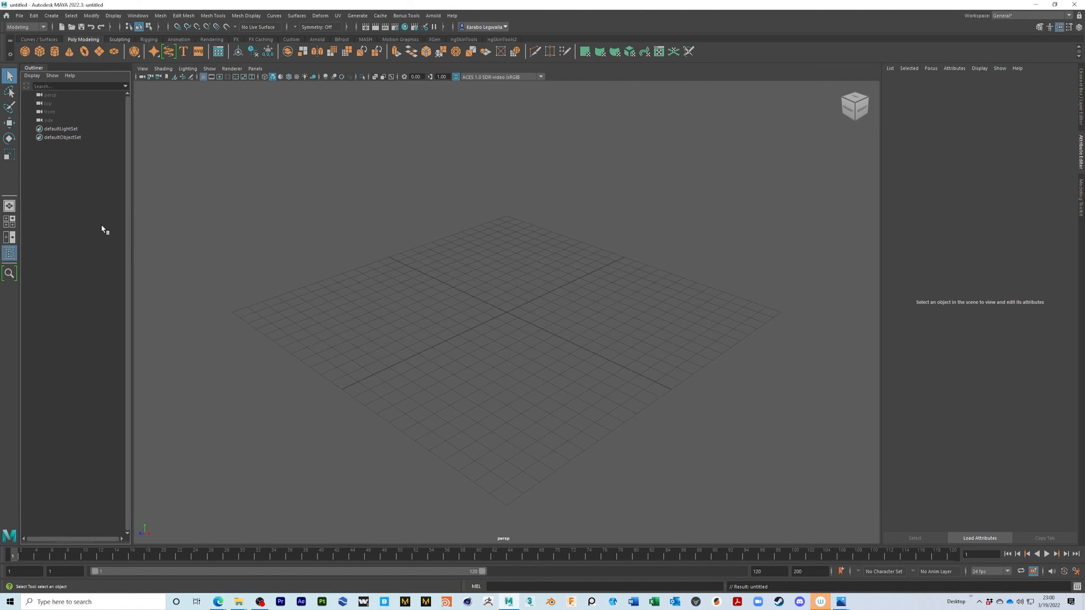
# Open the Content Browser and browse to the TreesMesh folder of the Paint Effects examples.
pyautogui.click(90, 16)
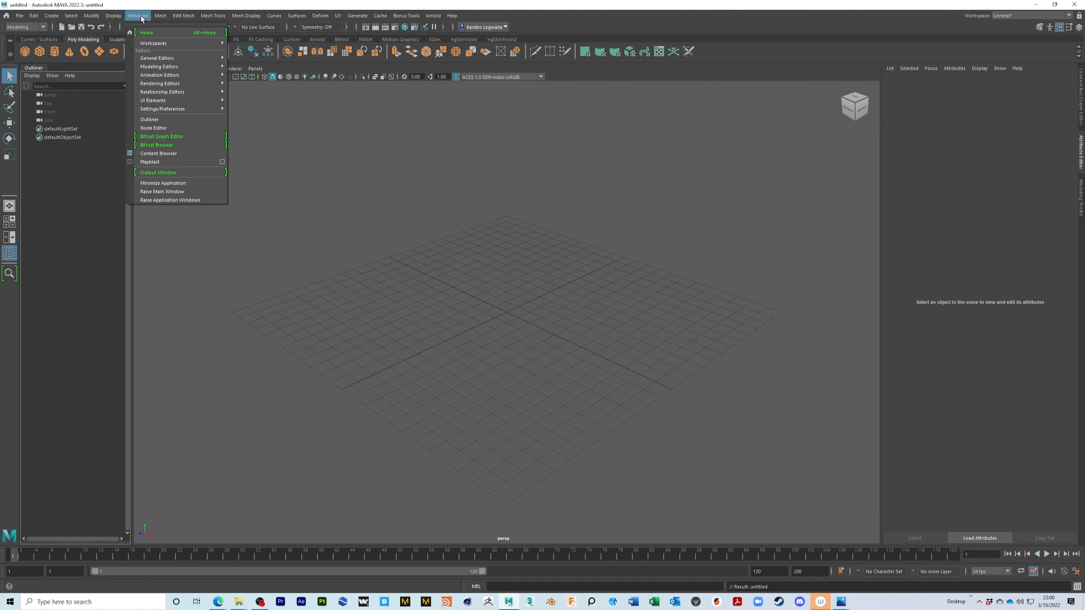
pyautogui.click(179, 153)
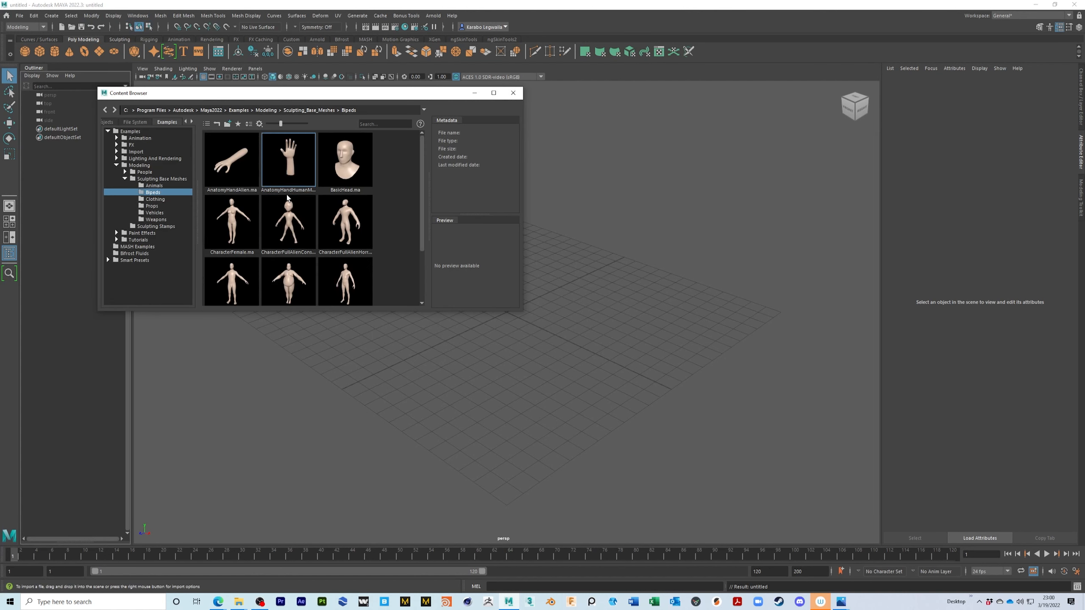
pyautogui.click(116, 233)
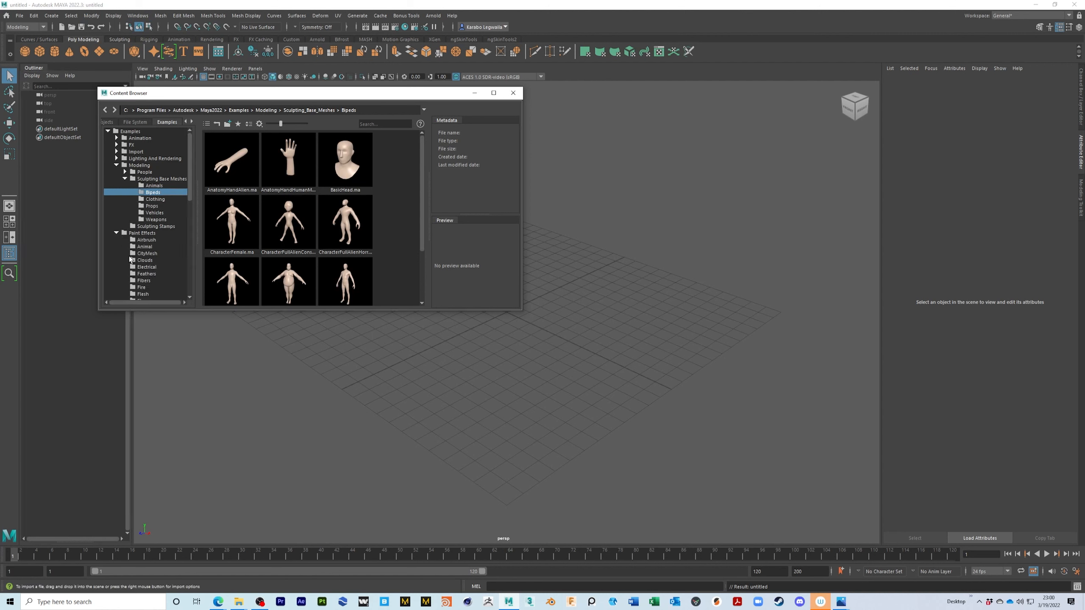
pyautogui.scroll(-9, 162, 255)
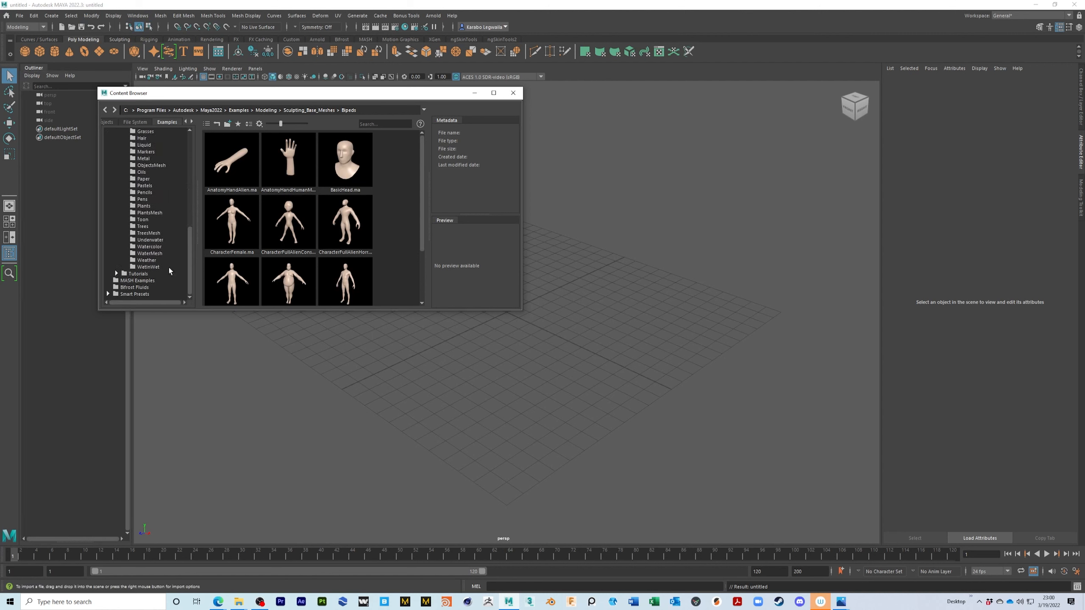
pyautogui.click(153, 234)
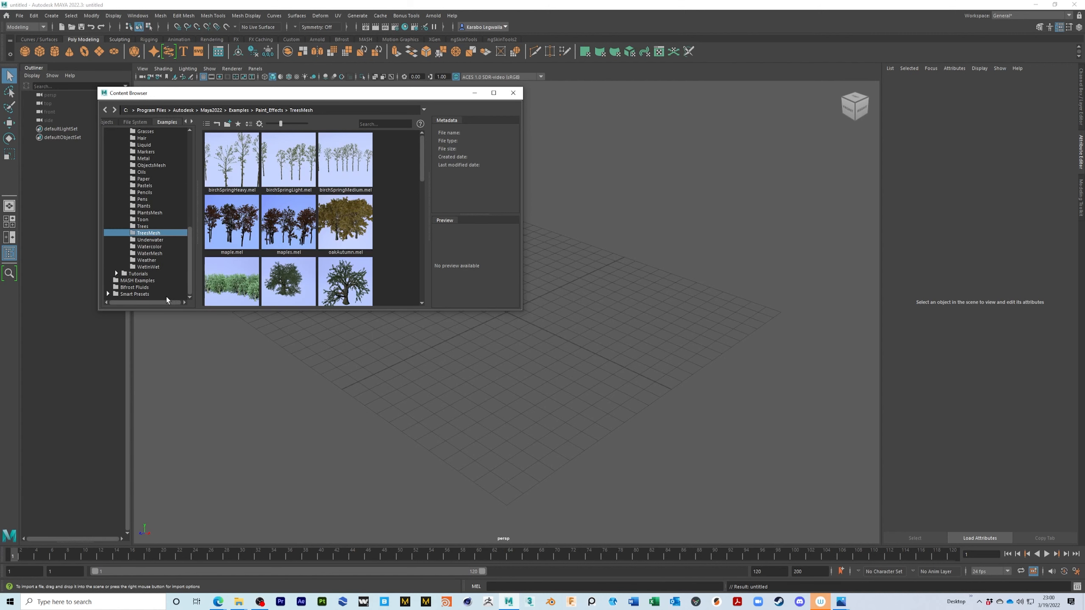
# Enlarge the Content Browser, choose the maple.mel brush, and move the window mostly clear of the viewport.
pyautogui.moveTo(521, 312); pyautogui.dragTo(707, 484)
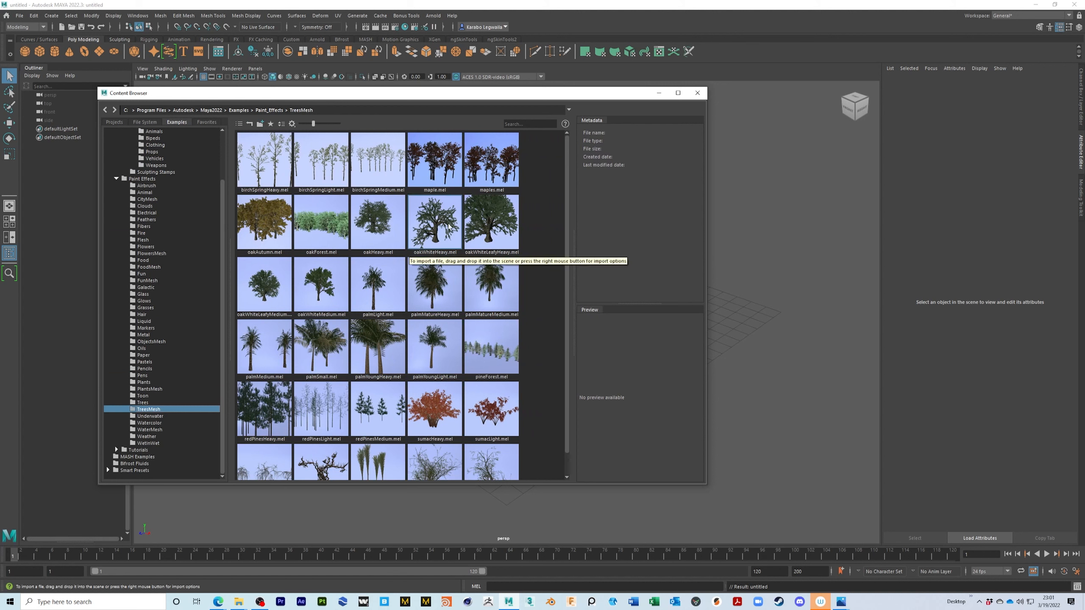
pyautogui.click(440, 168)
pyautogui.moveTo(606, 93); pyautogui.dragTo(8, 197)
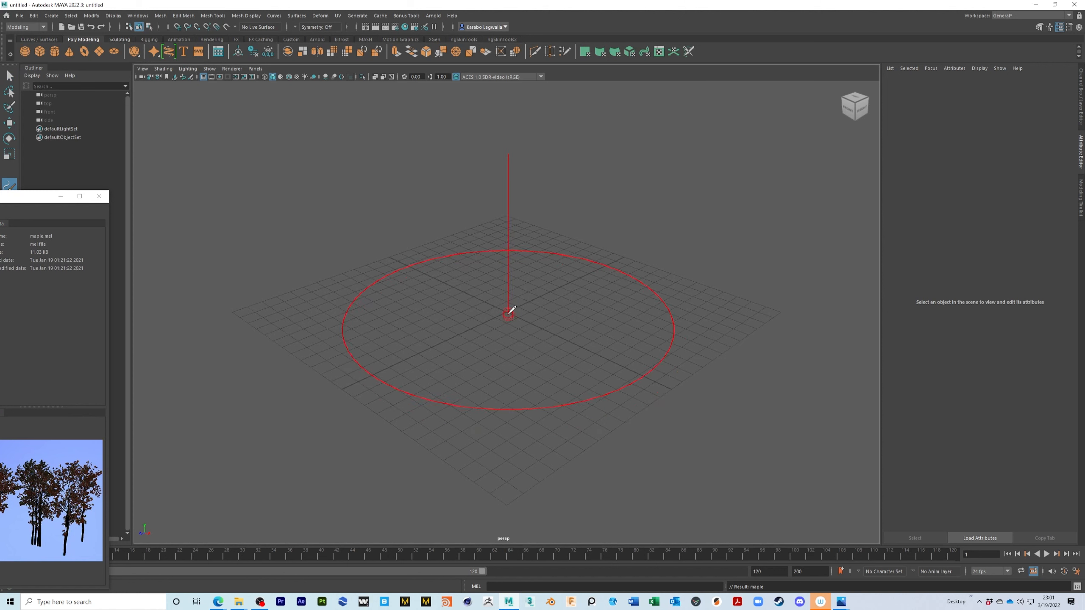
# Try painting a maple stroke at the grid's centre with an enlarged brush, and undo it.
pyautogui.moveTo(511, 309)
pyautogui.mouseDown()
pyautogui.moveTo(637, 312)
pyautogui.moveTo(529, 312)
pyautogui.moveTo(581, 316)
pyautogui.mouseUp()
pyautogui.moveTo(510, 312)
pyautogui.mouseDown()
pyautogui.moveTo(551, 317)
pyautogui.moveTo(584, 367)
pyautogui.mouseUp()
pyautogui.moveTo(656, 398)
pyautogui.keyDown('alt'); pyautogui.mouseDown(button='right')
pyautogui.moveTo(531, 362)
pyautogui.moveTo(429, 369)
pyautogui.mouseUp(button='right'); pyautogui.keyUp('alt')
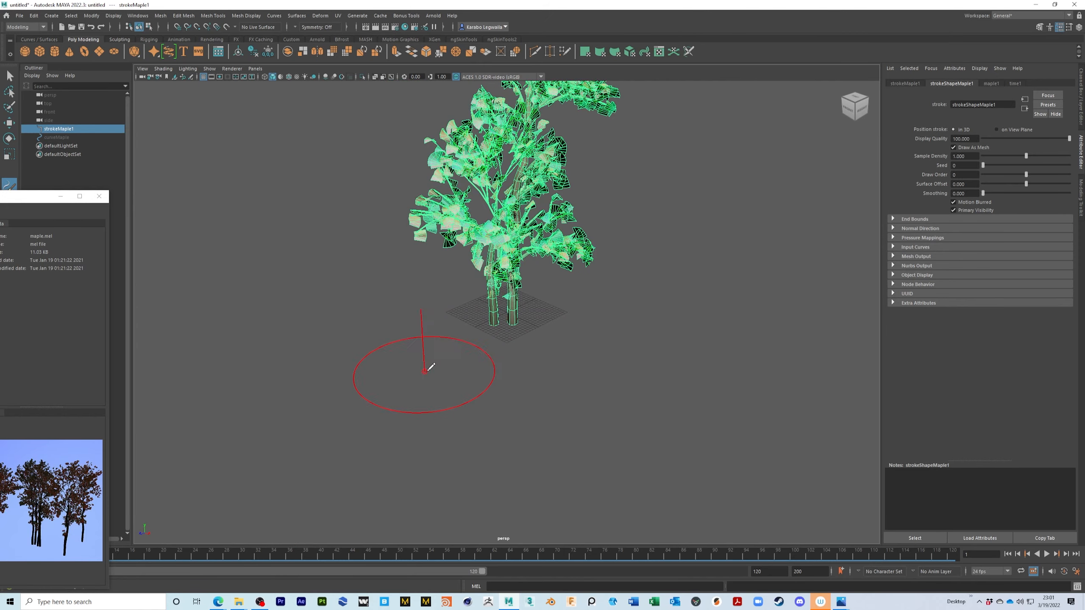
pyautogui.keyDown('alt'); pyautogui.moveTo(429, 368); pyautogui.dragTo(426, 423, button='middle'); pyautogui.keyUp('alt')
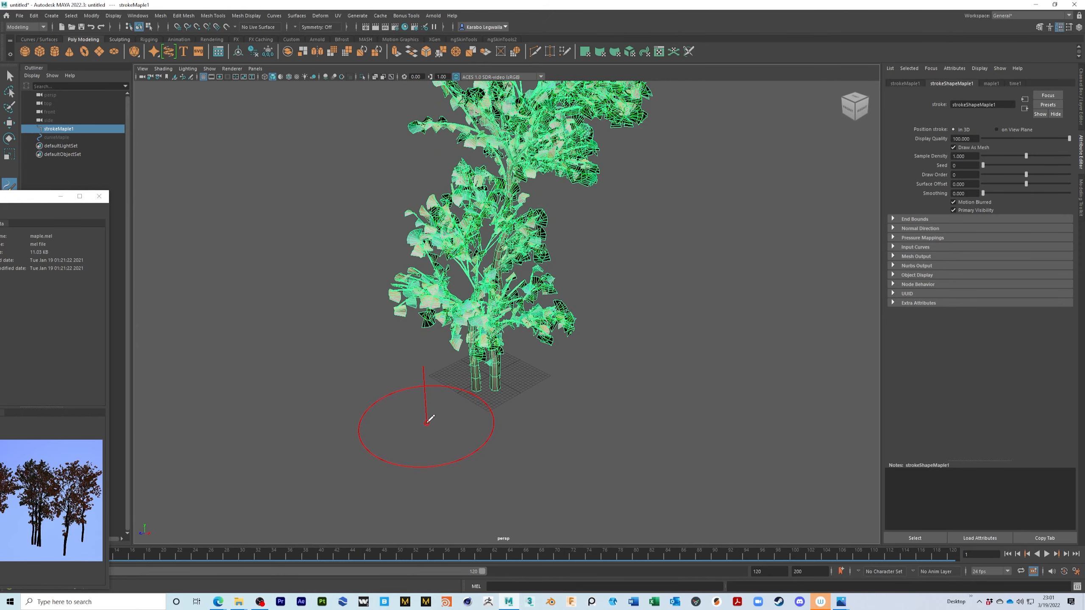
pyautogui.hotkey('ctrl', 'z')
# Shrink the Paint Effects brush so its circle covers only a small part of the grid.
pyautogui.press('b')
pyautogui.moveTo(496, 354)
pyautogui.mouseDown()
pyautogui.moveTo(443, 361)
pyautogui.moveTo(504, 379)
pyautogui.mouseUp()
pyautogui.hotkey('ctrl', 'z')
pyautogui.moveTo(488, 402)
pyautogui.keyDown('alt'); pyautogui.mouseDown(button='right')
pyautogui.moveTo(695, 424)
pyautogui.moveTo(628, 413)
pyautogui.mouseUp(button='right'); pyautogui.keyUp('alt')
pyautogui.keyDown('alt'); pyautogui.moveTo(579, 425); pyautogui.dragTo(564, 351, button='middle'); pyautogui.keyUp('alt')
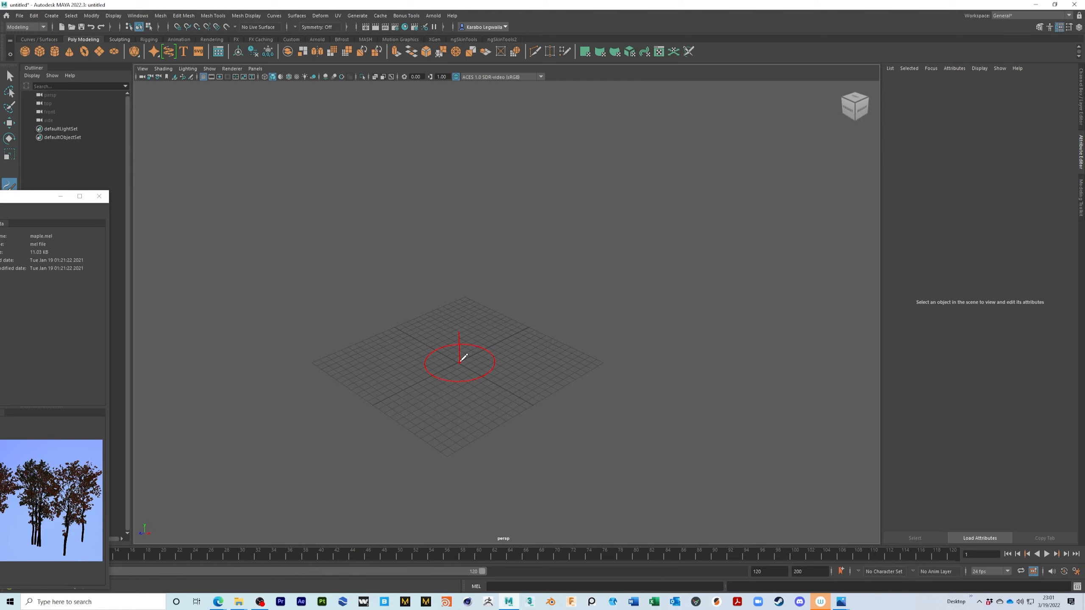
# Paint two trial maple strokes outward from the grid's centre, undoing each one.
pyautogui.moveTo(488, 358)
pyautogui.mouseDown()
pyautogui.moveTo(503, 358)
pyautogui.moveTo(482, 363)
pyautogui.mouseUp()
pyautogui.keyDown('alt'); pyautogui.moveTo(630, 390); pyautogui.dragTo(465, 372, button='right'); pyautogui.keyUp('alt')
pyautogui.moveTo(466, 372)
pyautogui.keyDown('alt'); pyautogui.mouseDown()
pyautogui.moveTo(712, 366)
pyautogui.moveTo(625, 371)
pyautogui.mouseUp(); pyautogui.keyUp('alt')
pyautogui.hotkey('ctrl', 'z')
pyautogui.moveTo(485, 359); pyautogui.dragTo(785, 321)
pyautogui.moveTo(544, 420)
pyautogui.keyDown('alt'); pyautogui.mouseDown()
pyautogui.moveTo(527, 386)
pyautogui.moveTo(399, 405)
pyautogui.mouseUp(); pyautogui.keyUp('alt')
pyautogui.hotkey('ctrl', 'z')
# Test further maple strokes of different lengths across the grid, undoing each one.
pyautogui.moveTo(572, 356)
pyautogui.keyDown('alt'); pyautogui.mouseDown()
pyautogui.moveTo(548, 364)
pyautogui.moveTo(564, 376)
pyautogui.moveTo(487, 382)
pyautogui.mouseUp(); pyautogui.keyUp('alt')
pyautogui.click(515, 328)
pyautogui.moveTo(518, 326)
pyautogui.keyDown('alt'); pyautogui.mouseDown()
pyautogui.moveTo(574, 413)
pyautogui.moveTo(663, 360)
pyautogui.moveTo(735, 366)
pyautogui.moveTo(603, 369)
pyautogui.mouseUp(); pyautogui.keyUp('alt')
pyautogui.hotkey('ctrl', 'z')
pyautogui.moveTo(492, 363)
pyautogui.mouseDown()
pyautogui.moveTo(473, 369)
pyautogui.moveTo(523, 402)
pyautogui.moveTo(562, 400)
pyautogui.moveTo(597, 380)
pyautogui.mouseUp()
pyautogui.moveTo(598, 380)
pyautogui.keyDown('alt'); pyautogui.mouseDown()
pyautogui.moveTo(494, 399)
pyautogui.moveTo(415, 365)
pyautogui.moveTo(111, 377)
pyautogui.mouseUp(); pyautogui.keyUp('alt')
pyautogui.hotkey('ctrl', 'z')
pyautogui.moveTo(520, 351)
pyautogui.mouseDown()
pyautogui.moveTo(572, 380)
pyautogui.moveTo(341, 373)
pyautogui.moveTo(399, 369)
pyautogui.mouseUp()
pyautogui.hotkey('ctrl', 'z')
# Paint a small looping maple stroke around the grid's centre to create a cluster of trees.
pyautogui.moveTo(493, 360)
pyautogui.mouseDown()
pyautogui.moveTo(543, 389)
pyautogui.moveTo(568, 355)
pyautogui.moveTo(739, 363)
pyautogui.moveTo(831, 351)
pyautogui.moveTo(705, 380)
pyautogui.moveTo(726, 374)
pyautogui.moveTo(654, 343)
pyautogui.moveTo(527, 345)
pyautogui.mouseUp()
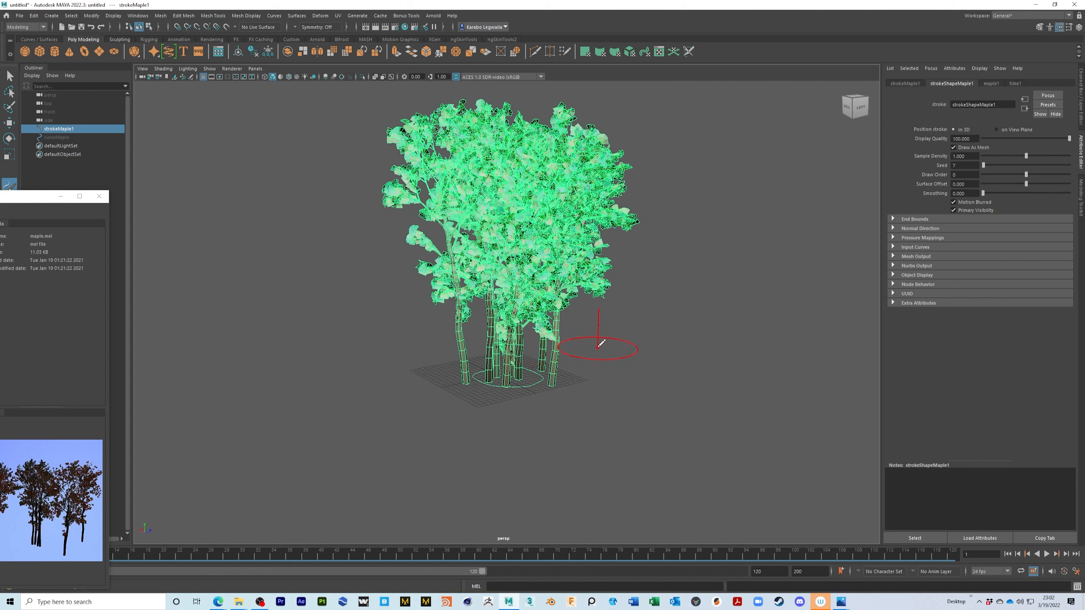
pyautogui.moveTo(613, 342)
pyautogui.keyDown('alt'); pyautogui.mouseDown()
pyautogui.moveTo(612, 373)
pyautogui.moveTo(630, 364)
pyautogui.moveTo(615, 385)
pyautogui.moveTo(395, 392)
pyautogui.moveTo(401, 400)
pyautogui.mouseUp(); pyautogui.keyUp('alt')
pyautogui.moveTo(532, 366)
pyautogui.keyDown('alt'); pyautogui.mouseDown()
pyautogui.moveTo(551, 355)
pyautogui.moveTo(528, 359)
pyautogui.moveTo(524, 348)
pyautogui.moveTo(623, 322)
pyautogui.mouseUp(); pyautogui.keyUp('alt')
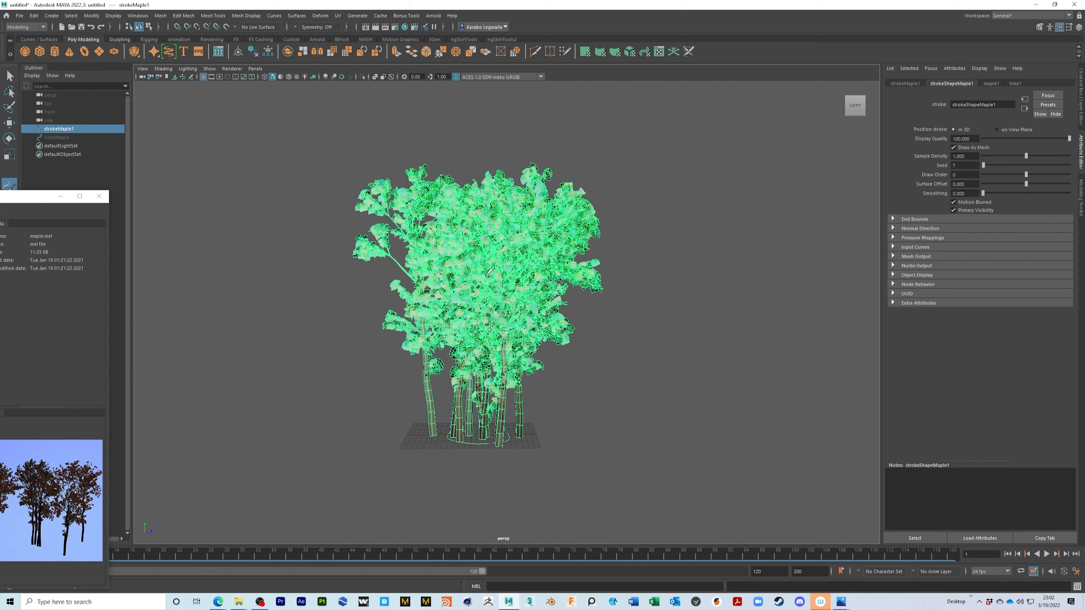
pyautogui.keyDown('alt'); pyautogui.moveTo(584, 293); pyautogui.dragTo(475, 302); pyautogui.keyUp('alt')
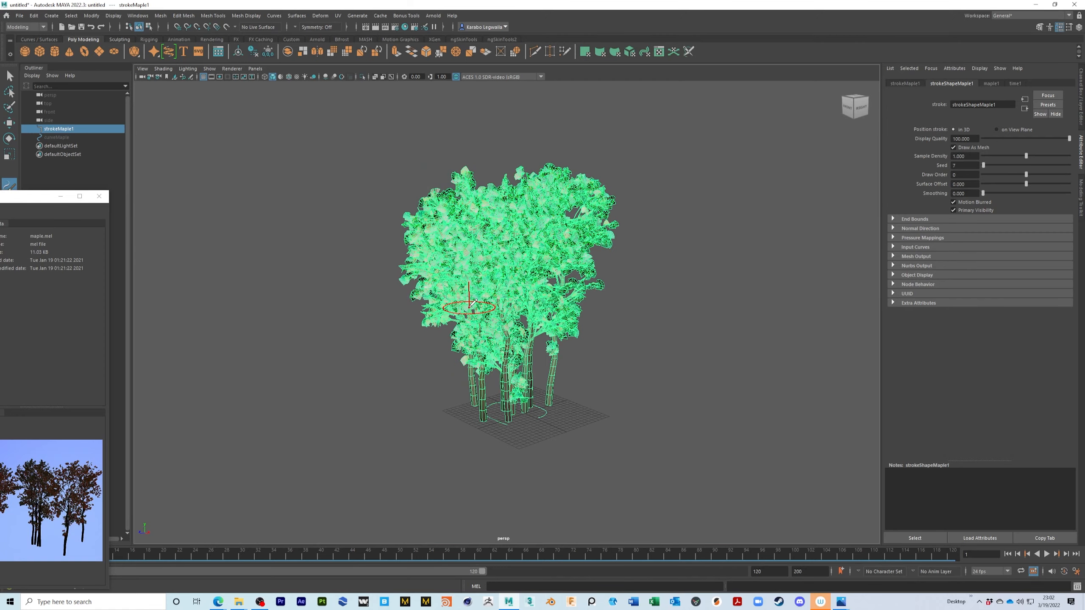
pyautogui.moveTo(619, 342)
pyautogui.keyDown('alt'); pyautogui.mouseDown()
pyautogui.moveTo(648, 349)
pyautogui.moveTo(635, 340)
pyautogui.mouseUp(); pyautogui.keyUp('alt')
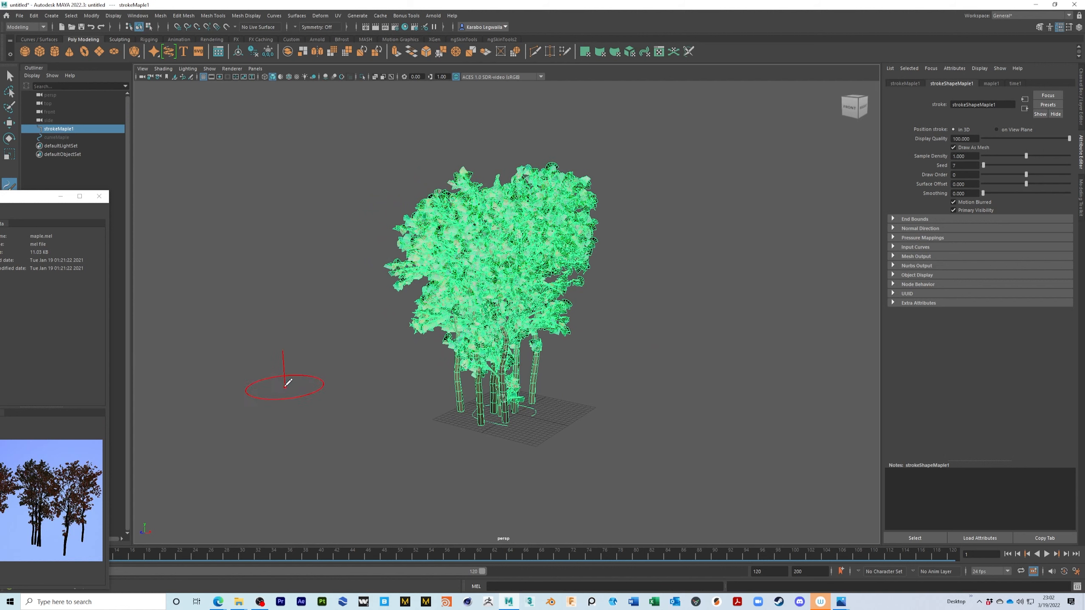
# Close the Content Browser and switch from the Paint Effects Tool to the Select Tool.
pyautogui.click(99, 196)
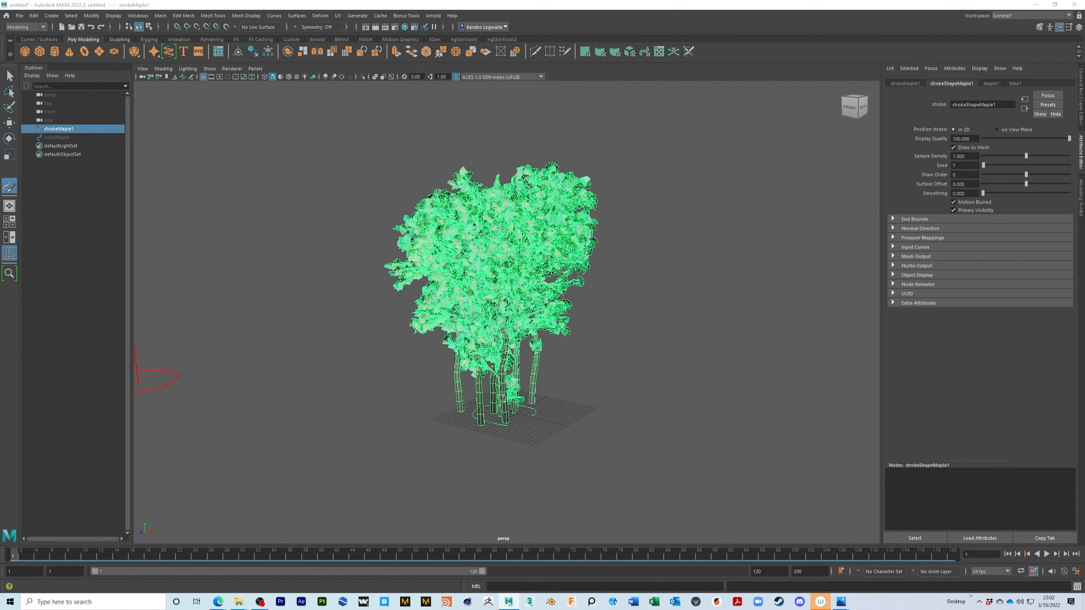
pyautogui.keyDown('alt'); pyautogui.moveTo(407, 332); pyautogui.dragTo(429, 329); pyautogui.keyUp('alt')
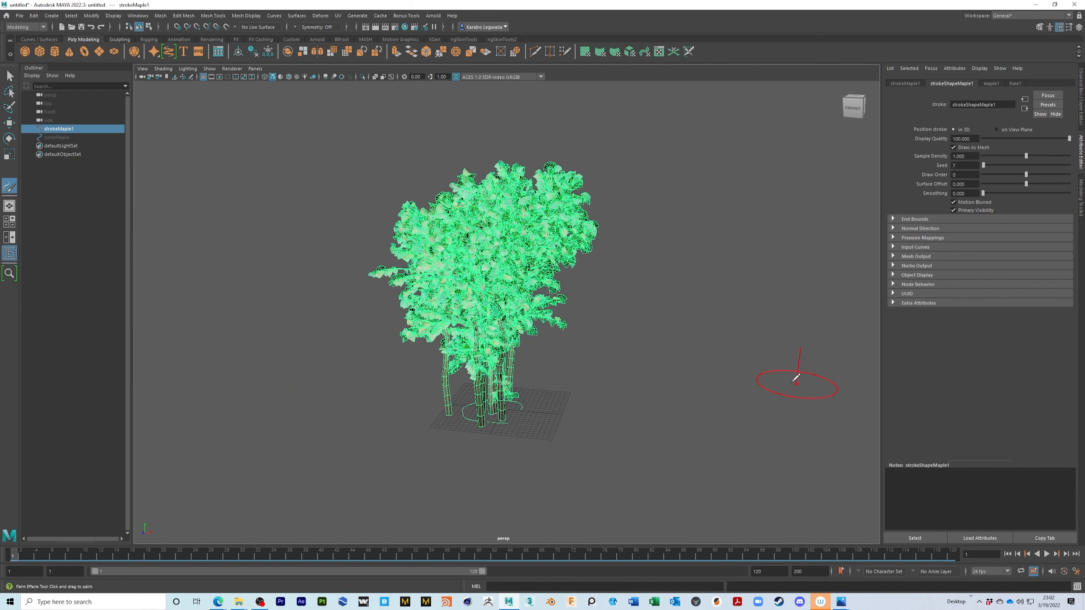
pyautogui.press('q')
pyautogui.moveTo(610, 357)
pyautogui.keyDown('alt'); pyautogui.mouseDown()
pyautogui.moveTo(603, 380)
pyautogui.moveTo(597, 341)
pyautogui.moveTo(537, 278)
pyautogui.mouseUp(); pyautogui.keyUp('alt')
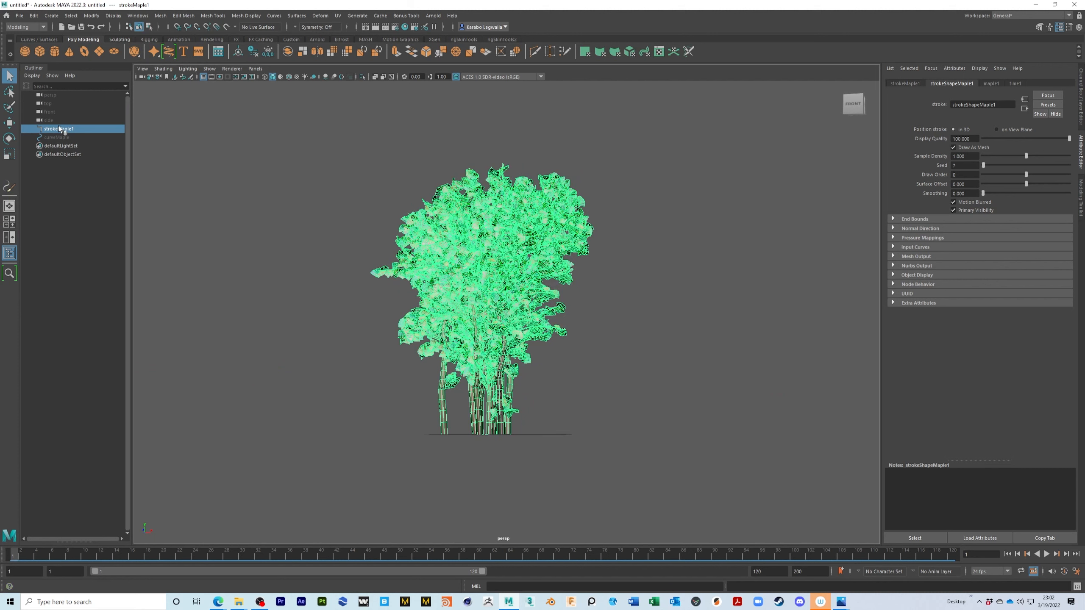
pyautogui.moveTo(577, 363)
pyautogui.keyDown('alt'); pyautogui.mouseDown()
pyautogui.moveTo(637, 369)
pyautogui.moveTo(573, 372)
pyautogui.mouseUp(); pyautogui.keyUp('alt')
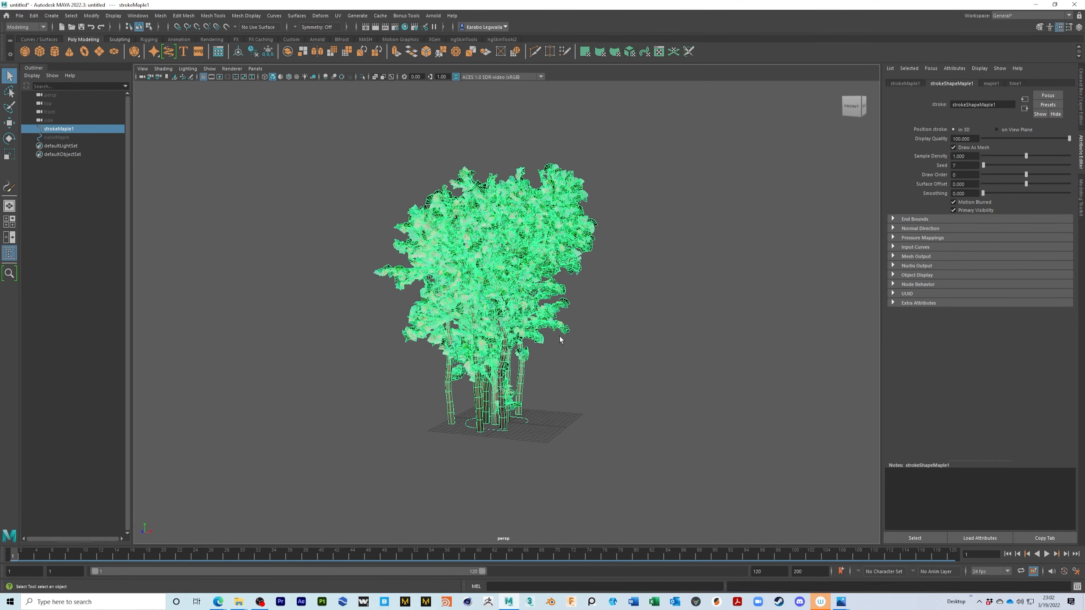
pyautogui.click(433, 15)
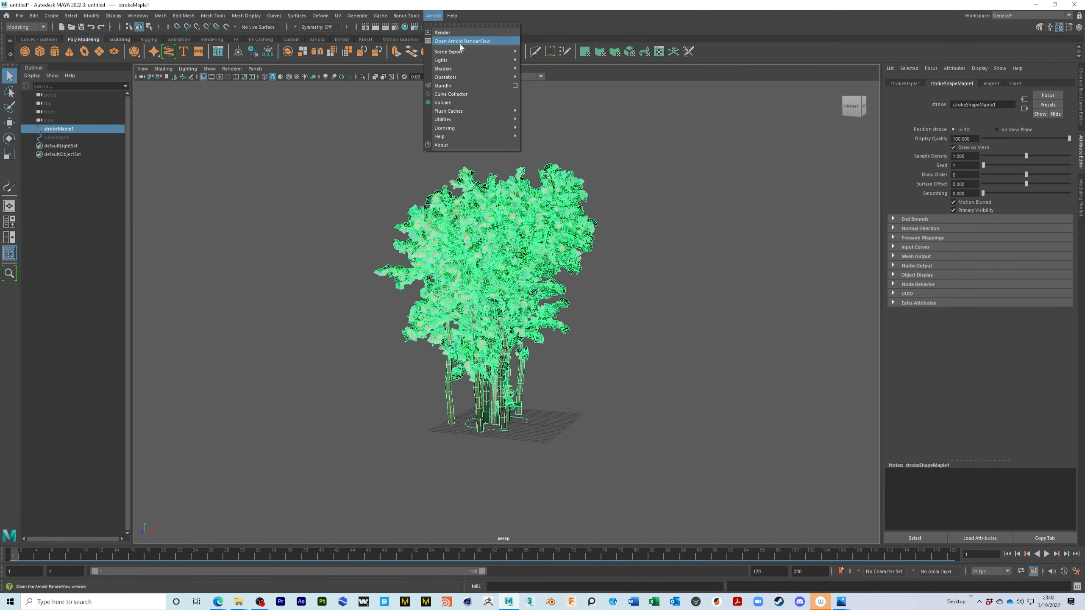
pyautogui.click(429, 7)
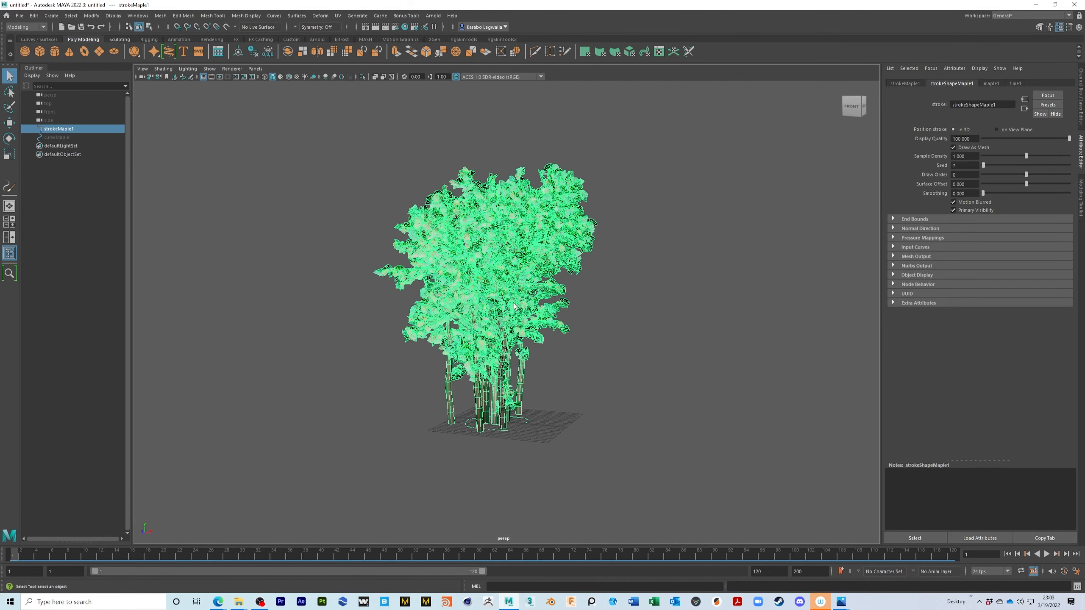
# Open the maple brush's Leaves settings within its Tubes growth attributes.
pyautogui.keyDown('alt'); pyautogui.moveTo(559, 292); pyautogui.dragTo(824, 363, button='right'); pyautogui.keyUp('alt')
pyautogui.keyDown('alt'); pyautogui.moveTo(718, 335); pyautogui.dragTo(633, 352); pyautogui.keyUp('alt')
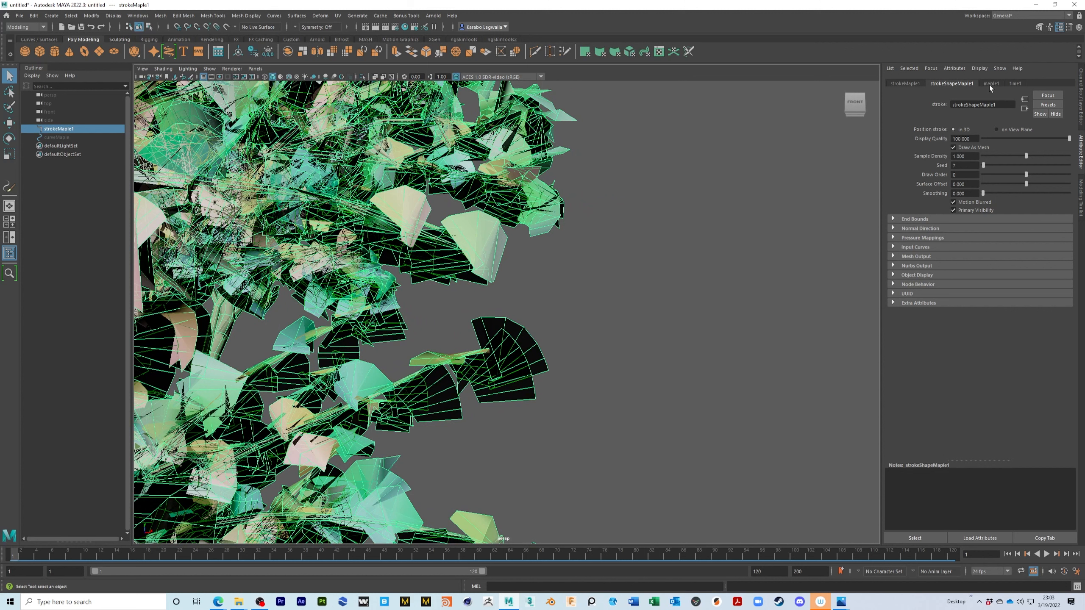
pyautogui.keyDown('alt'); pyautogui.moveTo(625, 327); pyautogui.dragTo(693, 316, button='middle'); pyautogui.keyUp('alt')
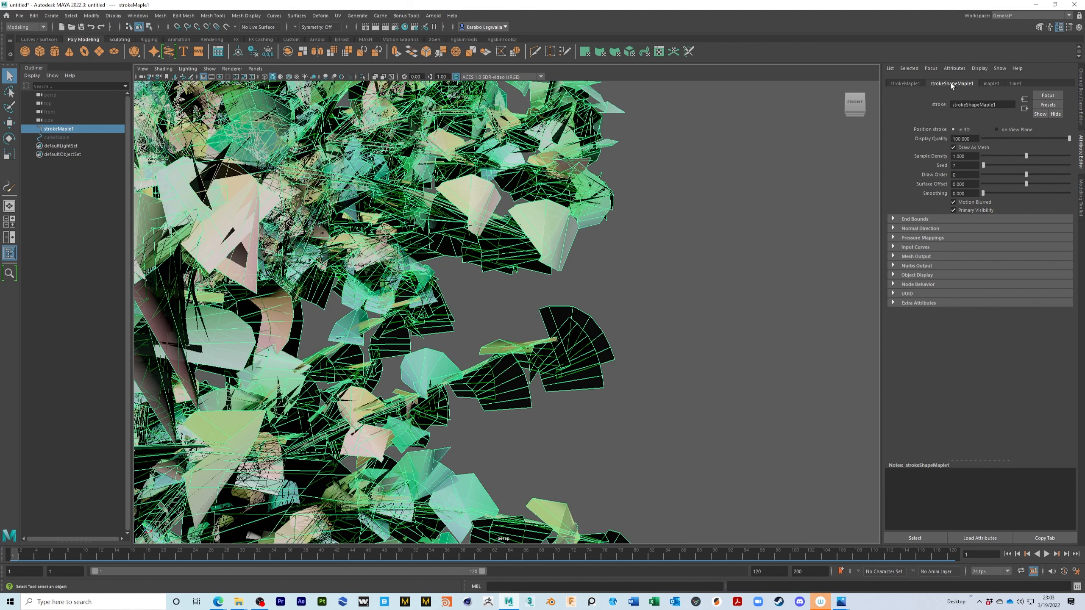
pyautogui.click(993, 84)
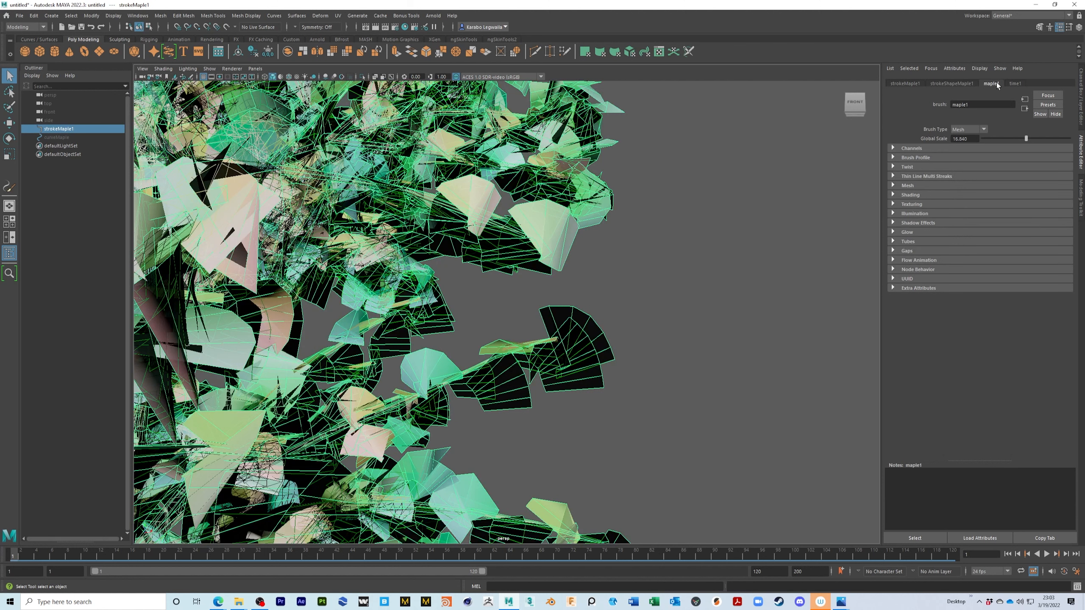
pyautogui.click(893, 242)
pyautogui.click(894, 277)
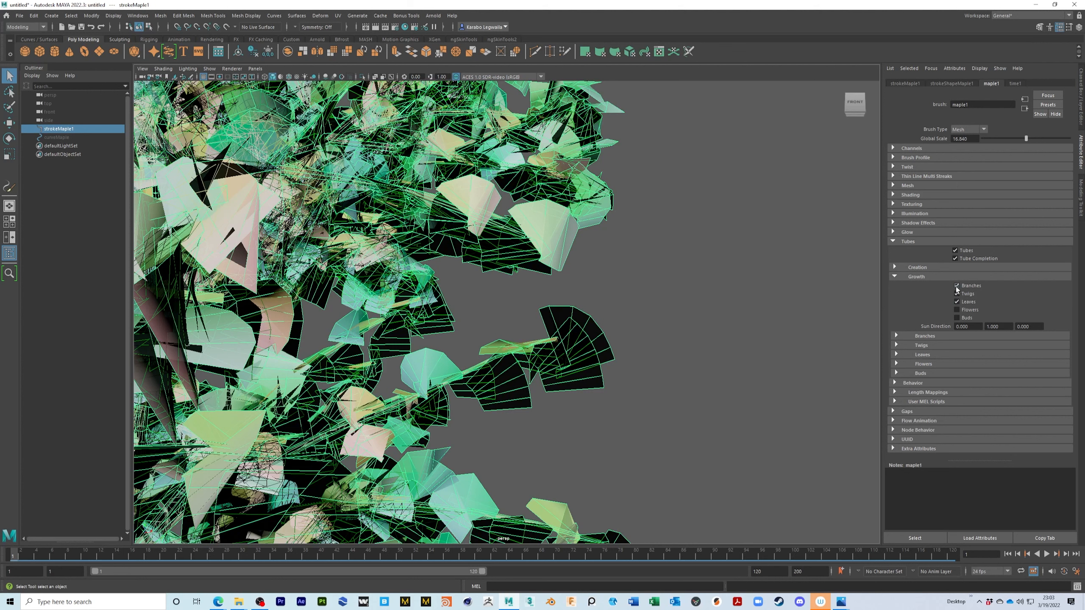
pyautogui.click(918, 355)
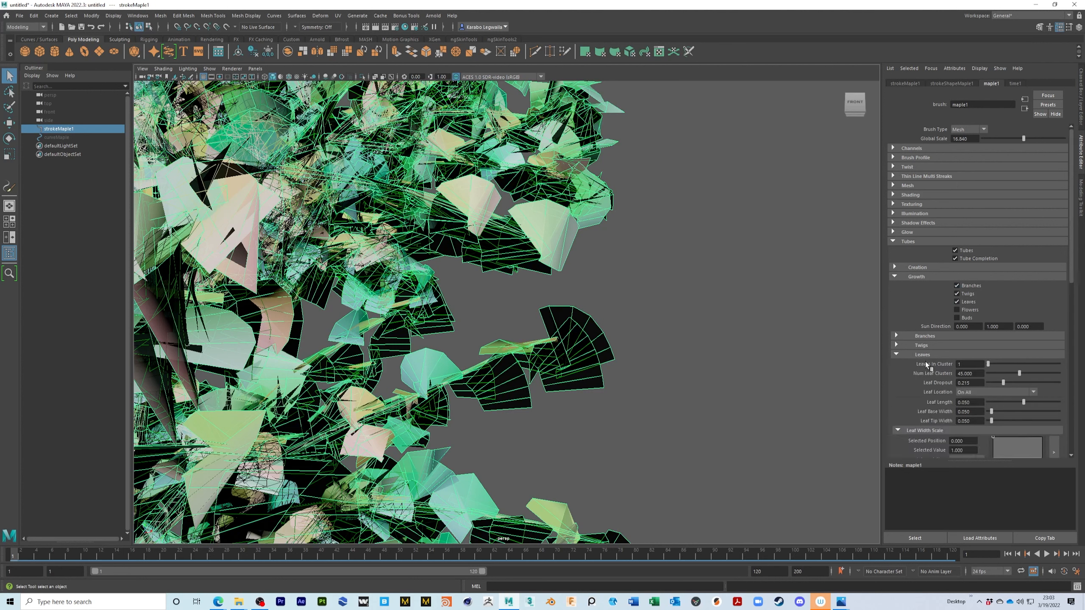
# Set the maple brush's Leaf Bend to about 2.289.
pyautogui.scroll(-5, 929, 362)
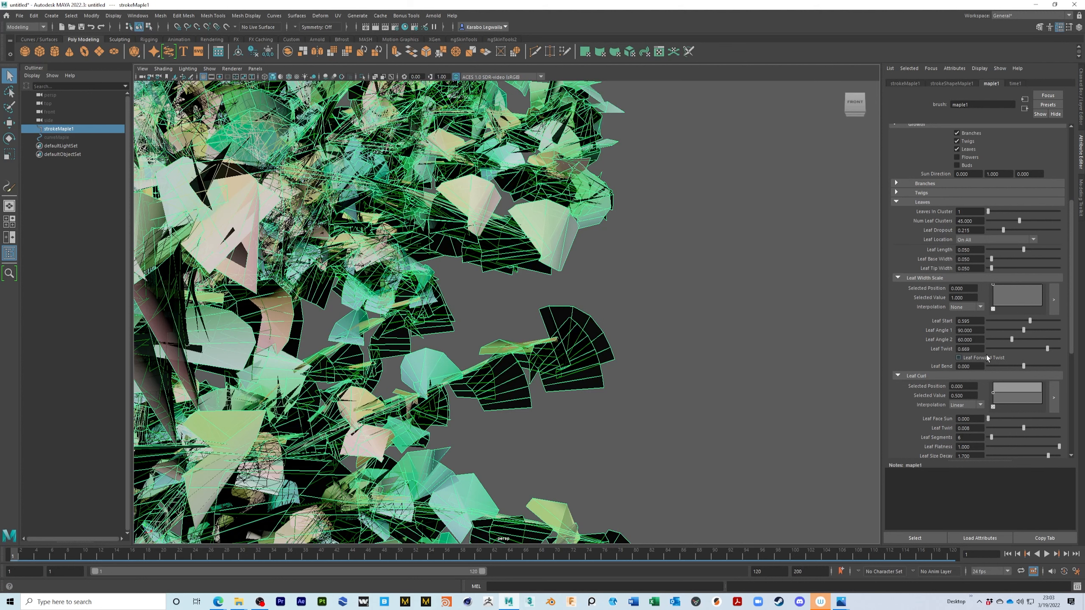
pyautogui.scroll(-2, 985, 356)
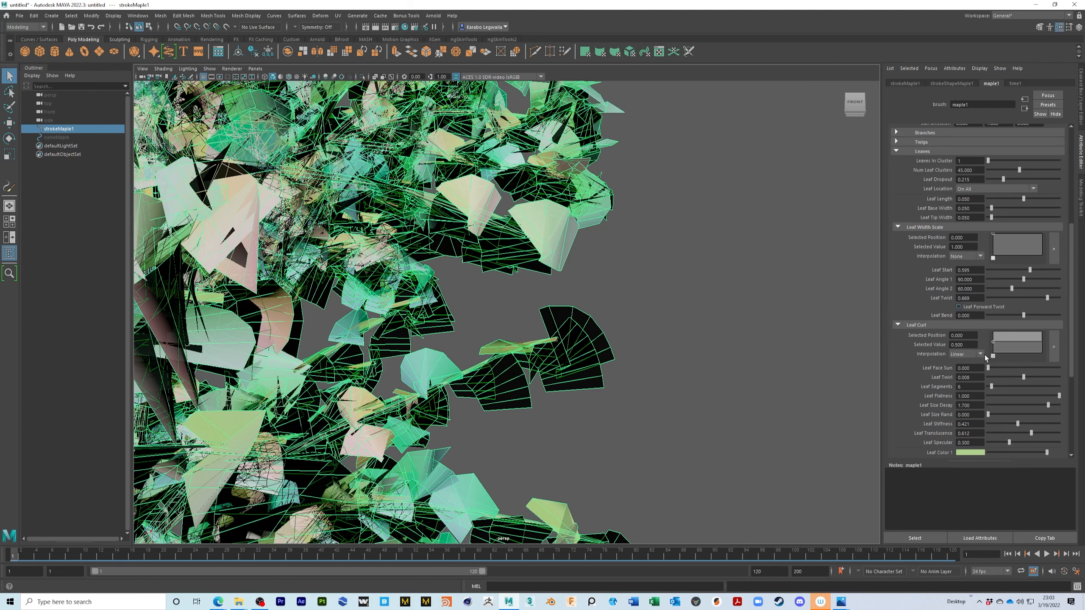
pyautogui.moveTo(1024, 315)
pyautogui.mouseDown()
pyautogui.moveTo(1044, 318)
pyautogui.moveTo(1032, 318)
pyautogui.mouseUp()
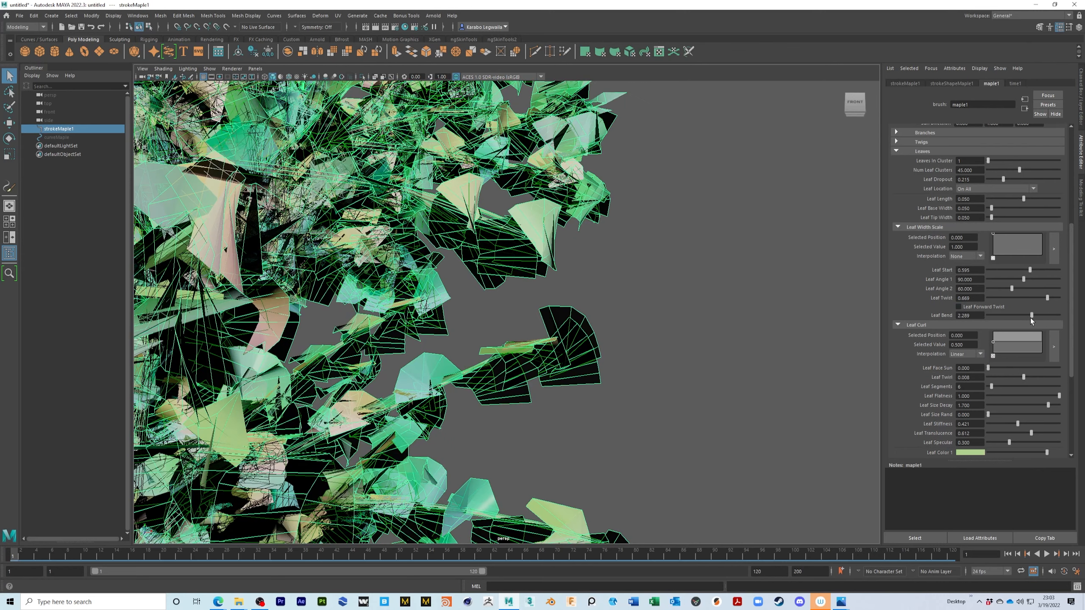
# Set the maple brush's Leaf Segments to 3.
pyautogui.scroll(-4, 983, 373)
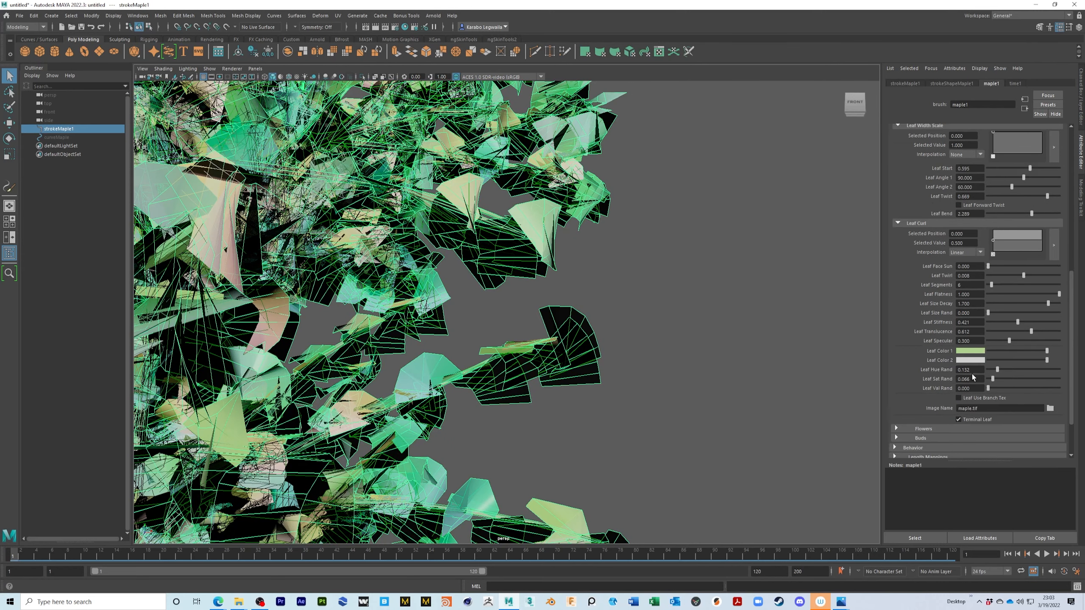
pyautogui.click(980, 285)
pyautogui.write('3')
pyautogui.press('Return')
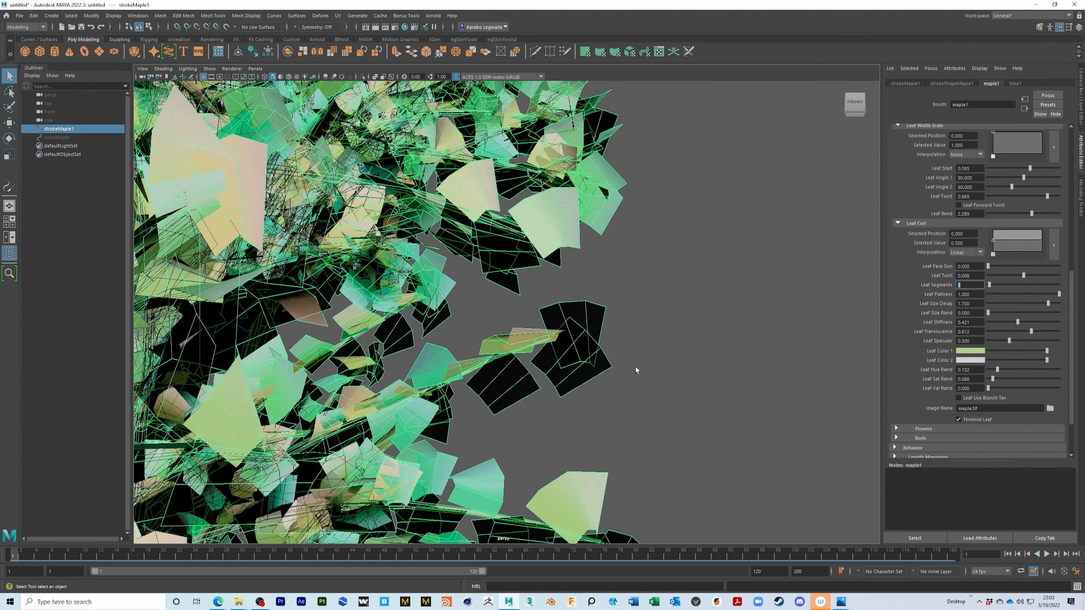
pyautogui.moveTo(567, 370)
pyautogui.keyDown('alt'); pyautogui.mouseDown()
pyautogui.moveTo(342, 376)
pyautogui.moveTo(525, 372)
pyautogui.mouseUp(); pyautogui.keyUp('alt')
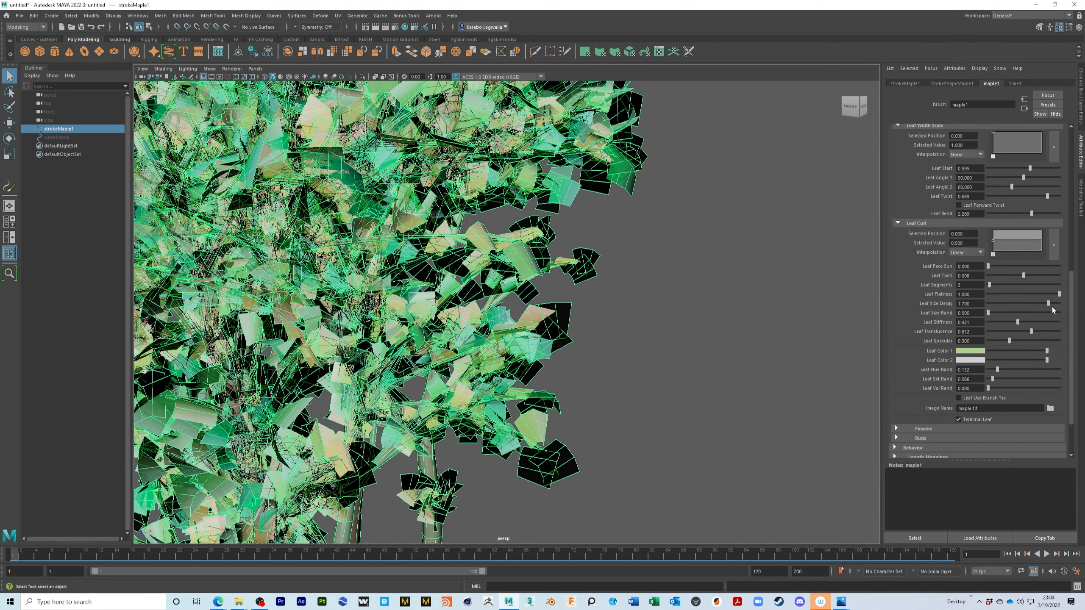
# Try a Leaf Flatness of about 0.627 on the maple leaves, and return it to 1.000.
pyautogui.moveTo(1057, 294); pyautogui.dragTo(1031, 295)
pyautogui.moveTo(705, 403)
pyautogui.keyDown('alt'); pyautogui.mouseDown()
pyautogui.moveTo(698, 371)
pyautogui.moveTo(714, 358)
pyautogui.moveTo(738, 370)
pyautogui.mouseUp(); pyautogui.keyUp('alt')
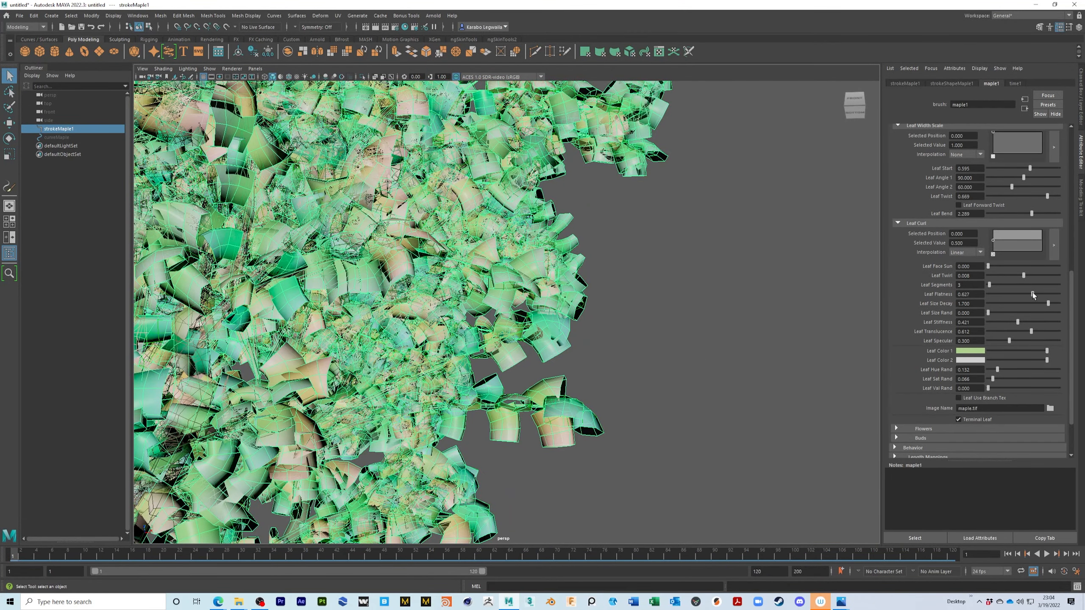
pyautogui.moveTo(1031, 295); pyautogui.dragTo(1063, 313)
pyautogui.keyDown('alt'); pyautogui.moveTo(677, 415); pyautogui.dragTo(751, 415); pyautogui.keyUp('alt')
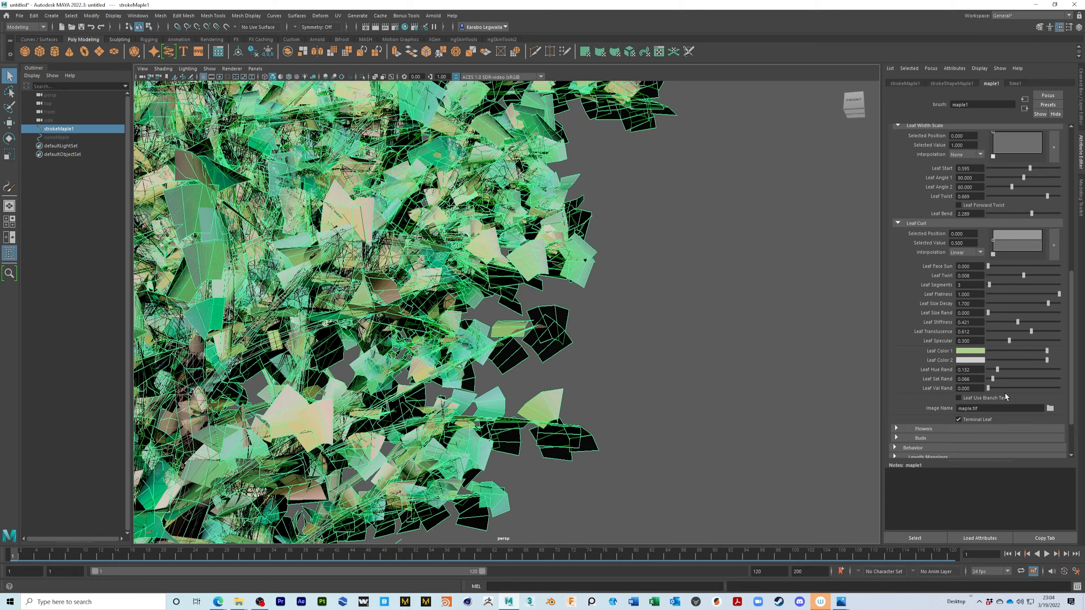
pyautogui.keyDown('alt'); pyautogui.moveTo(705, 465); pyautogui.dragTo(512, 463); pyautogui.keyUp('alt')
pyautogui.scroll(5, 1028, 265)
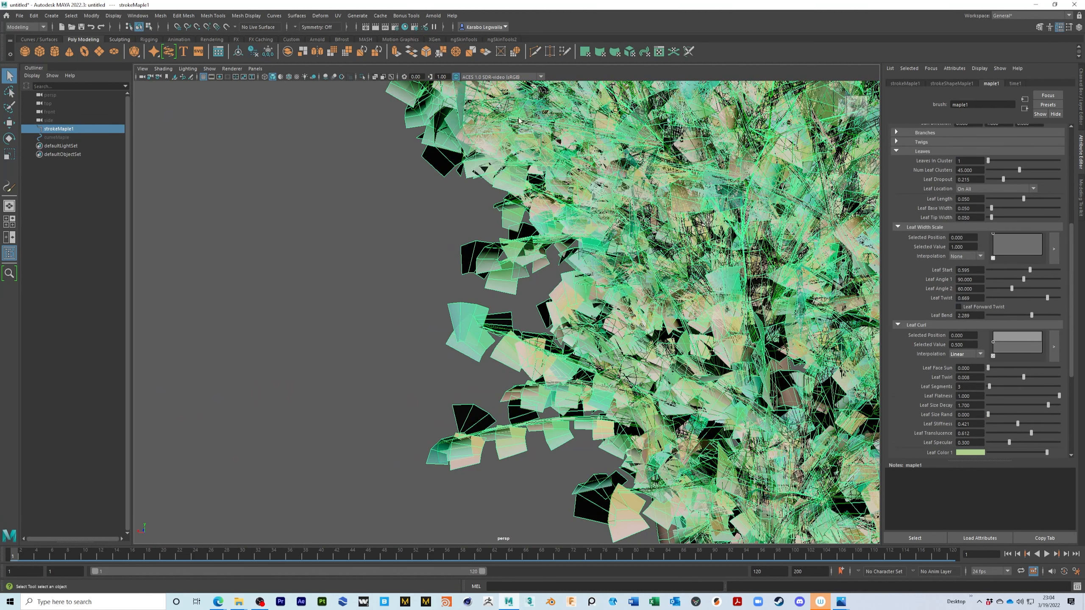
pyautogui.keyDown('alt'); pyautogui.moveTo(696, 140); pyautogui.dragTo(765, 256); pyautogui.keyUp('alt')
pyautogui.scroll(-3, 764, 256)
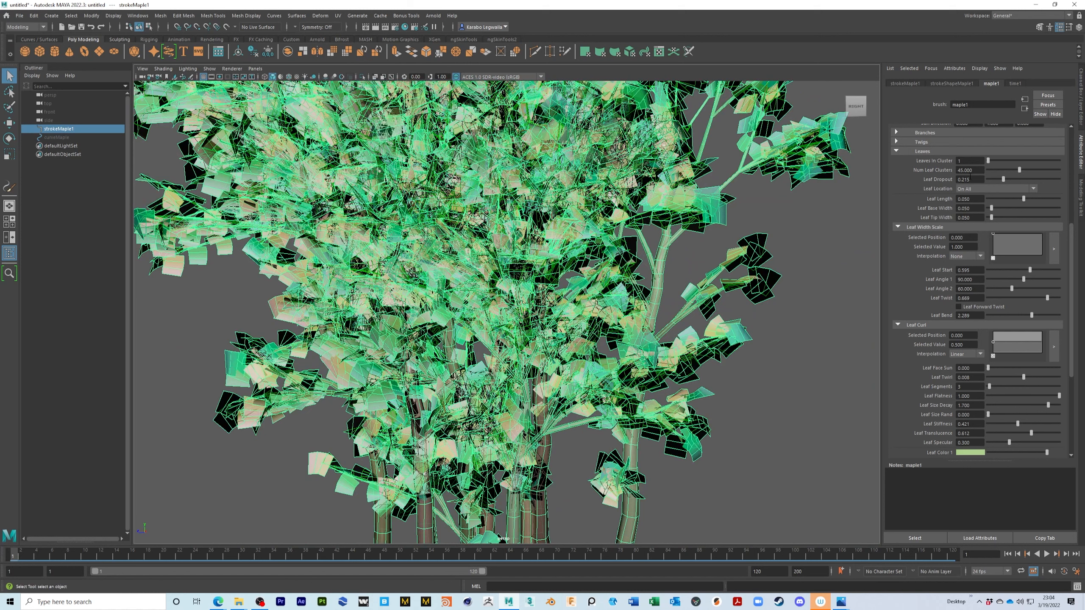
# Set the maple brush's Num Leaf Clusters to 50.
pyautogui.click(979, 171)
pyautogui.write('50')
pyautogui.press('Return')
pyautogui.scroll(-7, 507, 312)
pyautogui.keyDown('alt'); pyautogui.moveTo(507, 296); pyautogui.dragTo(642, 307); pyautogui.keyUp('alt')
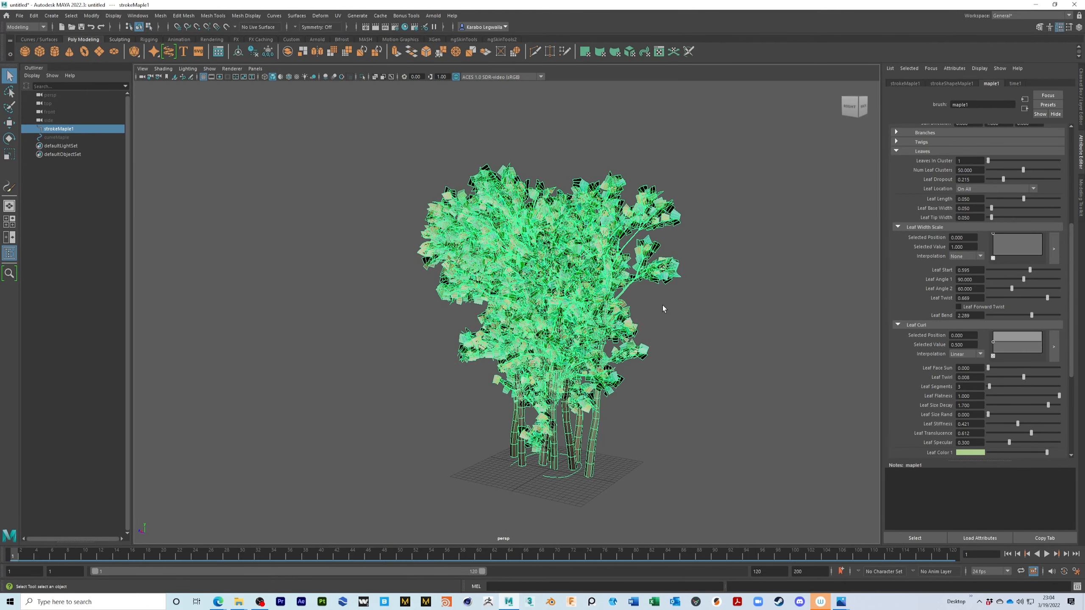
# Examine the maple cluster's foliage up close and from all sides, with the stroke deselected.
pyautogui.moveTo(666, 321)
pyautogui.keyDown('alt'); pyautogui.mouseDown()
pyautogui.moveTo(684, 316)
pyautogui.moveTo(671, 307)
pyautogui.mouseUp(); pyautogui.keyUp('alt')
pyautogui.keyDown('alt'); pyautogui.moveTo(749, 332); pyautogui.dragTo(684, 342); pyautogui.keyUp('alt')
pyautogui.keyDown('alt'); pyautogui.moveTo(707, 327); pyautogui.dragTo(582, 396, button='middle'); pyautogui.keyUp('alt')
pyautogui.keyDown('alt'); pyautogui.moveTo(582, 395); pyautogui.dragTo(604, 344, button='right'); pyautogui.keyUp('alt')
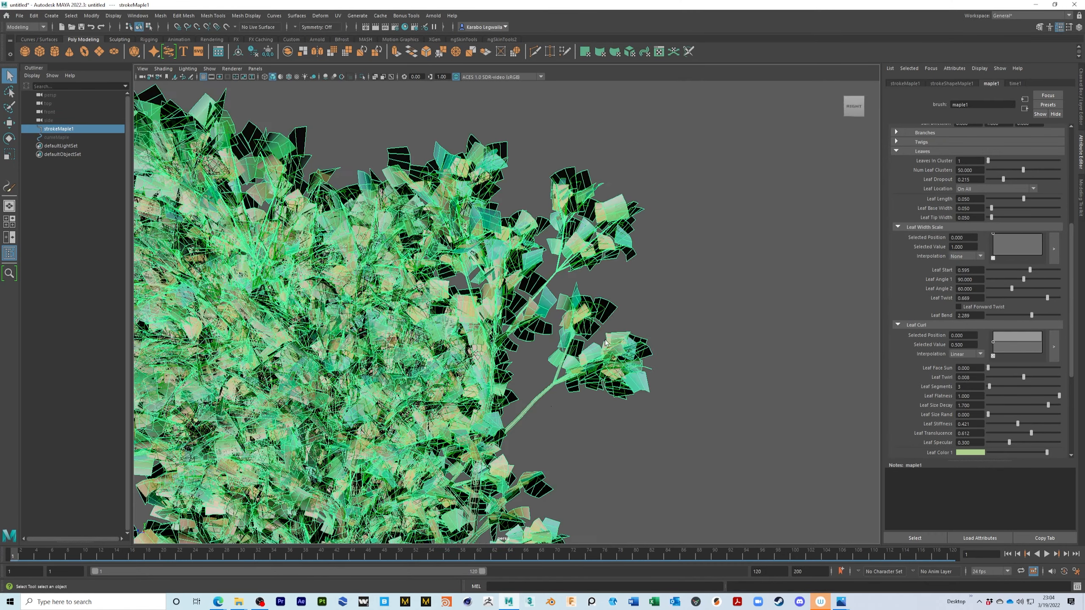
pyautogui.keyDown('alt'); pyautogui.moveTo(676, 373); pyautogui.dragTo(512, 359, button='right'); pyautogui.keyUp('alt')
pyautogui.keyDown('alt'); pyautogui.moveTo(495, 349); pyautogui.dragTo(538, 361); pyautogui.keyUp('alt')
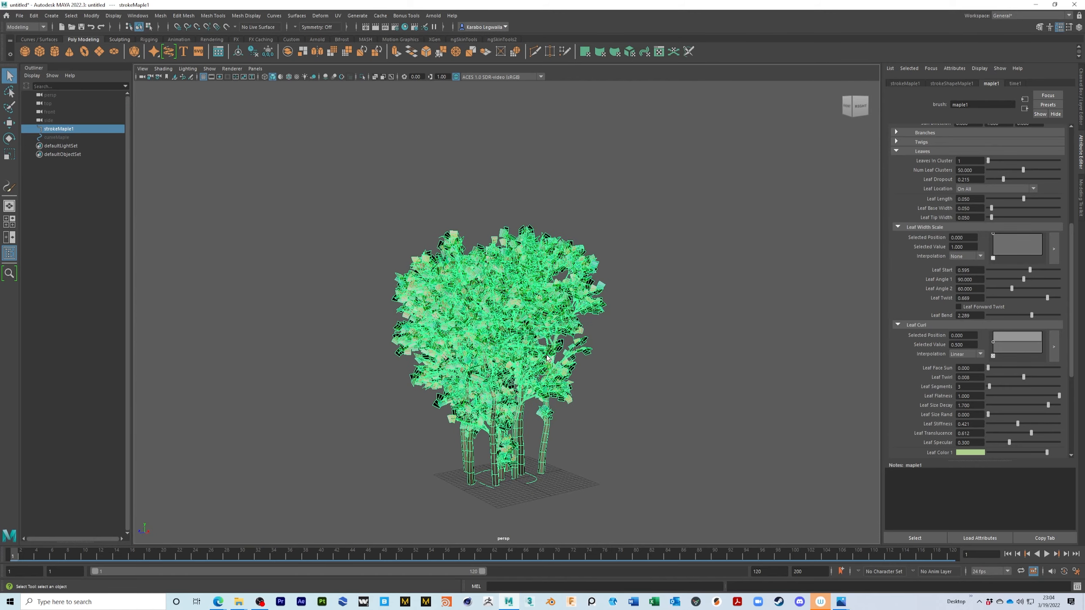
pyautogui.keyDown('alt'); pyautogui.moveTo(626, 409); pyautogui.dragTo(637, 284); pyautogui.keyUp('alt')
pyautogui.click(685, 368)
pyautogui.keyDown('alt'); pyautogui.moveTo(644, 378); pyautogui.dragTo(468, 389); pyautogui.keyUp('alt')
pyautogui.keyDown('alt'); pyautogui.moveTo(609, 380); pyautogui.dragTo(530, 379); pyautogui.keyUp('alt')
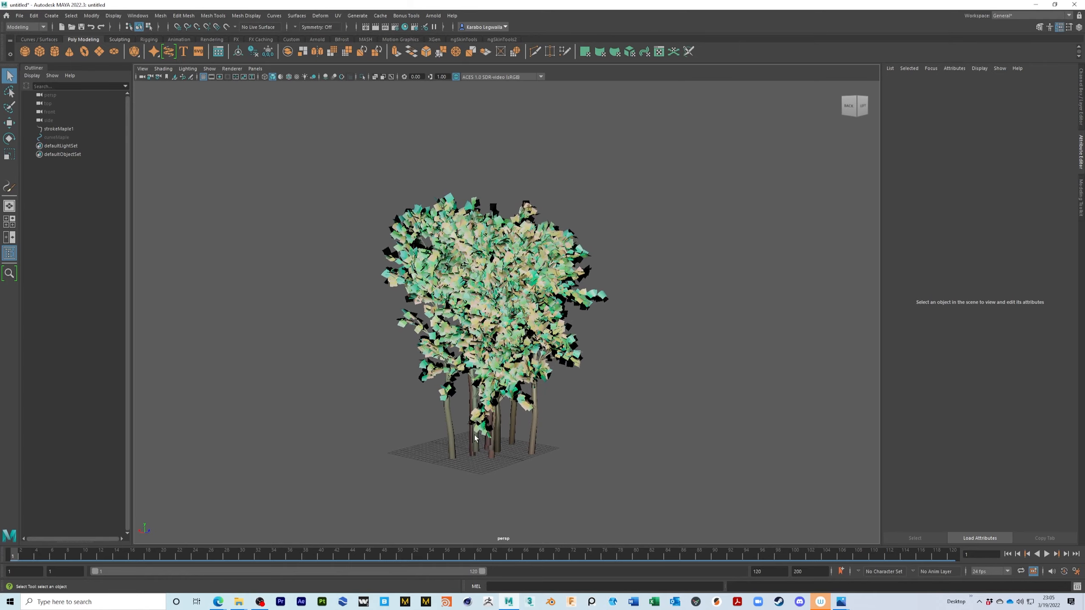
pyautogui.keyDown('alt'); pyautogui.moveTo(485, 447); pyautogui.dragTo(555, 387); pyautogui.keyUp('alt')
# Reselect the maple stroke and save the scene as Trees_001.ma.
pyautogui.click(551, 376)
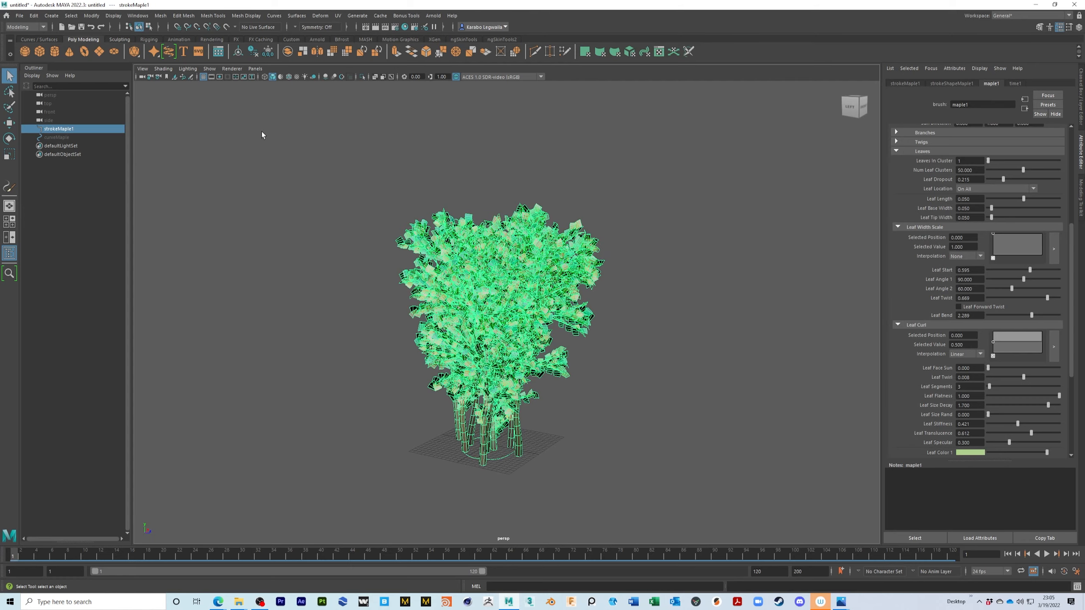
pyautogui.hotkey('ctrl', 's')
pyautogui.press('Escape')
pyautogui.keyDown('alt'); pyautogui.moveTo(615, 371); pyautogui.dragTo(599, 378, button='middle'); pyautogui.keyUp('alt')
pyautogui.moveTo(586, 359)
pyautogui.keyDown('alt'); pyautogui.mouseDown()
pyautogui.moveTo(571, 356)
pyautogui.moveTo(582, 356)
pyautogui.mouseUp(); pyautogui.keyUp('alt')
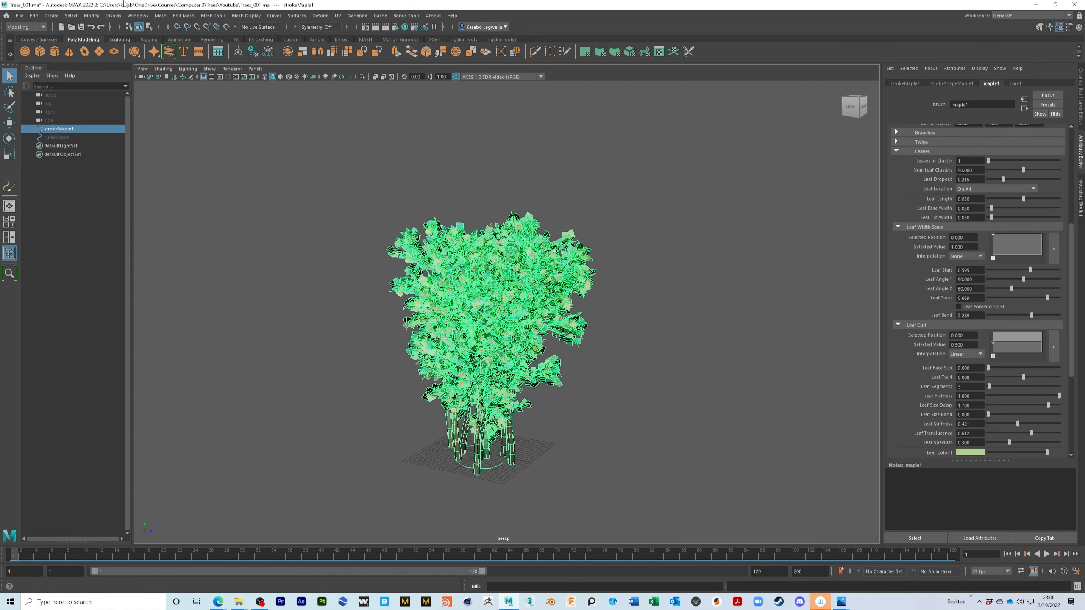
# Convert the maple Paint Effects stroke to polygons with quad output, hidden strokes and a poly limit of 100000.
pyautogui.click(99, 17)
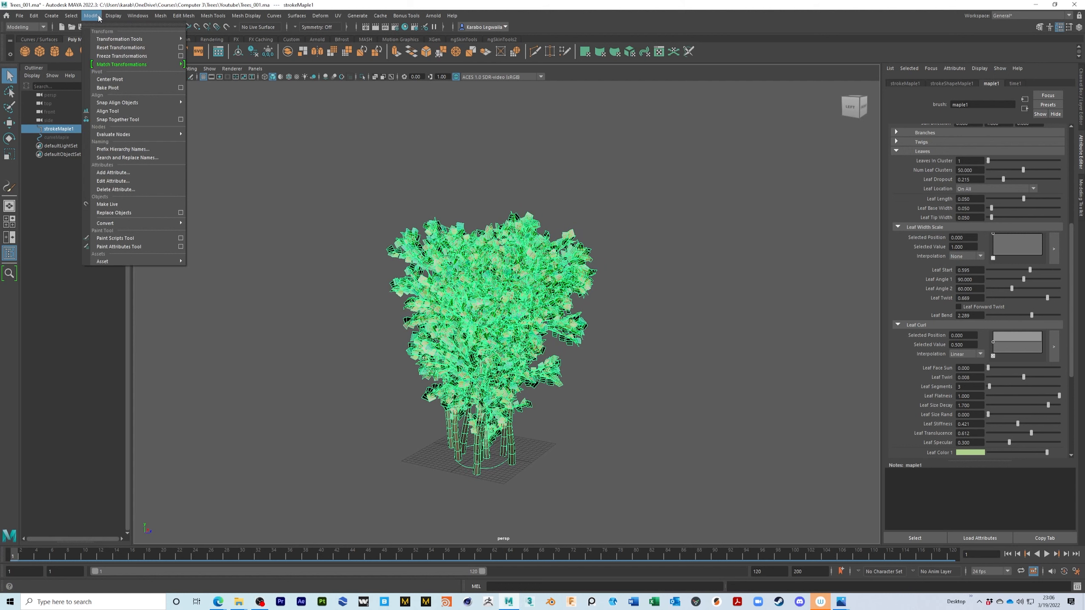
pyautogui.moveTo(158, 223)
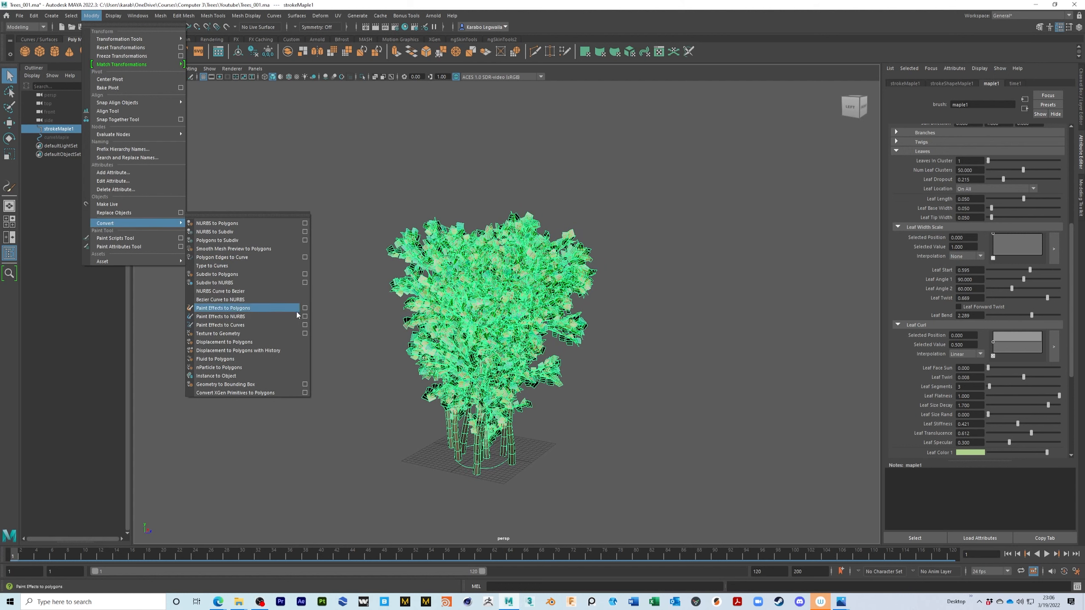
pyautogui.click(305, 308)
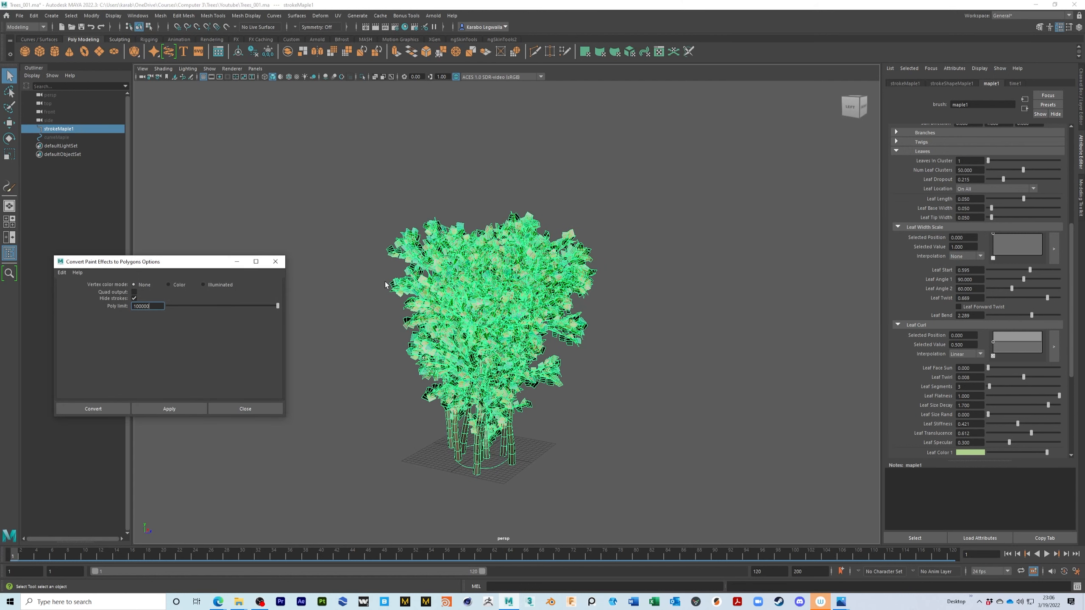
pyautogui.moveTo(203, 265); pyautogui.dragTo(534, 174)
pyautogui.click(467, 202)
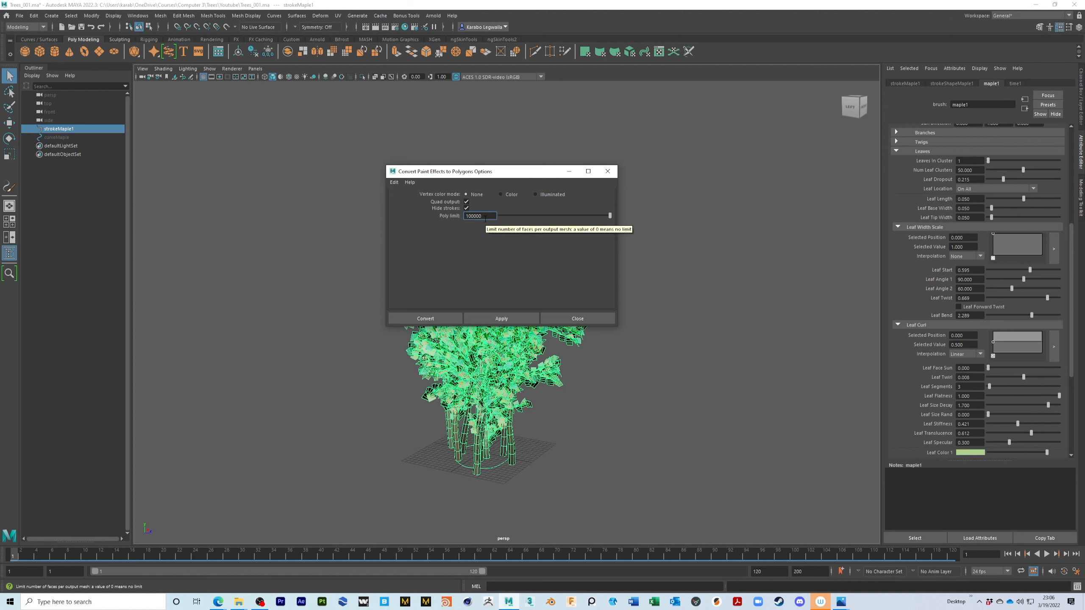
pyautogui.moveTo(511, 179); pyautogui.dragTo(774, 182)
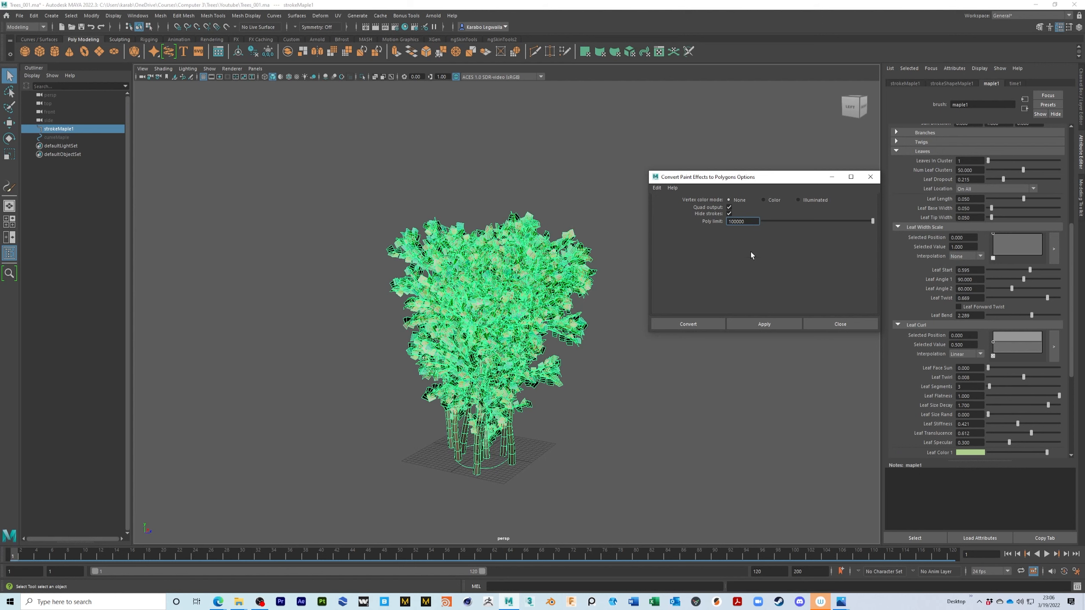
pyautogui.click(702, 323)
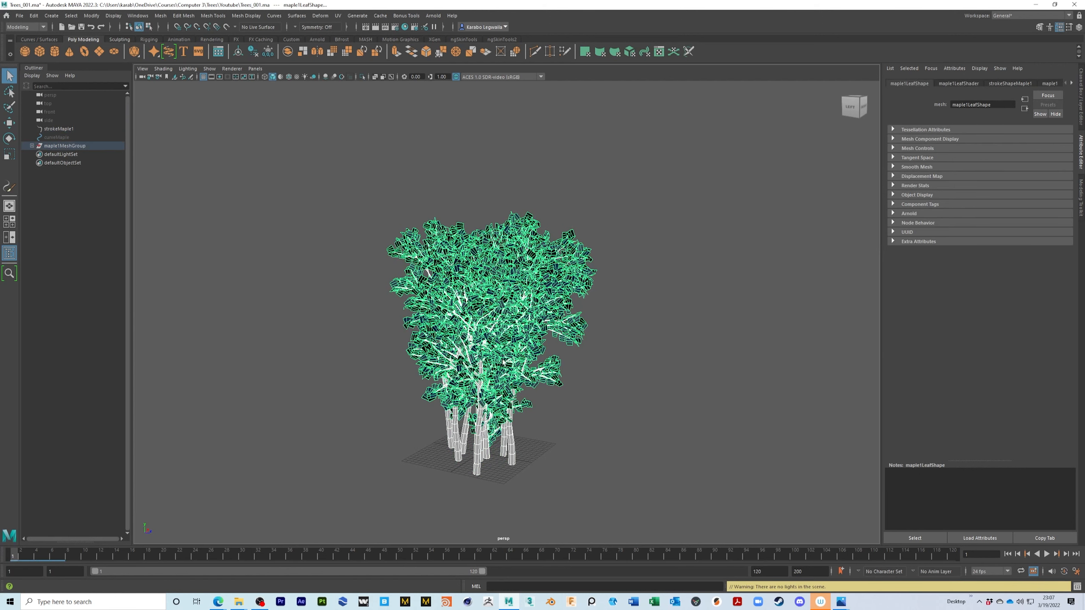
# Select the converted leaf mesh and turn on the Poly Count heads-up display.
pyautogui.moveTo(472, 342)
pyautogui.keyDown('alt'); pyautogui.mouseDown()
pyautogui.moveTo(491, 342)
pyautogui.moveTo(480, 342)
pyautogui.mouseUp(); pyautogui.keyUp('alt')
pyautogui.keyDown('alt'); pyautogui.moveTo(482, 338); pyautogui.dragTo(611, 305, button='right'); pyautogui.keyUp('alt')
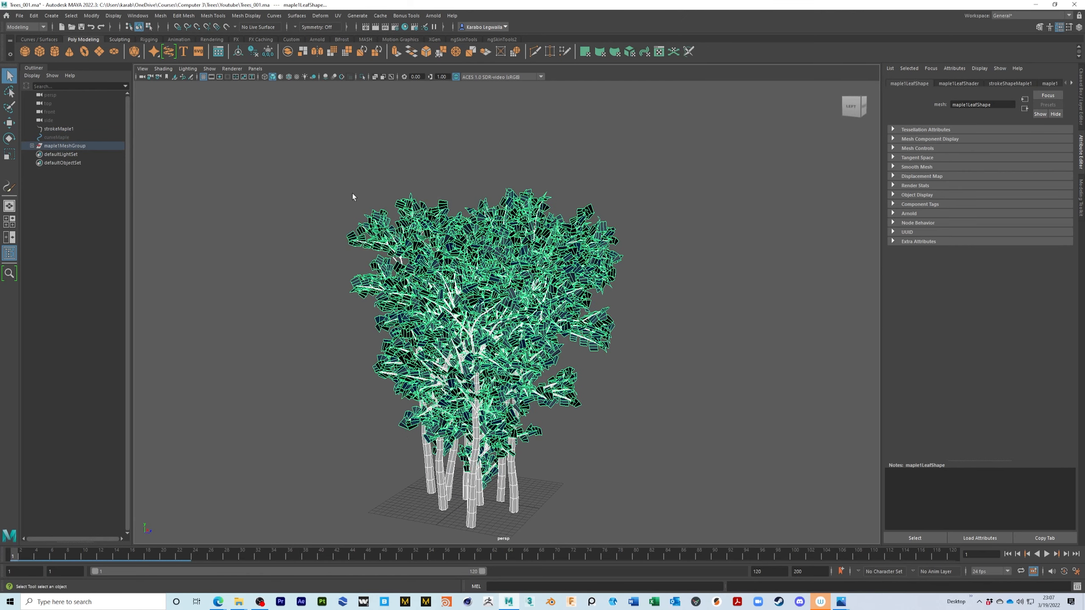
pyautogui.click(570, 377)
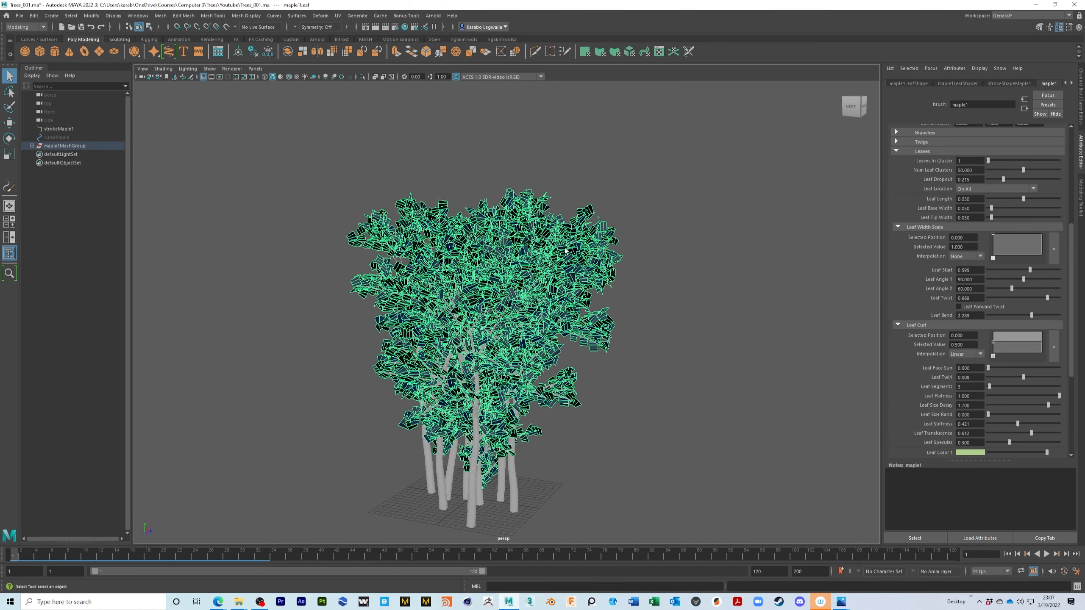
pyautogui.click(132, 16)
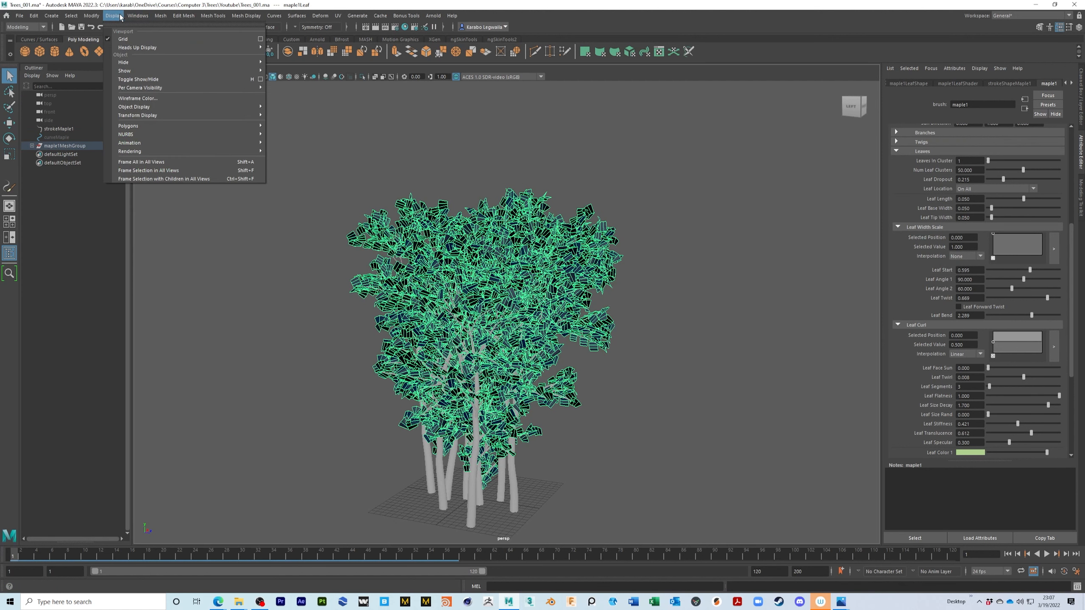
pyautogui.moveTo(133, 48)
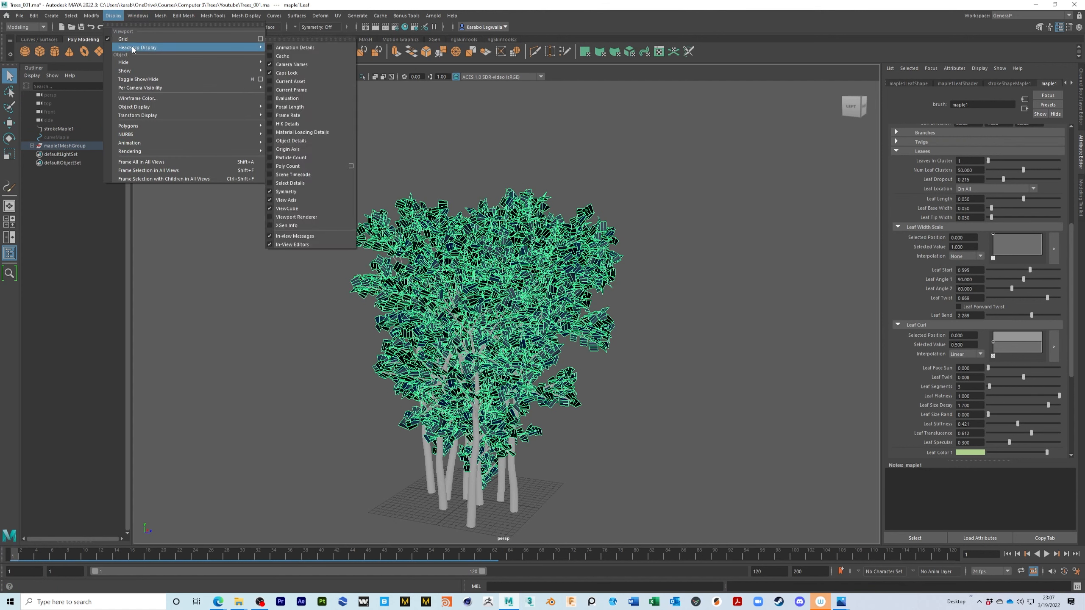
pyautogui.click(290, 165)
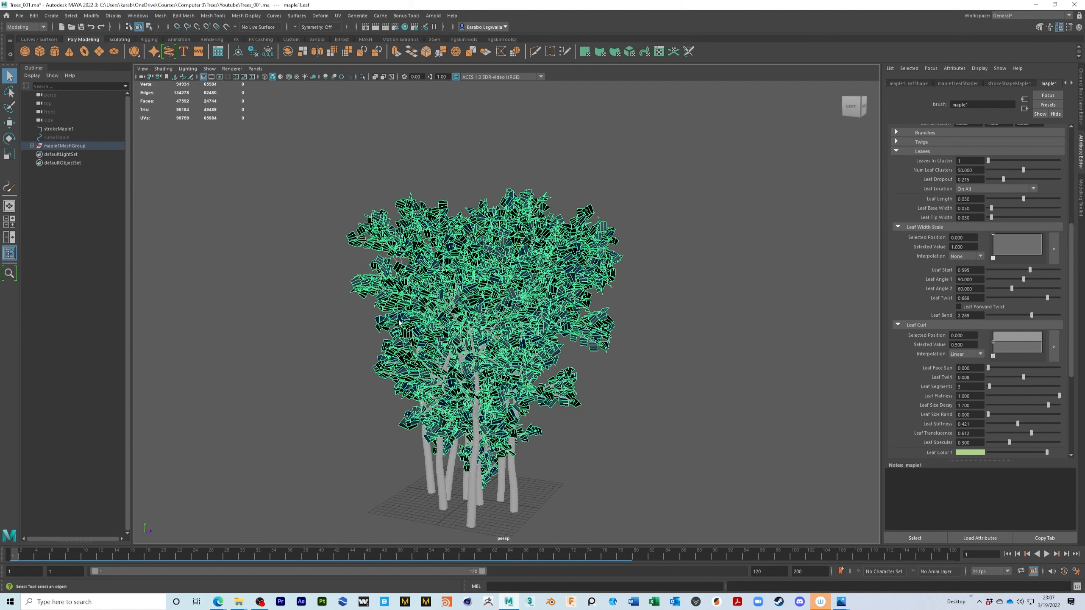
# Examine the polygon counts of the leaf mesh and the trunk mesh, selecting each in turn.
pyautogui.keyDown('alt'); pyautogui.moveTo(238, 218); pyautogui.dragTo(242, 234, button='middle'); pyautogui.keyUp('alt')
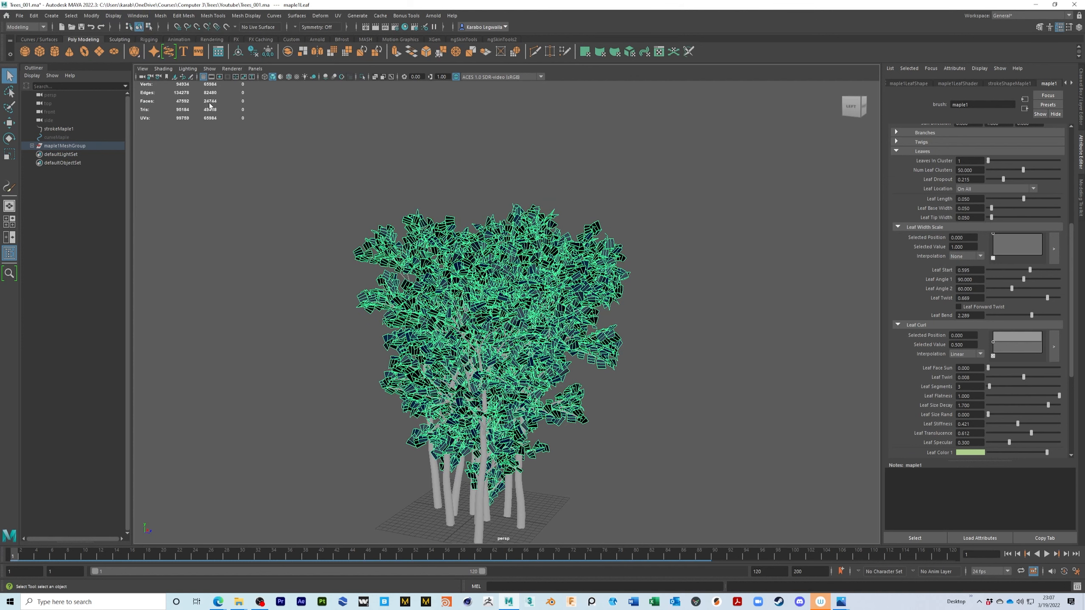
pyautogui.keyDown('alt'); pyautogui.moveTo(591, 363); pyautogui.dragTo(617, 342, button='right'); pyautogui.keyUp('alt')
pyautogui.keyDown('alt'); pyautogui.moveTo(617, 342); pyautogui.dragTo(638, 349); pyautogui.keyUp('alt')
pyautogui.keyDown('alt'); pyautogui.moveTo(638, 349); pyautogui.dragTo(599, 349, button='right'); pyautogui.keyUp('alt')
pyautogui.keyDown('alt'); pyautogui.moveTo(598, 348); pyautogui.dragTo(564, 335); pyautogui.keyUp('alt')
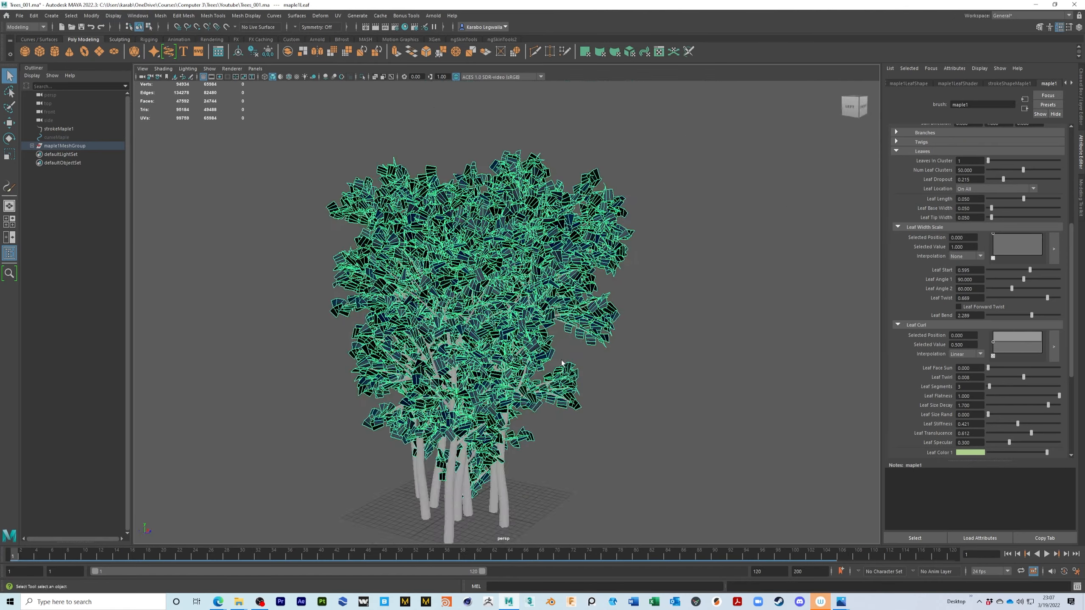
pyautogui.keyDown('alt'); pyautogui.moveTo(559, 365); pyautogui.dragTo(572, 320, button='middle'); pyautogui.keyUp('alt')
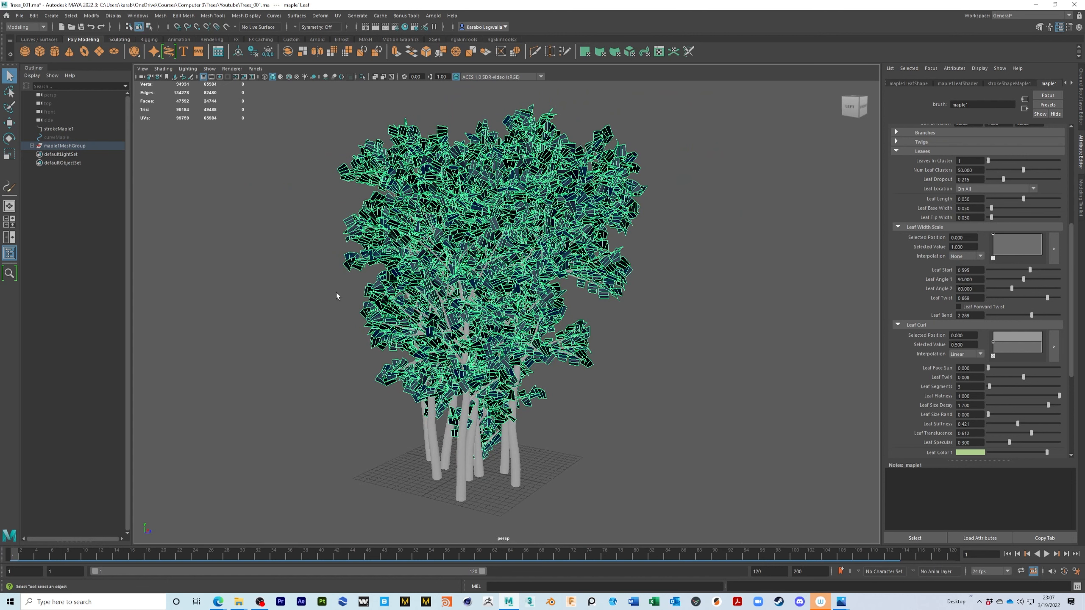
pyautogui.click(467, 466)
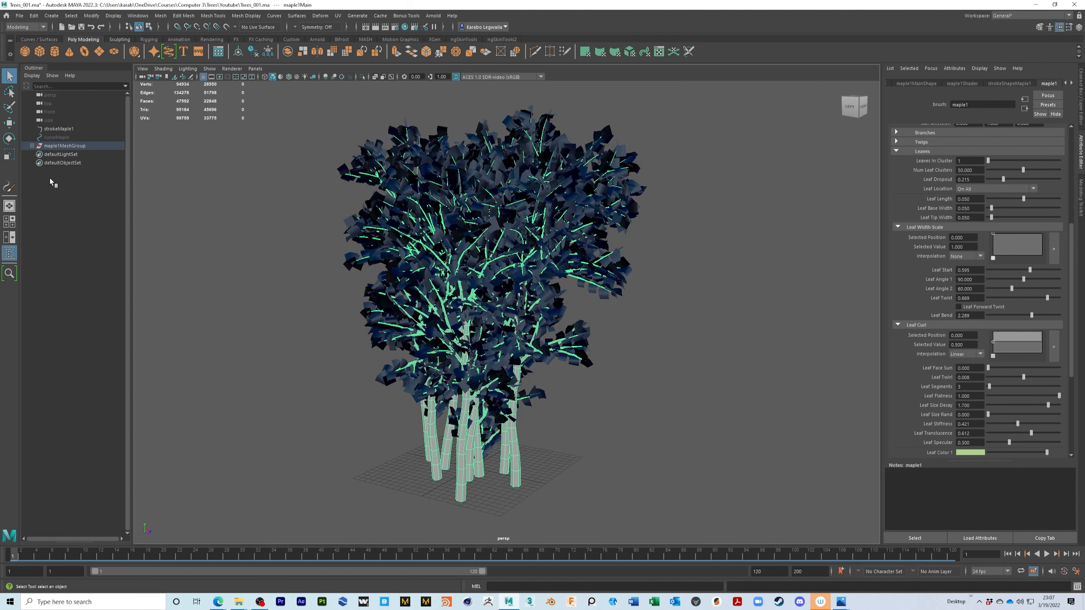
# Select the maple1Main and maple1Leaf meshes inside the maple mesh group and delete their construction history.
pyautogui.click(33, 146)
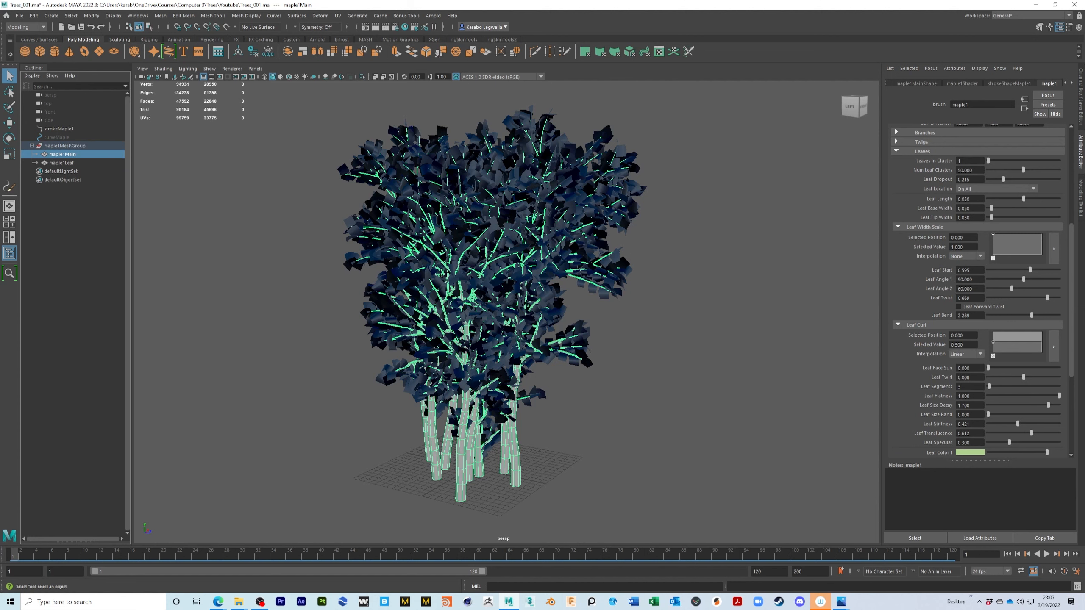
pyautogui.click(1082, 86)
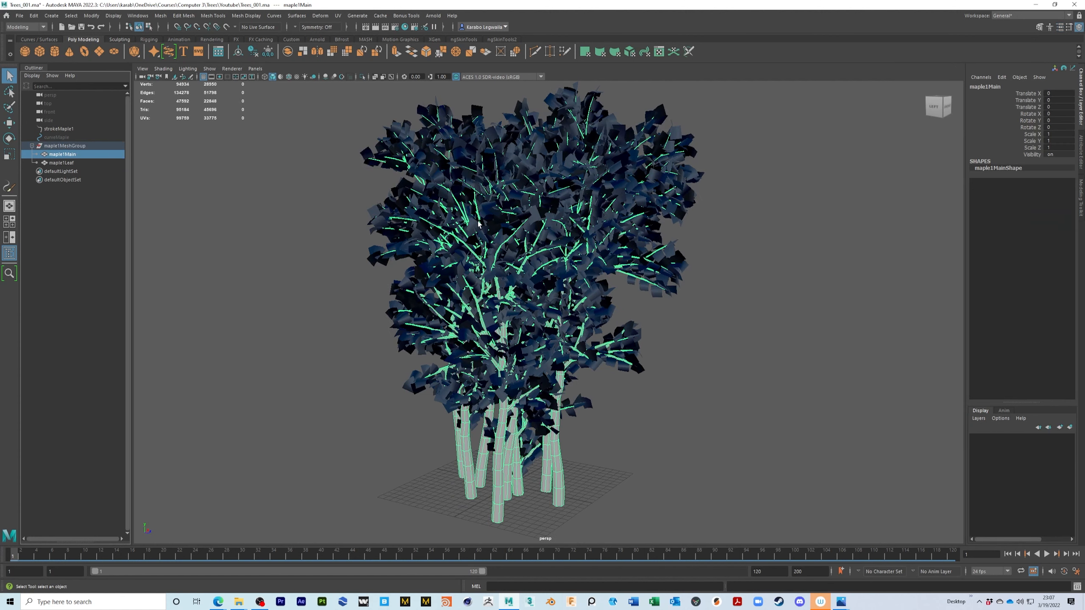
pyautogui.keyDown('alt'); pyautogui.moveTo(522, 250); pyautogui.dragTo(526, 255, button='middle'); pyautogui.keyUp('alt')
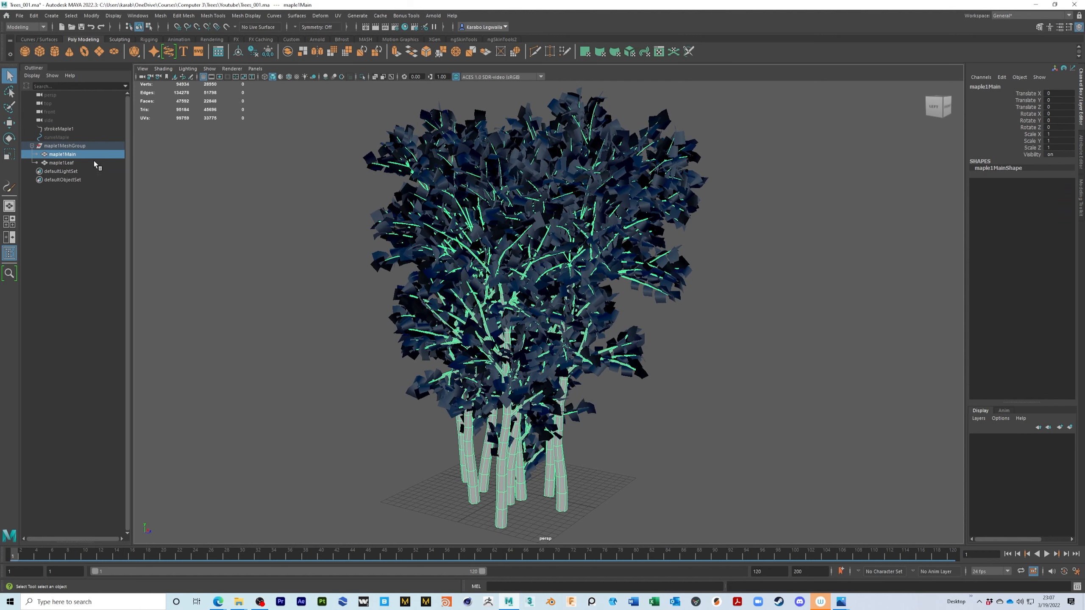
pyautogui.keyDown('shift'); pyautogui.click(63, 164); pyautogui.keyUp('shift')
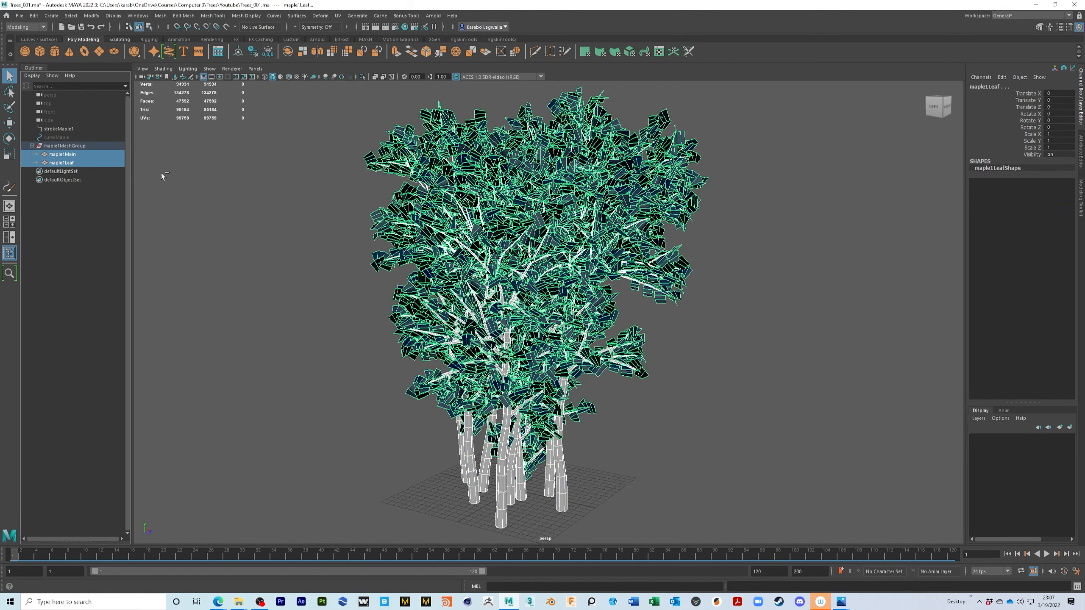
pyautogui.click(252, 51)
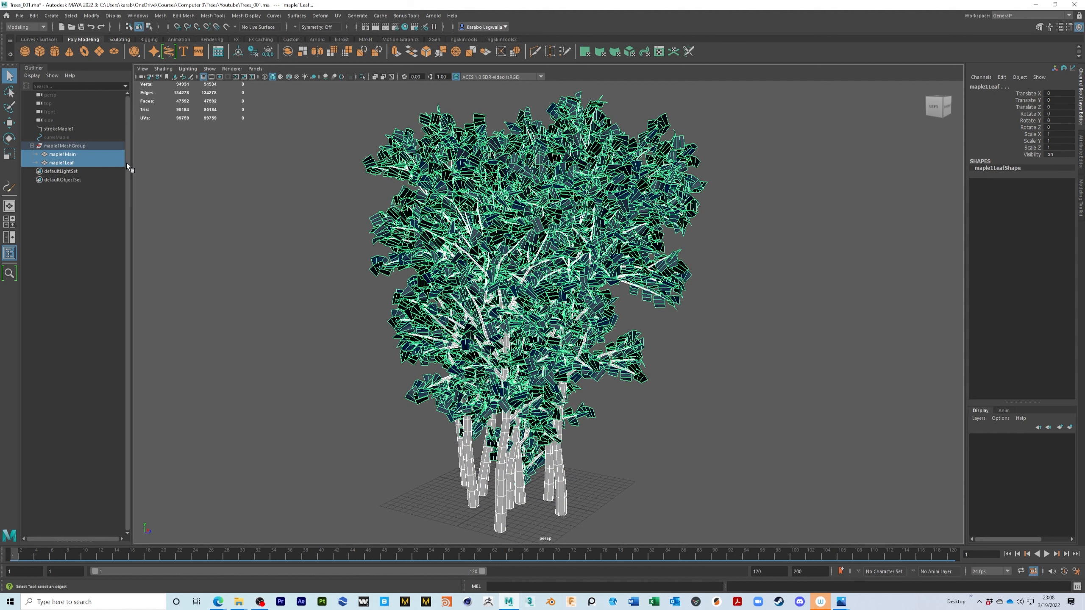
# Delete the original strokeMaple1 stroke and its maple curve from the scene.
pyautogui.click(68, 128)
pyautogui.keyDown('shift'); pyautogui.click(69, 136); pyautogui.keyUp('shift')
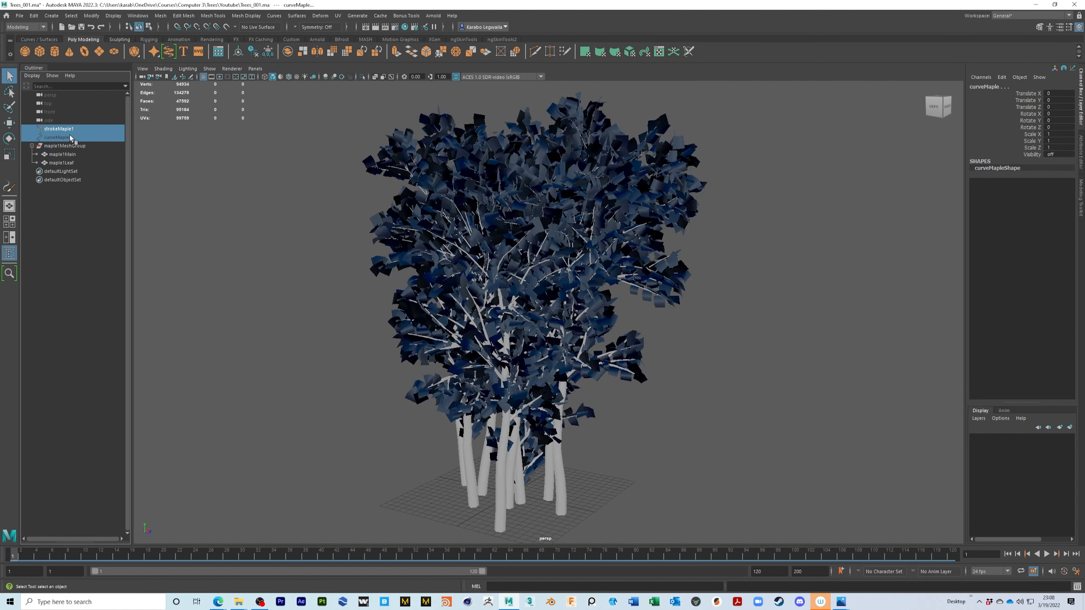
pyautogui.press('Delete')
pyautogui.keyDown('alt'); pyautogui.moveTo(497, 312); pyautogui.dragTo(624, 189); pyautogui.keyUp('alt')
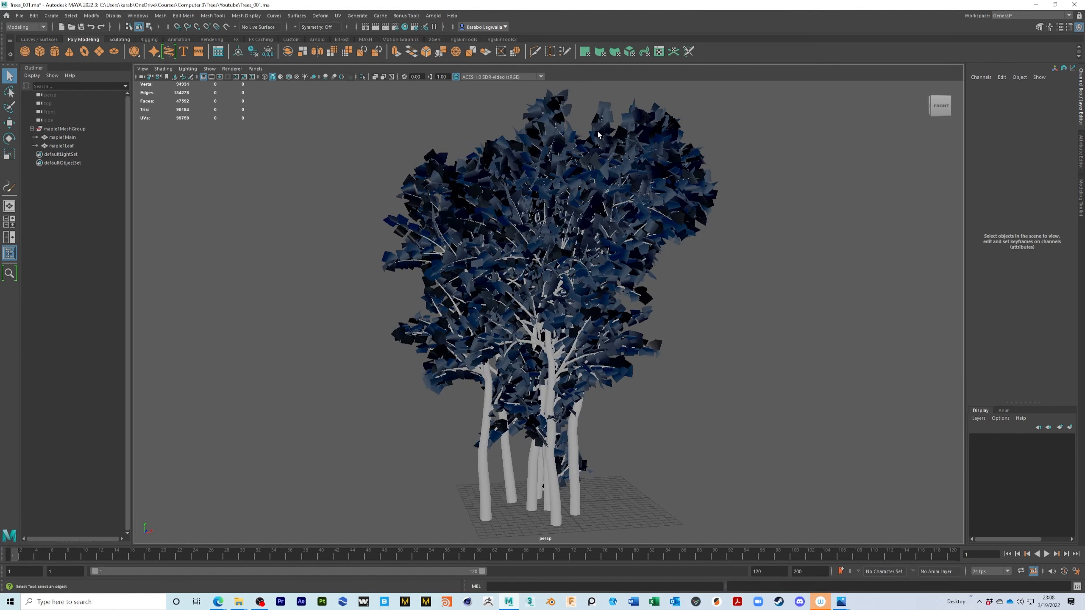
# Add an Arnold Skydome Light to the scene.
pyautogui.keyDown('alt'); pyautogui.moveTo(471, 224); pyautogui.dragTo(525, 221); pyautogui.keyUp('alt')
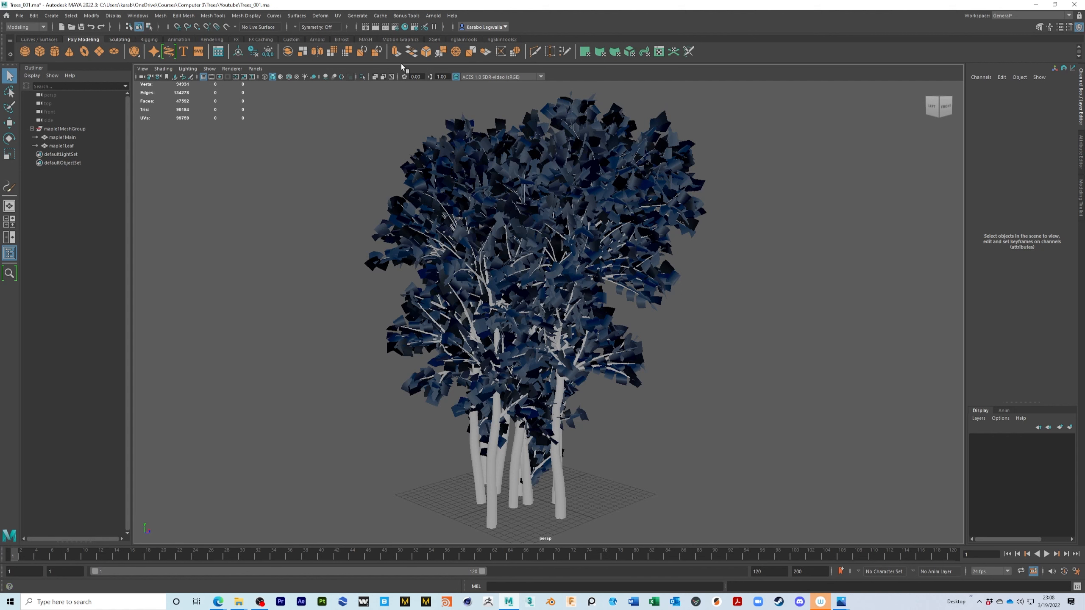
pyautogui.keyDown('alt'); pyautogui.moveTo(505, 155); pyautogui.dragTo(478, 156); pyautogui.keyUp('alt')
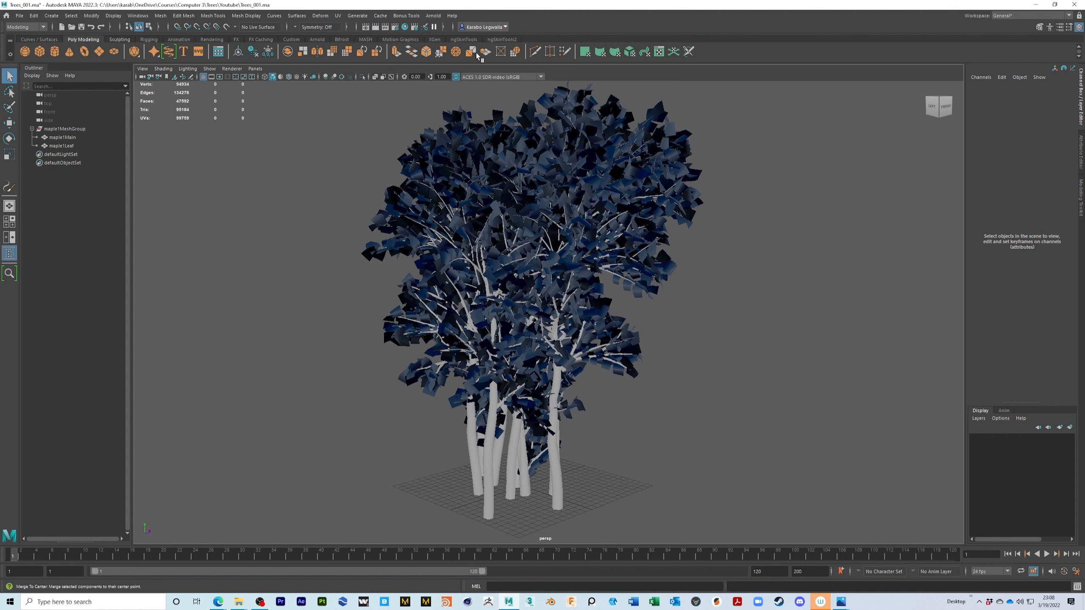
pyautogui.click(433, 15)
pyautogui.moveTo(488, 63)
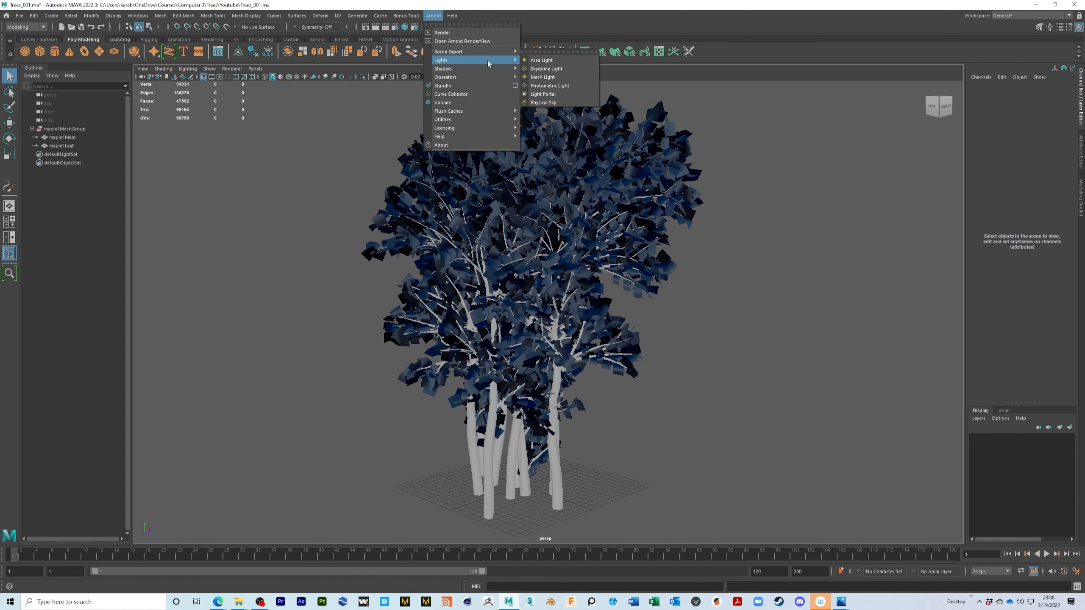
pyautogui.click(544, 68)
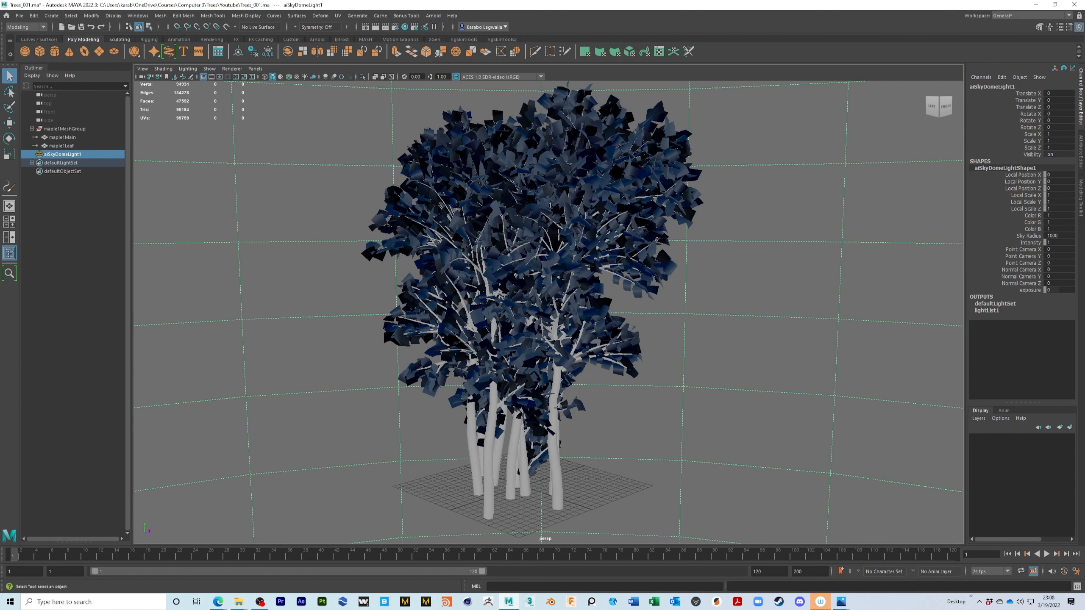
# Connect a File texture node to the skydome light's Color attribute.
pyautogui.click(1082, 152)
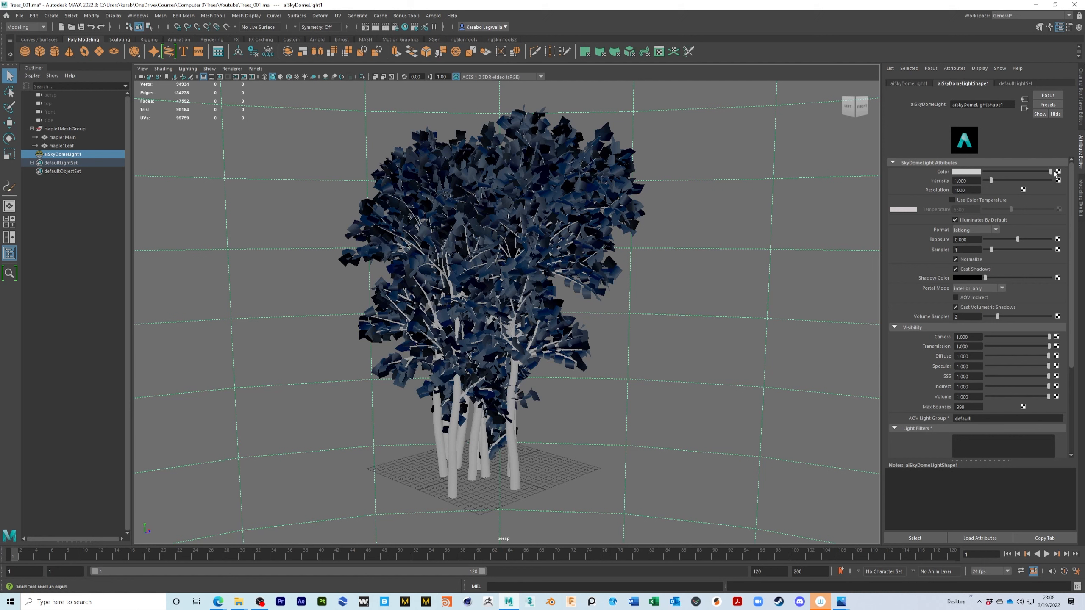
pyautogui.click(1058, 172)
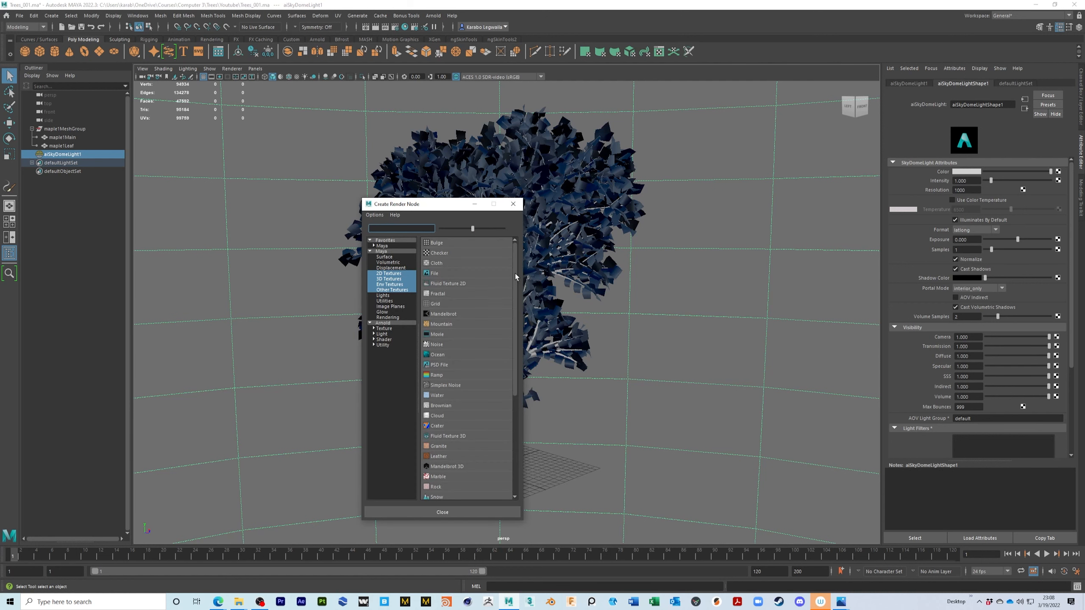
pyautogui.click(433, 273)
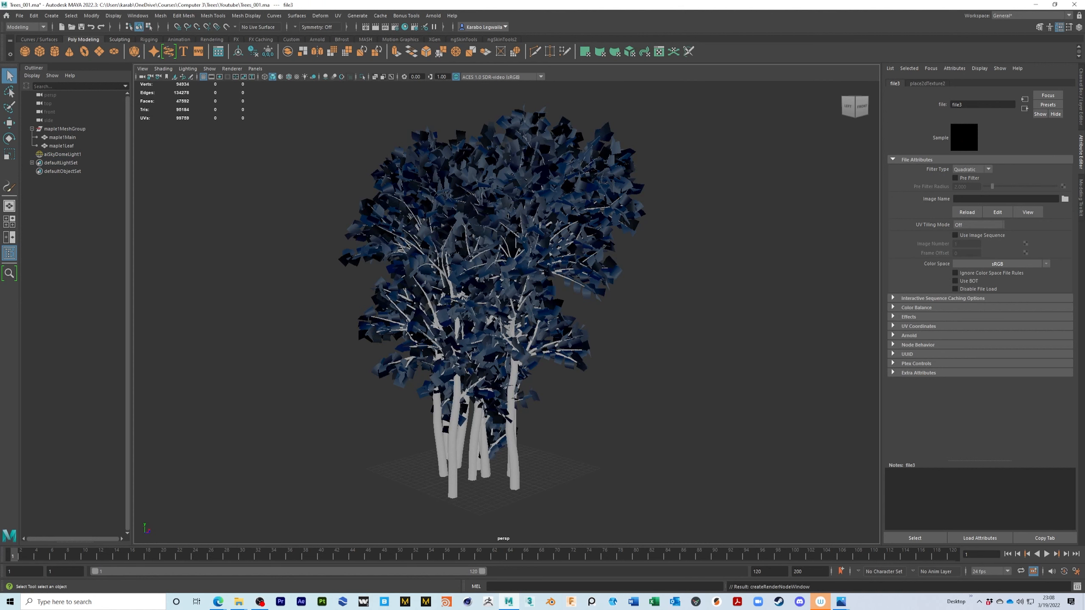
# Load abandoned_hopper_terminal_04_1k.exr as the skydome light's color texture and save the scene.
pyautogui.click(1065, 198)
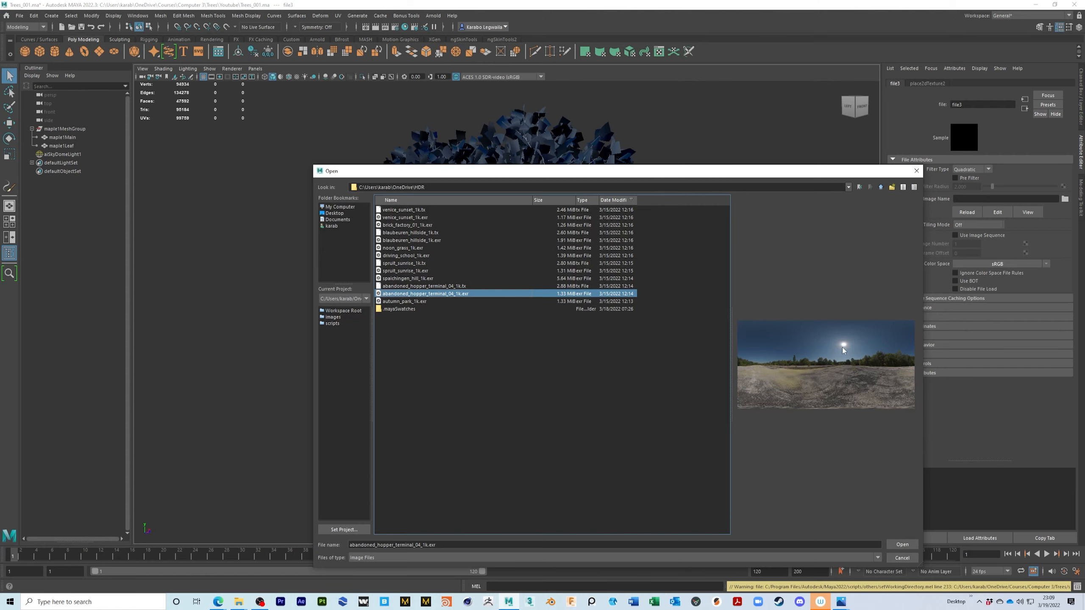
pyautogui.click(902, 545)
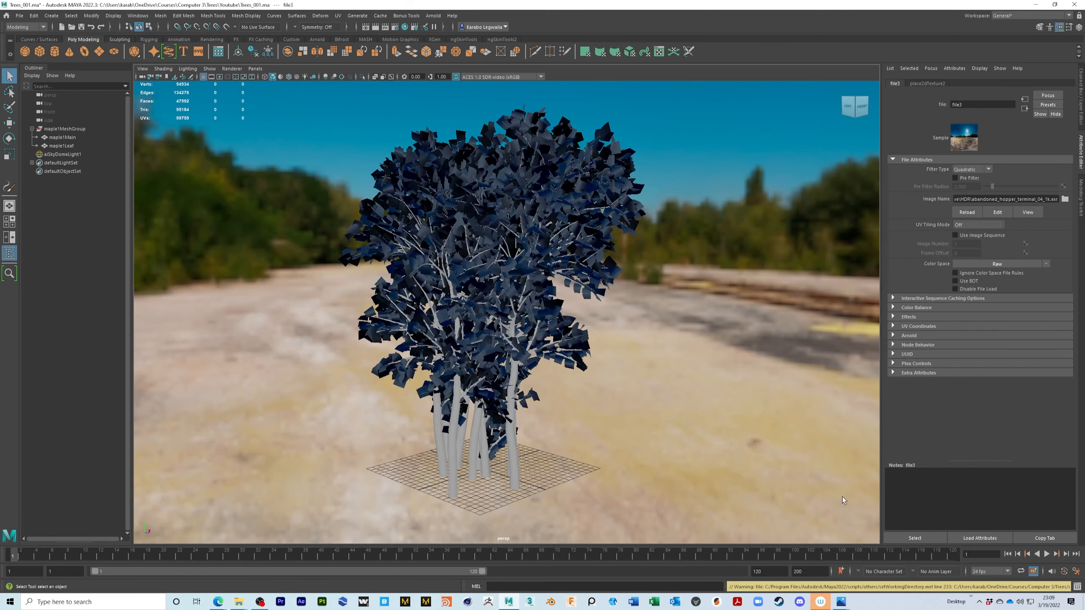
pyautogui.scroll(3, 591, 348)
pyautogui.keyDown('alt'); pyautogui.moveTo(632, 319); pyautogui.dragTo(402, 295); pyautogui.keyUp('alt')
pyautogui.scroll(-5, 630, 303)
pyautogui.keyDown('alt'); pyautogui.moveTo(631, 302); pyautogui.dragTo(605, 319); pyautogui.keyUp('alt')
pyautogui.scroll(5, 641, 314)
pyautogui.hotkey('ctrl', 's')
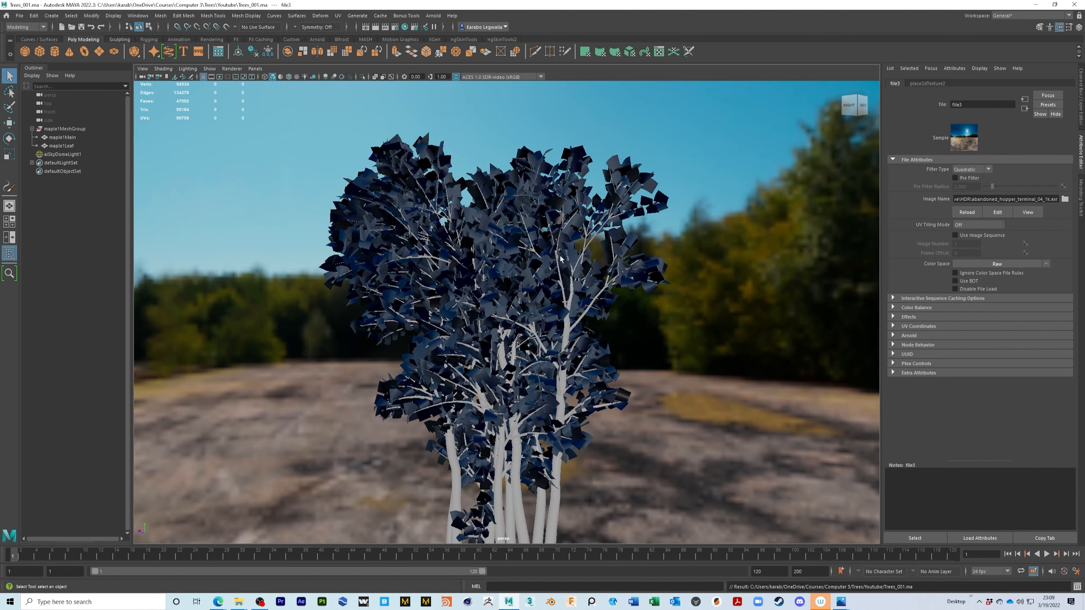
# Run a test render of the maple trees in the Arnold RenderView and close the render window.
pyautogui.click(438, 18)
pyautogui.click(453, 43)
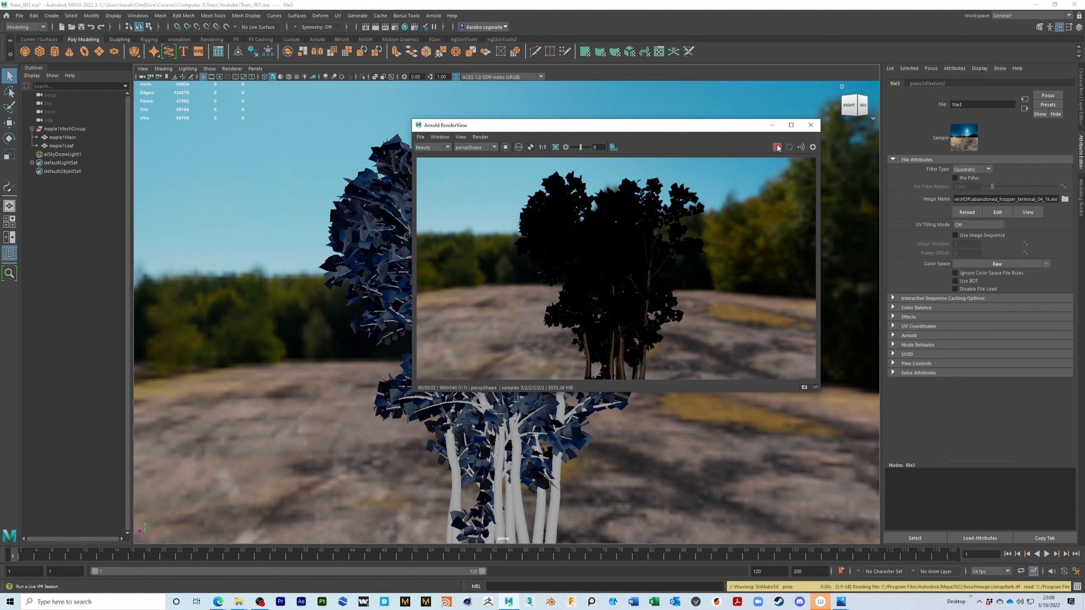
pyautogui.click(811, 125)
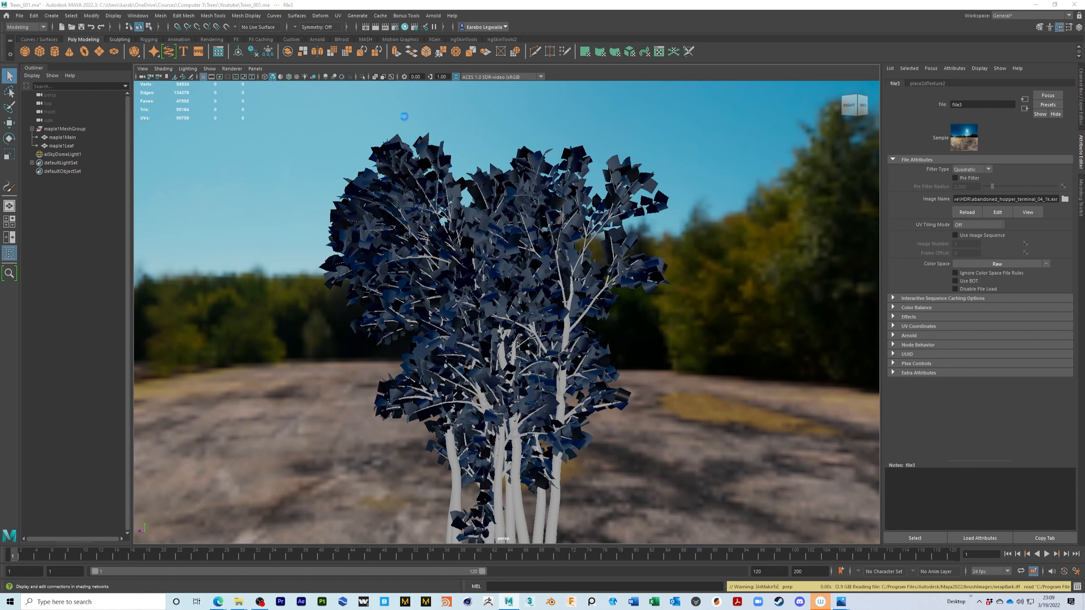
# Graph the maple1LeafShader network in the Hypershade and maximize the Hypershade window.
pyautogui.click(405, 27)
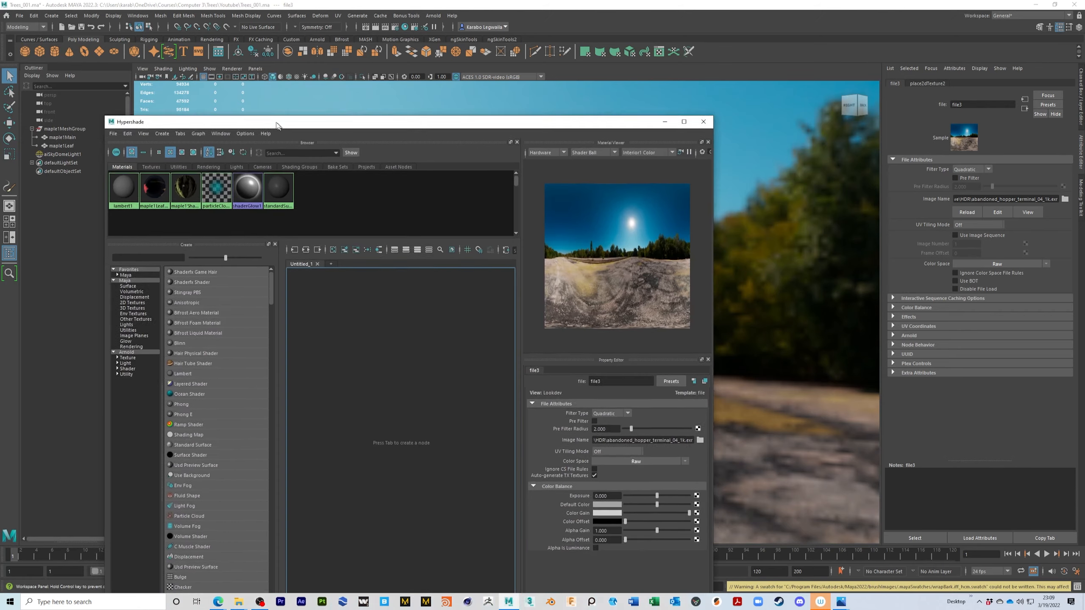
pyautogui.moveTo(276, 125); pyautogui.dragTo(250, 74)
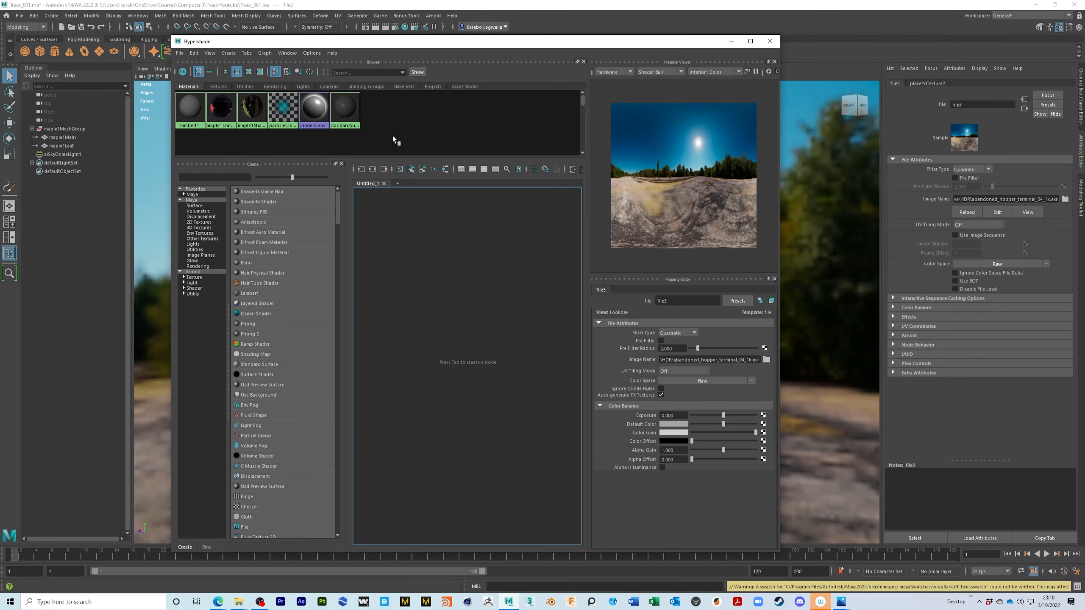
pyautogui.rightClick(222, 107)
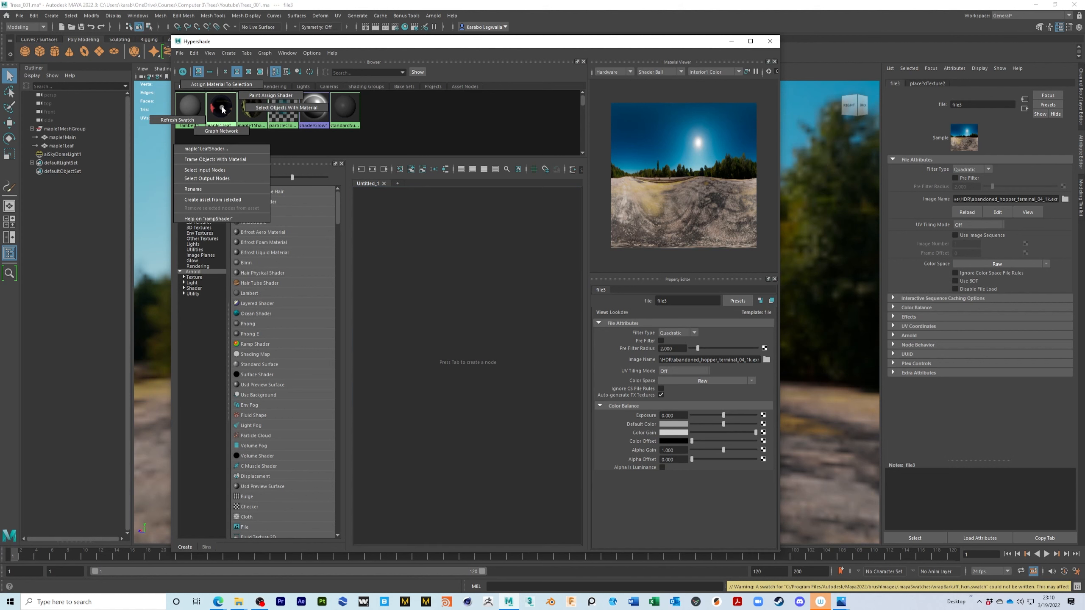
pyautogui.click(220, 131)
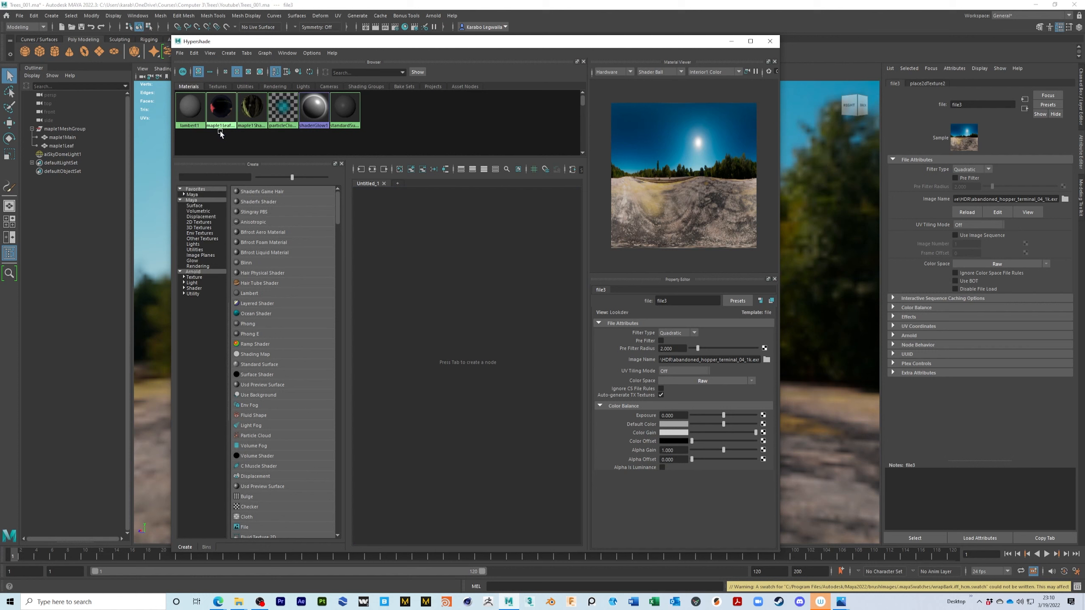
pyautogui.scroll(4, 495, 361)
pyautogui.scroll(-5, 494, 361)
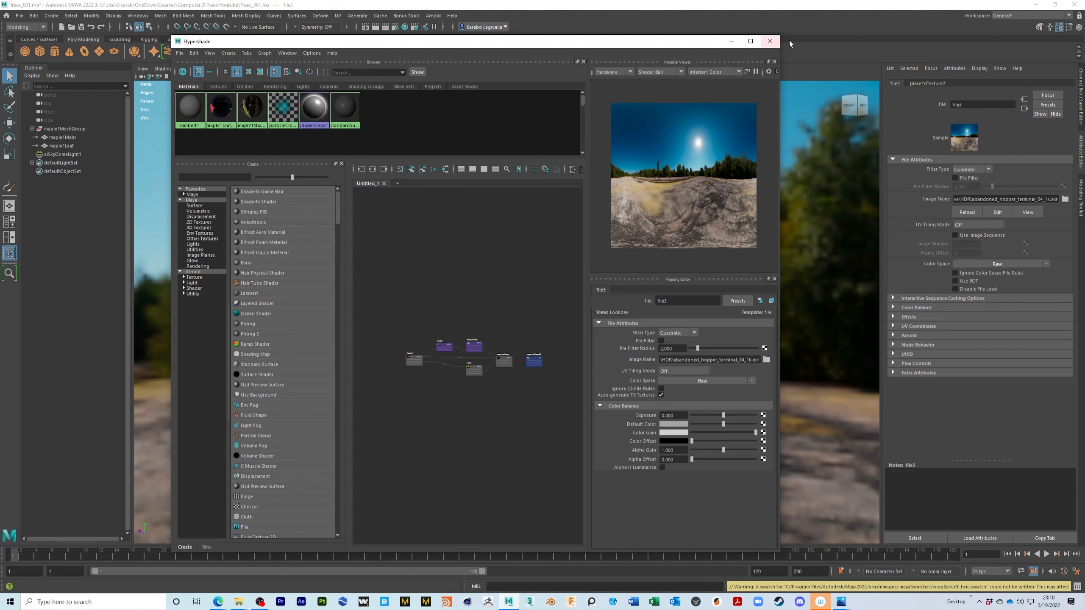
pyautogui.click(750, 42)
pyautogui.scroll(6, 533, 325)
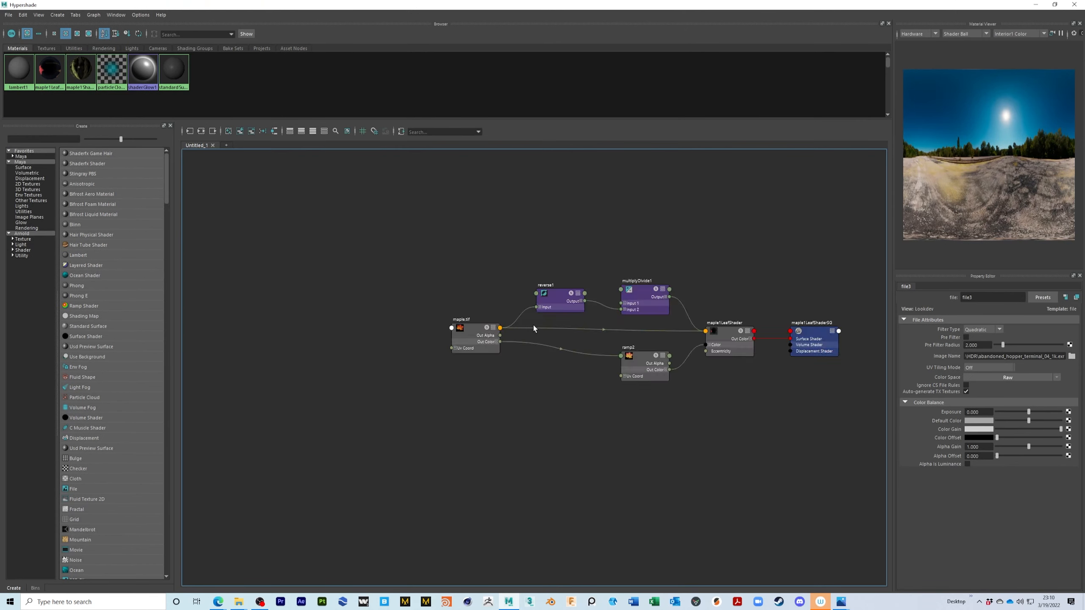
# Examine how the maple.tif, reverse, multiplyDivide and ramp nodes feed into maple1LeafShader, and inspect the shader's attributes.
pyautogui.scroll(-2, 634, 298)
pyautogui.moveTo(705, 351); pyautogui.dragTo(792, 273, button='middle')
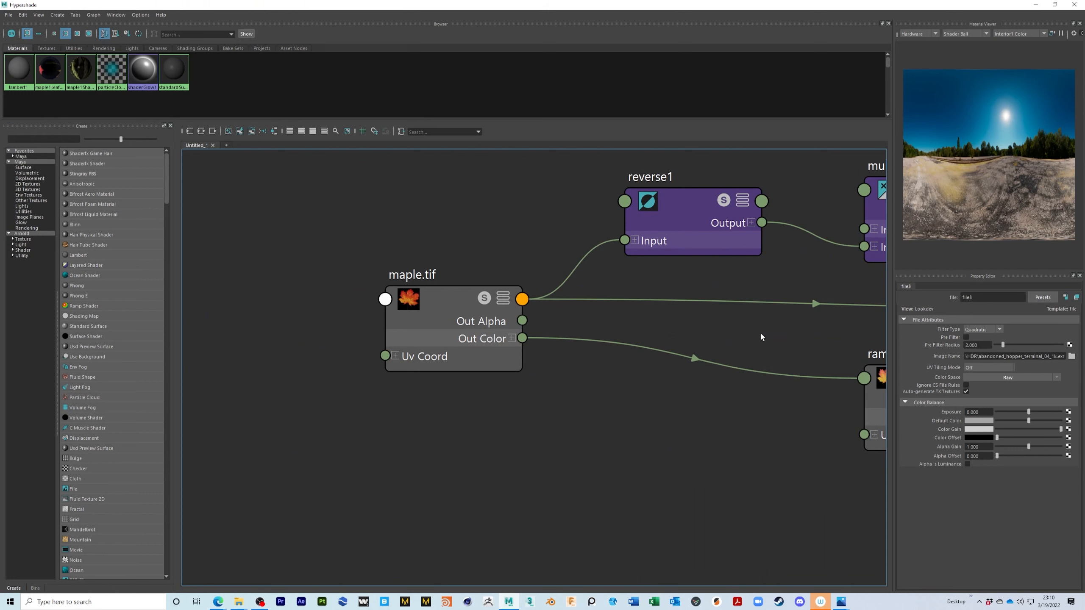
pyautogui.scroll(-5, 762, 335)
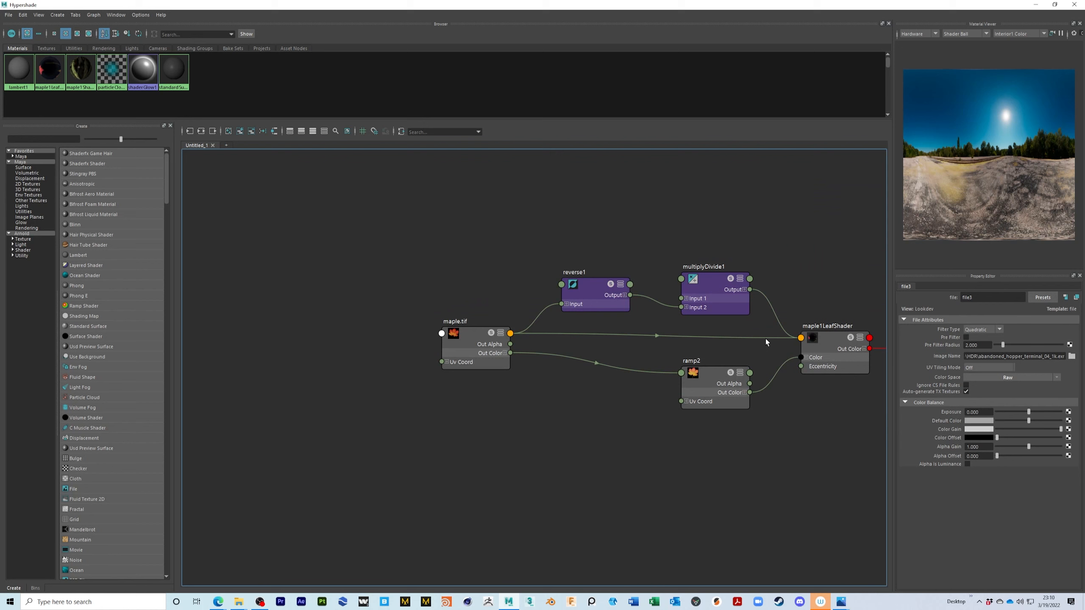
pyautogui.keyDown('alt'); pyautogui.moveTo(823, 269); pyautogui.dragTo(738, 257, button='middle'); pyautogui.keyUp('alt')
pyautogui.keyDown('alt'); pyautogui.moveTo(777, 369); pyautogui.dragTo(751, 375, button='middle'); pyautogui.keyUp('alt')
pyautogui.click(727, 347)
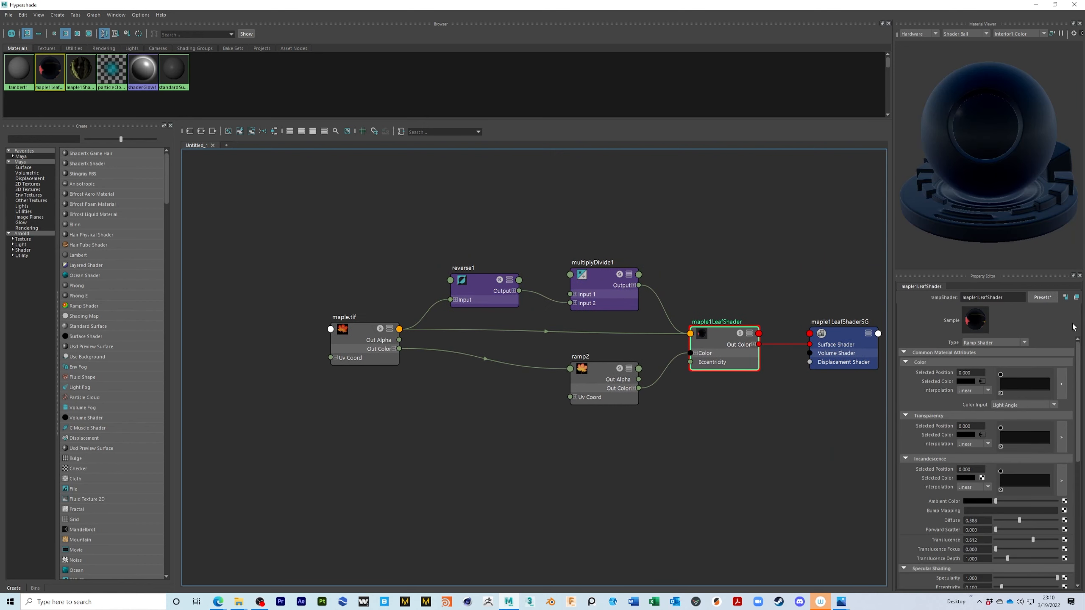
pyautogui.keyDown('alt'); pyautogui.moveTo(801, 411); pyautogui.dragTo(731, 414, button='middle'); pyautogui.keyUp('alt')
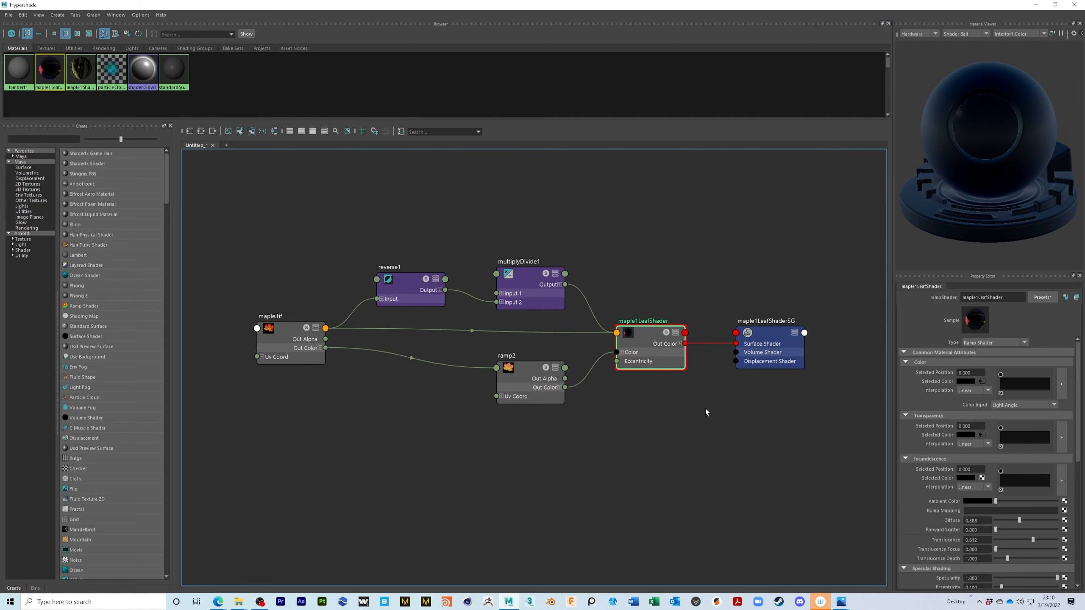
pyautogui.moveTo(648, 344); pyautogui.dragTo(650, 343)
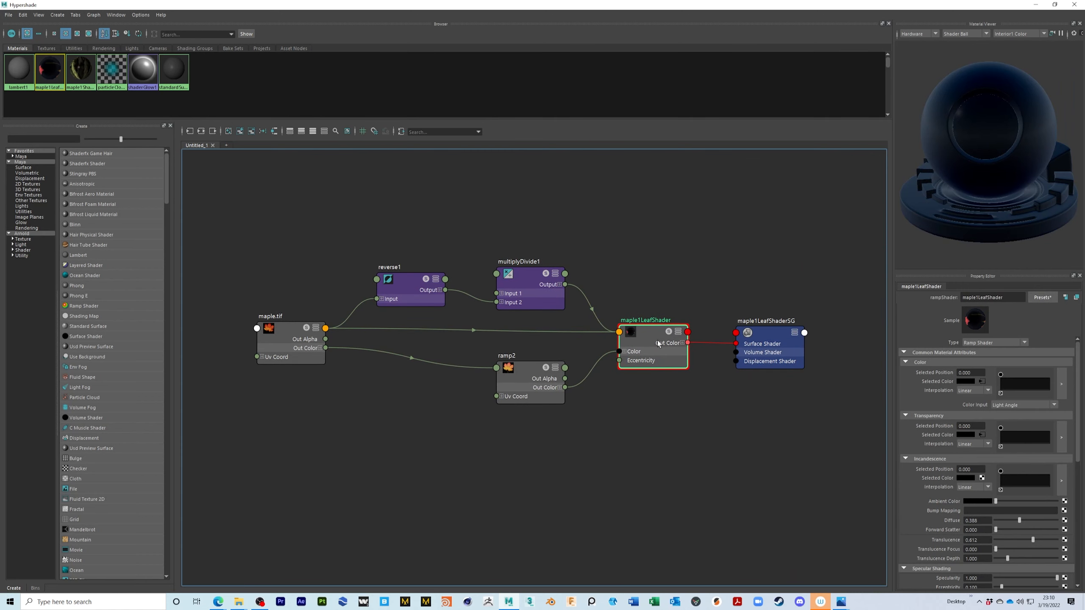
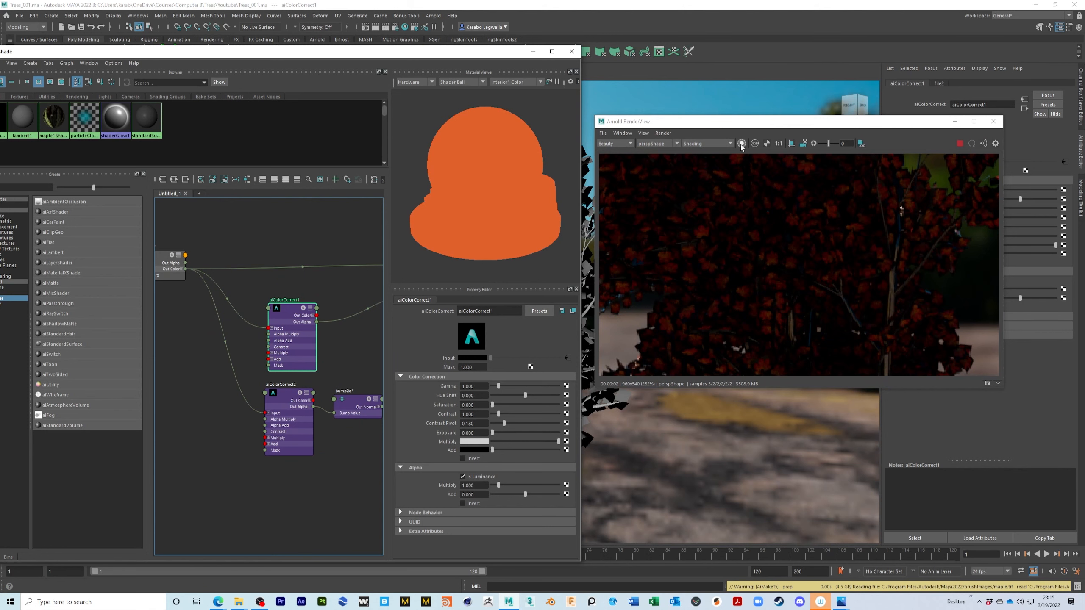
# Preview aiColorCorrect1 isolated in the Arnold render at actual size, and bring the render camera close to the leaves.
pyautogui.moveTo(294, 316)
pyautogui.mouseDown()
pyautogui.moveTo(293, 326)
pyautogui.moveTo(293, 307)
pyautogui.mouseUp()
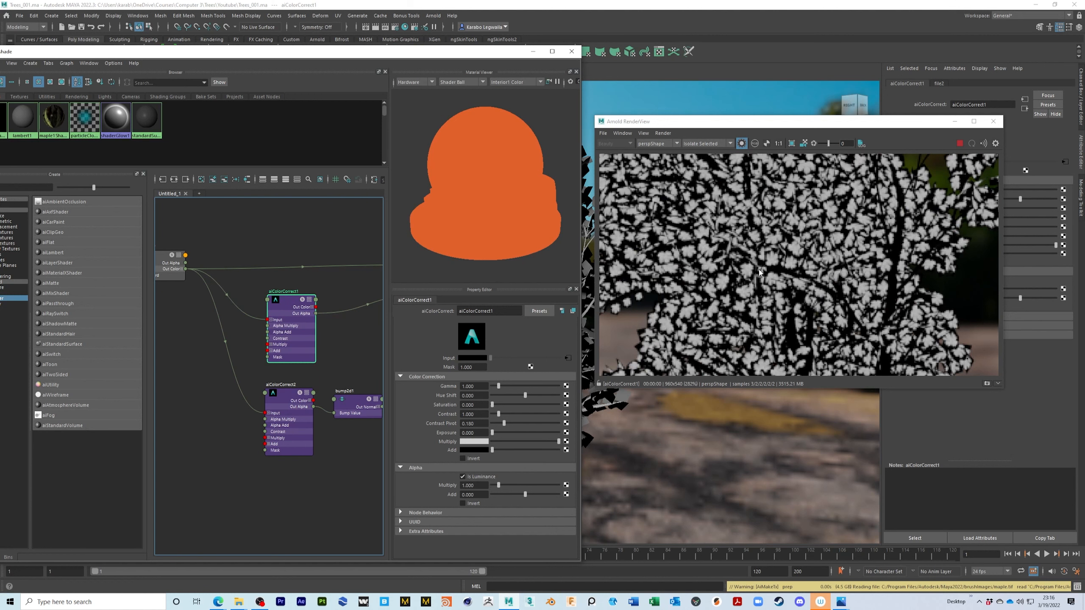
pyautogui.click(779, 144)
pyautogui.scroll(3, 848, 248)
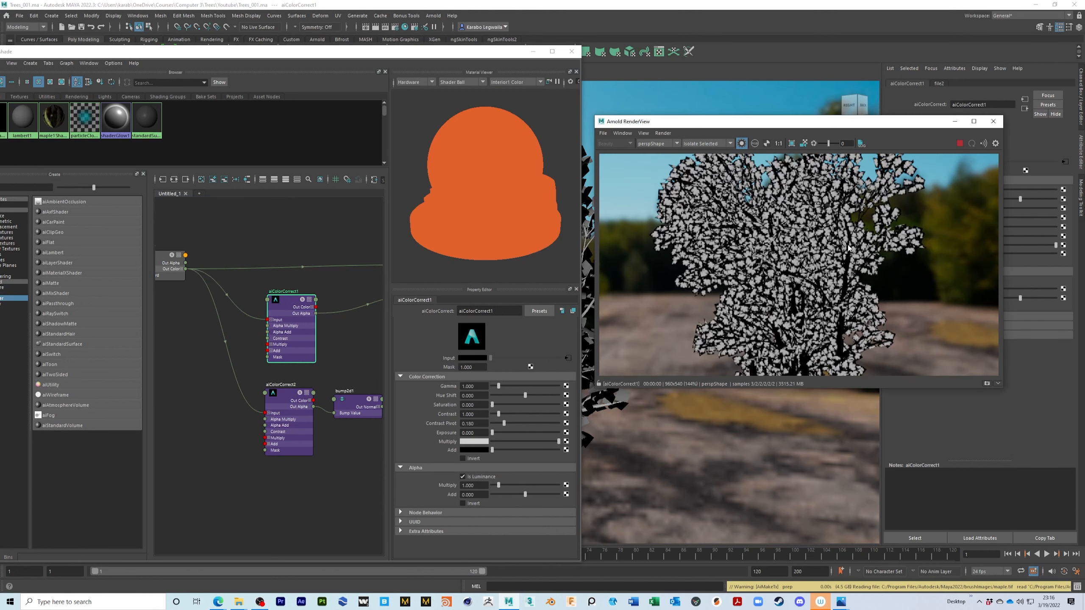
pyautogui.click(803, 144)
pyautogui.keyDown('alt'); pyautogui.moveTo(790, 246); pyautogui.dragTo(950, 230, button='right'); pyautogui.keyUp('alt')
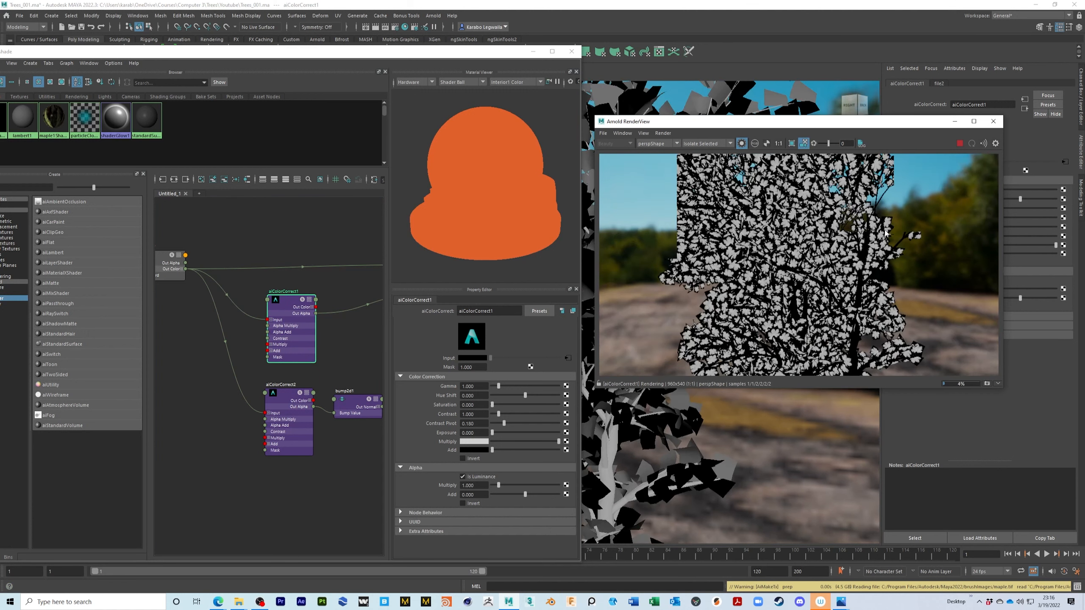
pyautogui.keyDown('alt'); pyautogui.moveTo(858, 240); pyautogui.dragTo(759, 262, button='right'); pyautogui.keyUp('alt')
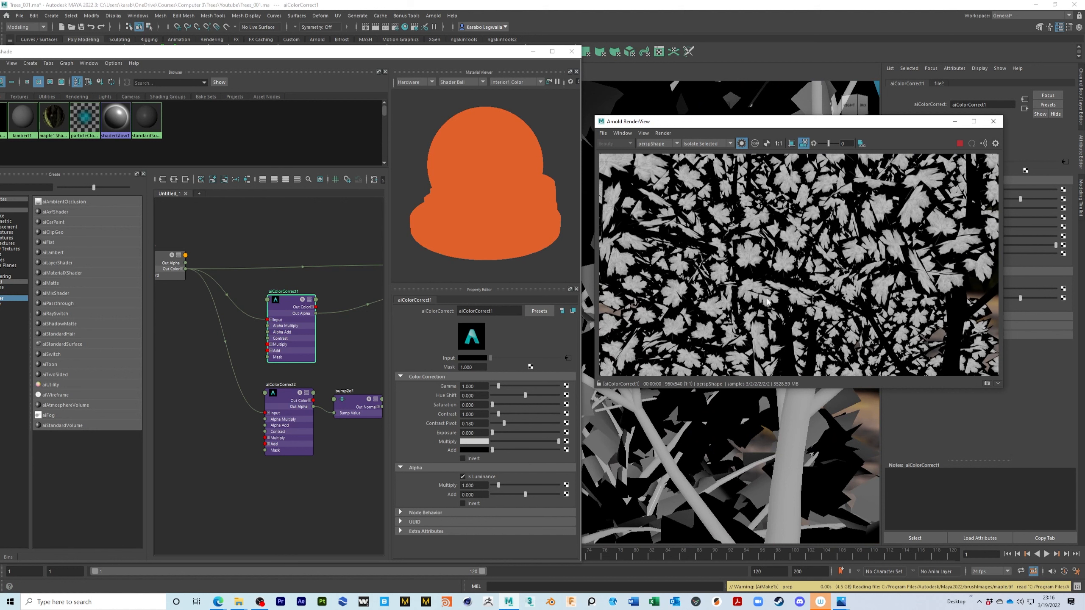
pyautogui.keyDown('alt'); pyautogui.moveTo(768, 323); pyautogui.dragTo(817, 300, button='right'); pyautogui.keyUp('alt')
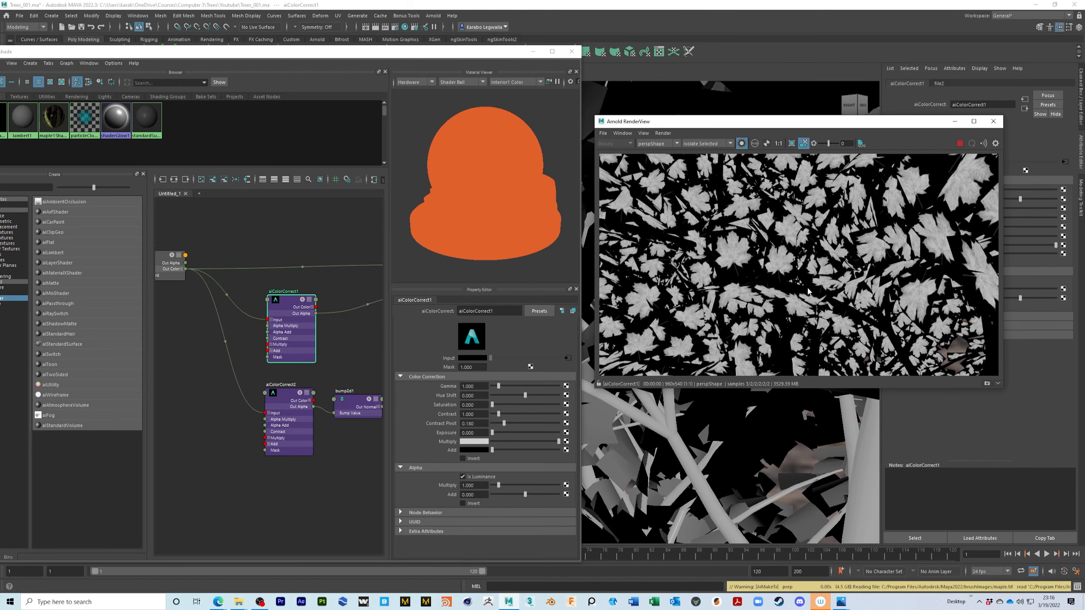
# Lower the Gamma of aiColorCorrect1 to 0.516, comparing the leaves in the isolated and full shaded renders.
pyautogui.moveTo(285, 303); pyautogui.dragTo(282, 315)
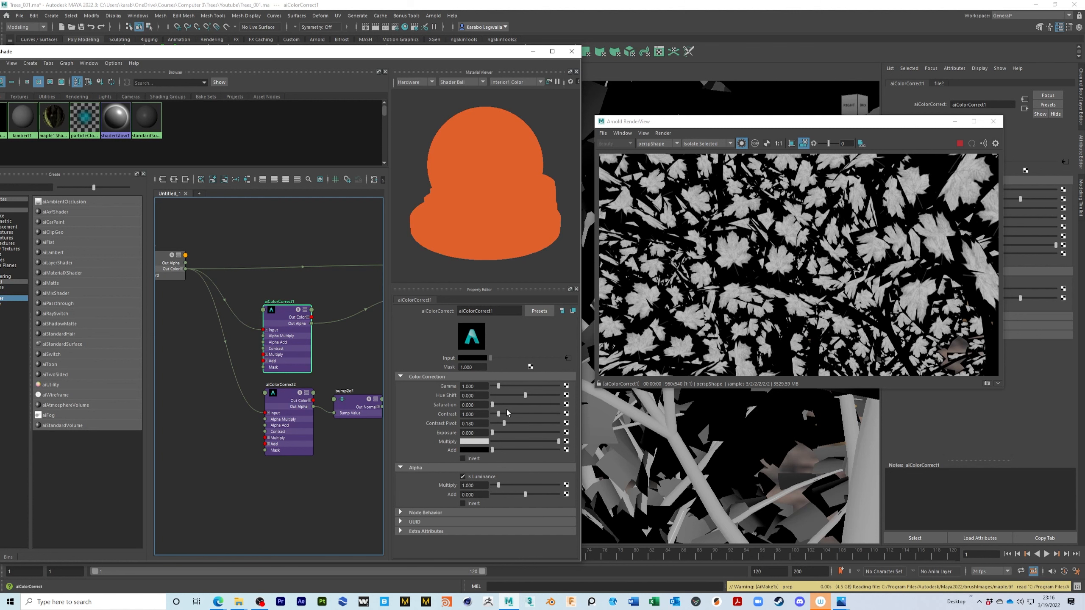
pyautogui.moveTo(498, 387); pyautogui.dragTo(495, 391)
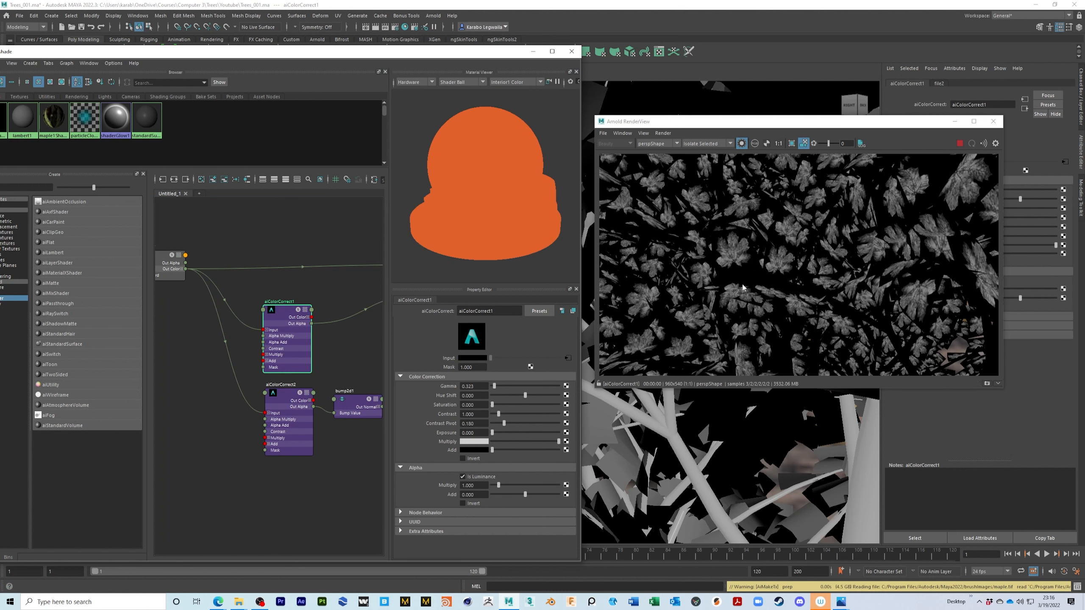
pyautogui.click(742, 145)
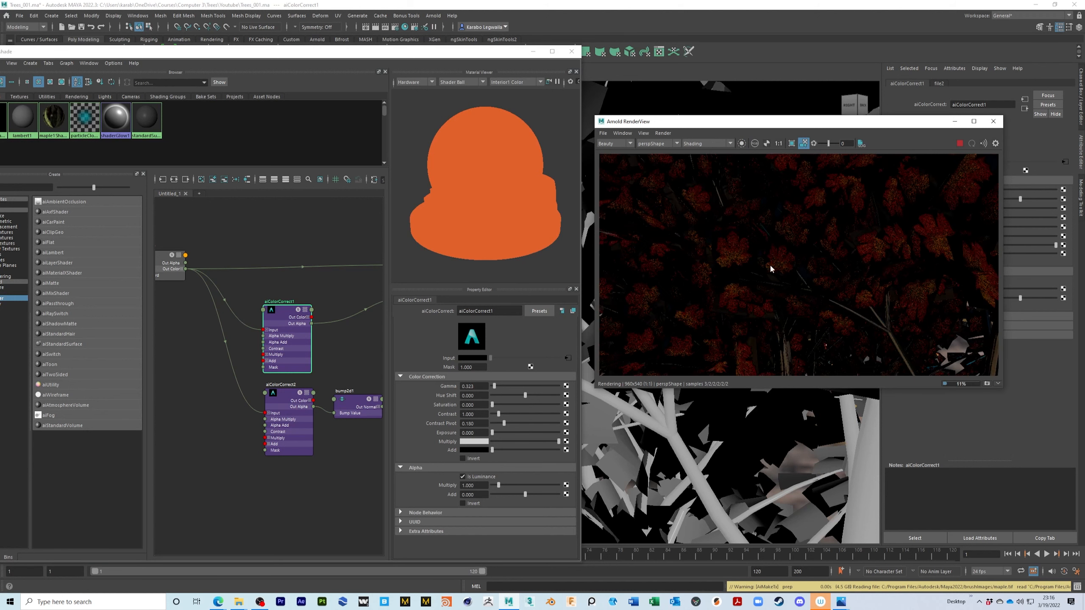
pyautogui.keyDown('alt'); pyautogui.moveTo(860, 284); pyautogui.dragTo(806, 290); pyautogui.keyUp('alt')
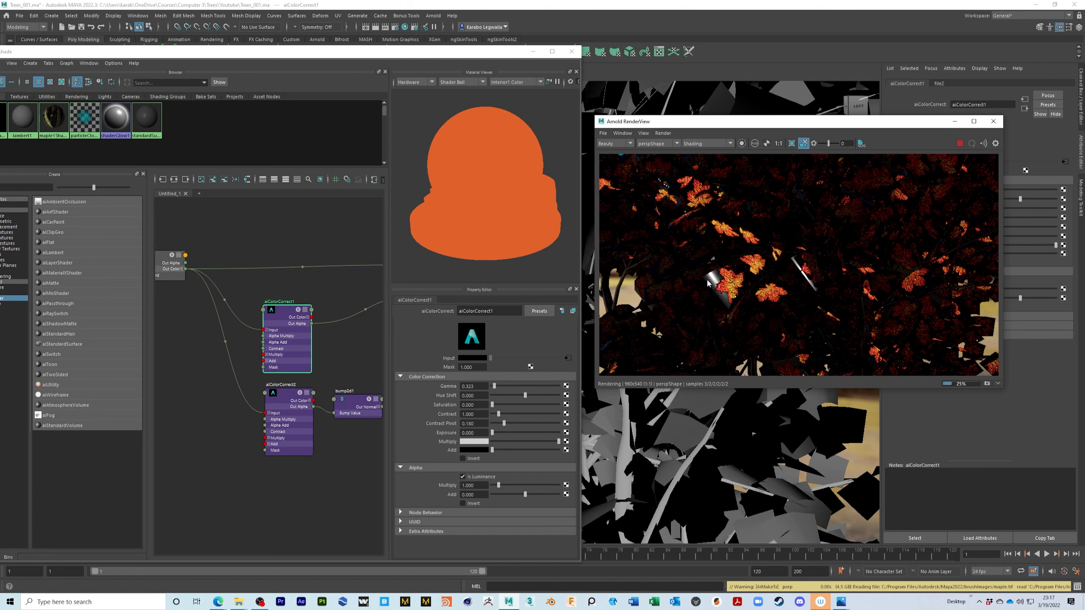
pyautogui.moveTo(741, 302)
pyautogui.keyDown('alt'); pyautogui.mouseDown()
pyautogui.moveTo(732, 298)
pyautogui.moveTo(766, 312)
pyautogui.moveTo(789, 297)
pyautogui.moveTo(750, 291)
pyautogui.mouseUp(); pyautogui.keyUp('alt')
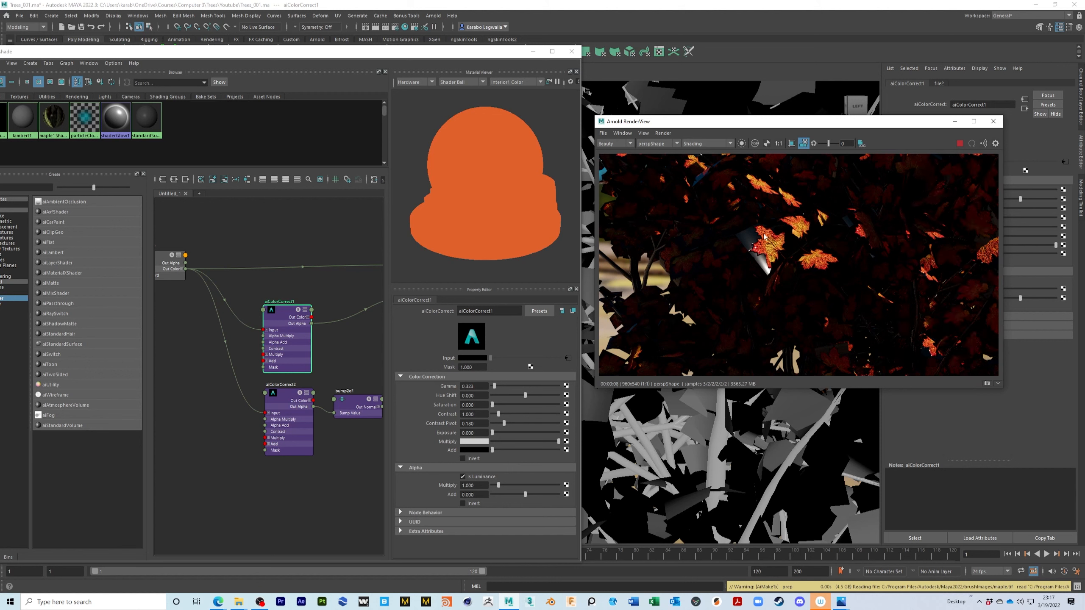
pyautogui.click(742, 143)
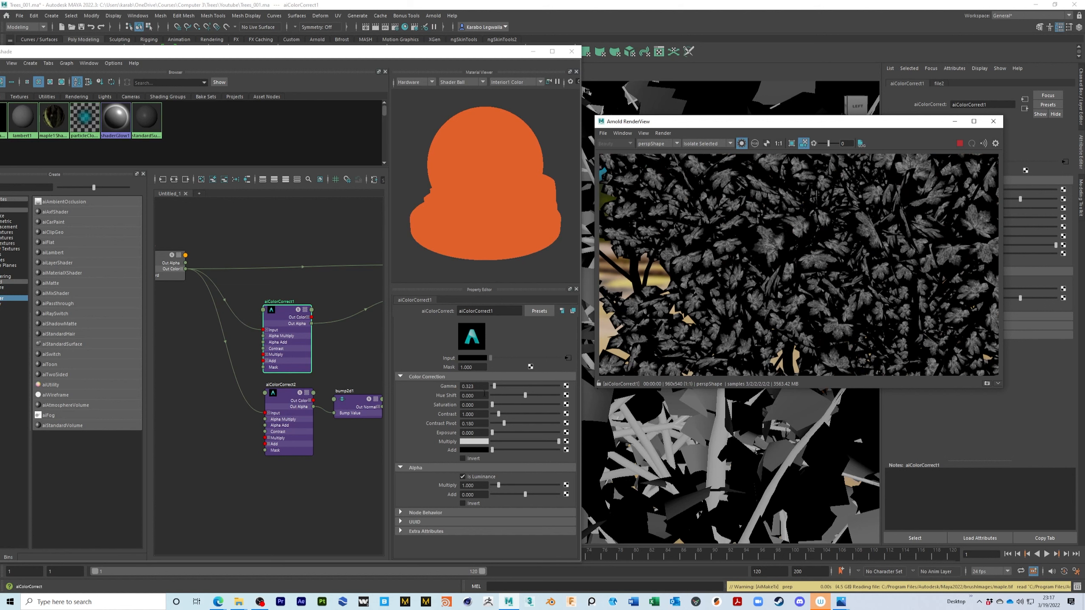
pyautogui.moveTo(494, 386); pyautogui.dragTo(494, 386)
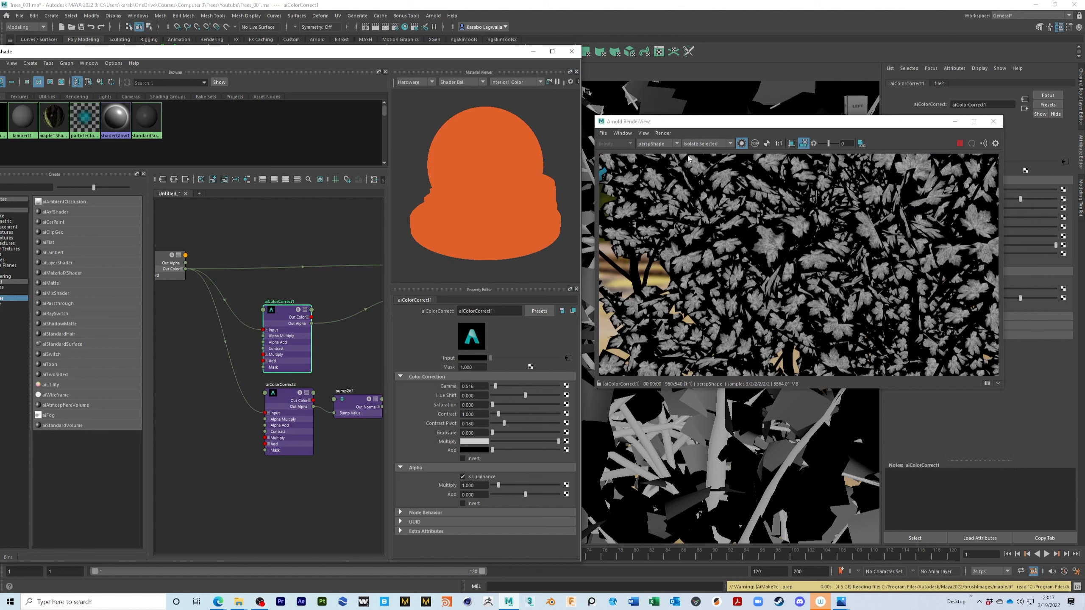
pyautogui.click(742, 144)
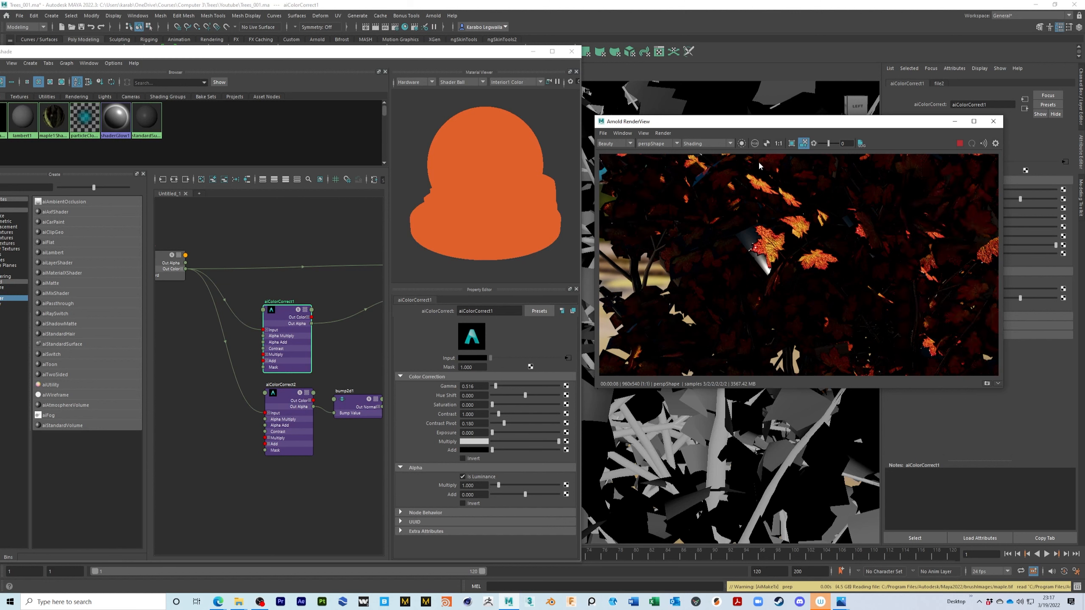
# Set the Contrast of aiColorCorrect2 to 4.710 and its Gamma to 0.516, previewing the node isolated in the render.
pyautogui.click(742, 143)
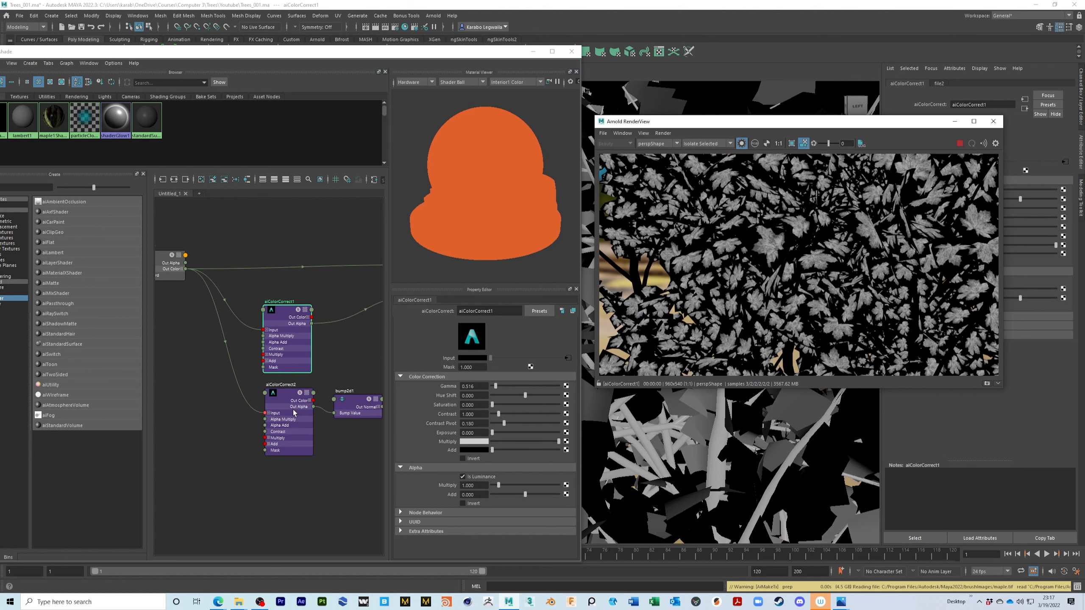
pyautogui.click(285, 398)
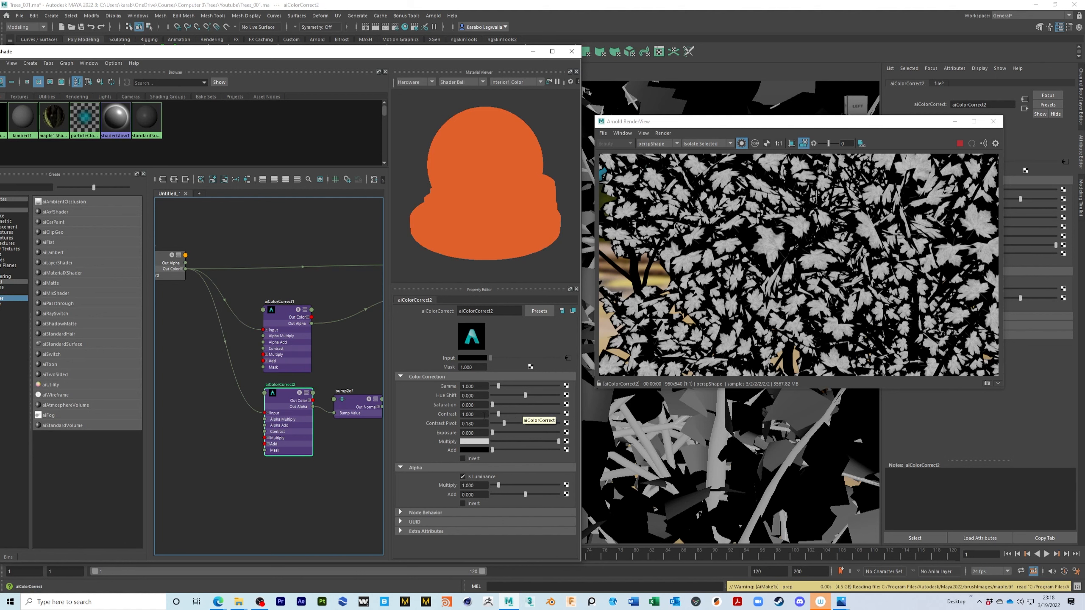
pyautogui.moveTo(499, 414); pyautogui.dragTo(518, 413)
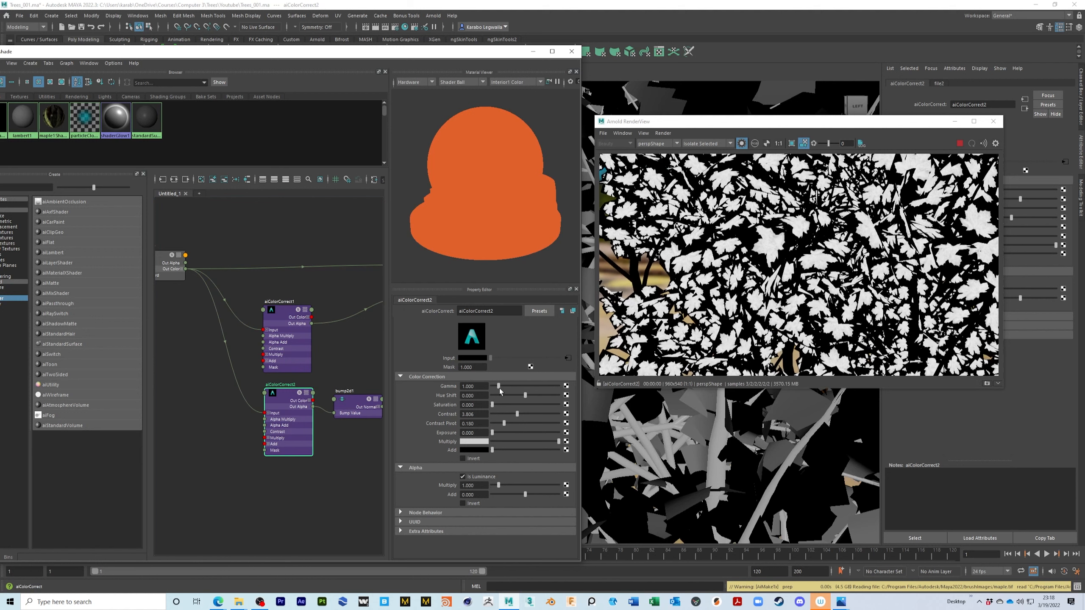
pyautogui.moveTo(499, 387); pyautogui.dragTo(496, 390)
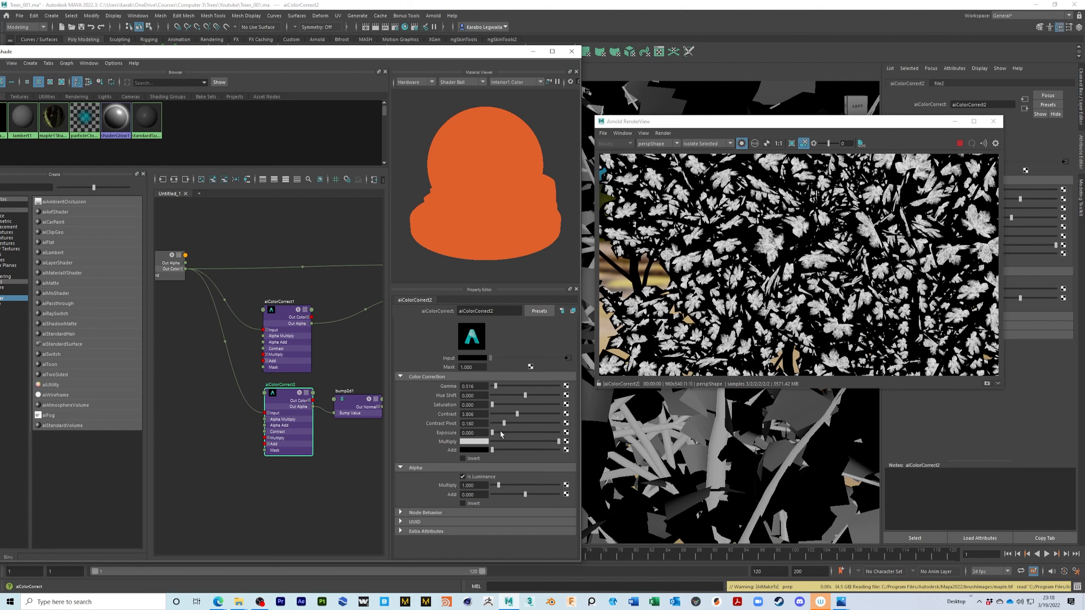
pyautogui.moveTo(518, 418); pyautogui.dragTo(523, 417)
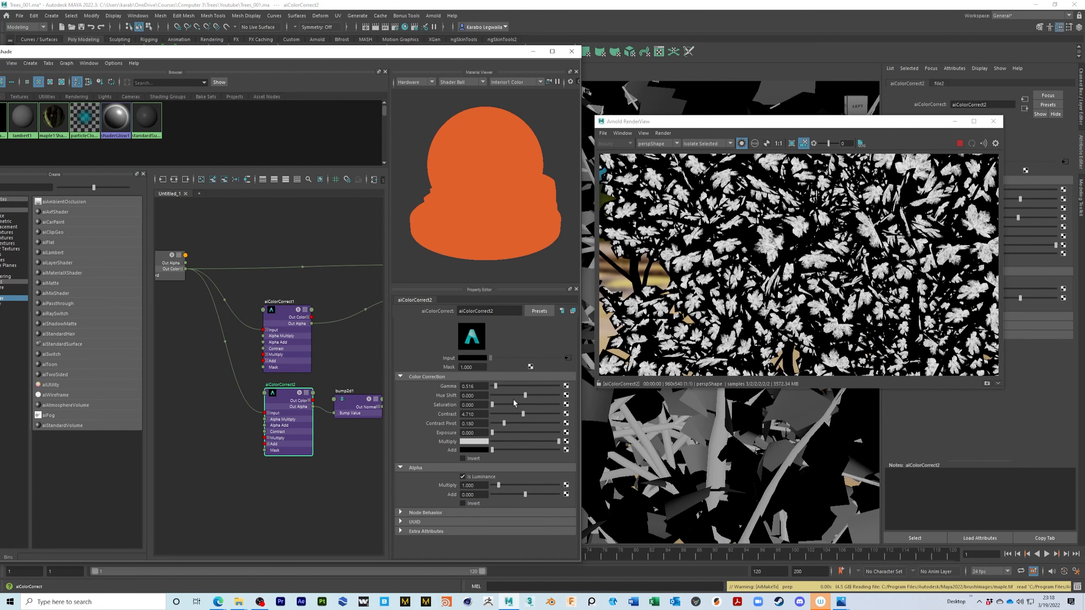
# Lower the Gamma of aiColorCorrect2 to 0.323 and return the Arnold render to the full shaded view.
pyautogui.click(495, 387)
pyautogui.moveTo(495, 389); pyautogui.dragTo(495, 392)
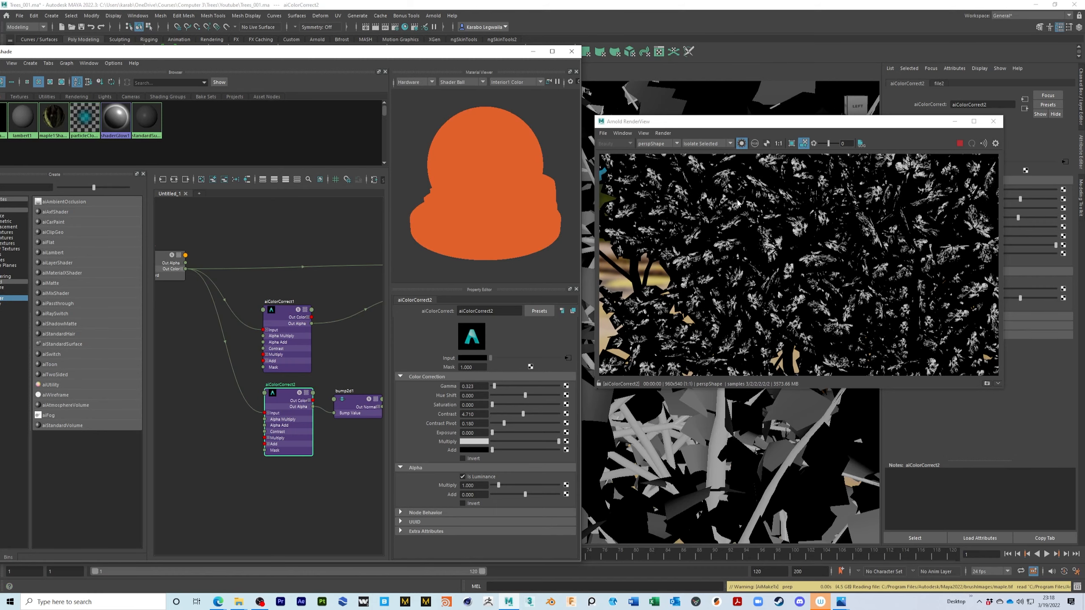
pyautogui.click(742, 143)
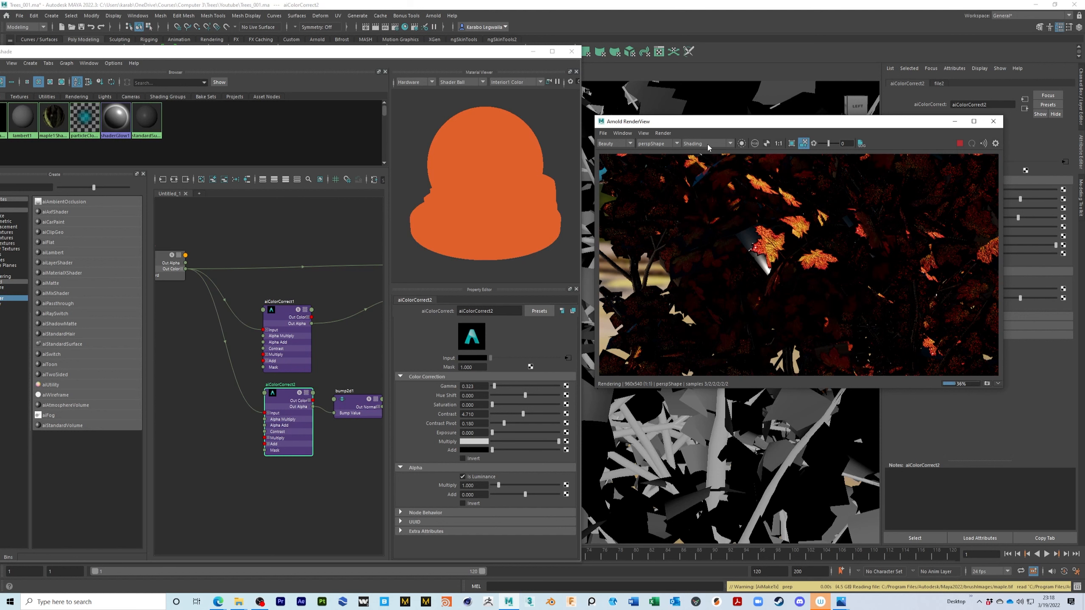
# Compare the leaves in the Basic and Lighting debug render modes, ending back in Shading mode.
pyautogui.click(730, 145)
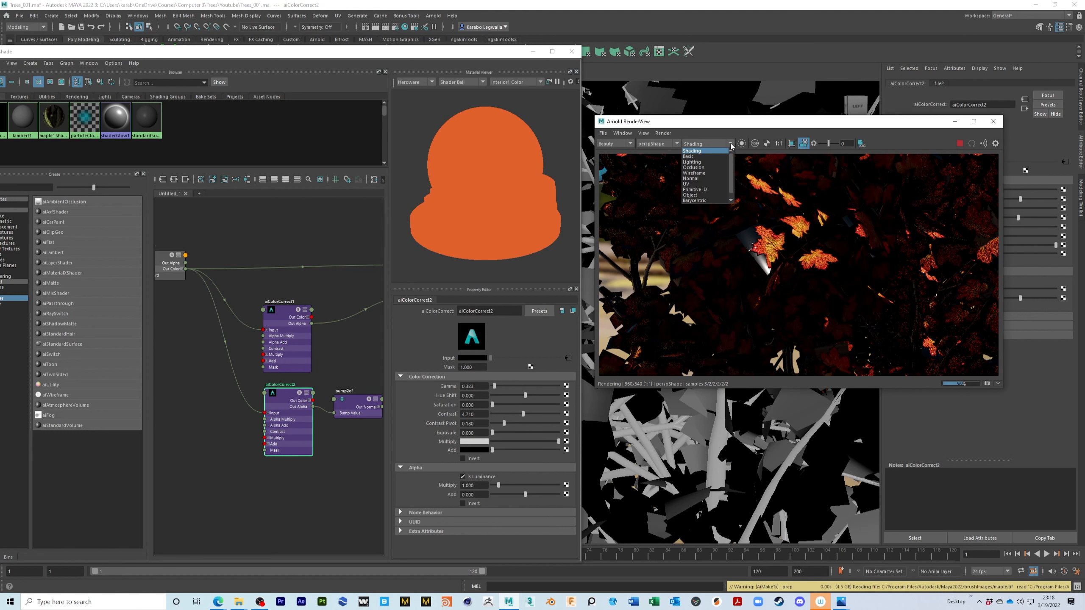
pyautogui.click(695, 156)
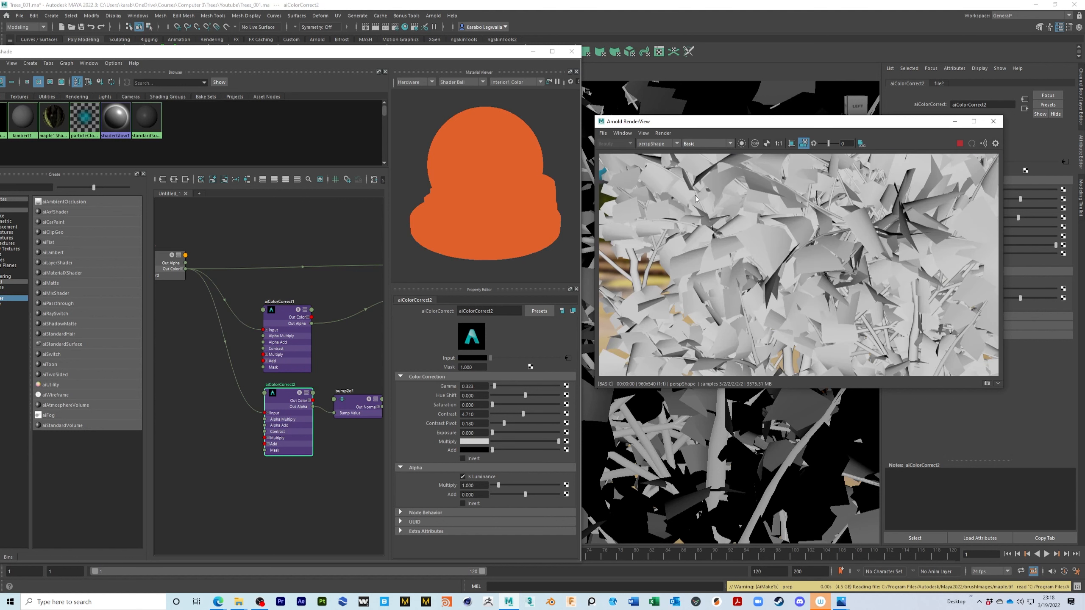
pyautogui.click(709, 143)
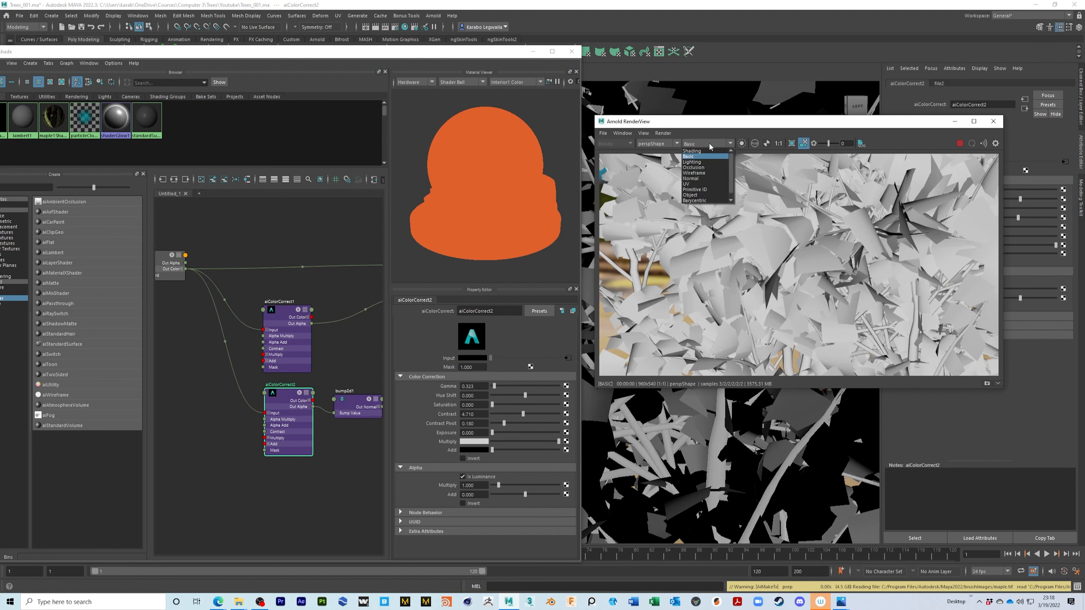
pyautogui.click(699, 163)
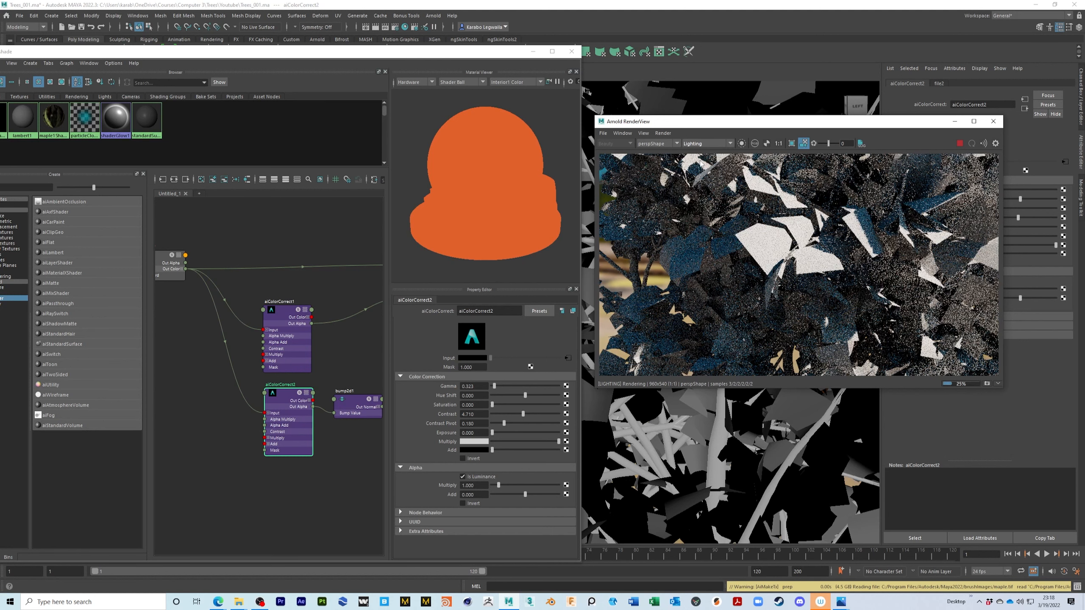
pyautogui.click(730, 145)
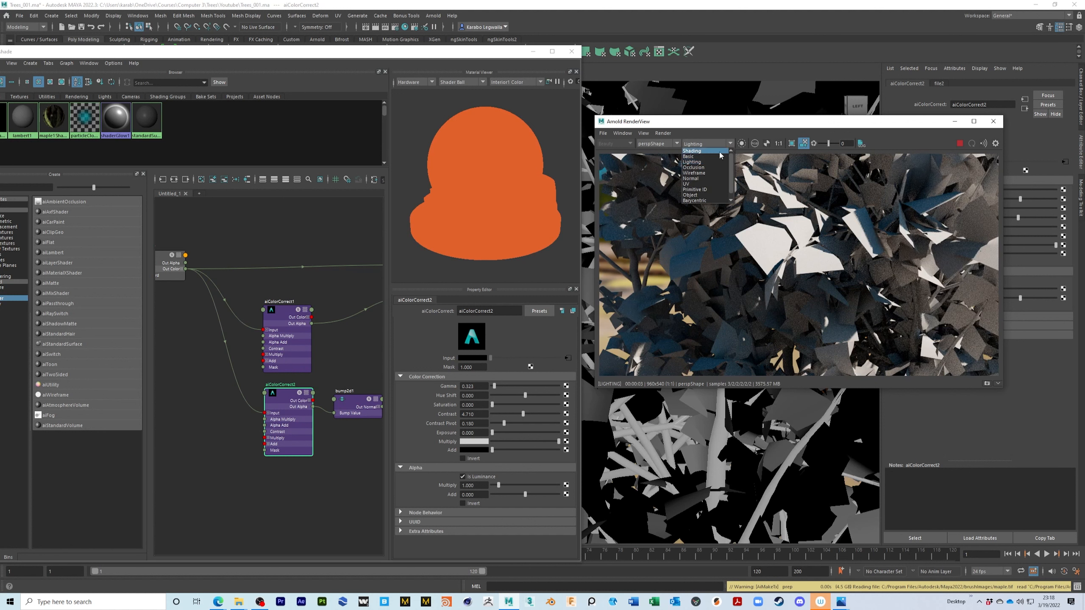
pyautogui.click(700, 151)
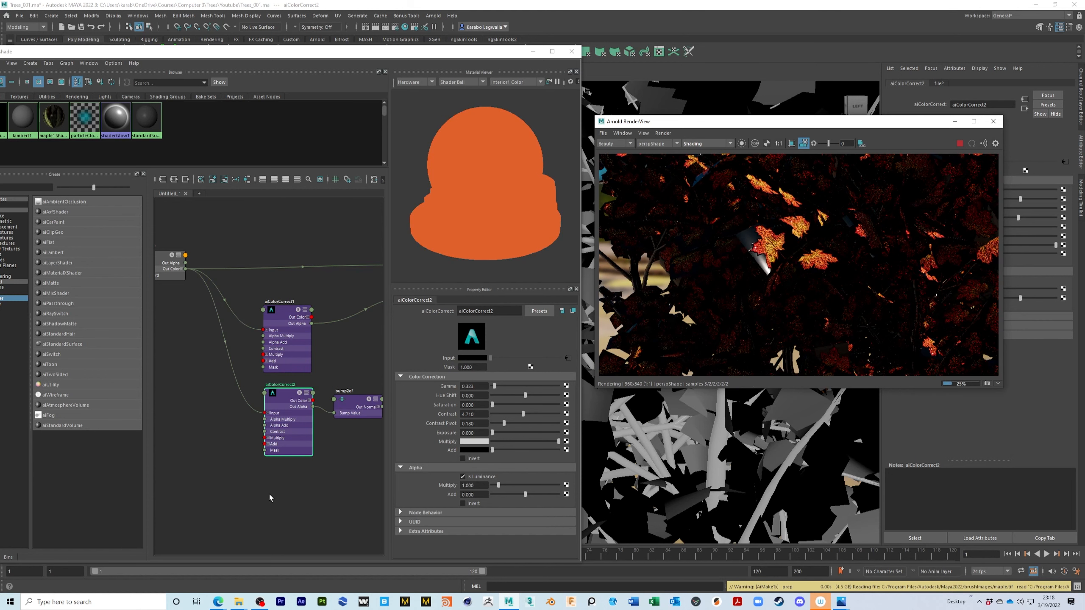
# Isolate aiColorCorrect2 in the Arnold render and try inverting its color output.
pyautogui.keyDown('alt'); pyautogui.moveTo(338, 411); pyautogui.dragTo(298, 416, button='middle'); pyautogui.keyUp('alt')
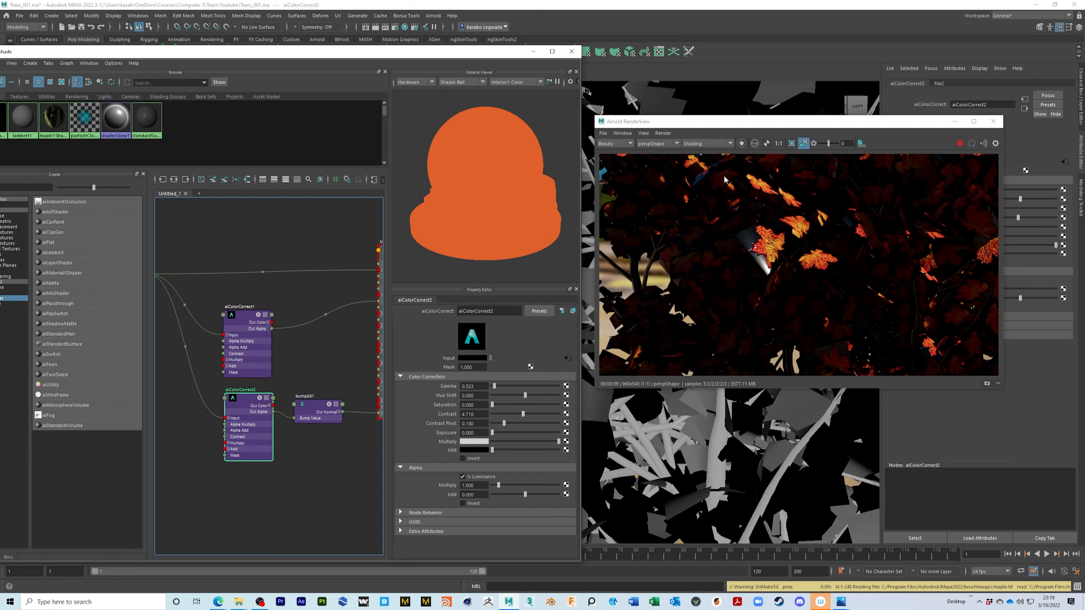
pyautogui.click(742, 143)
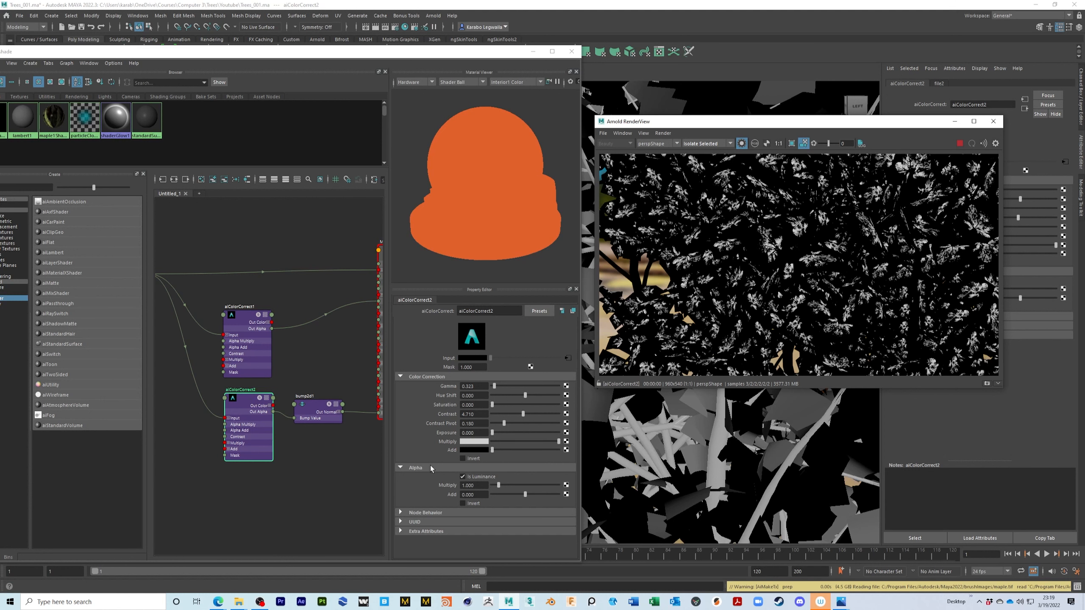
pyautogui.click(463, 459)
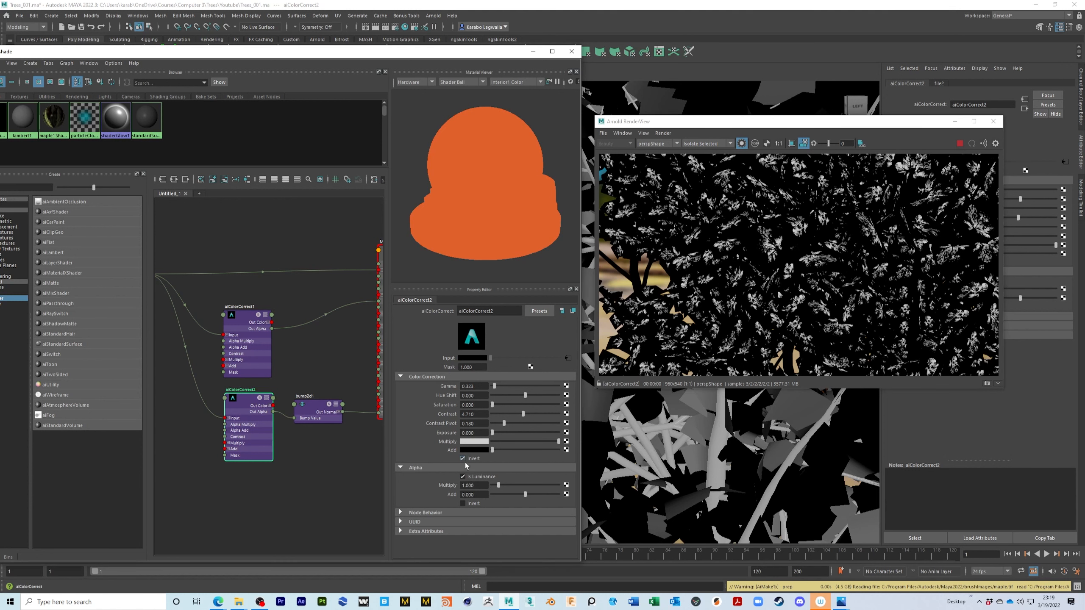
pyautogui.click(464, 460)
# Stop the Arnold render and save the scene.
pyautogui.click(960, 144)
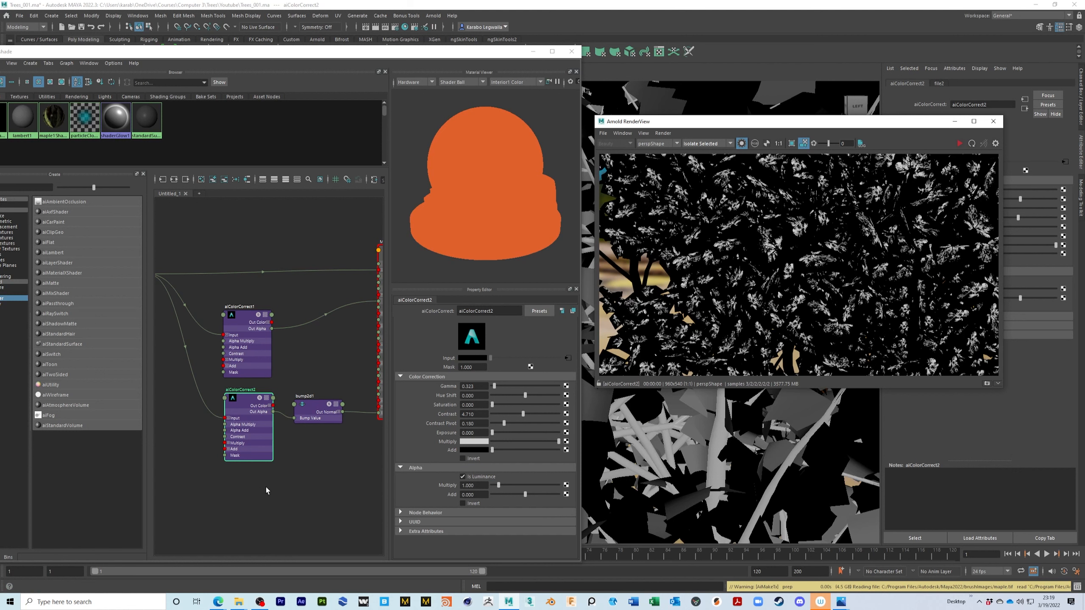
pyautogui.keyDown('alt'); pyautogui.moveTo(213, 473); pyautogui.dragTo(290, 480, button='middle'); pyautogui.keyUp('alt')
pyautogui.hotkey('ctrl', 's')
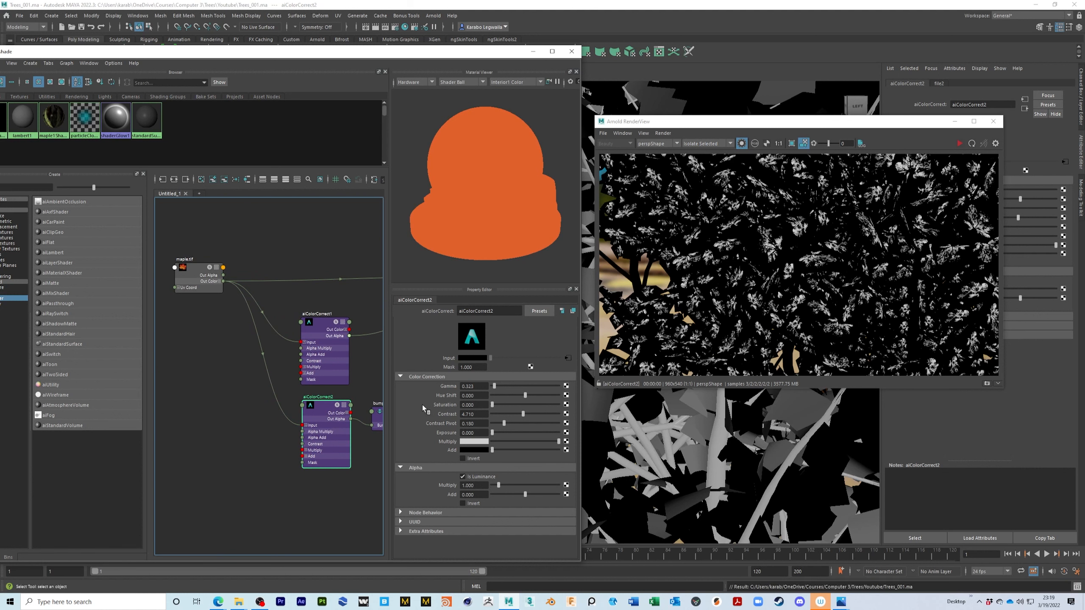
# Maximize the Hypershade window and examine Maple_Shader's Opacity input and its R, G and B channels.
pyautogui.keyDown('alt'); pyautogui.moveTo(255, 355); pyautogui.dragTo(273, 375, button='middle'); pyautogui.keyUp('alt')
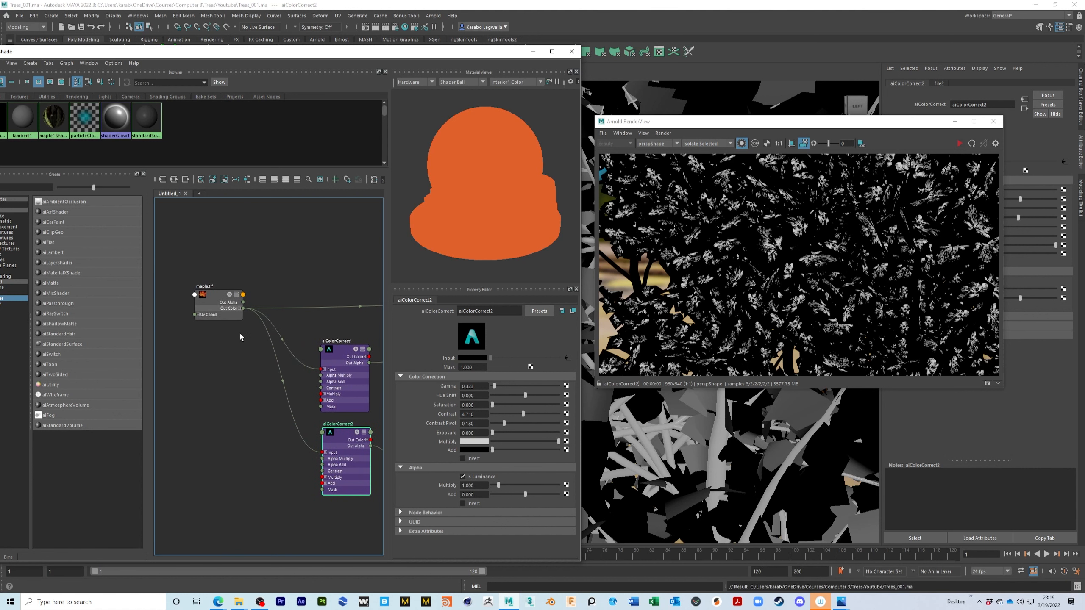
pyautogui.keyDown('alt'); pyautogui.moveTo(262, 334); pyautogui.dragTo(234, 301, button='middle'); pyautogui.keyUp('alt')
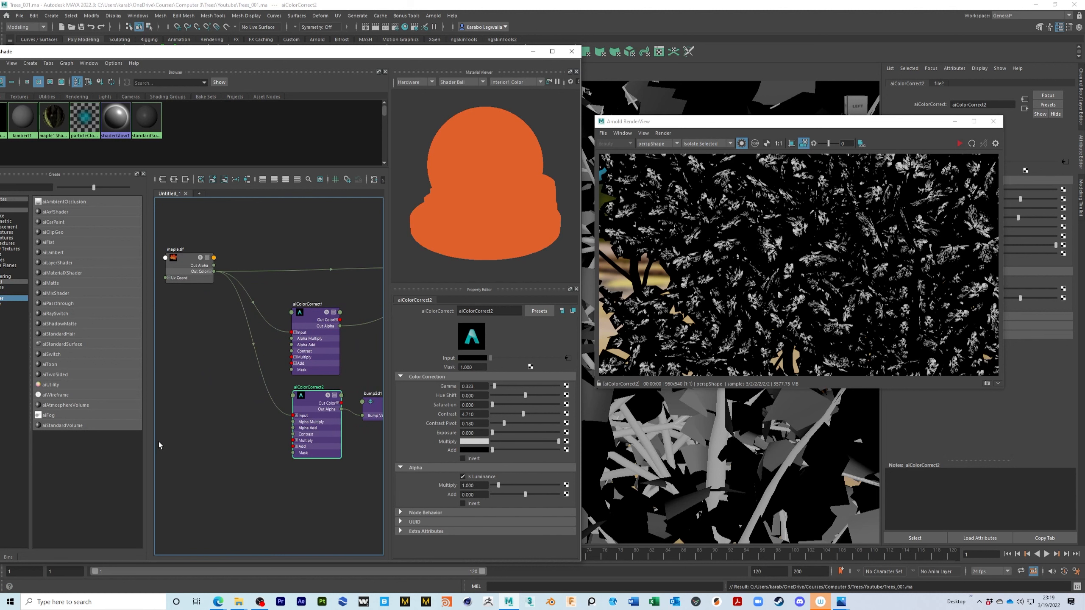
pyautogui.keyDown('alt'); pyautogui.moveTo(244, 342); pyautogui.dragTo(216, 340, button='middle'); pyautogui.keyUp('alt')
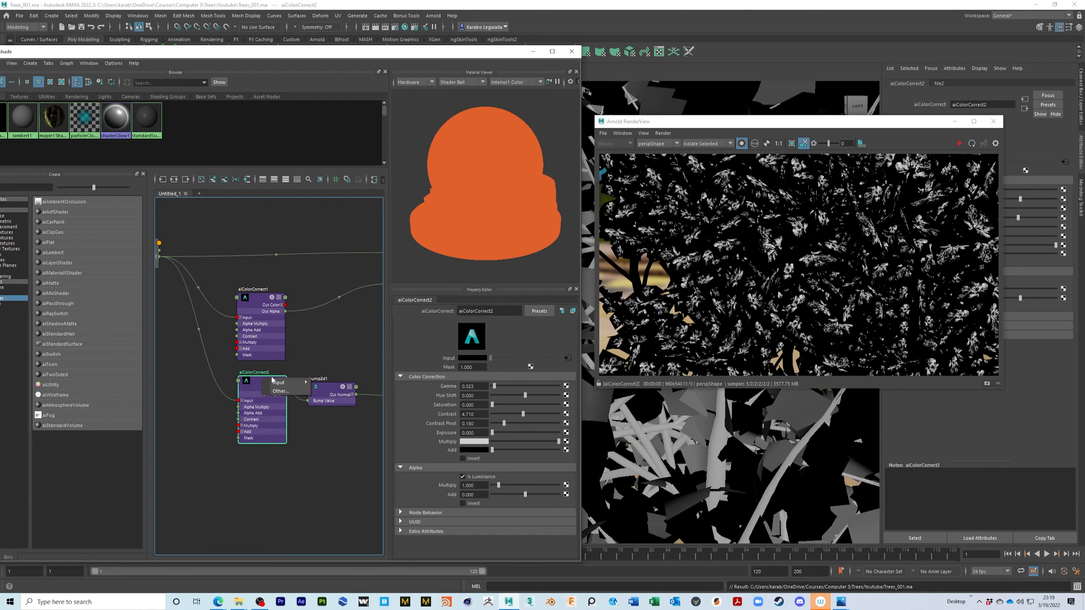
pyautogui.scroll(-3, 325, 366)
pyautogui.click(552, 51)
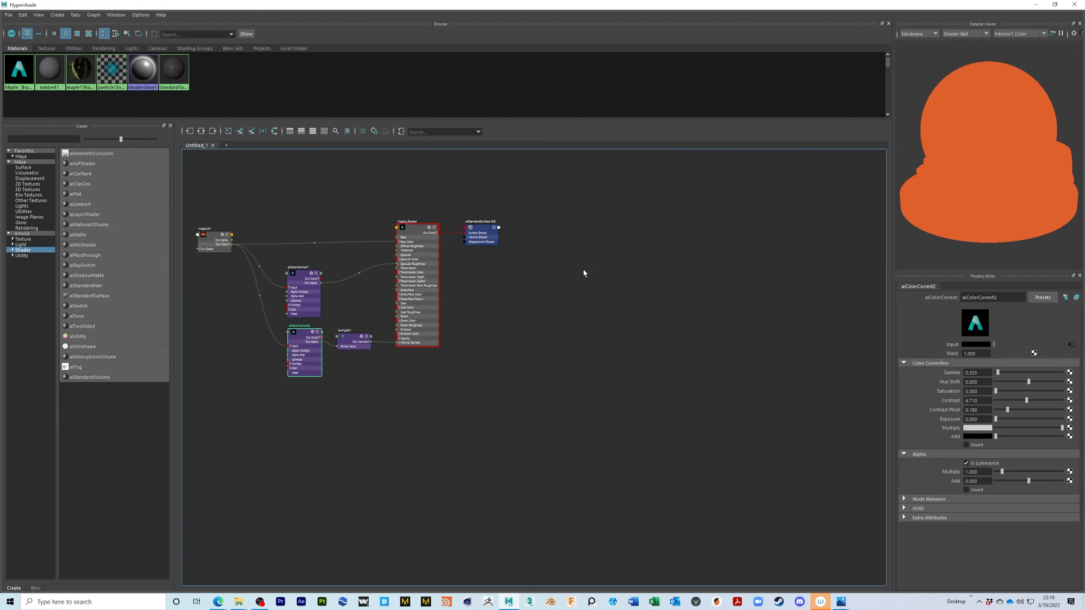
pyautogui.click(395, 274)
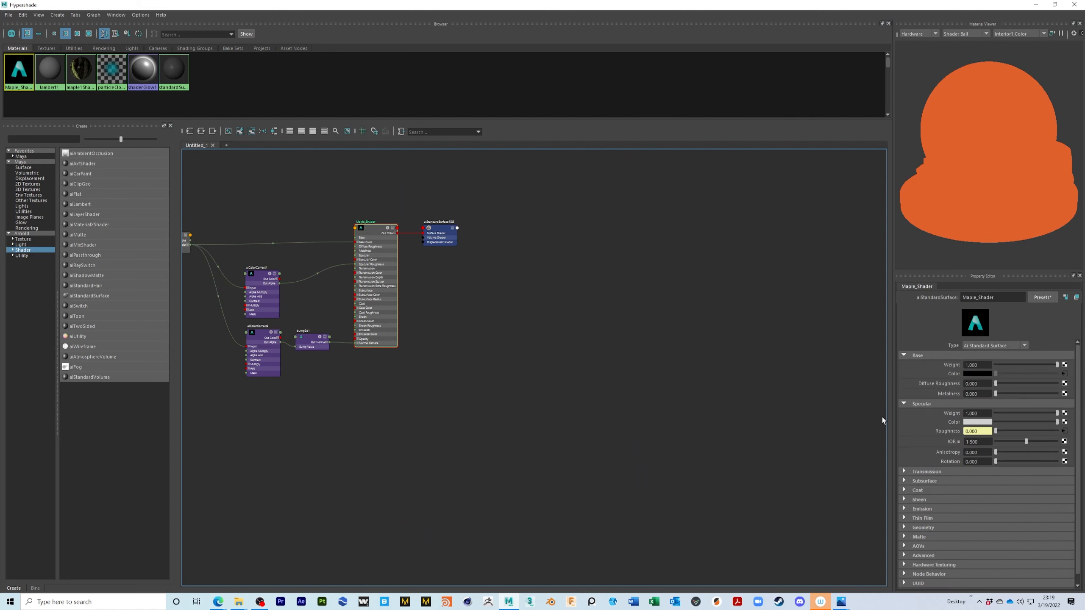
pyautogui.keyDown('alt'); pyautogui.moveTo(434, 398); pyautogui.dragTo(575, 377, button='middle'); pyautogui.keyUp('alt')
pyautogui.scroll(6, 530, 337)
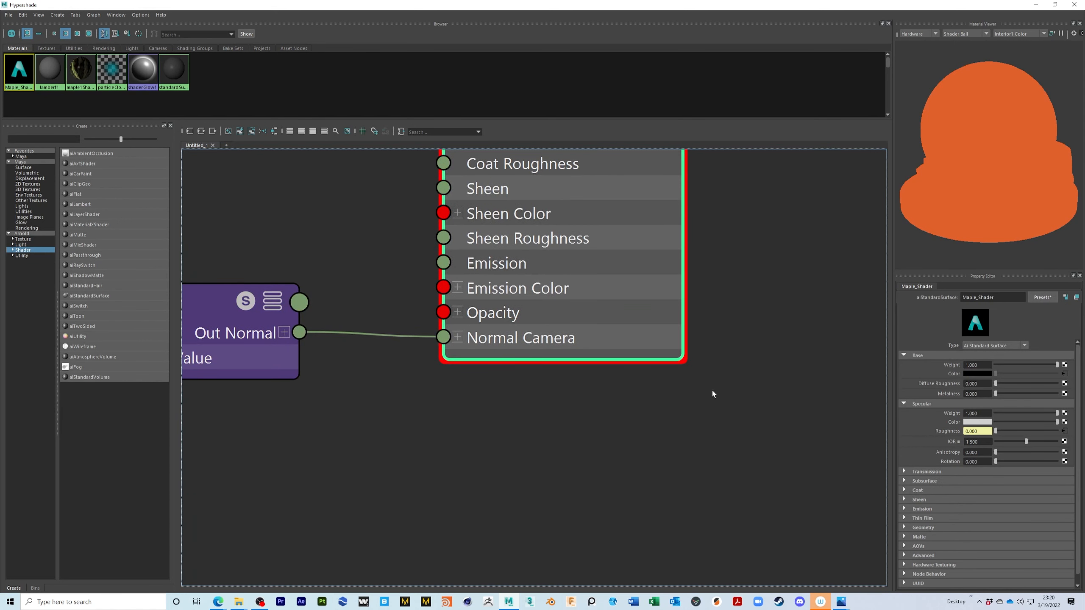
pyautogui.click(457, 313)
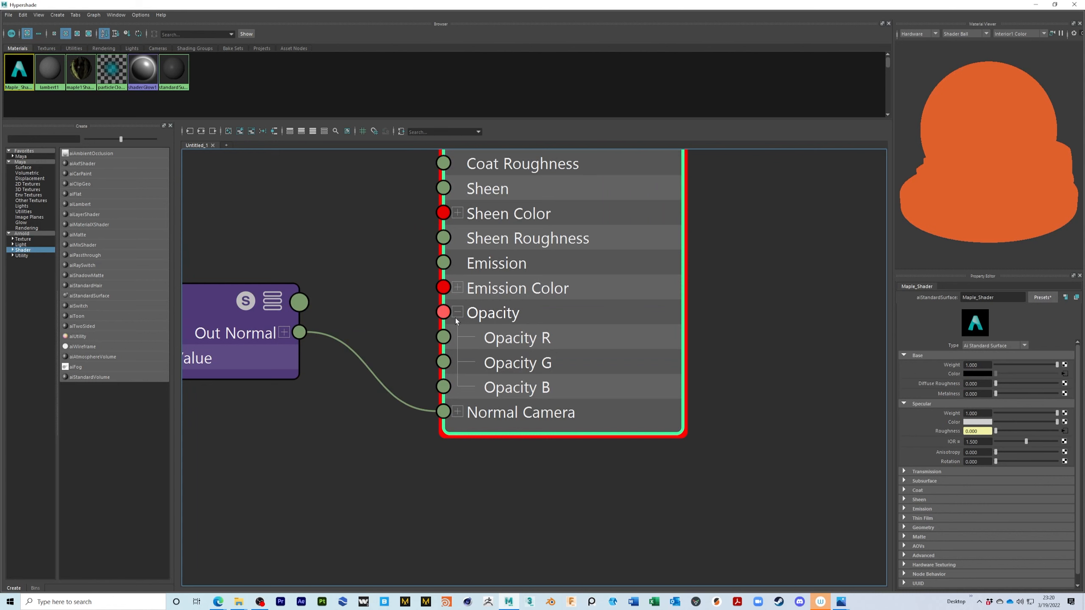
pyautogui.click(458, 313)
pyautogui.scroll(-2, 432, 361)
pyautogui.scroll(-6, 389, 358)
pyautogui.keyDown('alt'); pyautogui.moveTo(383, 349); pyautogui.dragTo(498, 346, button='middle'); pyautogui.keyUp('alt')
# Add another aiColorCorrect node to the graph and place it directly below aiColorCorrect2.
pyautogui.click(379, 440)
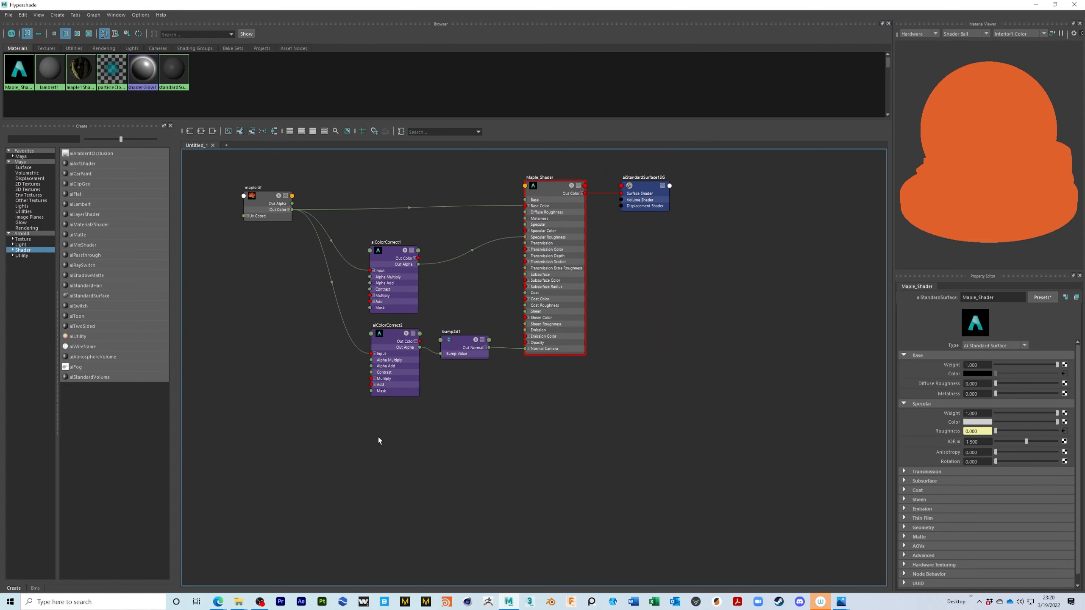
pyautogui.press('Tab')
pyautogui.write('ai')
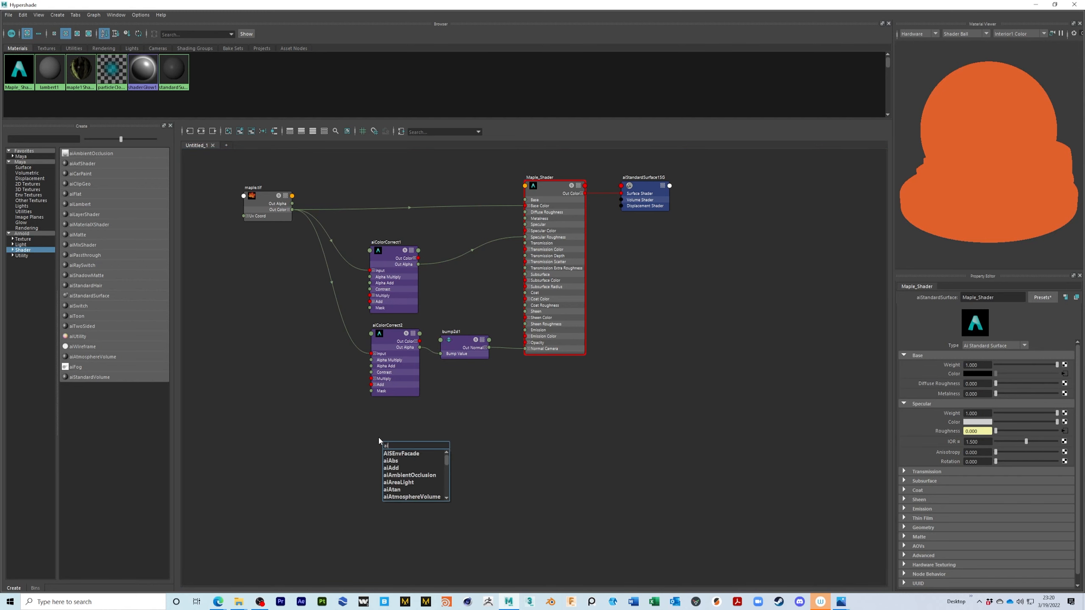
pyautogui.write('color')
pyautogui.press('Down')
pyautogui.press('Down')
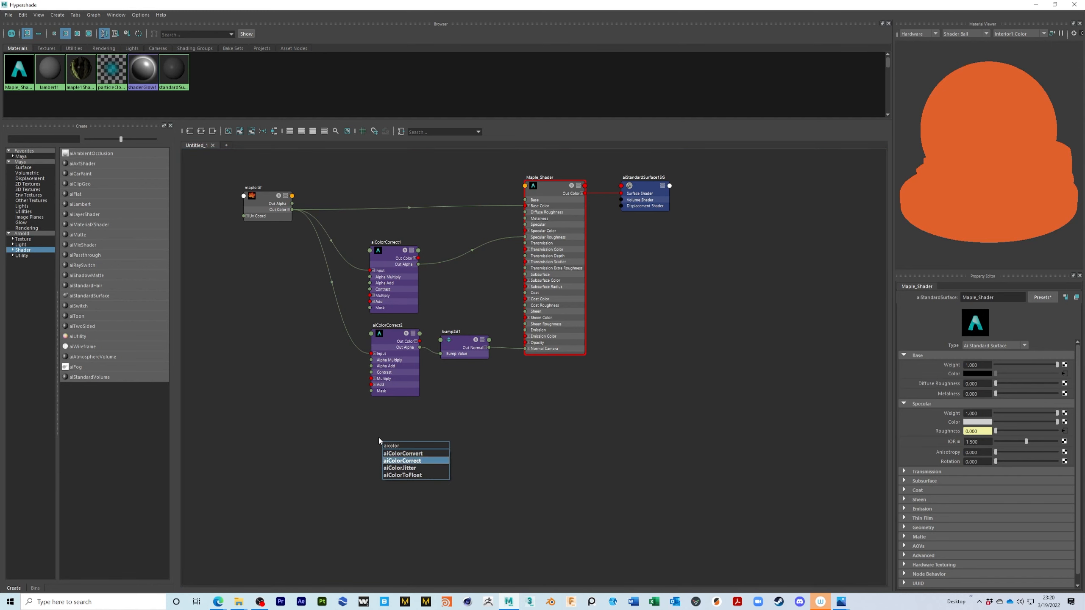
pyautogui.press('Return')
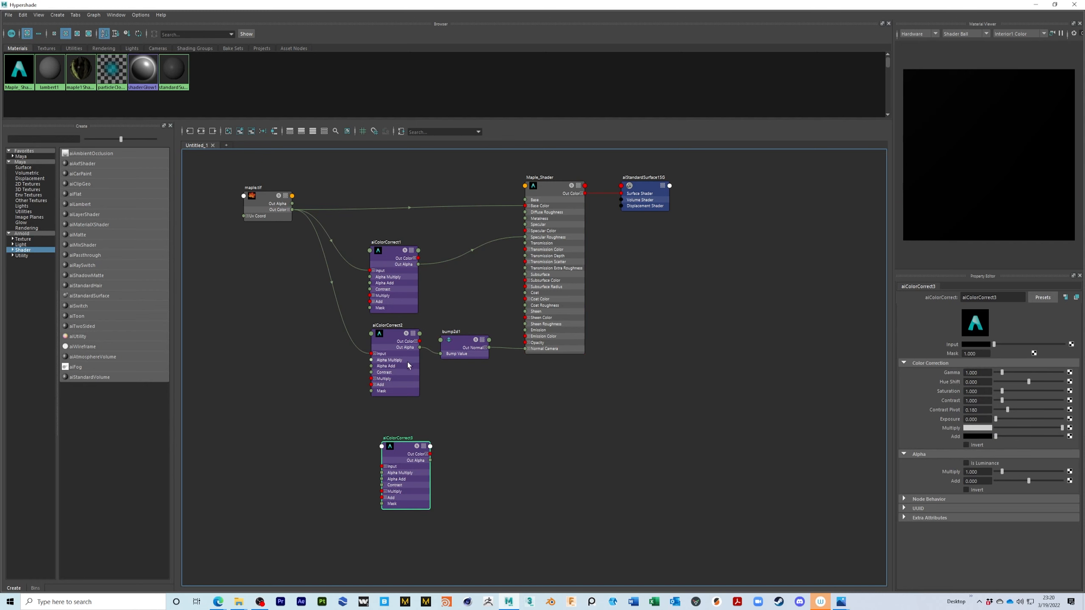
pyautogui.moveTo(406, 459); pyautogui.dragTo(394, 423)
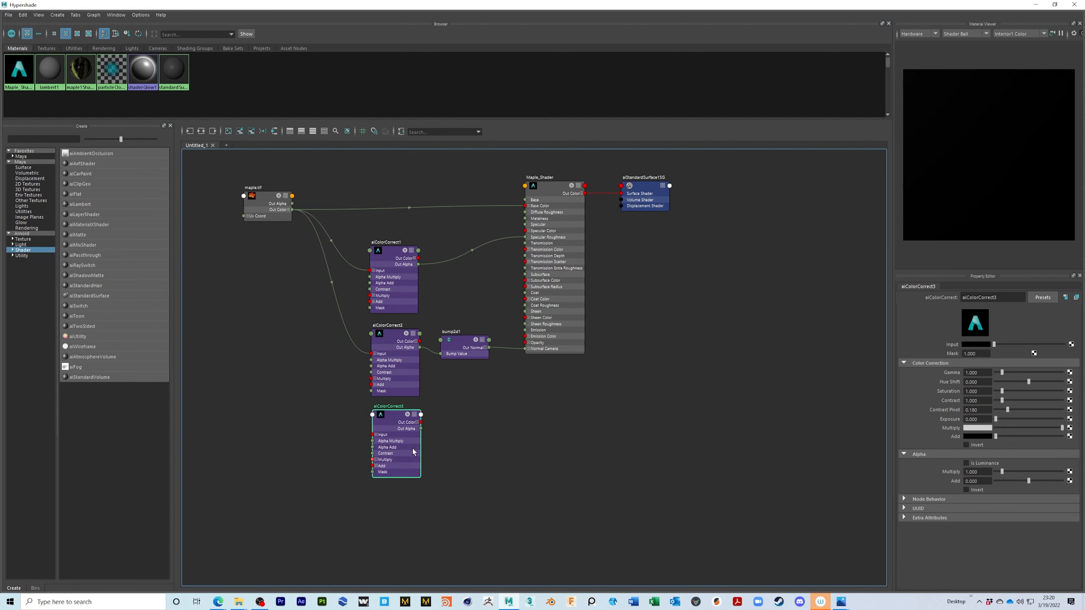
# Feed maple.tif's Out Color into aiColorCorrect3's Input and its Out Color into Maple_Shader's Opacity, with Hypershade restored to a smaller window.
pyautogui.moveTo(292, 209); pyautogui.dragTo(527, 346)
pyautogui.moveTo(395, 418); pyautogui.dragTo(397, 423)
pyautogui.moveTo(840, 13); pyautogui.dragTo(419, 40)
pyautogui.keyDown('alt'); pyautogui.moveTo(385, 411); pyautogui.dragTo(307, 373, button='middle'); pyautogui.keyUp('alt')
pyautogui.click(357, 433)
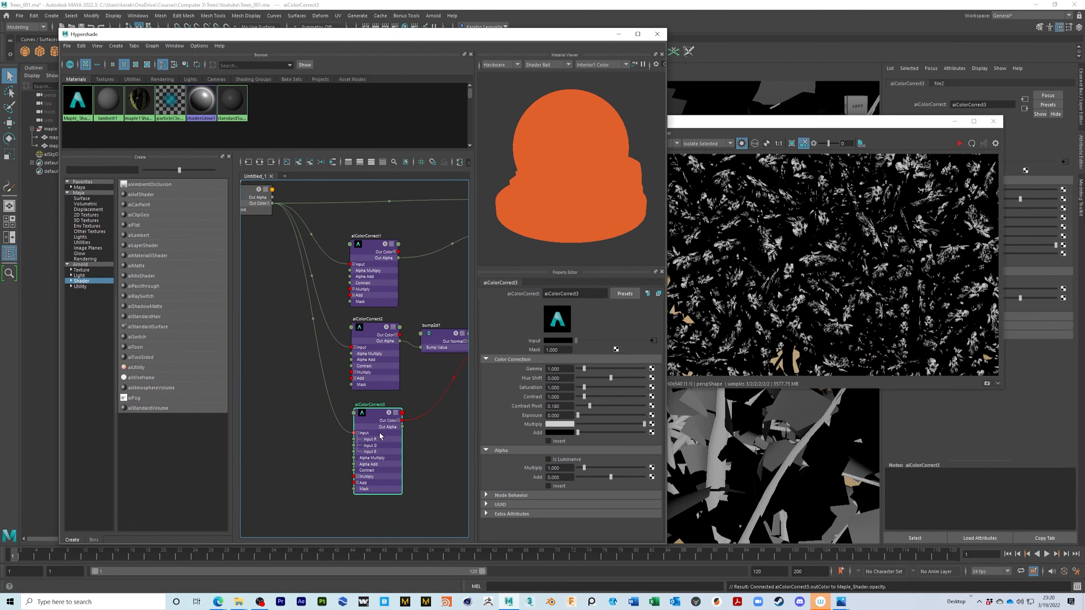
pyautogui.click(358, 433)
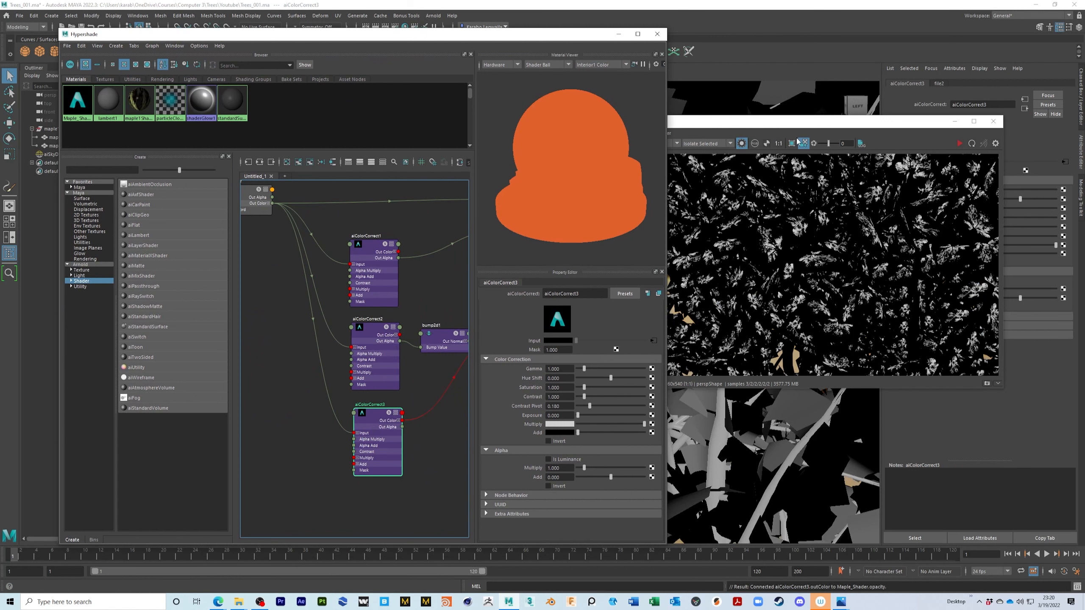
# Save the scene and restart the Arnold render with the updated Maple_Shader.
pyautogui.hotkey('ctrl', 's')
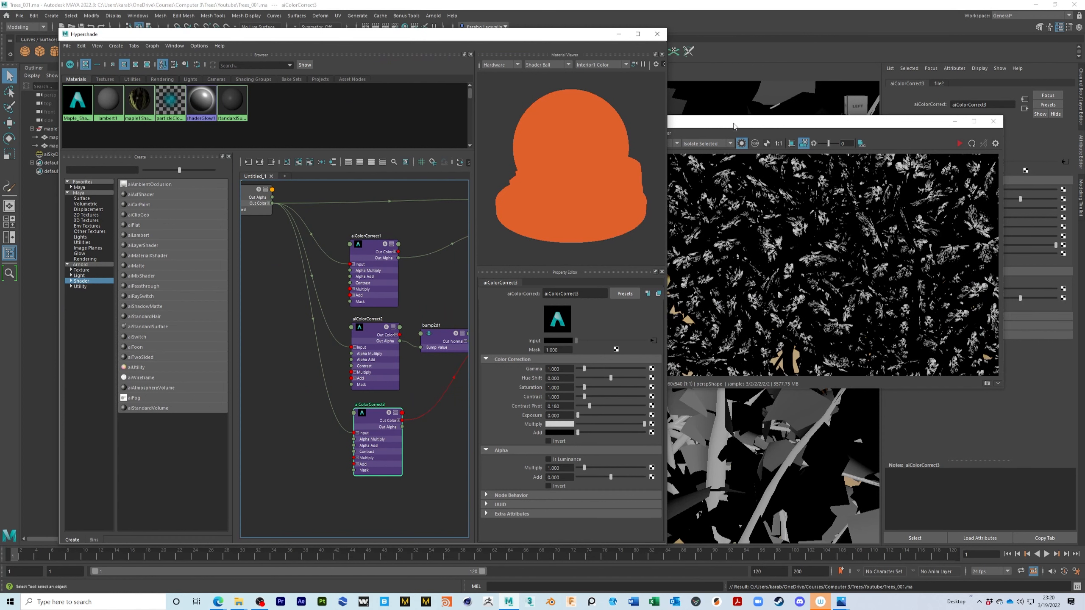
pyautogui.click(735, 124)
pyautogui.click(985, 146)
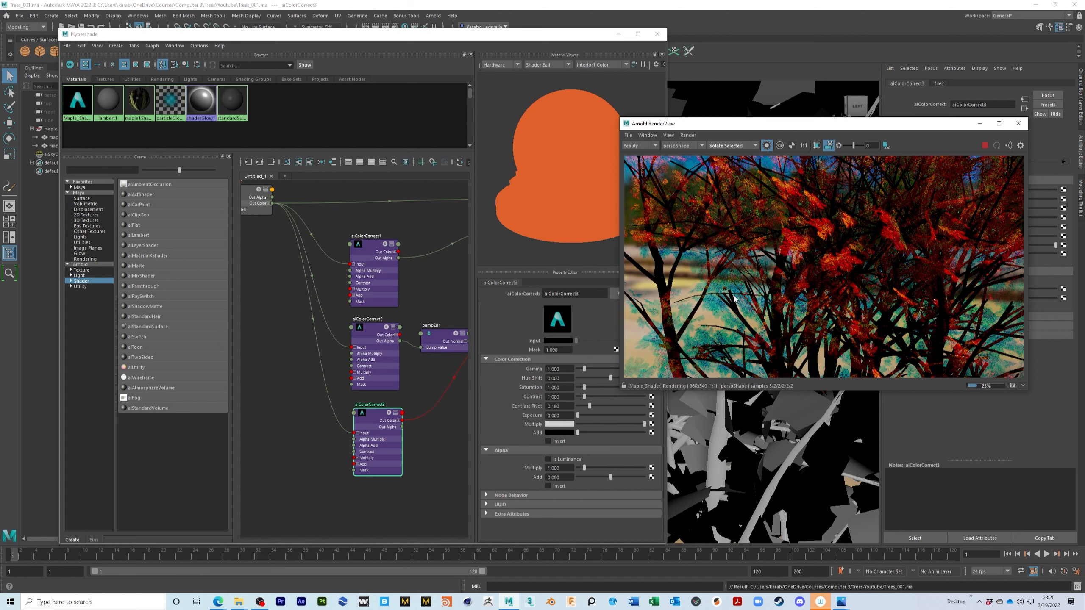
# Select aiColorCorrect3 in the node graph to preview it isolated in the Arnold render.
pyautogui.rightClick(401, 414)
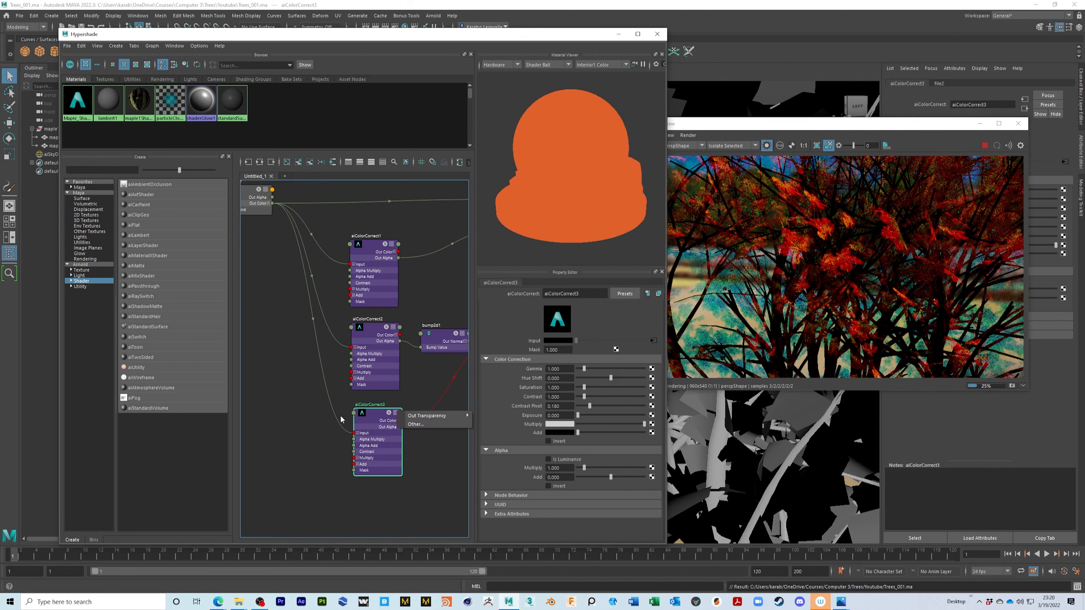
pyautogui.click(438, 384)
pyautogui.keyDown('alt'); pyautogui.moveTo(438, 384); pyautogui.dragTo(384, 380, button='middle'); pyautogui.keyUp('alt')
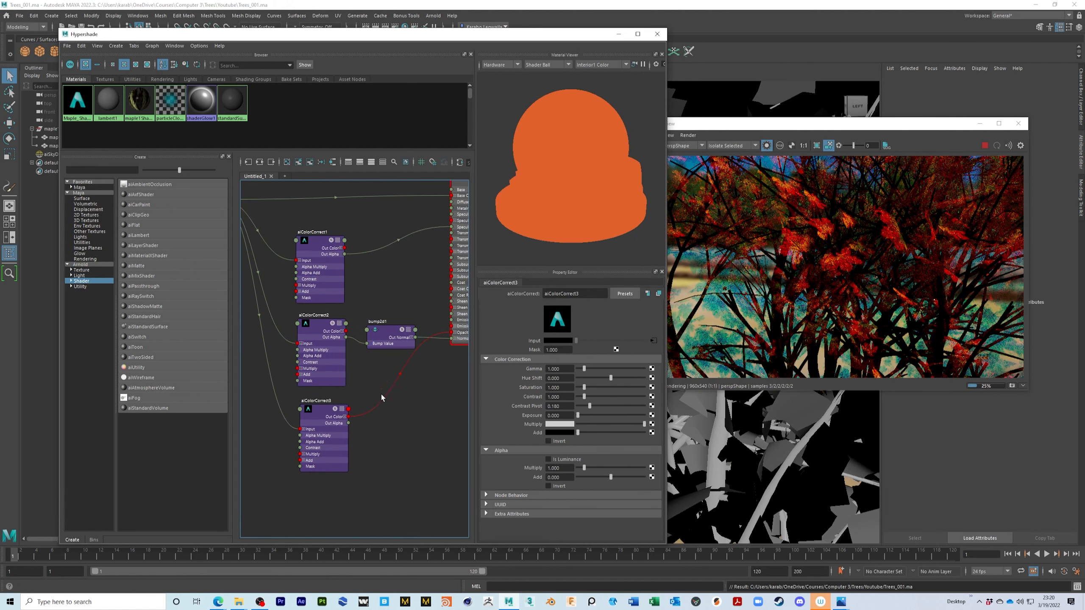
pyautogui.keyDown('alt'); pyautogui.moveTo(400, 414); pyautogui.dragTo(359, 439, button='middle'); pyautogui.keyUp('alt')
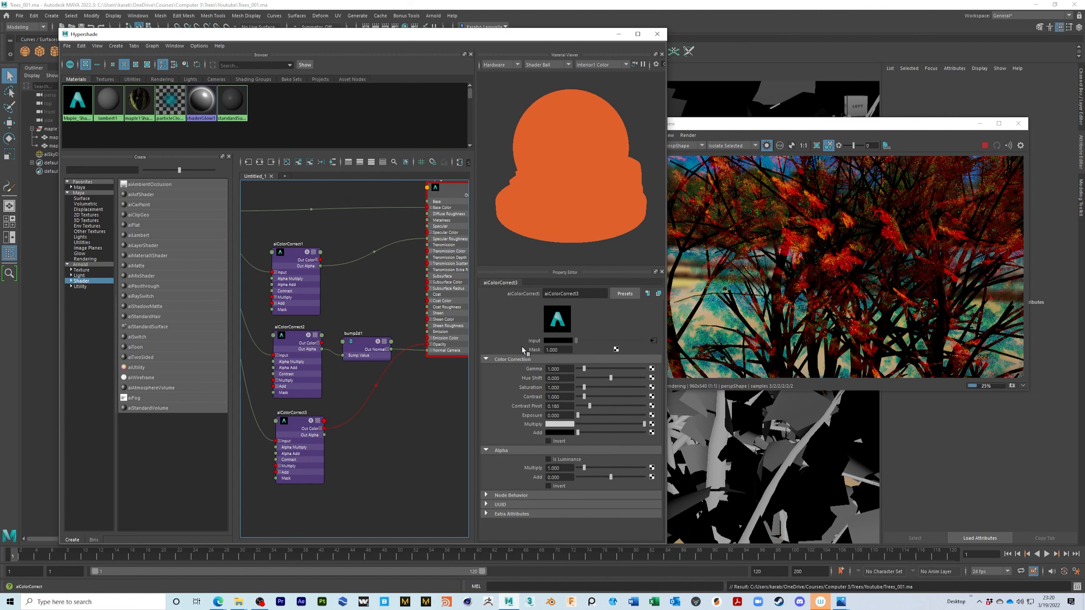
pyautogui.click(298, 428)
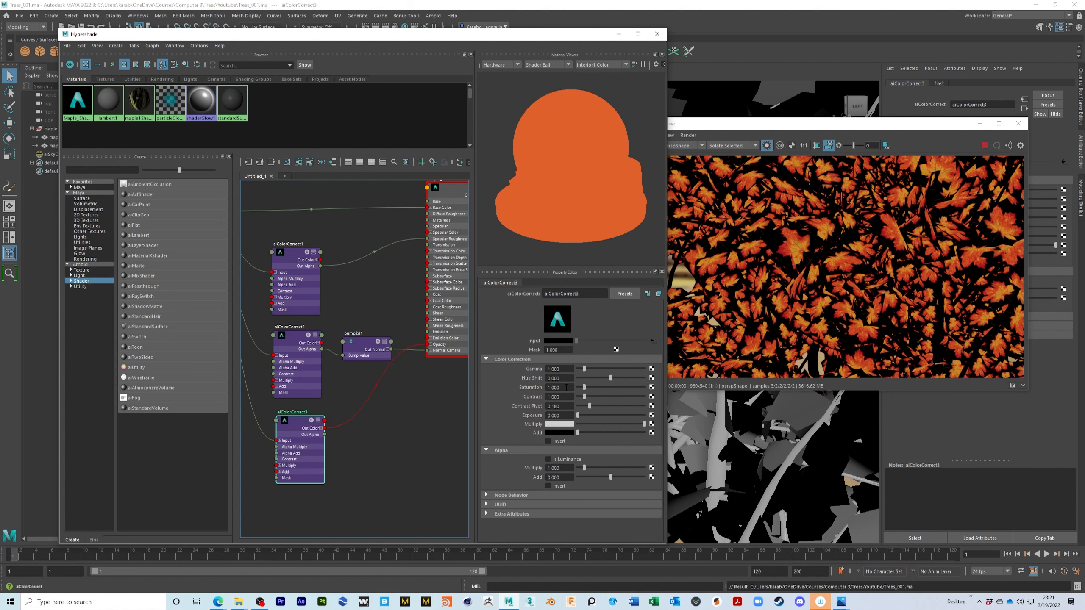
# Set aiColorCorrect3's Saturation to 0, Gamma to 1, Contrast to 1.097 and Exposure to about 4.1.
pyautogui.moveTo(584, 388); pyautogui.dragTo(575, 389)
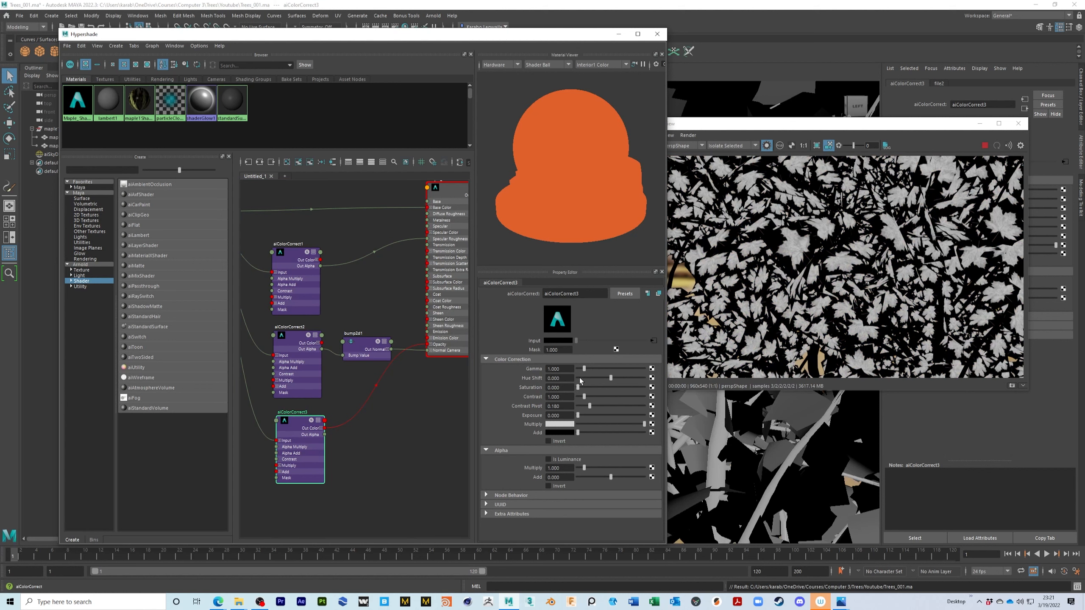
pyautogui.moveTo(584, 399); pyautogui.dragTo(583, 370)
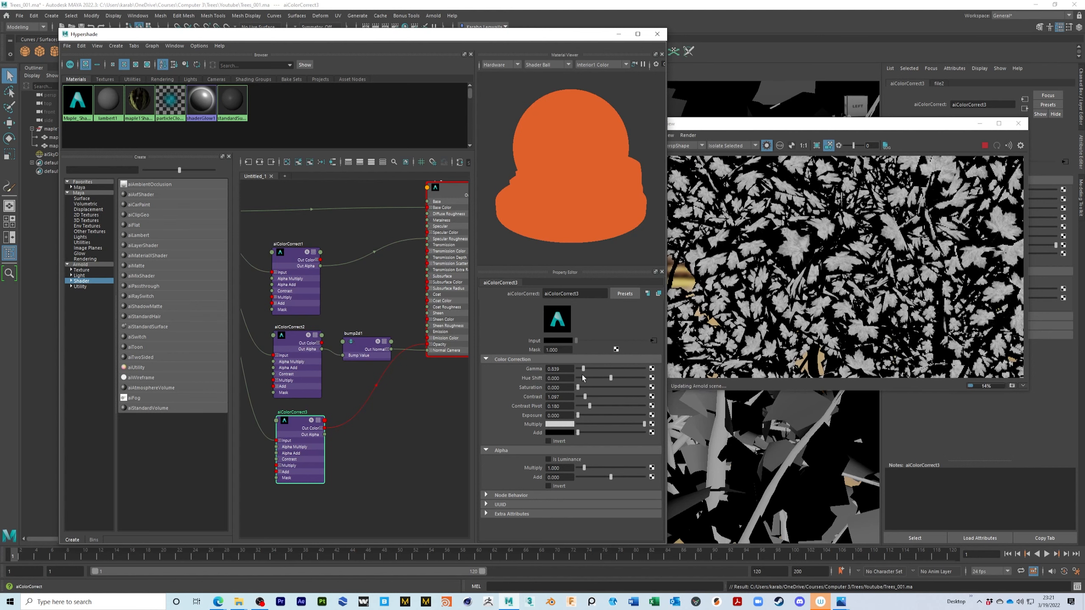
pyautogui.doubleClick(559, 369)
pyautogui.write('1')
pyautogui.press('Return')
pyautogui.moveTo(578, 415); pyautogui.dragTo(592, 418)
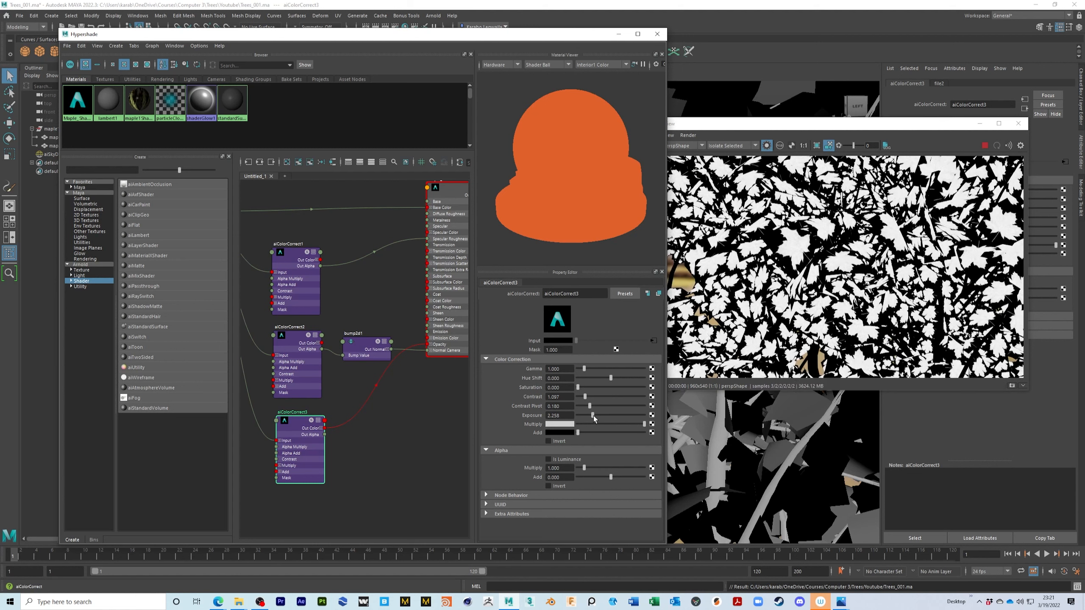
pyautogui.moveTo(594, 416); pyautogui.dragTo(596, 416)
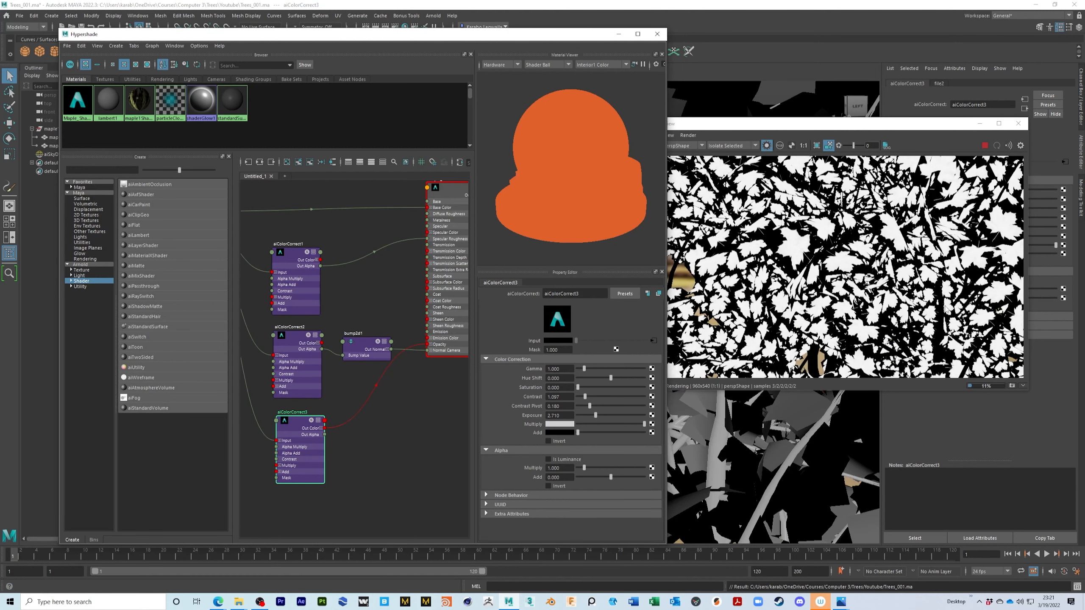
pyautogui.moveTo(596, 416); pyautogui.dragTo(604, 415)
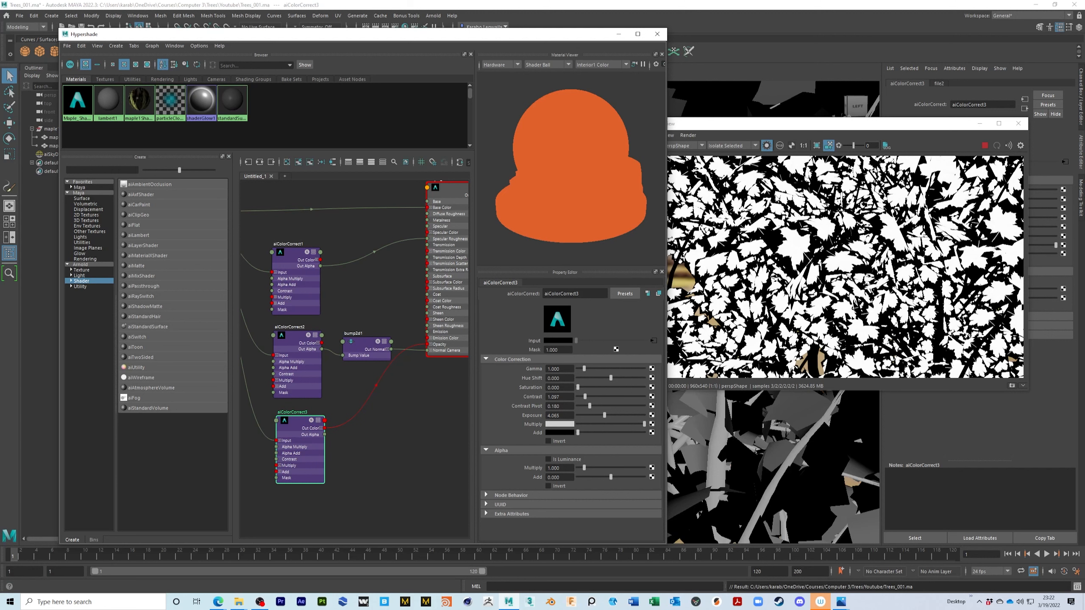
# Check the leaf opacity in the full Arnold shading from a new camera angle, and isolate aiColorCorrect3 again.
pyautogui.click(766, 147)
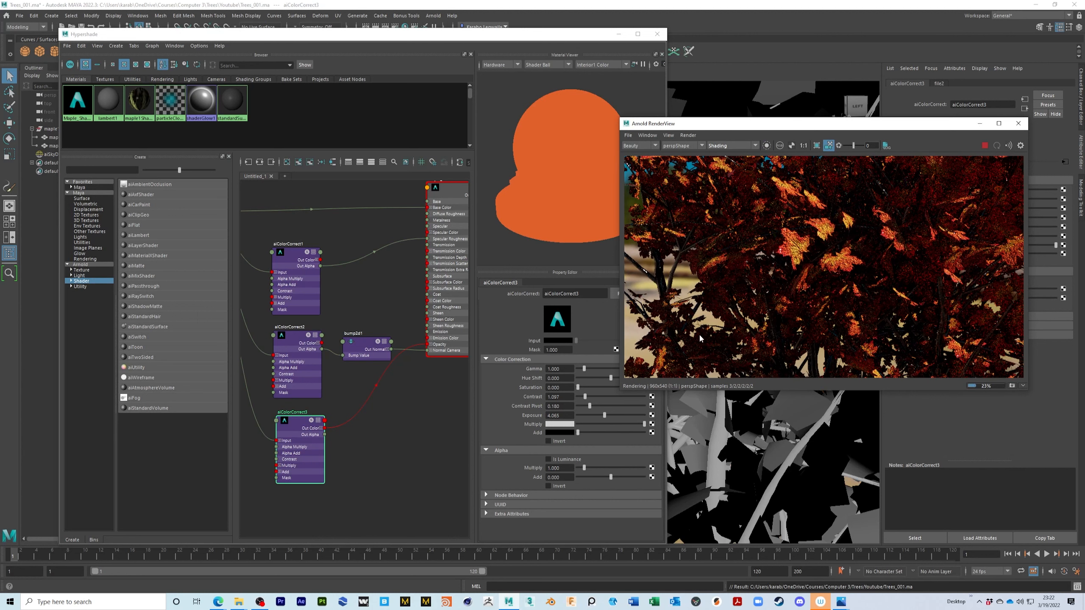
pyautogui.moveTo(743, 314)
pyautogui.keyDown('alt'); pyautogui.mouseDown()
pyautogui.moveTo(753, 301)
pyautogui.moveTo(750, 317)
pyautogui.mouseUp(); pyautogui.keyUp('alt')
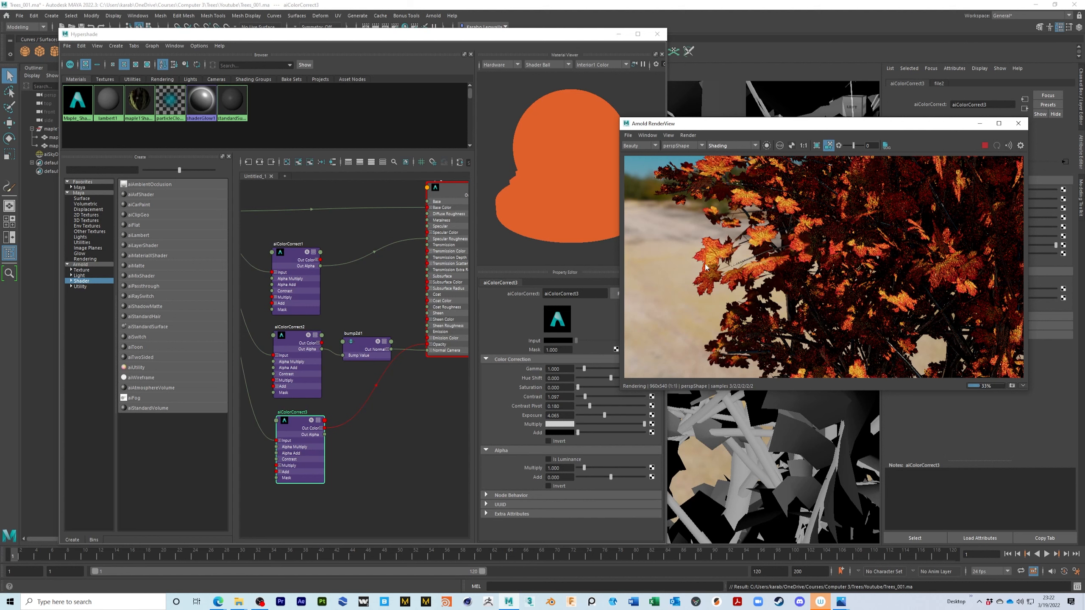
pyautogui.click(767, 145)
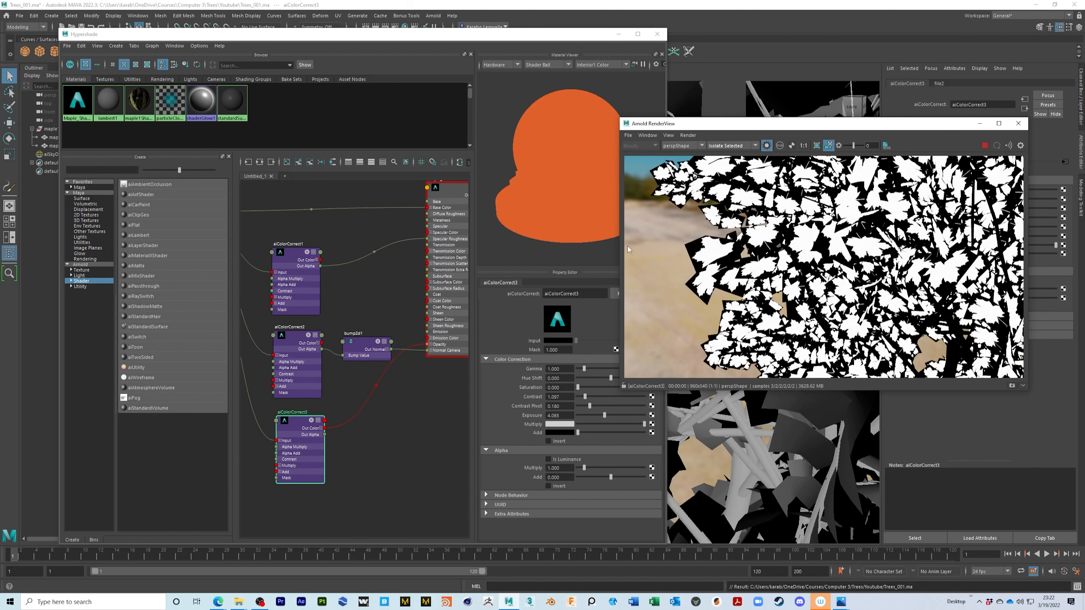
# Stop the Arnold render, add another aiColorCorrect node and place it directly below aiColorCorrect3.
pyautogui.click(987, 146)
pyautogui.keyDown('alt'); pyautogui.moveTo(386, 437); pyautogui.dragTo(422, 415, button='middle'); pyautogui.keyUp('alt')
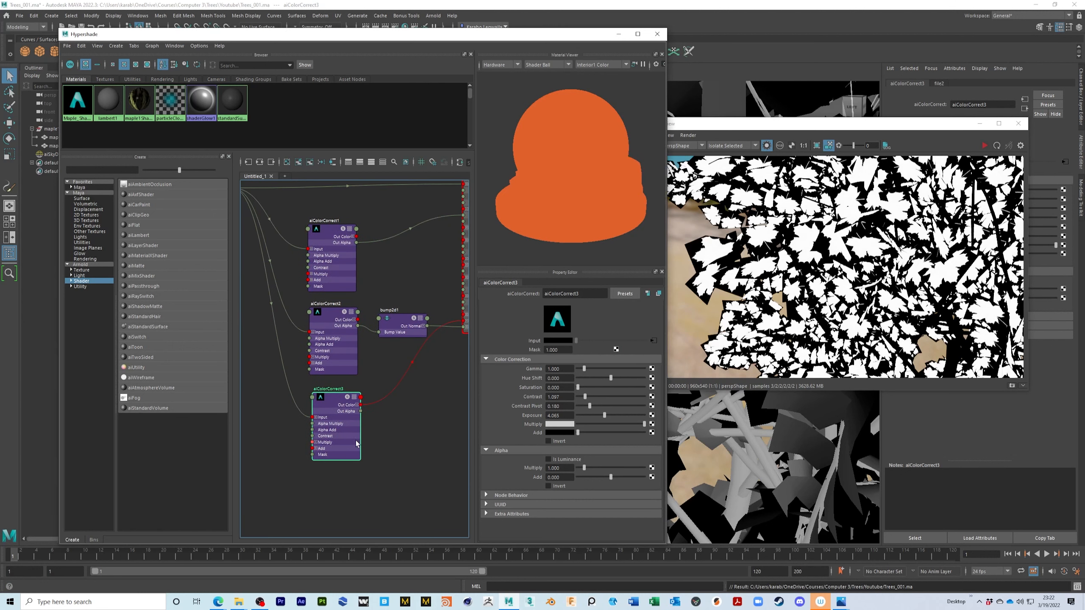
pyautogui.press('Tab')
pyautogui.write('aicol')
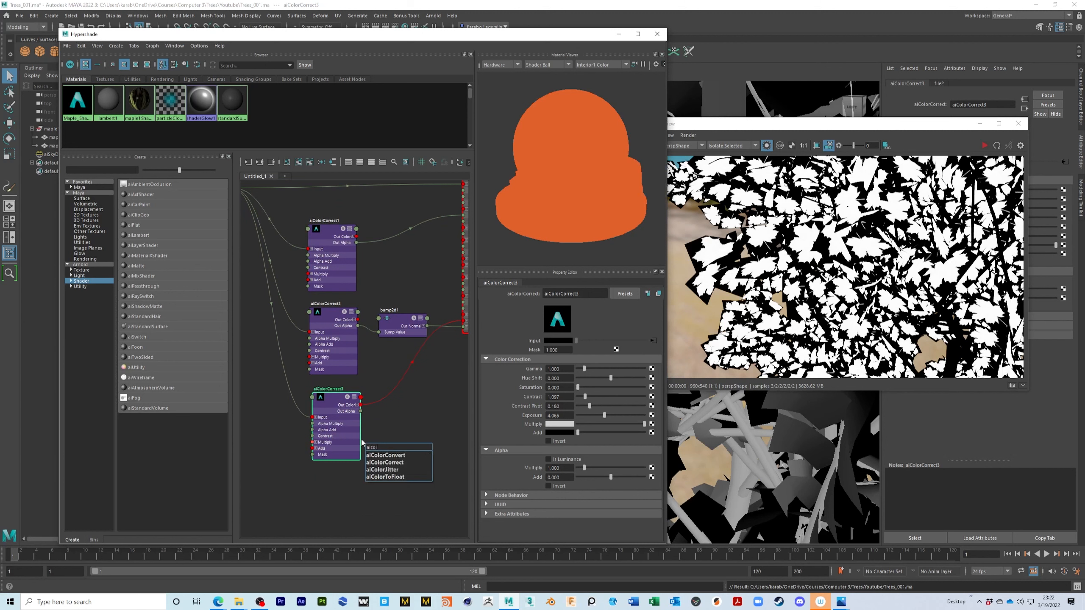
pyautogui.write('or')
pyautogui.press('Down')
pyautogui.press('Down')
pyautogui.press('Return')
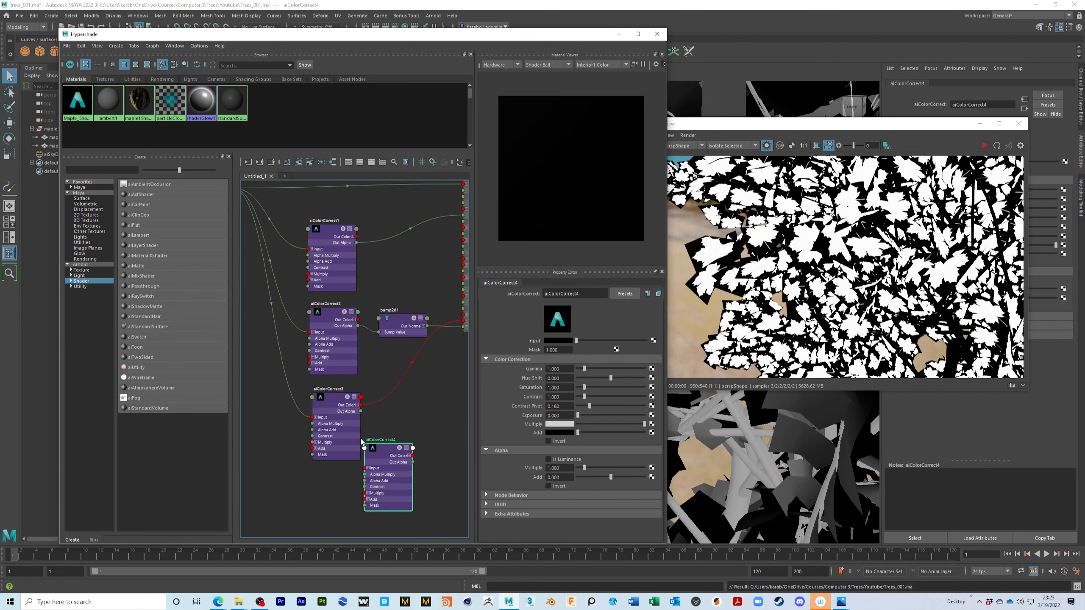
pyautogui.moveTo(382, 449); pyautogui.dragTo(333, 475)
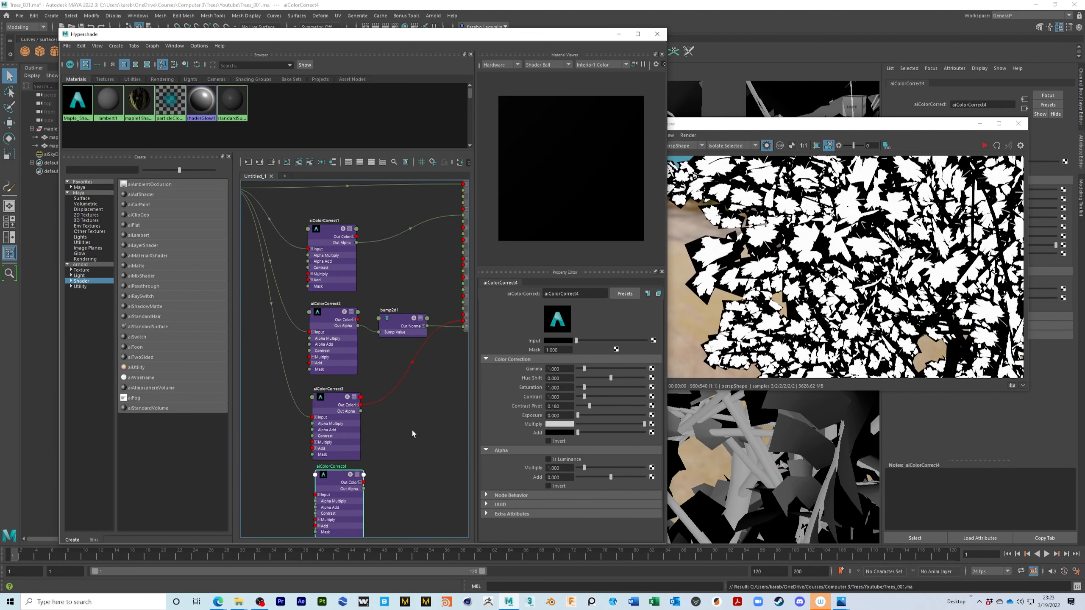
# Feed maple.tif's Out Color into aiColorCorrect4's Input.
pyautogui.keyDown('alt'); pyautogui.moveTo(414, 431); pyautogui.dragTo(417, 392, button='middle'); pyautogui.keyUp('alt')
pyautogui.scroll(-3, 417, 393)
pyautogui.moveTo(287, 221); pyautogui.dragTo(348, 438)
pyautogui.keyDown('alt'); pyautogui.moveTo(389, 431); pyautogui.dragTo(310, 438, button='middle'); pyautogui.keyUp('alt')
pyautogui.scroll(2, 334, 424)
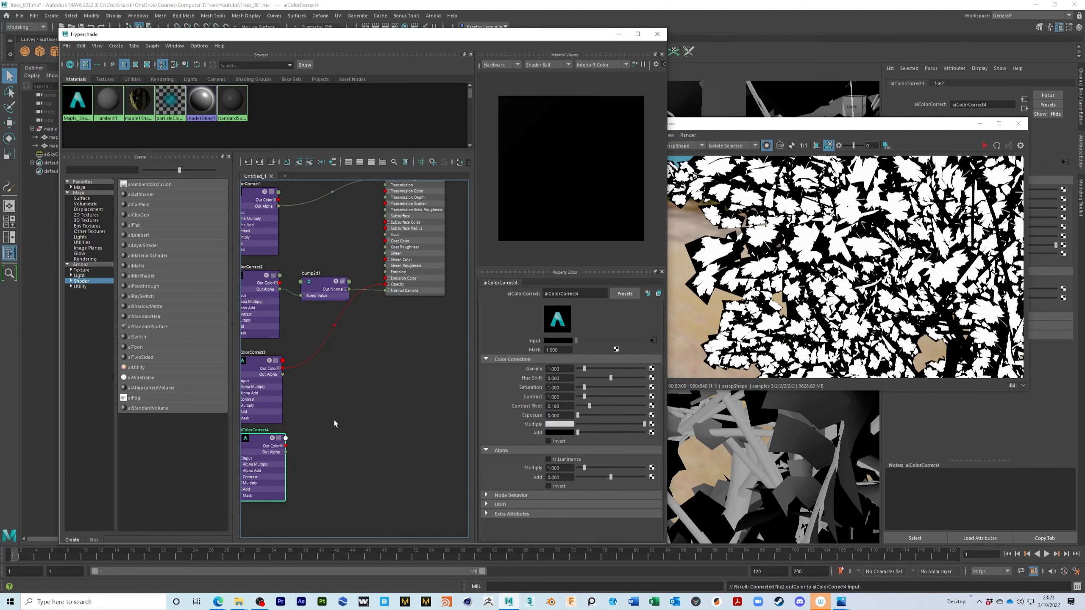
# Expand Maple_Shader's Opacity and connect aiColorCorrect4's Out Alpha to Opacity R, Opacity G and Opacity B.
pyautogui.click(388, 285)
pyautogui.moveTo(285, 452); pyautogui.dragTo(386, 291)
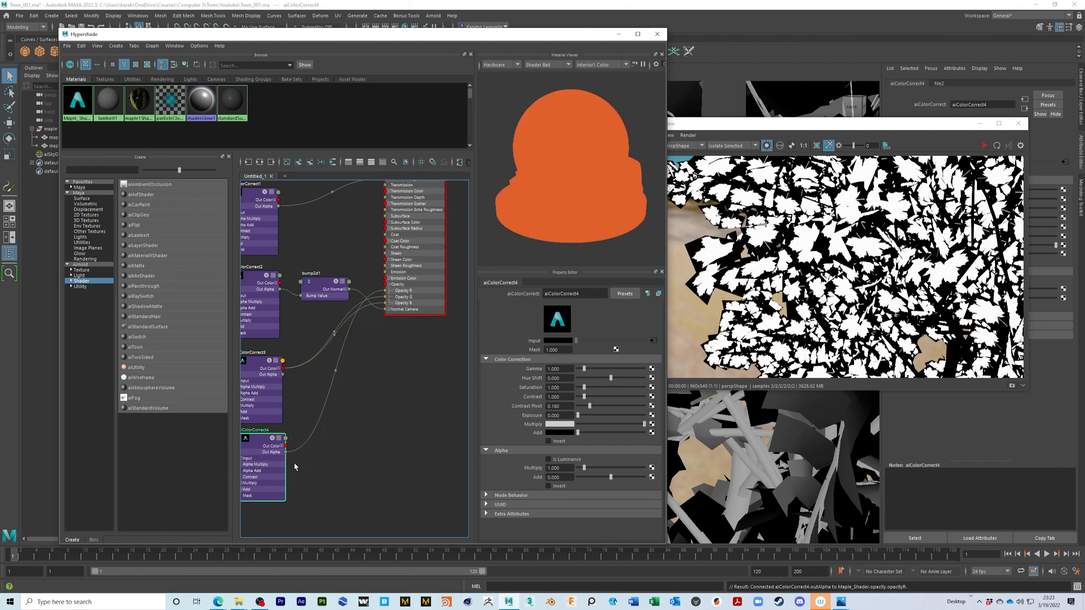
pyautogui.moveTo(285, 452); pyautogui.dragTo(386, 297)
pyautogui.moveTo(285, 452); pyautogui.dragTo(386, 303)
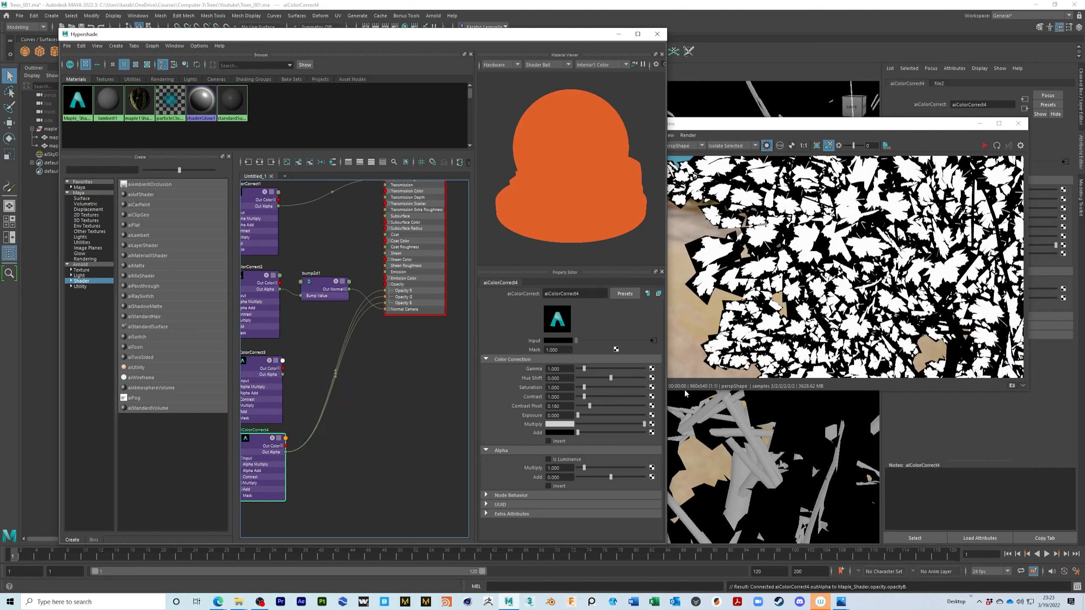
# Restart the Arnold render and compare aiColorCorrect4 in isolation with the full shading.
pyautogui.moveTo(183, 409); pyautogui.dragTo(341, 422)
pyautogui.keyDown('alt'); pyautogui.moveTo(346, 451); pyautogui.dragTo(404, 414, button='middle'); pyautogui.keyUp('alt')
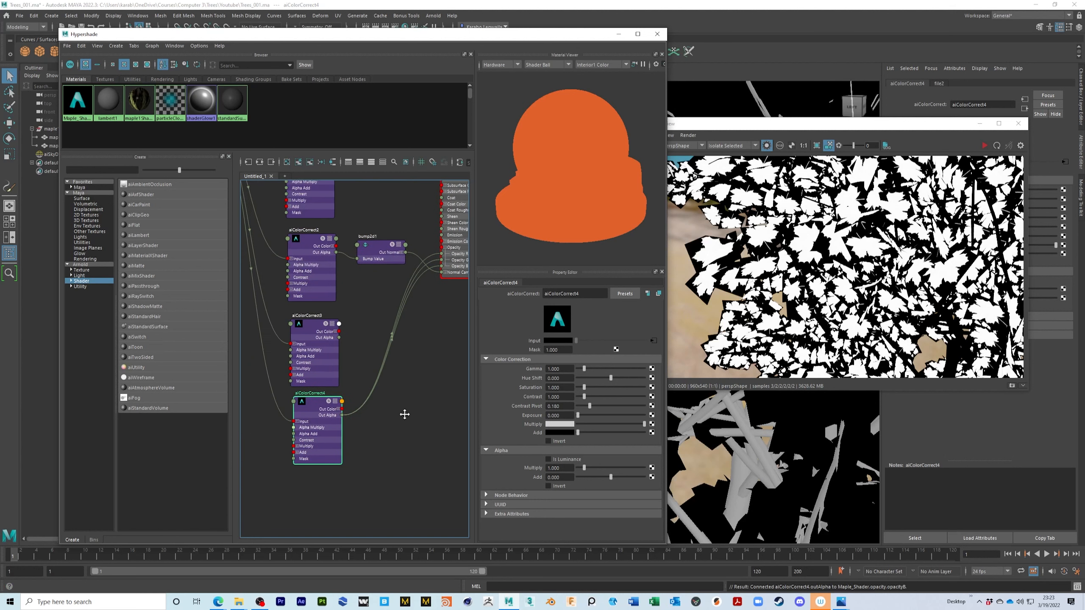
pyautogui.click(984, 147)
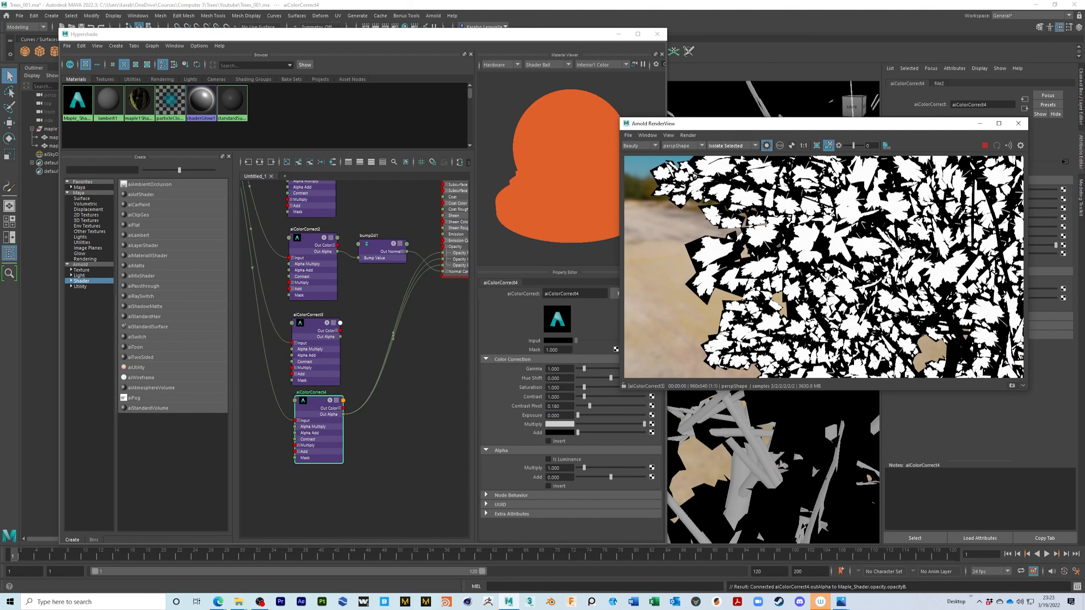
pyautogui.click(304, 378)
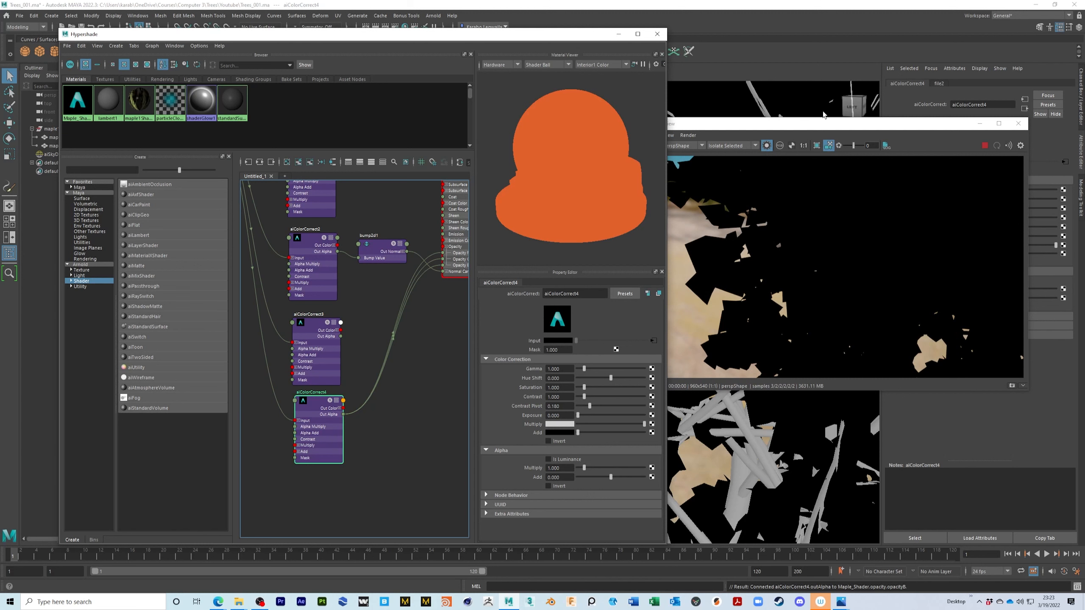
pyautogui.click(767, 145)
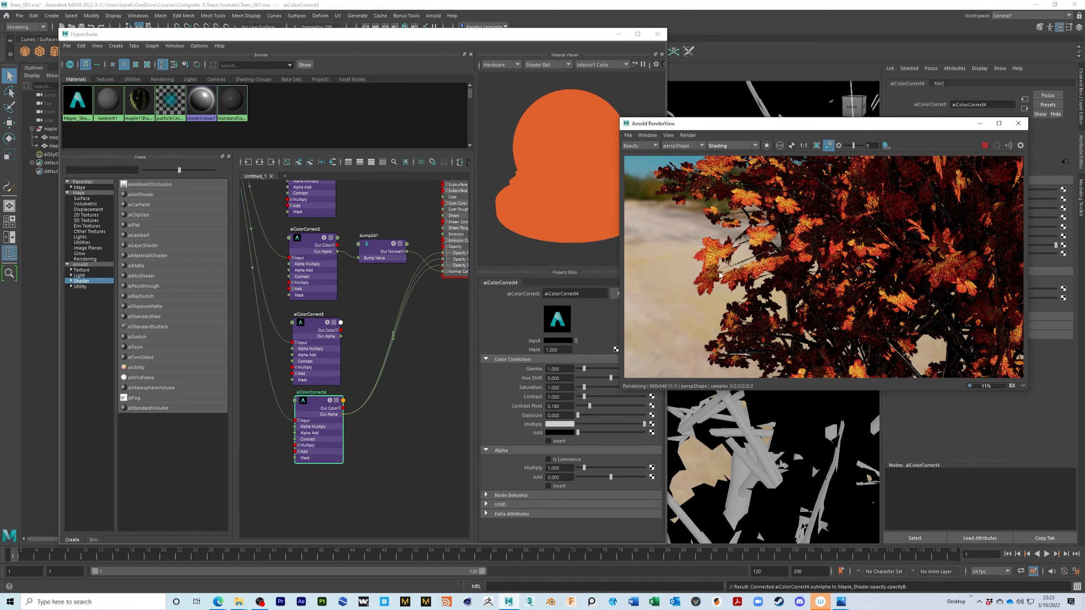
pyautogui.click(767, 146)
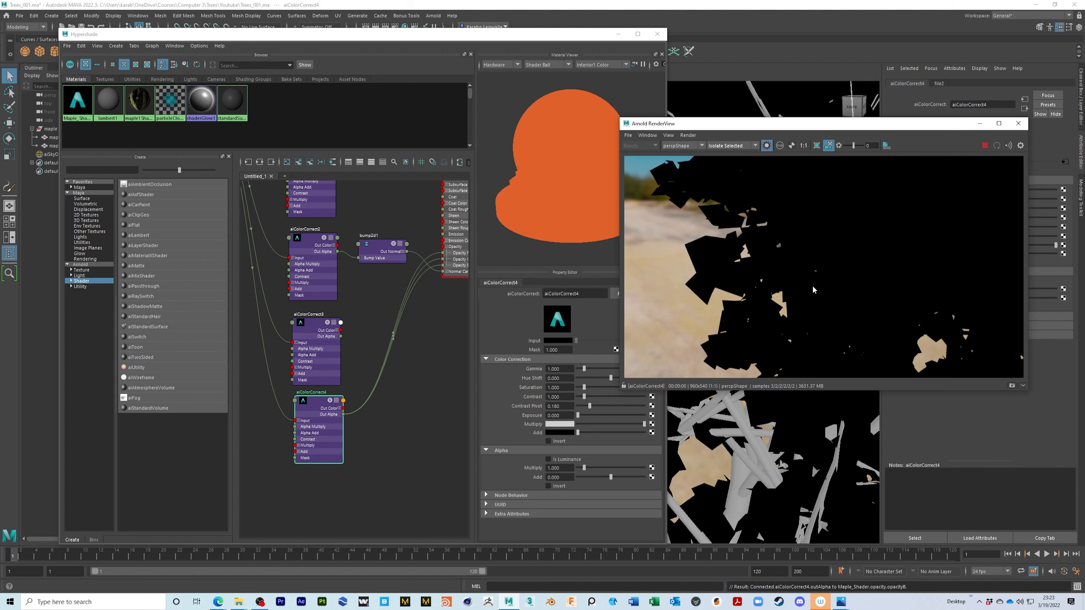
# Preview maple.tif and aiColorCorrect4 isolated in the render, and return the render to full shading.
pyautogui.click(322, 454)
pyautogui.keyDown('alt'); pyautogui.moveTo(356, 443); pyautogui.dragTo(381, 481, button='middle'); pyautogui.keyUp('alt')
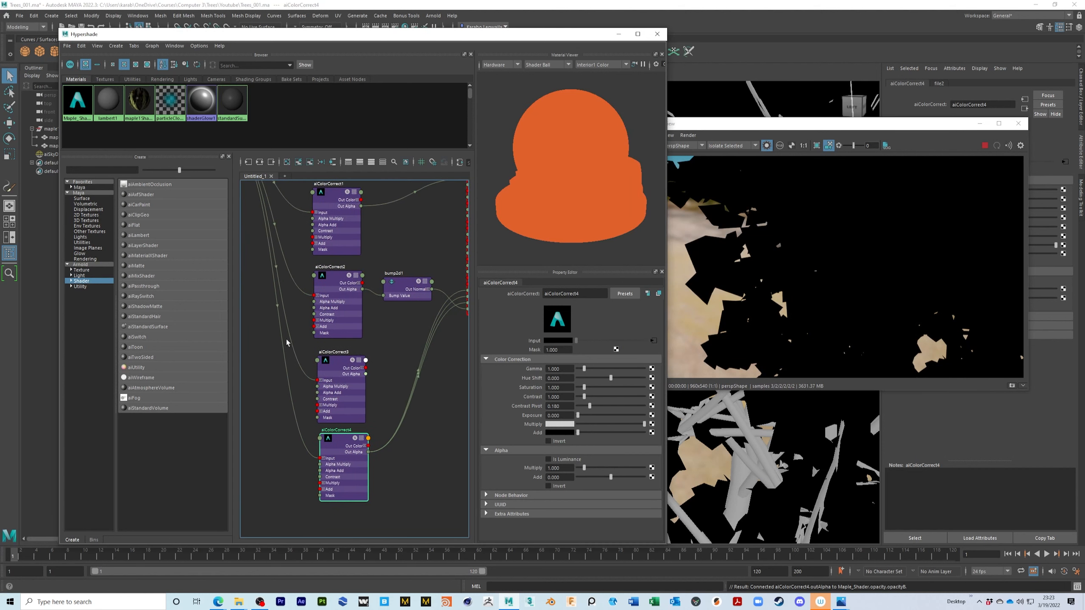
pyautogui.keyDown('alt'); pyautogui.moveTo(287, 253); pyautogui.dragTo(353, 385, button='middle'); pyautogui.keyUp('alt')
pyautogui.moveTo(253, 280); pyautogui.dragTo(277, 262)
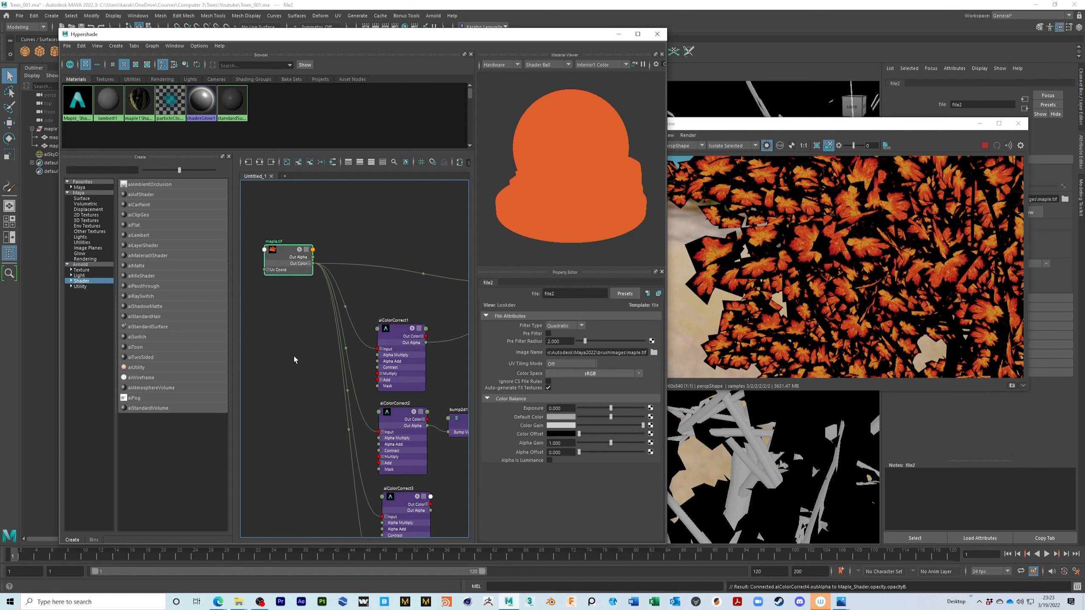
pyautogui.keyDown('alt'); pyautogui.moveTo(303, 378); pyautogui.dragTo(272, 270, button='middle'); pyautogui.keyUp('alt')
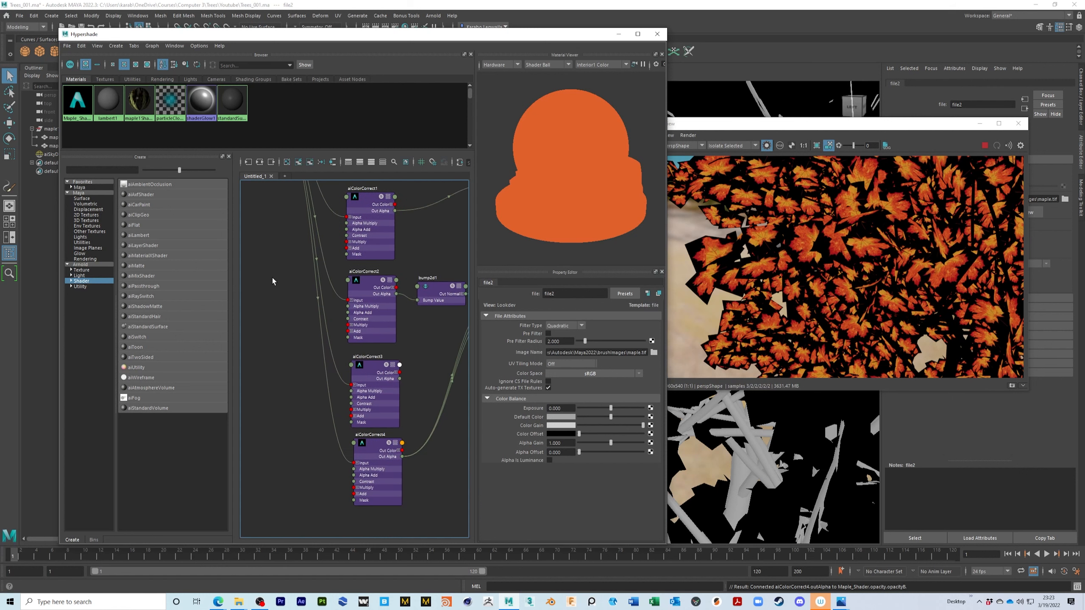
pyautogui.click(379, 450)
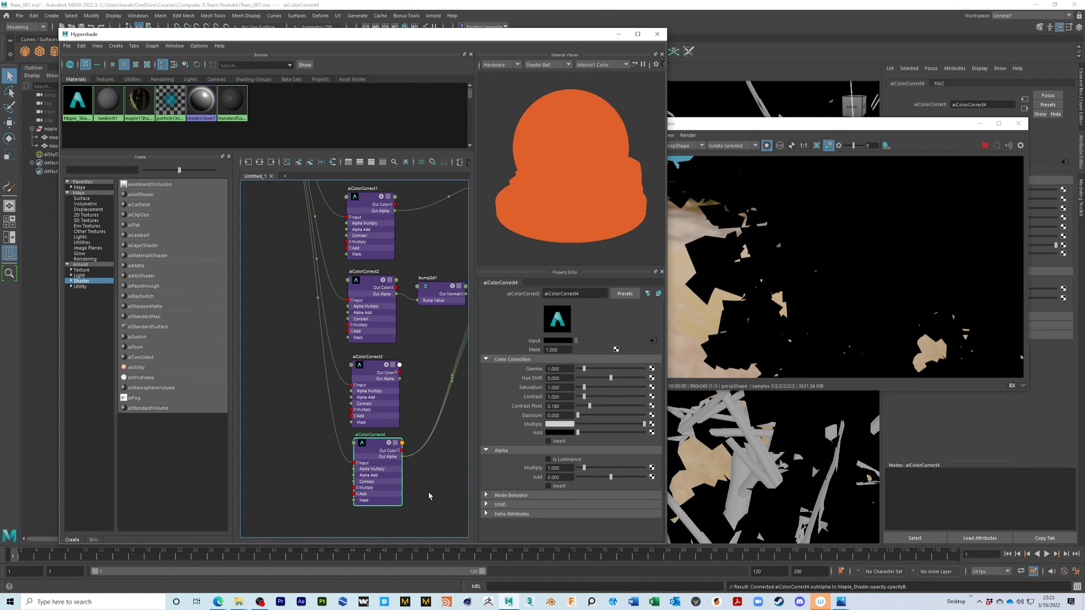
pyautogui.click(768, 159)
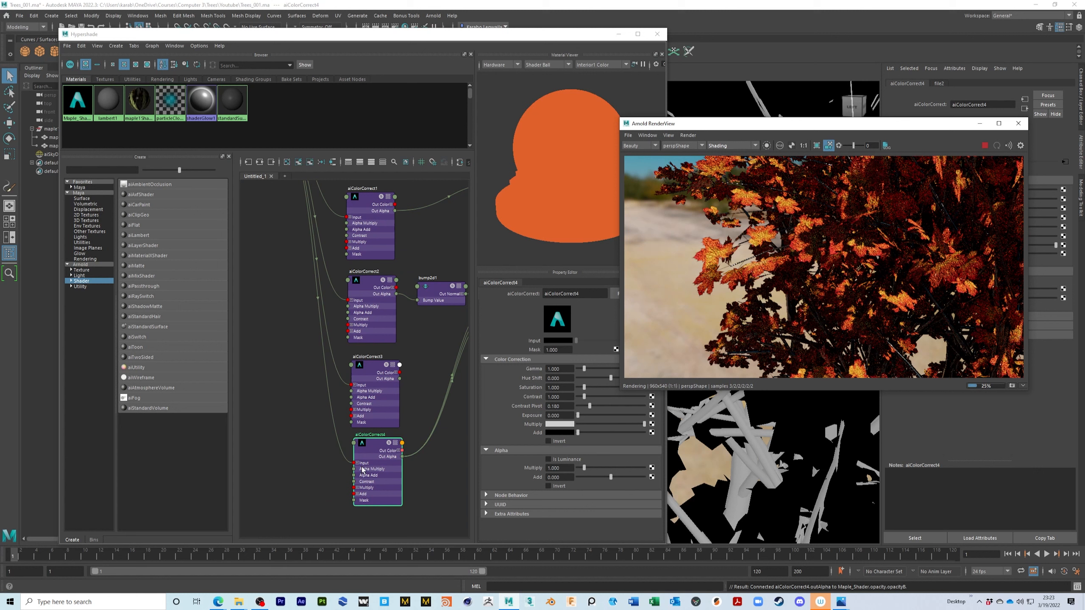
# Examine the shading network from maple.tif through the aiColorCorrect nodes to Maple_Shader's opacity channels.
pyautogui.keyDown('alt'); pyautogui.moveTo(415, 481); pyautogui.dragTo(364, 497, button='middle'); pyautogui.keyUp('alt')
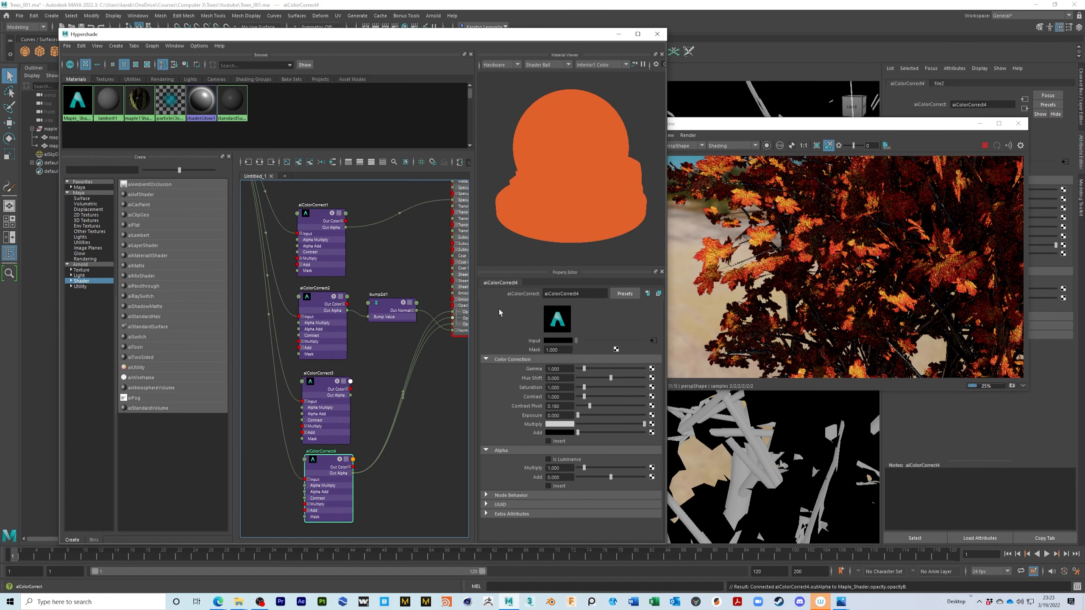
pyautogui.keyDown('alt'); pyautogui.moveTo(419, 431); pyautogui.dragTo(398, 440, button='middle'); pyautogui.keyUp('alt')
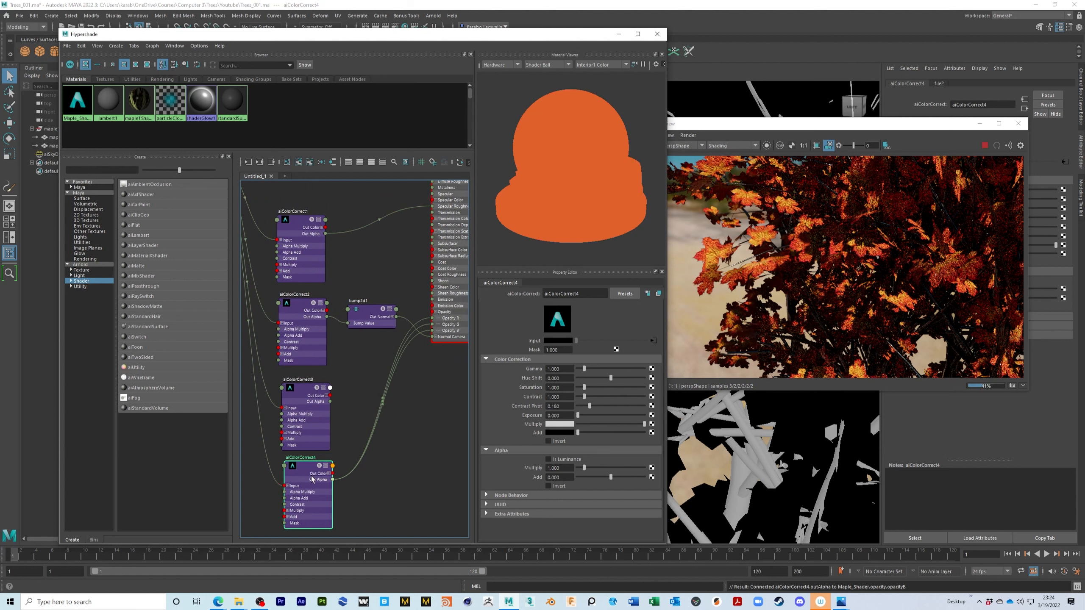
pyautogui.scroll(-6, 392, 513)
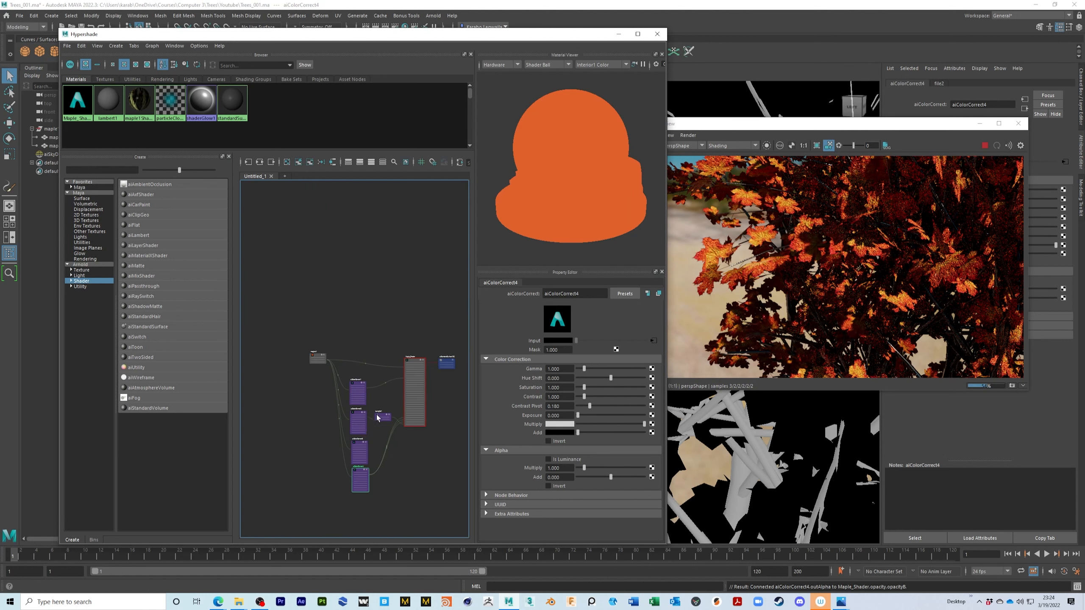
pyautogui.scroll(4, 377, 418)
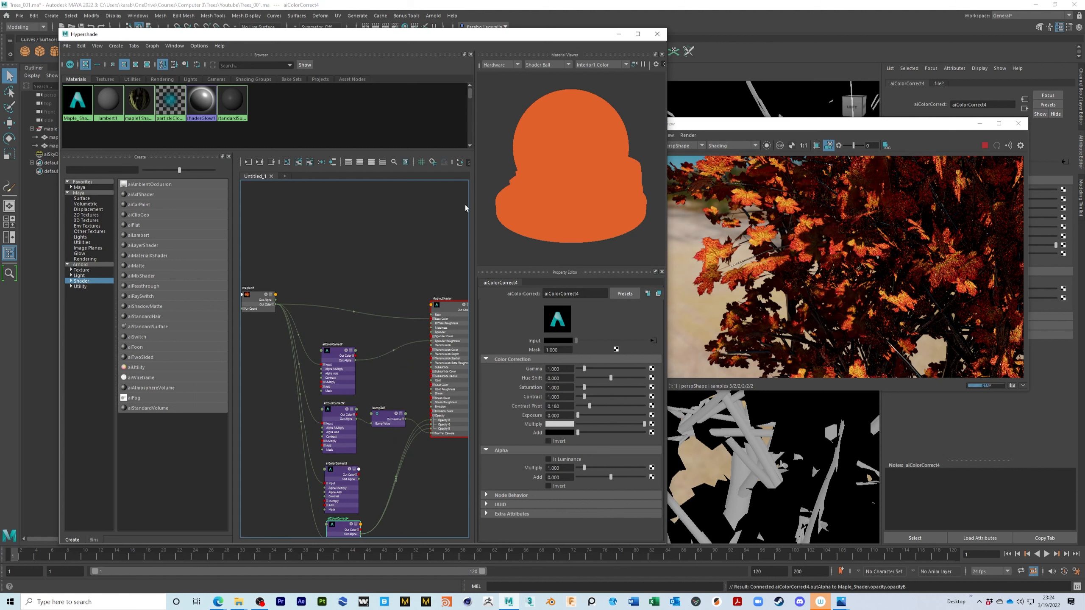
pyautogui.scroll(2, 310, 304)
pyautogui.keyDown('alt'); pyautogui.moveTo(296, 306); pyautogui.dragTo(343, 311, button='middle'); pyautogui.keyUp('alt')
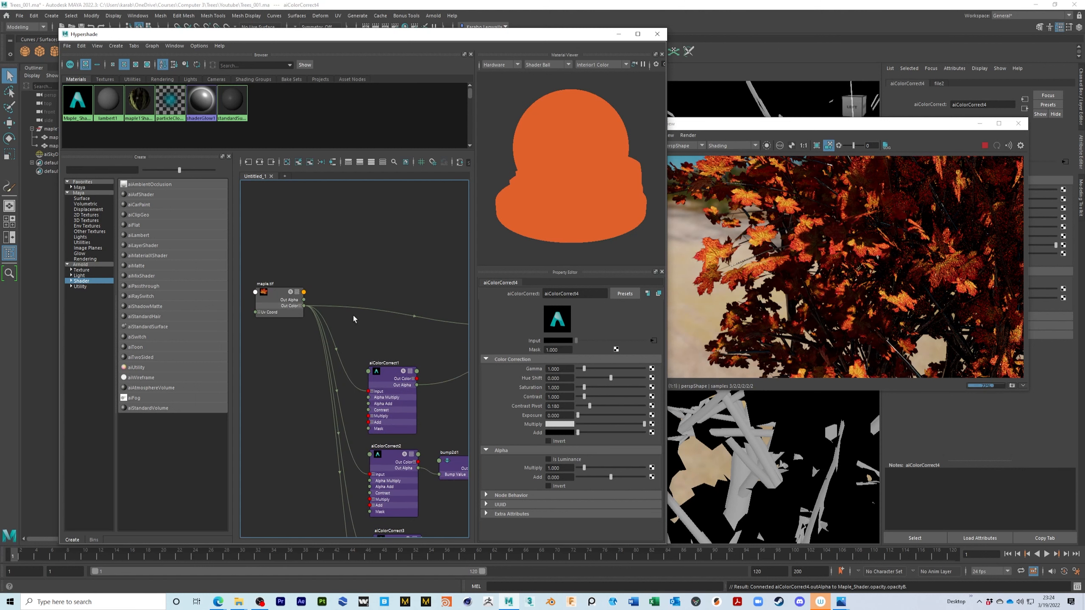
pyautogui.keyDown('alt'); pyautogui.moveTo(389, 350); pyautogui.dragTo(335, 305, button='middle'); pyautogui.keyUp('alt')
pyautogui.scroll(-3, 336, 305)
pyautogui.keyDown('alt'); pyautogui.moveTo(436, 428); pyautogui.dragTo(419, 431, button='middle'); pyautogui.keyUp('alt')
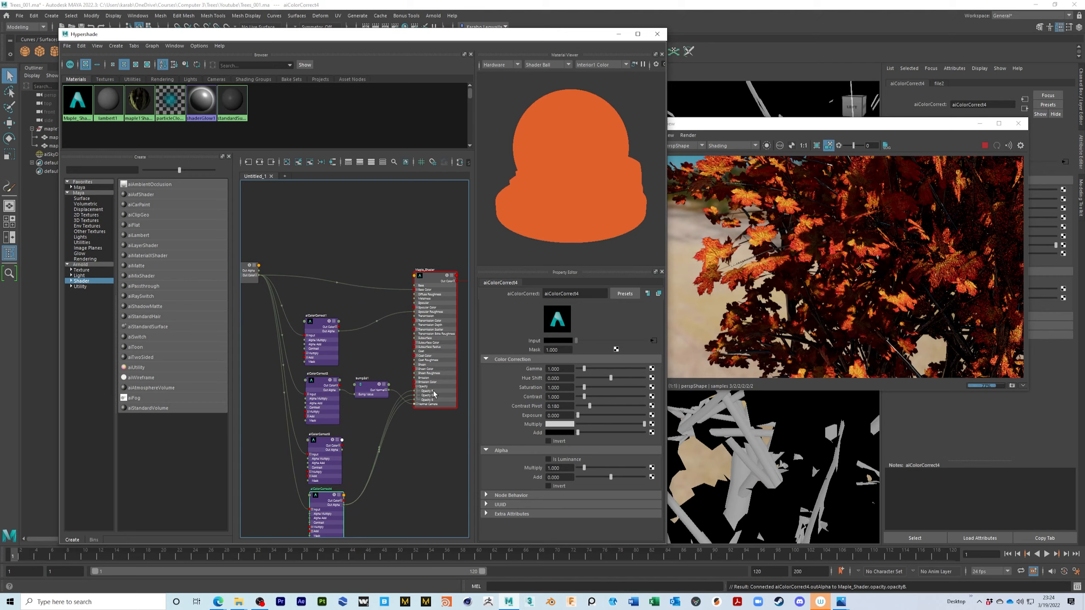
# In a maximized Hypershade, connect maple.tif's Out Alpha to Maple_Shader's Opacity R, Opacity G and Opacity B.
pyautogui.click(638, 34)
pyautogui.keyDown('alt'); pyautogui.moveTo(328, 281); pyautogui.dragTo(556, 298, button='middle'); pyautogui.keyUp('alt')
pyautogui.scroll(2, 441, 298)
pyautogui.scroll(2, 441, 298)
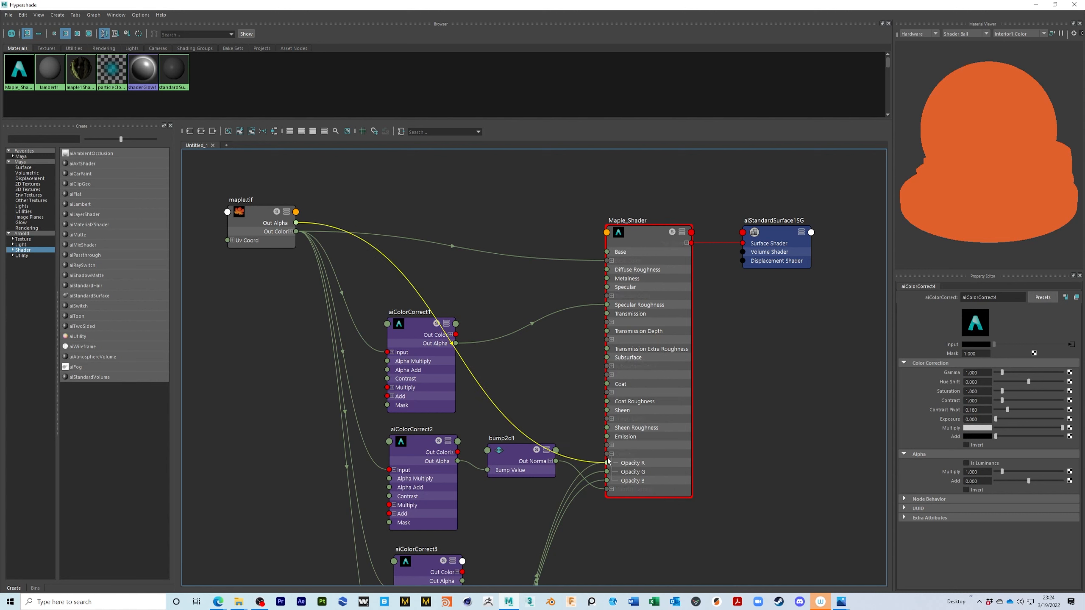
pyautogui.moveTo(305, 227); pyautogui.dragTo(607, 463)
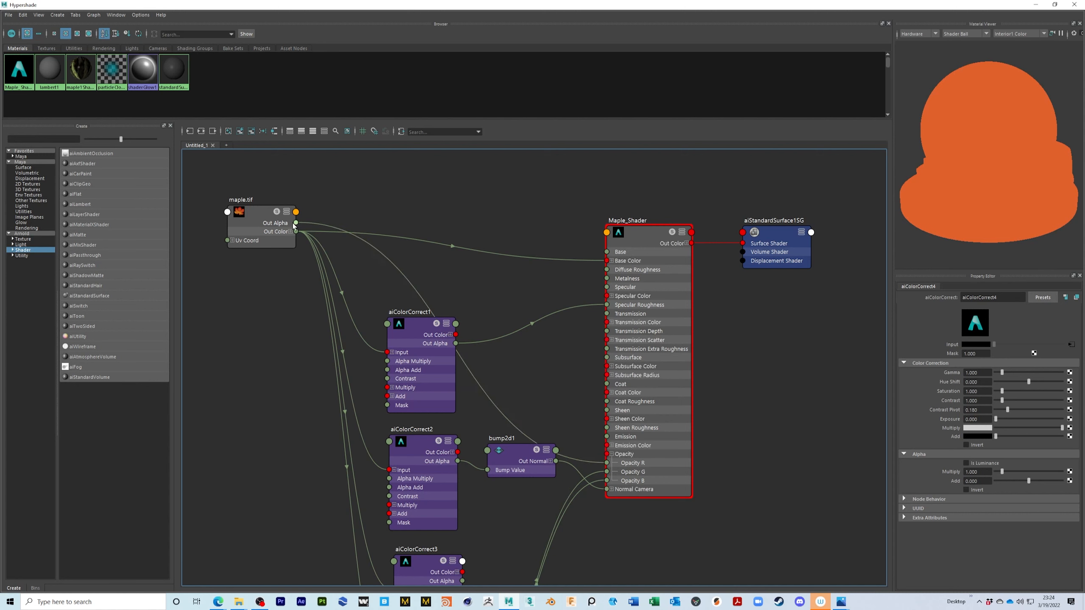
pyautogui.moveTo(295, 222); pyautogui.dragTo(610, 475)
pyautogui.moveTo(295, 223); pyautogui.dragTo(604, 491)
# Restore the Hypershade to a smaller window and delete the aiColorCorrect4 and aiColorCorrect3 nodes from the leaf shading network.
pyautogui.moveTo(773, 6); pyautogui.dragTo(312, 41)
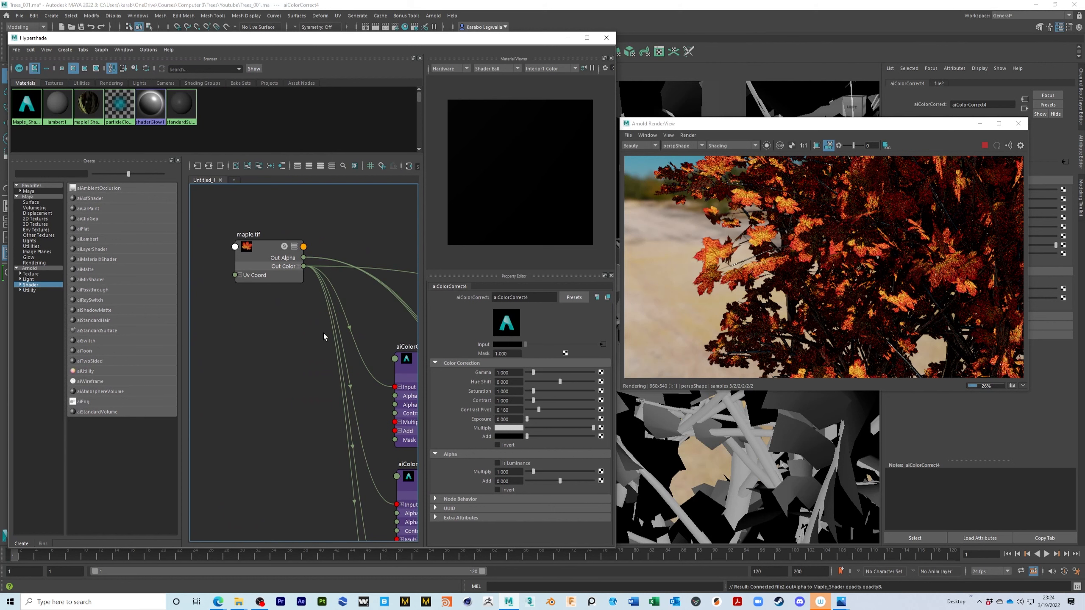
pyautogui.scroll(-3, 291, 307)
pyautogui.keyDown('alt'); pyautogui.moveTo(318, 427); pyautogui.dragTo(196, 195, button='middle'); pyautogui.keyUp('alt')
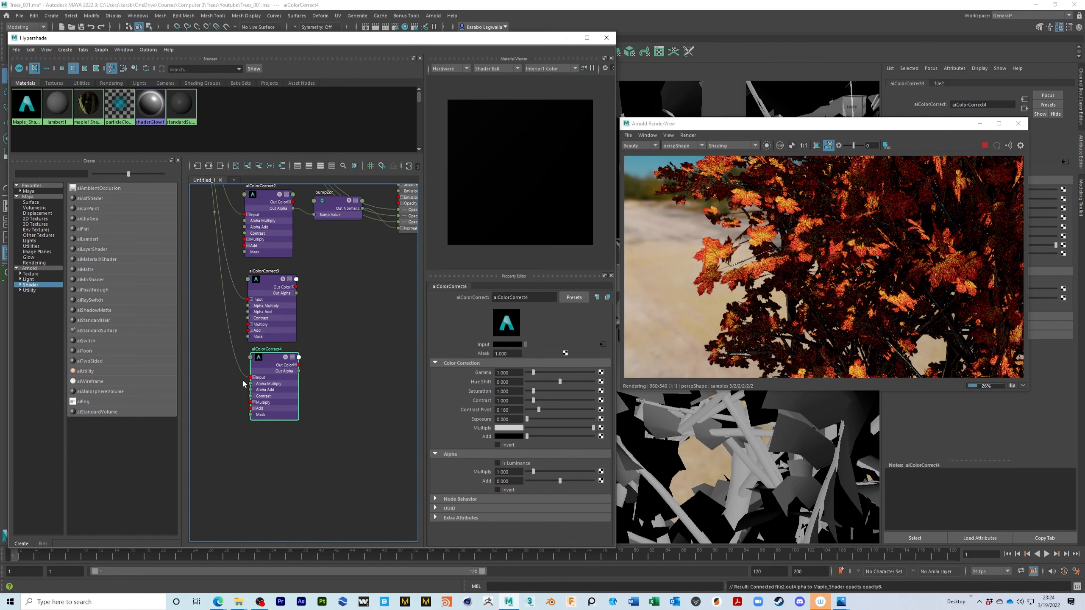
pyautogui.press('Delete')
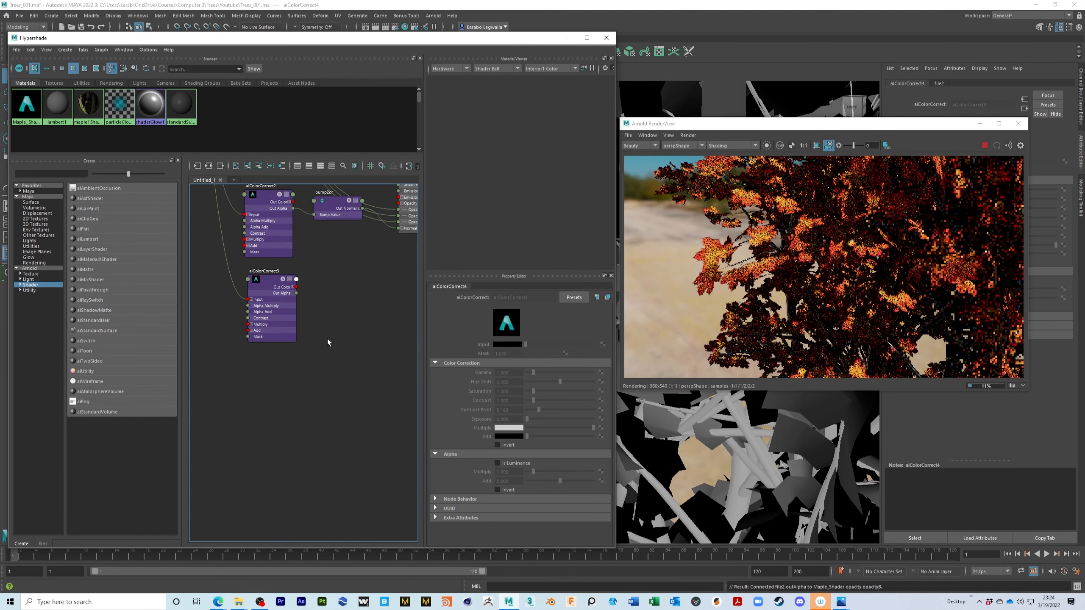
pyautogui.keyDown('alt'); pyautogui.moveTo(256, 316); pyautogui.dragTo(269, 415, button='middle'); pyautogui.keyUp('alt')
pyautogui.click(286, 395)
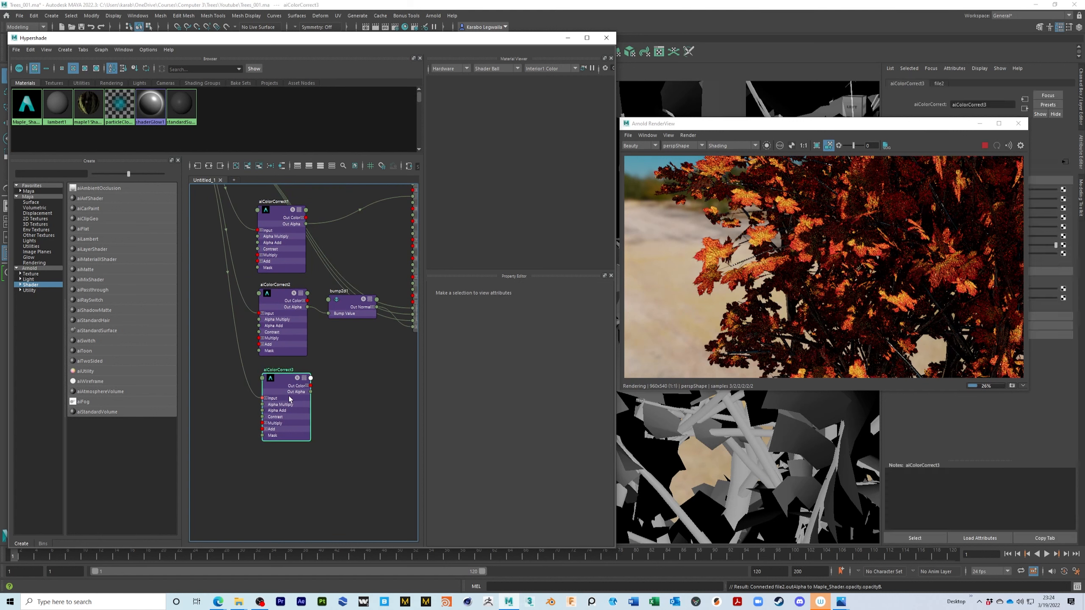
pyautogui.press('Delete')
pyautogui.keyDown('alt'); pyautogui.moveTo(346, 348); pyautogui.dragTo(317, 387, button='middle'); pyautogui.keyUp('alt')
pyautogui.scroll(-4, 327, 400)
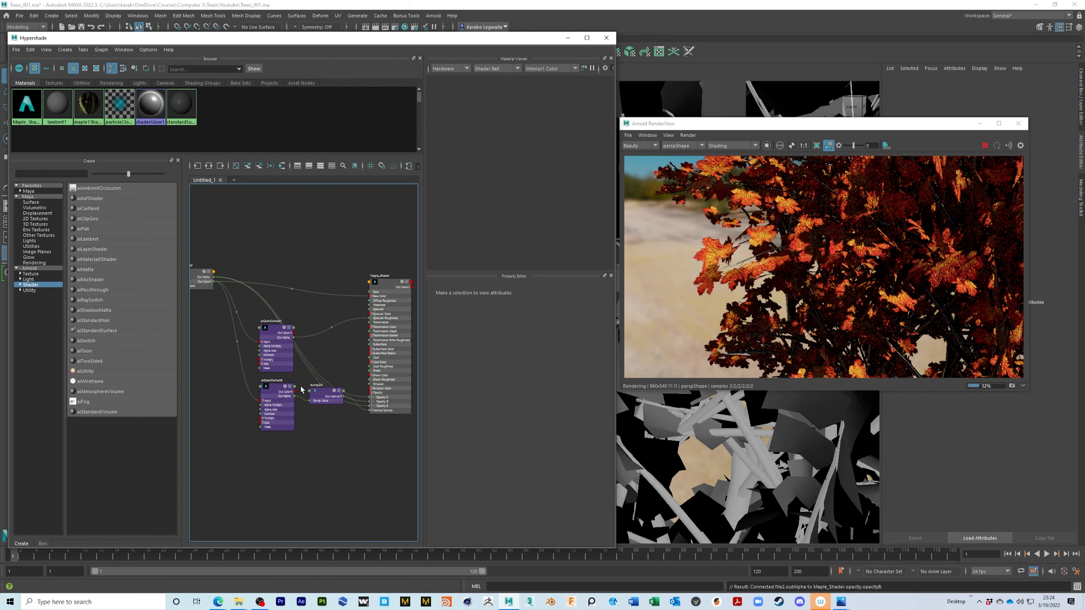
# Stop the Arnold render and lay out the Maple_Shader network clearly in a maximized Hypershade, with Maple_Shader moved slightly higher.
pyautogui.moveTo(387, 284); pyautogui.dragTo(386, 255)
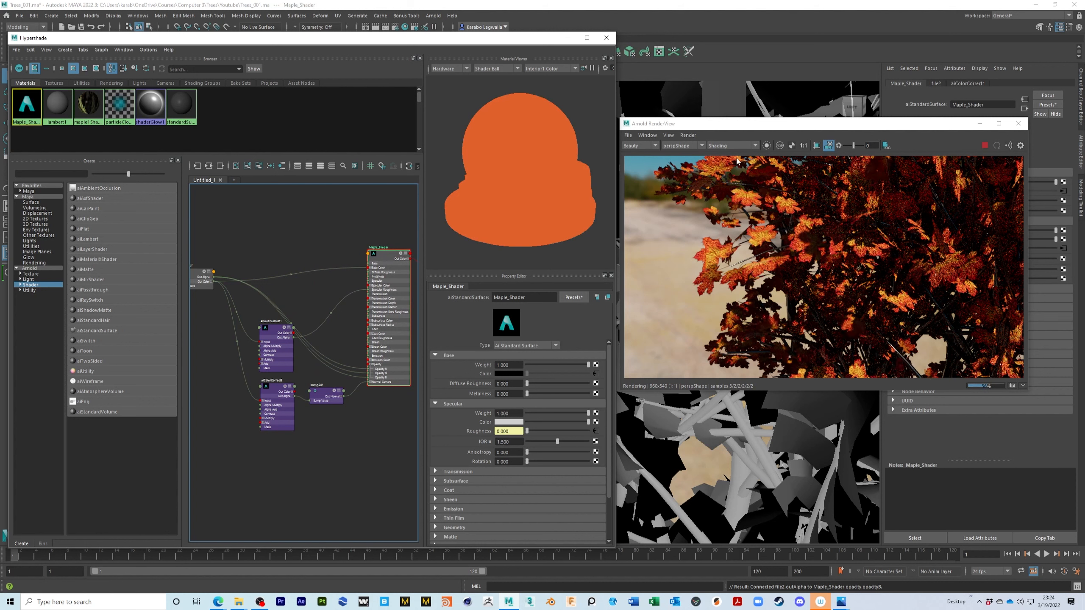
pyautogui.click(985, 145)
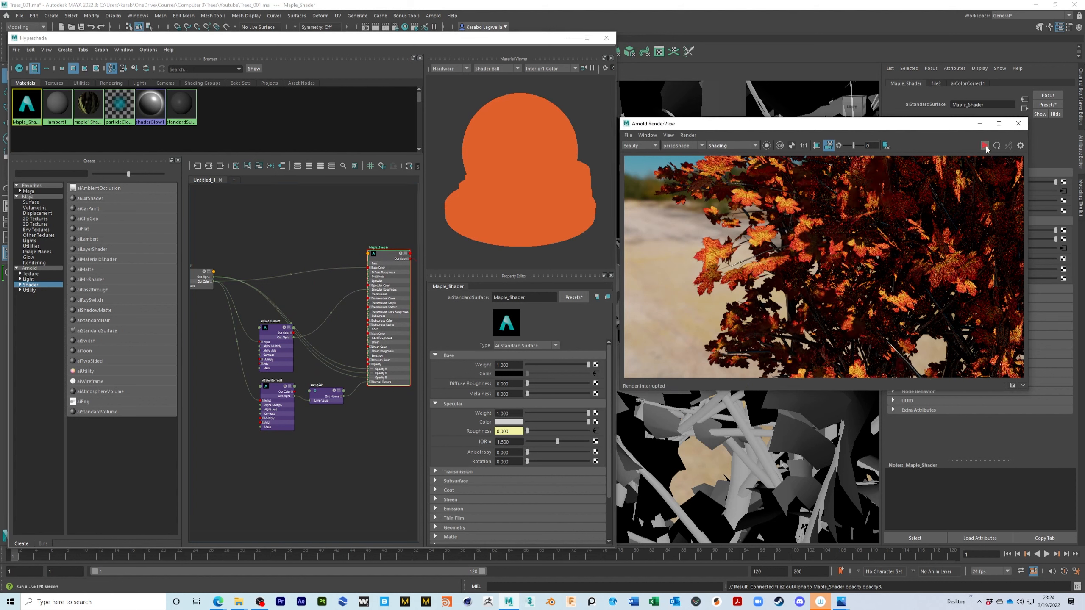
pyautogui.keyDown('alt'); pyautogui.moveTo(323, 436); pyautogui.dragTo(325, 443, button='middle'); pyautogui.keyUp('alt')
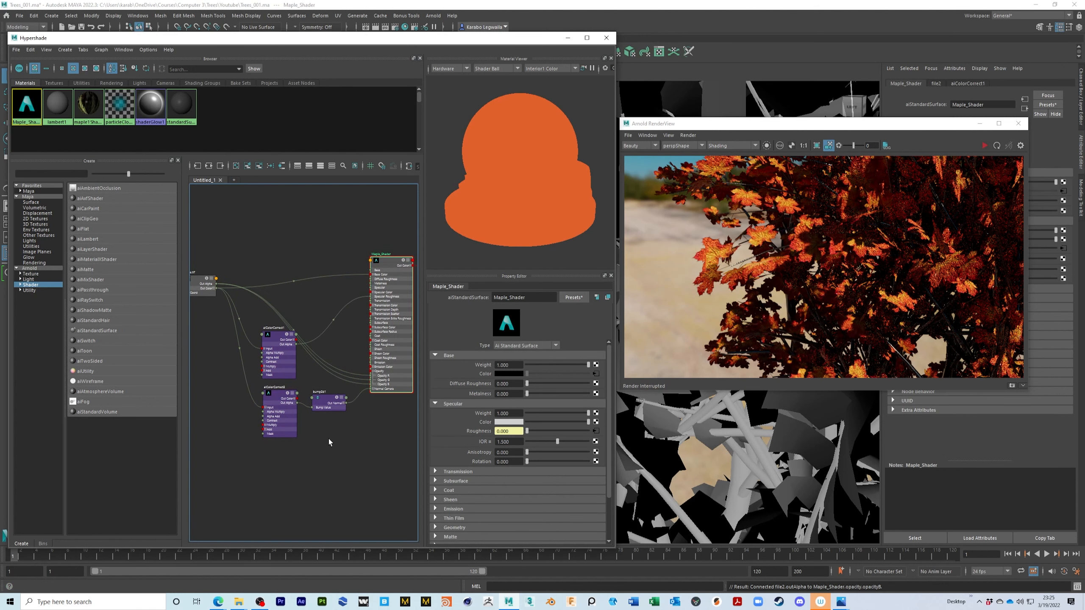
pyautogui.keyDown('alt'); pyautogui.moveTo(343, 337); pyautogui.dragTo(324, 348, button='middle'); pyautogui.keyUp('alt')
pyautogui.scroll(2, 212, 305)
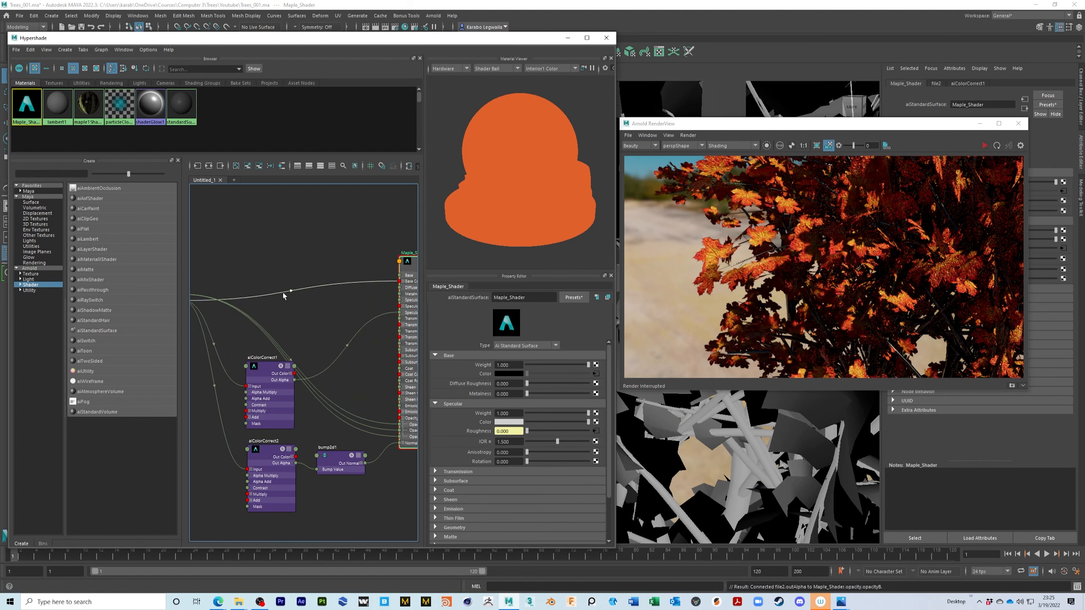
pyautogui.click(587, 38)
pyautogui.keyDown('alt'); pyautogui.moveTo(384, 376); pyautogui.dragTo(601, 368, button='middle'); pyautogui.keyUp('alt')
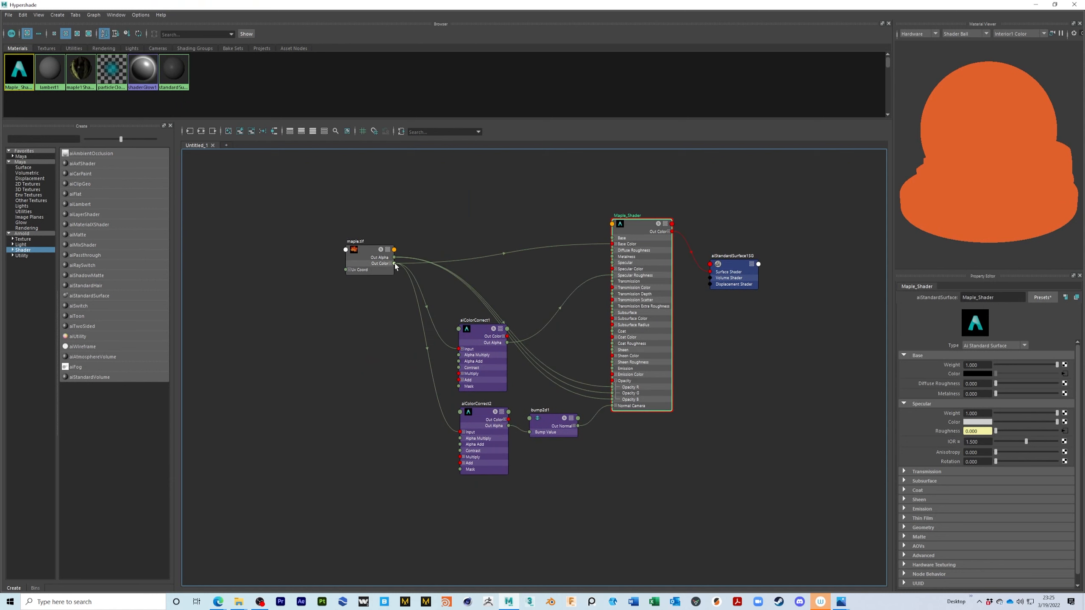
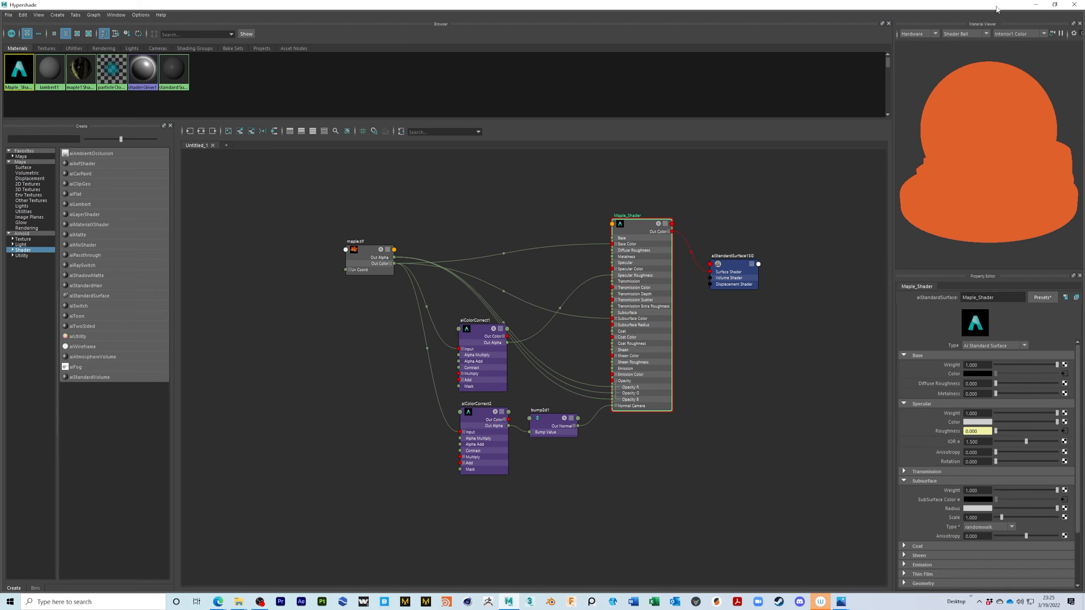
# Restore the Hypershade beside the render view and sample a red from maple.tif's thumbnail as Maple_Shader's subsurface Radius color.
pyautogui.doubleClick(996, 6)
pyautogui.moveTo(992, 13); pyautogui.dragTo(564, 53)
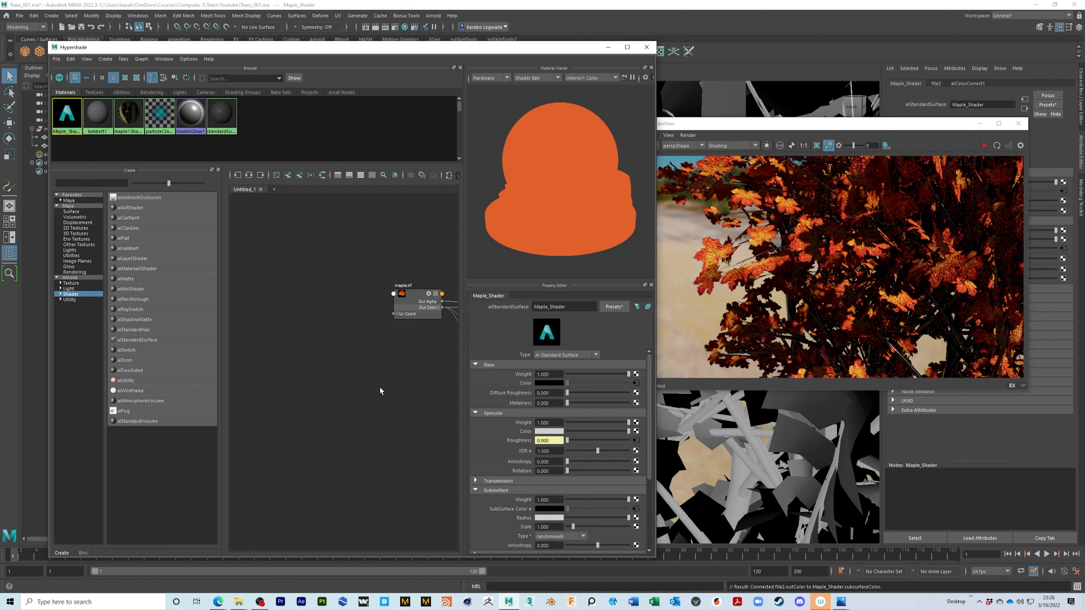
pyautogui.keyDown('alt'); pyautogui.moveTo(382, 387); pyautogui.dragTo(359, 407, button='middle'); pyautogui.keyUp('alt')
pyautogui.keyDown('alt'); pyautogui.moveTo(374, 387); pyautogui.dragTo(416, 361, button='right'); pyautogui.keyUp('alt')
pyautogui.keyDown('alt'); pyautogui.moveTo(417, 361); pyautogui.dragTo(341, 455, button='middle'); pyautogui.keyUp('alt')
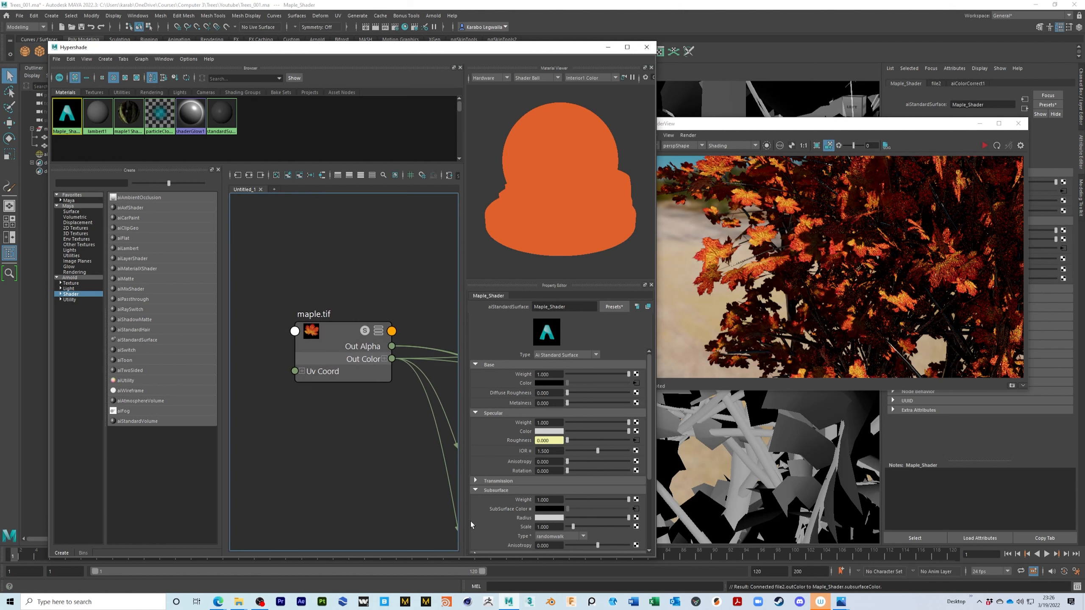
pyautogui.click(556, 519)
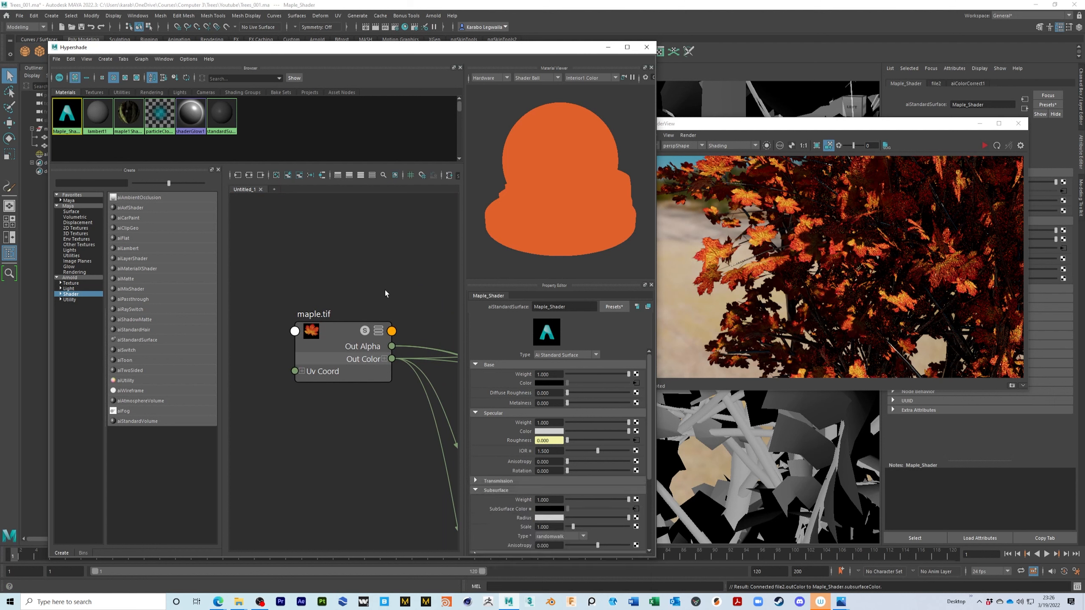
pyautogui.click(556, 519)
pyautogui.click(508, 500)
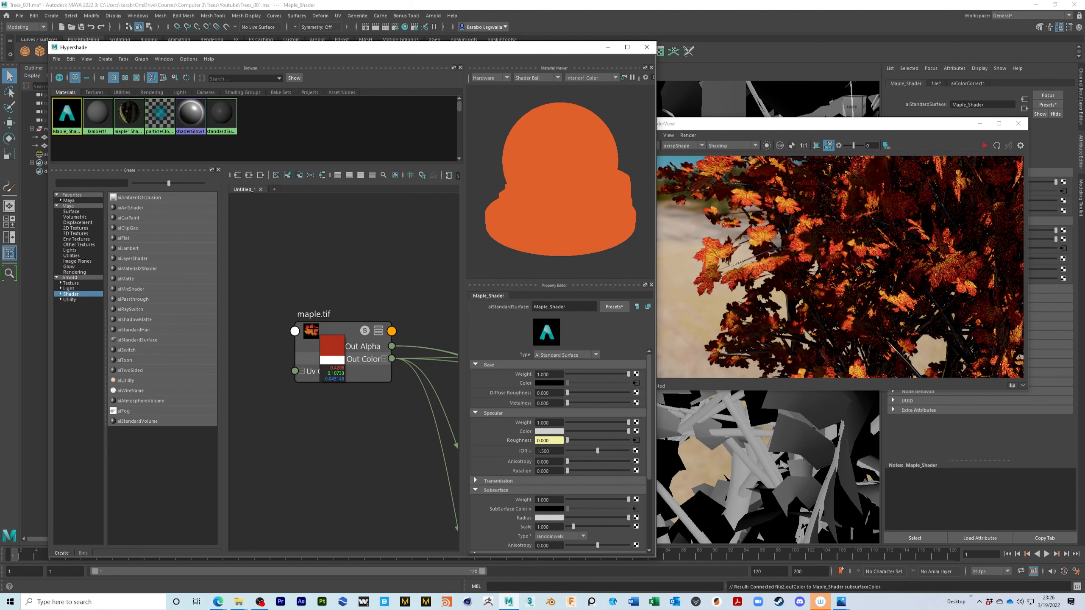
pyautogui.click(324, 335)
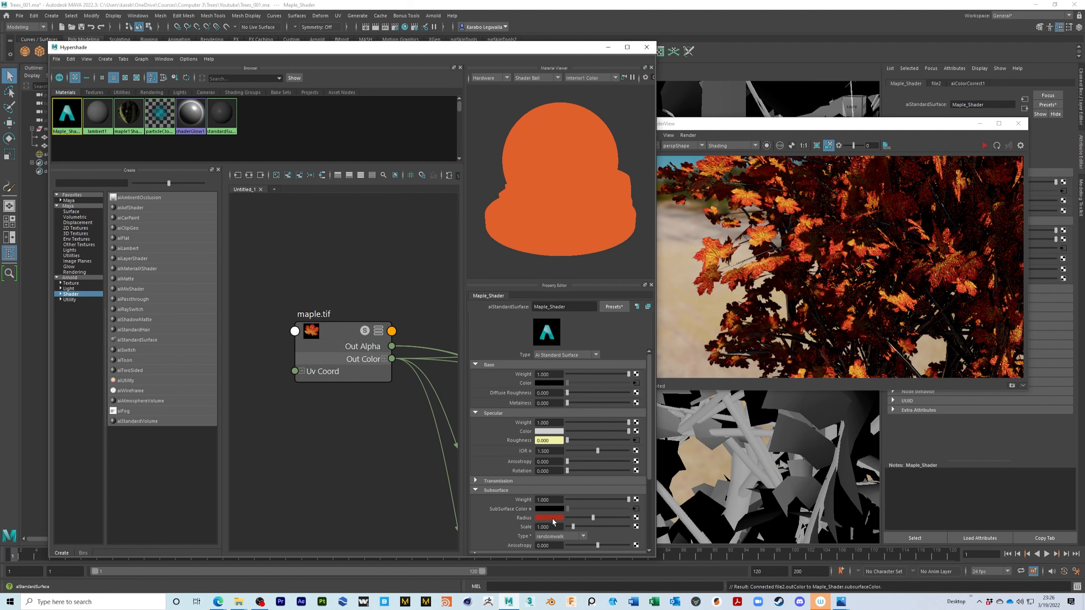
# Change Maple_Shader's subsurface Radius color to an orange sampled from maple.tif's thumbnail.
pyautogui.click(546, 519)
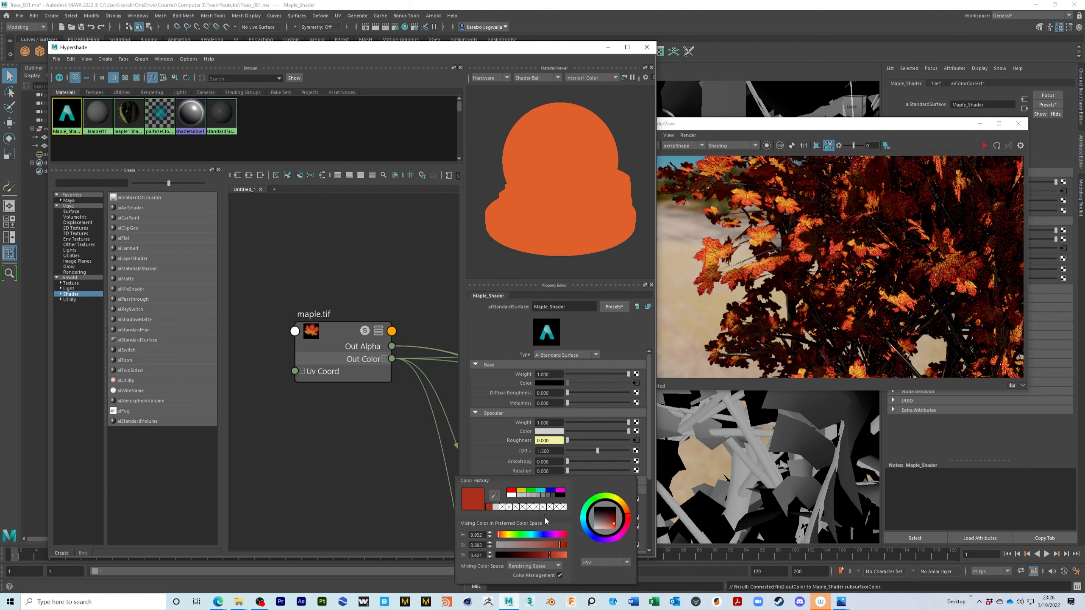
pyautogui.click(494, 495)
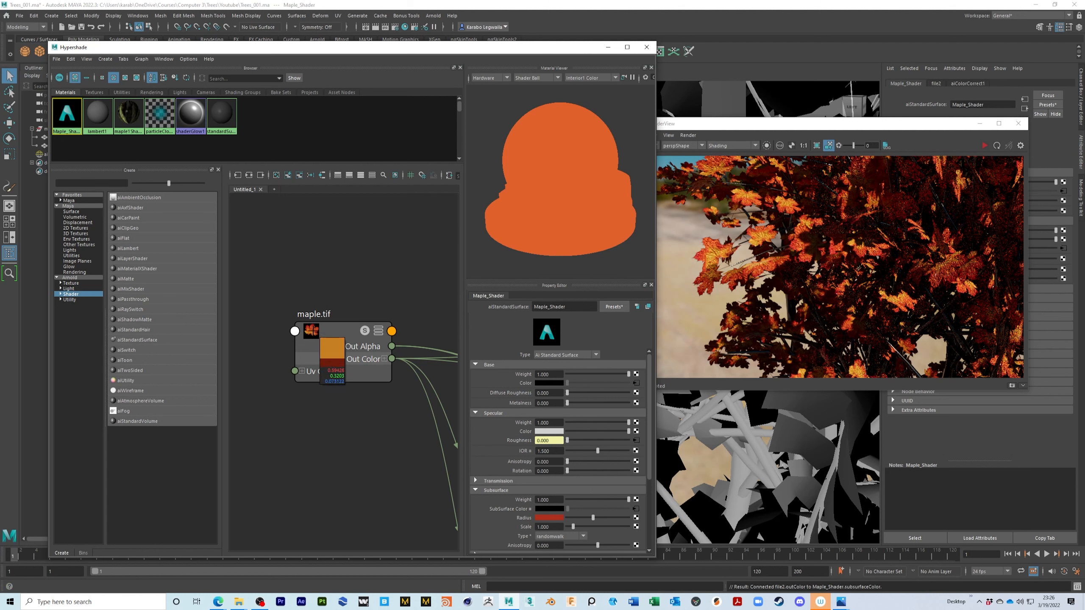
pyautogui.click(317, 334)
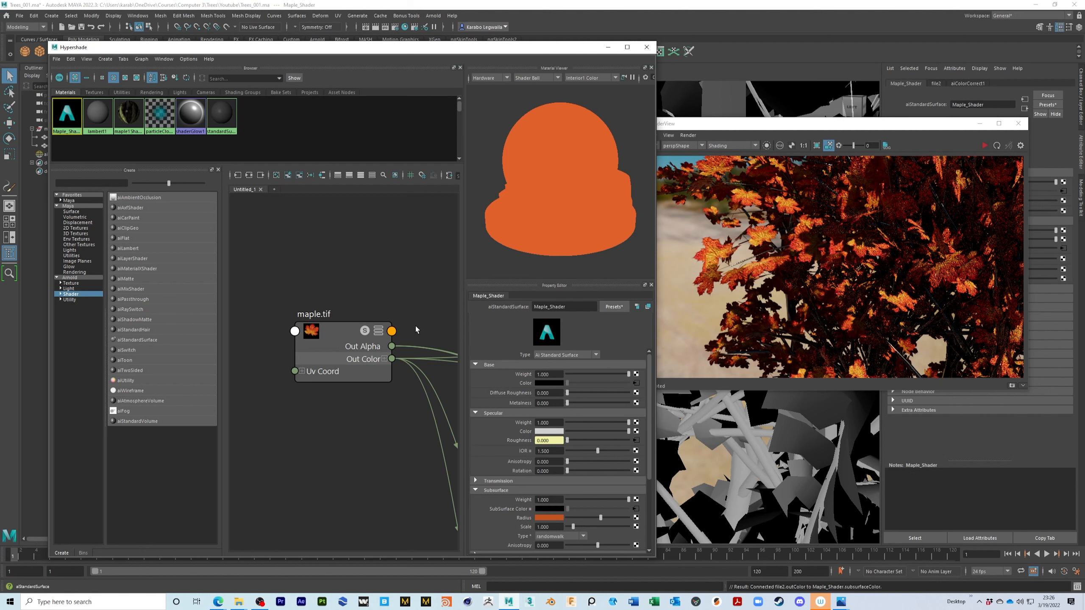
# Save the scene and restart the Arnold render to check the leaves with subsurface shading from different viewpoints.
pyautogui.hotkey('ctrl', 's')
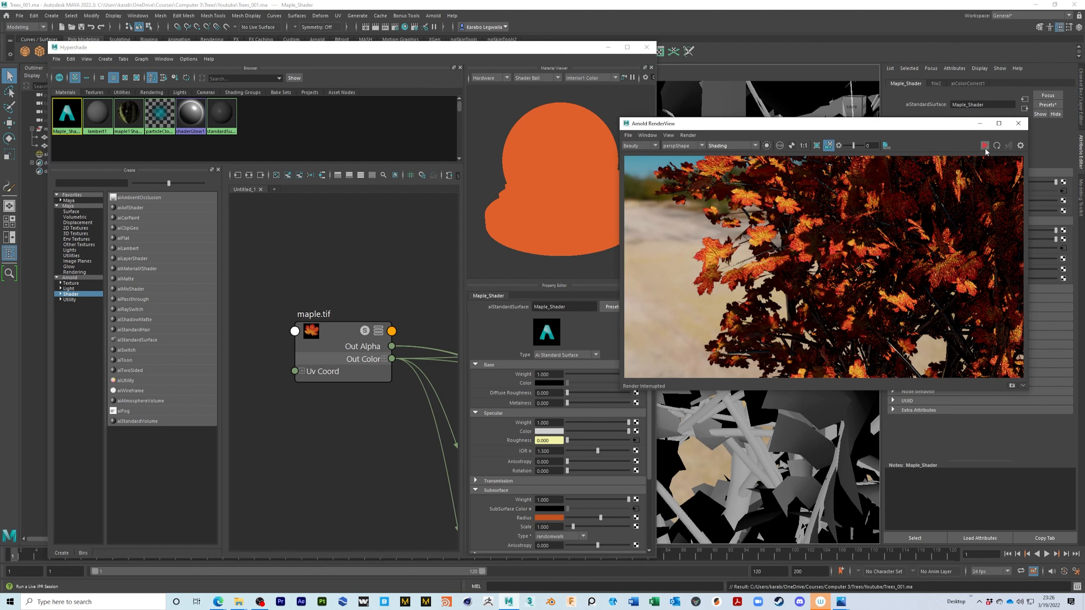
pyautogui.click(985, 146)
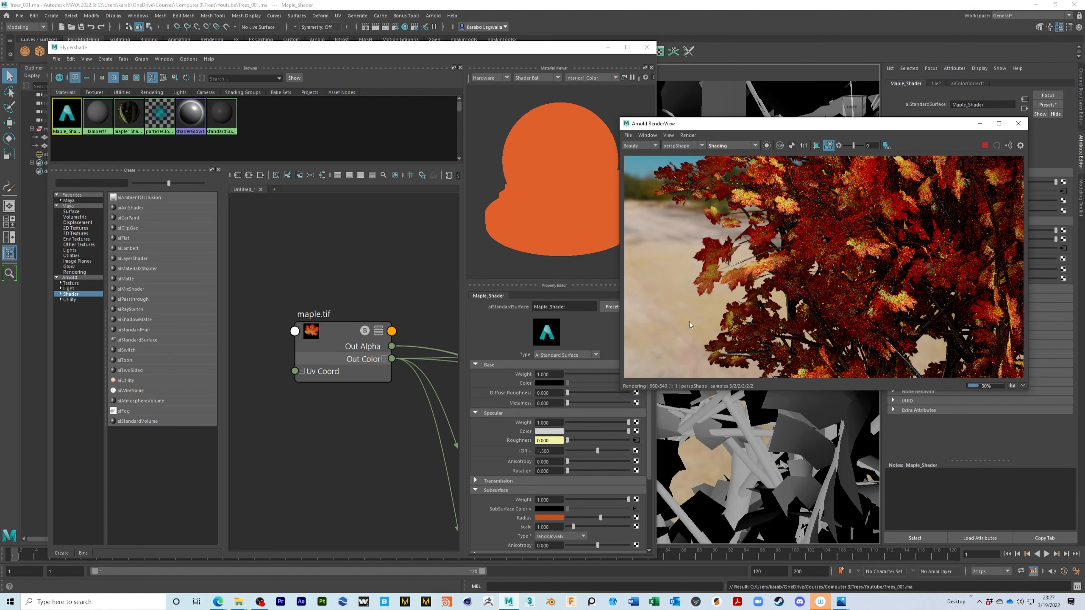
pyautogui.moveTo(684, 315)
pyautogui.keyDown('alt'); pyautogui.mouseDown(button='middle')
pyautogui.moveTo(778, 325)
pyautogui.moveTo(919, 318)
pyautogui.moveTo(668, 319)
pyautogui.mouseUp(button='middle'); pyautogui.keyUp('alt')
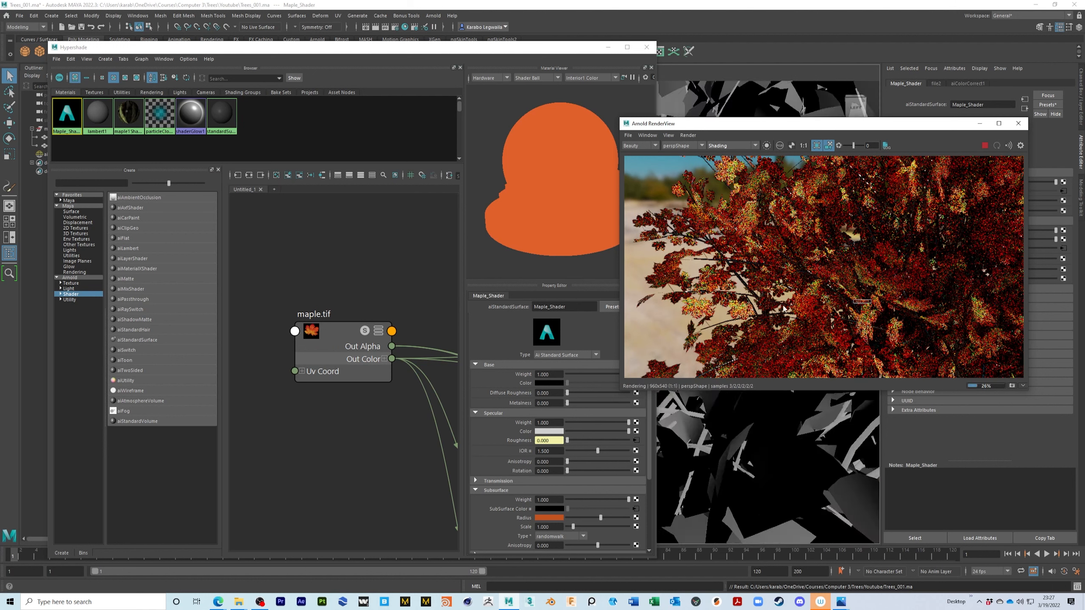
pyautogui.click(817, 146)
pyautogui.keyDown('alt'); pyautogui.moveTo(839, 289); pyautogui.dragTo(897, 290); pyautogui.keyUp('alt')
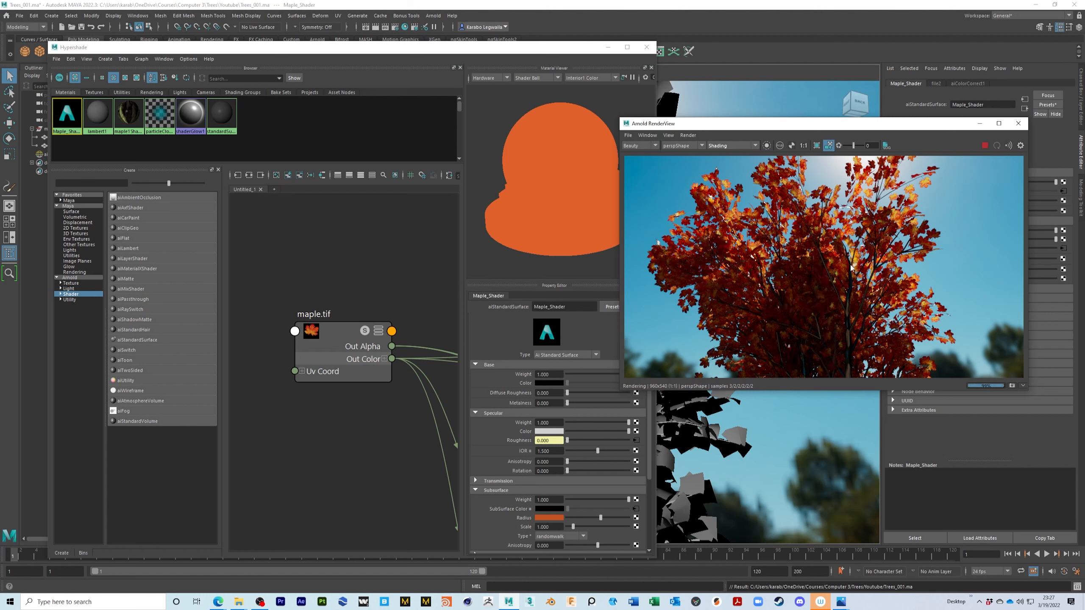
# Examine the connections running from maple.tif to aiColorCorrect1, aiColorCorrect2 and bump2d1.
pyautogui.keyDown('alt'); pyautogui.moveTo(371, 435); pyautogui.dragTo(342, 436, button='middle'); pyautogui.keyUp('alt')
pyautogui.keyDown('alt'); pyautogui.moveTo(352, 388); pyautogui.dragTo(266, 406, button='middle'); pyautogui.keyUp('alt')
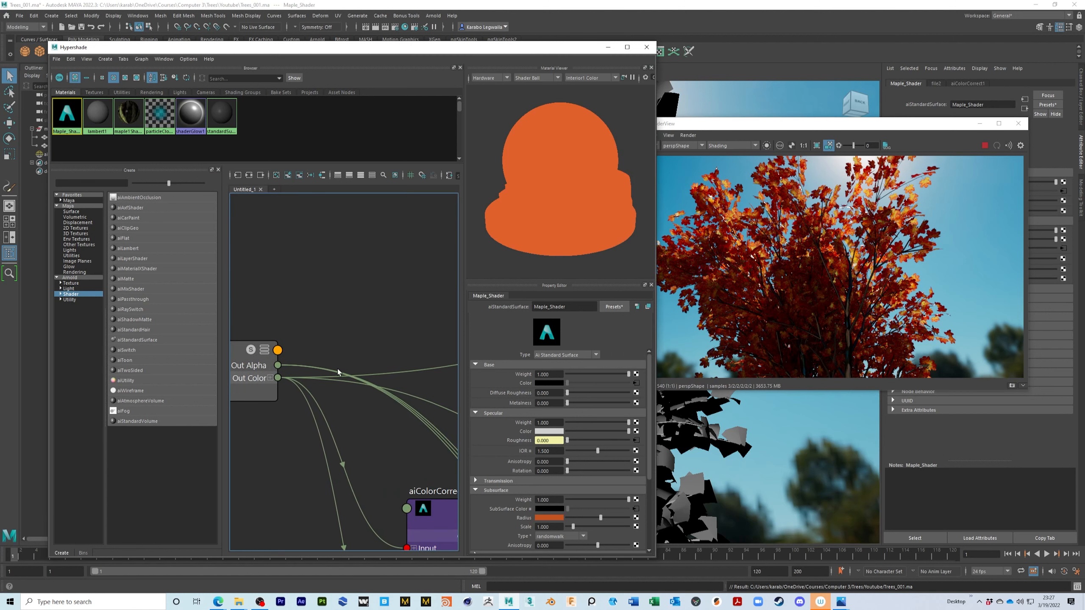
pyautogui.keyDown('alt'); pyautogui.moveTo(396, 400); pyautogui.dragTo(309, 392, button='middle'); pyautogui.keyUp('alt')
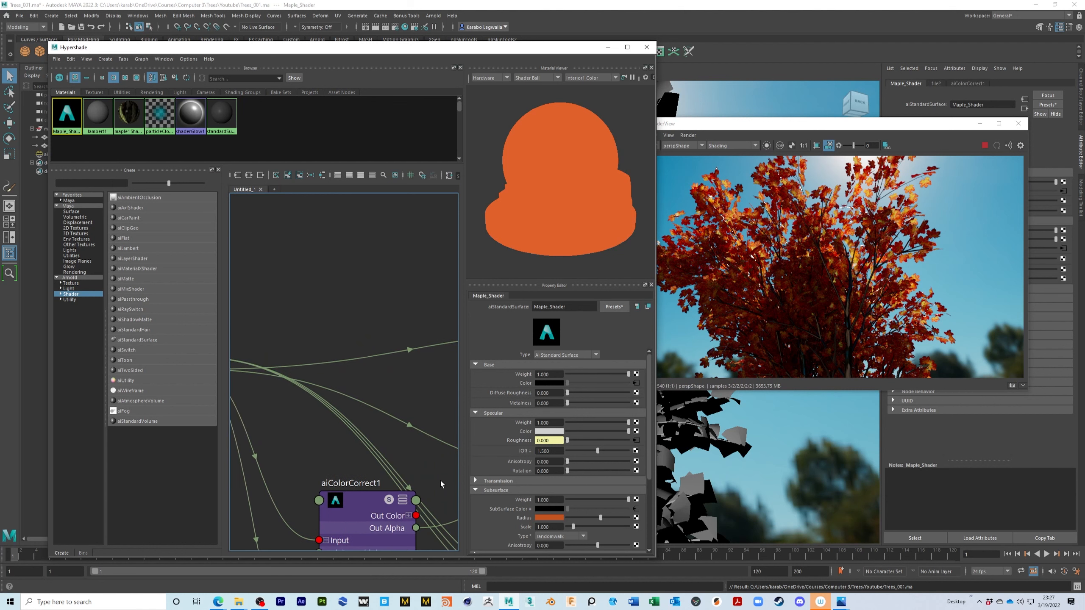
pyautogui.keyDown('alt'); pyautogui.moveTo(452, 455); pyautogui.dragTo(390, 419, button='middle'); pyautogui.keyUp('alt')
pyautogui.scroll(-5, 417, 438)
pyautogui.scroll(2, 422, 430)
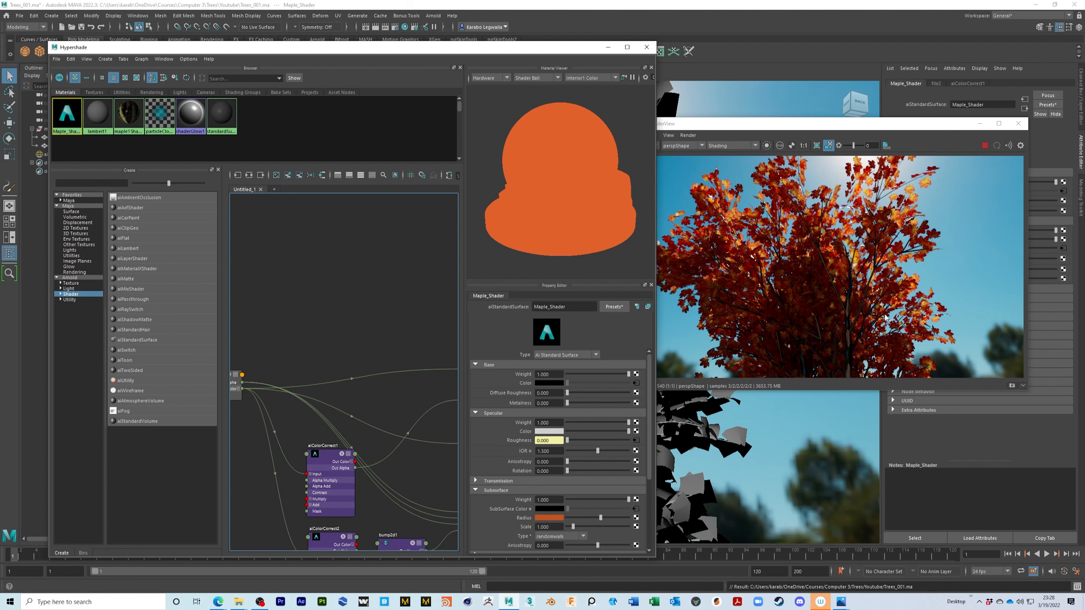
pyautogui.scroll(-1, 926, 196)
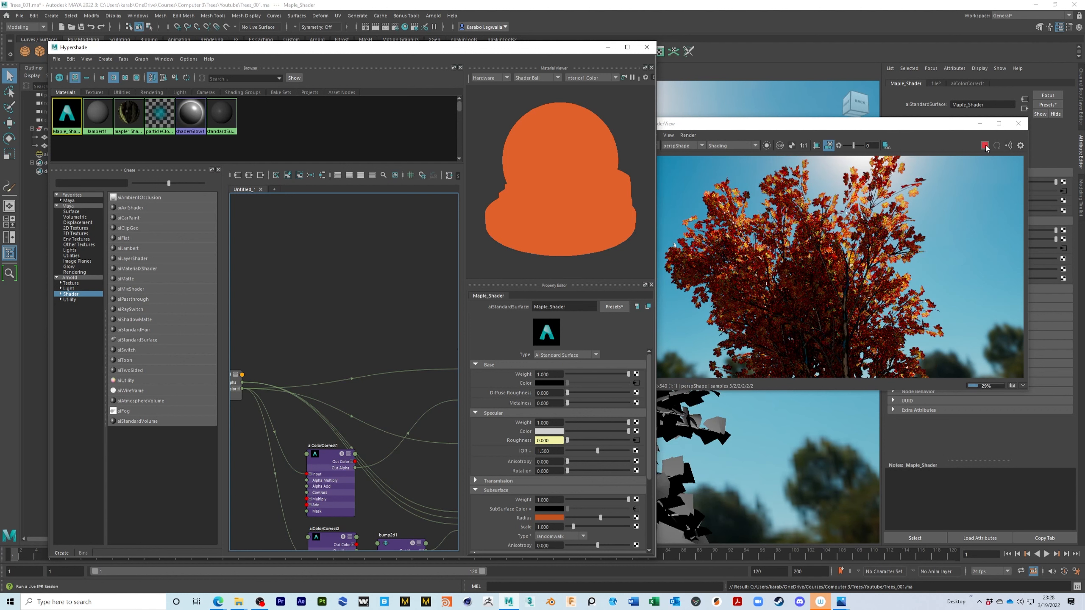
# Stop the Arnold render and close its view, and move the Hypershade aside to expose the tree in the viewport.
pyautogui.click(985, 146)
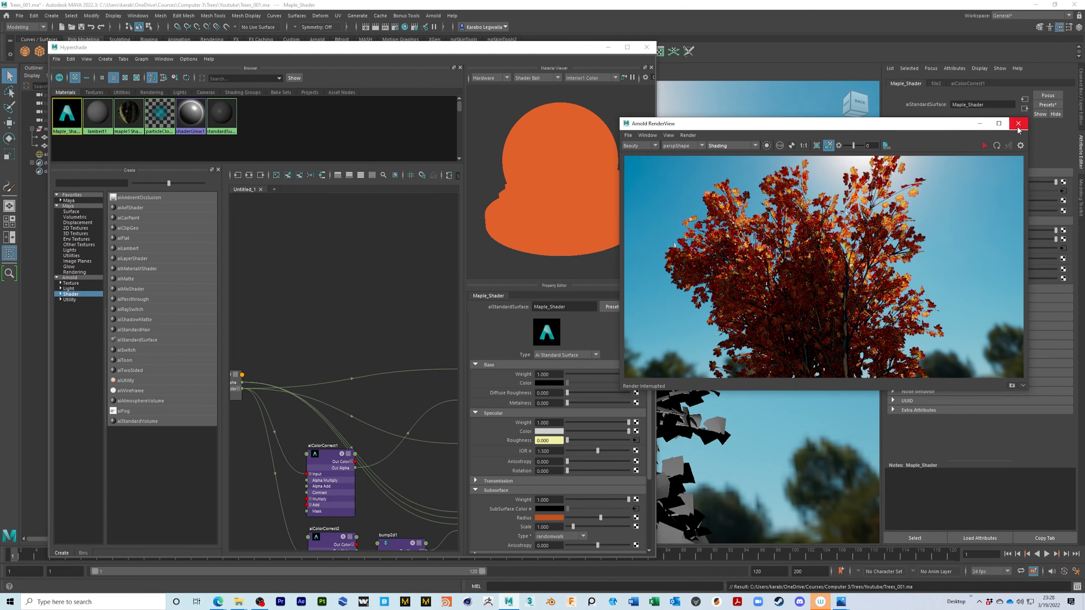
pyautogui.click(1019, 124)
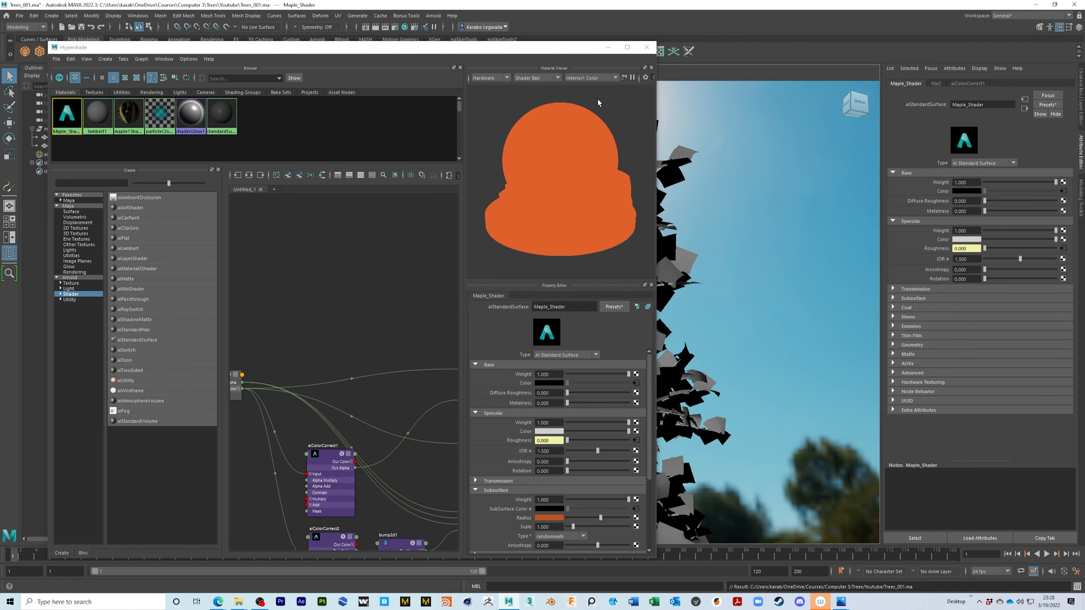
pyautogui.click(628, 46)
pyautogui.moveTo(386, 340); pyautogui.dragTo(561, 276, button='middle')
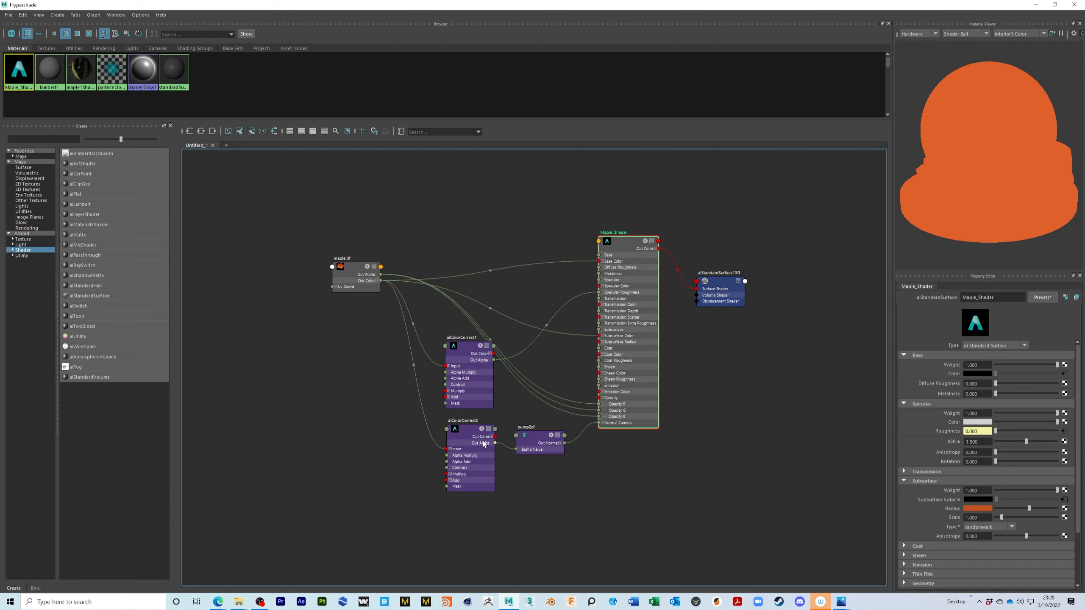
pyautogui.moveTo(875, 8); pyautogui.dragTo(300, 192)
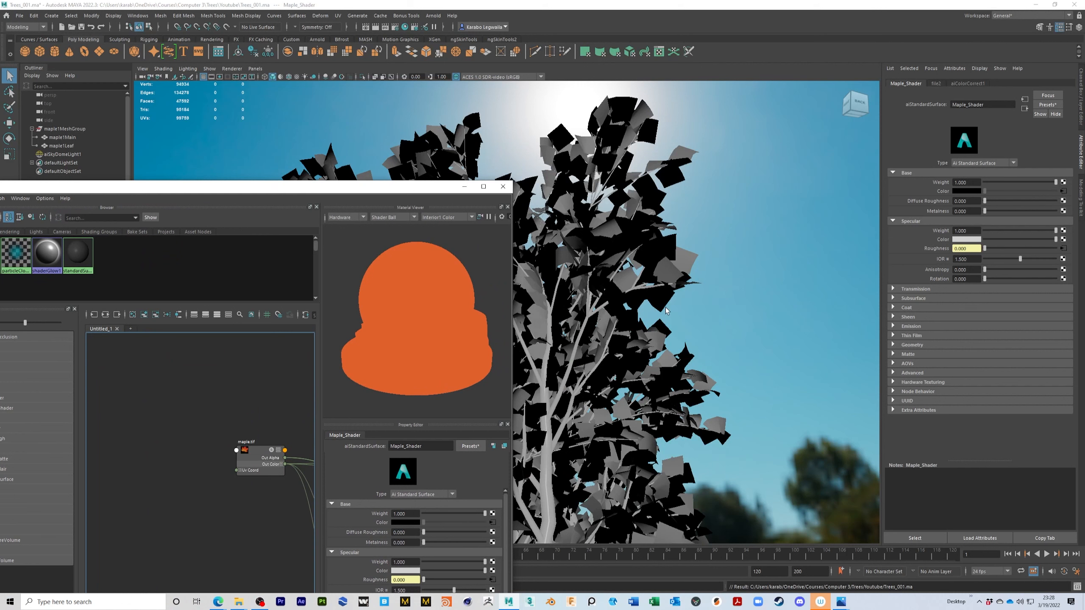
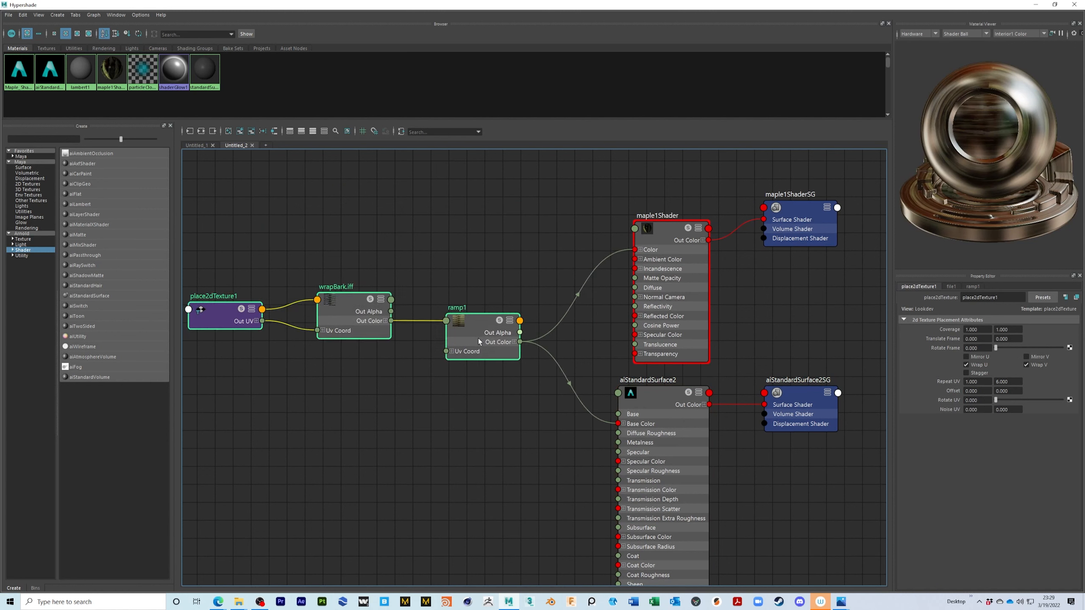
# Connect ramp1's Out Color to the Subsurface Color of aiStandardSurface2.
pyautogui.keyDown('alt'); pyautogui.moveTo(555, 404); pyautogui.dragTo(563, 294, button='middle'); pyautogui.keyUp('alt')
pyautogui.moveTo(508, 236); pyautogui.dragTo(623, 415)
pyautogui.moveTo(331, 214); pyautogui.dragTo(346, 290)
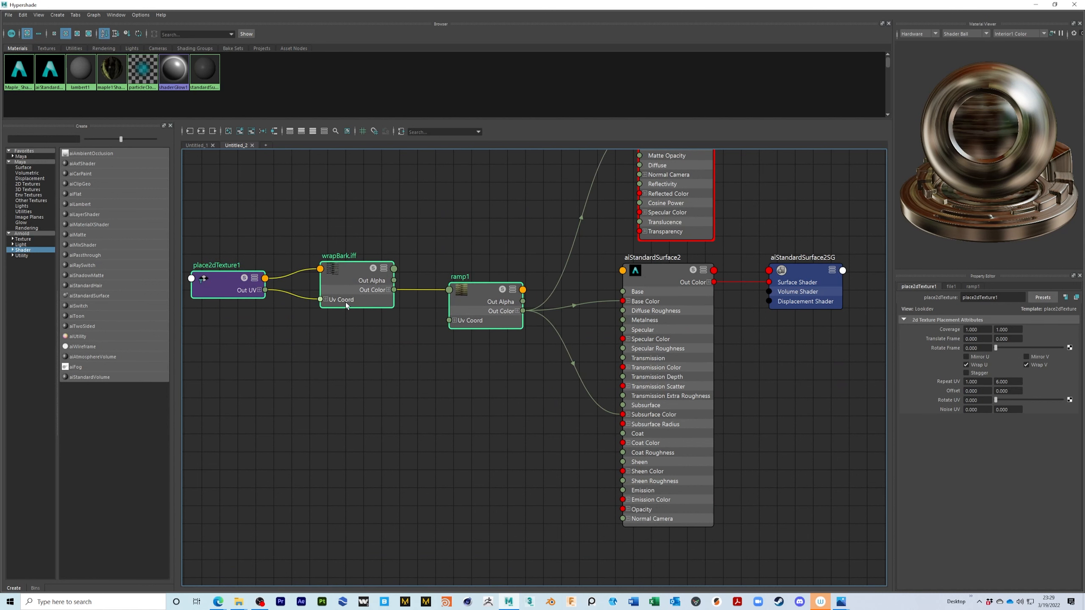
# Select the original maple1Shader together with its shading group maple1ShaderSG.
pyautogui.keyDown('alt'); pyautogui.moveTo(735, 245); pyautogui.dragTo(680, 448, button='middle'); pyautogui.keyUp('alt')
pyautogui.moveTo(517, 216); pyautogui.dragTo(797, 346)
pyautogui.keyDown('alt'); pyautogui.moveTo(533, 431); pyautogui.dragTo(539, 171, button='middle'); pyautogui.keyUp('alt')
pyautogui.keyDown('alt'); pyautogui.moveTo(505, 328); pyautogui.dragTo(507, 328, button='middle'); pyautogui.keyUp('alt')
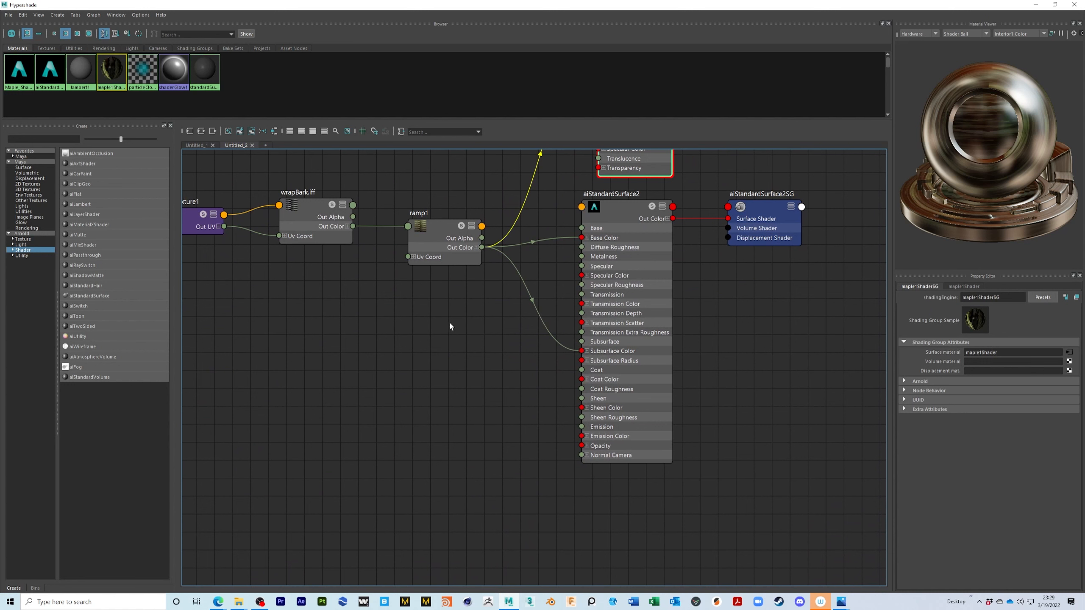
# Rename the aiStandardSurface2 node to Maple_Bark_Shader.
pyautogui.click(637, 208)
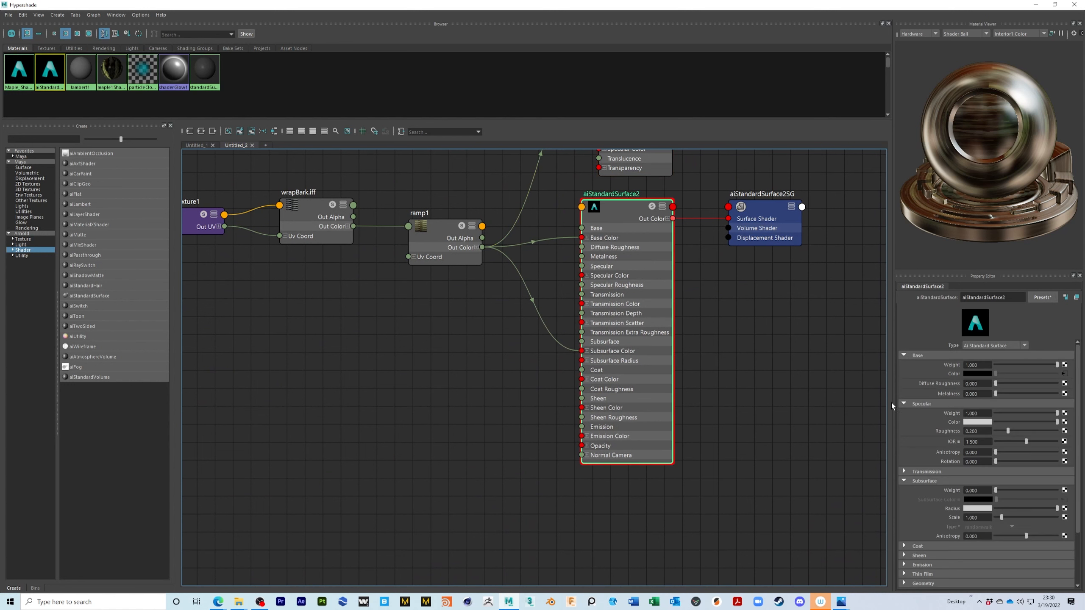
pyautogui.doubleClick(639, 197)
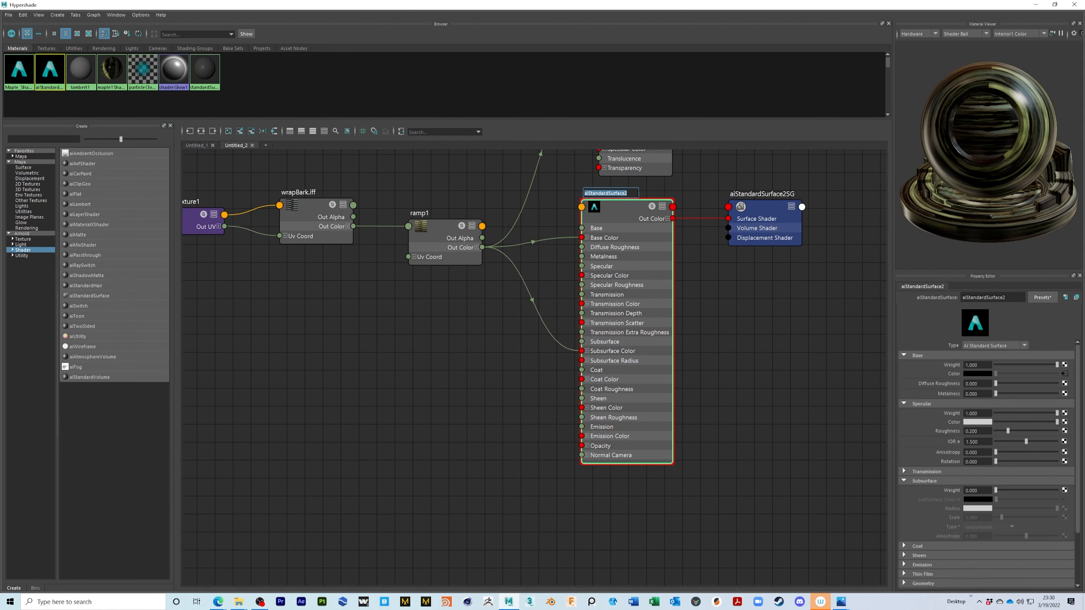
pyautogui.write('Maple_Bark_Shader')
pyautogui.press('Return')
# Set the bark shader's Subsurface Weight to 0.357 and its Radius colour to a dark reddish brown with saturation about 0.63.
pyautogui.moveTo(1011, 491); pyautogui.dragTo(1022, 494)
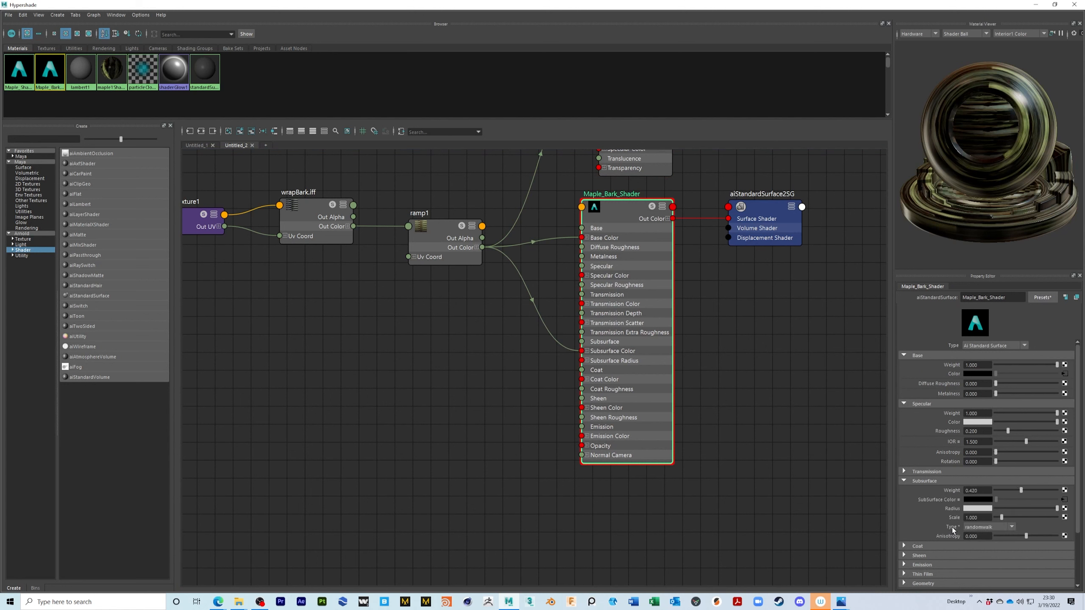
pyautogui.scroll(-1, 930, 510)
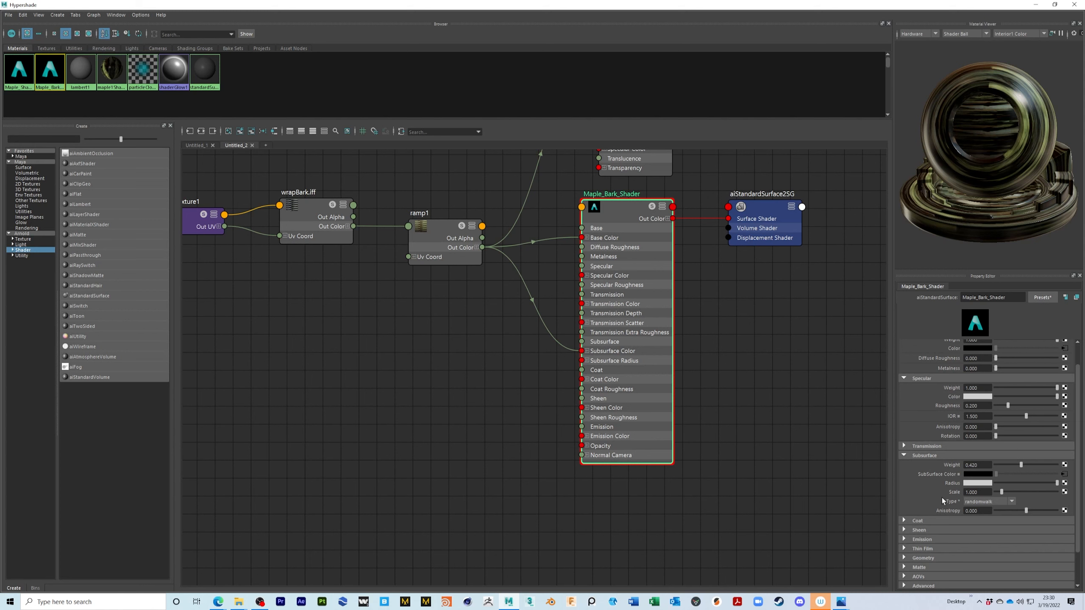
pyautogui.moveTo(1023, 469); pyautogui.dragTo(1018, 467)
pyautogui.click(977, 484)
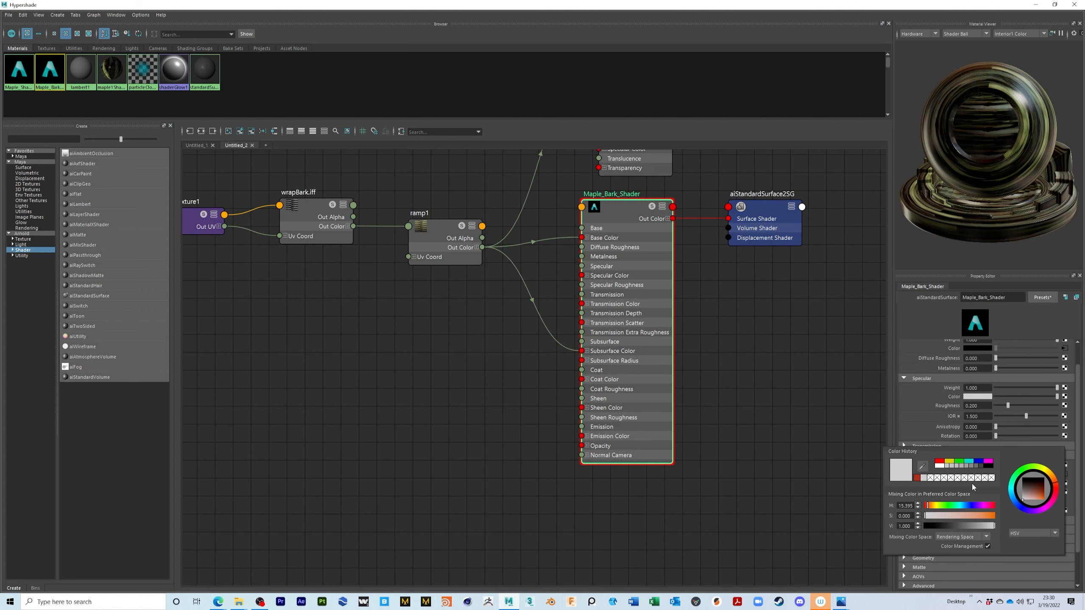
pyautogui.press('Escape')
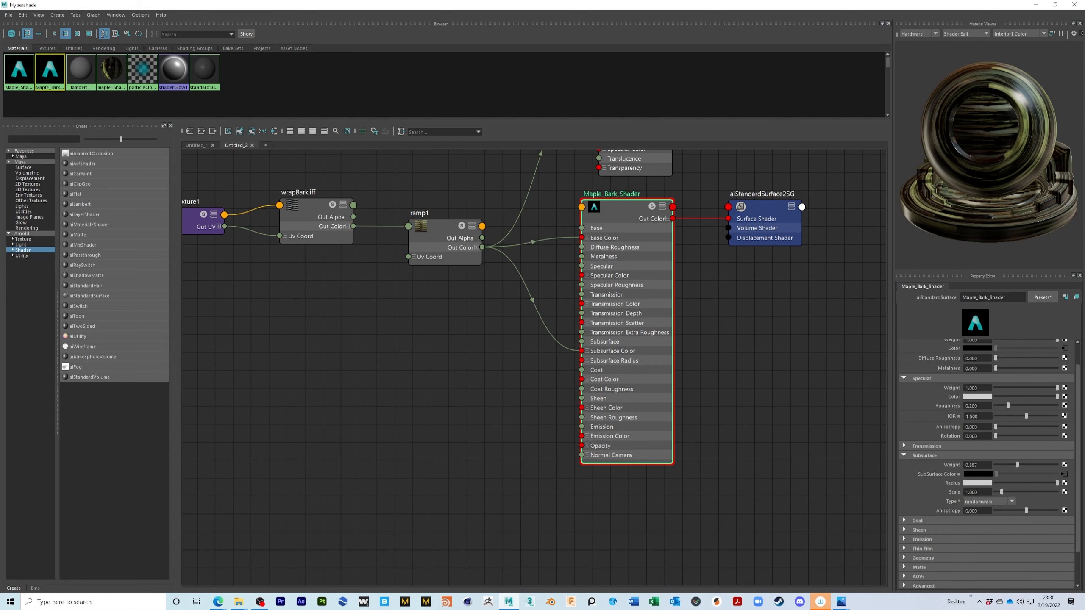
pyautogui.click(977, 485)
pyautogui.click(972, 516)
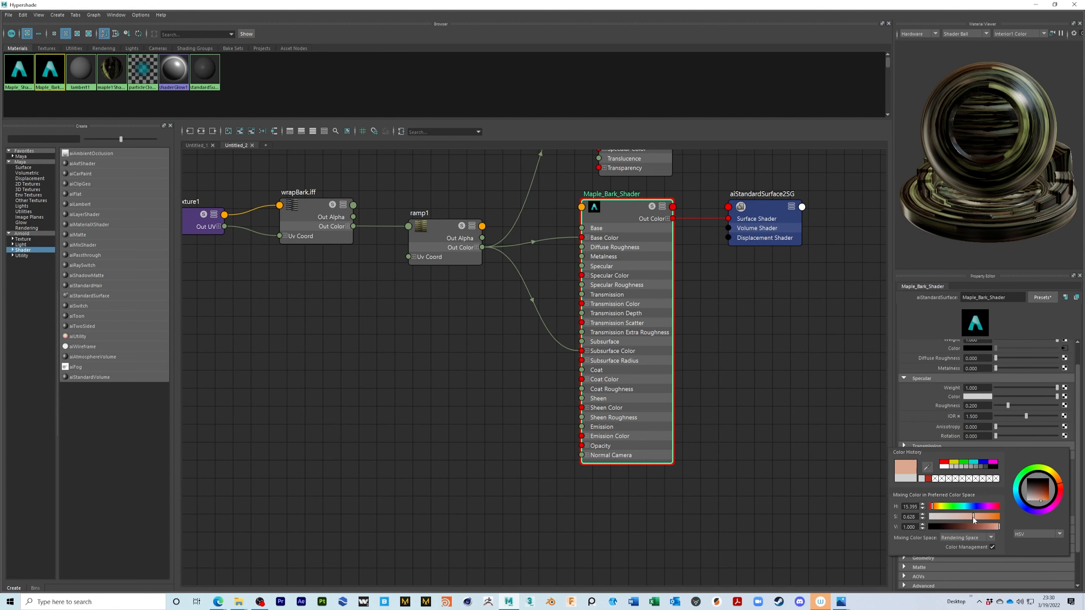
pyautogui.moveTo(993, 527); pyautogui.dragTo(974, 528)
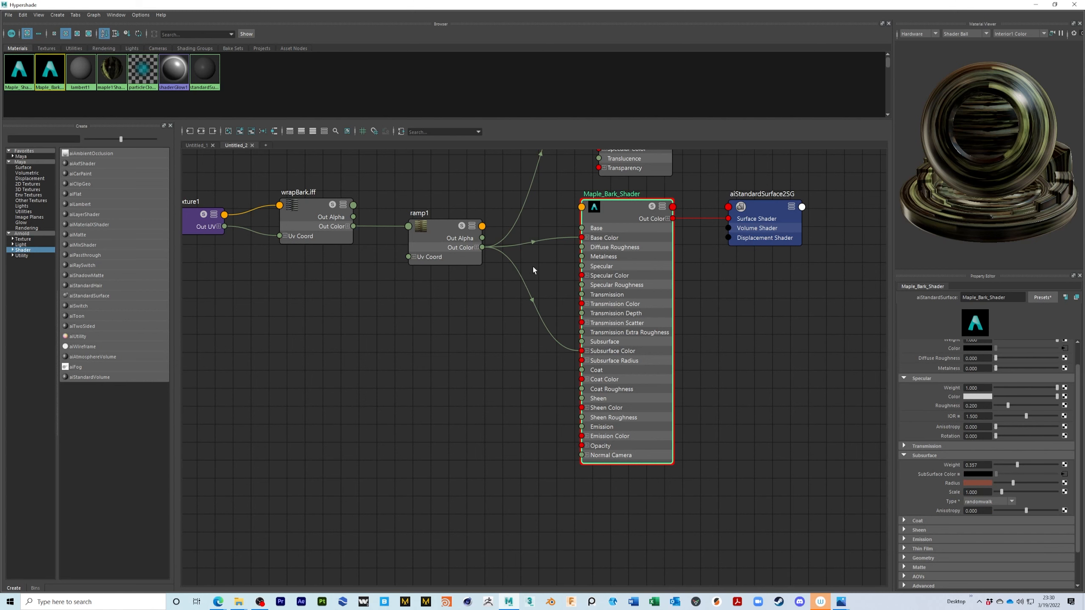
# Add an aiColorCorrect node to the bark graph and place it just below ramp1.
pyautogui.keyDown('alt'); pyautogui.moveTo(438, 349); pyautogui.dragTo(513, 357, button='middle'); pyautogui.keyUp('alt')
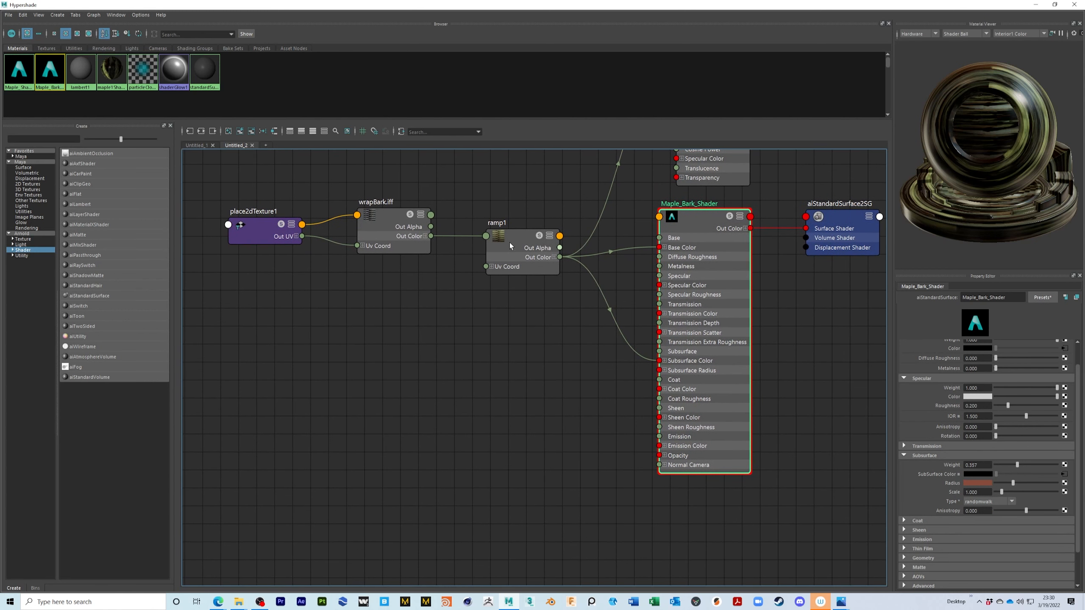
pyautogui.moveTo(509, 243); pyautogui.dragTo(477, 249)
pyautogui.click(417, 352)
pyautogui.press('Tab')
pyautogui.write('aicol')
pyautogui.press('Down')
pyautogui.press('Down')
pyautogui.press('Return')
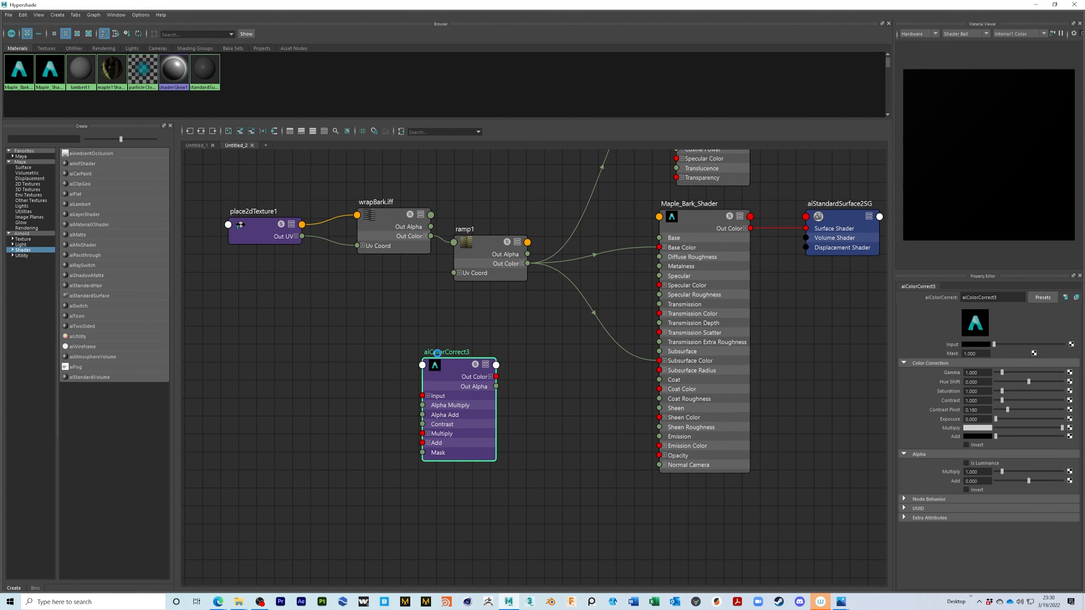
pyautogui.moveTo(456, 371); pyautogui.dragTo(483, 327)
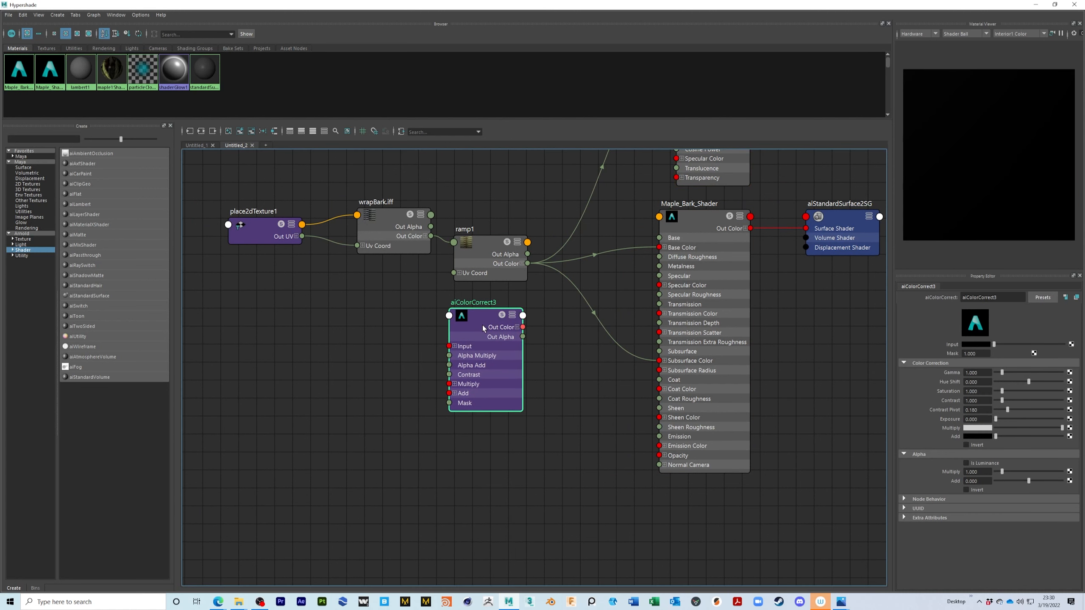
# Duplicate the new aiColorCorrect node and place the copy directly beneath it.
pyautogui.scroll(-5, 482, 325)
pyautogui.scroll(4, 567, 419)
pyautogui.hotkey('ctrl', 'd')
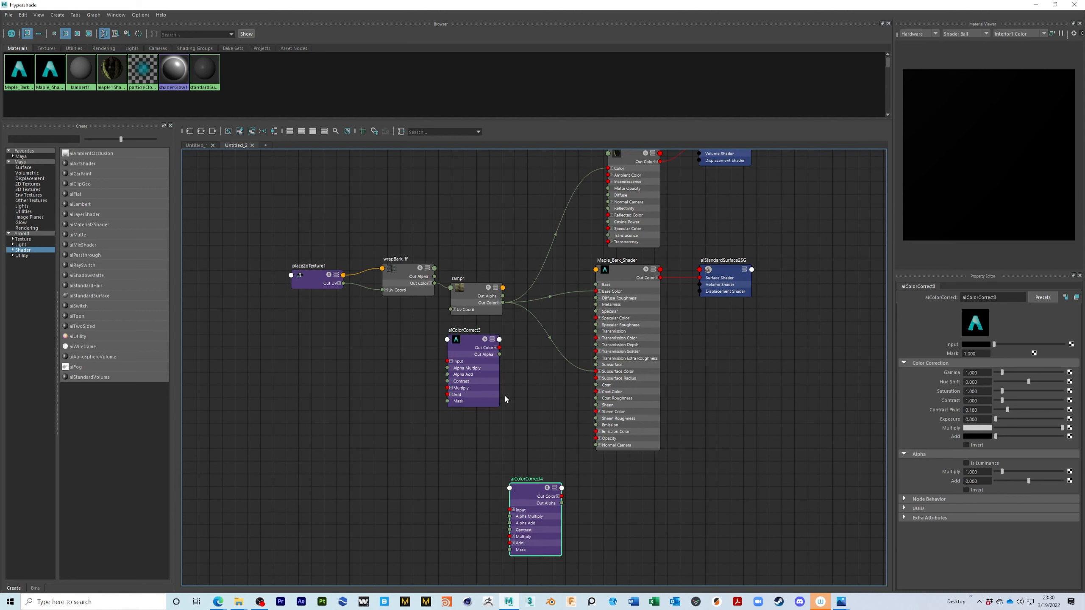
pyautogui.moveTo(519, 486); pyautogui.dragTo(465, 426)
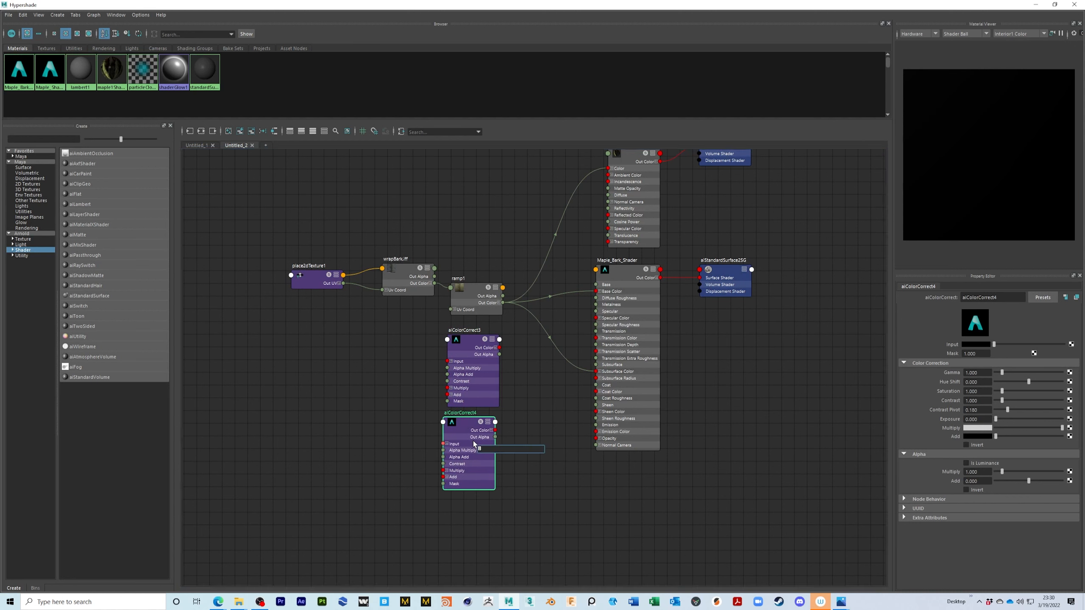
# Add a bump2d node, feeding its Bump Value from aiColorCorrect4's Out Alpha and linking its Out Normal to the bark shader's Normal Camera.
pyautogui.write('ai')
pyautogui.press('BackSpace')
pyautogui.press('BackSpace')
pyautogui.write('bum')
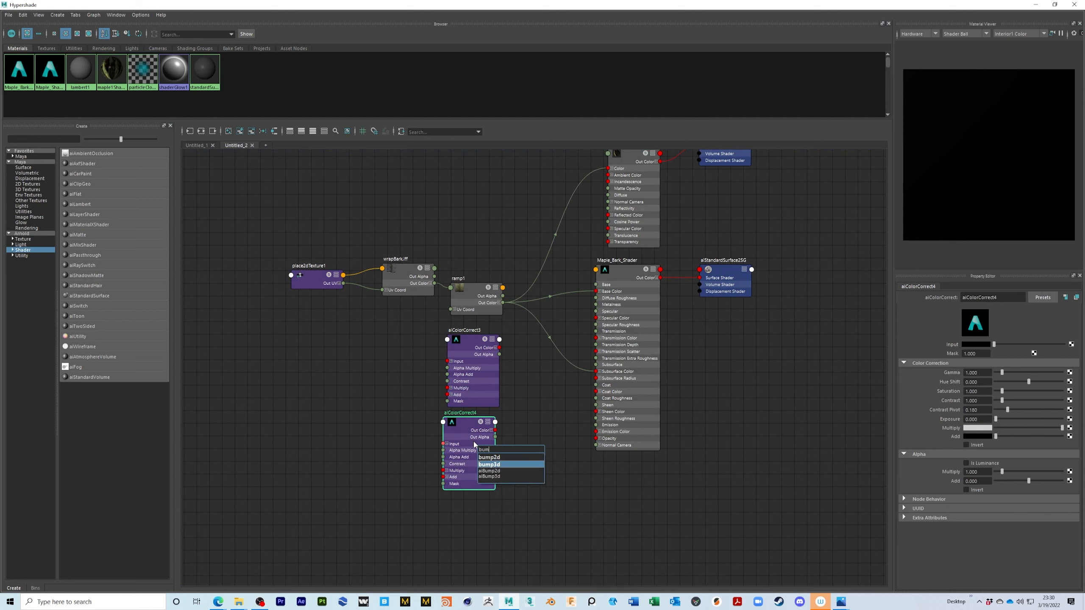
pyautogui.press('Return')
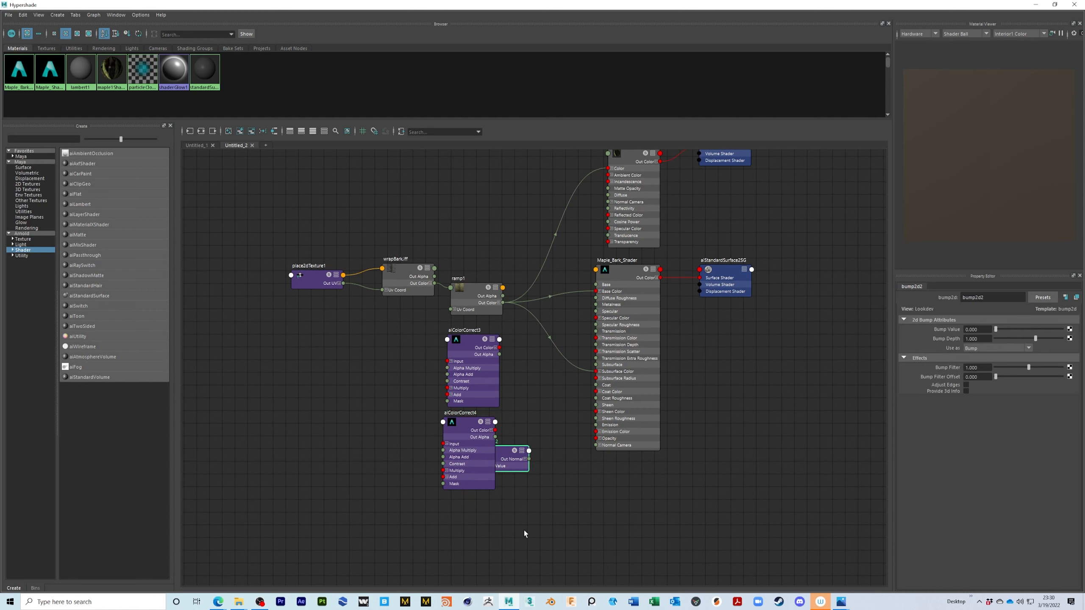
pyautogui.scroll(5, 564, 451)
pyautogui.moveTo(546, 428); pyautogui.dragTo(624, 431)
pyautogui.moveTo(423, 415); pyautogui.dragTo(442, 441)
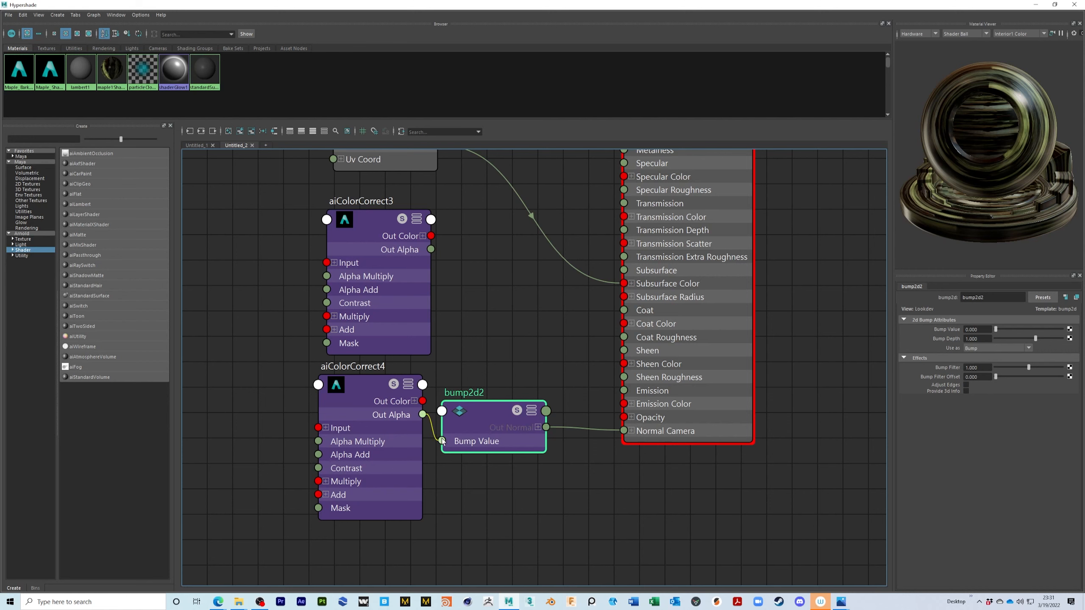
# Connect ramp1's Out Color to the Input of both aiColorCorrect3 and aiColorCorrect4.
pyautogui.scroll(-6, 595, 489)
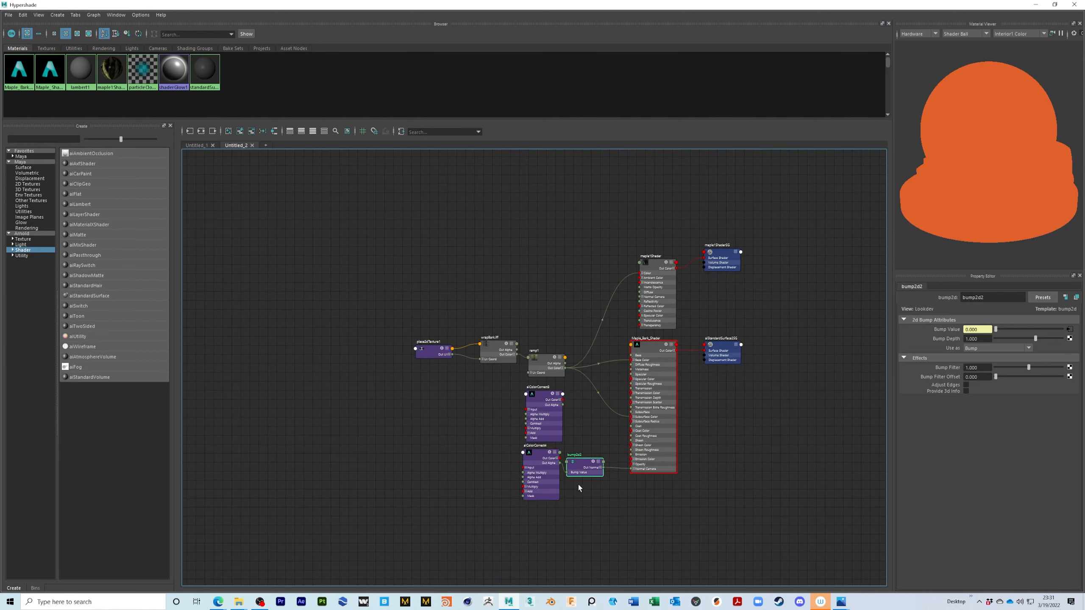
pyautogui.scroll(2, 578, 485)
pyautogui.moveTo(283, 244); pyautogui.dragTo(493, 377)
pyautogui.click(445, 326)
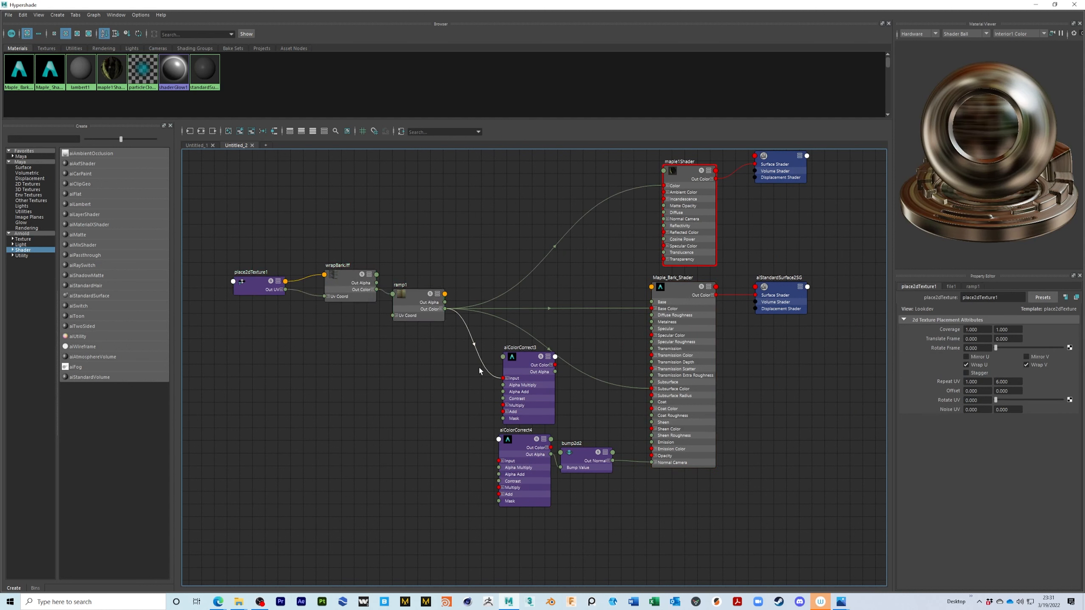
pyautogui.moveTo(444, 309); pyautogui.dragTo(498, 461)
# Connect aiColorCorrect3's Out Alpha to the bark shader's Specular Roughness and enable Is Luminance on both colour correct nodes.
pyautogui.keyDown('alt'); pyautogui.moveTo(579, 397); pyautogui.dragTo(524, 413, button='middle'); pyautogui.keyUp('alt')
pyautogui.moveTo(500, 387); pyautogui.dragTo(598, 357)
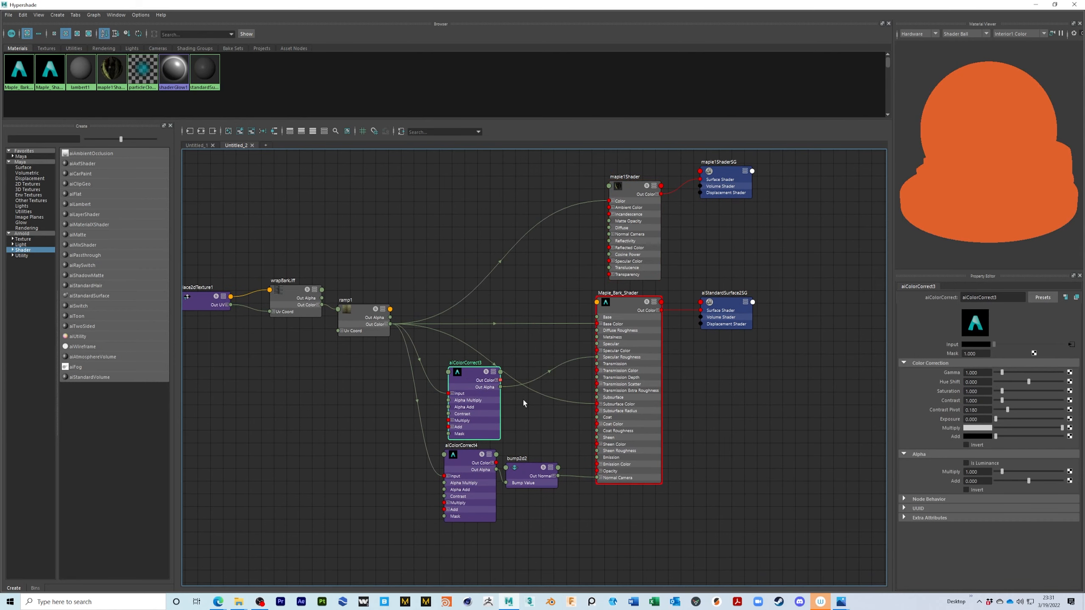
pyautogui.click(967, 463)
pyautogui.click(472, 461)
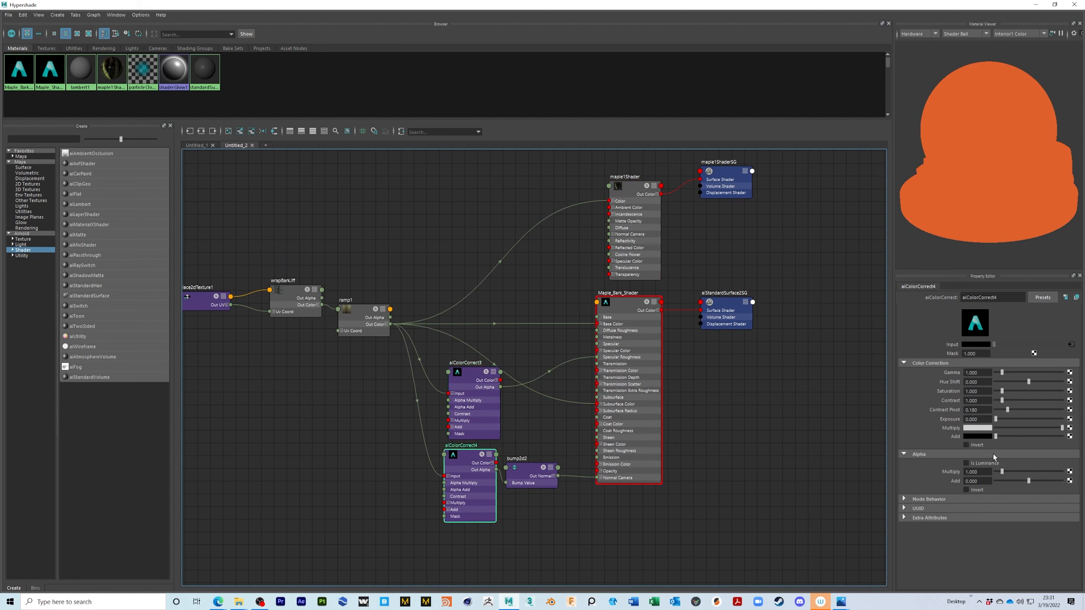
pyautogui.click(977, 465)
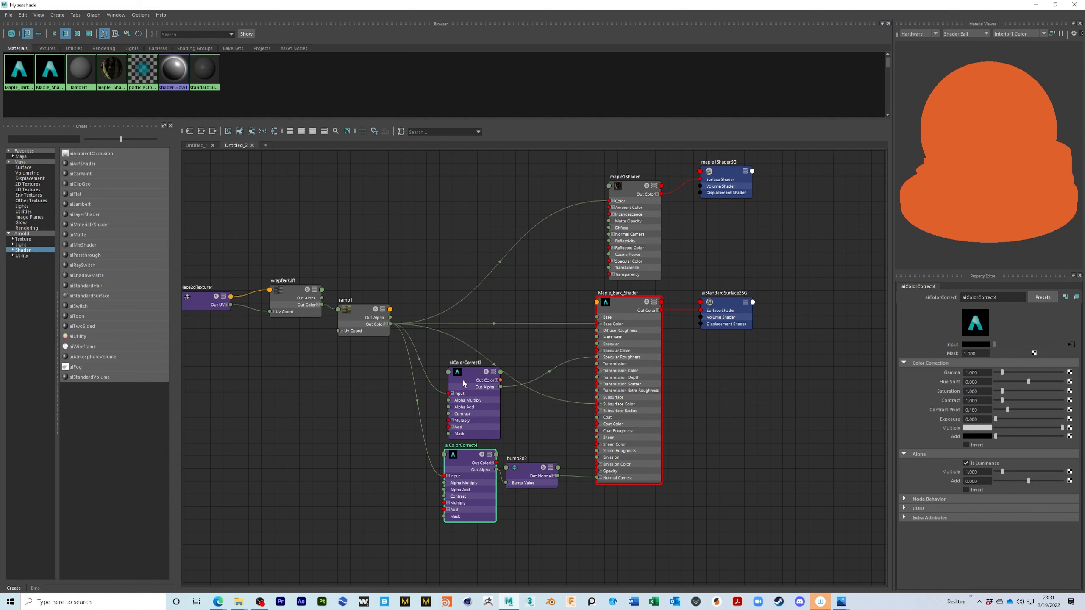
pyautogui.moveTo(464, 385); pyautogui.dragTo(464, 379)
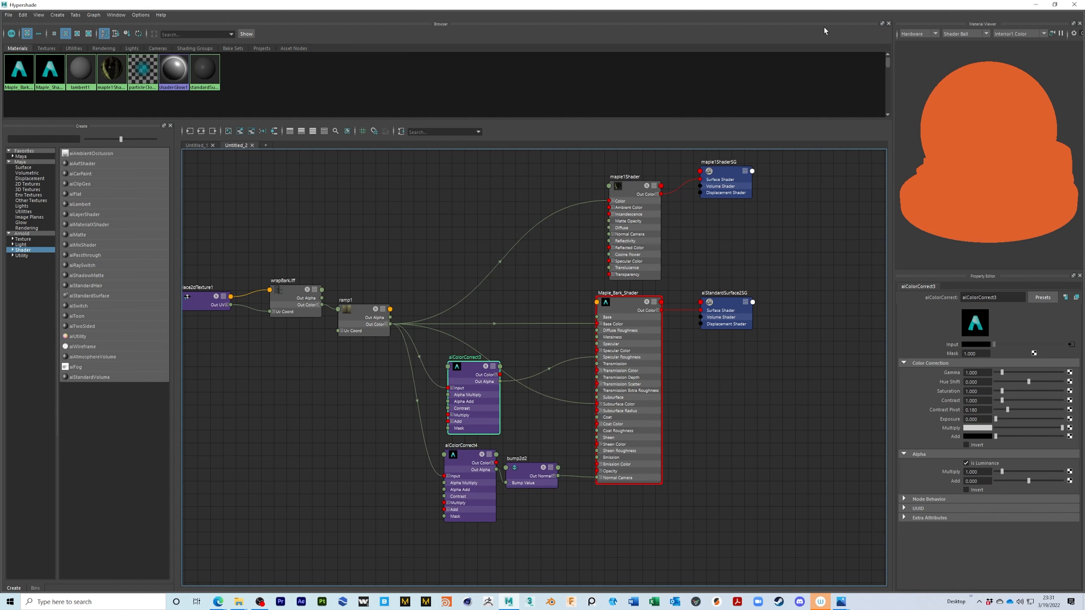
# Shrink the Hypershade to a floating window and open the Arnold RenderView beside it, clear of the tree trunks.
pyautogui.moveTo(853, 7); pyautogui.dragTo(438, 59)
pyautogui.click(434, 16)
pyautogui.click(453, 42)
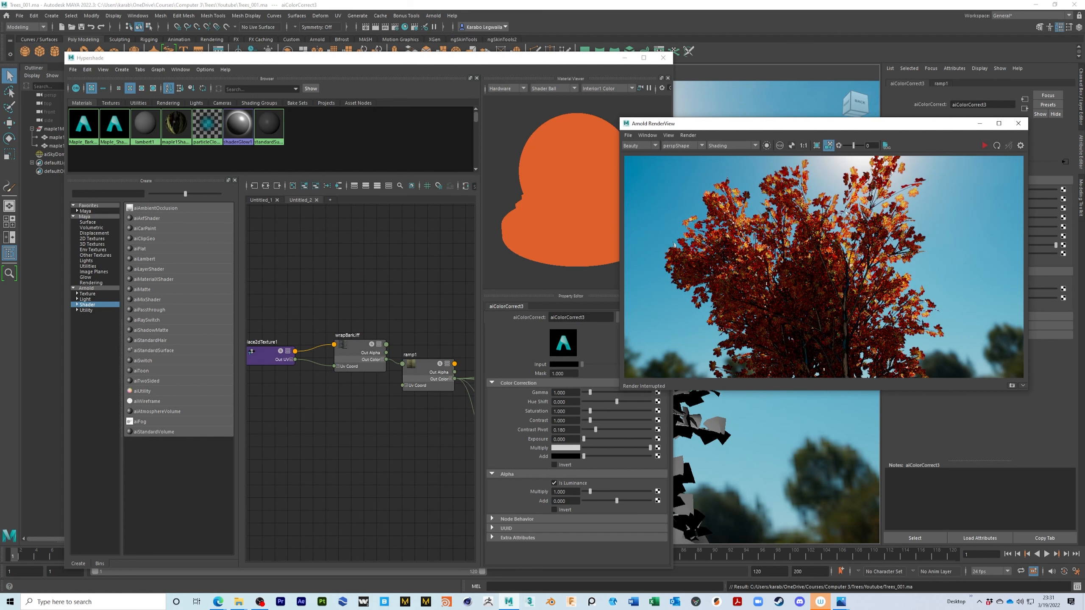
pyautogui.moveTo(691, 124); pyautogui.dragTo(703, 105)
# Assign Maple_Bark_Shader to the maple's trunk and branch mesh.
pyautogui.keyDown('alt'); pyautogui.moveTo(789, 413); pyautogui.dragTo(794, 442); pyautogui.keyUp('alt')
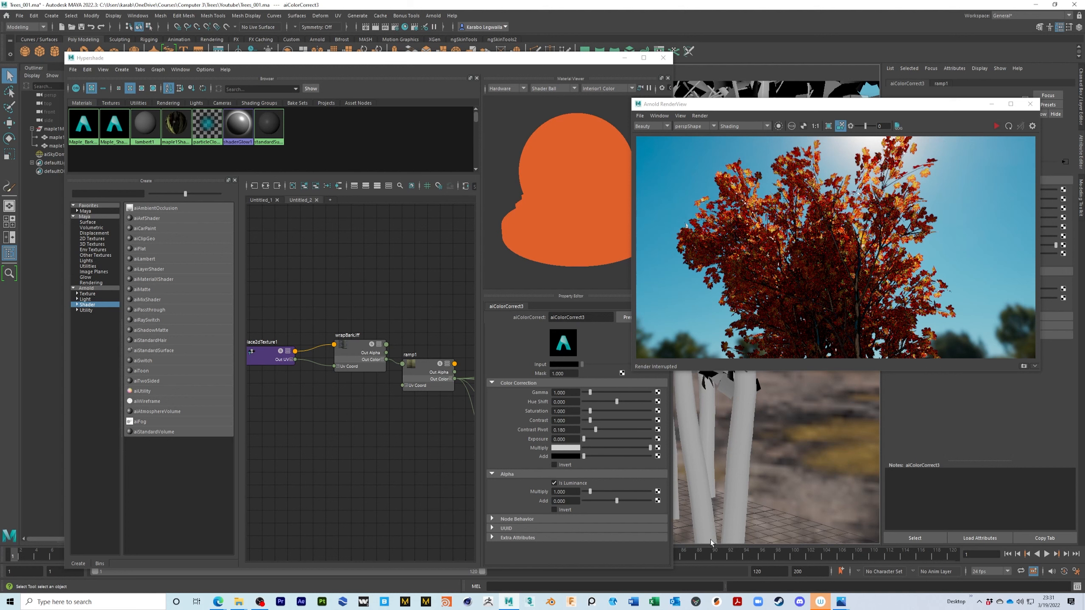
pyautogui.keyDown('alt'); pyautogui.moveTo(466, 431); pyautogui.dragTo(386, 452, button='middle'); pyautogui.keyUp('alt')
pyautogui.keyDown('alt'); pyautogui.moveTo(433, 421); pyautogui.dragTo(270, 368, button='middle'); pyautogui.keyUp('alt')
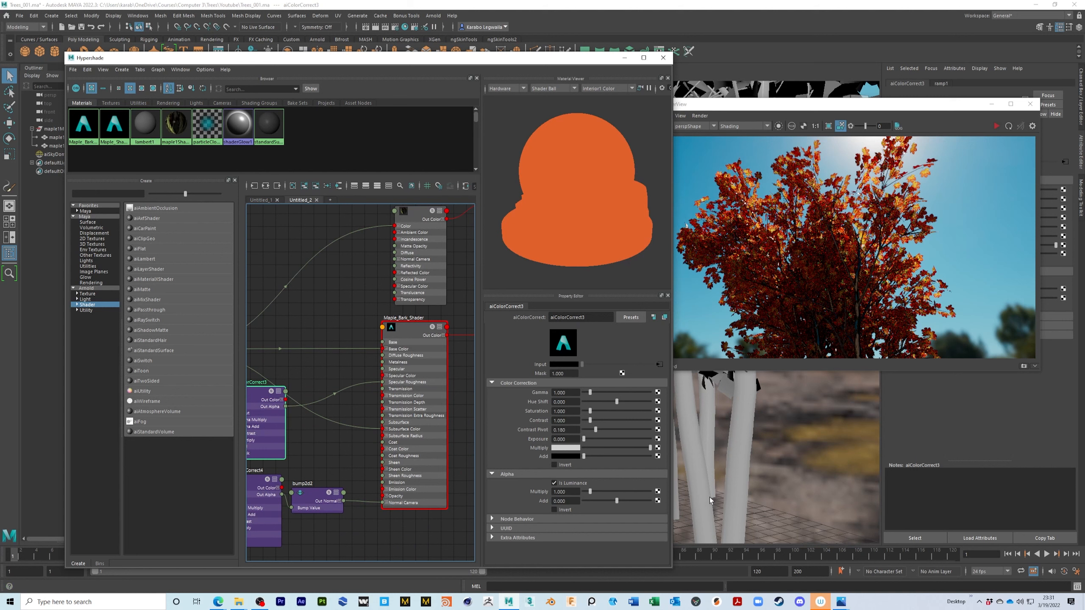
pyautogui.click(701, 488)
pyautogui.moveTo(413, 329); pyautogui.dragTo(415, 308, button='right')
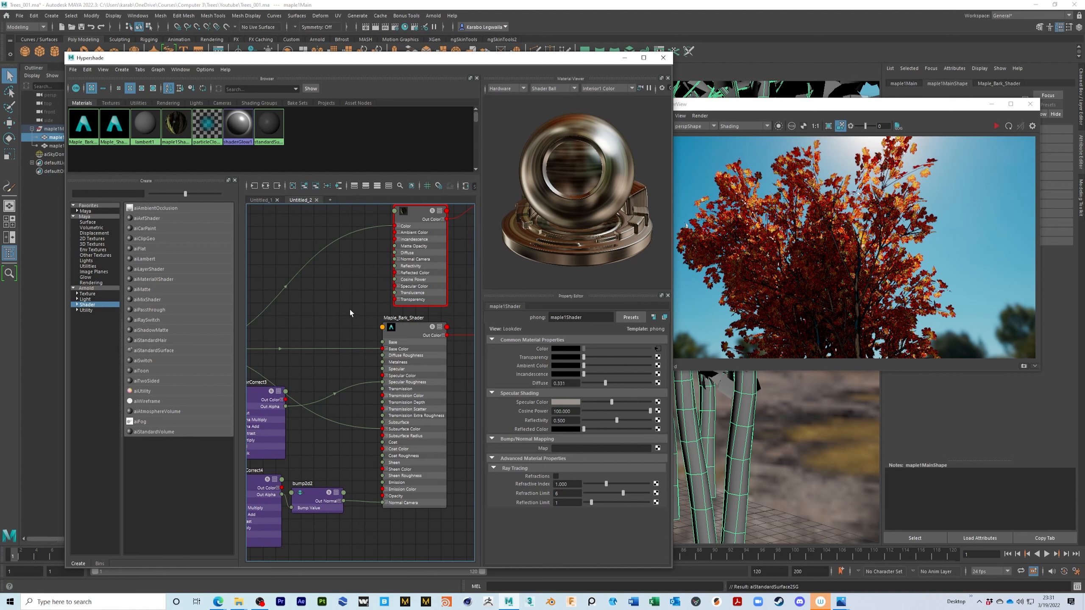
# Delete the original maple1Shader and its shading group maple1ShaderSG from the graph.
pyautogui.keyDown('alt'); pyautogui.moveTo(342, 298); pyautogui.dragTo(276, 377, button='middle'); pyautogui.keyUp('alt')
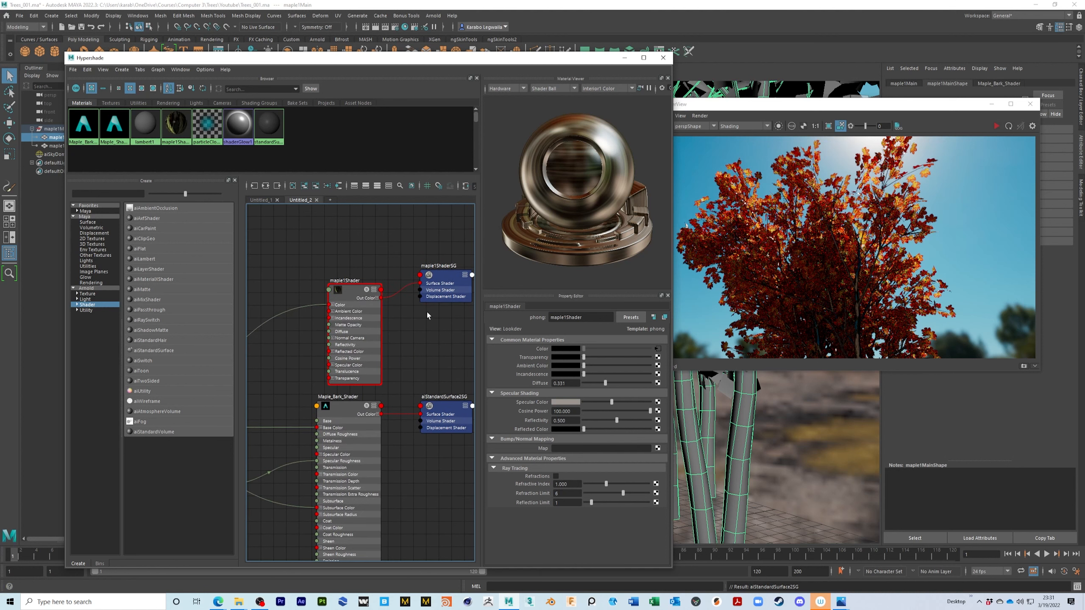
pyautogui.keyDown('alt'); pyautogui.moveTo(459, 342); pyautogui.dragTo(434, 355, button='middle'); pyautogui.keyUp('alt')
pyautogui.moveTo(286, 245); pyautogui.dragTo(473, 350)
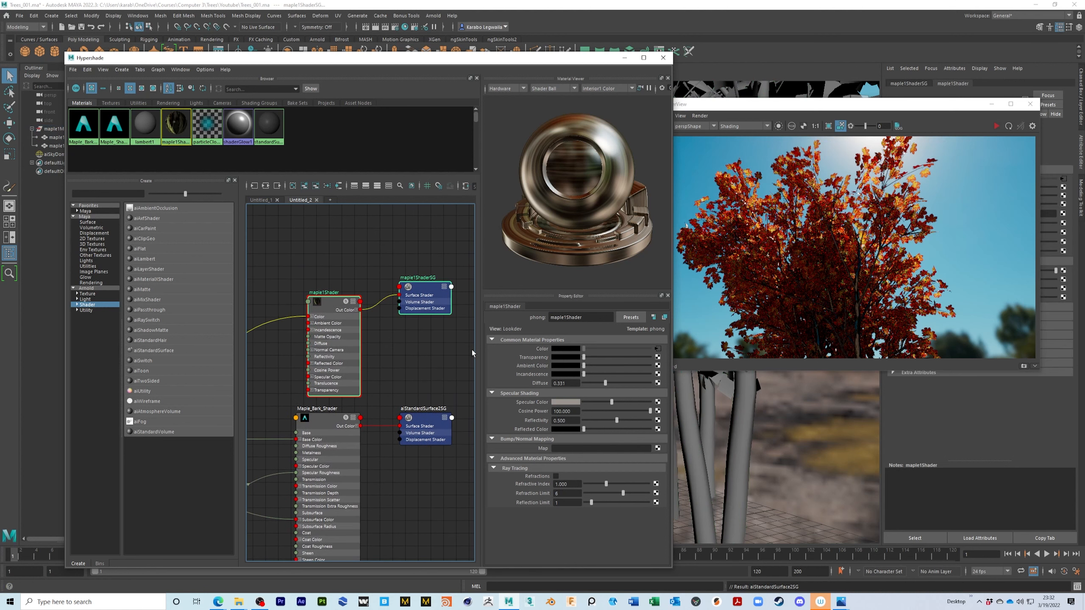
pyautogui.press('Delete')
# Bring the bark shader's colour correct and bump nodes into view and save the scene.
pyautogui.keyDown('alt'); pyautogui.moveTo(305, 376); pyautogui.dragTo(435, 249, button='middle'); pyautogui.keyUp('alt')
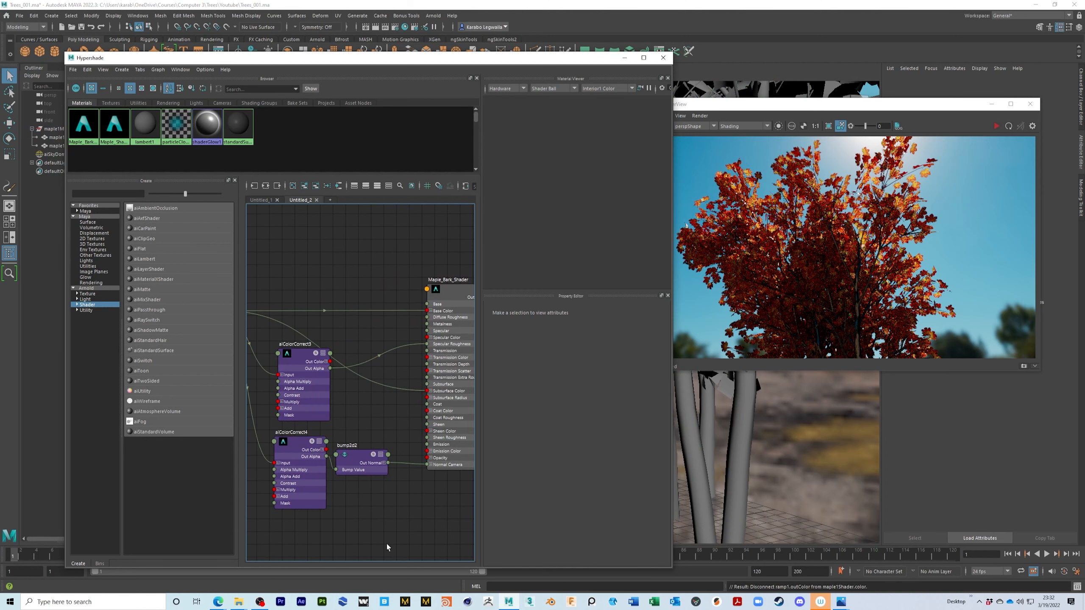
pyautogui.keyDown('alt'); pyautogui.moveTo(408, 510); pyautogui.dragTo(405, 497, button='middle'); pyautogui.keyUp('alt')
pyautogui.hotkey('ctrl', 's')
pyautogui.click(971, 475)
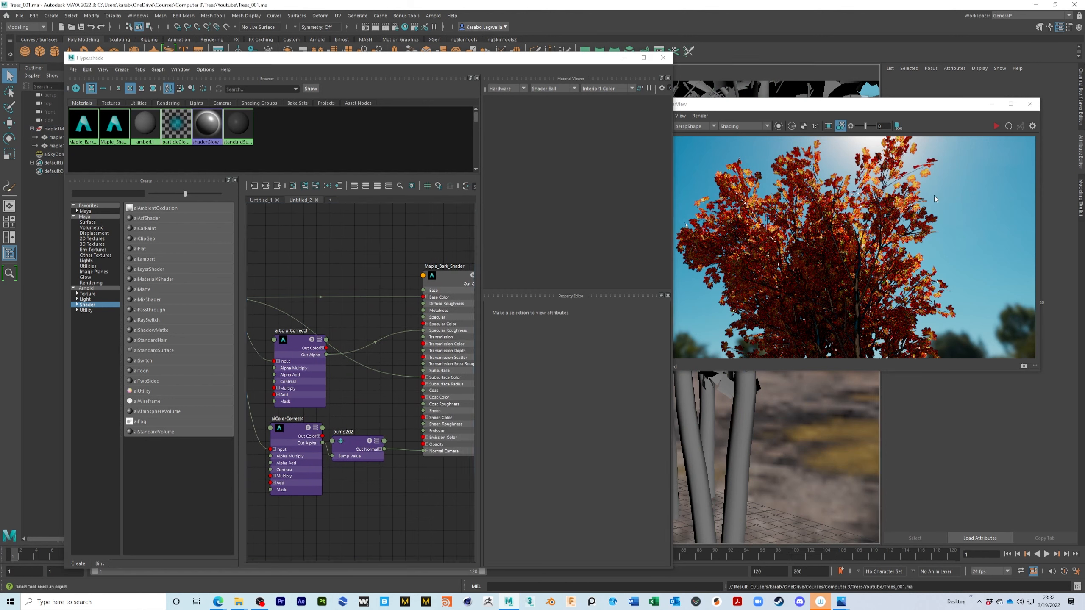
# Start the Arnold render and frame the tree trunks up close to inspect the new bark shading.
pyautogui.click(996, 125)
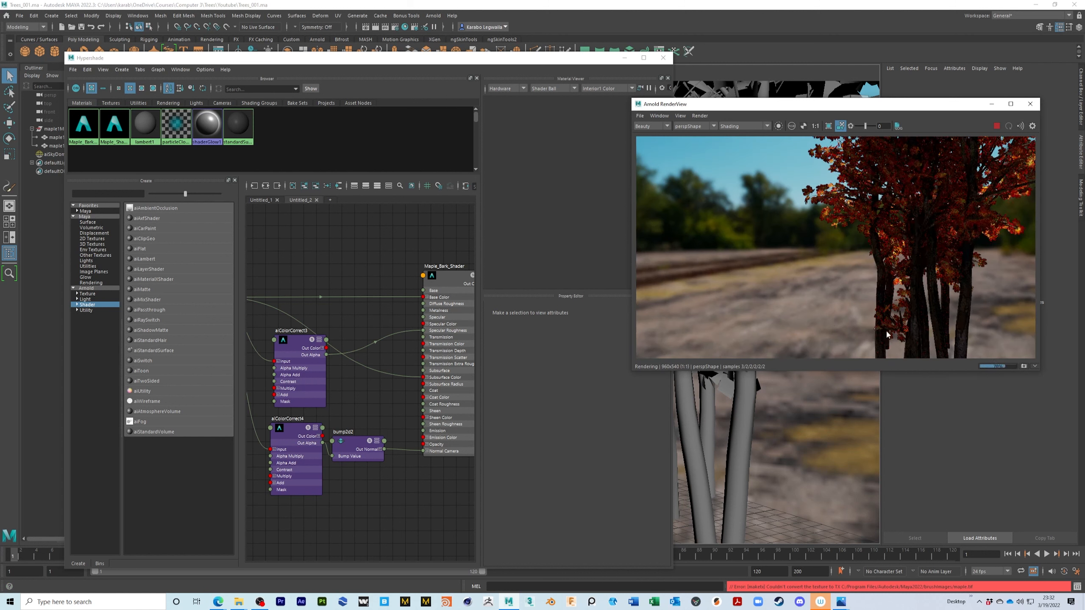
pyautogui.keyDown('alt'); pyautogui.moveTo(846, 321); pyautogui.dragTo(713, 276, button='middle'); pyautogui.keyUp('alt')
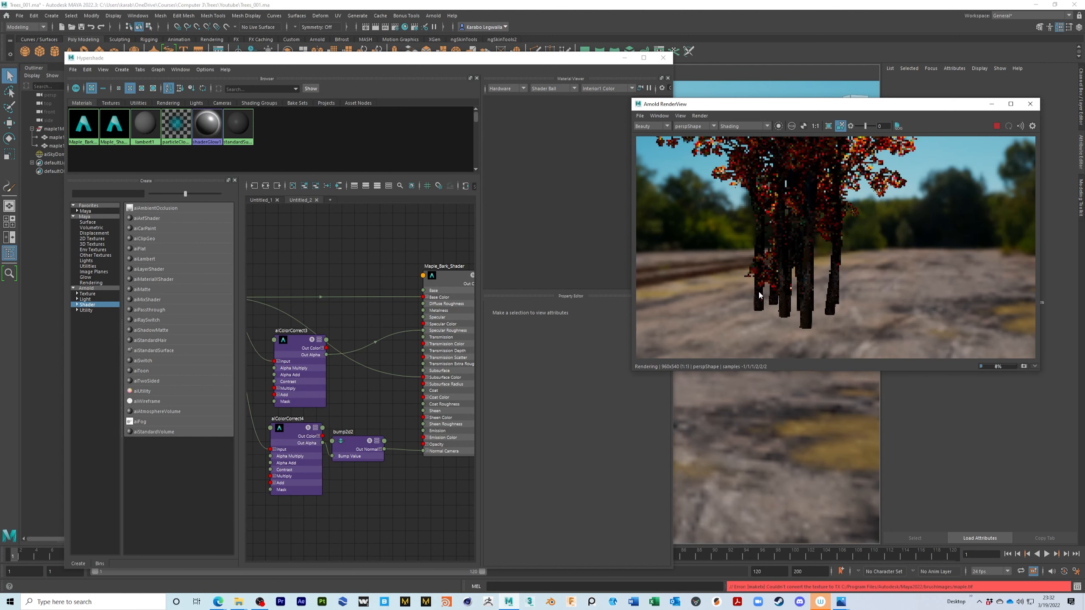
pyautogui.moveTo(852, 311)
pyautogui.keyDown('alt'); pyautogui.mouseDown()
pyautogui.moveTo(801, 318)
pyautogui.moveTo(835, 305)
pyautogui.mouseUp(); pyautogui.keyUp('alt')
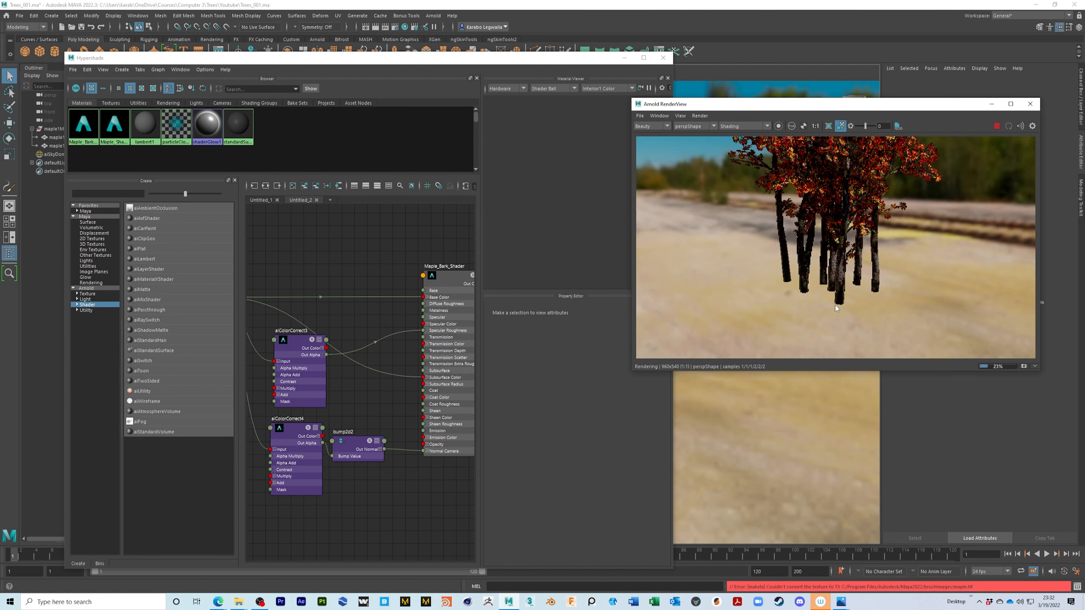
pyautogui.keyDown('alt'); pyautogui.moveTo(897, 292); pyautogui.dragTo(907, 308, button='right'); pyautogui.keyUp('alt')
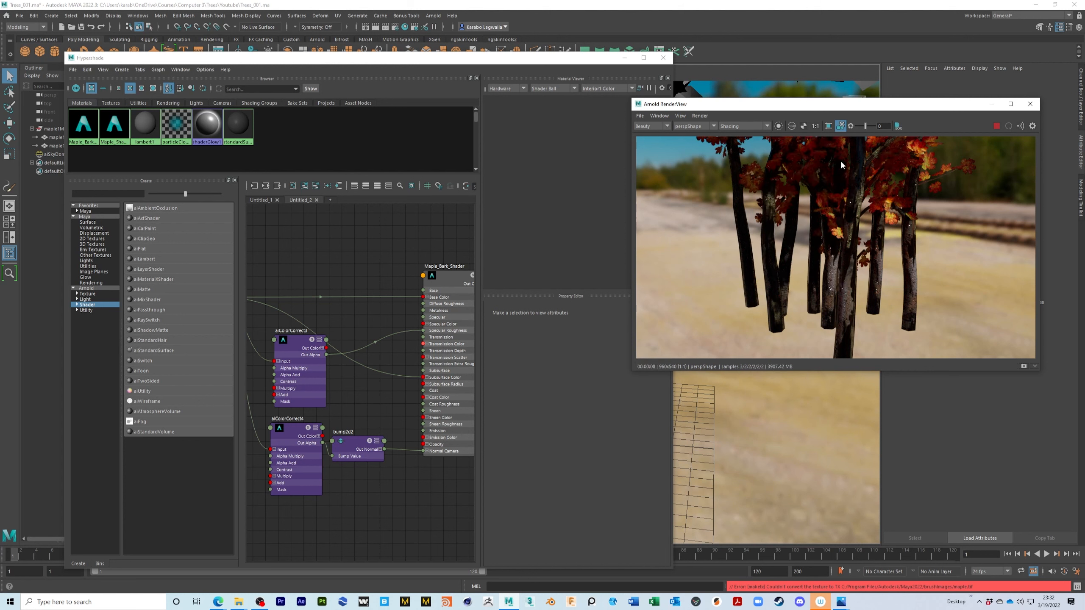
# Preview ramp1 and the wrapBark.iff texture in isolation in the Arnold render, and return to full shading.
pyautogui.click(779, 127)
pyautogui.click(397, 446)
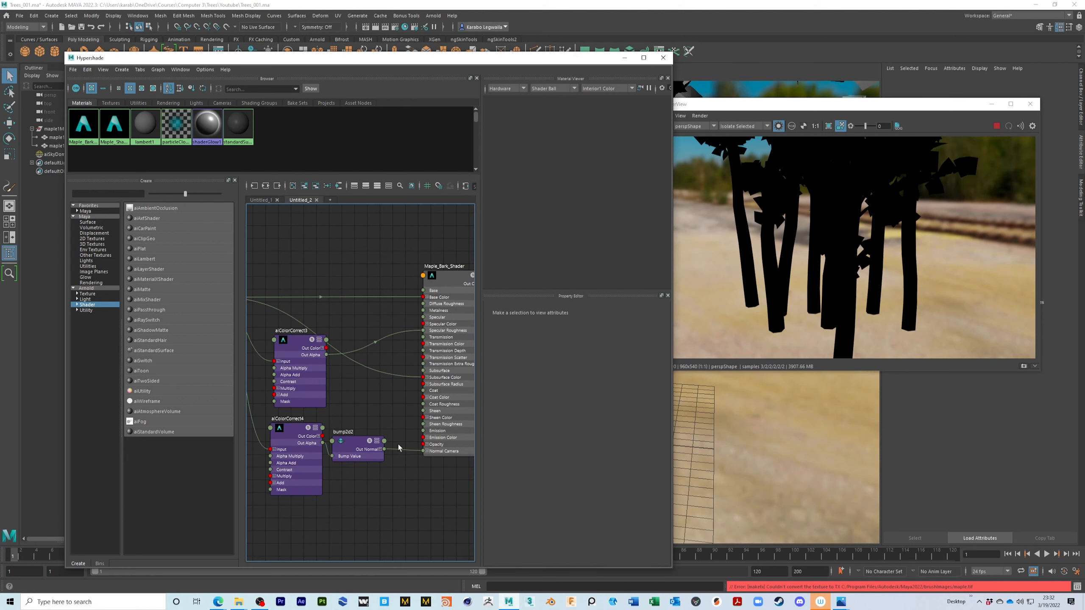
pyautogui.keyDown('alt'); pyautogui.moveTo(377, 393); pyautogui.dragTo(460, 409, button='middle'); pyautogui.keyUp('alt')
pyautogui.click(296, 321)
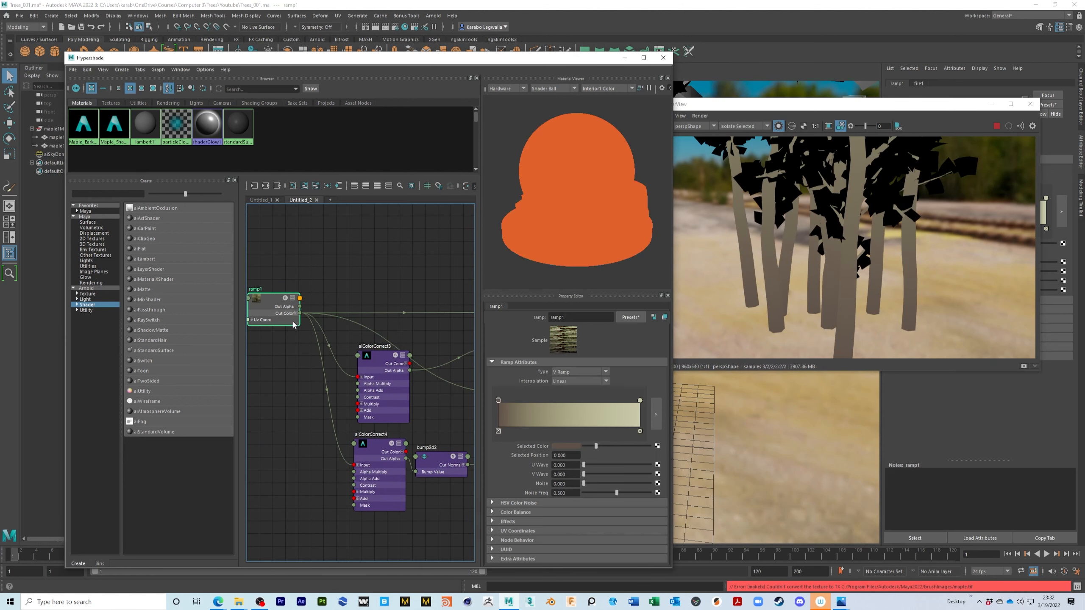
pyautogui.keyDown('alt'); pyautogui.moveTo(334, 284); pyautogui.dragTo(421, 305, button='middle'); pyautogui.keyUp('alt')
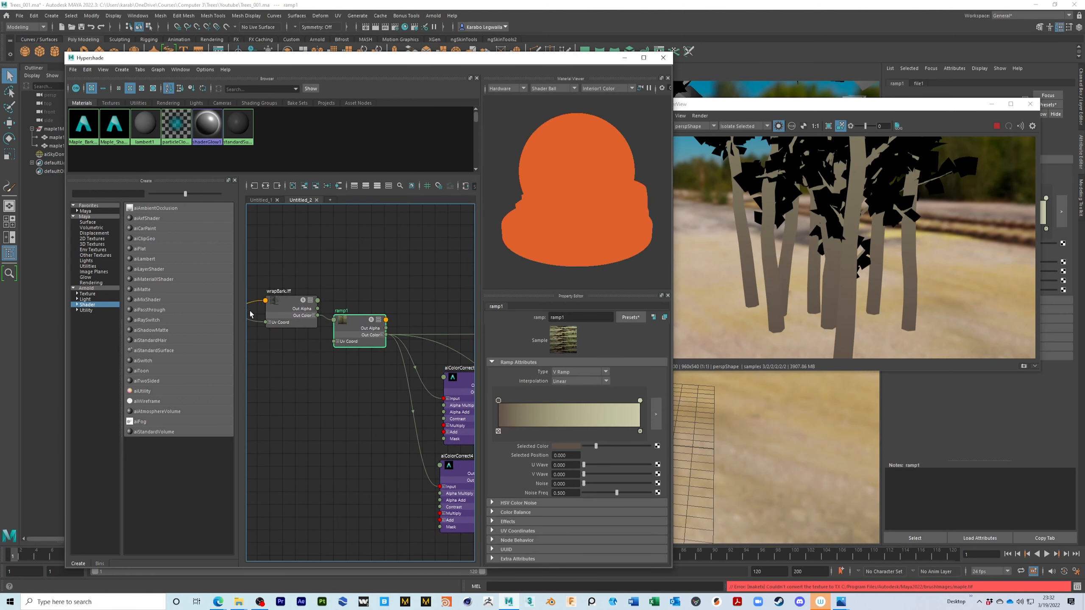
pyautogui.click(289, 315)
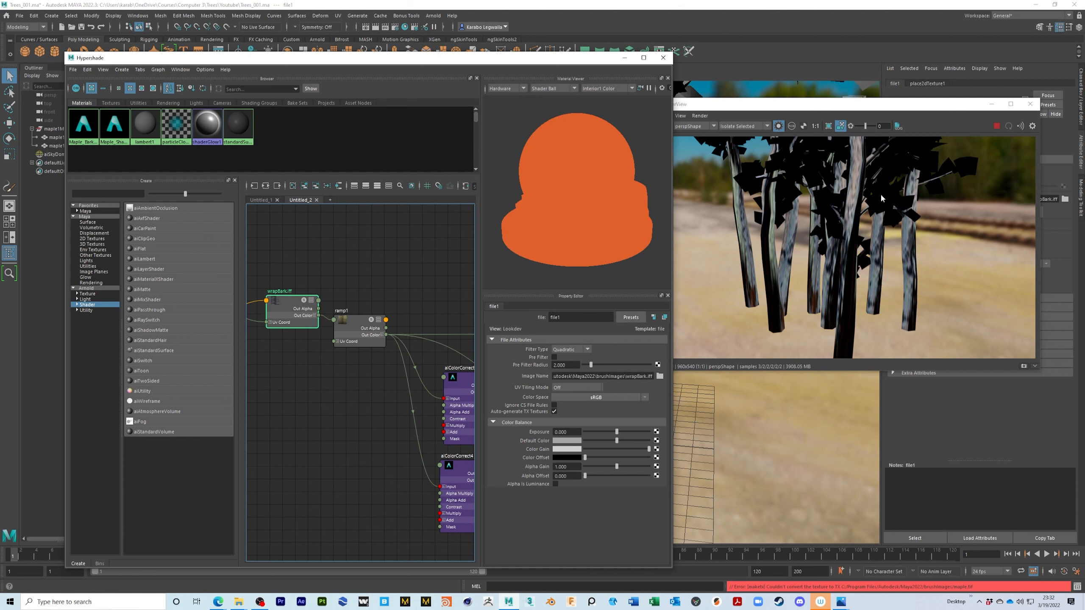
pyautogui.click(778, 127)
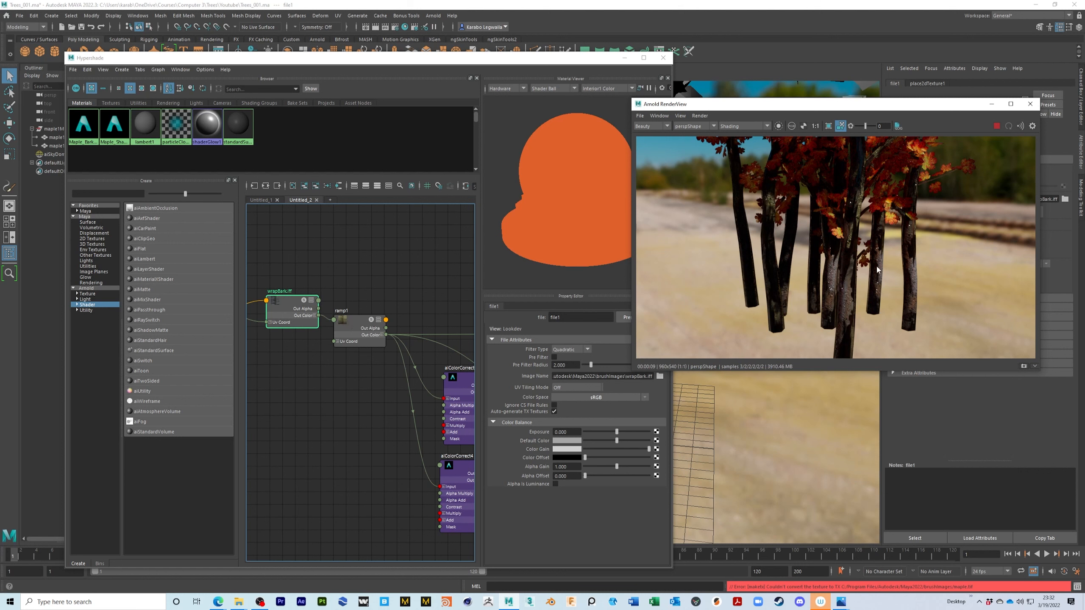
# Isolate aiColorCorrect3 in the render, set its saturation to 0 and contrast to 0.258, and raise its exposure slightly.
pyautogui.keyDown('alt'); pyautogui.moveTo(382, 469); pyautogui.dragTo(352, 445, button='middle'); pyautogui.keyUp('alt')
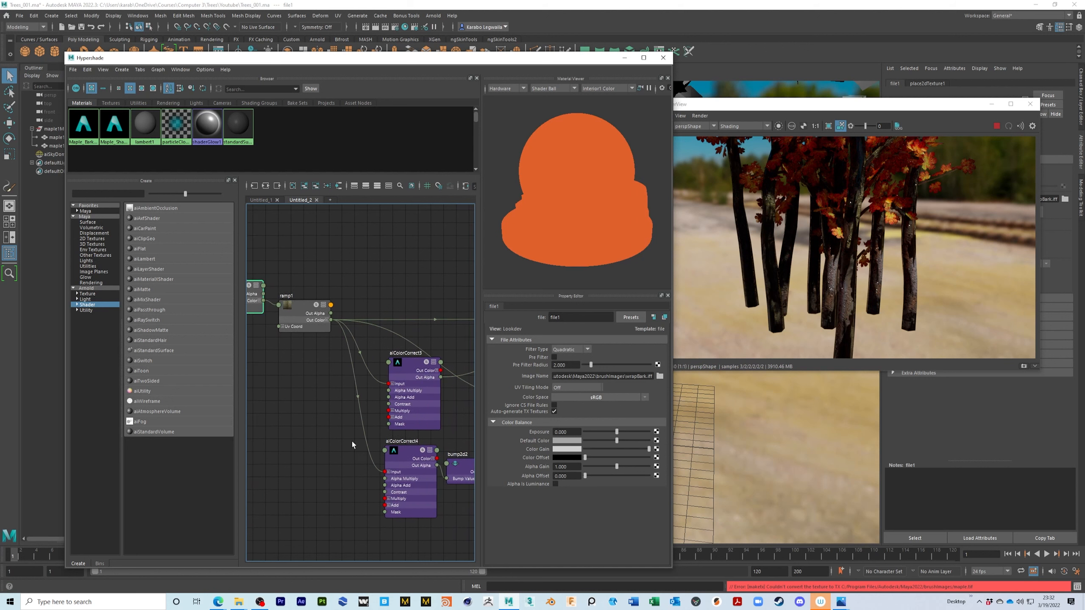
pyautogui.click(779, 125)
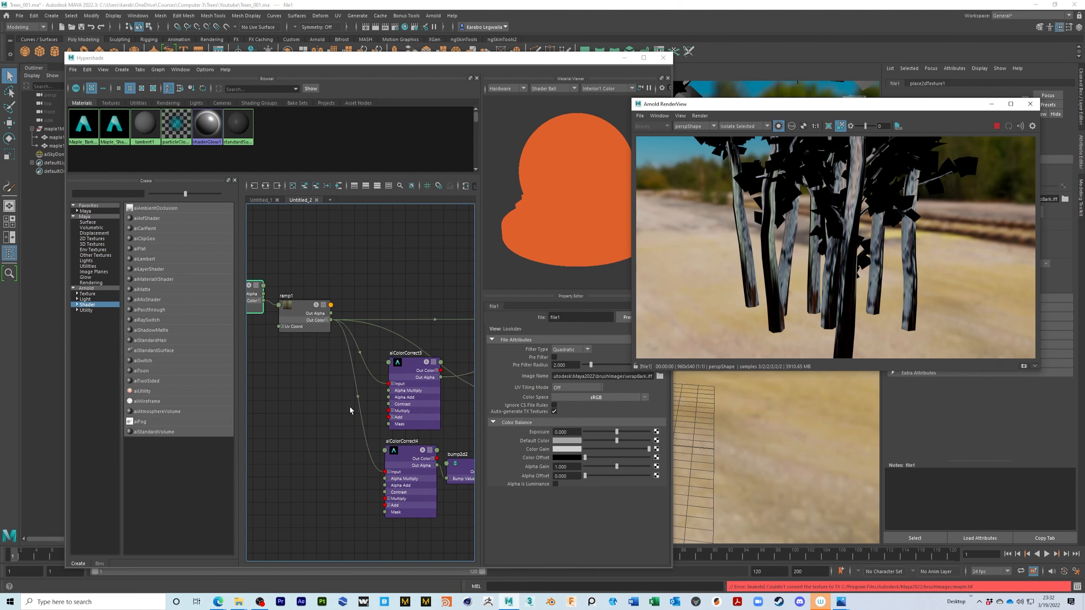
pyautogui.click(426, 371)
pyautogui.keyDown('alt'); pyautogui.moveTo(313, 453); pyautogui.dragTo(226, 434, button='middle'); pyautogui.keyUp('alt')
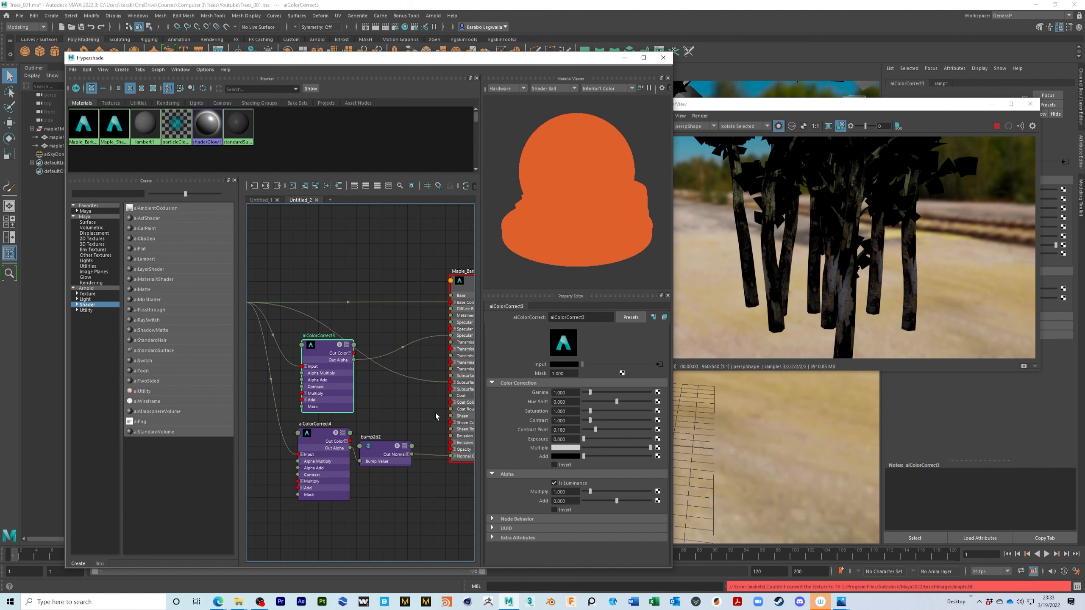
pyautogui.moveTo(324, 344); pyautogui.dragTo(324, 342)
pyautogui.moveTo(590, 411)
pyautogui.mouseDown()
pyautogui.moveTo(580, 411)
pyautogui.moveTo(585, 420)
pyautogui.mouseUp()
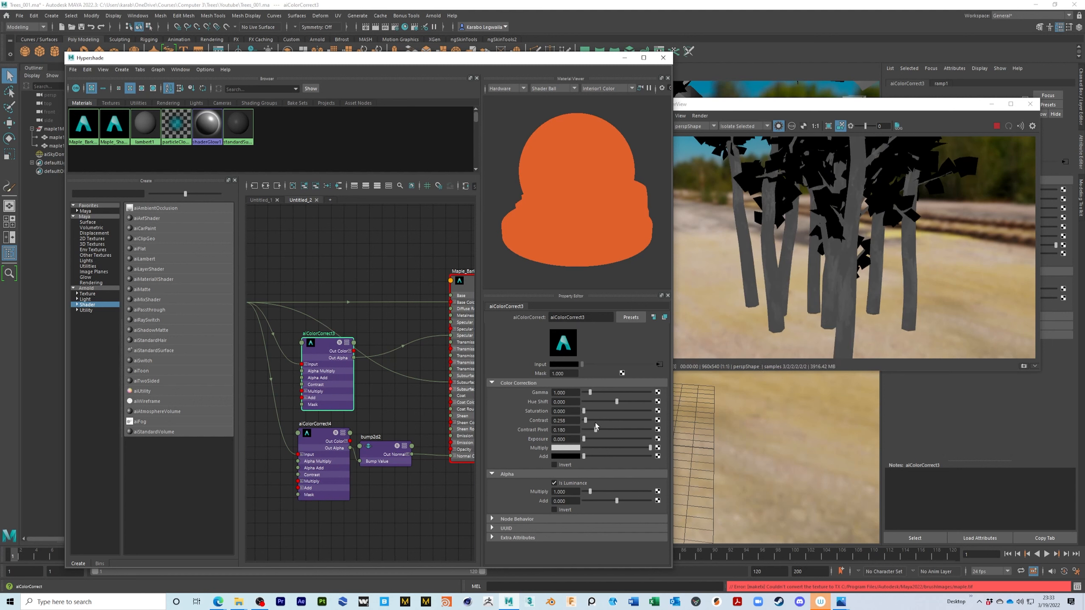
pyautogui.moveTo(585, 440); pyautogui.dragTo(588, 440)
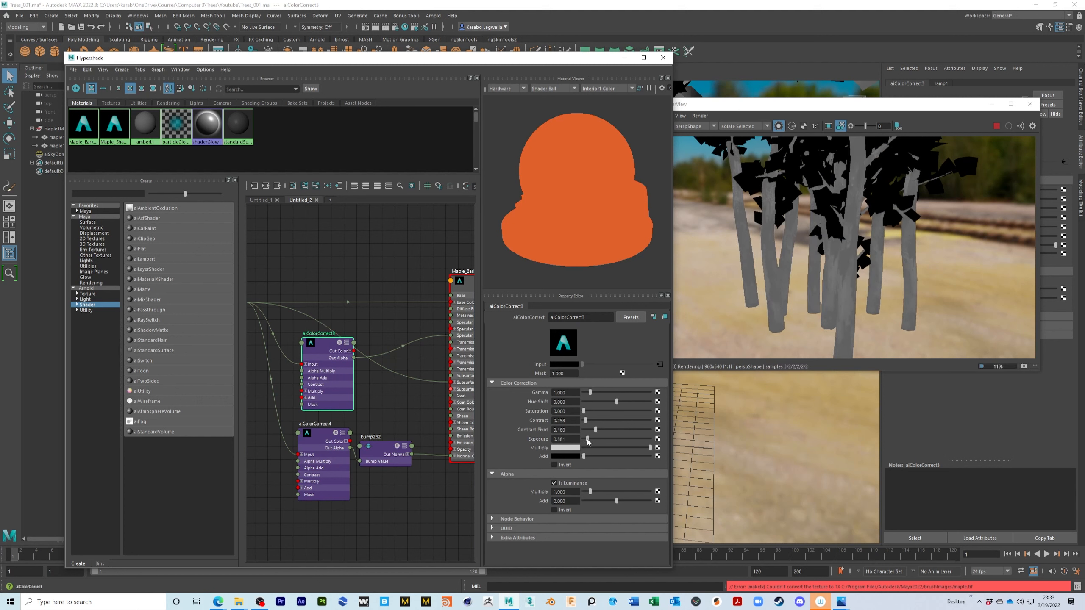
pyautogui.moveTo(586, 440); pyautogui.dragTo(586, 449)
# Inspect the trunks from a slightly changed angle in full shading, and compare them with aiColorCorrect3 isolated.
pyautogui.click(764, 173)
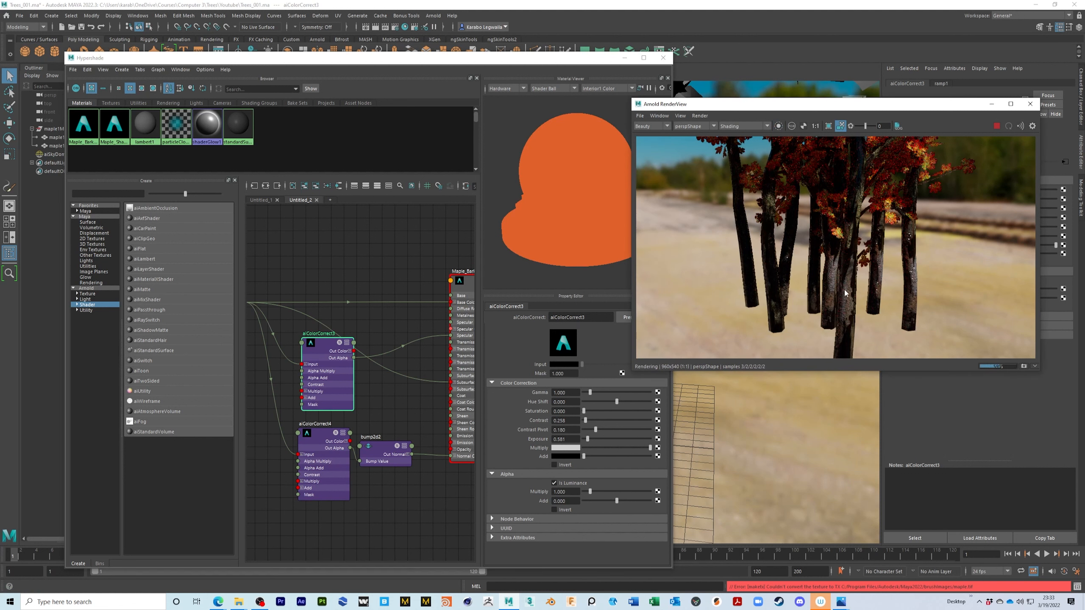
pyautogui.moveTo(848, 303); pyautogui.dragTo(884, 302)
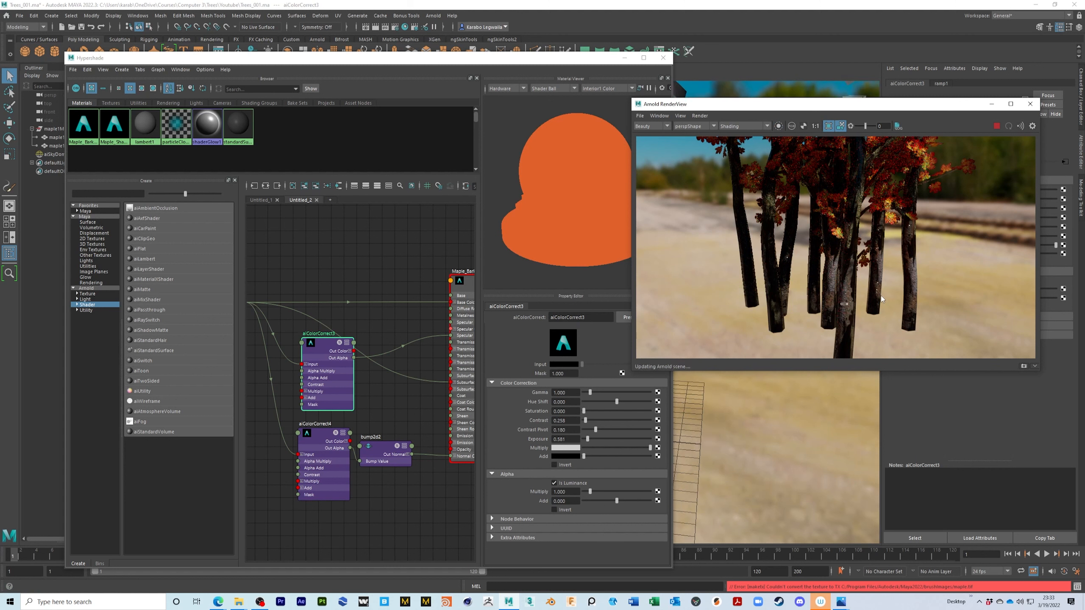
pyautogui.click(827, 125)
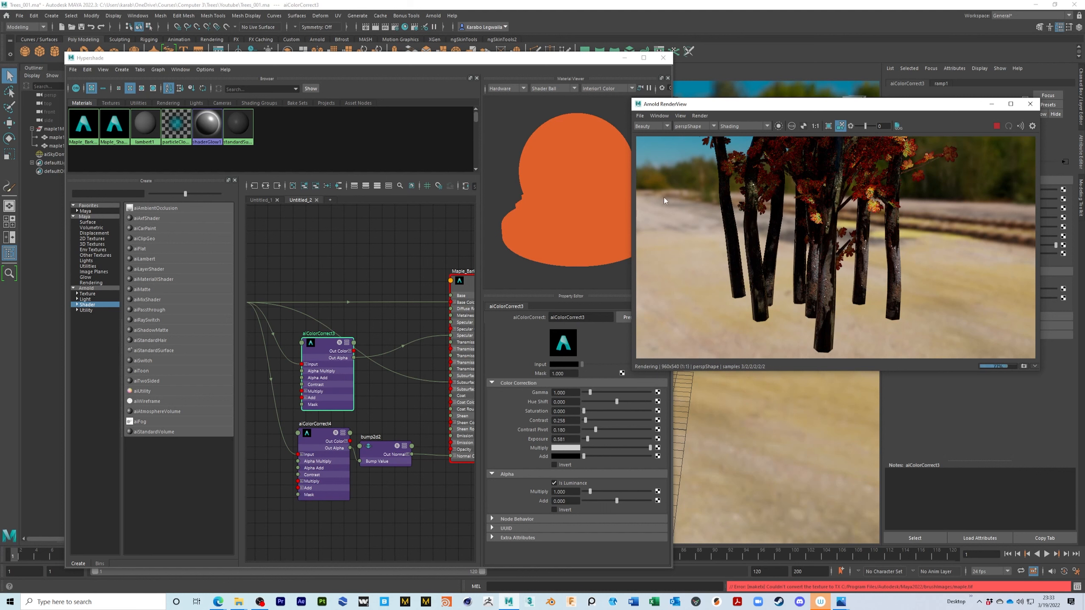
pyautogui.click(791, 127)
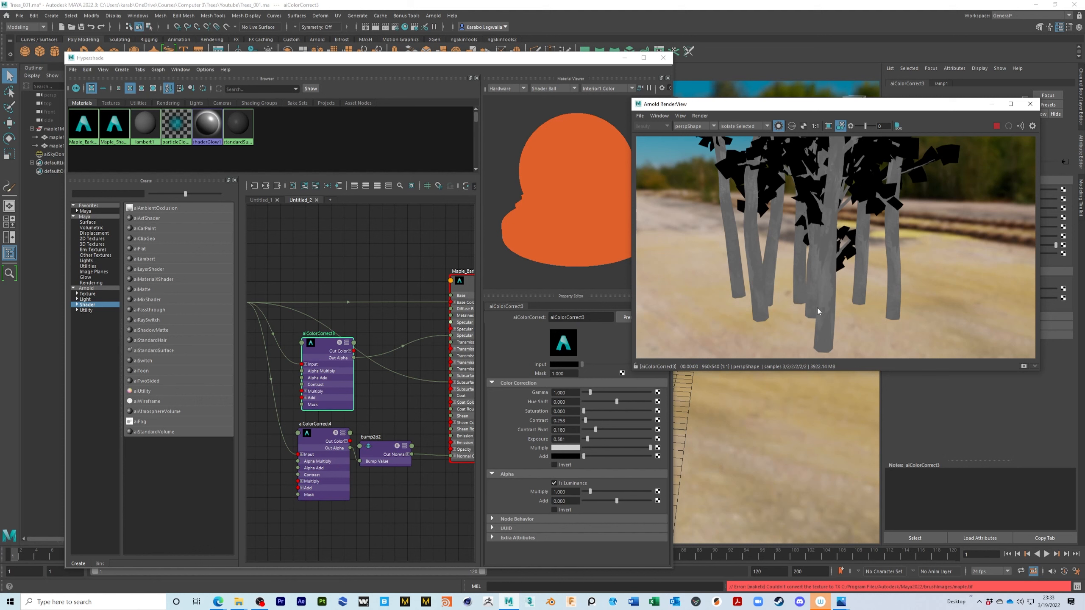
# Lower Maple_Bark_Shader's specular weight to about 0.189 and update the full scene in the Arnold render.
pyautogui.keyDown('alt'); pyautogui.moveTo(407, 404); pyautogui.dragTo(386, 412, button='middle'); pyautogui.keyUp('alt')
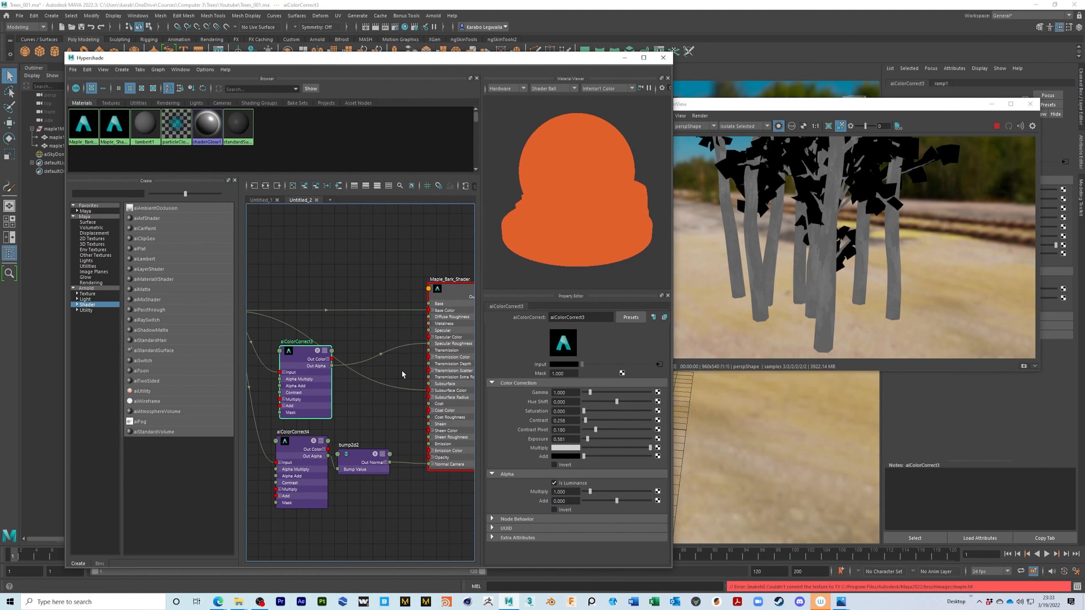
pyautogui.click(458, 292)
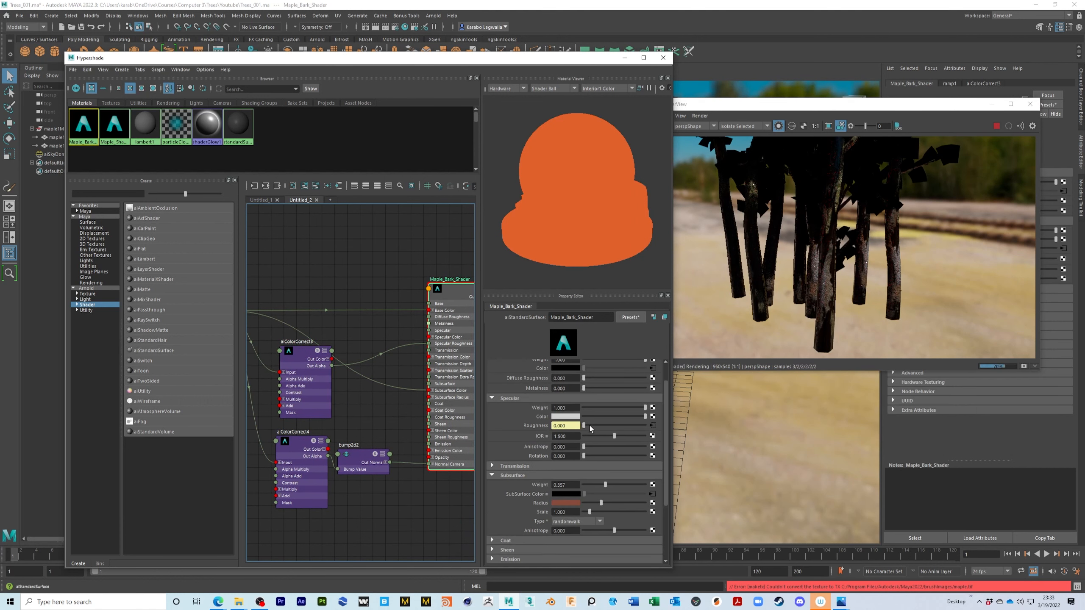
pyautogui.moveTo(634, 408); pyautogui.dragTo(595, 408)
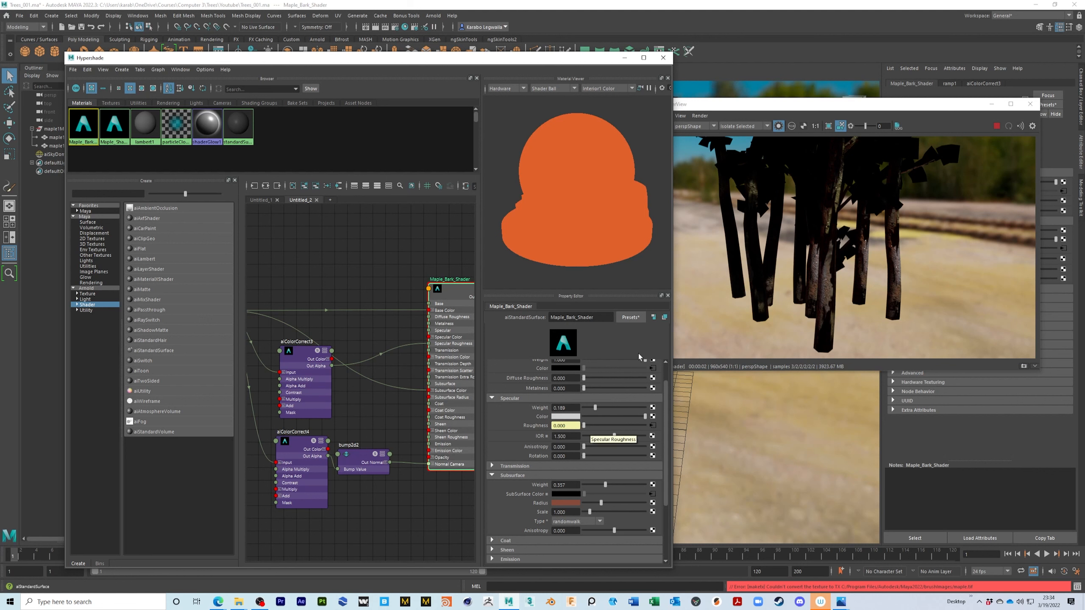
pyautogui.click(700, 116)
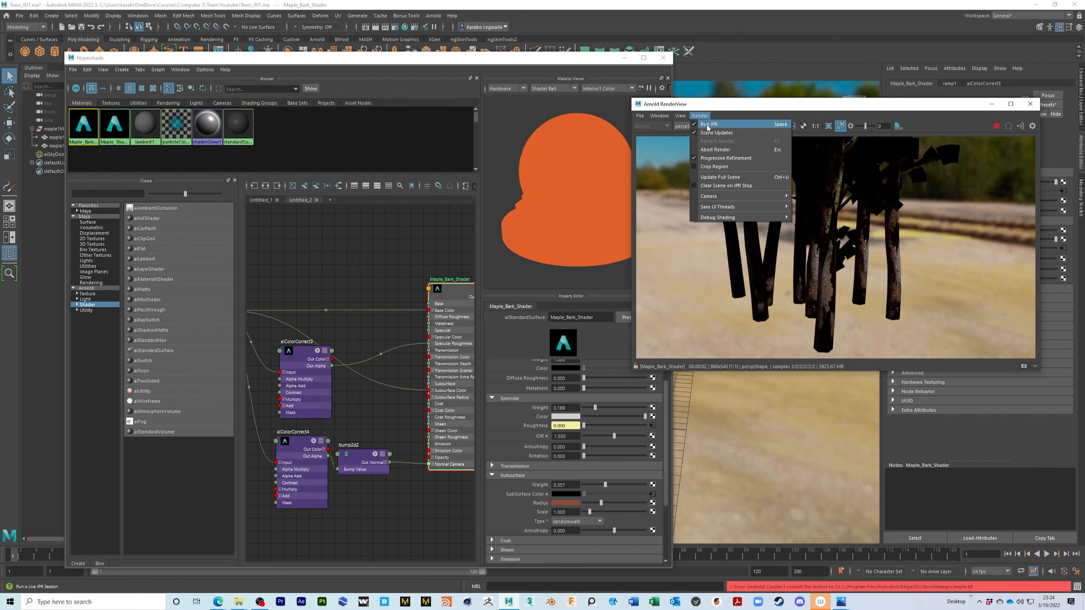
pyautogui.click(707, 176)
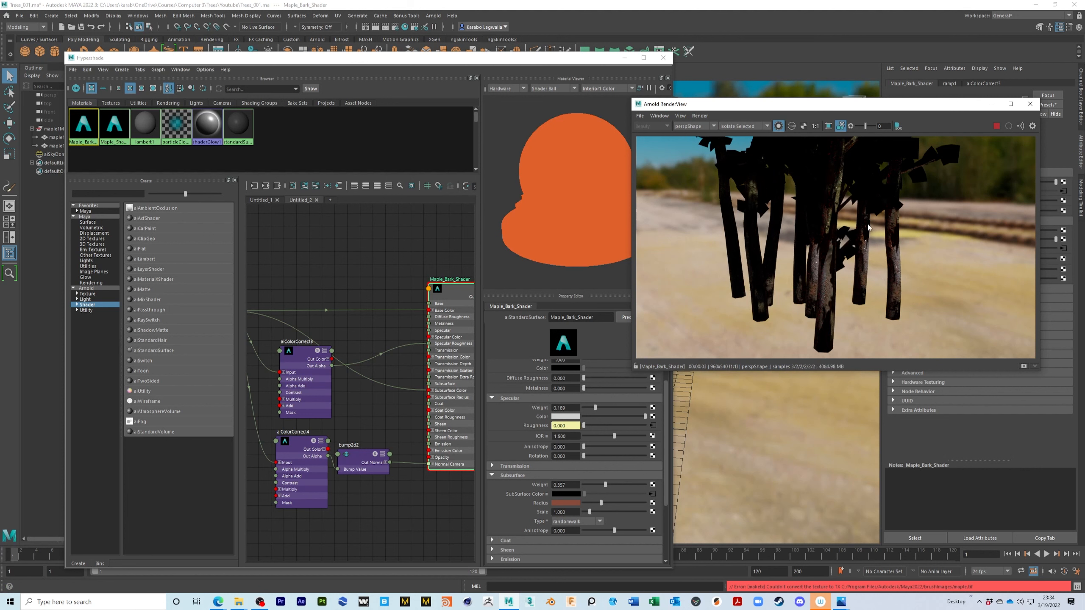
# Disconnect aiColorCorrect3 from Maple_Bark_Shader's specular roughness and try a constant roughness of about 0.427 in full shading.
pyautogui.moveTo(308, 355); pyautogui.dragTo(311, 357)
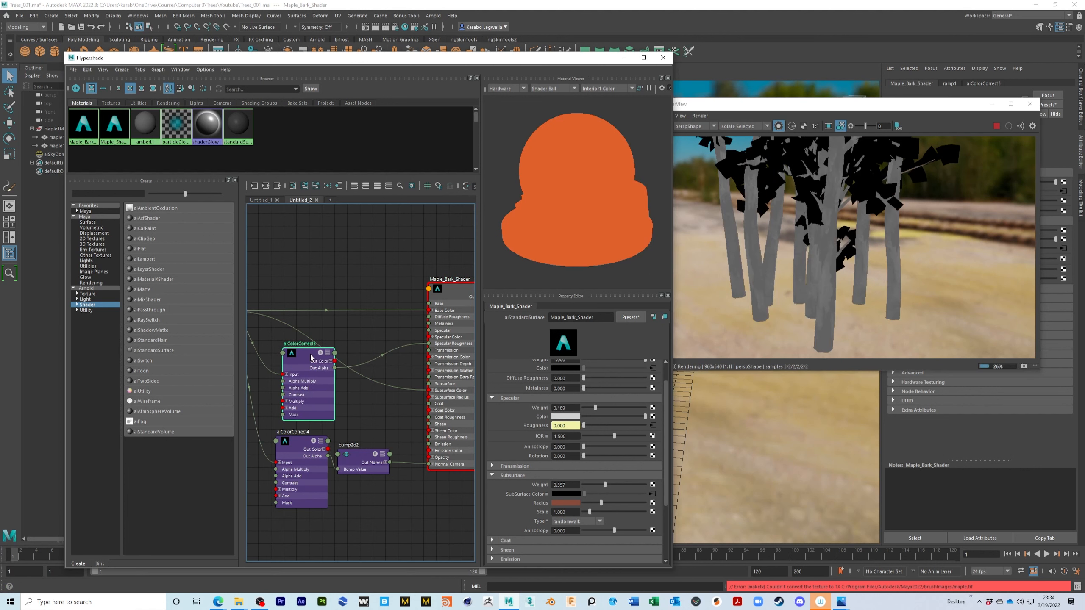
pyautogui.click(396, 351)
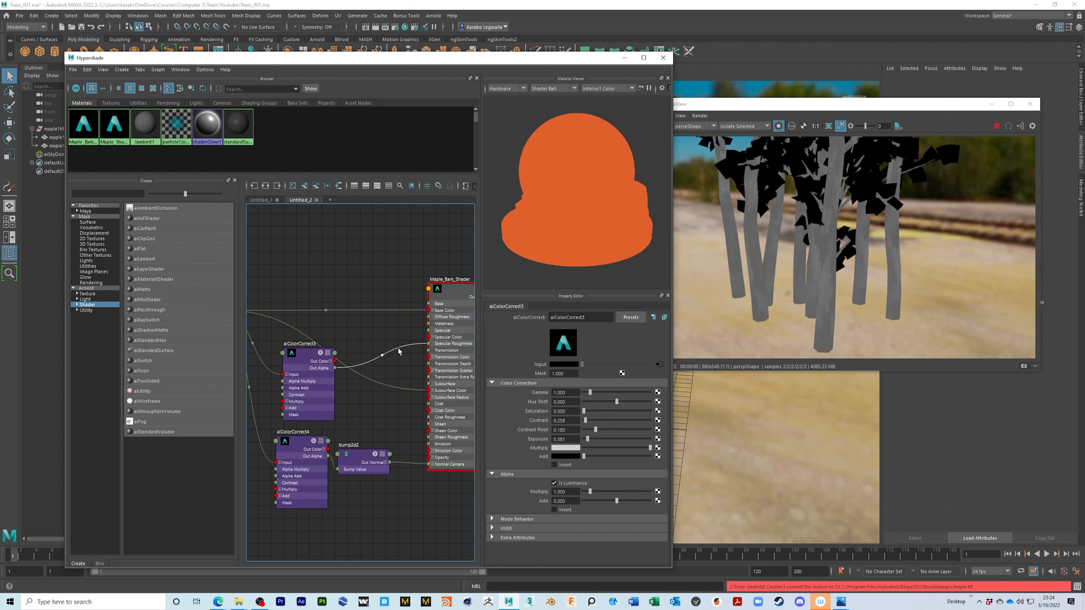
pyautogui.press('Delete')
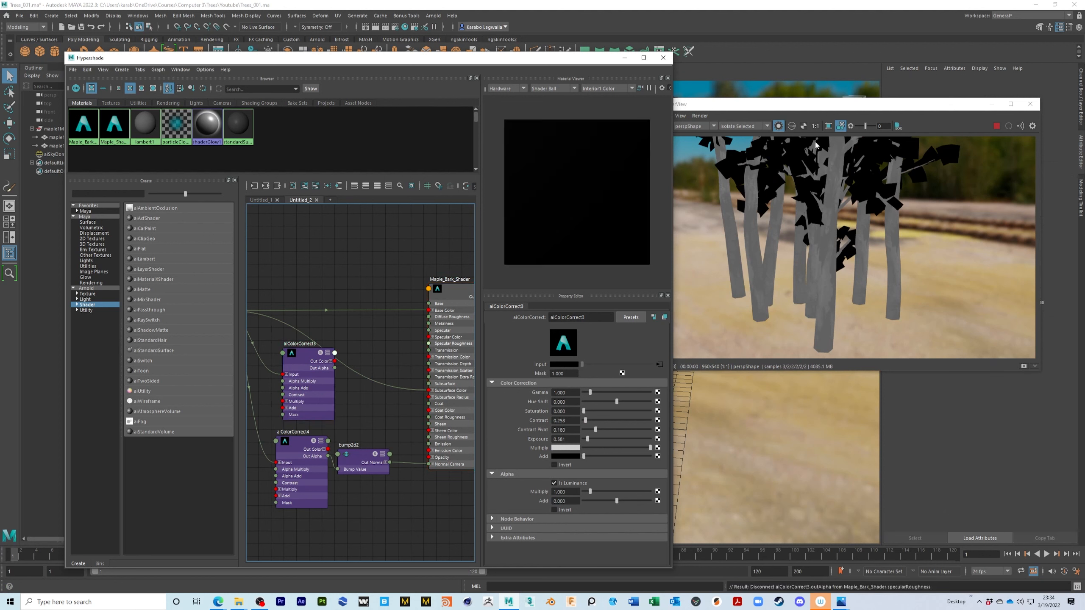
pyautogui.click(778, 126)
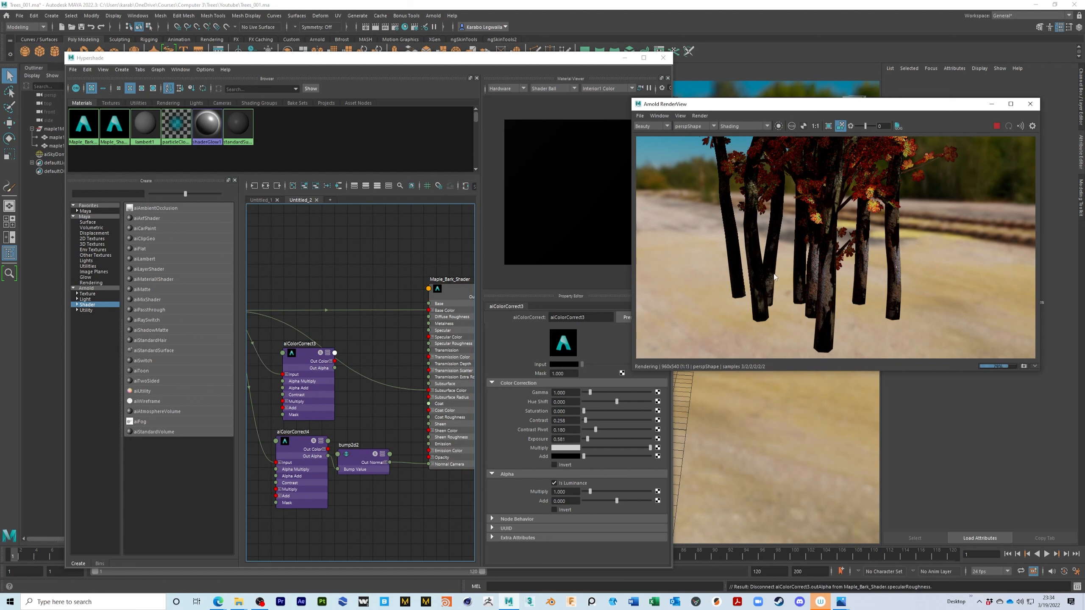
pyautogui.click(456, 287)
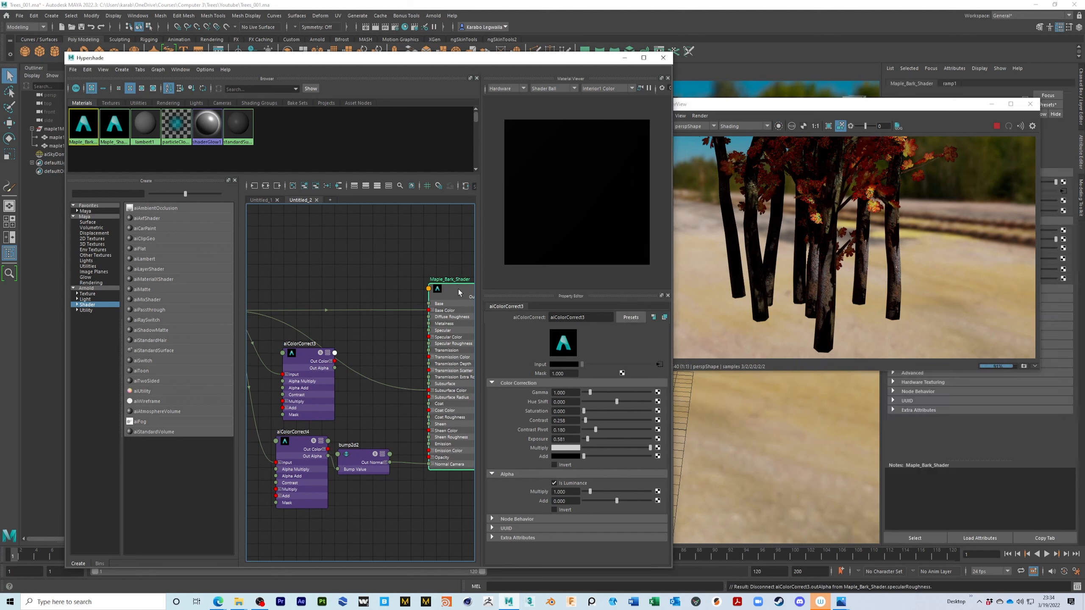
pyautogui.moveTo(589, 425); pyautogui.dragTo(609, 425)
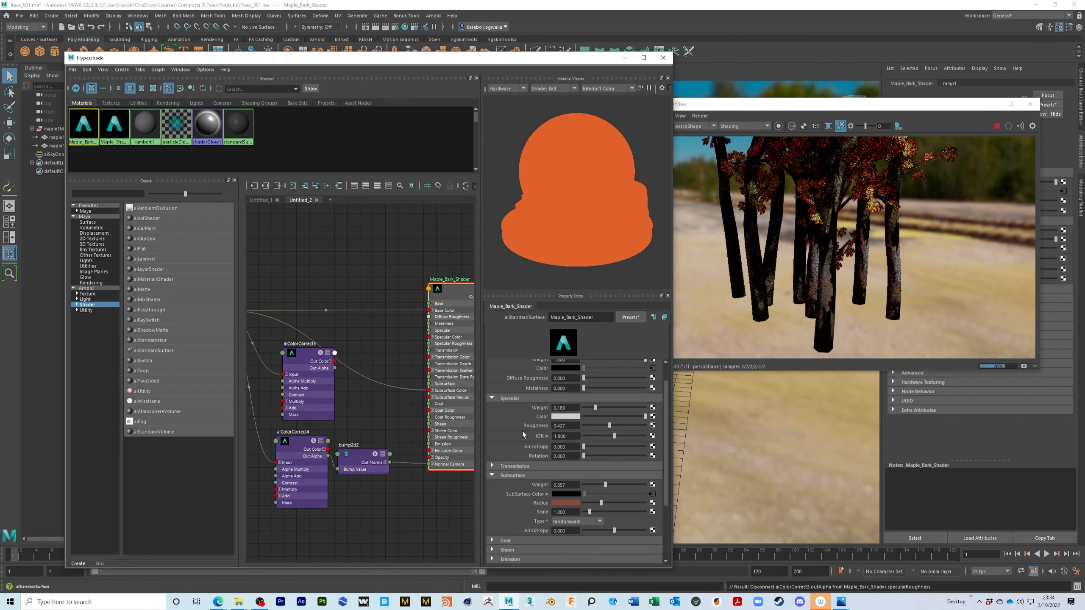
# Reconnect aiColorCorrect3's Out Alpha to the Specular Roughness of Maple_Bark_Shader.
pyautogui.keyDown('alt'); pyautogui.moveTo(346, 333); pyautogui.dragTo(399, 355, button='middle'); pyautogui.keyUp('alt')
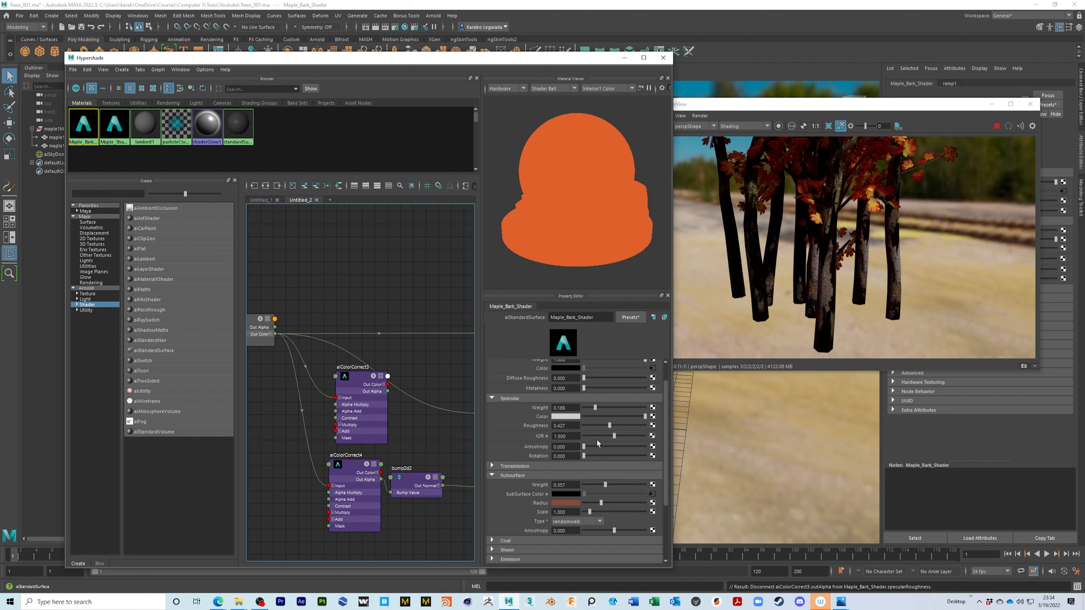
pyautogui.keyDown('alt'); pyautogui.moveTo(417, 423); pyautogui.dragTo(335, 427, button='middle'); pyautogui.keyUp('alt')
pyautogui.moveTo(360, 397); pyautogui.dragTo(404, 373)
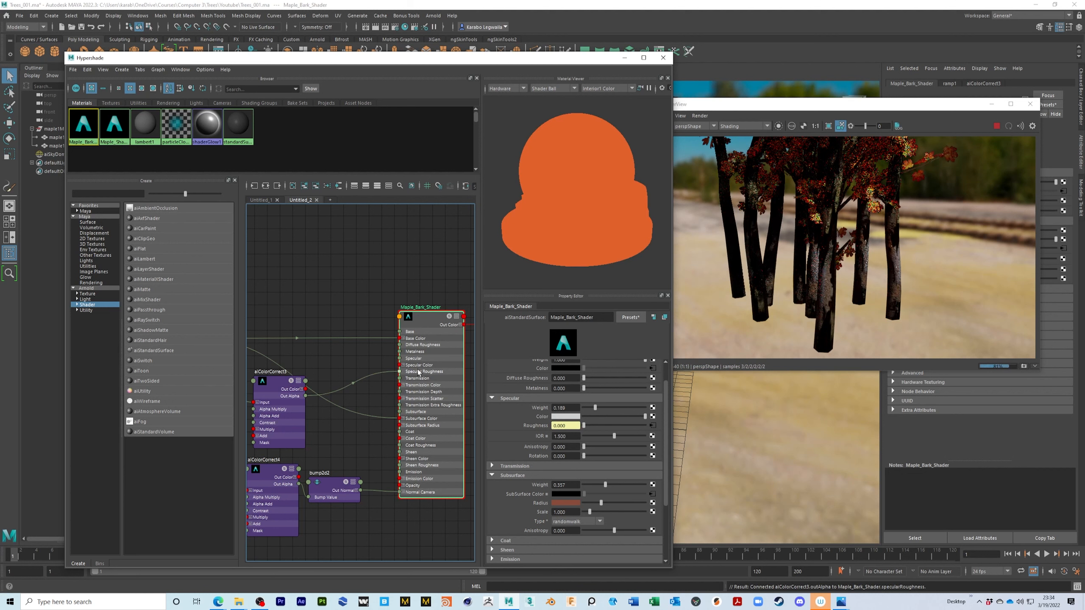
# Examine the bark's highlights on the trunks from another angle and at closer range in the Arnold render.
pyautogui.keyDown('alt'); pyautogui.moveTo(820, 266); pyautogui.dragTo(794, 287); pyautogui.keyUp('alt')
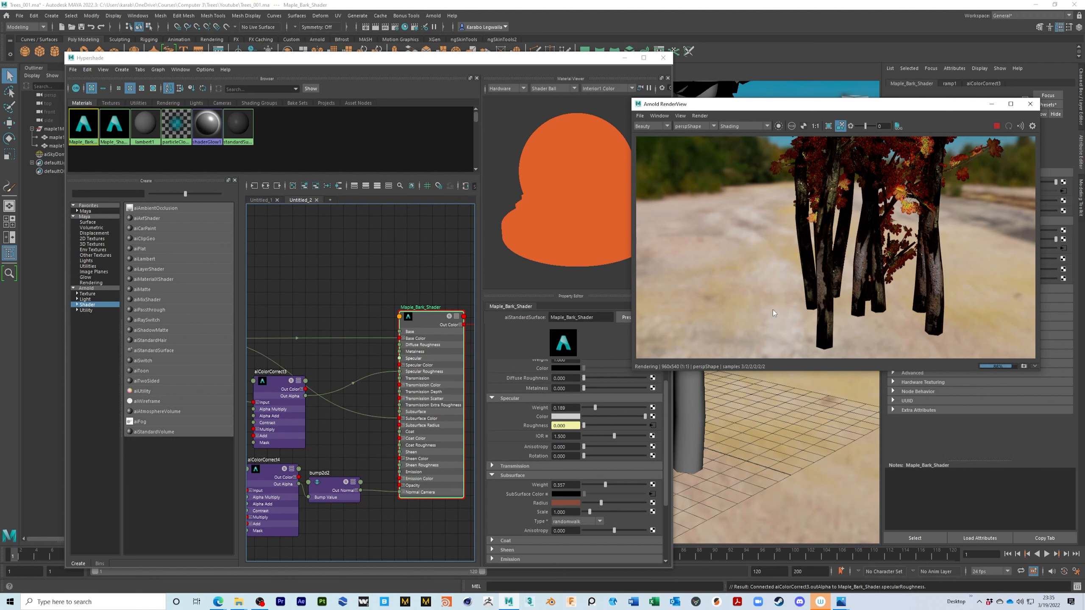
pyautogui.keyDown('alt'); pyautogui.moveTo(773, 310); pyautogui.dragTo(766, 310); pyautogui.keyUp('alt')
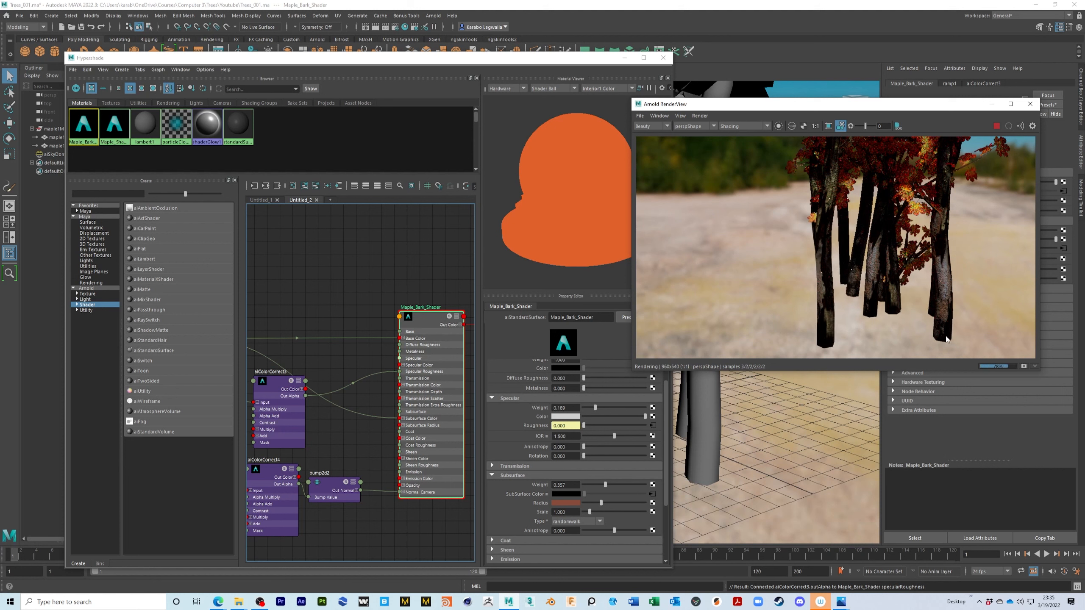
pyautogui.keyDown('alt'); pyautogui.moveTo(834, 278); pyautogui.dragTo(1015, 288, button='right'); pyautogui.keyUp('alt')
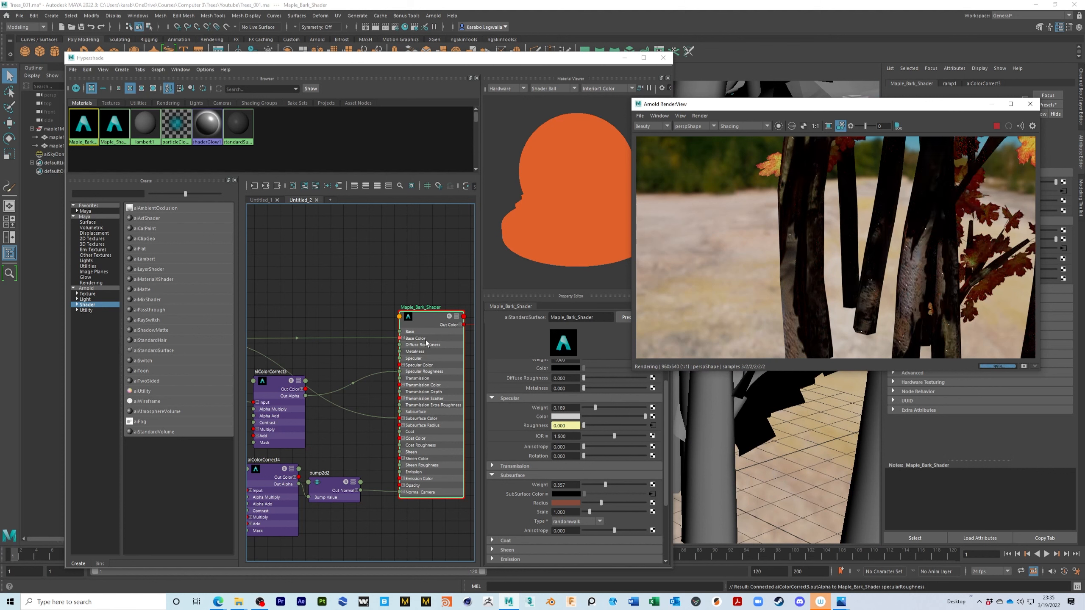
pyautogui.keyDown('alt'); pyautogui.moveTo(841, 268); pyautogui.dragTo(791, 256, button='right'); pyautogui.keyUp('alt')
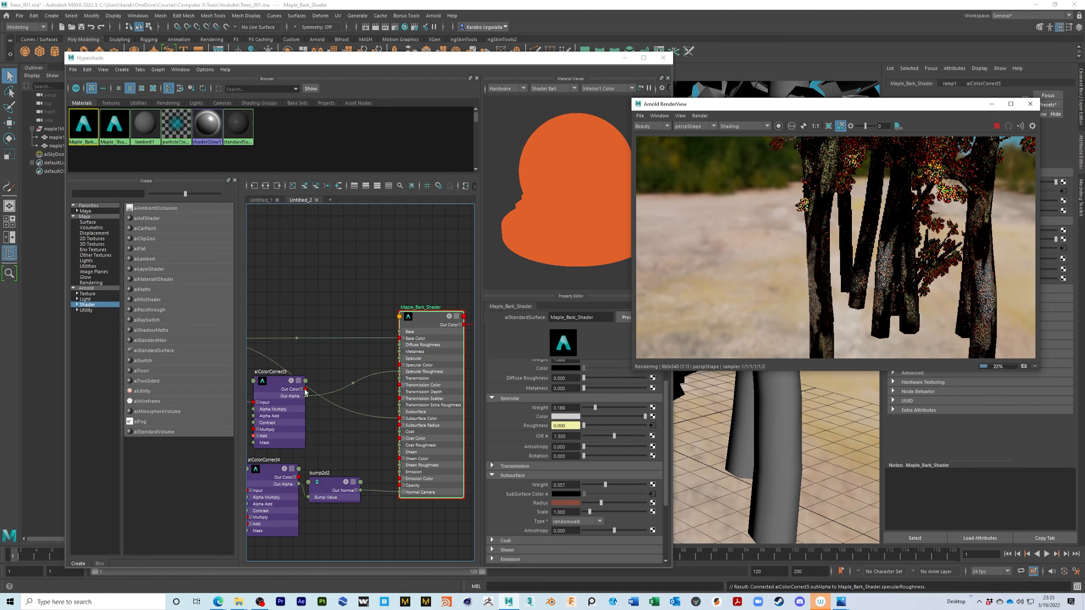
# Replace Maple_Bark_Shader's specular roughness map with a constant value of 0.35 and raise the specular weight to about 0.587.
pyautogui.click(364, 382)
pyautogui.press('Delete')
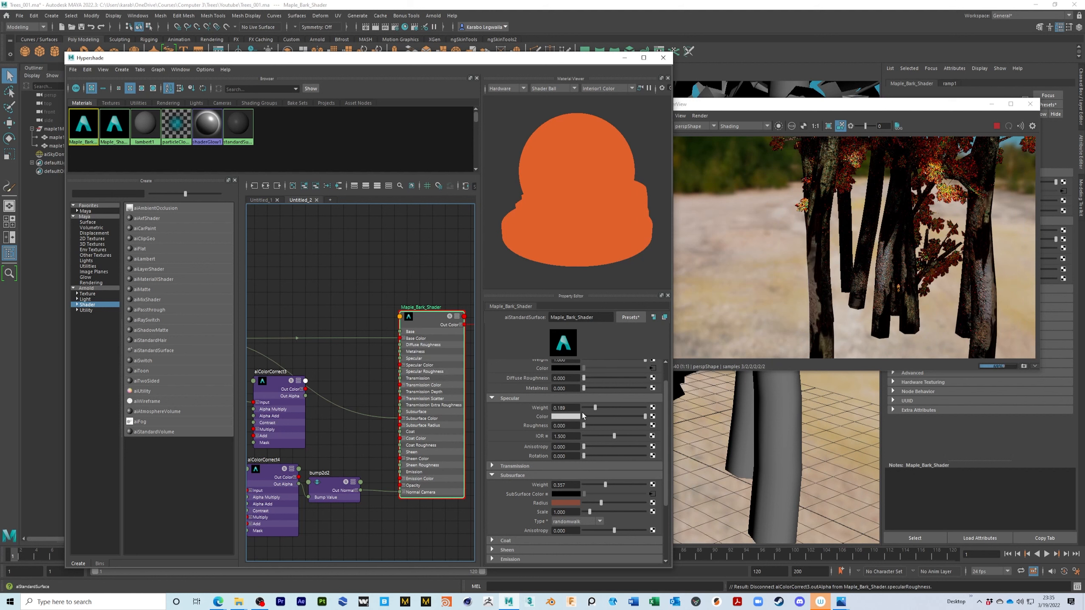
pyautogui.click(565, 426)
pyautogui.write('.35')
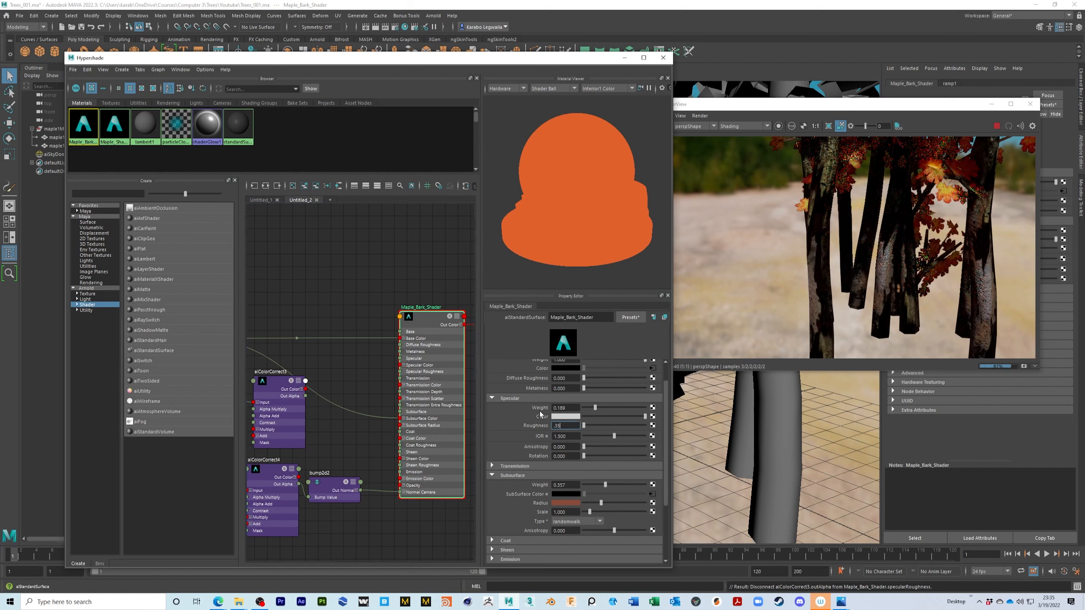
pyautogui.press('Return')
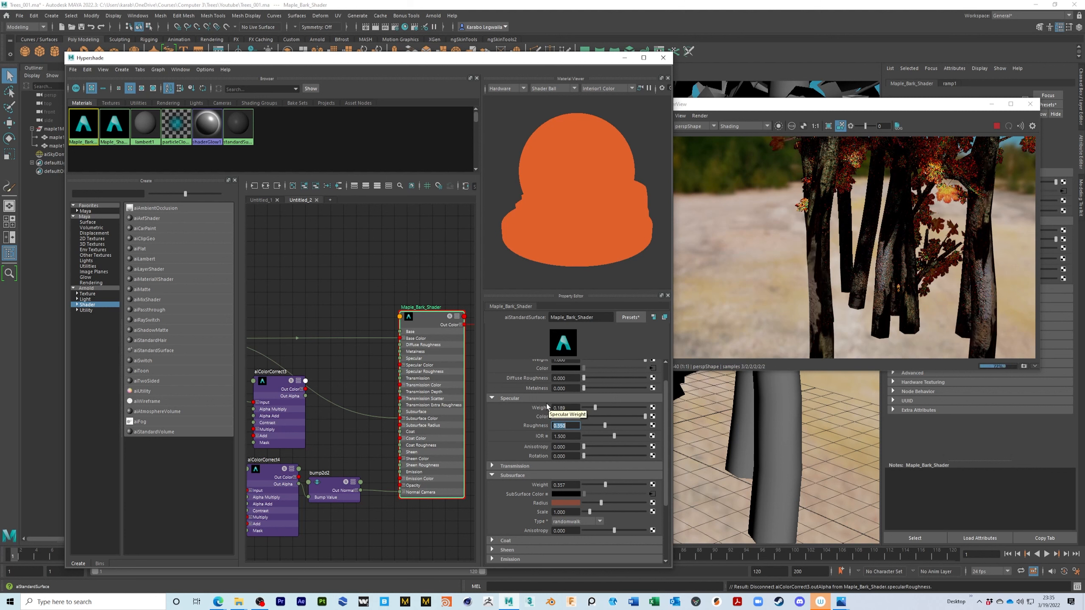
pyautogui.moveTo(595, 407); pyautogui.dragTo(618, 406)
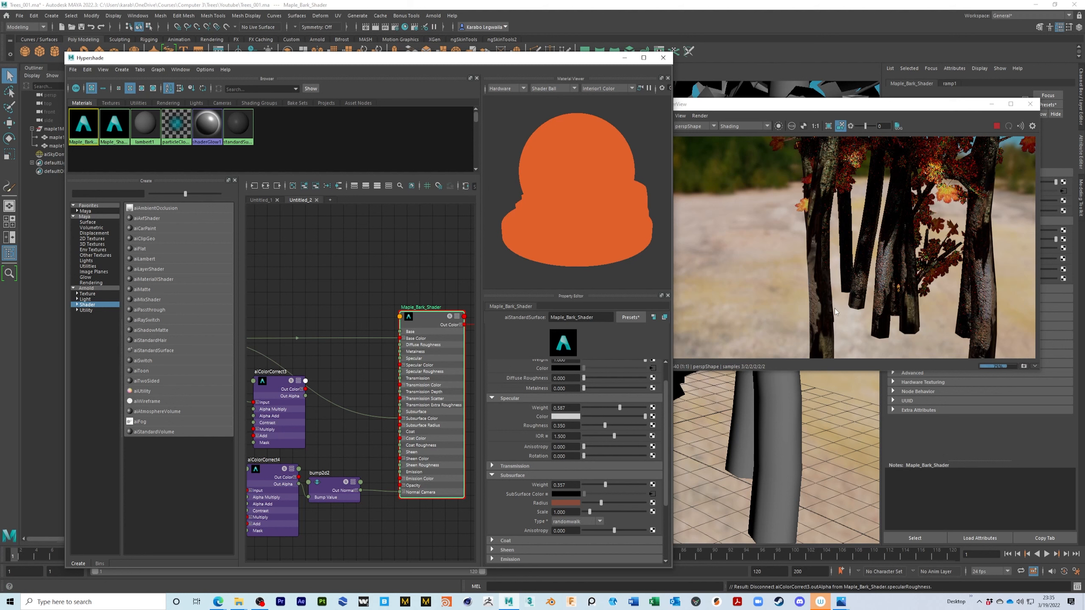
# Delete aiColorCorrect3 from the bark network and add a new aiColorCorrect node between the ramp and Maple_Bark_Shader.
pyautogui.keyDown('alt'); pyautogui.moveTo(335, 357); pyautogui.dragTo(394, 352, button='middle'); pyautogui.keyUp('alt')
pyautogui.keyDown('alt'); pyautogui.moveTo(368, 353); pyautogui.dragTo(338, 358, button='right'); pyautogui.keyUp('alt')
pyautogui.moveTo(339, 360); pyautogui.dragTo(346, 307)
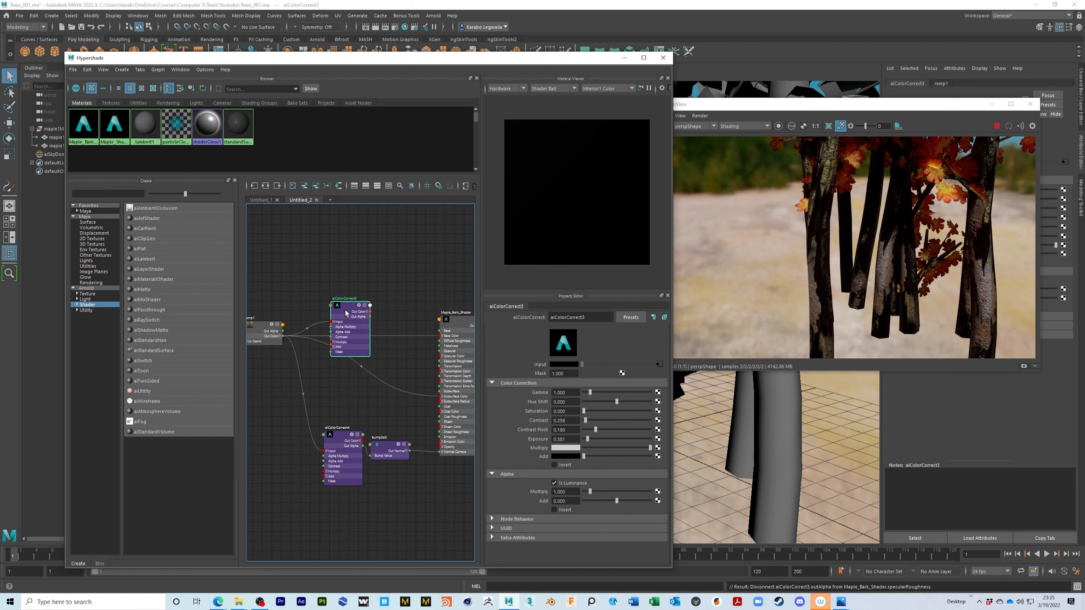
pyautogui.press('Delete')
pyautogui.press('Tab')
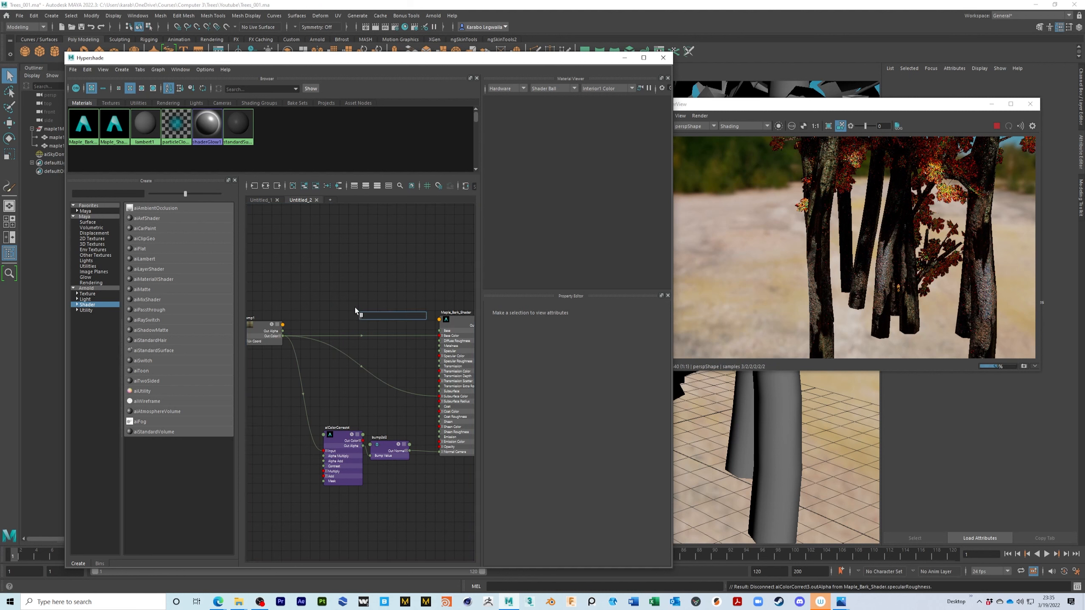
pyautogui.write('aicol')
pyautogui.press('Down')
pyautogui.press('Down')
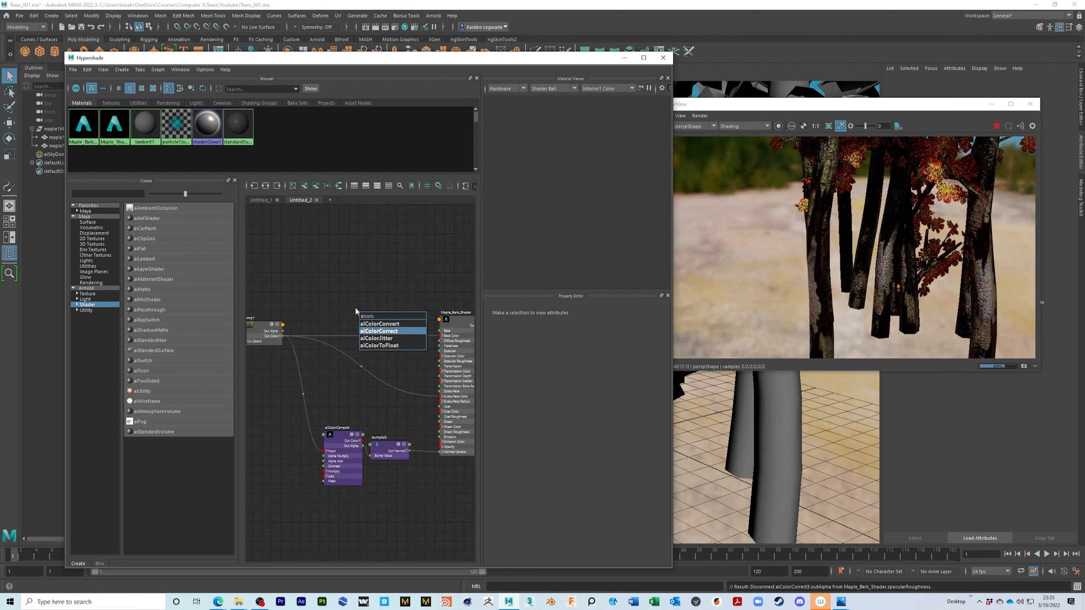
pyautogui.press('Return')
pyautogui.moveTo(370, 317); pyautogui.dragTo(344, 309)
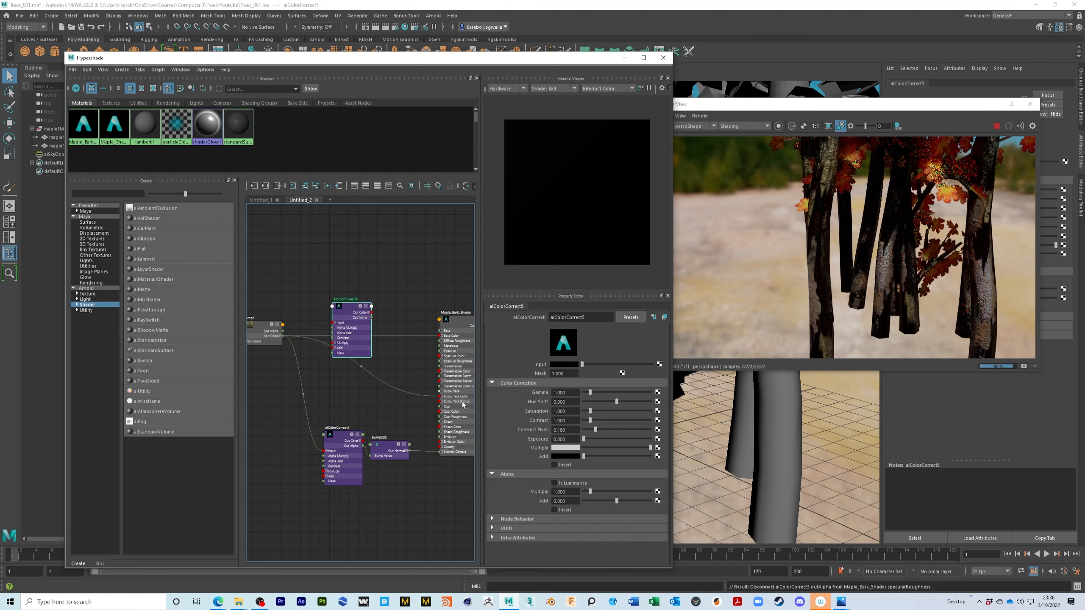
# Route the ramp's Out Color through aiColorCorrect5 into the Base Color and SubSurface Color of Maple_Bark_Shader.
pyautogui.moveTo(283, 336); pyautogui.dragTo(440, 335)
pyautogui.moveTo(373, 316); pyautogui.dragTo(439, 397)
pyautogui.keyDown('alt'); pyautogui.moveTo(363, 397); pyautogui.dragTo(360, 409, button='middle'); pyautogui.keyUp('alt')
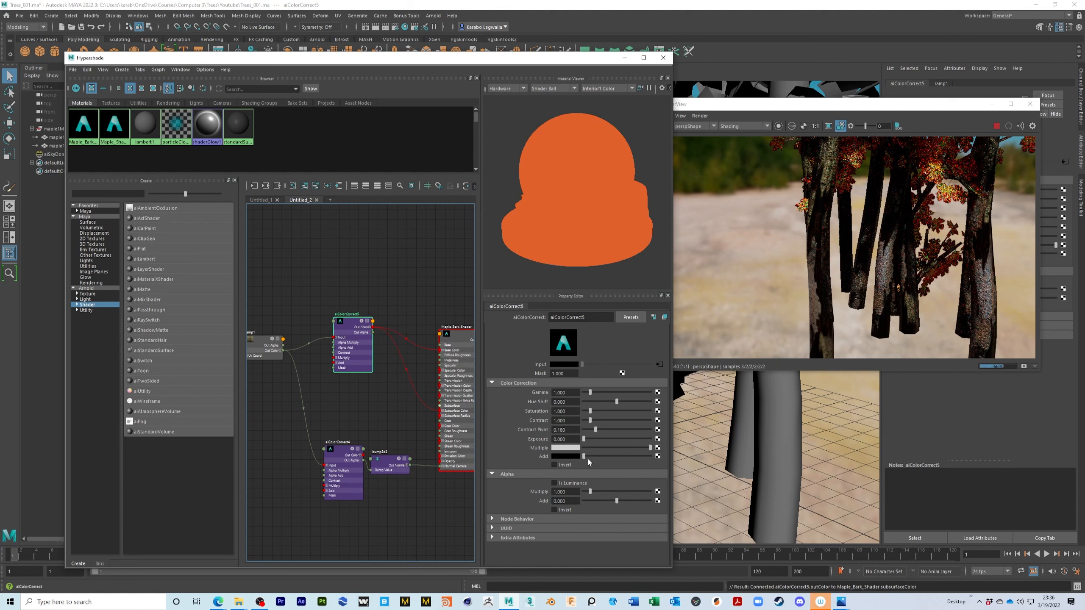
# Raise the exposure of aiColorCorrect5 to about 2.323 while checking the trunks in the Arnold render.
pyautogui.moveTo(584, 440)
pyautogui.mouseDown()
pyautogui.moveTo(611, 443)
pyautogui.moveTo(596, 444)
pyautogui.mouseUp()
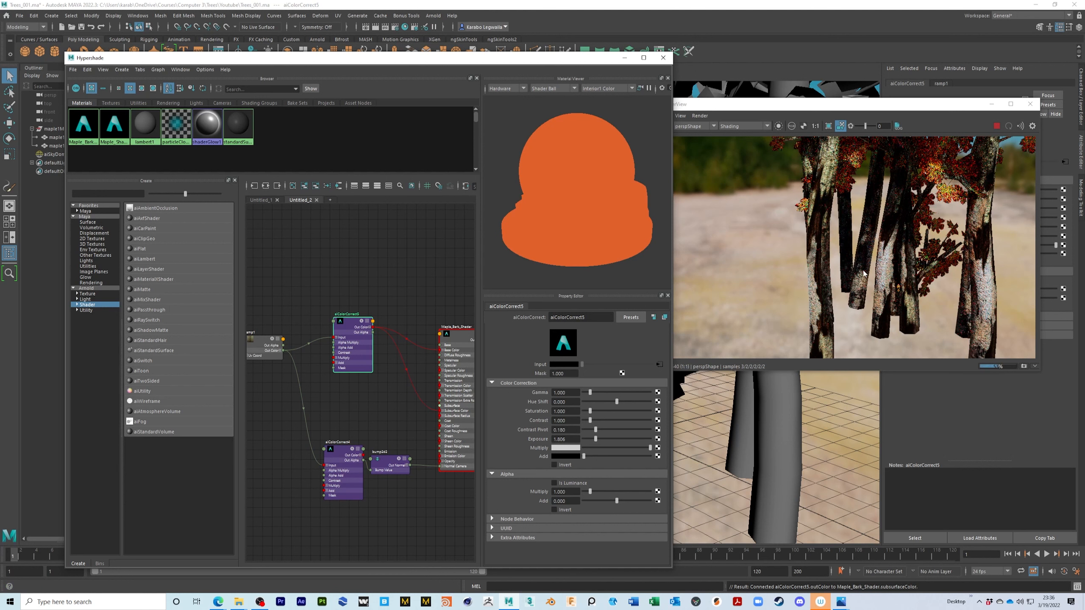
pyautogui.keyDown('alt'); pyautogui.moveTo(894, 299); pyautogui.dragTo(854, 300, button='right'); pyautogui.keyUp('alt')
pyautogui.keyDown('alt'); pyautogui.moveTo(894, 299); pyautogui.dragTo(905, 304); pyautogui.keyUp('alt')
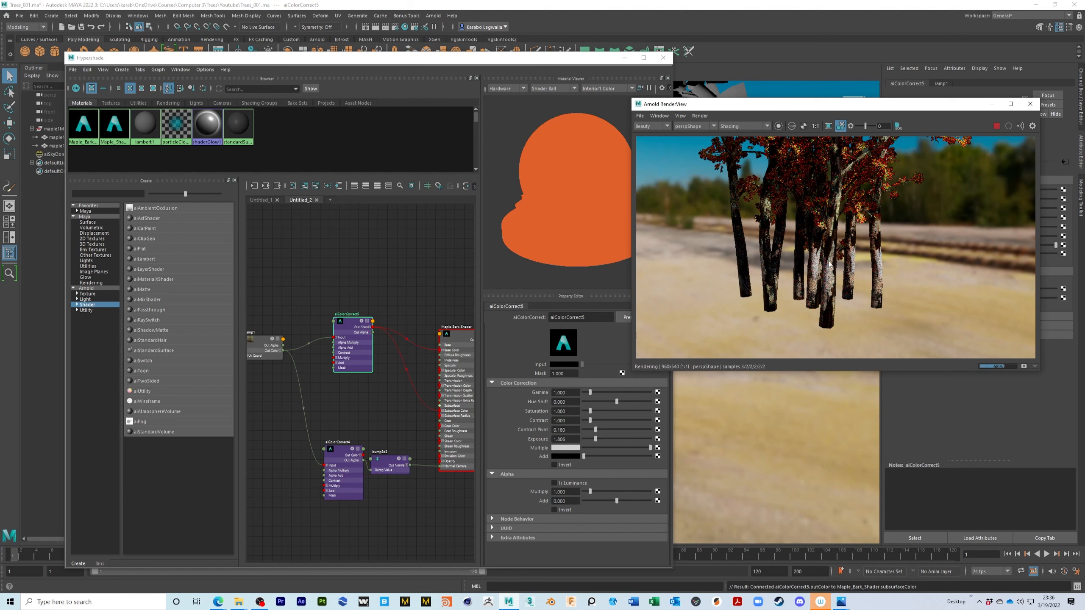
pyautogui.keyDown('alt'); pyautogui.moveTo(825, 317); pyautogui.dragTo(834, 295); pyautogui.keyUp('alt')
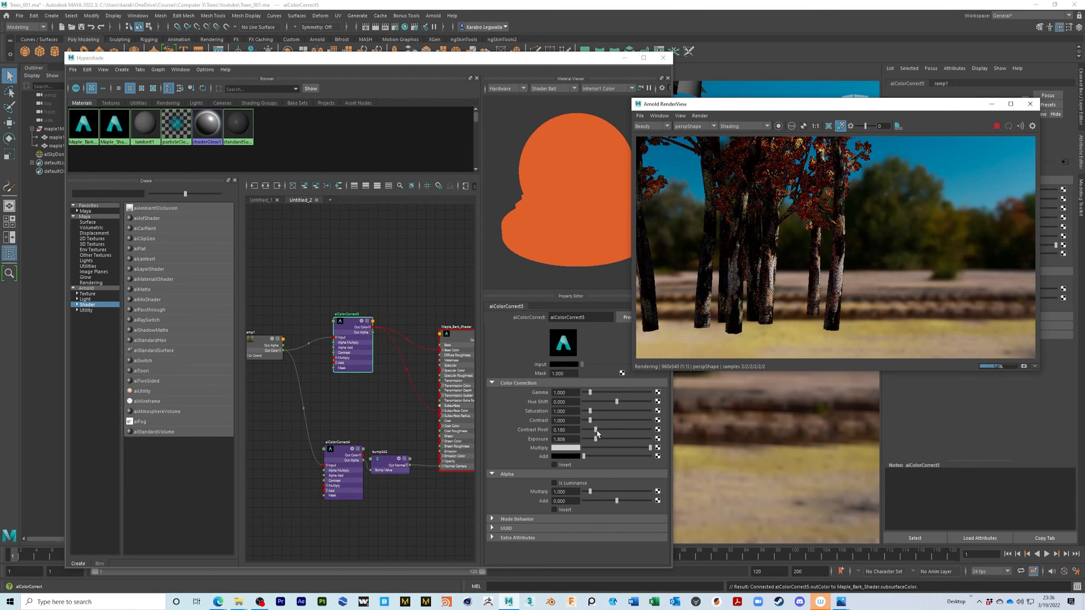
pyautogui.moveTo(597, 440); pyautogui.dragTo(600, 441)
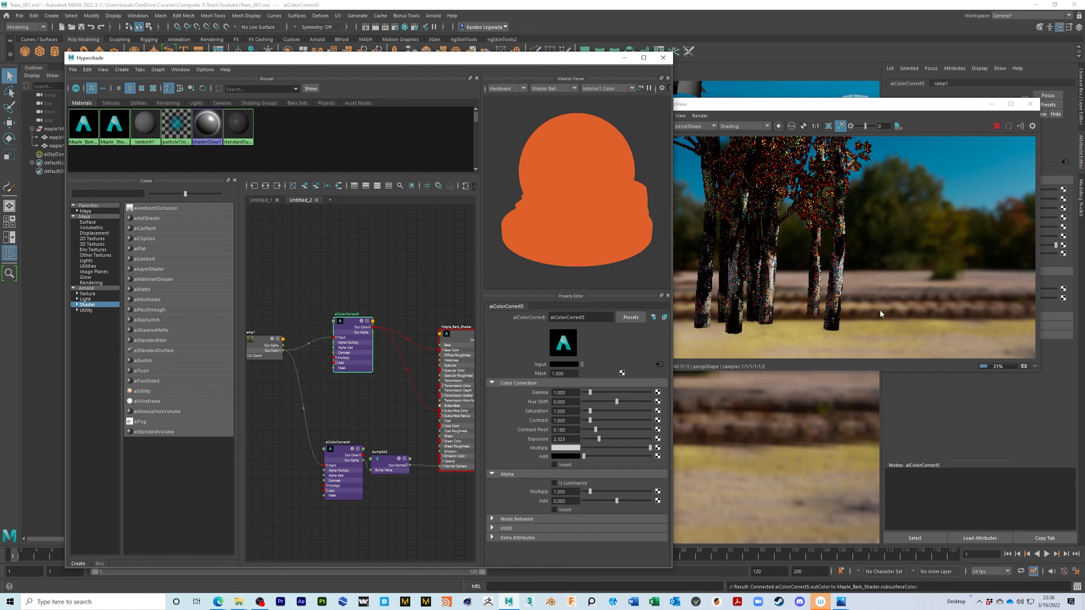
pyautogui.keyDown('alt'); pyautogui.moveTo(827, 315); pyautogui.dragTo(904, 320); pyautogui.keyUp('alt')
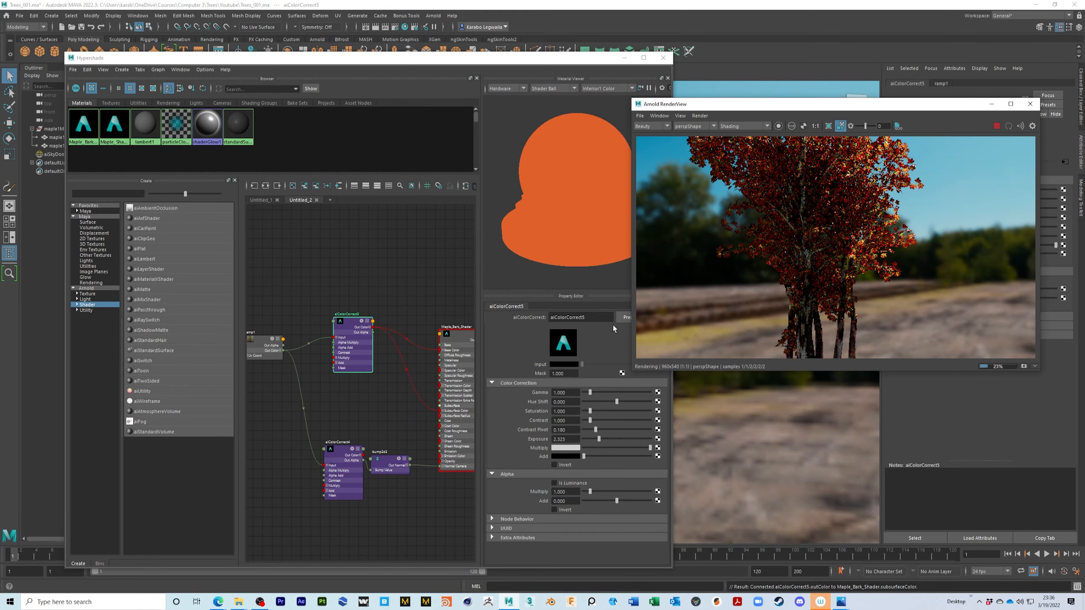
# Stop the Arnold render and save the scene.
pyautogui.click(415, 399)
pyautogui.keyDown('alt'); pyautogui.moveTo(415, 398); pyautogui.dragTo(412, 401, button='middle'); pyautogui.keyUp('alt')
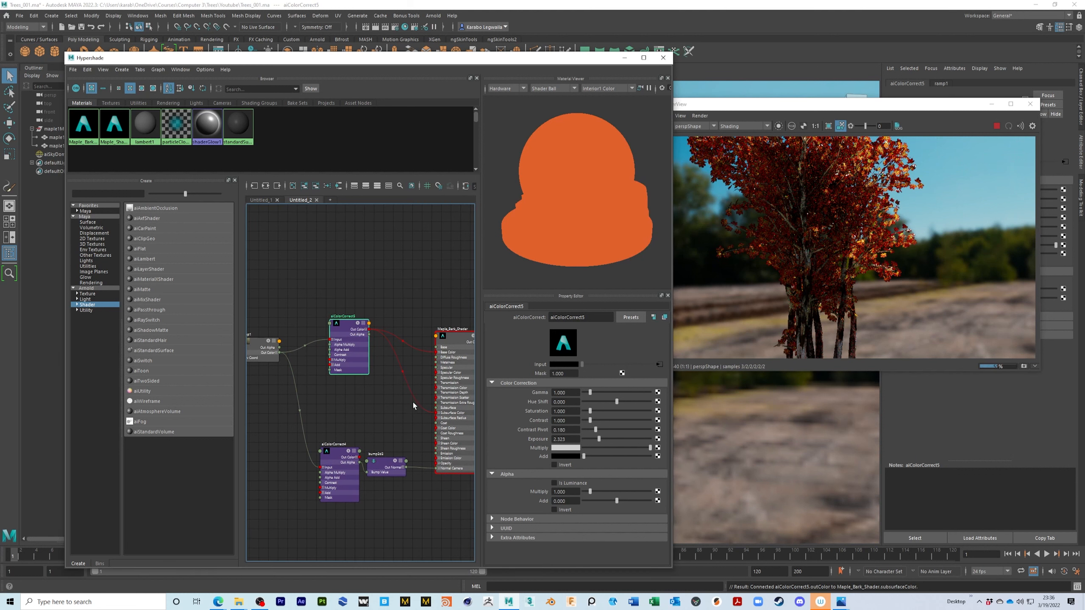
pyautogui.click(997, 125)
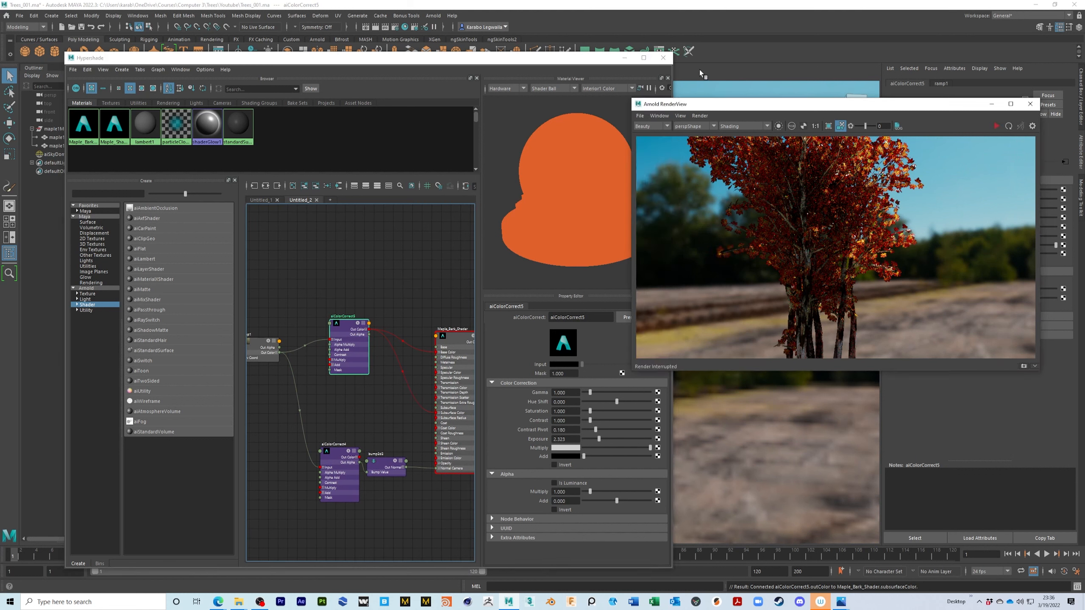
pyautogui.hotkey('ctrl', 's')
pyautogui.click(406, 324)
pyautogui.scroll(-3, 354, 325)
pyautogui.keyDown('alt'); pyautogui.moveTo(406, 324); pyautogui.dragTo(435, 289, button='middle'); pyautogui.keyUp('alt')
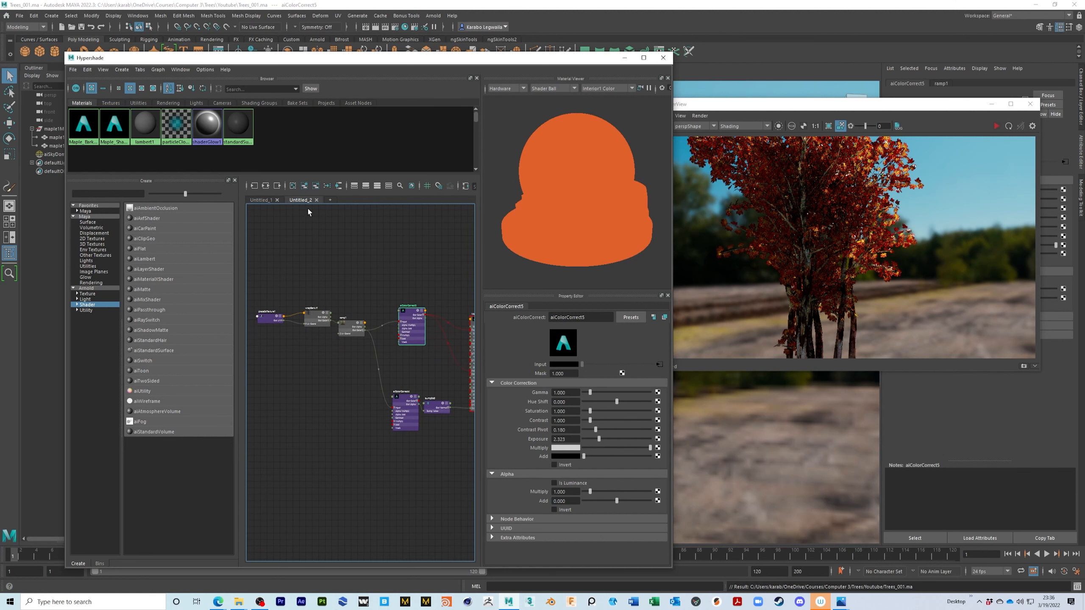
pyautogui.keyDown('alt'); pyautogui.moveTo(357, 371); pyautogui.dragTo(341, 368, button='middle'); pyautogui.keyUp('alt')
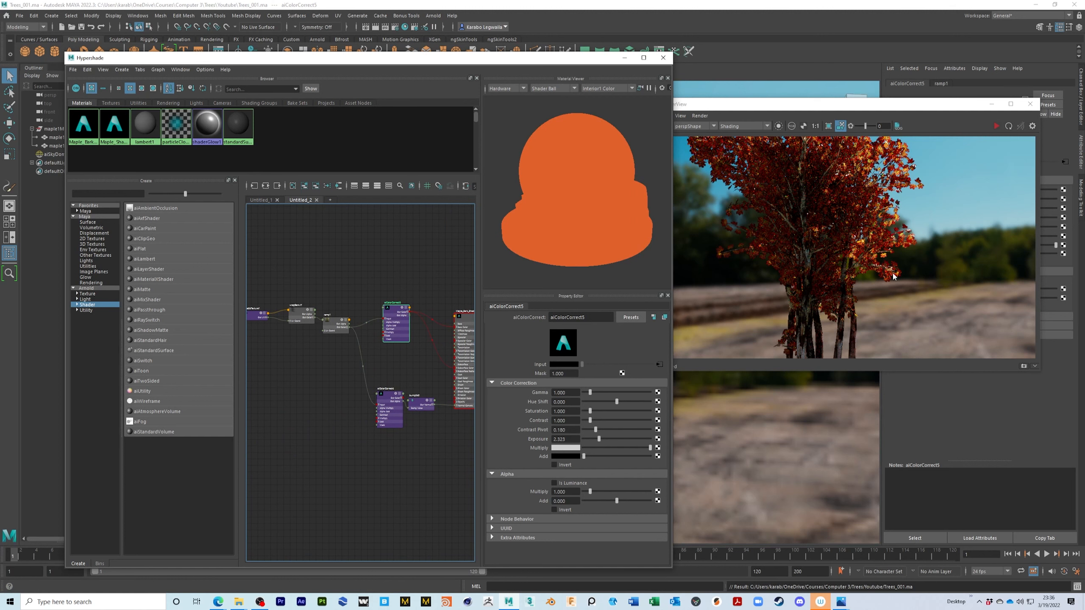
# Close the Arnold RenderView, clear the Hypershade off the viewport and frame the whole maple.
pyautogui.click(877, 277)
pyautogui.click(1030, 104)
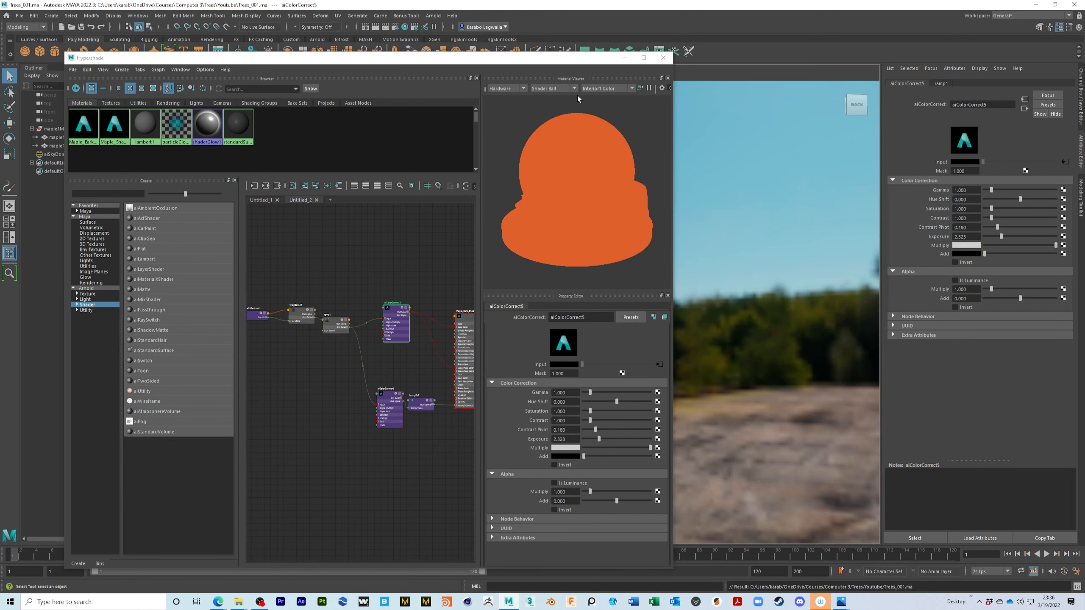
pyautogui.moveTo(581, 62); pyautogui.dragTo(248, 129)
pyautogui.keyDown('alt'); pyautogui.moveTo(504, 332); pyautogui.dragTo(654, 376, button='middle'); pyautogui.keyUp('alt')
pyautogui.scroll(-6, 658, 380)
pyautogui.keyDown('alt'); pyautogui.moveTo(658, 379); pyautogui.dragTo(380, 328); pyautogui.keyUp('alt')
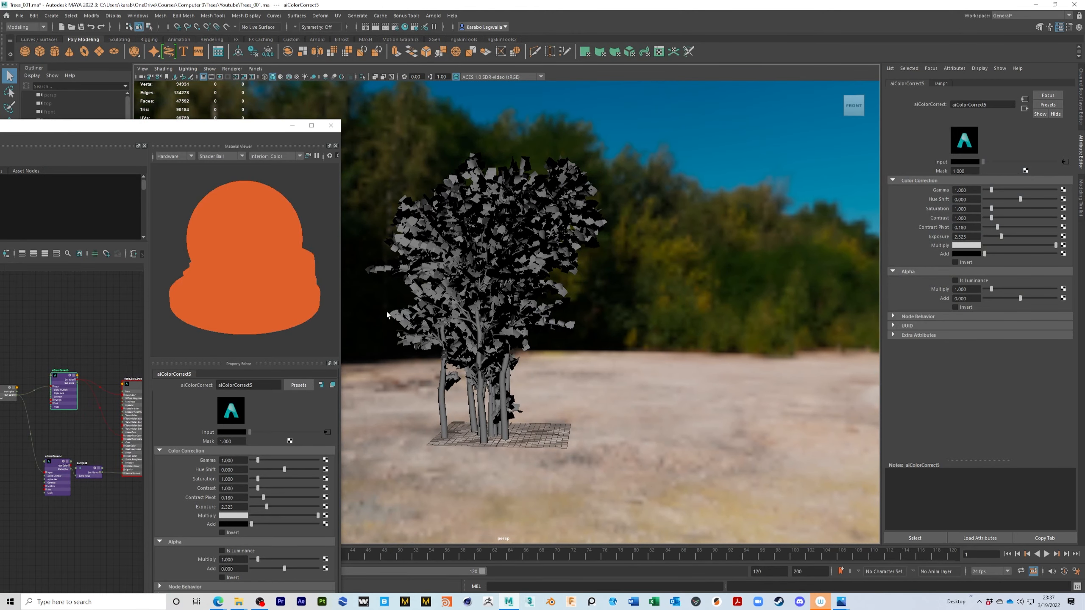
pyautogui.keyDown('alt'); pyautogui.moveTo(528, 356); pyautogui.dragTo(635, 346, button='middle'); pyautogui.keyUp('alt')
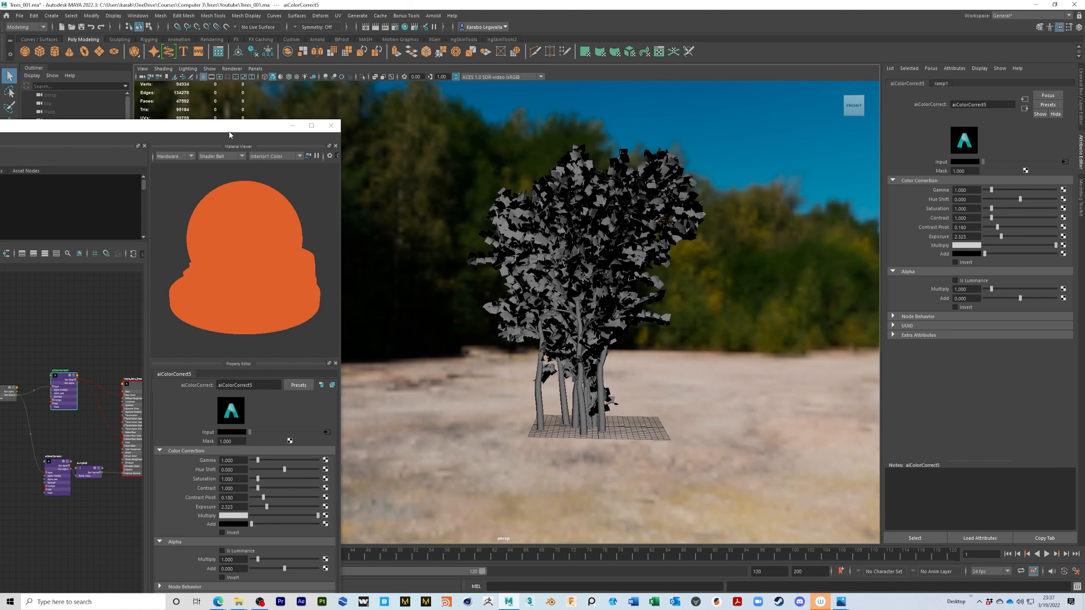
pyautogui.moveTo(36, 126); pyautogui.dragTo(0, 126)
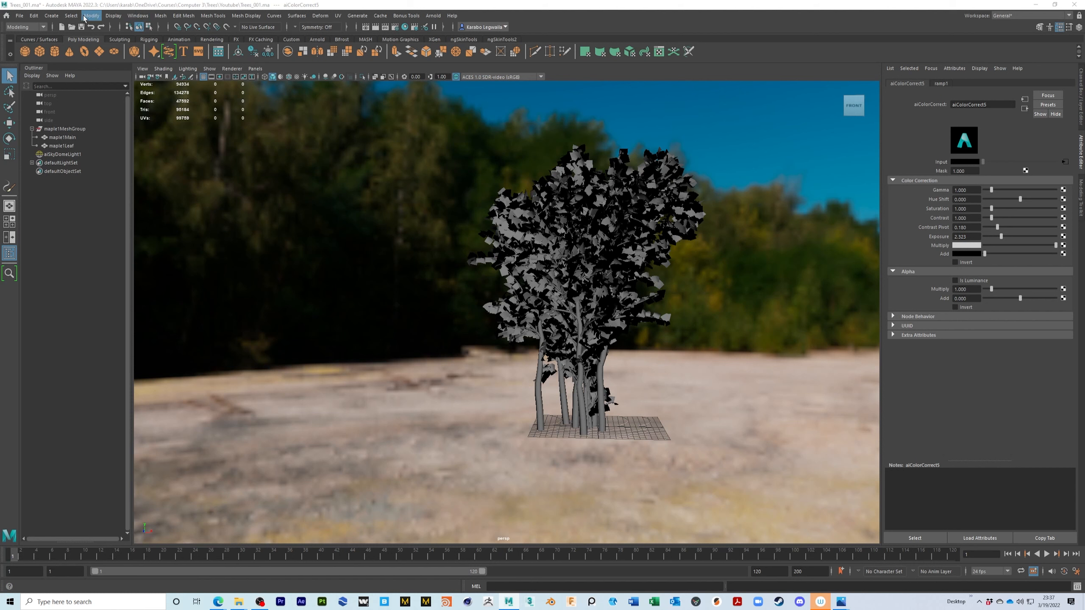
# Open the Content Browser and pick the oakWhiteLeafyHeavy brush from the Paint Effects TreesMesh examples.
pyautogui.click(137, 16)
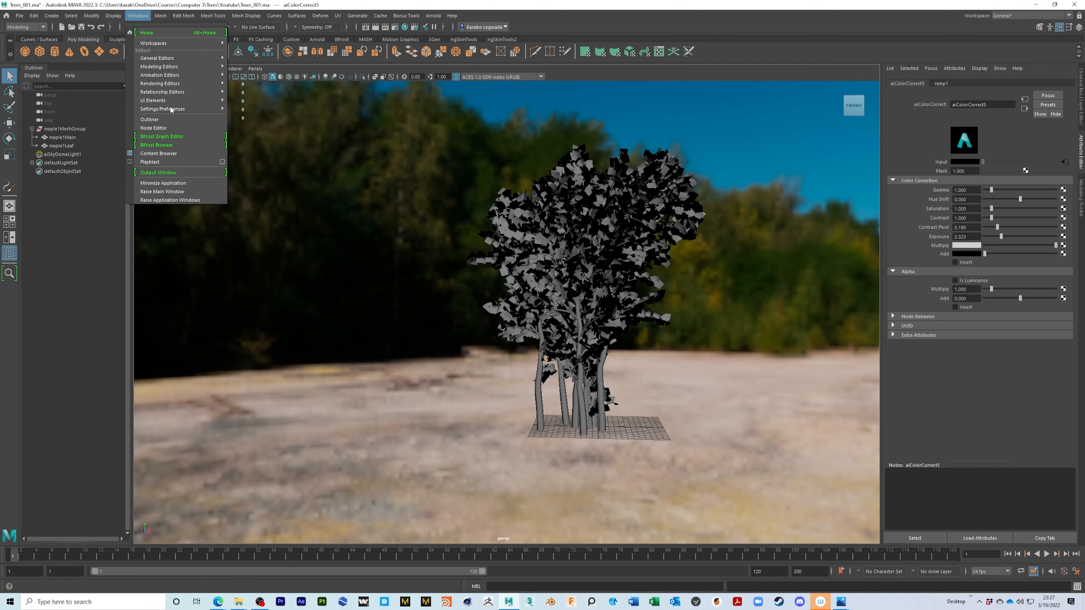
pyautogui.click(176, 154)
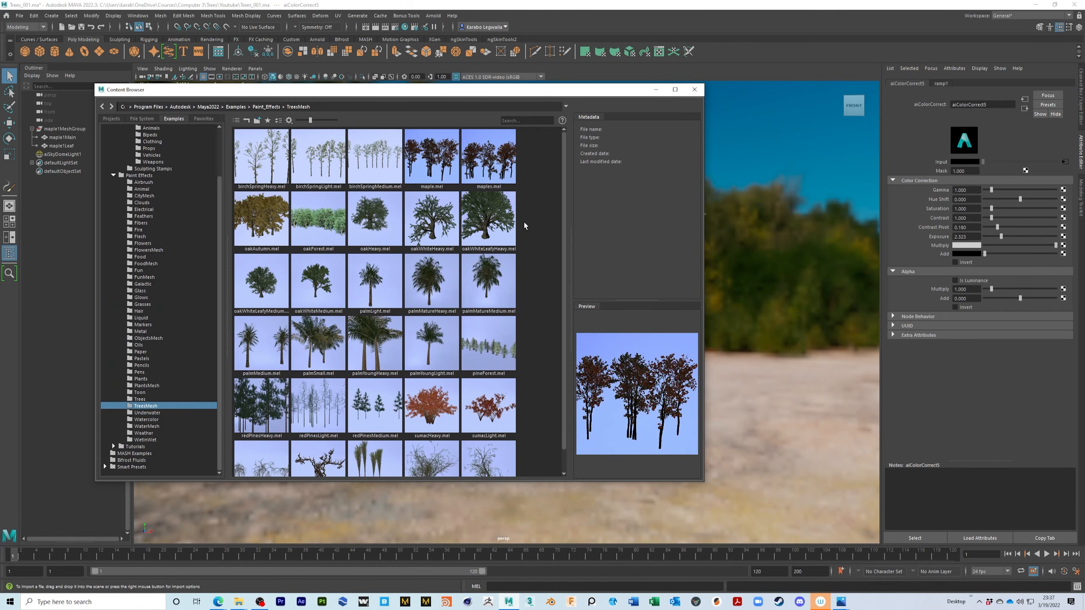
pyautogui.click(489, 229)
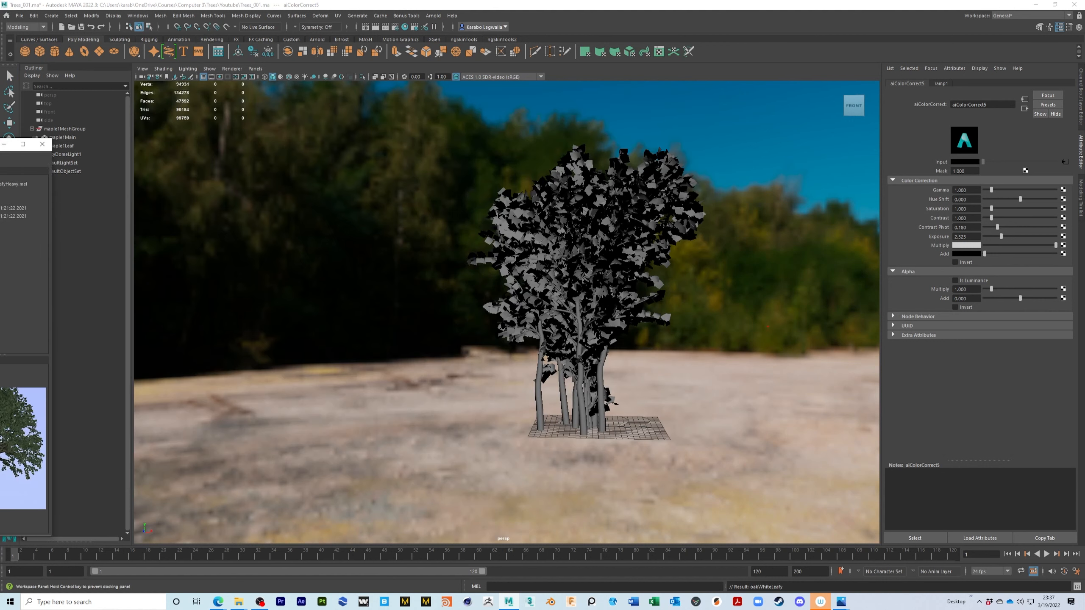
# Try painting the leafy white oak beside the maple and undo the trial strokes.
pyautogui.keyDown('alt'); pyautogui.moveTo(562, 382); pyautogui.dragTo(517, 379); pyautogui.keyUp('alt')
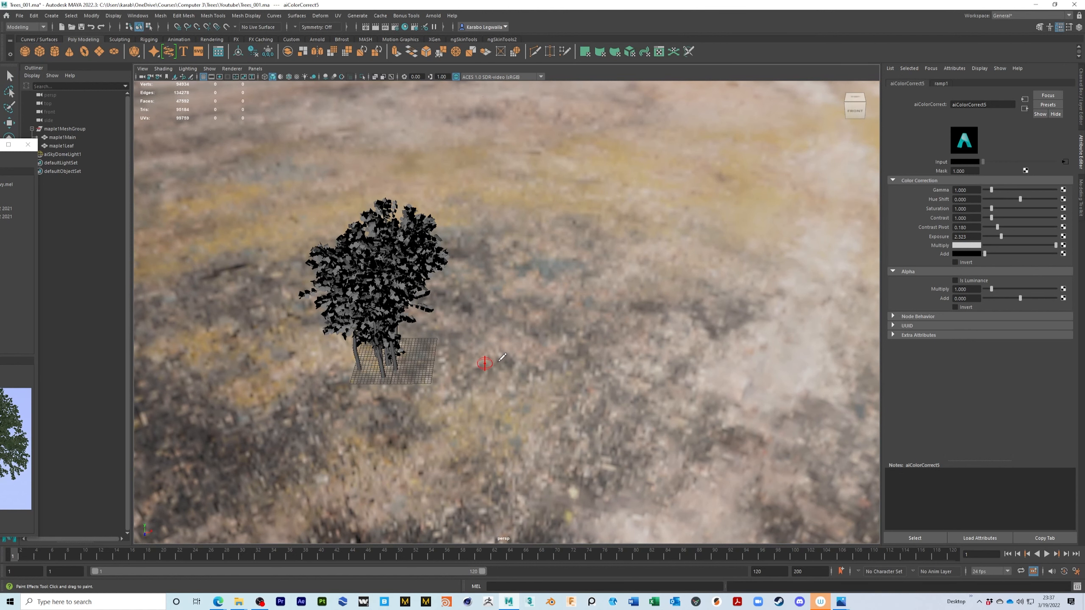
pyautogui.keyDown('alt'); pyautogui.moveTo(489, 366); pyautogui.dragTo(483, 369); pyautogui.keyUp('alt')
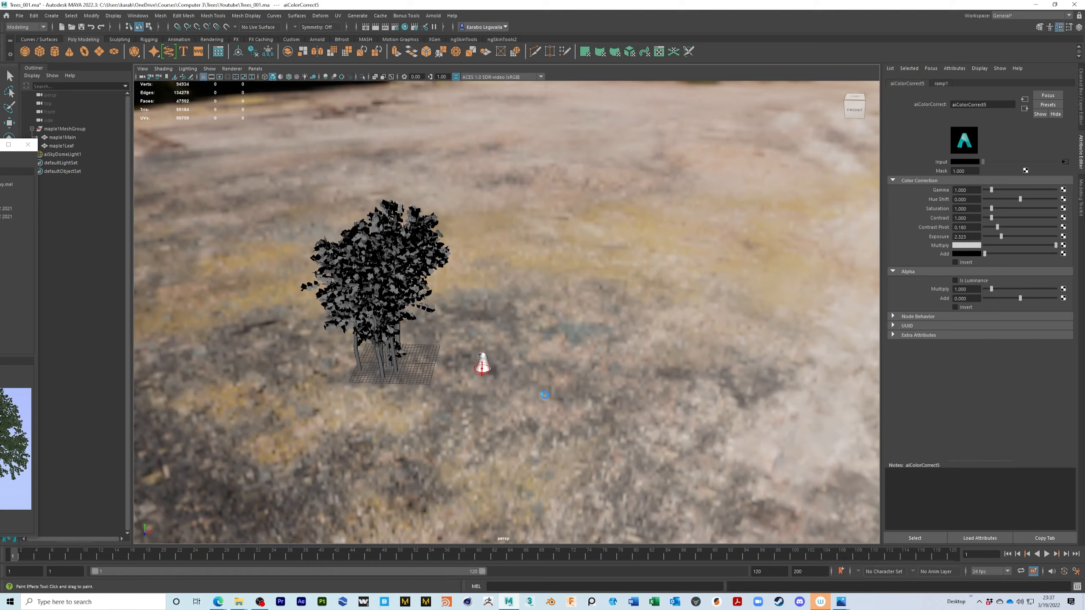
pyautogui.moveTo(544, 395)
pyautogui.keyDown('alt'); pyautogui.mouseDown()
pyautogui.moveTo(550, 369)
pyautogui.moveTo(515, 400)
pyautogui.mouseUp(); pyautogui.keyUp('alt')
pyautogui.hotkey('ctrl', 'z')
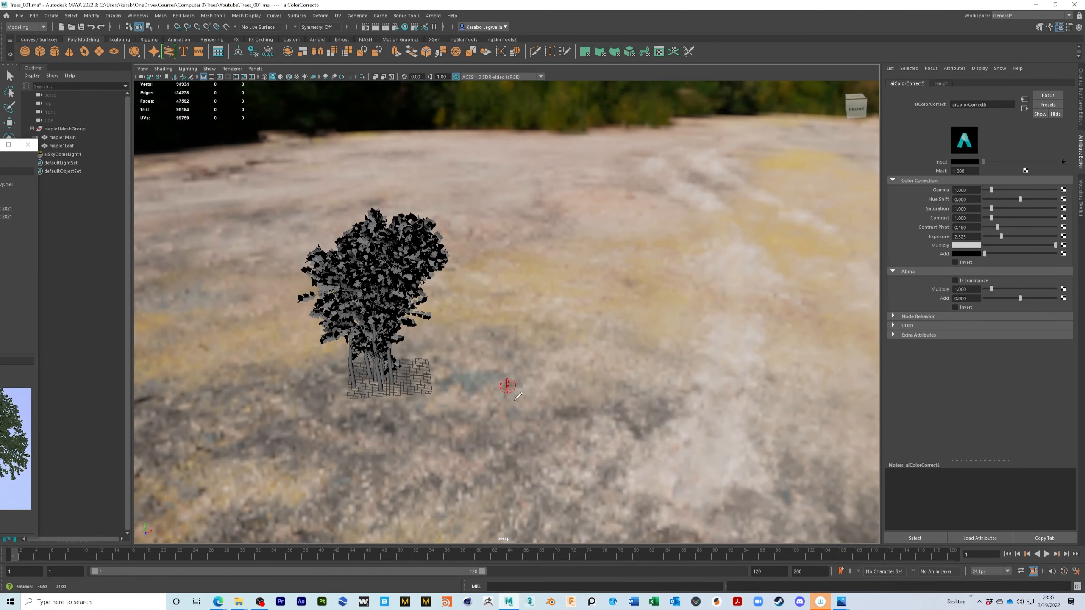
pyautogui.click(476, 372)
pyautogui.moveTo(517, 387)
pyautogui.keyDown('alt'); pyautogui.mouseDown()
pyautogui.moveTo(555, 375)
pyautogui.moveTo(314, 373)
pyautogui.mouseUp(); pyautogui.keyUp('alt')
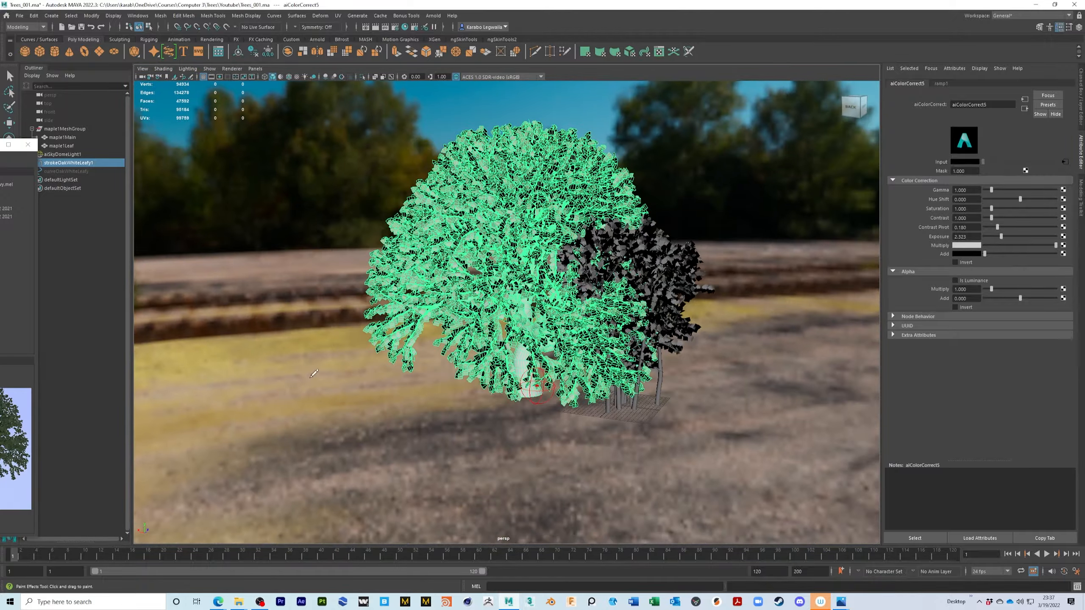
pyautogui.hotkey('ctrl', 'z')
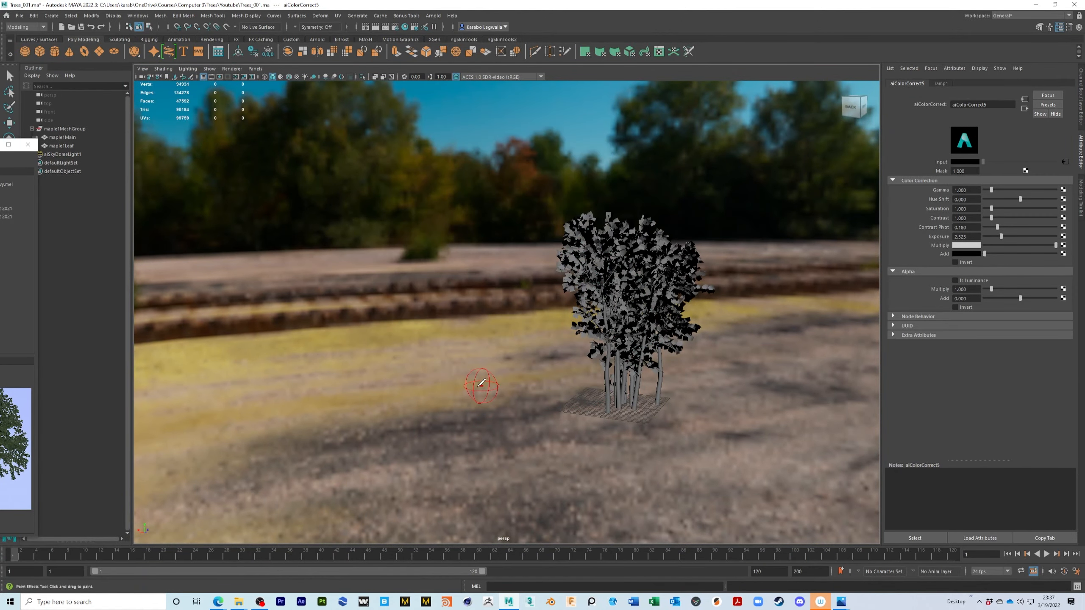
# Paint a leafy white oak beside the maple and check its shape from several angles.
pyautogui.moveTo(495, 388); pyautogui.dragTo(693, 376)
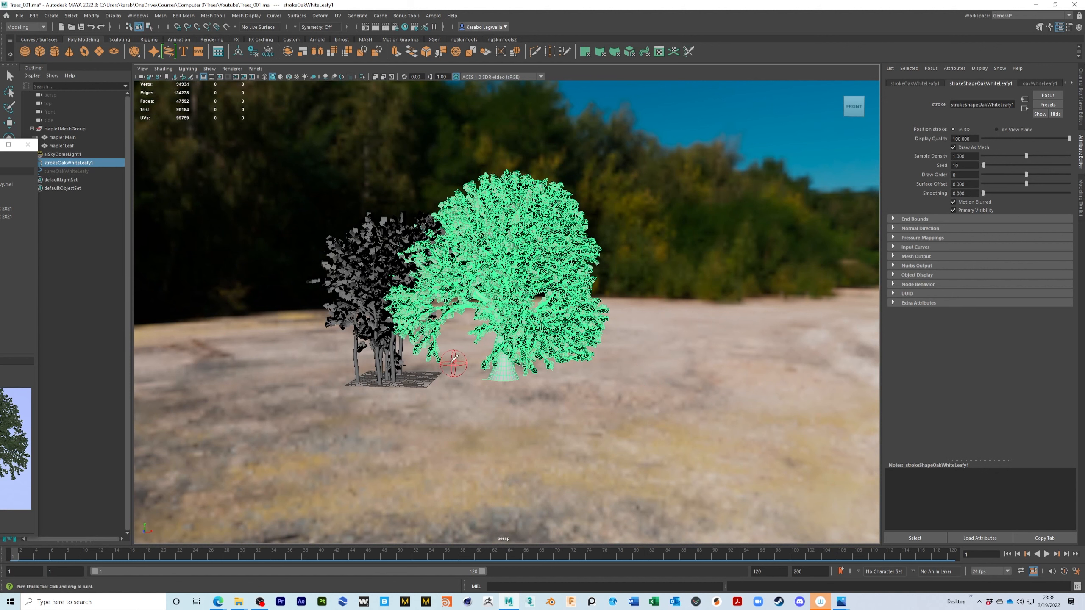
pyautogui.keyDown('alt'); pyautogui.moveTo(453, 393); pyautogui.dragTo(461, 364); pyautogui.keyUp('alt')
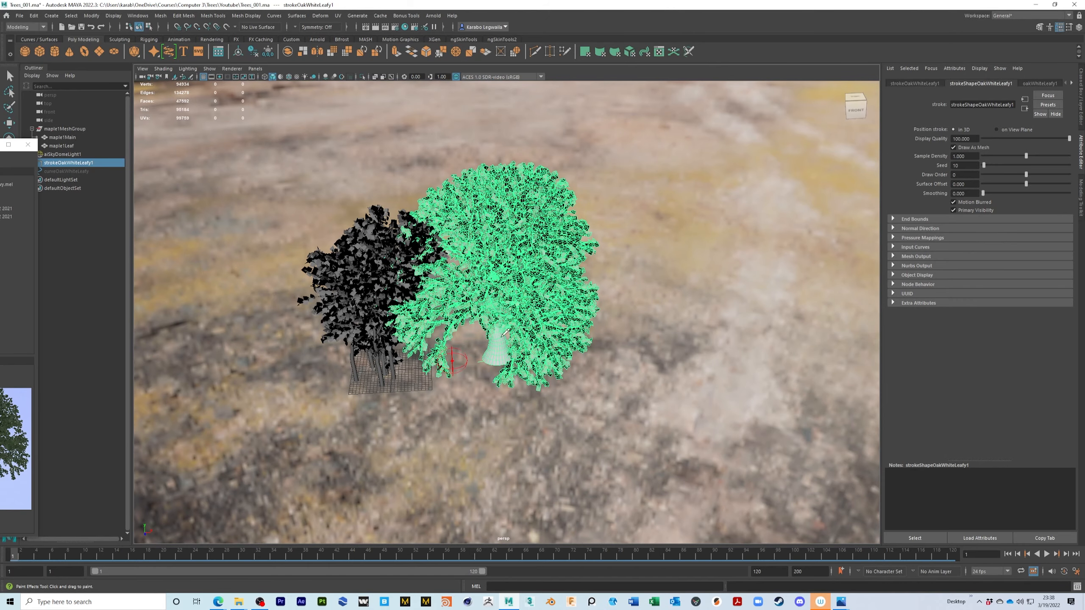
pyautogui.moveTo(490, 342)
pyautogui.keyDown('alt'); pyautogui.mouseDown()
pyautogui.moveTo(528, 326)
pyautogui.moveTo(304, 327)
pyautogui.mouseUp(); pyautogui.keyUp('alt')
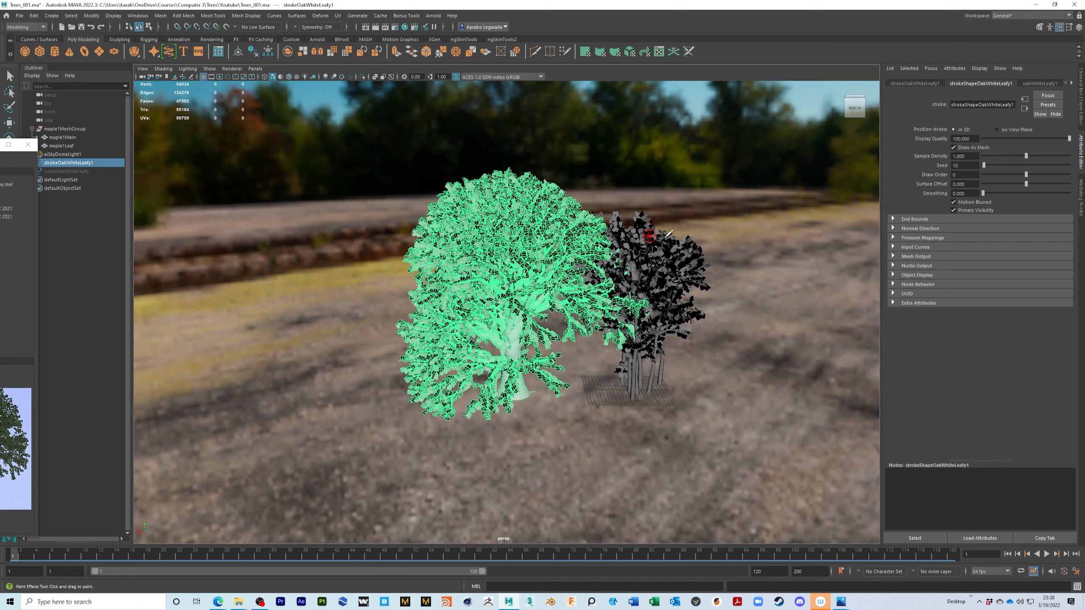
pyautogui.moveTo(683, 281)
pyautogui.keyDown('alt'); pyautogui.mouseDown()
pyautogui.moveTo(679, 261)
pyautogui.moveTo(691, 269)
pyautogui.mouseUp(); pyautogui.keyUp('alt')
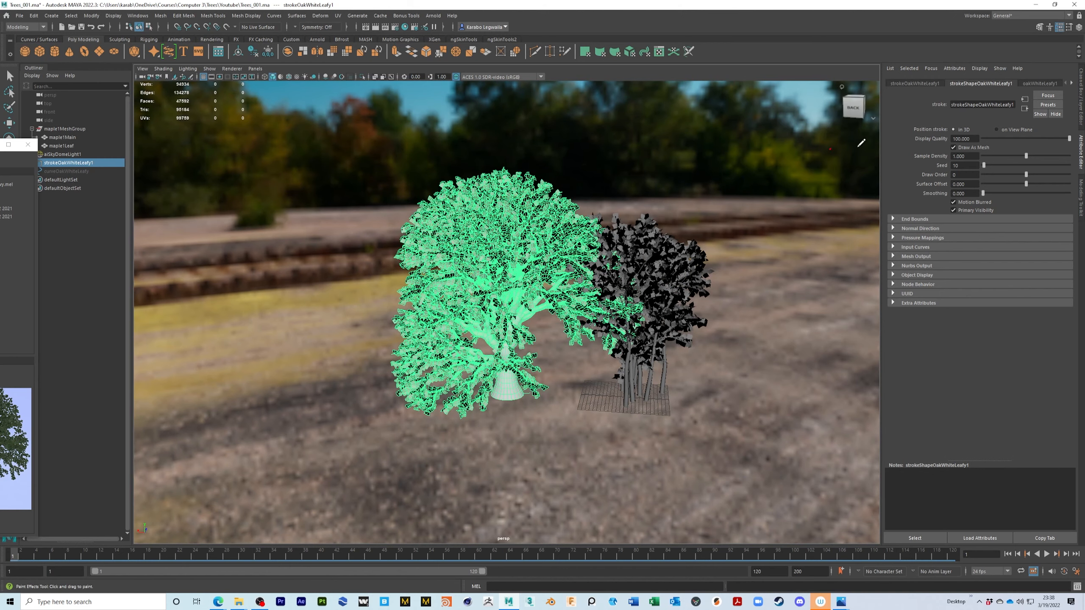
pyautogui.keyDown('alt'); pyautogui.moveTo(715, 337); pyautogui.dragTo(483, 337); pyautogui.keyUp('alt')
pyautogui.scroll(6, 698, 334)
pyautogui.scroll(-3, 702, 339)
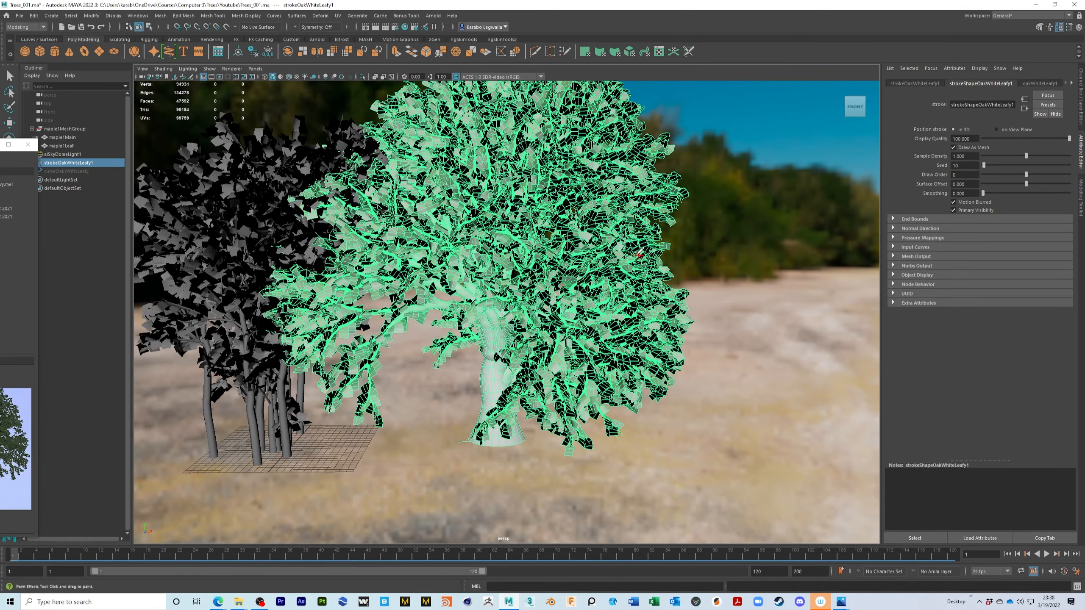
# Close the floating window and expand the Leaves growth attributes of the oak stroke's brush.
pyautogui.press('q')
pyautogui.click(28, 144)
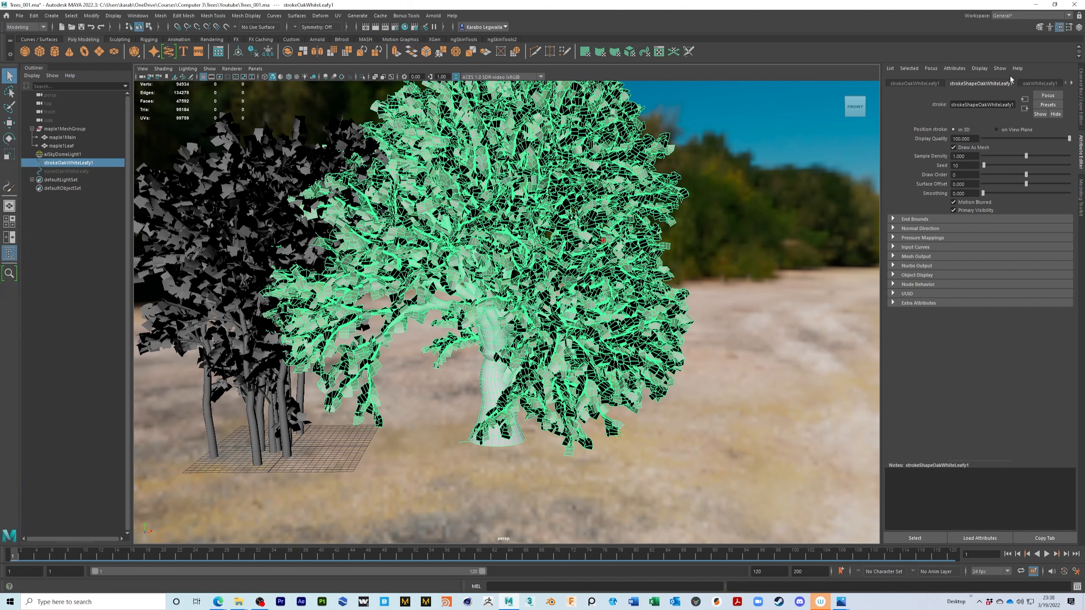
pyautogui.click(1042, 84)
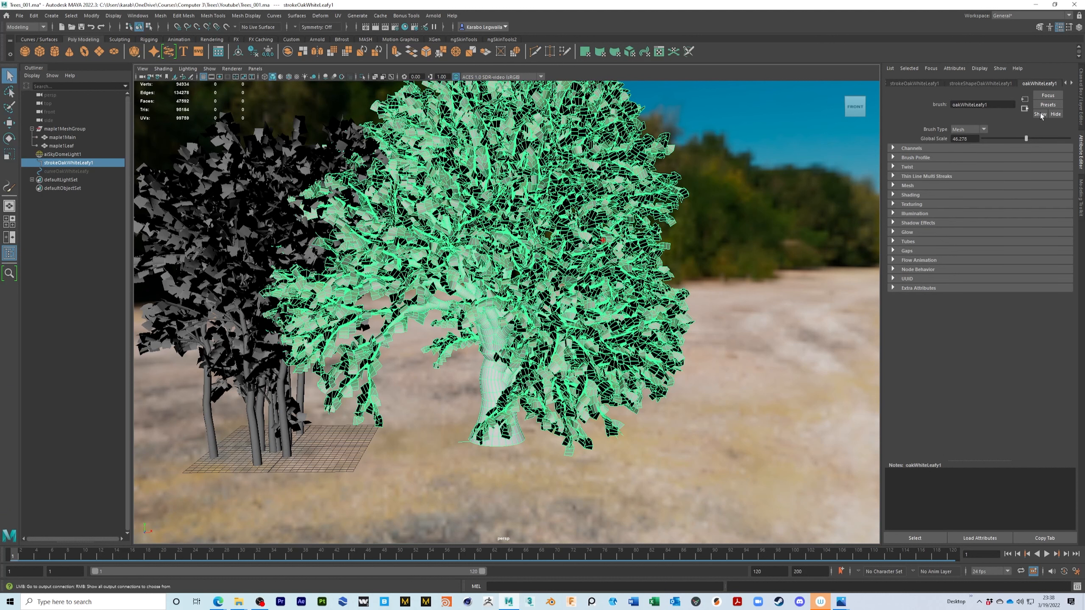
pyautogui.click(893, 252)
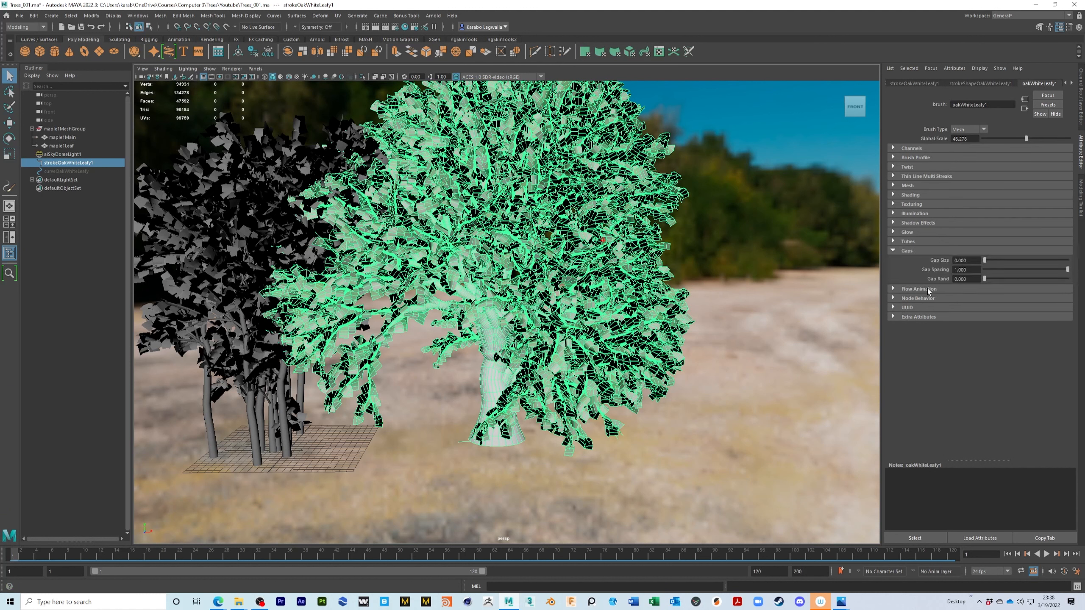
pyautogui.click(893, 251)
pyautogui.click(893, 242)
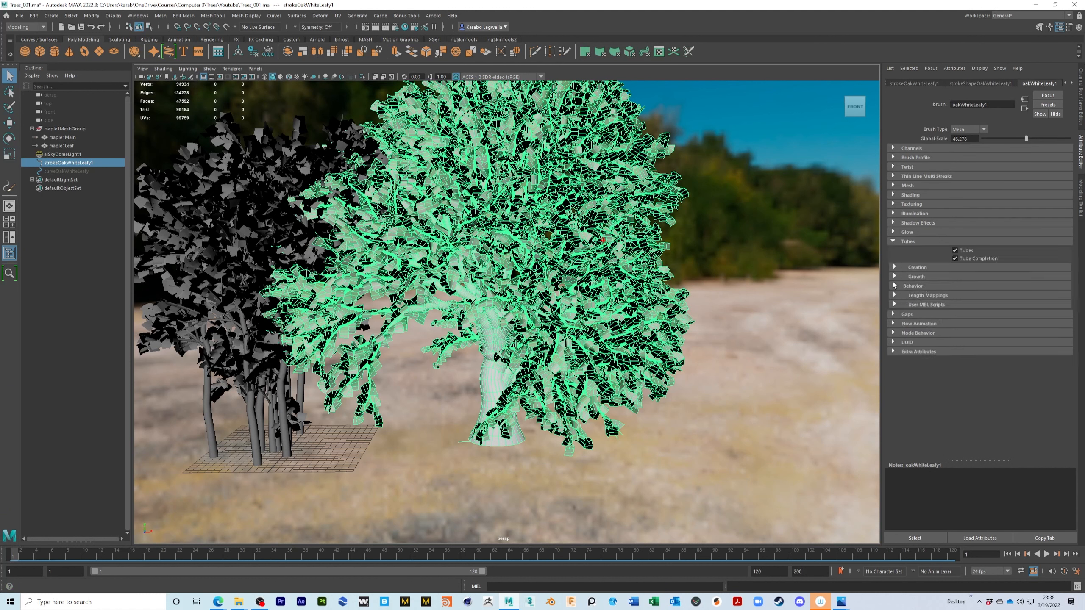
pyautogui.click(896, 278)
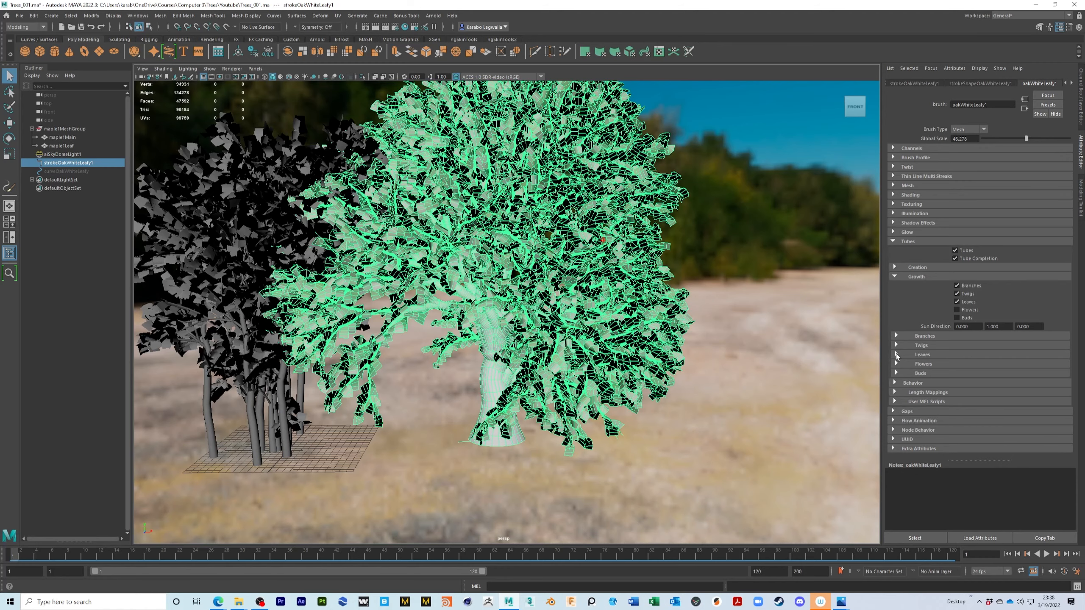
pyautogui.click(897, 354)
# Increase the Leaf Bend of the oak's leaves to about 5.5.
pyautogui.scroll(5, 741, 365)
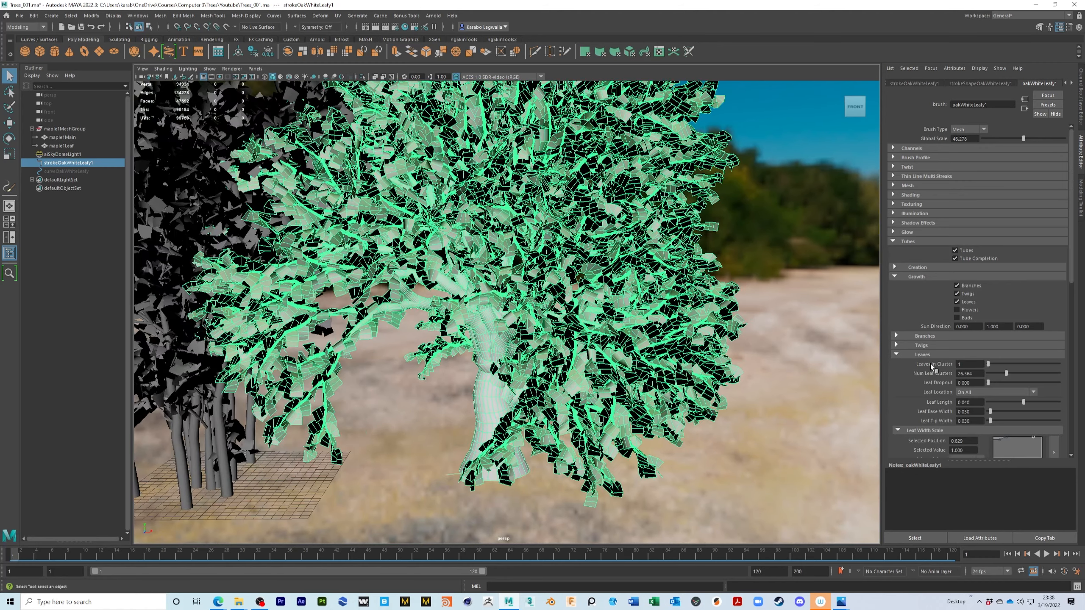
pyautogui.scroll(-1, 931, 364)
pyautogui.scroll(8, 705, 317)
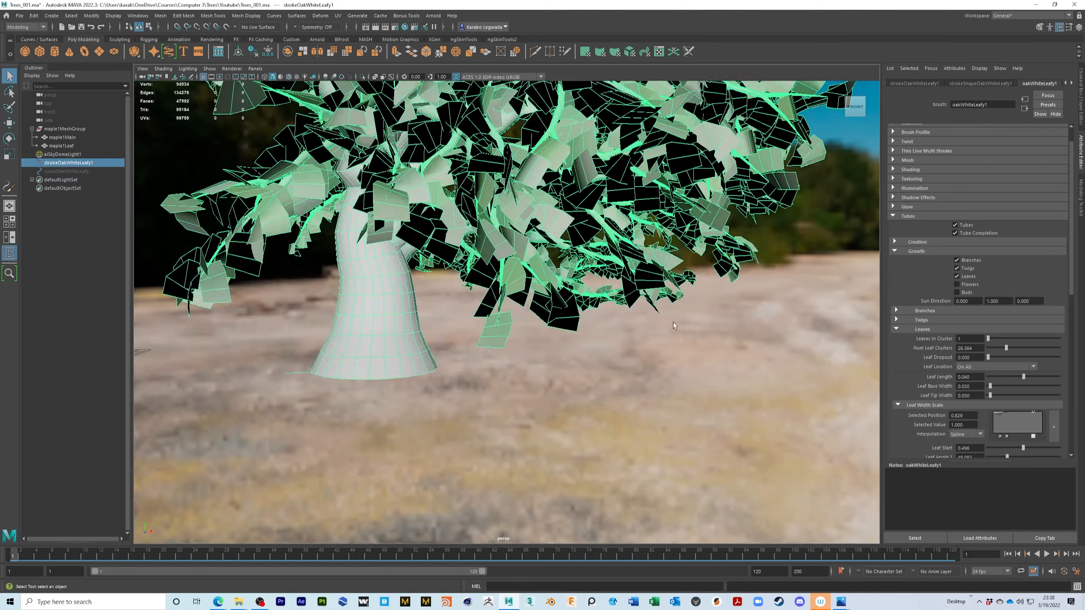
pyautogui.scroll(-6, 917, 397)
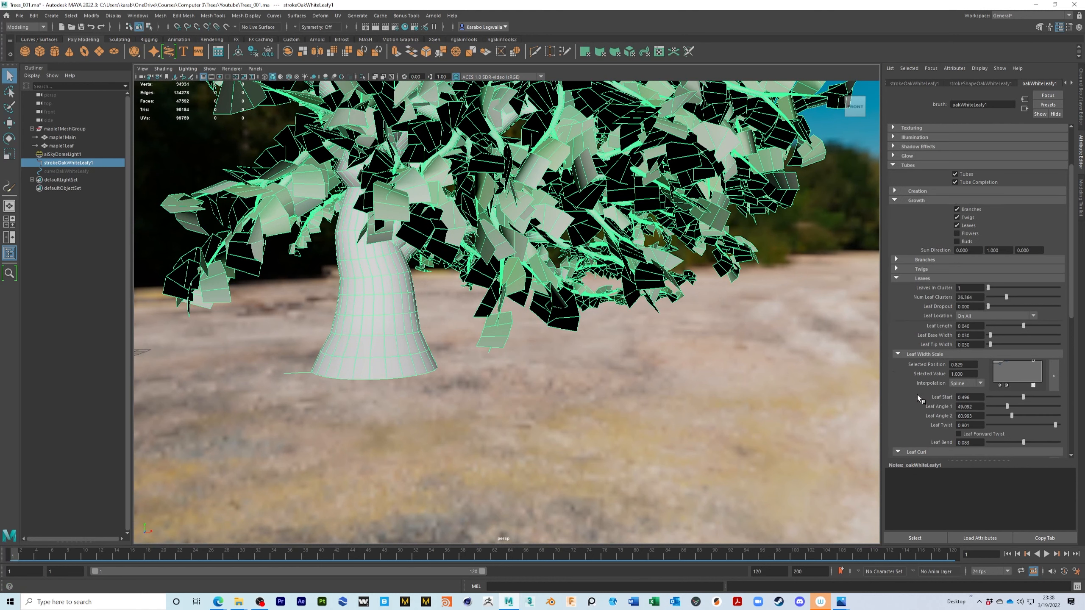
pyautogui.moveTo(1025, 339); pyautogui.dragTo(1043, 338)
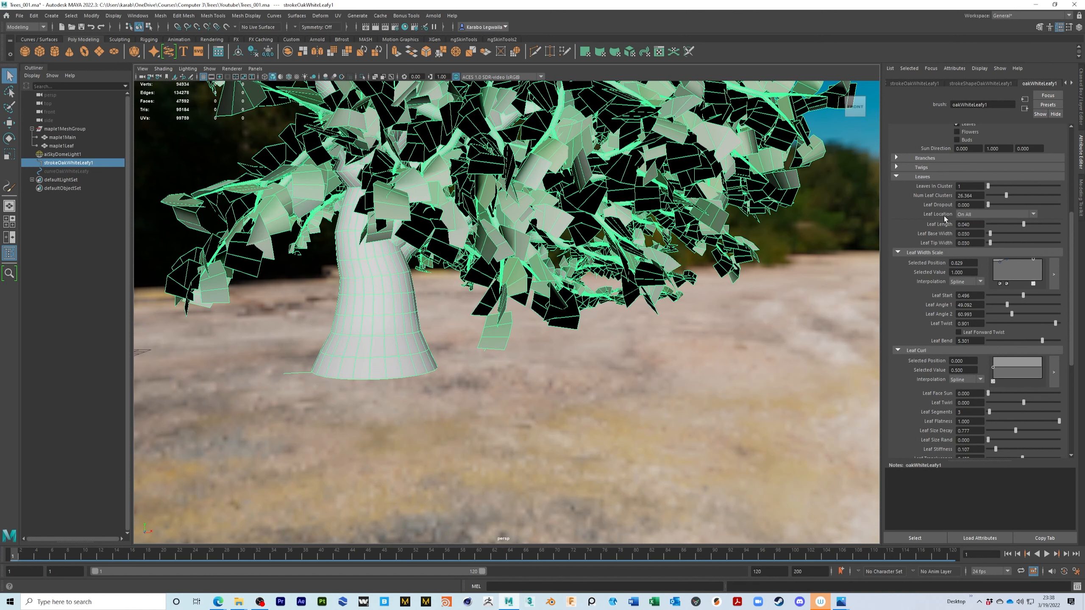
# Set the oak's Num Leaf Clusters to 30, check the foliage from several angles, and save the scene.
pyautogui.click(971, 196)
pyautogui.write('30')
pyautogui.press('Return')
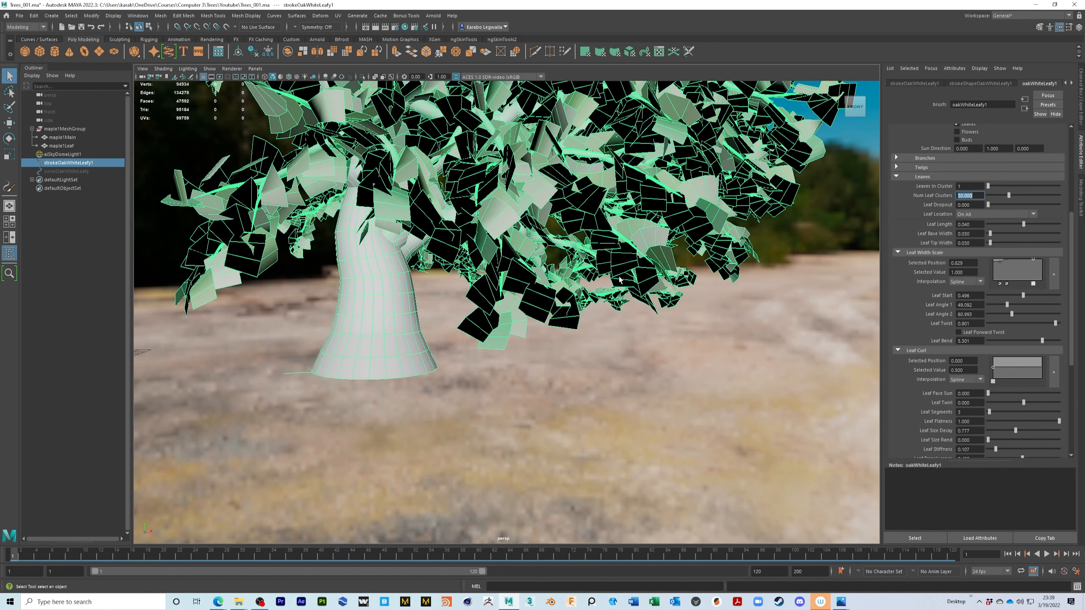
pyautogui.scroll(-5, 631, 292)
pyautogui.keyDown('alt'); pyautogui.moveTo(633, 293); pyautogui.dragTo(683, 343, button='middle'); pyautogui.keyUp('alt')
pyautogui.moveTo(649, 305)
pyautogui.keyDown('alt'); pyautogui.mouseDown()
pyautogui.moveTo(728, 324)
pyautogui.moveTo(679, 359)
pyautogui.moveTo(653, 297)
pyautogui.mouseUp(); pyautogui.keyUp('alt')
pyautogui.scroll(2, 652, 290)
pyautogui.scroll(3, 603, 187)
pyautogui.keyDown('alt'); pyautogui.moveTo(575, 218); pyautogui.dragTo(572, 188); pyautogui.keyUp('alt')
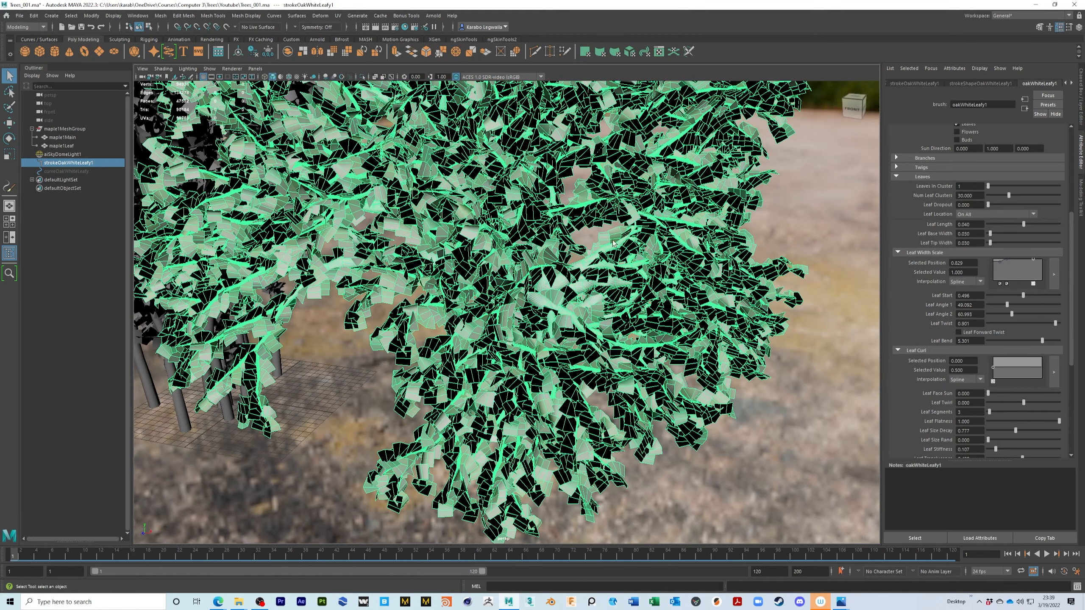
pyautogui.scroll(-4, 650, 252)
pyautogui.keyDown('alt'); pyautogui.moveTo(650, 252); pyautogui.dragTo(606, 219); pyautogui.keyUp('alt')
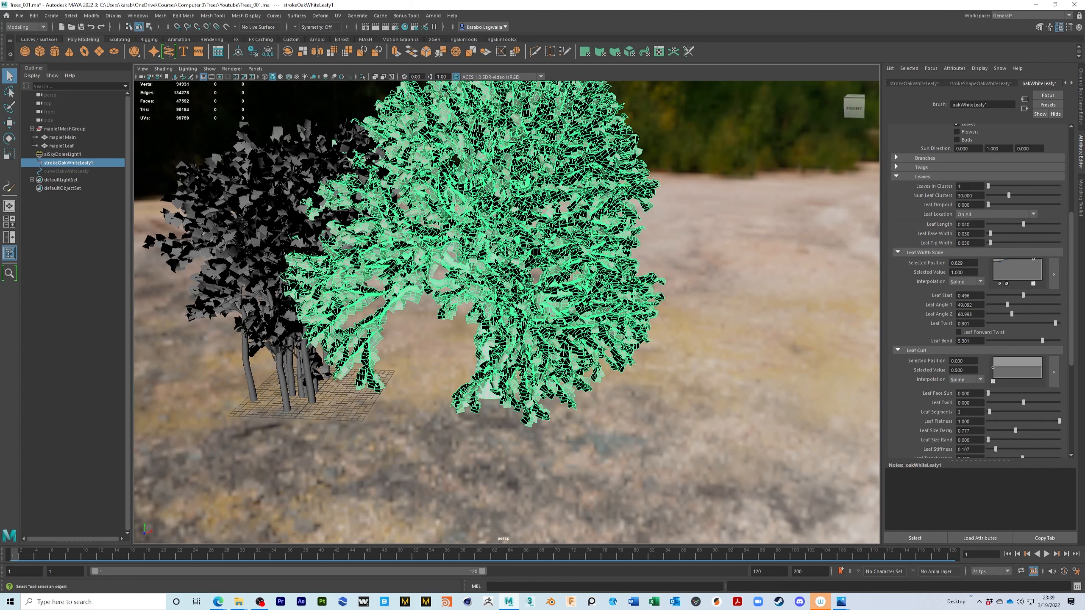
pyautogui.hotkey('ctrl', 's')
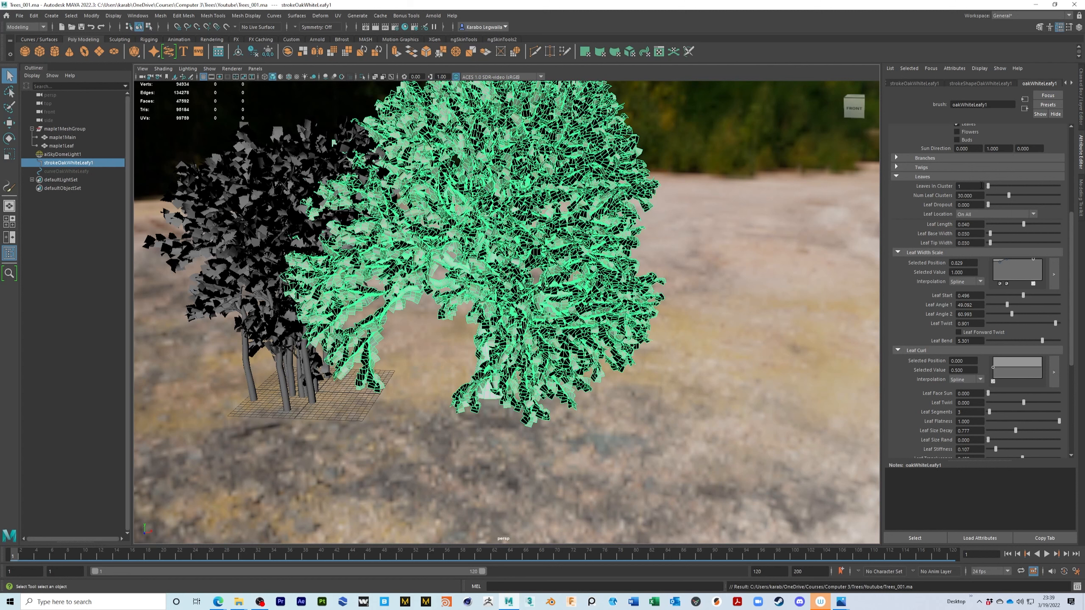
# Try a Leaves In Cluster value of 2 on the oak and check the foliage density.
pyautogui.click(967, 187)
pyautogui.write('2')
pyautogui.press('Return')
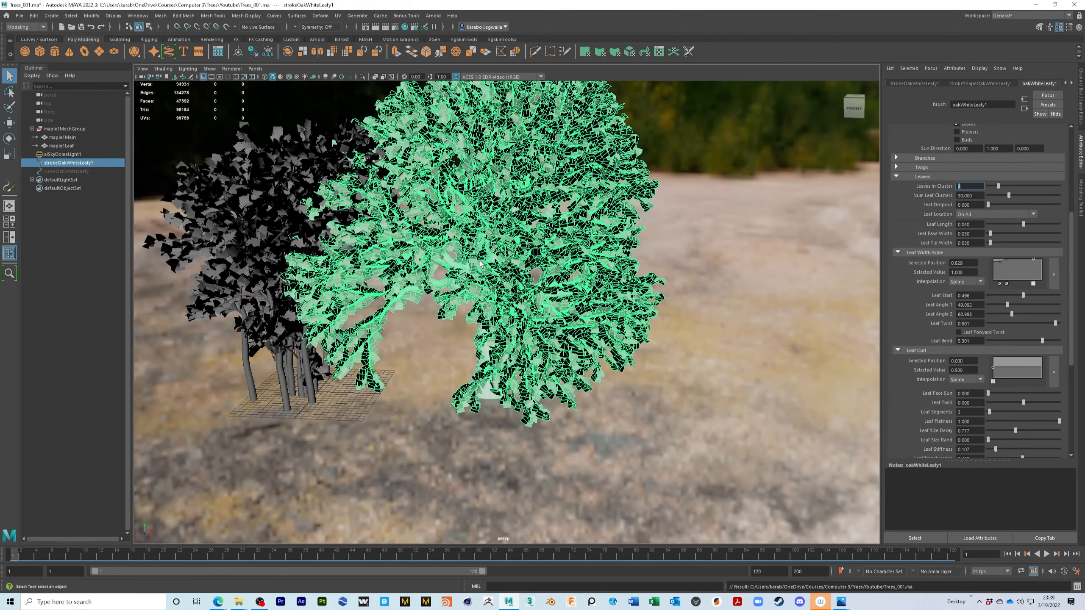
pyautogui.moveTo(577, 266)
pyautogui.keyDown('alt'); pyautogui.mouseDown()
pyautogui.moveTo(538, 256)
pyautogui.moveTo(570, 281)
pyautogui.mouseUp(); pyautogui.keyUp('alt')
pyautogui.keyDown('alt'); pyautogui.moveTo(712, 281); pyautogui.dragTo(651, 270); pyautogui.keyUp('alt')
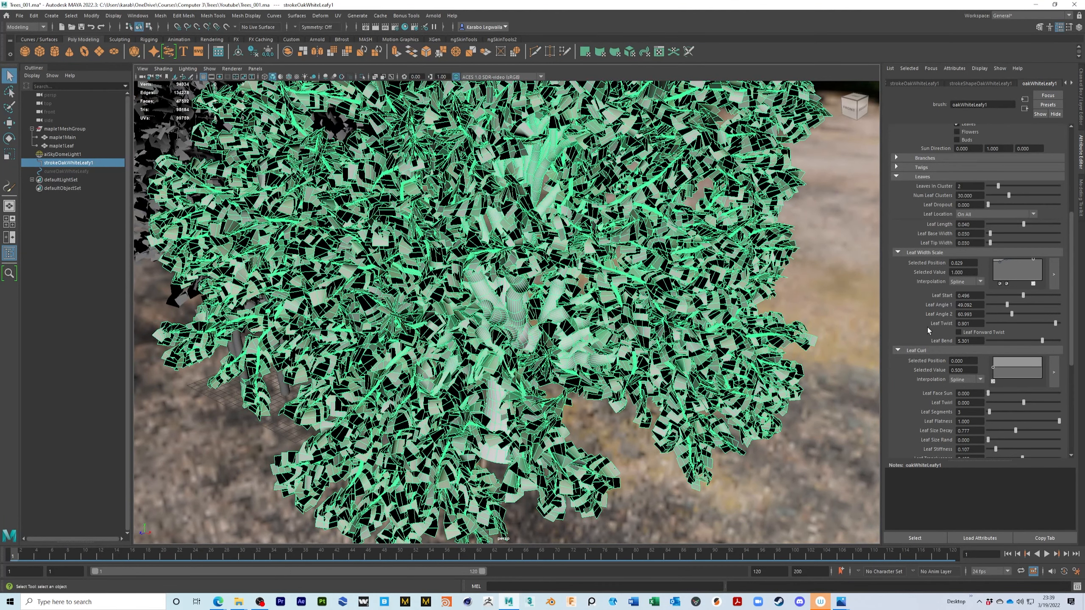
# Expand the Twigs attributes and set Leaves In Cluster back to 1.
pyautogui.scroll(1, 927, 327)
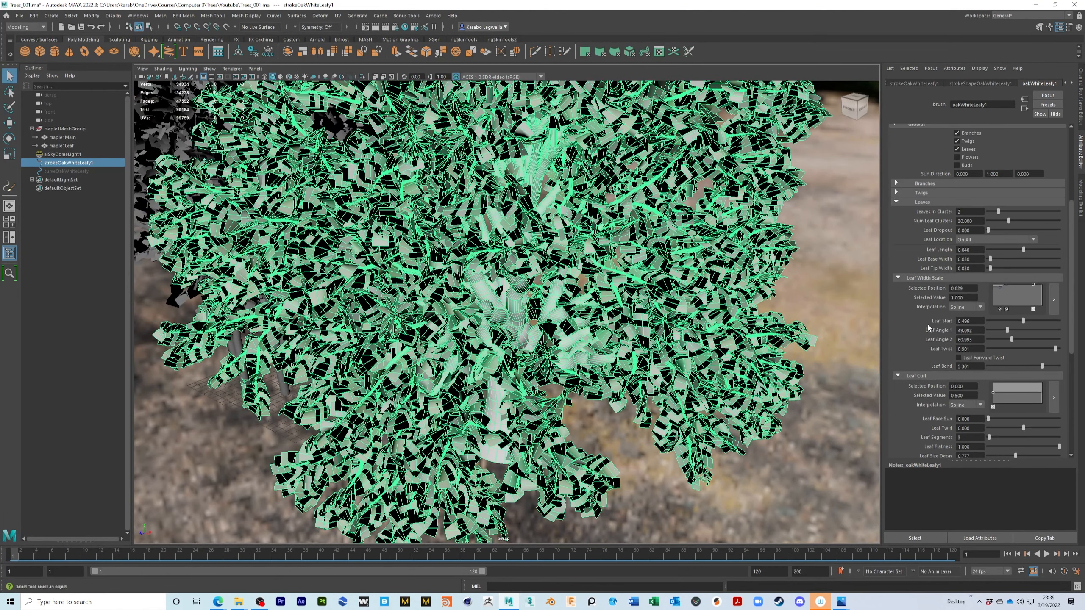
pyautogui.scroll(1, 928, 324)
pyautogui.click(897, 218)
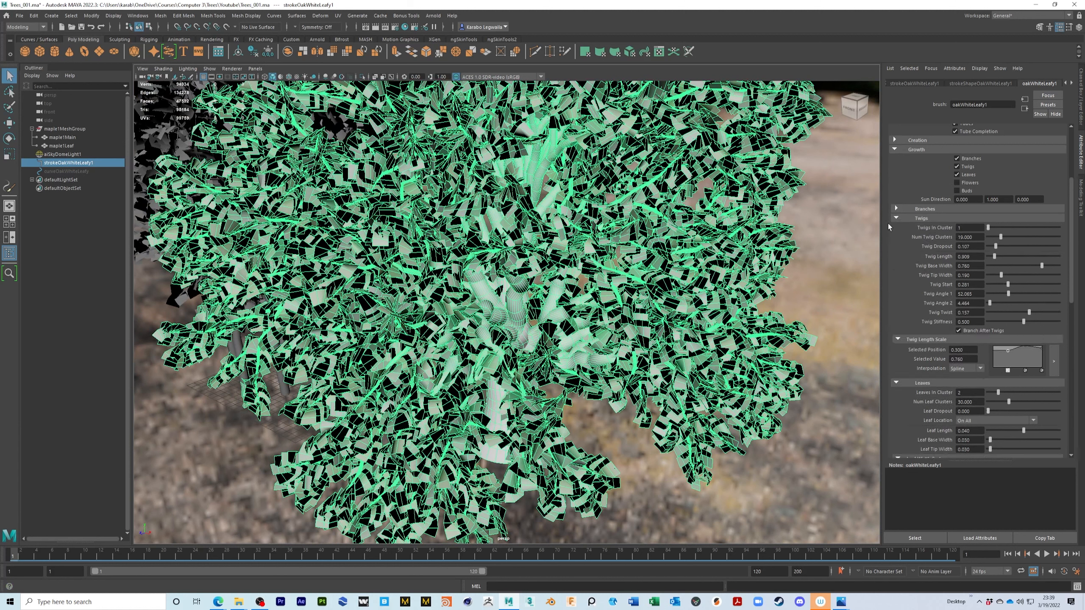
pyautogui.click(969, 392)
pyautogui.write('1')
pyautogui.press('Return')
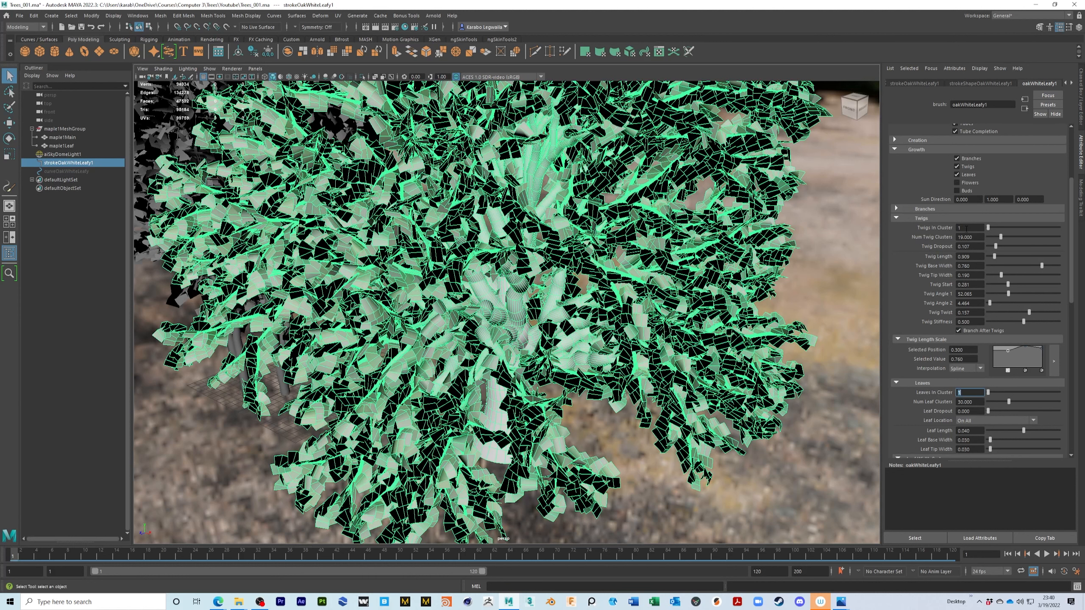
pyautogui.keyDown('alt'); pyautogui.moveTo(829, 307); pyautogui.dragTo(735, 312, button='right'); pyautogui.keyUp('alt')
pyautogui.keyDown('alt'); pyautogui.moveTo(735, 312); pyautogui.dragTo(823, 265); pyautogui.keyUp('alt')
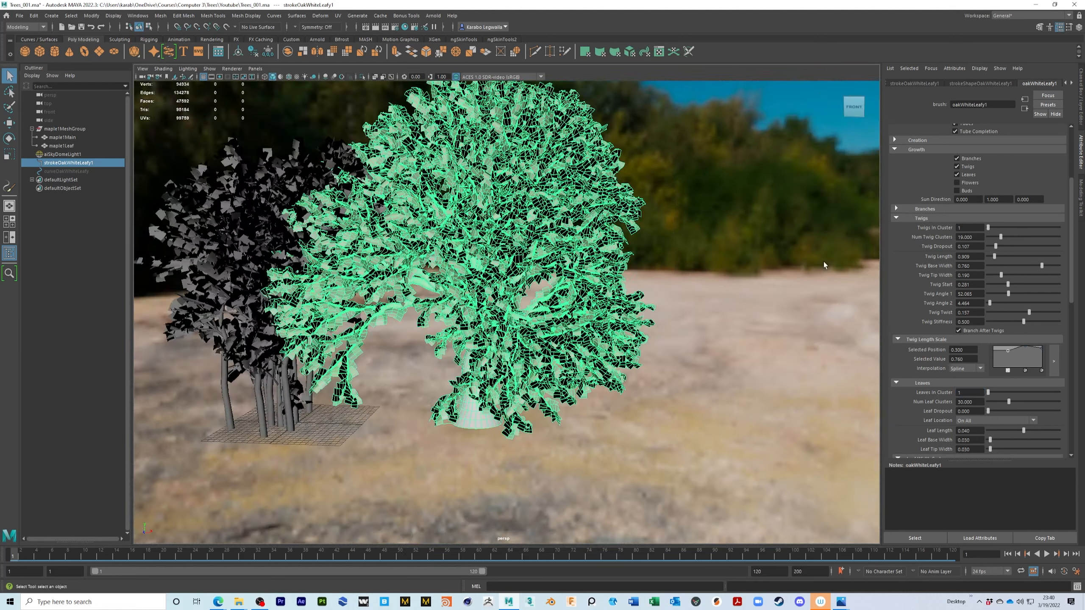
# Set the oak's Twigs In Cluster to 2, inspect the fuller crown, and save the scene.
pyautogui.doubleClick(964, 227)
pyautogui.keyDown('alt'); pyautogui.moveTo(558, 298); pyautogui.dragTo(196, 317); pyautogui.keyUp('alt')
pyautogui.keyDown('alt'); pyautogui.moveTo(516, 324); pyautogui.dragTo(463, 321); pyautogui.keyUp('alt')
pyautogui.scroll(2, 643, 422)
pyautogui.scroll(8, 643, 422)
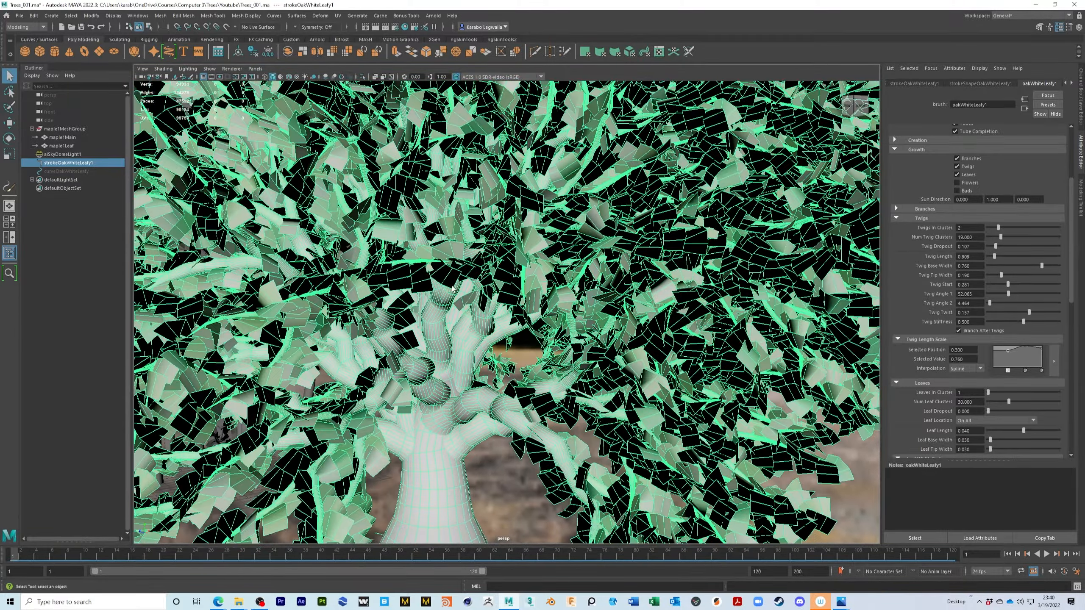
pyautogui.keyDown('alt'); pyautogui.moveTo(451, 286); pyautogui.dragTo(453, 281); pyautogui.keyUp('alt')
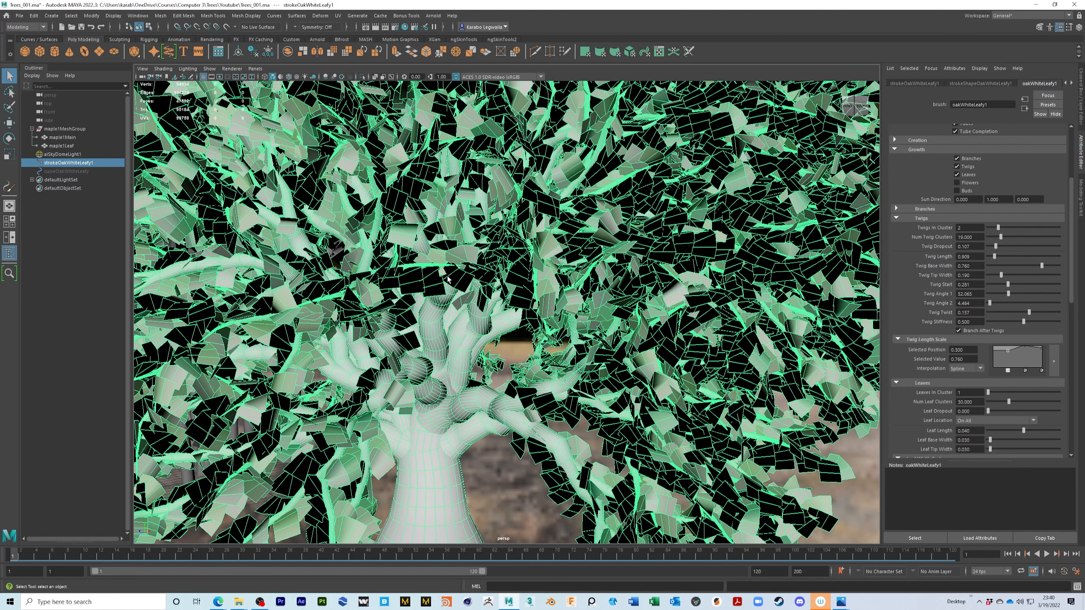
pyautogui.keyDown('alt'); pyautogui.moveTo(663, 328); pyautogui.dragTo(476, 298, button='right'); pyautogui.keyUp('alt')
pyautogui.keyDown('alt'); pyautogui.moveTo(476, 298); pyautogui.dragTo(493, 300); pyautogui.keyUp('alt')
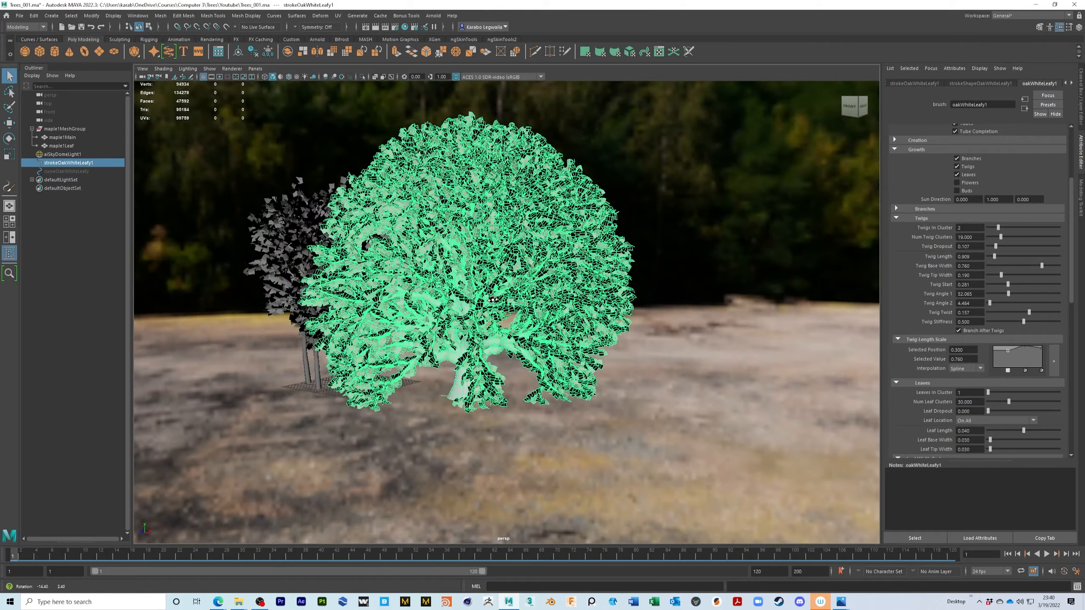
pyautogui.keyDown('alt'); pyautogui.moveTo(493, 300); pyautogui.dragTo(514, 300); pyautogui.keyUp('alt')
pyautogui.hotkey('ctrl', 's')
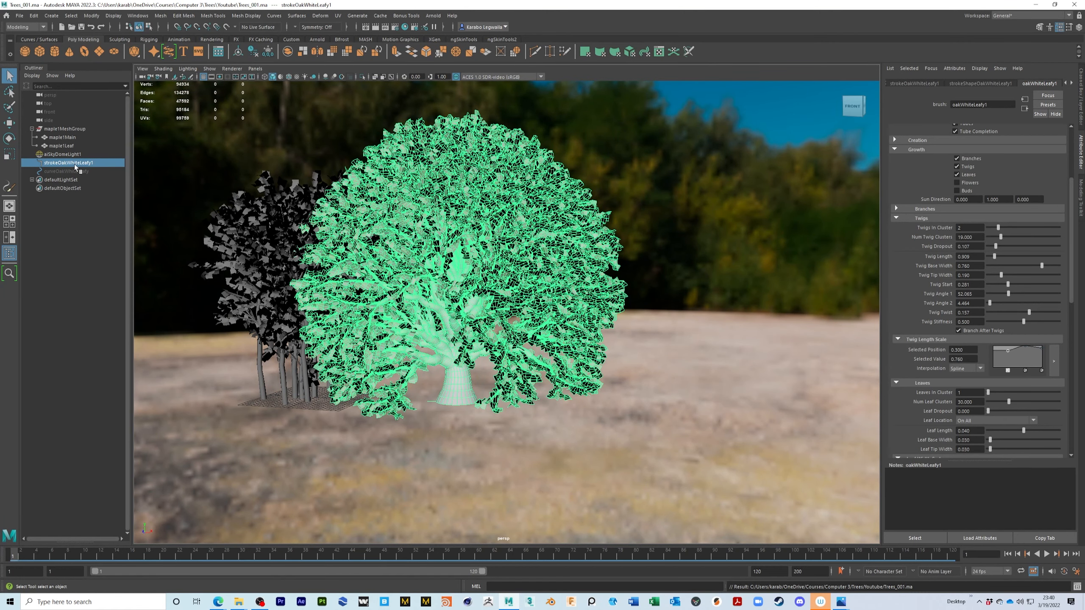
# Frame the oak, run a test render in Arnold RenderView, and close the render window.
pyautogui.press('f')
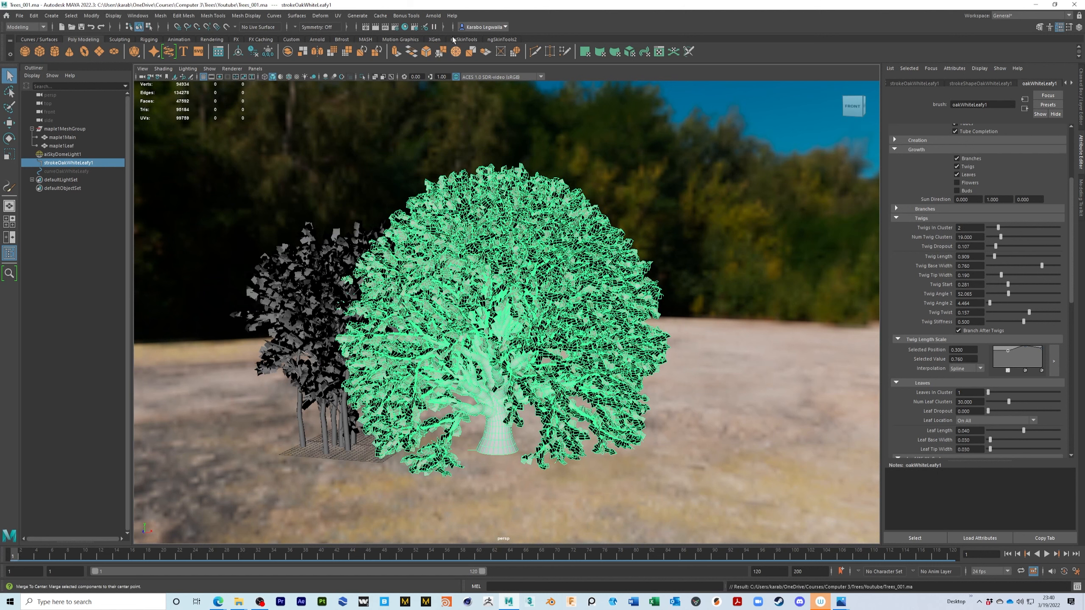
pyautogui.click(433, 16)
pyautogui.click(459, 51)
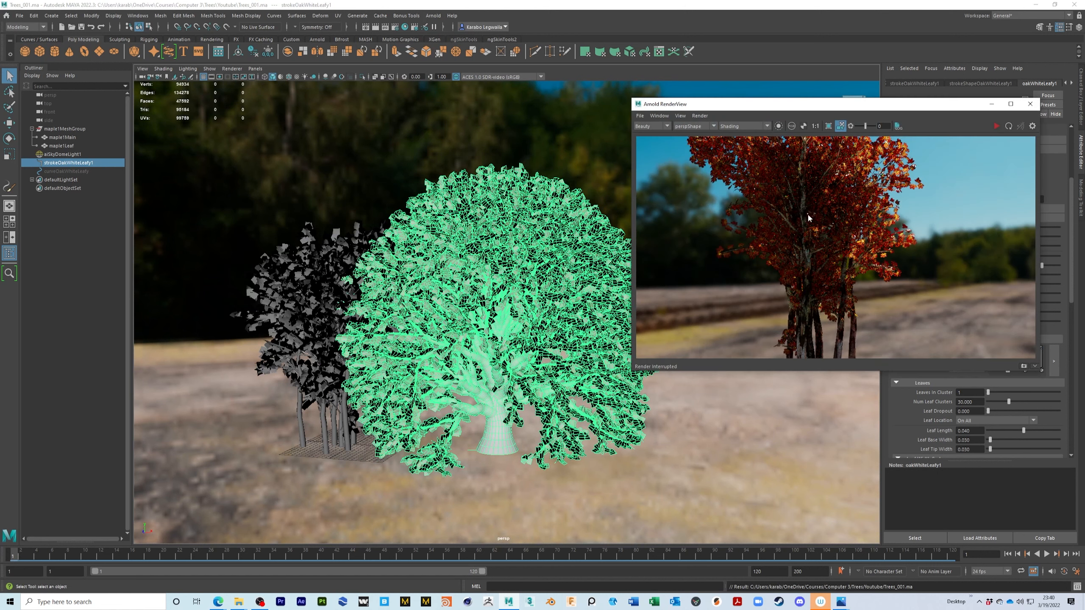
pyautogui.click(994, 128)
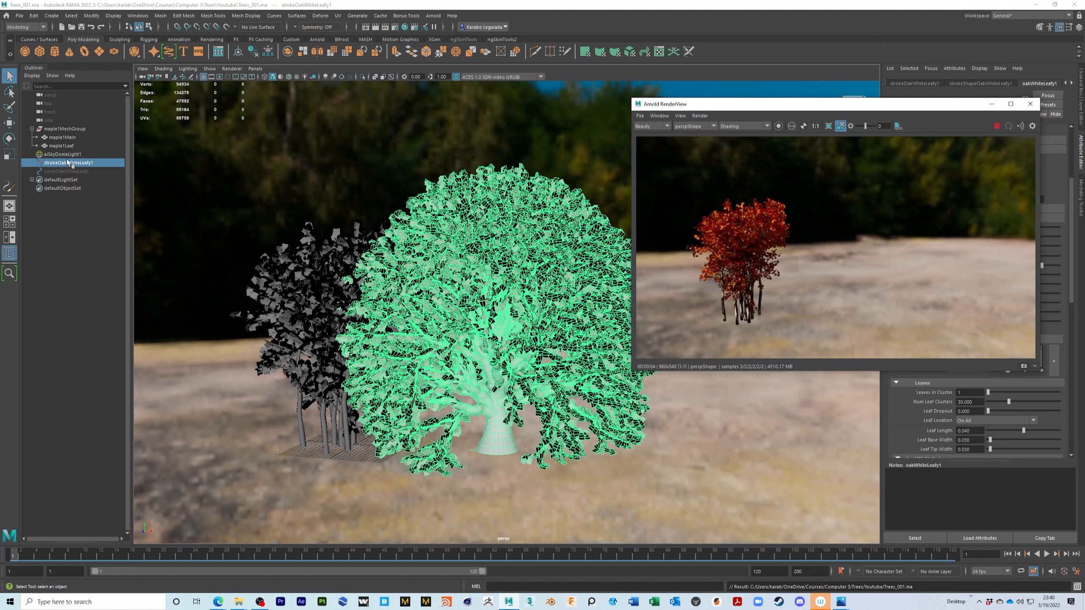
pyautogui.click(1030, 104)
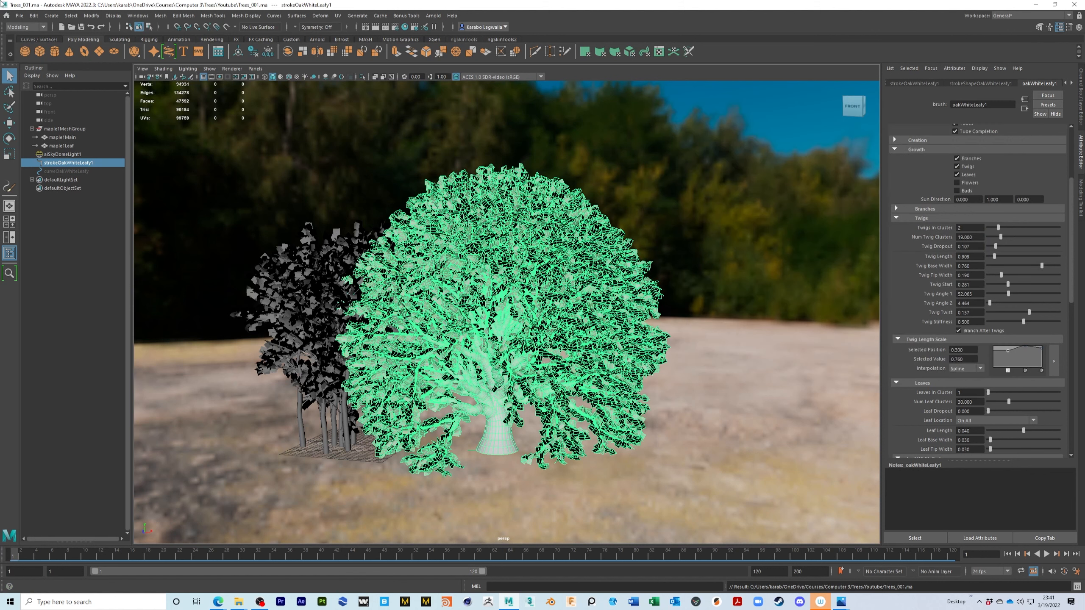
# Convert the oak's Paint Effects stroke to polygons with quad output, hidden strokes and a poly limit of 100000.
pyautogui.click(89, 16)
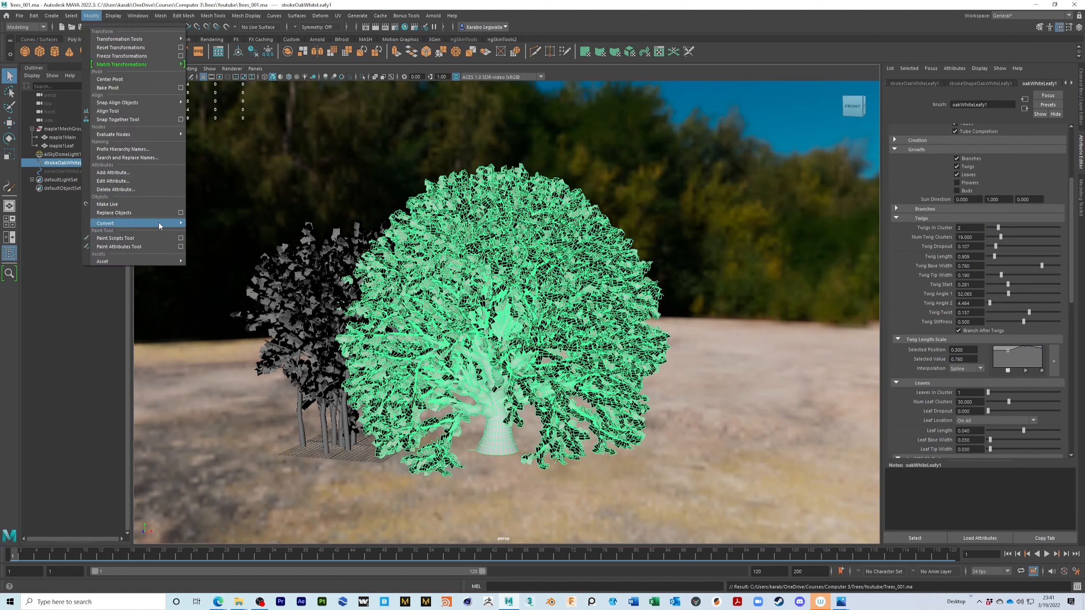
pyautogui.moveTo(160, 224)
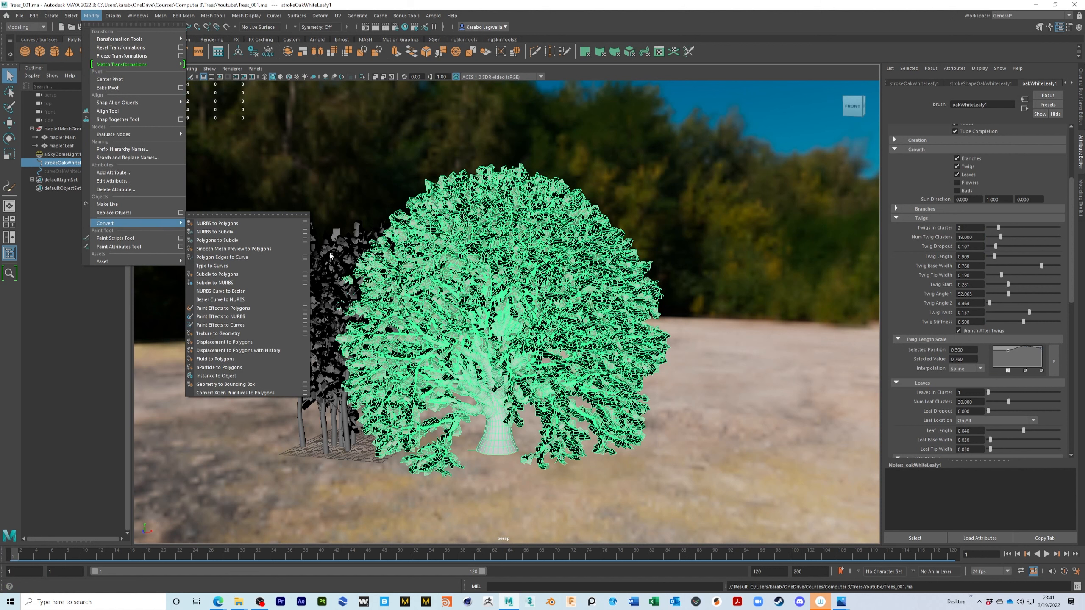
pyautogui.click(305, 308)
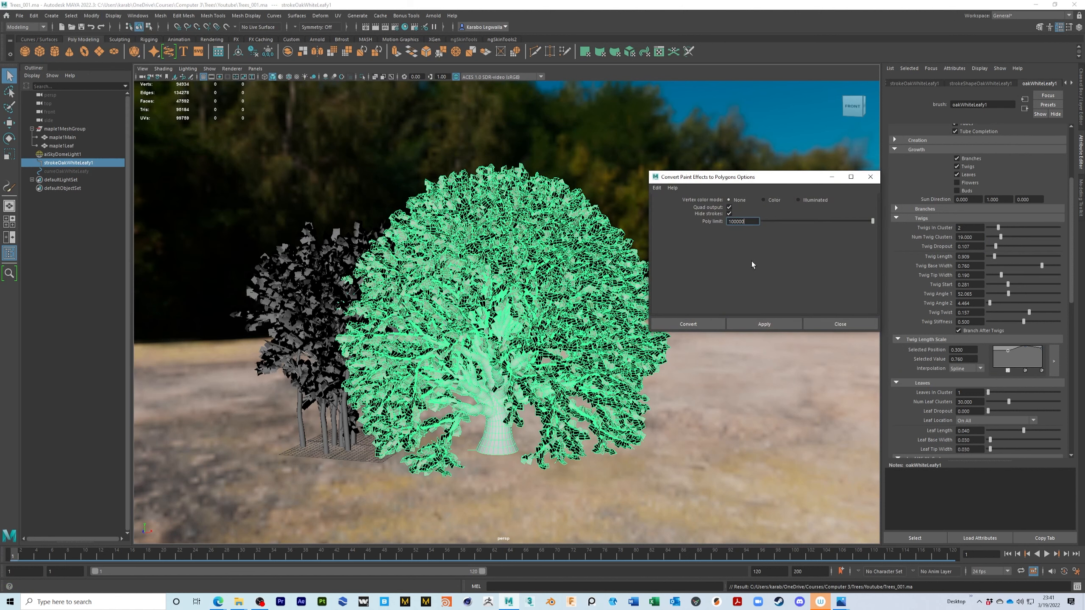
pyautogui.click(699, 324)
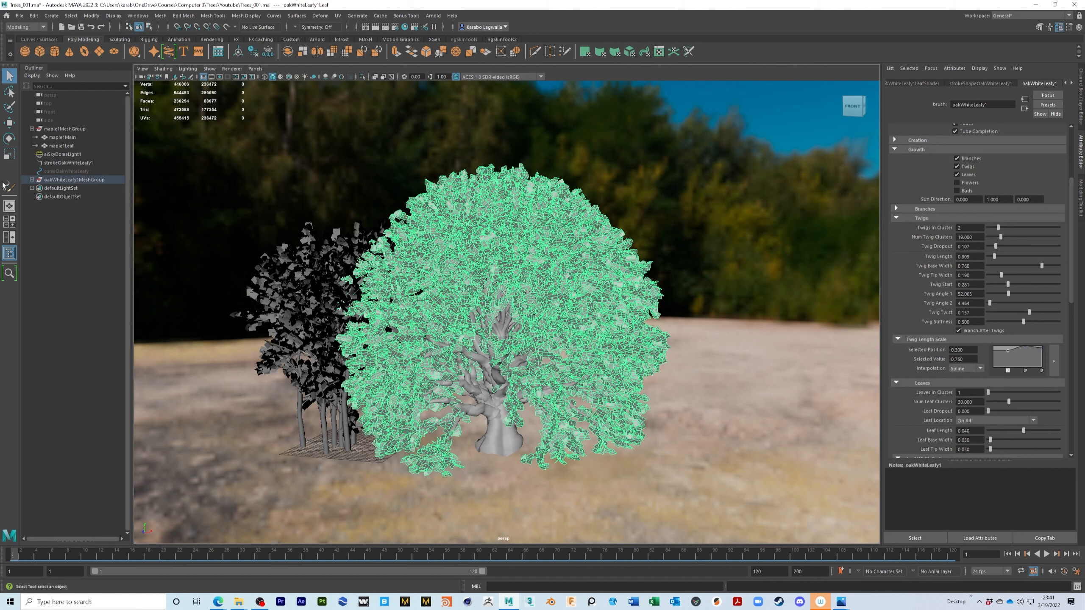
# Expand the converted oak mesh group, select oakWhiteLeafy1Main, and examine the branch geometry and its polygon statistics up close.
pyautogui.click(32, 179)
pyautogui.click(73, 189)
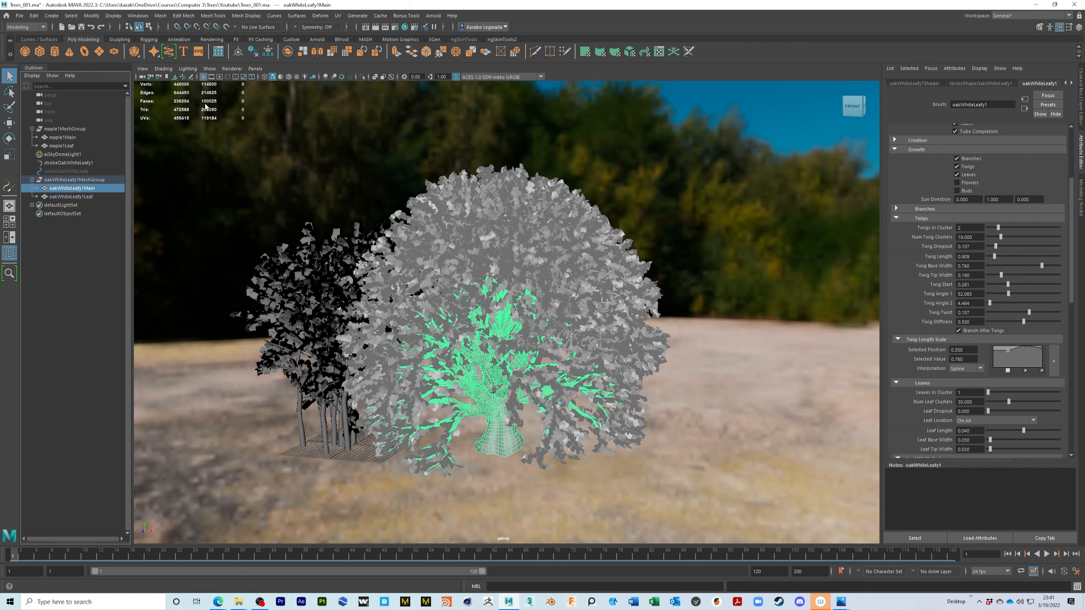
pyautogui.scroll(5, 507, 251)
pyautogui.keyDown('alt'); pyautogui.moveTo(507, 251); pyautogui.dragTo(636, 205); pyautogui.keyUp('alt')
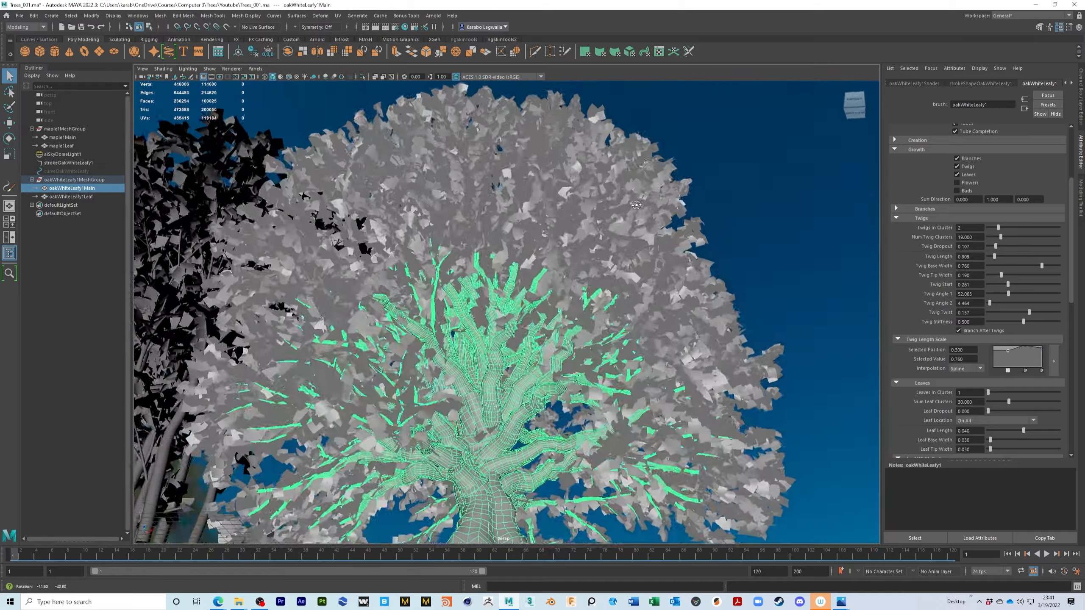
pyautogui.scroll(10, 620, 210)
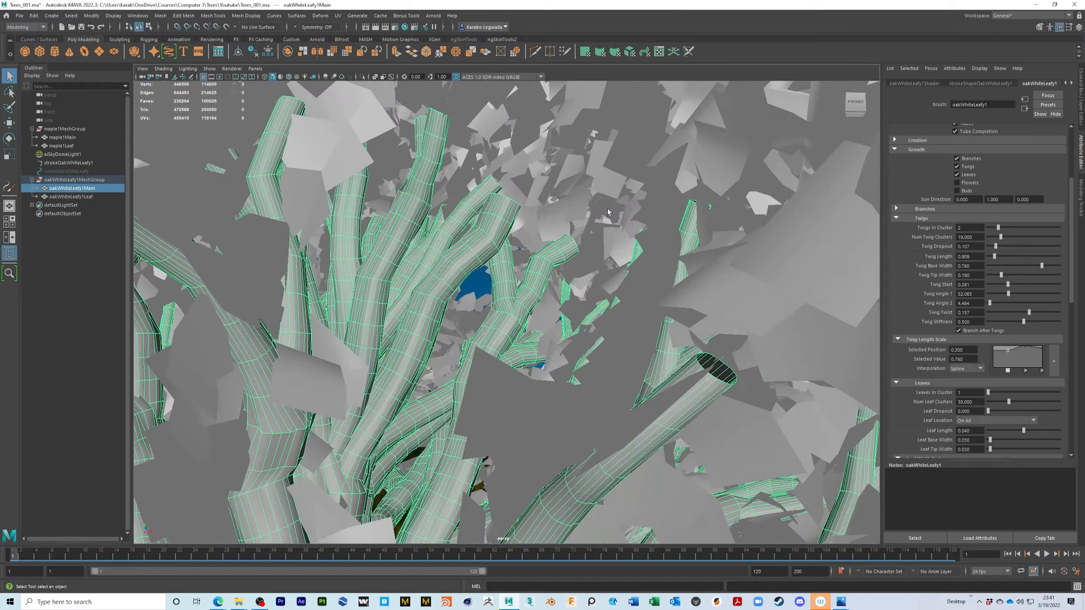
pyautogui.keyDown('alt'); pyautogui.moveTo(609, 211); pyautogui.dragTo(464, 173); pyautogui.keyUp('alt')
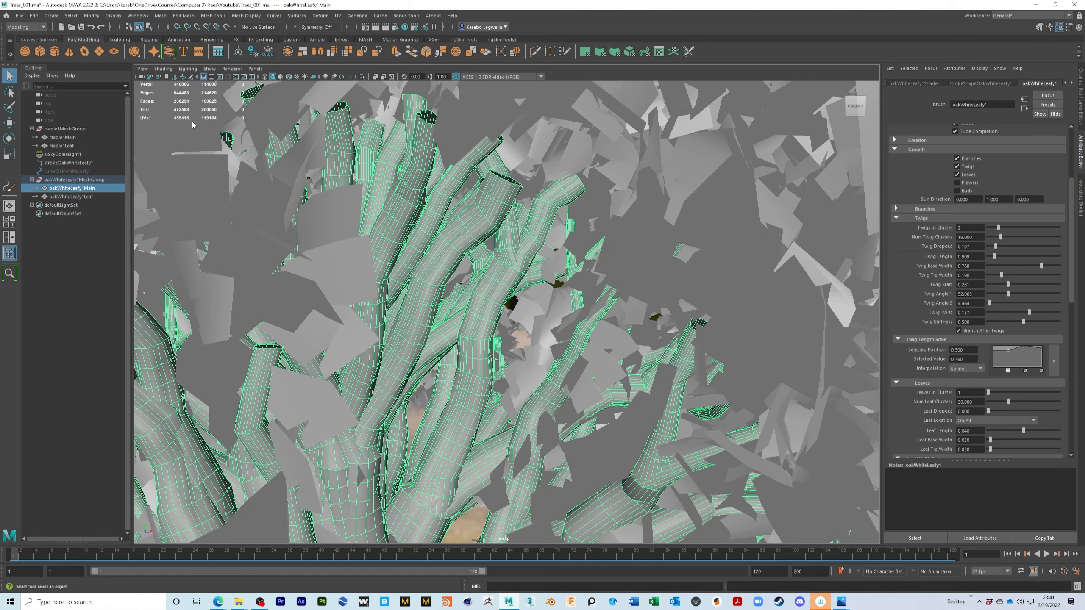
# Select the oakWhiteLeafy1Leaf mesh, frame it, and check its polygon statistics.
pyautogui.keyDown('alt'); pyautogui.moveTo(664, 277); pyautogui.dragTo(560, 325, button='right'); pyautogui.keyUp('alt')
pyautogui.keyDown('alt'); pyautogui.moveTo(560, 325); pyautogui.dragTo(555, 282); pyautogui.keyUp('alt')
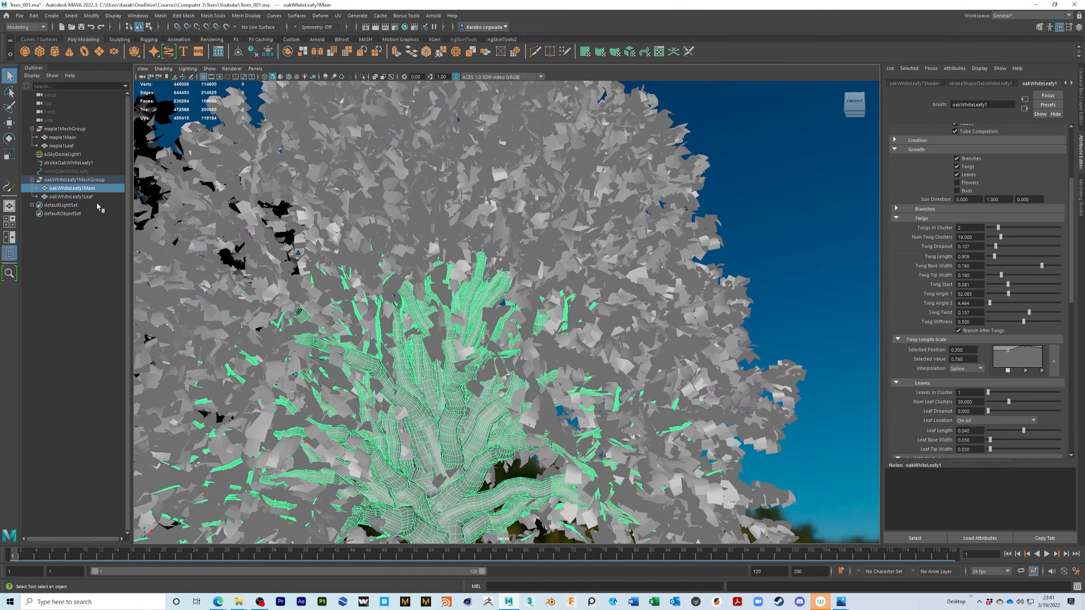
pyautogui.click(110, 197)
pyautogui.press('f')
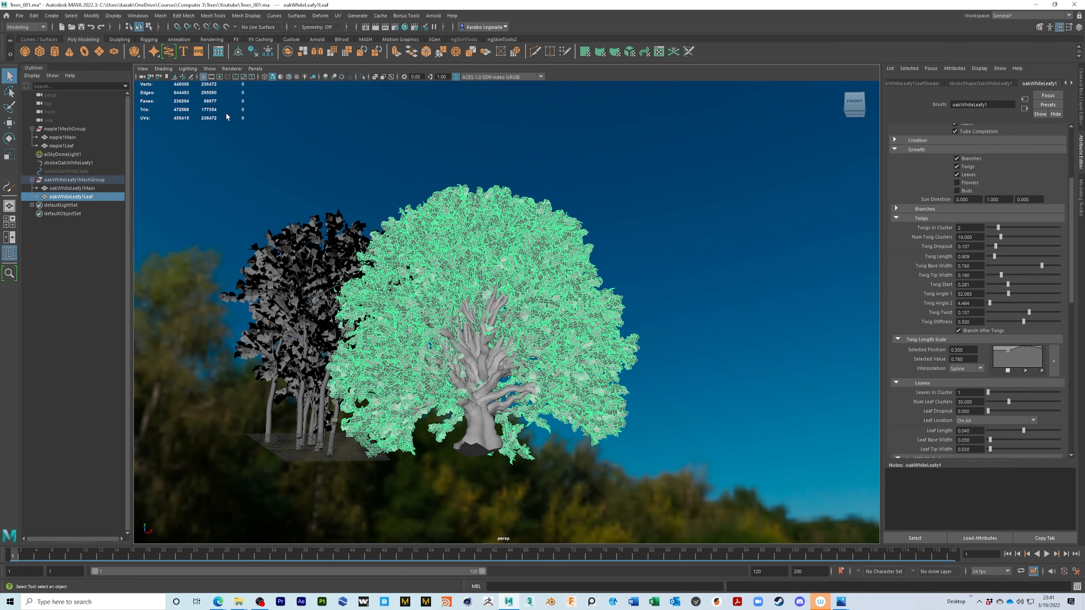
# Undo the oak's polygon conversion, back to the selected Paint Effects stroke strokeOakWhiteLeafy1.
pyautogui.hotkey('ctrl', 'z')
pyautogui.hotkey('ctrl', 'z')
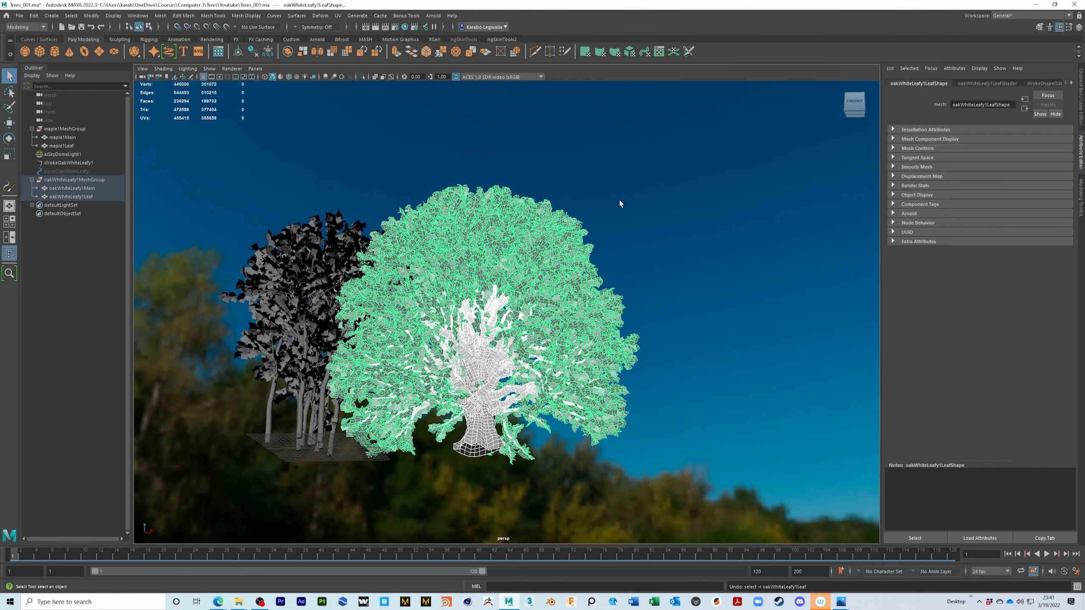
pyautogui.hotkey('ctrl', 'z')
pyautogui.hotkey('ctrl', 'z')
pyautogui.hotkey('ctrl', 'z')
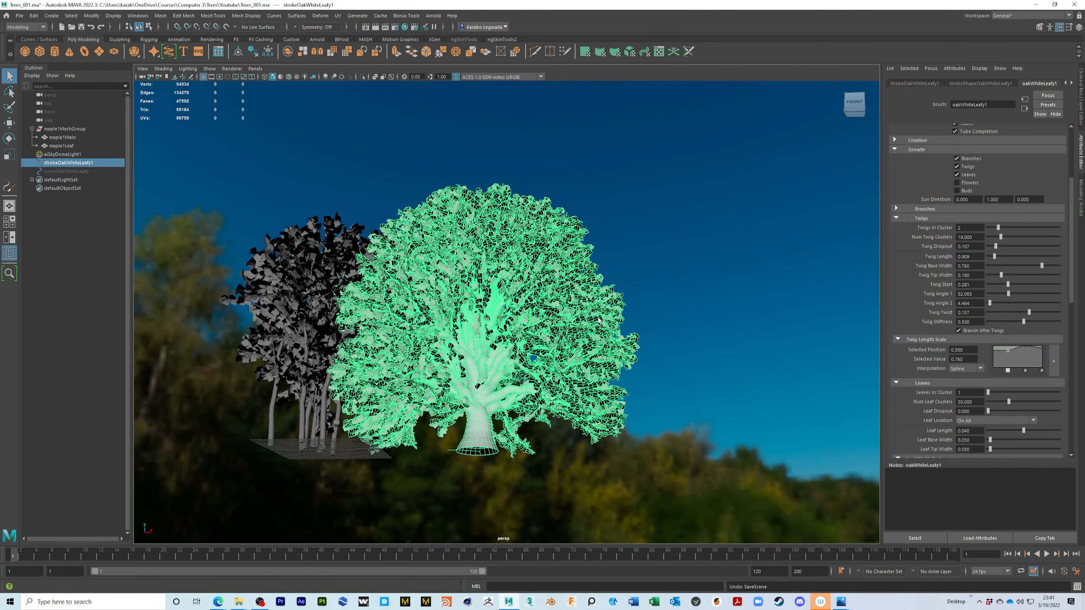
# Try converting the oak's Paint Effects stroke to polygons with quad output, hidden strokes and a poly limit of 150000.
pyautogui.moveTo(601, 306)
pyautogui.keyDown('alt'); pyautogui.mouseDown()
pyautogui.moveTo(615, 315)
pyautogui.moveTo(589, 302)
pyautogui.mouseUp(); pyautogui.keyUp('alt')
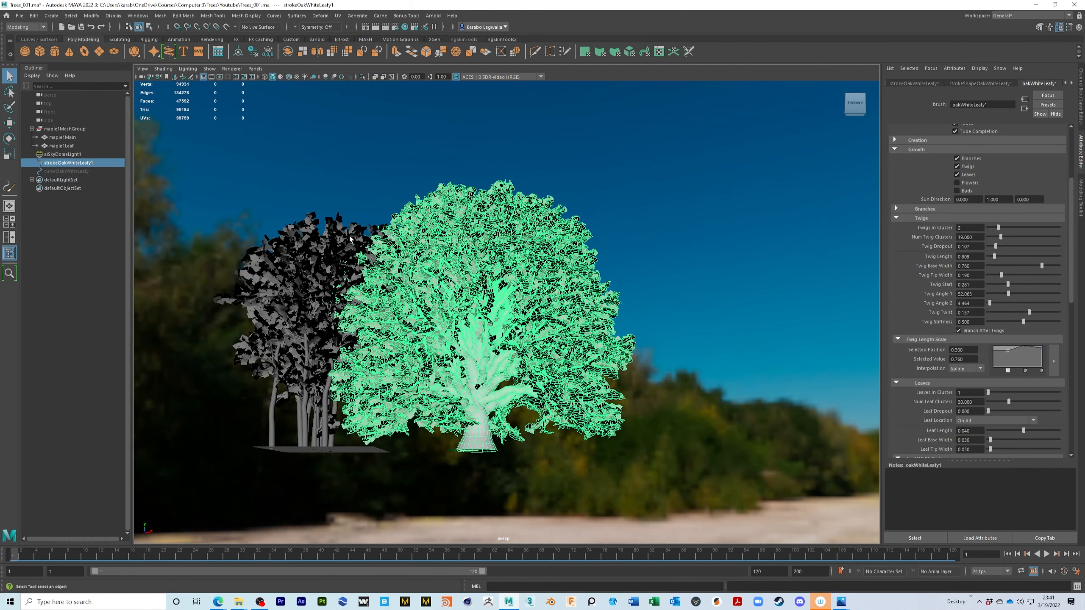
pyautogui.scroll(3, 600, 245)
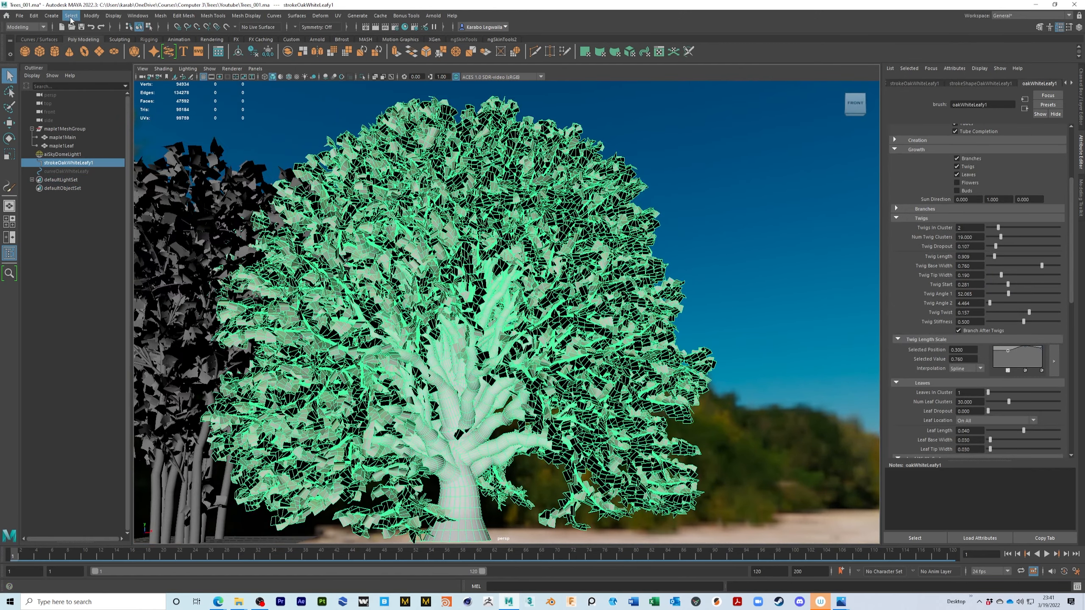
pyautogui.click(59, 16)
pyautogui.moveTo(92, 15)
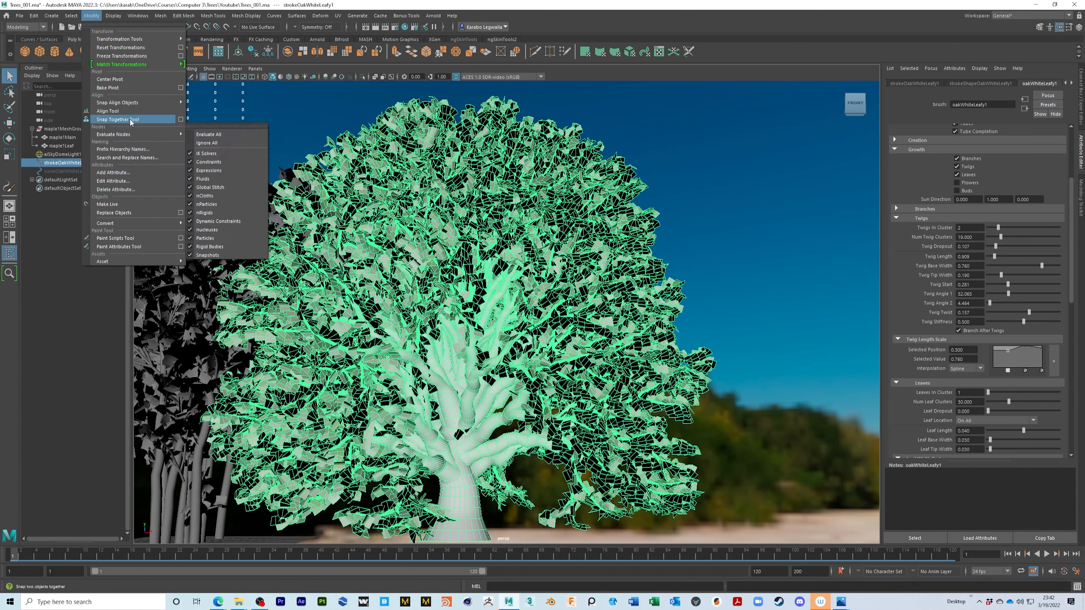
pyautogui.moveTo(179, 225)
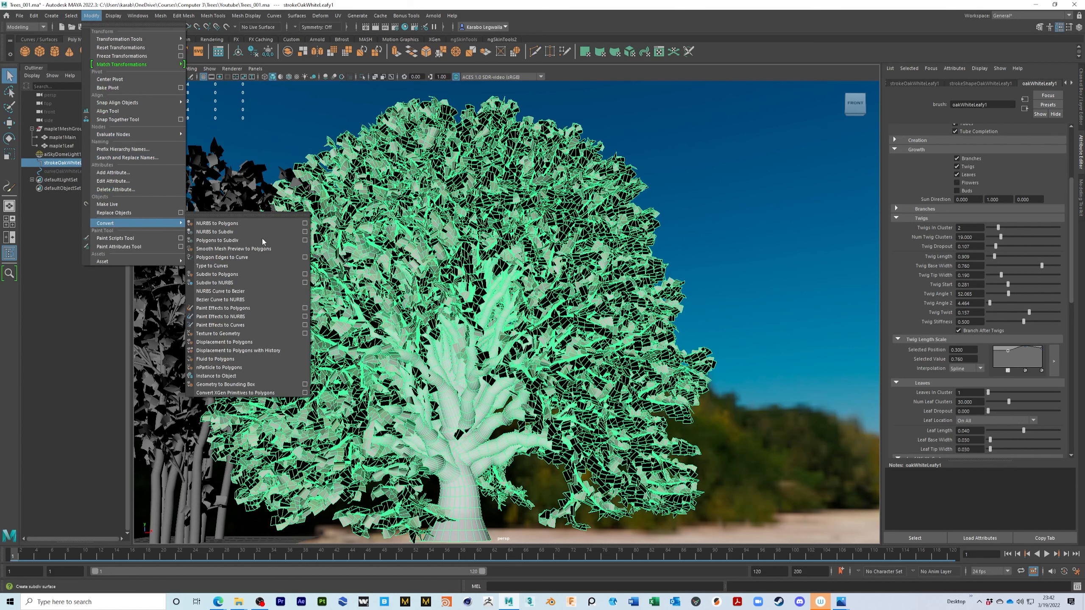
pyautogui.click(304, 307)
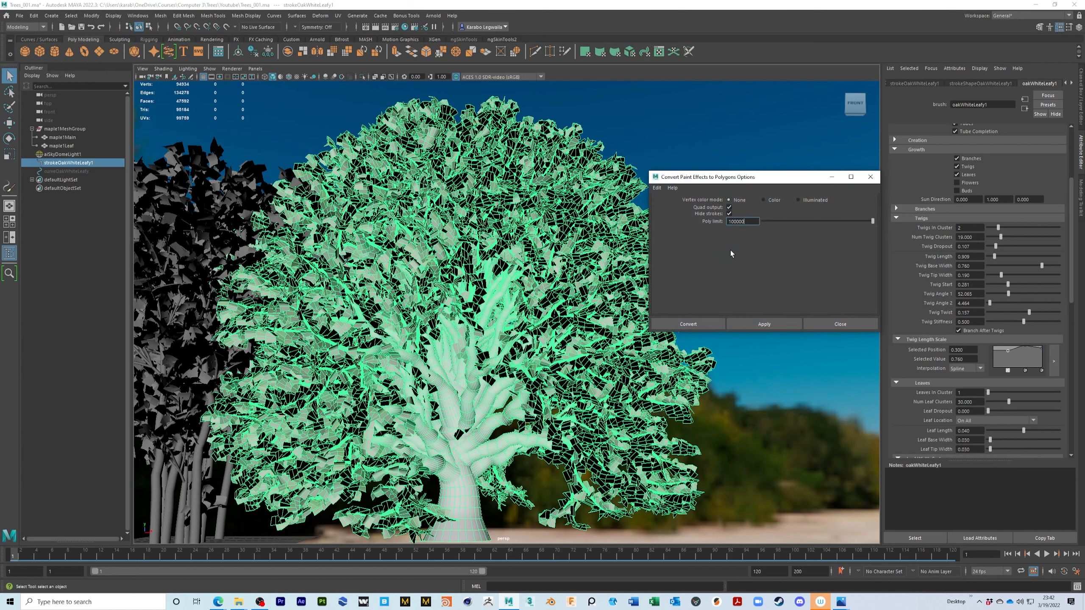
pyautogui.doubleClick(752, 222)
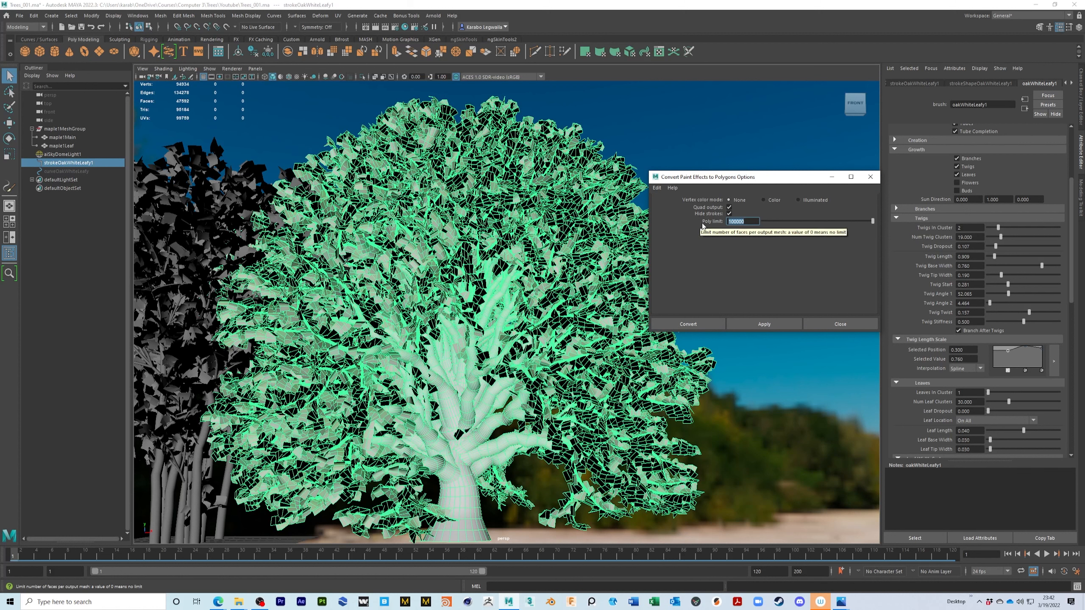
pyautogui.write('150')
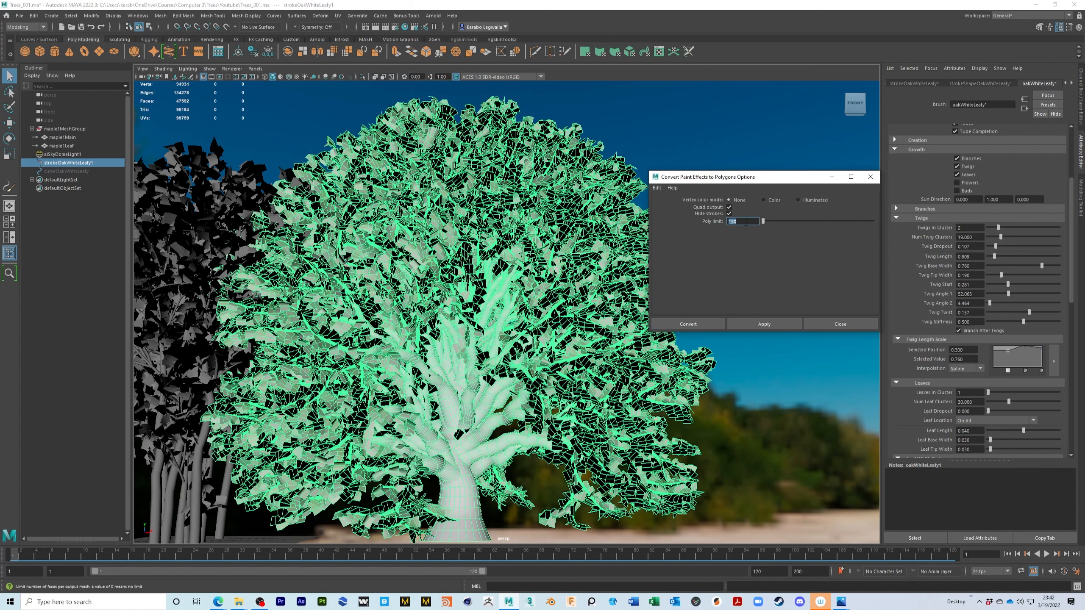
pyautogui.write('000')
pyautogui.press('Return')
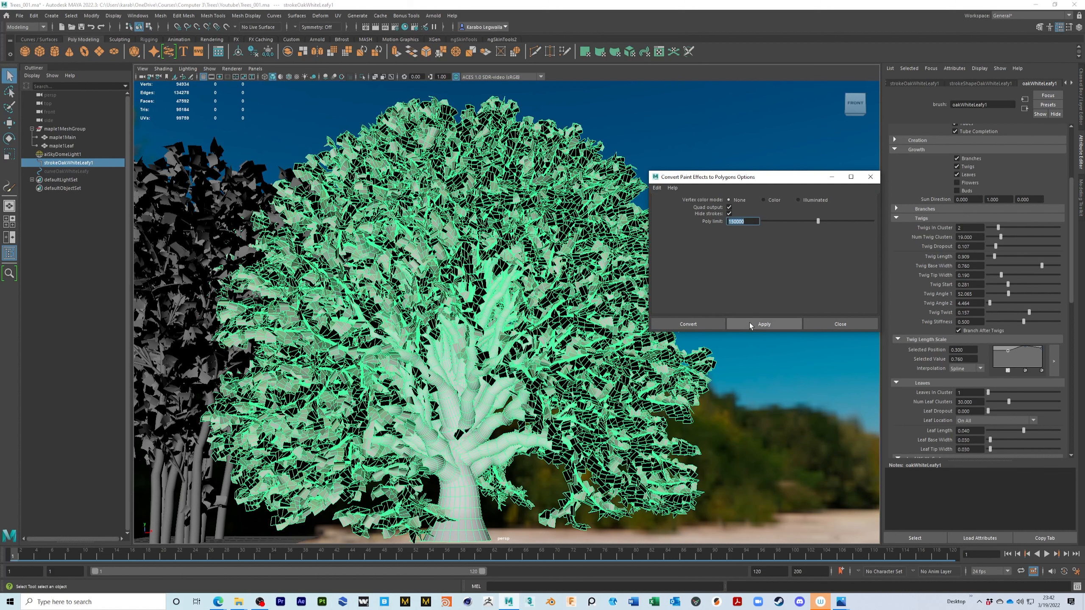
pyautogui.click(731, 328)
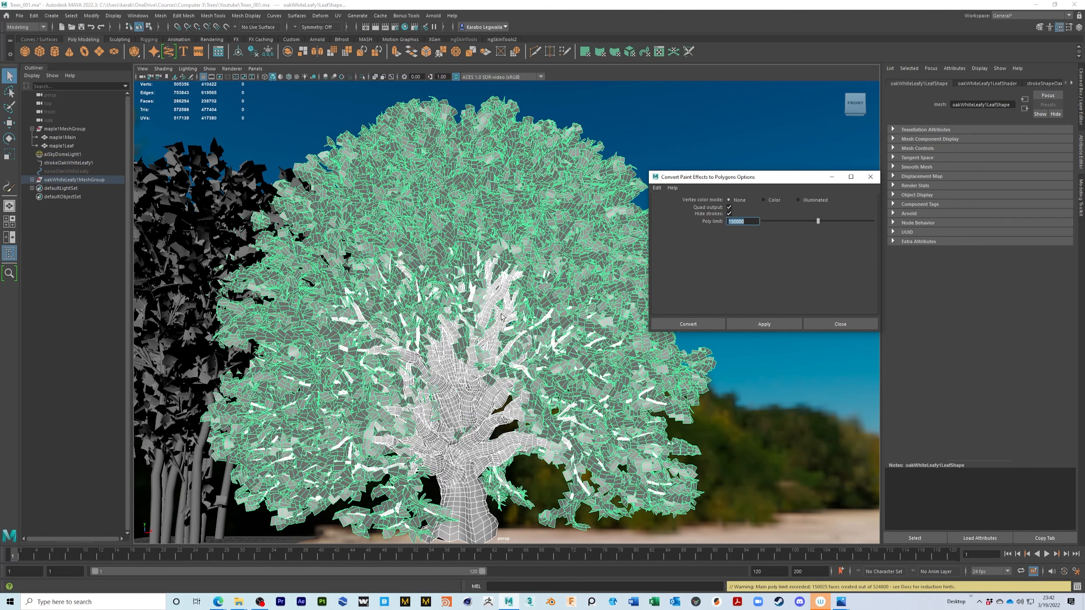
# Select the converted oak's trunk and branch mesh, examine its branches and statistics, and undo the conversion.
pyautogui.click(497, 320)
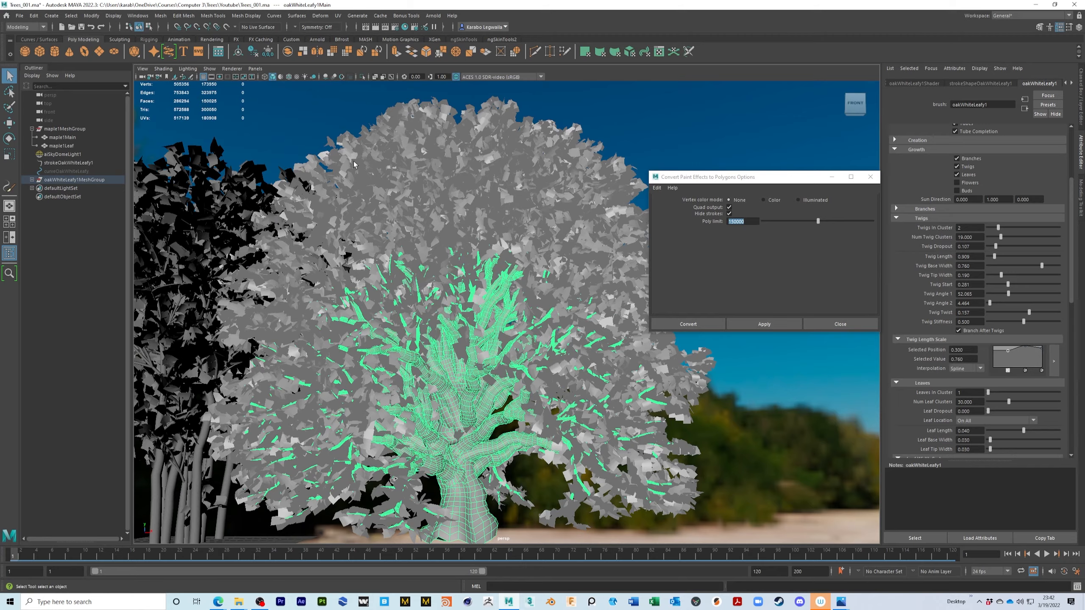
pyautogui.scroll(5, 473, 229)
pyautogui.keyDown('alt'); pyautogui.moveTo(473, 230); pyautogui.dragTo(447, 230); pyautogui.keyUp('alt')
pyautogui.scroll(-6, 448, 230)
pyautogui.keyDown('alt'); pyautogui.moveTo(478, 316); pyautogui.dragTo(455, 271); pyautogui.keyUp('alt')
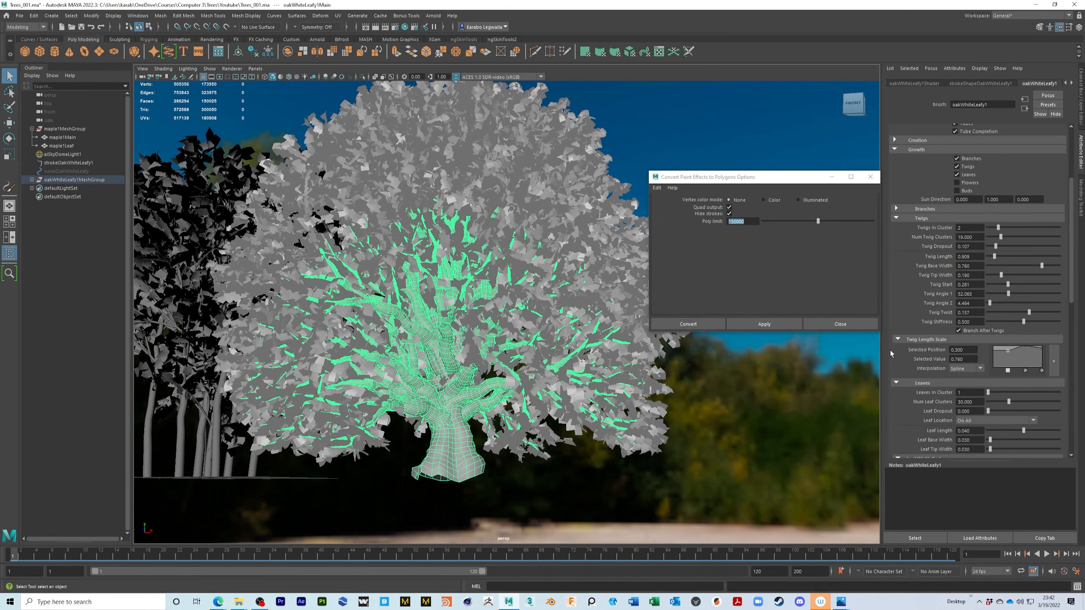
pyautogui.hotkey('ctrl', 'z')
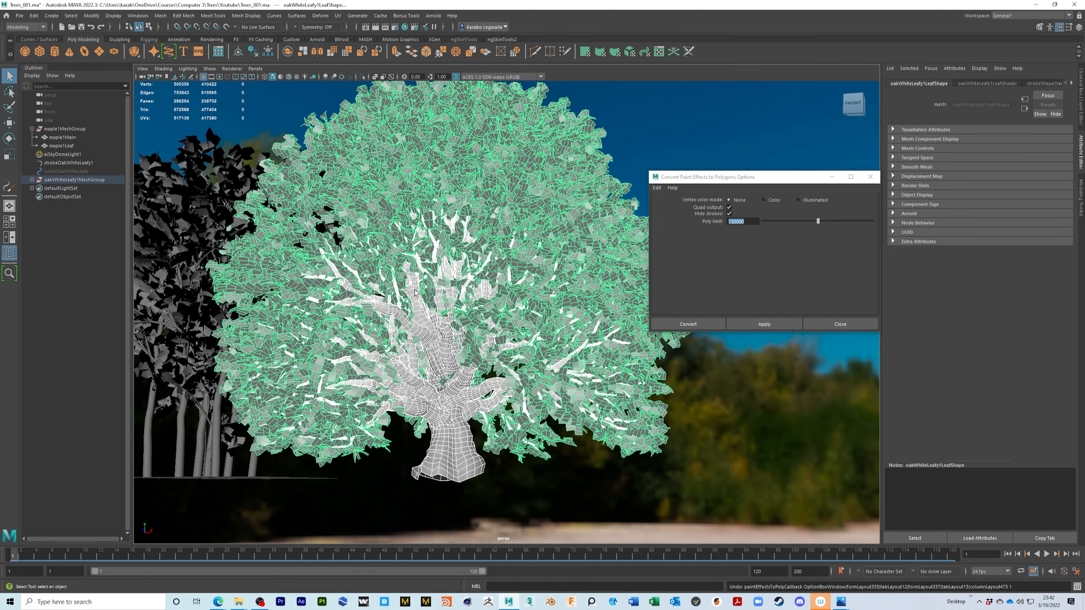
pyautogui.hotkey('ctrl', 'z')
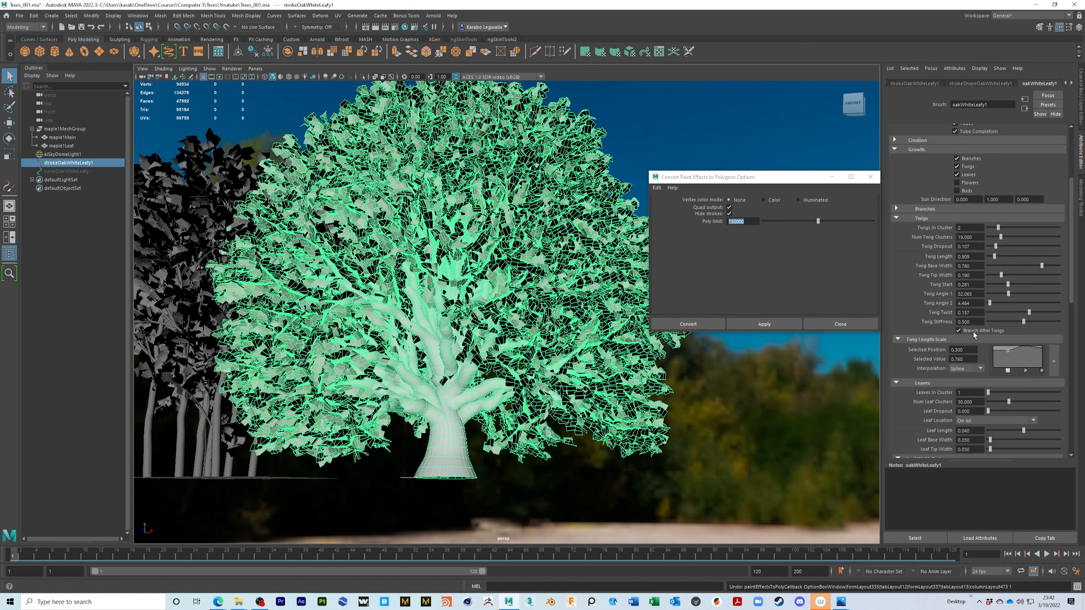
# Review the oak brush's Branches, Twigs and Leaves growth settings for ways to reduce the polygon count, comparing them with the trunk's wireframe density.
pyautogui.scroll(4, 950, 290)
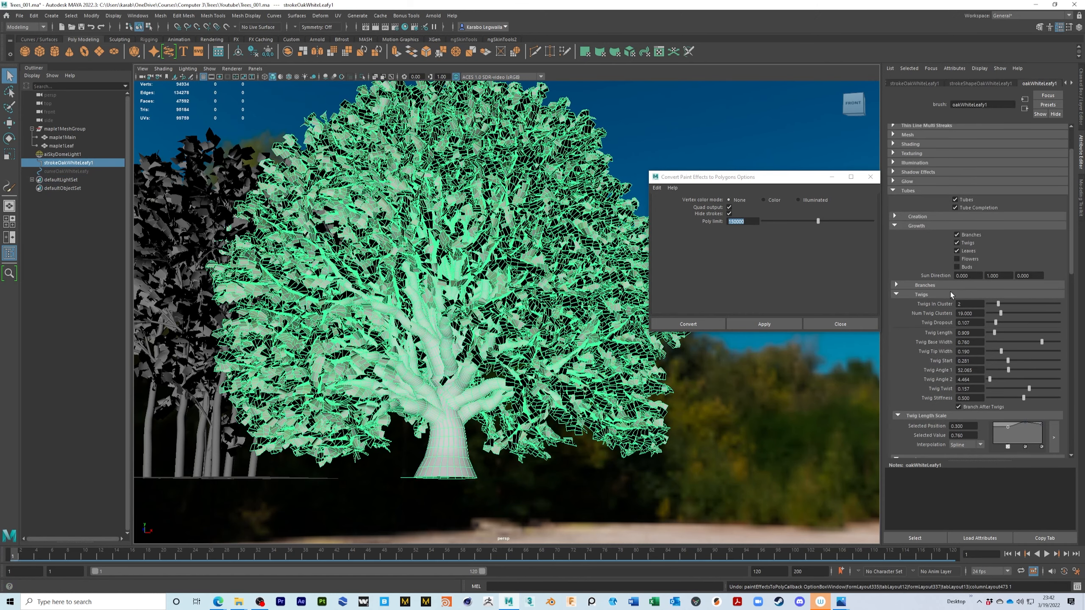
pyautogui.click(943, 285)
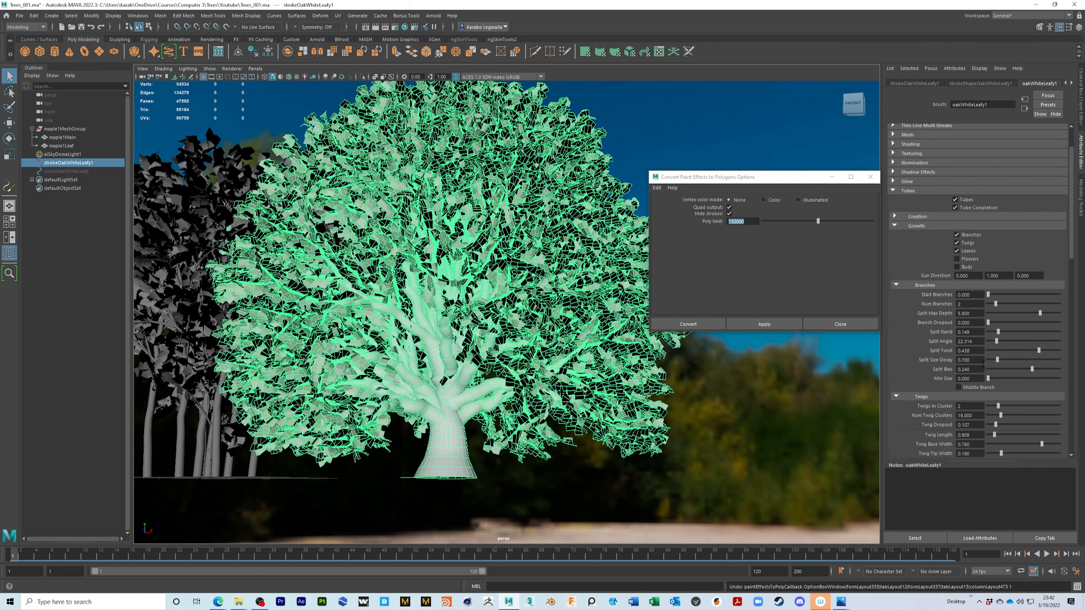
pyautogui.scroll(6, 324, 244)
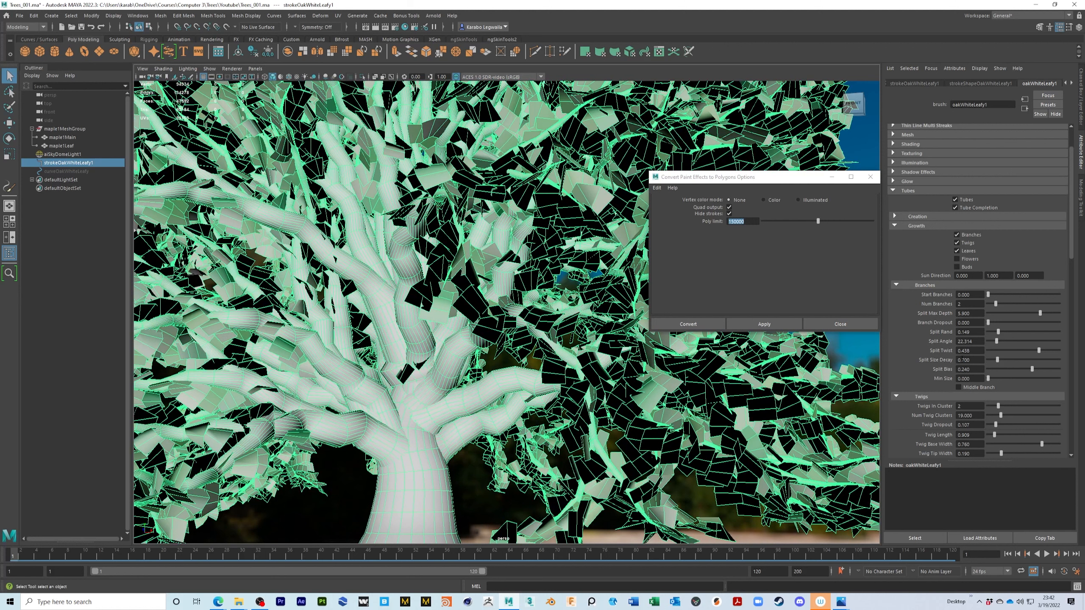
pyautogui.scroll(-5, 973, 354)
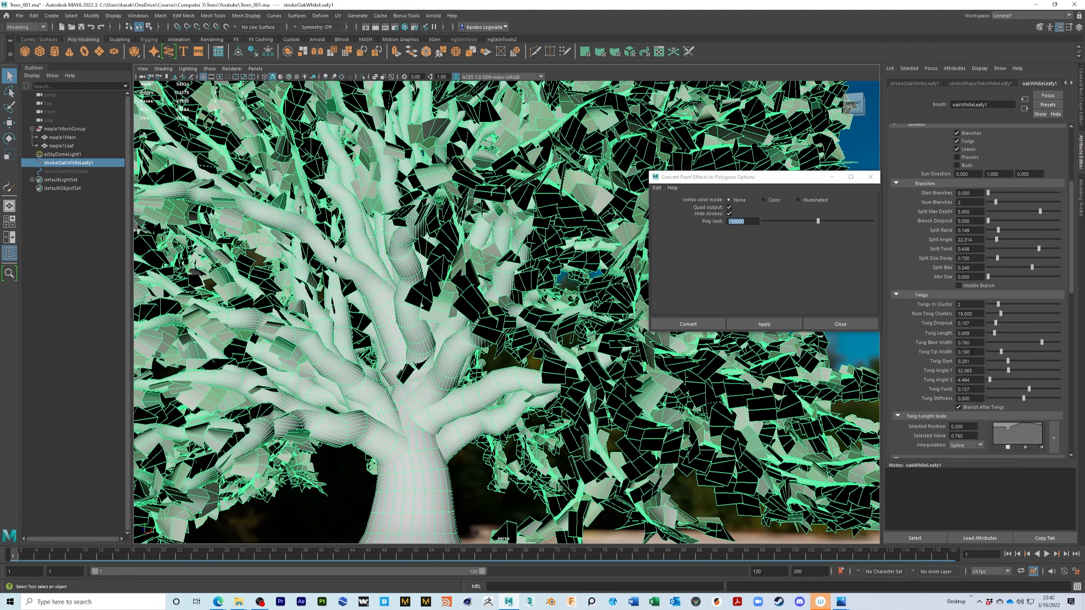
pyautogui.scroll(-5, 971, 352)
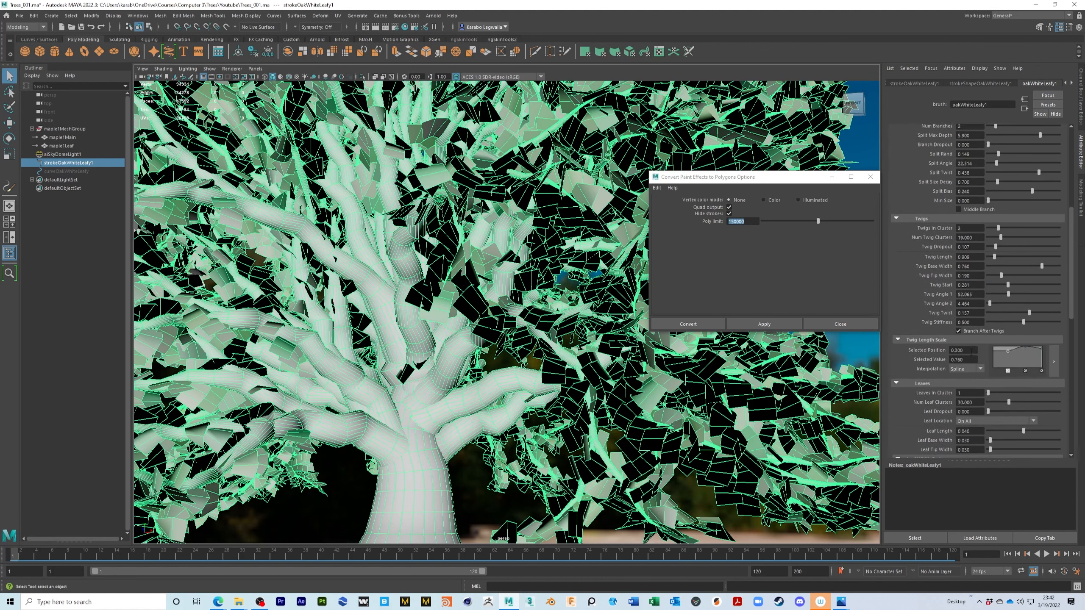
pyautogui.scroll(-9, 972, 352)
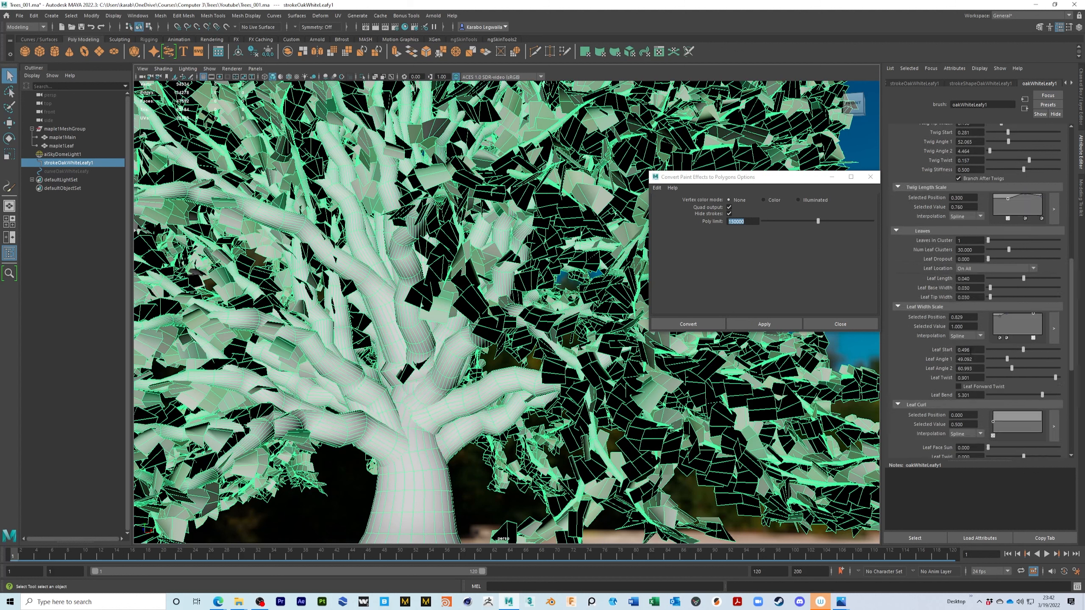
pyautogui.scroll(-3, 966, 351)
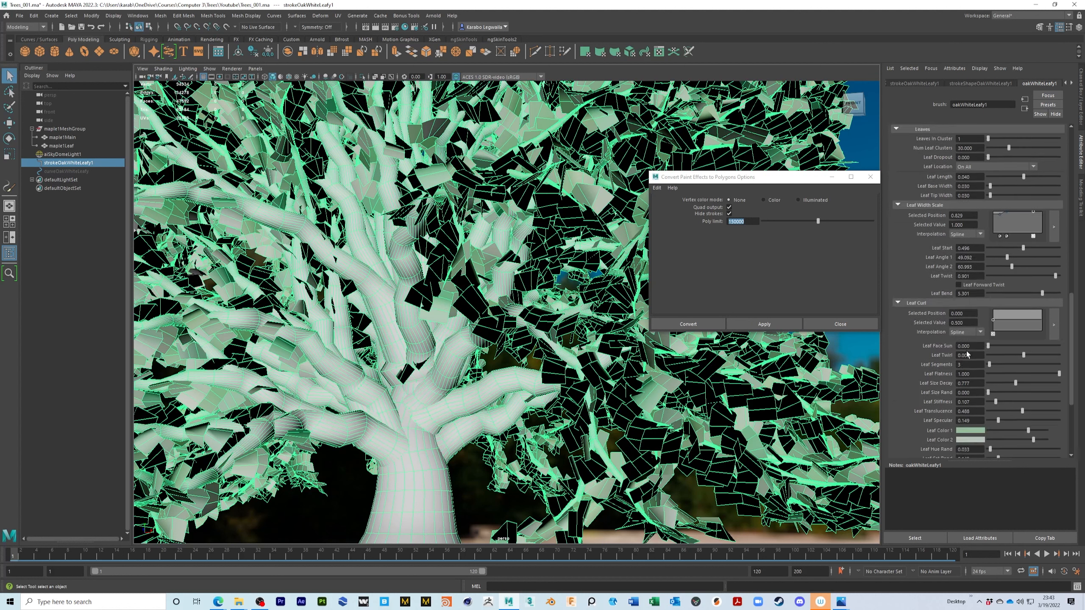
pyautogui.scroll(-3, 959, 354)
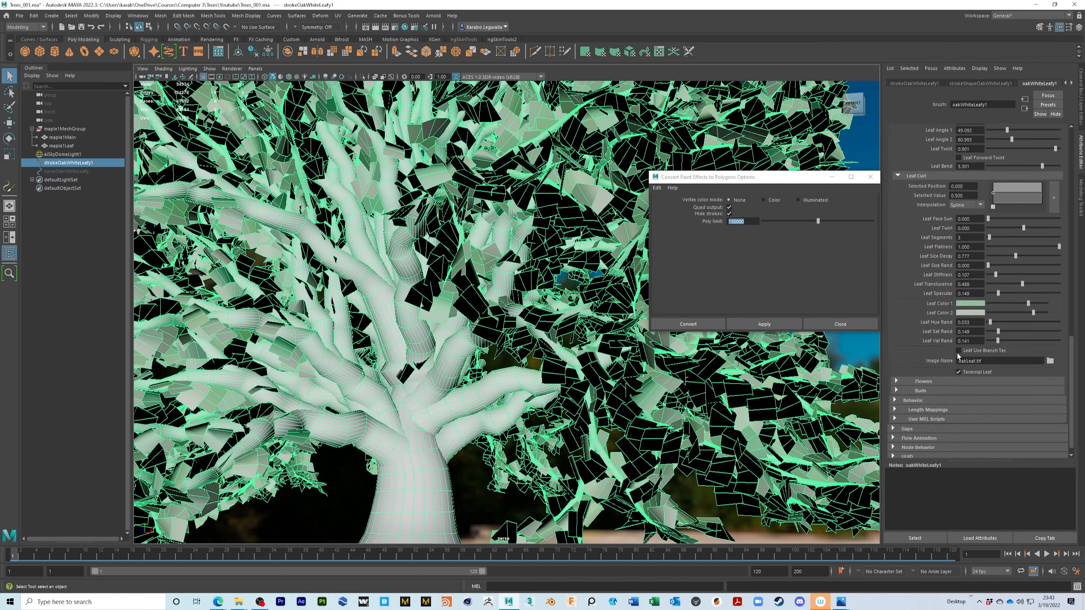
pyautogui.scroll(20, 954, 346)
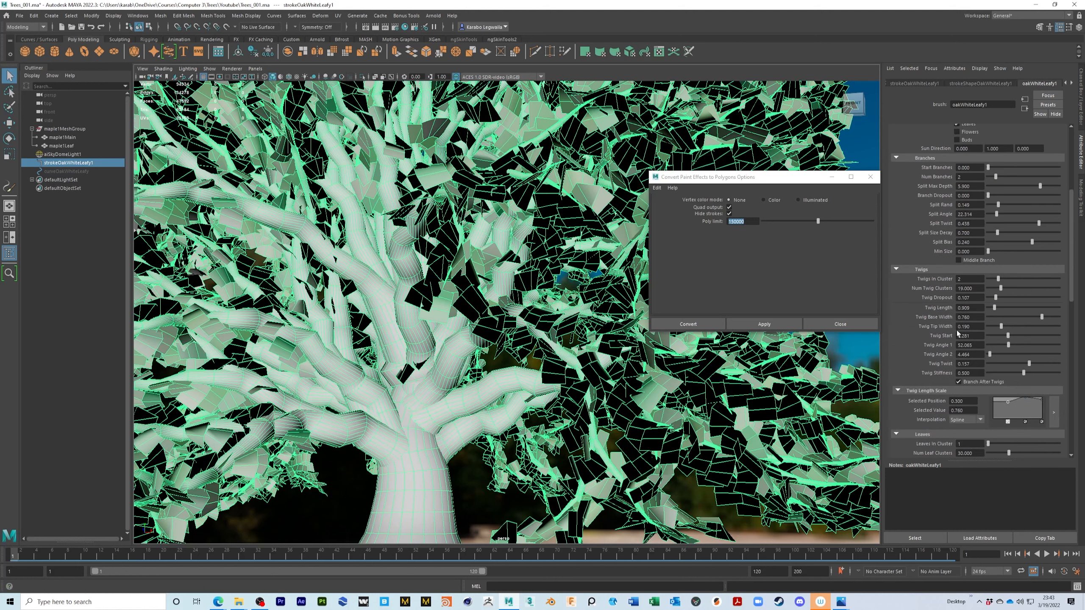
pyautogui.scroll(6, 951, 332)
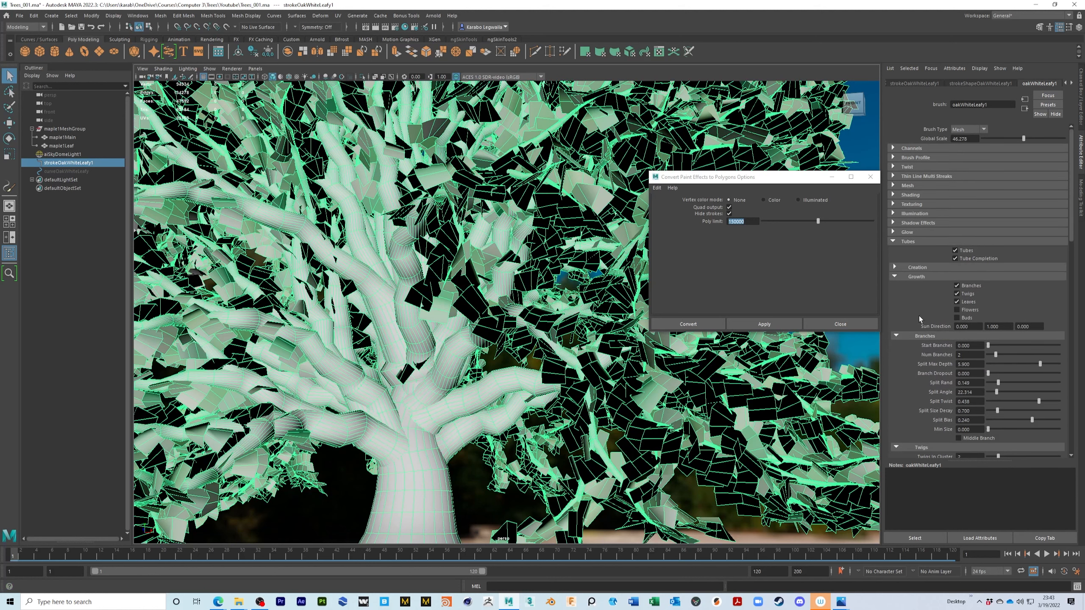
# Try setting the oak's tube creation Segments to 15, inspect the branch shape, and restore the value to 21.
pyautogui.click(914, 268)
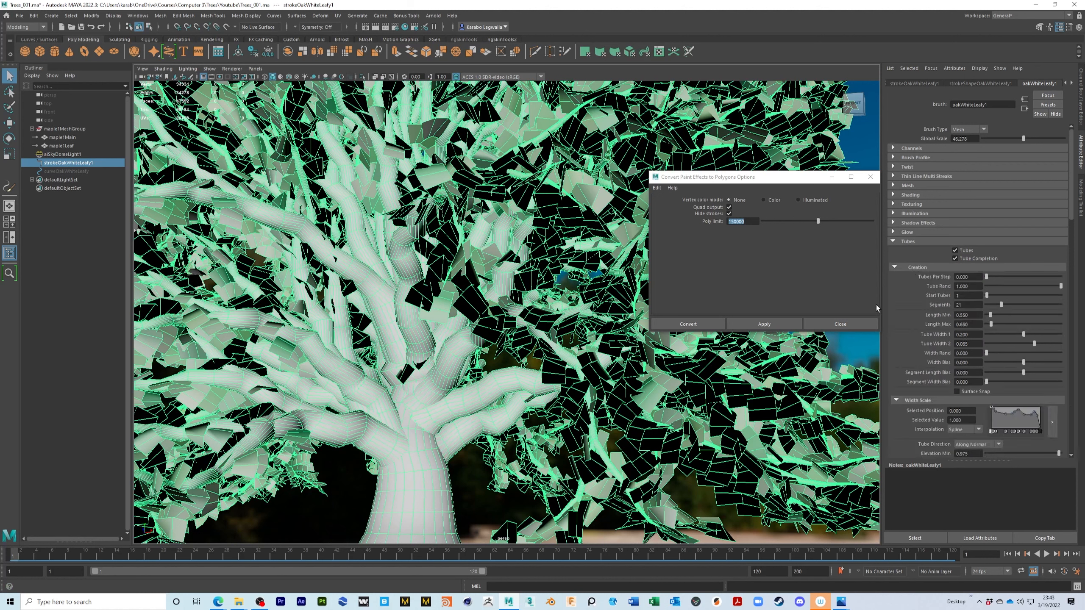
pyautogui.click(968, 305)
pyautogui.write('15')
pyautogui.press('Return')
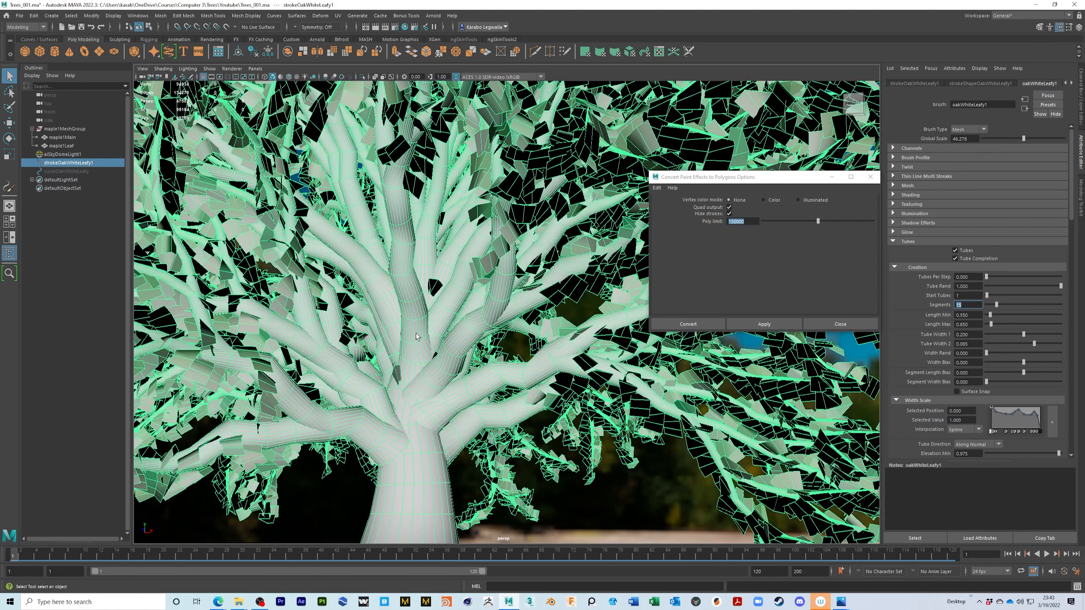
pyautogui.scroll(-6, 417, 336)
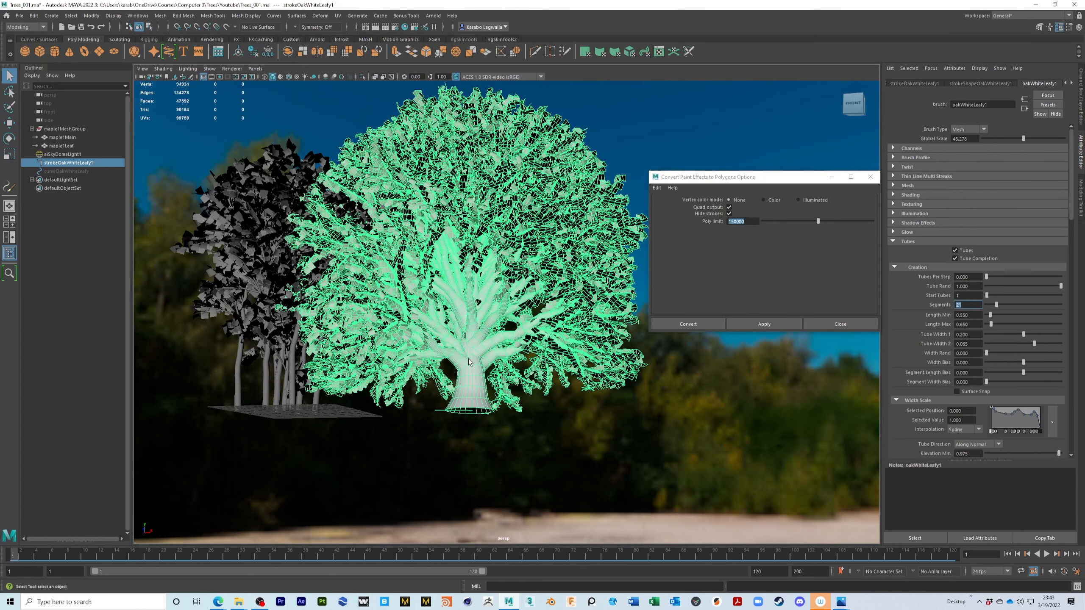
pyautogui.keyDown('alt'); pyautogui.moveTo(503, 348); pyautogui.dragTo(504, 353); pyautogui.keyUp('alt')
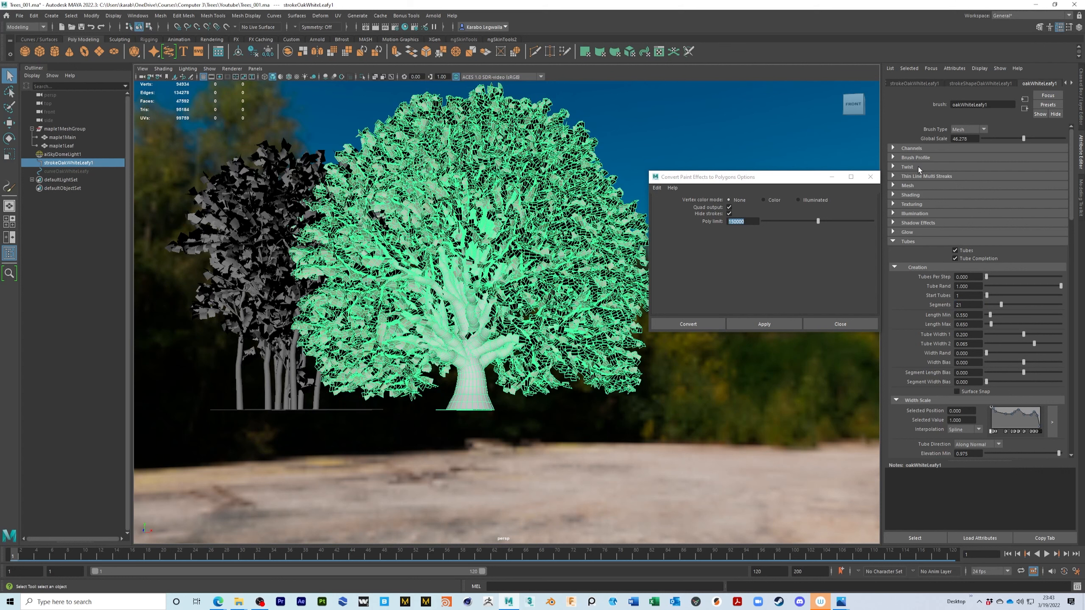
# Set Tube Sections to 20 in the oak brush's Mesh settings and inspect the trunk and branch wireframe.
pyautogui.click(919, 148)
pyautogui.click(918, 148)
pyautogui.click(915, 158)
pyautogui.click(916, 158)
pyautogui.click(912, 168)
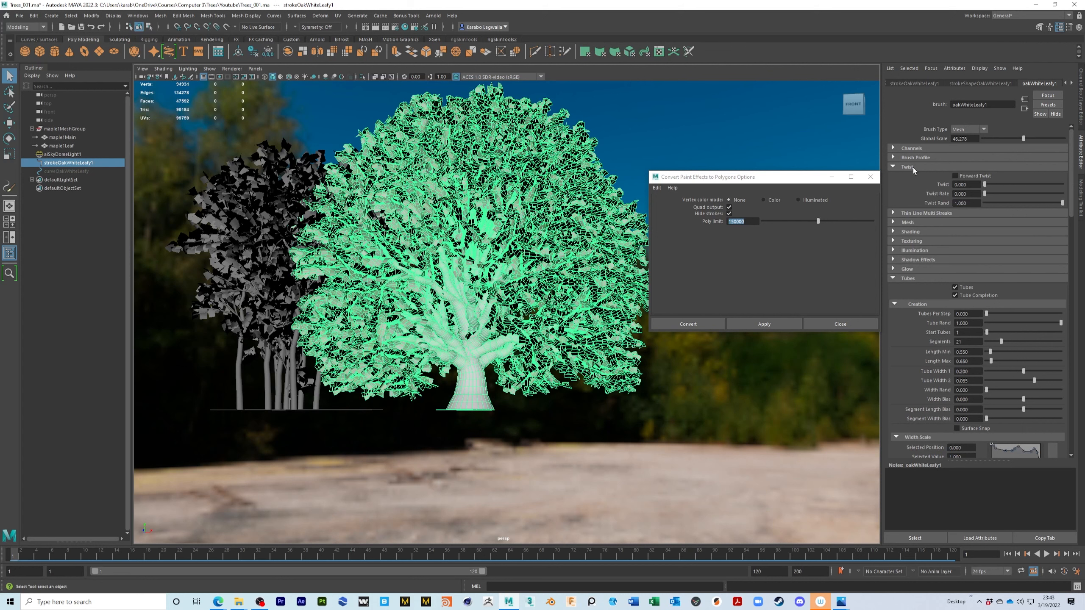
pyautogui.click(914, 167)
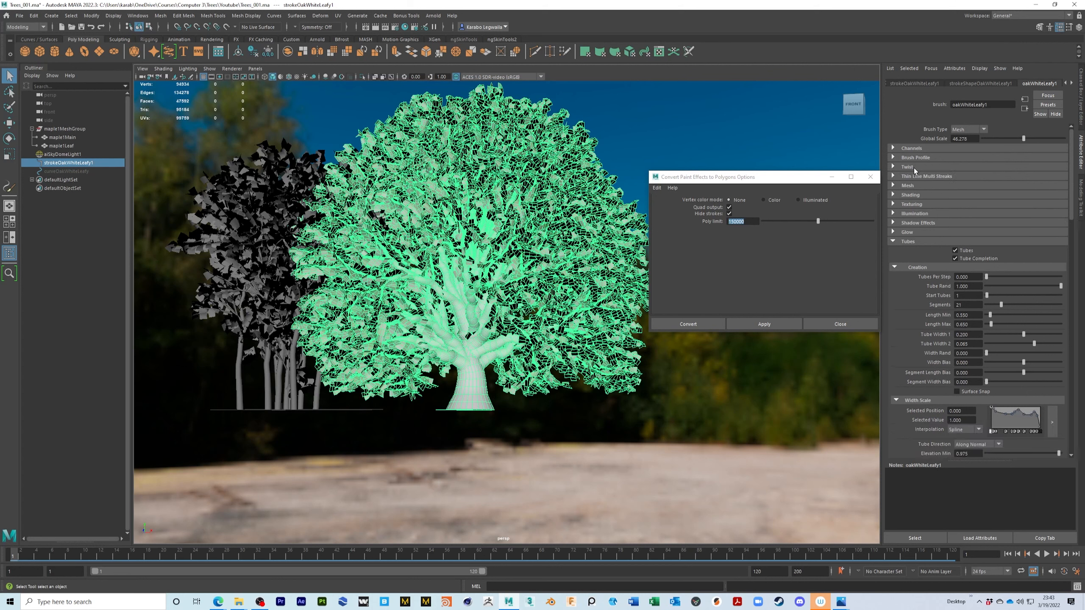
pyautogui.click(913, 185)
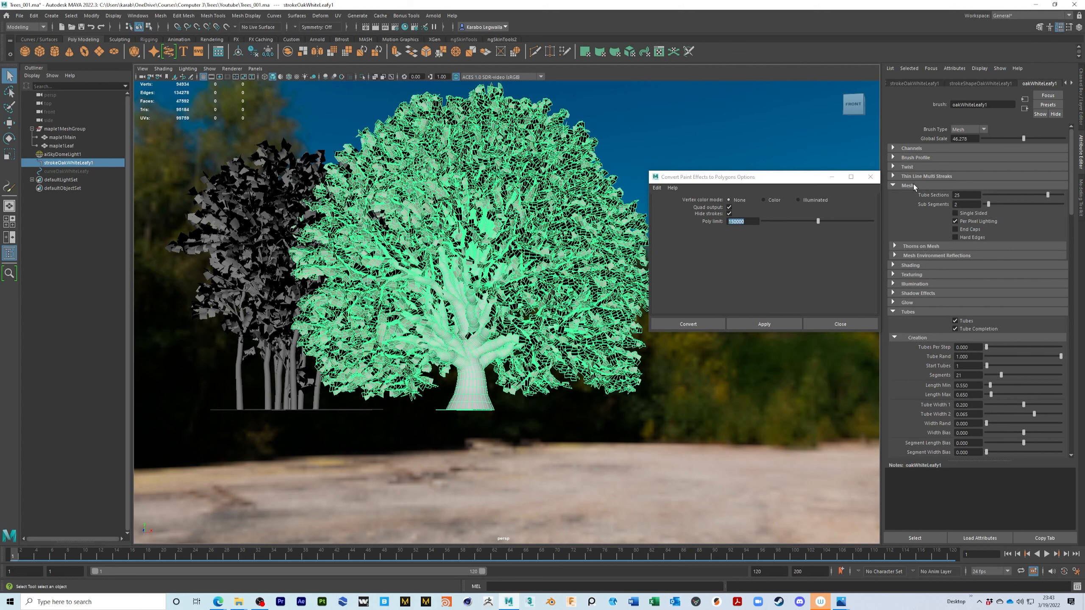
pyautogui.doubleClick(961, 195)
pyautogui.write('20')
pyautogui.press('Return')
pyautogui.scroll(5, 485, 367)
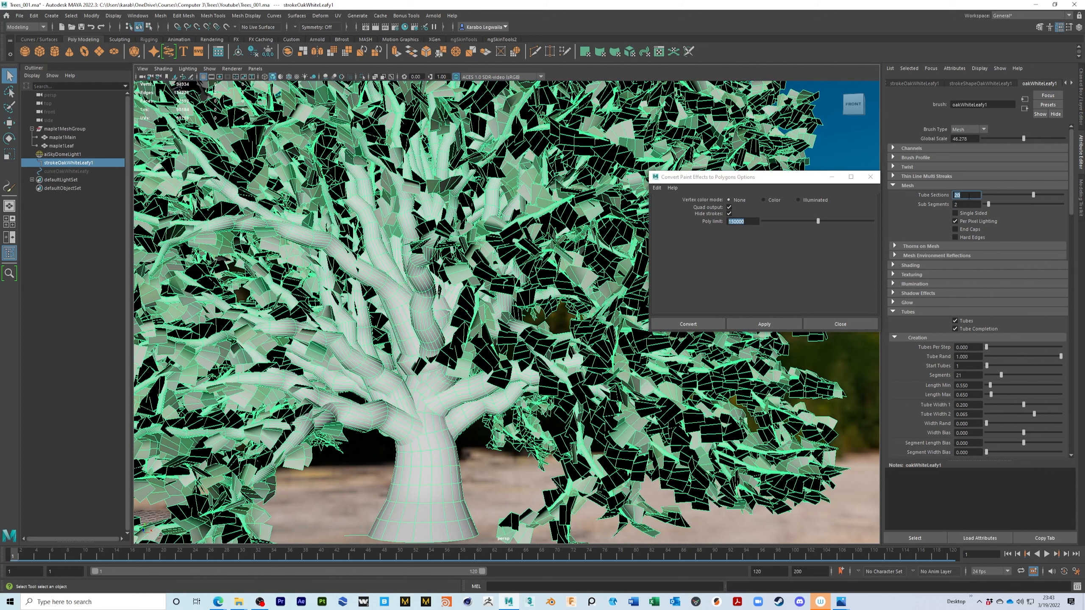
# Set the oak brush's Tube Sections to 15, check the tree's shape, and convert the stroke to polygons.
pyautogui.press('Return')
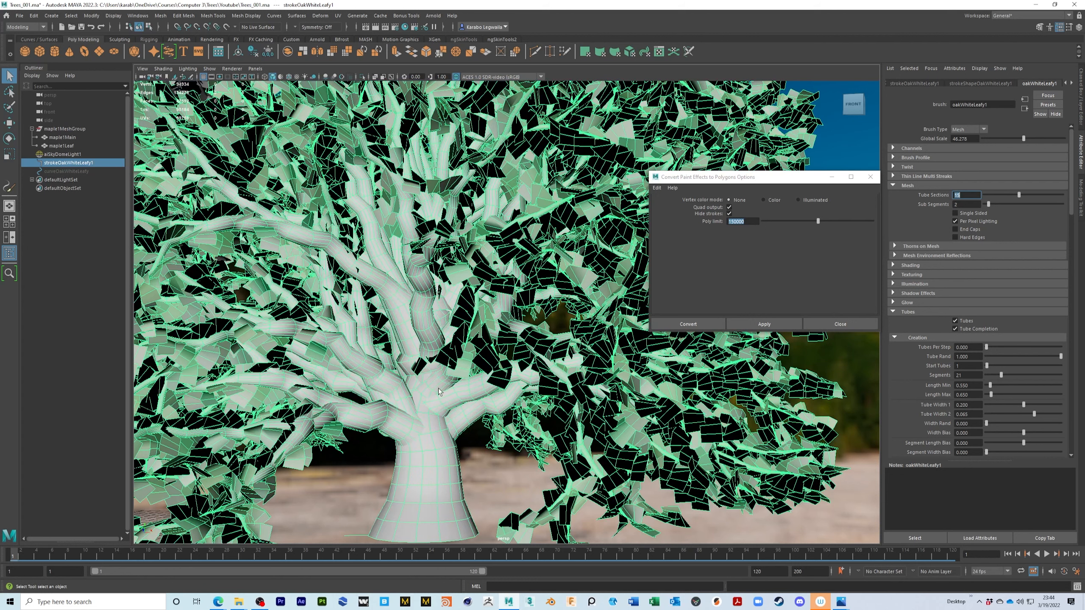
pyautogui.scroll(-5, 440, 394)
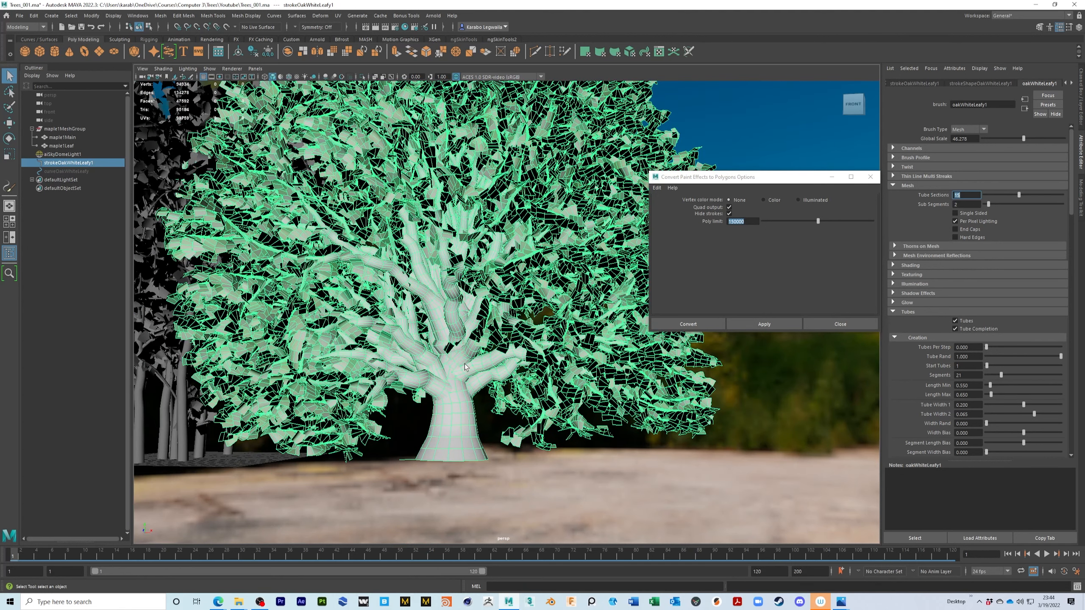
pyautogui.moveTo(485, 372)
pyautogui.keyDown('alt'); pyautogui.mouseDown()
pyautogui.moveTo(491, 387)
pyautogui.moveTo(498, 371)
pyautogui.mouseUp(); pyautogui.keyUp('alt')
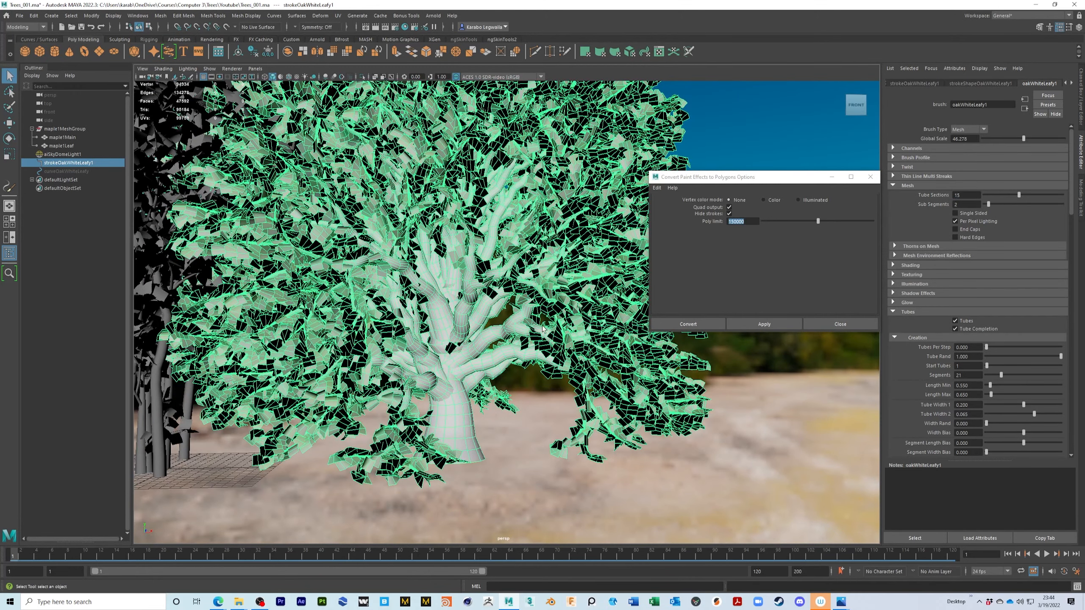
pyautogui.scroll(-1, 550, 346)
pyautogui.click(763, 324)
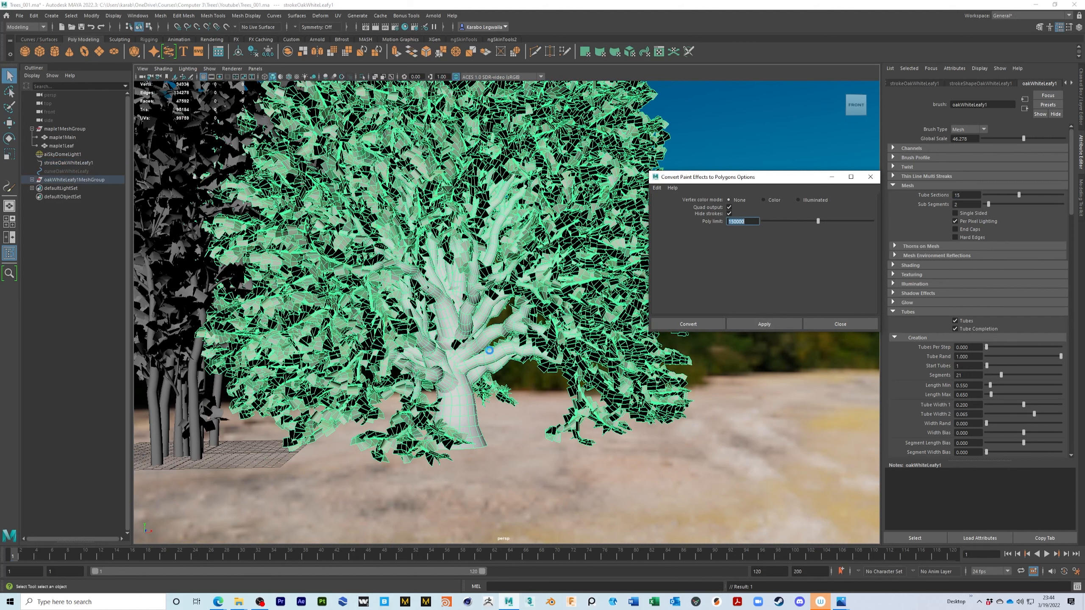
# Select the converted oak's trunk and branch mesh and examine its branches among the leaves.
pyautogui.click(32, 180)
pyautogui.click(79, 189)
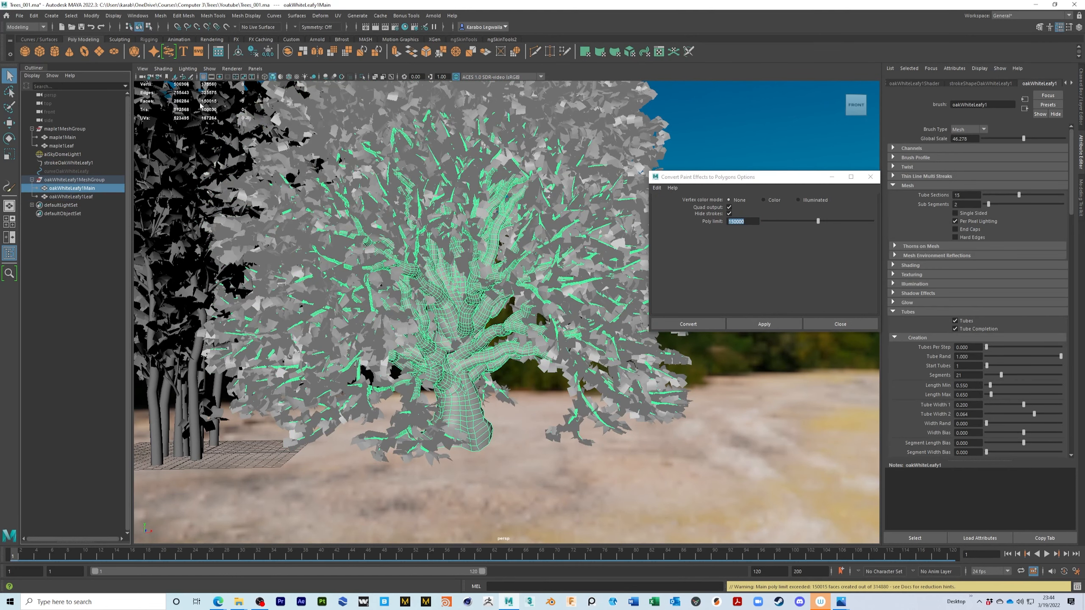
pyautogui.keyDown('alt'); pyautogui.moveTo(546, 287); pyautogui.dragTo(562, 453, button='middle'); pyautogui.keyUp('alt')
pyautogui.scroll(5, 565, 379)
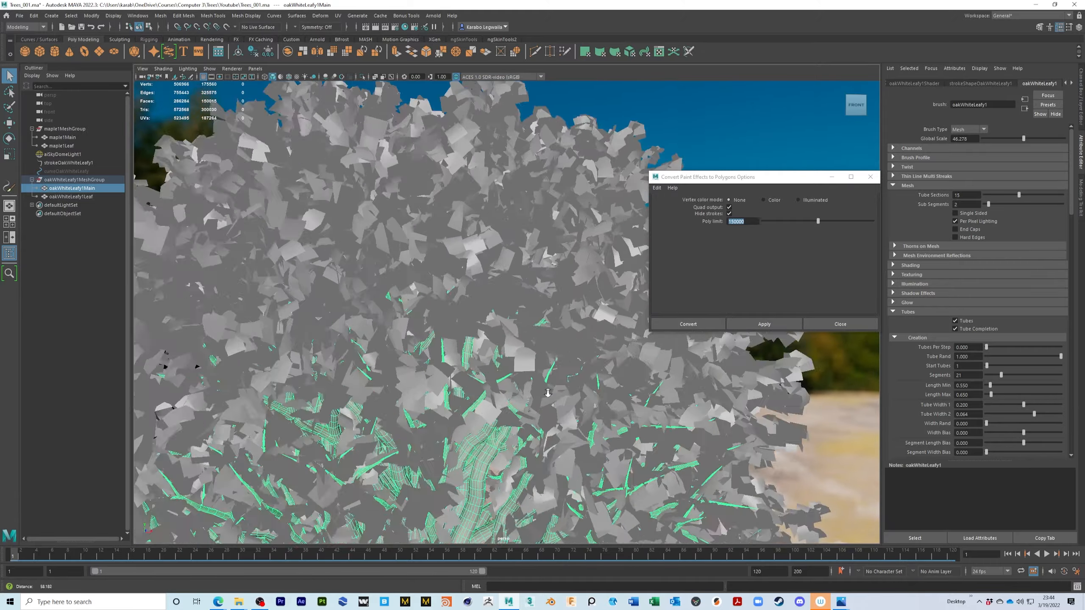
pyautogui.keyDown('alt'); pyautogui.moveTo(565, 379); pyautogui.dragTo(491, 358); pyautogui.keyUp('alt')
pyautogui.scroll(5, 492, 358)
pyautogui.scroll(-2, 526, 427)
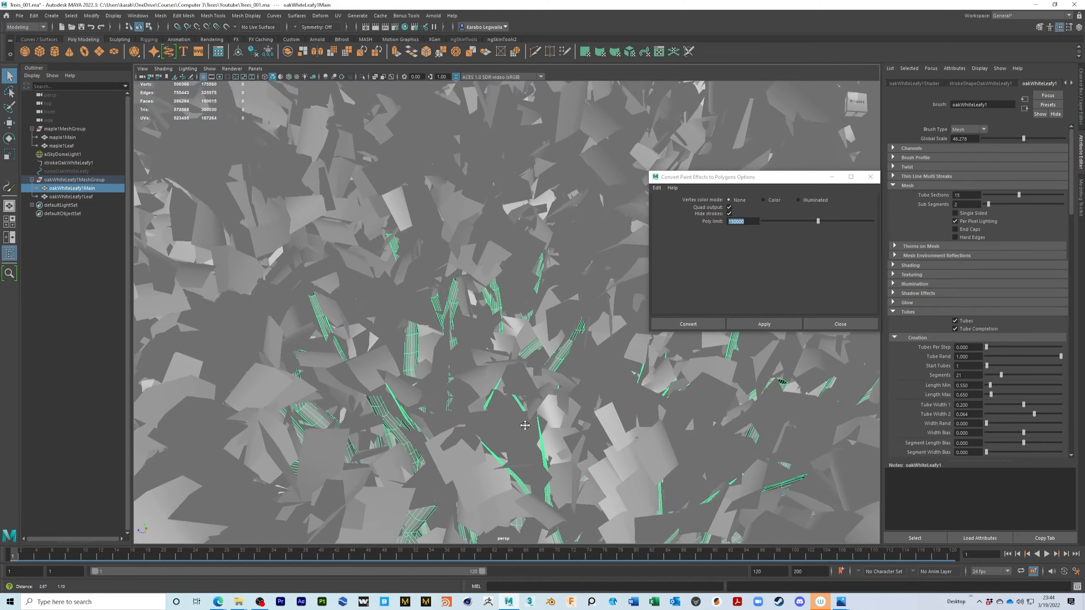
# Isolate the trunk and branch mesh, inspect its branching from several sides, and undo the conversion.
pyautogui.hotkey('ctrl', '1')
pyautogui.keyDown('alt'); pyautogui.moveTo(523, 369); pyautogui.dragTo(488, 299); pyautogui.keyUp('alt')
pyautogui.keyDown('alt'); pyautogui.moveTo(654, 411); pyautogui.dragTo(595, 450, button='right'); pyautogui.keyUp('alt')
pyautogui.keyDown('alt'); pyautogui.moveTo(552, 454); pyautogui.dragTo(503, 406); pyautogui.keyUp('alt')
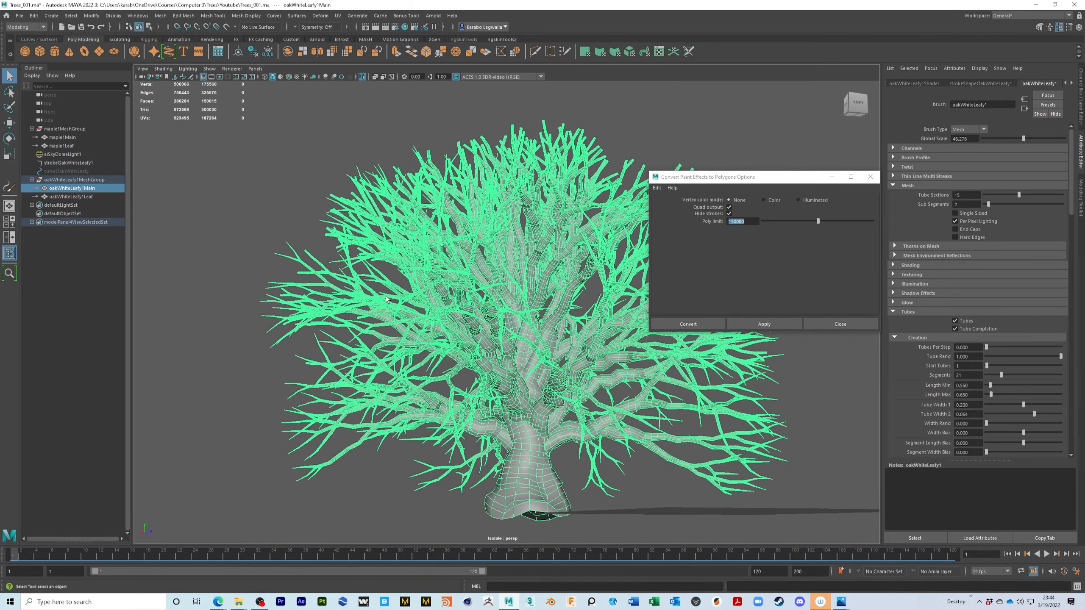
pyautogui.keyDown('alt'); pyautogui.moveTo(498, 292); pyautogui.dragTo(473, 261); pyautogui.keyUp('alt')
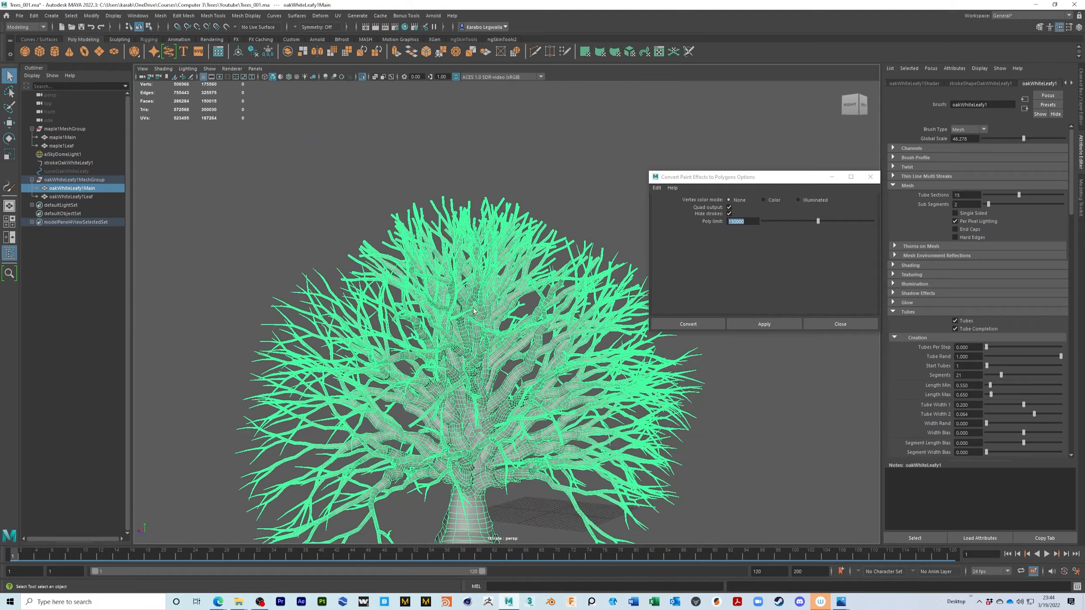
pyautogui.keyDown('alt'); pyautogui.moveTo(575, 303); pyautogui.dragTo(742, 322); pyautogui.keyUp('alt')
pyautogui.scroll(10, 447, 326)
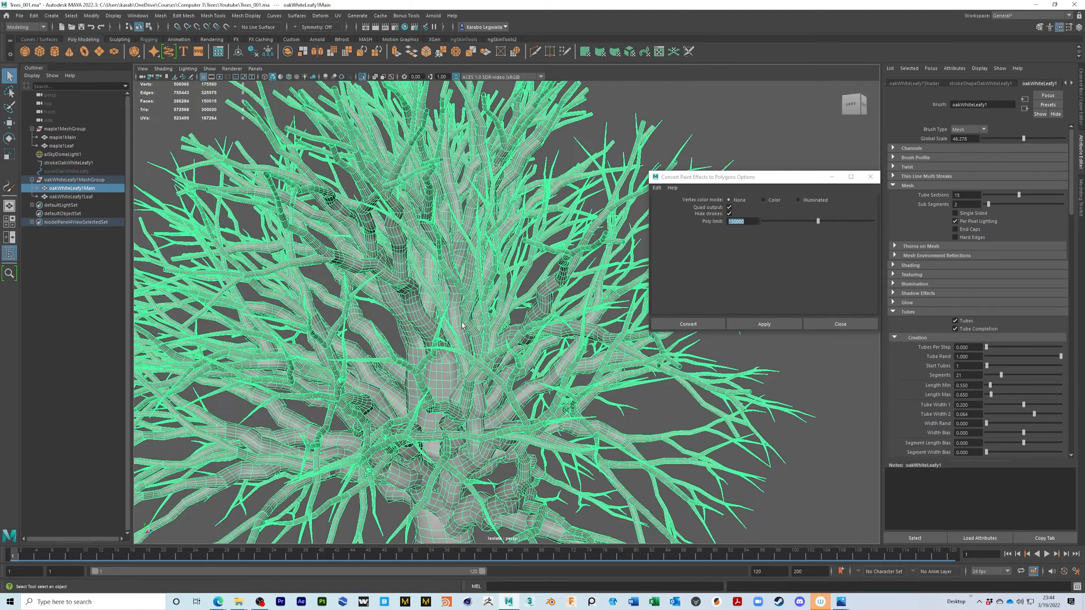
pyautogui.hotkey('ctrl', 'z')
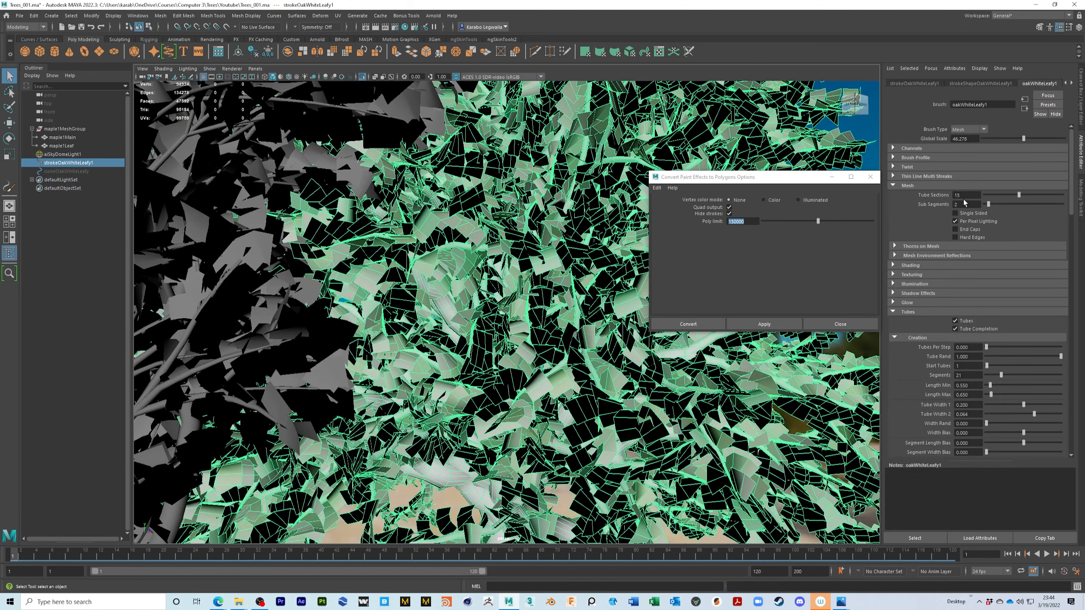
# Lower the oak brush's Tube Sections to 12 and convert the stroke to polygons again.
pyautogui.doubleClick(959, 196)
pyautogui.keyDown('alt'); pyautogui.moveTo(427, 385); pyautogui.dragTo(506, 398); pyautogui.keyUp('alt')
pyautogui.scroll(4, 506, 393)
pyautogui.keyDown('alt'); pyautogui.moveTo(505, 399); pyautogui.dragTo(386, 361, button='right'); pyautogui.keyUp('alt')
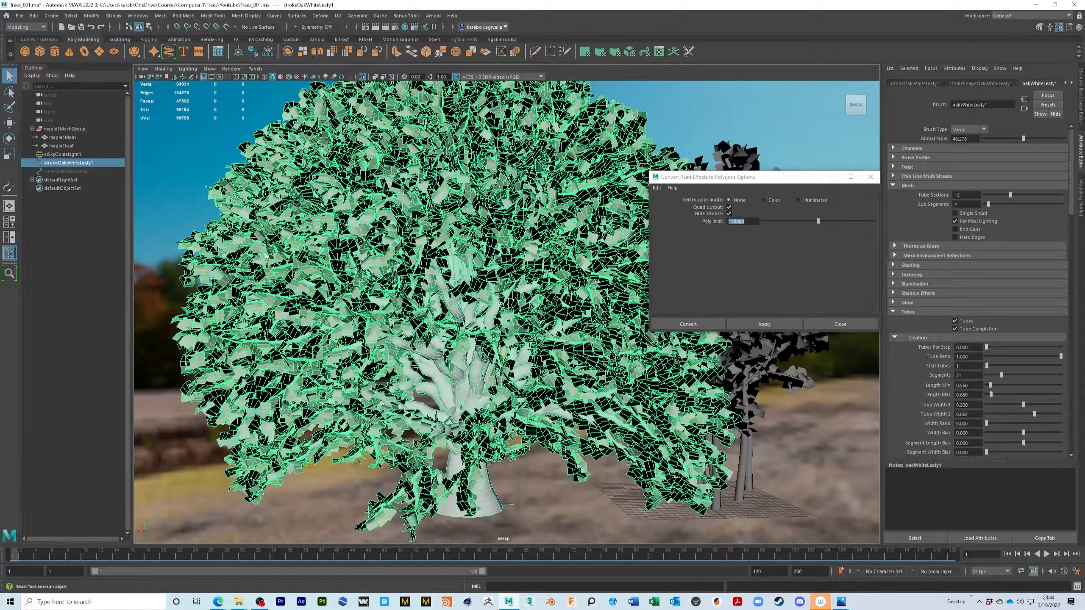
pyautogui.click(759, 328)
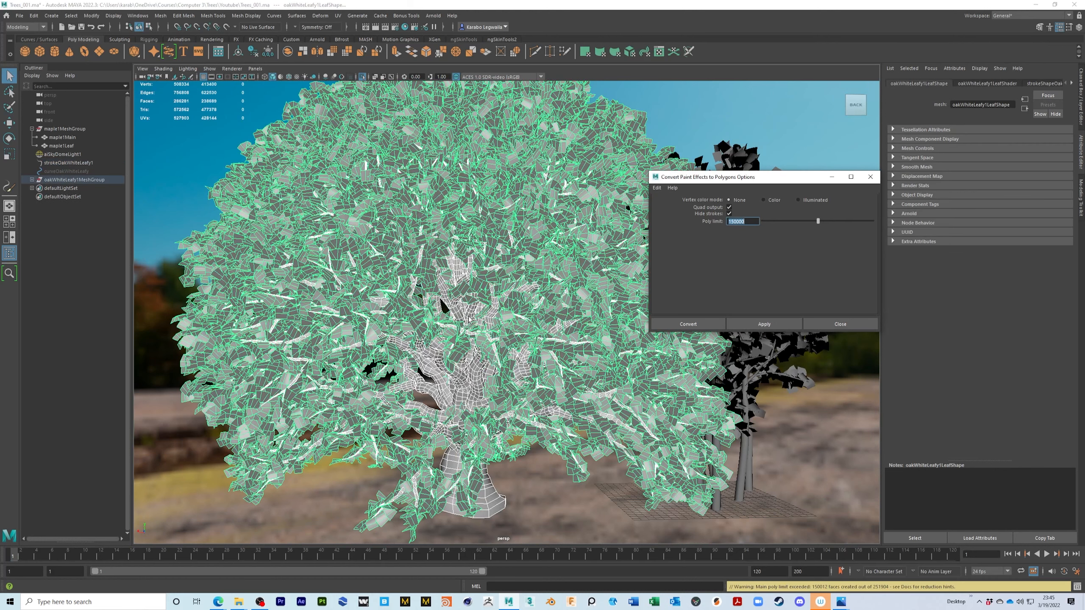
# Isolate the newly converted trunk and branch mesh and inspect the branch tips and overall crown.
pyautogui.click(32, 180)
pyautogui.click(74, 188)
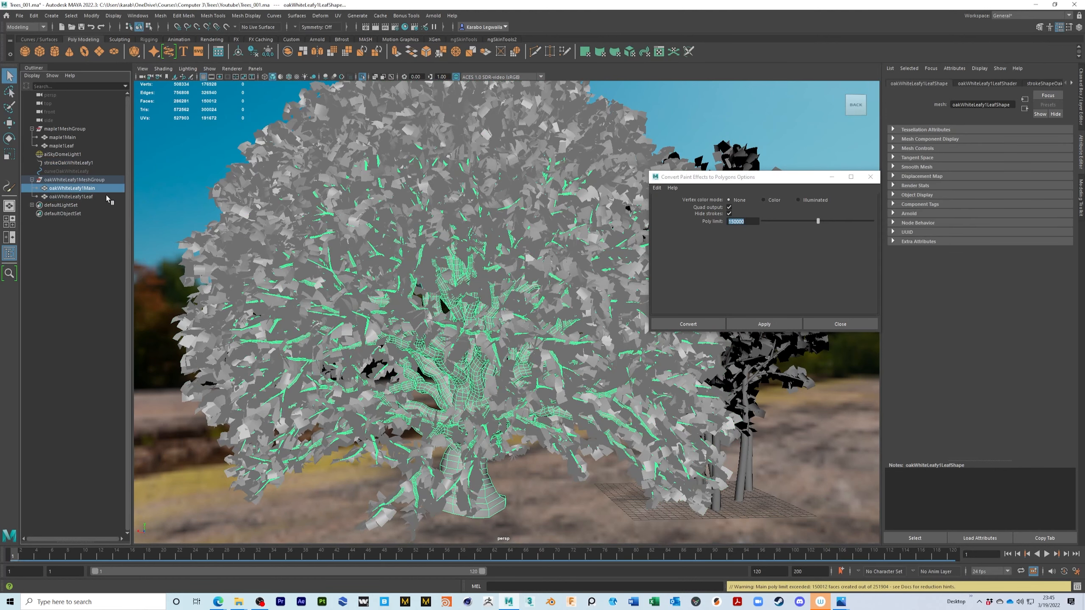
pyautogui.hotkey('ctrl', '1')
pyautogui.scroll(3, 422, 368)
pyautogui.scroll(5, 480, 268)
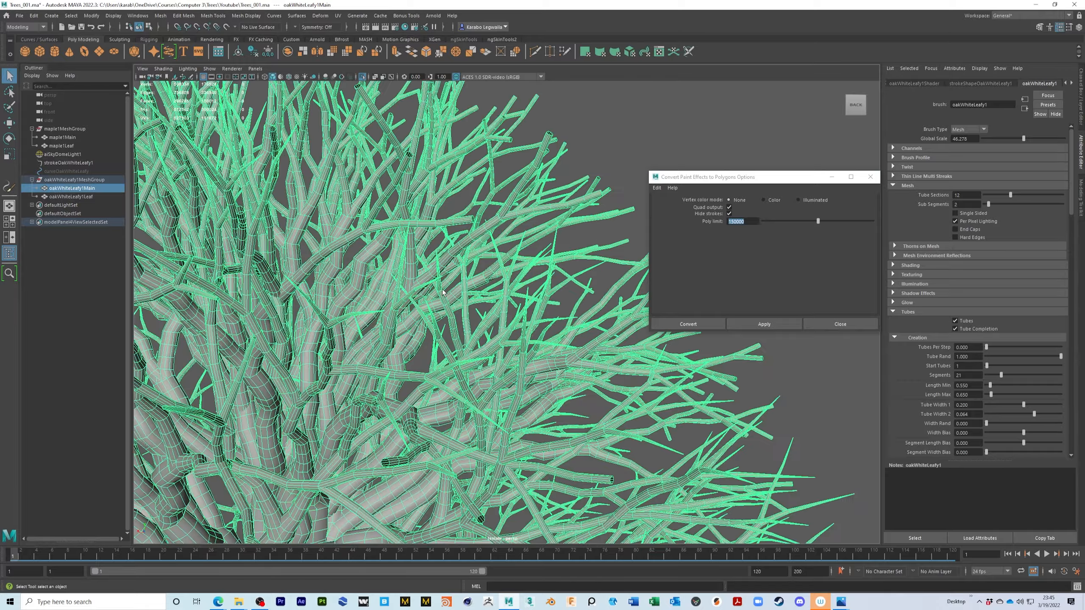
pyautogui.keyDown('alt'); pyautogui.moveTo(480, 268); pyautogui.dragTo(468, 255); pyautogui.keyUp('alt')
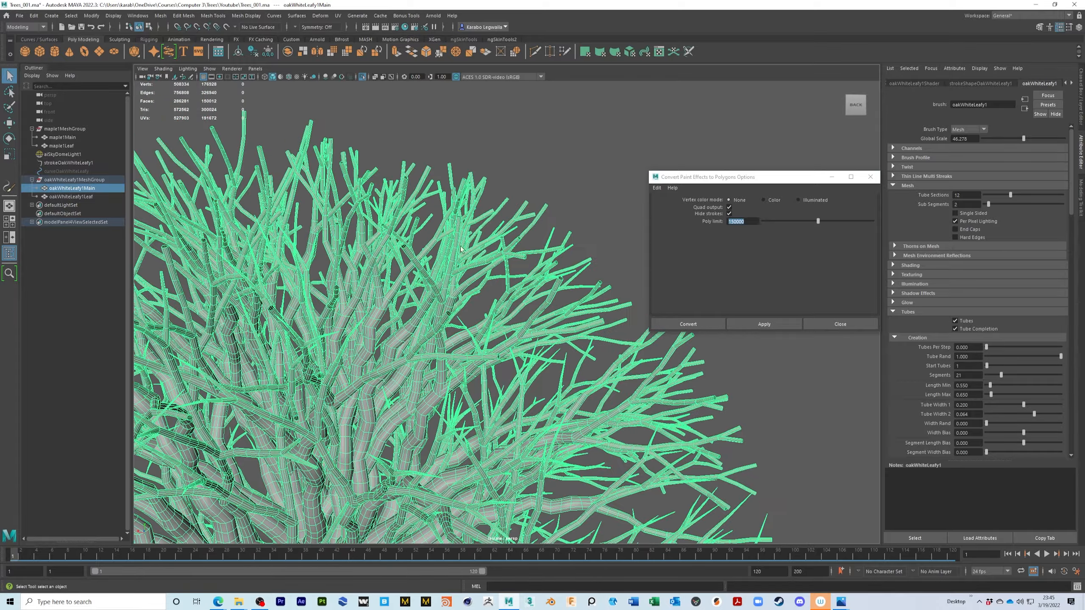
pyautogui.press('f')
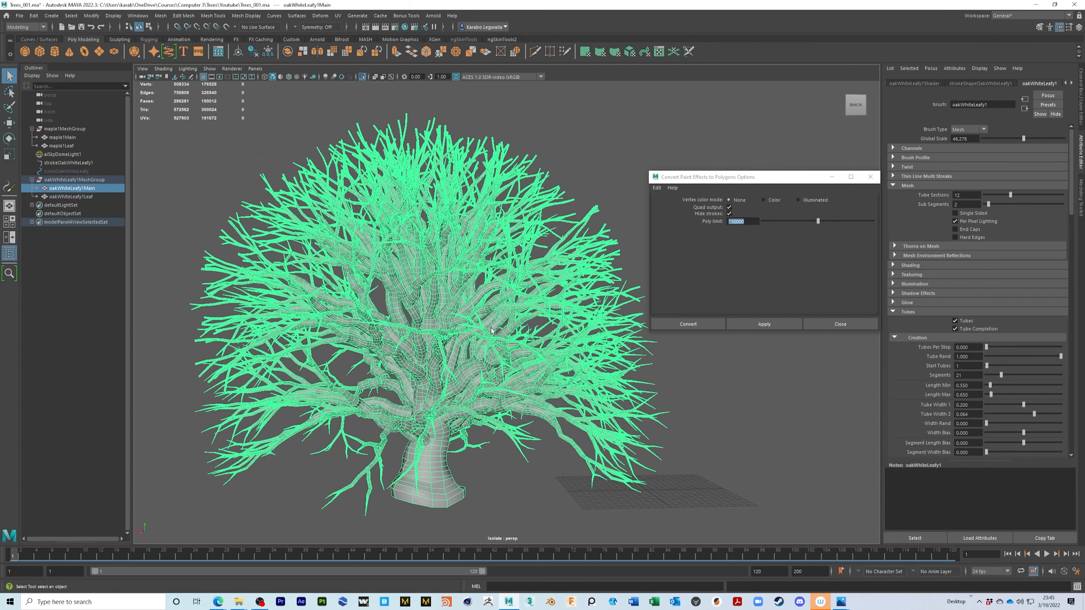
# Select the oak's leaf mesh, end the isolation to view the full tree, and add the trunk mesh to the selection.
pyautogui.click(79, 197)
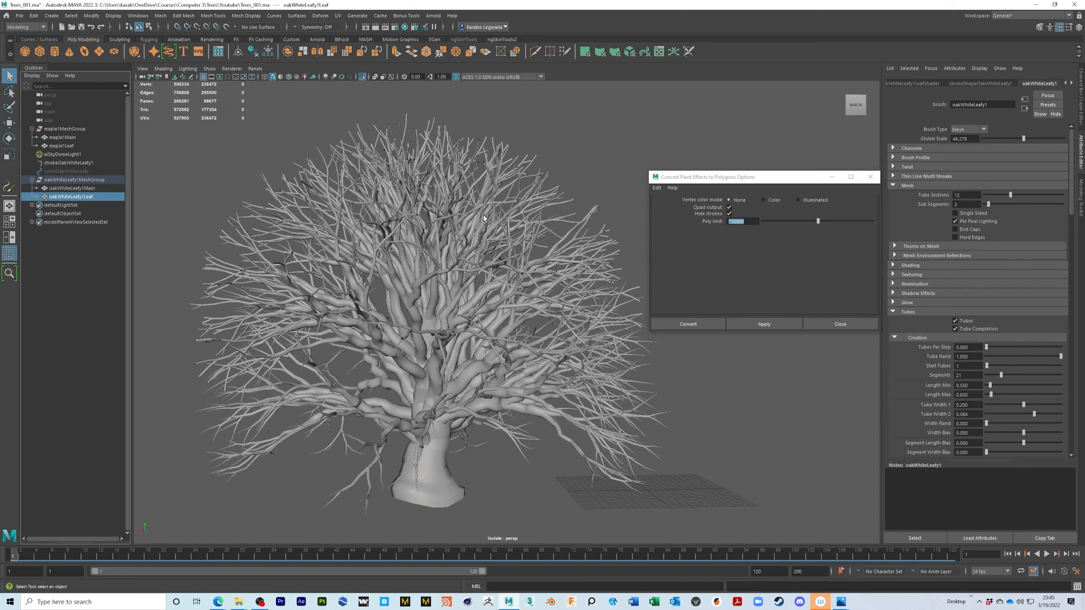
pyautogui.keyDown('alt'); pyautogui.moveTo(549, 322); pyautogui.dragTo(526, 303); pyautogui.keyUp('alt')
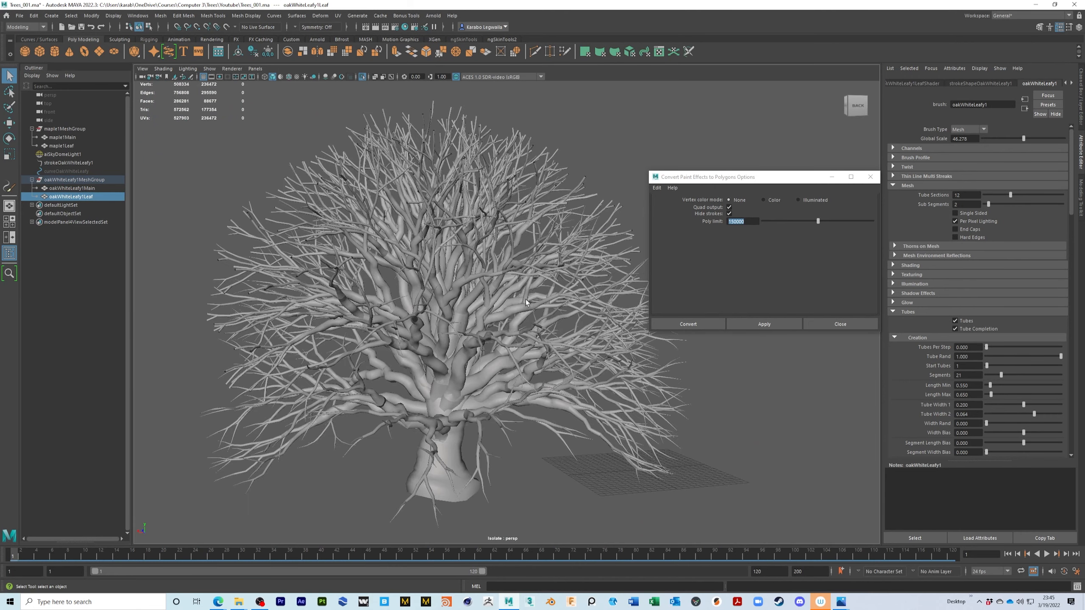
pyautogui.hotkey('ctrl', '1')
pyautogui.keyDown('alt'); pyautogui.moveTo(514, 252); pyautogui.dragTo(470, 249, button='right'); pyautogui.keyUp('alt')
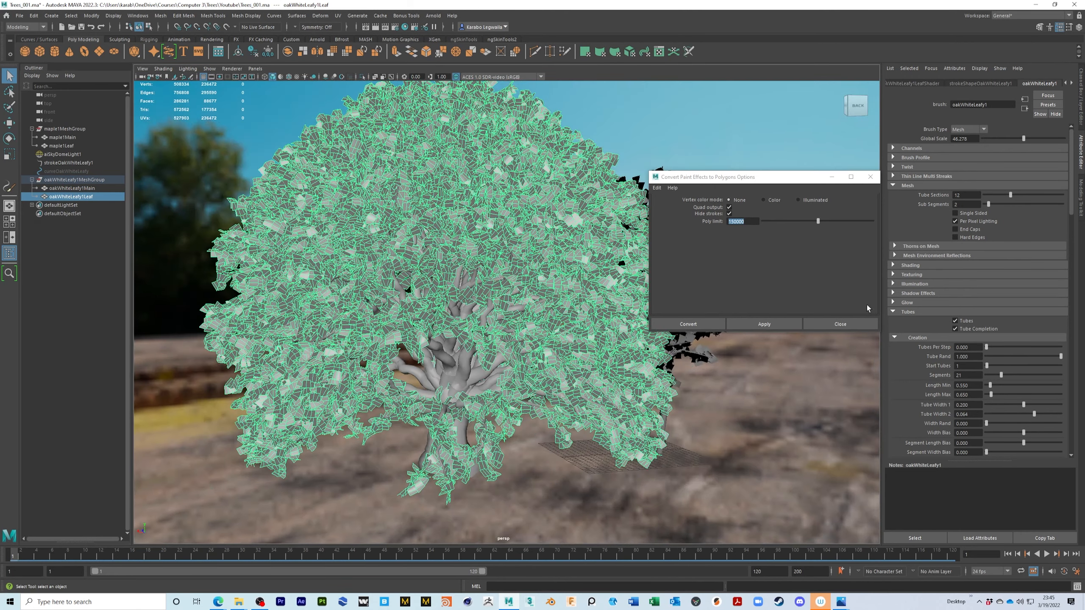
pyautogui.keyDown('ctrl'); pyautogui.click(72, 189); pyautogui.keyUp('ctrl')
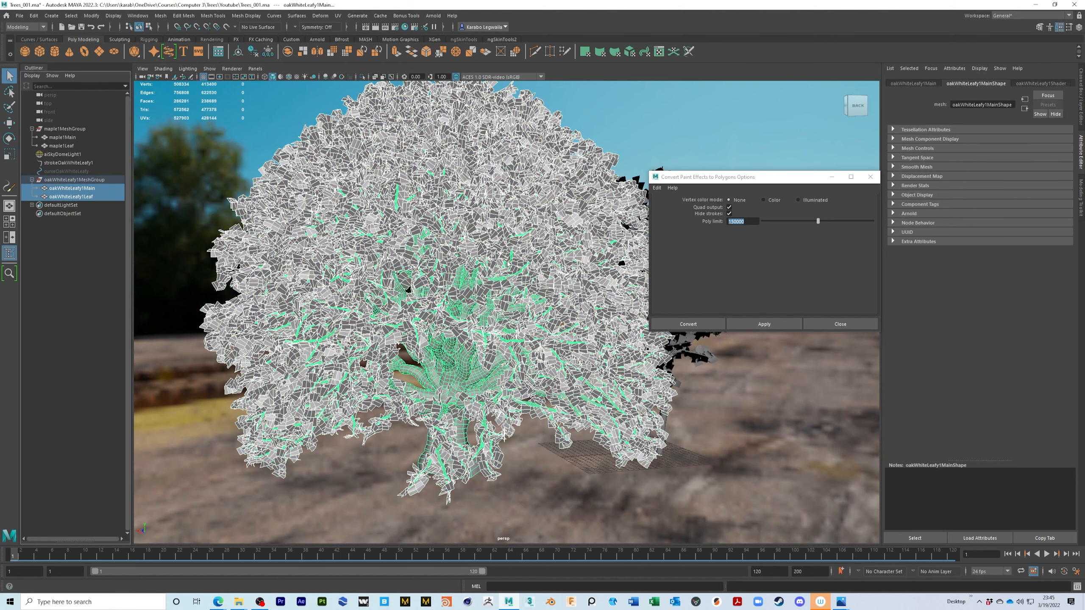
# Delete the original oak Paint Effects stroke and its curve, and save the scene.
pyautogui.moveTo(92, 163); pyautogui.dragTo(87, 170)
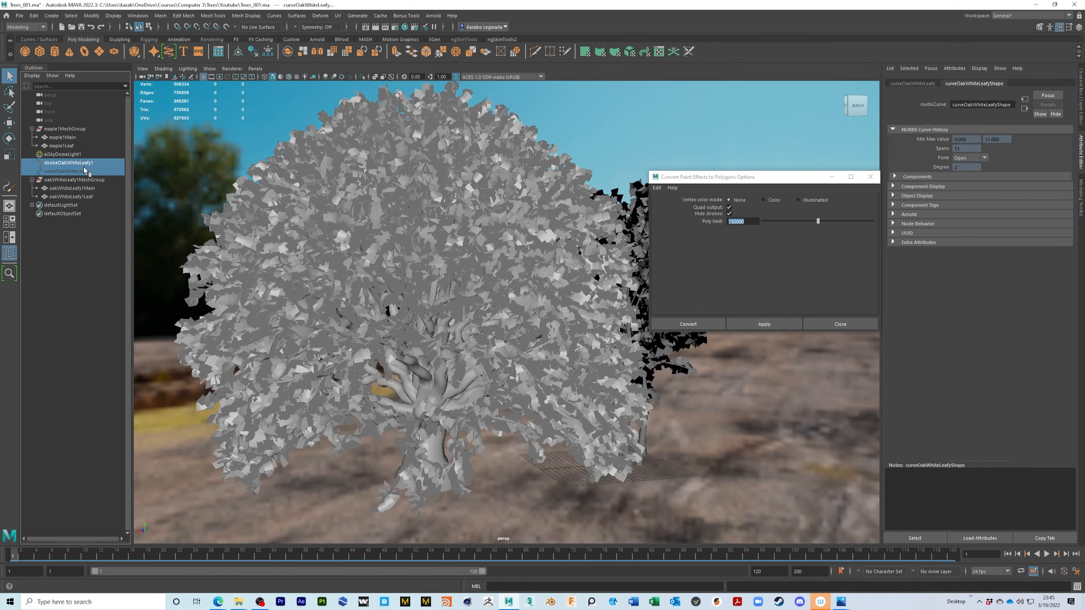
pyautogui.press('Delete')
pyautogui.keyDown('alt'); pyautogui.moveTo(436, 239); pyautogui.dragTo(445, 280); pyautogui.keyUp('alt')
pyautogui.hotkey('ctrl', 's')
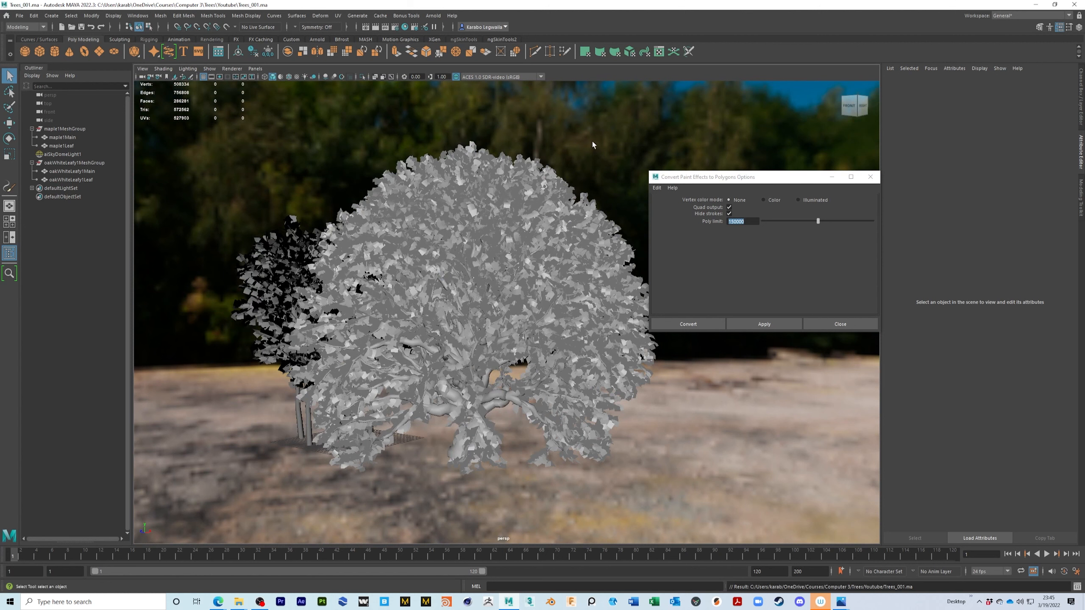
# Close the conversion options, render the trees in the Arnold RenderView, inspect the oak up close, and close the render.
pyautogui.click(870, 176)
pyautogui.click(434, 16)
pyautogui.click(453, 41)
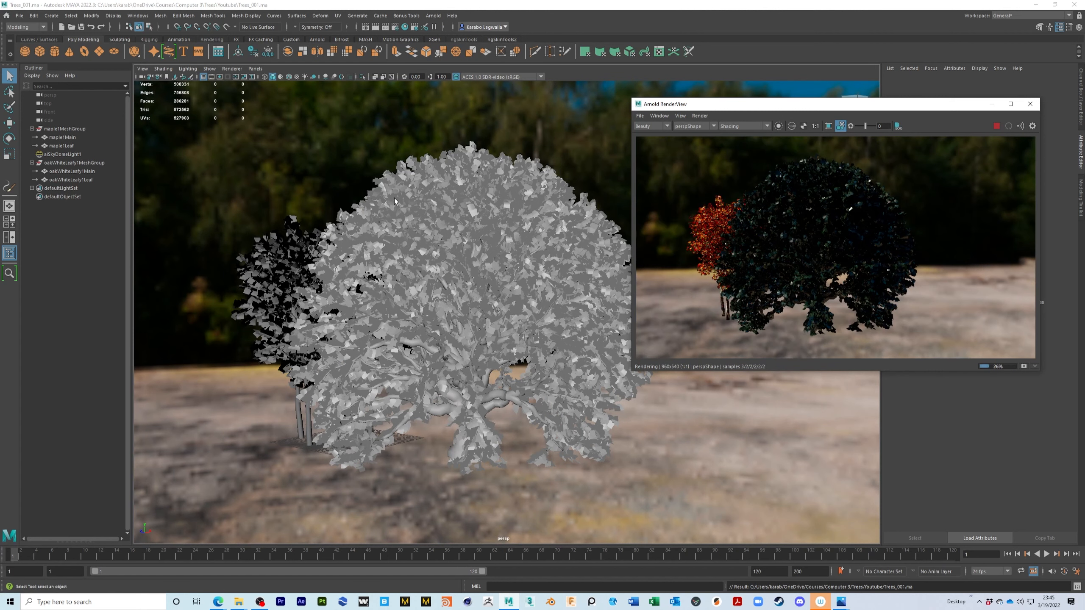
pyautogui.scroll(5, 846, 315)
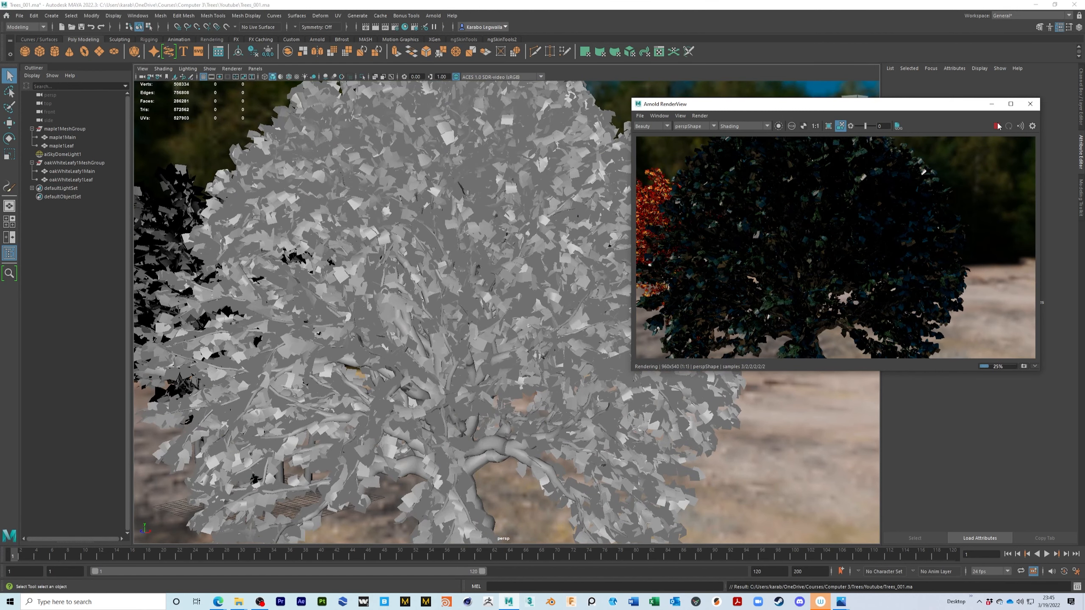
pyautogui.click(1030, 104)
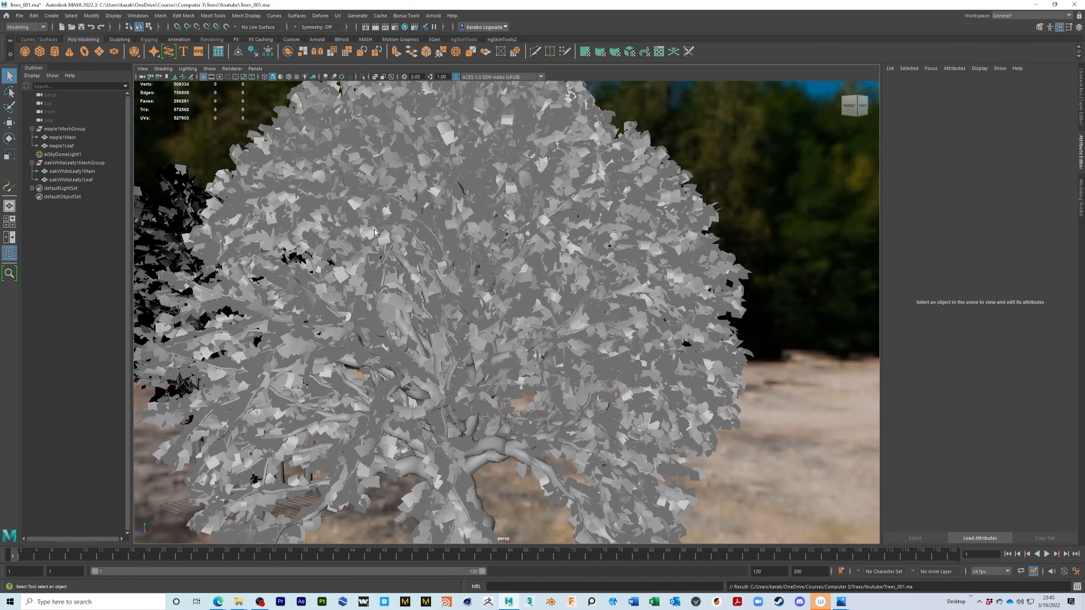
# Open the Hypershade at full size and graph the network of oakWhiteLeafy1LeafShader.
pyautogui.click(404, 27)
pyautogui.moveTo(408, 121); pyautogui.dragTo(492, 0)
pyautogui.keyDown('alt'); pyautogui.moveTo(701, 321); pyautogui.dragTo(516, 325, button='middle'); pyautogui.keyUp('alt')
pyautogui.keyDown('alt'); pyautogui.moveTo(516, 325); pyautogui.dragTo(490, 304, button='right'); pyautogui.keyUp('alt')
pyautogui.keyDown('alt'); pyautogui.moveTo(601, 321); pyautogui.dragTo(513, 334, button='middle'); pyautogui.keyUp('alt')
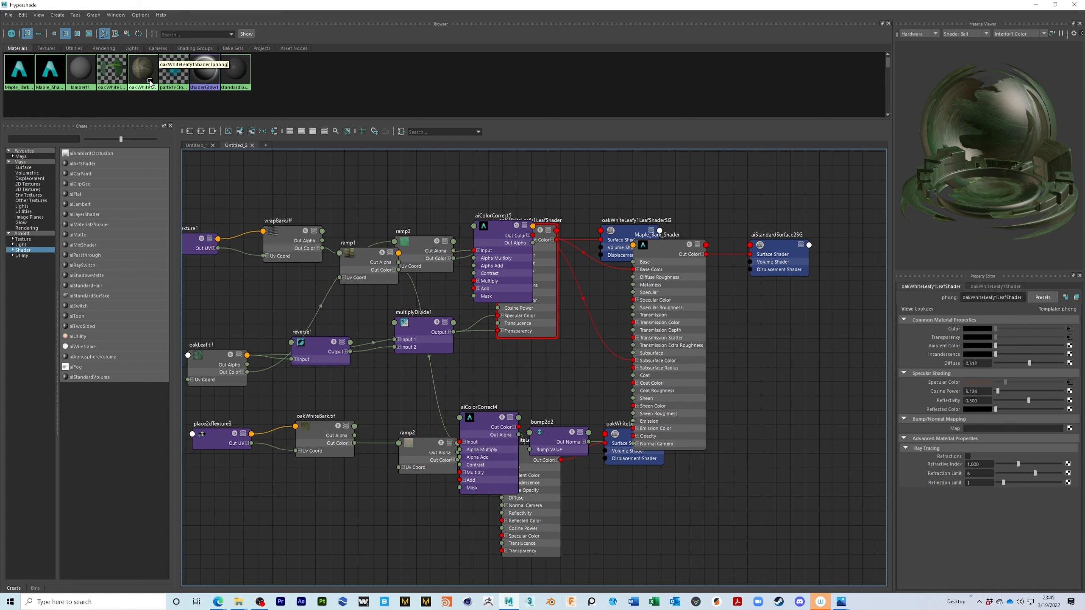
pyautogui.rightClick(115, 73)
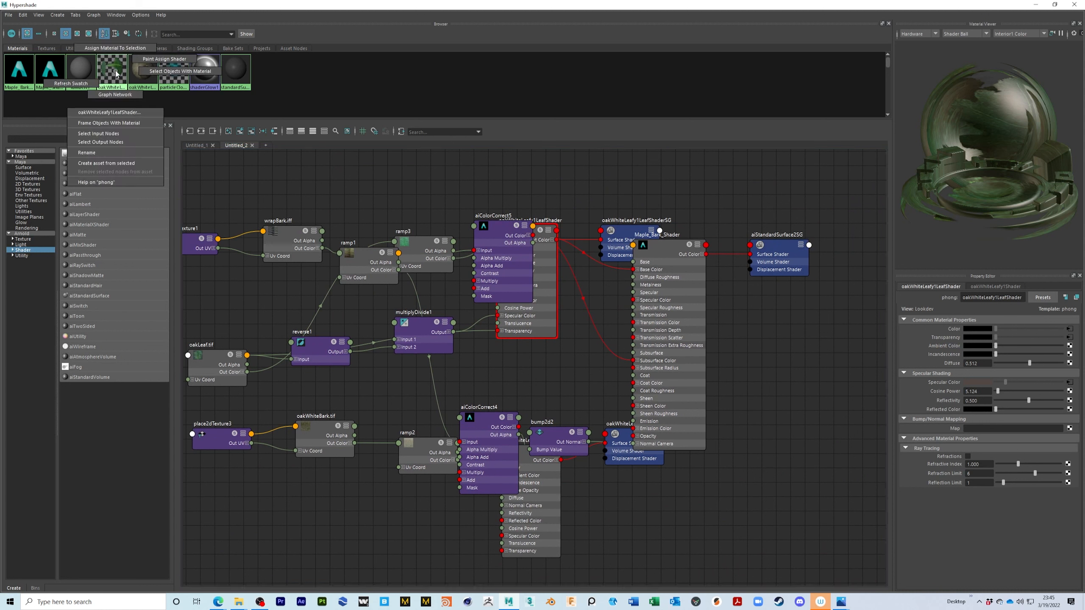
pyautogui.click(114, 94)
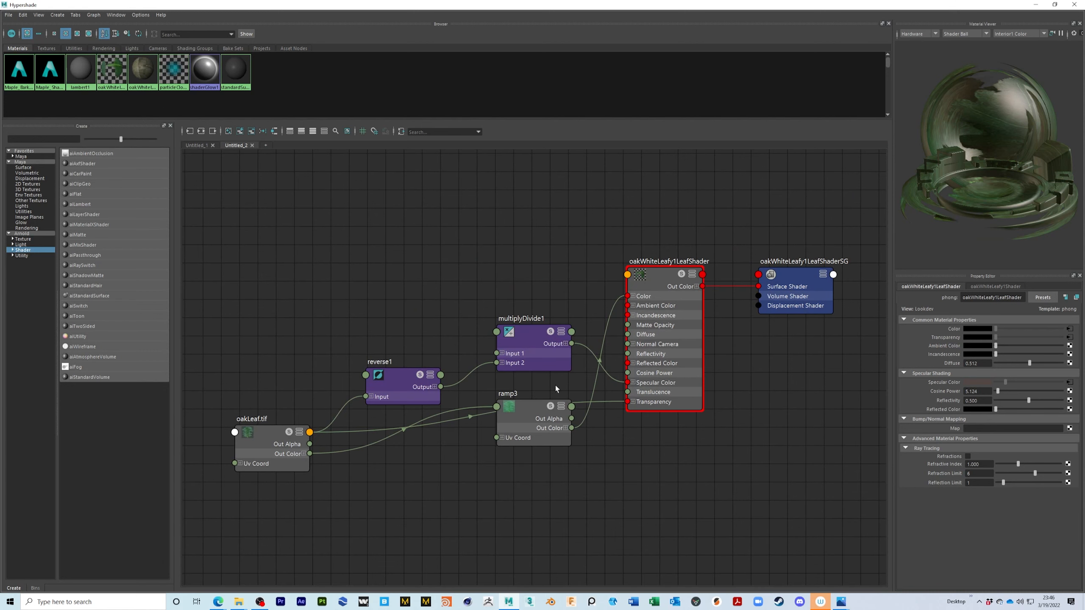
# Move the oak leaf texture, utility nodes and leaf shader upward to free space below them in the graph.
pyautogui.moveTo(202, 283); pyautogui.dragTo(515, 451)
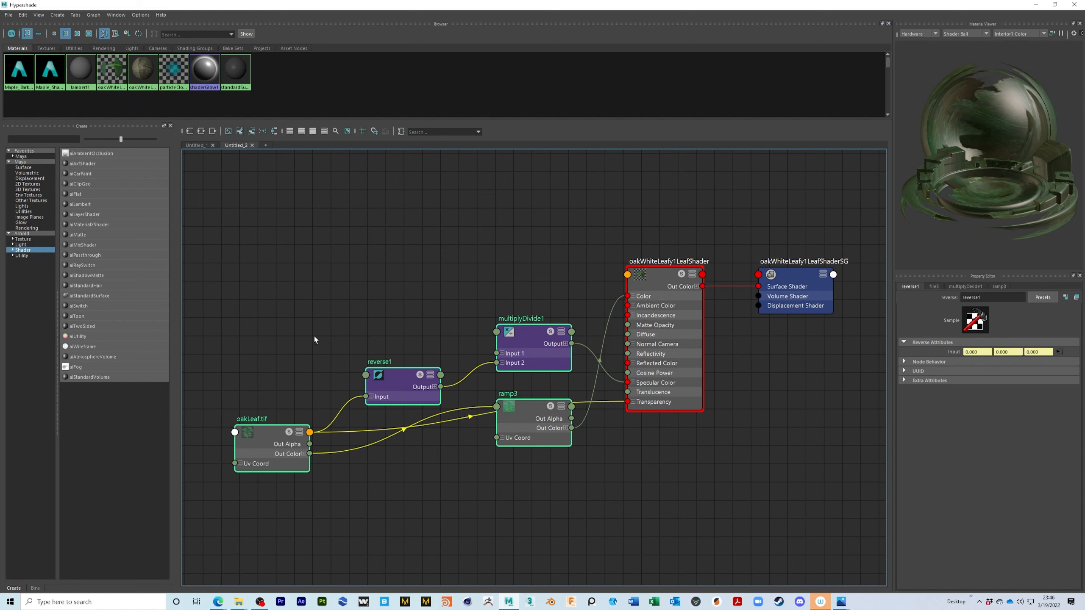
pyautogui.moveTo(283, 450); pyautogui.dragTo(259, 303)
pyautogui.moveTo(640, 275); pyautogui.dragTo(651, 207)
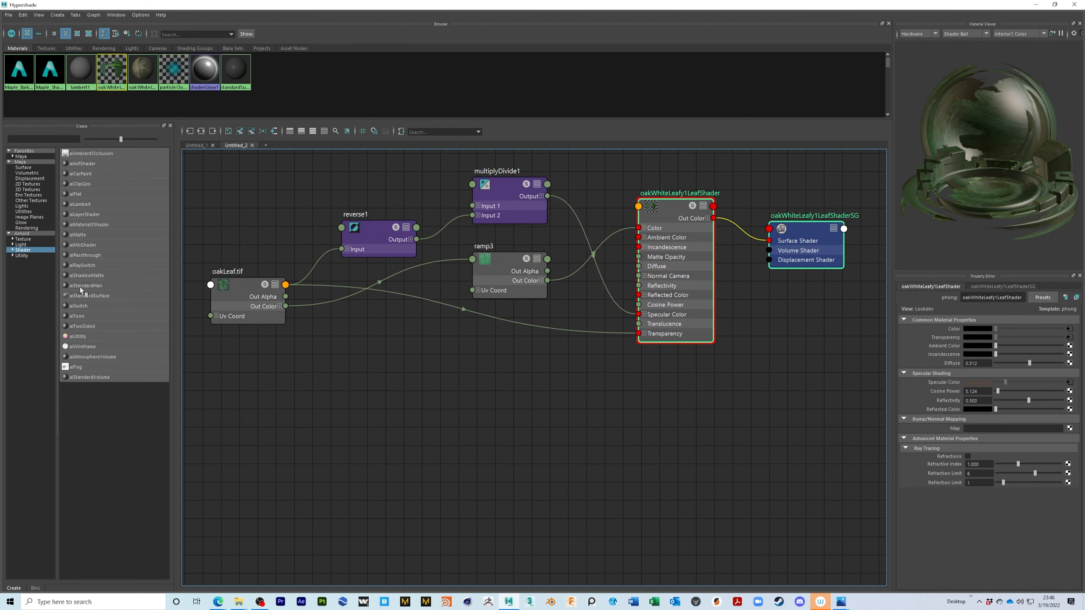
# Create an aiStandardSurface material, place it below the old leaf shader, and rename it Oak_Leaves.
pyautogui.click(101, 296)
pyautogui.click(477, 241)
pyautogui.moveTo(447, 242); pyautogui.dragTo(684, 383)
pyautogui.keyDown('shift'); pyautogui.click(618, 246); pyautogui.keyUp('shift')
pyautogui.doubleClick(685, 364)
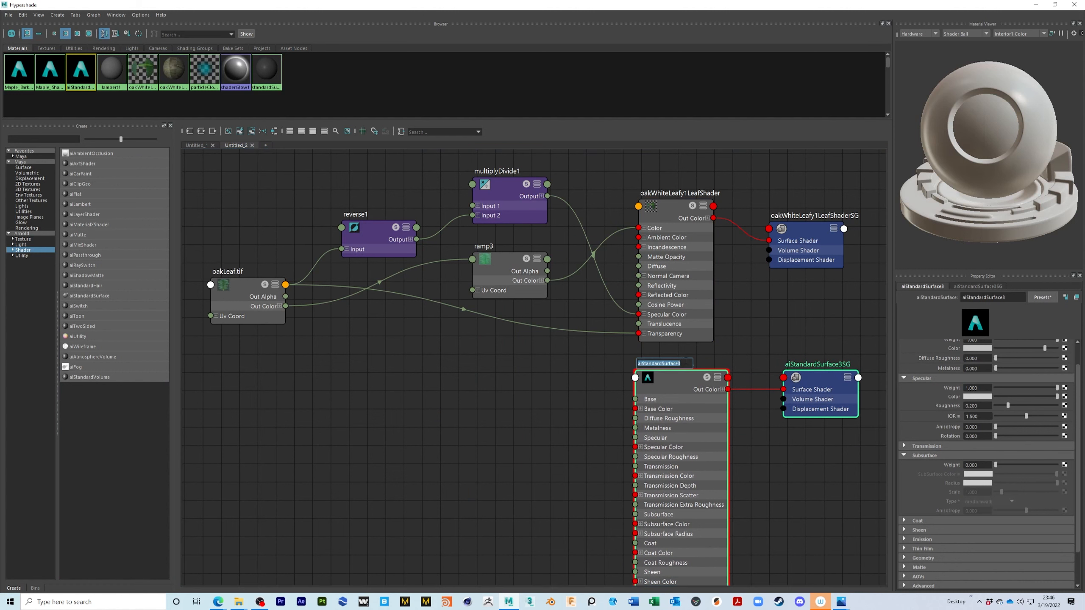
pyautogui.write('M')
pyautogui.write('ak Leaves')
pyautogui.press('Return')
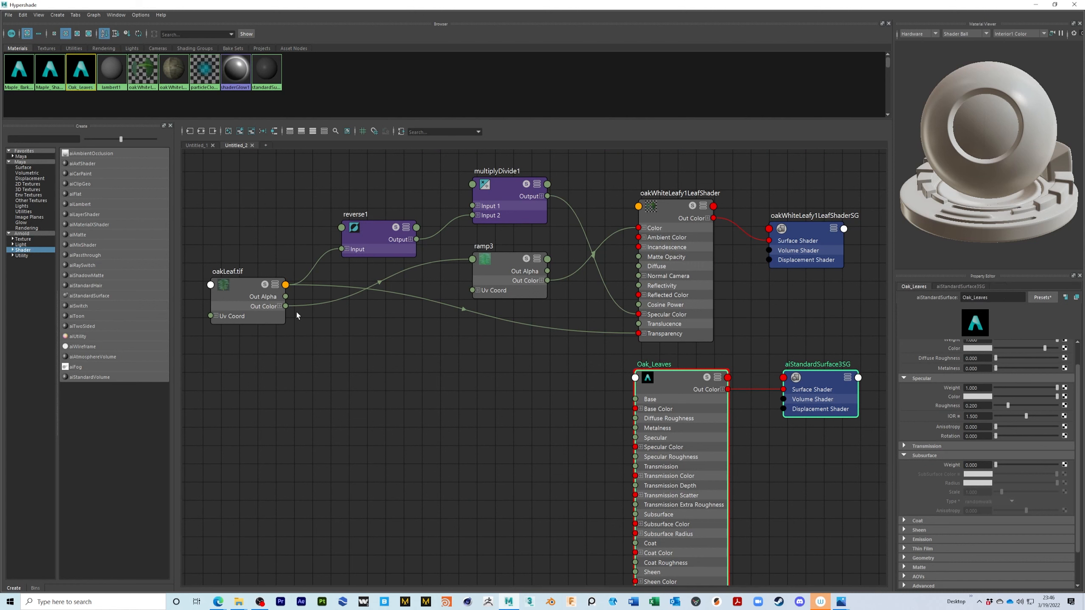
# Connect the oakLeaf.tif Out Color to the Base Color and Subsurface Color of Oak_Leaves.
pyautogui.moveTo(286, 307); pyautogui.dragTo(636, 408)
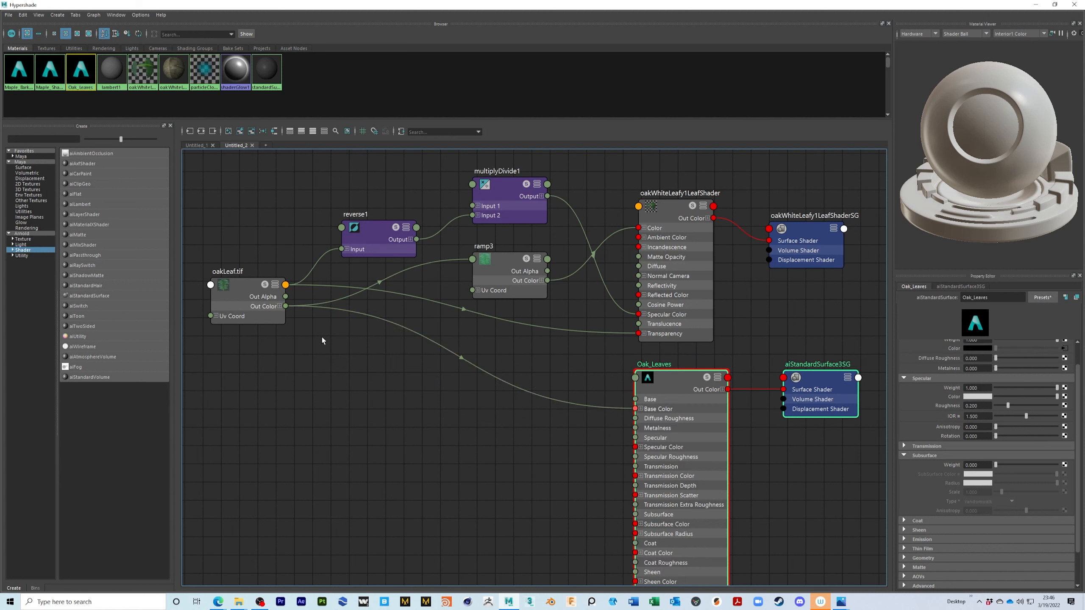
pyautogui.moveTo(285, 306); pyautogui.dragTo(636, 524)
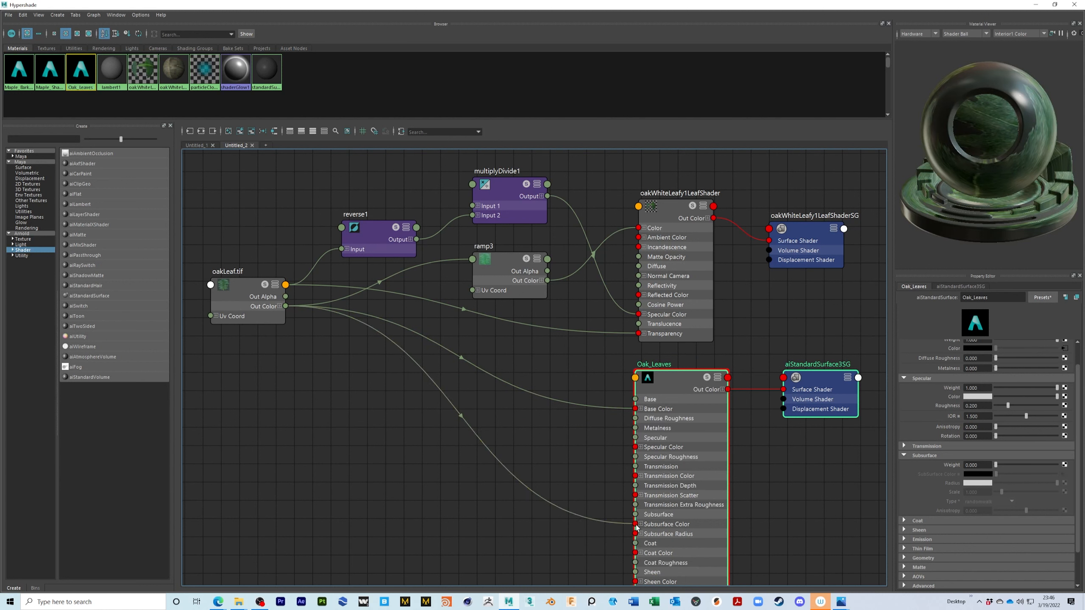
# Set the Subsurface Weight of Oak_Leaves to 1 and sample its subsurface Radius colour from the green of the oak leaf texture.
pyautogui.click(677, 381)
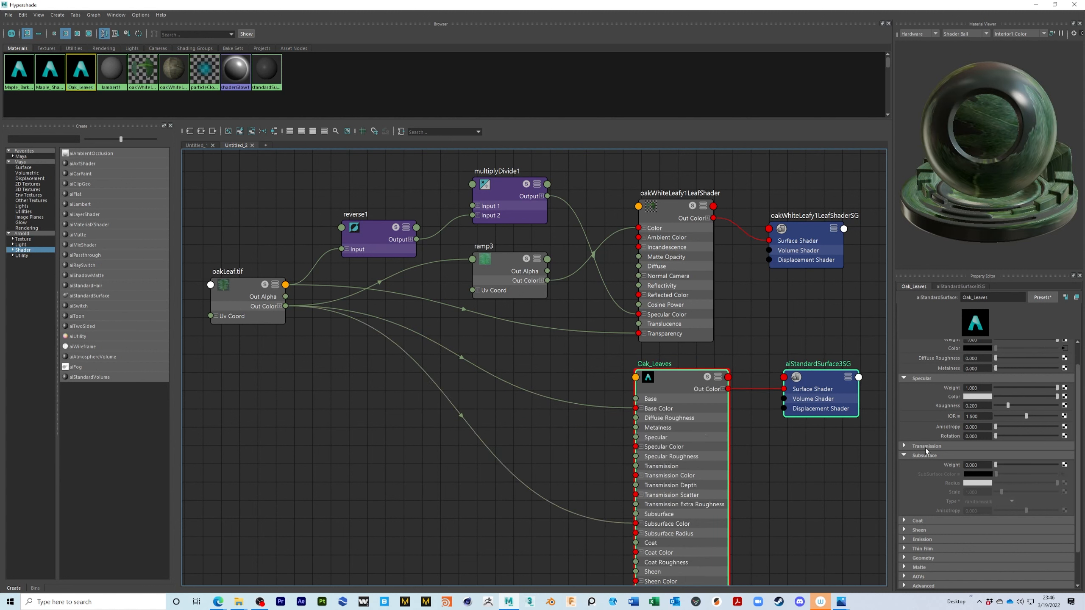
pyautogui.moveTo(1005, 464); pyautogui.dragTo(1057, 465)
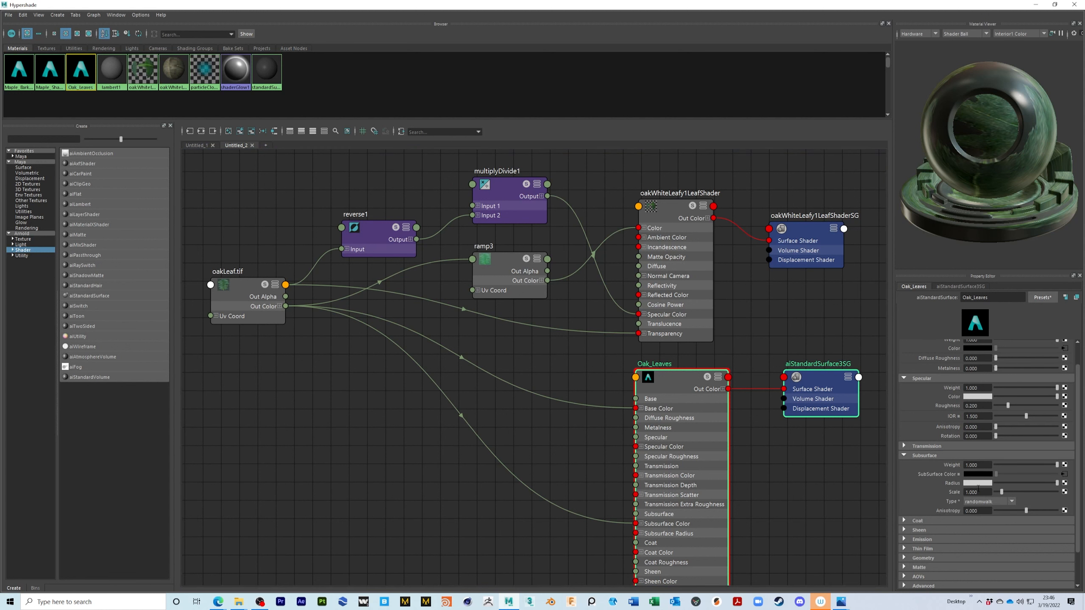
pyautogui.click(984, 484)
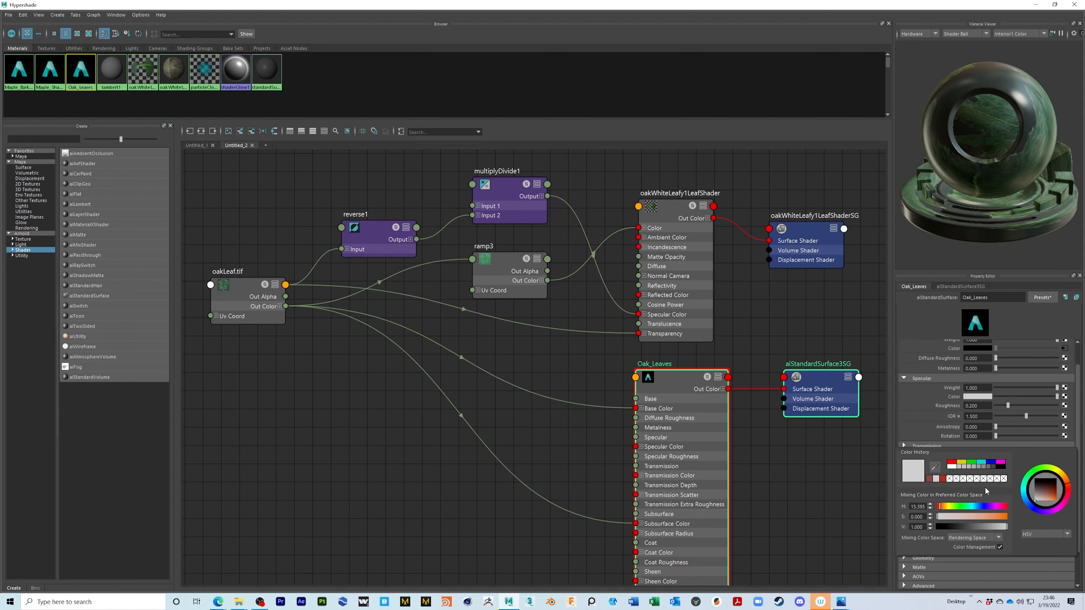
pyautogui.click(935, 466)
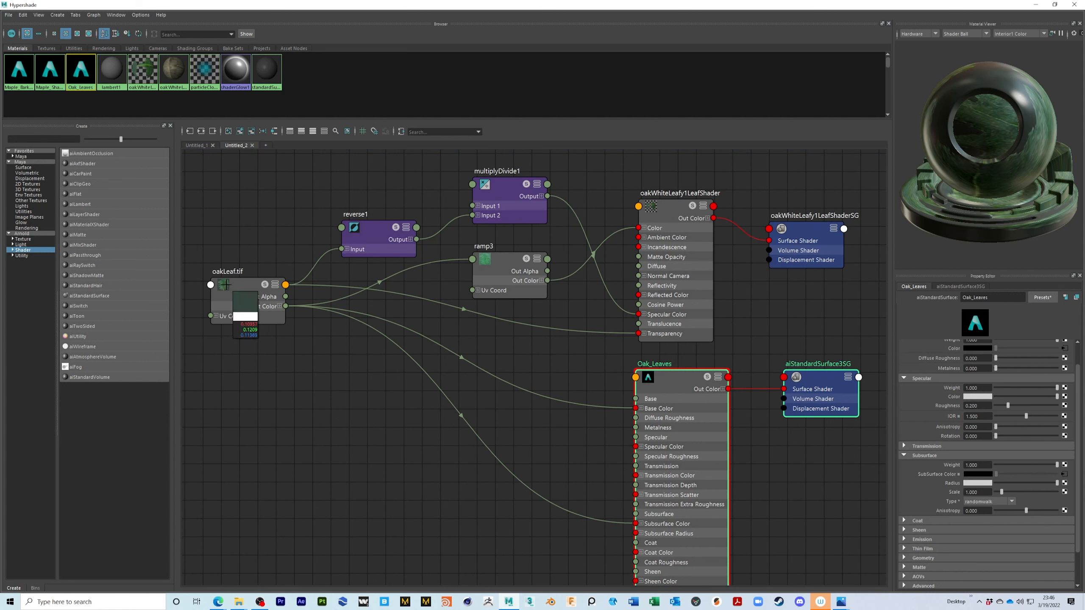
pyautogui.click(227, 292)
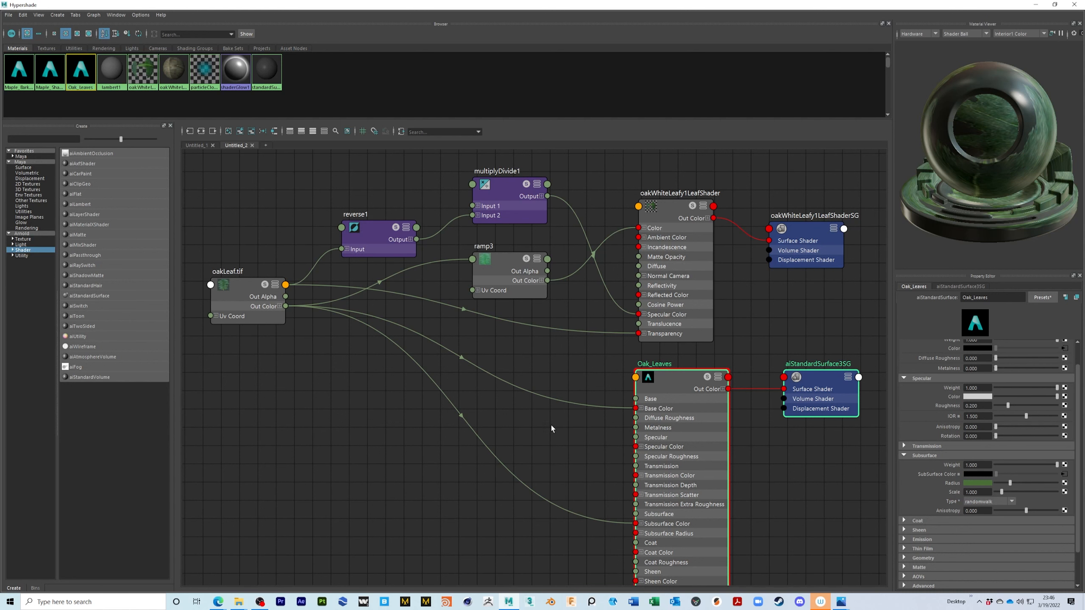
# Move the oakLeaf.tif node down beside Oak_Leaves and create an aiColorCorrect node in the free space below it.
pyautogui.keyDown('alt'); pyautogui.moveTo(554, 460); pyautogui.dragTo(556, 404, button='middle'); pyautogui.keyUp('alt')
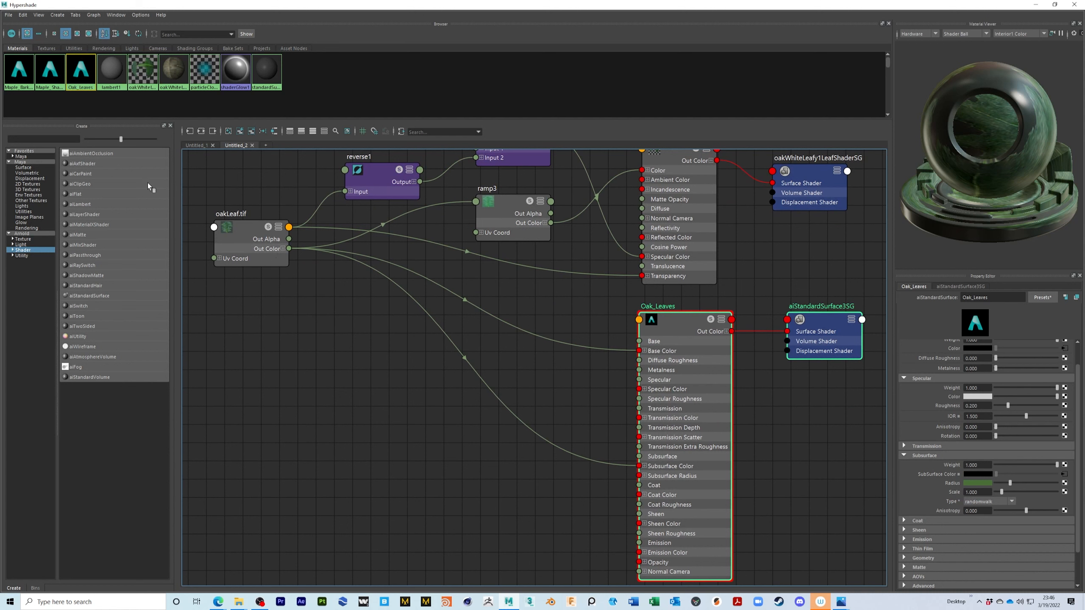
pyautogui.moveTo(218, 241); pyautogui.dragTo(236, 298)
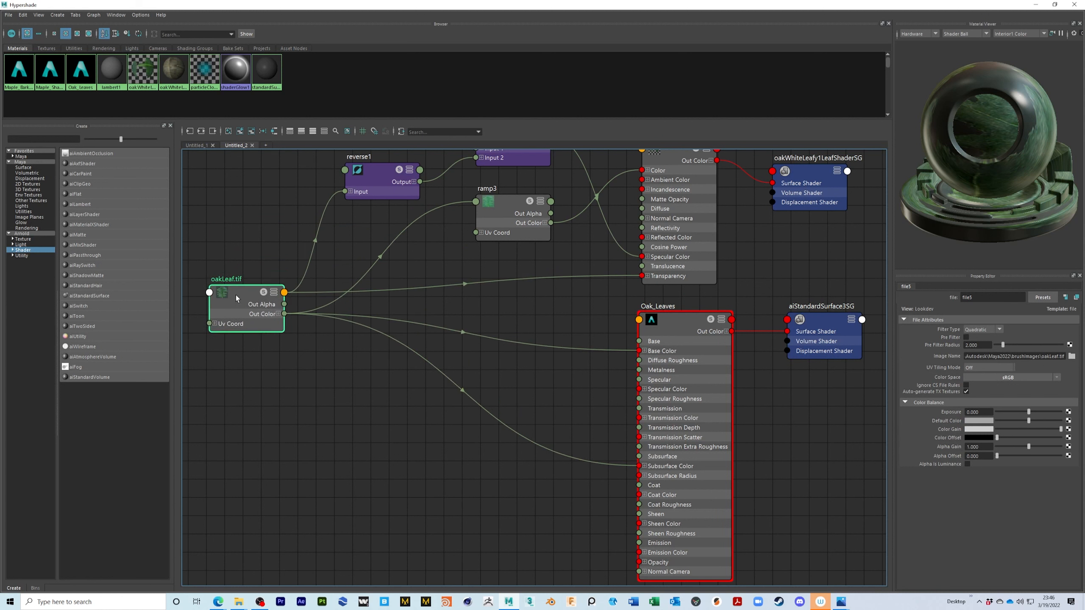
pyautogui.click(323, 376)
pyautogui.press('Tab')
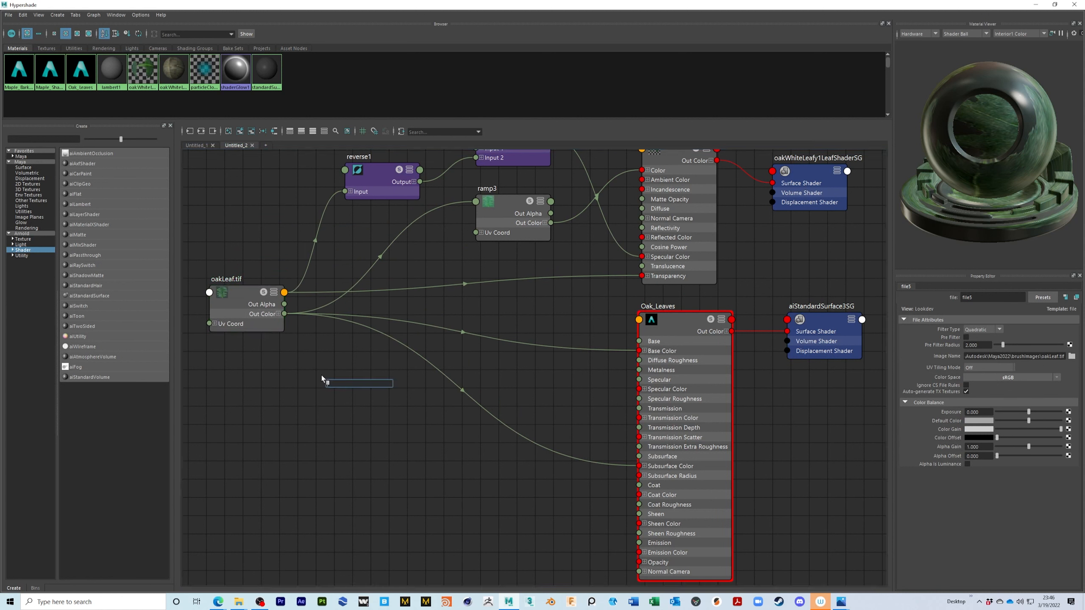
pyautogui.write('aicoolo')
pyautogui.press('BackSpace')
pyautogui.press('BackSpace')
pyautogui.press('BackSpace')
pyautogui.write('lor')
pyautogui.press('Down')
pyautogui.press('Down')
pyautogui.press('Return')
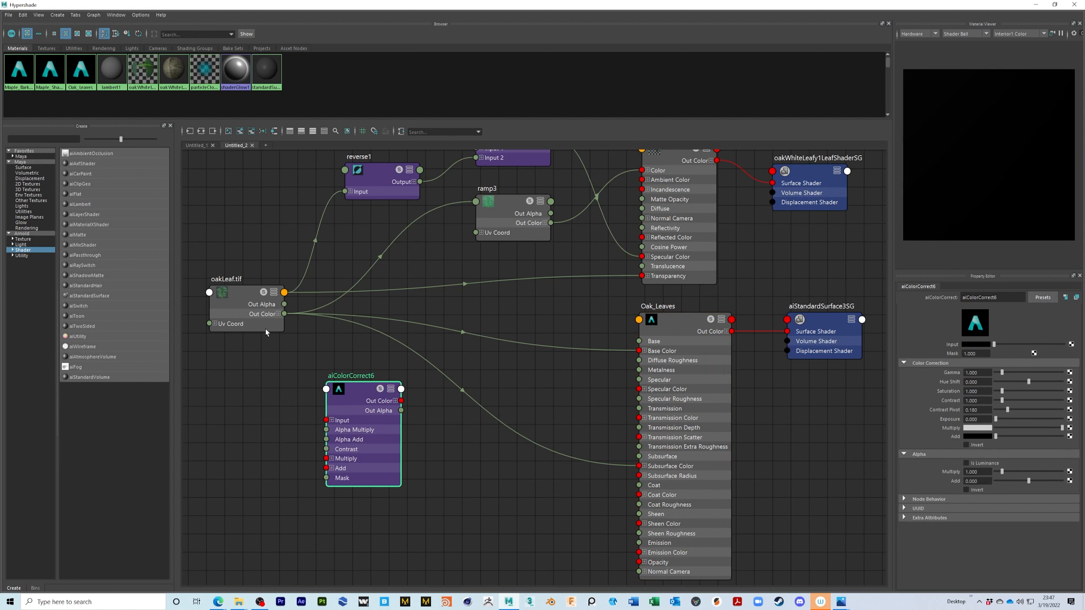
# Duplicate the aiColorCorrect node, place the copy below the original, and connect the oakLeaf.tif Out Color to the Input of both.
pyautogui.moveTo(284, 314); pyautogui.dragTo(357, 389)
pyautogui.hotkey('ctrl', 'd')
pyautogui.moveTo(531, 395); pyautogui.dragTo(376, 532)
pyautogui.moveTo(284, 314); pyautogui.dragTo(318, 413)
pyautogui.moveTo(284, 315); pyautogui.dragTo(329, 546)
# Connect the upper aiColorCorrect's Out Alpha to Specular Roughness, and the lower one's through a new bump2d node to Normal Camera of Oak_Leaves.
pyautogui.moveTo(402, 410); pyautogui.dragTo(643, 389)
pyautogui.moveTo(402, 410); pyautogui.dragTo(639, 399)
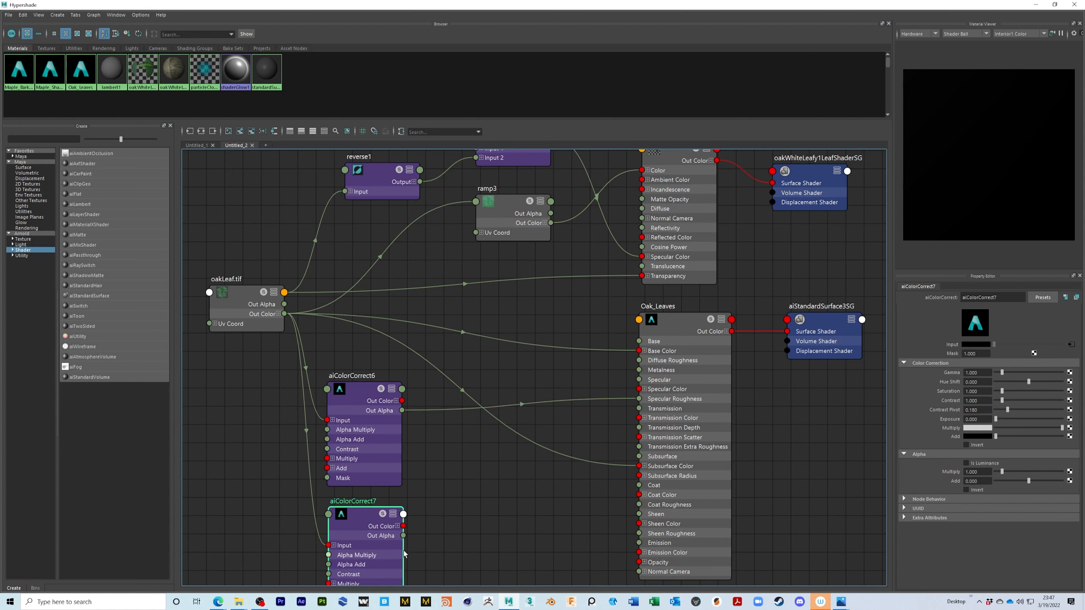
pyautogui.press('Tab')
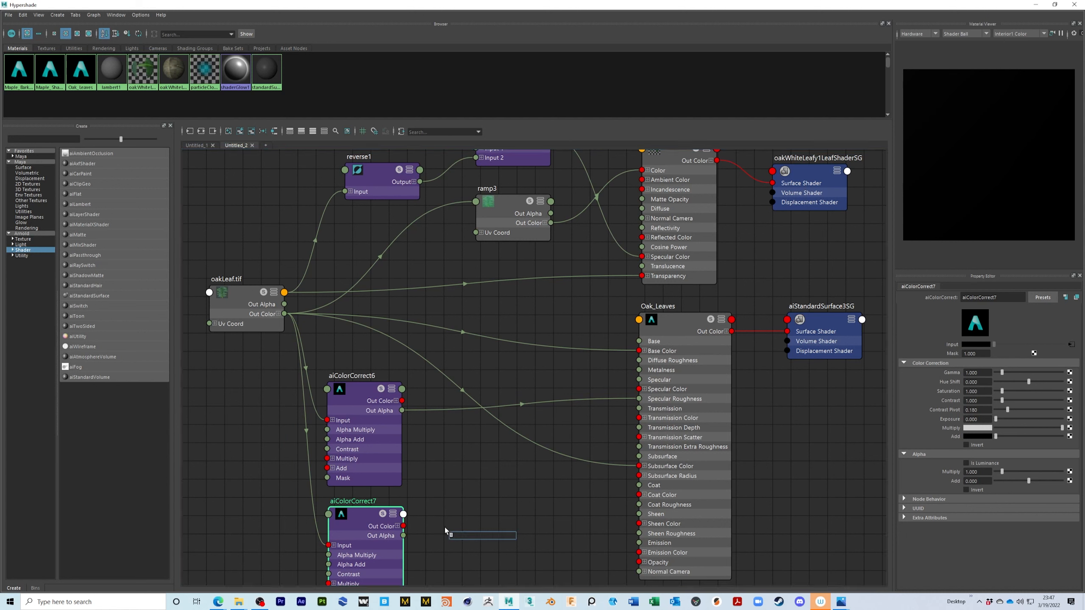
pyautogui.write('bump')
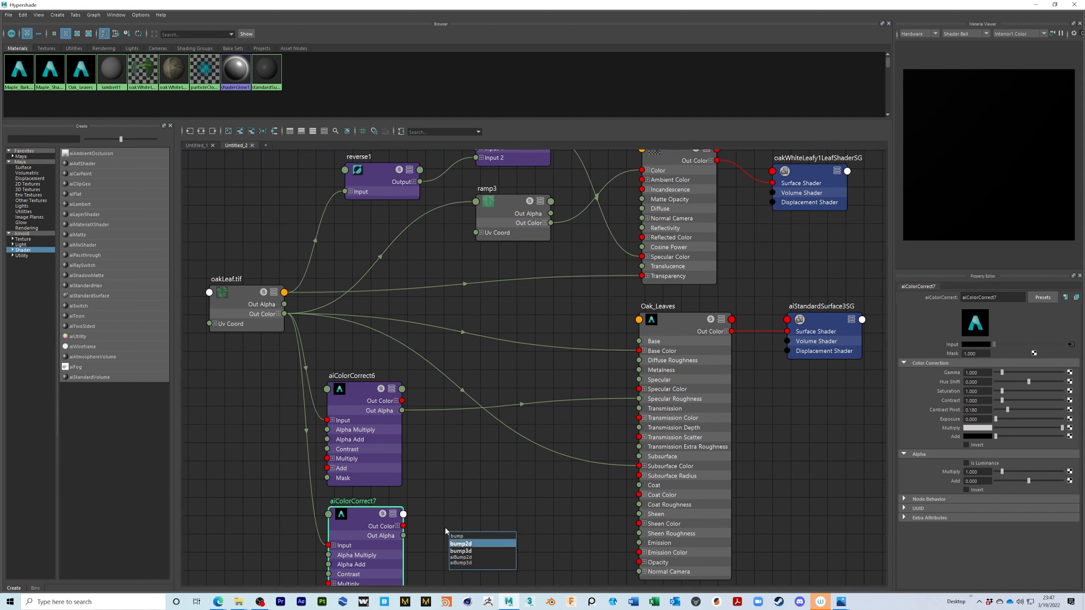
pyautogui.press('Return')
pyautogui.moveTo(403, 536); pyautogui.dragTo(449, 563)
pyautogui.moveTo(524, 552); pyautogui.dragTo(640, 572)
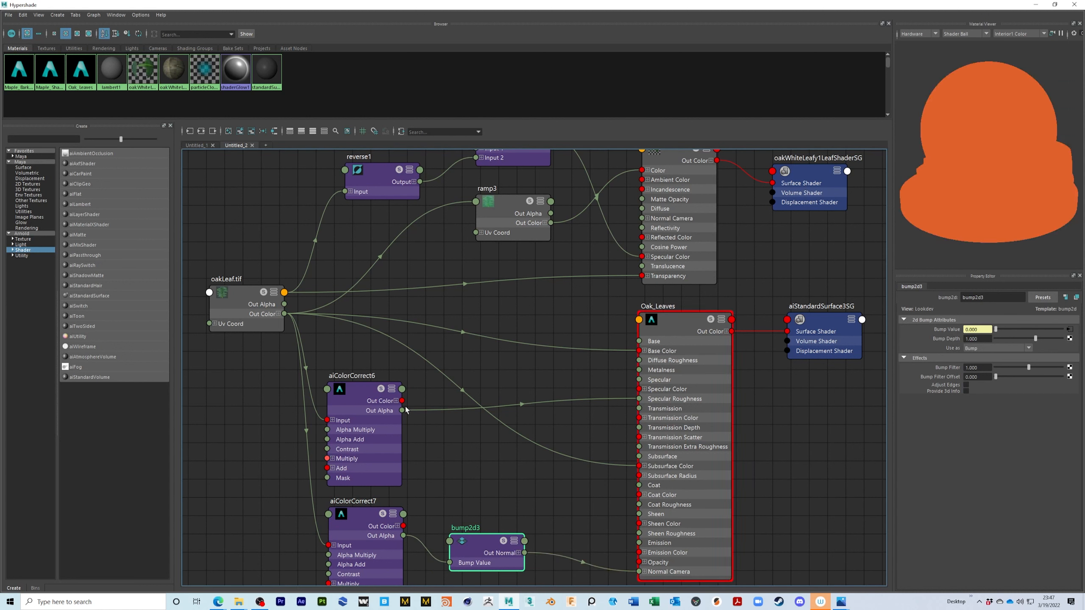
# Enable Alpha Is Luminance on both aiColorCorrect nodes feeding the roughness and the bump.
pyautogui.click(371, 394)
pyautogui.click(987, 461)
pyautogui.keyDown('alt'); pyautogui.moveTo(424, 509); pyautogui.dragTo(439, 411, button='middle'); pyautogui.keyUp('alt')
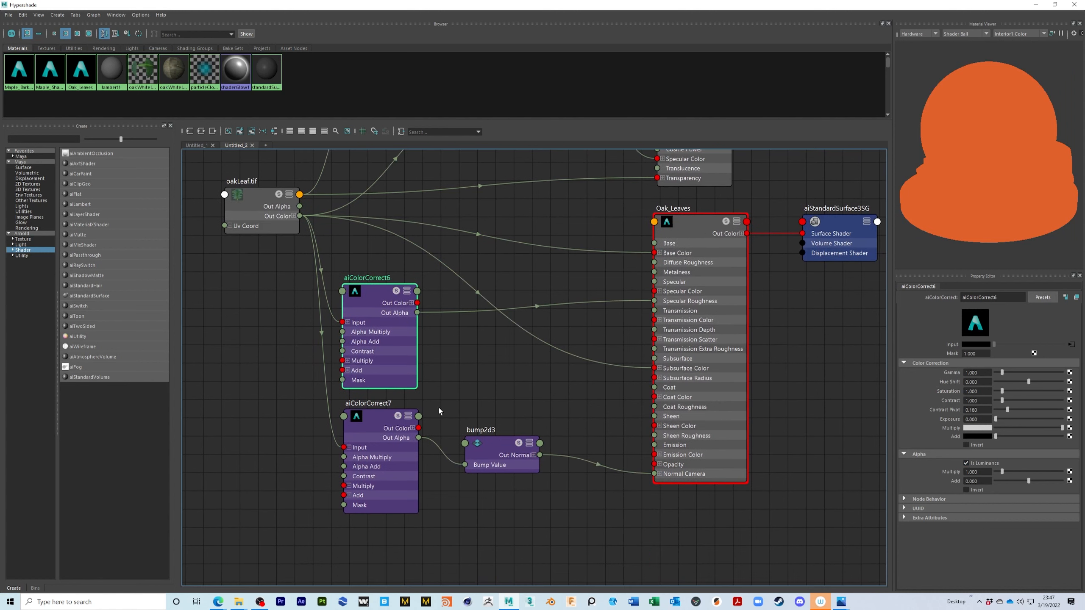
pyautogui.click(379, 427)
pyautogui.click(972, 464)
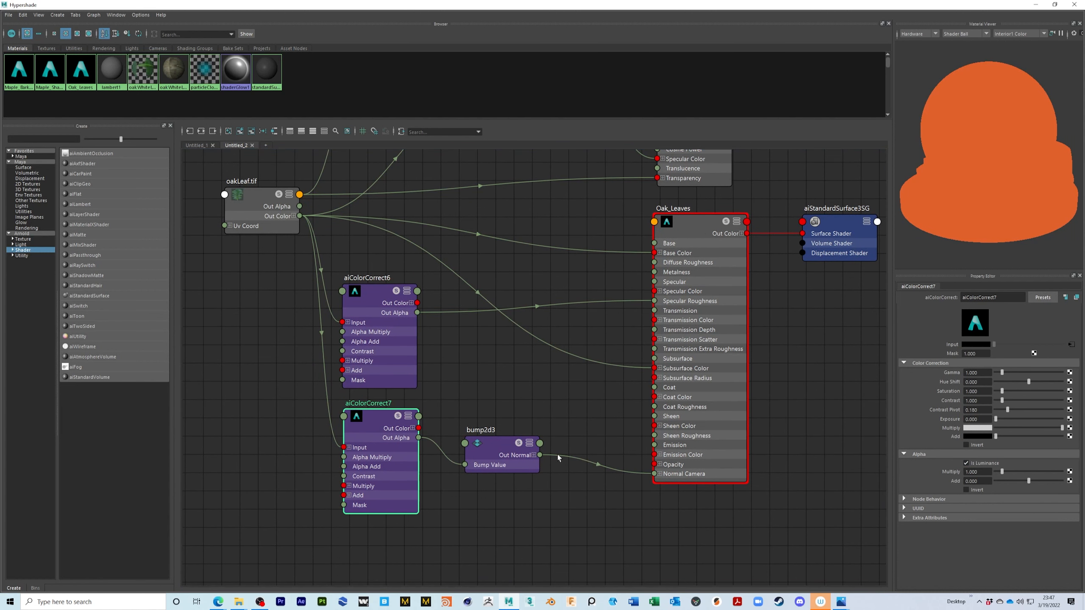
pyautogui.keyDown('alt'); pyautogui.moveTo(562, 394); pyautogui.dragTo(526, 433, button='middle'); pyautogui.keyUp('alt')
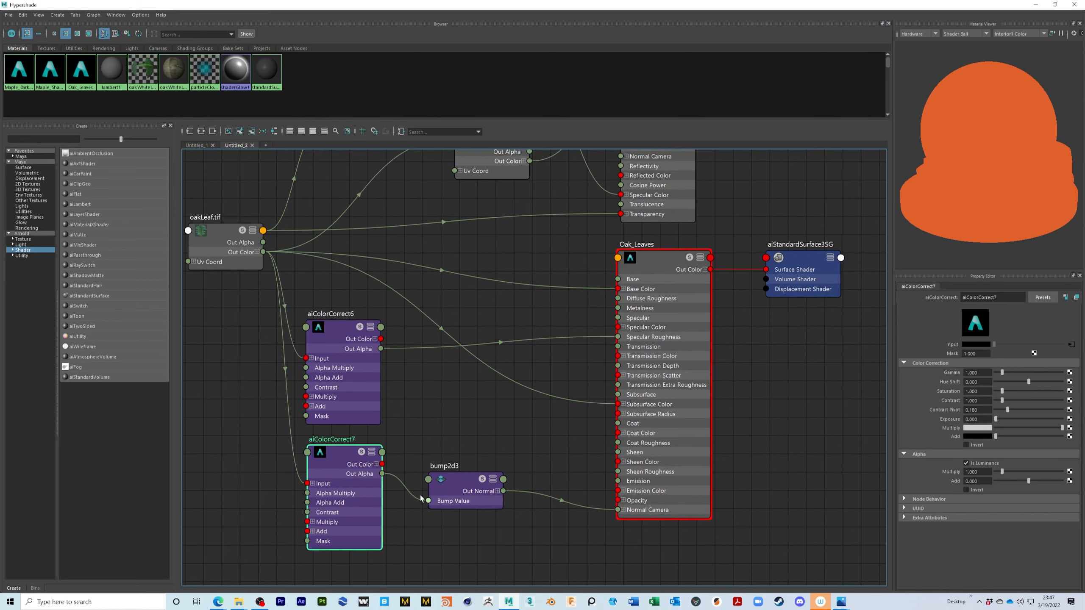
pyautogui.moveTo(344, 335); pyautogui.dragTo(348, 338)
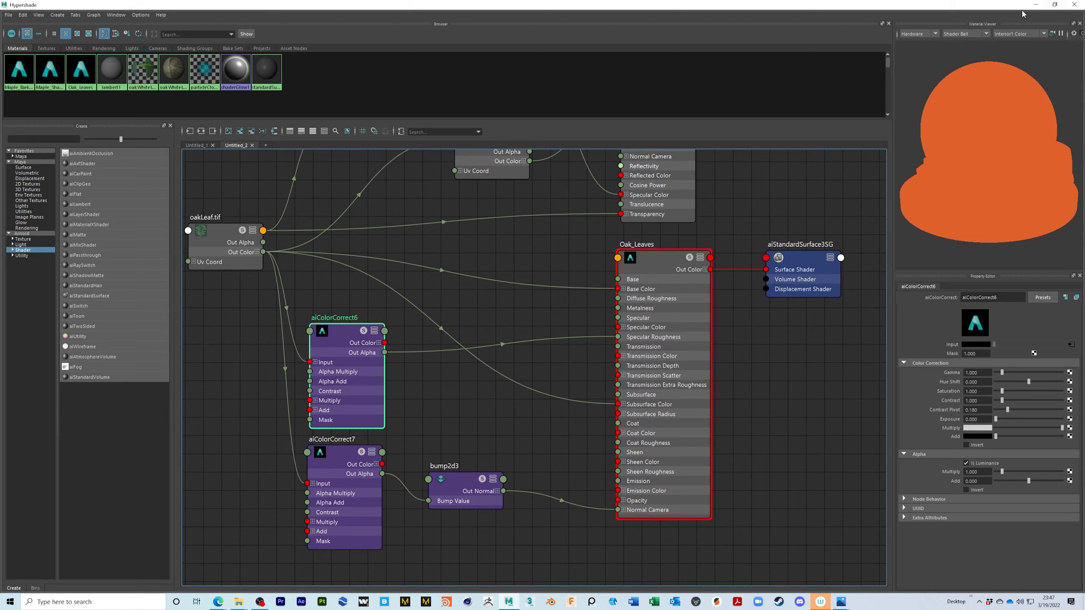
# Shrink the Hypershade to reveal the viewport, assign Oak_Leaves to the oak's leaf mesh, and display the scene with textures.
pyautogui.moveTo(1020, 8); pyautogui.dragTo(550, 87)
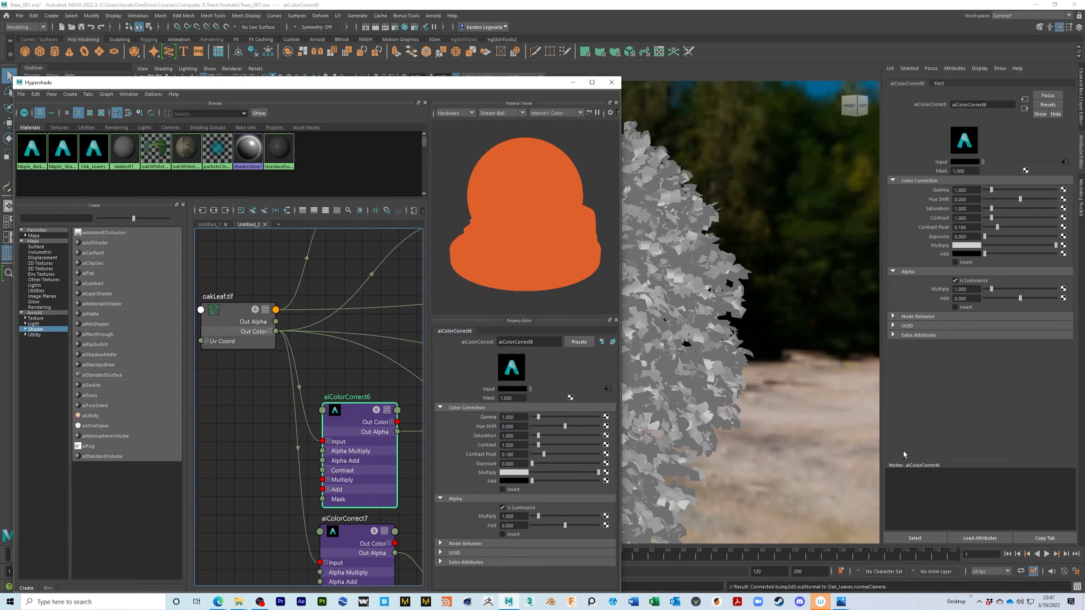
pyautogui.keyDown('alt'); pyautogui.moveTo(732, 508); pyautogui.dragTo(928, 370, button='middle'); pyautogui.keyUp('alt')
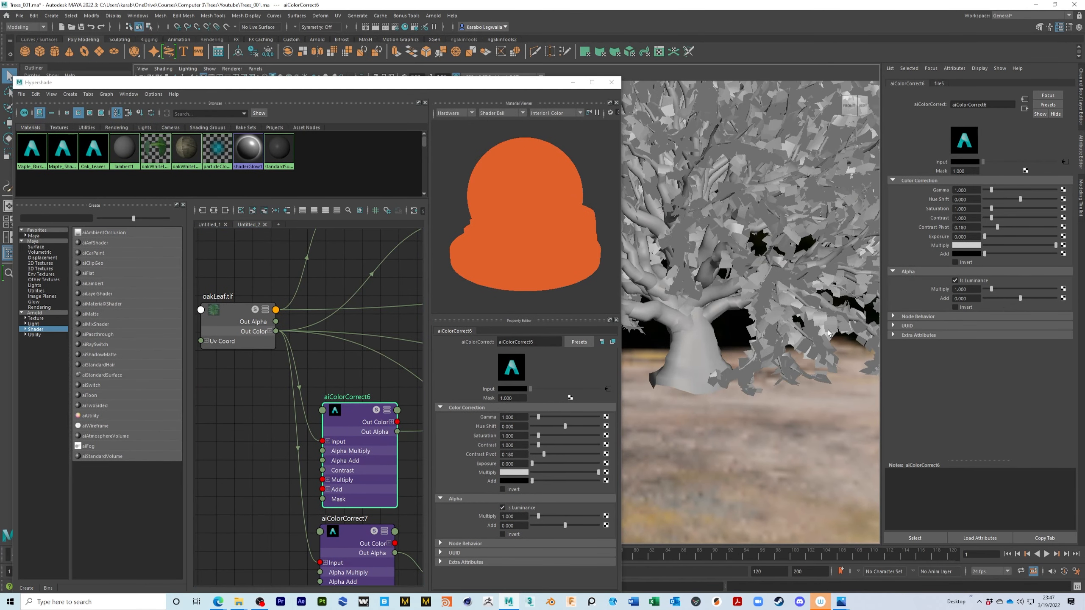
pyautogui.click(753, 398)
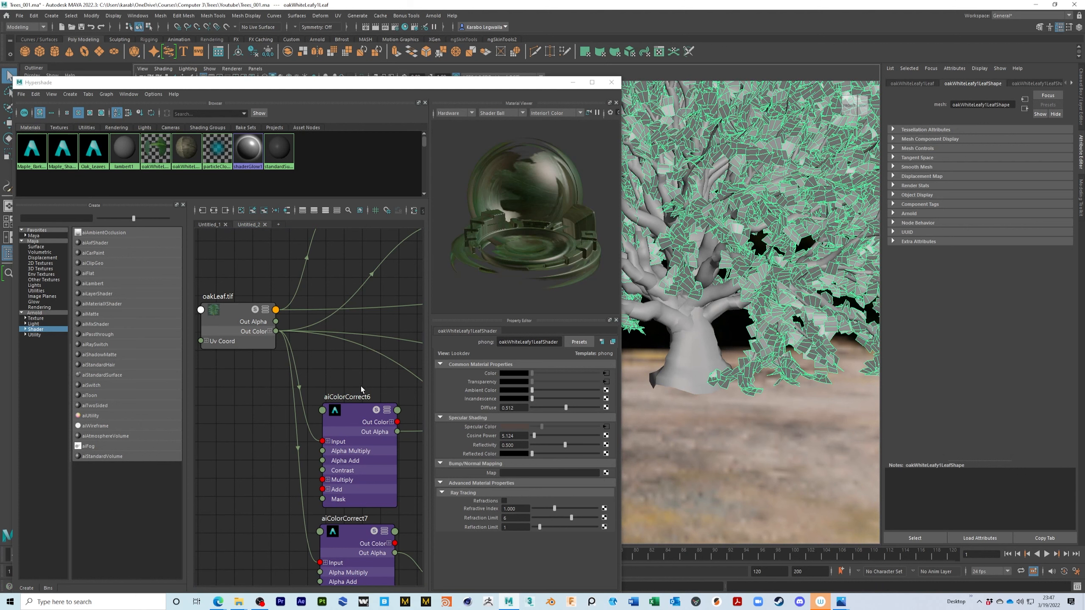
pyautogui.keyDown('alt'); pyautogui.moveTo(378, 378); pyautogui.dragTo(242, 408, button='middle'); pyautogui.keyUp('alt')
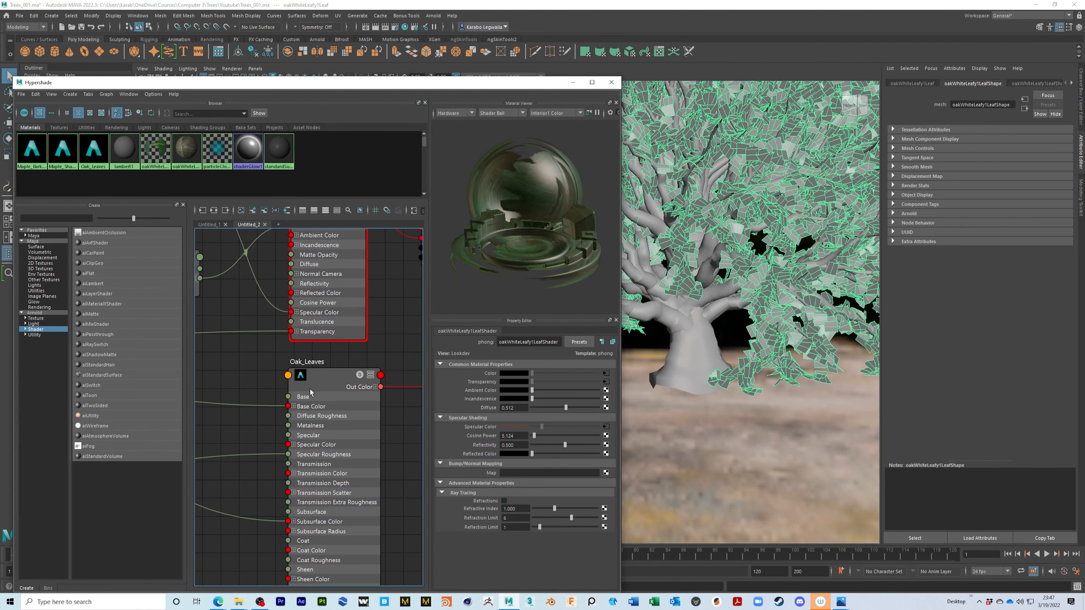
pyautogui.moveTo(321, 376); pyautogui.dragTo(319, 348, button='right')
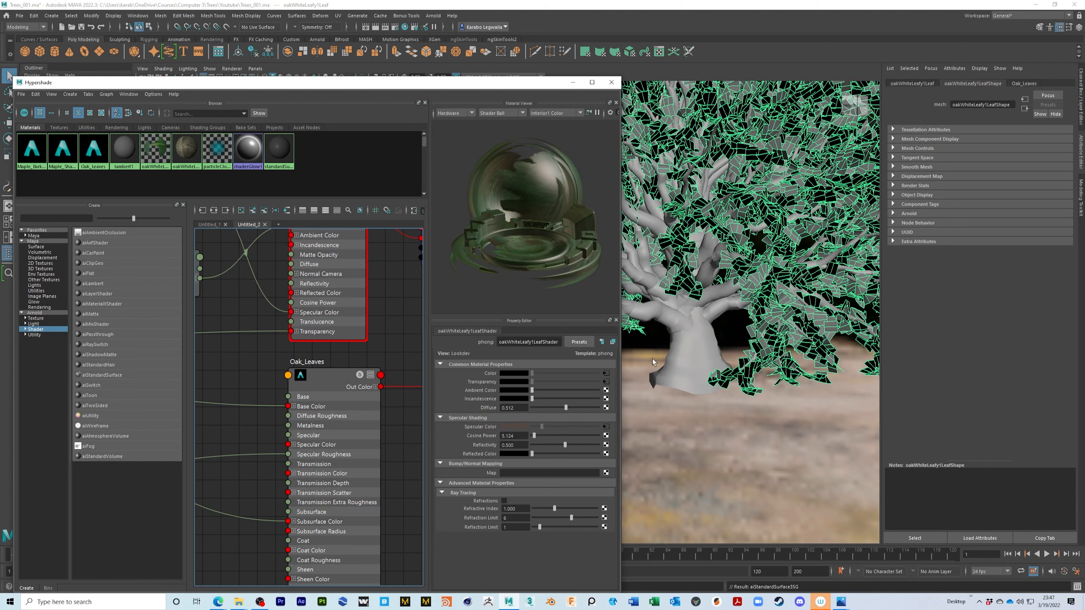
pyautogui.click(785, 249)
pyautogui.press('6')
pyautogui.scroll(3, 784, 250)
pyautogui.keyDown('alt'); pyautogui.moveTo(784, 249); pyautogui.dragTo(749, 337, button='middle'); pyautogui.keyUp('alt')
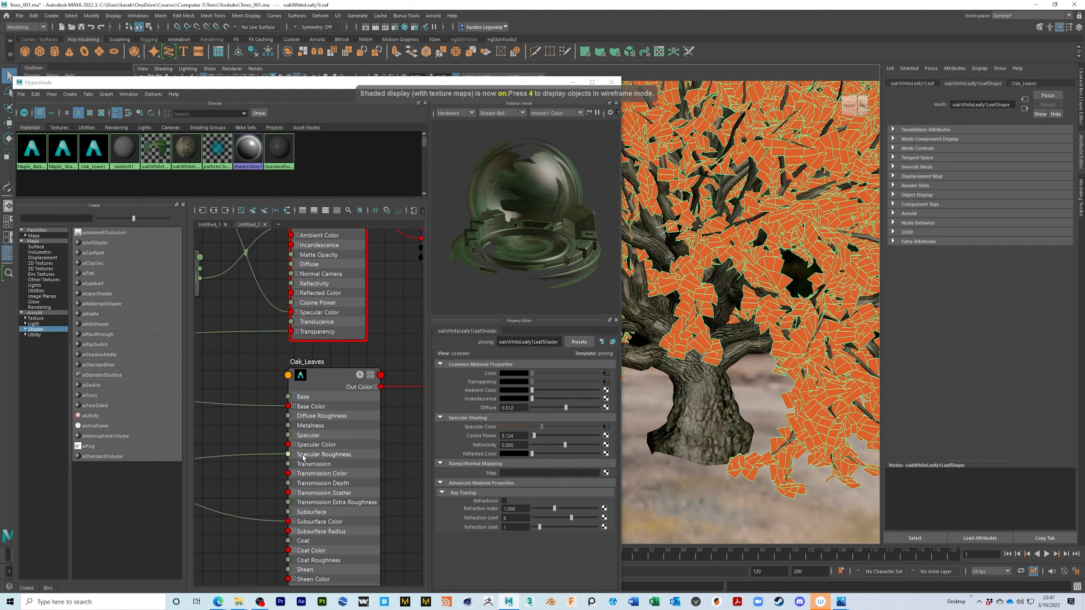
# Save the scene and start a render of the oak in the Arnold RenderView.
pyautogui.scroll(-5, 288, 443)
pyautogui.keyDown('alt'); pyautogui.moveTo(286, 440); pyautogui.dragTo(322, 423, button='middle'); pyautogui.keyUp('alt')
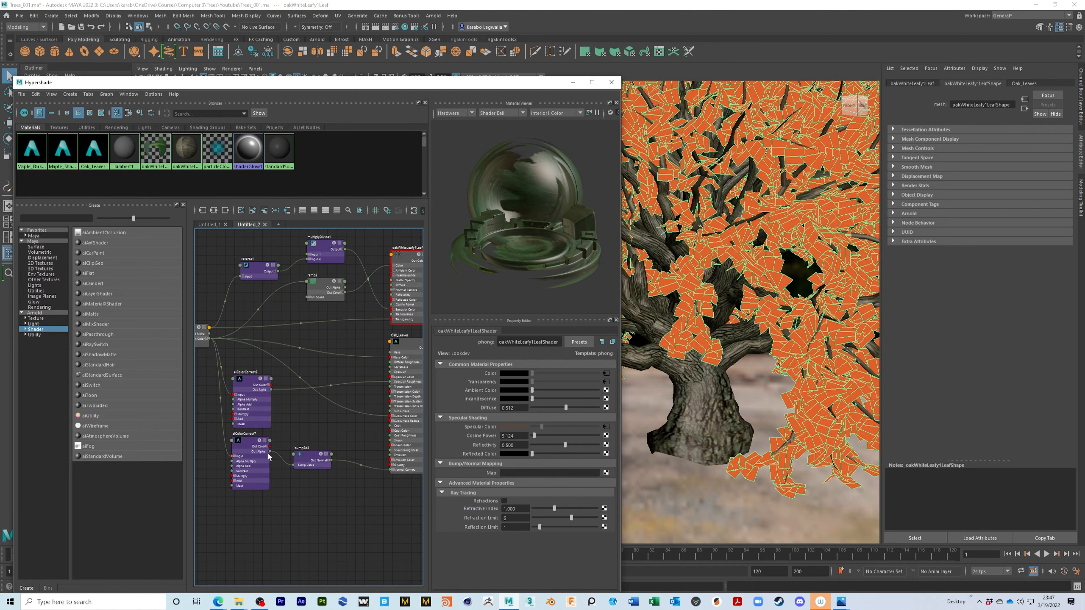
pyautogui.click(313, 459)
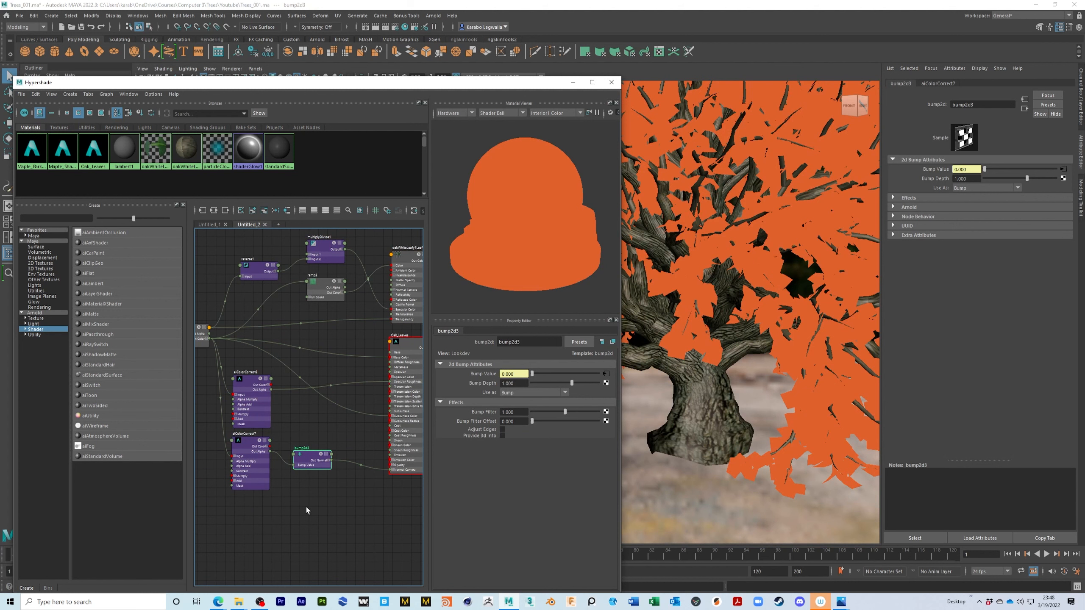
pyautogui.moveTo(255, 429); pyautogui.dragTo(294, 441, button='middle')
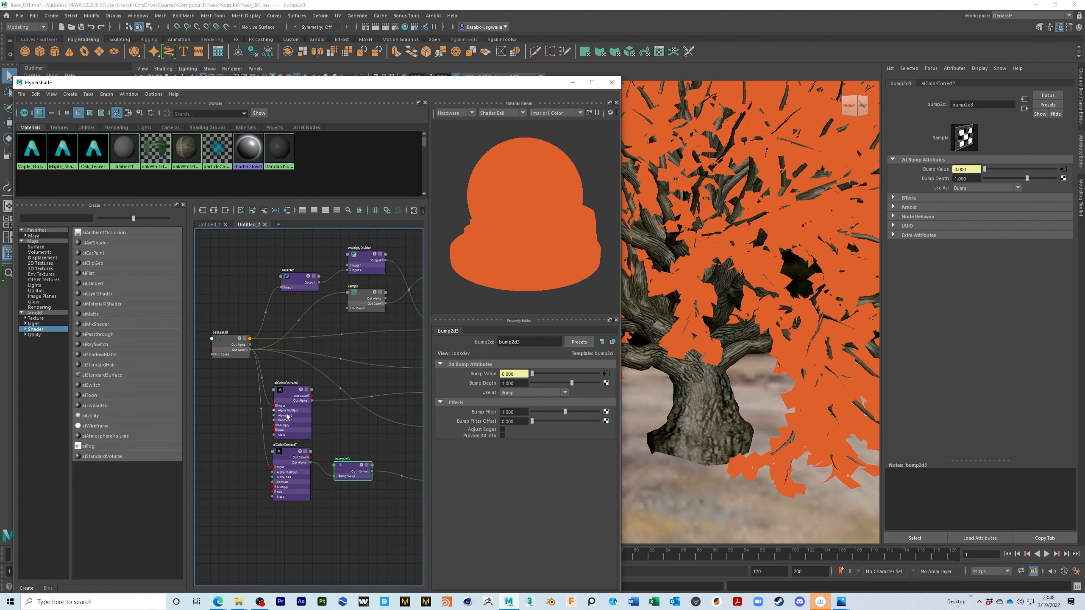
pyautogui.hotkey('ctrl', 's')
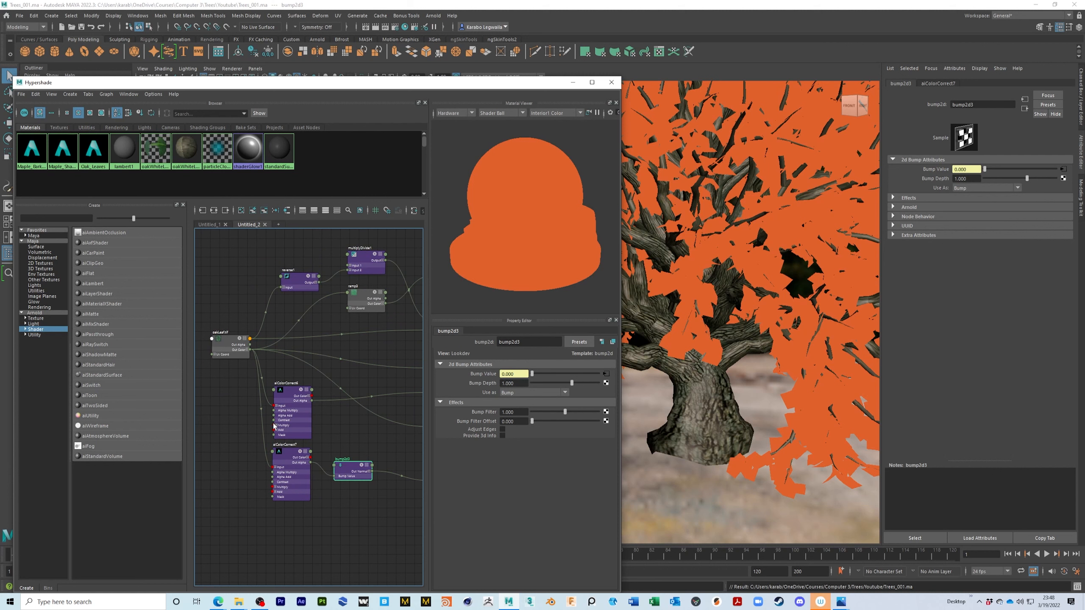
pyautogui.click(432, 15)
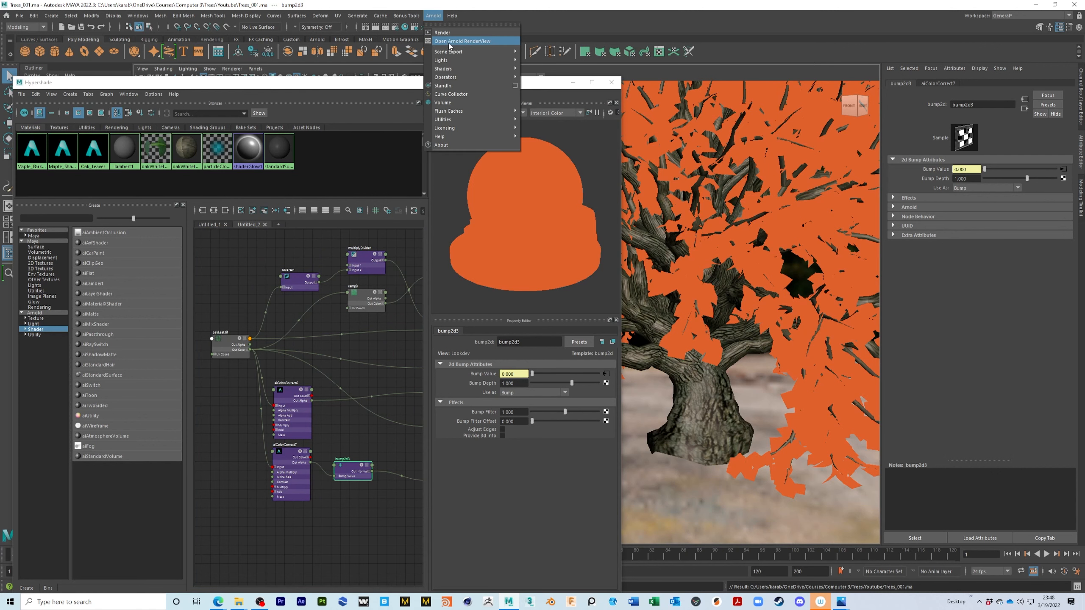
pyautogui.click(449, 42)
pyautogui.click(996, 125)
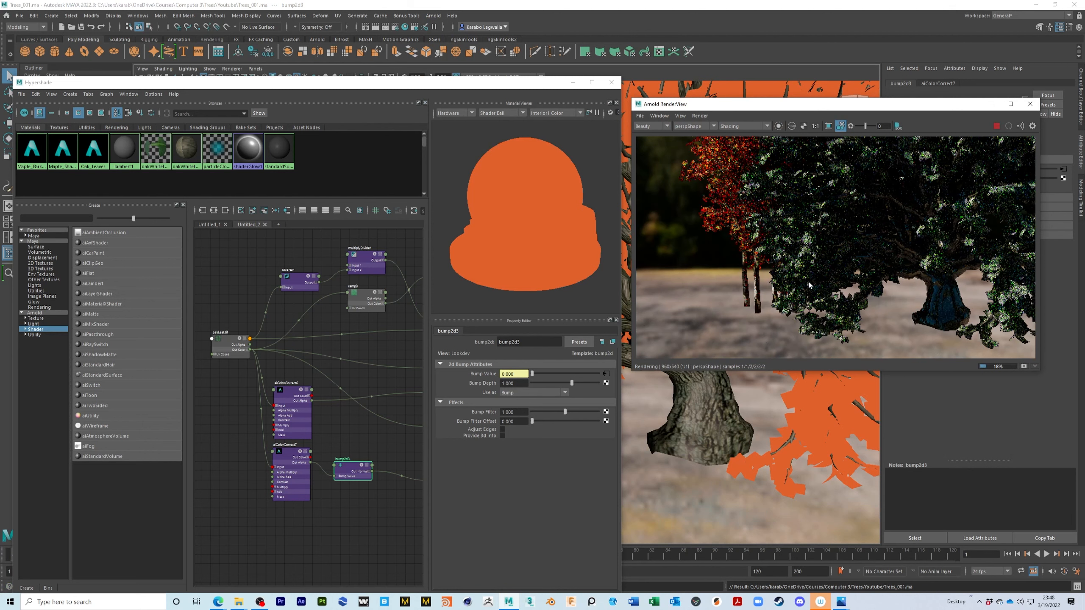
# Isolate the roughness aiColorCorrect node in the close-up foliage render and set its Saturation to 0 and Contrast to 2.
pyautogui.keyDown('alt'); pyautogui.moveTo(892, 280); pyautogui.dragTo(808, 281, button='middle'); pyautogui.keyUp('alt')
pyautogui.keyDown('alt'); pyautogui.moveTo(897, 282); pyautogui.dragTo(998, 286, button='right'); pyautogui.keyUp('alt')
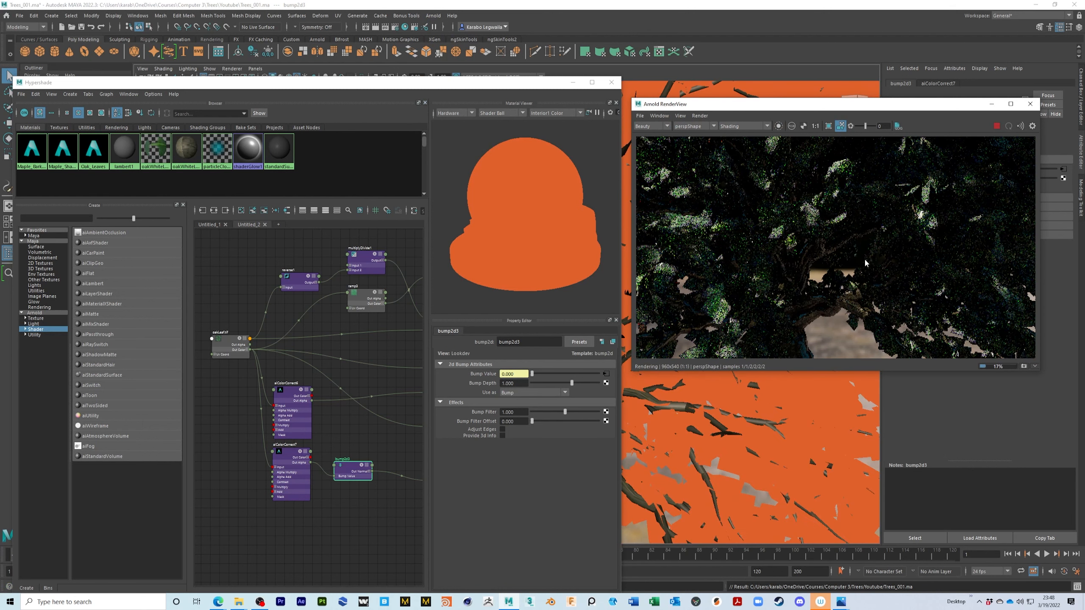
pyautogui.keyDown('alt'); pyautogui.moveTo(865, 257); pyautogui.dragTo(773, 181, button='middle'); pyautogui.keyUp('alt')
pyautogui.keyDown('alt'); pyautogui.moveTo(824, 257); pyautogui.dragTo(859, 325, button='middle'); pyautogui.keyUp('alt')
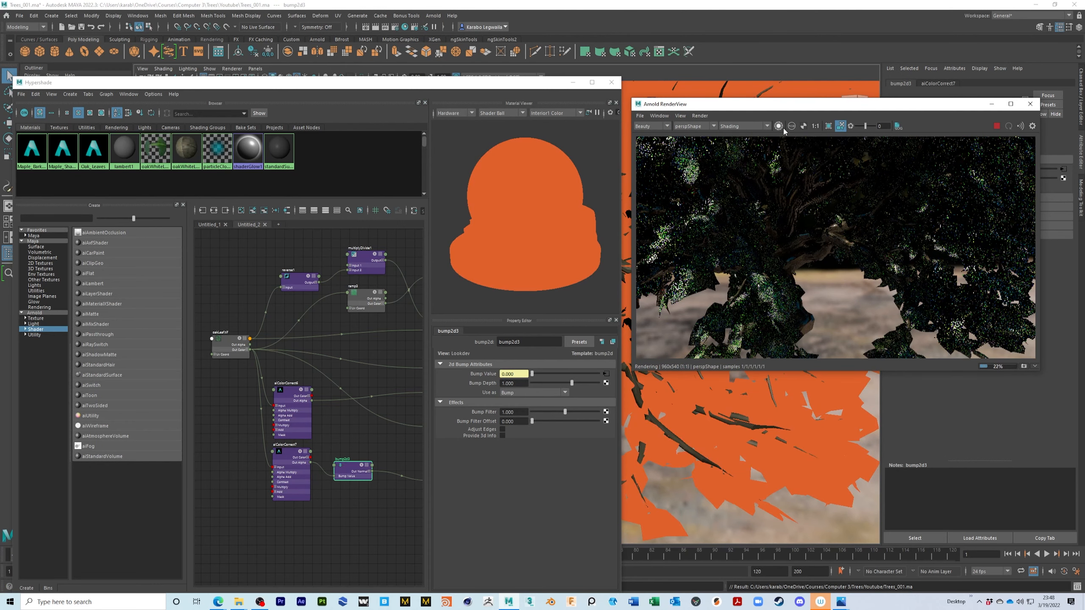
pyautogui.click(780, 127)
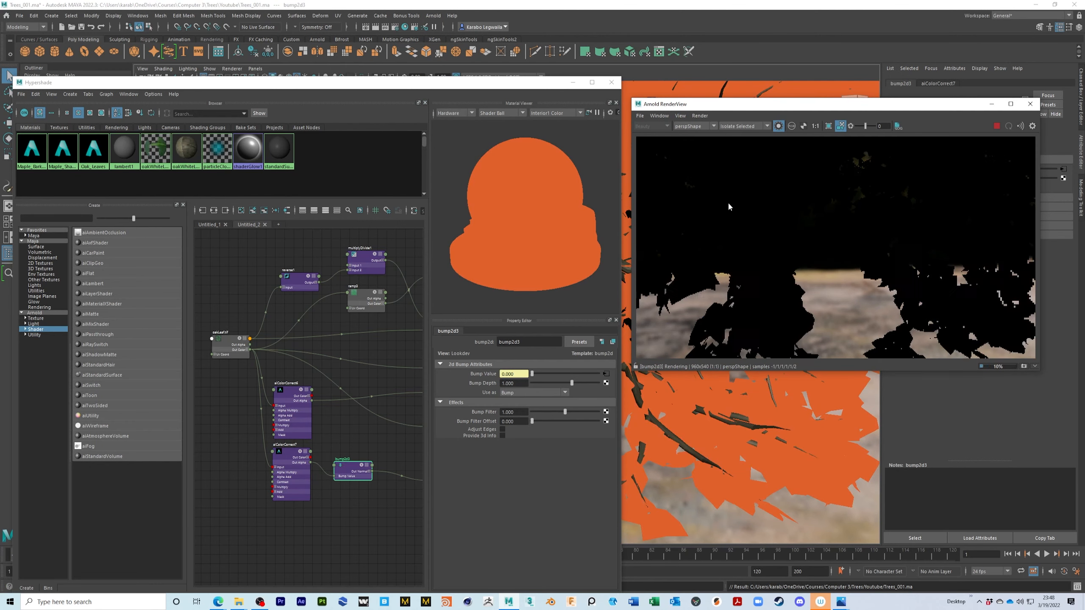
pyautogui.click(294, 396)
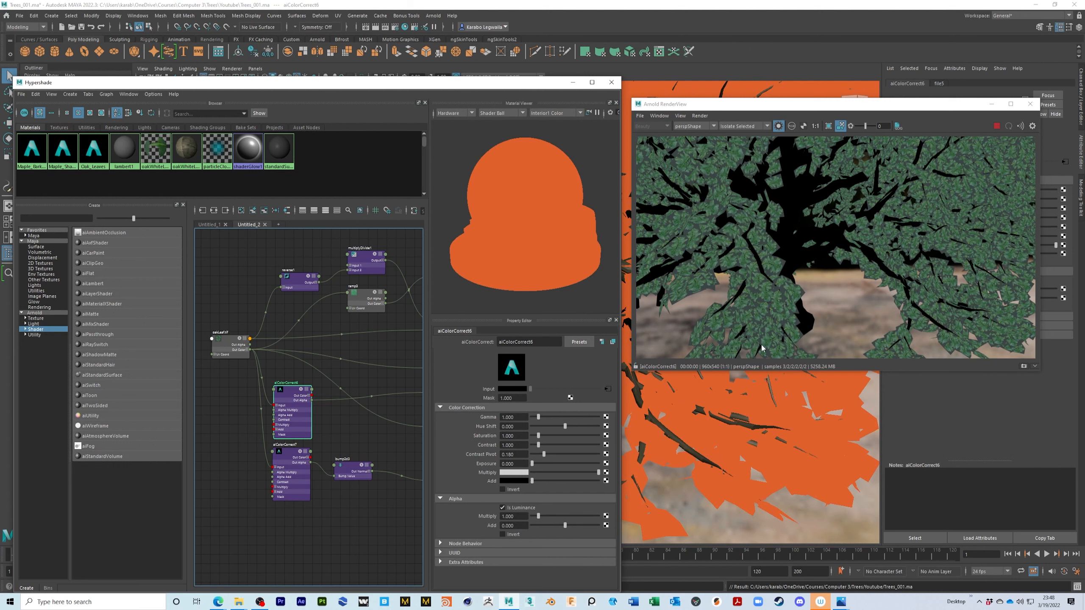
pyautogui.moveTo(539, 435); pyautogui.dragTo(528, 436)
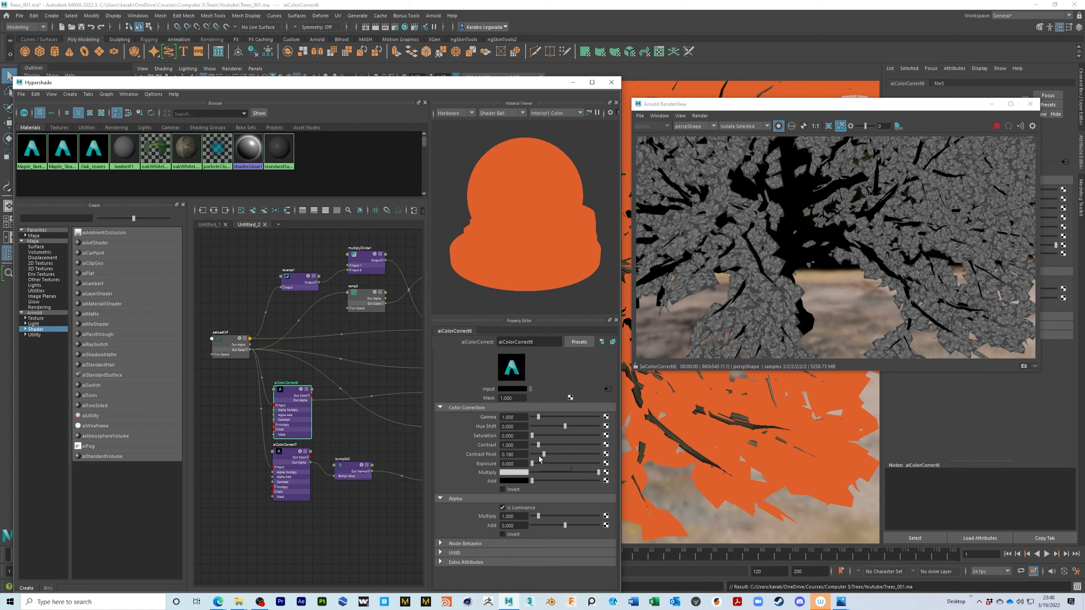
pyautogui.moveTo(539, 445); pyautogui.dragTo(545, 446)
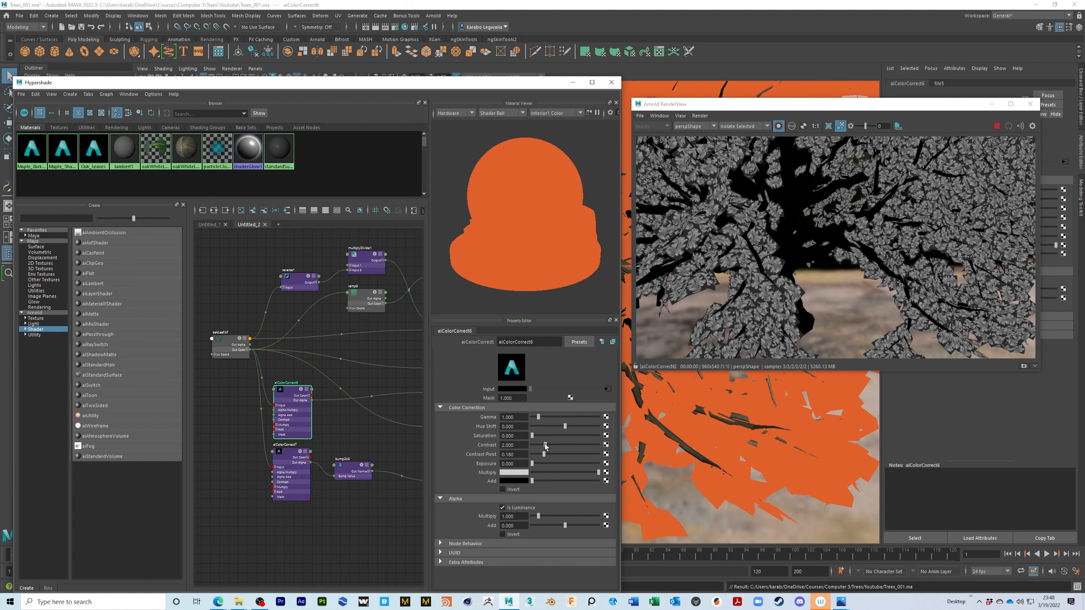
# Lower the roughness aiColorCorrect node's Gamma to about 0.84 and return the RenderView to the full beauty render.
pyautogui.moveTo(539, 417); pyautogui.dragTo(537, 419)
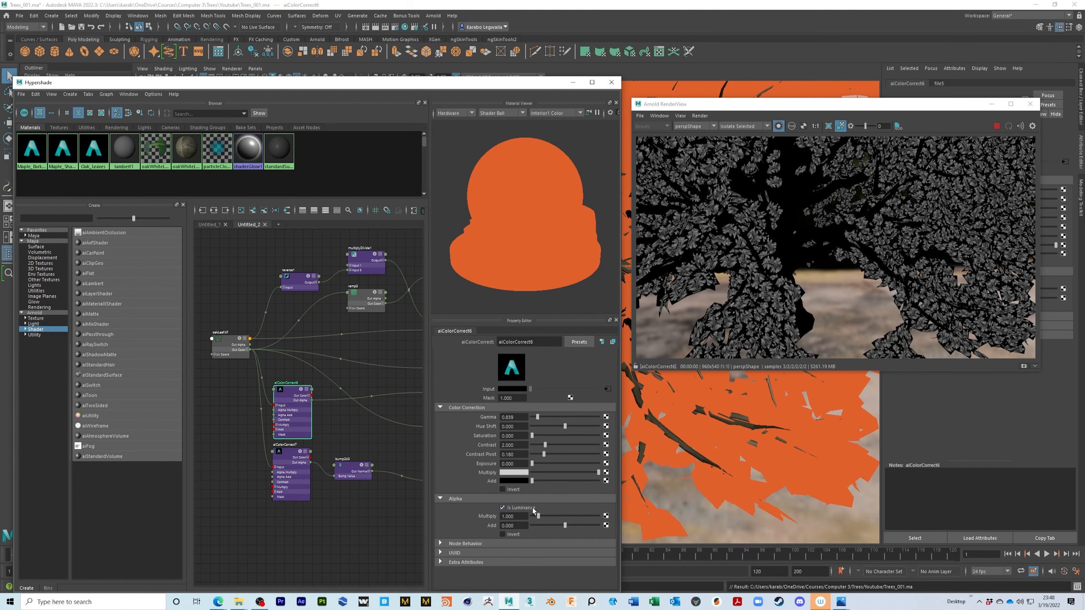
pyautogui.click(778, 126)
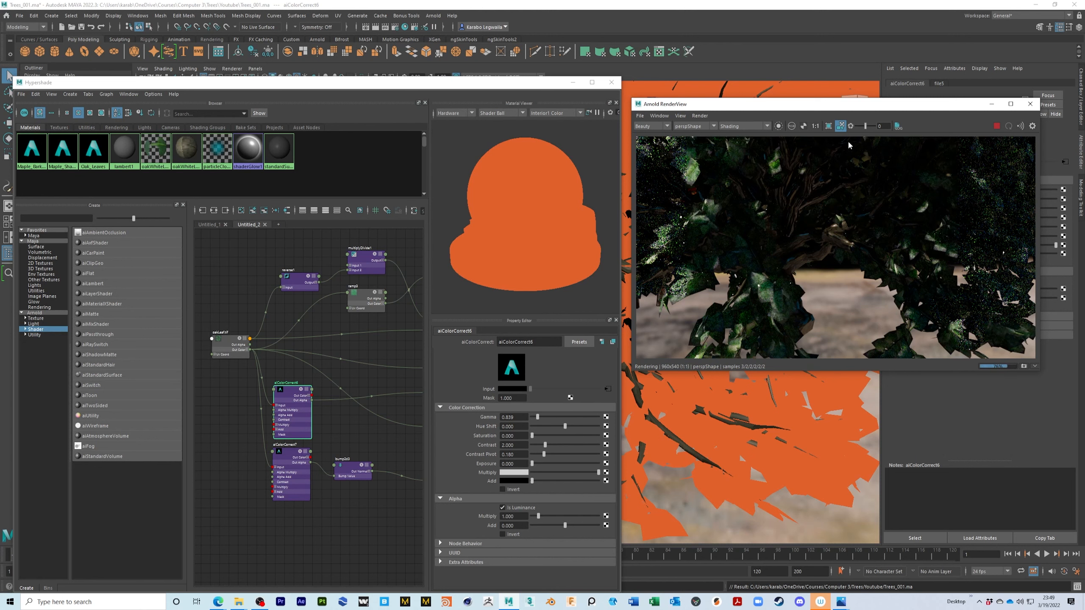
# Move the Hypershade off the Outliner, hide maple1MeshGroup in the scene, and put the Hypershade back beside the RenderView.
pyautogui.moveTo(270, 86); pyautogui.dragTo(569, 90)
pyautogui.click(65, 130)
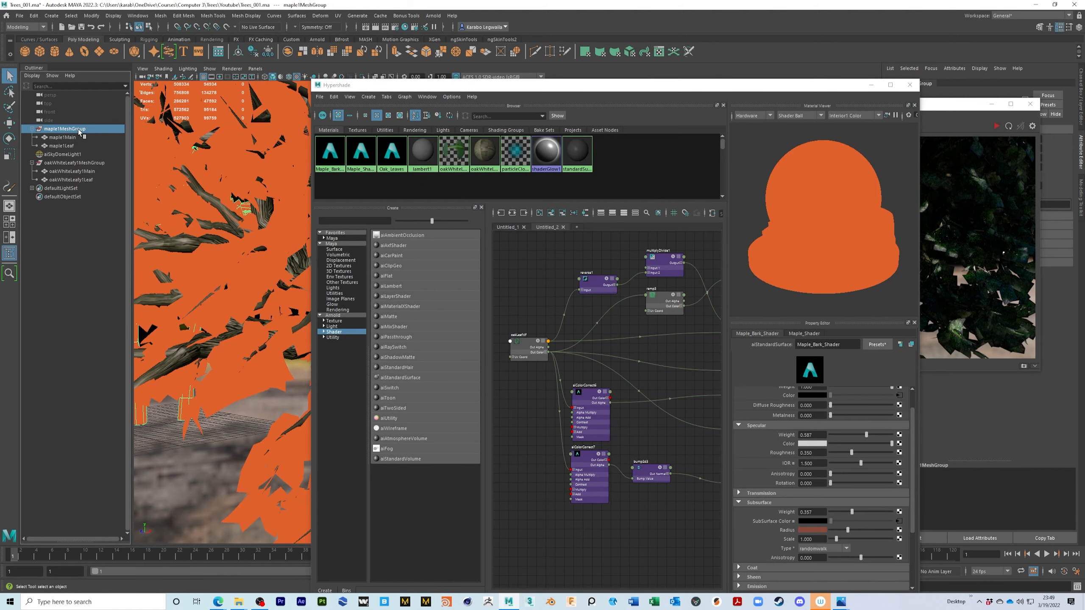
pyautogui.hotkey('ctrl', 'h')
pyautogui.moveTo(715, 88); pyautogui.dragTo(440, 43)
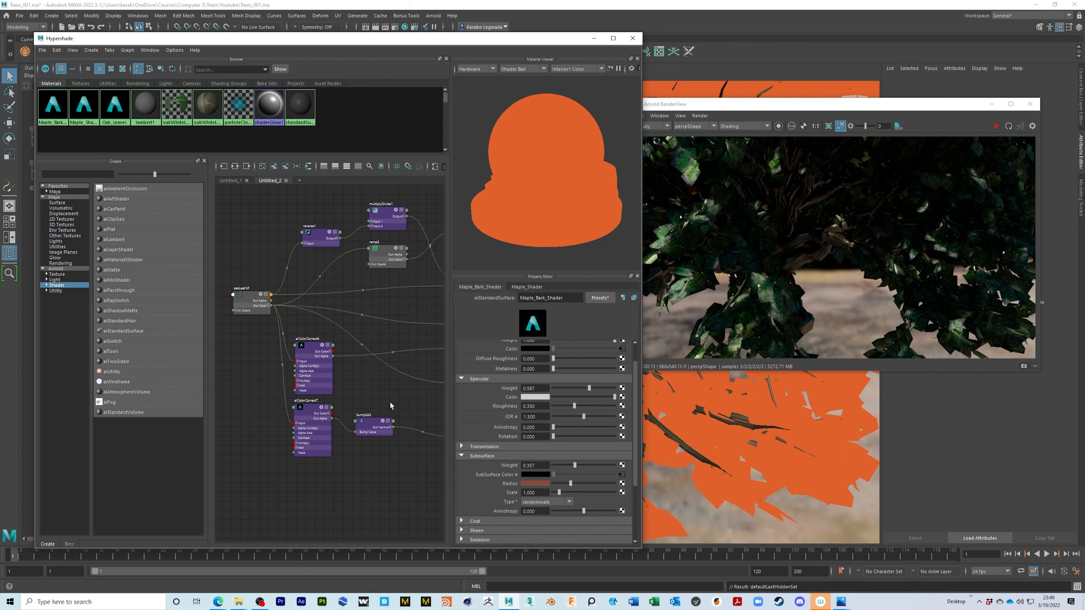
# Select the Oak_Leaves shader in the node graph, restart the Arnold render and isolate the selection in it.
pyautogui.keyDown('alt'); pyautogui.moveTo(396, 385); pyautogui.dragTo(262, 394, button='middle'); pyautogui.keyUp('alt')
pyautogui.click(330, 342)
pyautogui.keyDown('alt'); pyautogui.moveTo(330, 342); pyautogui.dragTo(441, 370, button='middle'); pyautogui.keyUp('alt')
pyautogui.keyDown('alt'); pyautogui.moveTo(410, 480); pyautogui.dragTo(399, 451, button='middle'); pyautogui.keyUp('alt')
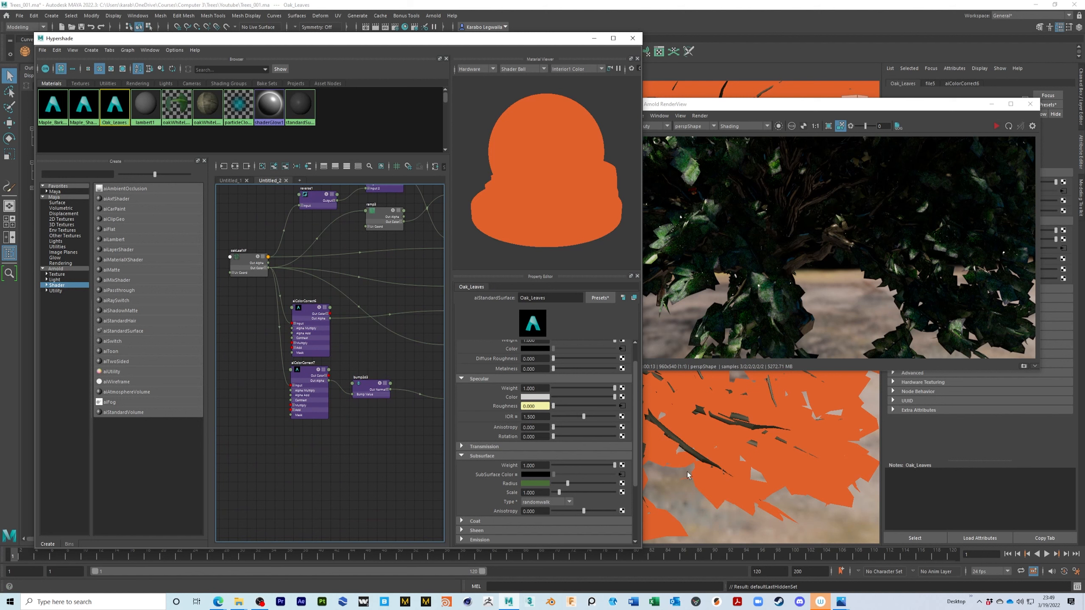
pyautogui.keyDown('alt'); pyautogui.moveTo(376, 361); pyautogui.dragTo(364, 368, button='middle'); pyautogui.keyUp('alt')
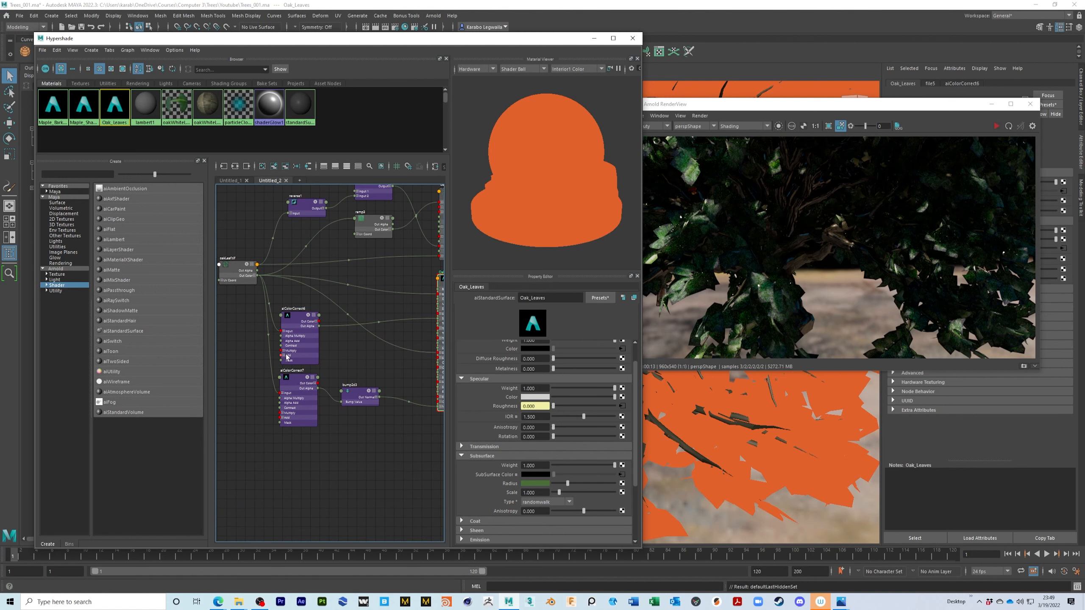
pyautogui.keyDown('alt'); pyautogui.moveTo(306, 402); pyautogui.dragTo(291, 378, button='middle'); pyautogui.keyUp('alt')
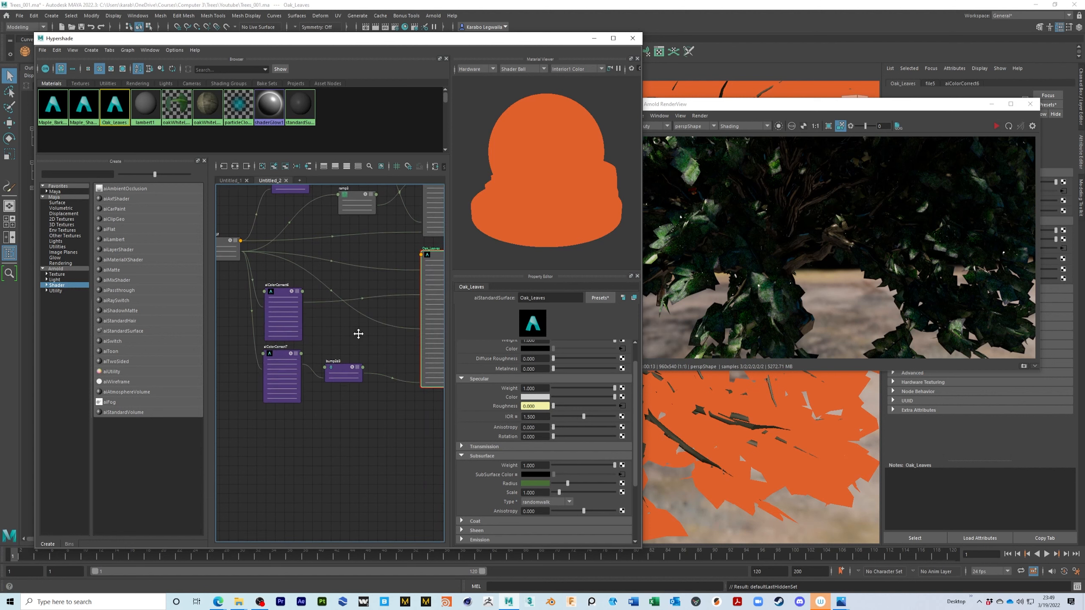
pyautogui.click(996, 126)
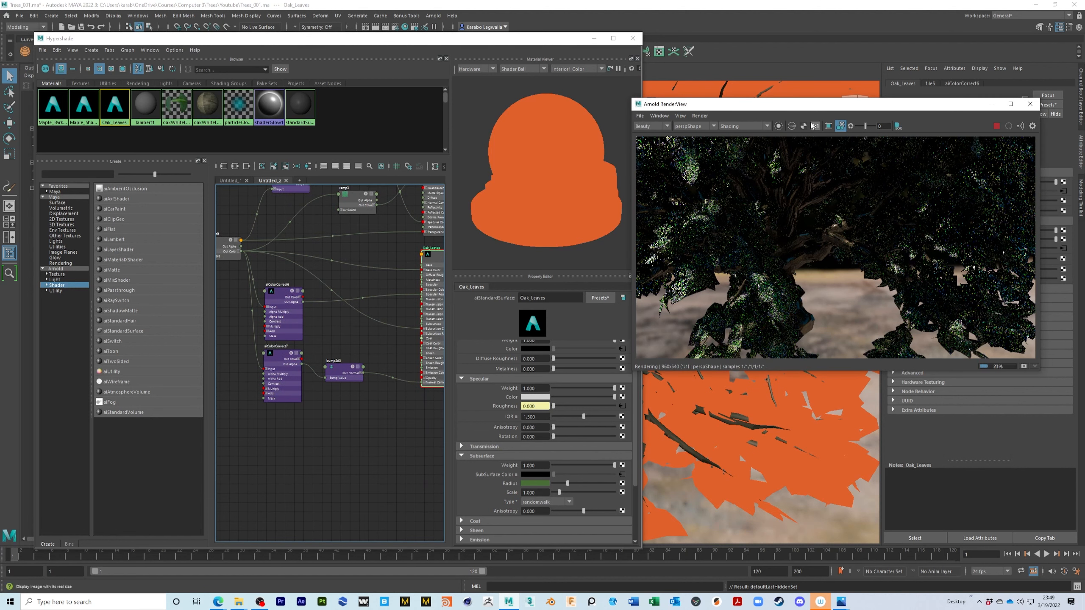
pyautogui.click(778, 126)
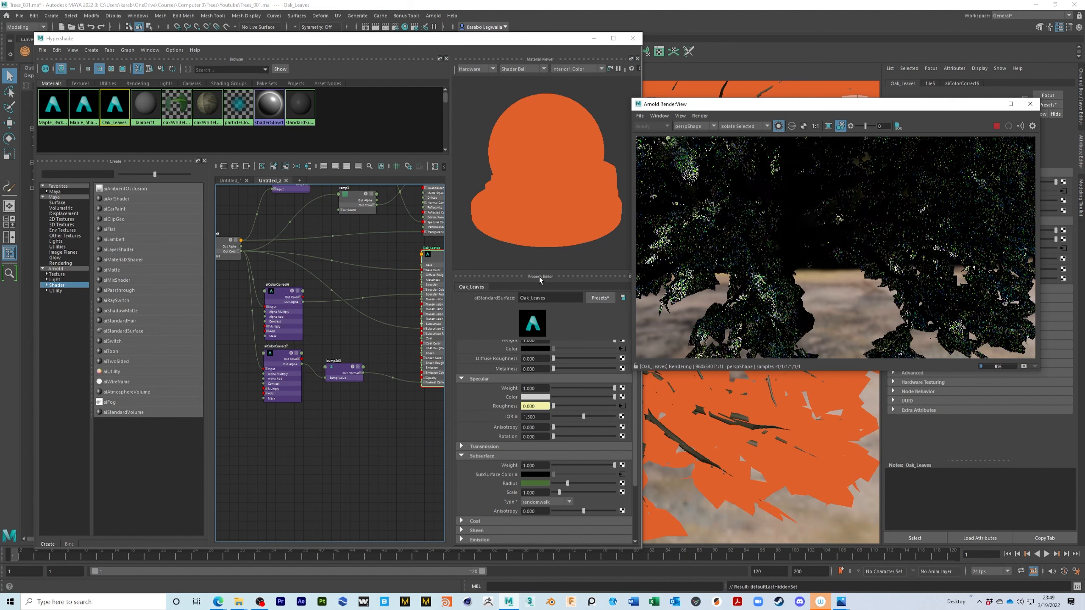
# Set the isolated bump aiColorCorrect node's Saturation to 0, Contrast to about 3.7 and Exposure to about 0.9, then end the isolation.
pyautogui.click(280, 357)
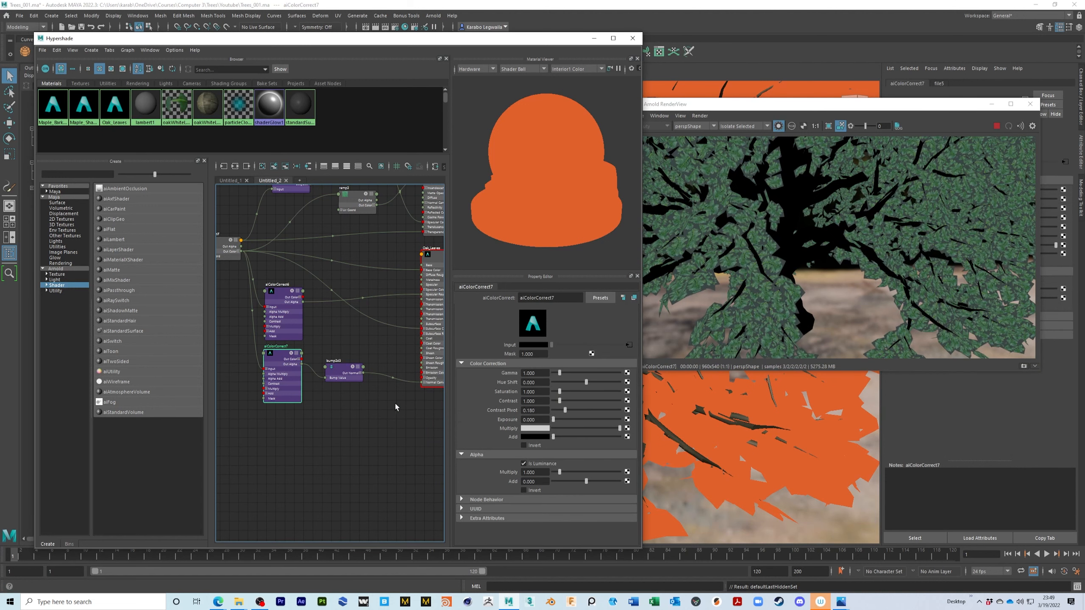
pyautogui.moveTo(541, 391); pyautogui.dragTo(539, 393)
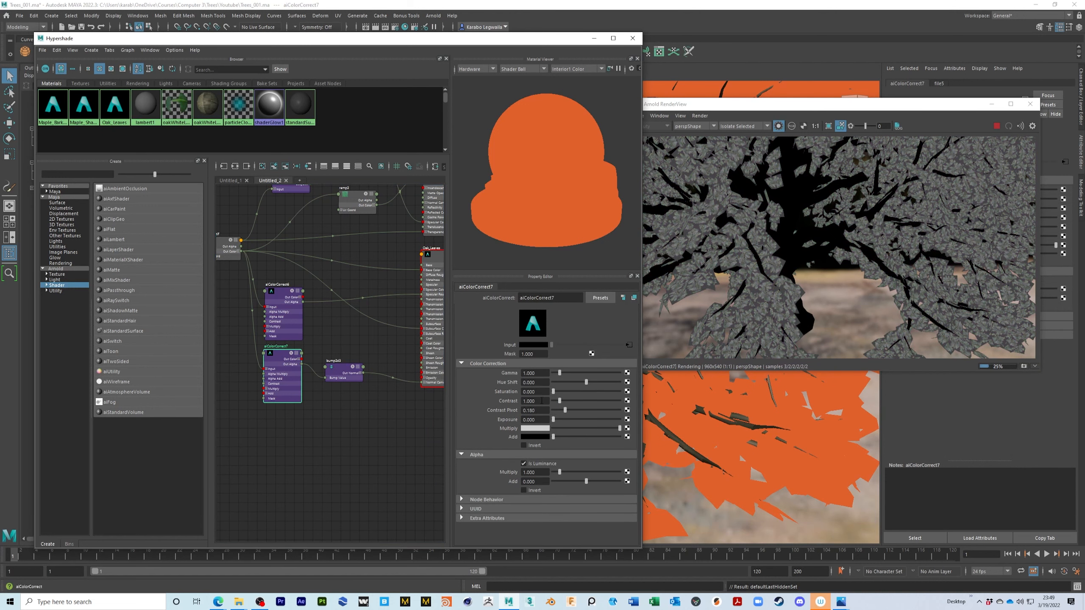
pyautogui.moveTo(560, 401); pyautogui.dragTo(573, 404)
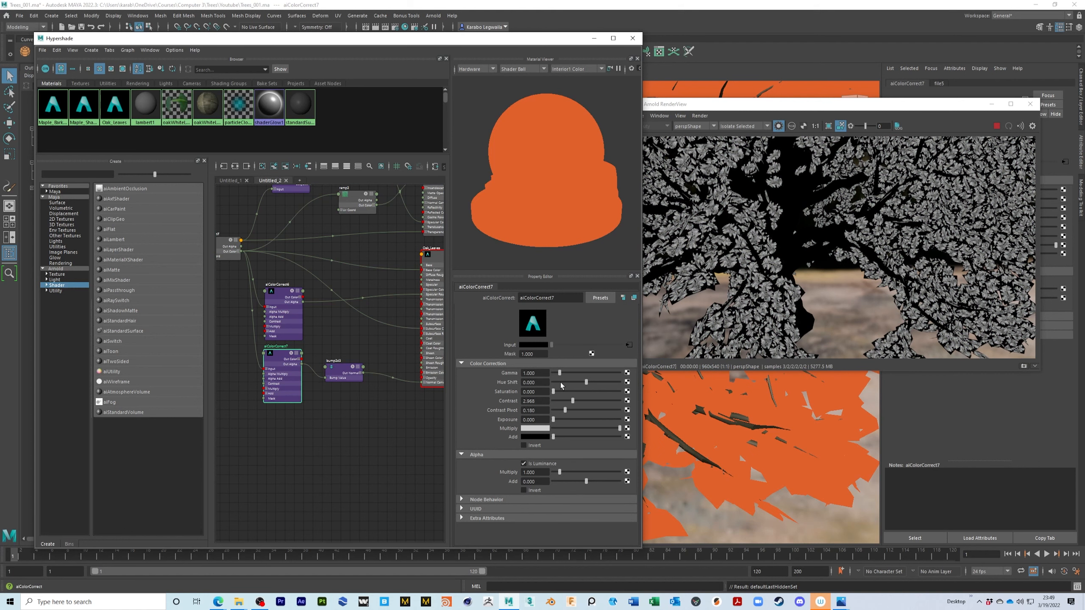
pyautogui.moveTo(553, 420); pyautogui.dragTo(576, 402)
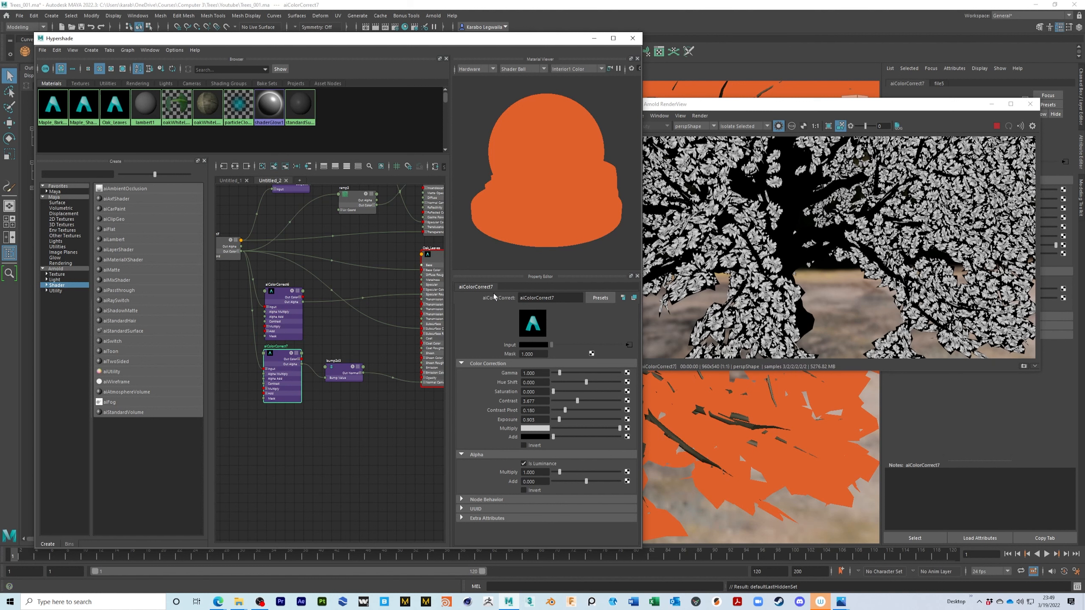
pyautogui.click(777, 125)
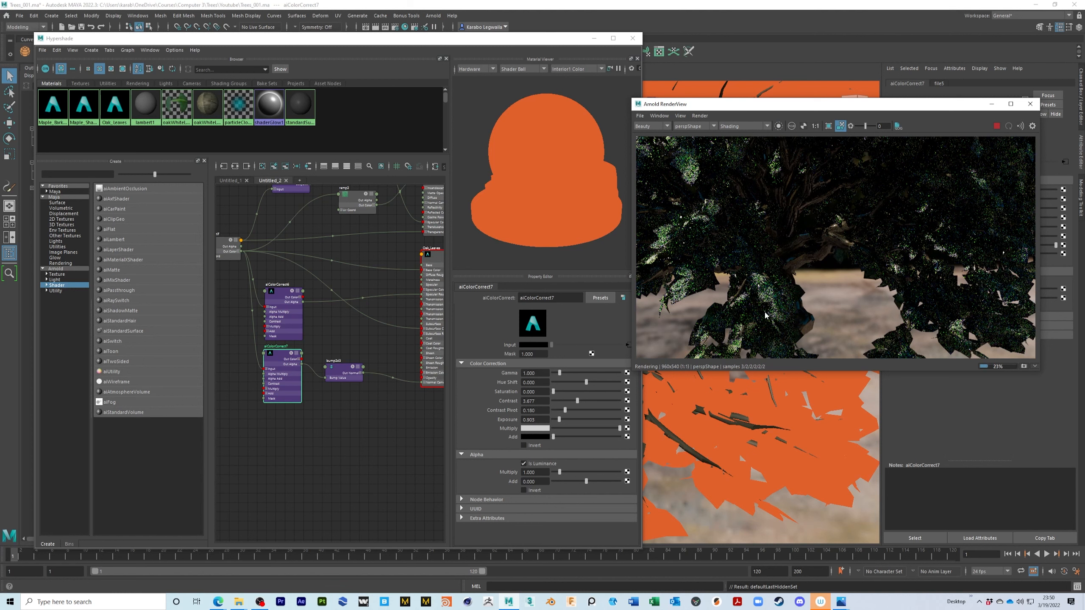
# Try Oak_Leaves without subsurface: disconnect the leaf texture from Subsurface Color, set Subsurface Weight to 0, and inspect the leaves up close.
pyautogui.keyDown('alt'); pyautogui.moveTo(744, 255); pyautogui.dragTo(763, 257); pyautogui.keyUp('alt')
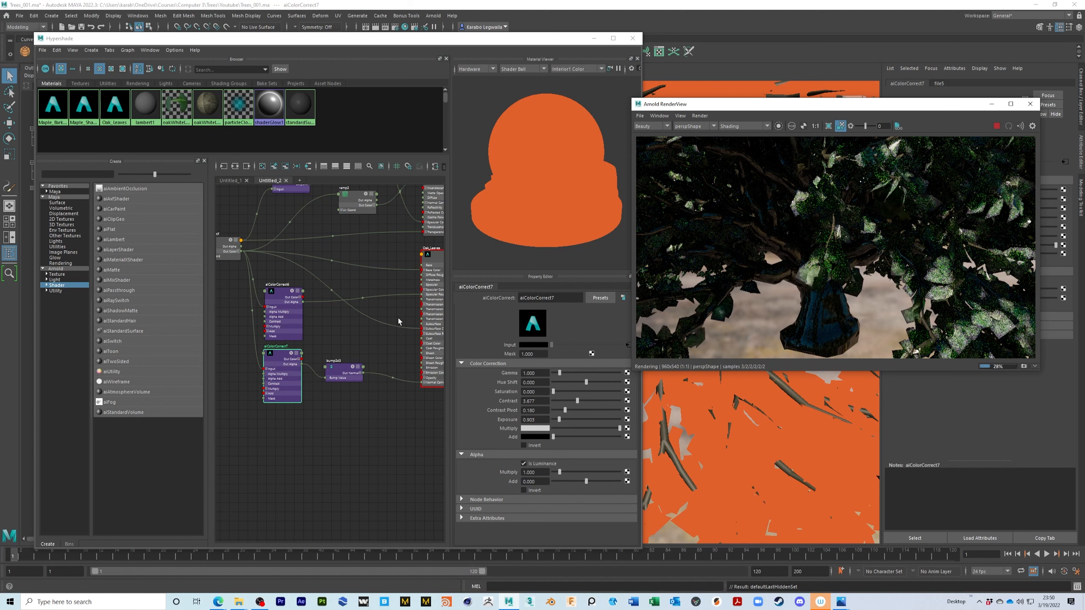
pyautogui.moveTo(400, 326); pyautogui.dragTo(409, 345)
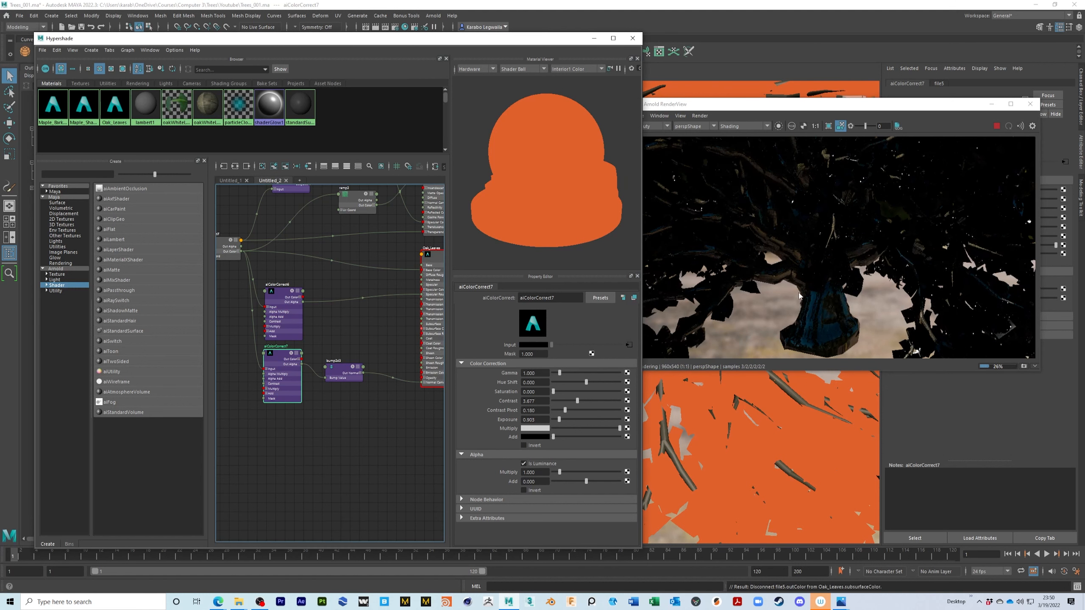
pyautogui.click(434, 319)
pyautogui.moveTo(591, 469); pyautogui.dragTo(549, 469)
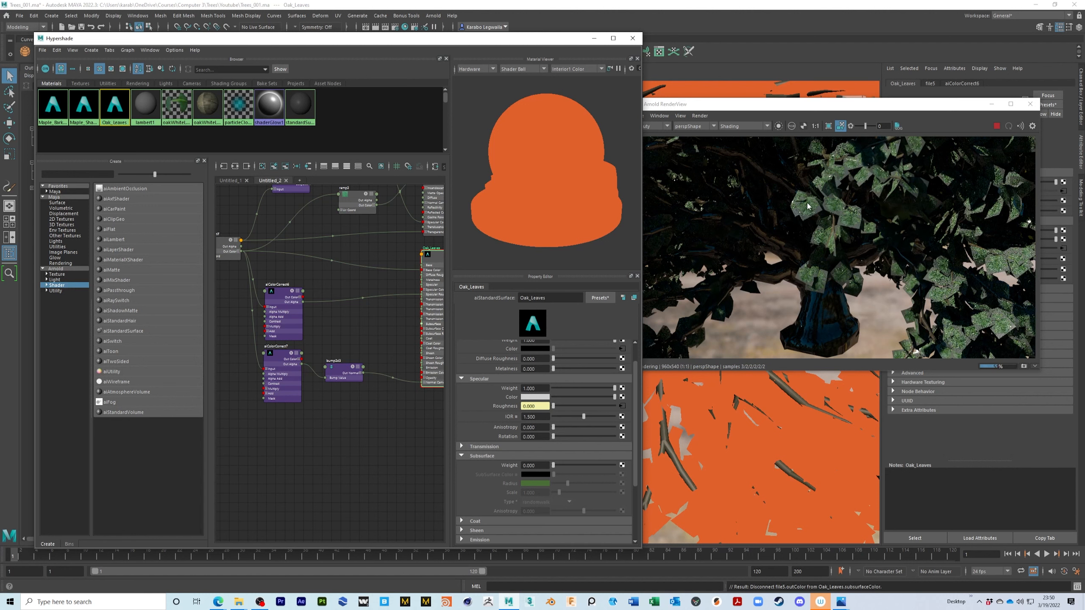
pyautogui.scroll(3, 807, 203)
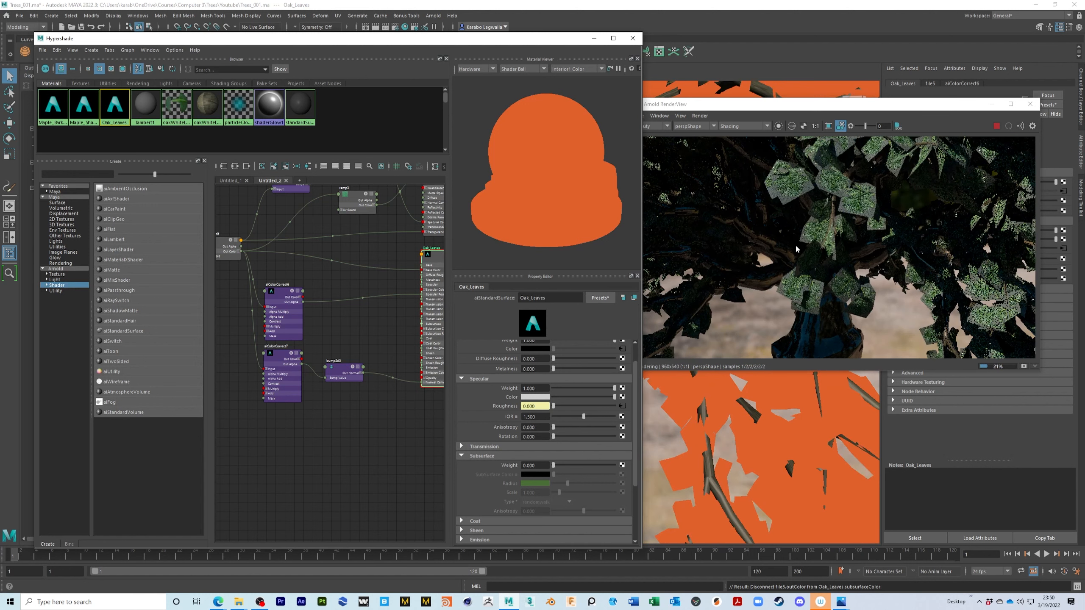
pyautogui.click(787, 241)
pyautogui.keyDown('alt'); pyautogui.moveTo(787, 240); pyautogui.dragTo(779, 265); pyautogui.keyUp('alt')
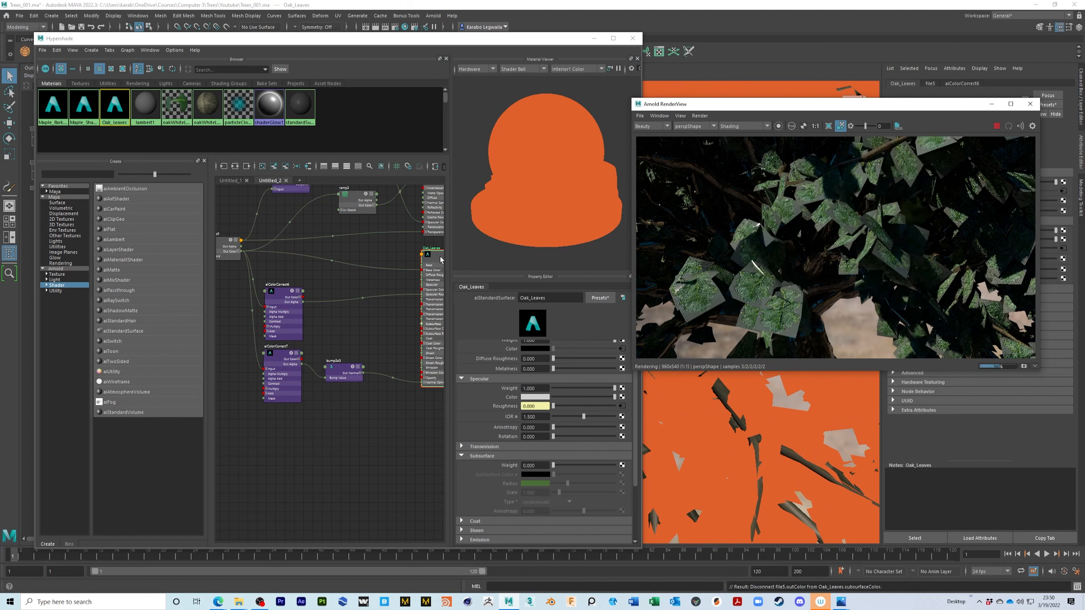
# Stop the render, reconnect oakLeaf.tif's Out Color to Oak_Leaves' Subsurface Color and set the Subsurface Weight to 1.
pyautogui.click(997, 125)
pyautogui.moveTo(242, 251); pyautogui.dragTo(423, 330)
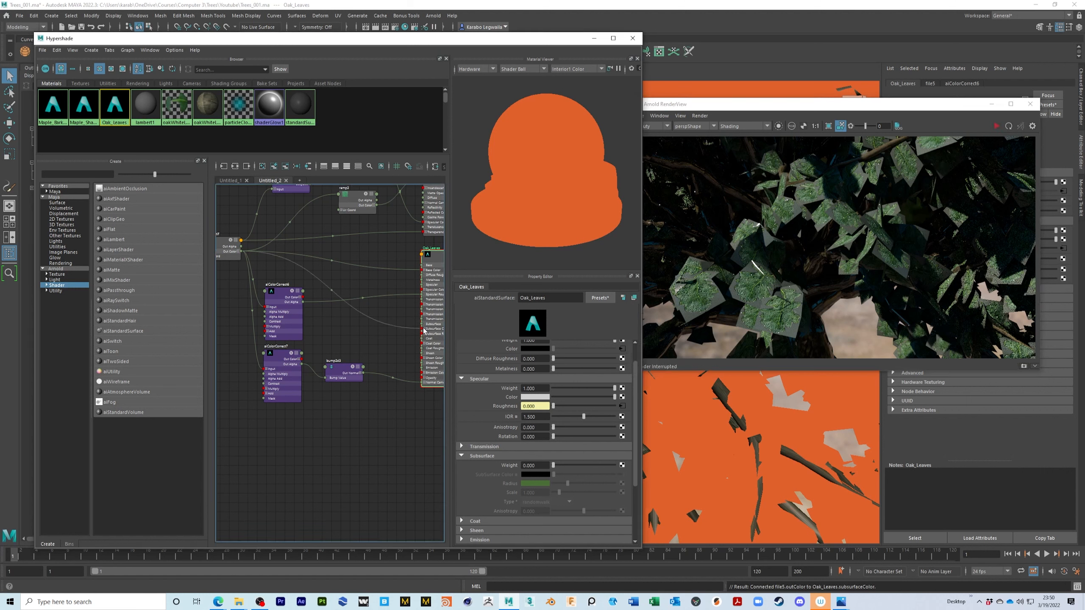
pyautogui.click(583, 465)
pyautogui.moveTo(584, 465); pyautogui.dragTo(615, 465)
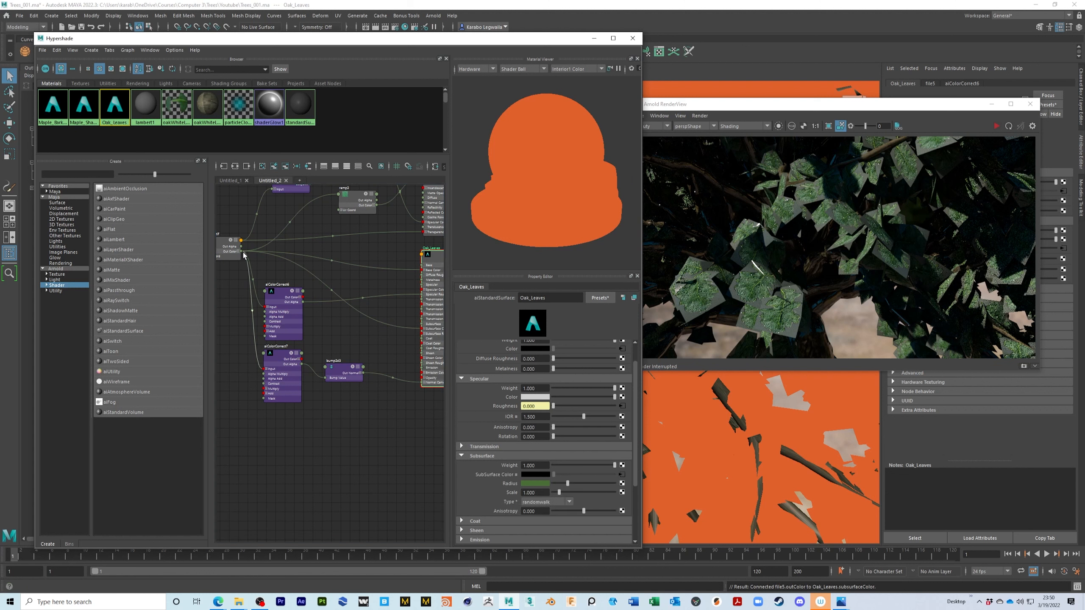
# Enlarge the Hypershade and connect oakLeaf.tif's Out Alpha to the Opacity R, G and B inputs of Oak_Leaves.
pyautogui.keyDown('alt'); pyautogui.moveTo(402, 426); pyautogui.dragTo(333, 442, button='middle'); pyautogui.keyUp('alt')
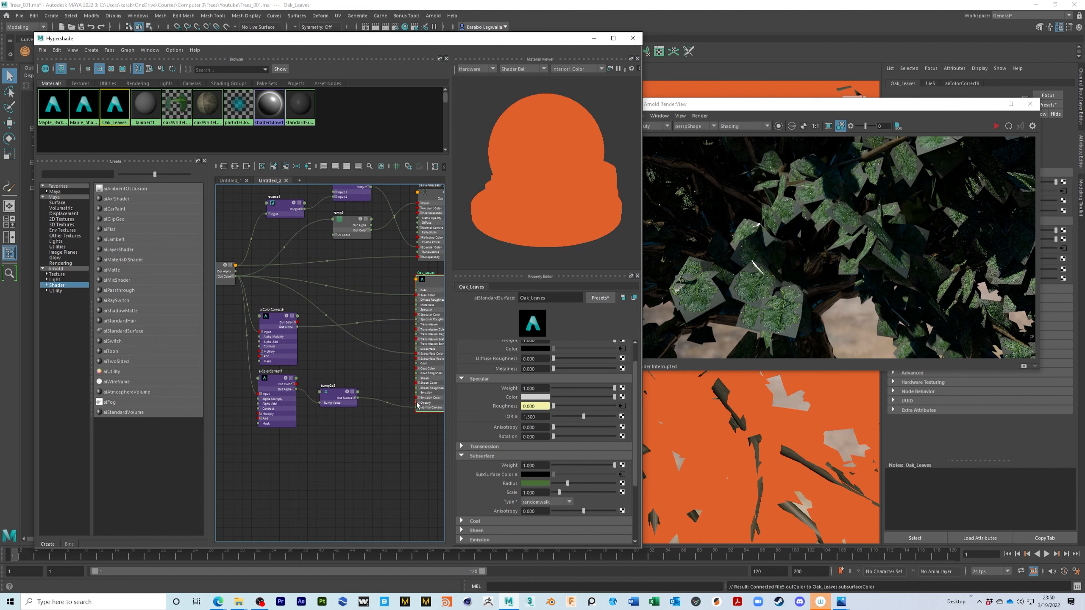
pyautogui.click(613, 38)
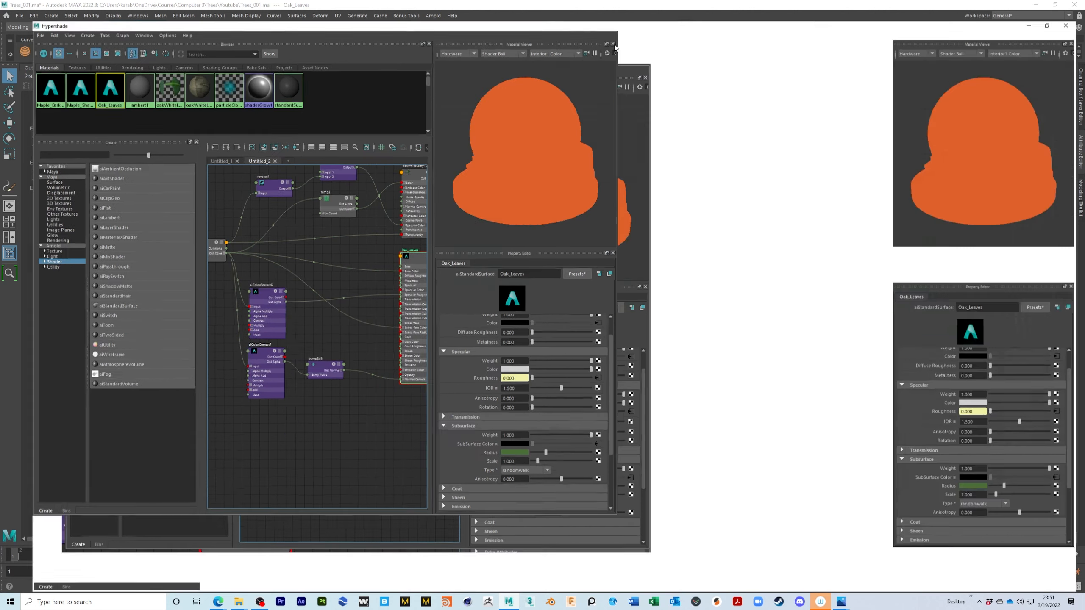
pyautogui.keyDown('alt'); pyautogui.moveTo(605, 343); pyautogui.dragTo(641, 347, button='right'); pyautogui.keyUp('alt')
pyautogui.keyDown('alt'); pyautogui.moveTo(571, 348); pyautogui.dragTo(656, 365, button='middle'); pyautogui.keyUp('alt')
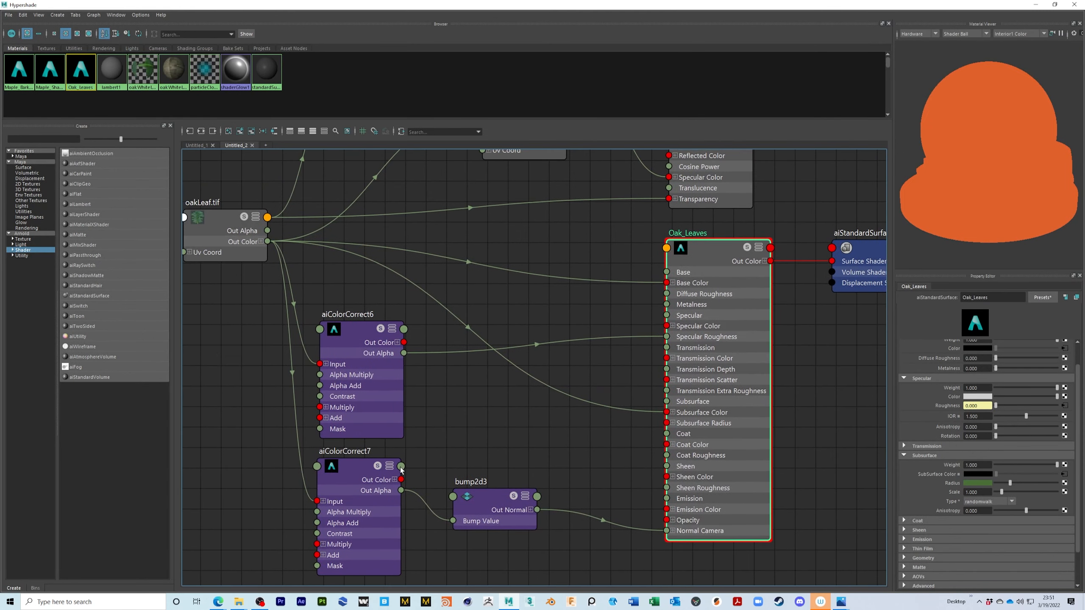
pyautogui.click(673, 520)
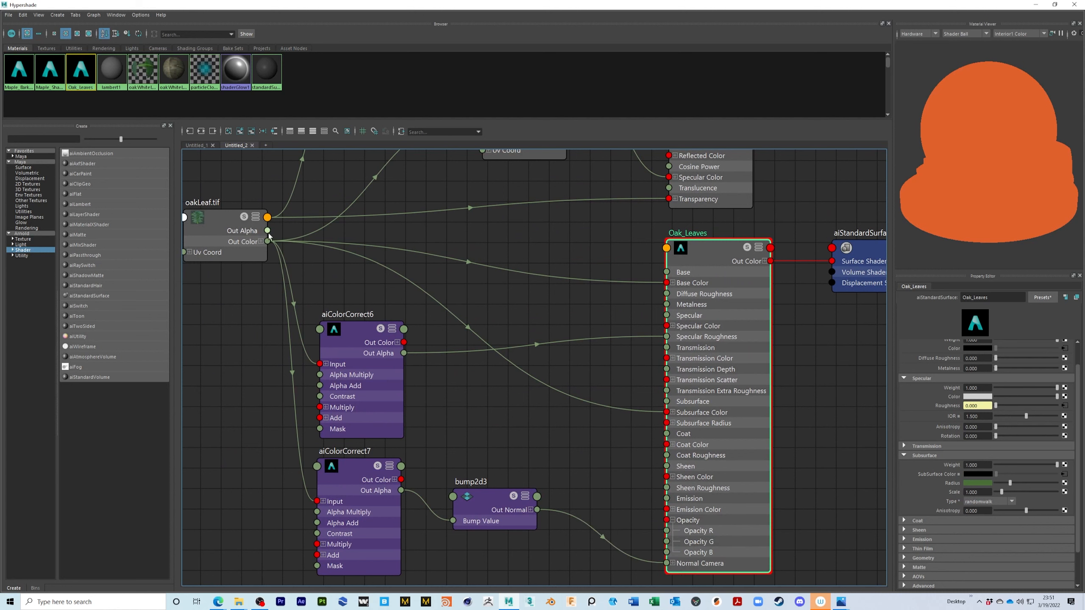
pyautogui.moveTo(267, 231); pyautogui.dragTo(667, 530)
pyautogui.moveTo(268, 231); pyautogui.dragTo(666, 542)
pyautogui.moveTo(267, 231); pyautogui.dragTo(667, 552)
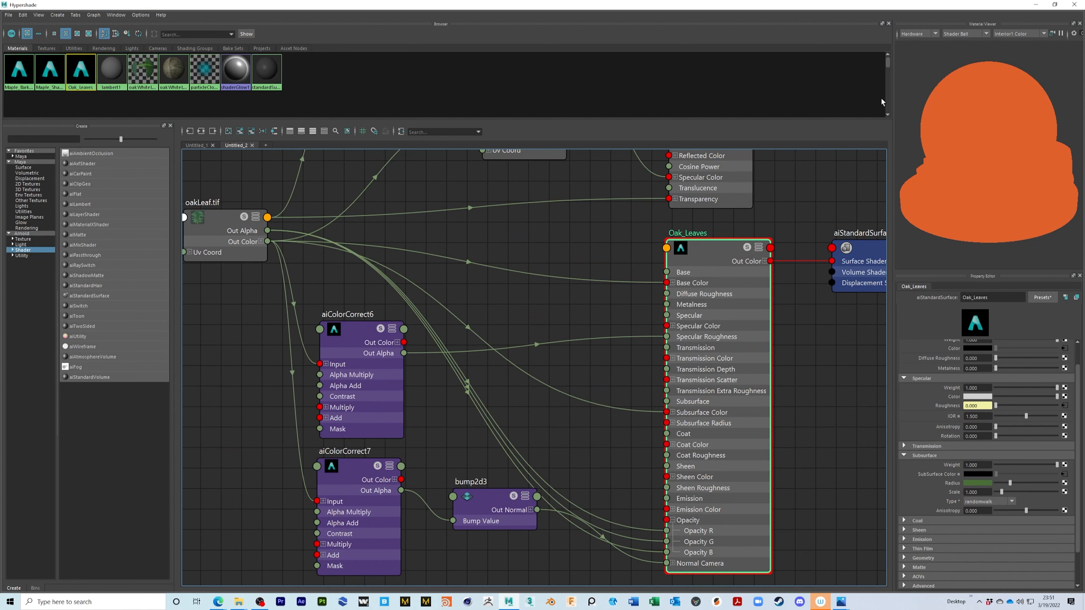
# Restore the Hypershade to its smaller size, save the scene, and restart the oak render in the Arnold RenderView.
pyautogui.doubleClick(892, 6)
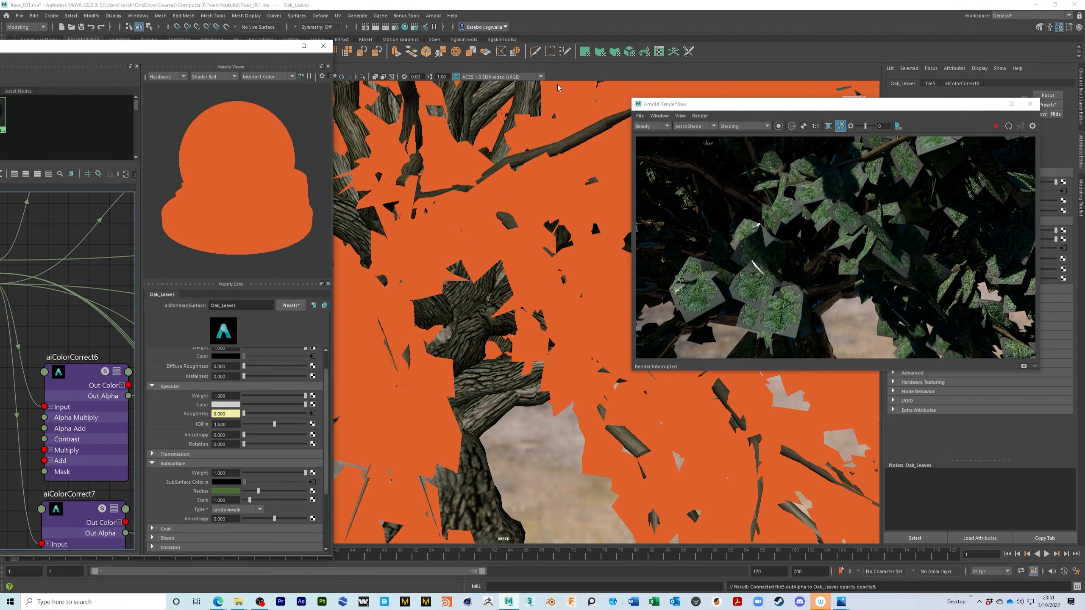
pyautogui.hotkey('ctrl', 's')
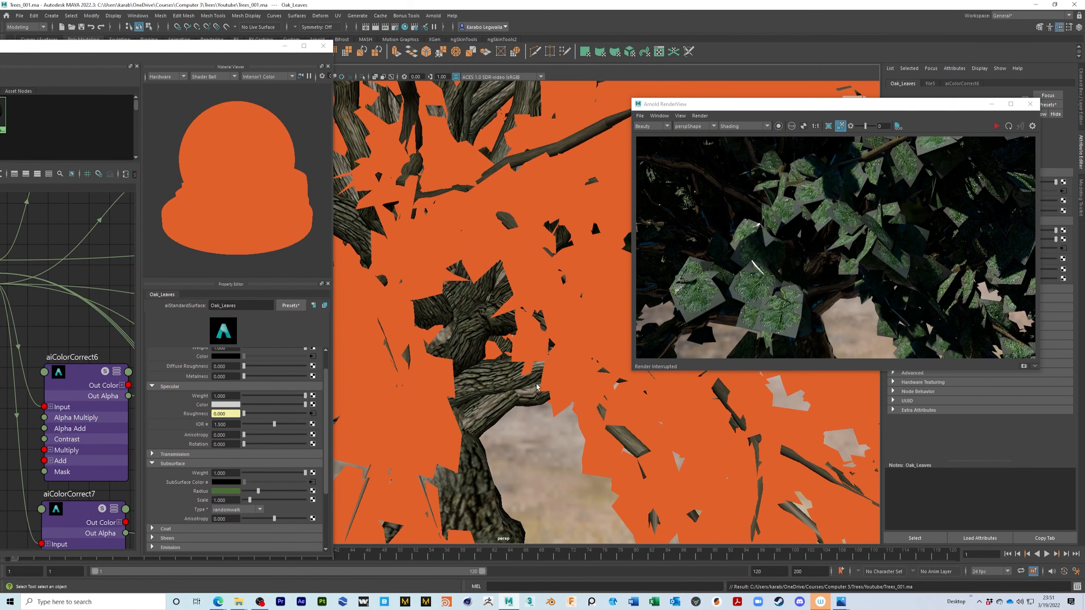
pyautogui.click(995, 127)
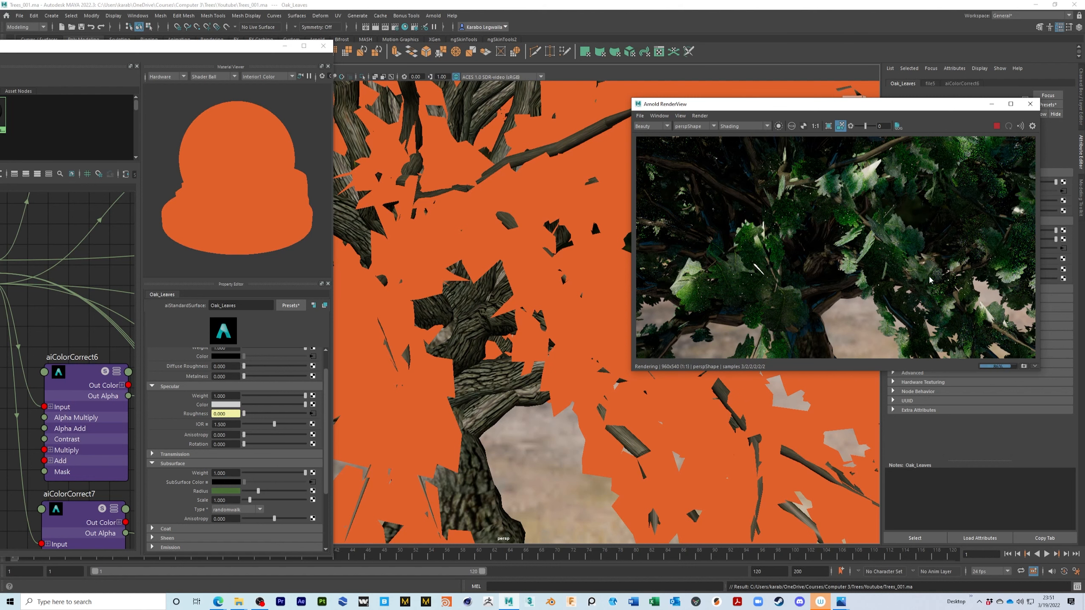
# Examine the rendered oak crown against the sky from several angles and distances, checking the leaf cutouts and light passing through.
pyautogui.keyDown('alt'); pyautogui.moveTo(965, 288); pyautogui.dragTo(728, 260, button='right'); pyautogui.keyUp('alt')
pyautogui.keyDown('alt'); pyautogui.moveTo(728, 259); pyautogui.dragTo(790, 249); pyautogui.keyUp('alt')
pyautogui.keyDown('alt'); pyautogui.moveTo(790, 249); pyautogui.dragTo(718, 242, button='right'); pyautogui.keyUp('alt')
pyautogui.keyDown('alt'); pyautogui.moveTo(874, 220); pyautogui.dragTo(862, 285, button='middle'); pyautogui.keyUp('alt')
pyautogui.keyDown('alt'); pyautogui.moveTo(793, 227); pyautogui.dragTo(797, 208); pyautogui.keyUp('alt')
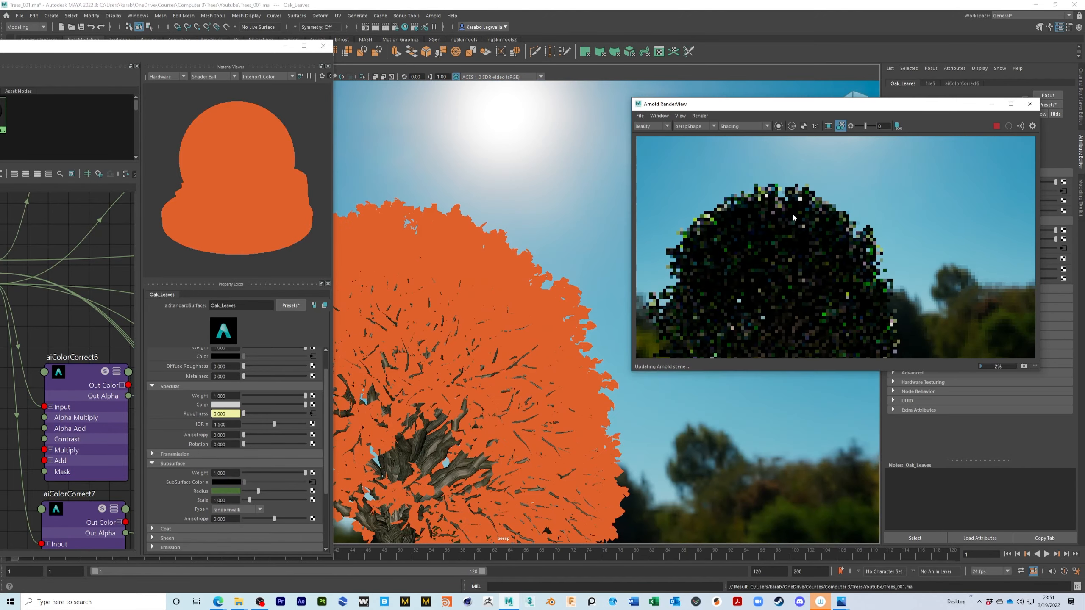
pyautogui.keyDown('alt'); pyautogui.moveTo(797, 208); pyautogui.dragTo(982, 264, button='right'); pyautogui.keyUp('alt')
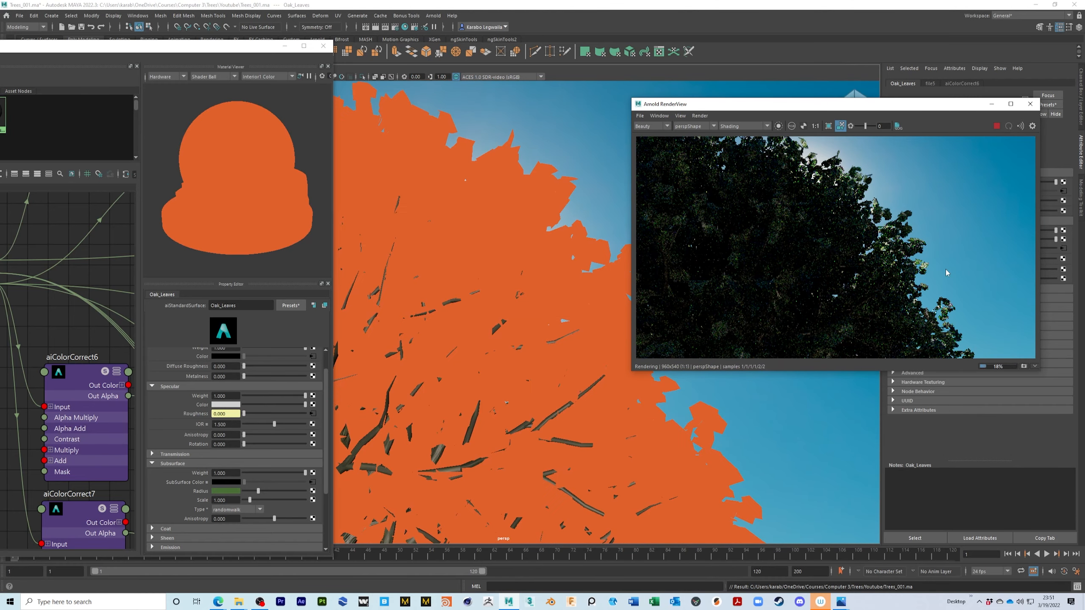
pyautogui.moveTo(859, 223)
pyautogui.keyDown('alt'); pyautogui.mouseDown()
pyautogui.moveTo(847, 217)
pyautogui.moveTo(843, 229)
pyautogui.mouseUp(); pyautogui.keyUp('alt')
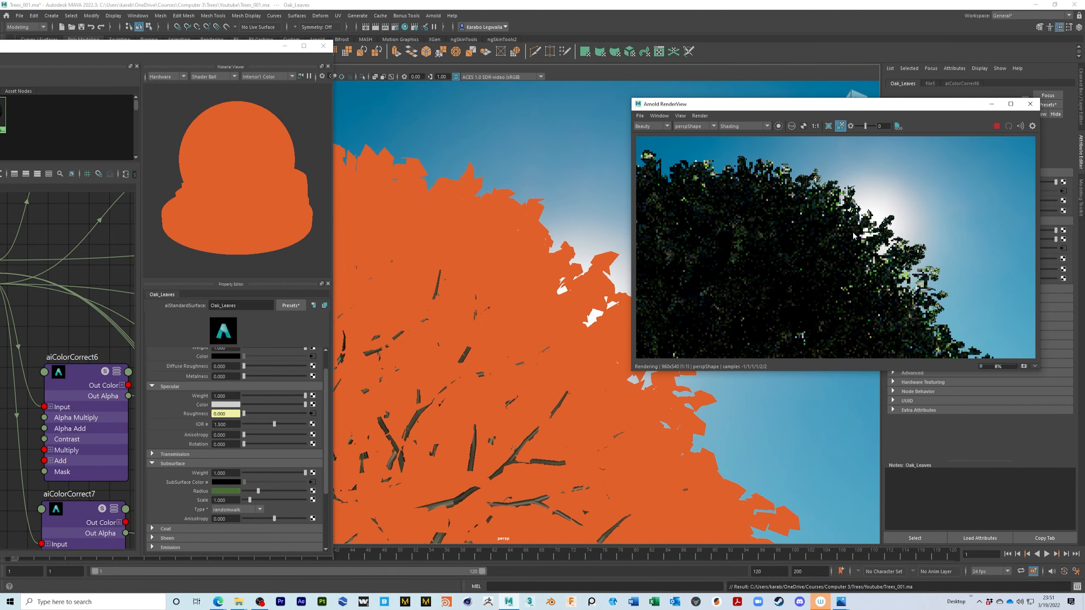
pyautogui.keyDown('alt'); pyautogui.moveTo(894, 261); pyautogui.dragTo(905, 263); pyautogui.keyUp('alt')
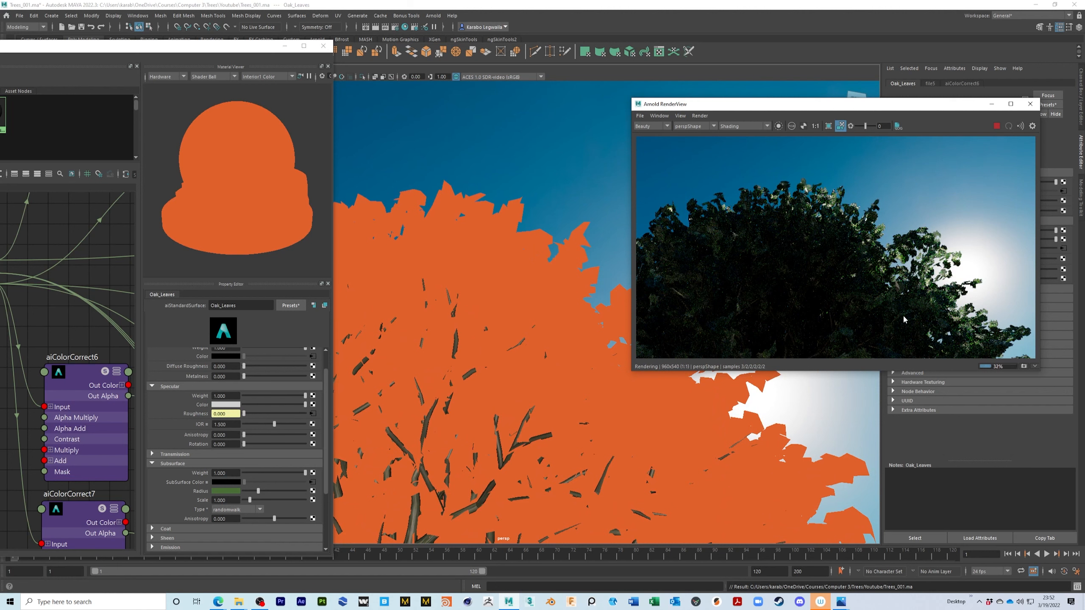
pyautogui.keyDown('alt'); pyautogui.moveTo(920, 313); pyautogui.dragTo(780, 304); pyautogui.keyUp('alt')
pyautogui.keyDown('alt'); pyautogui.moveTo(780, 304); pyautogui.dragTo(812, 322, button='right'); pyautogui.keyUp('alt')
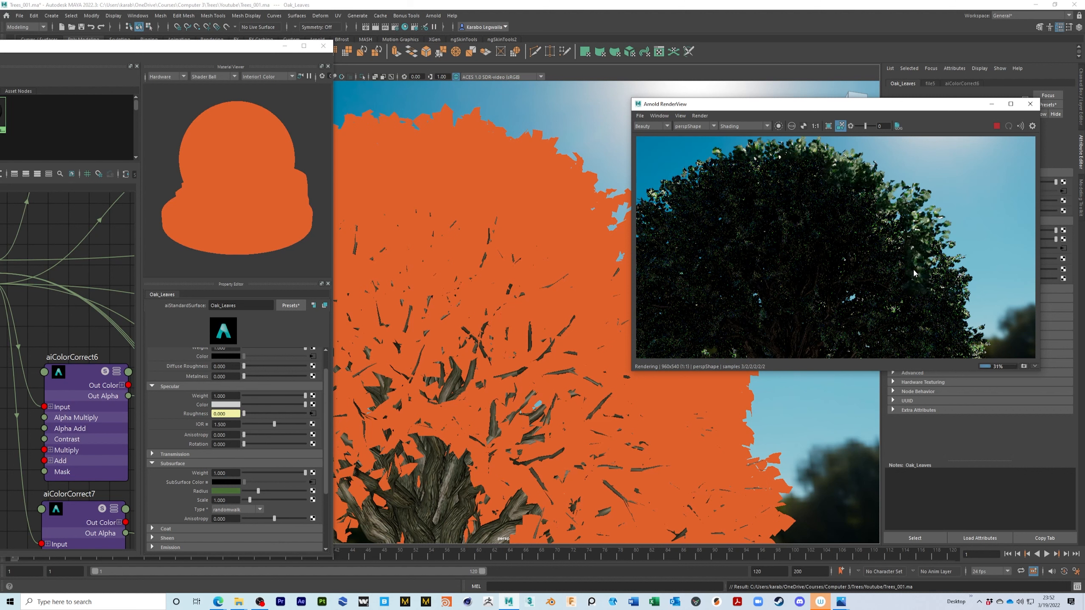
# Make the Subsurface Radius colour of Oak_Leaves a brighter, more saturated green with saturation 0.853 and value 0.422.
pyautogui.click(225, 491)
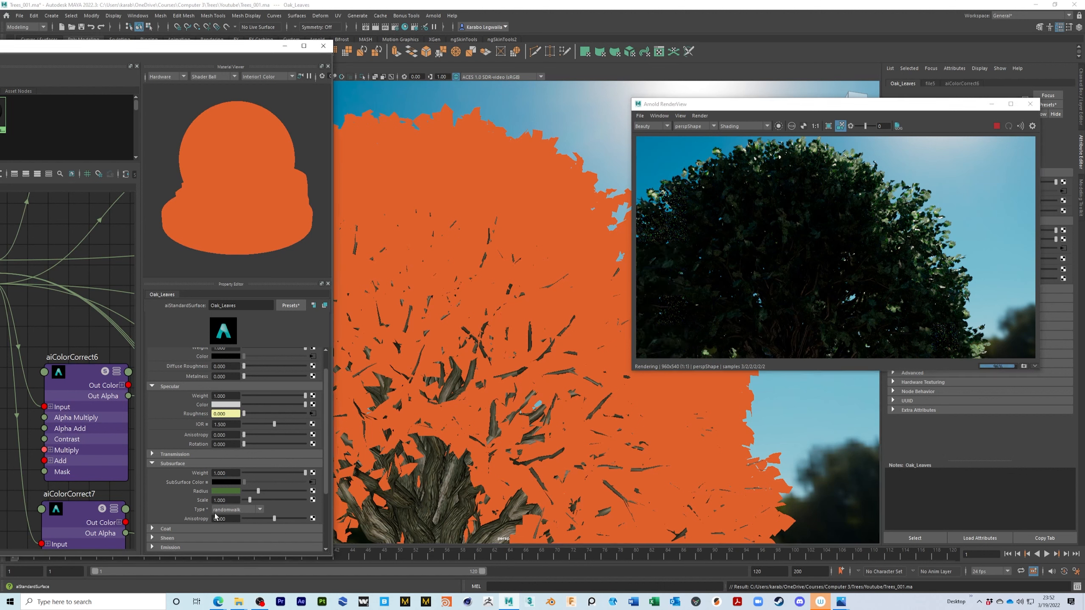
pyautogui.click(227, 492)
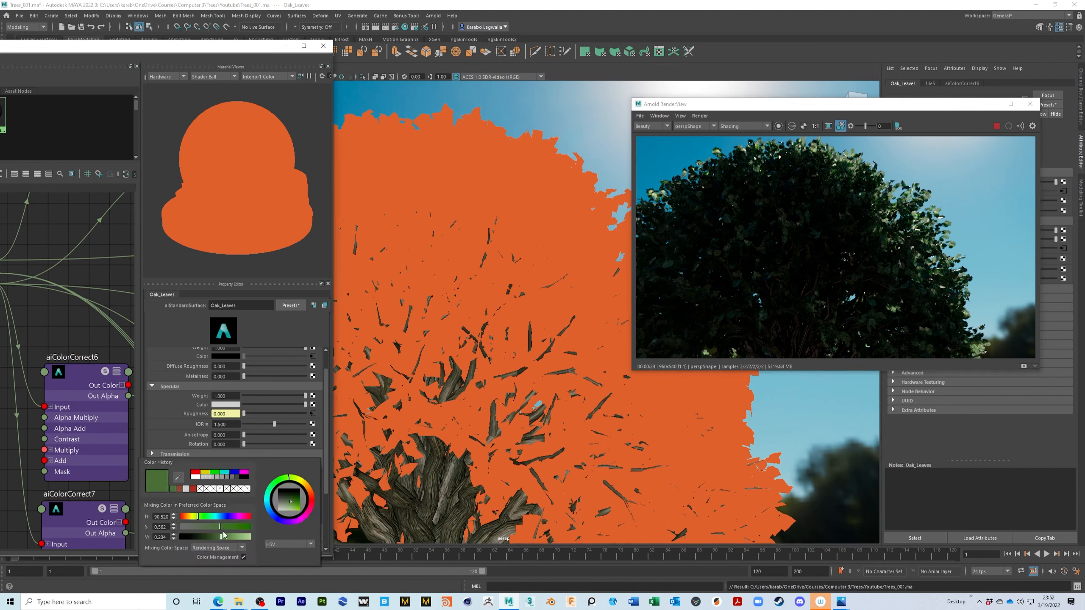
pyautogui.moveTo(229, 539); pyautogui.dragTo(231, 537)
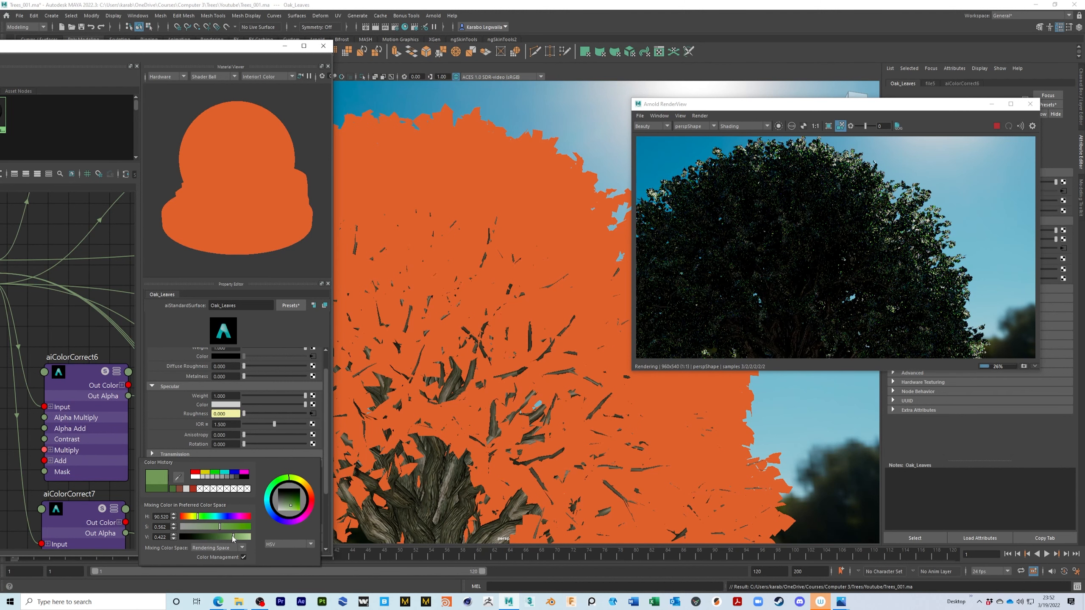
pyautogui.click(240, 528)
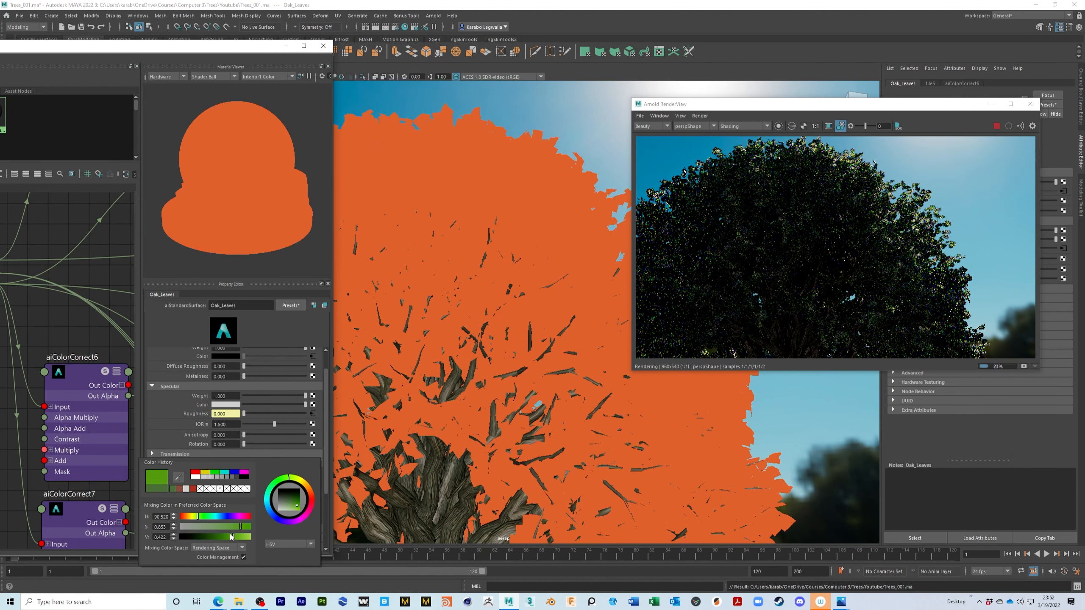
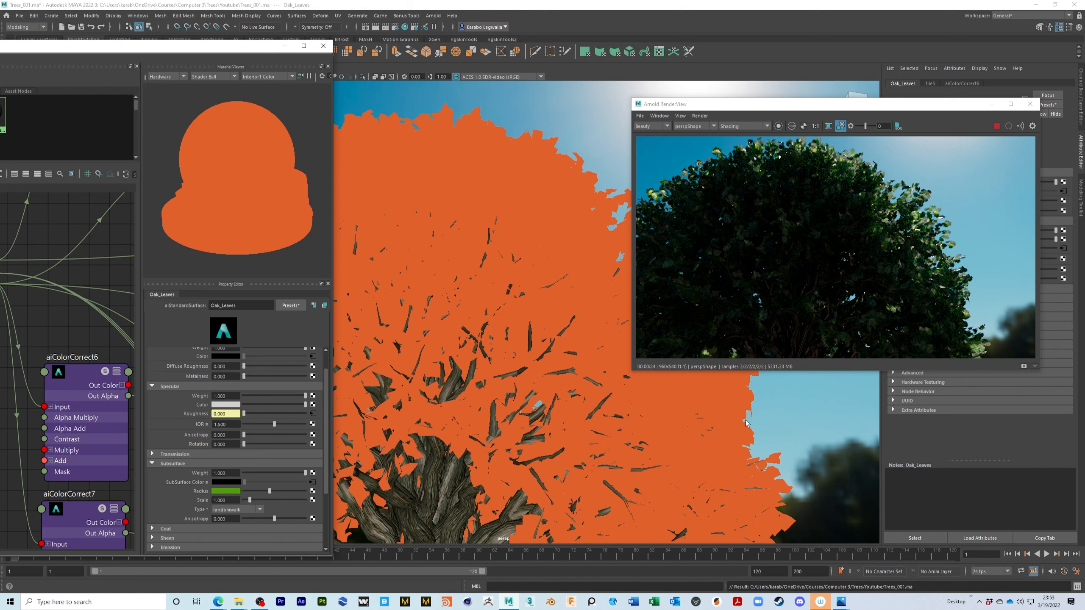
# Check the whole oak's render from farther away and several angles, then stop the render and close the Arnold RenderView.
pyautogui.keyDown('alt'); pyautogui.moveTo(881, 244); pyautogui.dragTo(780, 258, button='right'); pyautogui.keyUp('alt')
pyautogui.keyDown('alt'); pyautogui.moveTo(874, 270); pyautogui.dragTo(764, 254, button='right'); pyautogui.keyUp('alt')
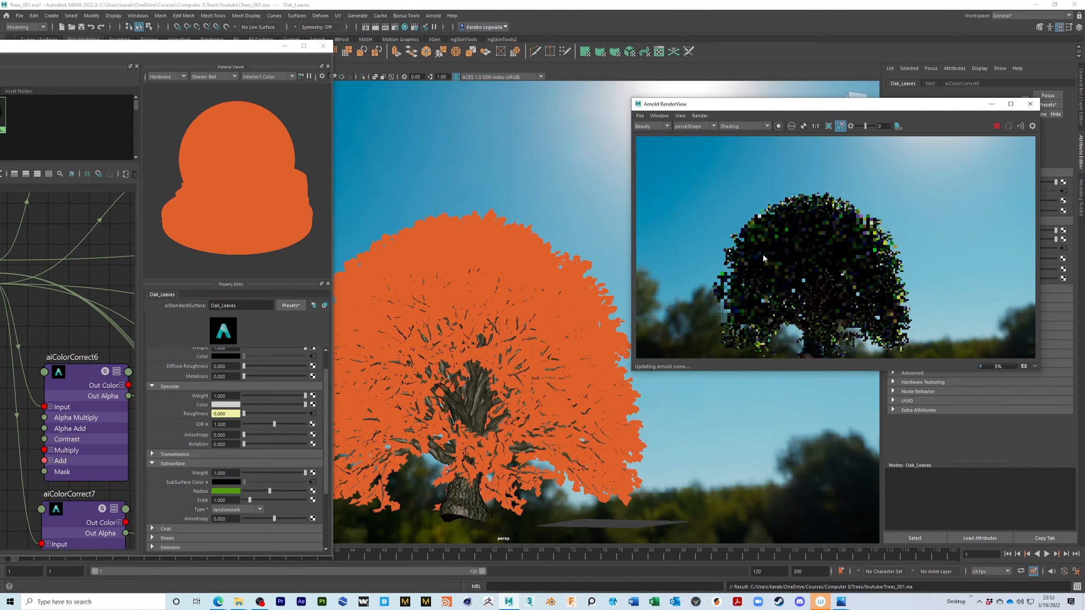
pyautogui.keyDown('alt'); pyautogui.moveTo(783, 264); pyautogui.dragTo(802, 255); pyautogui.keyUp('alt')
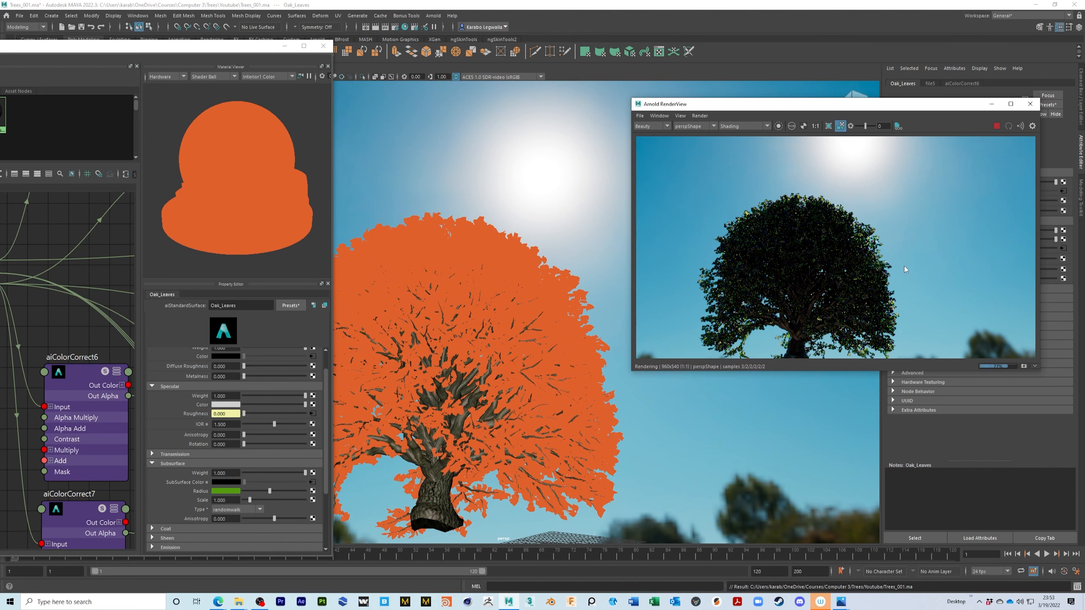
pyautogui.keyDown('alt'); pyautogui.moveTo(904, 266); pyautogui.dragTo(909, 286); pyautogui.keyUp('alt')
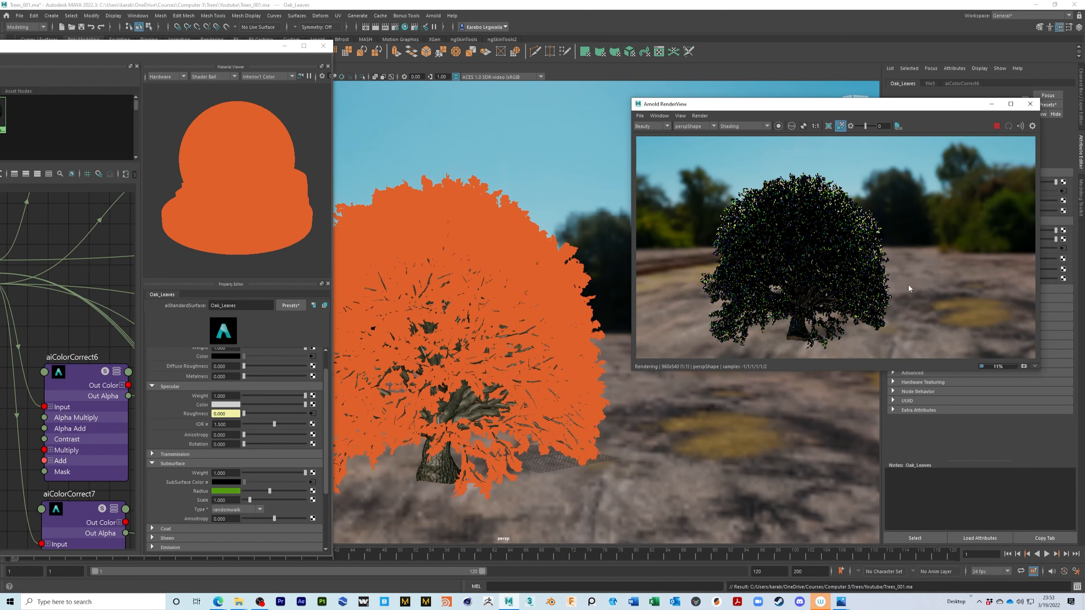
pyautogui.click(997, 125)
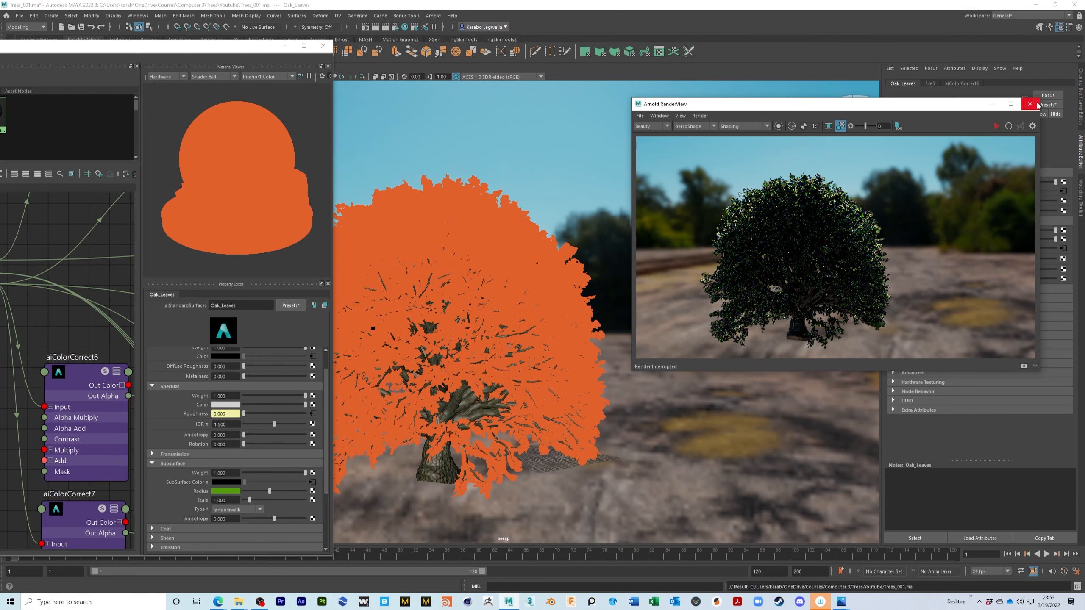
pyautogui.click(1030, 104)
# Frame the oak's trunk in the viewport, maximize the Hypershade and open a new empty work area tab in it.
pyautogui.keyDown('alt'); pyautogui.moveTo(563, 297); pyautogui.dragTo(726, 329); pyautogui.keyUp('alt')
pyautogui.scroll(3, 685, 381)
pyautogui.keyDown('alt'); pyautogui.moveTo(685, 380); pyautogui.dragTo(705, 298); pyautogui.keyUp('alt')
pyautogui.keyDown('alt'); pyautogui.moveTo(705, 298); pyautogui.dragTo(641, 397, button='right'); pyautogui.keyUp('alt')
pyautogui.keyDown('alt'); pyautogui.moveTo(641, 398); pyautogui.dragTo(666, 375, button='middle'); pyautogui.keyUp('alt')
pyautogui.moveTo(249, 46); pyautogui.dragTo(543, 1)
pyautogui.click(264, 145)
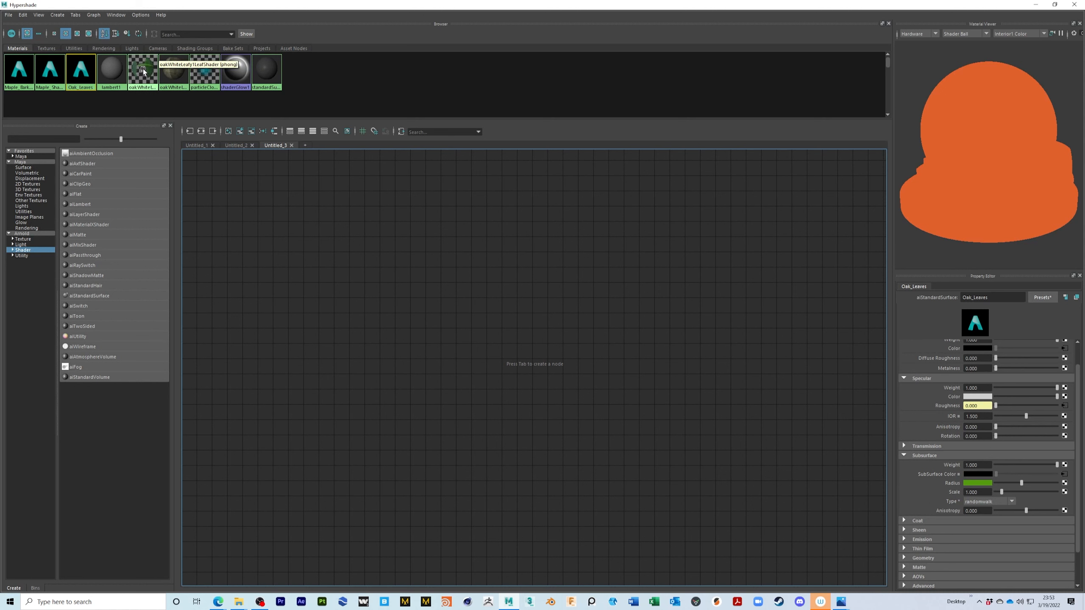
# Delete the old Paint Effects leaf shader and its utility nodes from the leaf network, keeping oakLeaf.tif and Oak_Leaves.
pyautogui.click(169, 72)
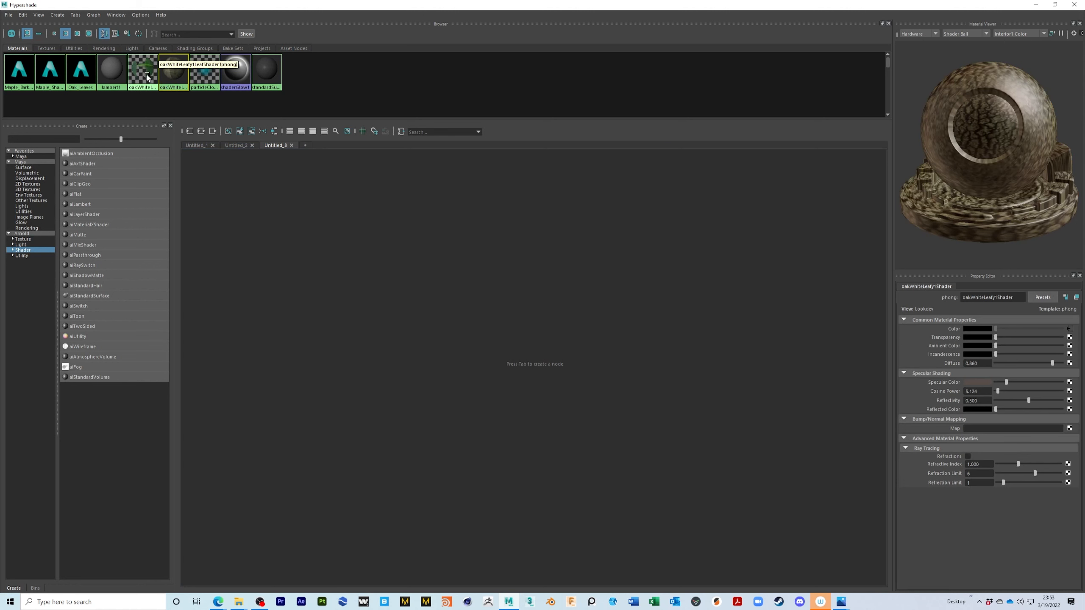
pyautogui.click(236, 145)
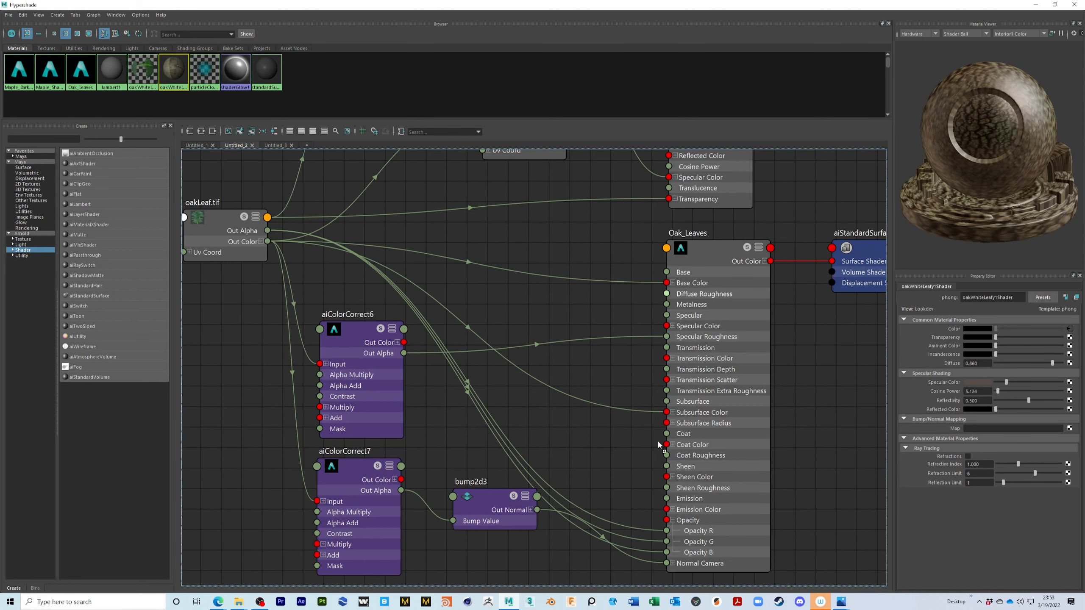
pyautogui.keyDown('alt'); pyautogui.moveTo(795, 306); pyautogui.dragTo(734, 507, button='middle'); pyautogui.keyUp('alt')
pyautogui.keyDown('alt'); pyautogui.moveTo(763, 359); pyautogui.dragTo(715, 351, button='right'); pyautogui.keyUp('alt')
pyautogui.moveTo(379, 231); pyautogui.dragTo(828, 361)
pyautogui.press('Delete')
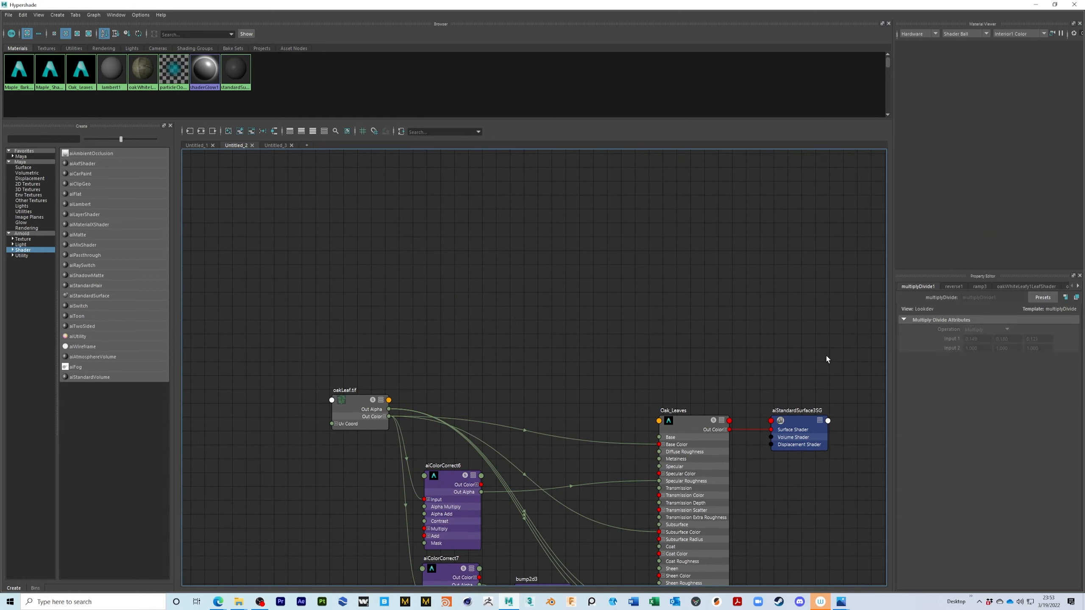
# Graph the old oakWhiteLeafy1Shader bark network in the empty tab and create an aiStandardSurface shader below it.
pyautogui.click(274, 145)
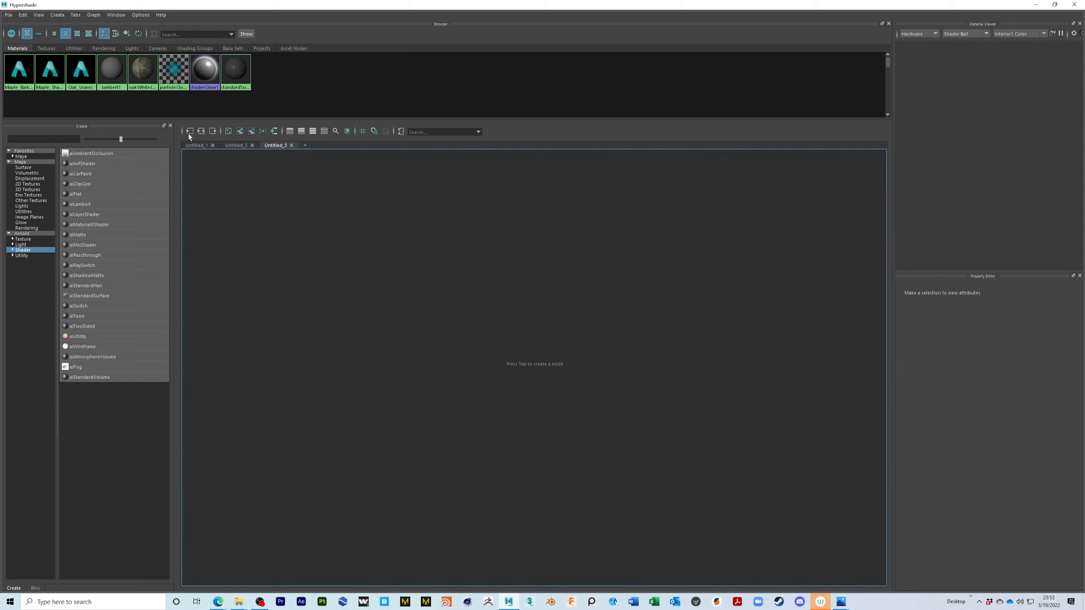
pyautogui.rightClick(141, 72)
pyautogui.click(143, 96)
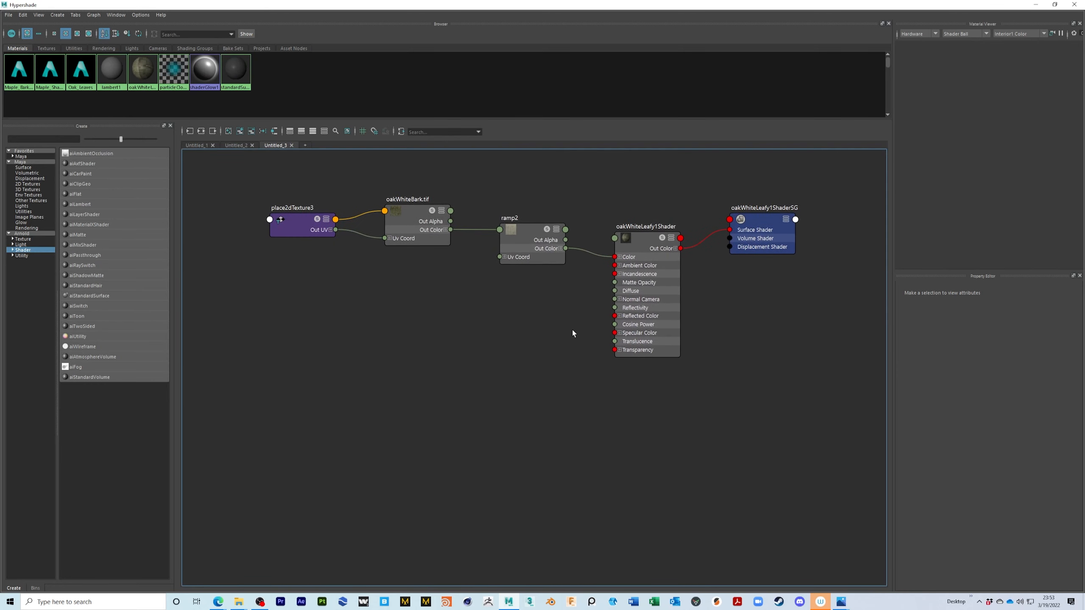
pyautogui.click(100, 298)
pyautogui.moveTo(257, 283); pyautogui.dragTo(772, 389)
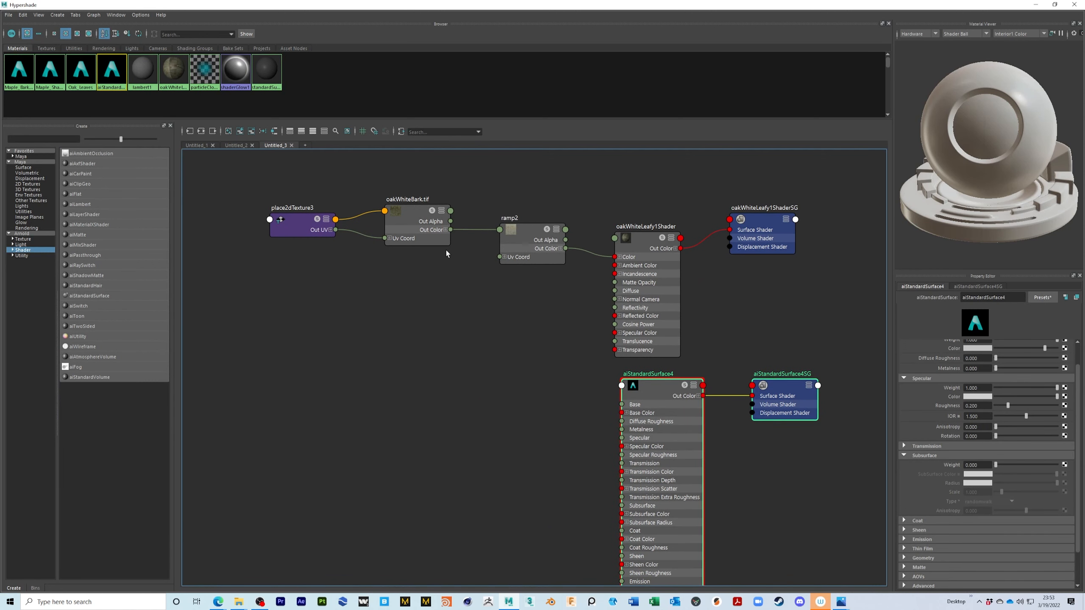
# Connect oakWhiteBark.tif's Out Color to the new shader's Base Color and move the bark texture and placement nodes down beside it.
pyautogui.moveTo(450, 231); pyautogui.dragTo(623, 413)
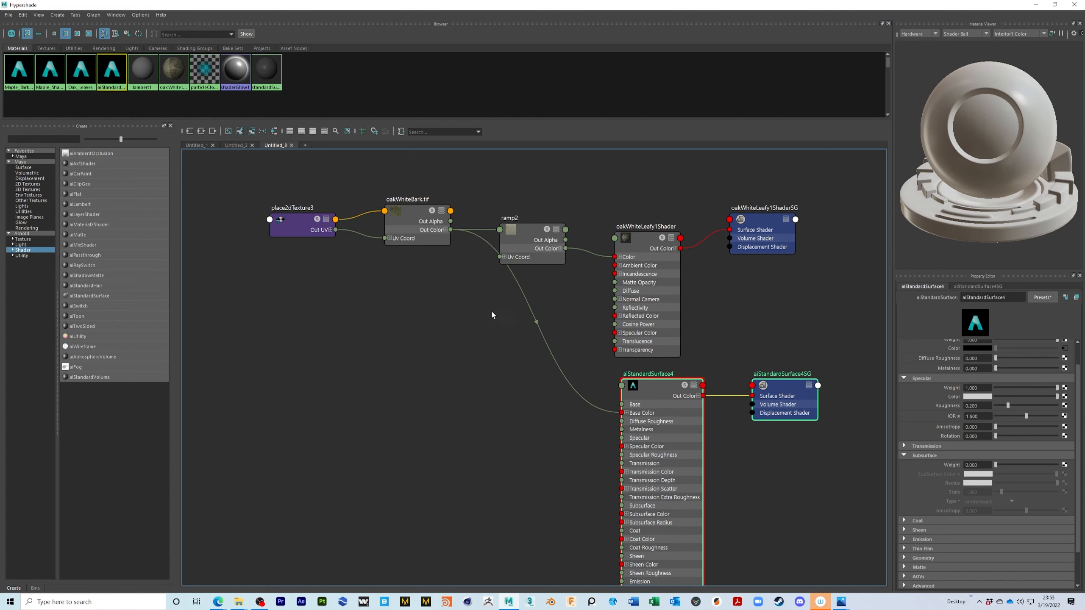
pyautogui.moveTo(450, 231); pyautogui.dragTo(573, 518)
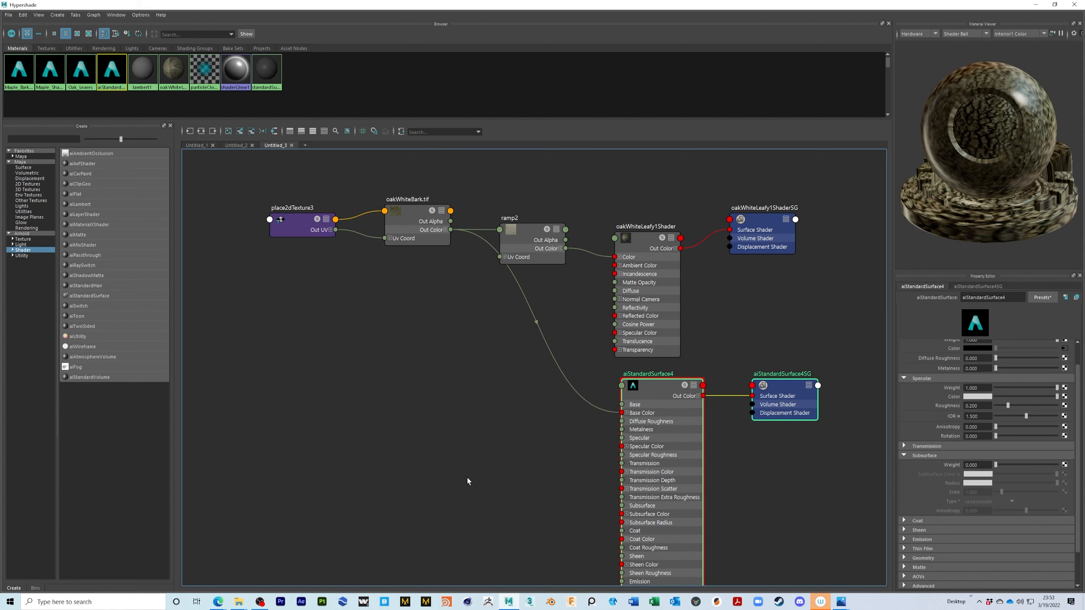
pyautogui.keyDown('alt'); pyautogui.moveTo(497, 462); pyautogui.dragTo(484, 445, button='middle'); pyautogui.keyUp('alt')
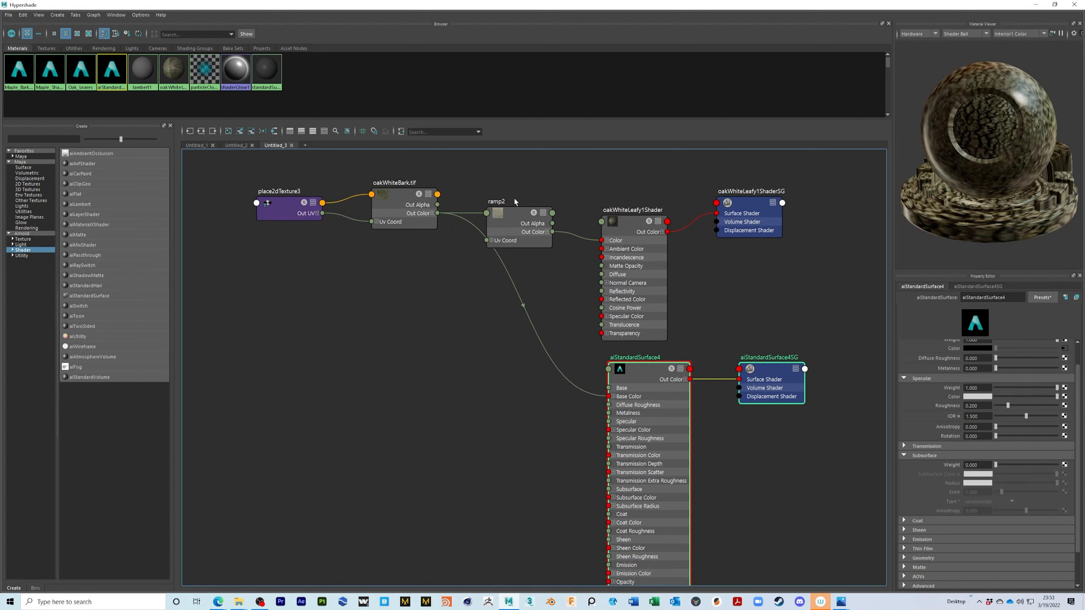
pyautogui.moveTo(254, 183); pyautogui.dragTo(439, 200)
pyautogui.moveTo(409, 210); pyautogui.dragTo(350, 340)
# Add an aiColorCorrect node between the bark texture and the new shader, and place a duplicate of it underneath.
pyautogui.press('Tab')
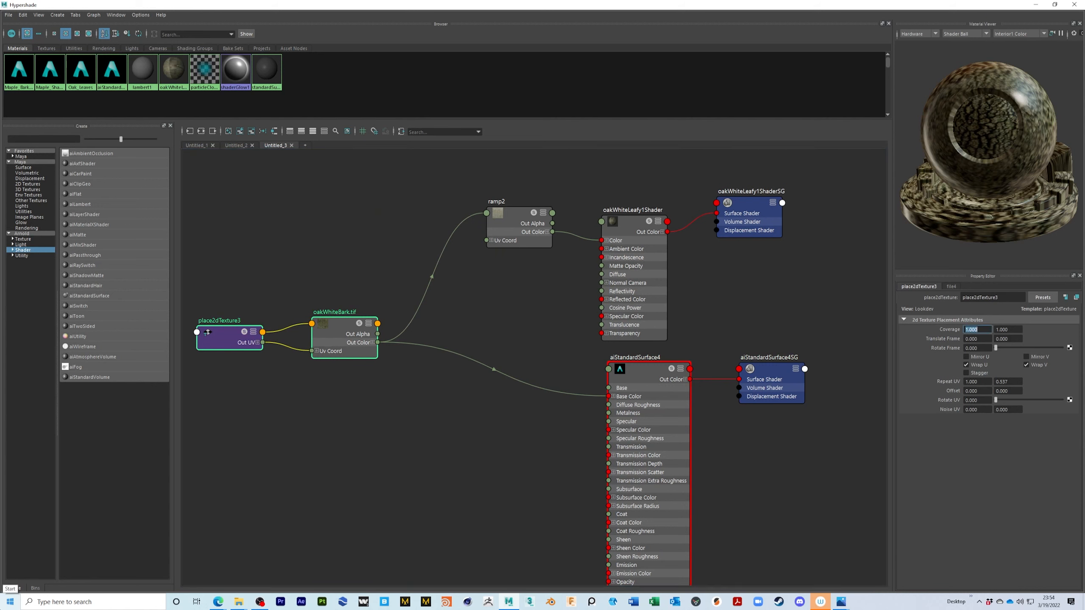
pyautogui.press('Tab')
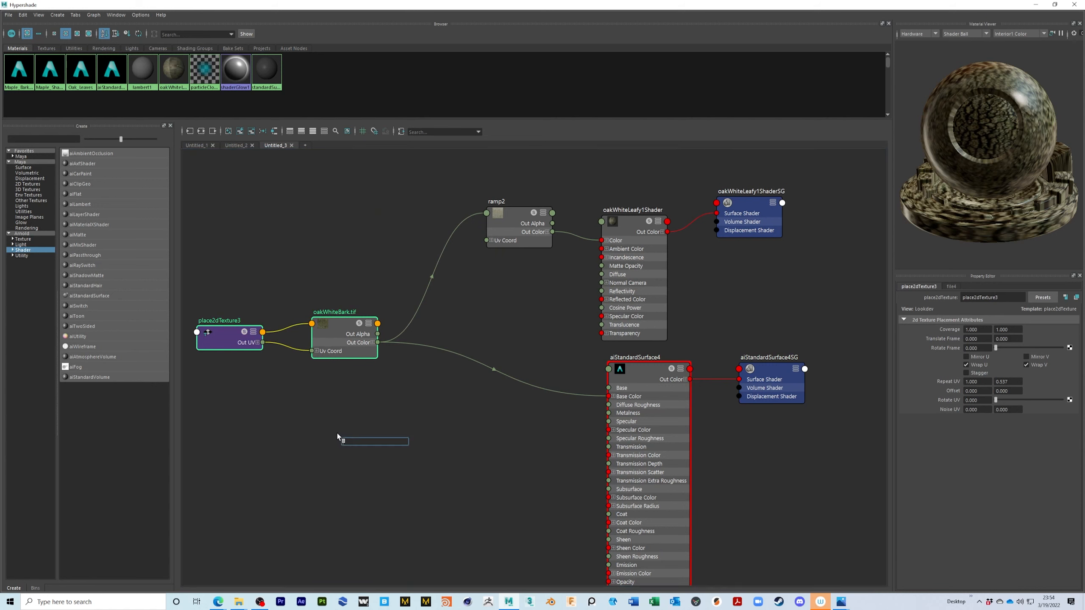
pyautogui.write('aicolo')
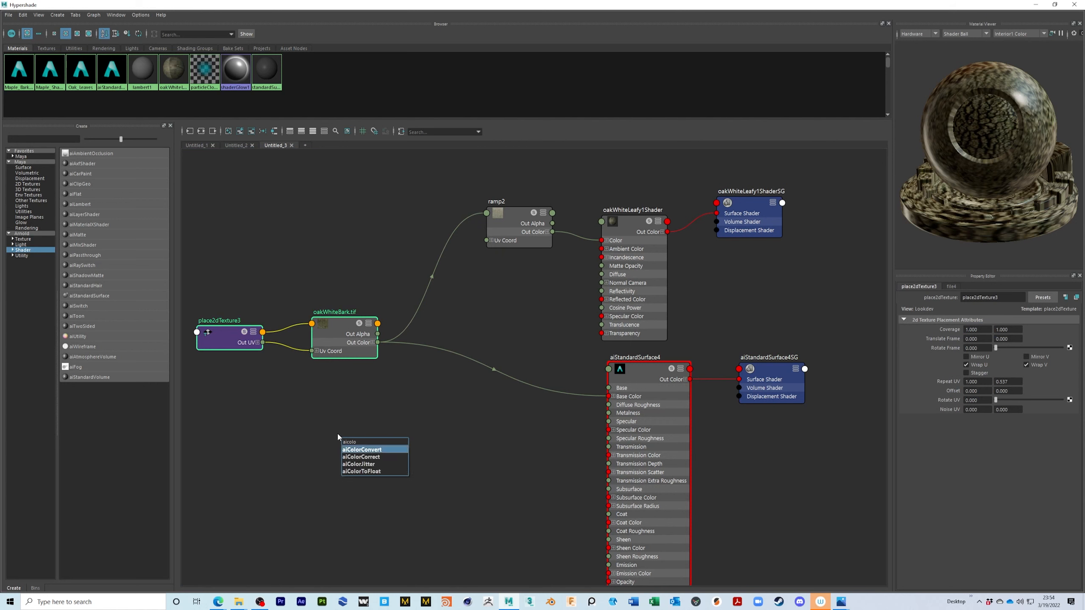
pyautogui.press('Return')
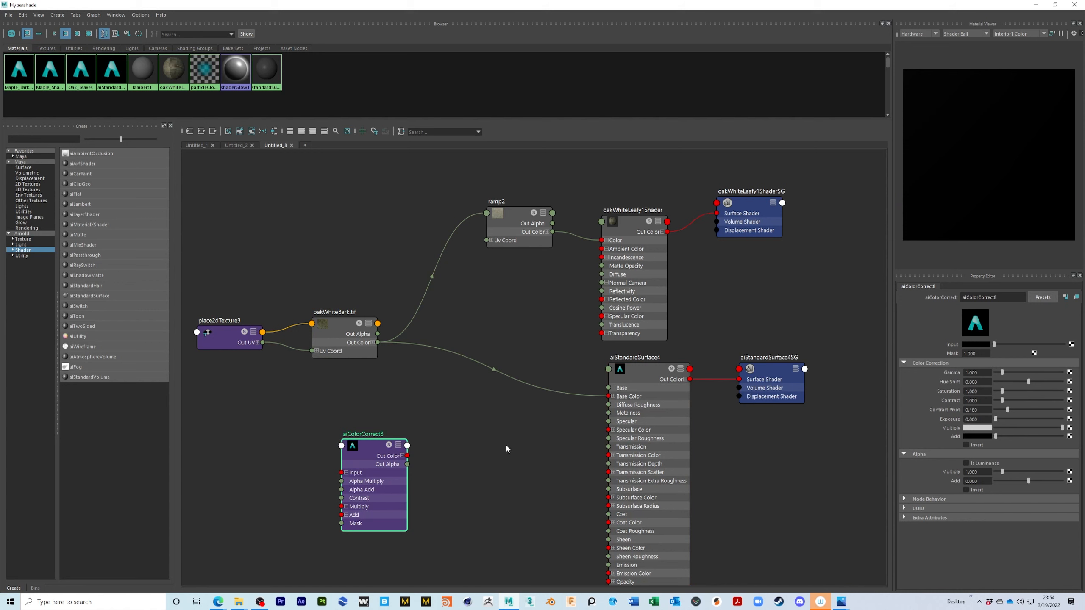
pyautogui.moveTo(358, 493); pyautogui.dragTo(411, 448)
pyautogui.hotkey('ctrl', 'd')
pyautogui.moveTo(321, 188); pyautogui.dragTo(417, 506)
# Connect oakWhiteBark.tif's Out Color to both aiColorCorrect inputs, and the upper node's Out Alpha to the shader's Specular Roughness.
pyautogui.moveTo(378, 342); pyautogui.dragTo(394, 427)
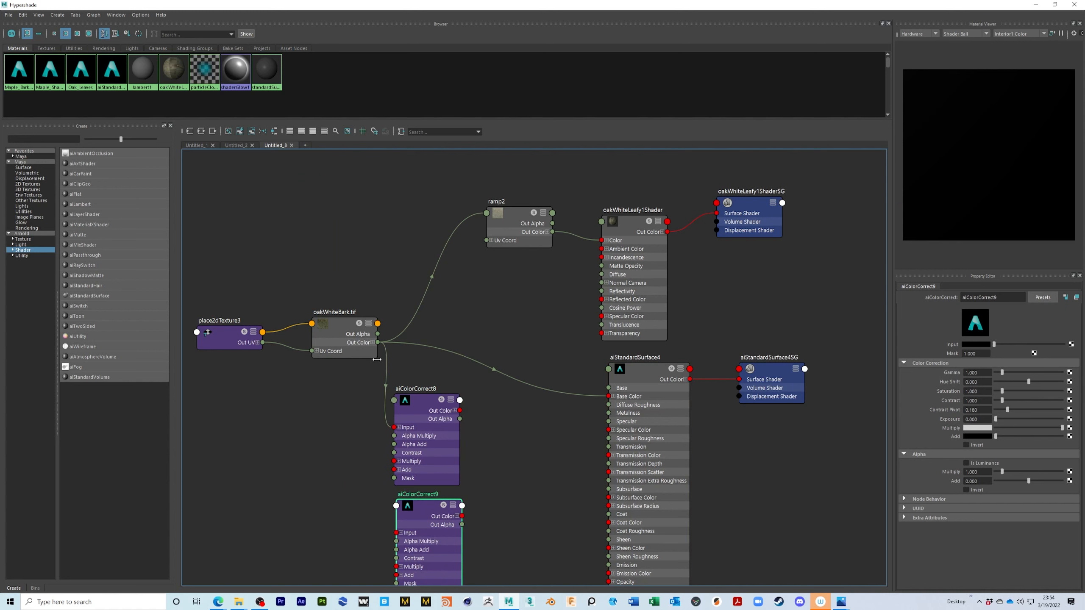
pyautogui.moveTo(378, 343); pyautogui.dragTo(396, 532)
pyautogui.moveTo(540, 506); pyautogui.dragTo(547, 408, button='middle')
pyautogui.moveTo(464, 322); pyautogui.dragTo(614, 342)
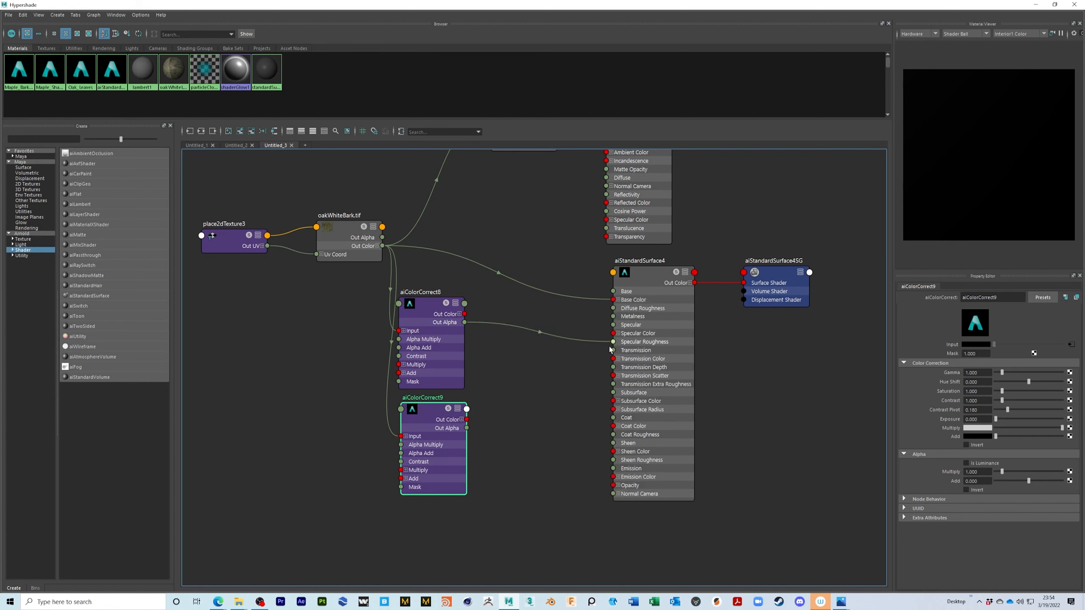
# Add a bump2d node driven by the lower aiColorCorrect's Out Alpha and connect its Out Normal to the bark shader's Normal Camera.
pyautogui.moveTo(468, 428); pyautogui.dragTo(436, 469)
pyautogui.write('b')
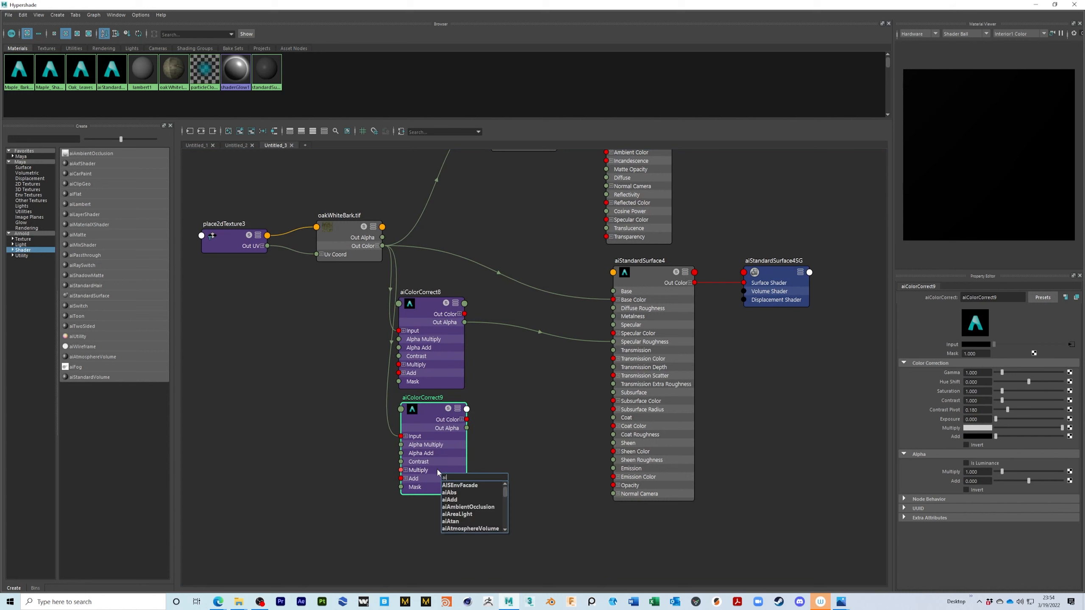
pyautogui.press('BackSpace')
pyautogui.write('bump')
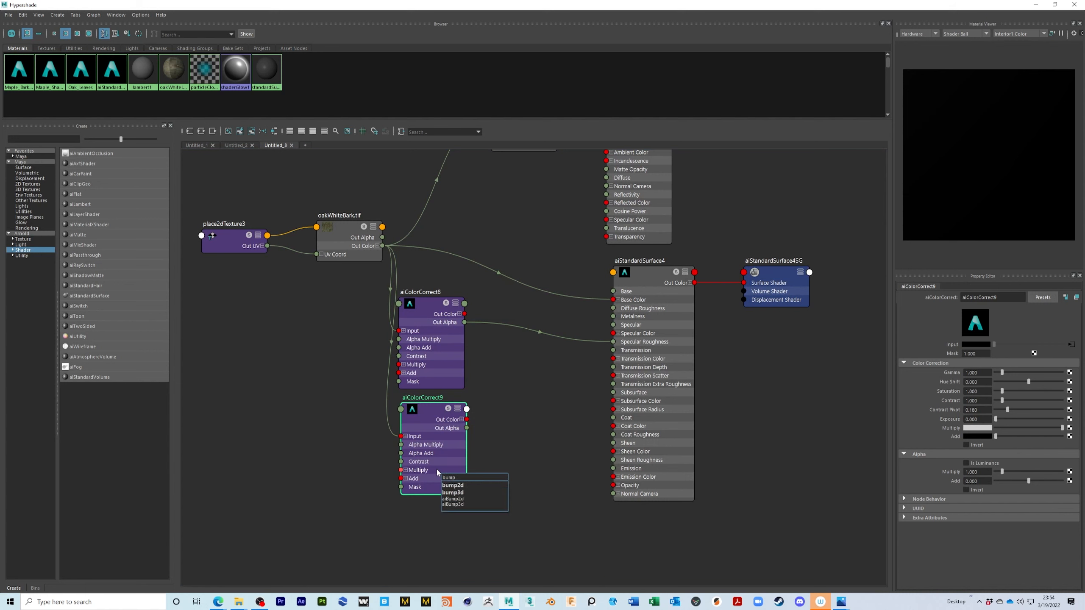
pyautogui.press('Return')
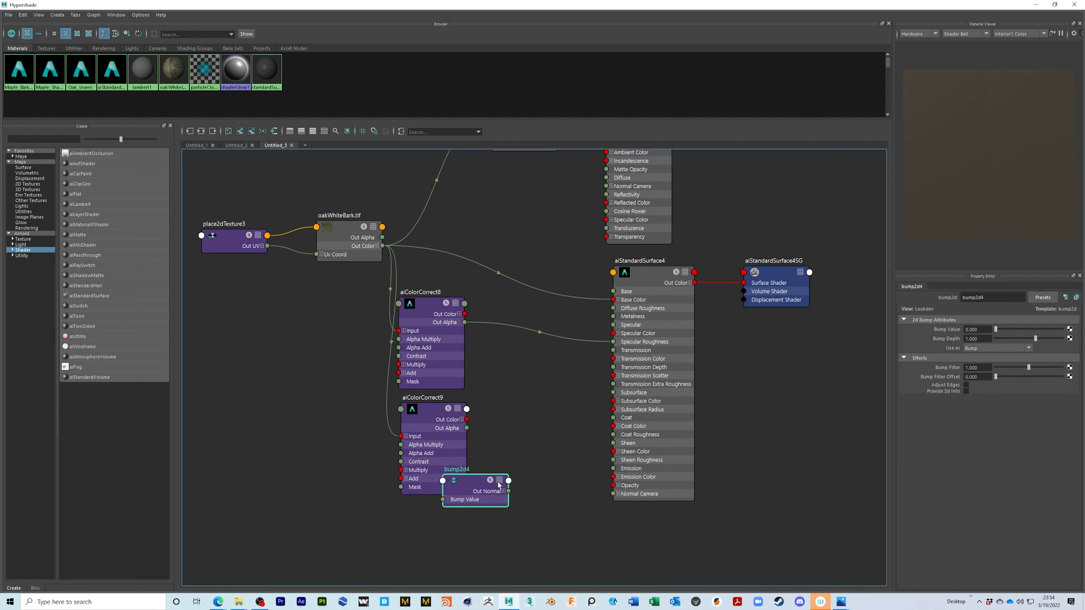
pyautogui.moveTo(498, 483); pyautogui.dragTo(549, 453)
pyautogui.moveTo(467, 428); pyautogui.dragTo(494, 469)
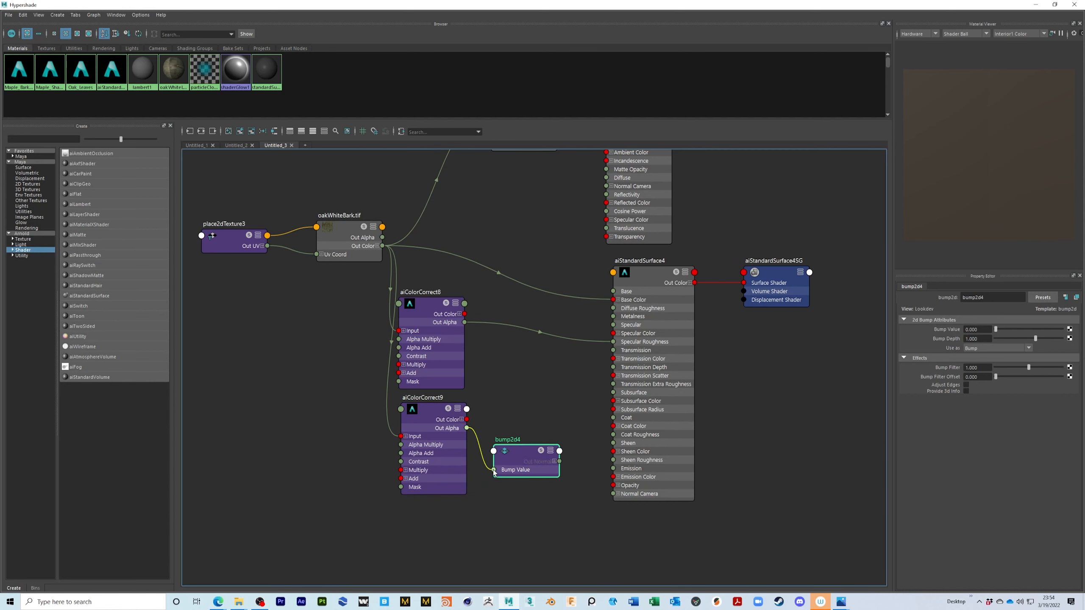
pyautogui.moveTo(560, 462); pyautogui.dragTo(613, 494)
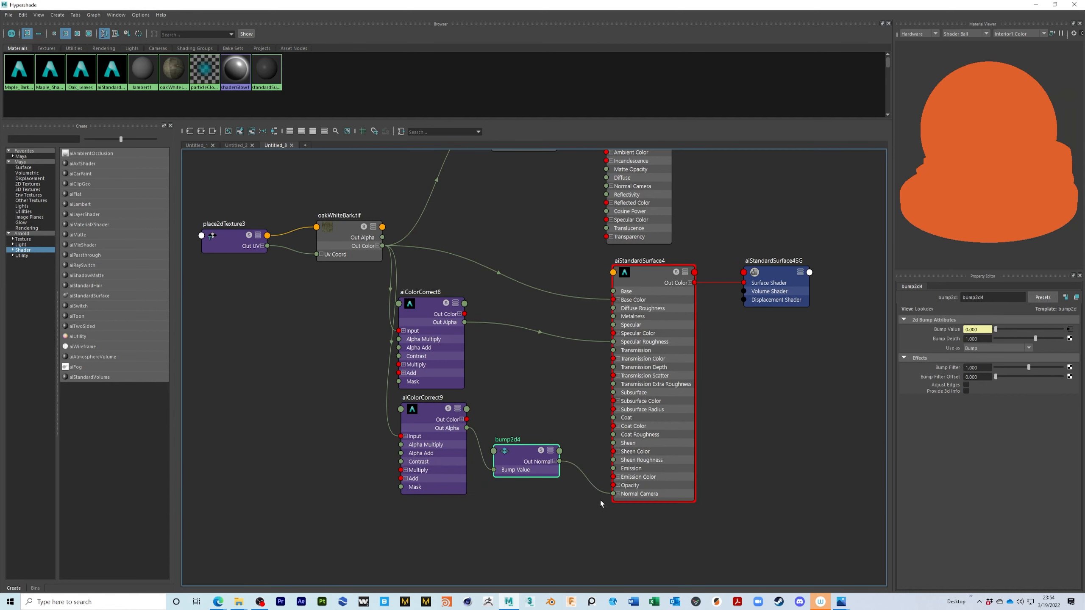
# Enable Is Luminance in the Alpha settings of both bark aiColorCorrect nodes.
pyautogui.click(436, 419)
pyautogui.click(967, 464)
pyautogui.click(447, 312)
pyautogui.click(967, 463)
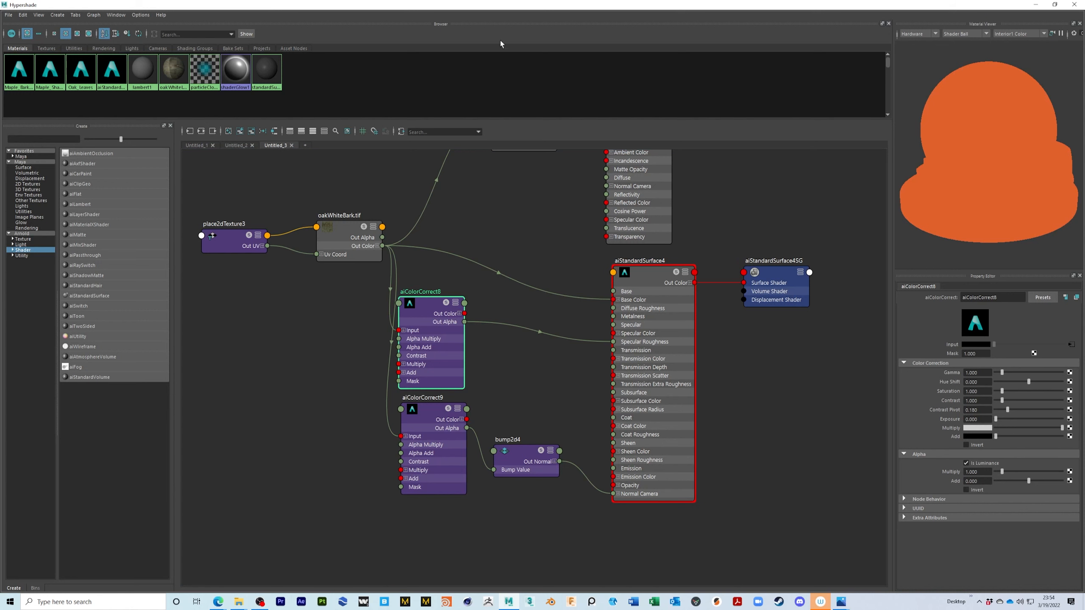
# Restore the Hypershade to its smaller size, select aiColorCorrect9, and restart the oak render in the Arnold RenderView.
pyautogui.doubleClick(640, 9)
pyautogui.keyDown('alt'); pyautogui.moveTo(282, 445); pyautogui.dragTo(142, 395, button='middle'); pyautogui.keyUp('alt')
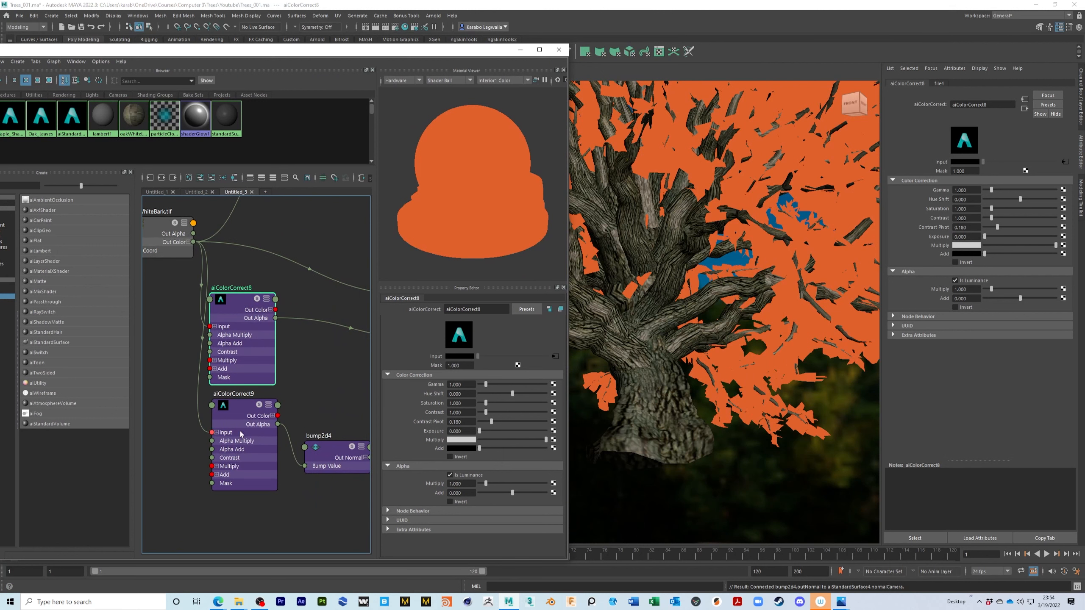
pyautogui.click(233, 415)
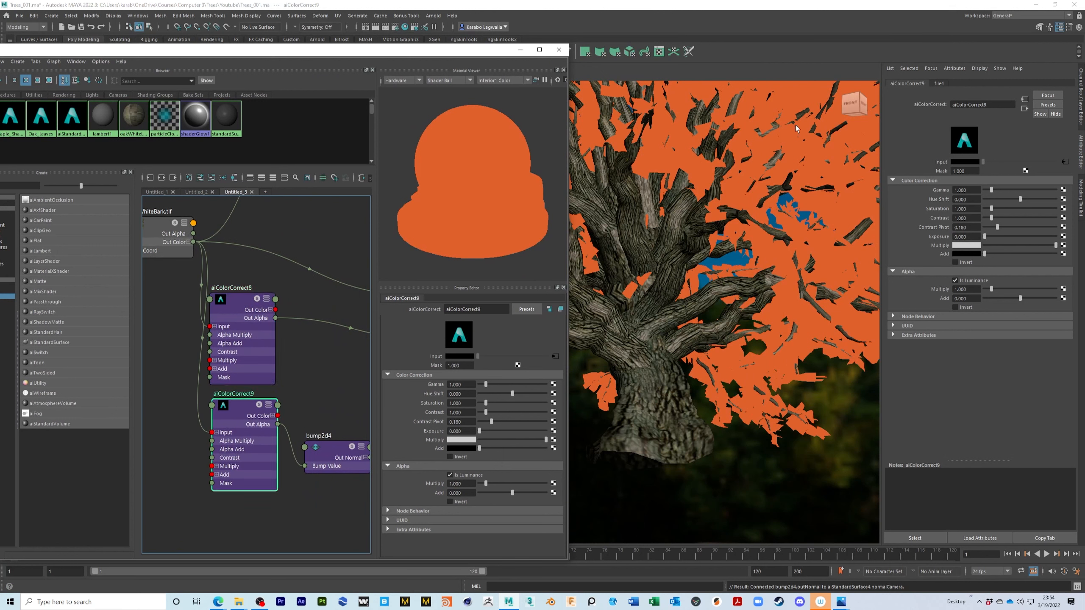
pyautogui.click(433, 16)
pyautogui.click(448, 41)
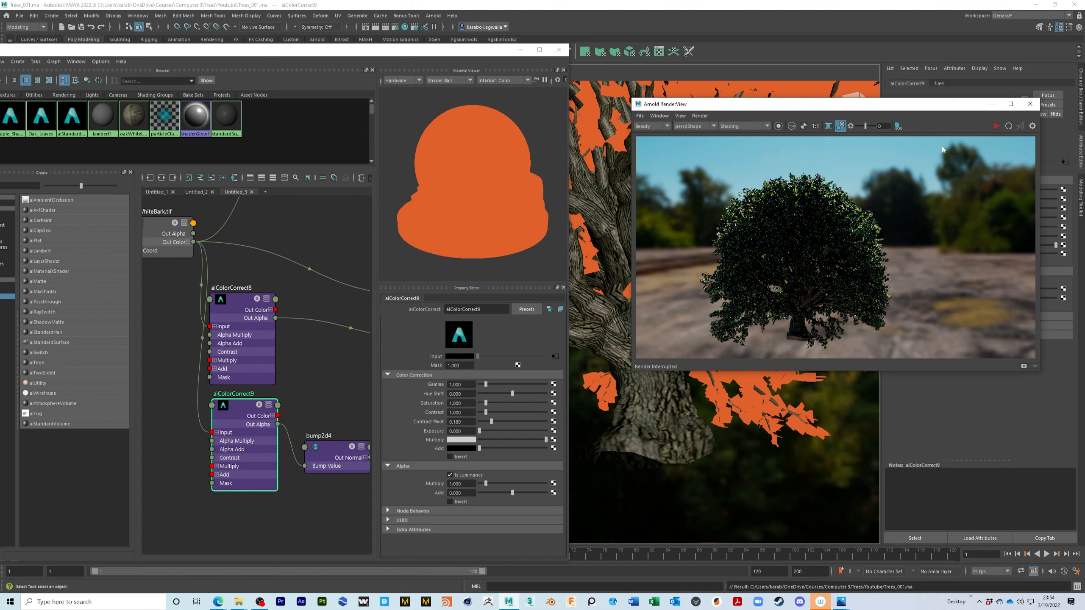
pyautogui.click(996, 127)
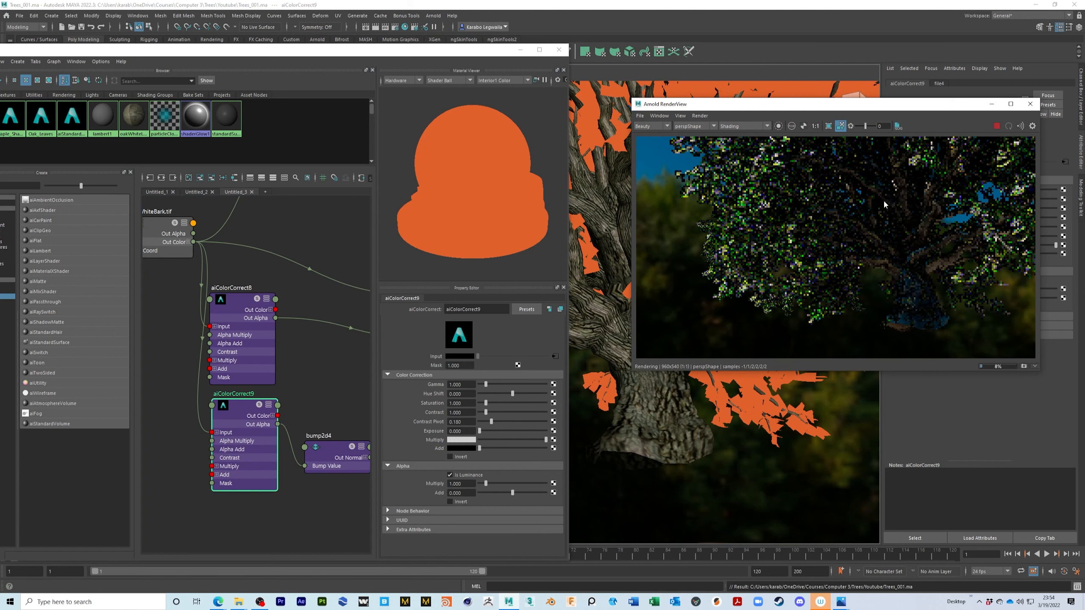
# Select the trunk mesh oakWhiteLeafy1Main and assign the aiStandardSurface4 bark material to it.
pyautogui.keyDown('alt'); pyautogui.moveTo(949, 289); pyautogui.dragTo(893, 284, button='middle'); pyautogui.keyUp('alt')
pyautogui.keyDown('alt'); pyautogui.moveTo(893, 284); pyautogui.dragTo(911, 290, button='right'); pyautogui.keyUp('alt')
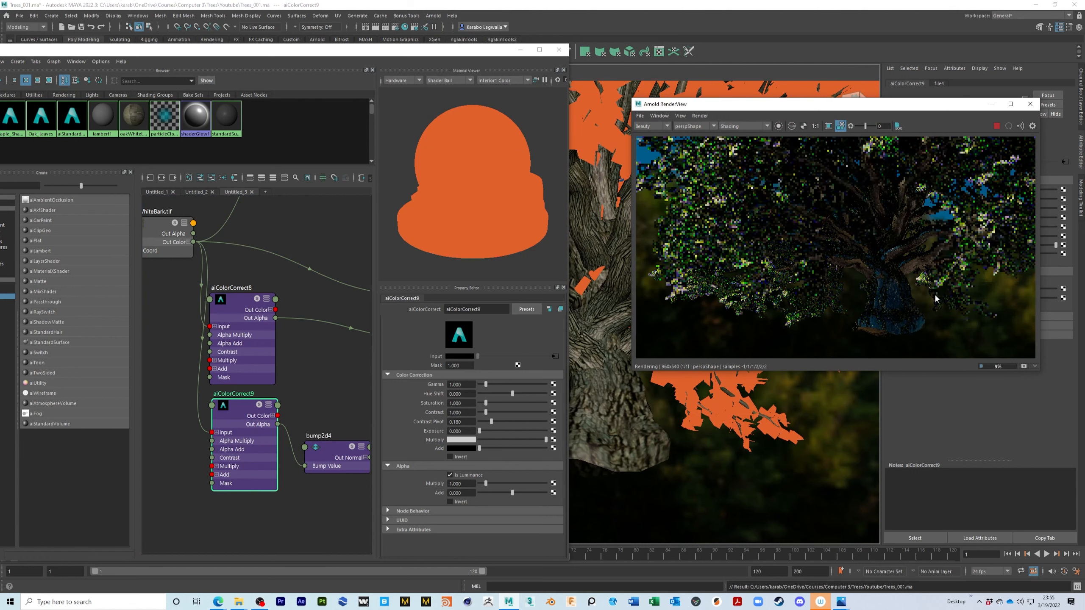
pyautogui.keyDown('alt'); pyautogui.moveTo(318, 395); pyautogui.dragTo(213, 406, button='middle'); pyautogui.keyUp('alt')
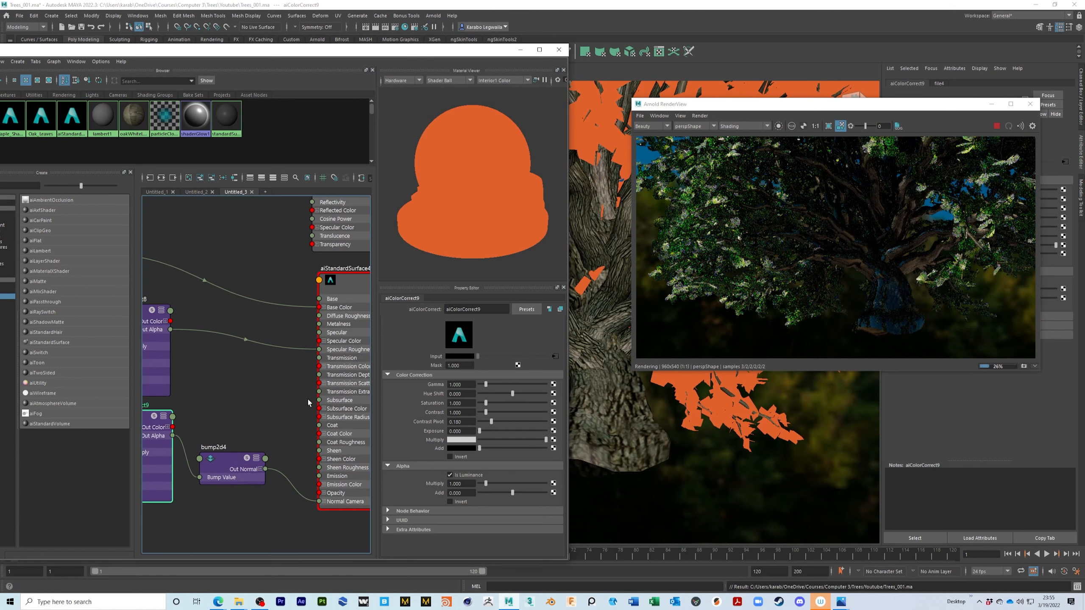
pyautogui.moveTo(345, 282); pyautogui.dragTo(412, 279, button='right')
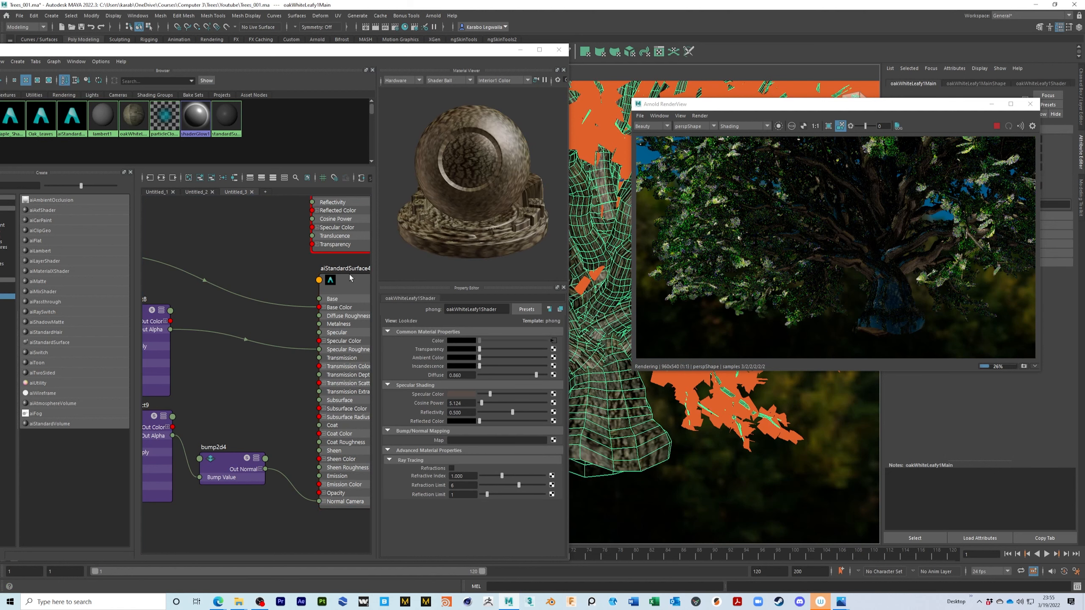
pyautogui.moveTo(349, 276); pyautogui.dragTo(413, 277, button='right')
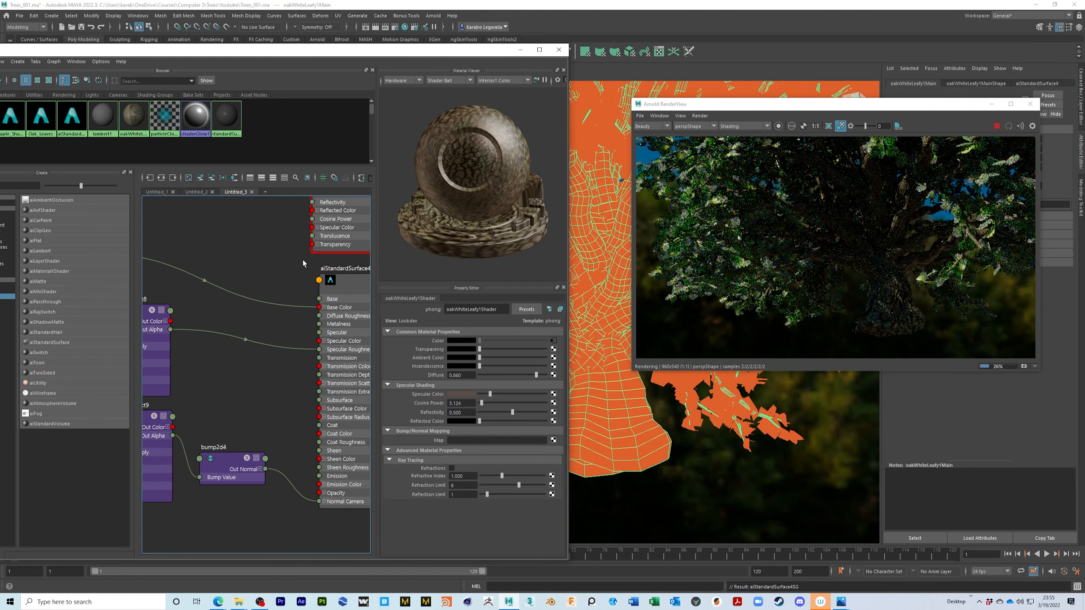
# Delete the old oakWhiteLeafy1Shader phong nodes and their shading group from the bark graph, and save the scene.
pyautogui.scroll(-5, 295, 279)
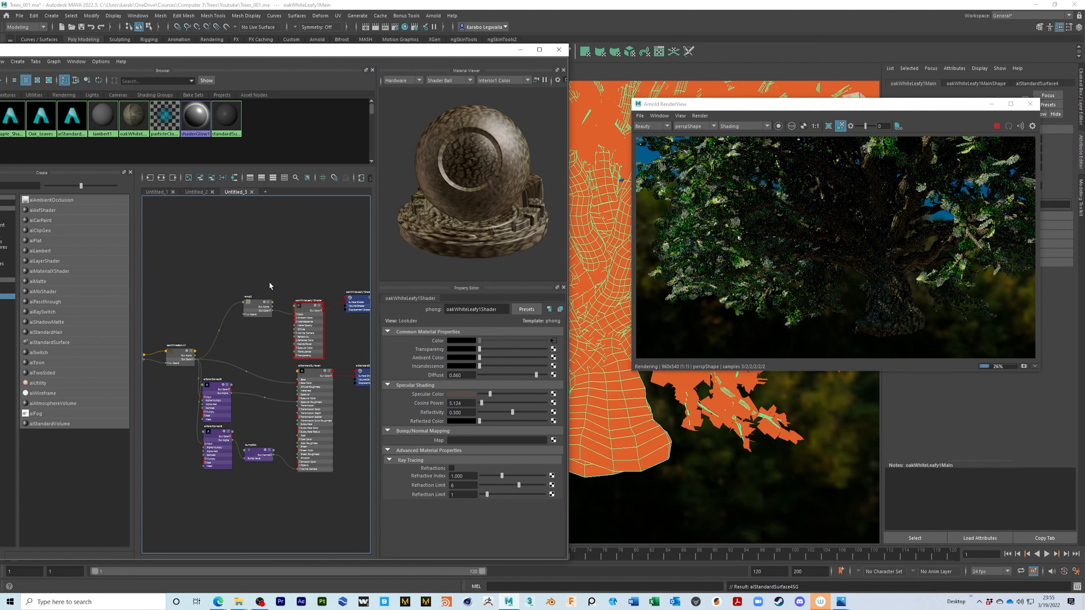
pyautogui.moveTo(324, 289); pyautogui.dragTo(301, 291, button='middle')
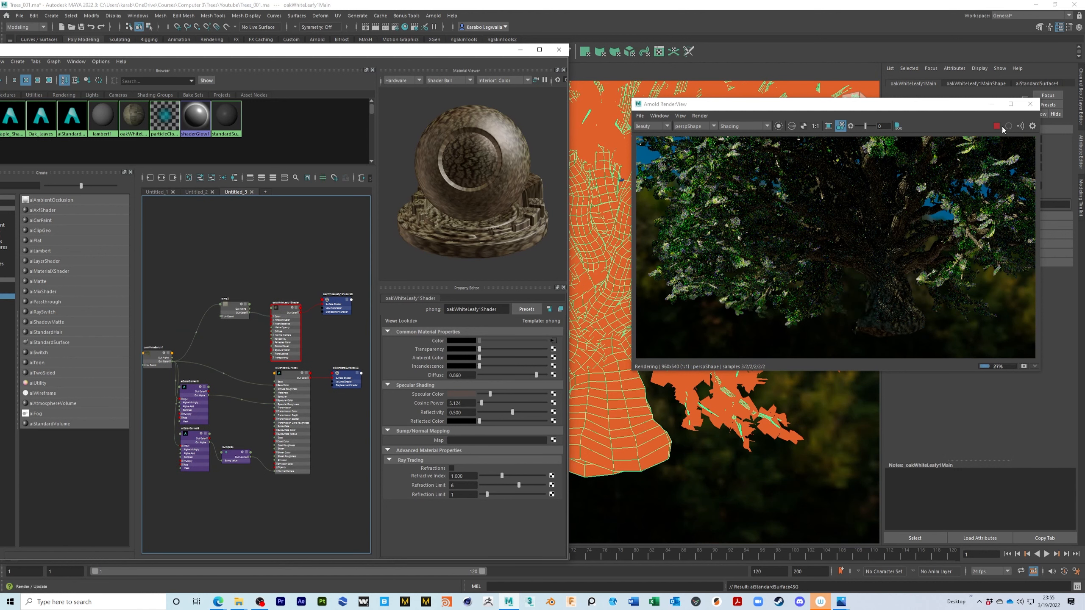
pyautogui.scroll(-3, 283, 333)
pyautogui.moveTo(229, 283); pyautogui.dragTo(328, 332)
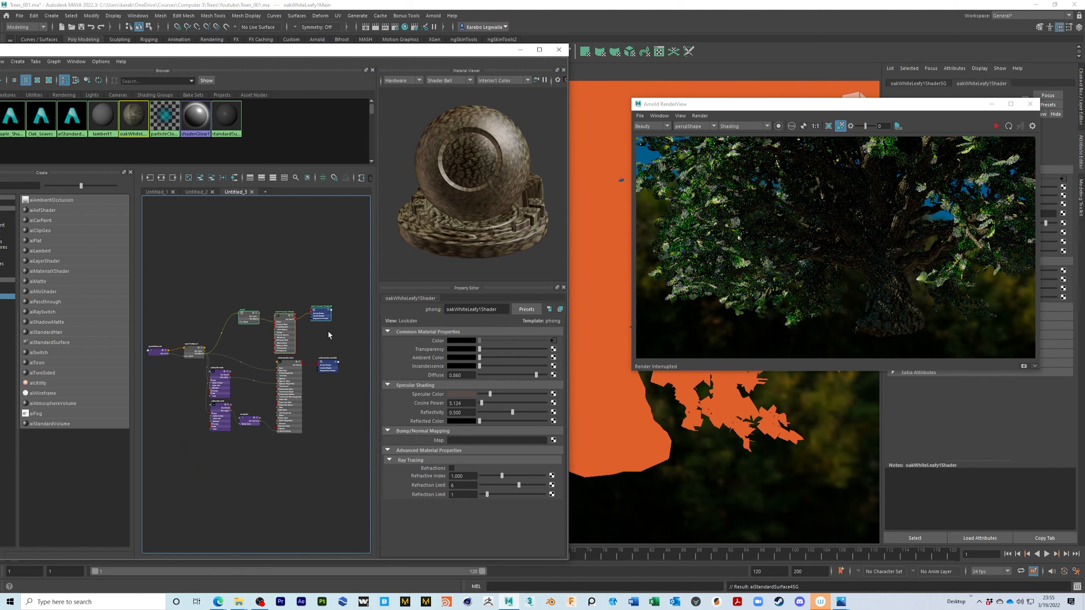
pyautogui.press('Delete')
pyautogui.scroll(5, 325, 419)
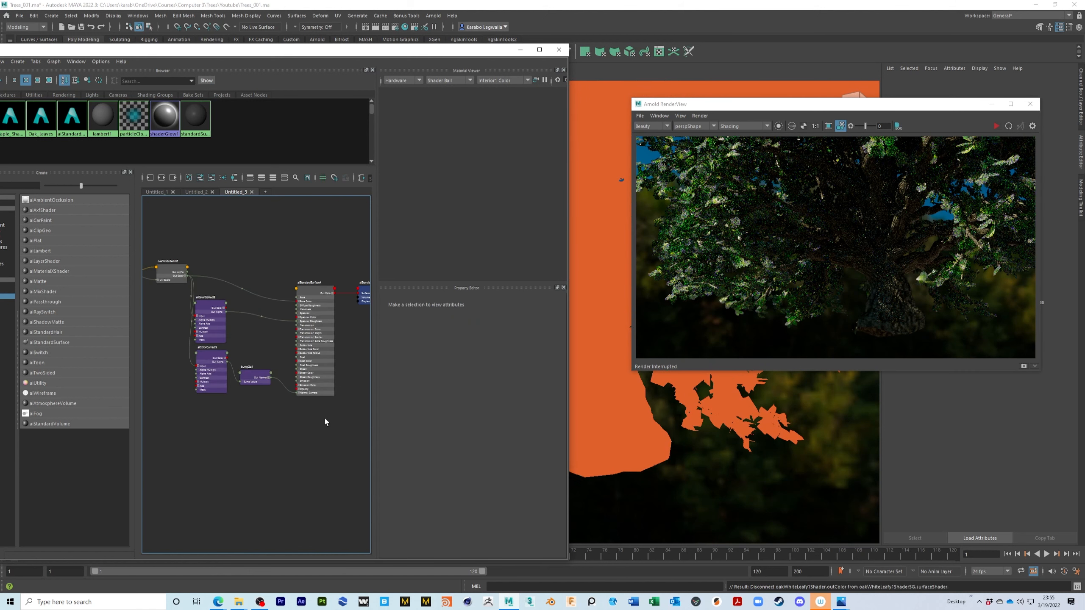
pyautogui.scroll(5, 257, 405)
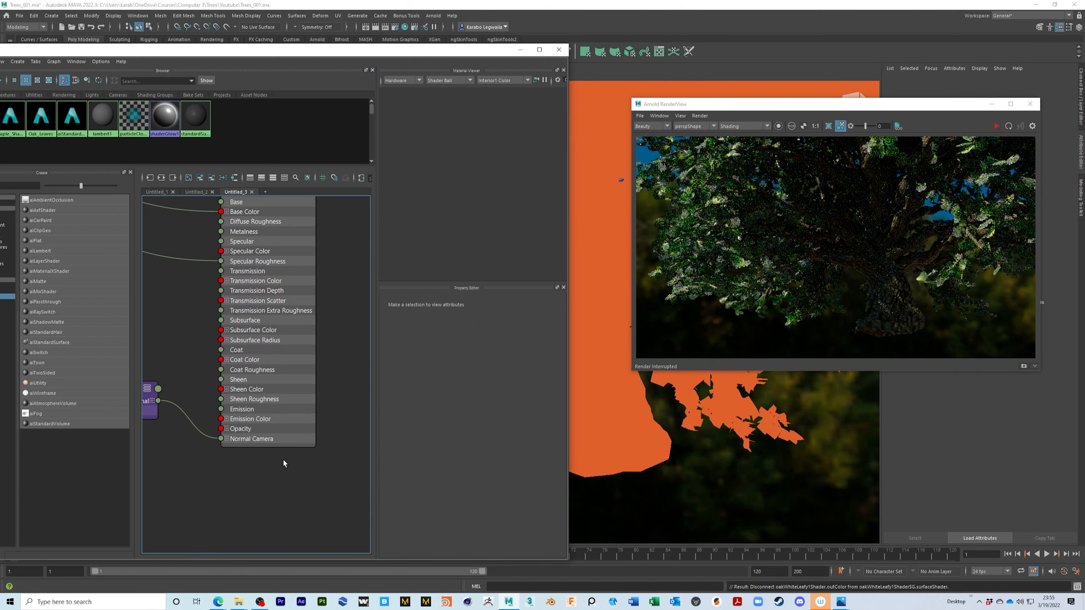
pyautogui.click(275, 393)
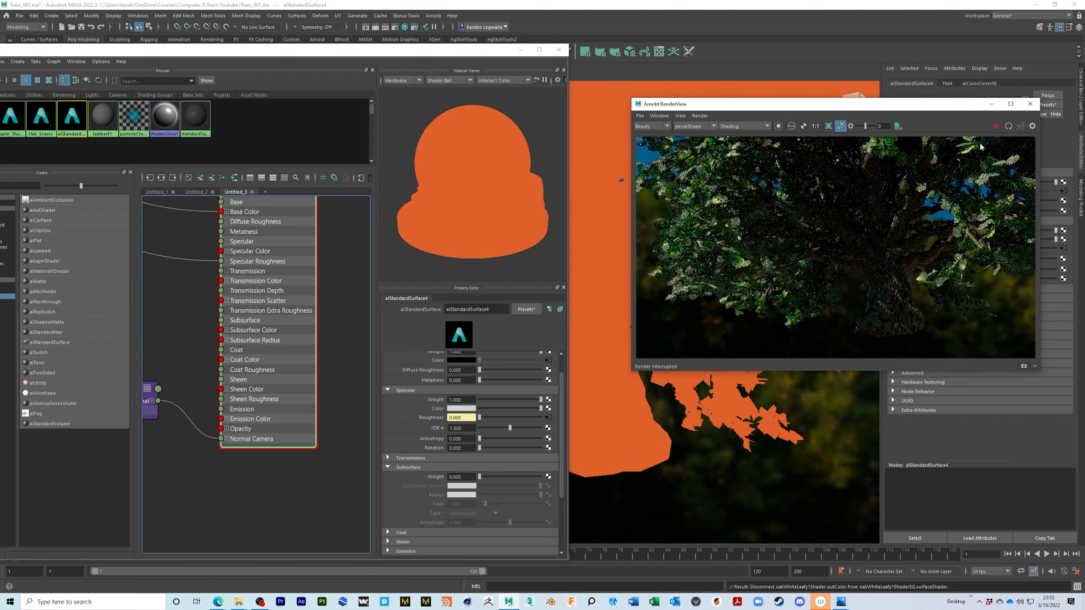
pyautogui.hotkey('ctrl', 's')
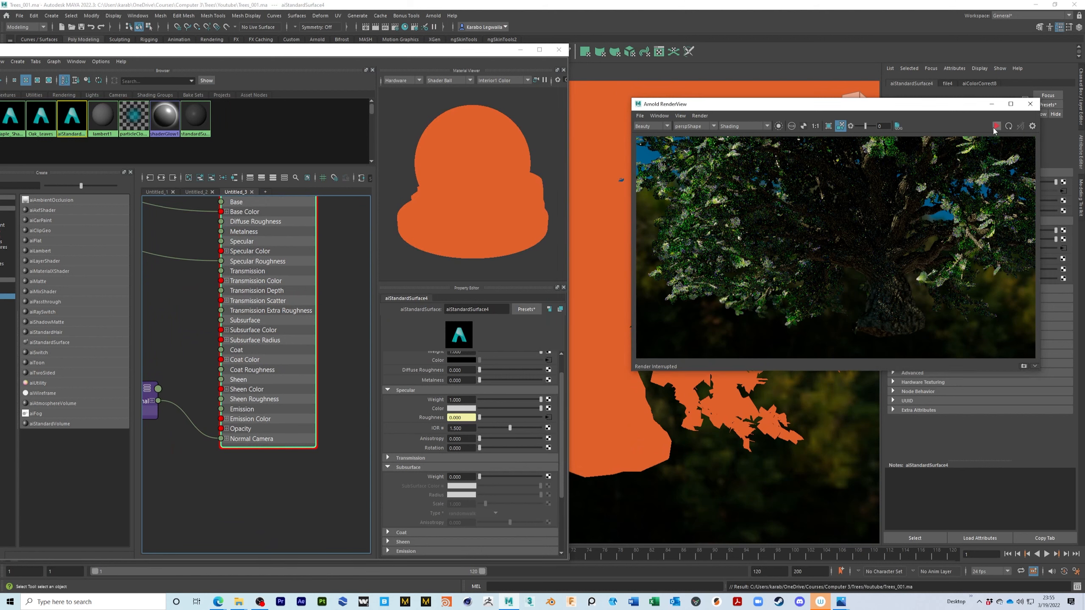
# Restart the Arnold render and hide the oak's leaf mesh so only the trunk and branches render.
pyautogui.click(996, 128)
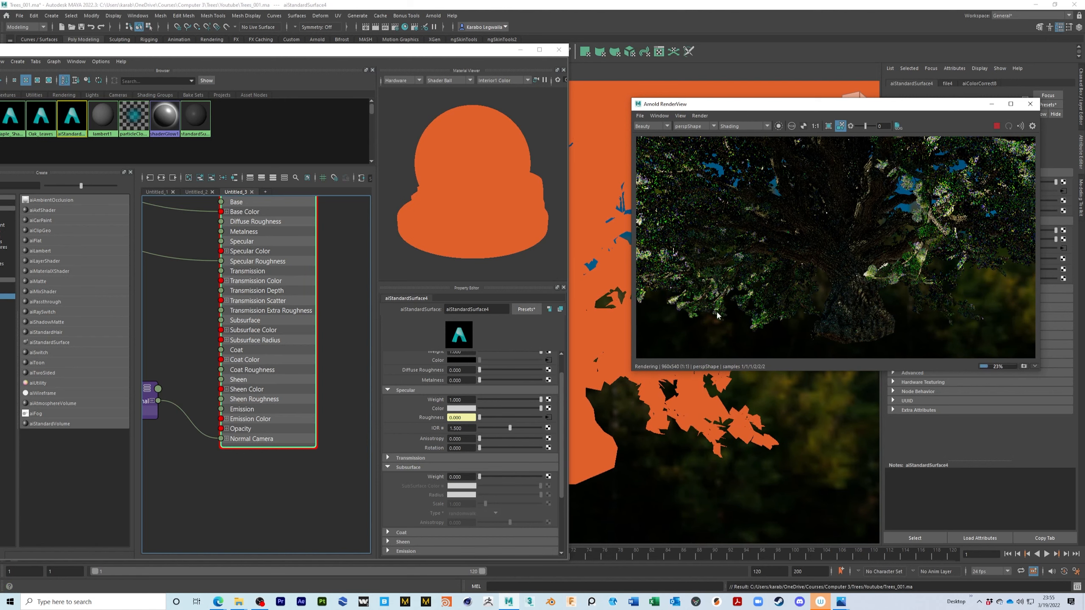
pyautogui.click(609, 343)
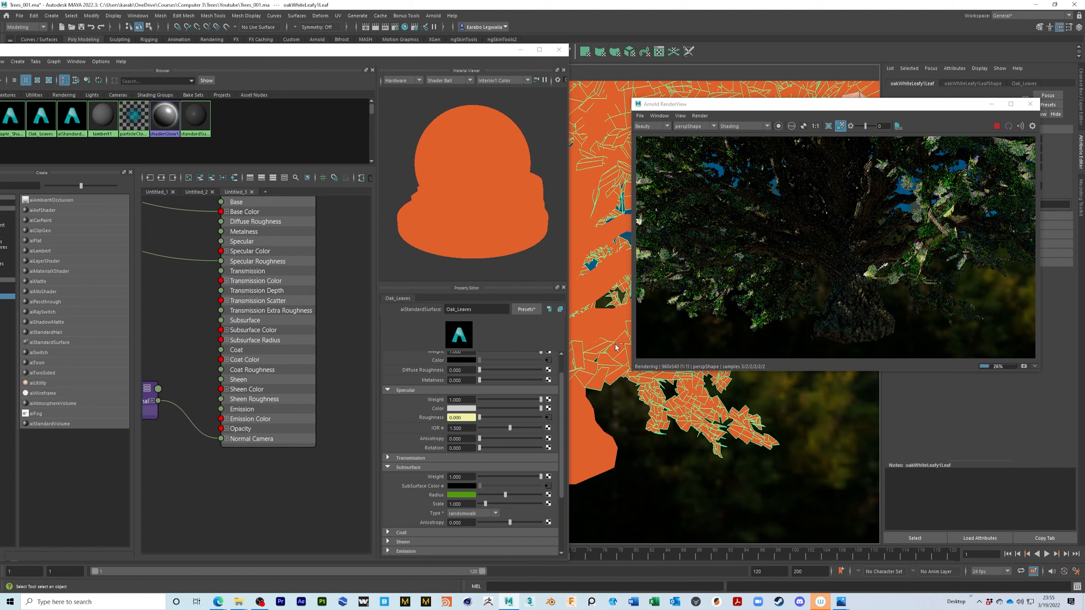
pyautogui.hotkey('ctrl', 'h')
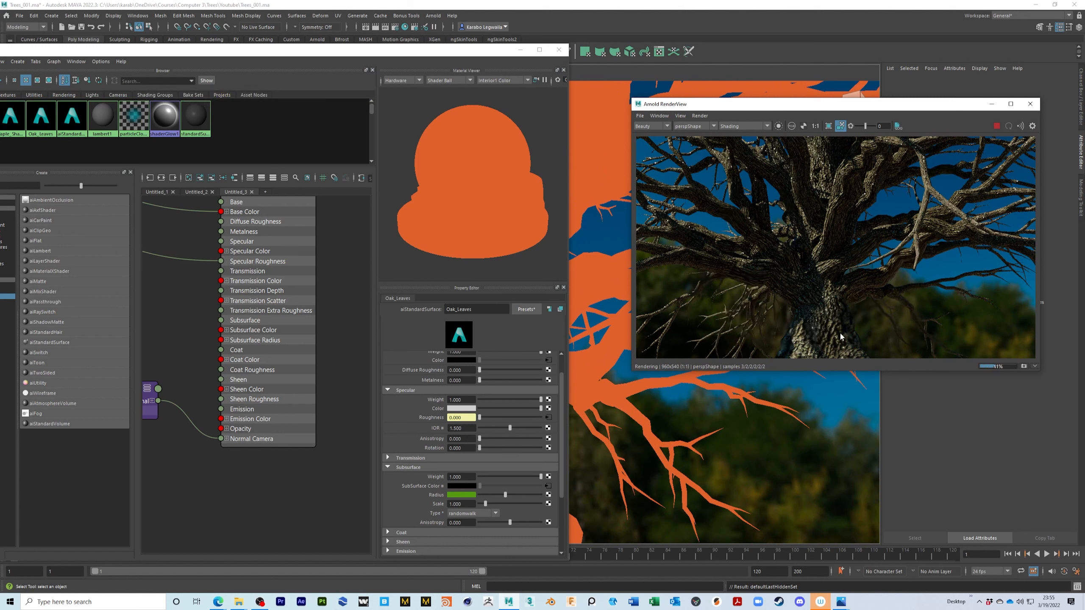
# Using an isolated render preview, set aiColorCorrect9's Saturation to 0, Contrast to 1.097 and Exposure to 0.581, and return to full shading.
pyautogui.keyDown('alt'); pyautogui.moveTo(177, 388); pyautogui.dragTo(317, 390, button='middle'); pyautogui.keyUp('alt')
pyautogui.keyDown('alt'); pyautogui.moveTo(245, 366); pyautogui.dragTo(289, 351, button='middle'); pyautogui.keyUp('alt')
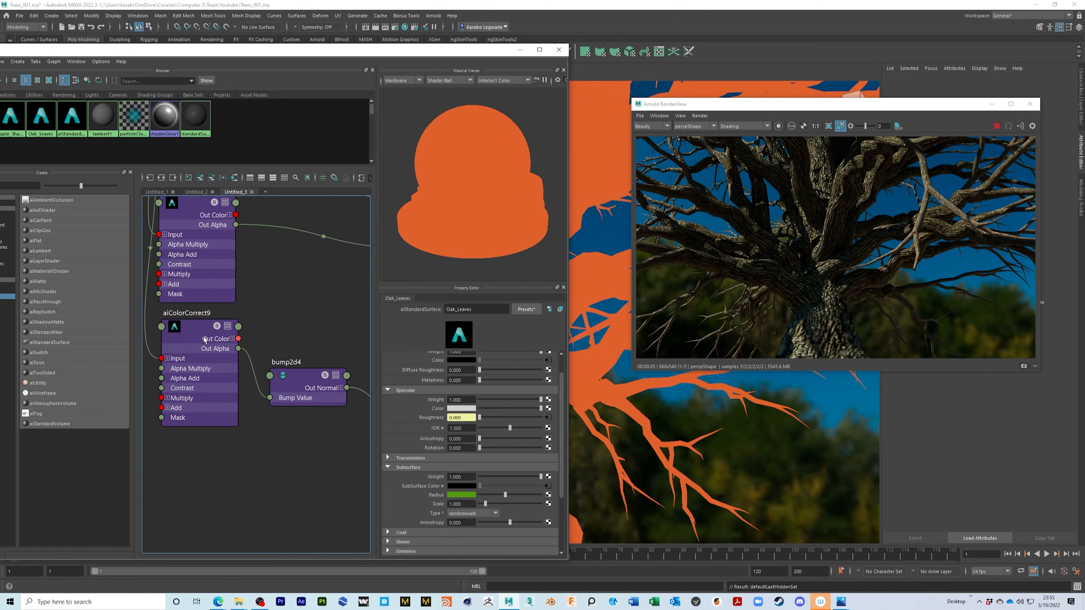
pyautogui.click(199, 330)
pyautogui.click(778, 125)
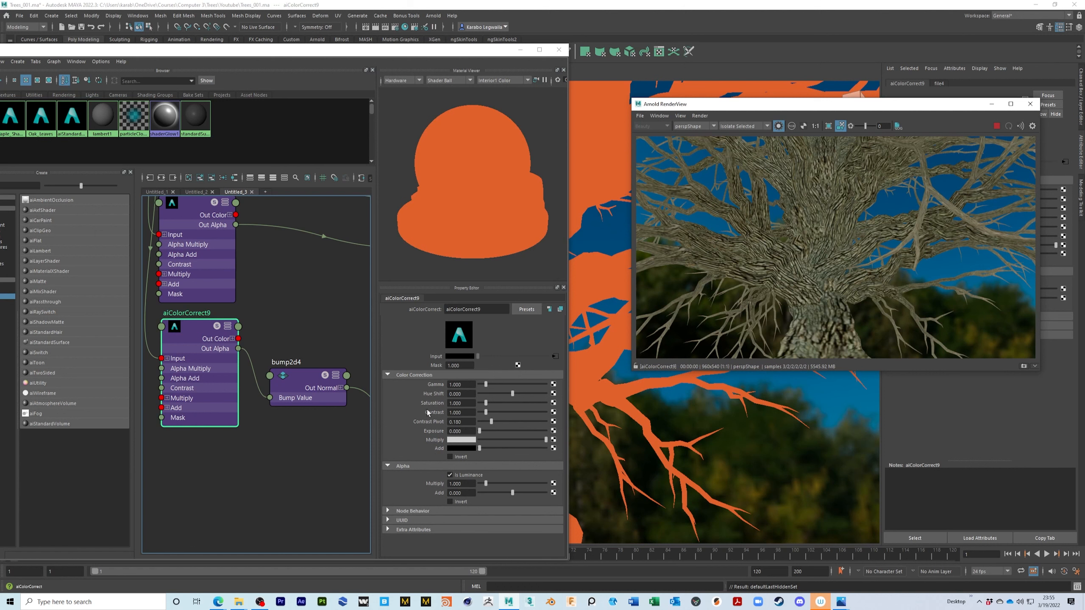
pyautogui.moveTo(486, 403); pyautogui.dragTo(480, 403)
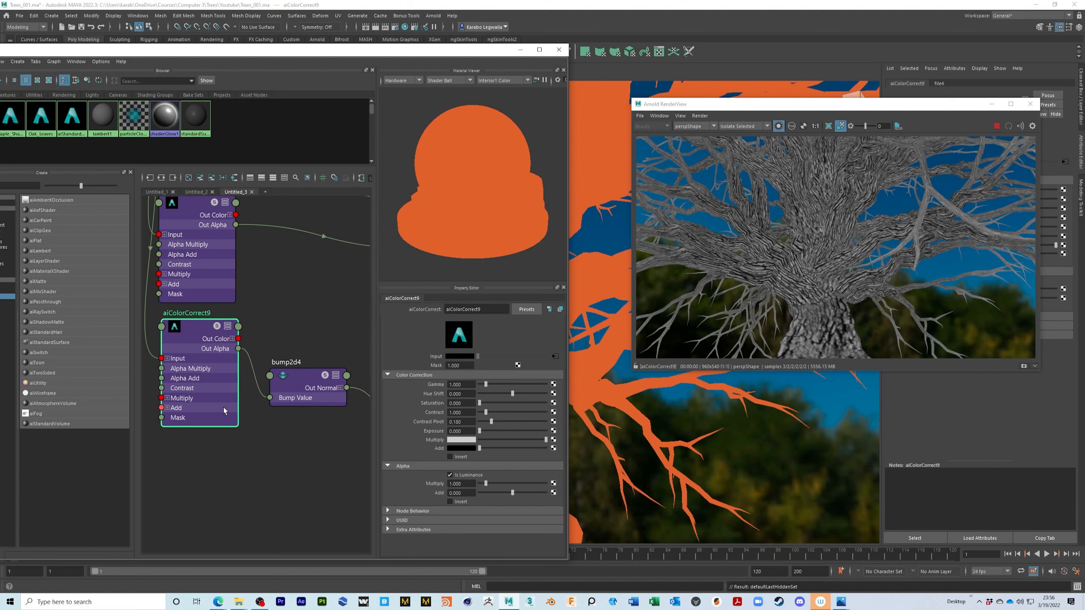
pyautogui.moveTo(486, 412); pyautogui.dragTo(487, 413)
pyautogui.moveTo(486, 414); pyautogui.dragTo(484, 434)
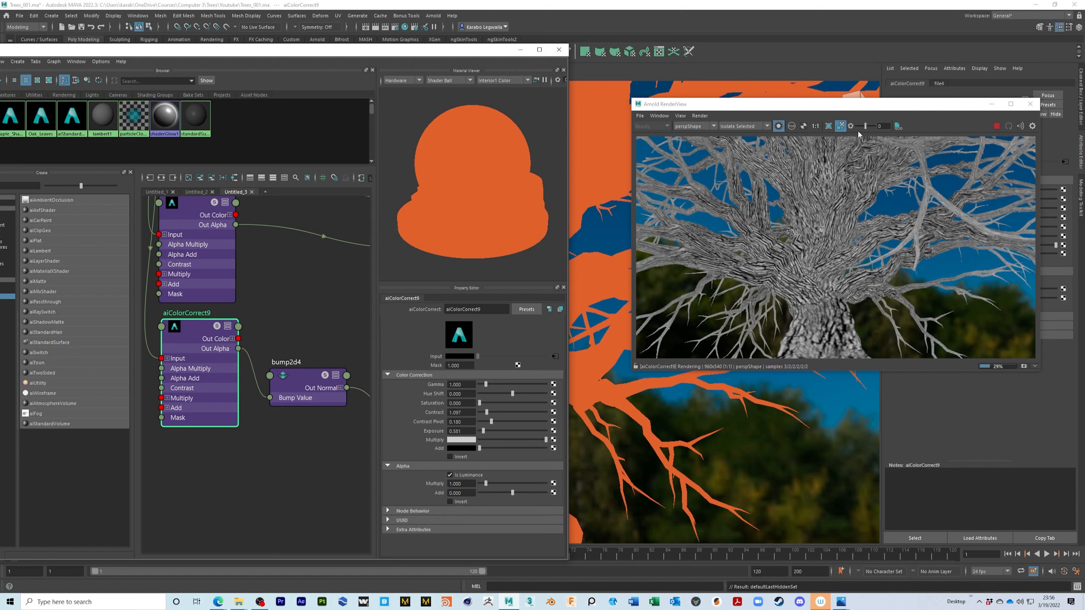
pyautogui.click(779, 126)
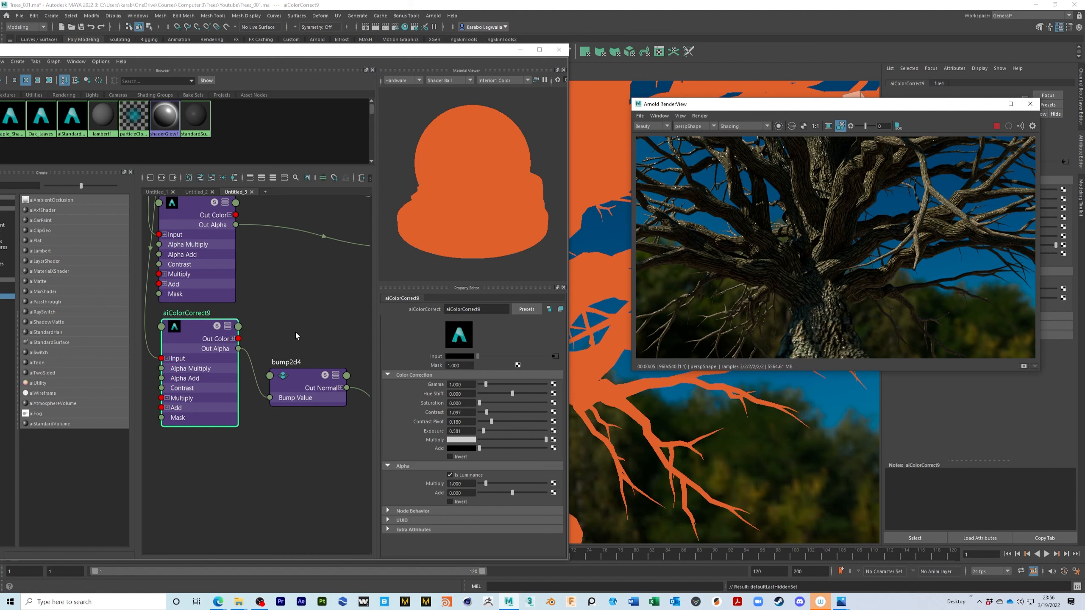
# Isolate aiColorCorrect8 in the render, set its Saturation to 0, Contrast to 0.258 and Exposure to 0.710, and restore full shading.
pyautogui.keyDown('alt'); pyautogui.moveTo(284, 282); pyautogui.dragTo(349, 376, button='middle'); pyautogui.keyUp('alt')
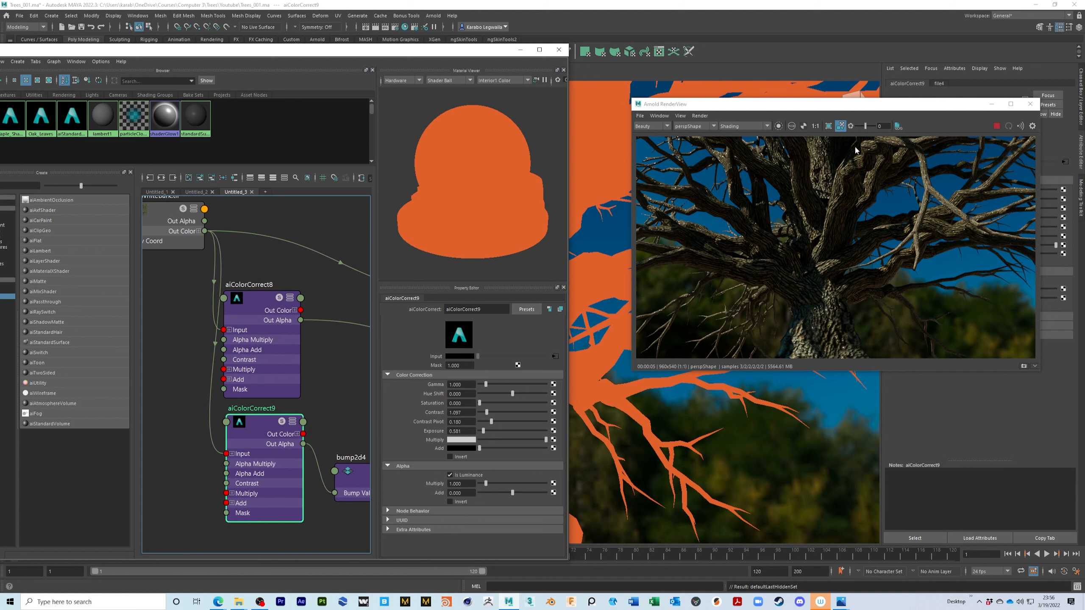
pyautogui.click(778, 126)
pyautogui.click(259, 300)
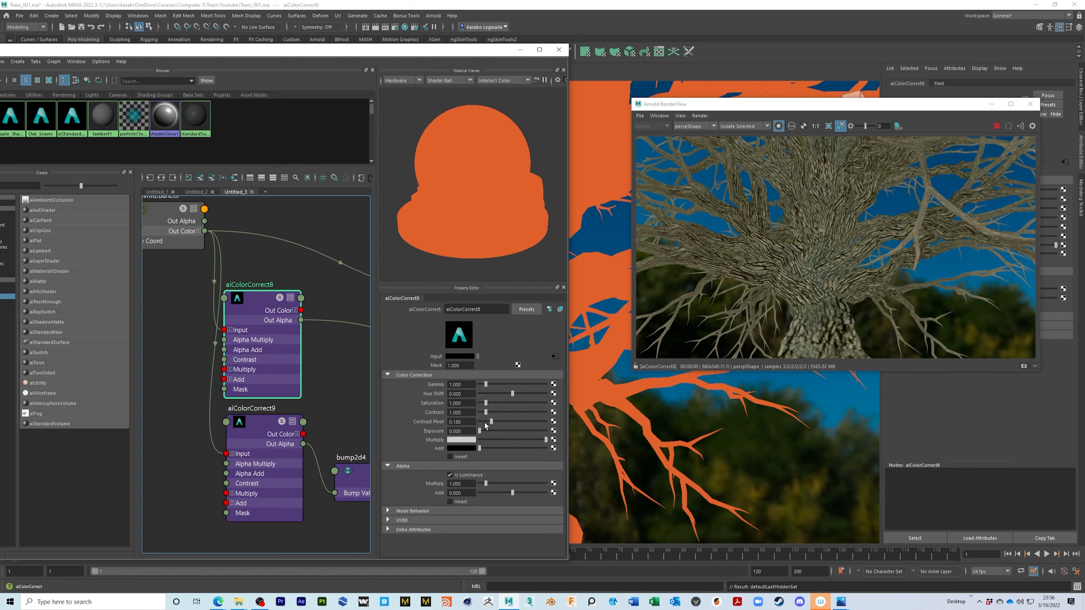
pyautogui.moveTo(486, 403); pyautogui.dragTo(476, 404)
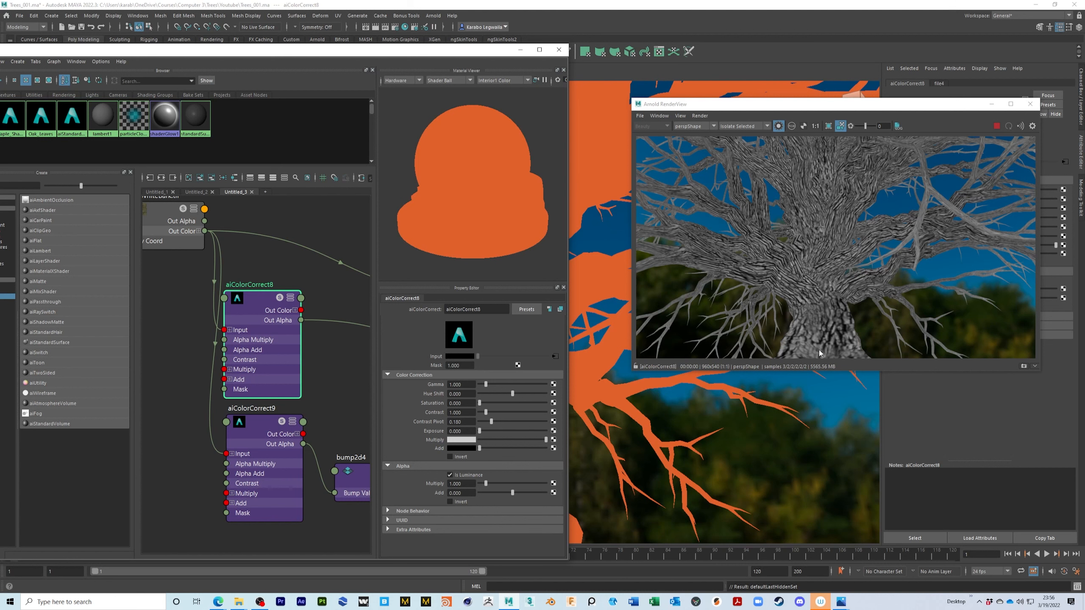
pyautogui.moveTo(485, 415); pyautogui.dragTo(482, 414)
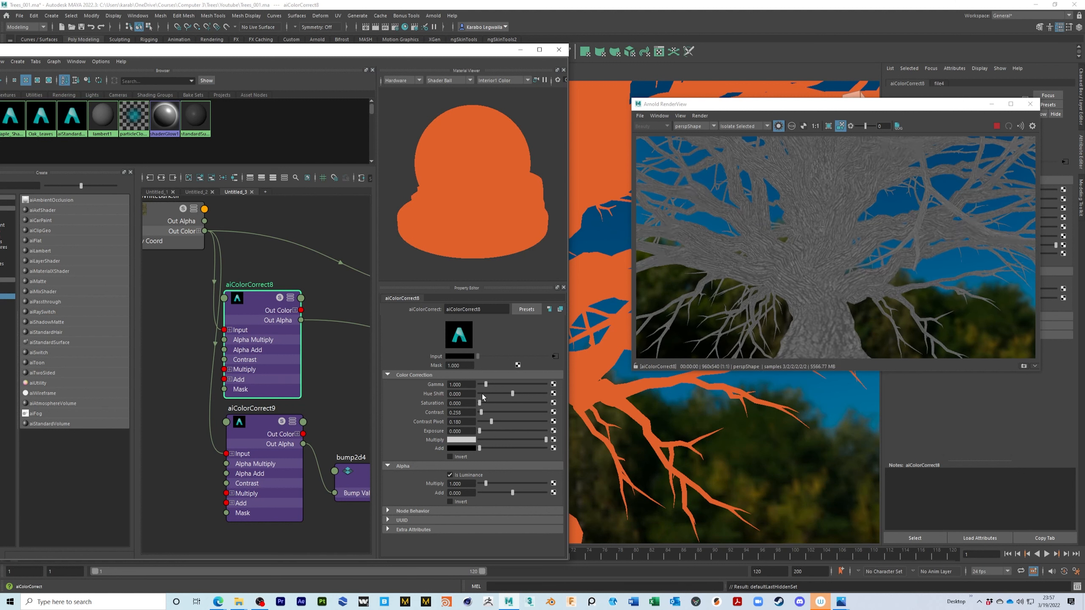
pyautogui.moveTo(485, 386); pyautogui.dragTo(486, 436)
pyautogui.hotkey('ctrl', 'z')
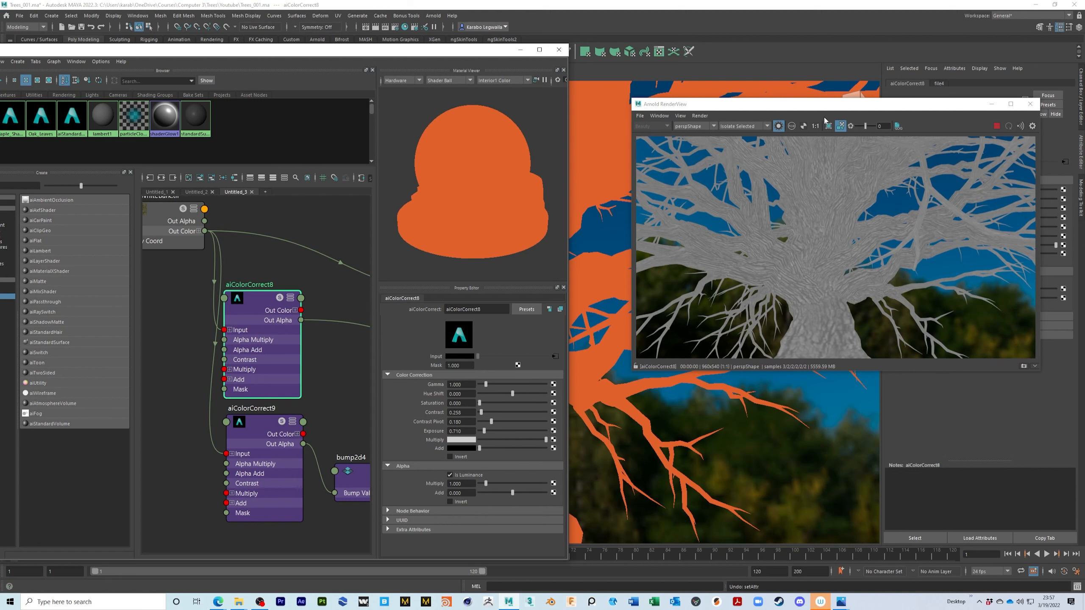
pyautogui.click(778, 125)
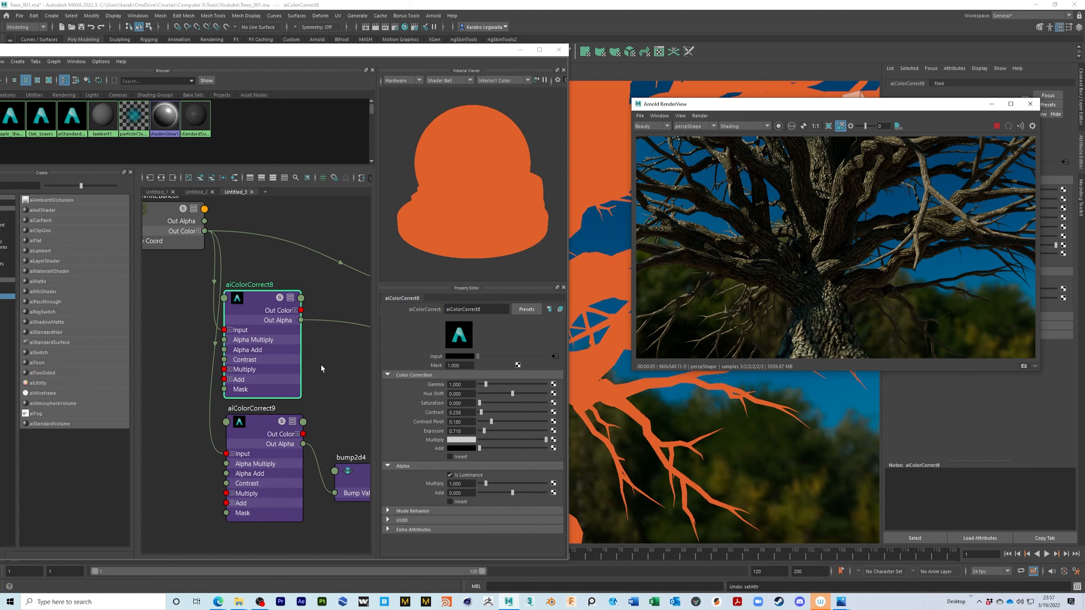
# Refresh the Arnold render and inspect the bark shading from a slightly different camera angle.
pyautogui.click(259, 305)
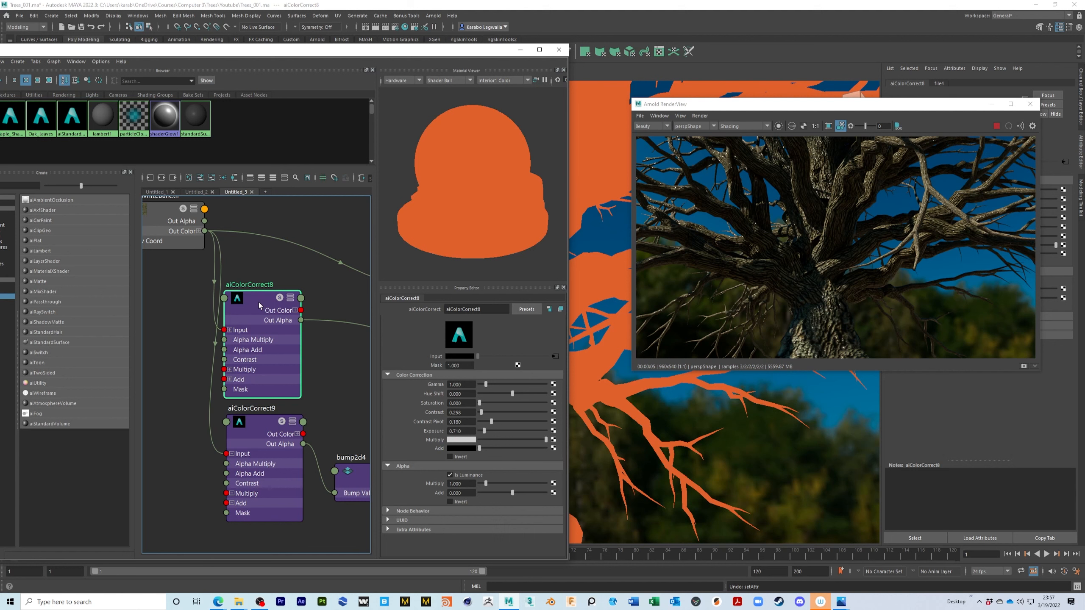
pyautogui.click(695, 118)
pyautogui.click(722, 177)
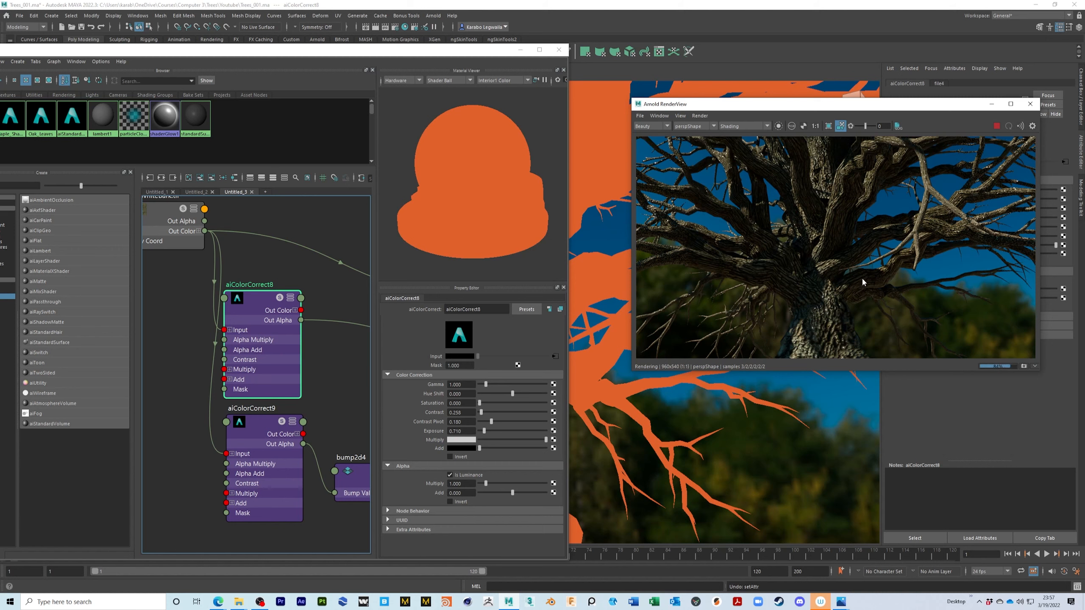
pyautogui.keyDown('alt'); pyautogui.moveTo(860, 275); pyautogui.dragTo(875, 289); pyautogui.keyUp('alt')
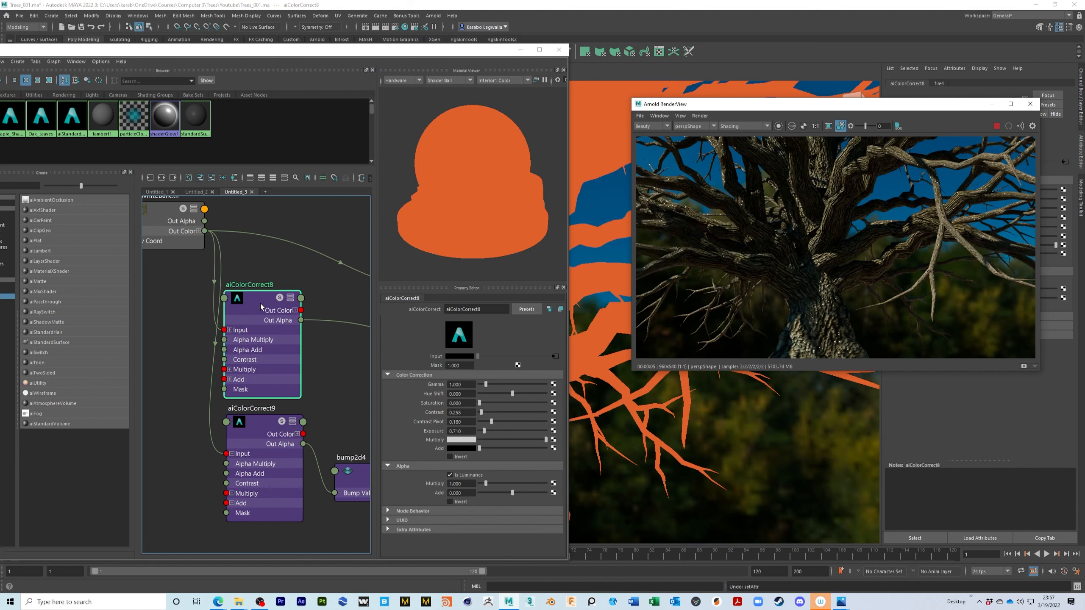
pyautogui.moveTo(334, 374)
pyautogui.mouseDown(button='middle')
pyautogui.moveTo(120, 362)
pyautogui.moveTo(346, 366)
pyautogui.moveTo(325, 375)
pyautogui.mouseUp(button='middle')
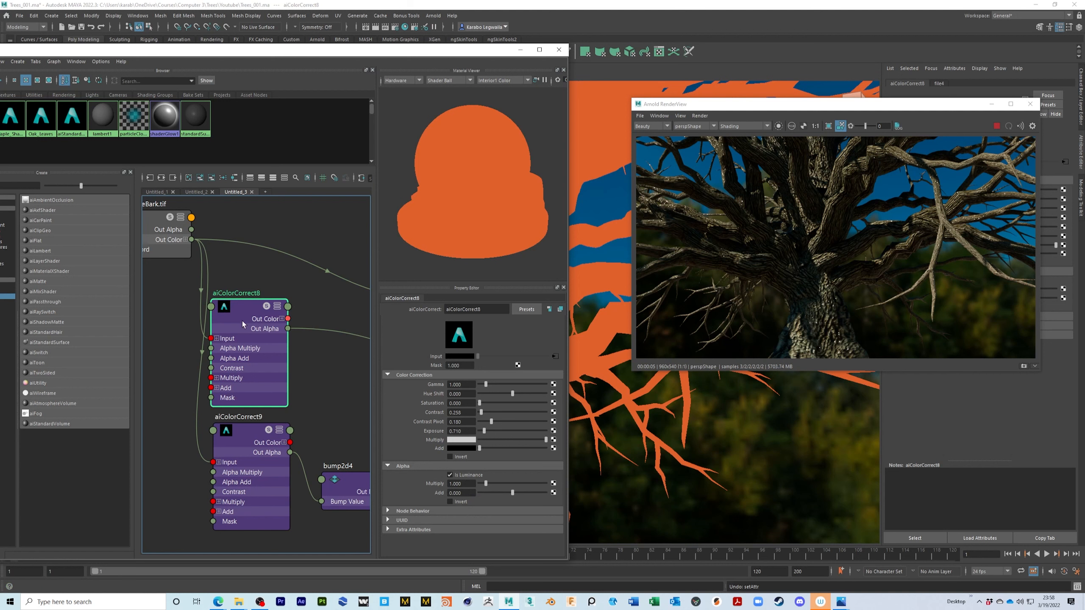
# Set aiColorCorrect8's Contrast to 0.129 and Exposure to 1.161 while previewing it isolated, and return to the full render.
pyautogui.click(778, 126)
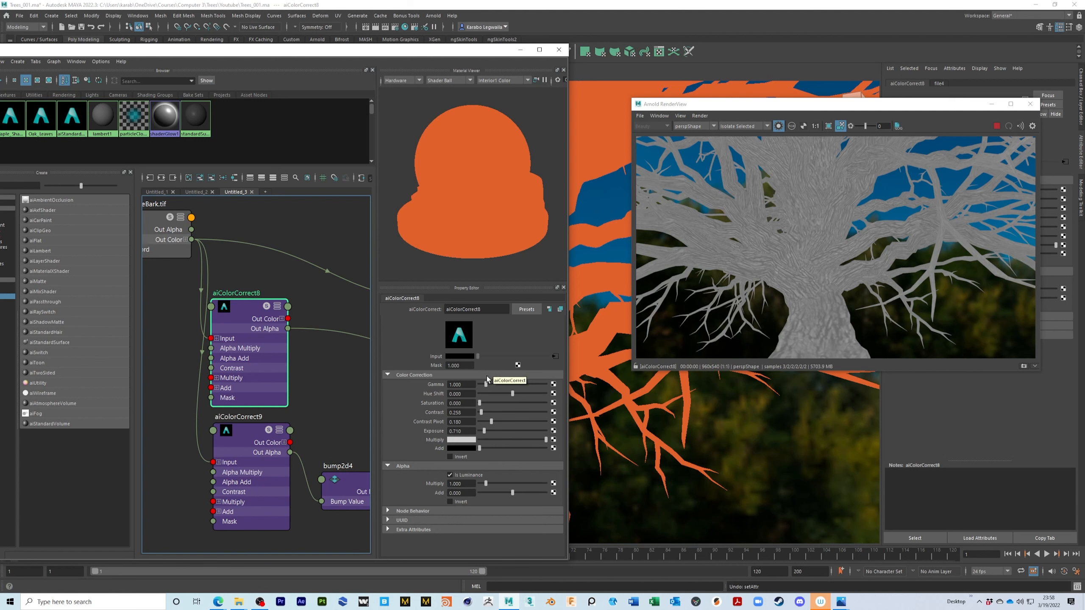
pyautogui.moveTo(249, 311); pyautogui.dragTo(248, 312)
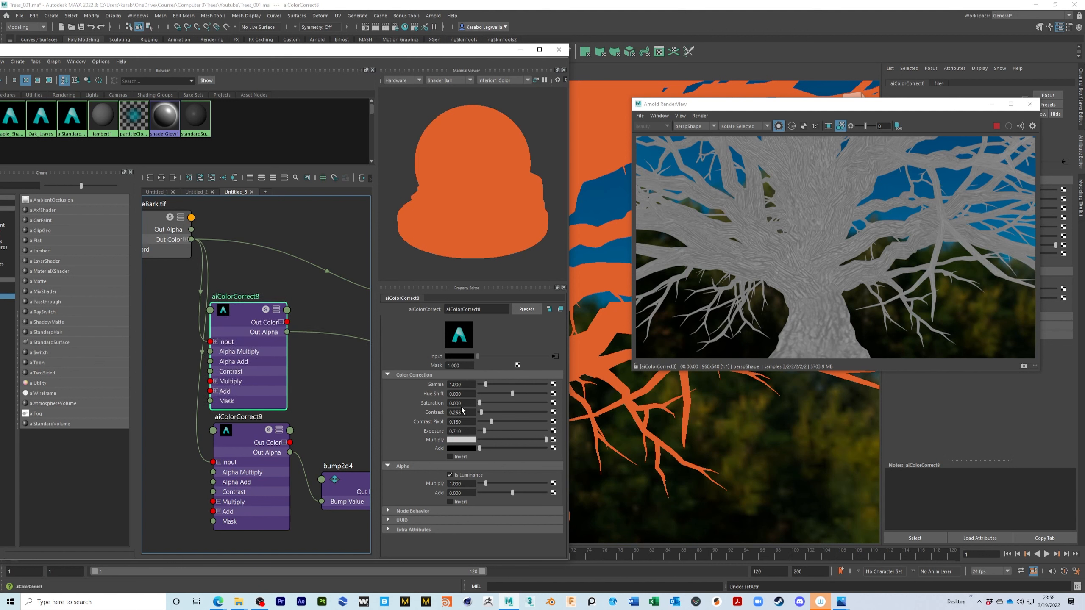
pyautogui.moveTo(483, 433)
pyautogui.mouseDown()
pyautogui.moveTo(480, 416)
pyautogui.moveTo(487, 432)
pyautogui.mouseUp()
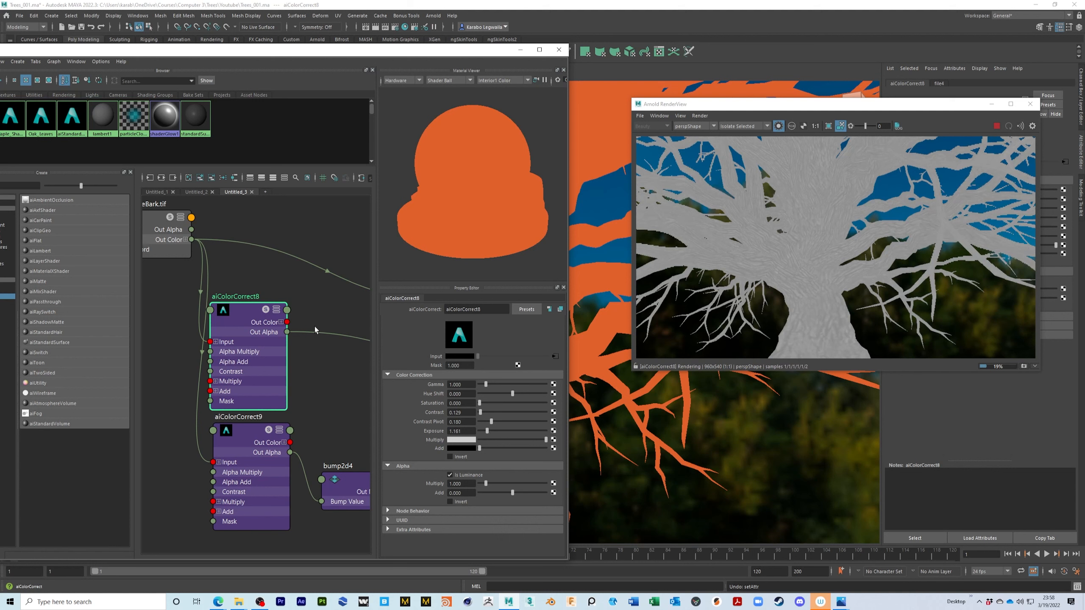
pyautogui.click(779, 125)
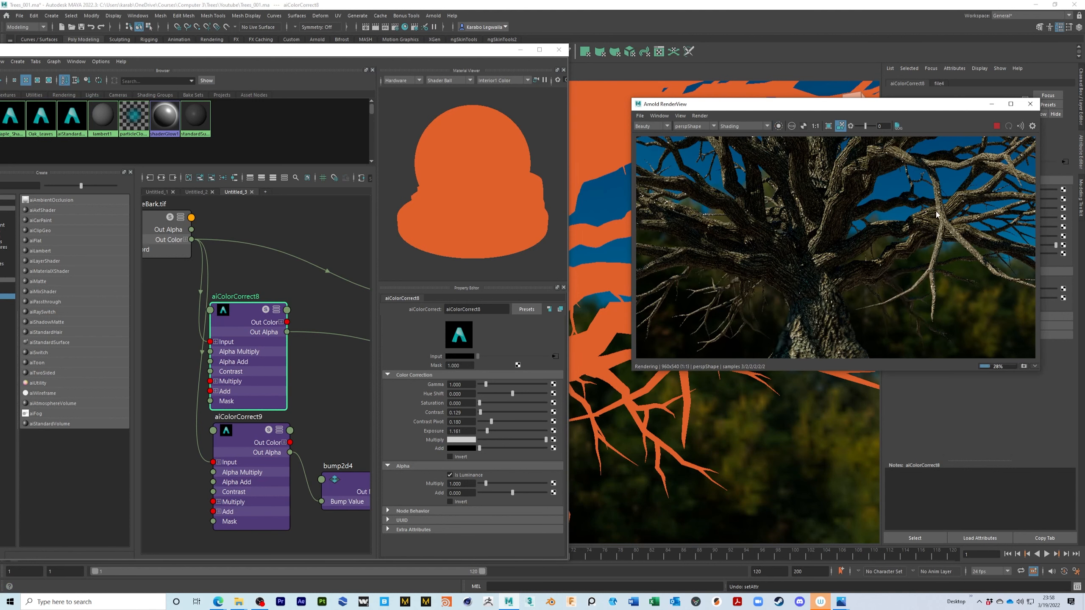
# Inspect the bark's roughness and bump in the Arnold render from several camera angles around the trunk and branches.
pyautogui.keyDown('alt'); pyautogui.moveTo(901, 241); pyautogui.dragTo(872, 283); pyautogui.keyUp('alt')
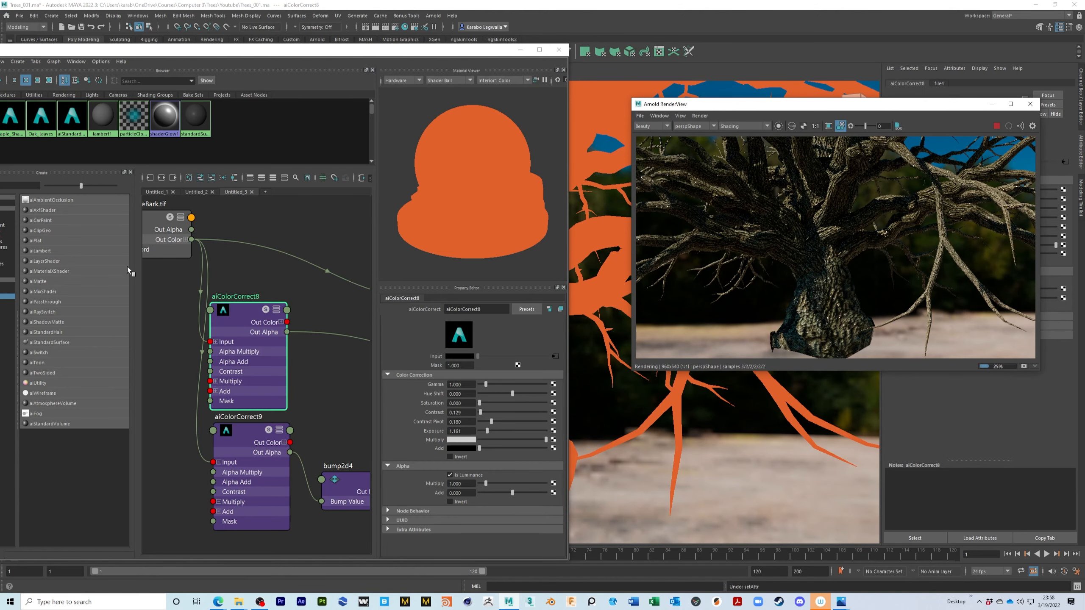
pyautogui.click(155, 225)
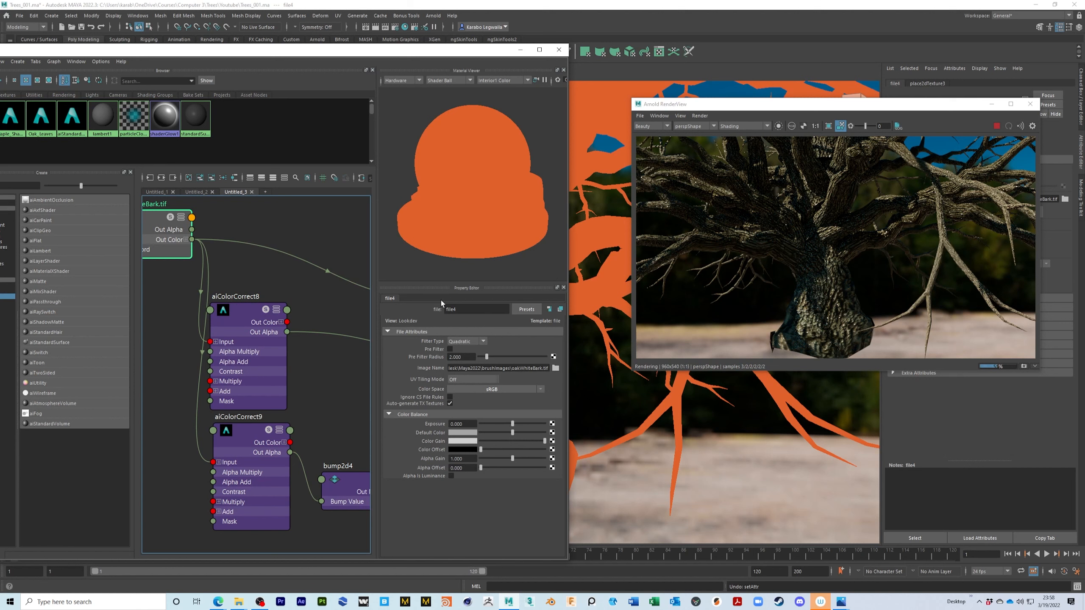
pyautogui.keyDown('alt'); pyautogui.moveTo(769, 287); pyautogui.dragTo(808, 296); pyautogui.keyUp('alt')
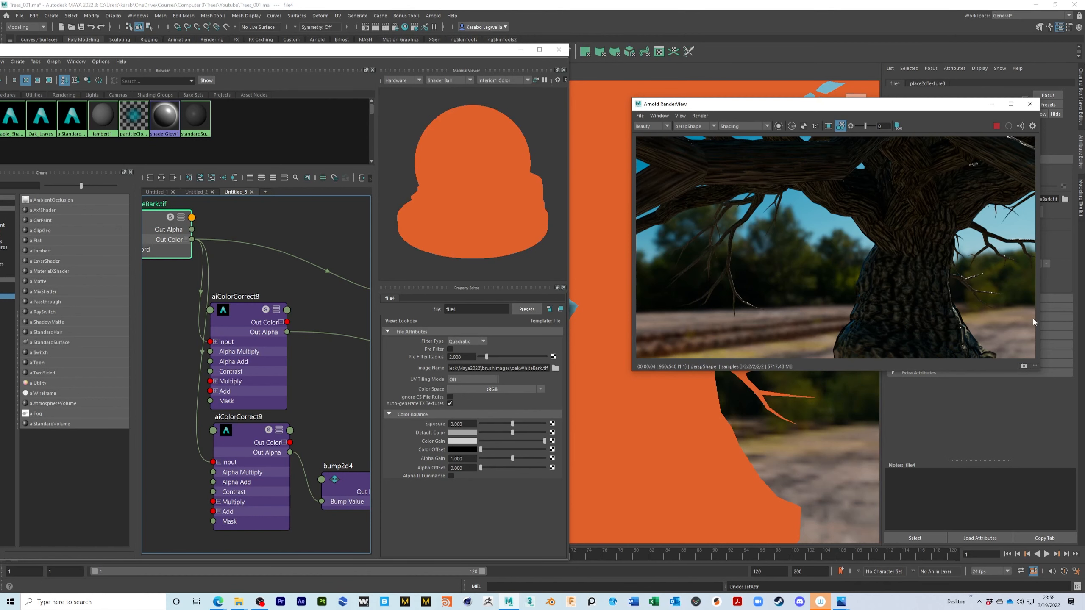
pyautogui.keyDown('alt'); pyautogui.moveTo(818, 329); pyautogui.dragTo(824, 329); pyautogui.keyUp('alt')
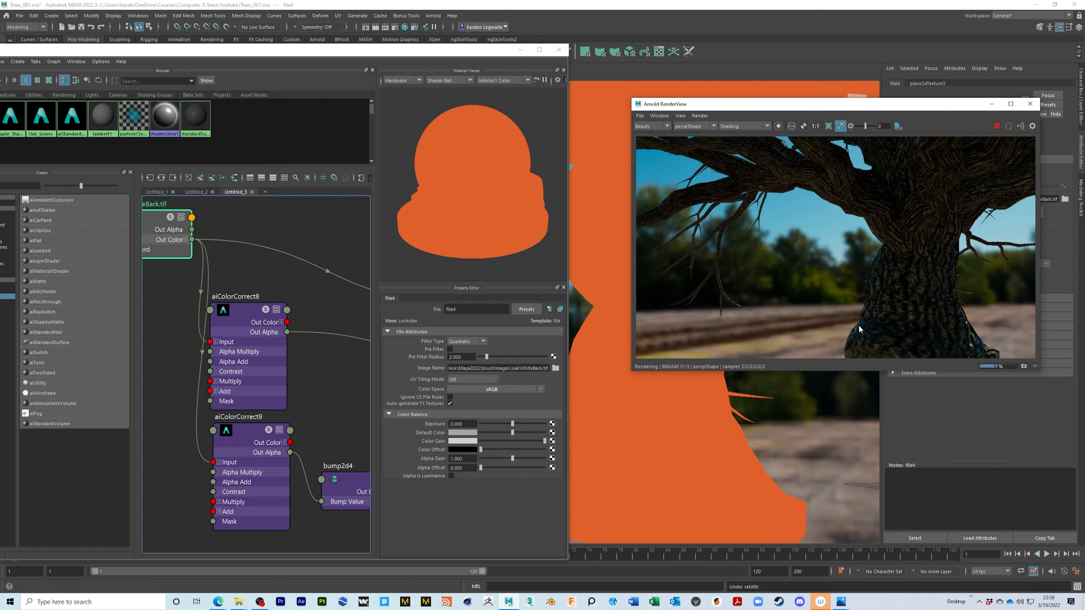
pyautogui.keyDown('alt'); pyautogui.moveTo(812, 313); pyautogui.dragTo(859, 324); pyautogui.keyUp('alt')
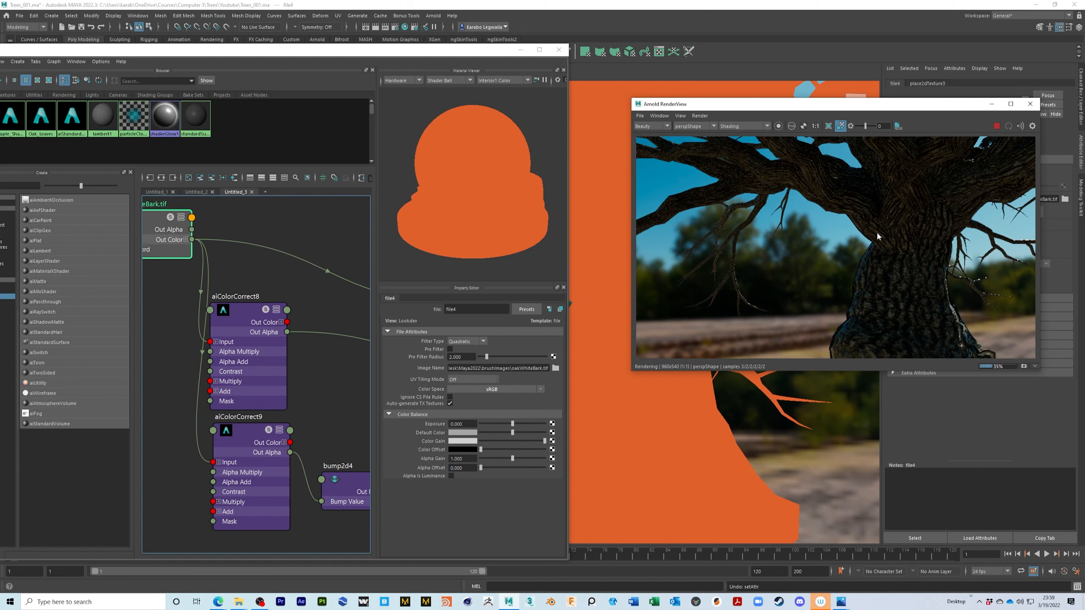
pyautogui.keyDown('alt'); pyautogui.moveTo(809, 314); pyautogui.dragTo(886, 298); pyautogui.keyUp('alt')
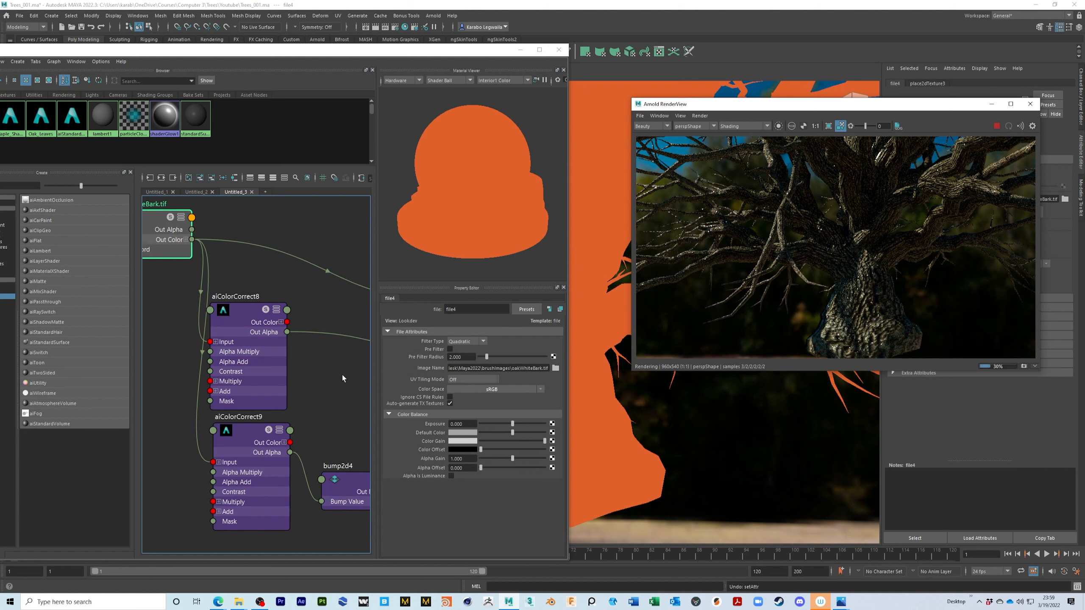
# Turn off Is Luminance in aiColorCorrect8's Alpha settings, then try an Exposure of 1.032 and undo that exposure change.
pyautogui.moveTo(250, 317); pyautogui.dragTo(261, 312)
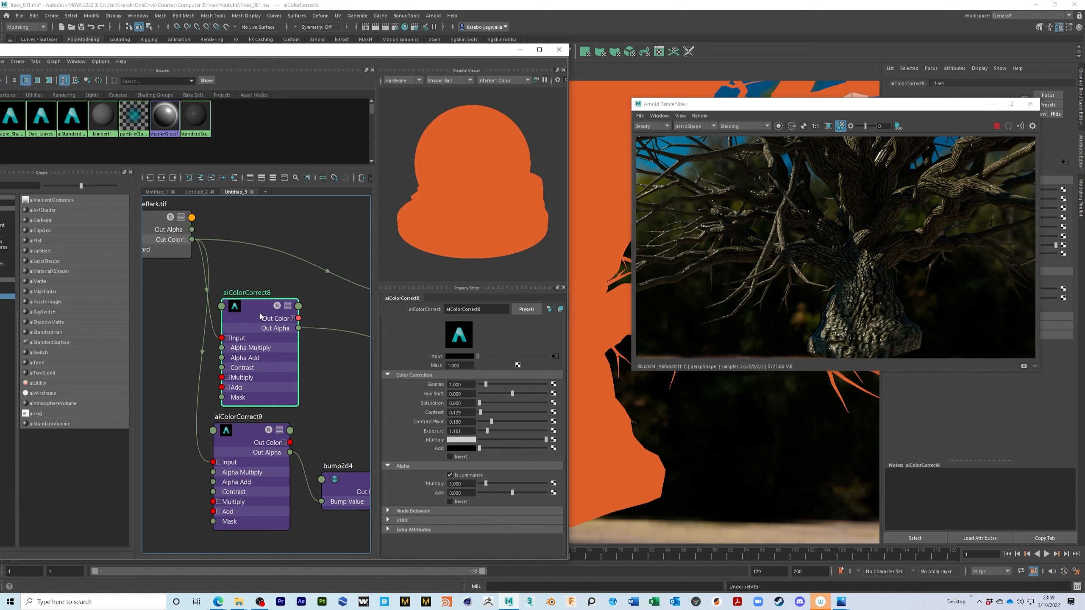
pyautogui.click(449, 475)
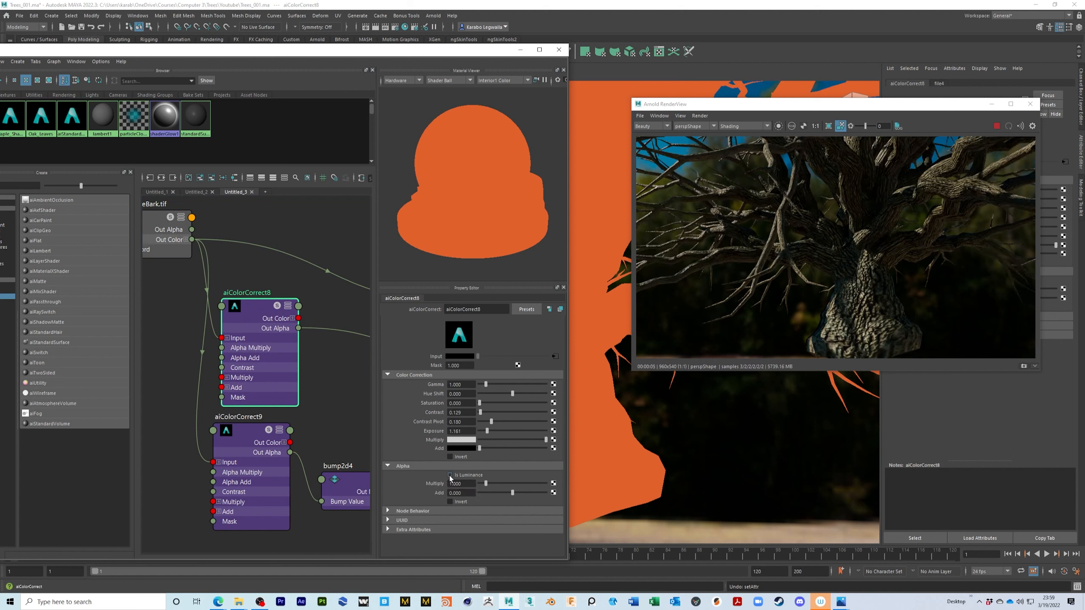
pyautogui.click(450, 476)
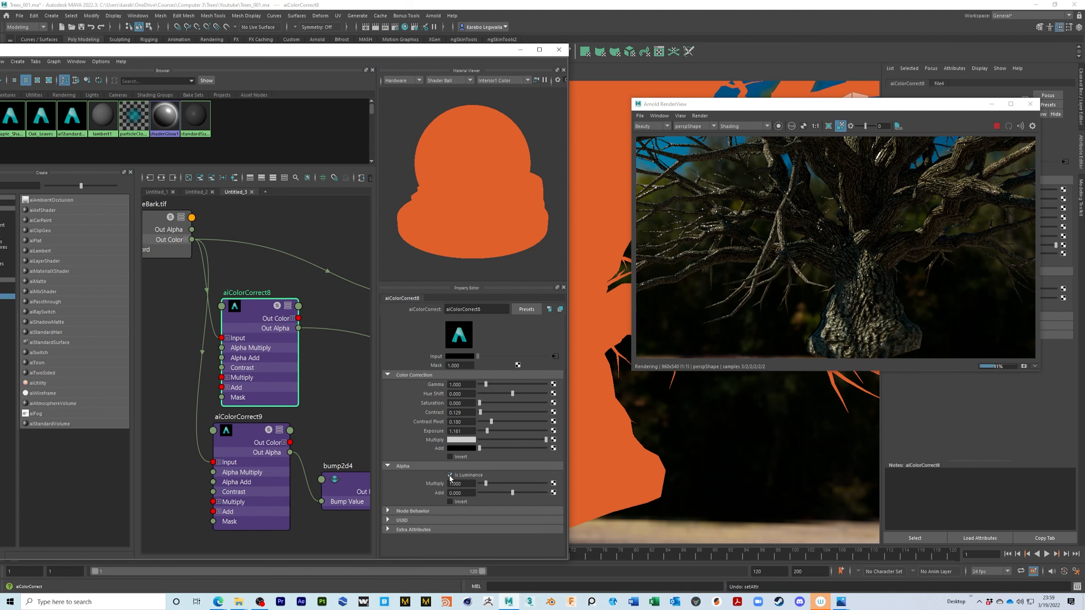
pyautogui.click(450, 475)
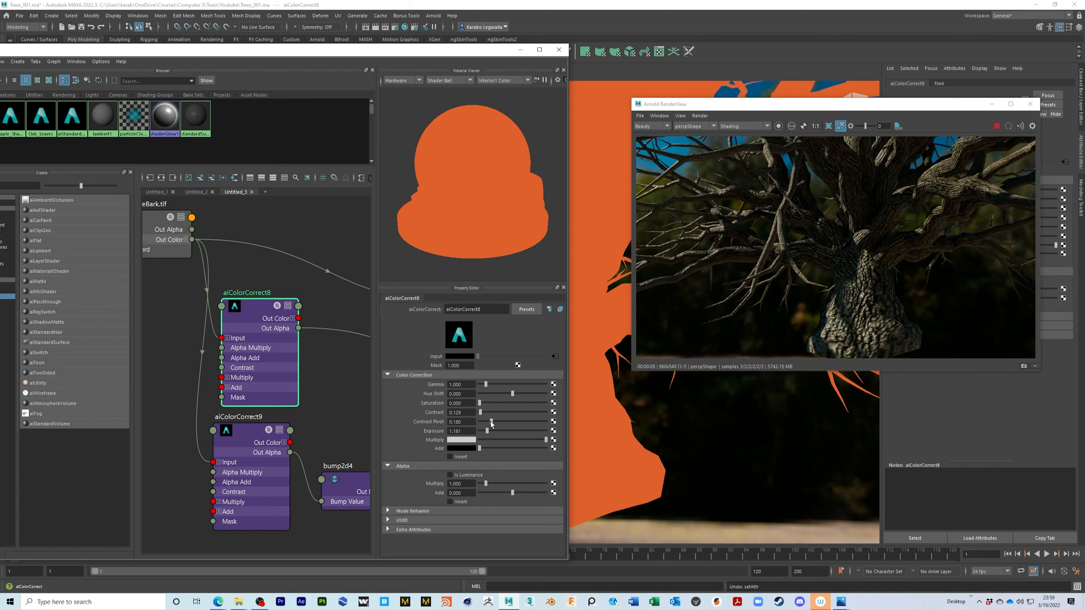
pyautogui.moveTo(489, 433); pyautogui.dragTo(486, 432)
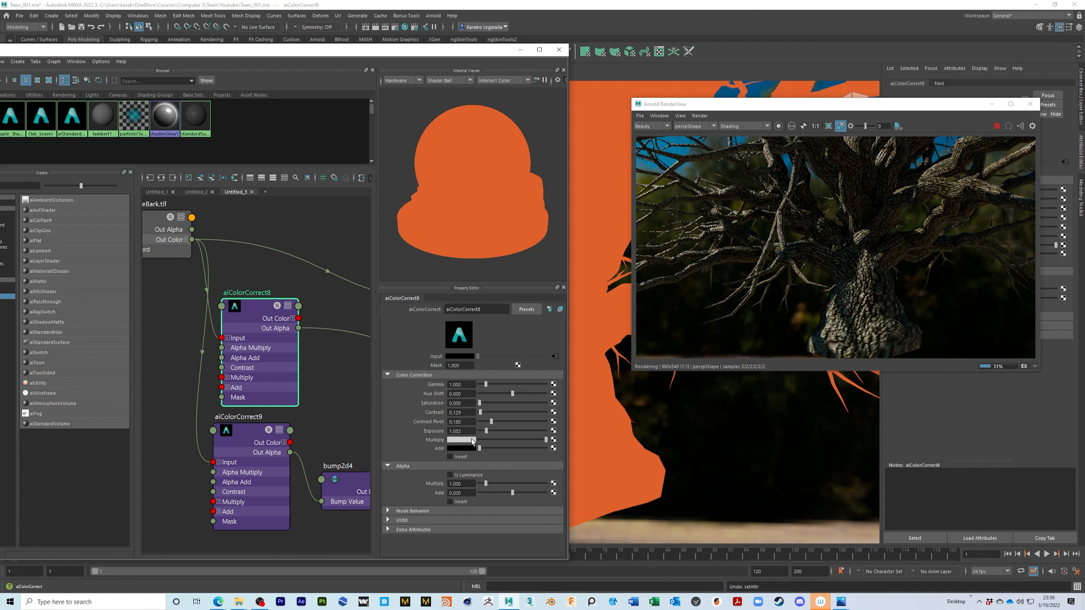
pyautogui.hotkey('ctrl', 'z')
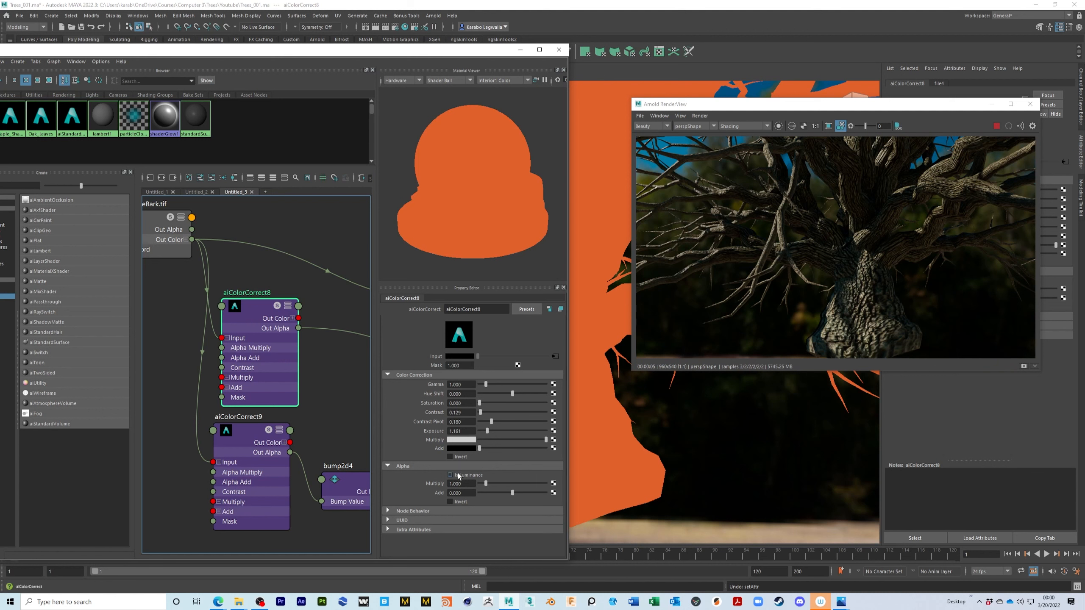
# Stop and close the Arnold render, unhide the oak leaves, frame the whole tree and save the scene.
pyautogui.click(995, 126)
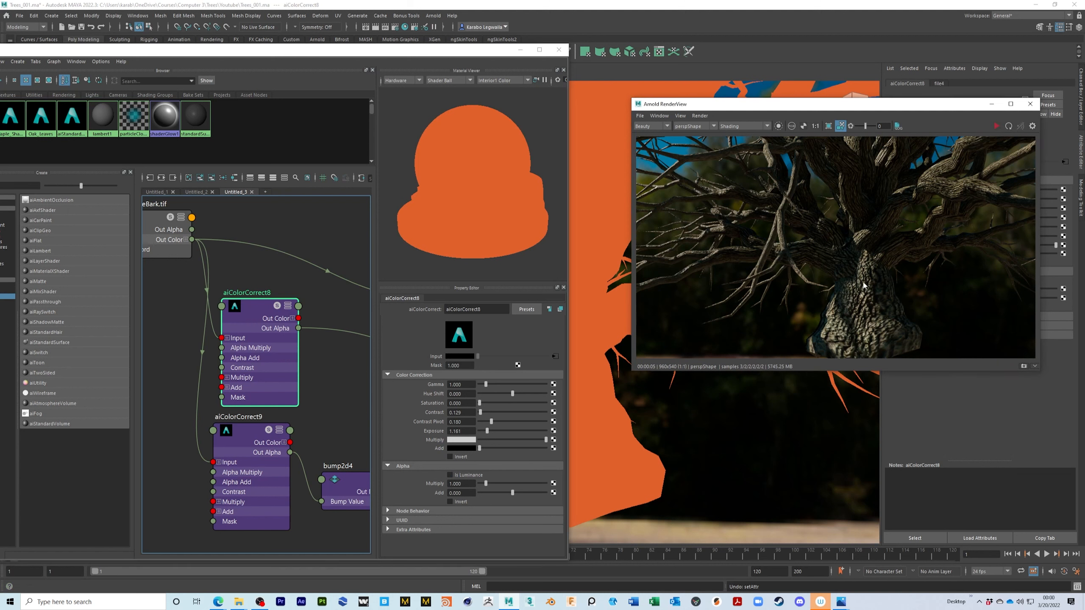
pyautogui.click(1030, 104)
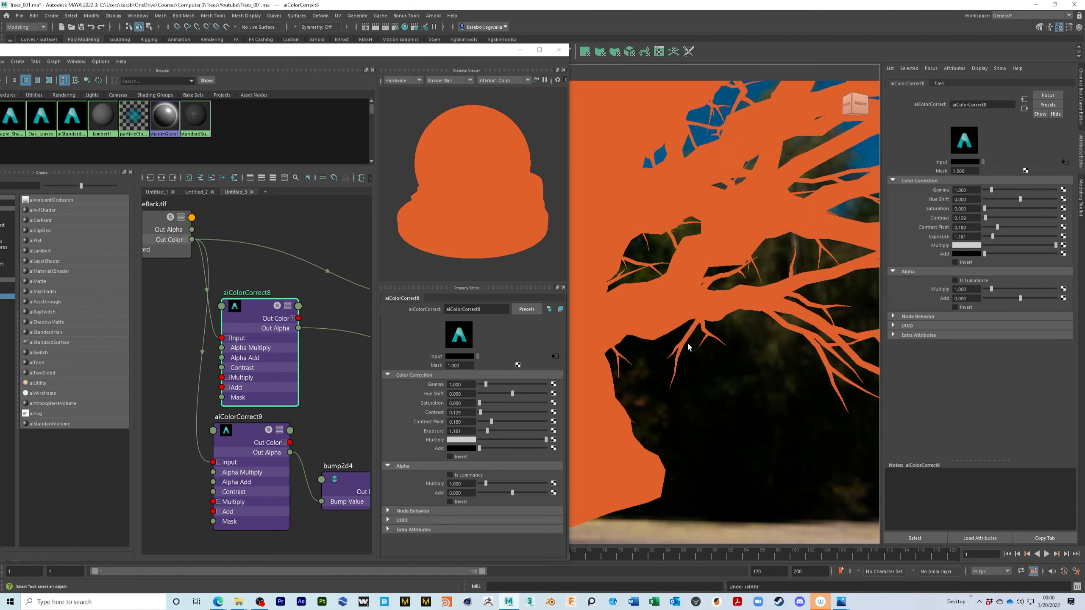
pyautogui.hotkey('ctrl', 'shift', 'h')
pyautogui.keyDown('alt'); pyautogui.moveTo(628, 332); pyautogui.dragTo(761, 431); pyautogui.keyUp('alt')
pyautogui.hotkey('ctrl', 's')
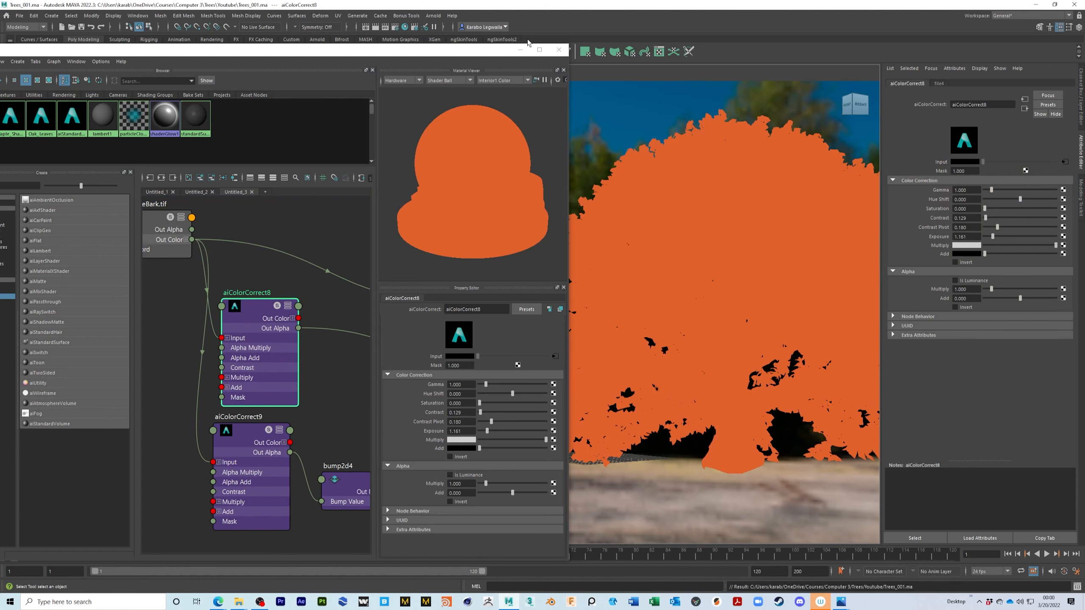
# Reopen the Arnold RenderView with the full tree in view and start rendering the leafy oak.
pyautogui.moveTo(528, 45); pyautogui.dragTo(355, 50)
pyautogui.keyDown('alt'); pyautogui.moveTo(701, 276); pyautogui.dragTo(636, 268, button='middle'); pyautogui.keyUp('alt')
pyautogui.click(434, 15)
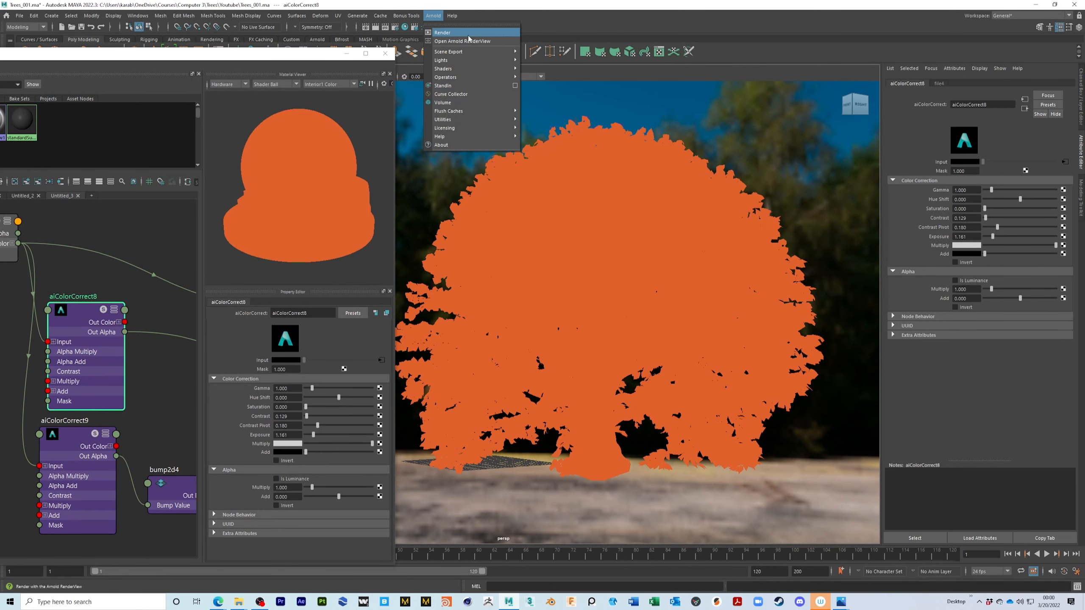
pyautogui.click(469, 41)
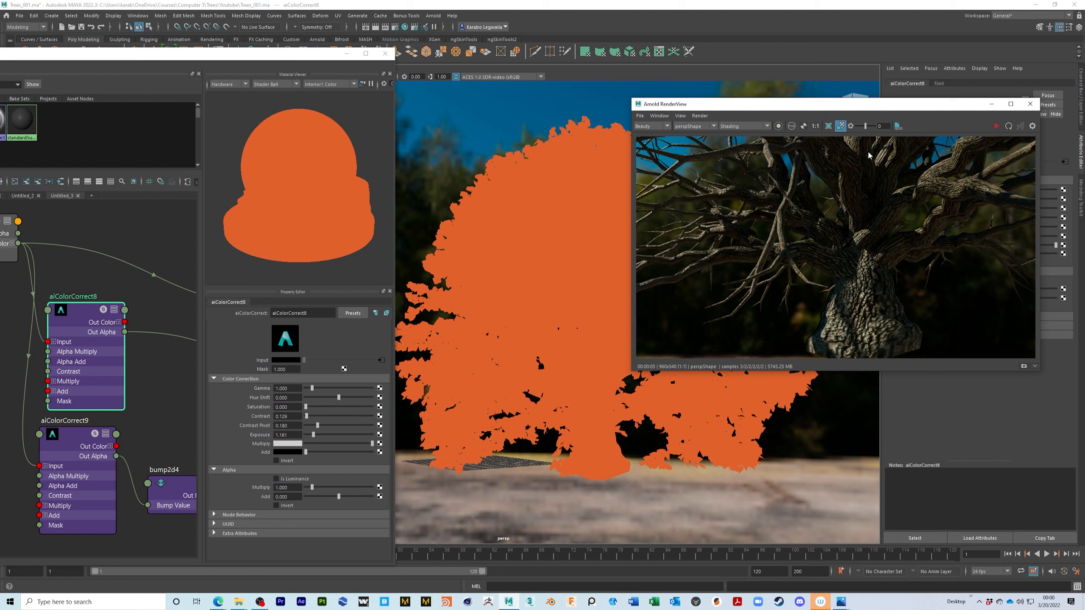
pyautogui.click(994, 125)
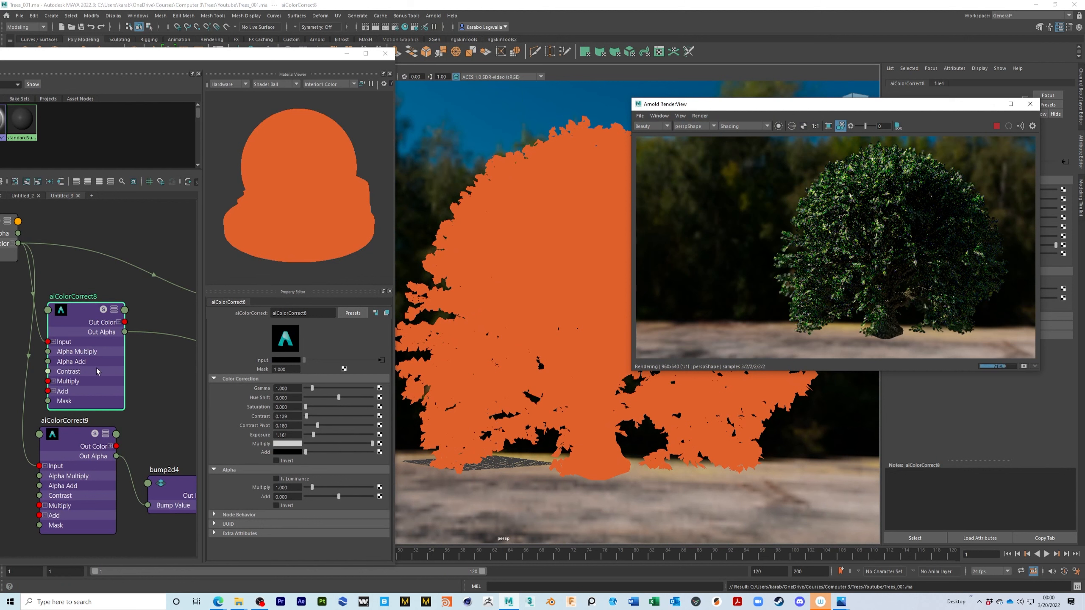
# Select the oak leaves and lower the saturation of the green subsurface Radius color in the Oak_Leaves material.
pyautogui.keyDown('alt'); pyautogui.moveTo(155, 420); pyautogui.dragTo(50, 394, button='middle'); pyautogui.keyUp('alt')
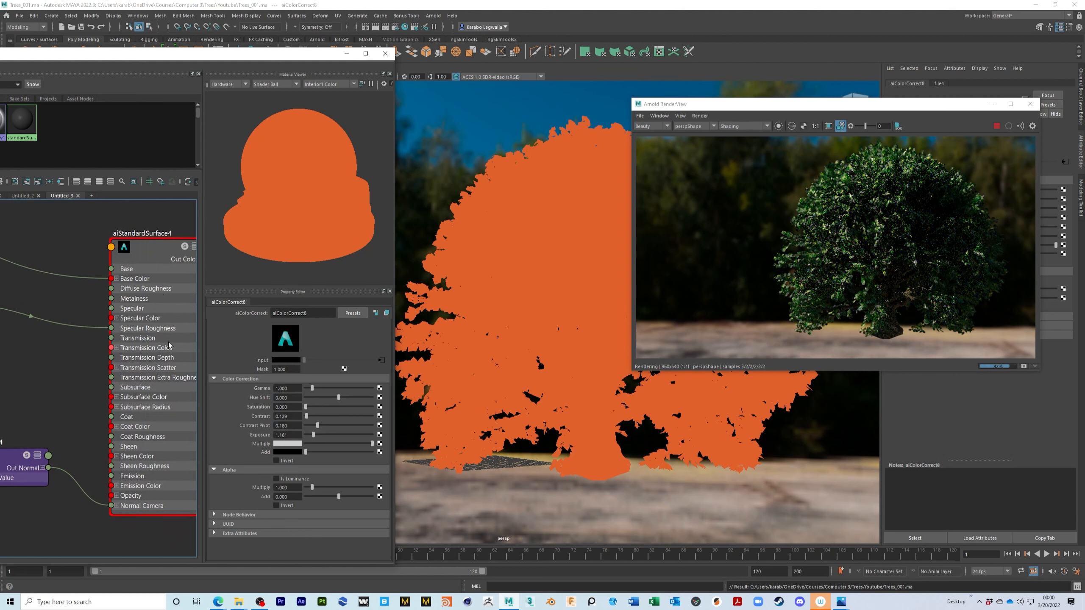
pyautogui.click(160, 257)
pyautogui.scroll(-3, 306, 485)
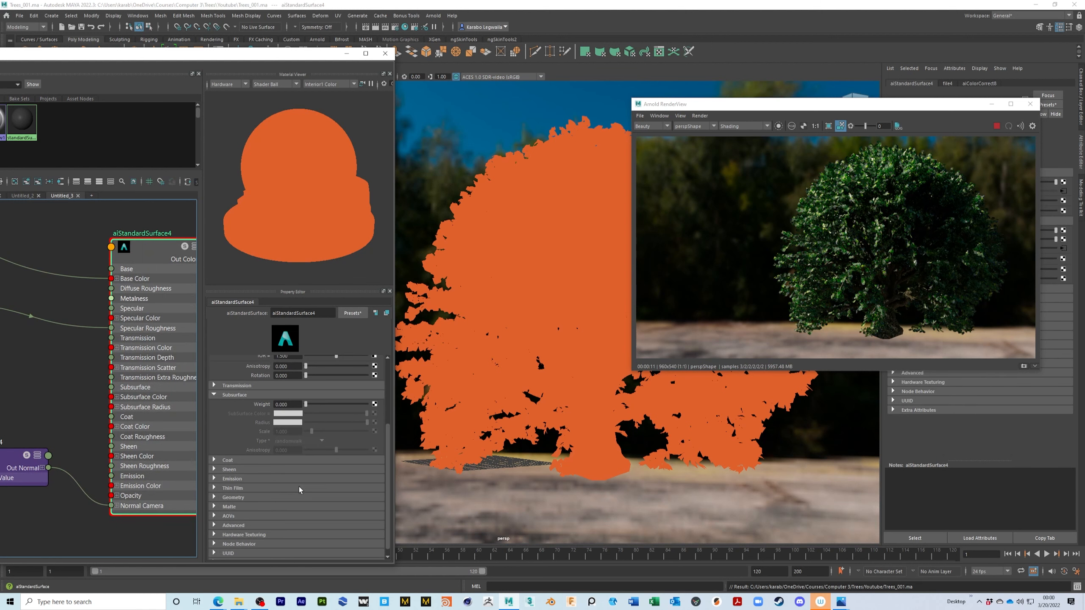
pyautogui.click(433, 225)
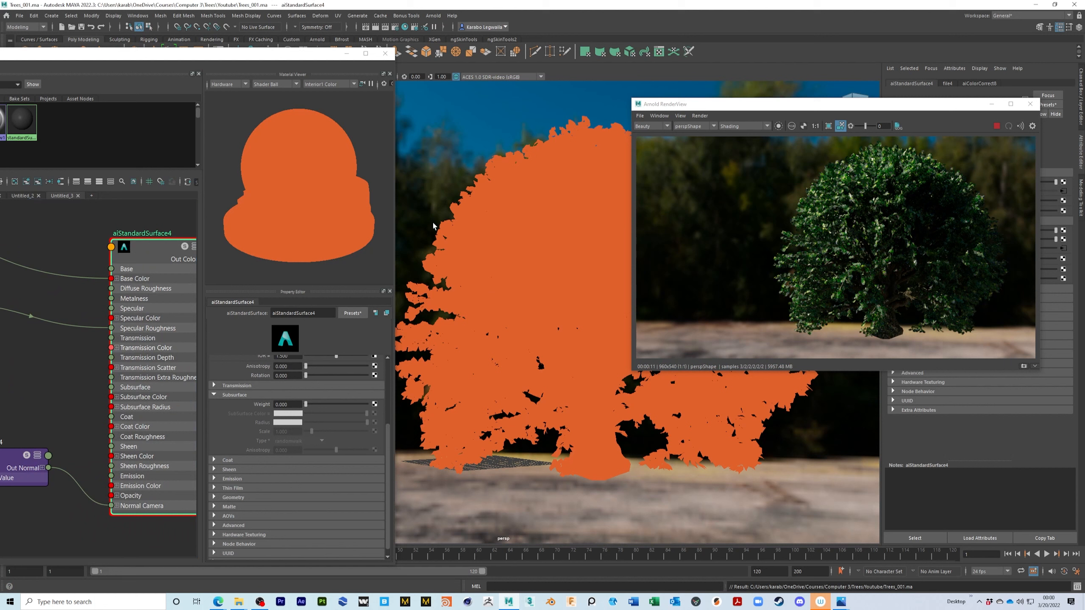
pyautogui.click(448, 232)
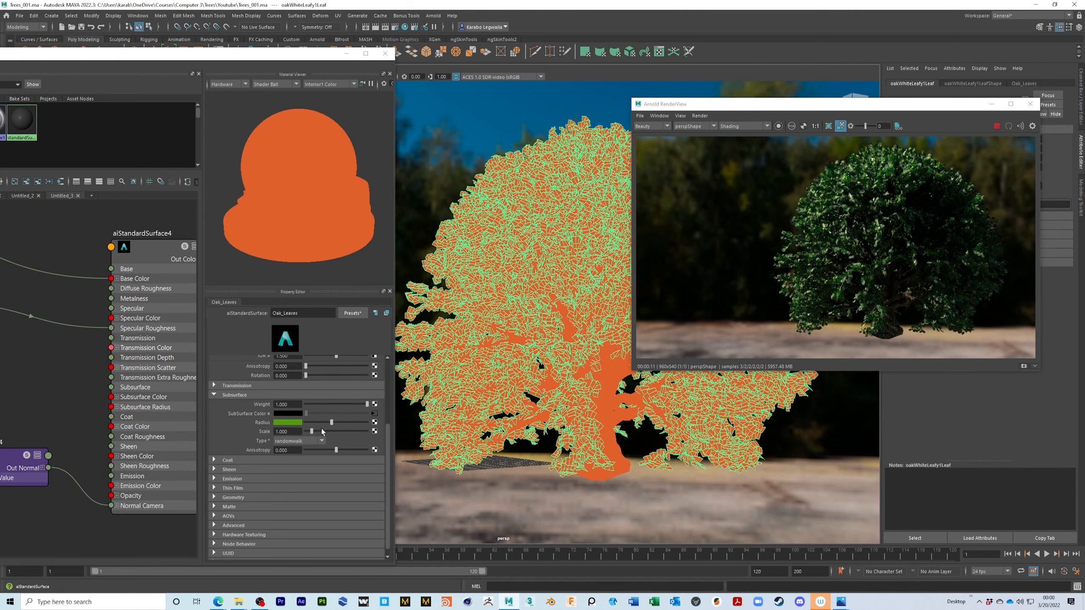
pyautogui.click(295, 423)
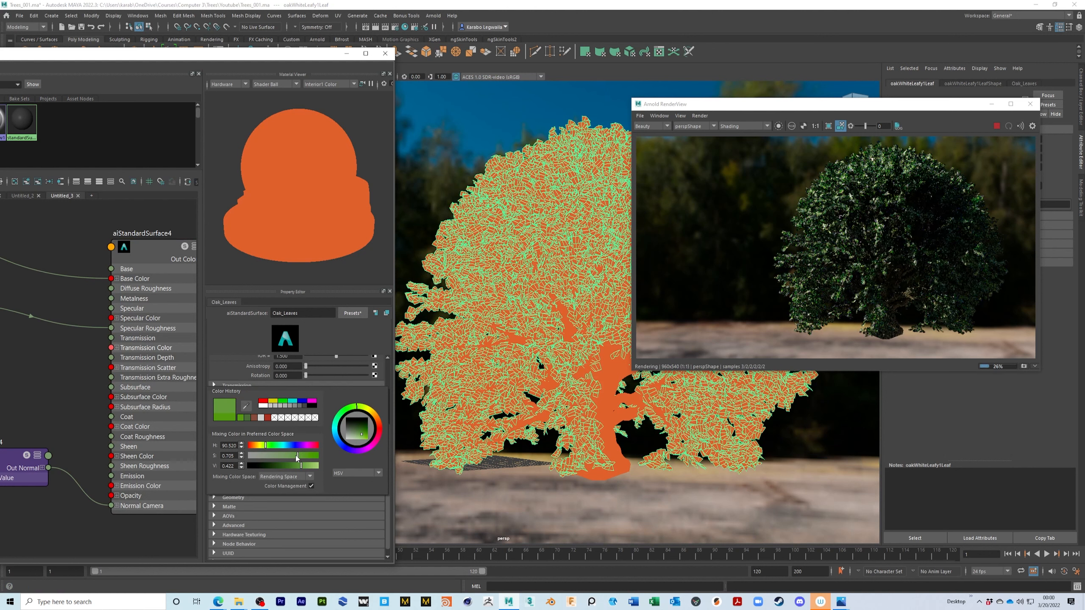
pyautogui.click(289, 456)
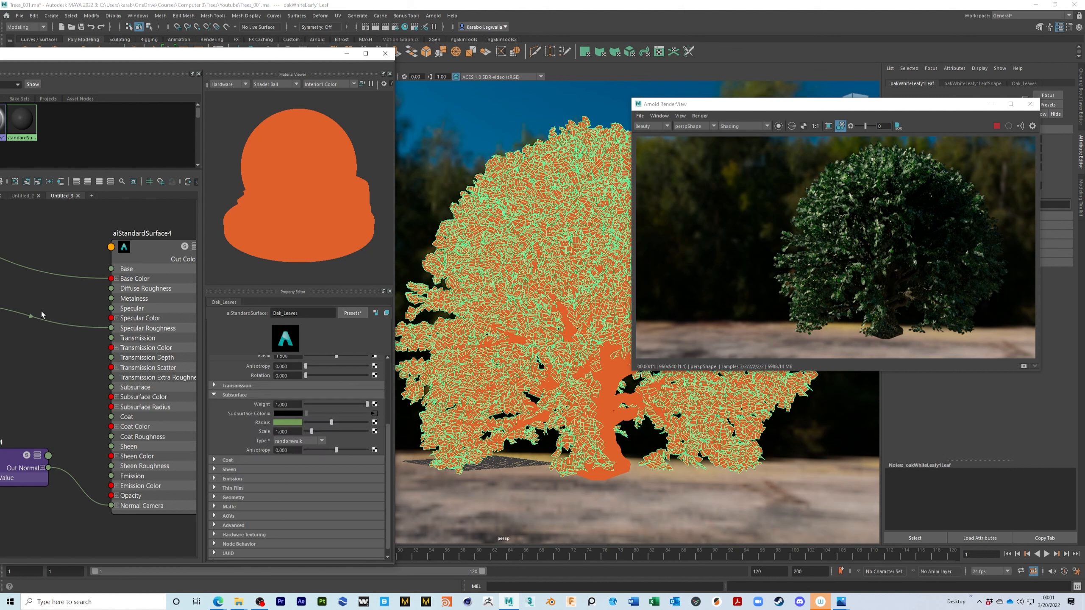
# Bring up the oakLeaf.tif texture node close up in the leaf shading network, stop the render and save the scene.
pyautogui.moveTo(218, 56); pyautogui.dragTo(461, 57)
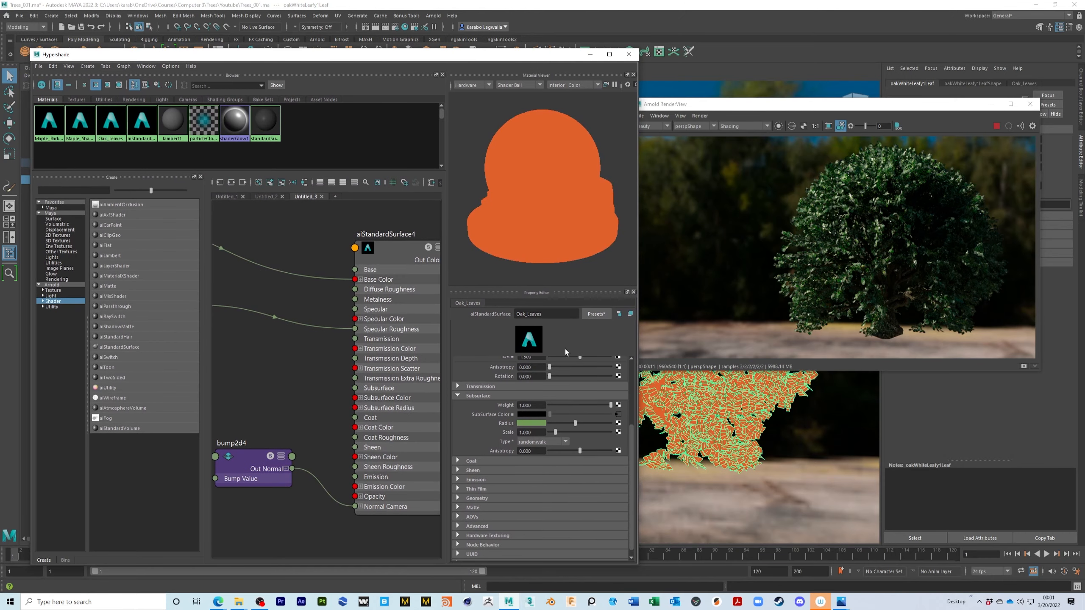
pyautogui.keyDown('alt'); pyautogui.moveTo(304, 390); pyautogui.dragTo(370, 528, button='middle'); pyautogui.keyUp('alt')
pyautogui.keyDown('alt'); pyautogui.moveTo(296, 448); pyautogui.dragTo(334, 428, button='middle'); pyautogui.keyUp('alt')
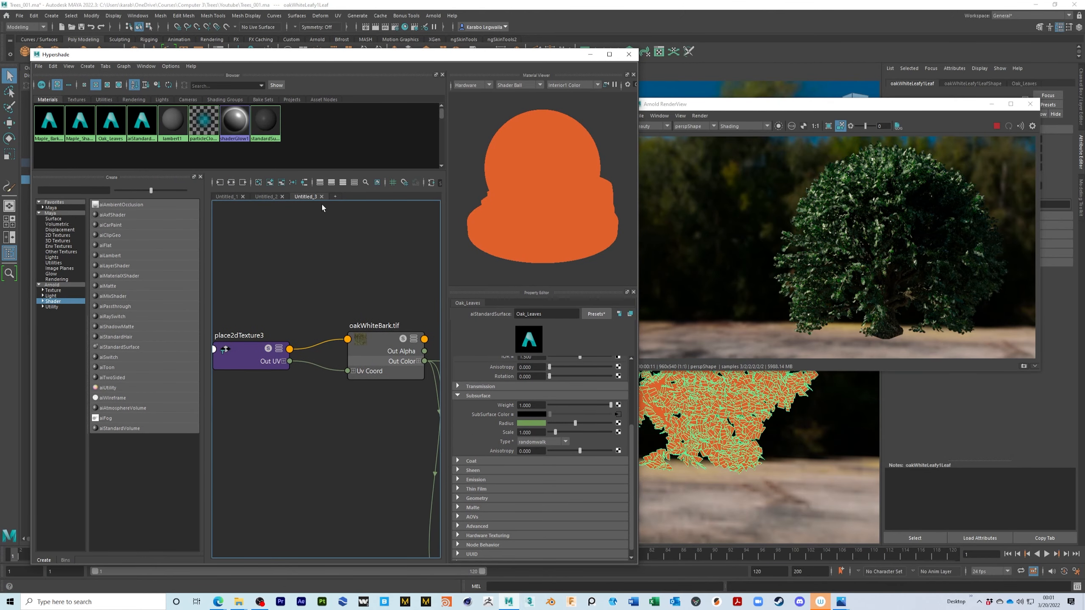
pyautogui.click(266, 197)
pyautogui.keyDown('alt'); pyautogui.moveTo(341, 358); pyautogui.dragTo(388, 359, button='middle'); pyautogui.keyUp('alt')
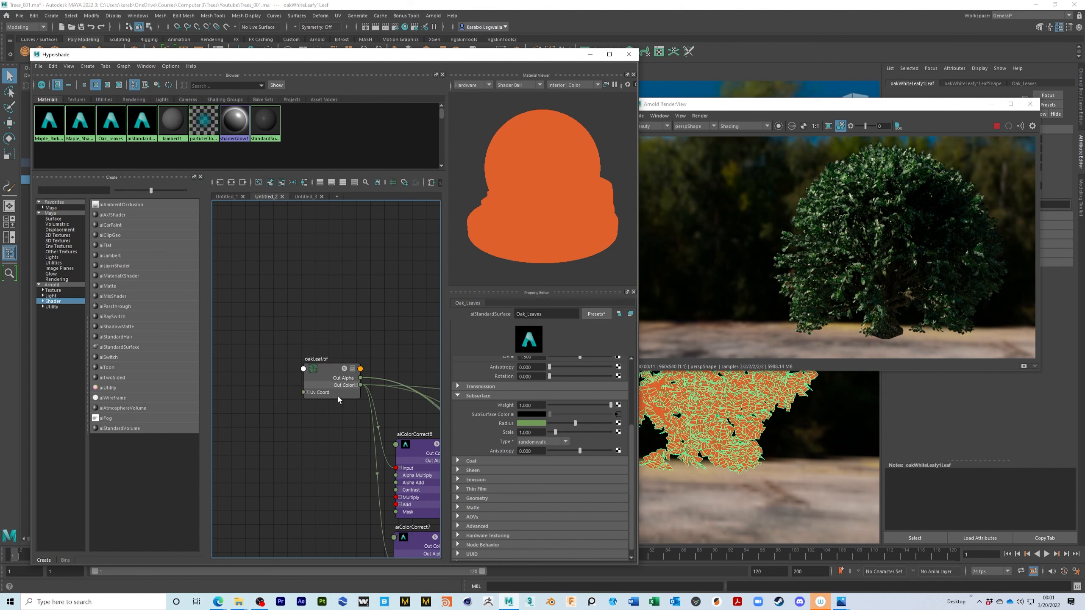
pyautogui.scroll(6, 334, 426)
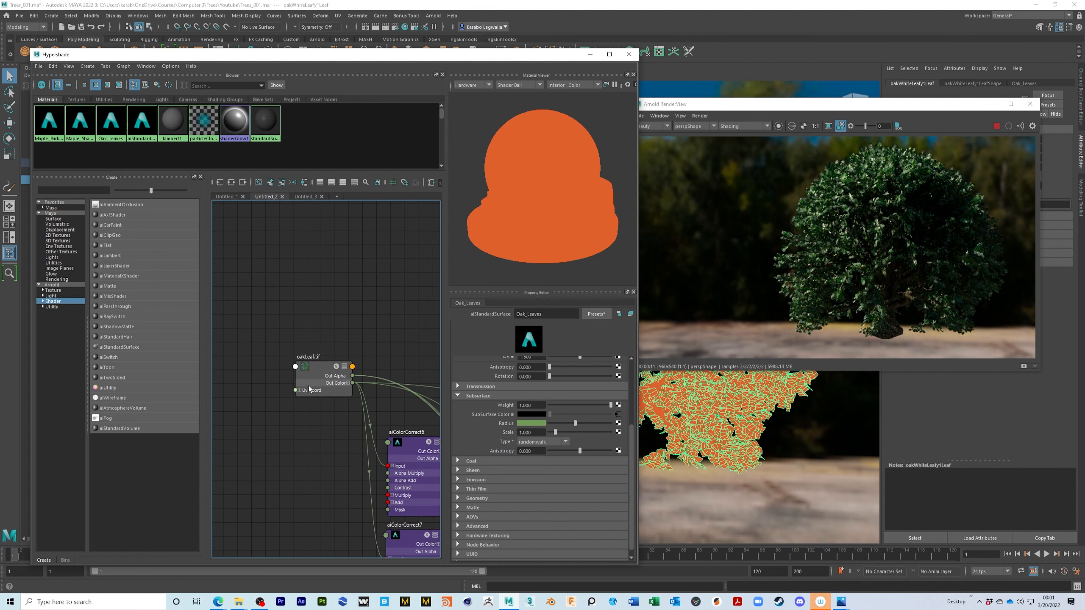
pyautogui.keyDown('alt'); pyautogui.moveTo(298, 363); pyautogui.dragTo(301, 382, button='middle'); pyautogui.keyUp('alt')
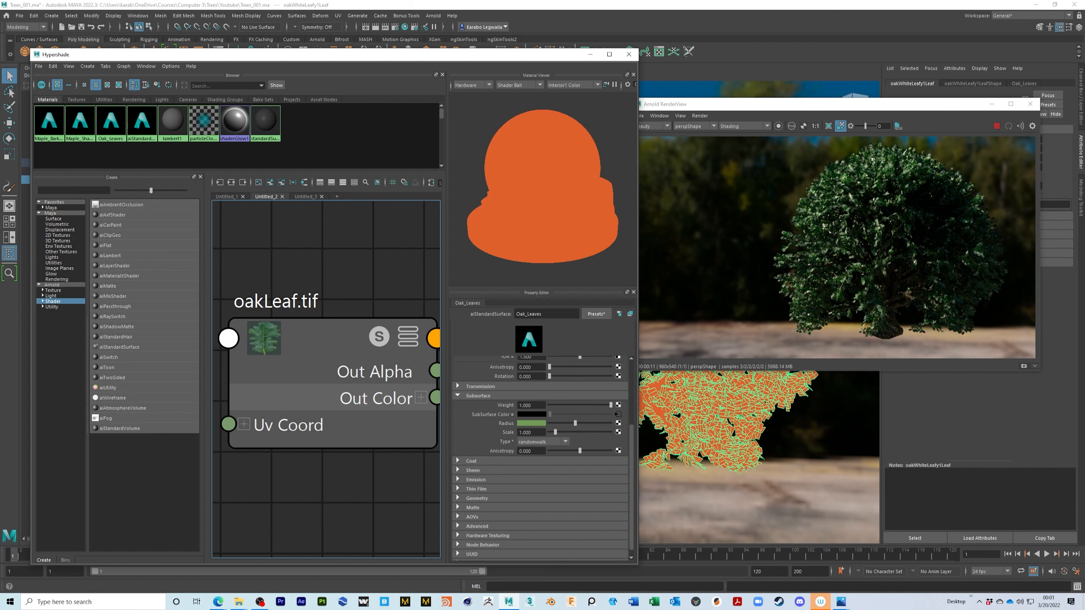
pyautogui.hotkey('ctrl', 's')
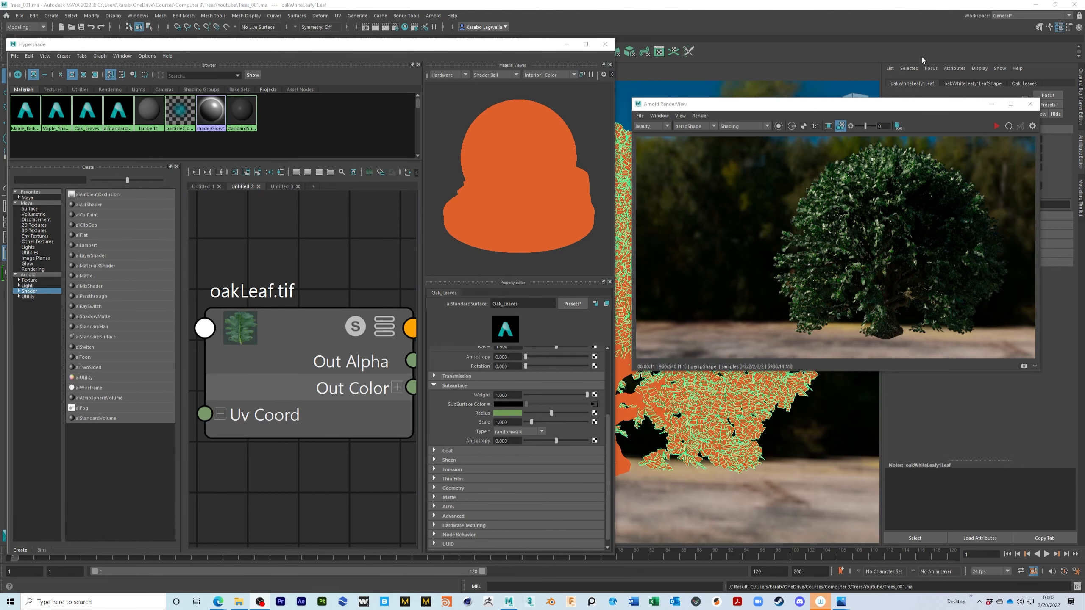
# In Photos, examine the scanned leaf atlas preview and its Albedo, Normal, Opacity and Roughness maps.
pyautogui.moveTo(0, 112); pyautogui.dragTo(549, 92)
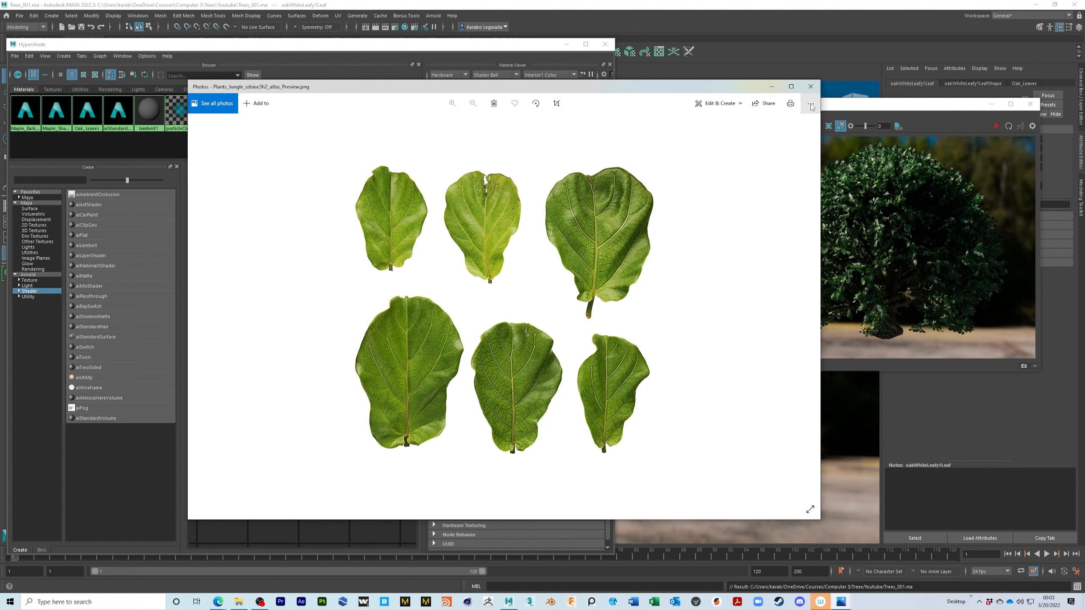
pyautogui.click(810, 86)
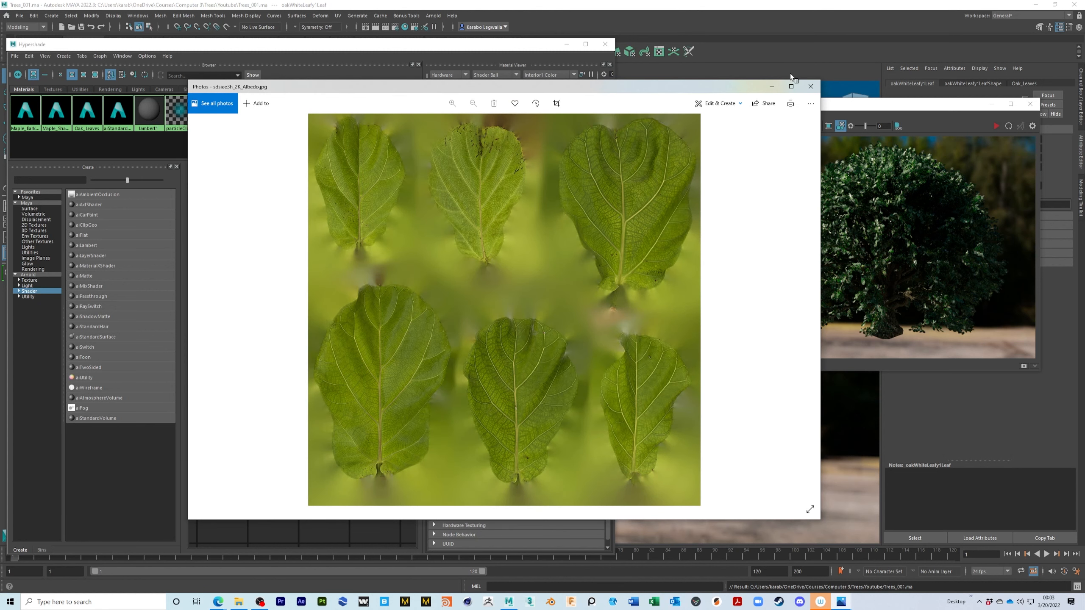
pyautogui.click(810, 87)
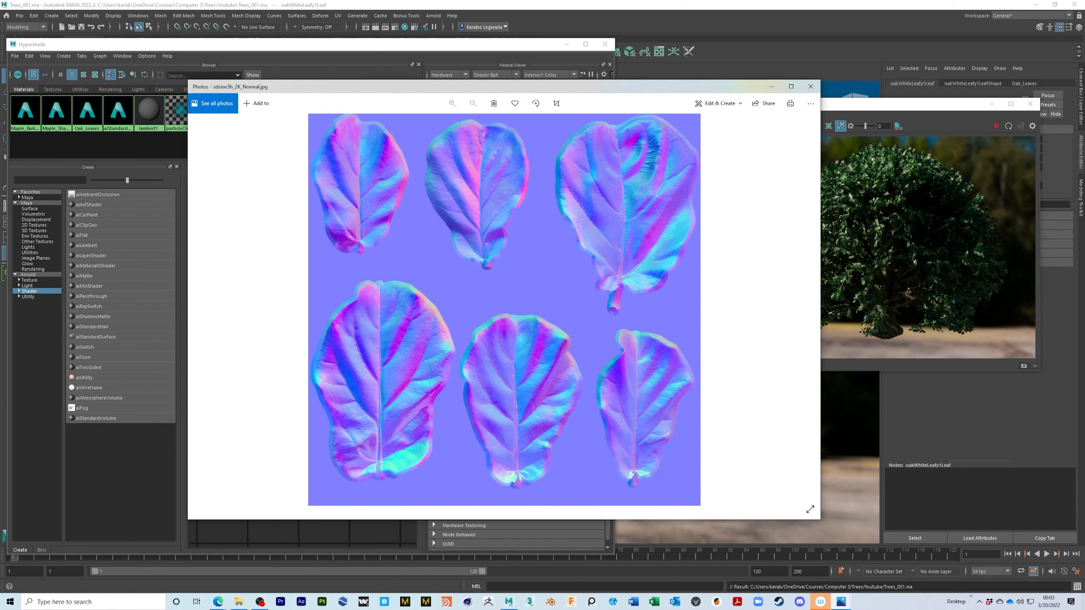
pyautogui.press('Right')
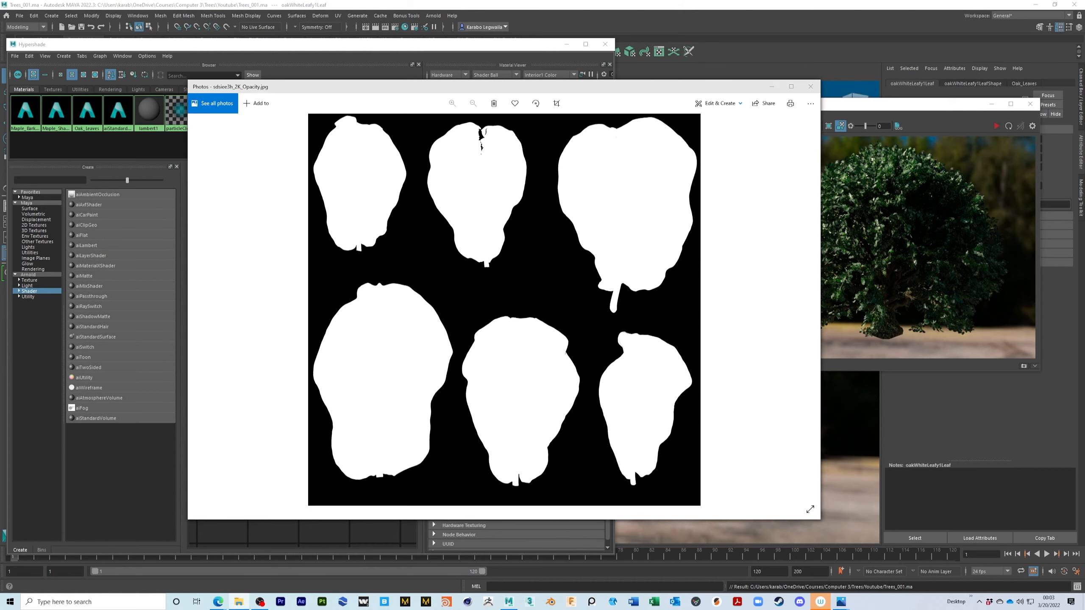
pyautogui.press('Right')
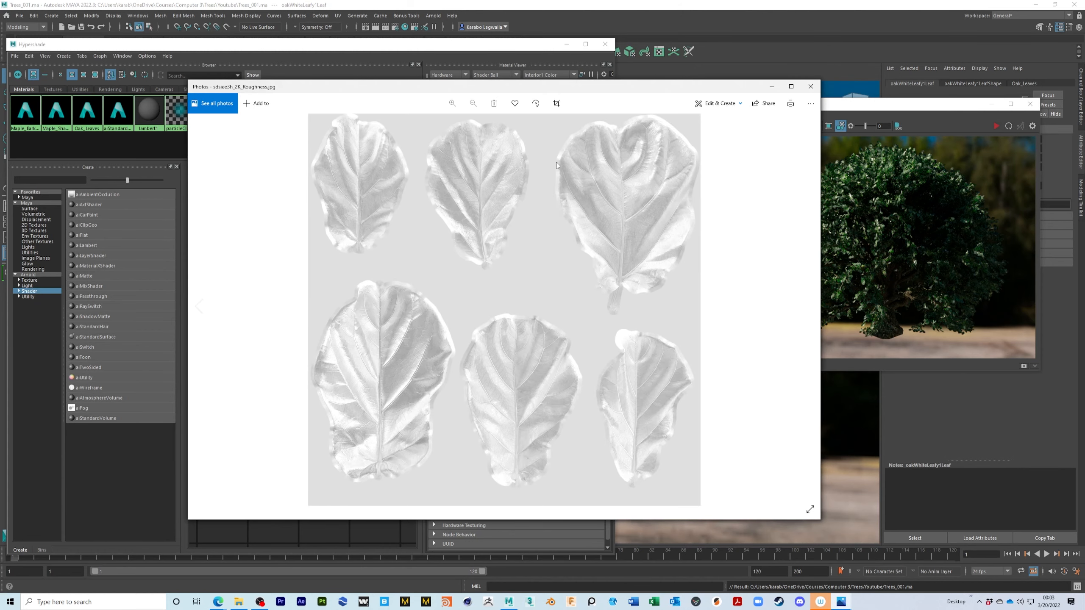
# Flip back through the leaf maps in Photos, and maximize the Hypershade with the whole Oak_Leaves network in view.
pyautogui.press('Left')
pyautogui.press('Left')
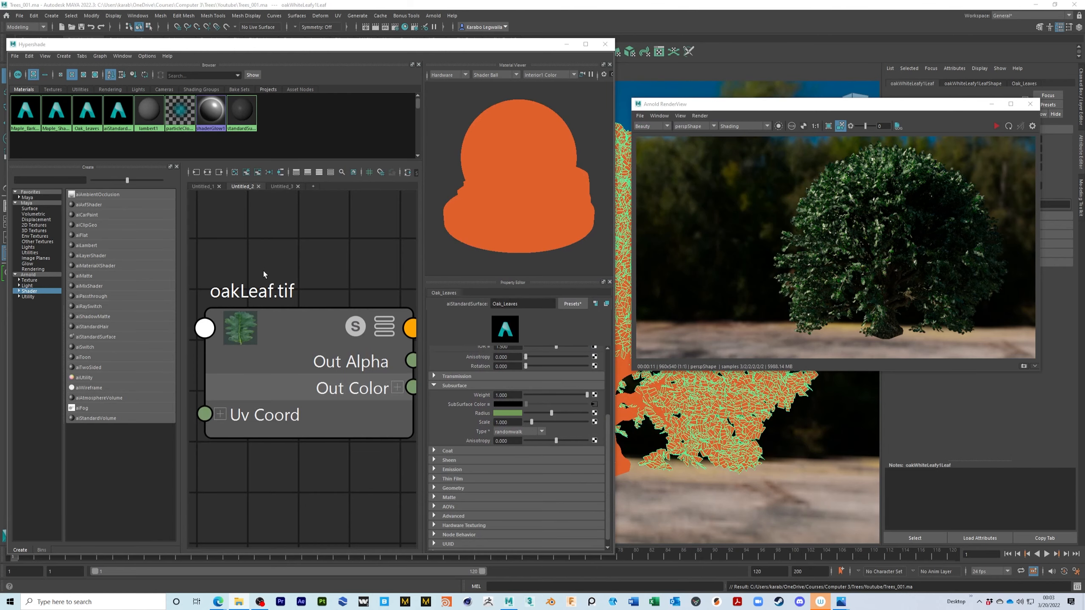
pyautogui.scroll(-5, 321, 381)
pyautogui.keyDown('alt'); pyautogui.moveTo(321, 382); pyautogui.dragTo(267, 325, button='middle'); pyautogui.keyUp('alt')
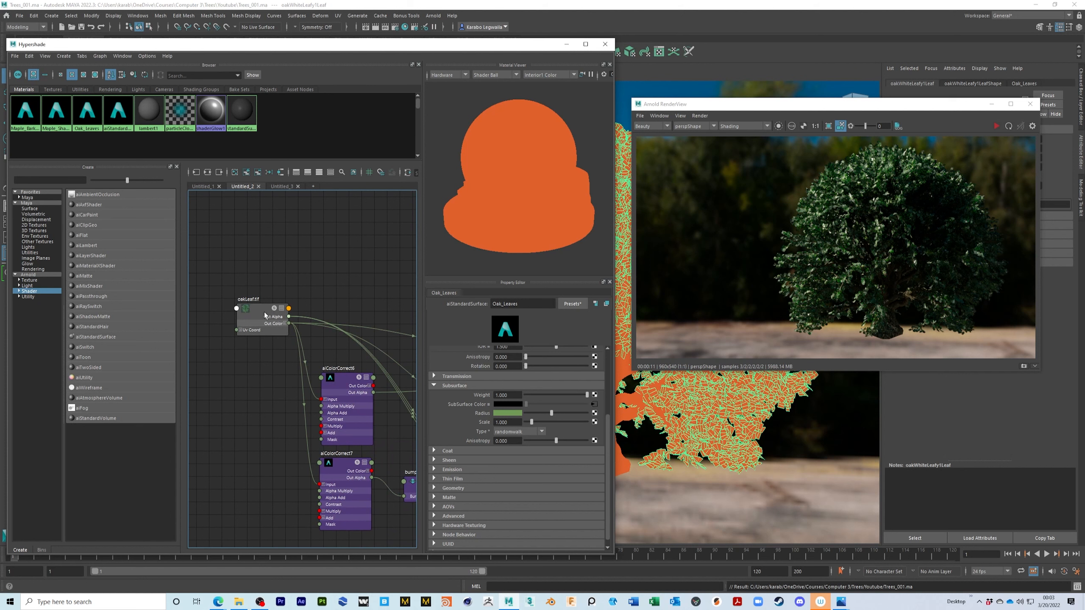
pyautogui.keyDown('alt'); pyautogui.moveTo(264, 350); pyautogui.dragTo(265, 344, button='middle'); pyautogui.keyUp('alt')
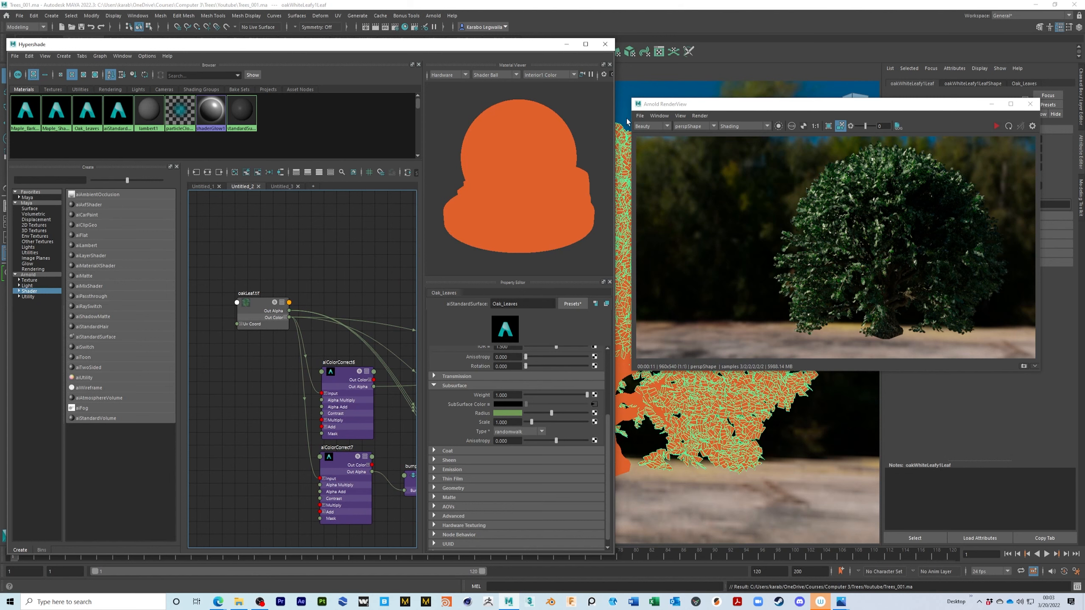
pyautogui.click(586, 44)
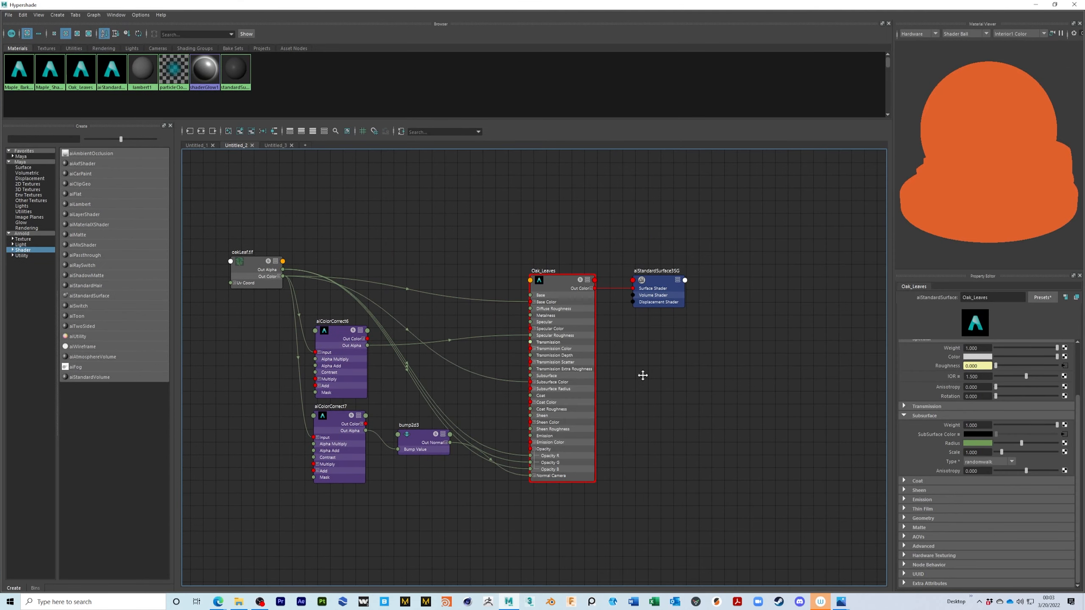
pyautogui.keyDown('alt'); pyautogui.moveTo(642, 375); pyautogui.dragTo(763, 348, button='middle'); pyautogui.keyUp('alt')
# Import the sdsiee3h 2K Roughness, Albedo, Displacement, Normal and Opacity maps from the 2K Leaf Textures folder below the Oak_Leaves network.
pyautogui.click(239, 602)
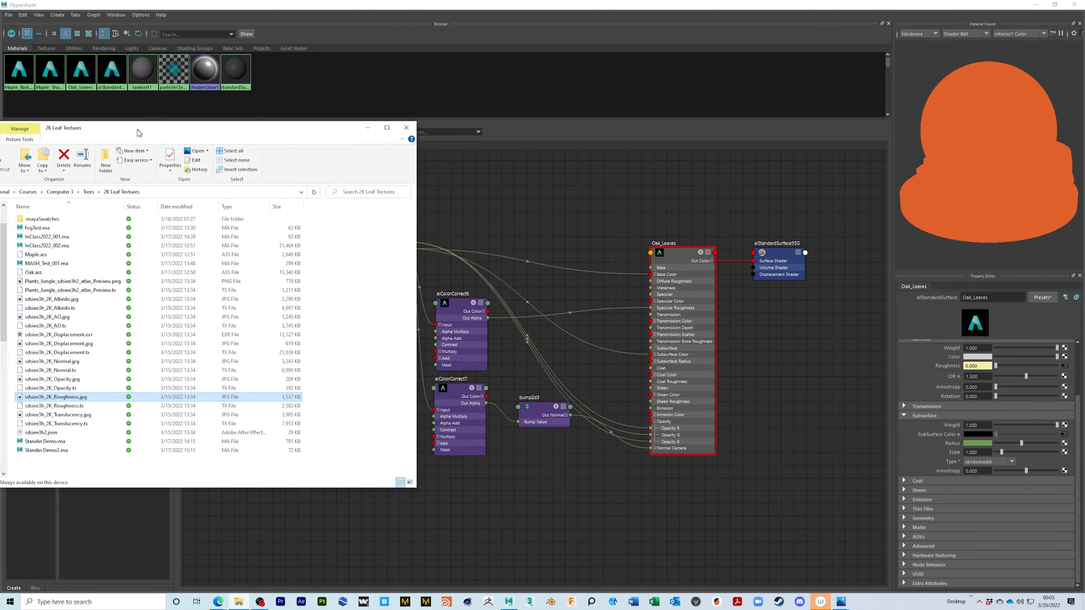
pyautogui.moveTo(217, 131); pyautogui.dragTo(0, 116)
pyautogui.keyDown('alt'); pyautogui.moveTo(589, 509); pyautogui.dragTo(583, 494, button='middle'); pyautogui.keyUp('alt')
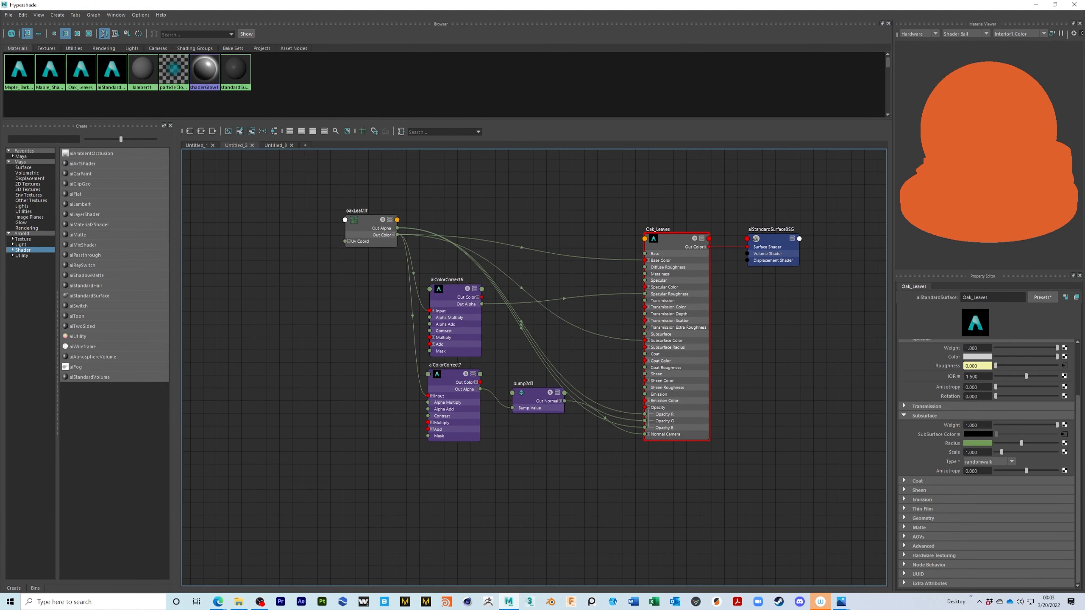
pyautogui.hotkey('alt', 'Tab')
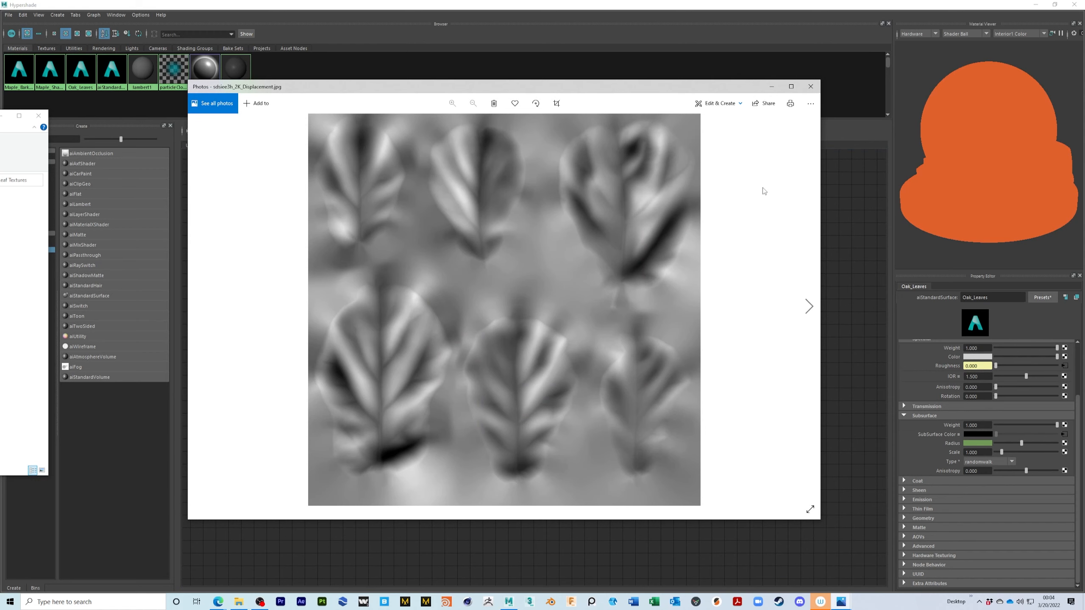
pyautogui.click(810, 86)
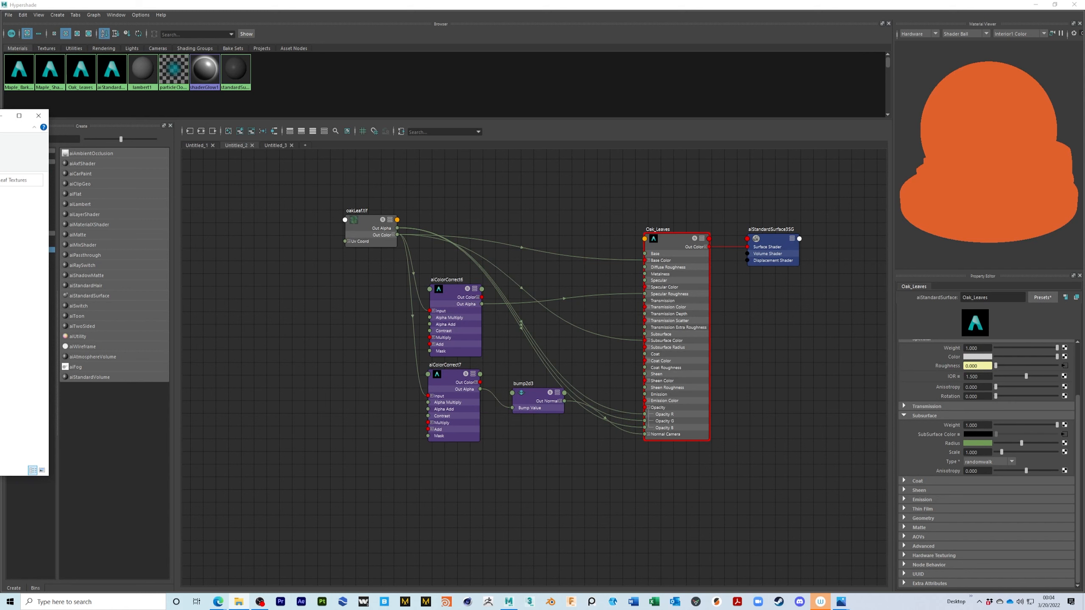
pyautogui.moveTo(107, 440); pyautogui.dragTo(419, 543)
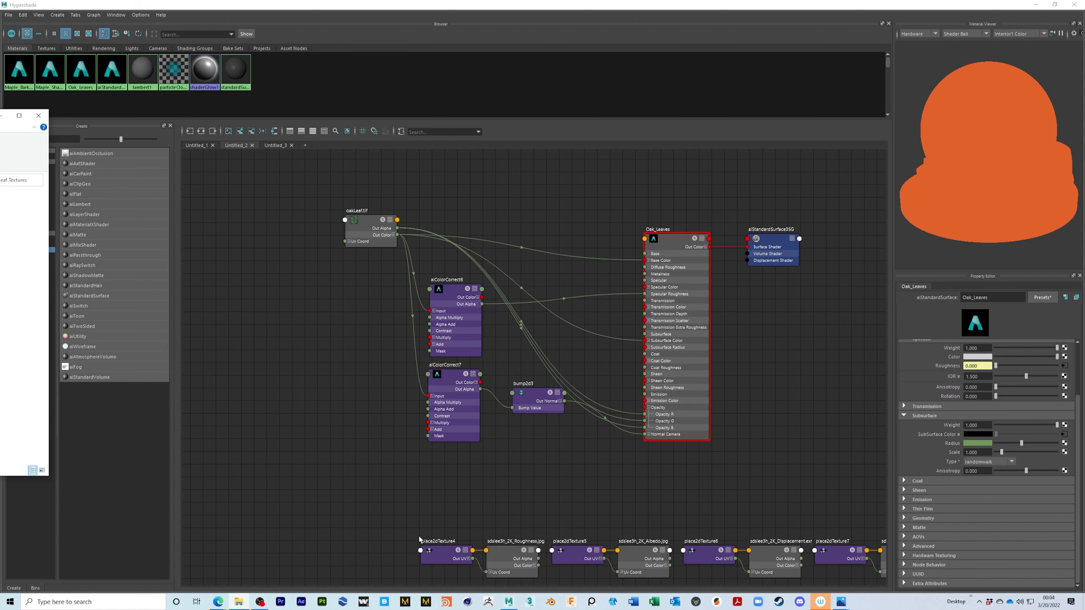
pyautogui.keyDown('alt'); pyautogui.moveTo(644, 488); pyautogui.dragTo(566, 385, button='middle'); pyautogui.keyUp('alt')
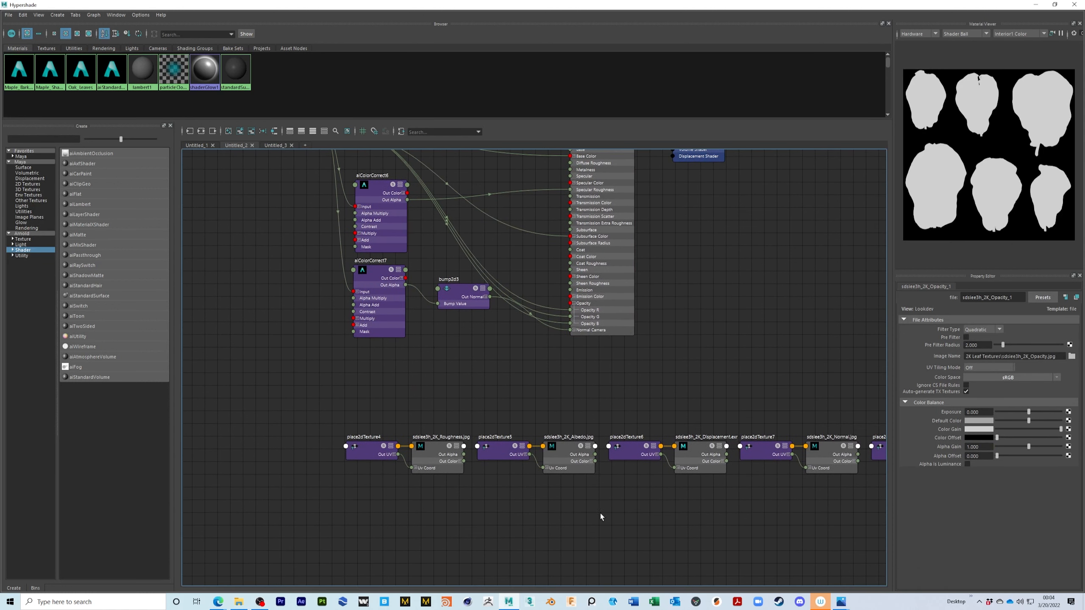
pyautogui.keyDown('alt'); pyautogui.moveTo(568, 525); pyautogui.dragTo(531, 526, button='middle'); pyautogui.keyUp('alt')
# Examine the previews of the imported Roughness, Albedo, Displacement, Normal and Opacity texture nodes.
pyautogui.click(404, 464)
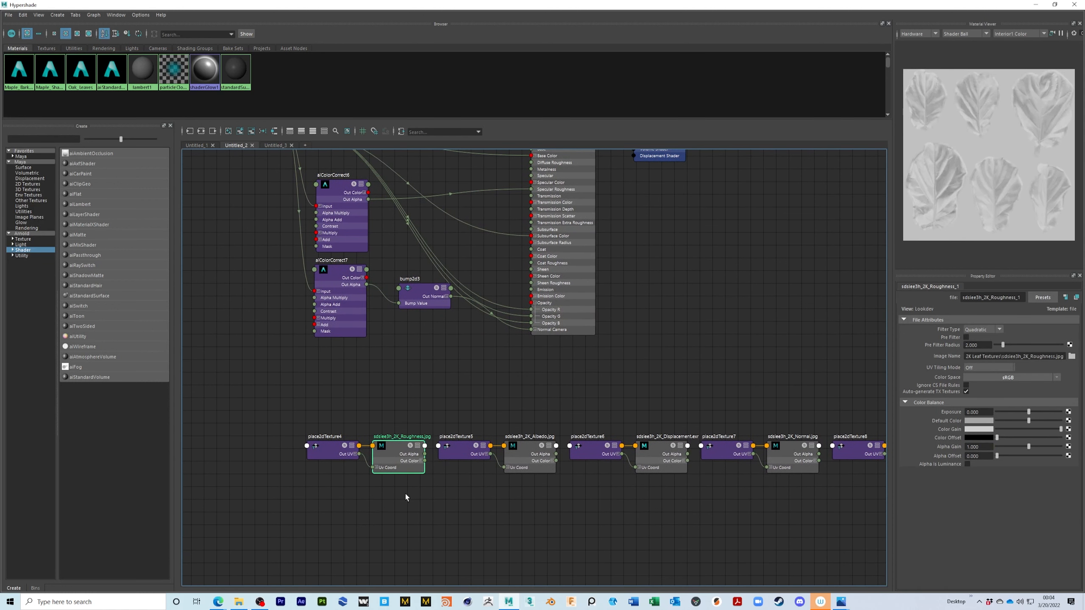
pyautogui.click(541, 465)
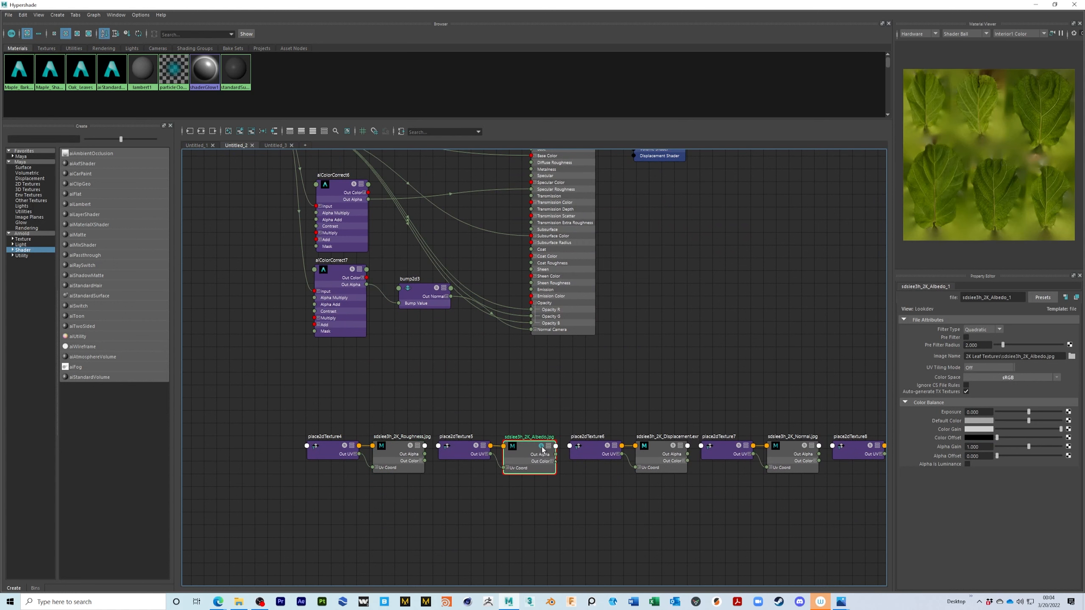
pyautogui.click(663, 463)
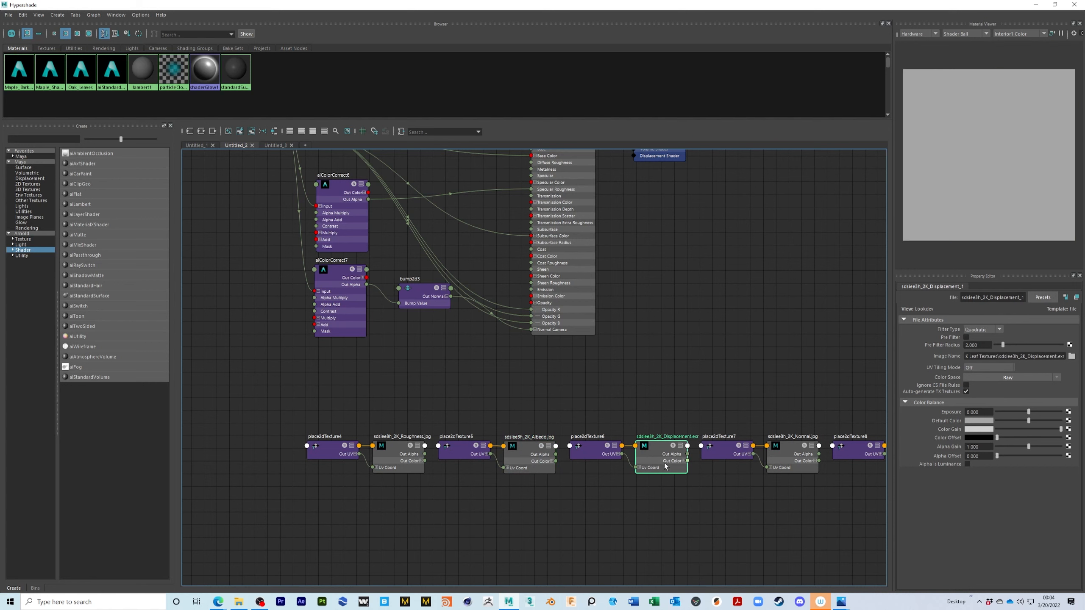
pyautogui.keyDown('alt'); pyautogui.moveTo(768, 521); pyautogui.dragTo(697, 515, button='middle'); pyautogui.keyUp('alt')
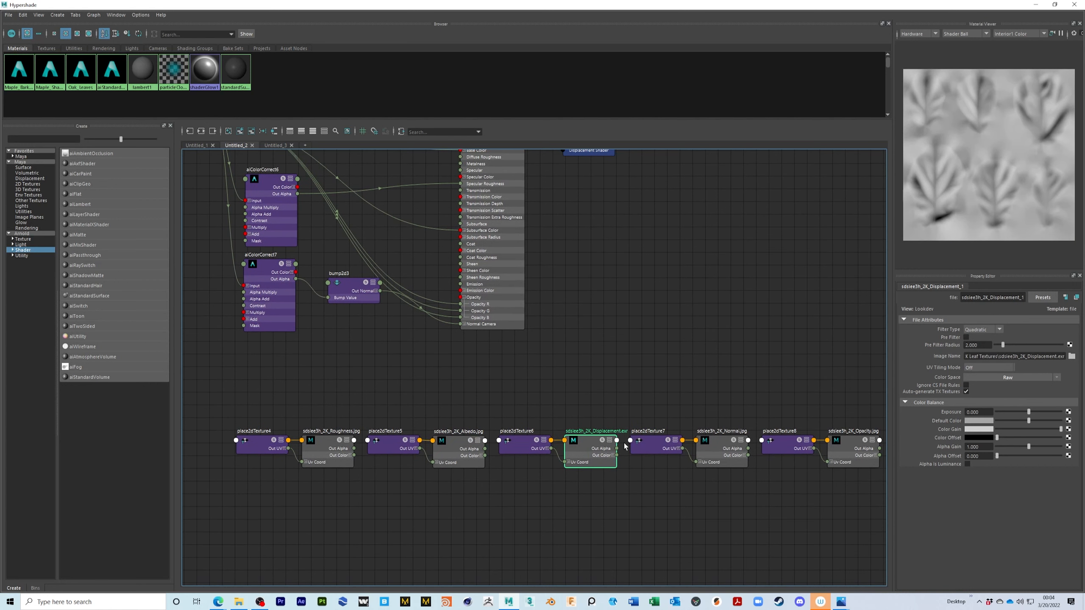
pyautogui.click(719, 455)
pyautogui.keyDown('alt'); pyautogui.moveTo(831, 510); pyautogui.dragTo(671, 508, button='middle'); pyautogui.keyUp('alt')
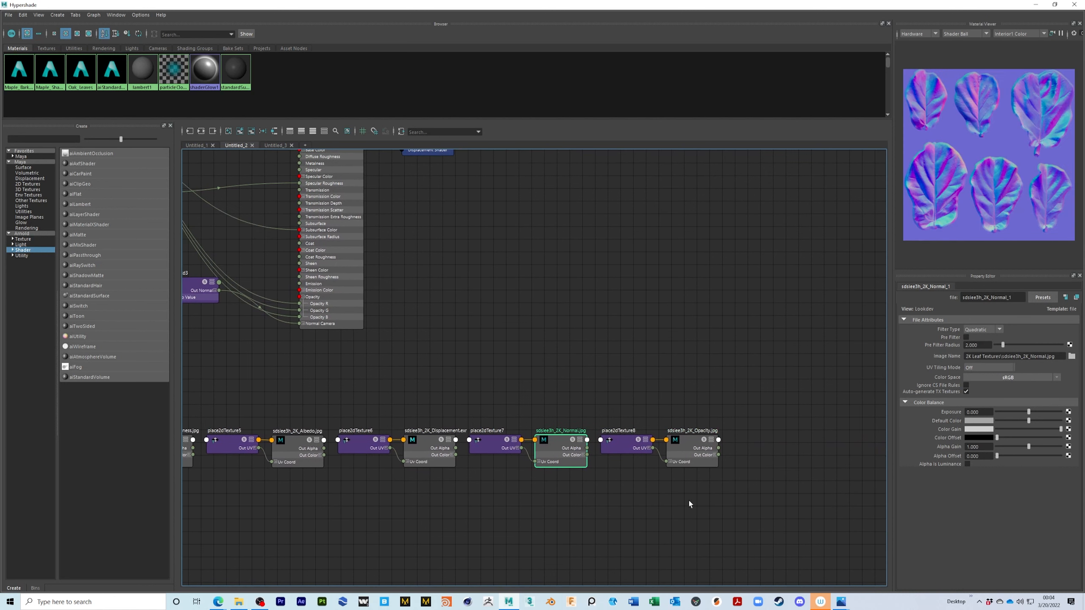
pyautogui.click(693, 454)
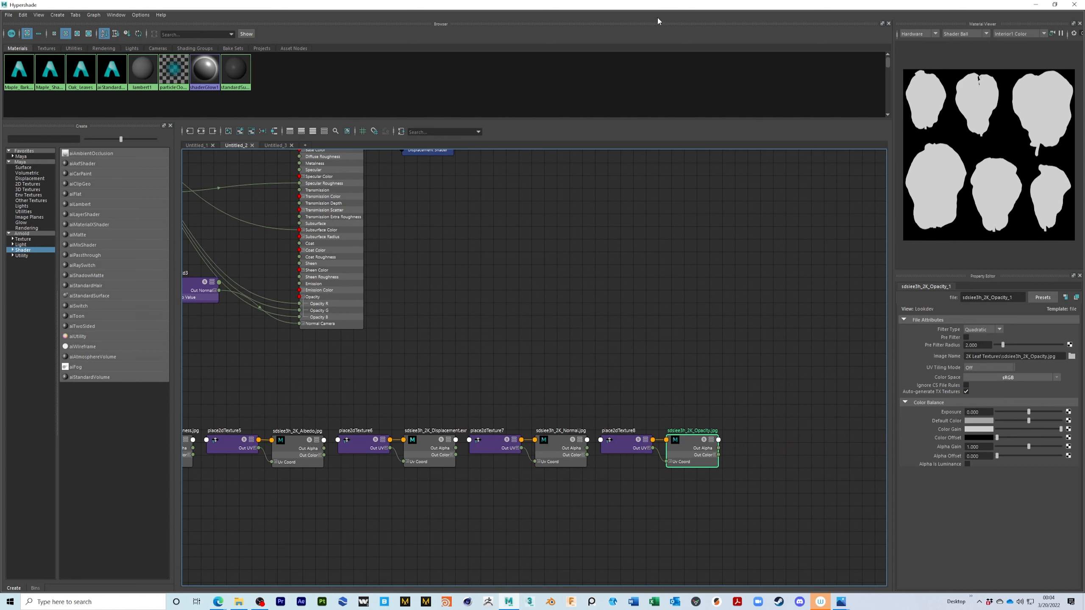
# Move the Hypershade aside and hide the oakWhiteLeafy1MeshGroup tree in the scene.
pyautogui.moveTo(765, 9); pyautogui.dragTo(0, 138)
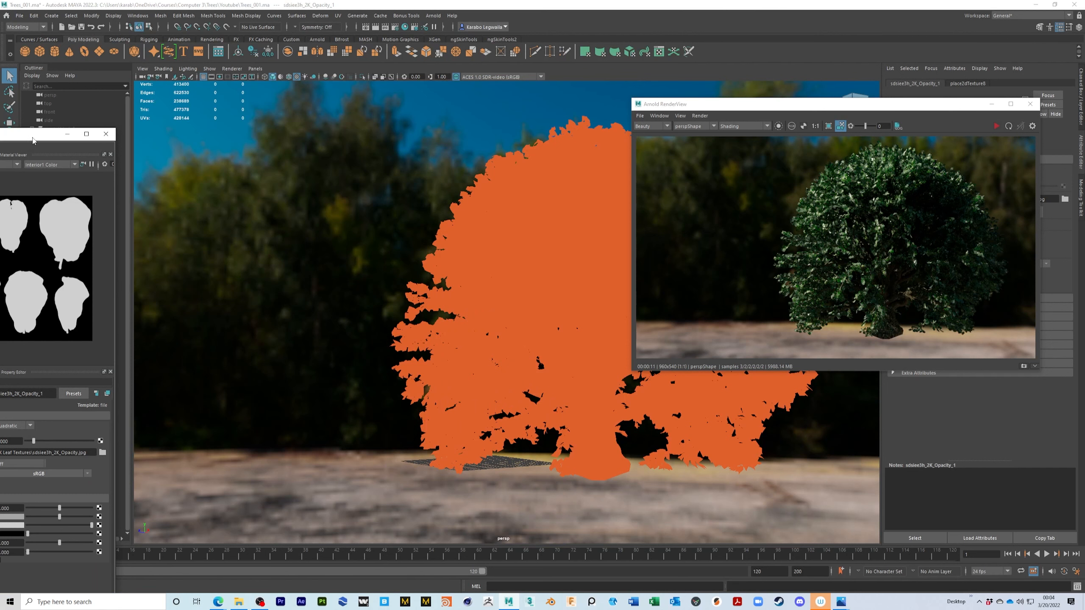
pyautogui.click(68, 163)
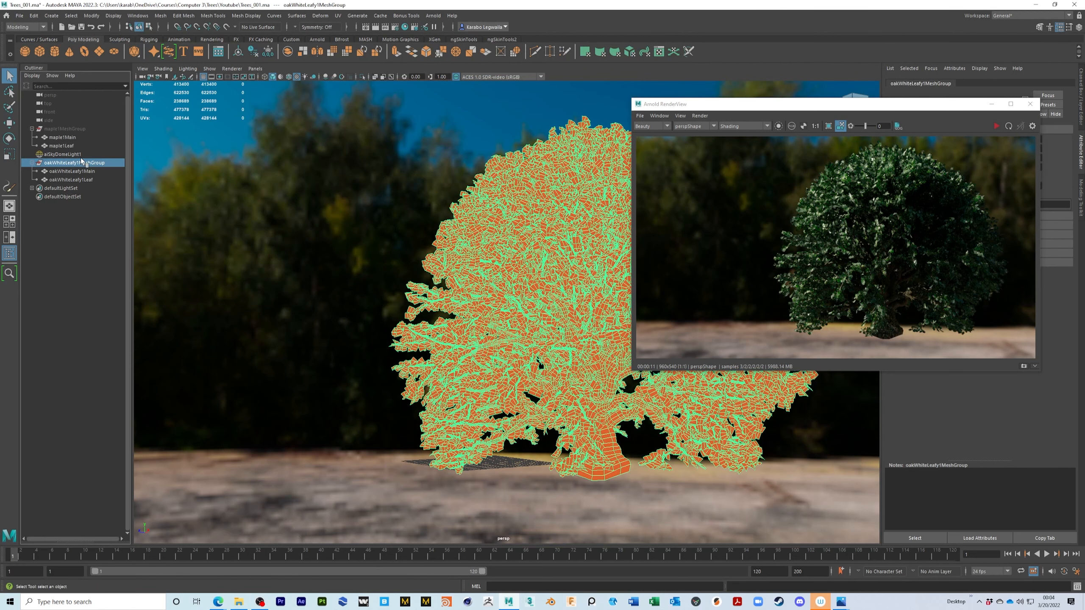
pyautogui.hotkey('ctrl', 'h')
pyautogui.keyDown('alt'); pyautogui.moveTo(533, 344); pyautogui.dragTo(478, 388); pyautogui.keyUp('alt')
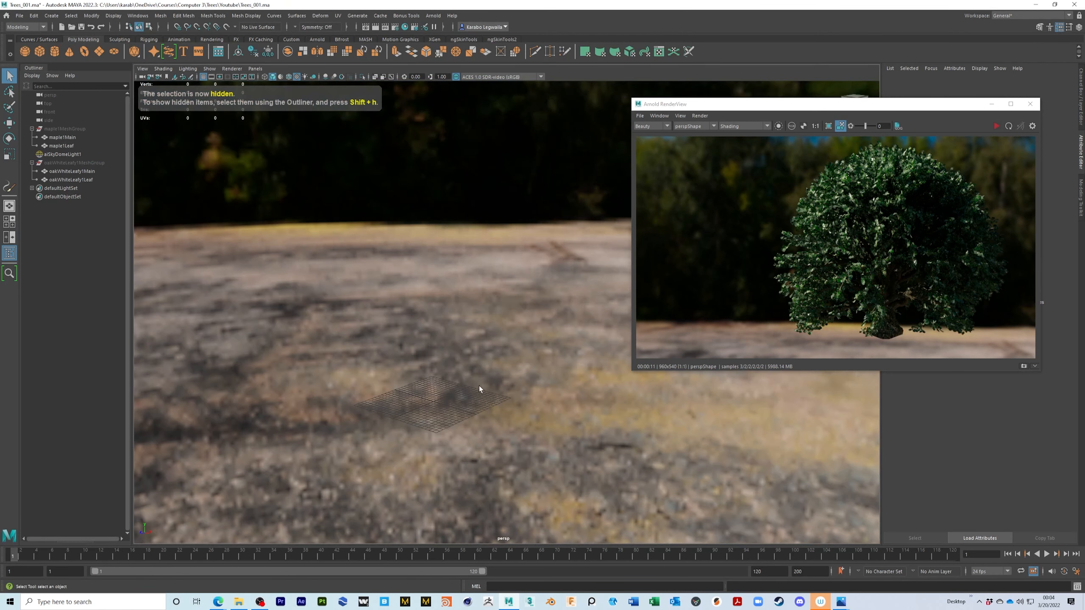
pyautogui.click(99, 51)
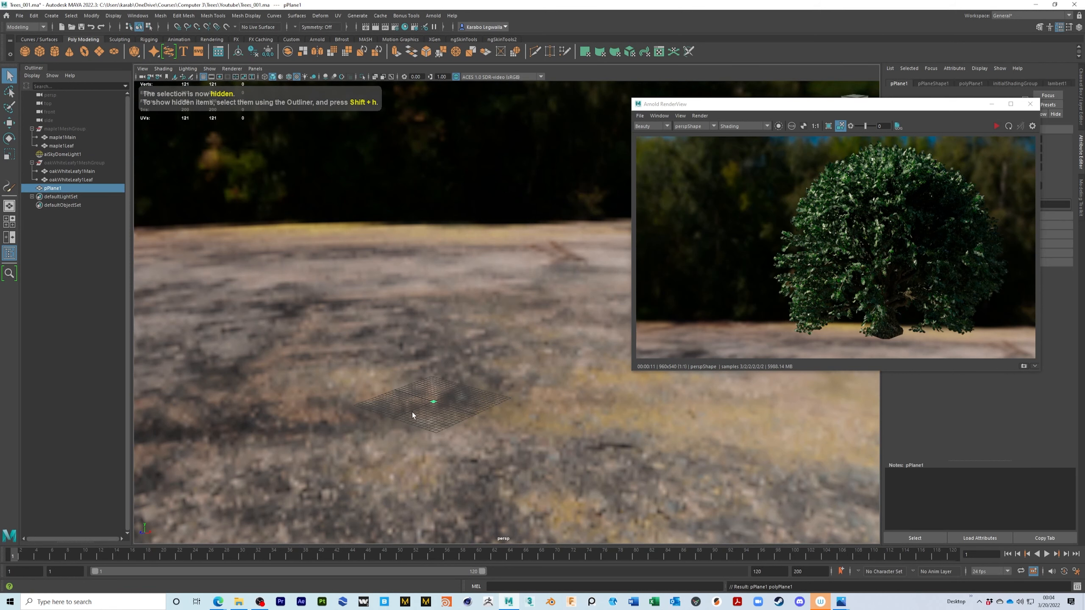
pyautogui.press('f')
pyautogui.keyDown('alt'); pyautogui.moveTo(417, 412); pyautogui.dragTo(520, 324); pyautogui.keyUp('alt')
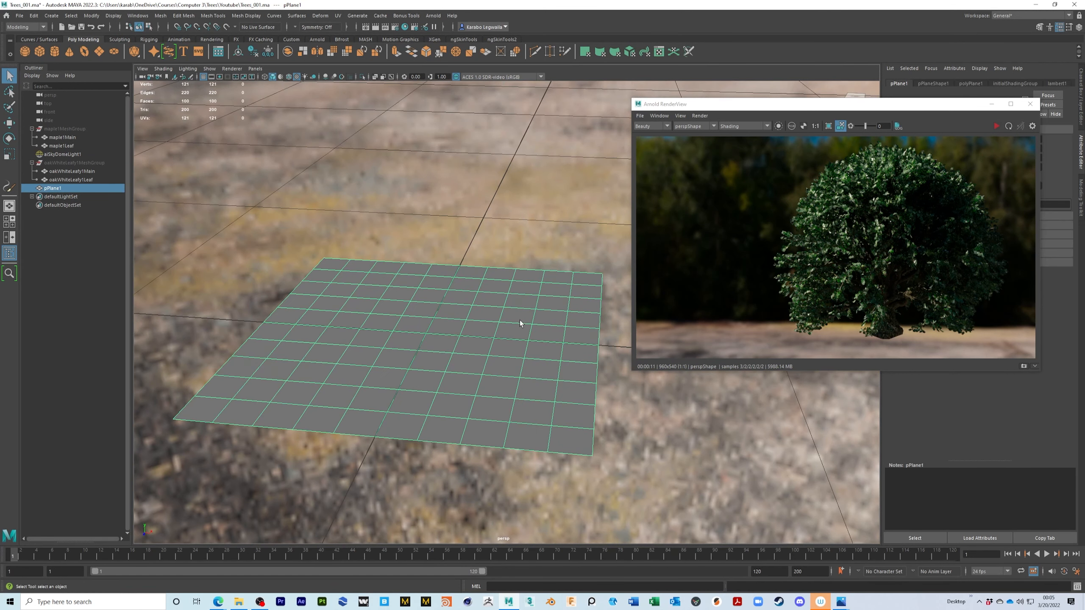
pyautogui.click(1030, 104)
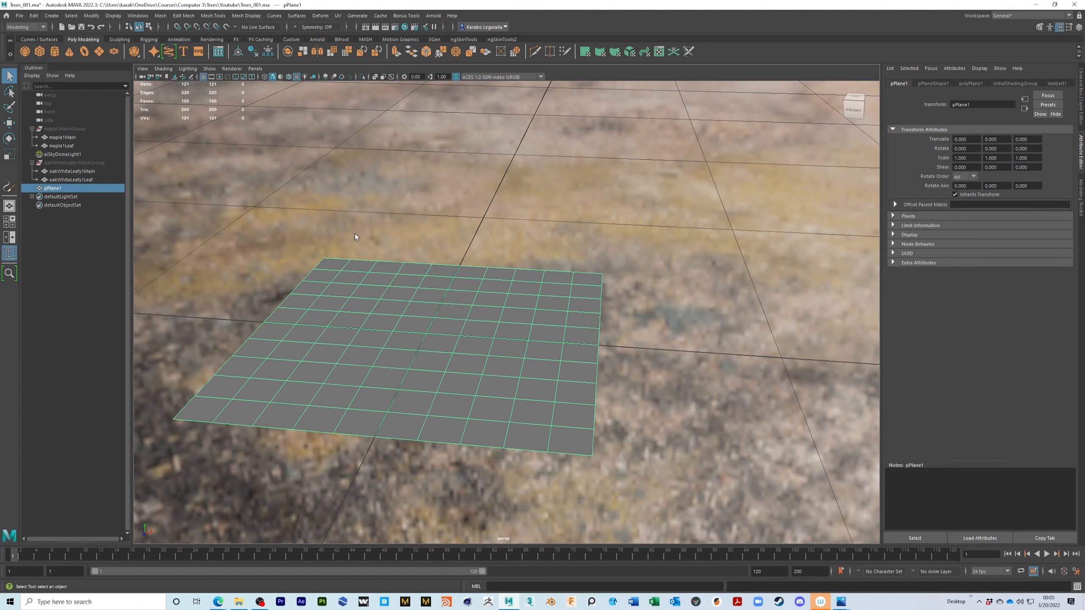
pyautogui.hotkey('ctrl', 'z')
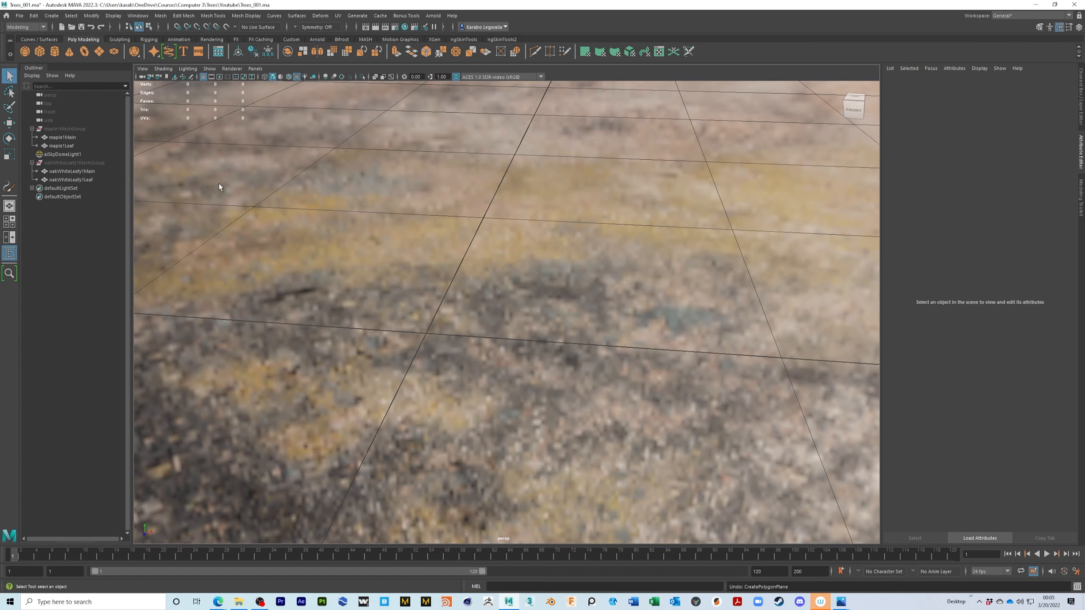
# Create a 1 by 1 polygon plane with one width division and one height division.
pyautogui.doubleClick(97, 51)
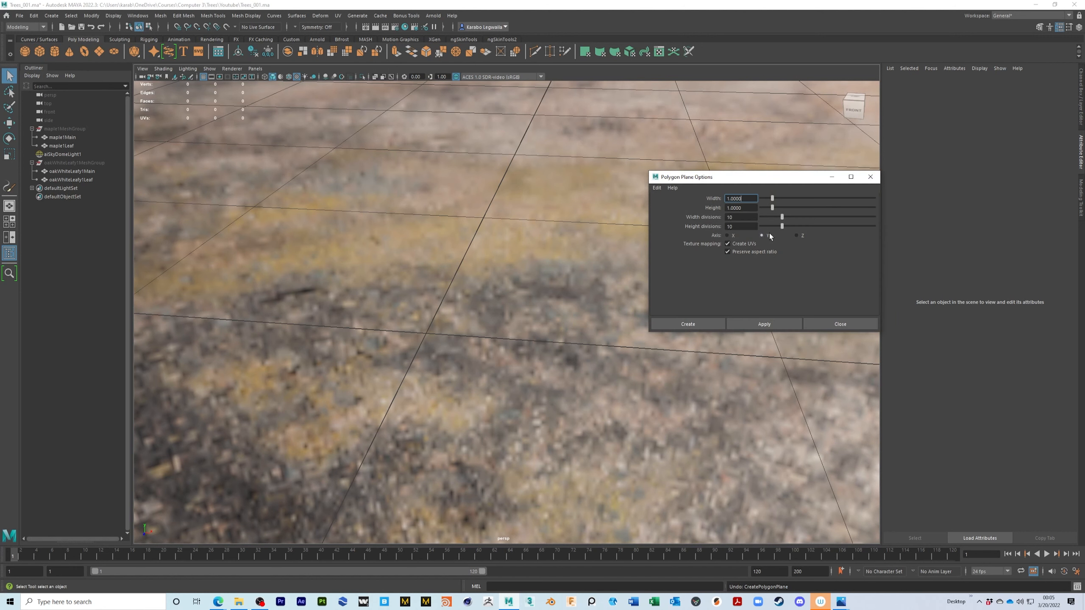
pyautogui.moveTo(781, 217); pyautogui.dragTo(763, 217)
pyautogui.click(696, 325)
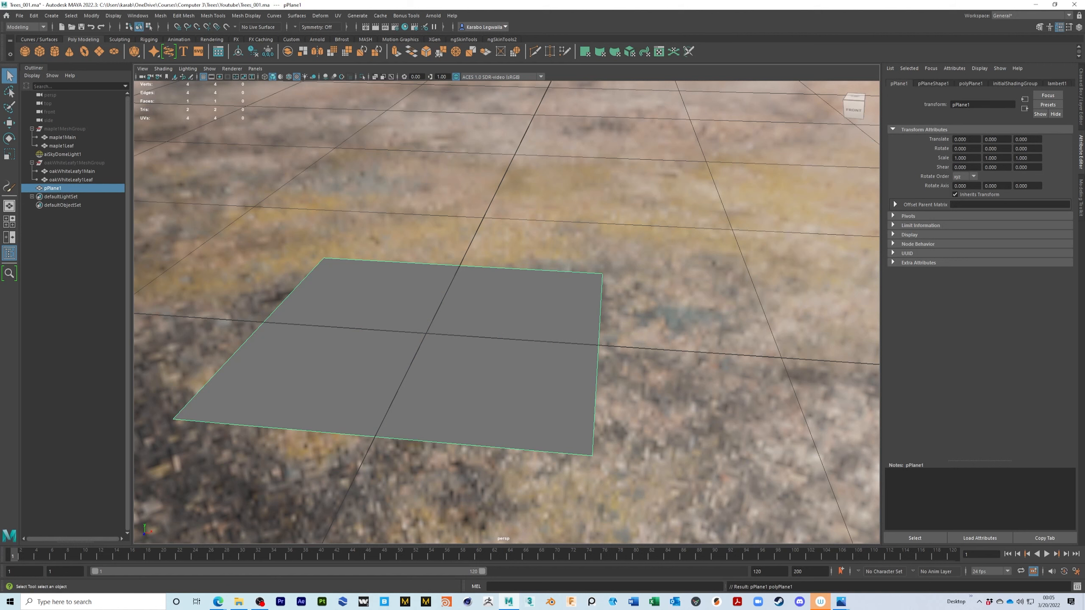
# Bring the Hypershade back full-screen and show the imported leaf texture nodes with free graph space below them.
pyautogui.moveTo(0, 64); pyautogui.dragTo(876, 86)
pyautogui.doubleClick(875, 87)
pyautogui.moveTo(513, 417)
pyautogui.keyDown('alt'); pyautogui.mouseDown(button='middle')
pyautogui.moveTo(678, 344)
pyautogui.moveTo(719, 343)
pyautogui.mouseUp(button='middle'); pyautogui.keyUp('alt')
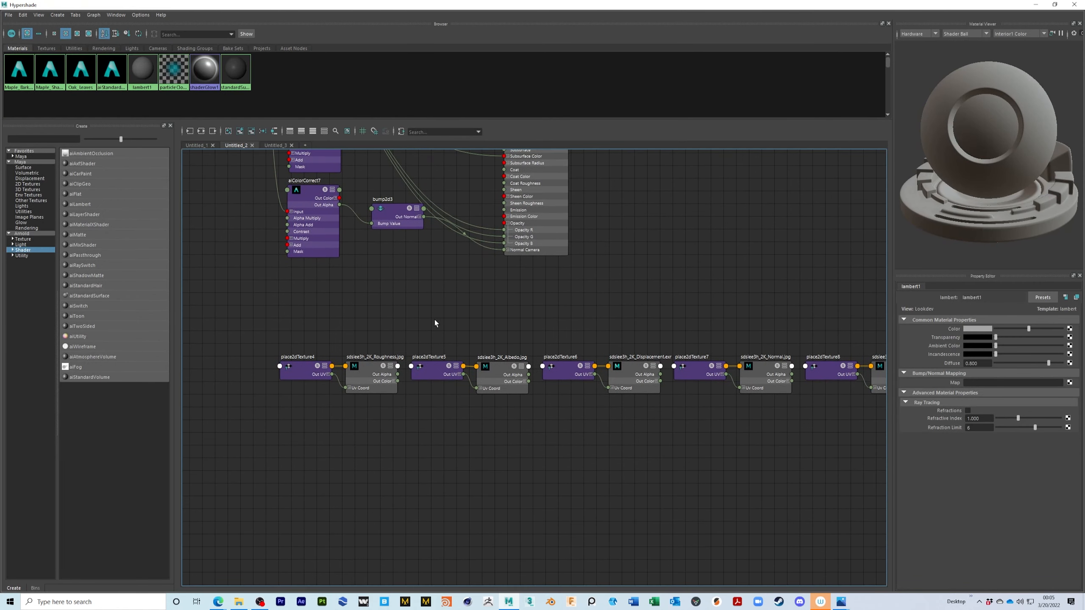
pyautogui.keyDown('alt'); pyautogui.moveTo(509, 397); pyautogui.dragTo(521, 441, button='middle'); pyautogui.keyUp('alt')
pyautogui.keyDown('alt'); pyautogui.moveTo(521, 281); pyautogui.dragTo(529, 390, button='middle'); pyautogui.keyUp('alt')
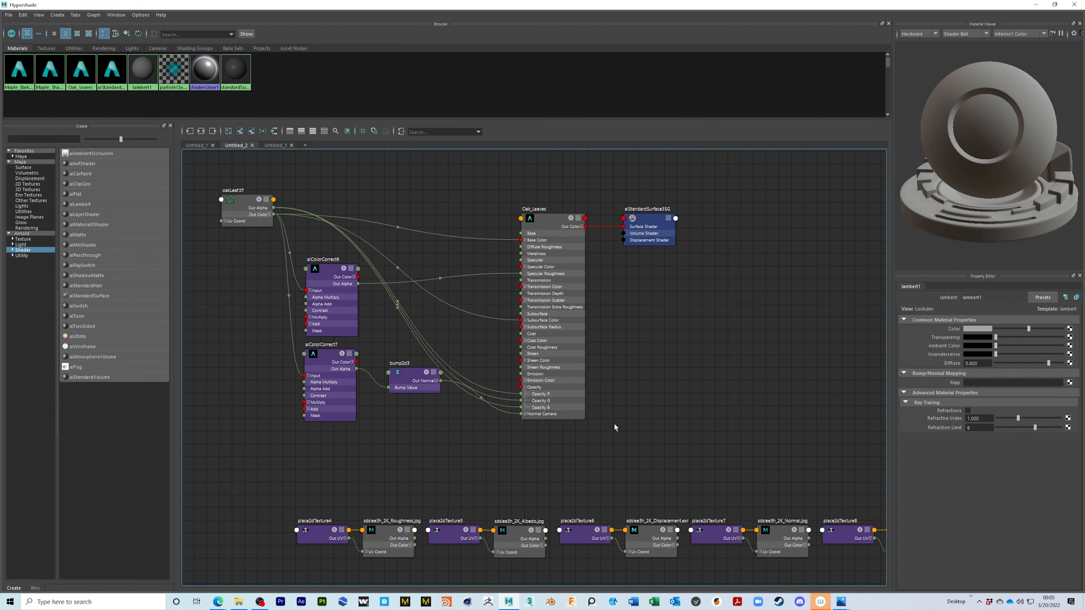
pyautogui.keyDown('alt'); pyautogui.moveTo(563, 550); pyautogui.dragTo(553, 274, button='middle'); pyautogui.keyUp('alt')
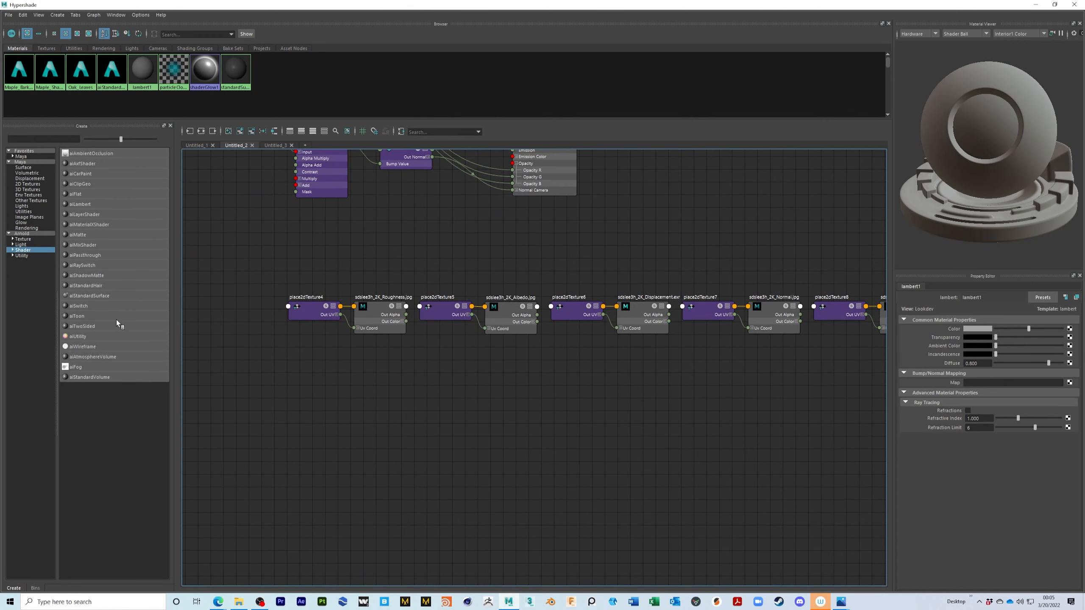
# Create an aiStandardSurface material below the texture nodes and rename it New_Oak_Leaves.
pyautogui.click(97, 296)
pyautogui.keyDown('alt'); pyautogui.moveTo(426, 386); pyautogui.dragTo(505, 391, button='middle'); pyautogui.keyUp('alt')
pyautogui.doubleClick(560, 368)
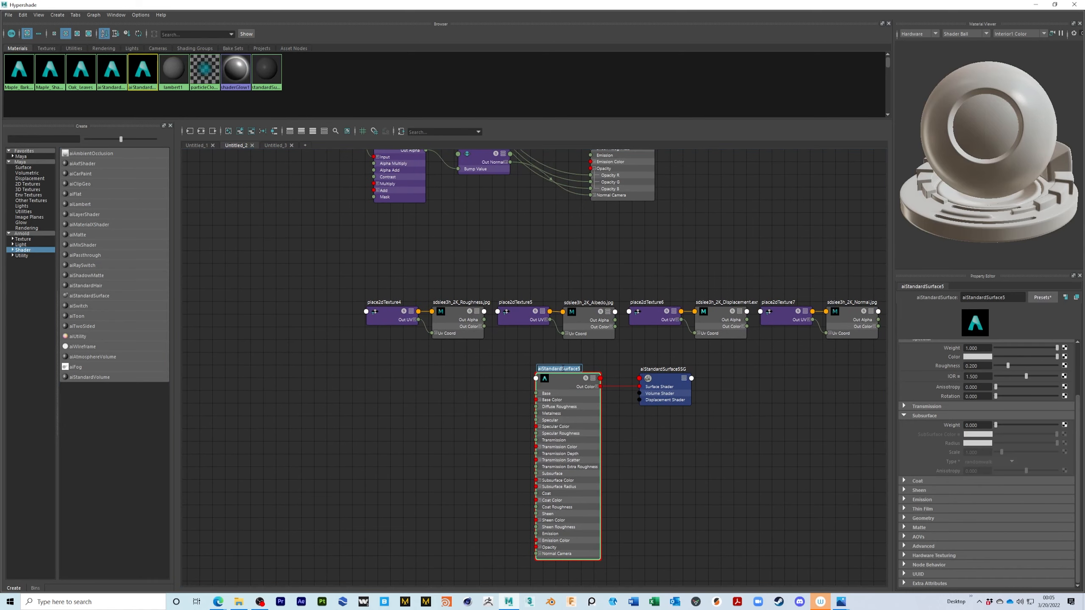
pyautogui.write('New Oak Leaves')
pyautogui.press('Return')
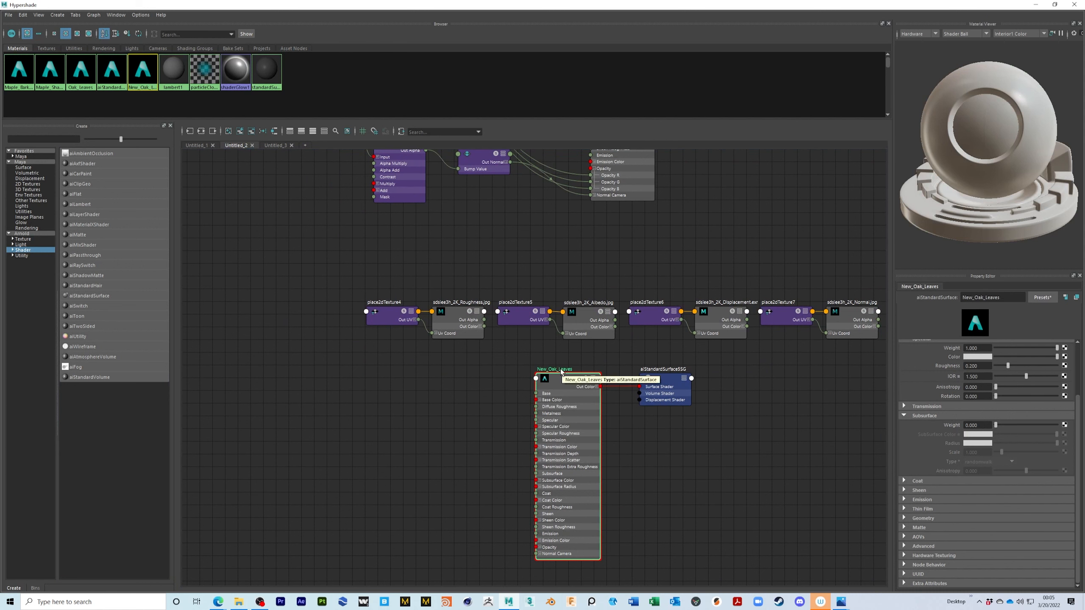
# Place the albedo texture nodes beside New_Oak_Leaves and connect the texture's Out Color to Base Color.
pyautogui.moveTo(519, 278); pyautogui.dragTo(537, 401)
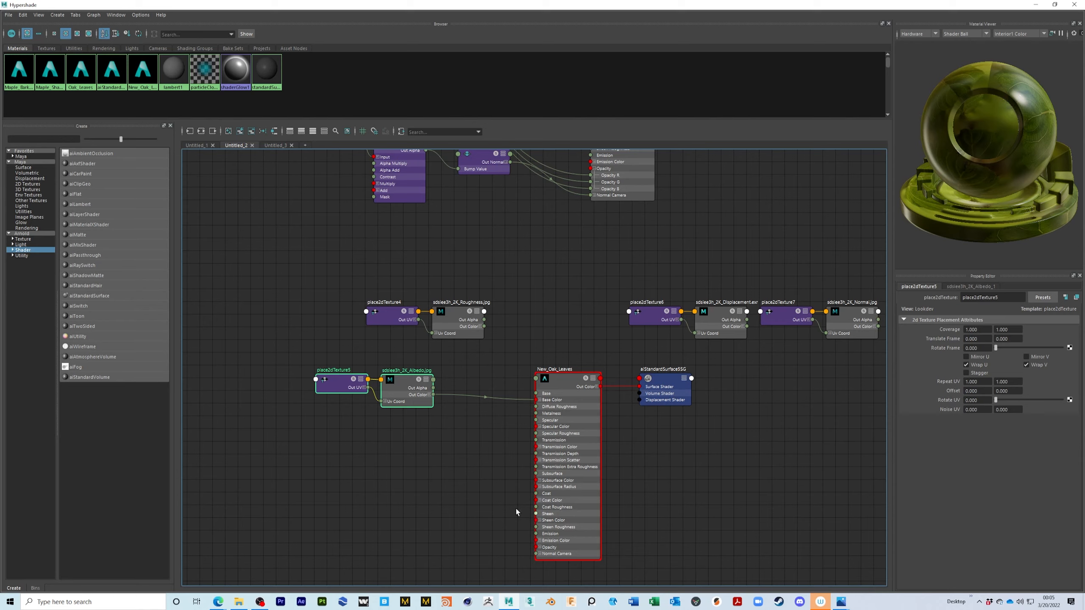
pyautogui.moveTo(482, 470)
pyautogui.mouseDown(button='middle')
pyautogui.moveTo(450, 557)
pyautogui.moveTo(485, 468)
pyautogui.mouseUp(button='middle')
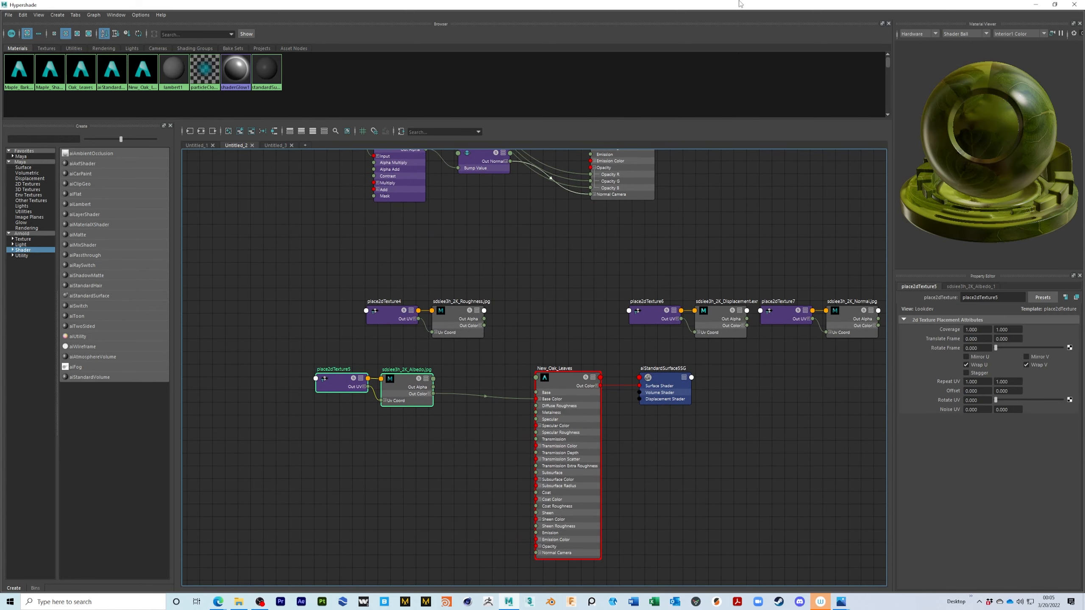
# Assign the New_Oak_Leaves material to the plane in the scene and move the Hypershade window aside.
pyautogui.moveTo(722, 6); pyautogui.dragTo(727, 170)
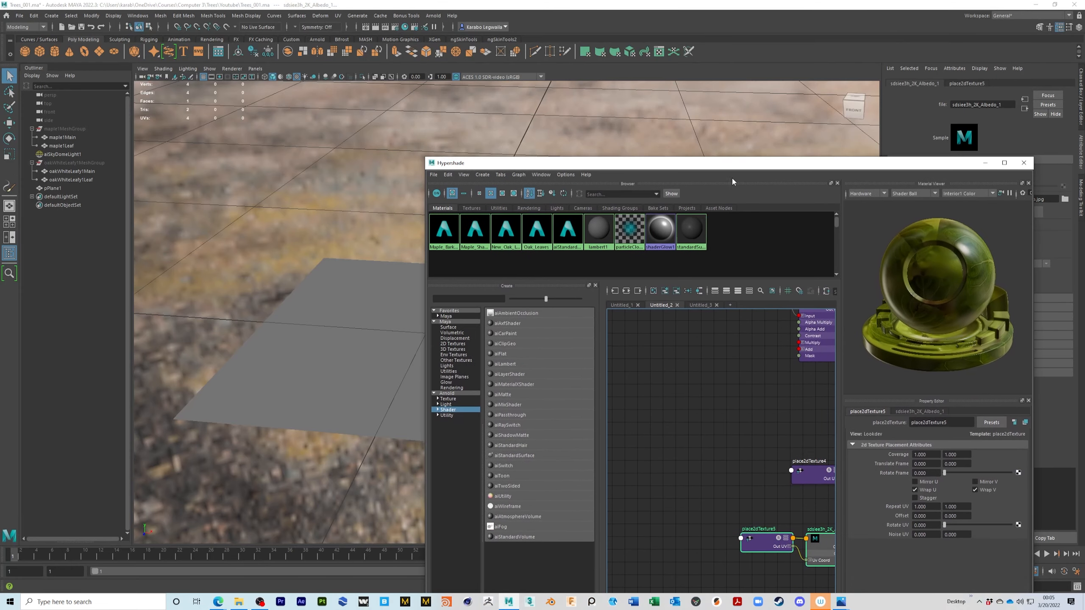
pyautogui.click(351, 359)
pyautogui.keyDown('alt'); pyautogui.moveTo(704, 422); pyautogui.dragTo(632, 386, button='middle'); pyautogui.keyUp('alt')
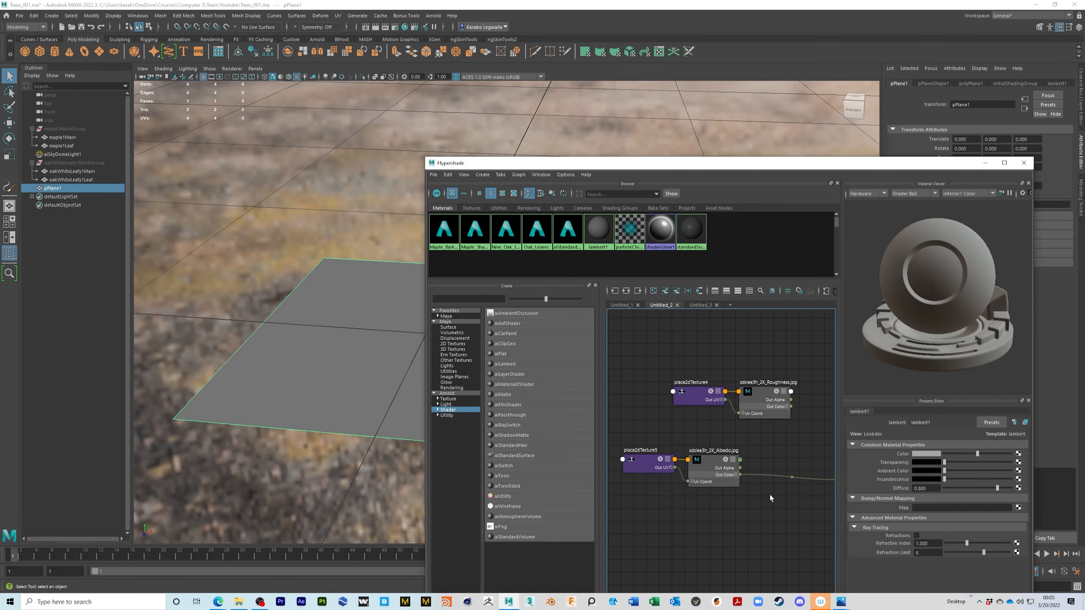
pyautogui.keyDown('alt'); pyautogui.moveTo(792, 515); pyautogui.dragTo(666, 510, button='middle'); pyautogui.keyUp('alt')
pyautogui.moveTo(746, 460); pyautogui.dragTo(743, 435, button='right')
pyautogui.moveTo(891, 165); pyautogui.dragTo(0, 165)
pyautogui.moveTo(468, 293)
pyautogui.keyDown('alt'); pyautogui.mouseDown()
pyautogui.moveTo(591, 303)
pyautogui.moveTo(569, 366)
pyautogui.moveTo(576, 340)
pyautogui.moveTo(560, 325)
pyautogui.moveTo(450, 298)
pyautogui.mouseUp(); pyautogui.keyUp('alt')
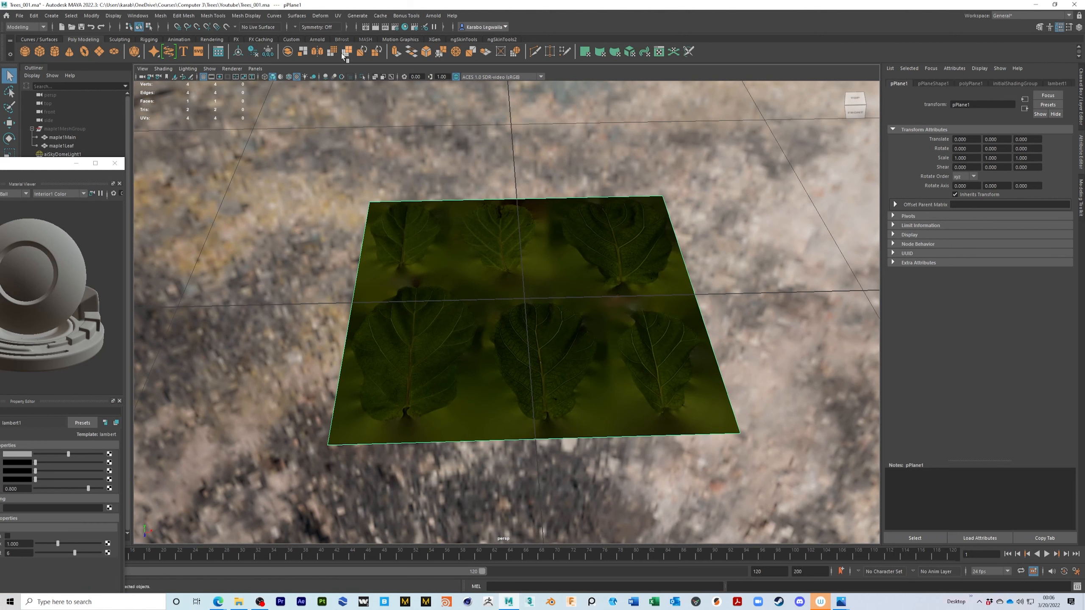
# Hide the viewport grid, view the leaf plane at an angle and save the scene.
pyautogui.click(204, 76)
pyautogui.keyDown('alt'); pyautogui.moveTo(664, 365); pyautogui.dragTo(661, 383, button='middle'); pyautogui.keyUp('alt')
pyautogui.keyDown('alt'); pyautogui.moveTo(661, 385); pyautogui.dragTo(638, 388); pyautogui.keyUp('alt')
pyautogui.hotkey('ctrl', 's')
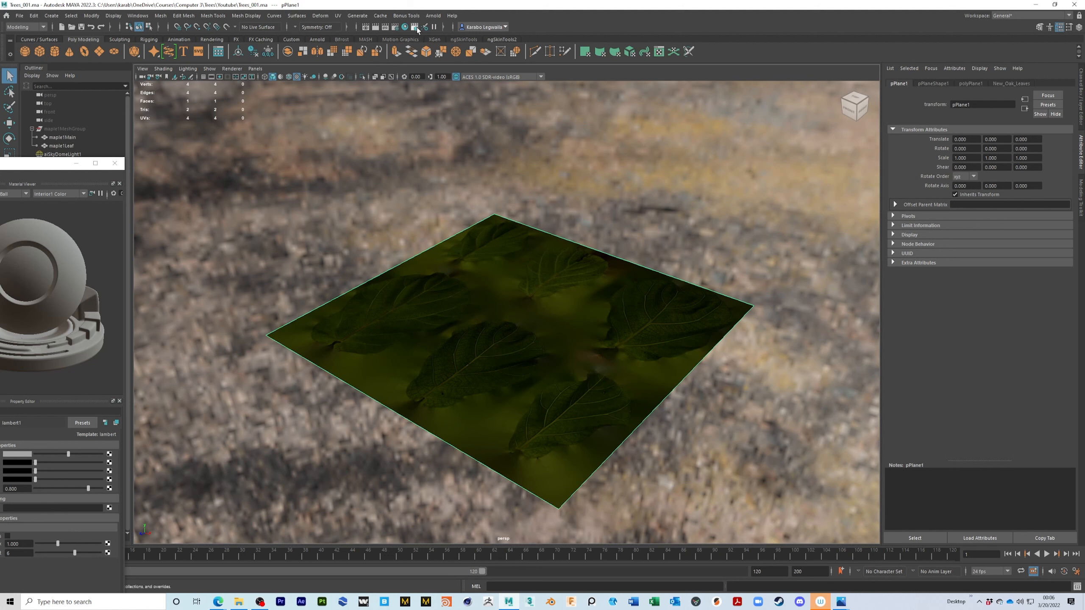
# Open the Arnold RenderView, render the leaf plane from a closer angle, and stop the render.
pyautogui.click(434, 15)
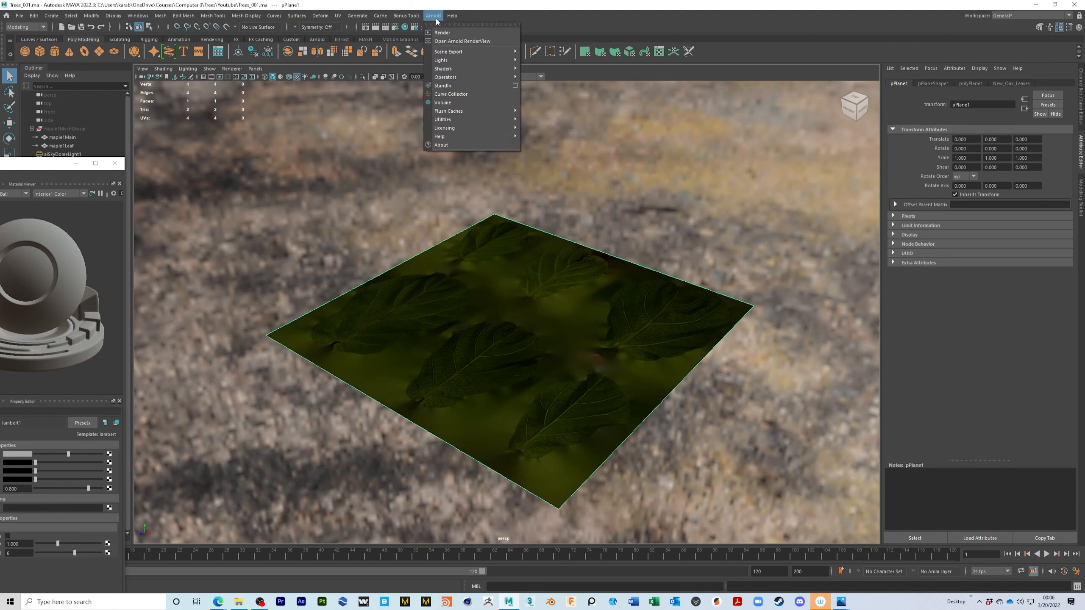
pyautogui.click(459, 41)
pyautogui.click(991, 126)
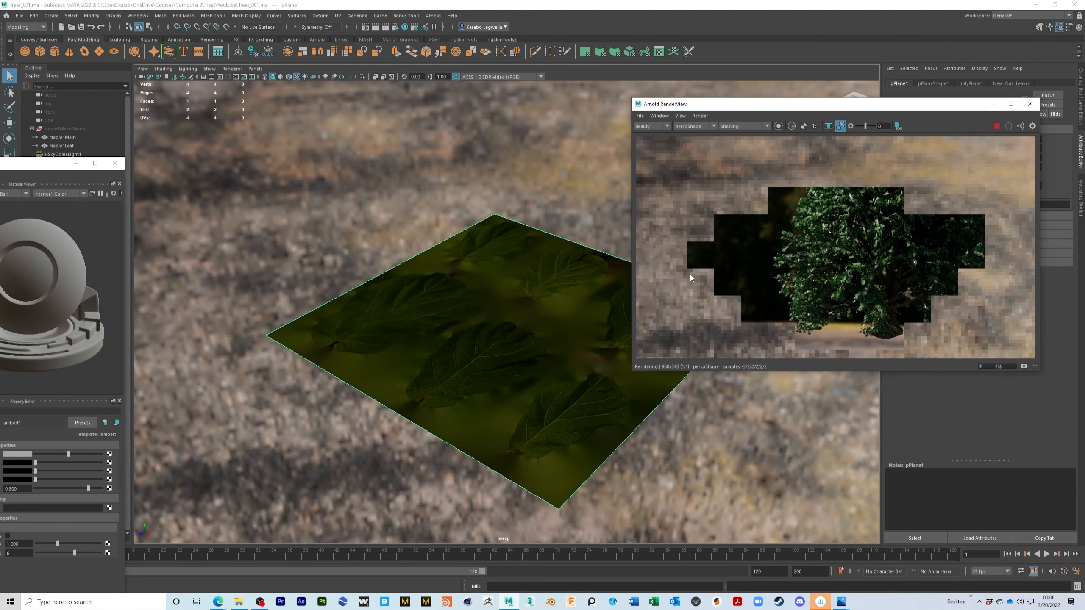
pyautogui.keyDown('alt'); pyautogui.moveTo(521, 374); pyautogui.dragTo(479, 354); pyautogui.keyUp('alt')
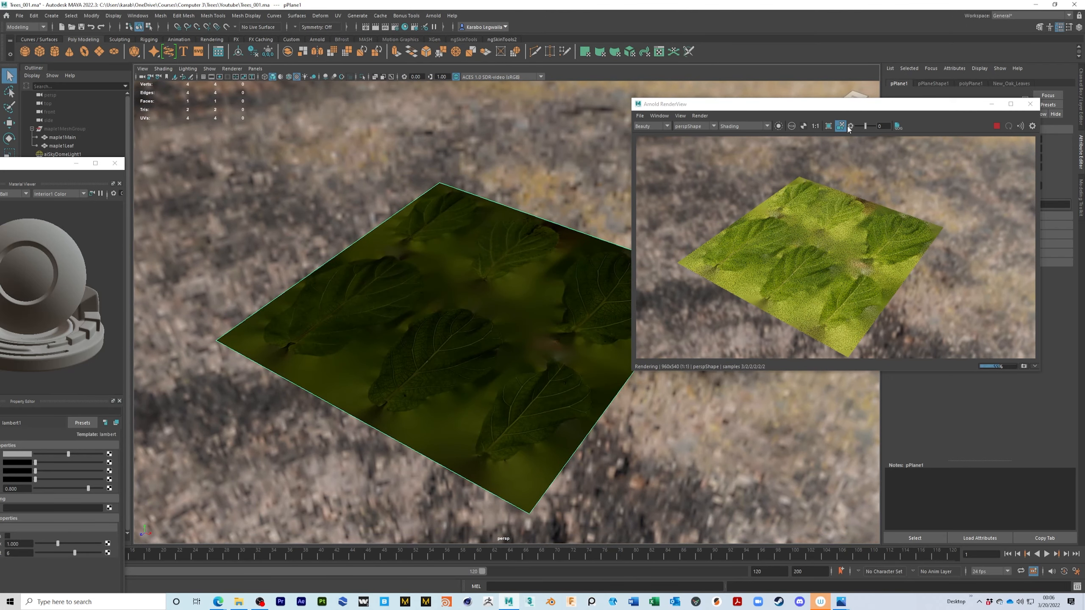
pyautogui.click(997, 126)
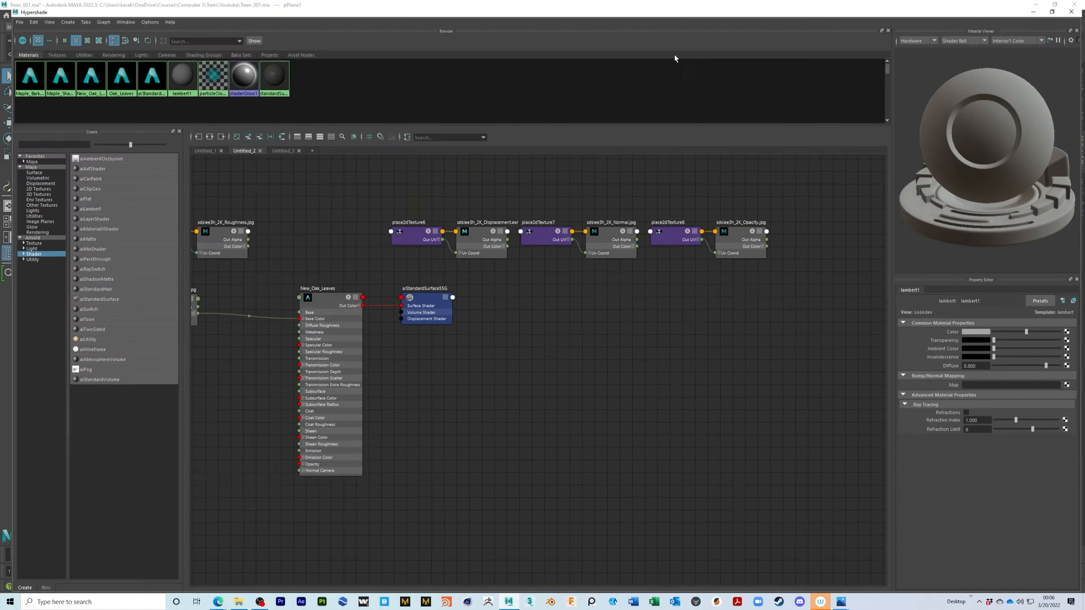
# Place the normal texture near New_Oak_Leaves and connect it through a new aiNormalMap node to Normal Camera.
pyautogui.keyDown('alt'); pyautogui.moveTo(483, 373); pyautogui.dragTo(665, 338, button='middle'); pyautogui.keyUp('alt')
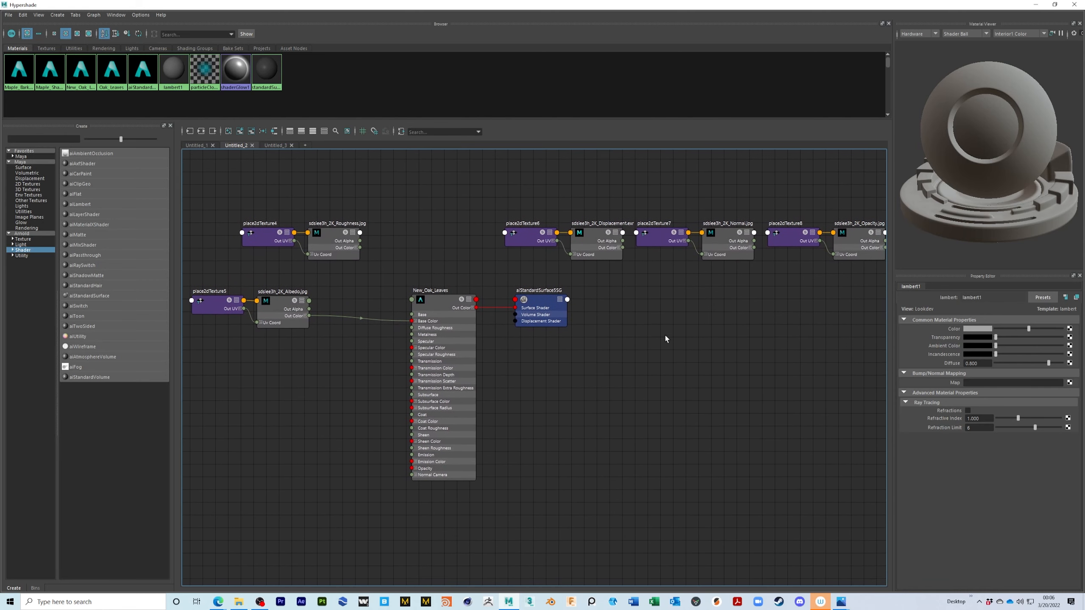
pyautogui.moveTo(673, 212); pyautogui.dragTo(280, 465)
pyautogui.keyDown('alt'); pyautogui.moveTo(279, 466); pyautogui.dragTo(580, 419, button='middle'); pyautogui.keyUp('alt')
pyautogui.press('Tab')
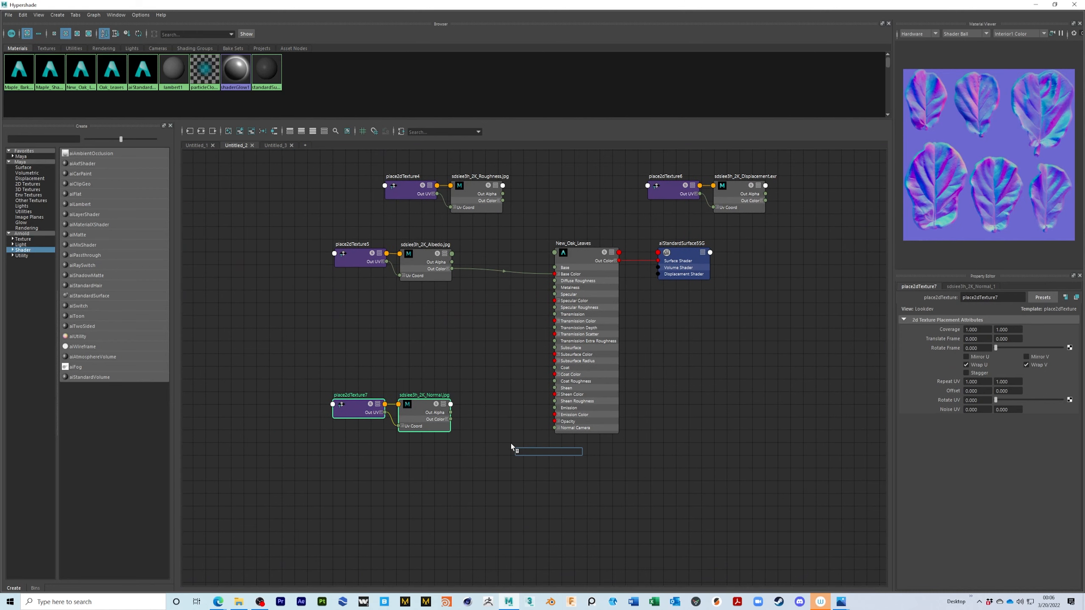
pyautogui.write('ainor')
pyautogui.press('Return')
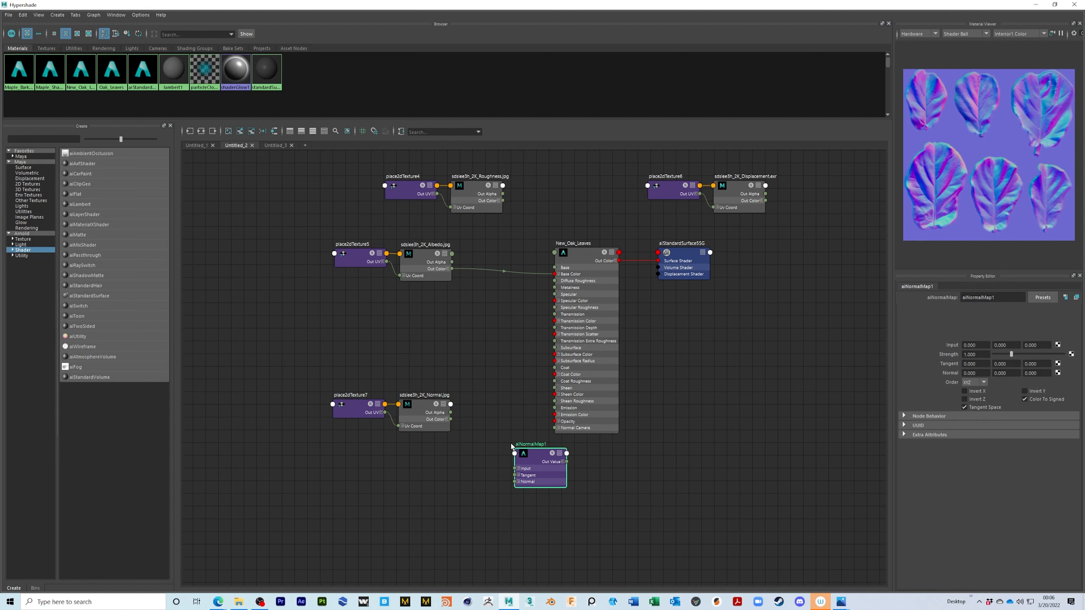
pyautogui.moveTo(537, 459); pyautogui.dragTo(554, 428)
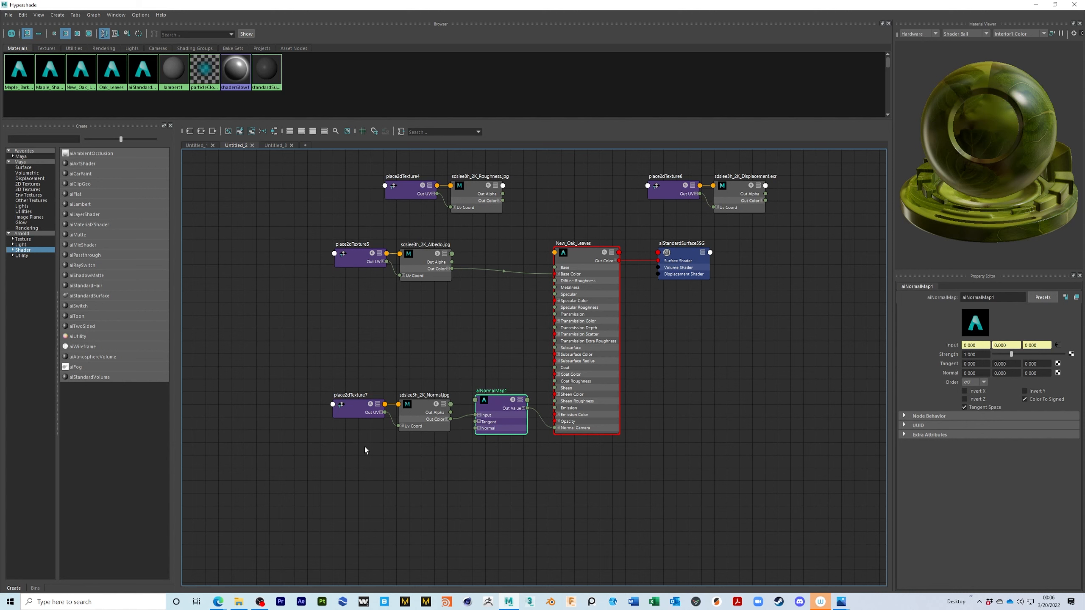
# Set the normal texture's color space to Raw and enable Ignore CS File Rules.
pyautogui.click(420, 409)
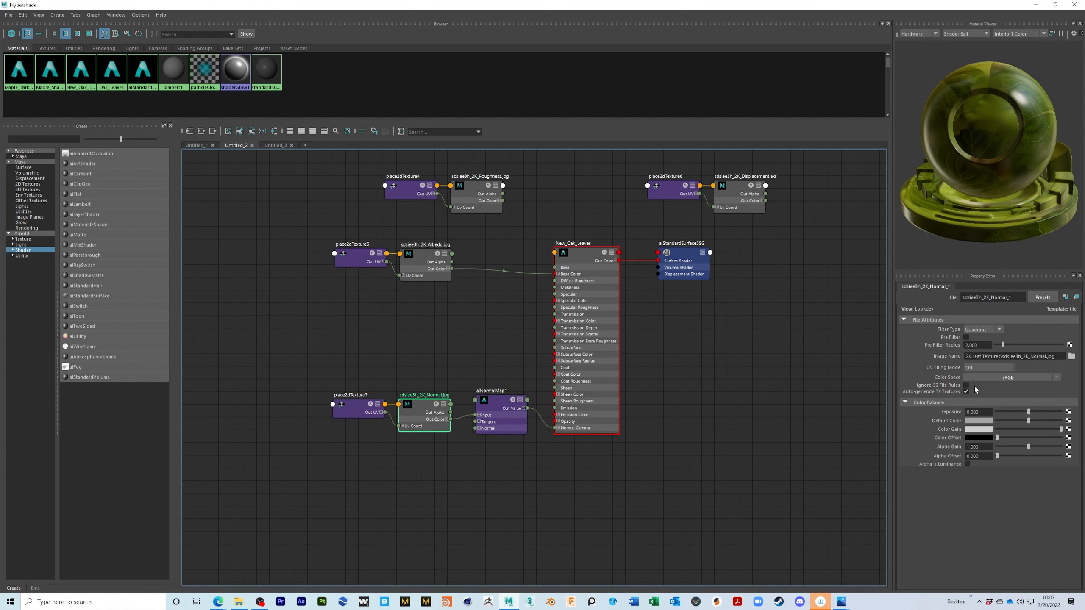
pyautogui.click(1008, 377)
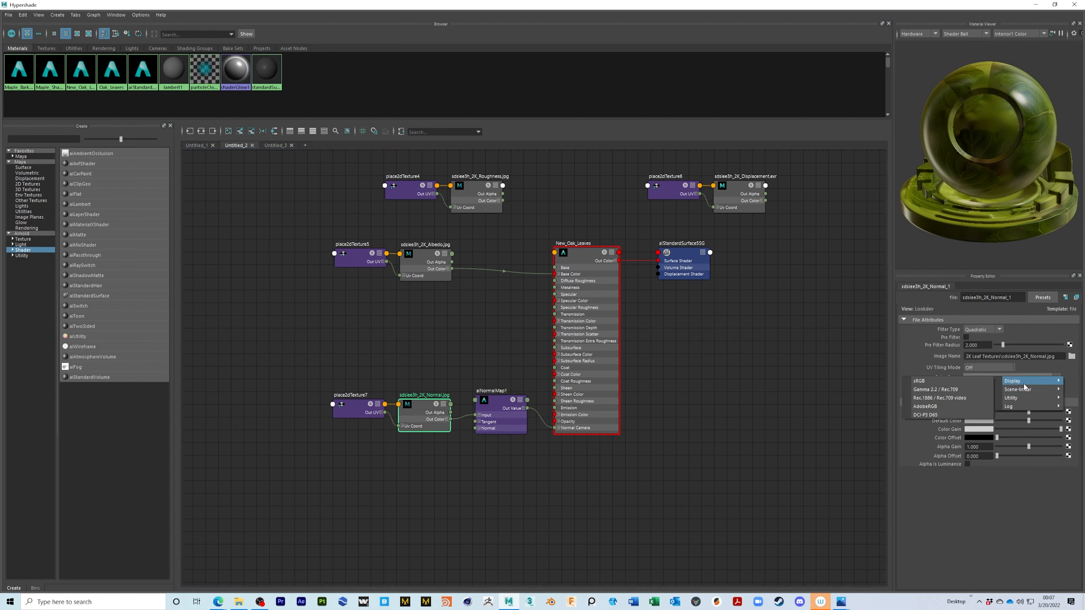
pyautogui.click(971, 400)
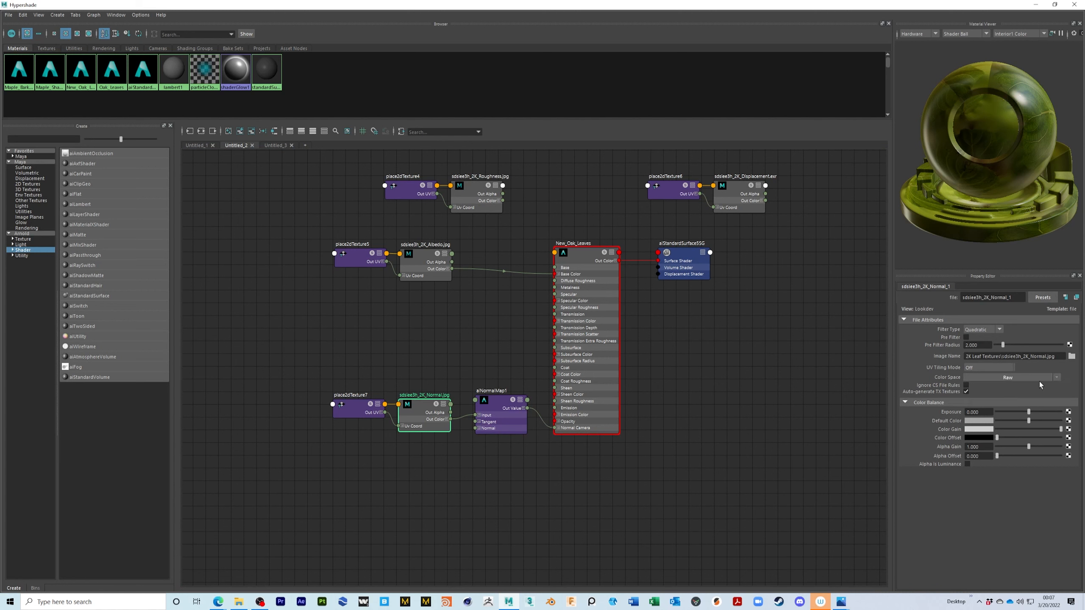
pyautogui.click(966, 386)
# Render the plane in the Arnold RenderView and examine the normal map's effect on the leaves from several angles.
pyautogui.doubleClick(890, 6)
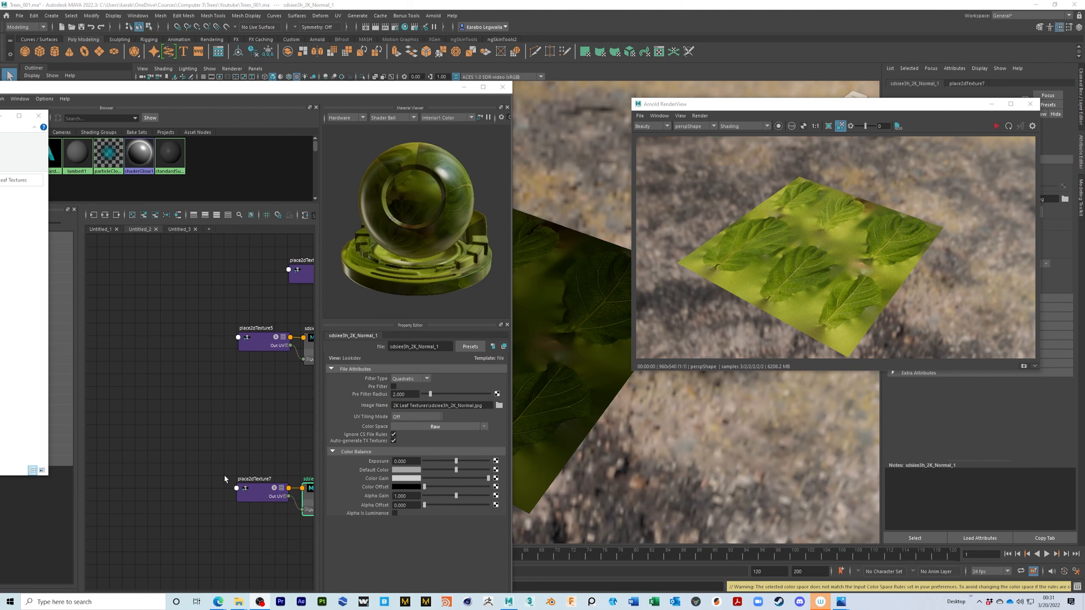
pyautogui.keyDown('alt'); pyautogui.moveTo(214, 486); pyautogui.dragTo(125, 466, button='middle'); pyautogui.keyUp('alt')
pyautogui.keyDown('alt'); pyautogui.moveTo(294, 453); pyautogui.dragTo(227, 436, button='middle'); pyautogui.keyUp('alt')
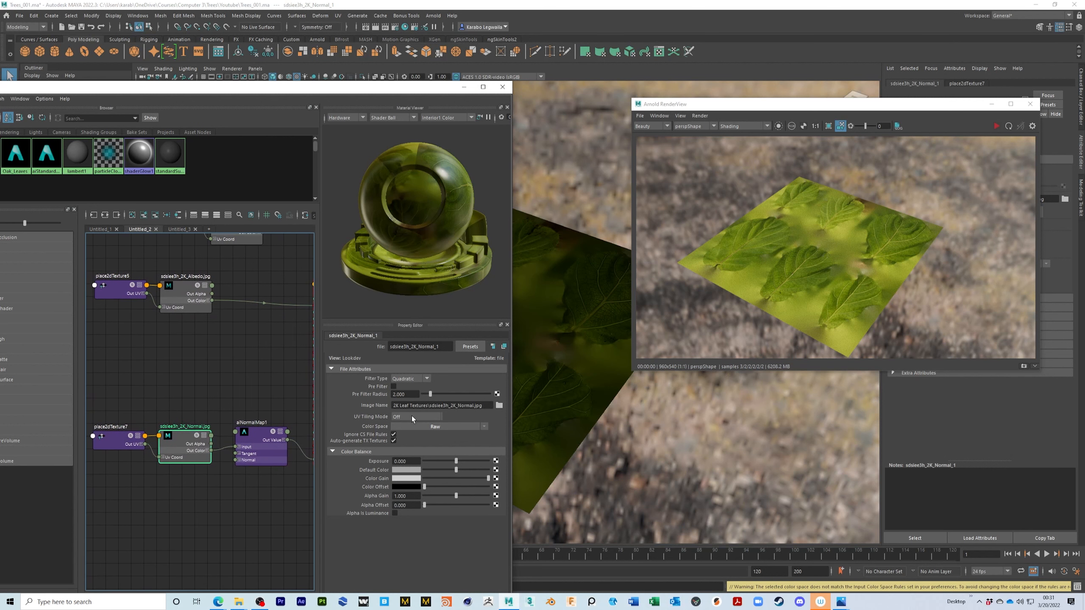
pyautogui.click(995, 126)
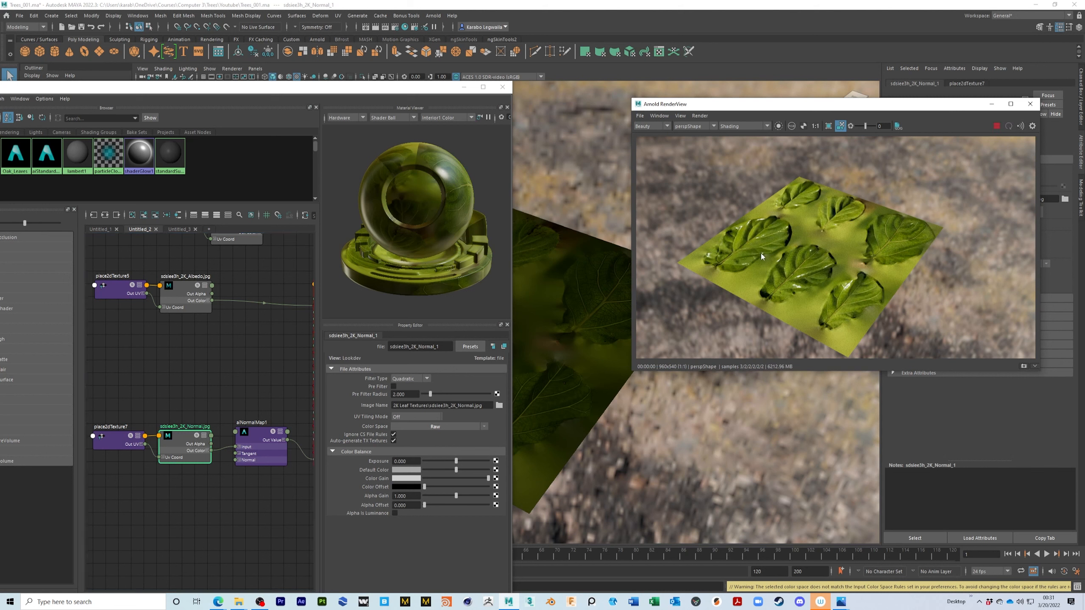
pyautogui.moveTo(805, 281)
pyautogui.keyDown('alt'); pyautogui.mouseDown()
pyautogui.moveTo(778, 264)
pyautogui.moveTo(787, 249)
pyautogui.moveTo(795, 280)
pyautogui.mouseUp(); pyautogui.keyUp('alt')
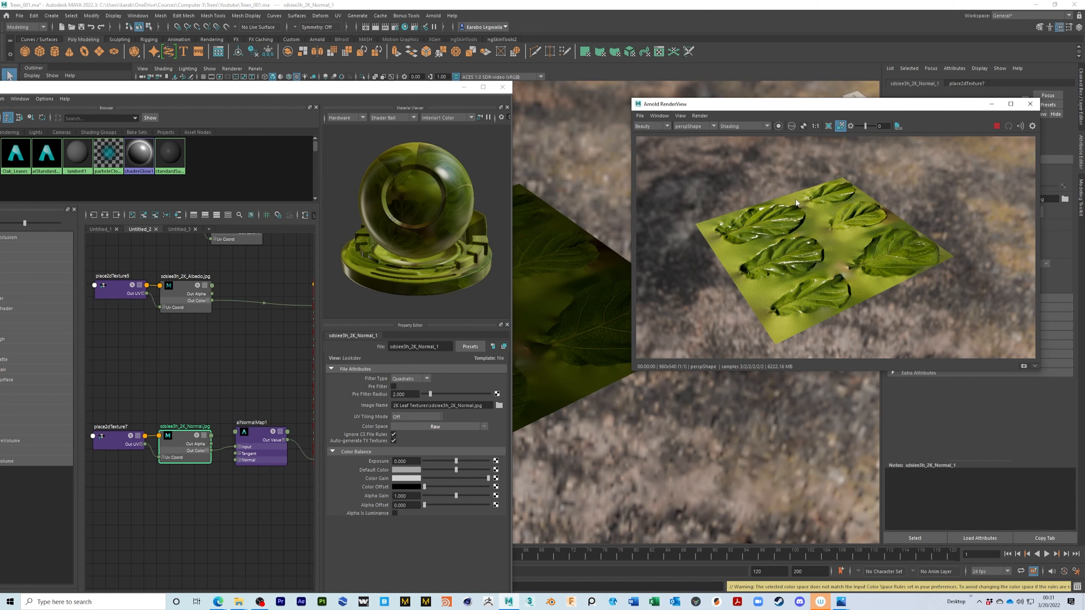
pyautogui.keyDown('alt'); pyautogui.moveTo(809, 258); pyautogui.dragTo(946, 264); pyautogui.keyUp('alt')
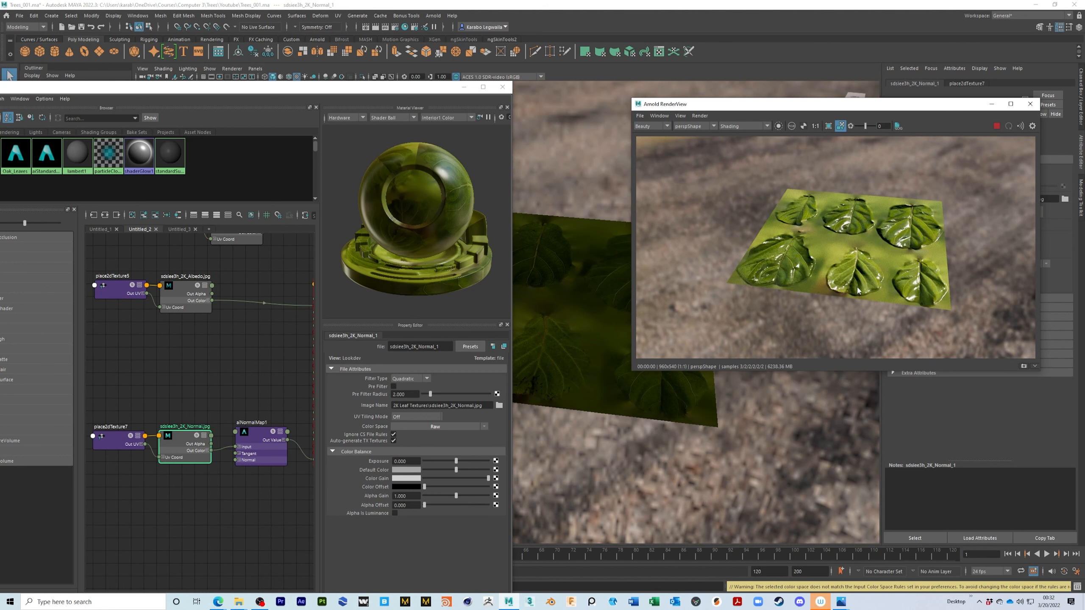
pyautogui.keyDown('alt'); pyautogui.moveTo(875, 254); pyautogui.dragTo(773, 260); pyautogui.keyUp('alt')
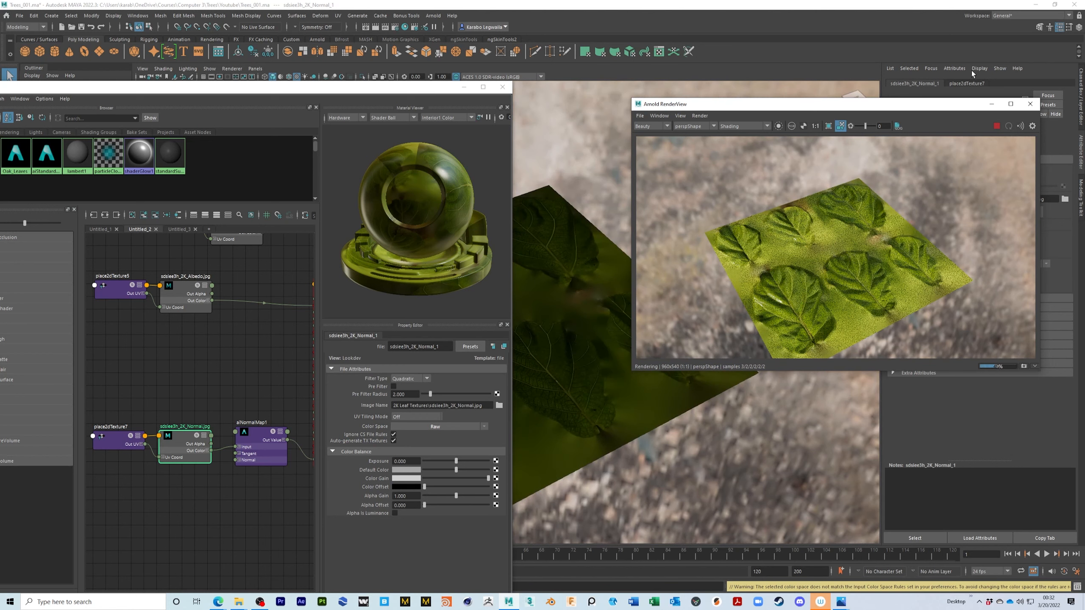
pyautogui.click(996, 126)
# Move the roughness texture nodes between albedo and normal and connect the texture's Out Alpha to Specular Roughness.
pyautogui.scroll(-6, 205, 383)
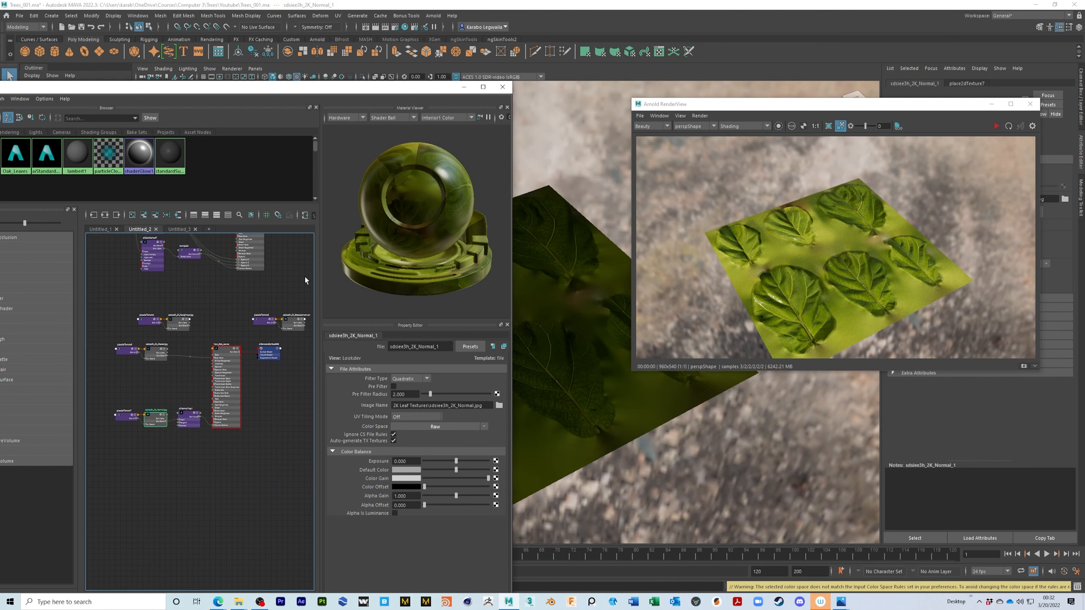
pyautogui.click(483, 87)
pyautogui.keyDown('alt'); pyautogui.moveTo(690, 314); pyautogui.dragTo(786, 324, button='right'); pyautogui.keyUp('alt')
pyautogui.keyDown('alt'); pyautogui.moveTo(669, 324); pyautogui.dragTo(669, 387, button='middle'); pyautogui.keyUp('alt')
pyautogui.keyDown('alt'); pyautogui.moveTo(762, 342); pyautogui.dragTo(693, 340, button='right'); pyautogui.keyUp('alt')
pyautogui.keyDown('alt'); pyautogui.moveTo(734, 342); pyautogui.dragTo(666, 324, button='middle'); pyautogui.keyUp('alt')
pyautogui.moveTo(254, 220); pyautogui.dragTo(346, 394)
pyautogui.keyDown('alt'); pyautogui.moveTo(419, 390); pyautogui.dragTo(483, 367, button='middle'); pyautogui.keyUp('alt')
pyautogui.click(463, 400)
pyautogui.moveTo(441, 383); pyautogui.dragTo(520, 359)
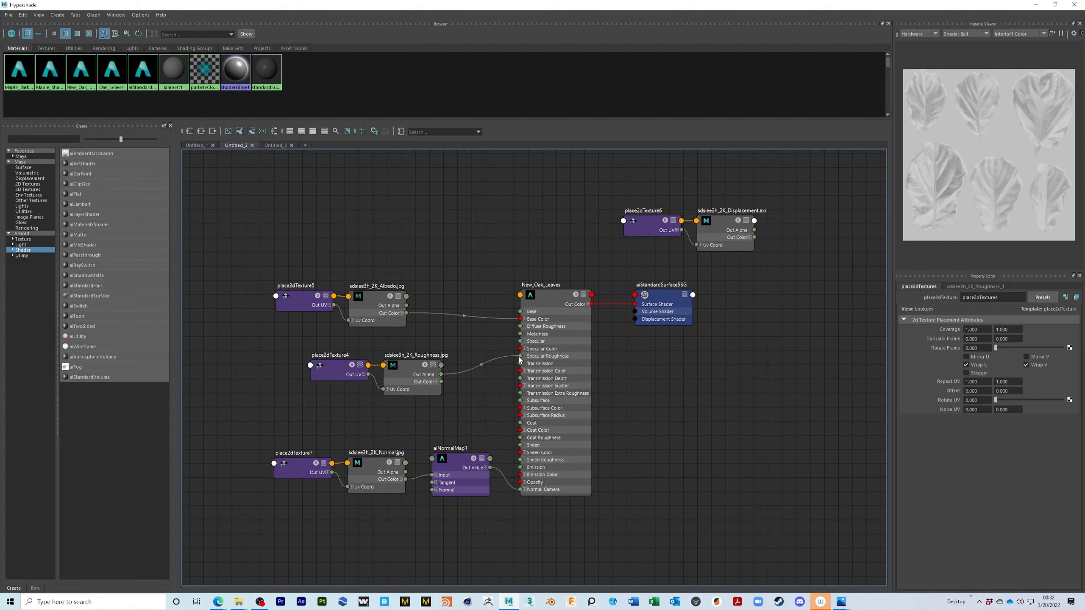
# Set the roughness texture's color space to Raw, with Ignore CS File Rules and Alpha Is Luminance enabled.
pyautogui.click(414, 376)
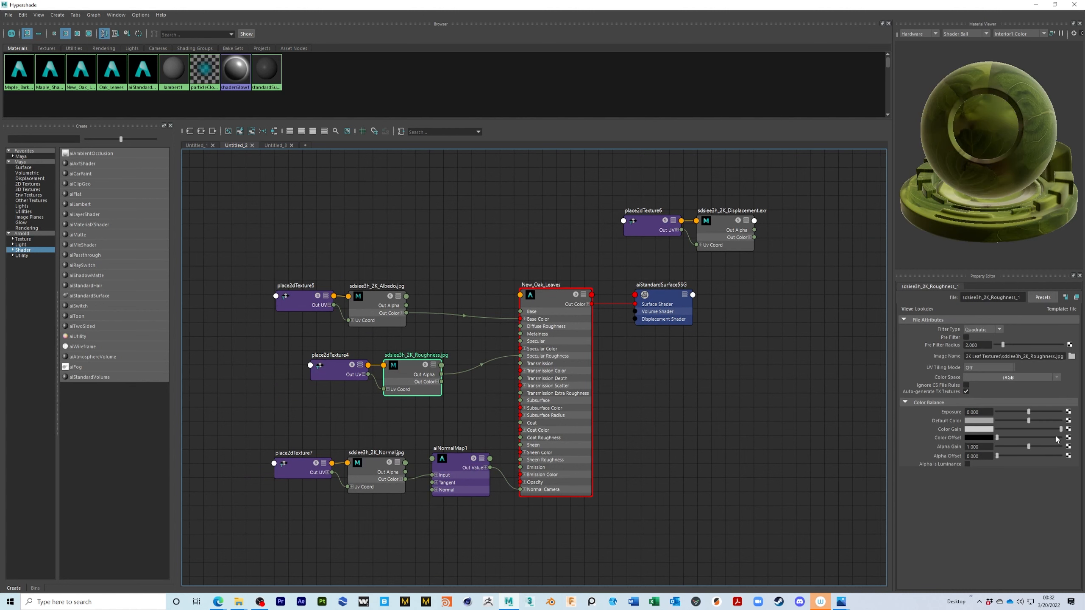
pyautogui.click(981, 379)
pyautogui.moveTo(1002, 402)
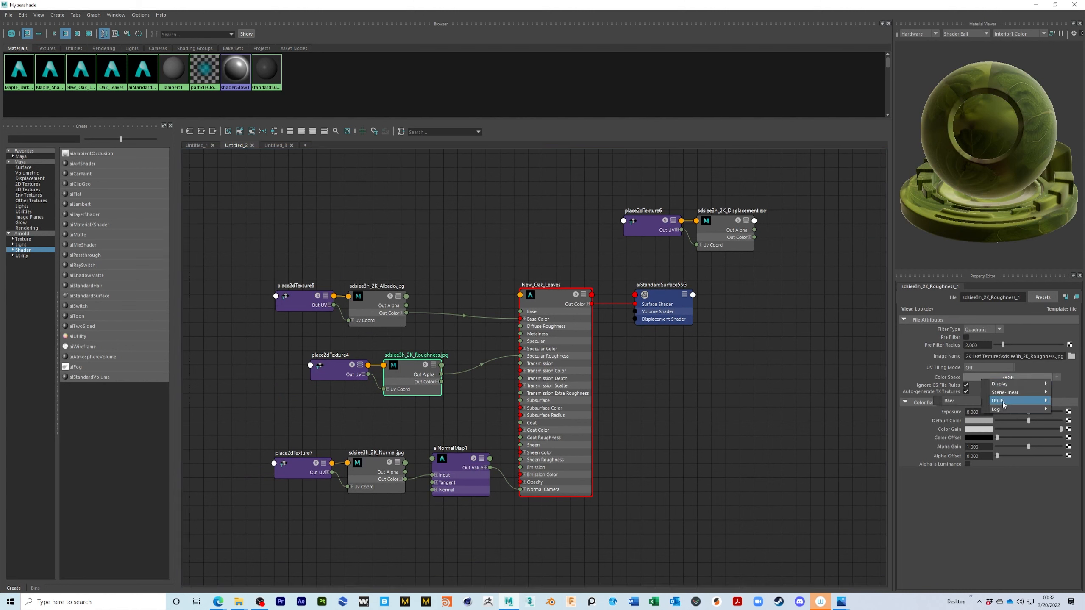
pyautogui.click(959, 402)
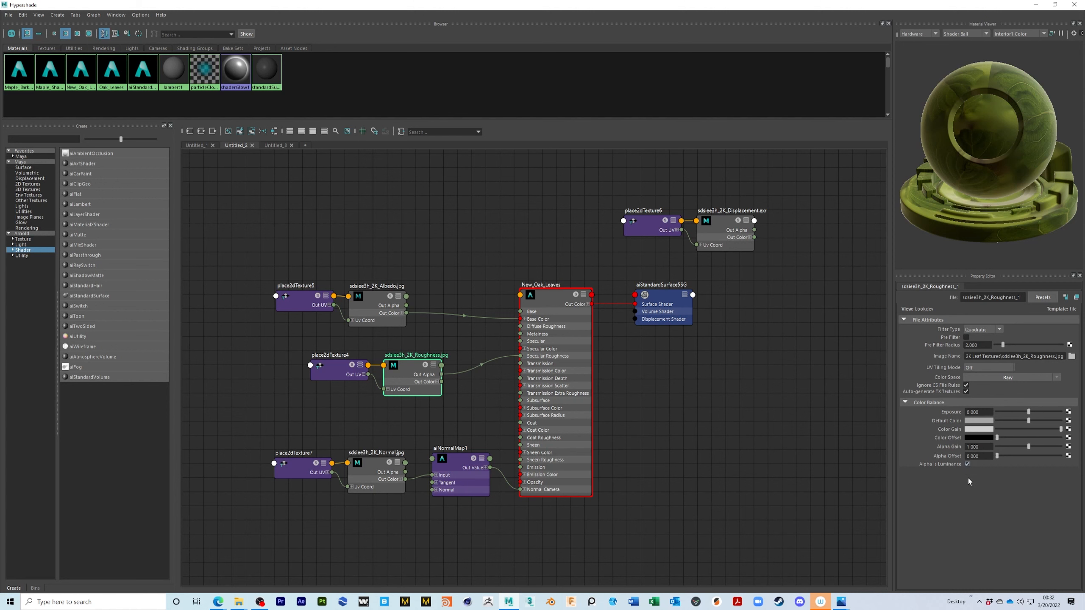
pyautogui.click(374, 475)
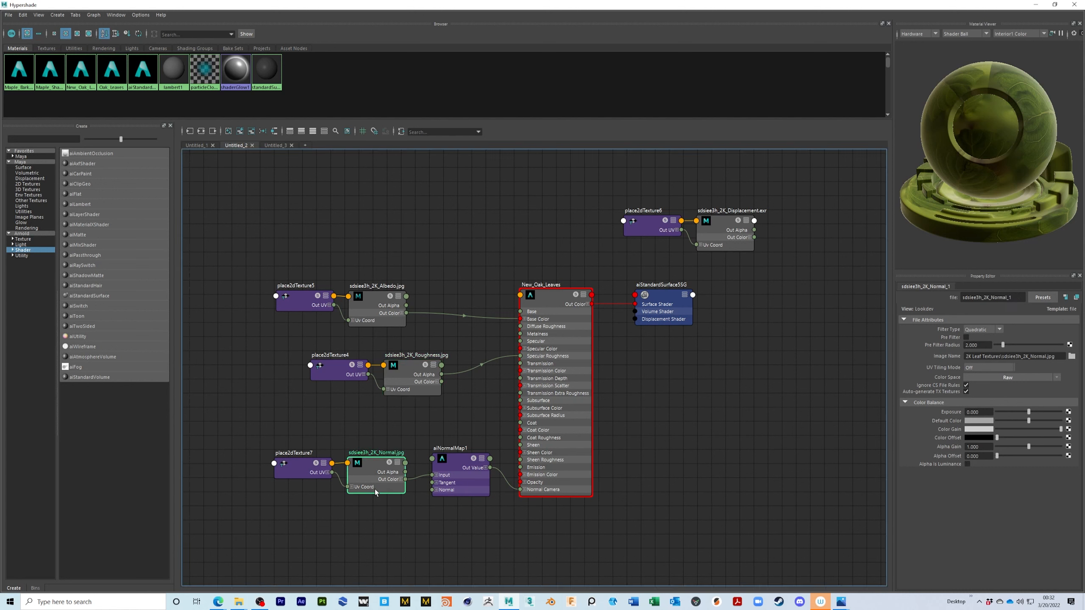
pyautogui.click(405, 391)
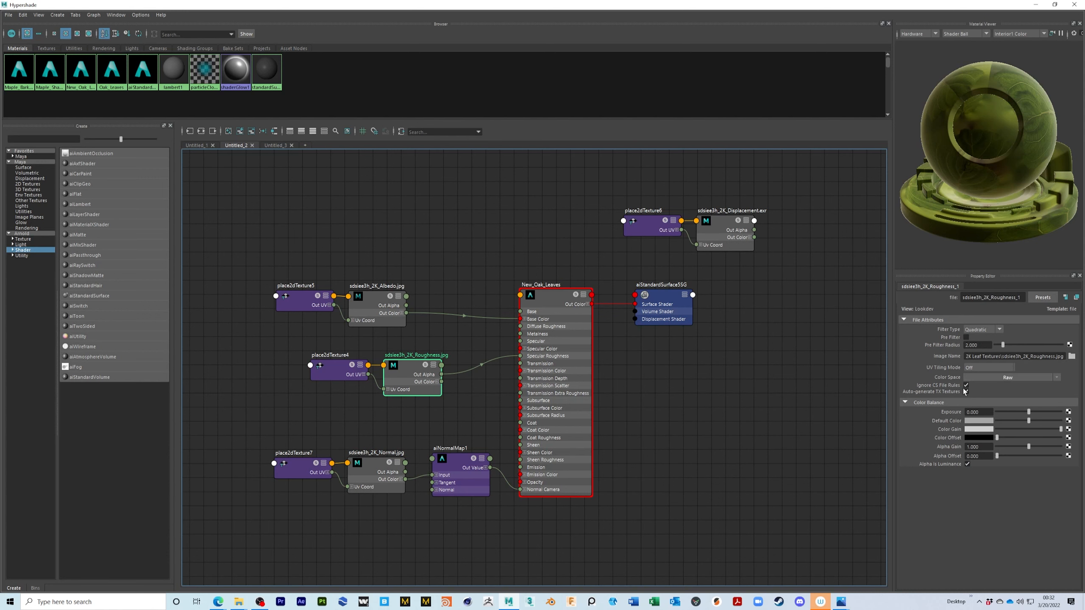
# Store a snapshot of the current render in an enlarged Arnold RenderView and save the scene.
pyautogui.moveTo(758, 6); pyautogui.dragTo(295, 81)
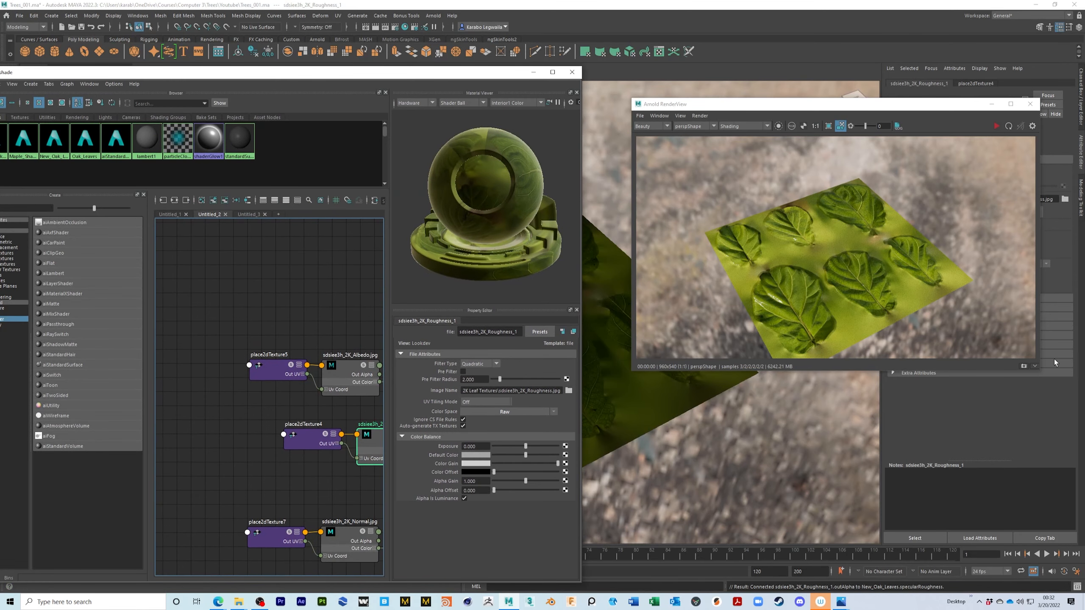
pyautogui.click(1025, 365)
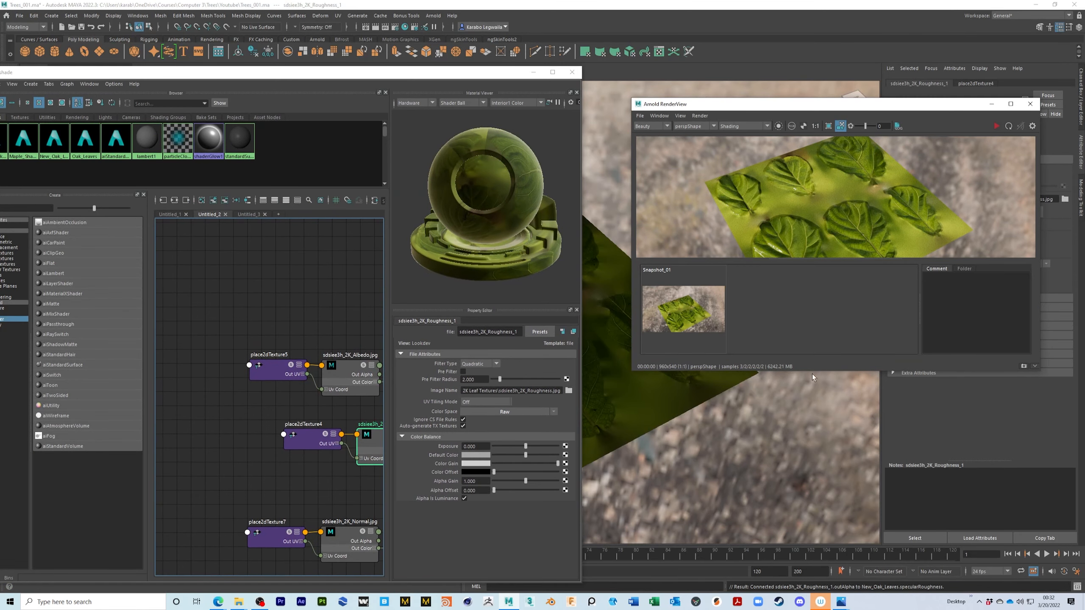
pyautogui.moveTo(813, 371); pyautogui.dragTo(840, 492)
pyautogui.moveTo(800, 376); pyautogui.dragTo(808, 400)
pyautogui.hotkey('ctrl', 's')
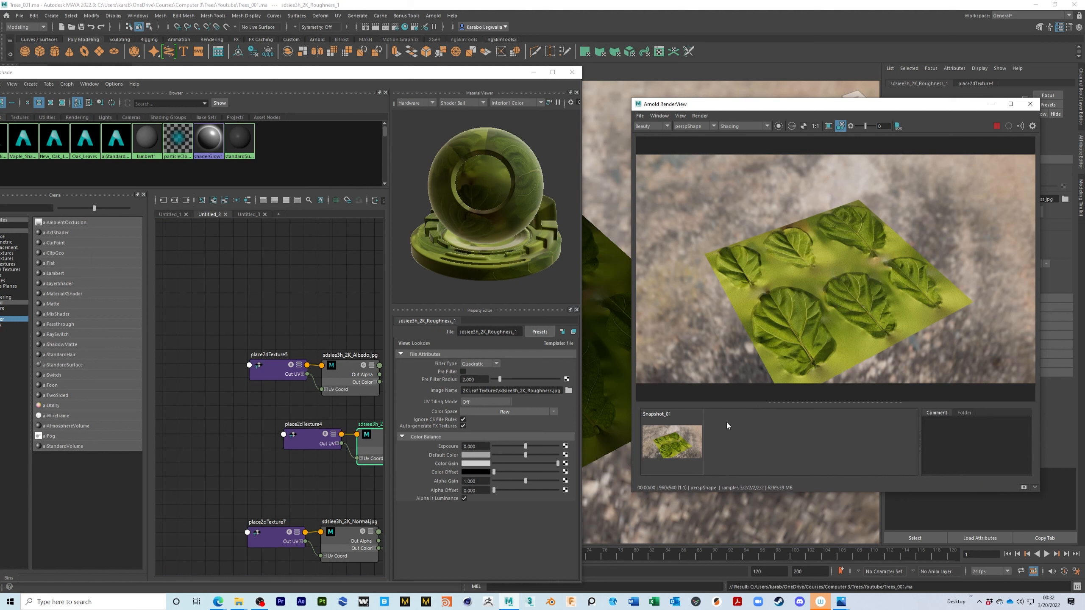
# Store snapshots of the roughness-mapped render from the current angle and a lower angle, comparing the first two snapshots.
pyautogui.click(1025, 487)
pyautogui.click(680, 446)
pyautogui.click(739, 458)
pyautogui.click(689, 449)
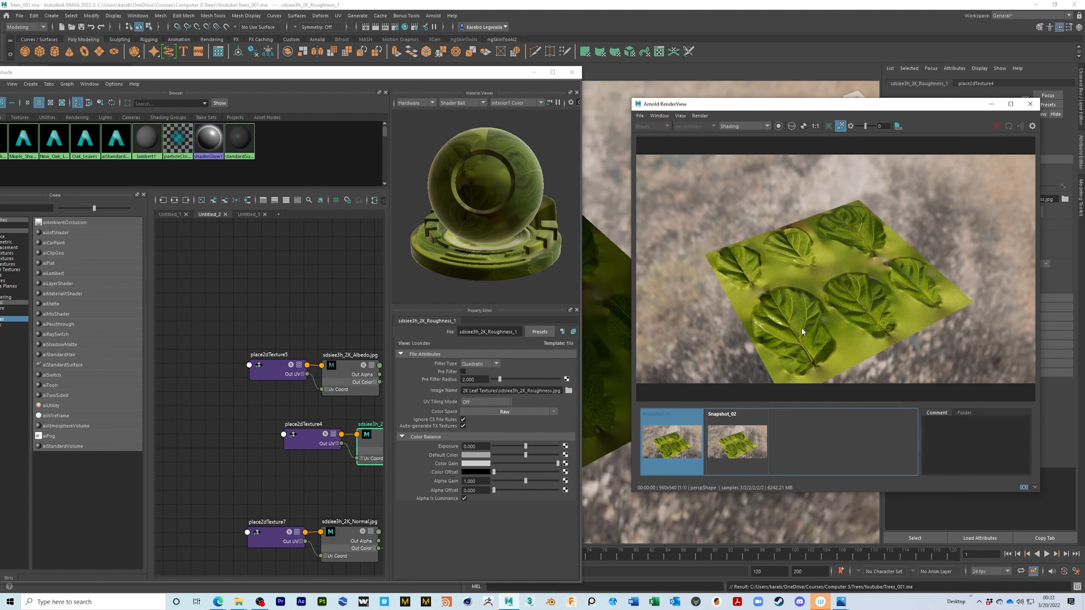
pyautogui.click(737, 449)
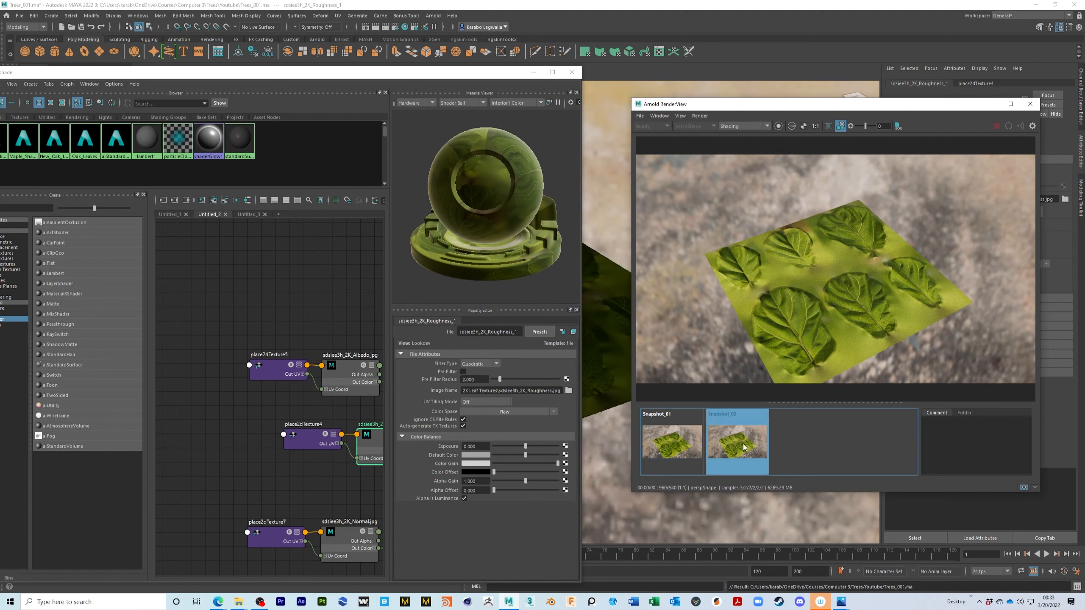
pyautogui.click(707, 462)
pyautogui.keyDown('alt'); pyautogui.moveTo(735, 327); pyautogui.dragTo(882, 304); pyautogui.keyUp('alt')
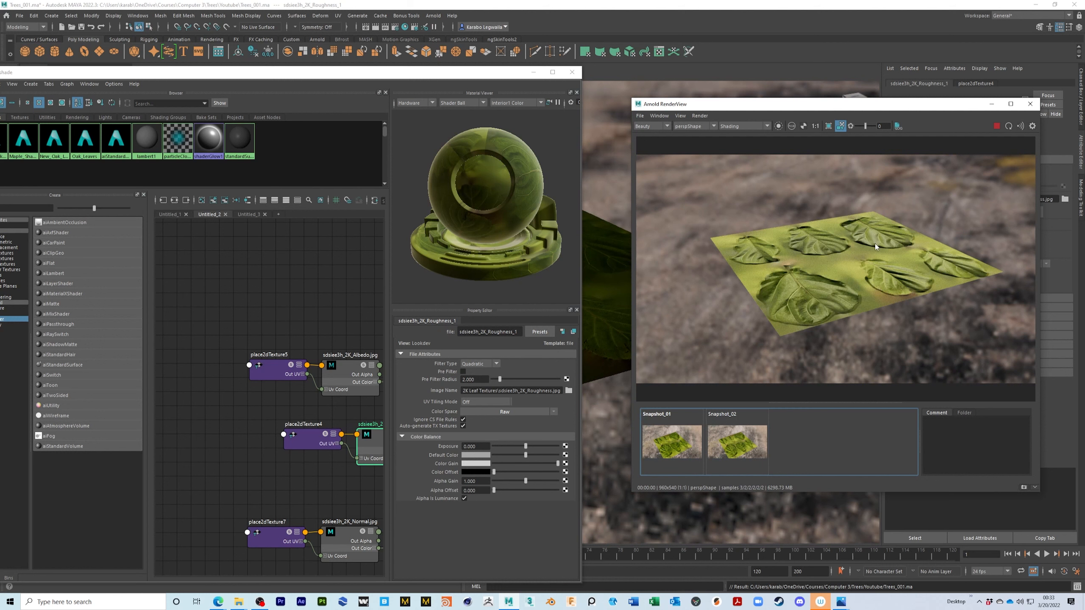
pyautogui.click(1025, 488)
# Test New_Oak_Leaves with the roughness texture disconnected and specular Roughness set to 0.5, and reconnect the texture's Out Alpha to Specular Roughness.
pyautogui.keyDown('alt'); pyautogui.moveTo(339, 467); pyautogui.dragTo(247, 470, button='middle'); pyautogui.keyUp('alt')
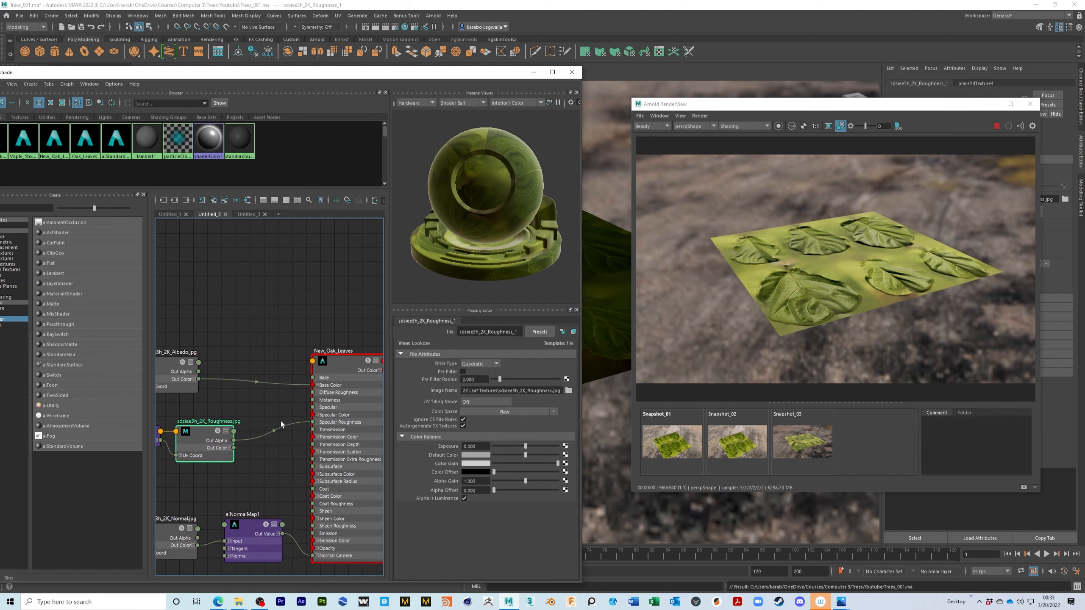
pyautogui.moveTo(283, 426); pyautogui.dragTo(297, 434)
pyautogui.click(341, 424)
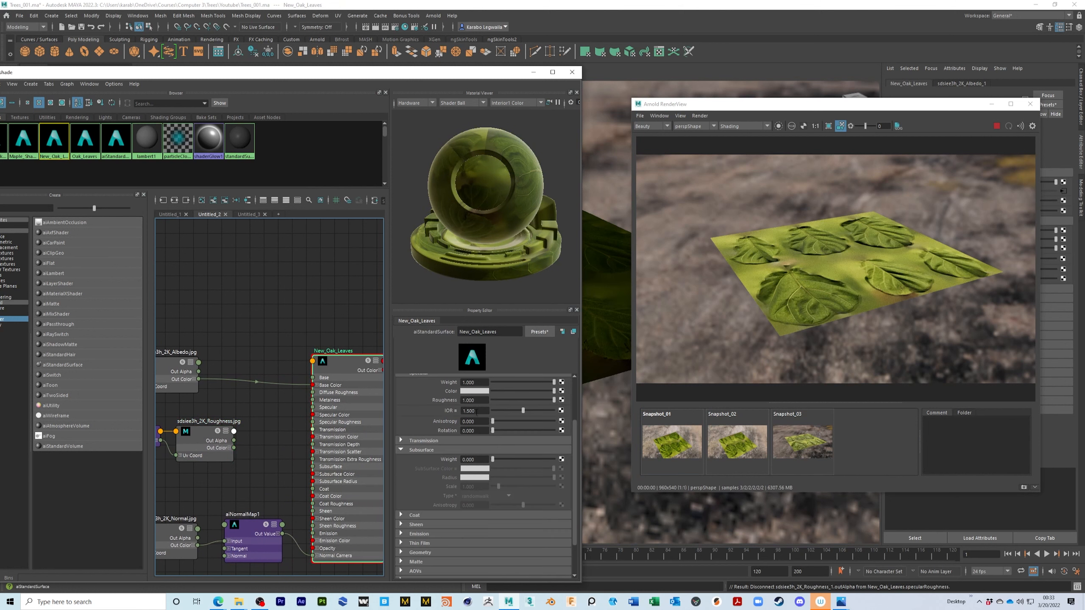
pyautogui.scroll(2, 437, 430)
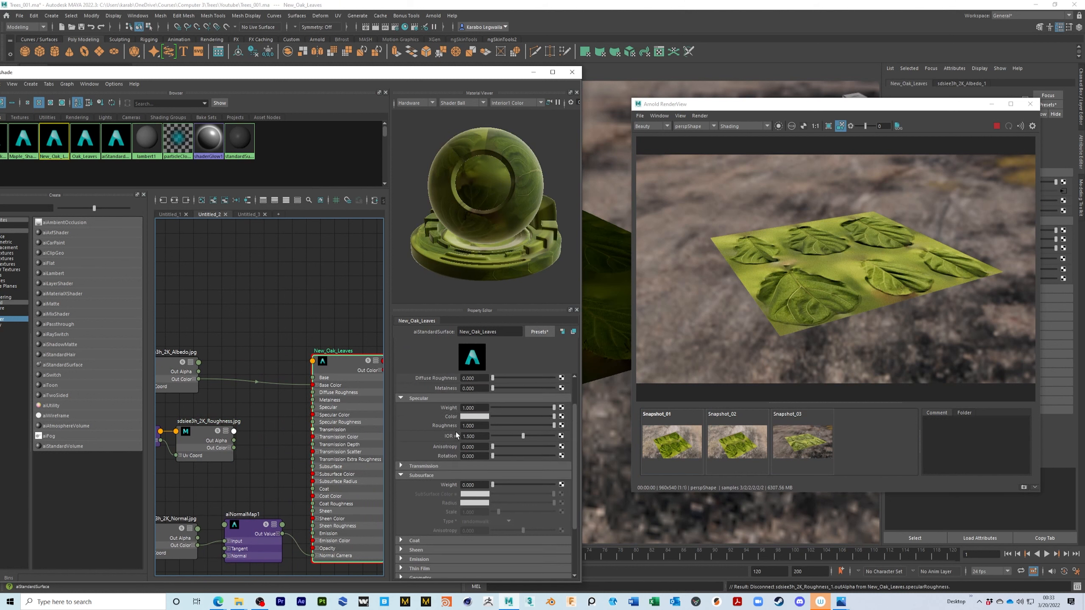
pyautogui.click(475, 425)
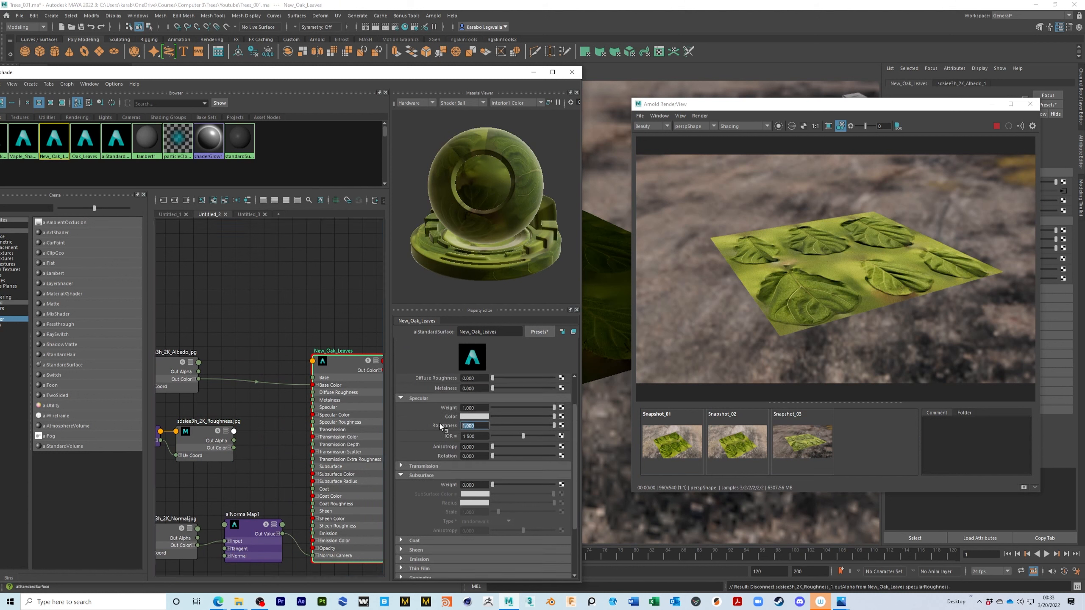
pyautogui.write('.5')
pyautogui.press('Return')
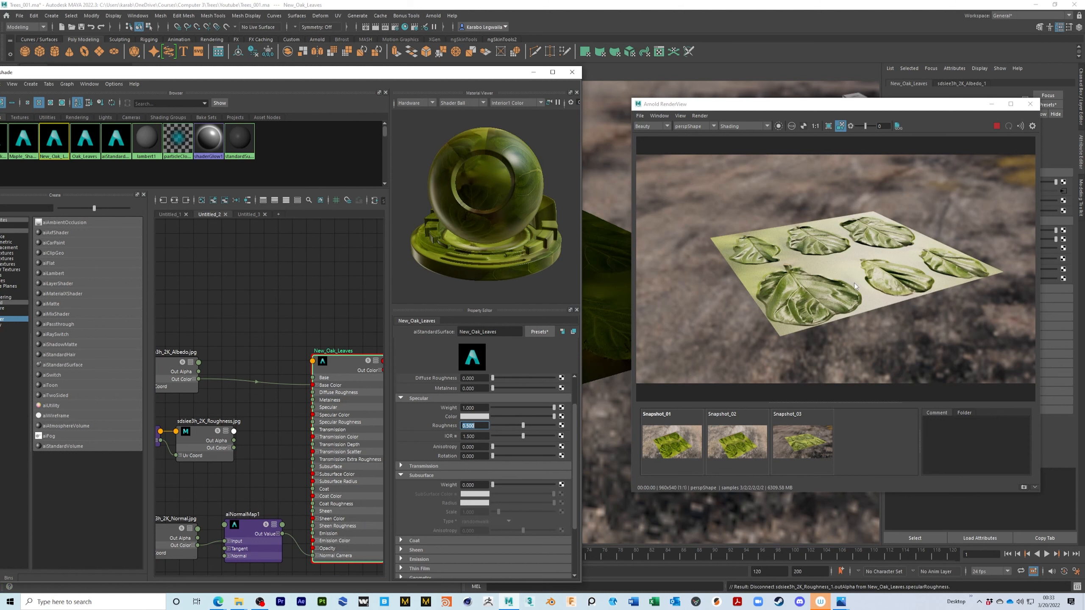
pyautogui.moveTo(233, 440); pyautogui.dragTo(313, 422)
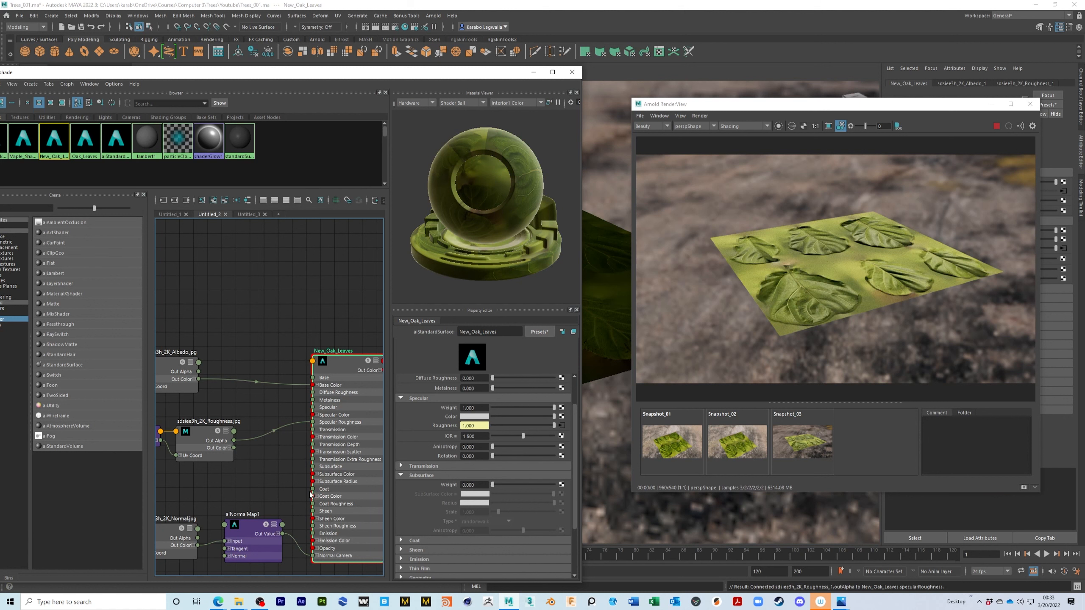
# Set the roughness texture's Exposure to -0.3, check the leaves' shine from a higher angle and save the scene.
pyautogui.click(209, 454)
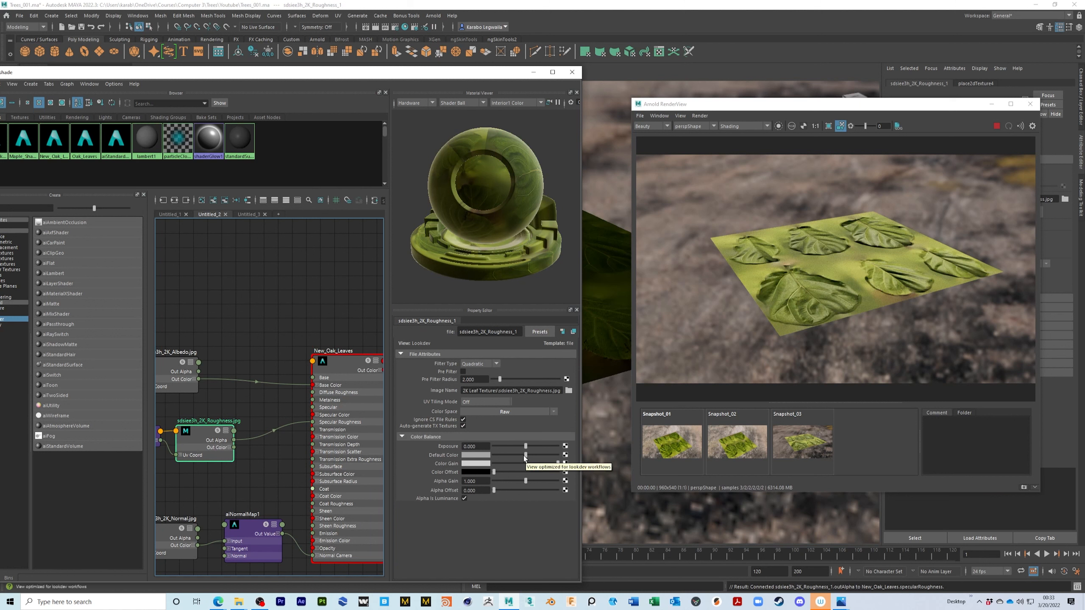
pyautogui.moveTo(526, 446); pyautogui.dragTo(519, 446)
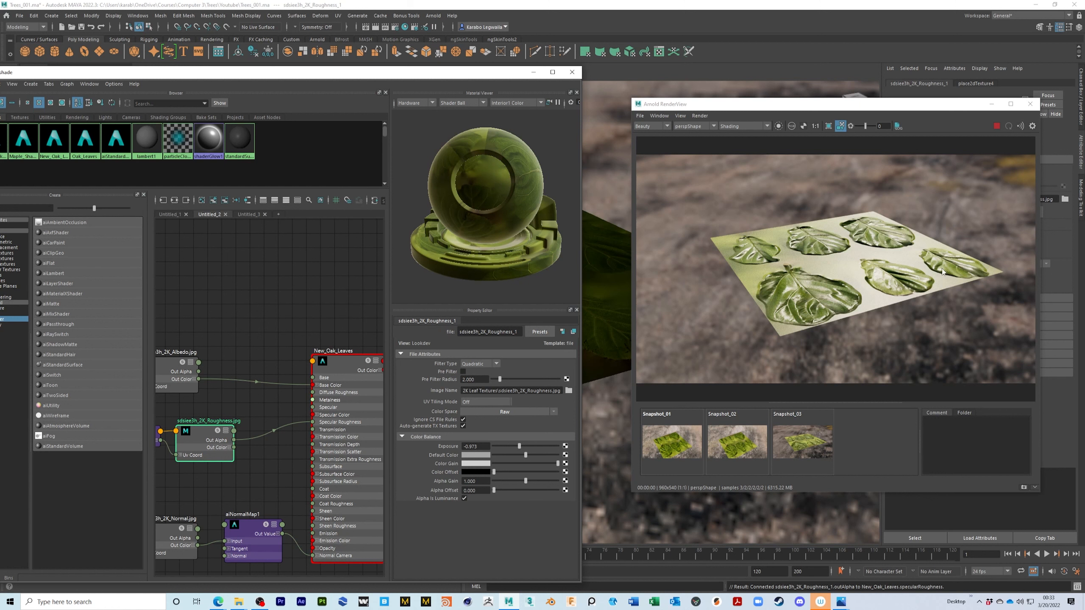
pyautogui.click(474, 446)
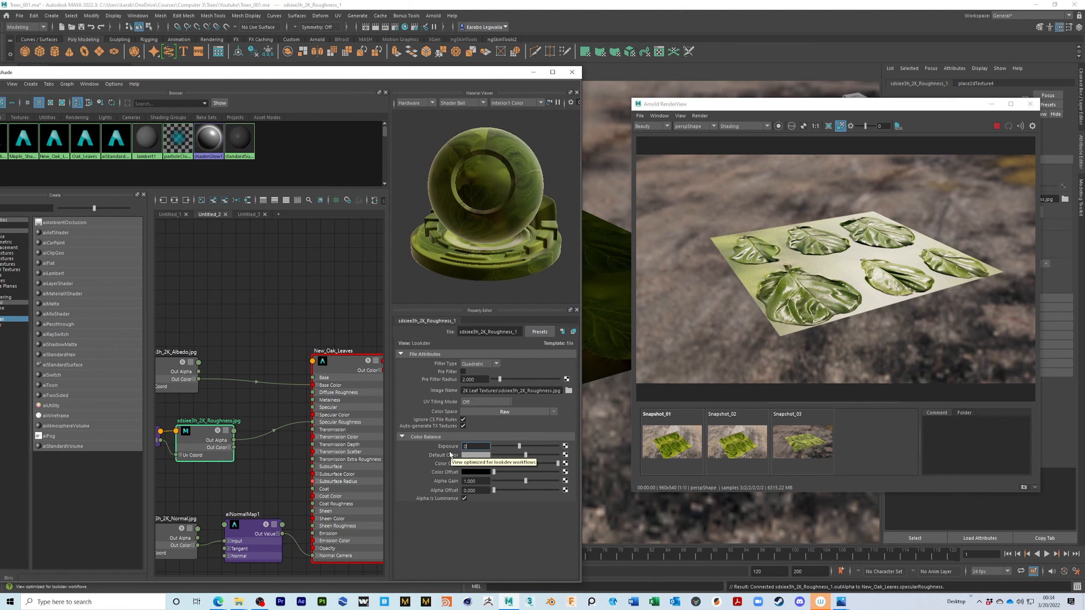
pyautogui.moveTo(526, 446); pyautogui.dragTo(524, 447)
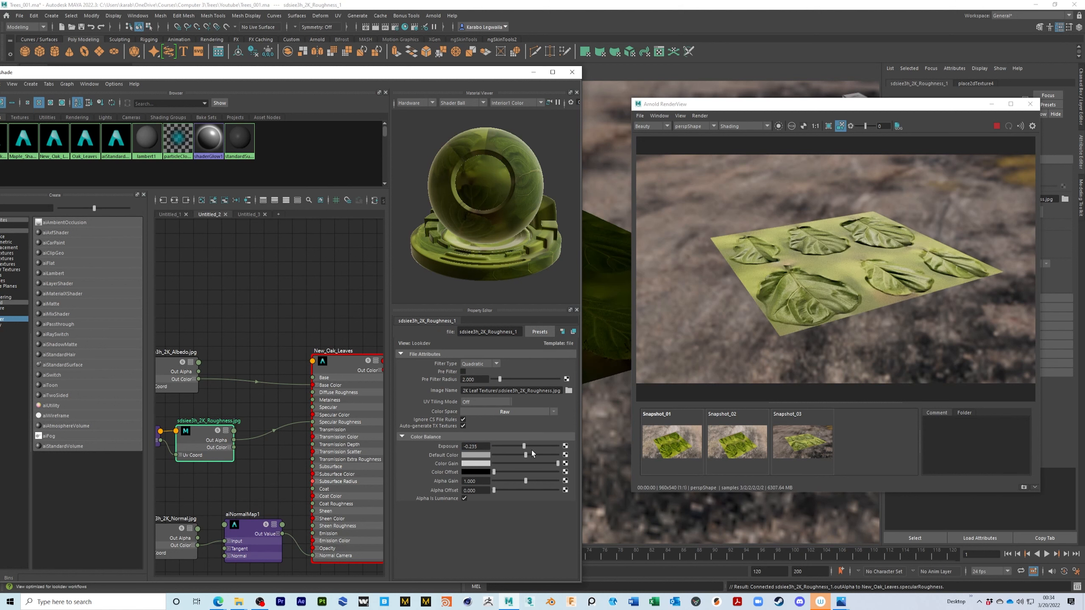
pyautogui.moveTo(526, 447); pyautogui.dragTo(524, 447)
pyautogui.click(476, 446)
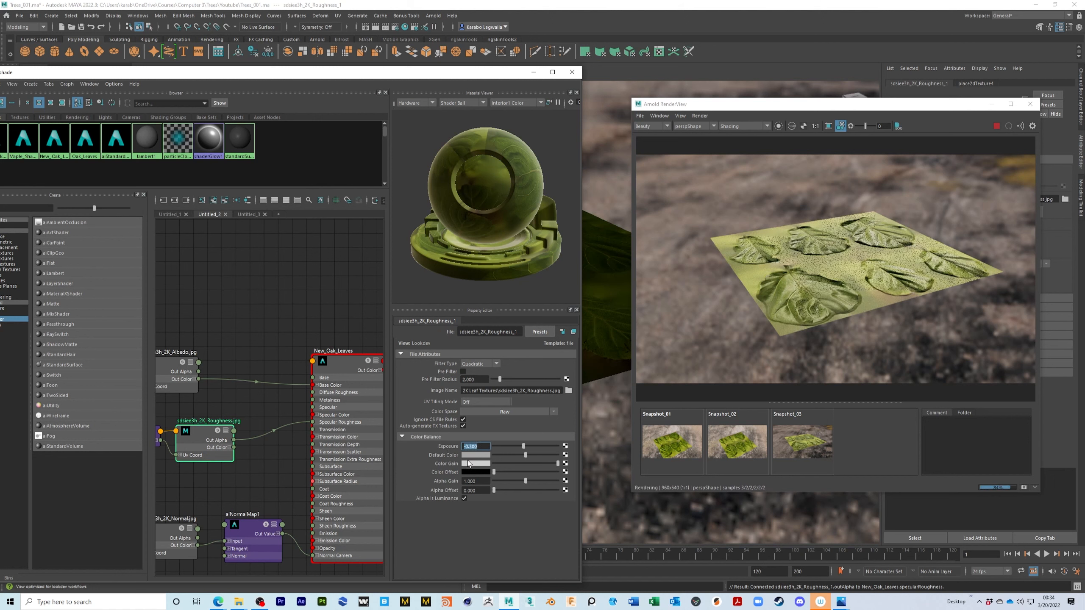
pyautogui.keyDown('alt'); pyautogui.moveTo(932, 225); pyautogui.dragTo(902, 275); pyautogui.keyUp('alt')
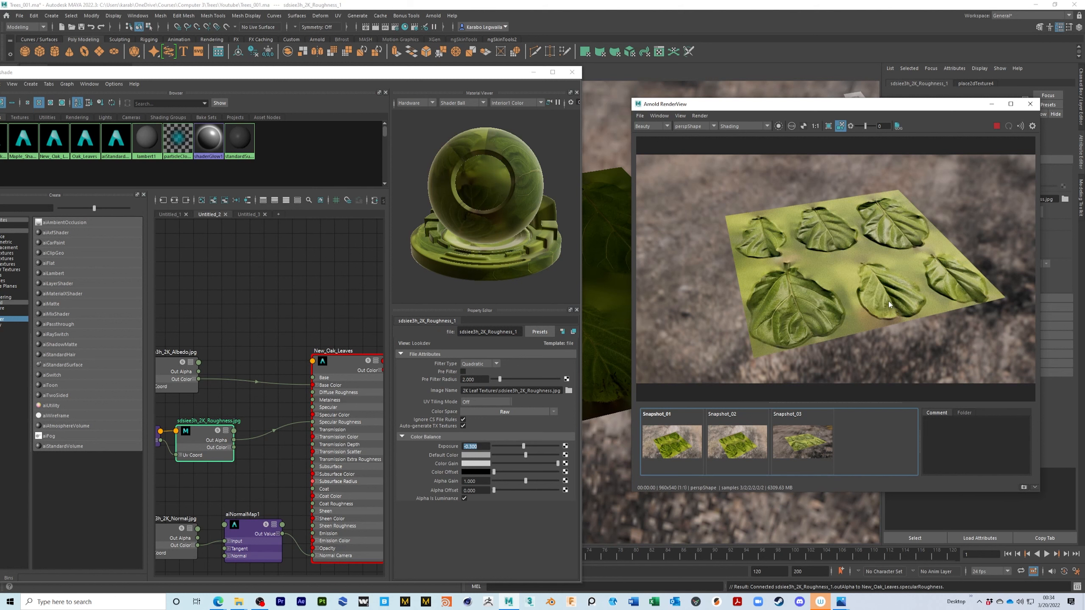
pyautogui.keyDown('alt'); pyautogui.moveTo(234, 447); pyautogui.dragTo(265, 433, button='middle'); pyautogui.keyUp('alt')
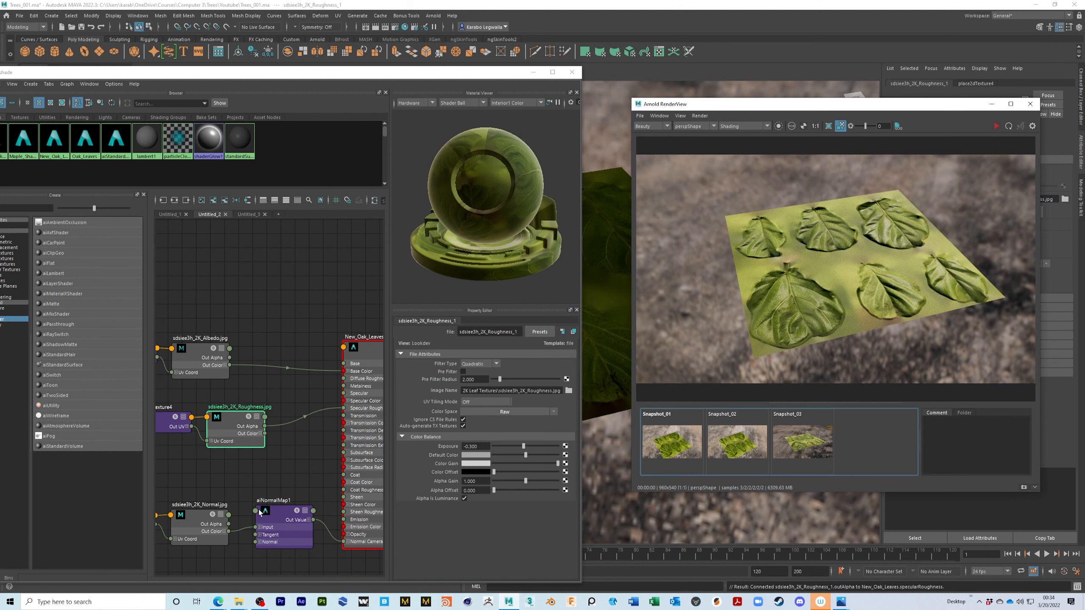
pyautogui.keyDown('alt'); pyautogui.moveTo(285, 490); pyautogui.dragTo(242, 462, button='middle'); pyautogui.keyUp('alt')
pyautogui.hotkey('ctrl', 's')
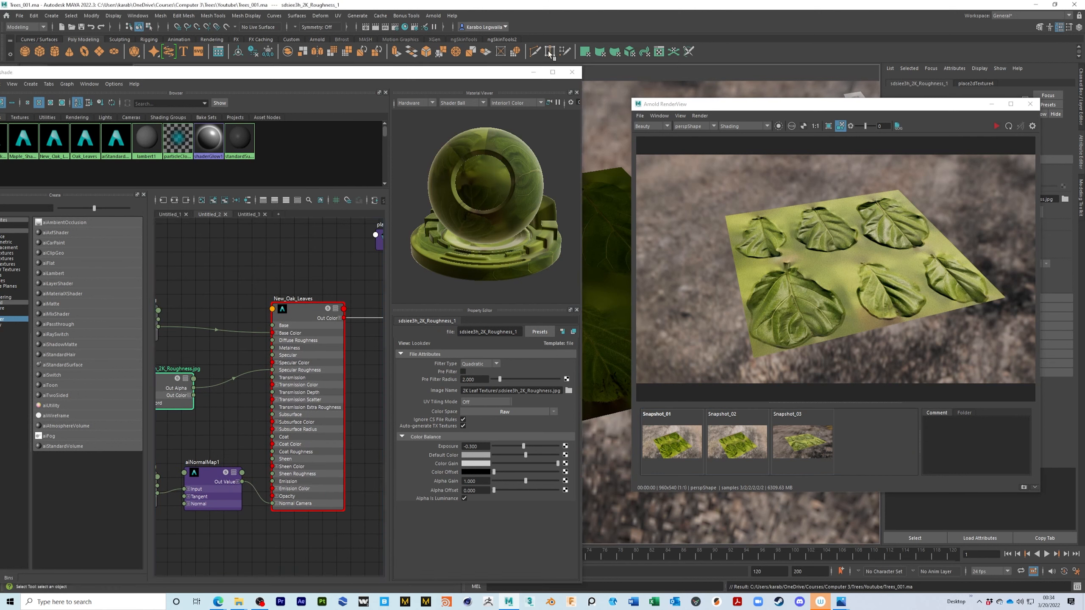
# Maximize the Hypershade and move the displacement texture nodes below the New_Oak_Leaves material.
pyautogui.click(553, 73)
pyautogui.keyDown('alt'); pyautogui.moveTo(475, 358); pyautogui.dragTo(652, 380, button='middle'); pyautogui.keyUp('alt')
pyautogui.keyDown('alt'); pyautogui.moveTo(700, 347); pyautogui.dragTo(612, 350, button='middle'); pyautogui.keyUp('alt')
pyautogui.moveTo(397, 194); pyautogui.dragTo(517, 282)
pyautogui.moveTo(510, 243); pyautogui.dragTo(355, 527)
# Move the aiStandardSurface5SG shading group closer to the material and connect the displacement texture to its Displacement mat.
pyautogui.keyDown('alt'); pyautogui.moveTo(261, 388); pyautogui.dragTo(403, 336, button='middle'); pyautogui.keyUp('alt')
pyautogui.moveTo(608, 270); pyautogui.dragTo(646, 359)
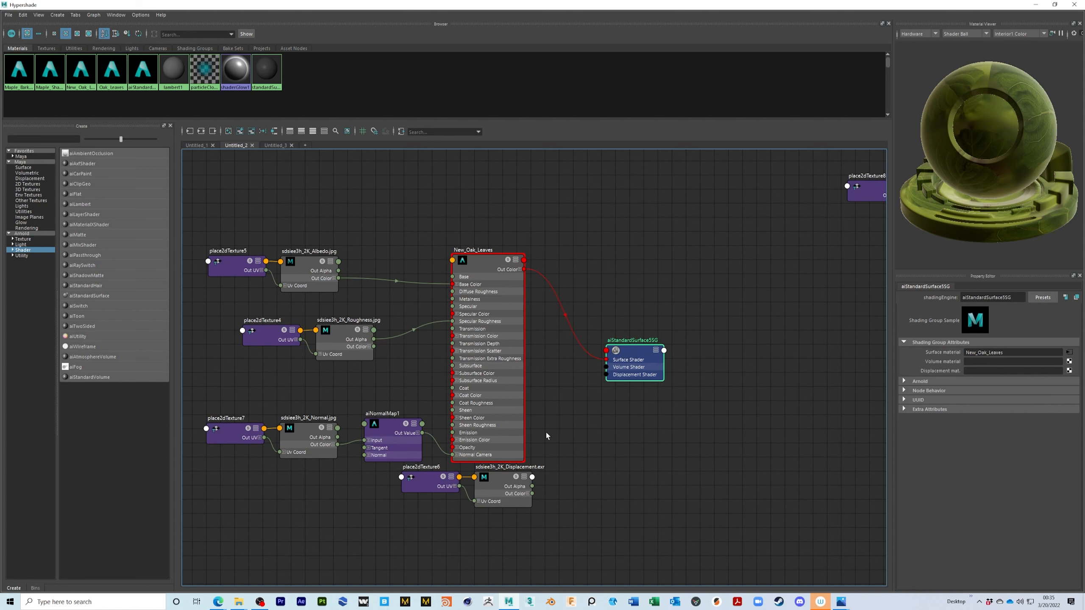
pyautogui.moveTo(619, 356); pyautogui.dragTo(626, 362)
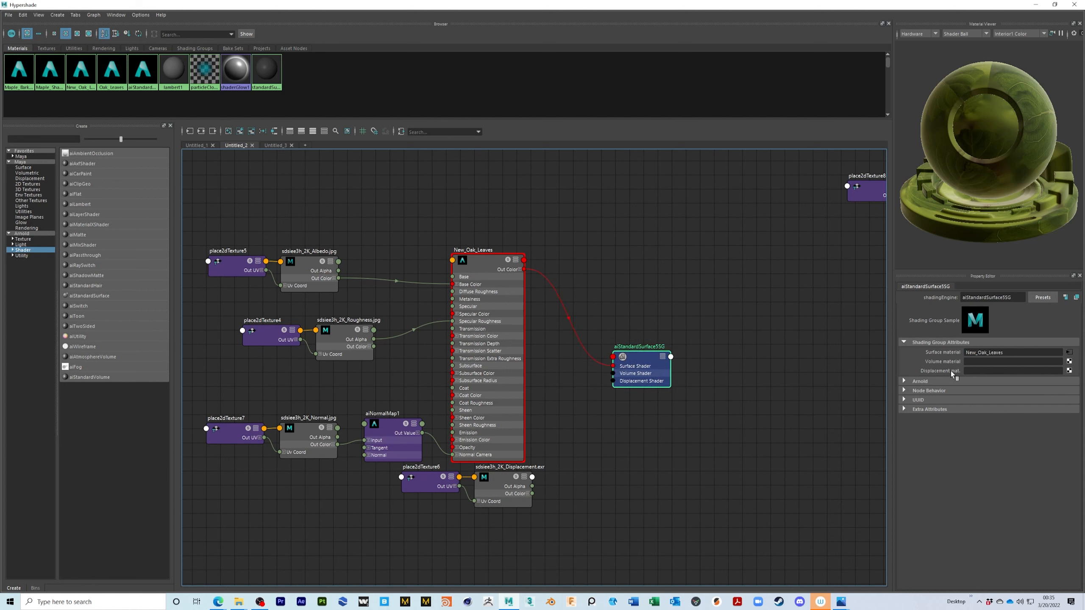
pyautogui.moveTo(500, 478); pyautogui.dragTo(925, 374, button='middle')
pyautogui.moveTo(930, 370)
pyautogui.mouseDown(button='middle')
pyautogui.moveTo(981, 372)
pyautogui.moveTo(941, 372)
pyautogui.mouseUp(button='middle')
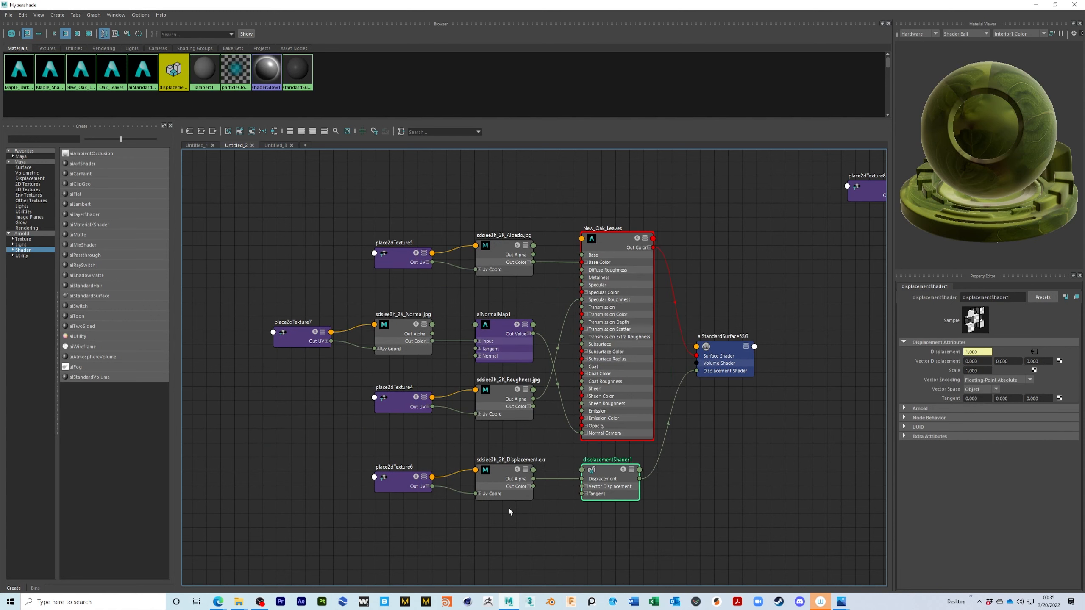
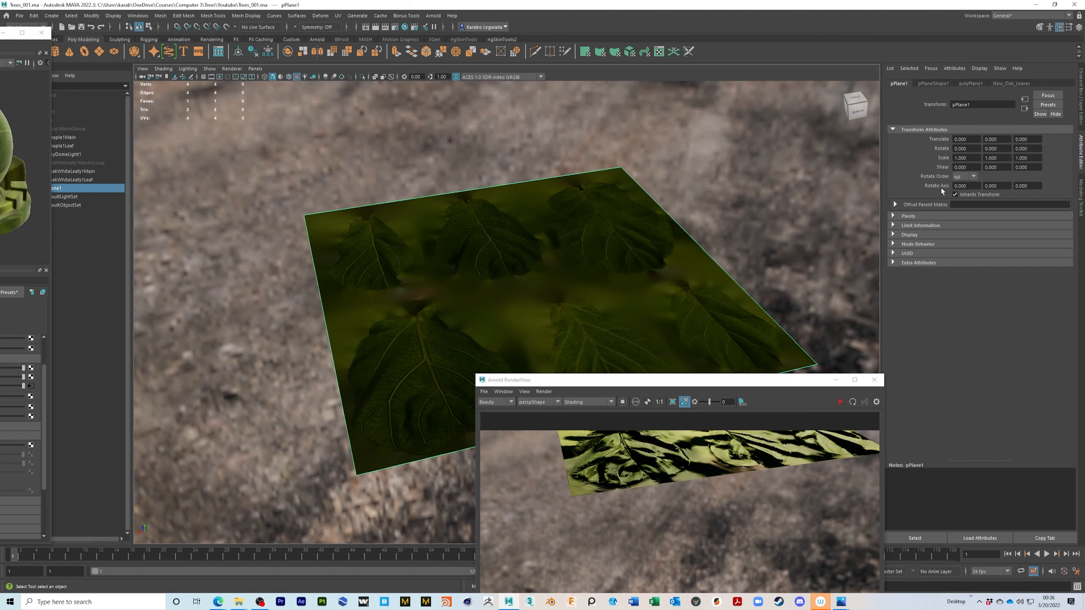
# Set the plane shape's Arnold subdivision Type to catclark with 3 Iterations.
pyautogui.click(940, 81)
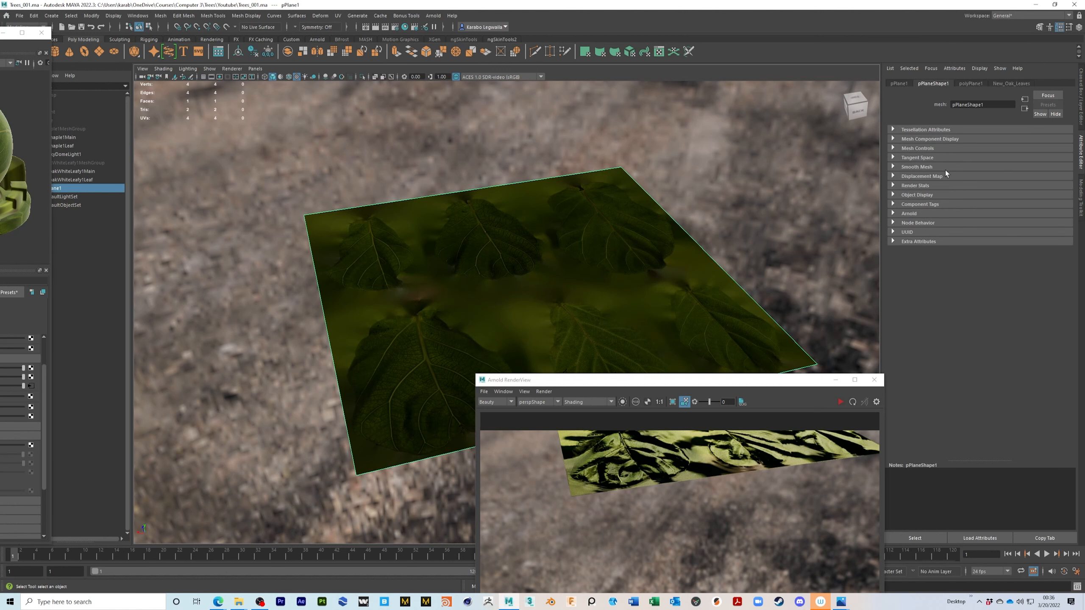
pyautogui.click(893, 213)
pyautogui.scroll(-2, 949, 251)
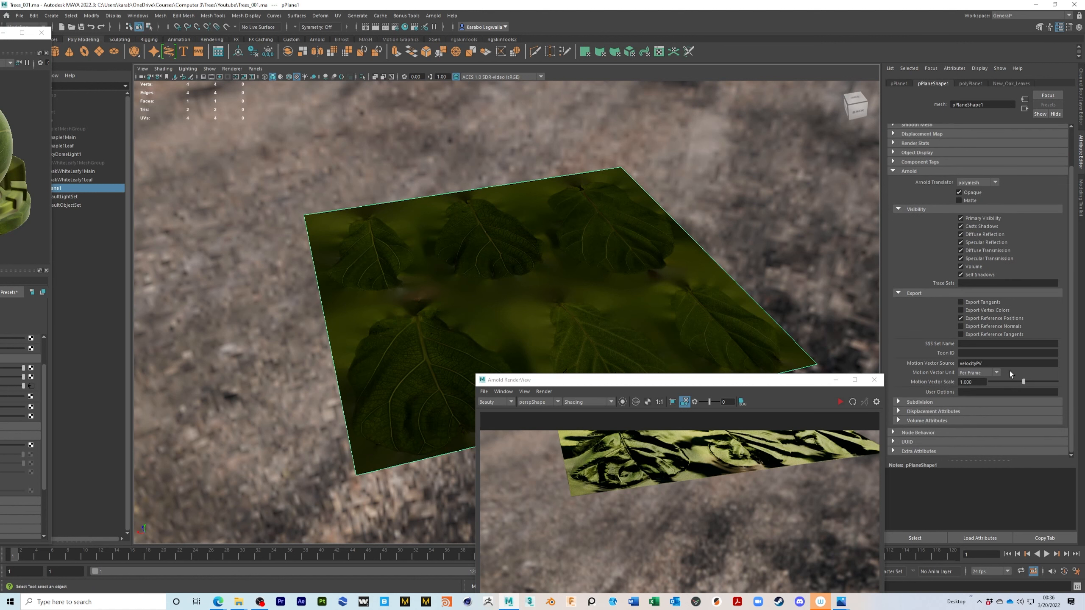
pyautogui.click(919, 402)
pyautogui.scroll(-3, 964, 345)
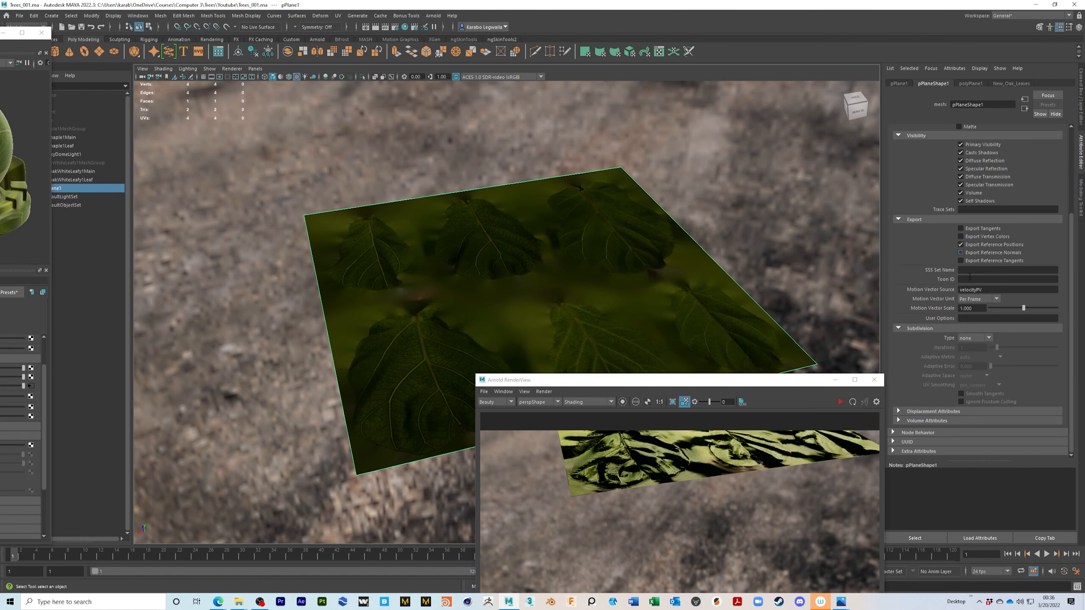
pyautogui.click(978, 337)
pyautogui.click(974, 354)
pyautogui.doubleClick(971, 348)
pyautogui.write('3')
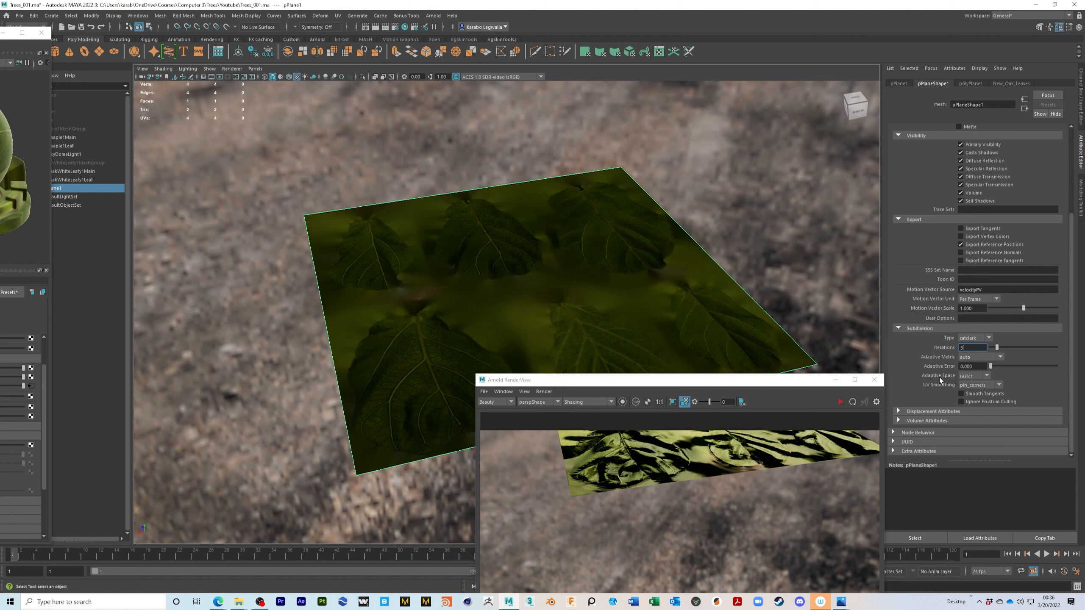
# Set the plane's displacement Scalar Zero Value to 0.5, expand its Autobump settings and save the scene.
pyautogui.click(923, 412)
pyautogui.scroll(-2, 930, 394)
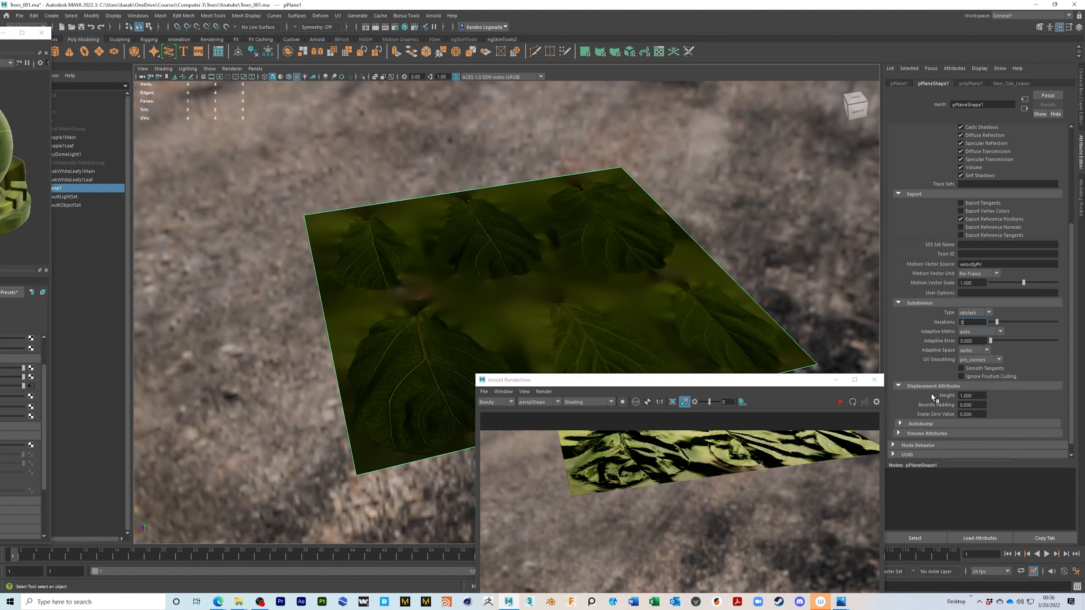
pyautogui.click(977, 402)
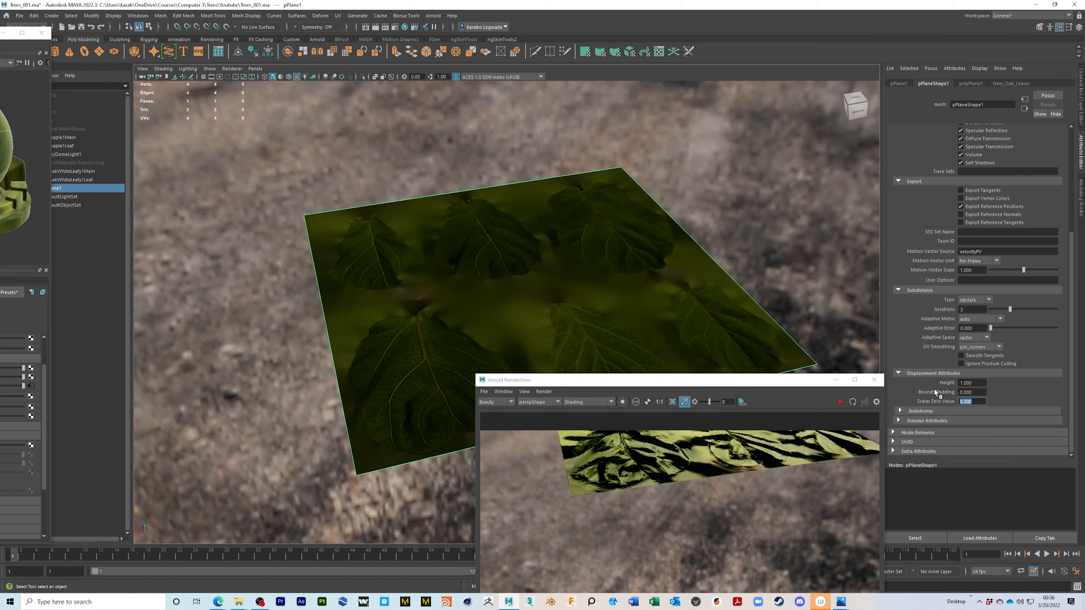
pyautogui.click(938, 413)
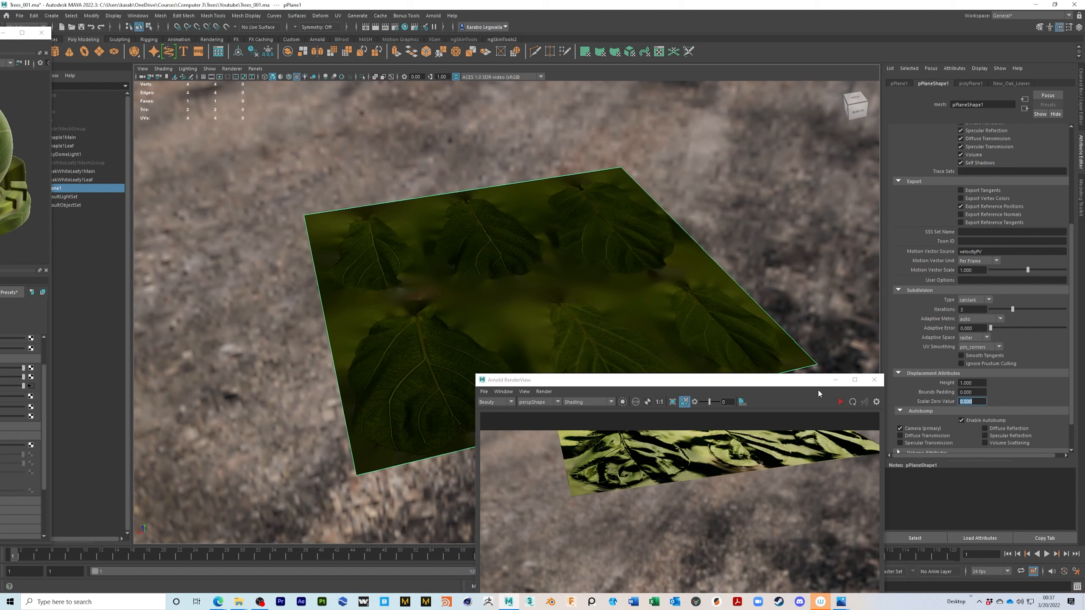
pyautogui.hotkey('ctrl', 's')
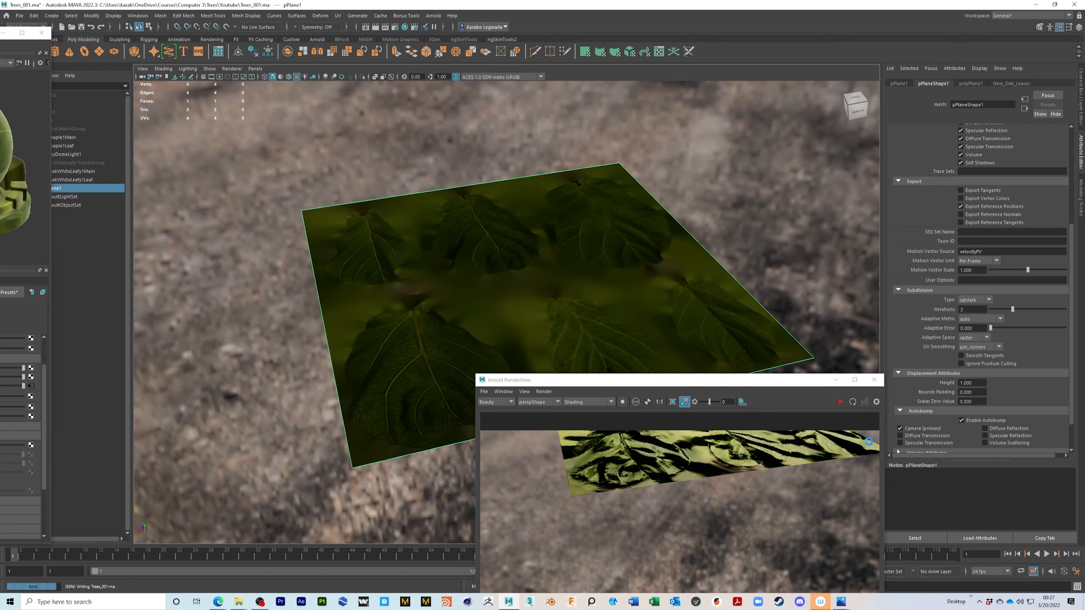
# Examine the displaced plane's subdivision in the Arnold RenderView with Basic and Wireframe debug shading.
pyautogui.moveTo(817, 385); pyautogui.dragTo(897, 227)
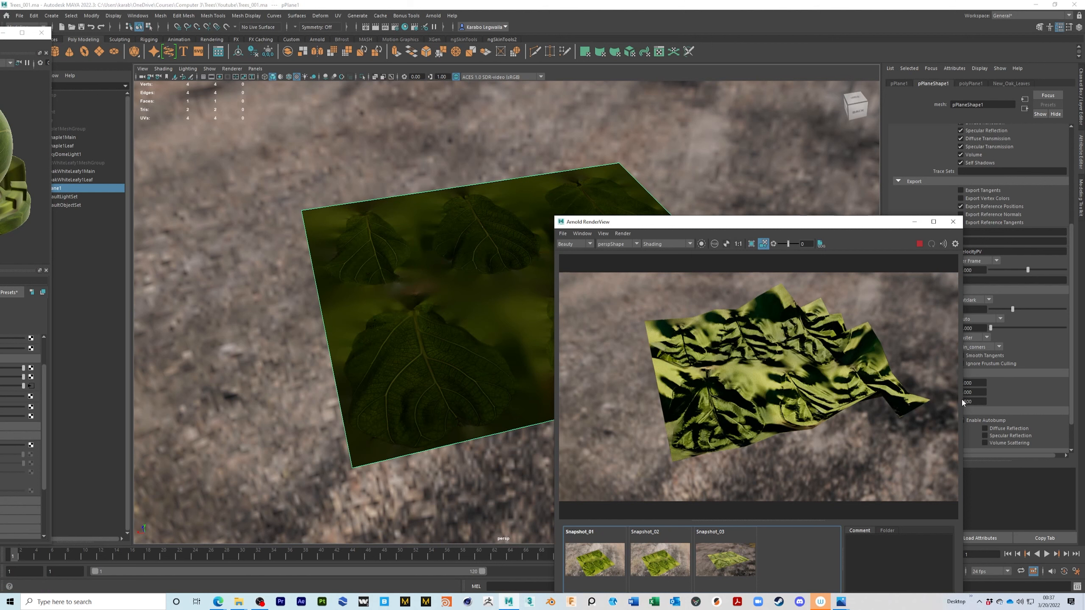
pyautogui.click(646, 244)
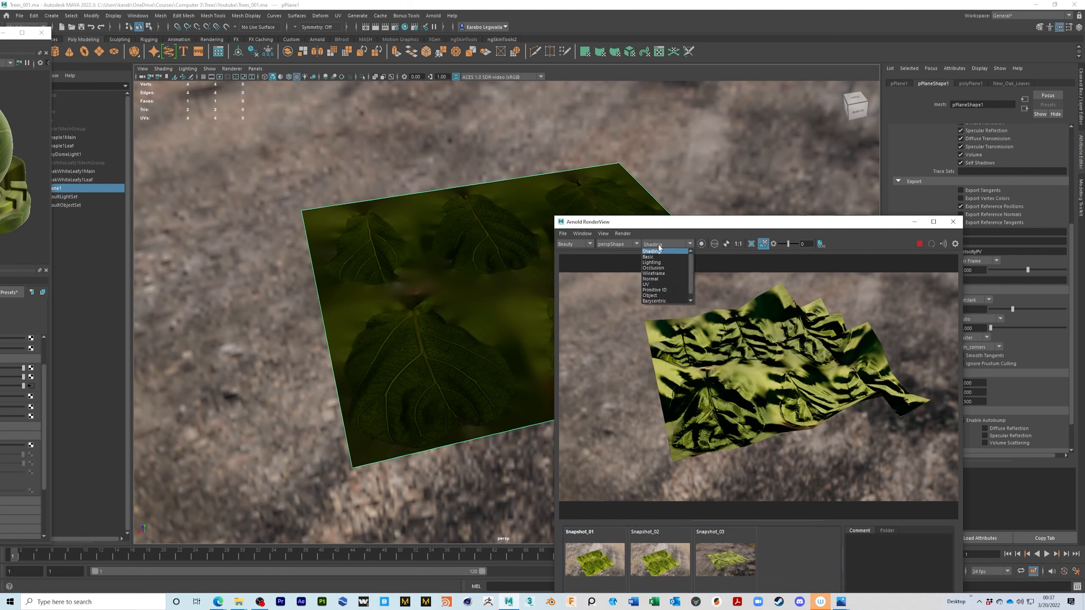
pyautogui.click(653, 270)
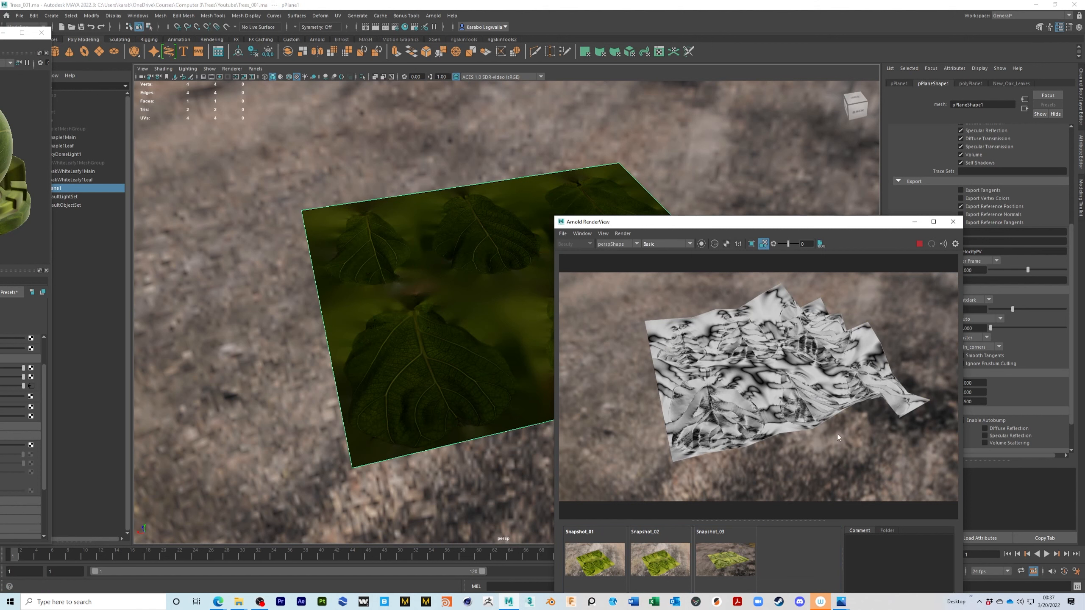
pyautogui.click(661, 247)
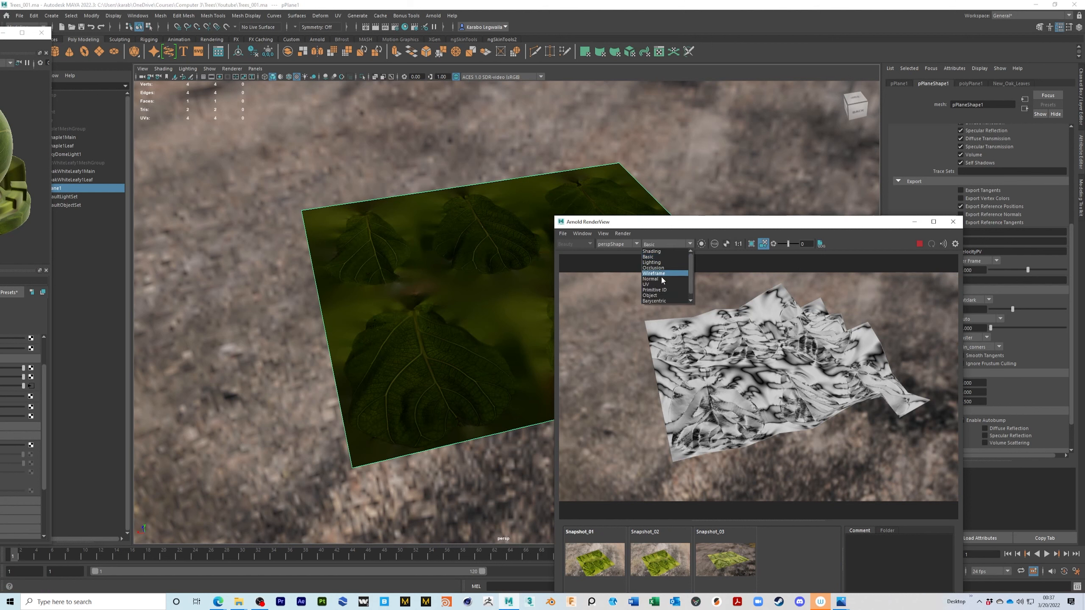
pyautogui.click(662, 273)
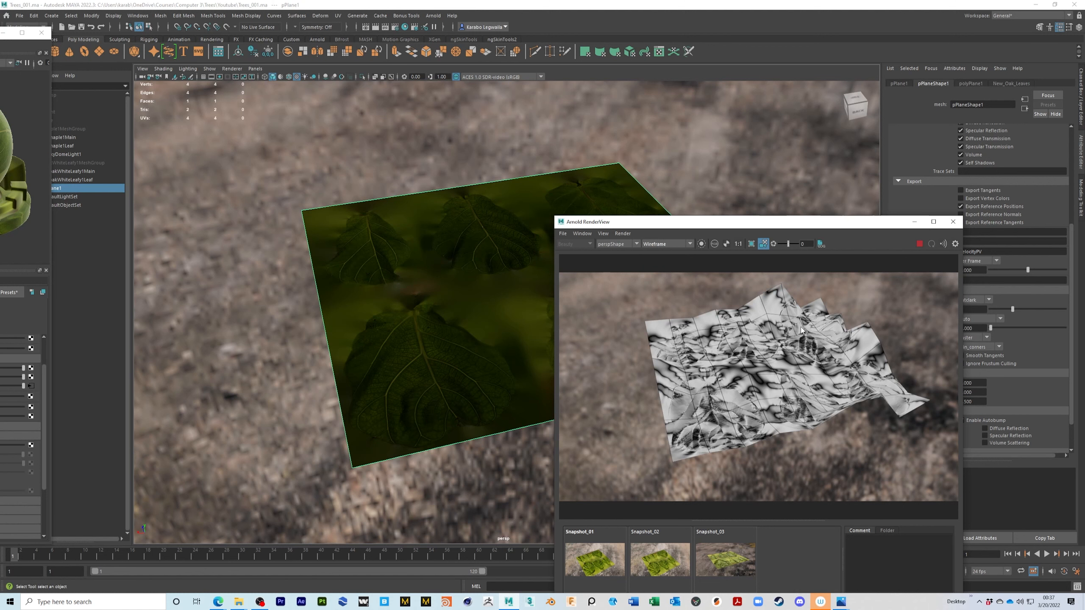
pyautogui.moveTo(837, 221); pyautogui.dragTo(680, 168)
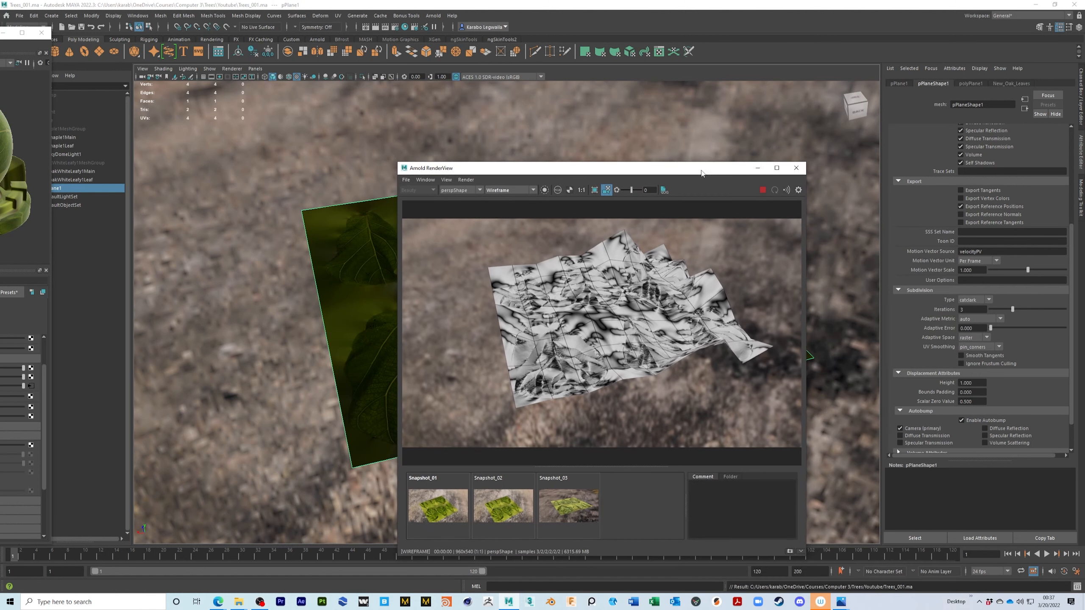
# Raise the plane's Arnold subdivision Iterations one level at a time to 4, 5 and 6.
pyautogui.click(968, 309)
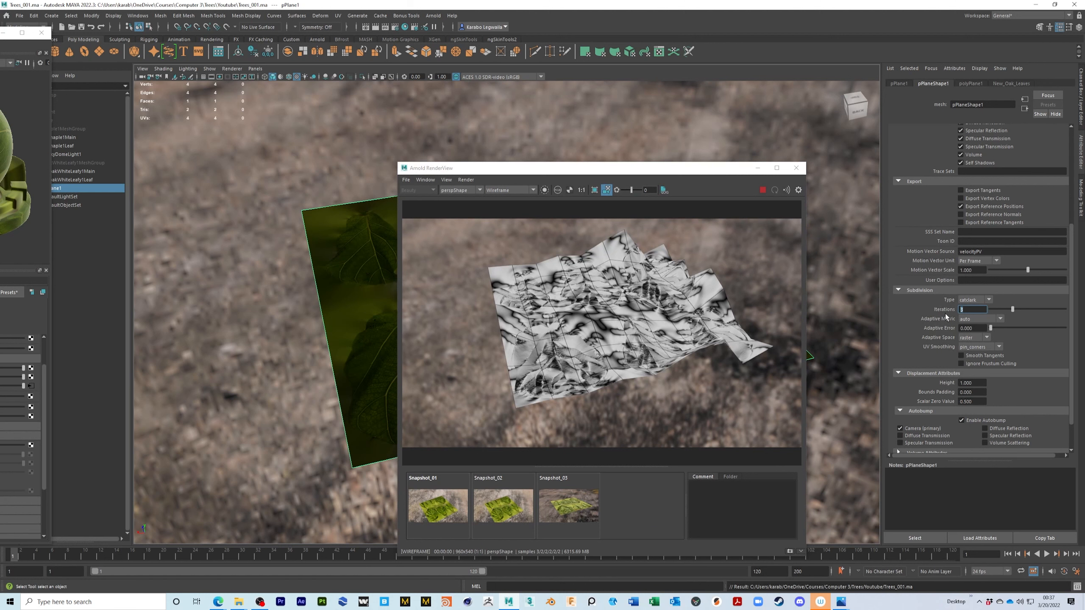
pyautogui.press('Return')
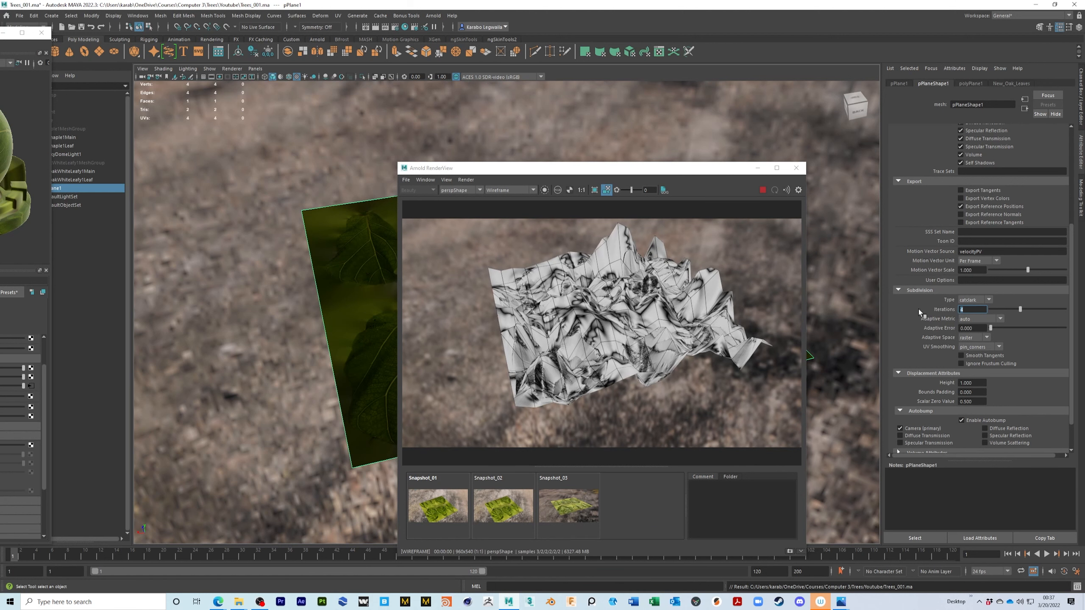
pyautogui.press('Return')
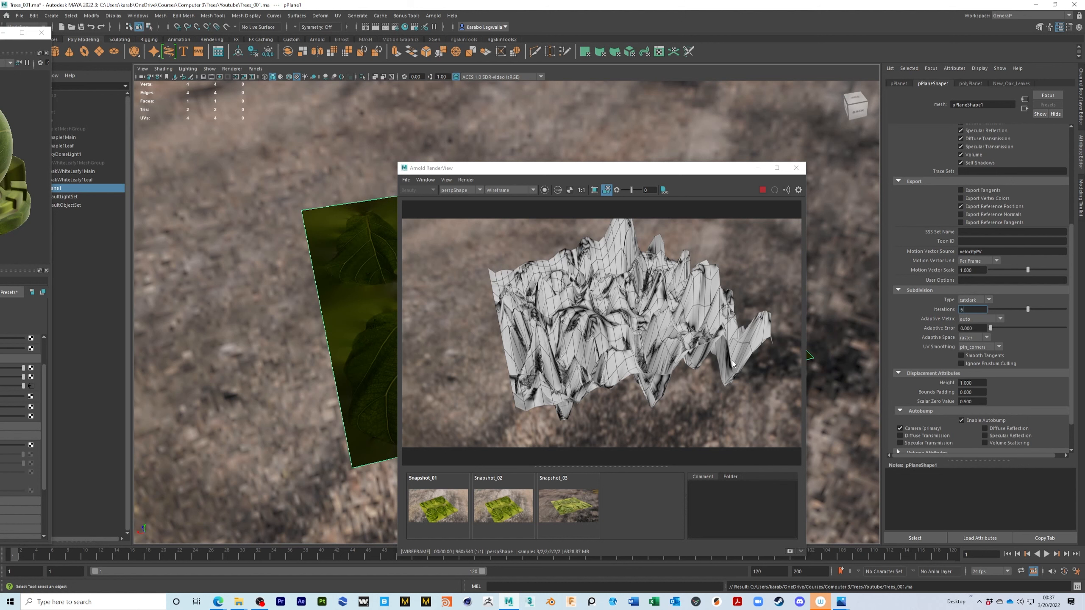
pyautogui.press('Return')
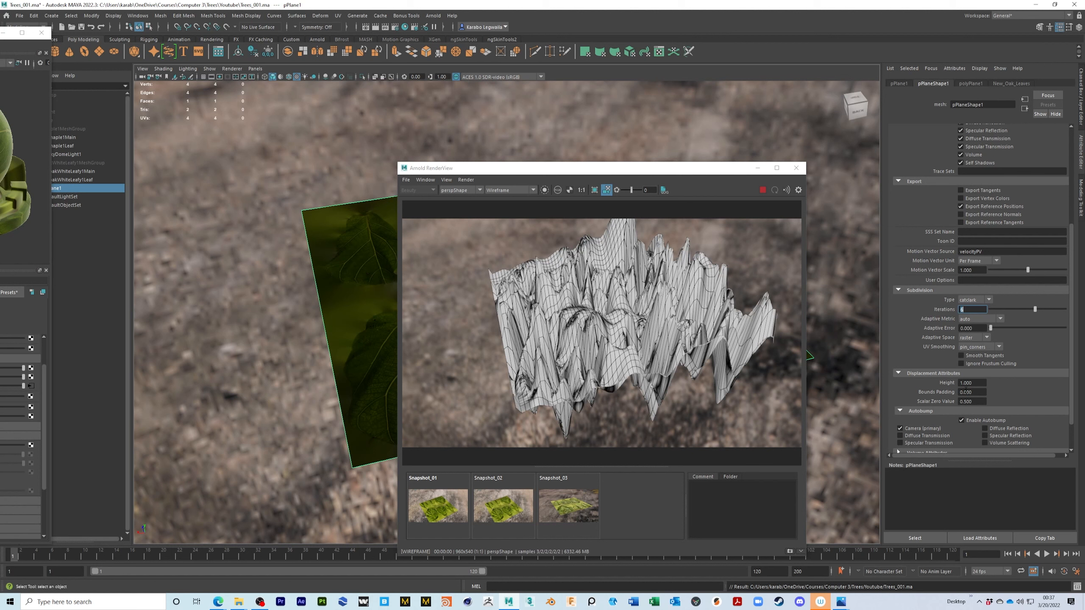
# Set the plane's displacement Height to 0.25 and its subdivision Iterations to 7.
pyautogui.moveTo(978, 384); pyautogui.dragTo(919, 376)
pyautogui.write('.25')
pyautogui.press('Return')
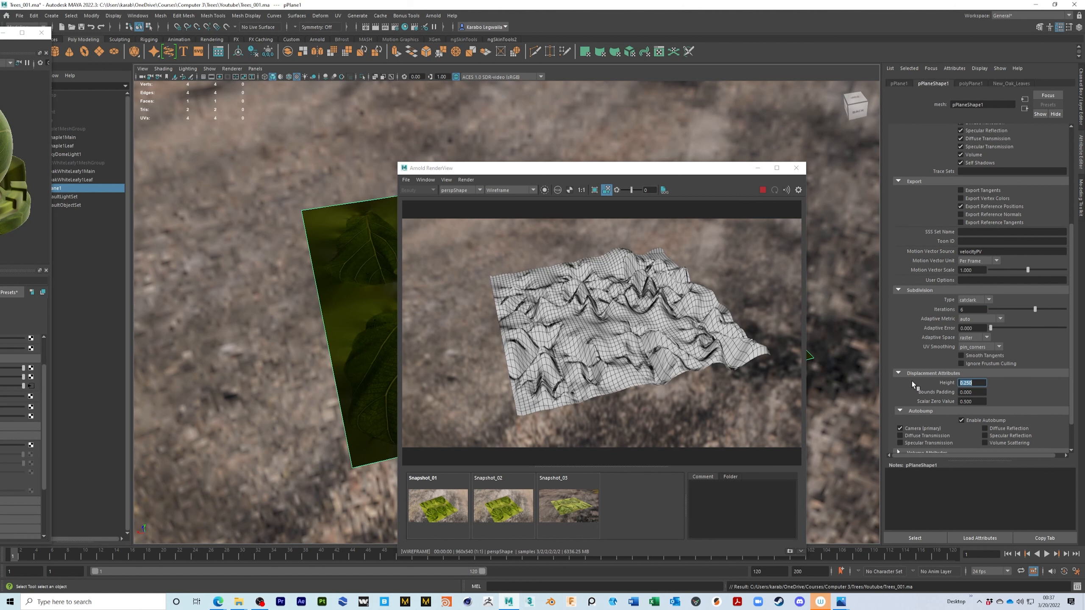
pyautogui.doubleClick(961, 310)
pyautogui.press('Return')
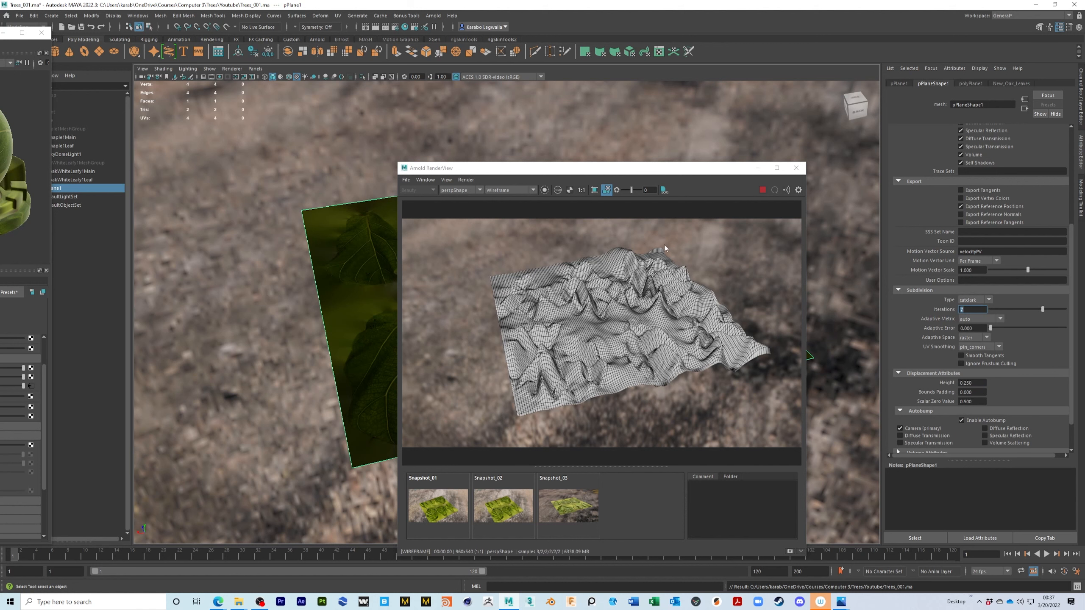
# Reduce the plane's displacement Height to 0.1 and further to 0.075.
pyautogui.moveTo(977, 382); pyautogui.dragTo(919, 366)
pyautogui.write('0.1')
pyautogui.press('Return')
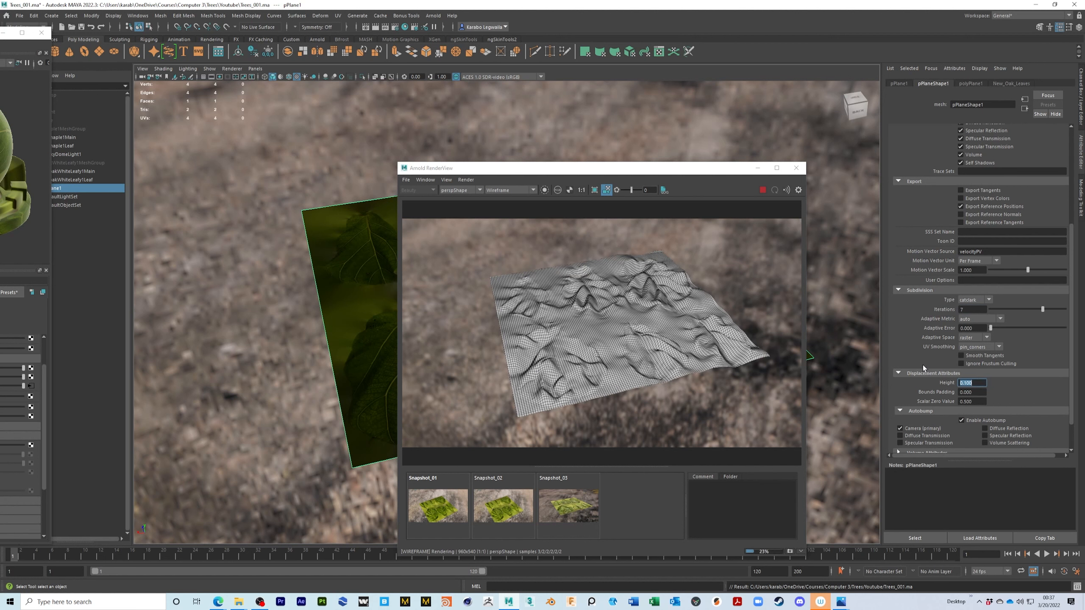
pyautogui.write('.075')
pyautogui.press('Return')
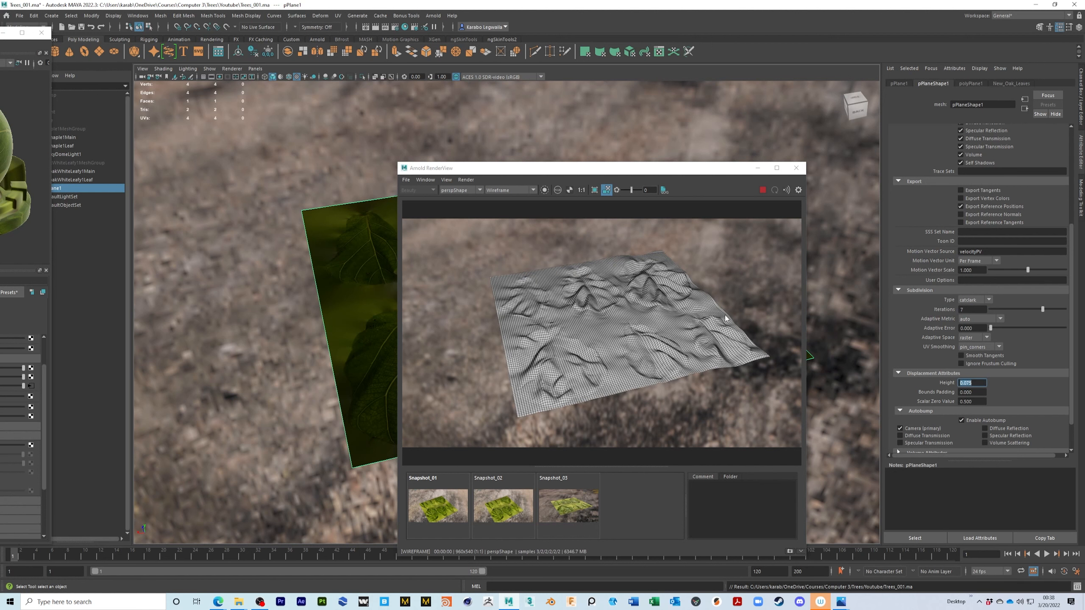
# Examine the displaced leaf relief from another angle in the RenderView with Lighting and Basic debug shading.
pyautogui.click(522, 189)
pyautogui.click(512, 204)
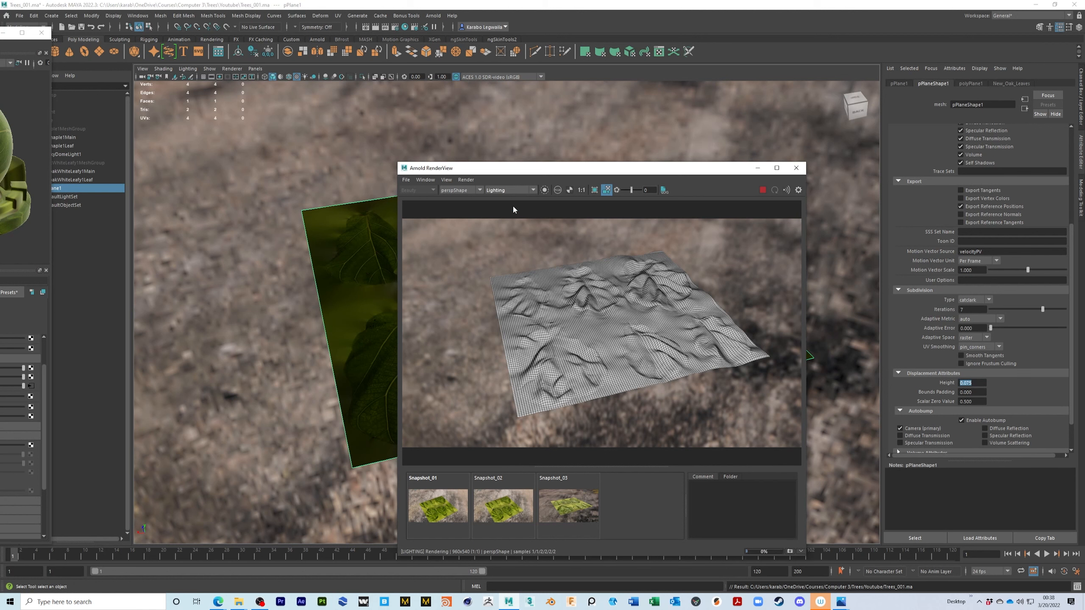
pyautogui.click(524, 189)
pyautogui.click(510, 201)
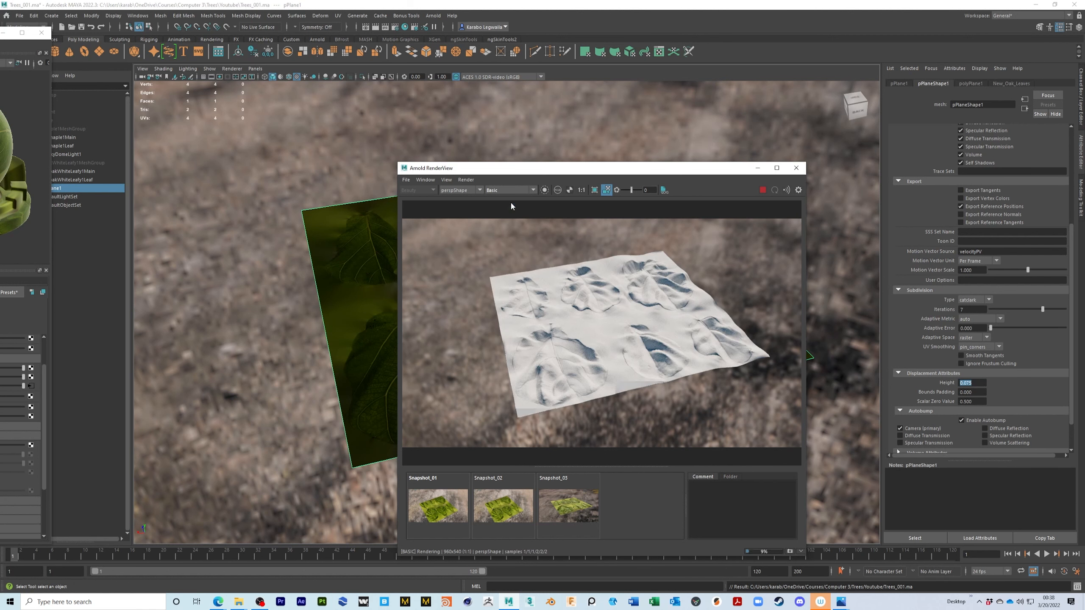
pyautogui.keyDown('alt'); pyautogui.moveTo(338, 321); pyautogui.dragTo(623, 318); pyautogui.keyUp('alt')
pyautogui.keyDown('alt'); pyautogui.moveTo(574, 387); pyautogui.dragTo(619, 384); pyautogui.keyUp('alt')
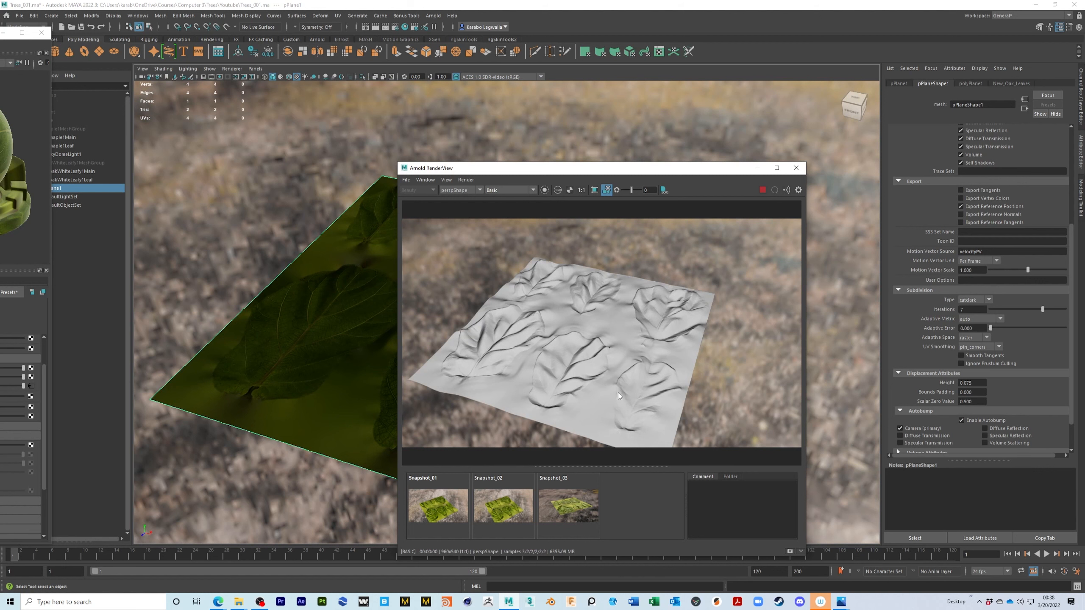
# Switch the RenderView's debug shading to Wireframe and set the plane's displacement Height to 0.05.
pyautogui.click(507, 190)
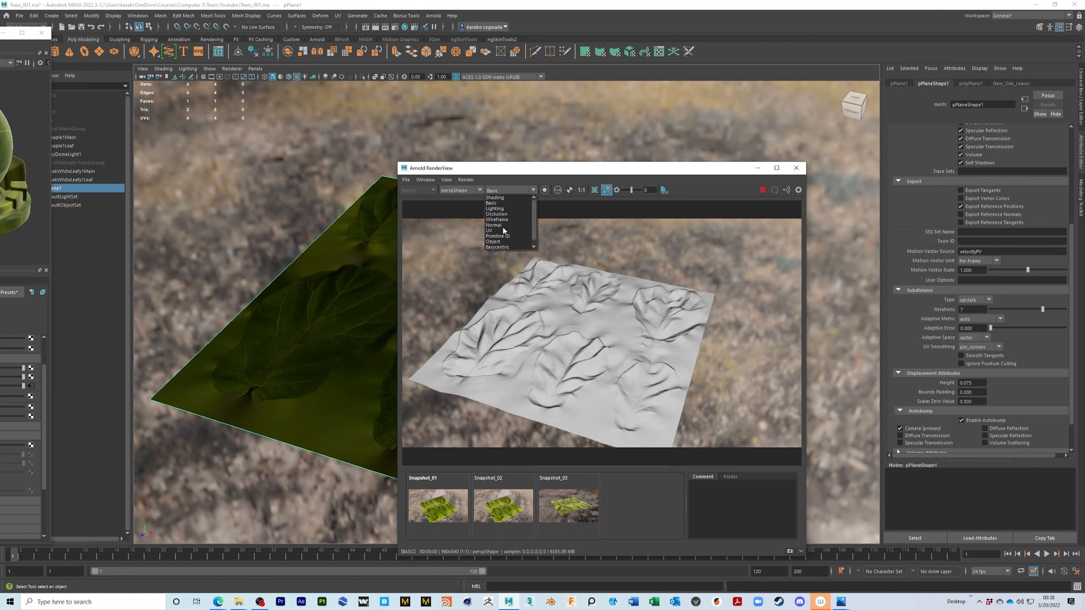
pyautogui.click(502, 219)
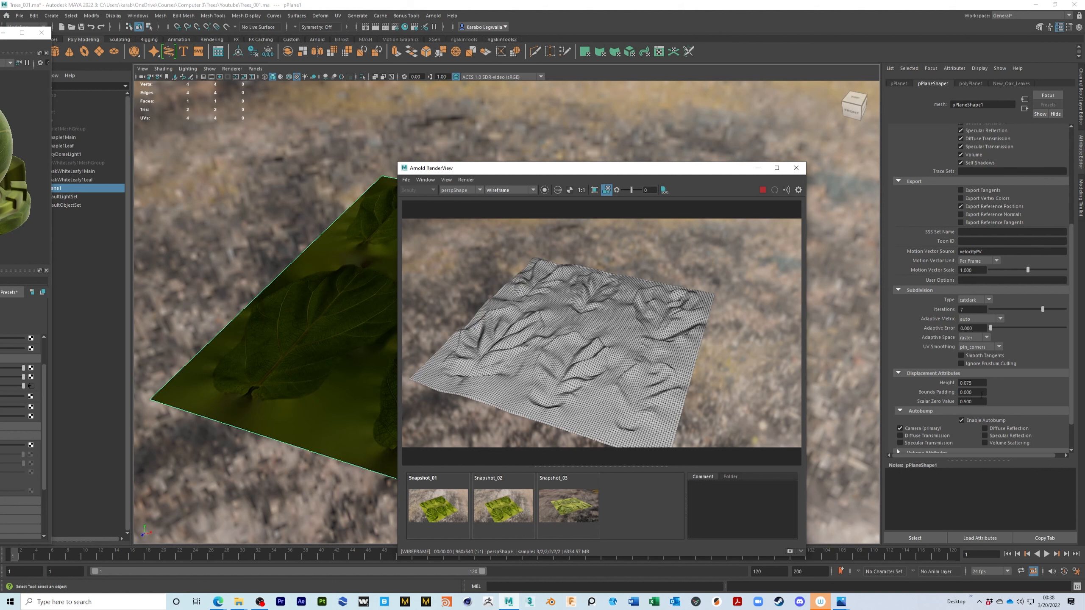
pyautogui.moveTo(975, 383); pyautogui.dragTo(968, 383)
pyautogui.write('50')
pyautogui.press('Return')
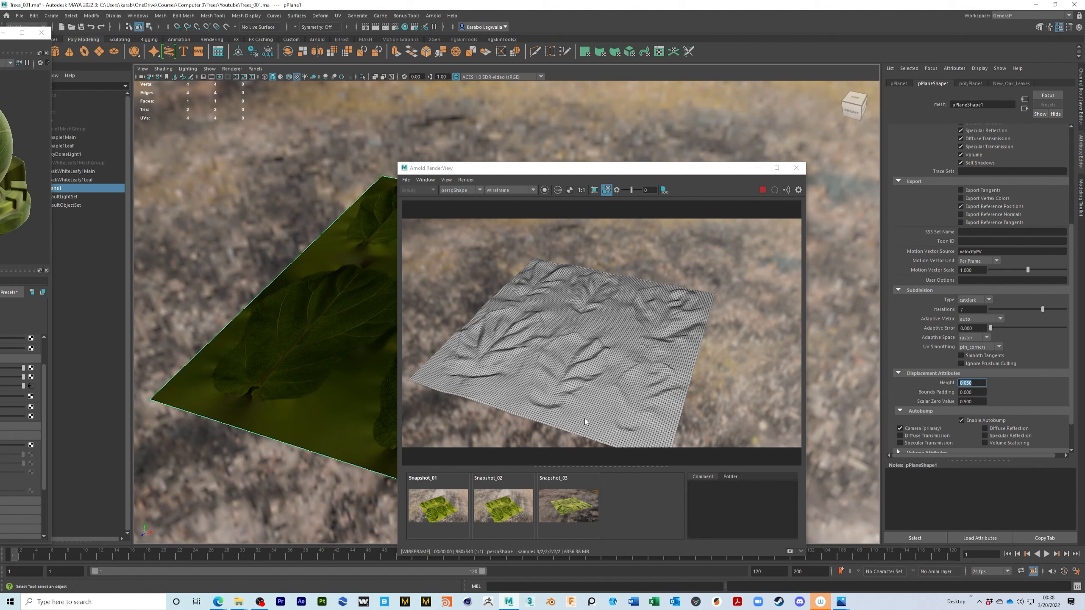
# Lower the plane's Arnold subdivision Iterations to 5.
pyautogui.click(974, 310)
pyautogui.write('5')
pyautogui.press('Return')
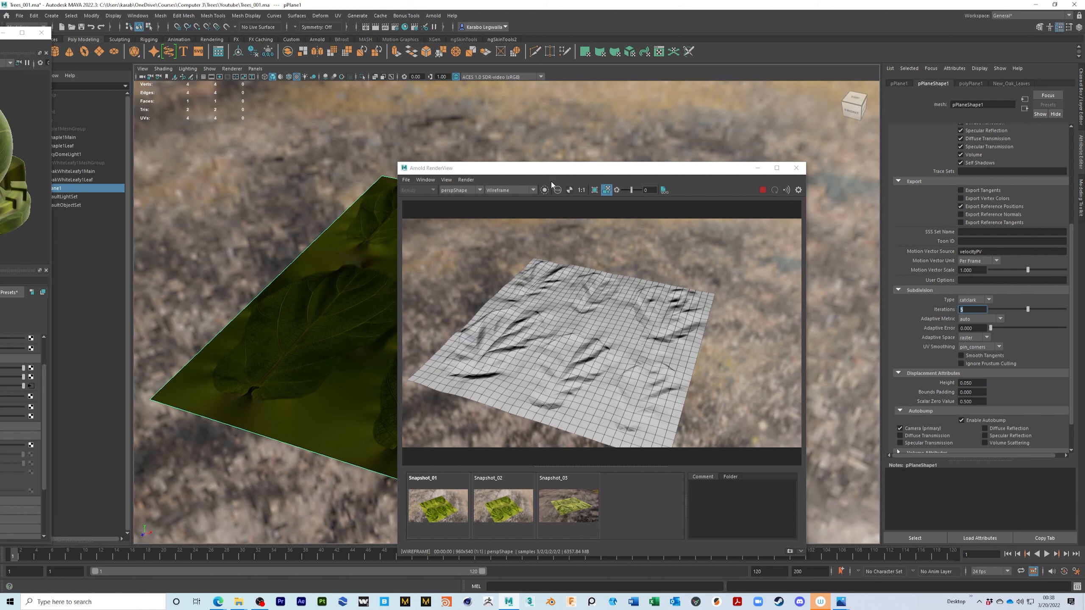
# Compare the plane's surface in Shading and Basic debug shading, including from a low viewing angle.
pyautogui.click(522, 190)
pyautogui.click(494, 198)
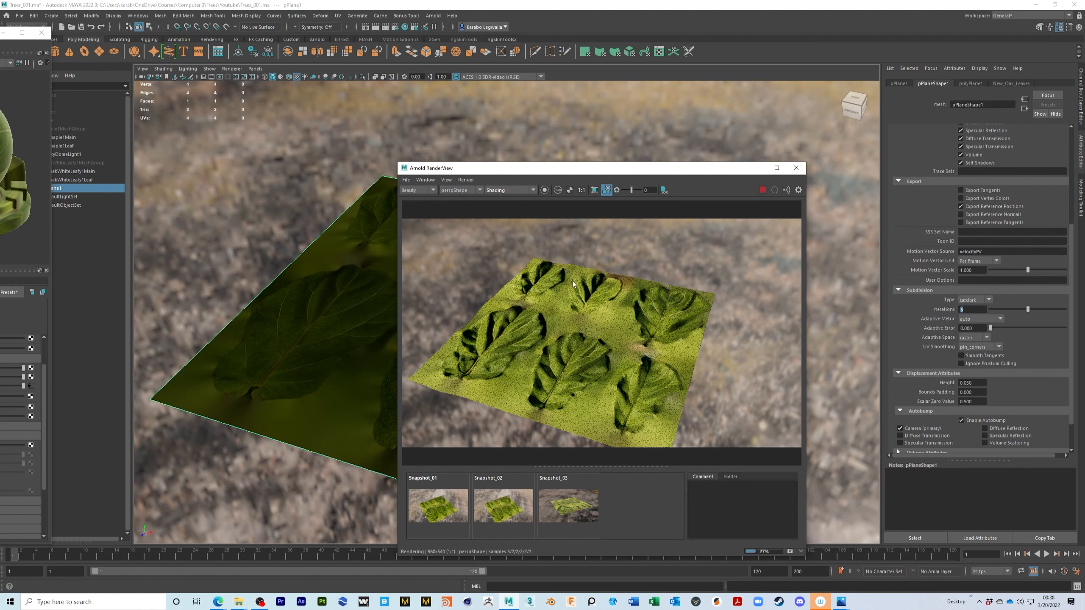
pyautogui.click(523, 190)
pyautogui.click(513, 207)
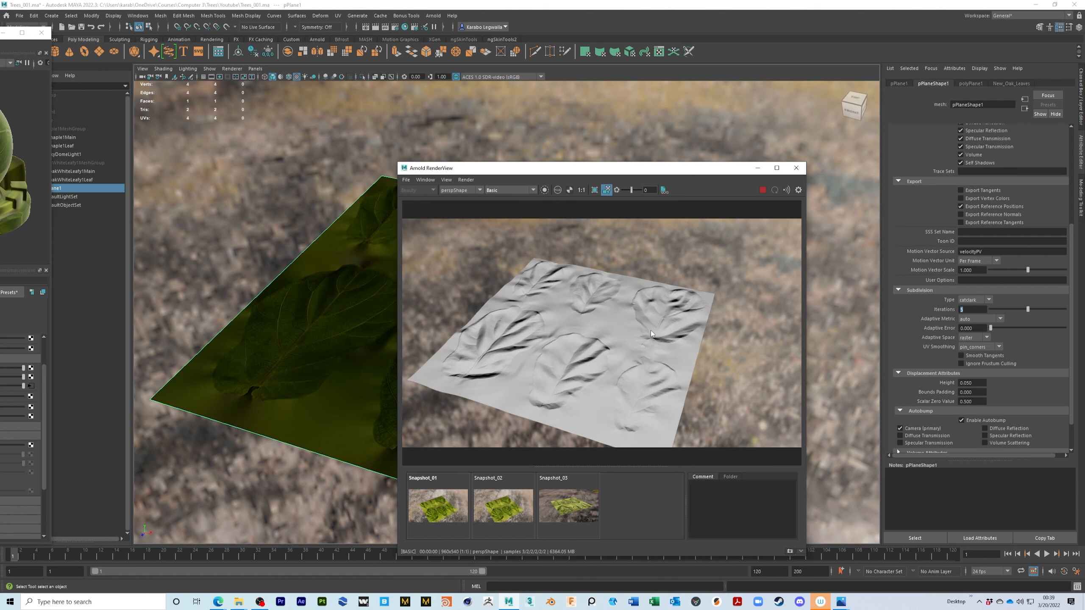
pyautogui.moveTo(680, 350)
pyautogui.keyDown('alt'); pyautogui.mouseDown()
pyautogui.moveTo(702, 350)
pyautogui.moveTo(685, 332)
pyautogui.moveTo(693, 341)
pyautogui.mouseUp(); pyautogui.keyUp('alt')
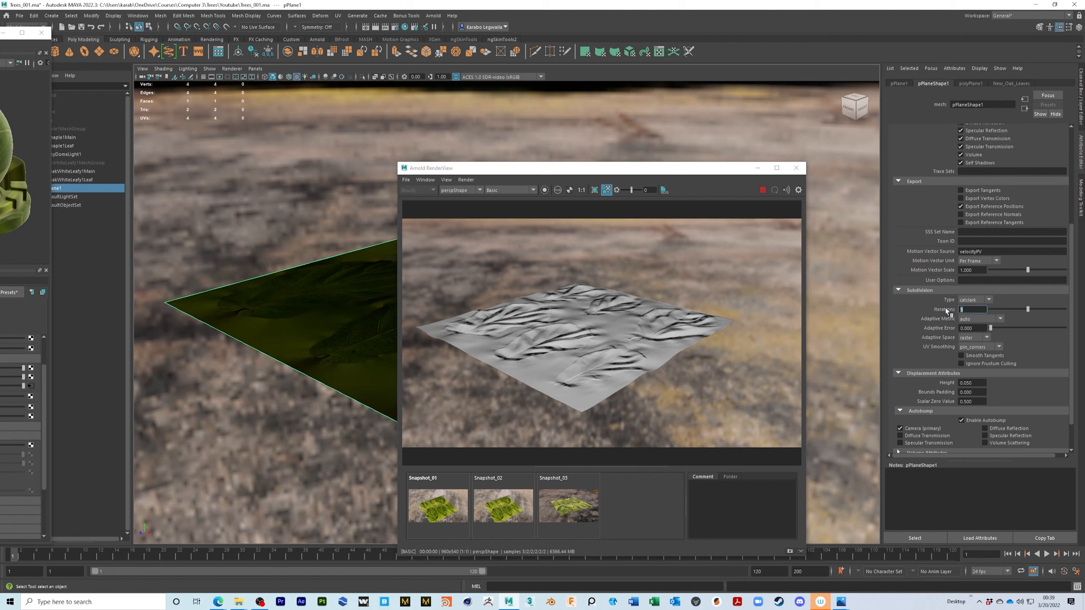
# Reduce the plane's subdivision Iterations to 3 and raise its displacement Height to 0.1 and further to 0.25.
pyautogui.write('3')
pyautogui.press('Return')
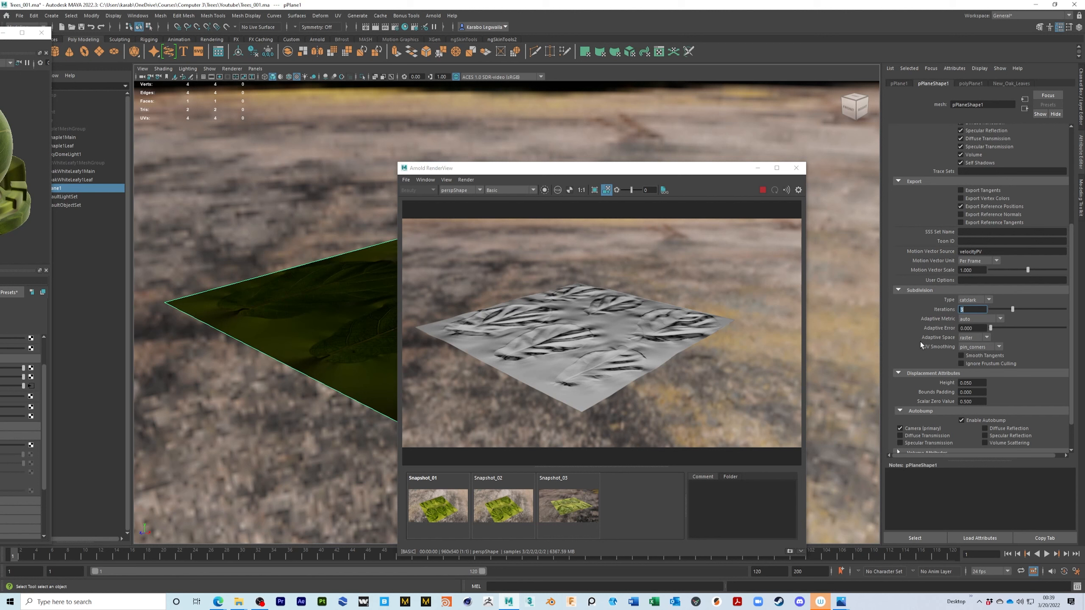
pyautogui.click(957, 381)
pyautogui.write('.1')
pyautogui.press('Return')
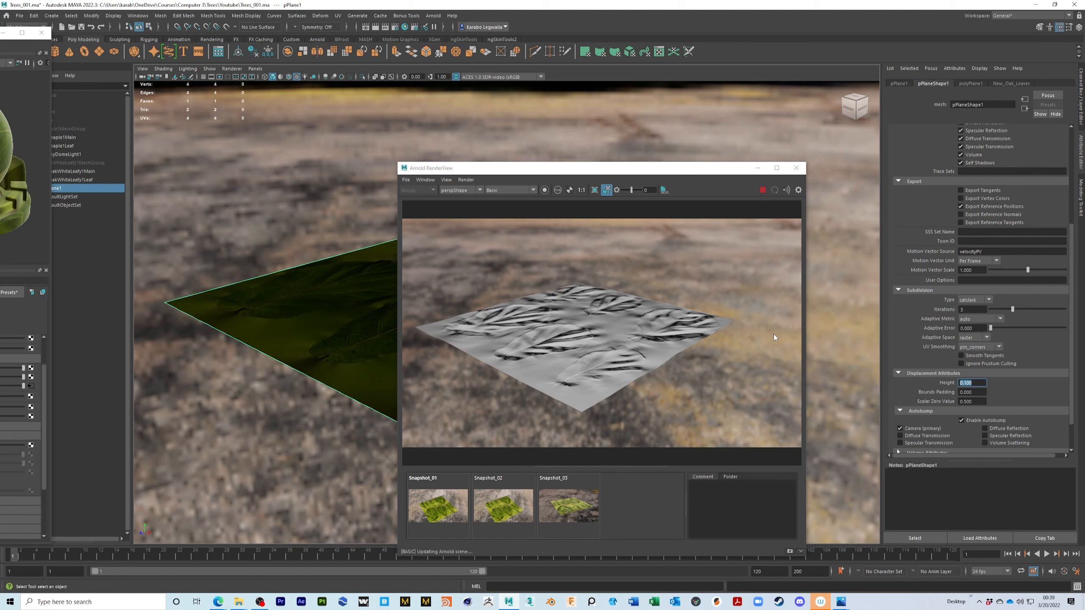
pyautogui.write('.25')
pyautogui.press('Return')
# Show the plane in Wireframe debug shading and set its subdivision Iterations to 4.
pyautogui.keyDown('alt'); pyautogui.moveTo(662, 358); pyautogui.dragTo(650, 356, button='middle'); pyautogui.keyUp('alt')
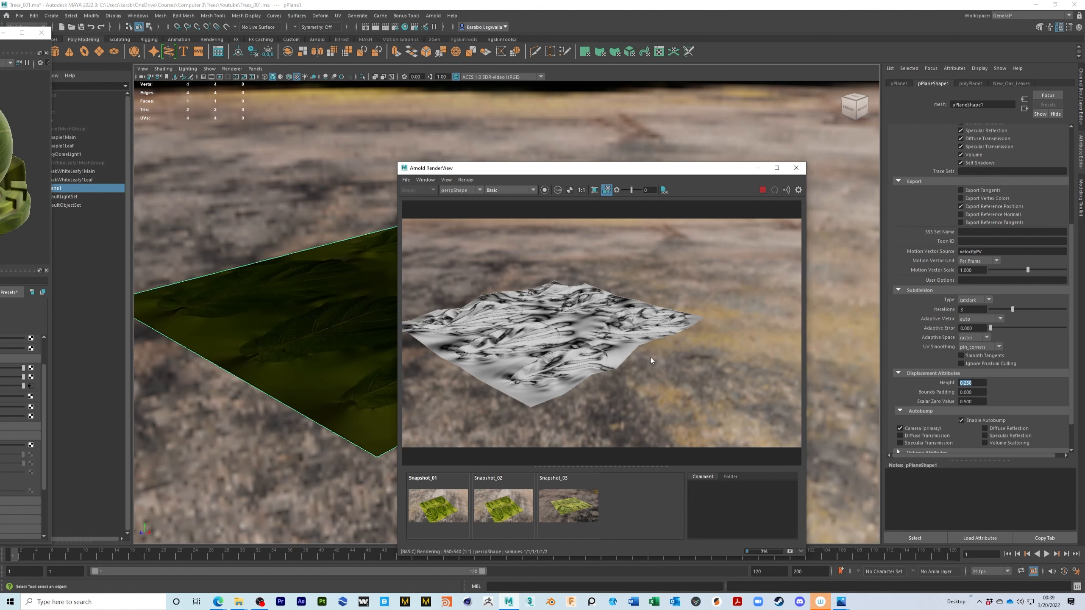
pyautogui.click(511, 190)
pyautogui.click(502, 222)
pyautogui.moveTo(603, 336); pyautogui.dragTo(668, 342)
pyautogui.click(970, 309)
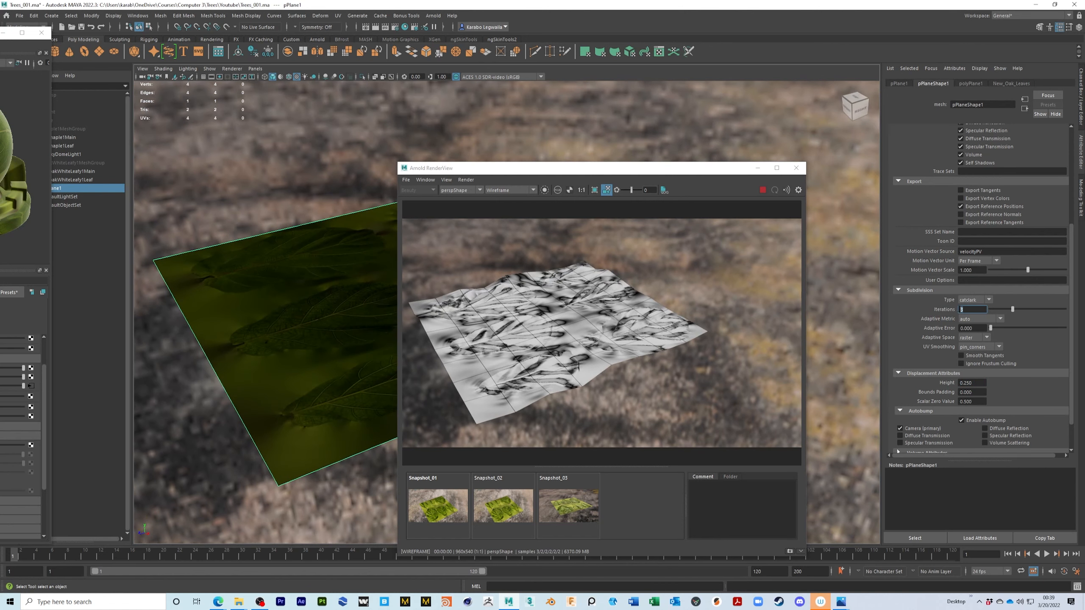
pyautogui.press('Return')
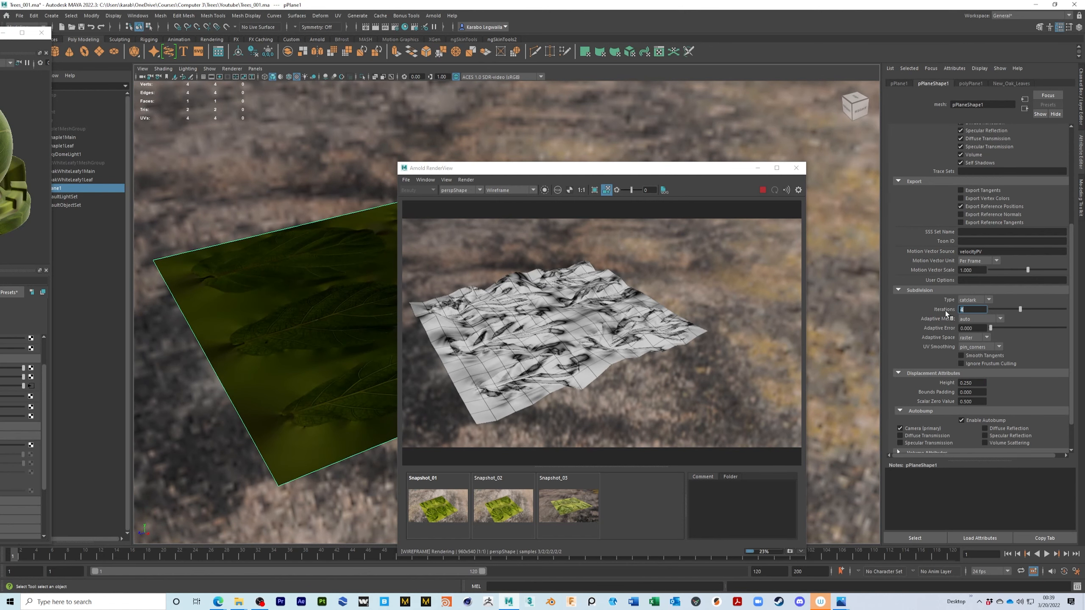
pyautogui.moveTo(630, 348)
pyautogui.mouseDown()
pyautogui.moveTo(631, 332)
pyautogui.moveTo(654, 338)
pyautogui.moveTo(629, 332)
pyautogui.mouseUp()
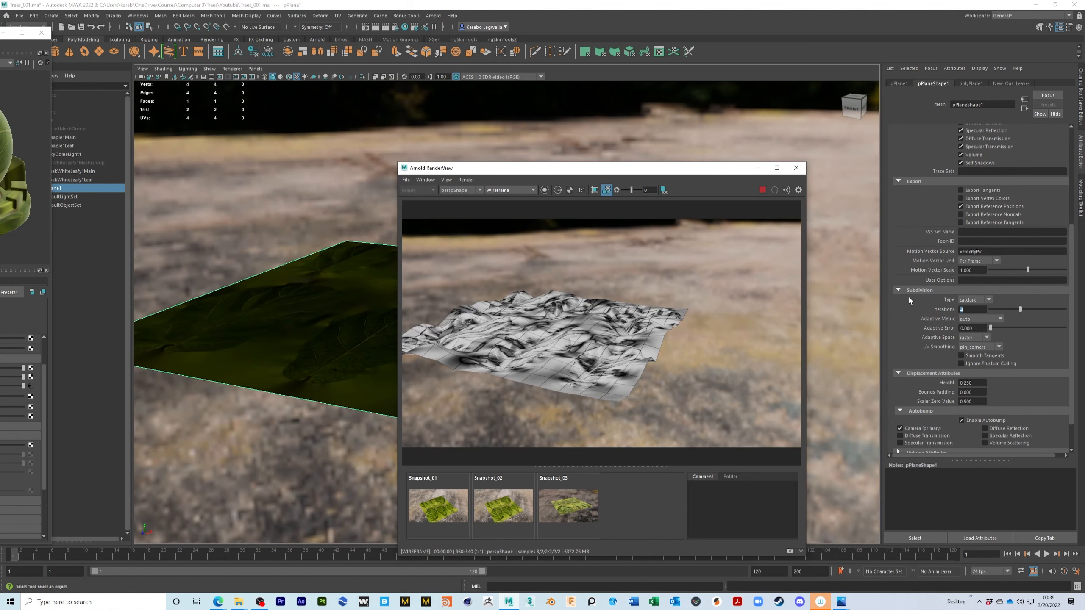
# Show the plane in Basic debug shading and increase its displacement Height to 0.4.
pyautogui.click(524, 189)
pyautogui.click(500, 205)
pyautogui.keyDown('alt'); pyautogui.moveTo(500, 206); pyautogui.dragTo(558, 293); pyautogui.keyUp('alt')
pyautogui.click(972, 383)
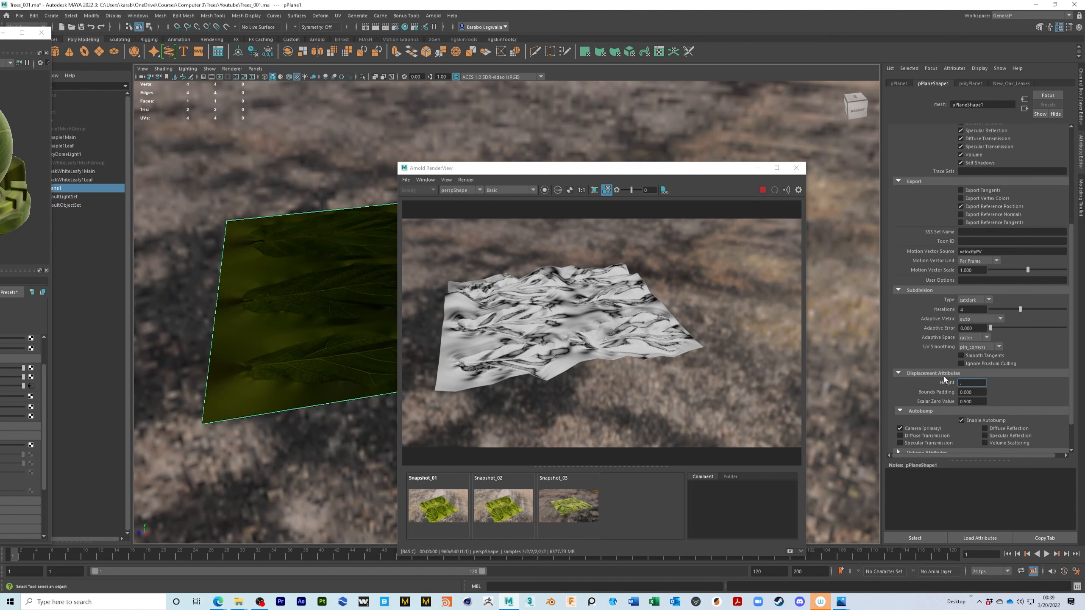
pyautogui.write('.4')
pyautogui.press('Return')
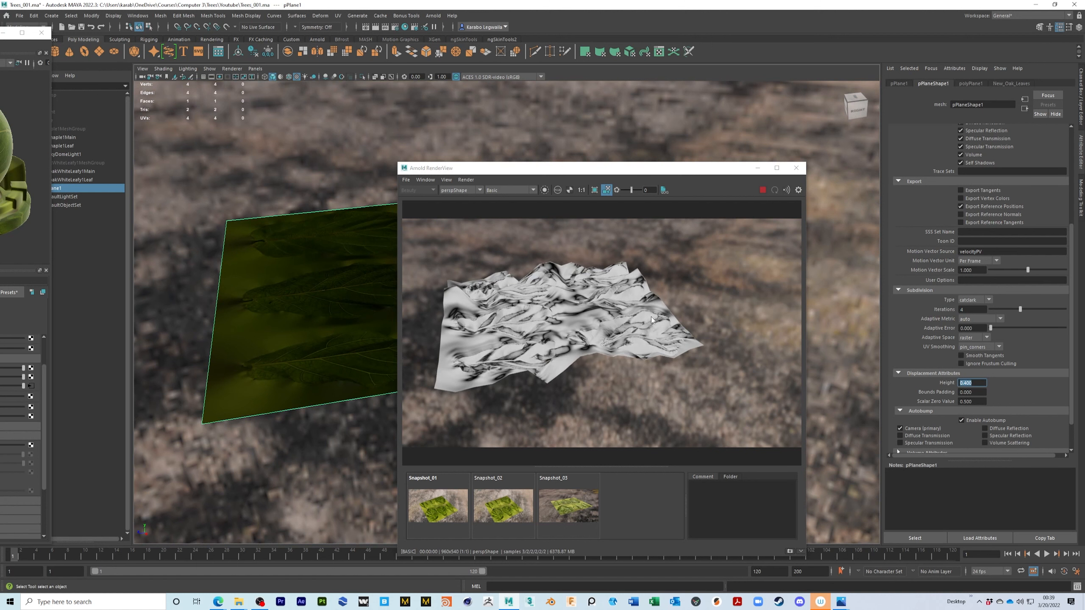
# Return to Wireframe debug shading and set the plane's subdivision Iterations to 3.
pyautogui.keyDown('alt'); pyautogui.moveTo(660, 345); pyautogui.dragTo(669, 357); pyautogui.keyUp('alt')
pyautogui.click(520, 190)
pyautogui.click(500, 220)
pyautogui.click(969, 309)
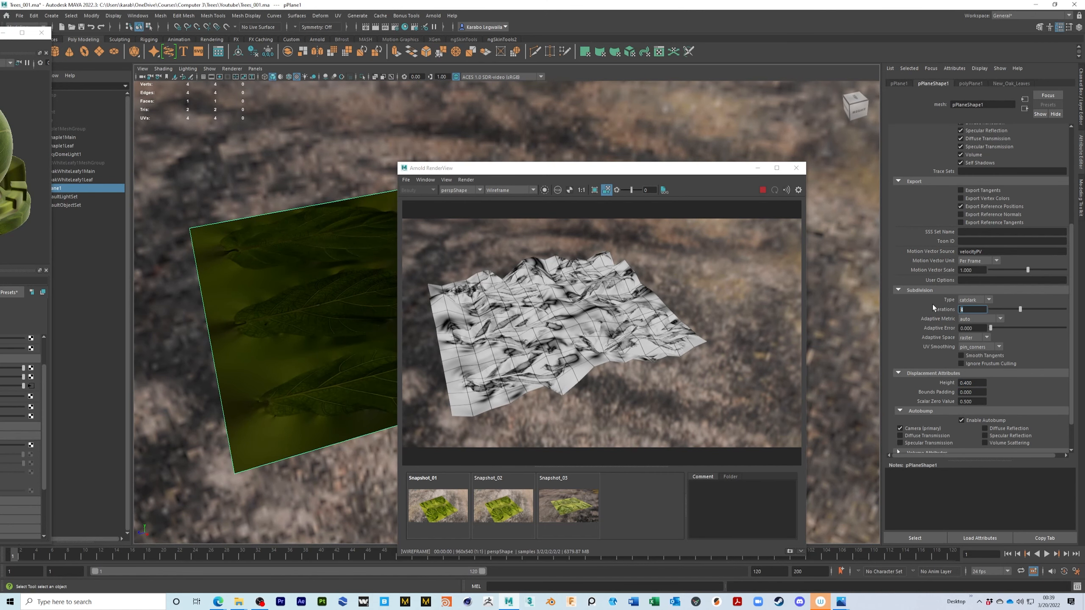
pyautogui.write('3')
pyautogui.press('Return')
# Set the plane's displacement Height to 0.6, checking the relief from low and raised angles.
pyautogui.keyDown('alt'); pyautogui.moveTo(621, 324); pyautogui.dragTo(575, 324); pyautogui.keyUp('alt')
pyautogui.doubleClick(972, 383)
pyautogui.write('0.6')
pyautogui.press('Return')
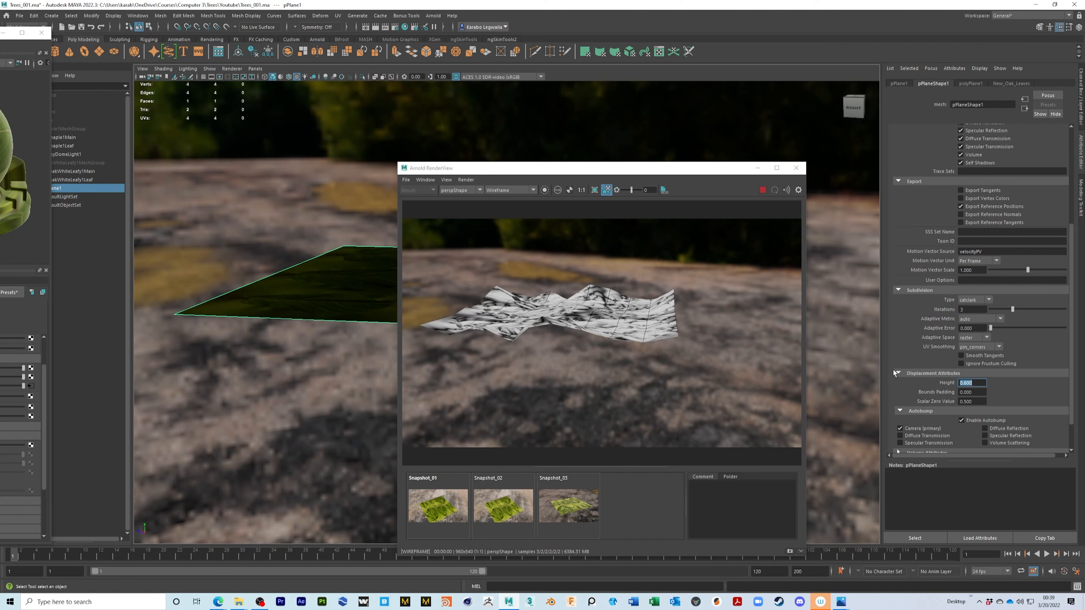
pyautogui.keyDown('alt'); pyautogui.moveTo(589, 351); pyautogui.dragTo(621, 355); pyautogui.keyUp('alt')
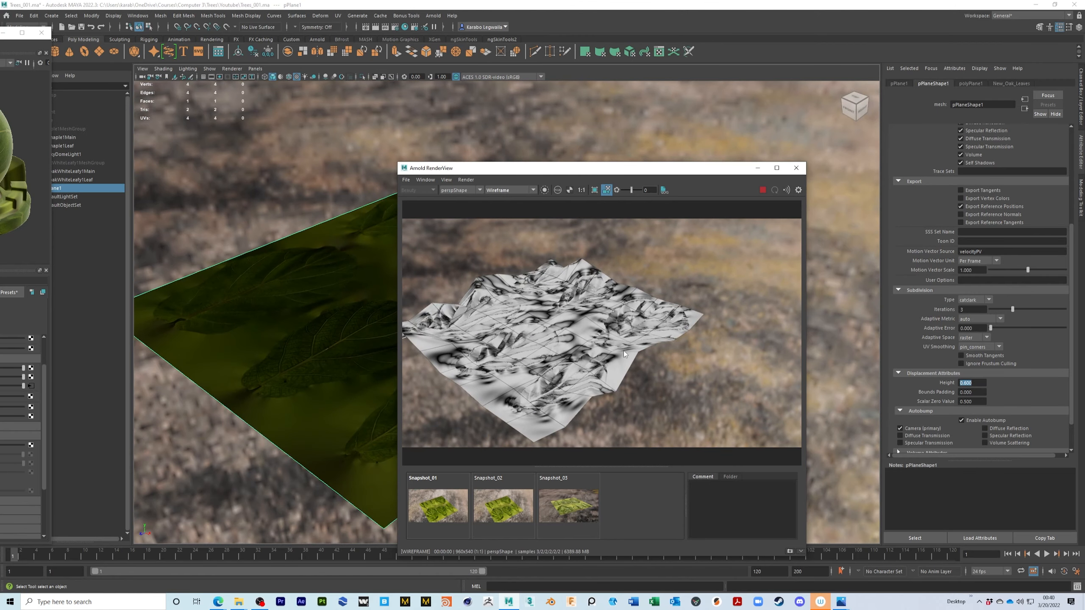
# Switch the debug shading to Shading and compare the textured leaf render with Enable Autobump off and on.
pyautogui.click(534, 190)
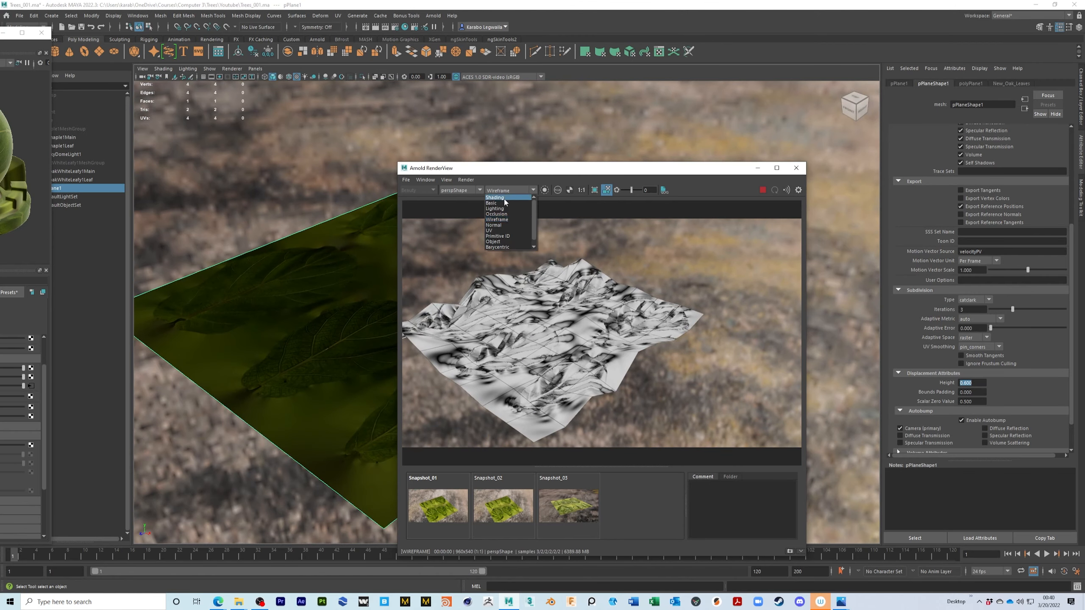
pyautogui.click(504, 199)
pyautogui.moveTo(571, 338)
pyautogui.keyDown('alt'); pyautogui.mouseDown()
pyautogui.moveTo(578, 361)
pyautogui.moveTo(629, 361)
pyautogui.moveTo(649, 331)
pyautogui.mouseUp(); pyautogui.keyUp('alt')
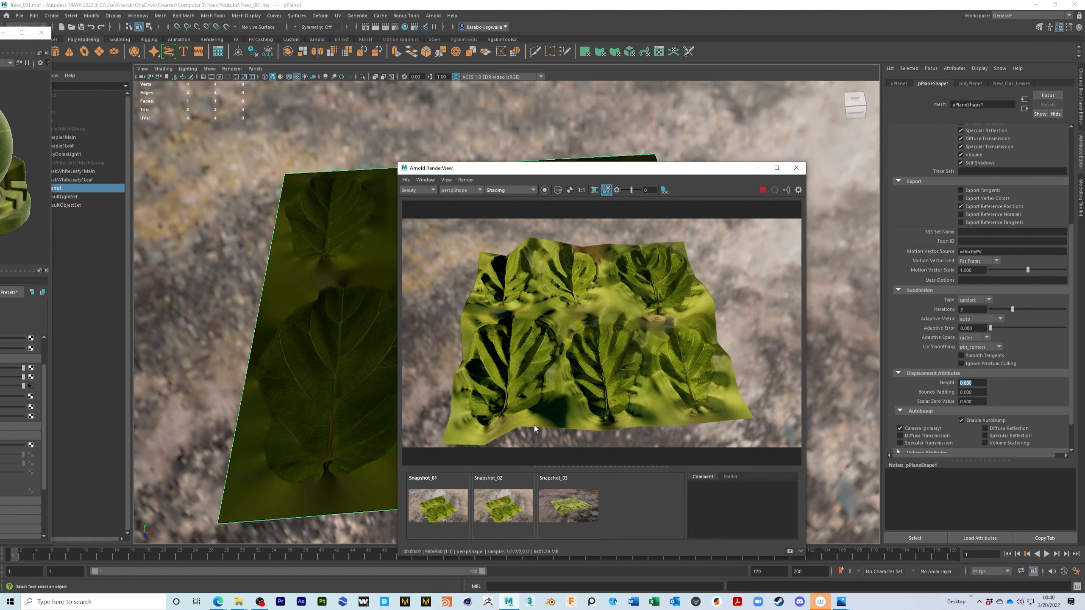
pyautogui.moveTo(651, 352)
pyautogui.keyDown('alt'); pyautogui.mouseDown()
pyautogui.moveTo(675, 347)
pyautogui.moveTo(662, 348)
pyautogui.mouseUp(); pyautogui.keyUp('alt')
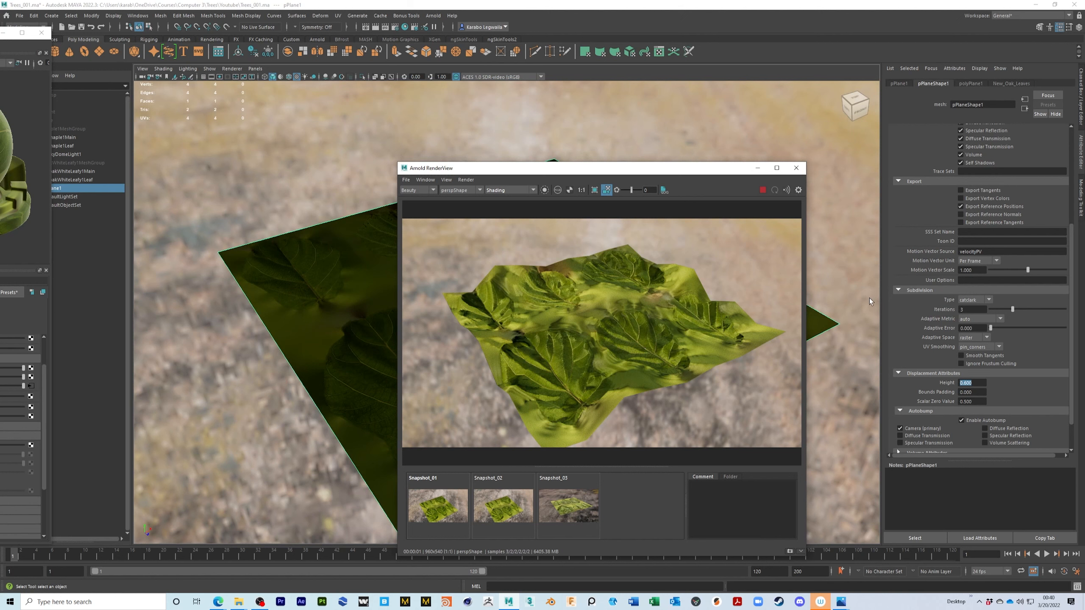
pyautogui.click(962, 420)
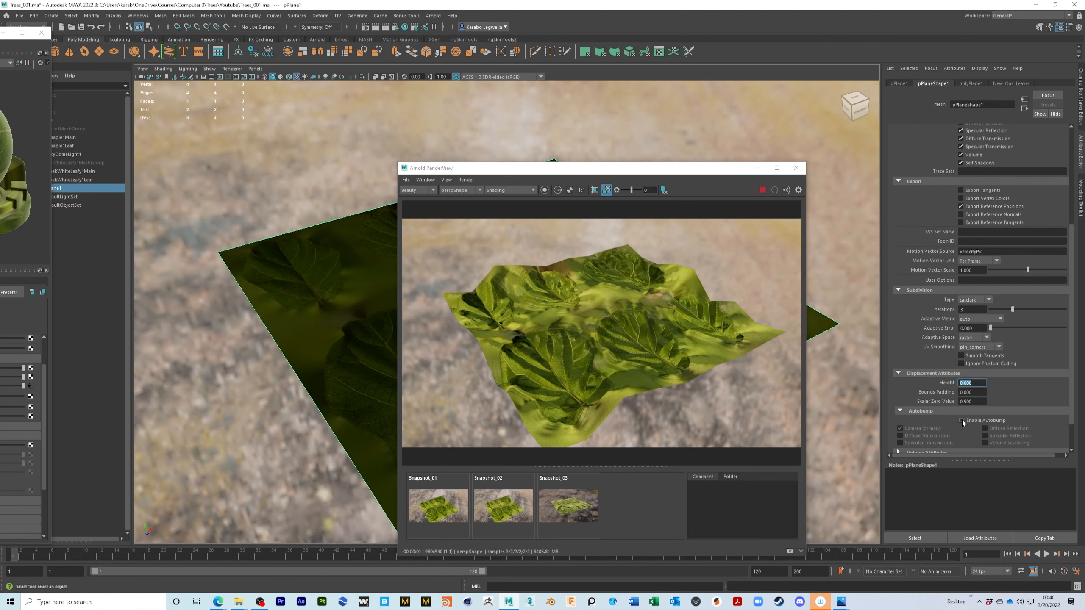
pyautogui.click(962, 421)
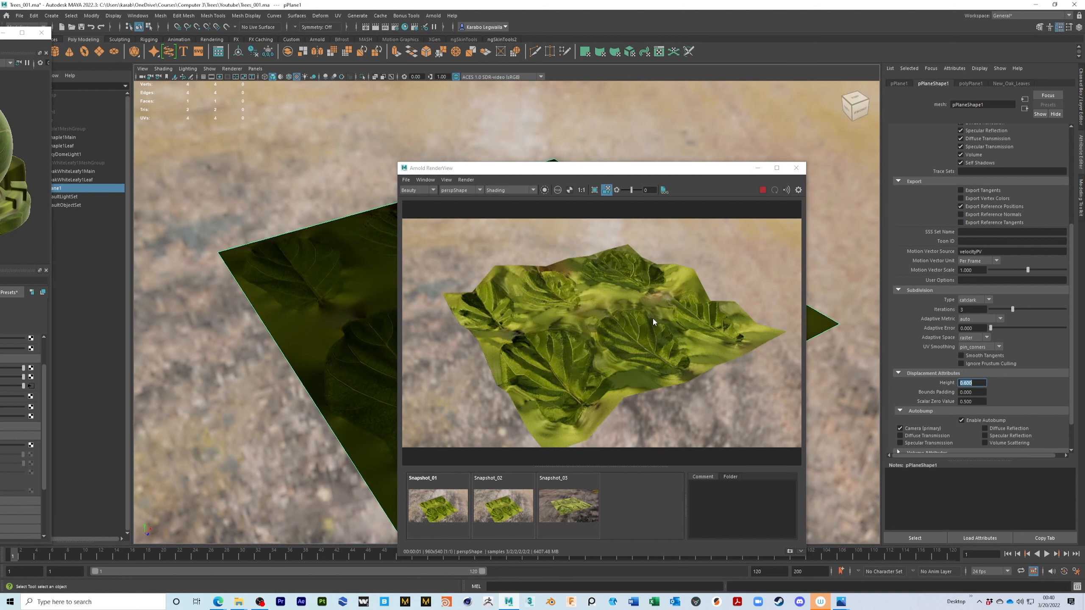
# Switch the debug shading to Wireframe and examine the displaced plane's subdivided mesh from another angle.
pyautogui.click(504, 192)
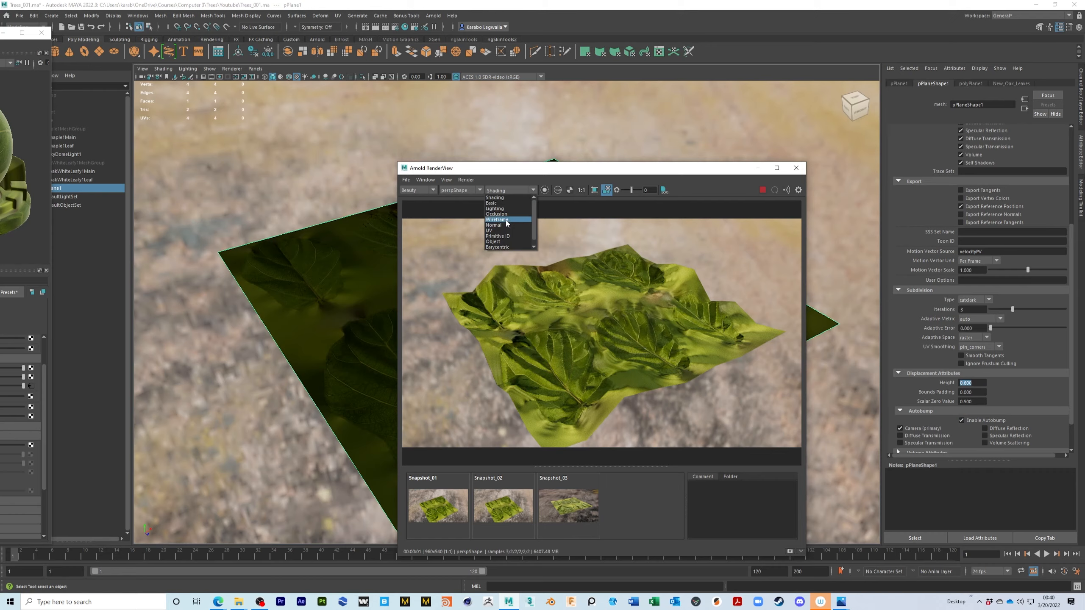
pyautogui.click(506, 223)
pyautogui.keyDown('alt'); pyautogui.moveTo(602, 309); pyautogui.dragTo(580, 297); pyautogui.keyUp('alt')
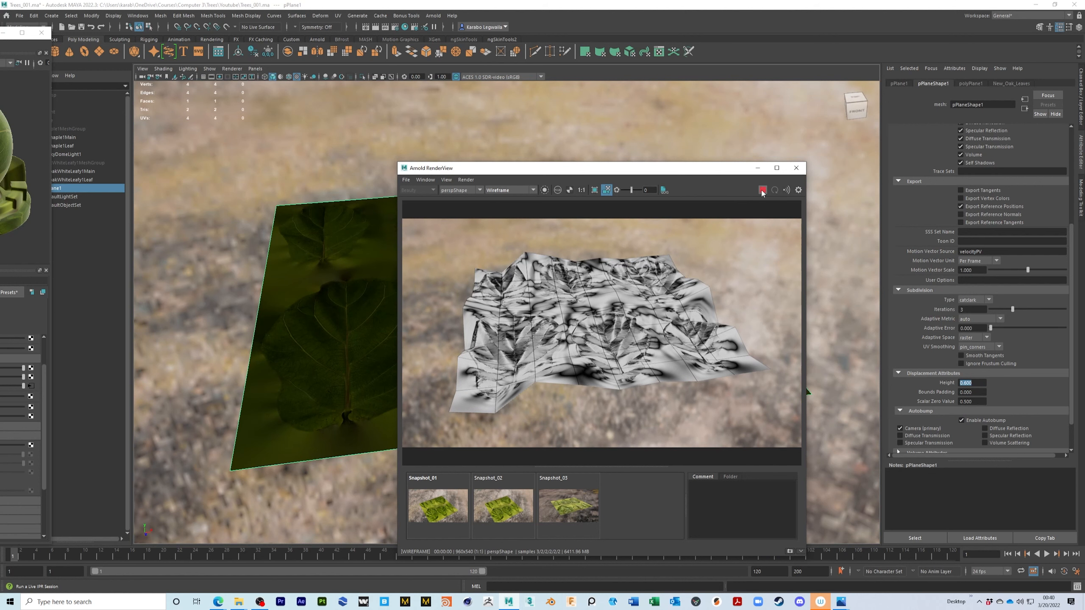
# Minimize the Arnold RenderView and open the plane's UVs over the leaf texture in the UV Editor, switching to UV shell selection.
pyautogui.click(758, 168)
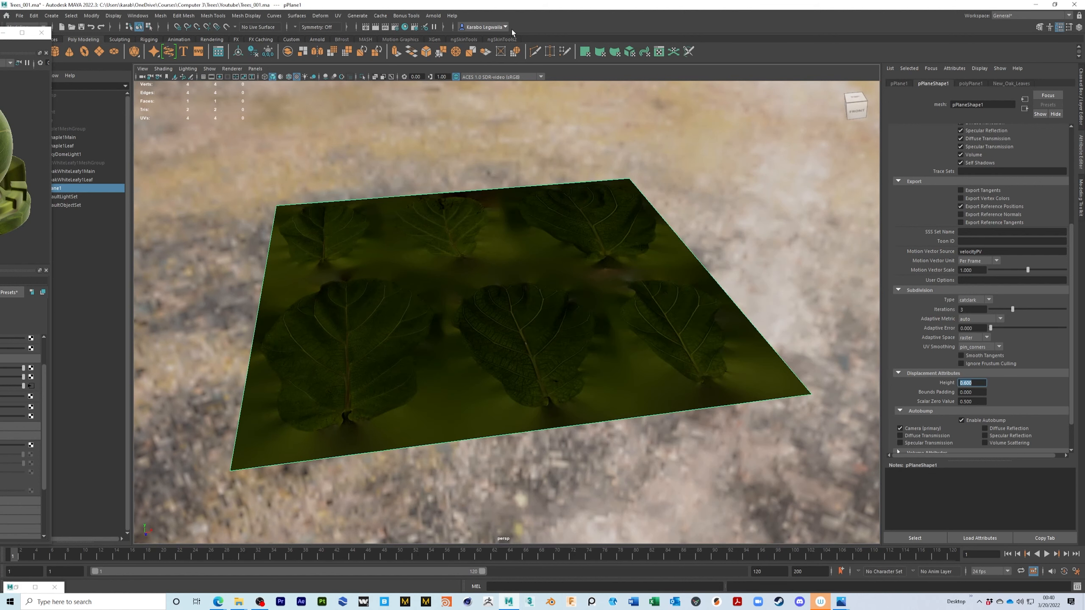
pyautogui.click(659, 51)
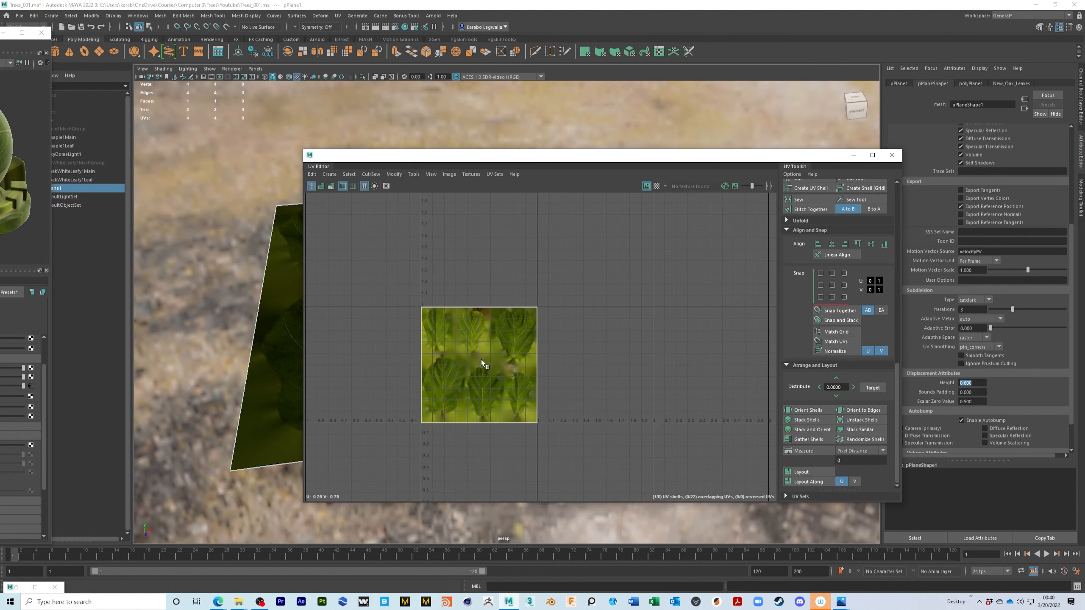
pyautogui.keyDown('alt'); pyautogui.moveTo(482, 359); pyautogui.dragTo(559, 321, button='middle'); pyautogui.keyUp('alt')
pyautogui.keyDown('alt'); pyautogui.moveTo(496, 304); pyautogui.dragTo(578, 338, button='right'); pyautogui.keyUp('alt')
pyautogui.keyDown('alt'); pyautogui.moveTo(526, 313); pyautogui.dragTo(610, 357, button='right'); pyautogui.keyUp('alt')
pyautogui.moveTo(587, 288); pyautogui.dragTo(556, 277, button='right')
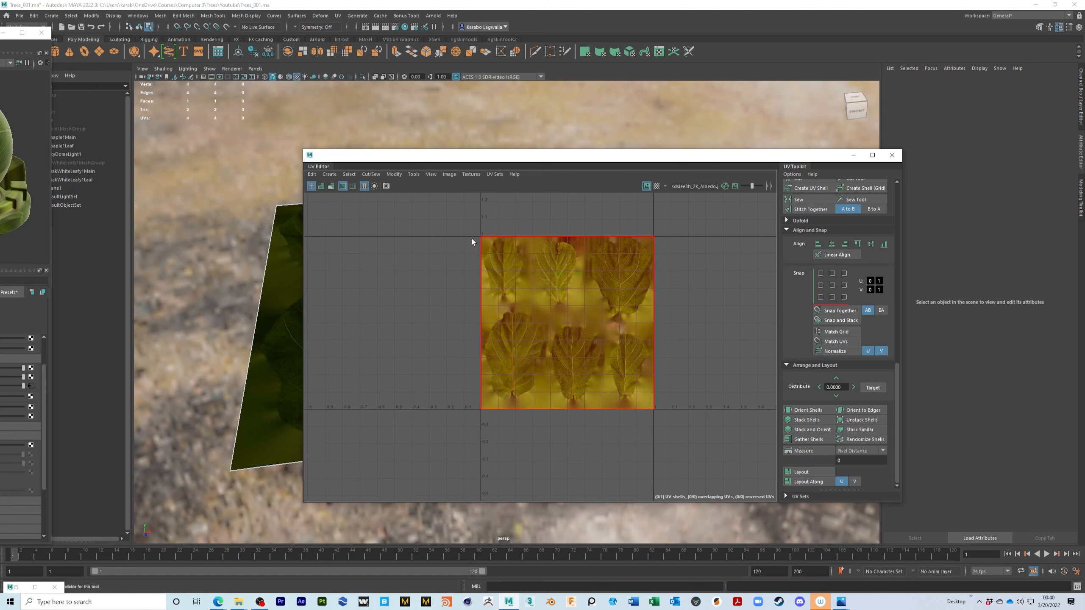
# Select the plane's UV shell and scale it down uniformly to roughly the size of a single leaf in the albedo texture.
pyautogui.click(568, 329)
pyautogui.press('r')
pyautogui.moveTo(568, 323); pyautogui.dragTo(537, 320)
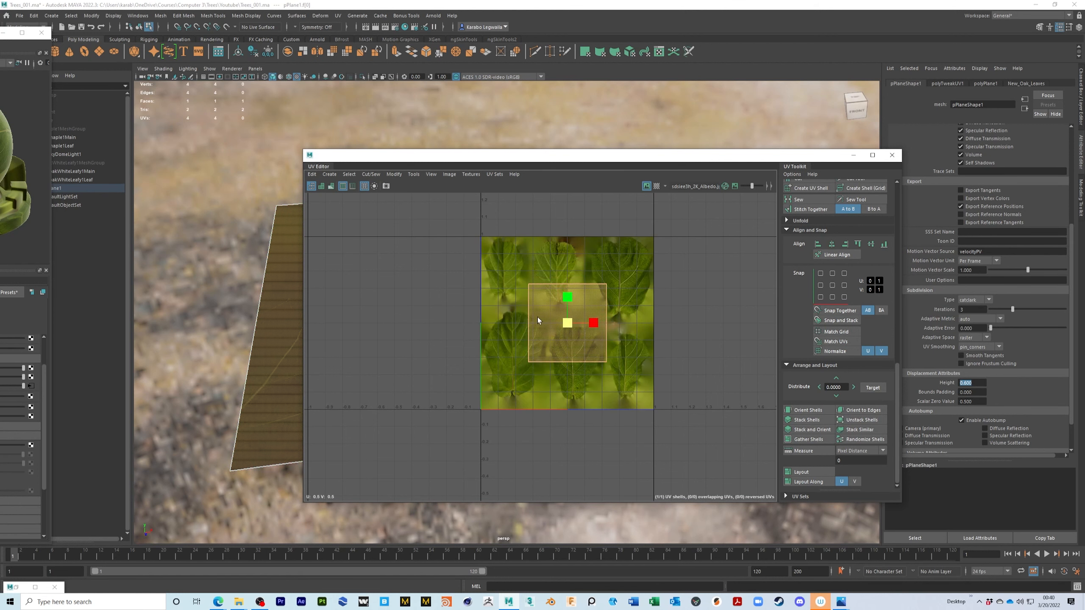
pyautogui.keyDown('alt'); pyautogui.moveTo(606, 329); pyautogui.dragTo(492, 317, button='middle'); pyautogui.keyUp('alt')
pyautogui.keyDown('alt'); pyautogui.moveTo(492, 318); pyautogui.dragTo(577, 346, button='right'); pyautogui.keyUp('alt')
pyautogui.keyDown('alt'); pyautogui.moveTo(508, 333); pyautogui.dragTo(617, 430, button='middle'); pyautogui.keyUp('alt')
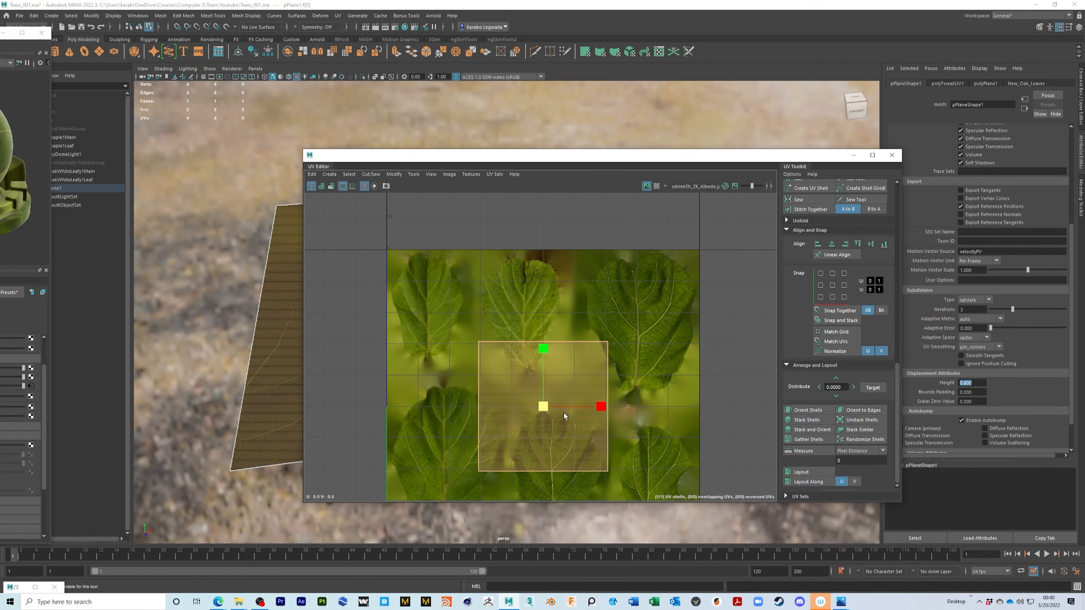
pyautogui.moveTo(547, 408); pyautogui.dragTo(536, 404)
pyautogui.keyDown('alt'); pyautogui.moveTo(536, 405); pyautogui.dragTo(490, 317, button='middle'); pyautogui.keyUp('alt')
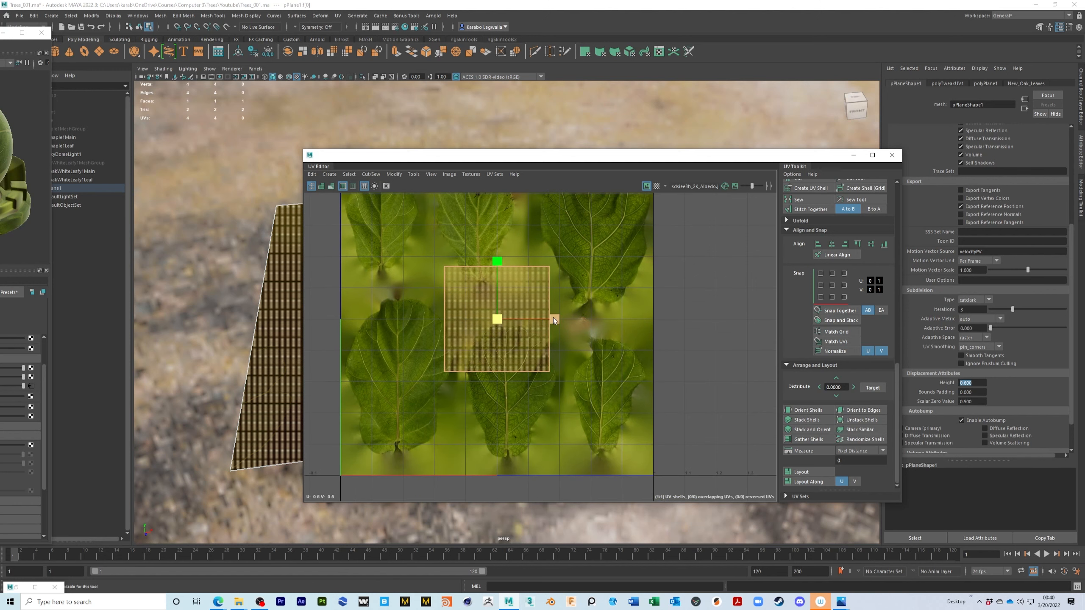
pyautogui.keyDown('alt'); pyautogui.moveTo(598, 332); pyautogui.dragTo(552, 399, button='middle'); pyautogui.keyUp('alt')
# Move the reduced UV shell onto the upper-right leaf of the texture and rescale it to frame that leaf.
pyautogui.press('w')
pyautogui.moveTo(450, 386); pyautogui.dragTo(545, 300)
pyautogui.press('r')
pyautogui.press('w')
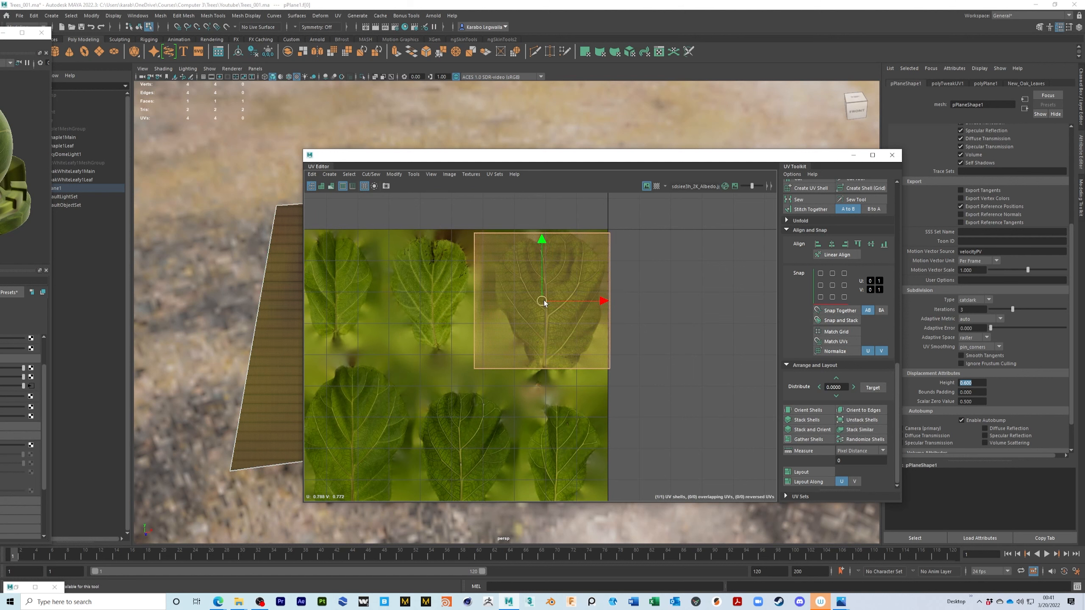
# Close the UV Editor, leave the plane's component selection and save the scene.
pyautogui.click(891, 155)
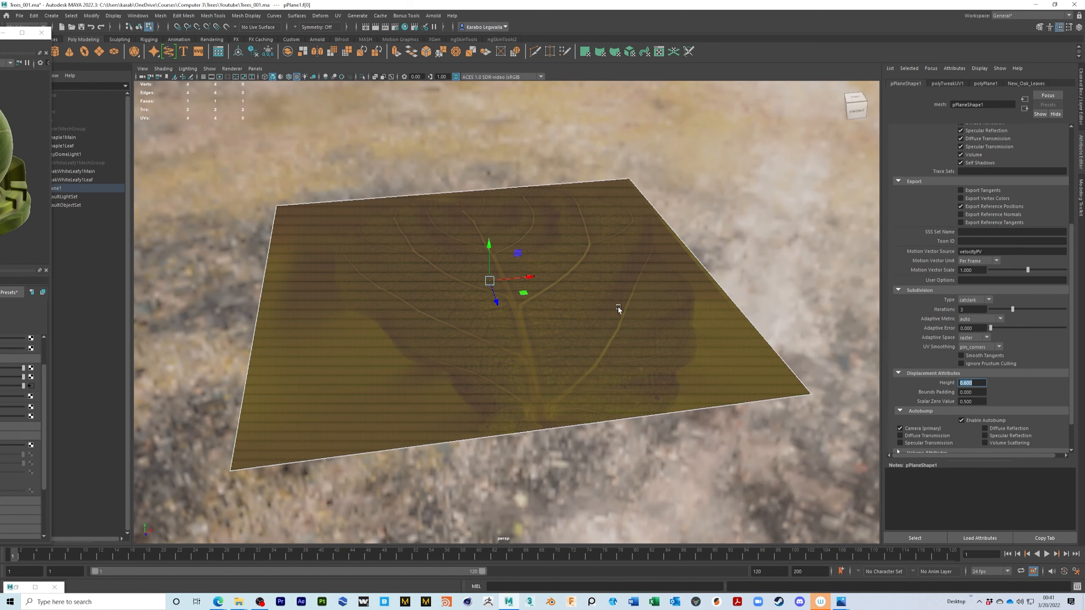
pyautogui.click(734, 221)
pyautogui.keyDown('alt'); pyautogui.moveTo(770, 271); pyautogui.dragTo(601, 319); pyautogui.keyUp('alt')
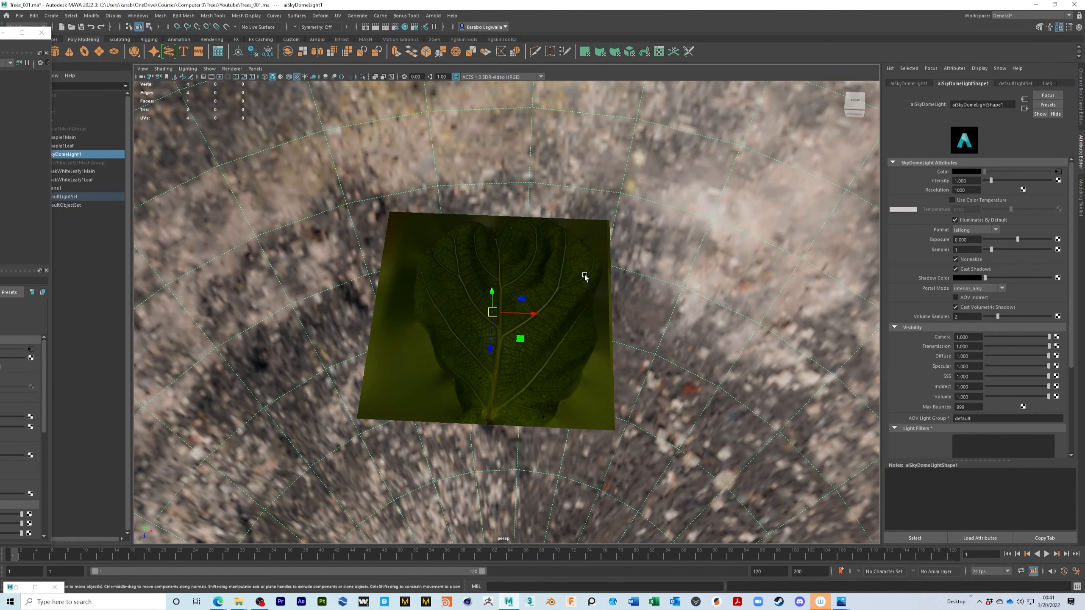
pyautogui.hotkey('ctrl', 's')
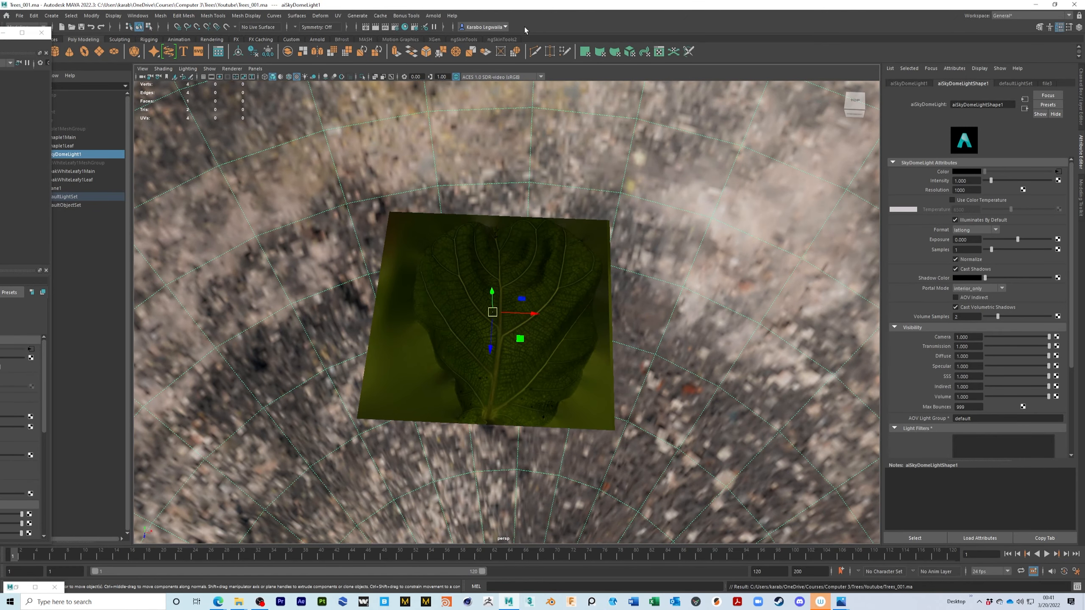
# Restore the Arnold RenderView, restart the live render and show the single-leaf plane in Shading debug mode from a low angle.
pyautogui.click(433, 16)
pyautogui.click(447, 42)
pyautogui.keyDown('alt'); pyautogui.moveTo(642, 269); pyautogui.dragTo(637, 293, button='middle'); pyautogui.keyUp('alt')
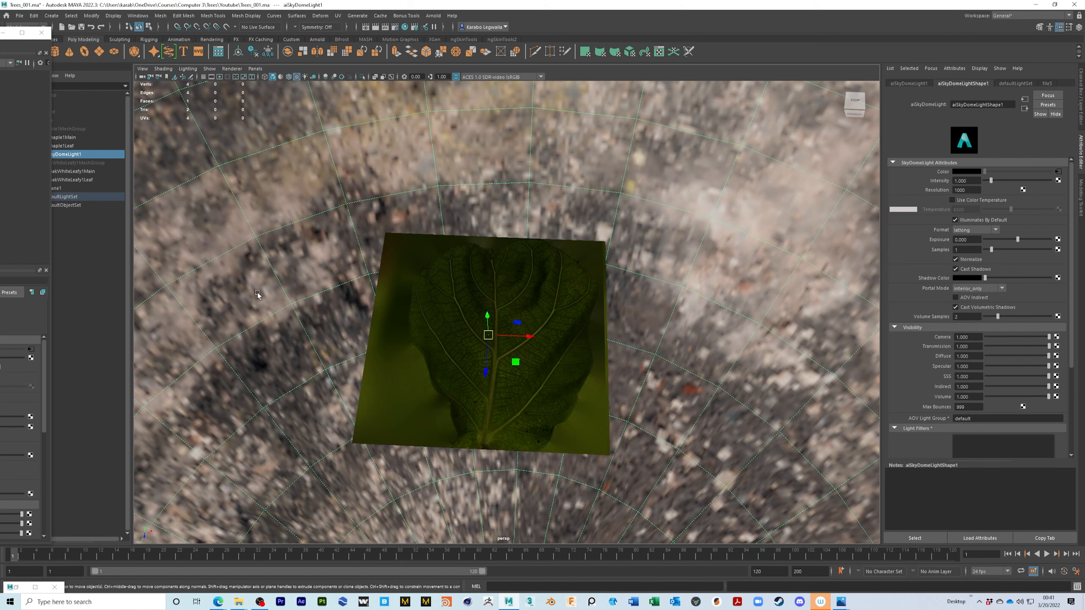
pyautogui.click(17, 587)
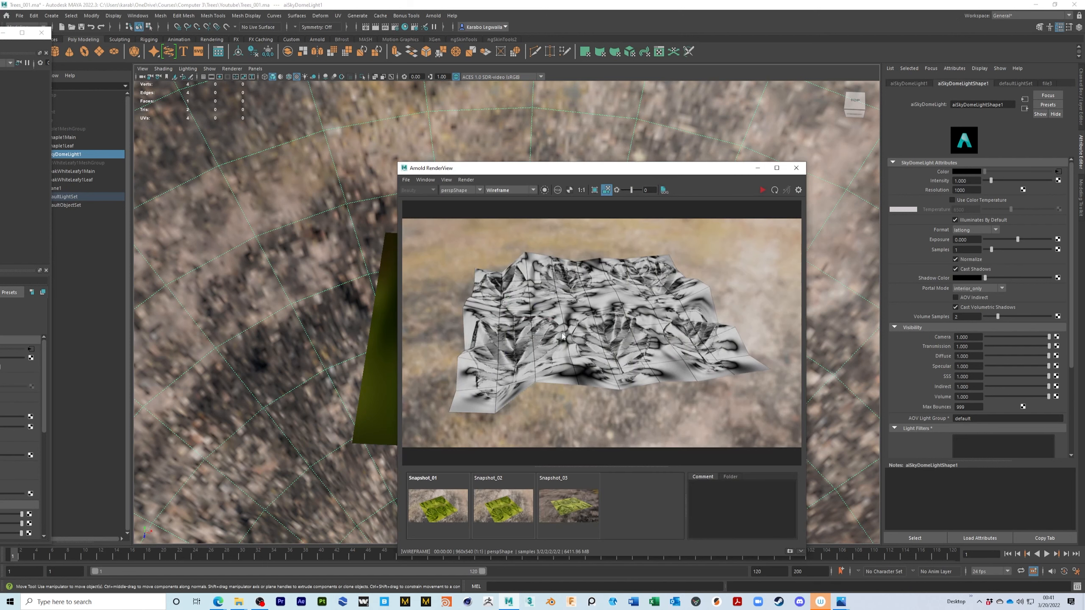
pyautogui.click(762, 190)
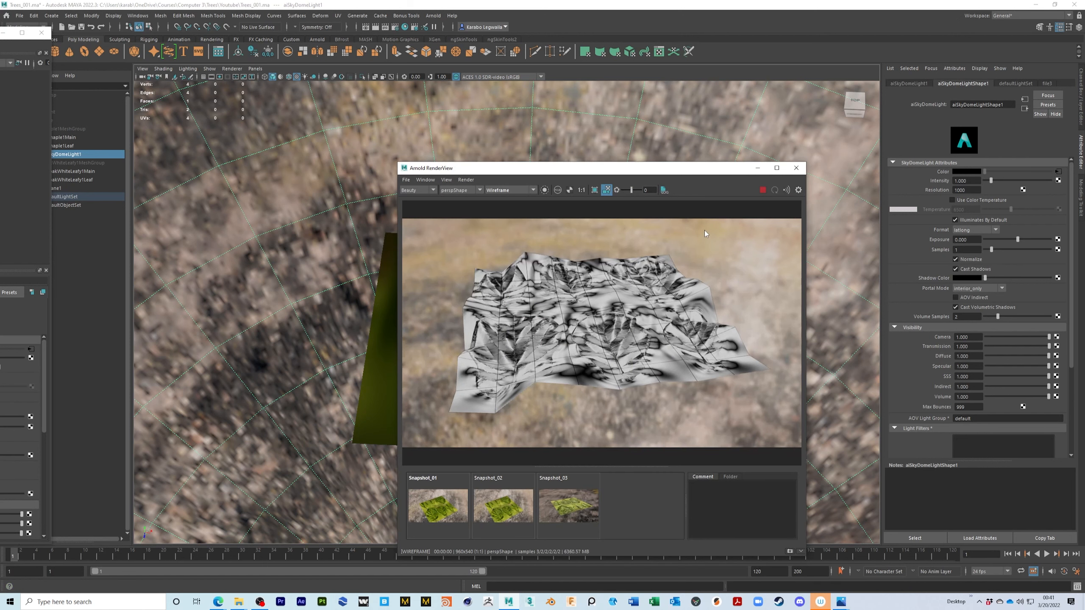
pyautogui.click(526, 191)
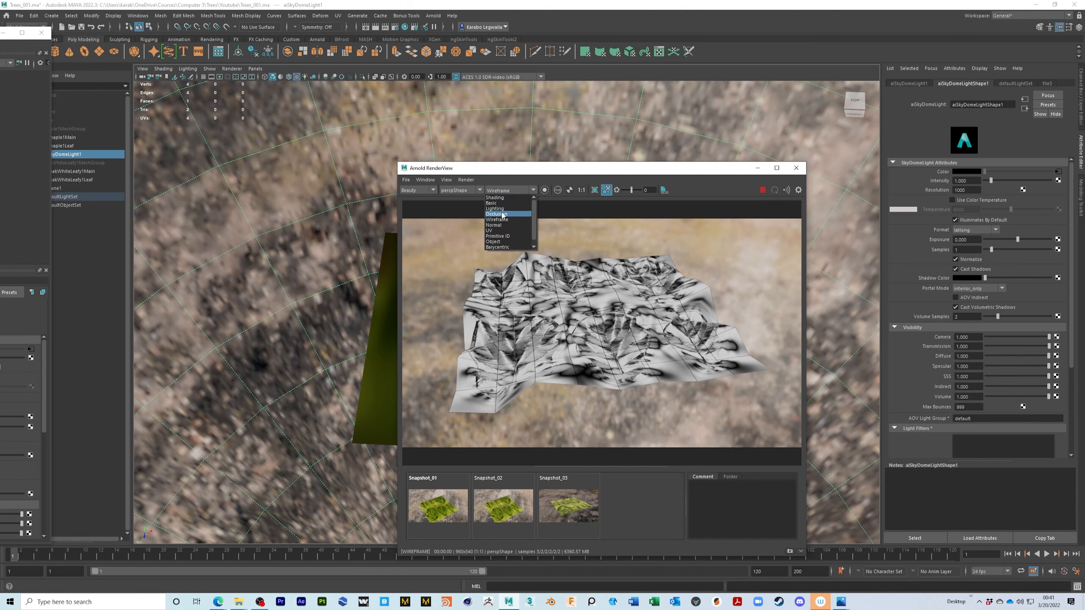
pyautogui.click(502, 199)
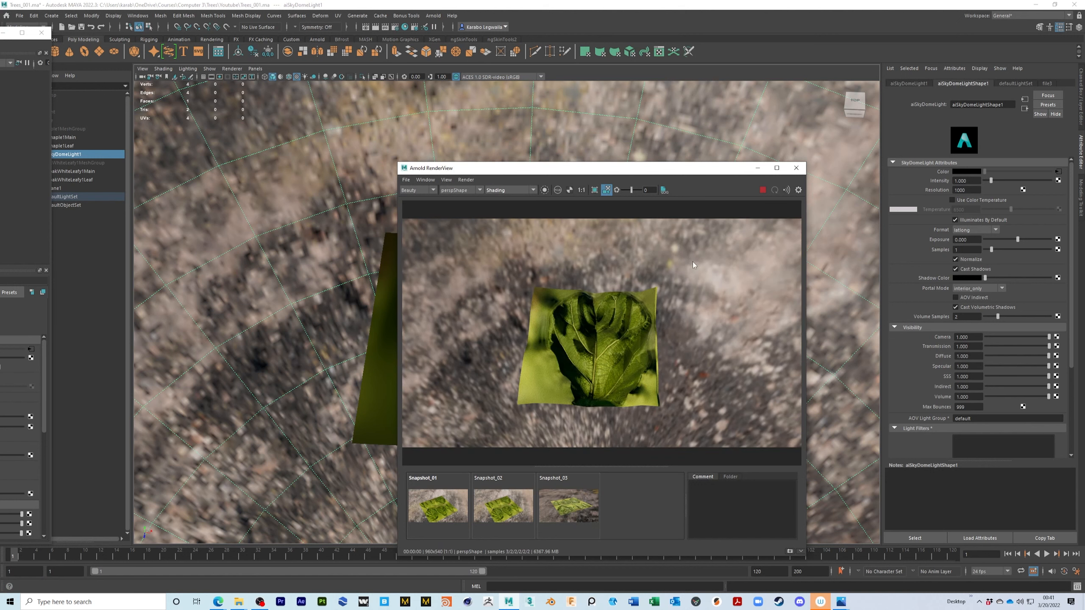
pyautogui.keyDown('alt'); pyautogui.moveTo(679, 322); pyautogui.dragTo(573, 314); pyautogui.keyUp('alt')
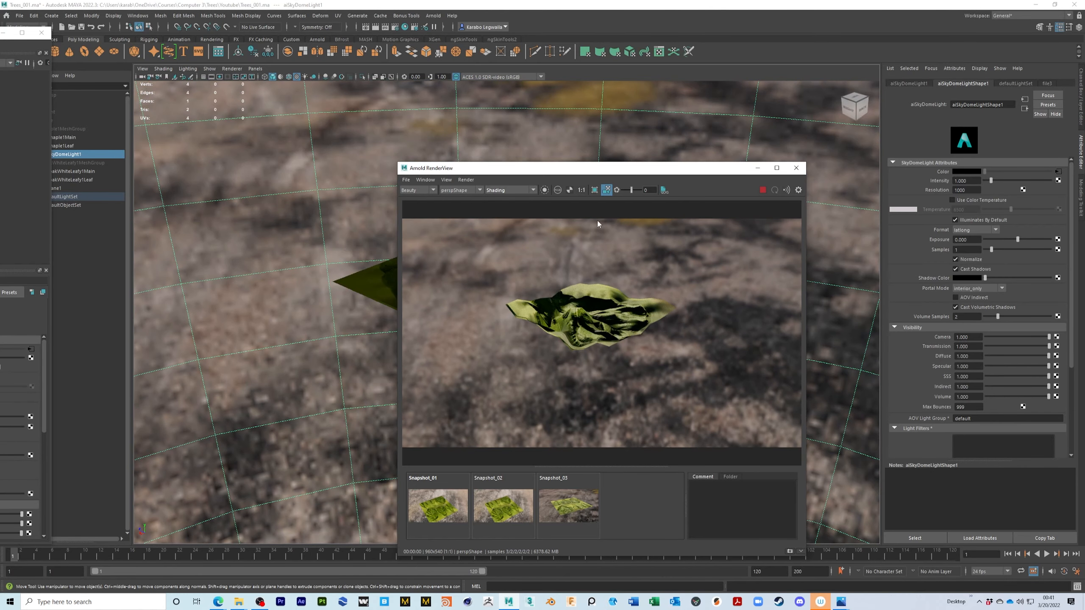
# Select the plane in the render and set its displacement Height to 0.45, checking the relief from a raised angle.
pyautogui.click(611, 322)
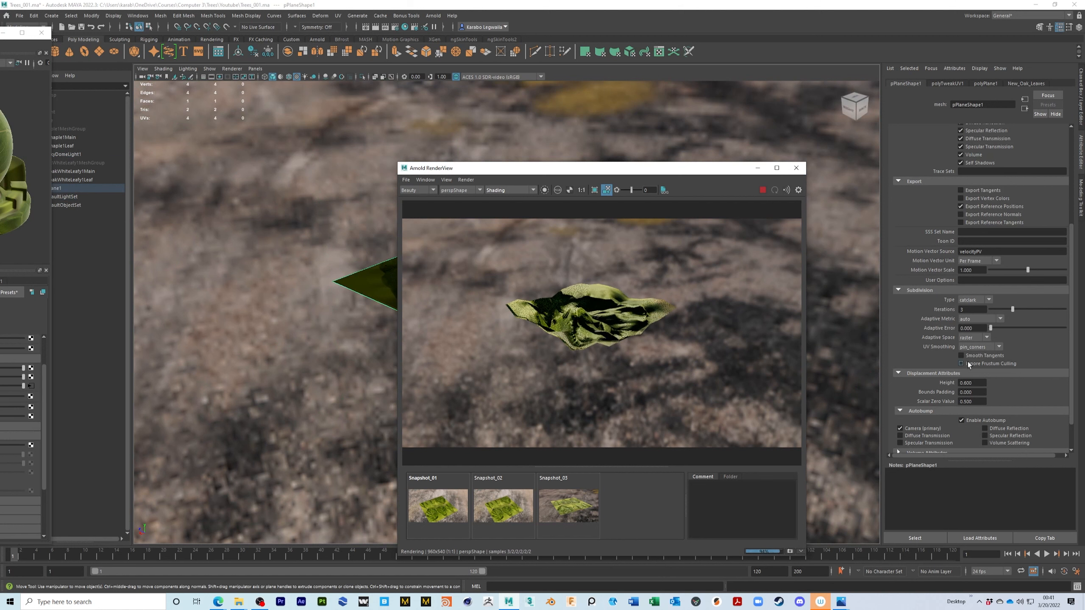
pyautogui.click(978, 384)
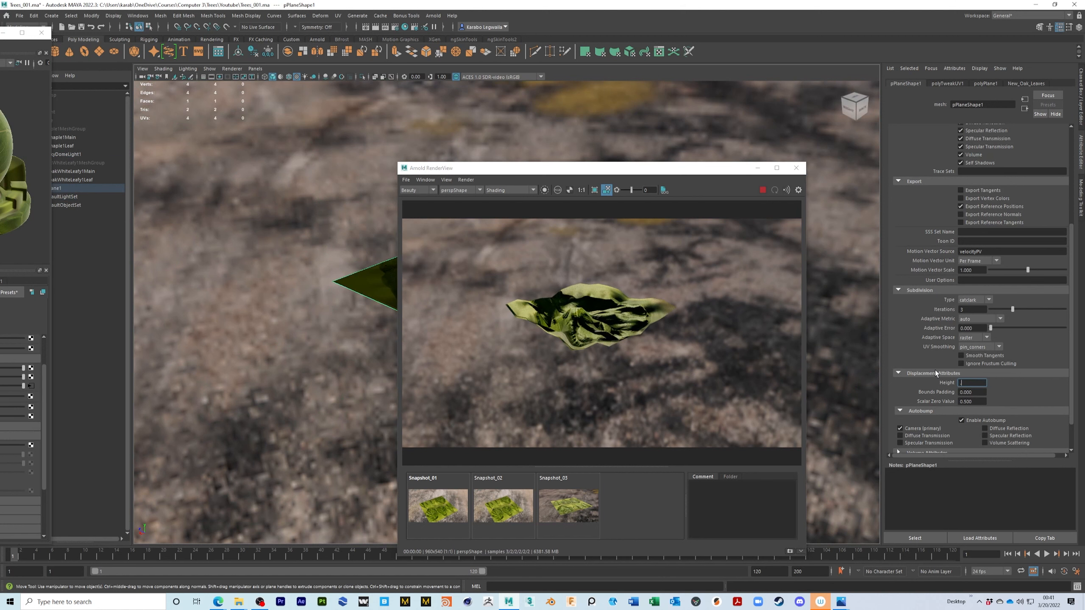
pyautogui.write('.45')
pyautogui.press('Return')
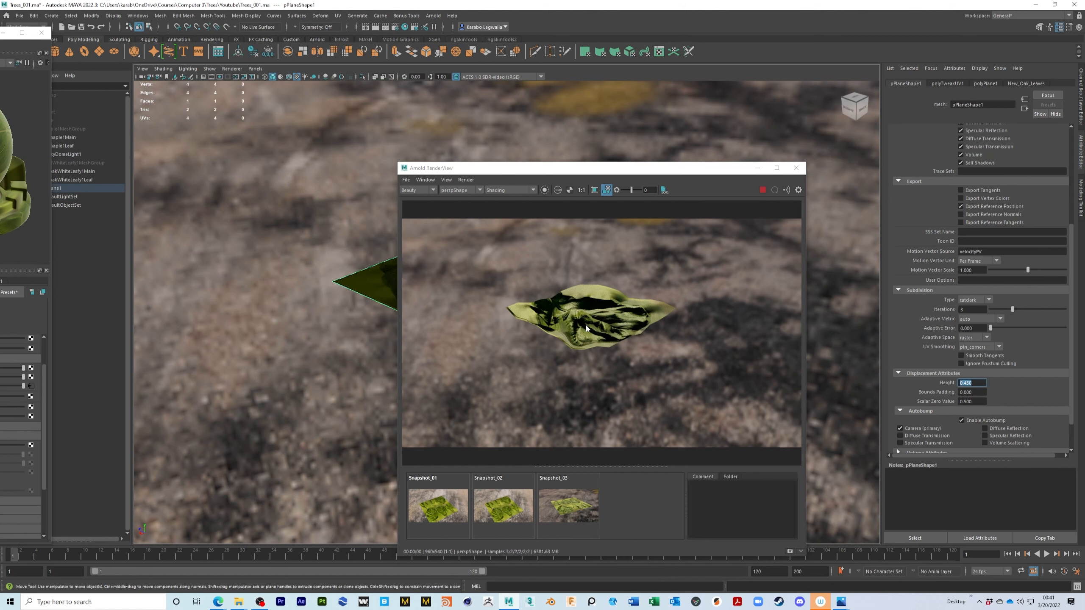
pyautogui.keyDown('alt'); pyautogui.moveTo(597, 338); pyautogui.dragTo(694, 345); pyautogui.keyUp('alt')
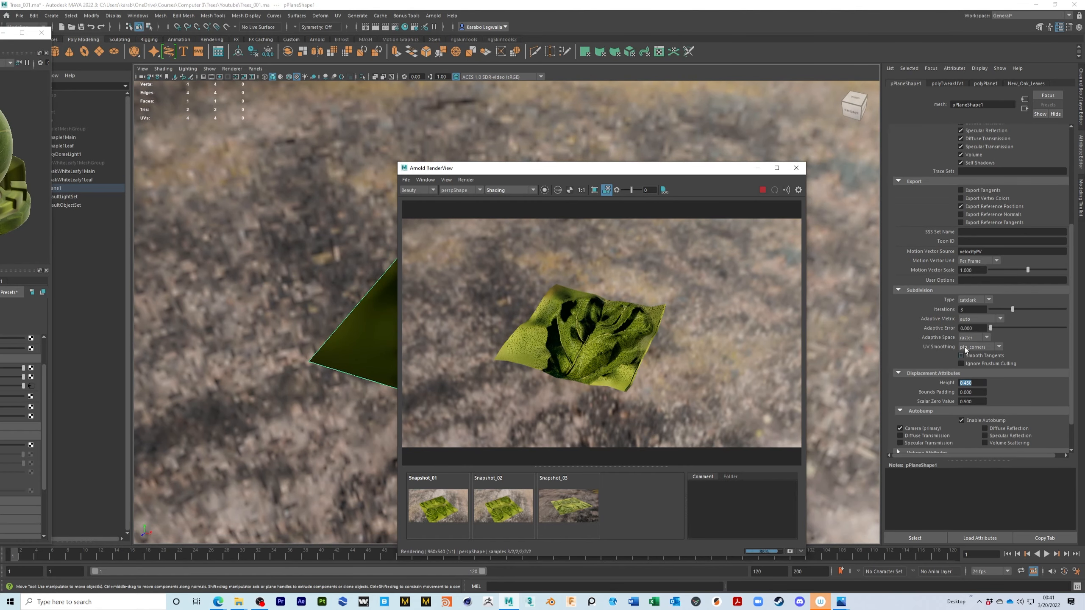
# Show the single-leaf plane in Wireframe debug shading and inspect its subdivision density from above.
pyautogui.click(488, 189)
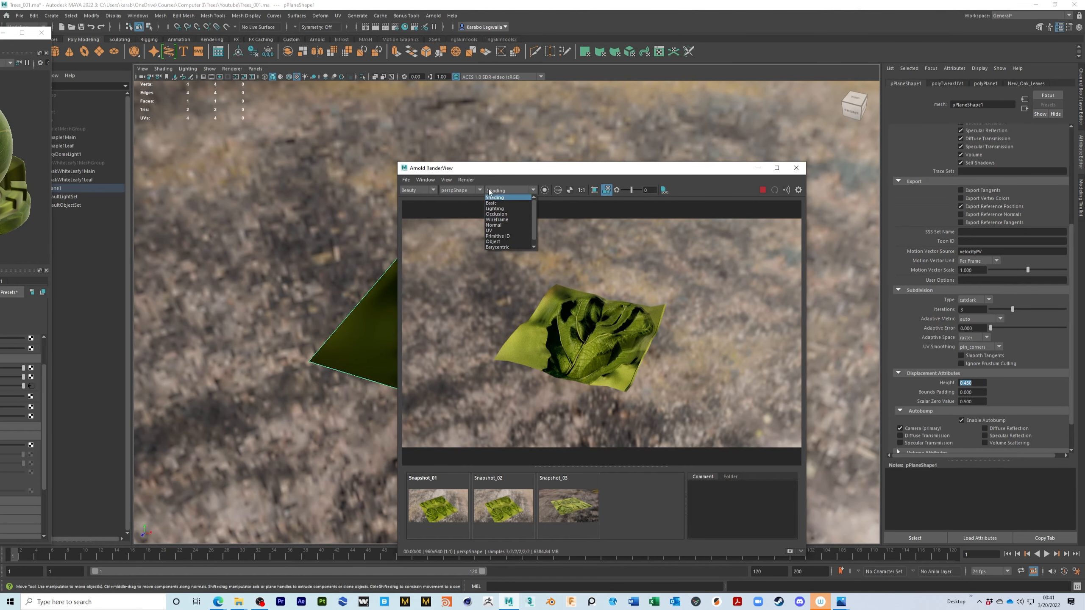
pyautogui.click(498, 220)
pyautogui.moveTo(632, 318)
pyautogui.keyDown('alt'); pyautogui.mouseDown()
pyautogui.moveTo(666, 313)
pyautogui.moveTo(724, 326)
pyautogui.moveTo(741, 341)
pyautogui.mouseUp(); pyautogui.keyUp('alt')
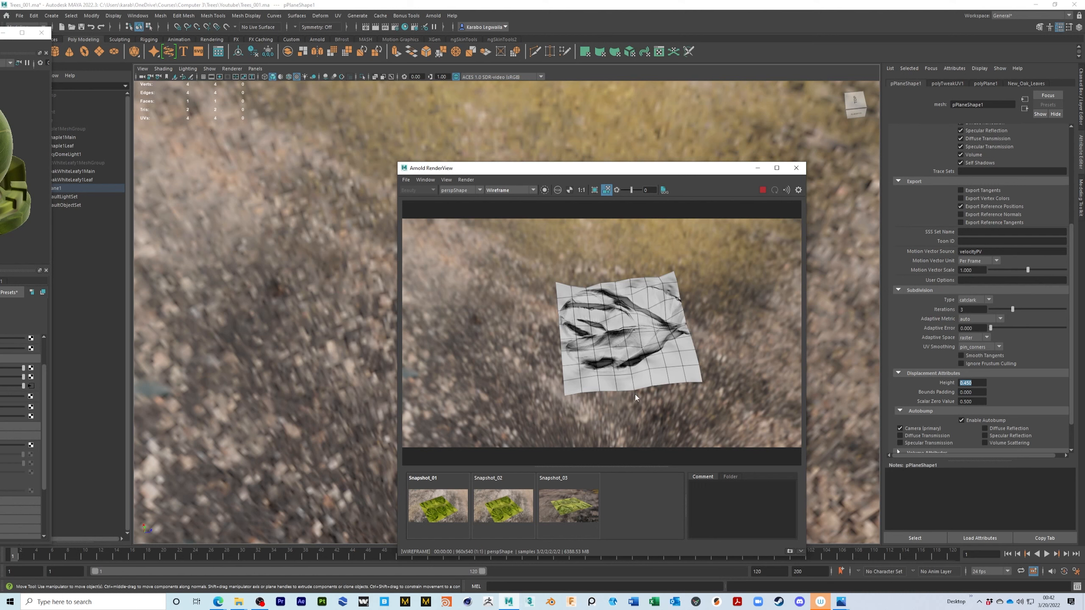
# Return the debug shading to Shading and set the plane's displacement Height to 0.3, checking the leaf from several angles.
pyautogui.click(515, 190)
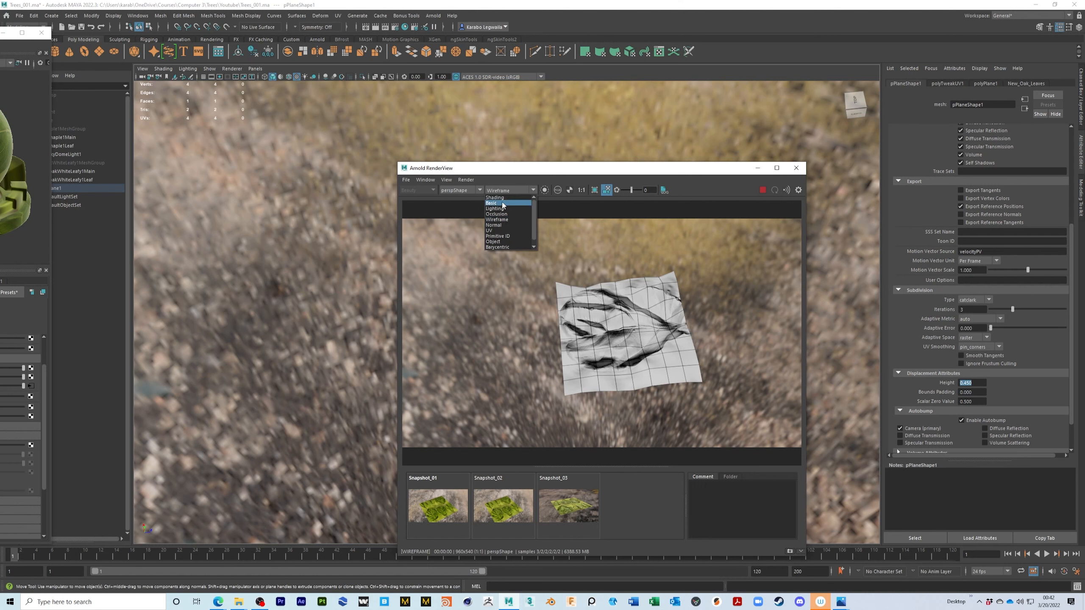
pyautogui.click(502, 201)
pyautogui.moveTo(718, 306)
pyautogui.keyDown('alt'); pyautogui.mouseDown()
pyautogui.moveTo(652, 331)
pyautogui.moveTo(686, 302)
pyautogui.moveTo(721, 303)
pyautogui.mouseUp(); pyautogui.keyUp('alt')
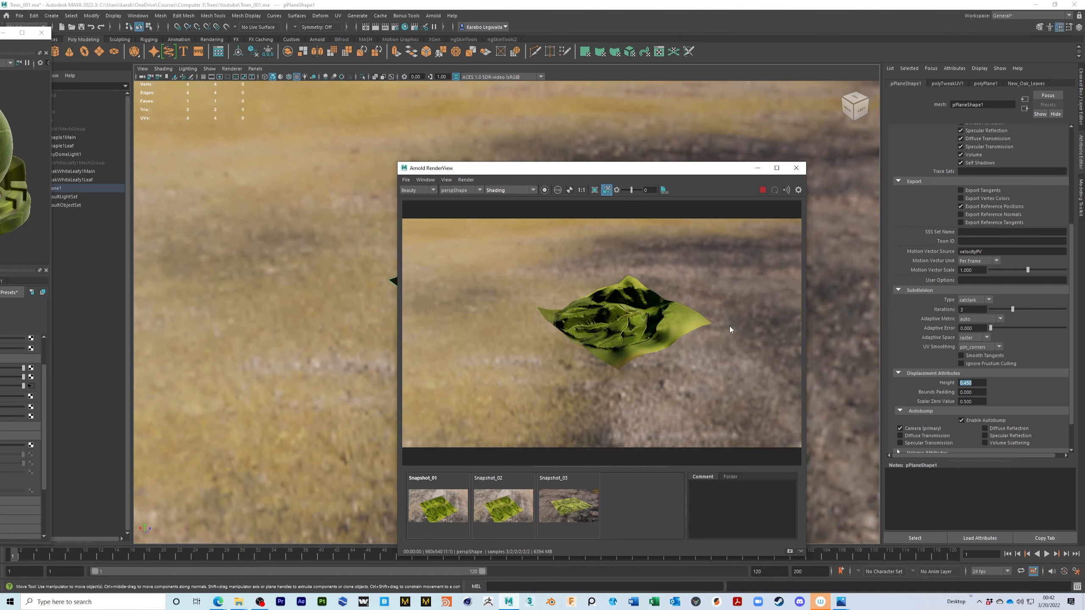
pyautogui.moveTo(979, 383); pyautogui.dragTo(915, 380)
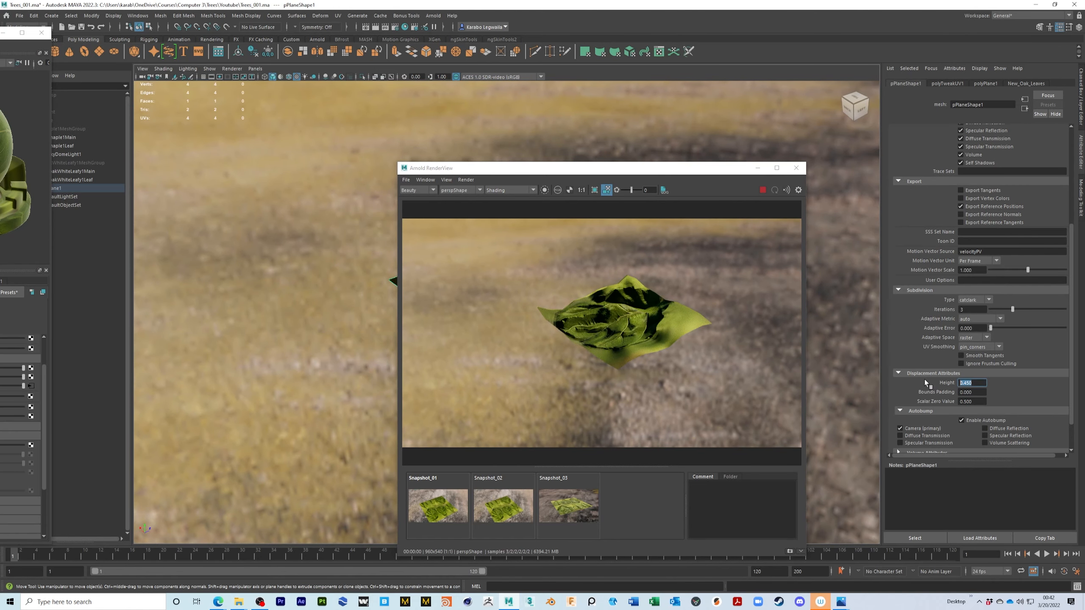
pyautogui.write('.3')
pyautogui.press('Return')
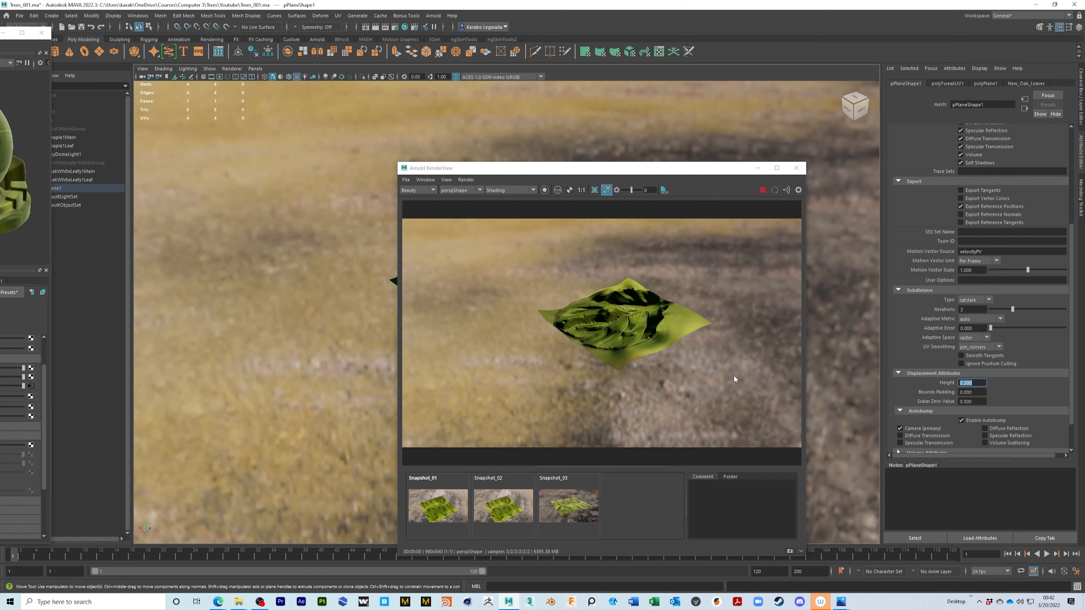
pyautogui.keyDown('alt'); pyautogui.moveTo(698, 360); pyautogui.dragTo(761, 369); pyautogui.keyUp('alt')
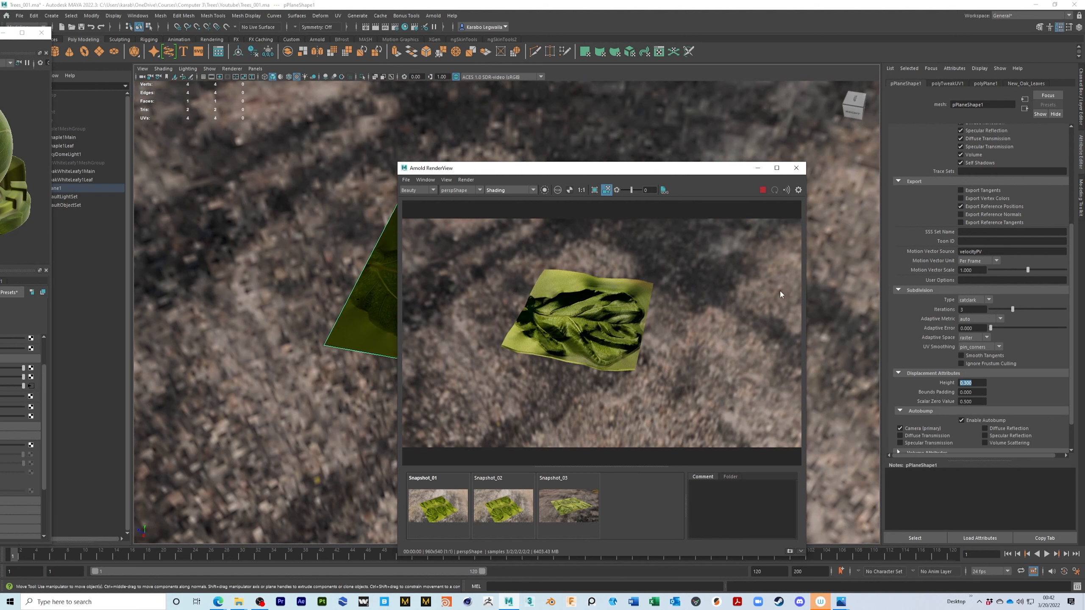
# Bring the Hypershade window back into view and select the New_Oak_Leaves shader in its node graph.
pyautogui.moveTo(1, 33); pyautogui.dragTo(404, 43)
pyautogui.keyDown('alt'); pyautogui.moveTo(201, 460); pyautogui.dragTo(112, 454, button='middle'); pyautogui.keyUp('alt')
pyautogui.keyDown('alt'); pyautogui.moveTo(246, 457); pyautogui.dragTo(40, 456, button='middle'); pyautogui.keyUp('alt')
pyautogui.click(177, 387)
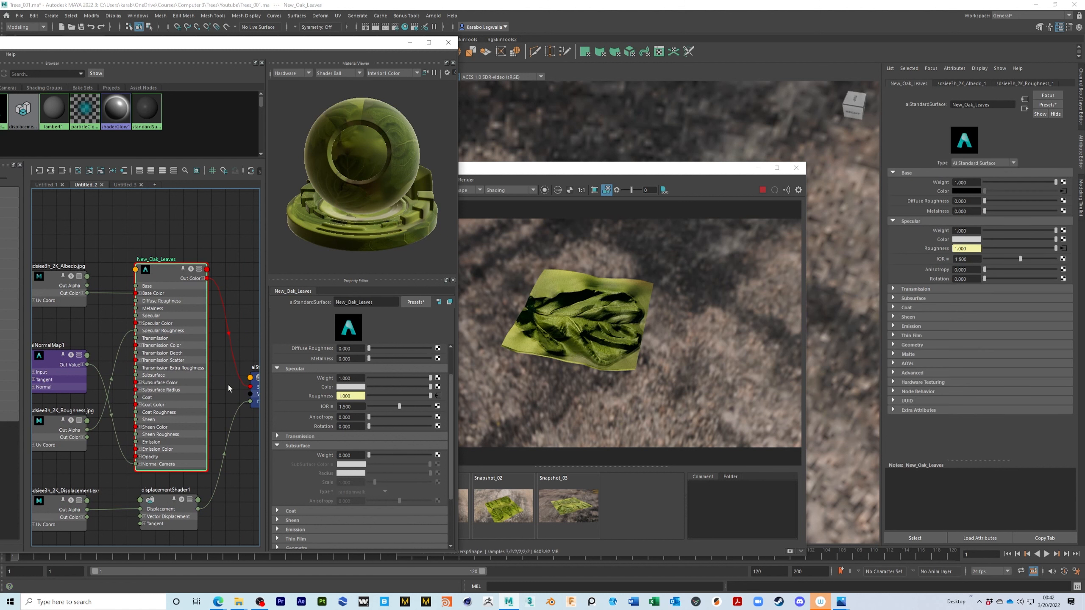
# Lower the roughness texture's Exposure to about -0.63, check the glossier leaf in the render, and move the Hypershade aside.
pyautogui.keyDown('alt'); pyautogui.moveTo(88, 413); pyautogui.dragTo(215, 393, button='middle'); pyautogui.keyUp('alt')
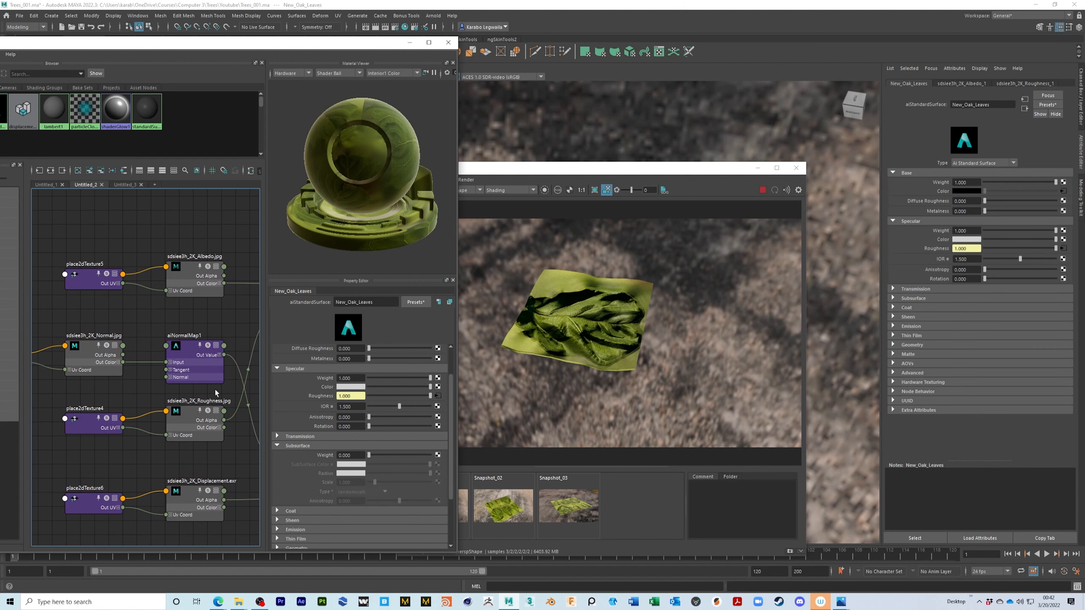
pyautogui.keyDown('alt'); pyautogui.moveTo(207, 430); pyautogui.dragTo(180, 415, button='middle'); pyautogui.keyUp('alt')
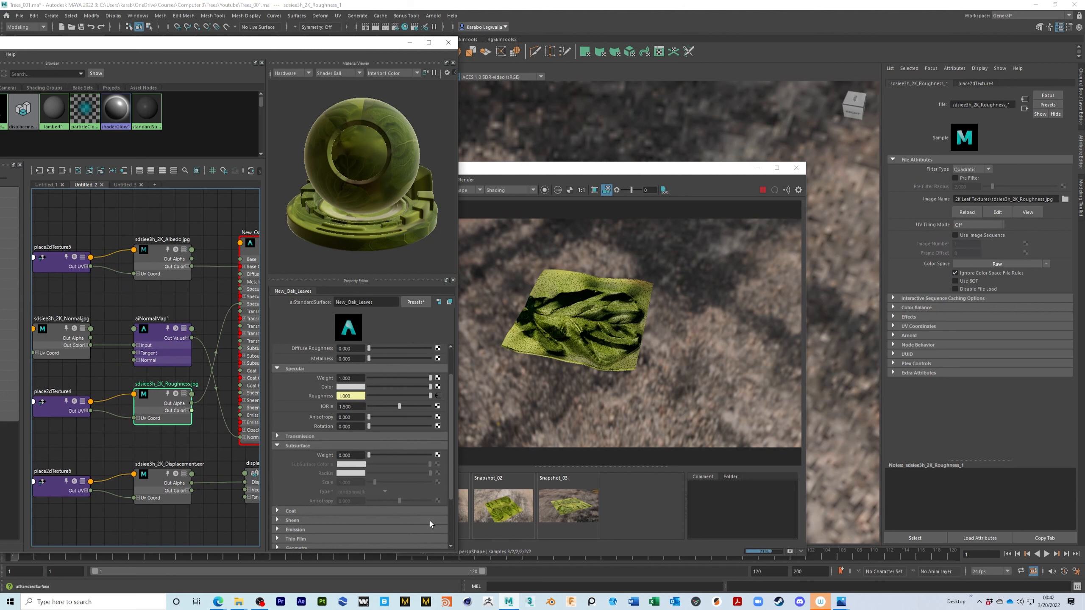
pyautogui.moveTo(400, 417); pyautogui.dragTo(397, 417)
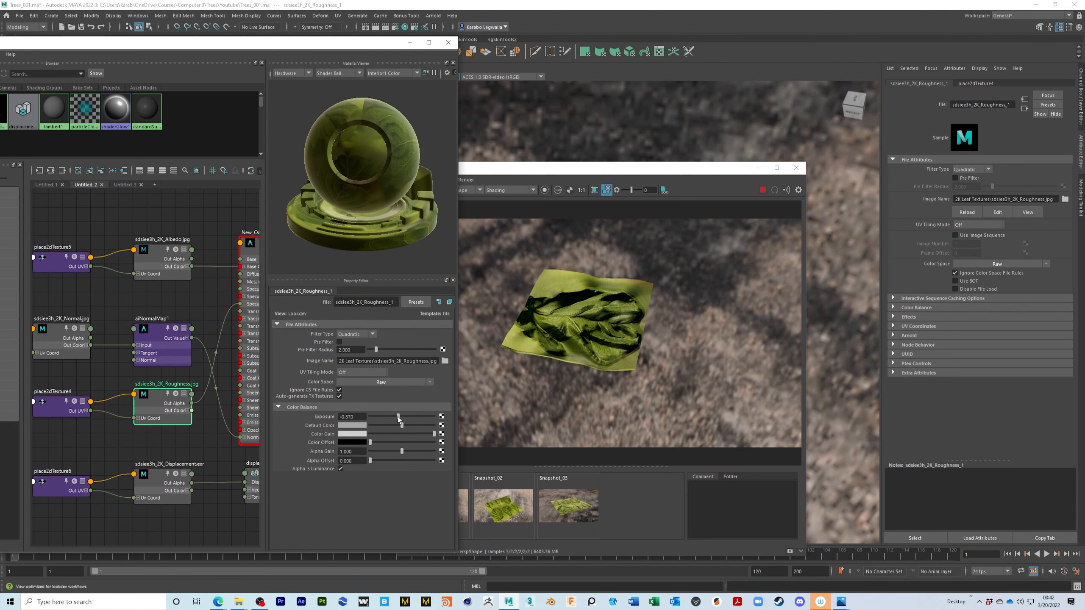
pyautogui.keyDown('alt'); pyautogui.moveTo(608, 387); pyautogui.dragTo(567, 418); pyautogui.keyUp('alt')
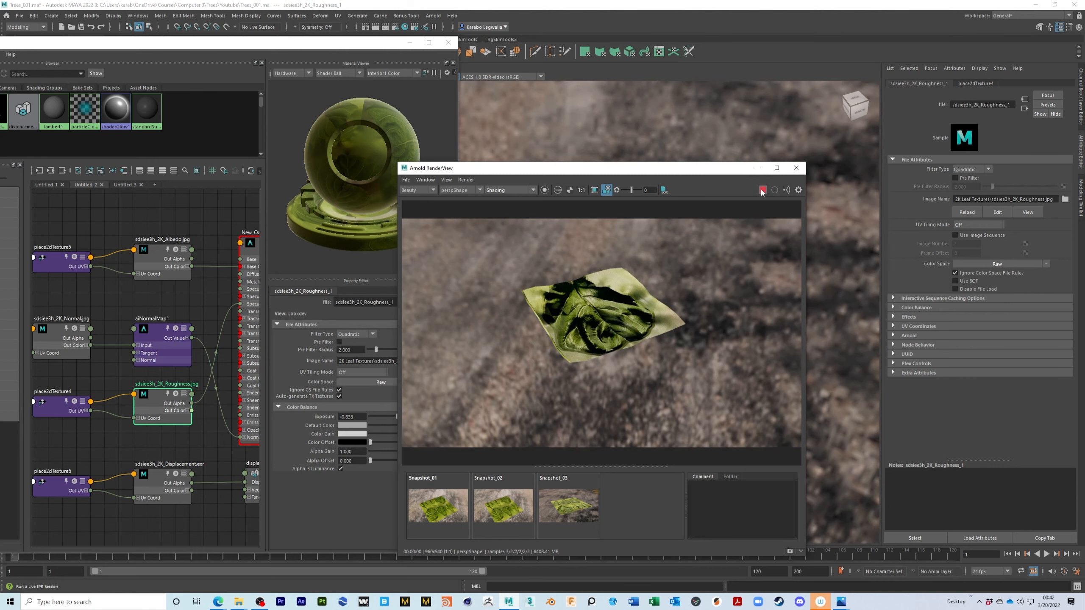
pyautogui.moveTo(333, 42); pyautogui.dragTo(0, 74)
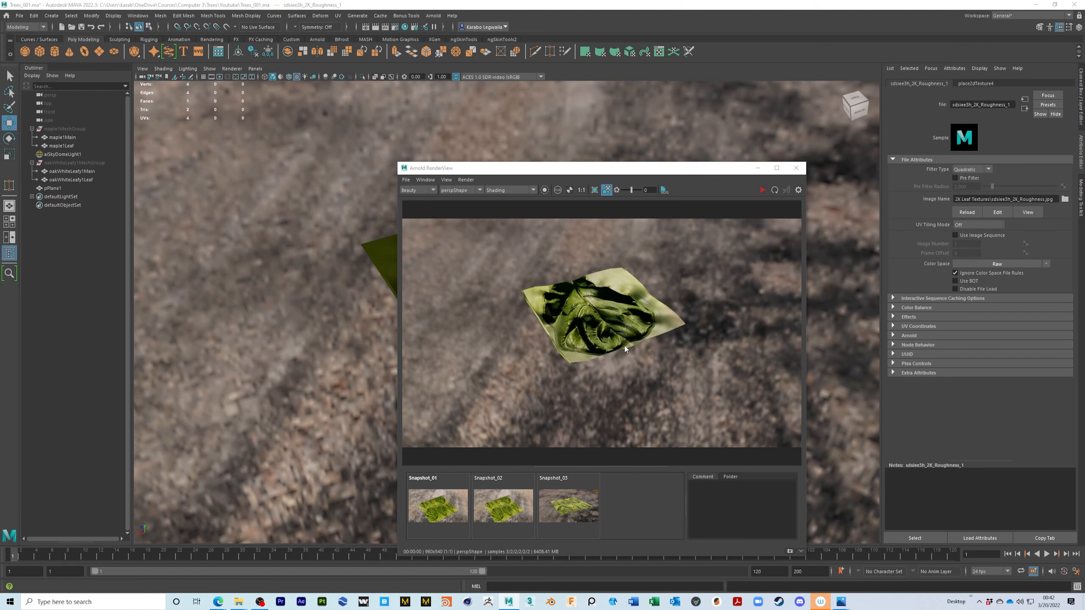
# Bring the Hypershade into view and import sdsiee3h_2K_Opacity.jpg into the New_Oak_Leaves node graph.
pyautogui.moveTo(0, 121); pyautogui.dragTo(519, 3)
pyautogui.keyDown('alt'); pyautogui.moveTo(591, 349); pyautogui.dragTo(653, 405, button='middle'); pyautogui.keyUp('alt')
pyautogui.moveTo(684, 167); pyautogui.dragTo(853, 267)
pyautogui.moveTo(800, 201); pyautogui.dragTo(277, 448)
# Place the opacity nodes between the roughness and displacement nodes and connect the texture's Out Color to the Opacity of New_Oak_Leaves.
pyautogui.keyDown('alt'); pyautogui.moveTo(350, 537); pyautogui.dragTo(460, 494, button='middle'); pyautogui.keyUp('alt')
pyautogui.moveTo(659, 517); pyautogui.dragTo(393, 469)
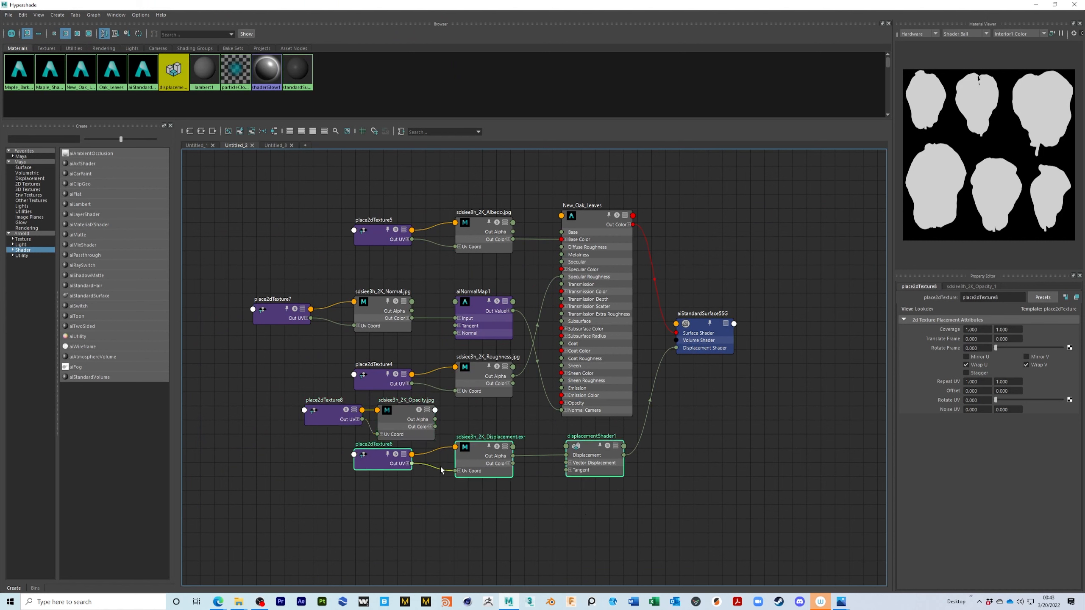
pyautogui.moveTo(467, 467); pyautogui.dragTo(470, 501)
pyautogui.moveTo(450, 463); pyautogui.dragTo(309, 412)
pyautogui.moveTo(393, 424); pyautogui.dragTo(563, 403)
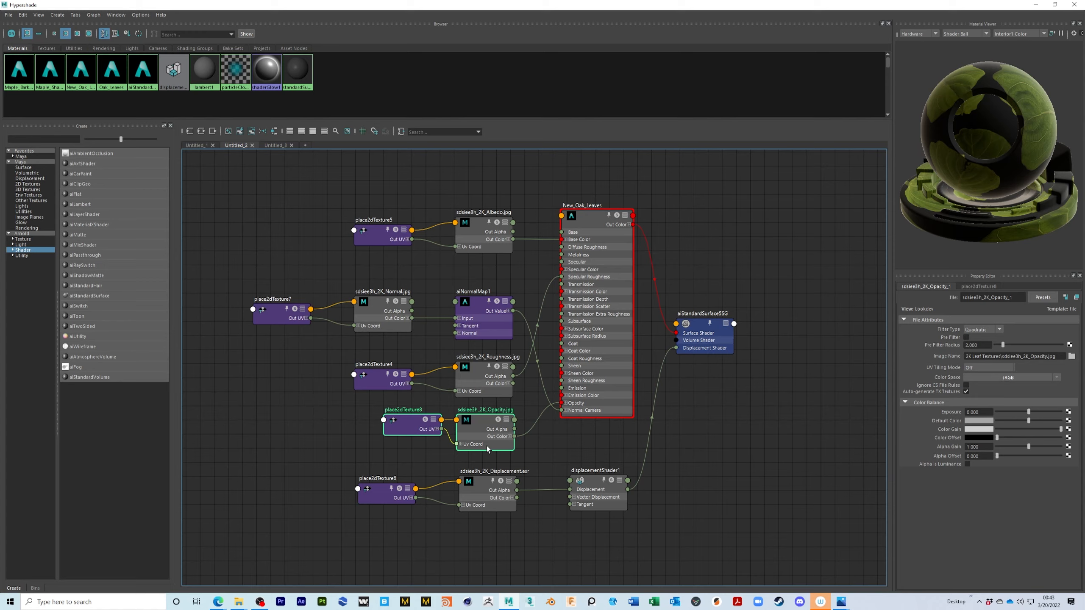
# Save the scene and store a snapshot of the live render with the leaf seen from below against the sky.
pyautogui.moveTo(688, 4); pyautogui.dragTo(0, 112)
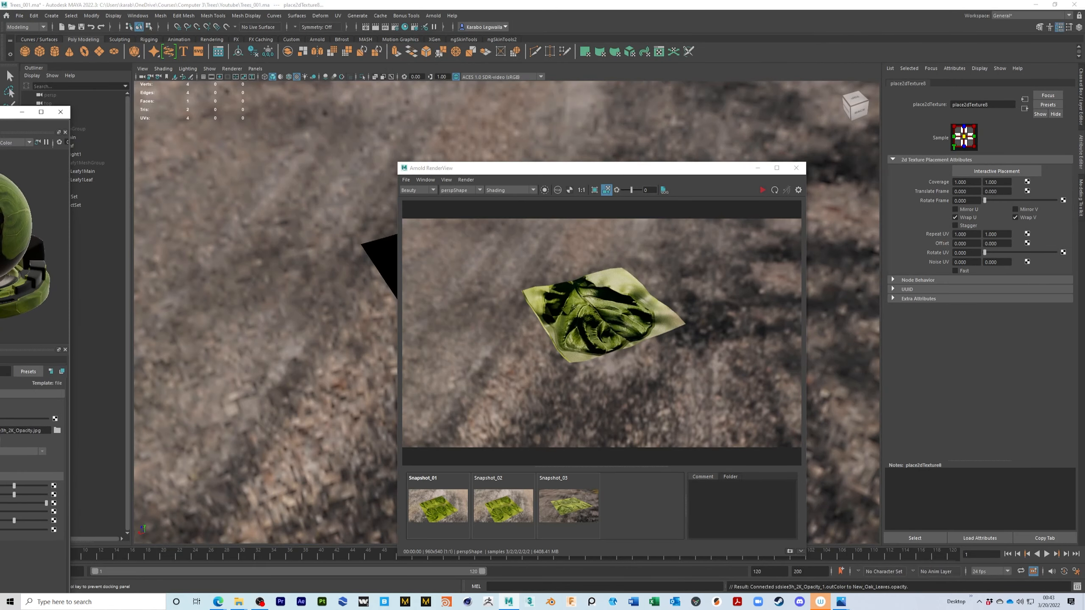
pyautogui.hotkey('ctrl', 's')
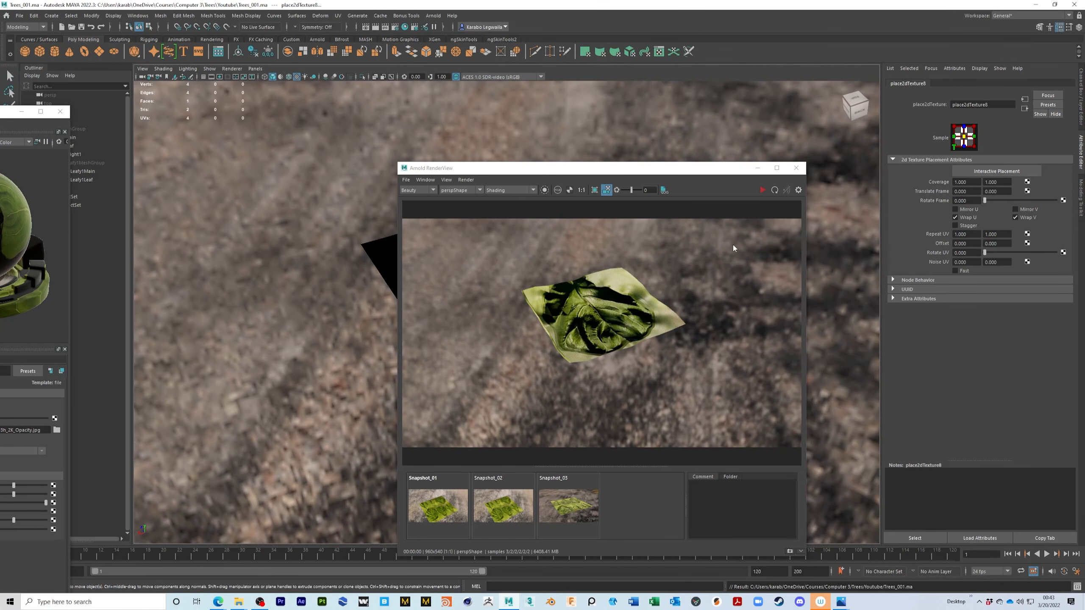
pyautogui.click(763, 189)
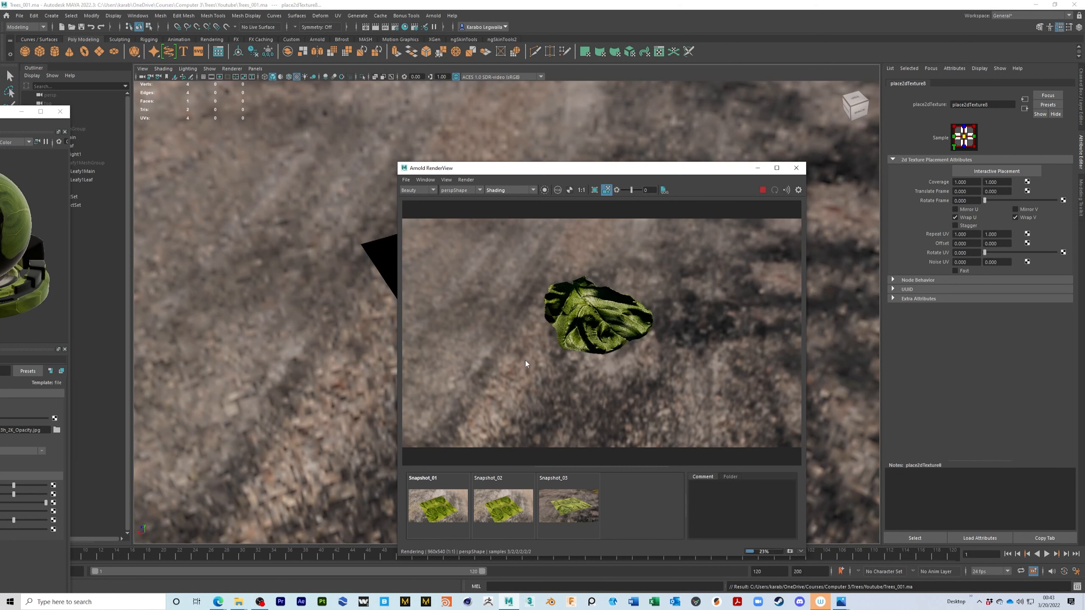
pyautogui.keyDown('alt'); pyautogui.moveTo(567, 338); pyautogui.dragTo(576, 284); pyautogui.keyUp('alt')
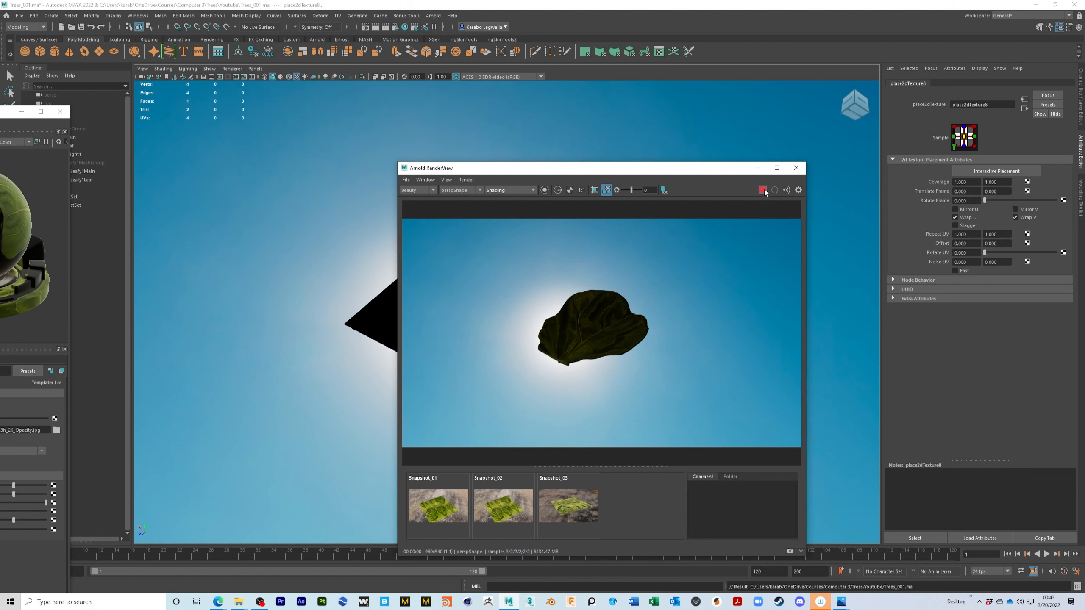
pyautogui.click(790, 551)
pyautogui.click(763, 190)
# Bring the Hypershade back and connect the albedo texture's Out Color to the Subsurface Color of New_Oak_Leaves.
pyautogui.moveTo(8, 111); pyautogui.dragTo(475, 7)
pyautogui.moveTo(573, 6); pyautogui.dragTo(596, 1)
pyautogui.keyDown('alt'); pyautogui.moveTo(635, 375); pyautogui.dragTo(618, 333, button='middle'); pyautogui.keyUp('alt')
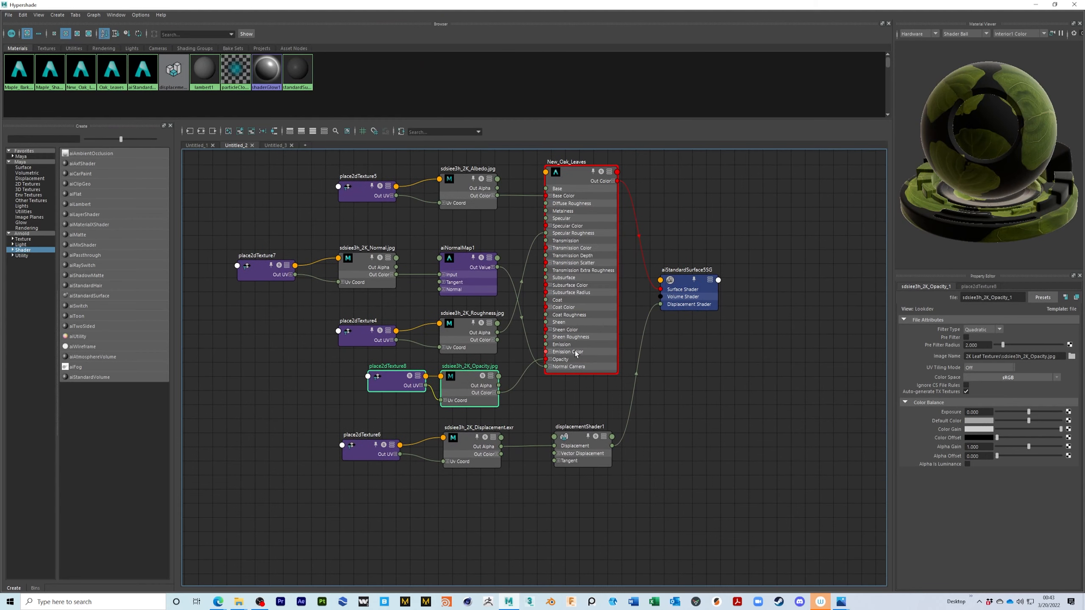
pyautogui.keyDown('alt'); pyautogui.moveTo(616, 222); pyautogui.dragTo(621, 284, button='middle'); pyautogui.keyUp('alt')
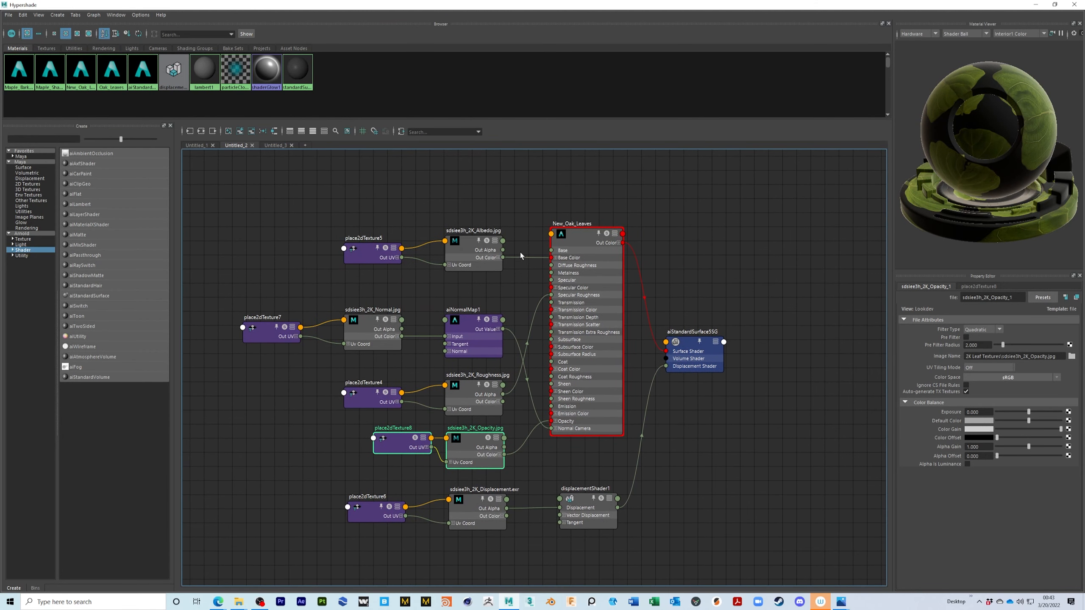
pyautogui.moveTo(503, 258); pyautogui.dragTo(552, 347)
# Set the New_Oak_Leaves Subsurface Weight to 1 and sample a leaf green from the shader ball as its Radius colour.
pyautogui.click(621, 284)
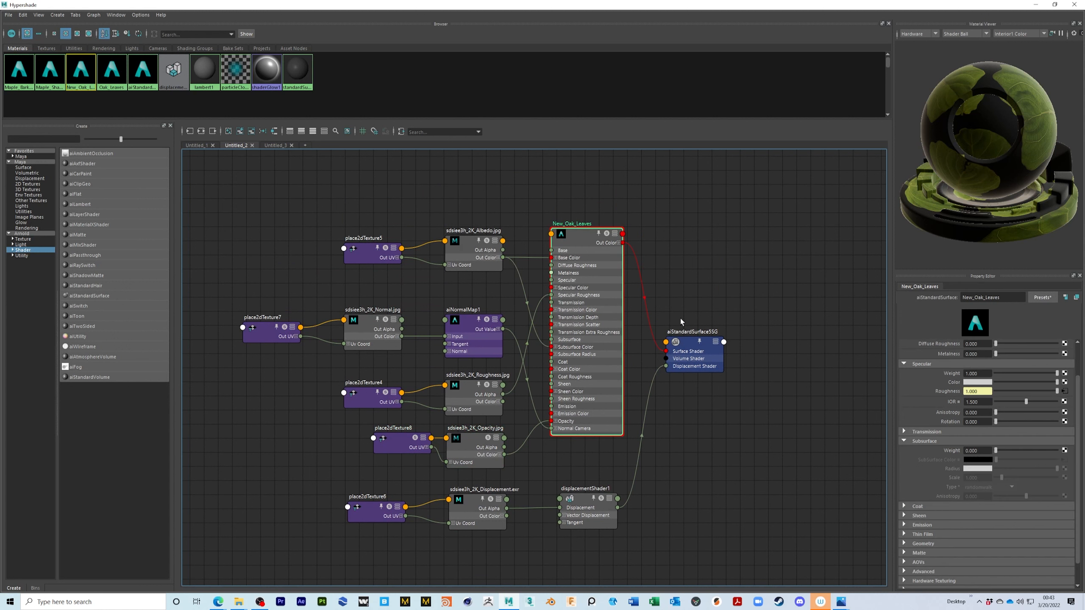
pyautogui.moveTo(1006, 453); pyautogui.dragTo(1059, 451)
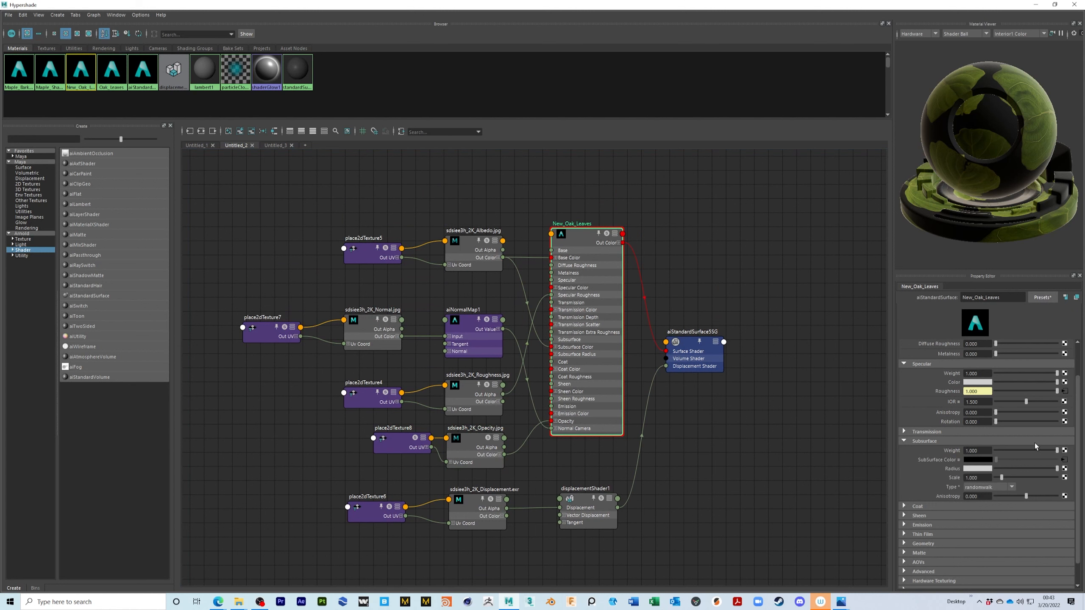
pyautogui.click(978, 469)
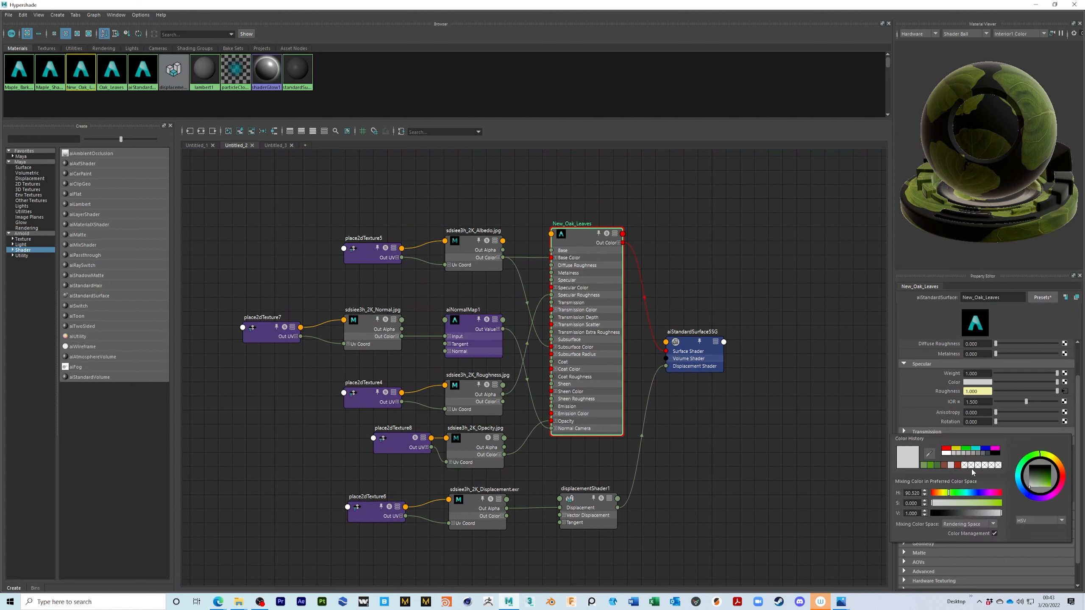
pyautogui.click(930, 454)
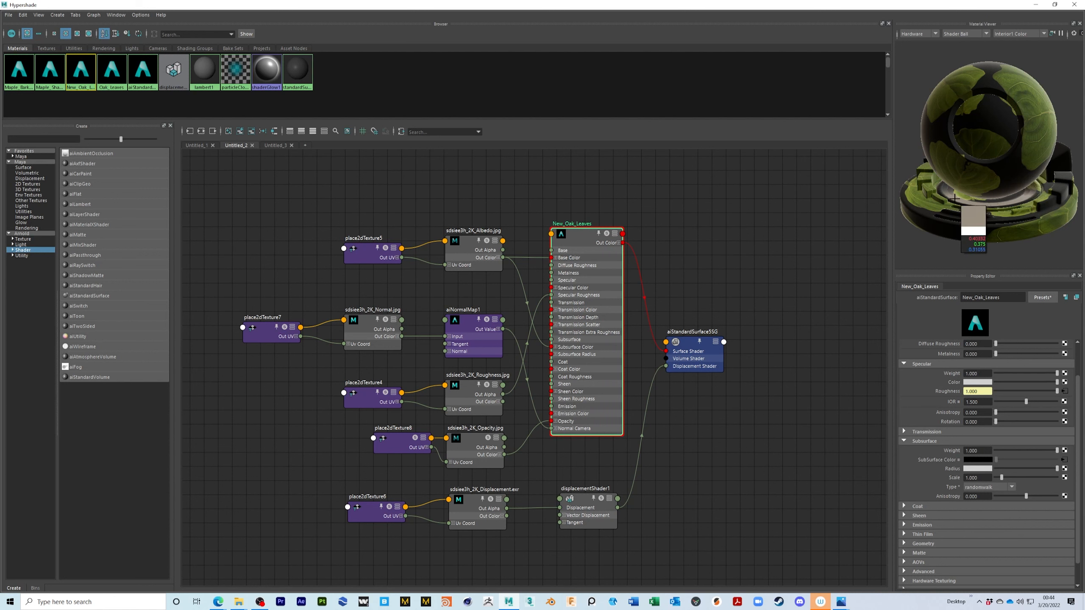
pyautogui.click(962, 198)
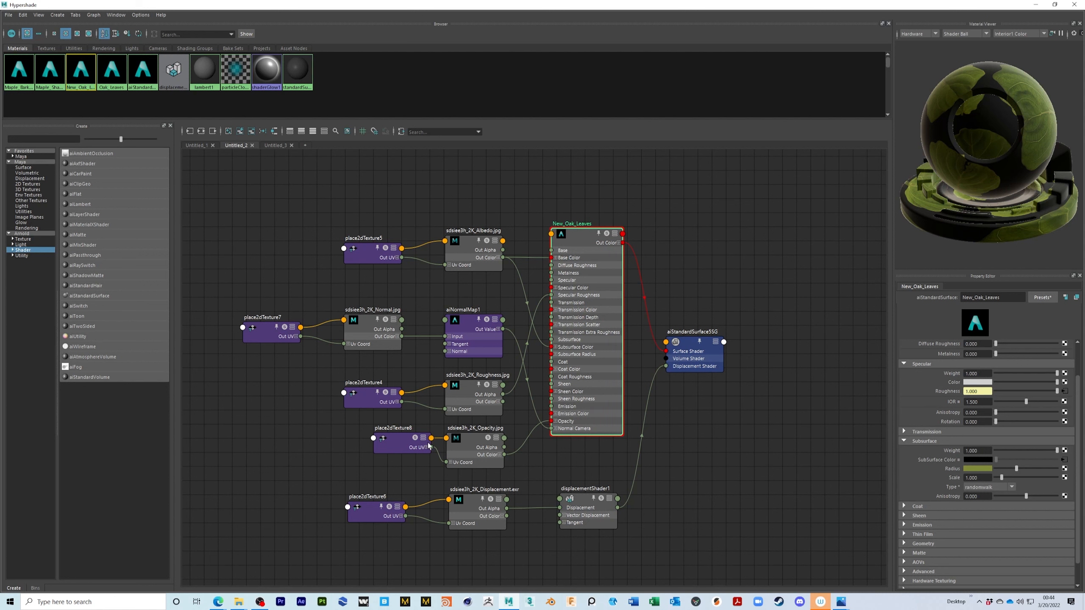
# Place the Hypershade and render view side by side and render the backlit leaf to check its subsurface effect.
pyautogui.moveTo(333, 446); pyautogui.dragTo(531, 456)
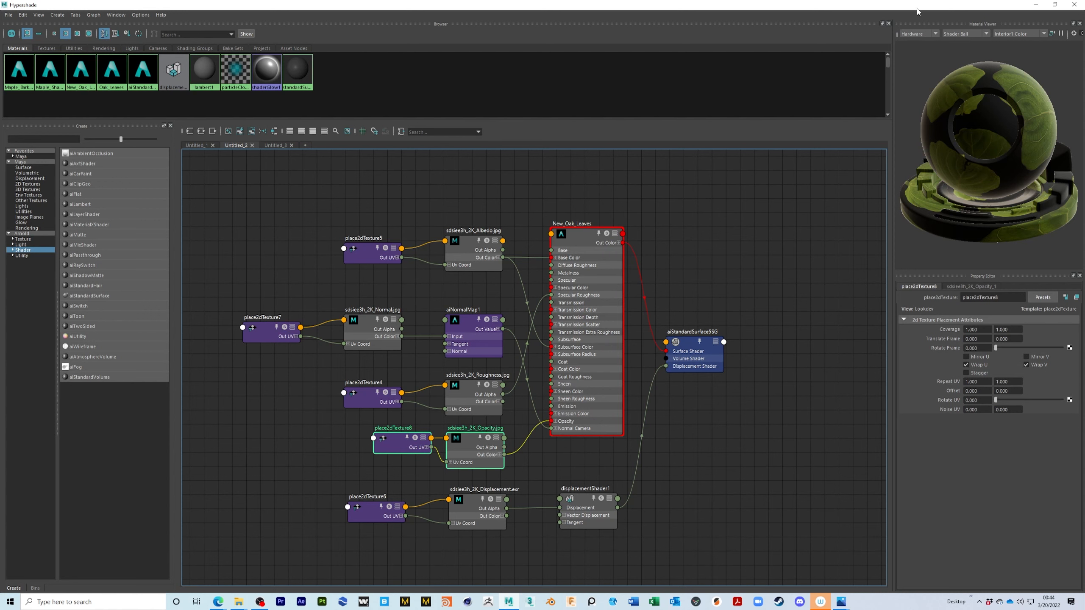
pyautogui.moveTo(918, 9); pyautogui.dragTo(2, 112)
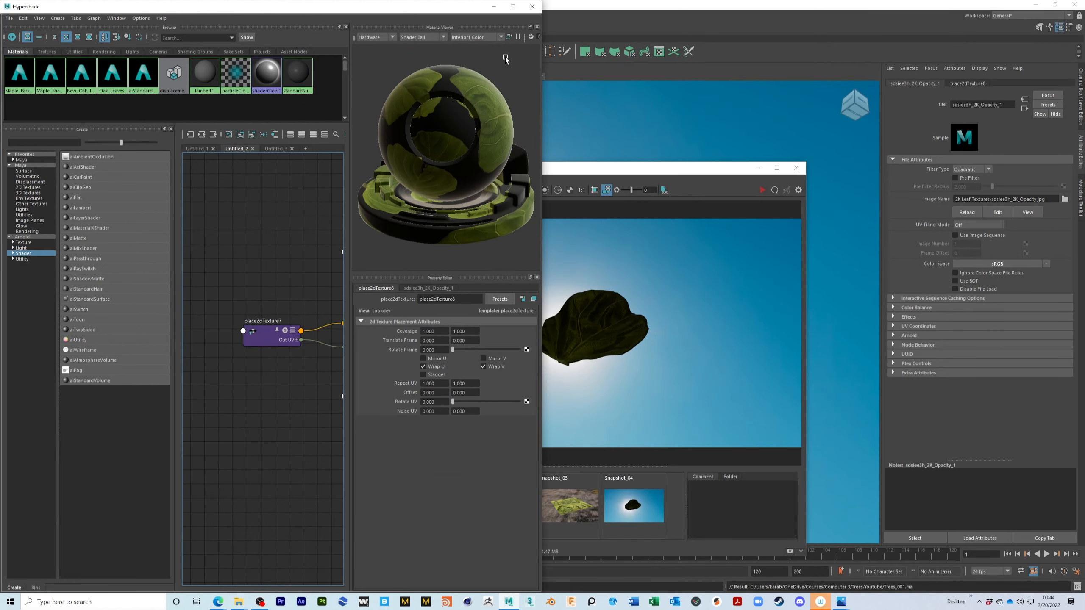
pyautogui.moveTo(643, 171); pyautogui.dragTo(759, 124)
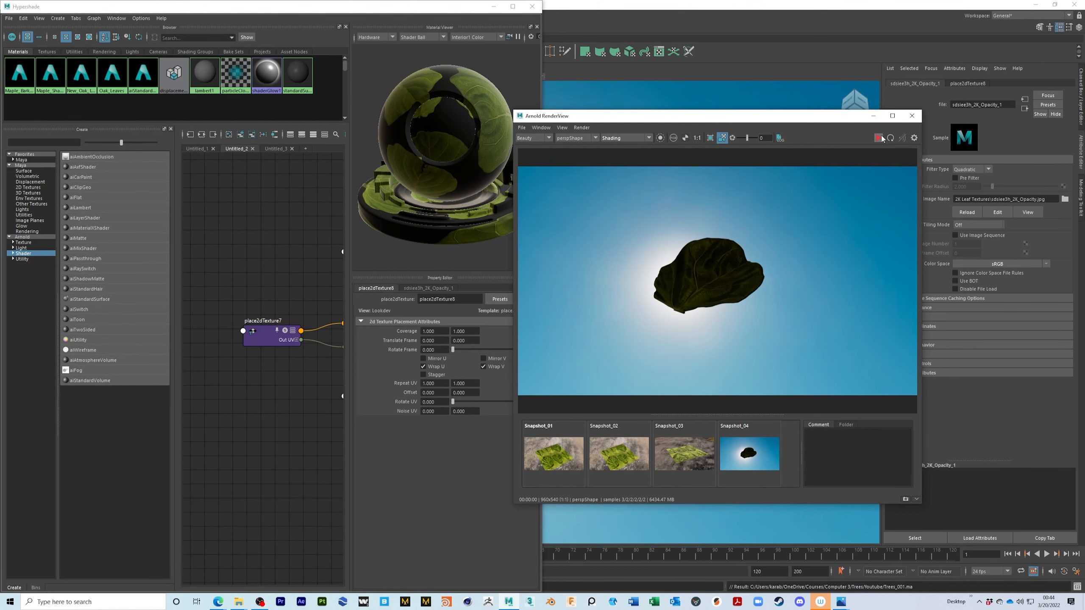
pyautogui.click(878, 138)
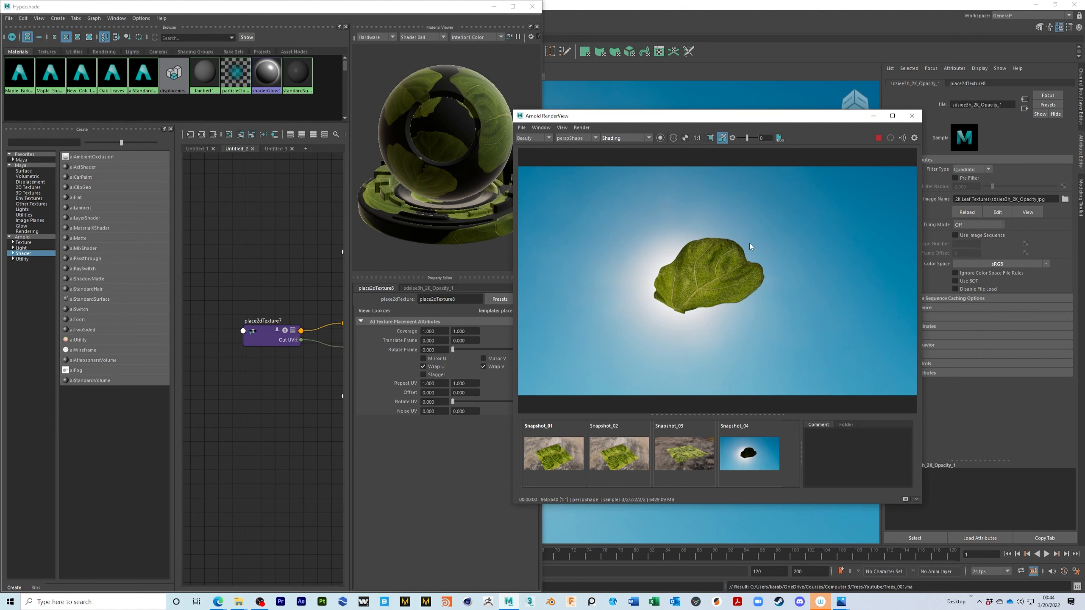
pyautogui.keyDown('alt'); pyautogui.moveTo(292, 403); pyautogui.dragTo(193, 375, button='middle'); pyautogui.keyUp('alt')
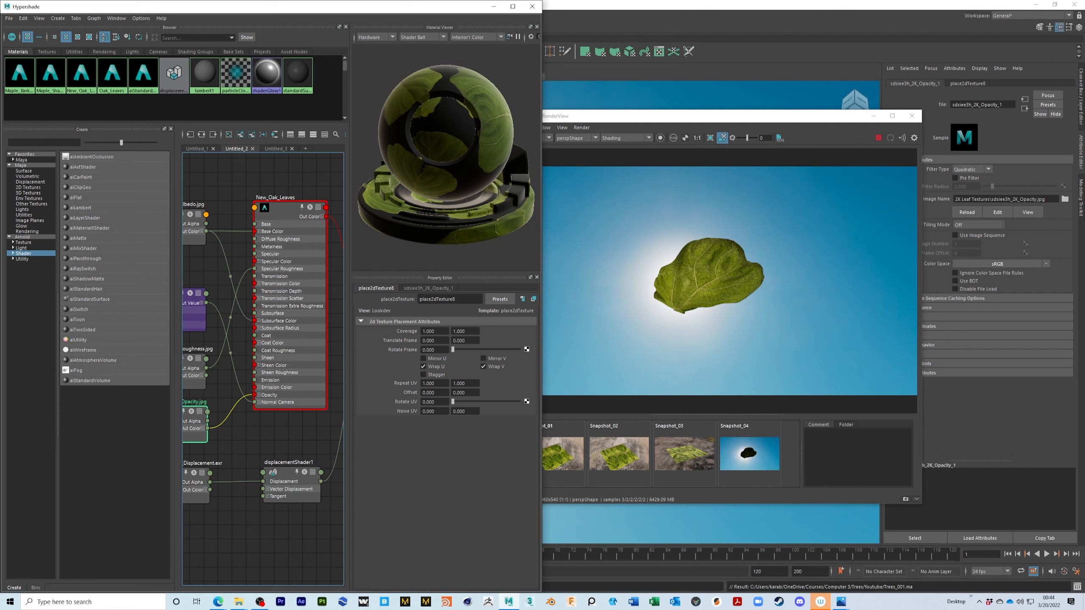
pyautogui.click(878, 138)
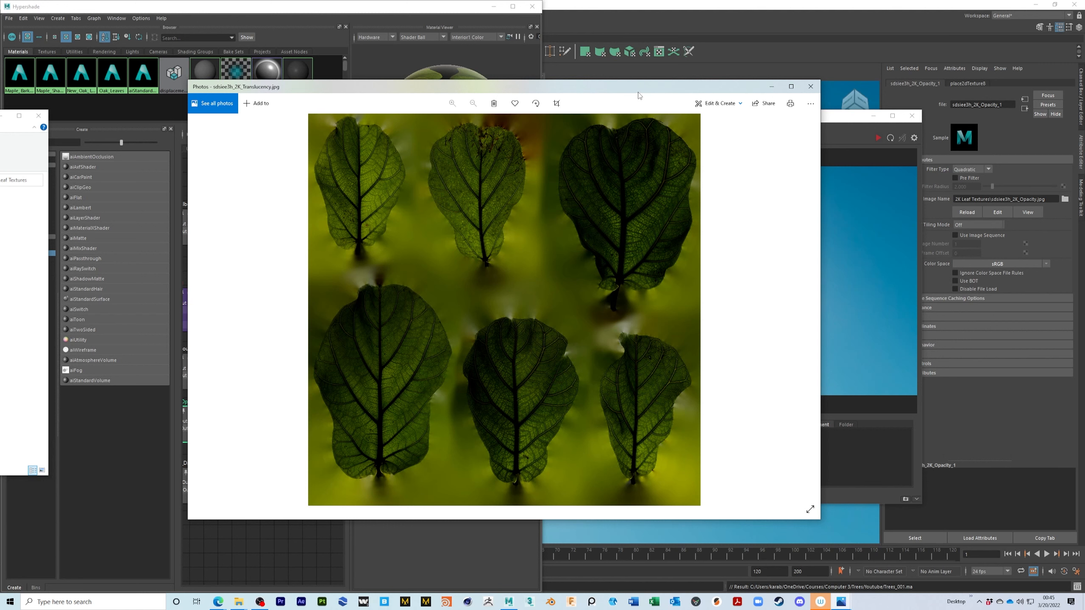
# Set the translucency image preview aside and import sdsiee3h_2K_Translucency.jpg into the maximized Hypershade graph.
pyautogui.moveTo(638, 92); pyautogui.dragTo(0, 91)
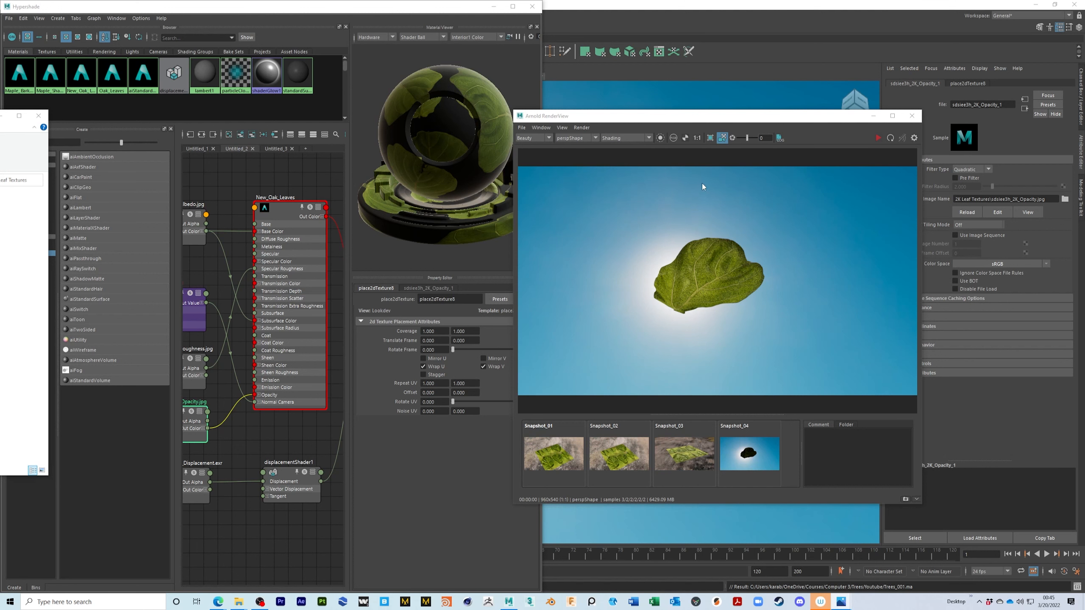
pyautogui.moveTo(602, 116); pyautogui.dragTo(711, 111)
pyautogui.moveTo(448, 5); pyautogui.dragTo(477, 3)
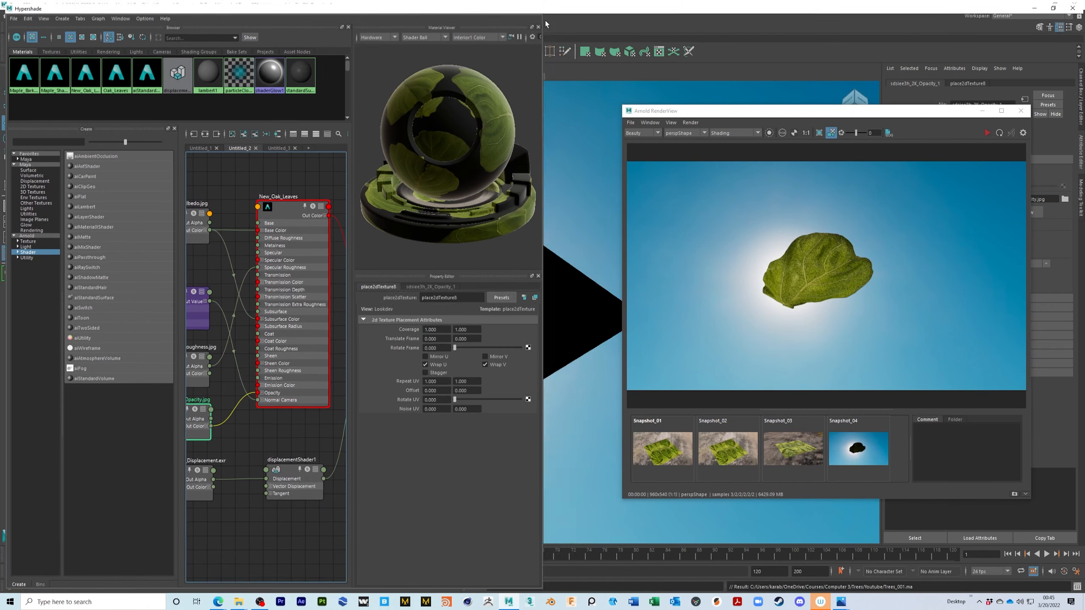
pyautogui.click(542, 6)
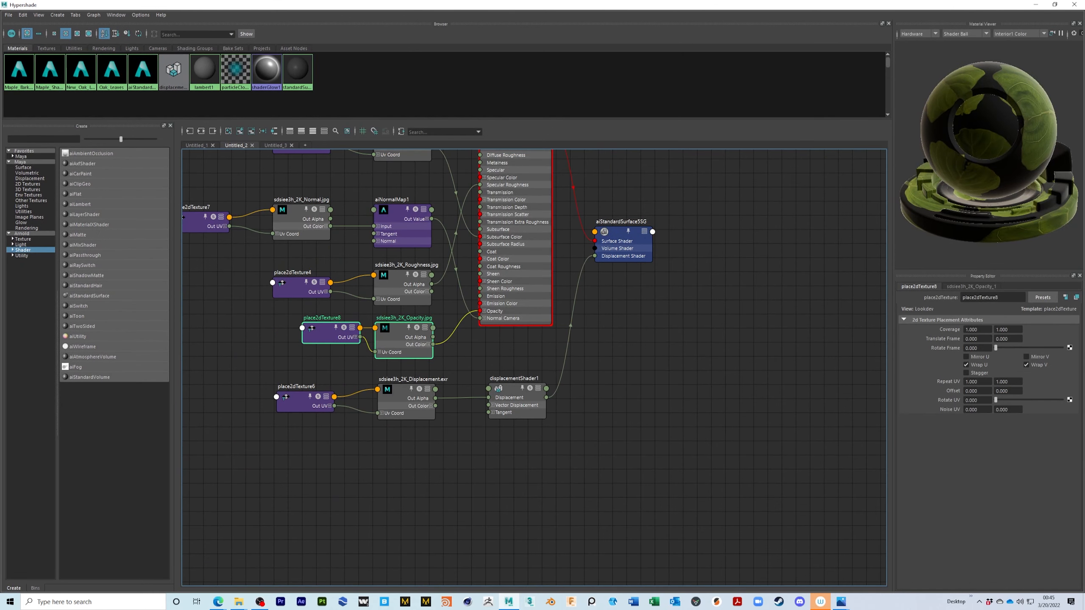
pyautogui.moveTo(482, 509); pyautogui.dragTo(467, 481)
pyautogui.keyDown('alt'); pyautogui.moveTo(583, 518); pyautogui.dragTo(764, 538, button='middle'); pyautogui.keyUp('alt')
# Place the translucency nodes below the albedo nodes and connect the texture's Out Color to the Subsurface Color of New_Oak_Leaves.
pyautogui.moveTo(647, 504); pyautogui.dragTo(474, 201)
pyautogui.keyDown('alt'); pyautogui.moveTo(513, 270); pyautogui.dragTo(461, 422, button='middle'); pyautogui.keyUp('alt')
pyautogui.moveTo(330, 261); pyautogui.dragTo(539, 254)
pyautogui.moveTo(336, 309); pyautogui.dragTo(423, 349)
pyautogui.moveTo(424, 349); pyautogui.dragTo(609, 409)
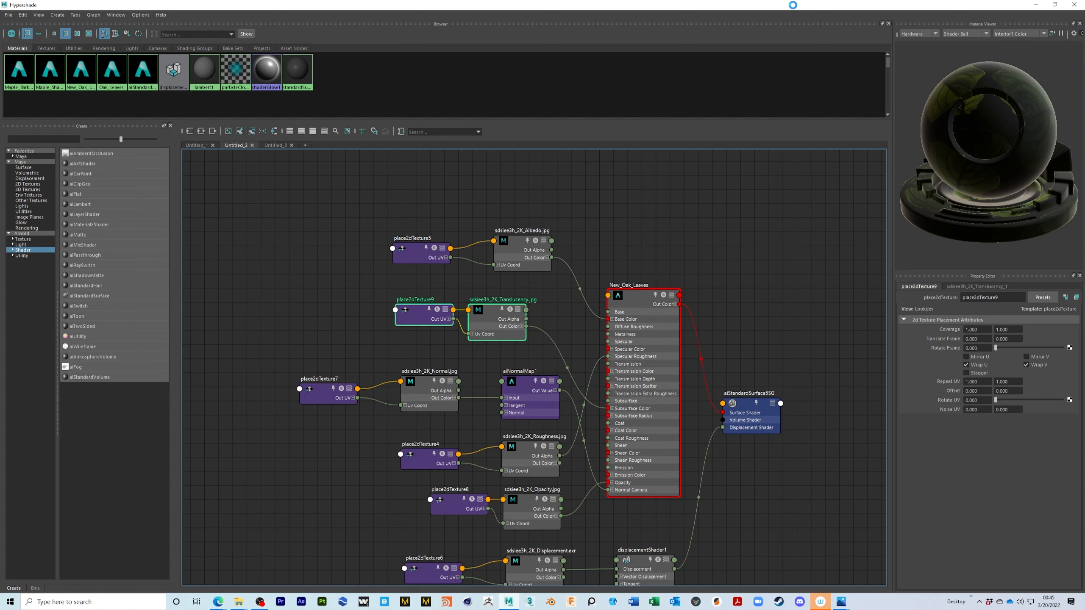
# Store a snapshot of the albedo-based subsurface render, render the leaf with the translucency map and store that as another snapshot.
pyautogui.doubleClick(810, 8)
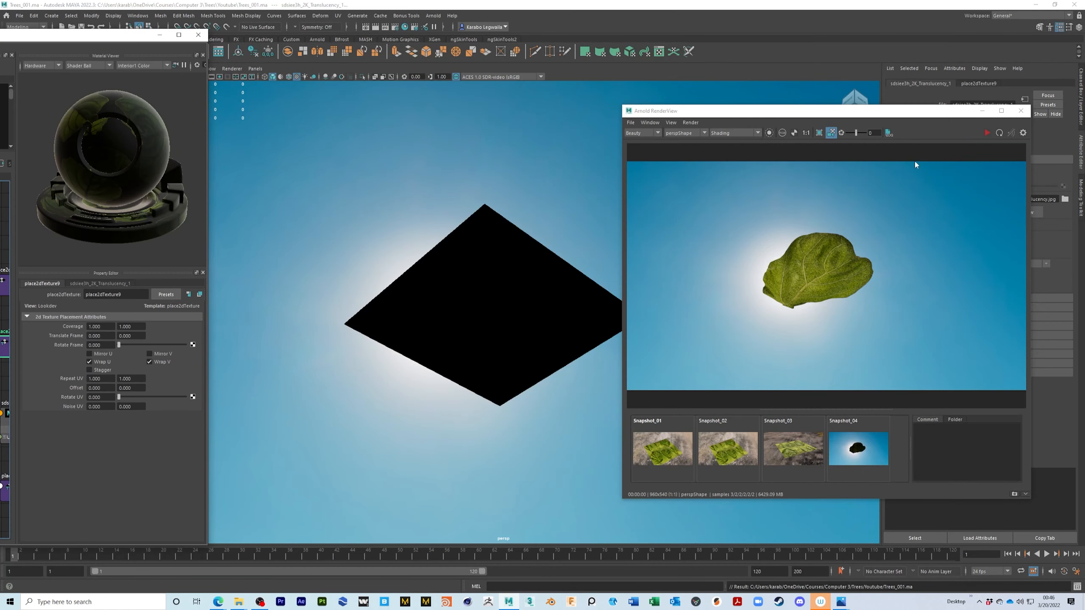
pyautogui.click(1015, 494)
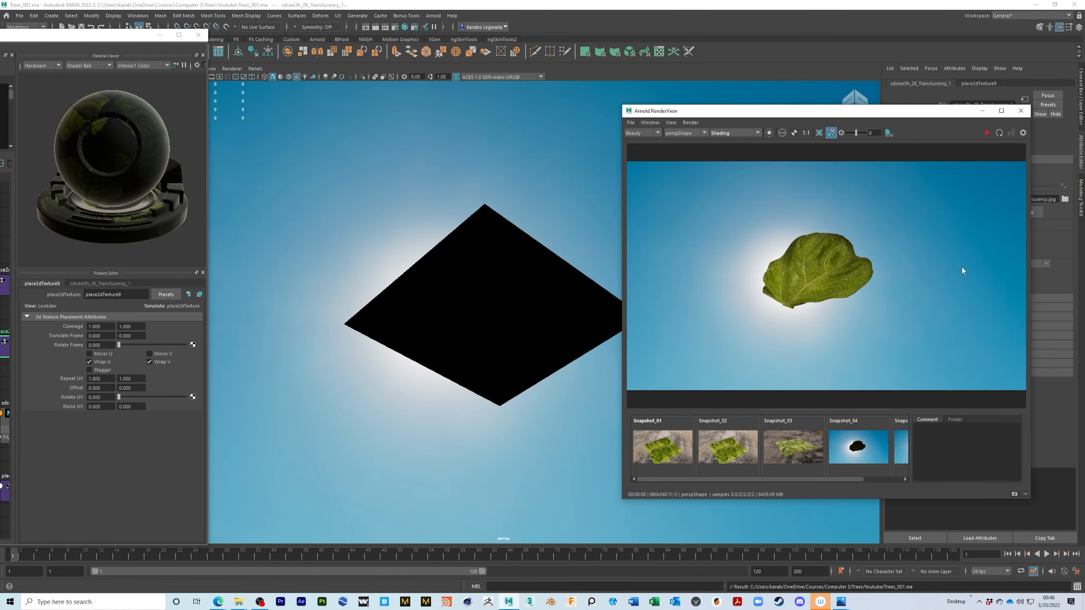
pyautogui.moveTo(782, 480); pyautogui.dragTo(872, 483)
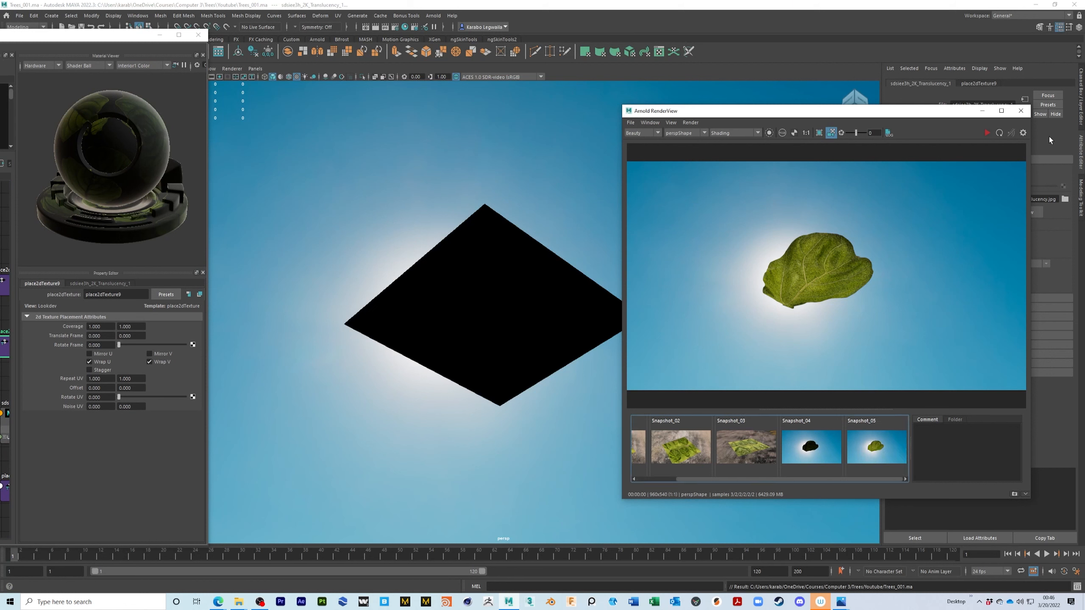
pyautogui.click(987, 133)
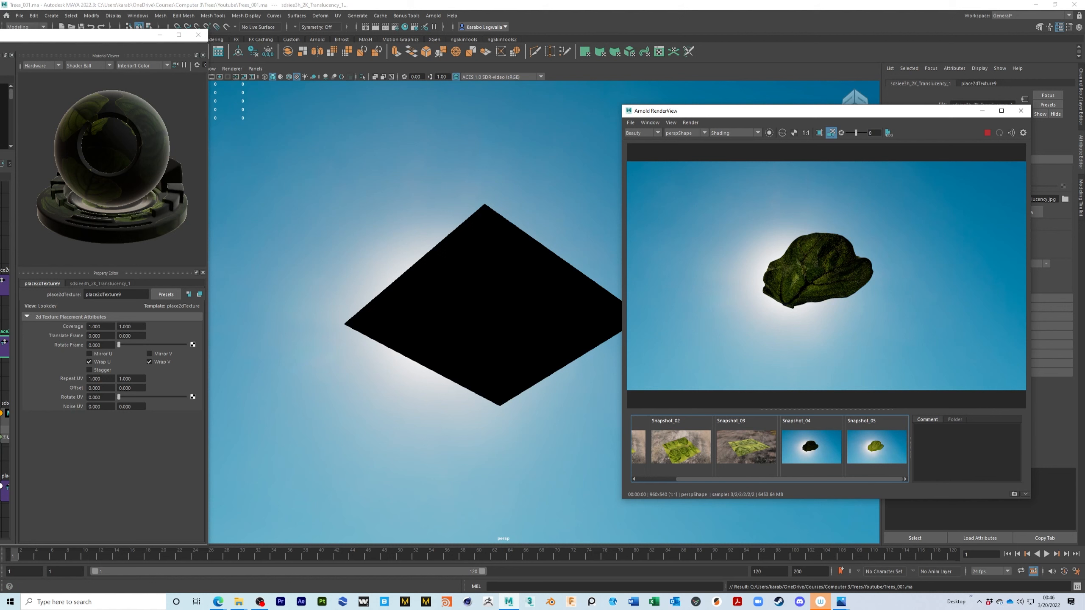
pyautogui.click(877, 453)
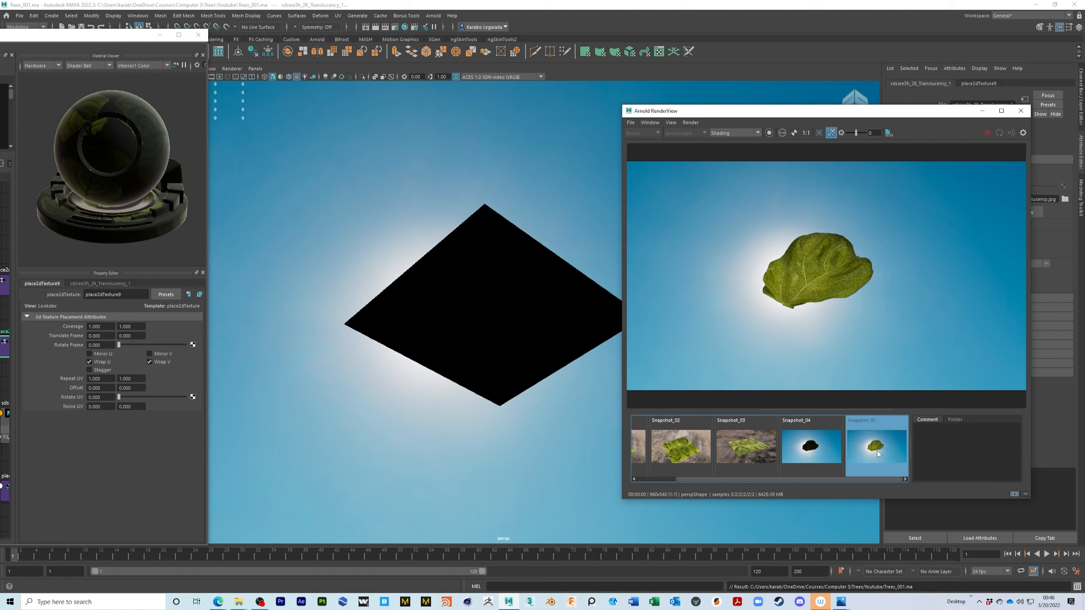
pyautogui.click(873, 447)
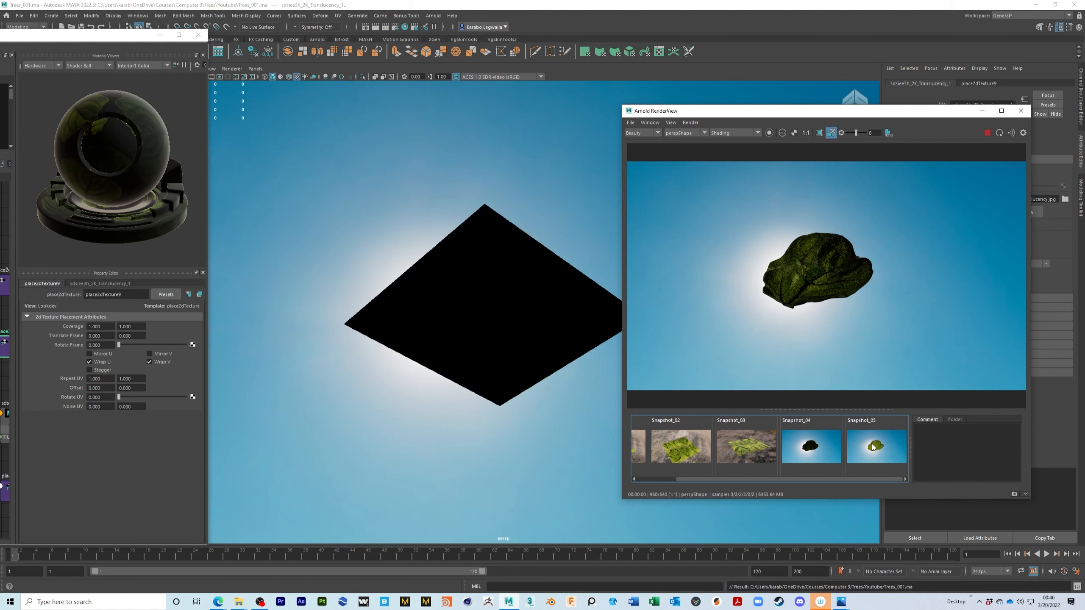
pyautogui.click(1014, 495)
# Compare the backlit leaf in Snapshot_04, Snapshot_05 and Snapshot_06, and stop the live render.
pyautogui.moveTo(832, 479); pyautogui.dragTo(889, 484)
pyautogui.click(731, 450)
pyautogui.click(731, 450)
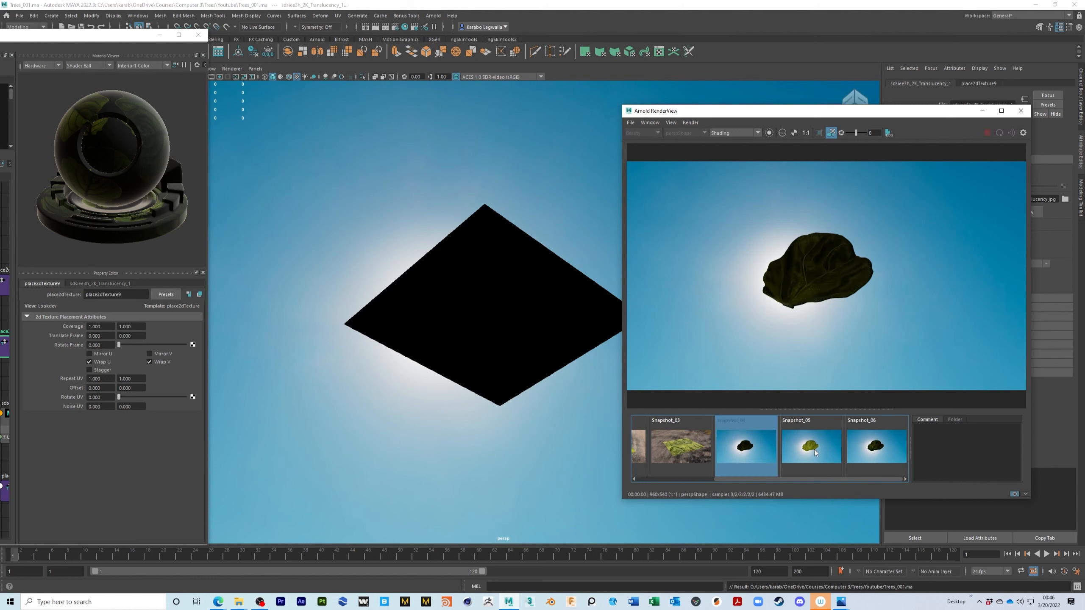
pyautogui.click(814, 449)
pyautogui.click(863, 444)
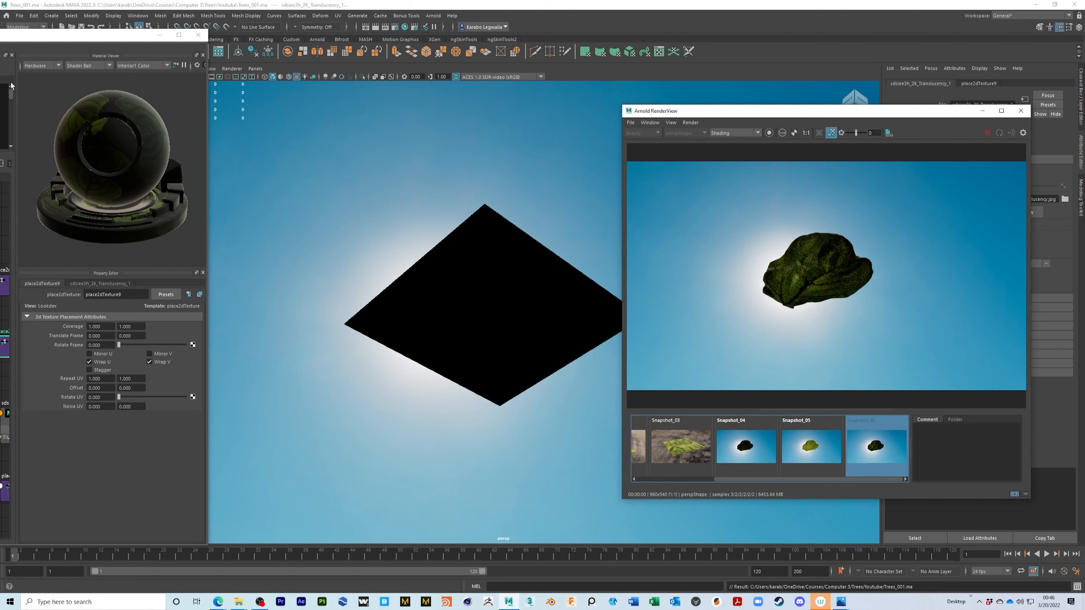
pyautogui.click(884, 450)
pyautogui.click(986, 132)
# Maximize the Hypershade and move the albedo and translucency nodes farther from New_Oak_Leaves to free space in the graph.
pyautogui.moveTo(2, 35); pyautogui.dragTo(430, 44)
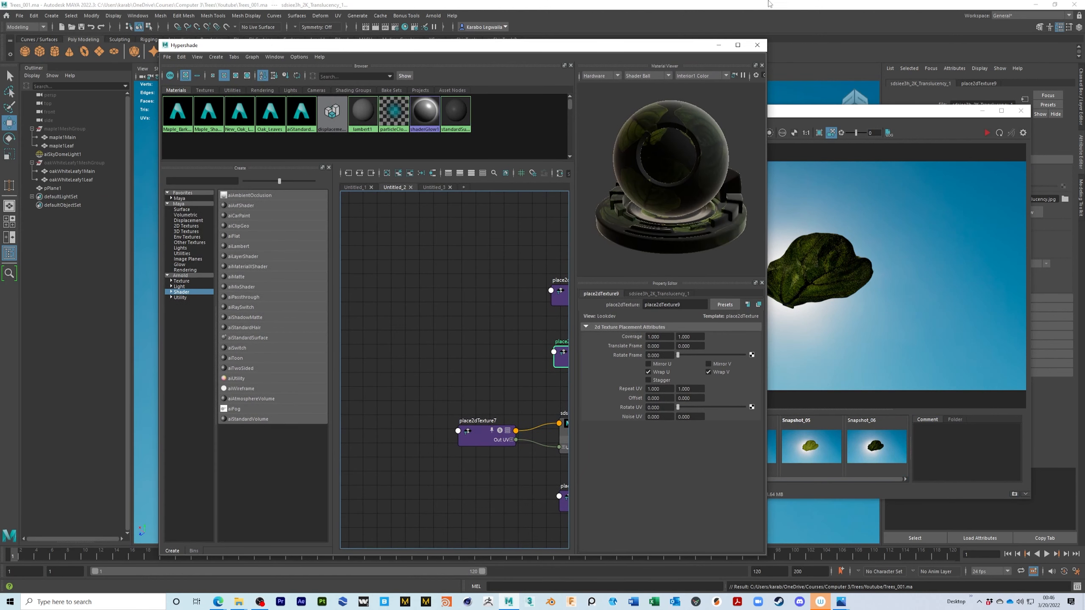
pyautogui.click(738, 45)
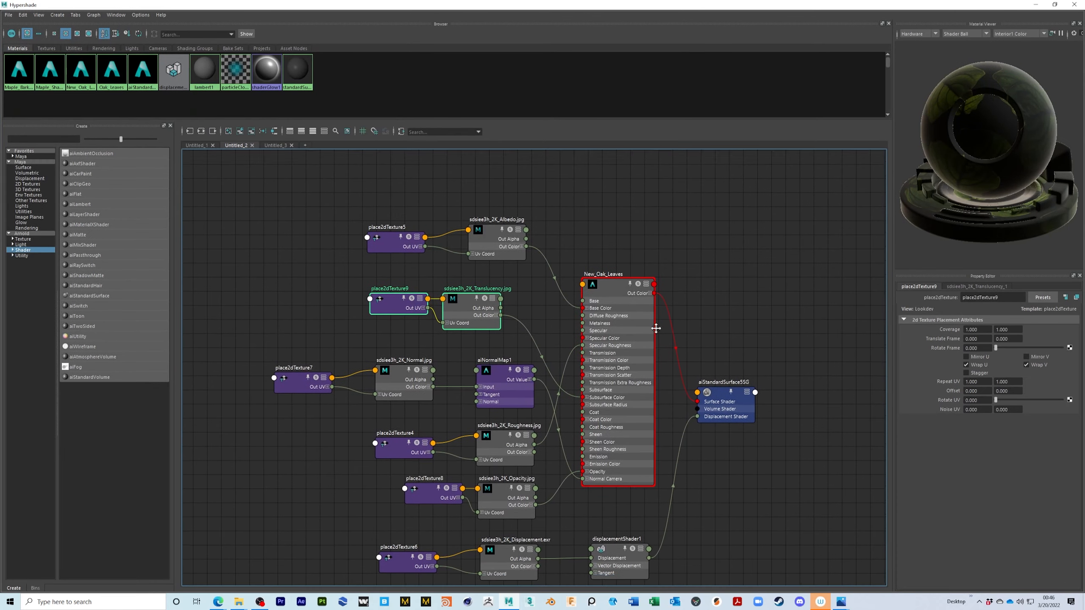
pyautogui.moveTo(310, 218); pyautogui.dragTo(467, 263)
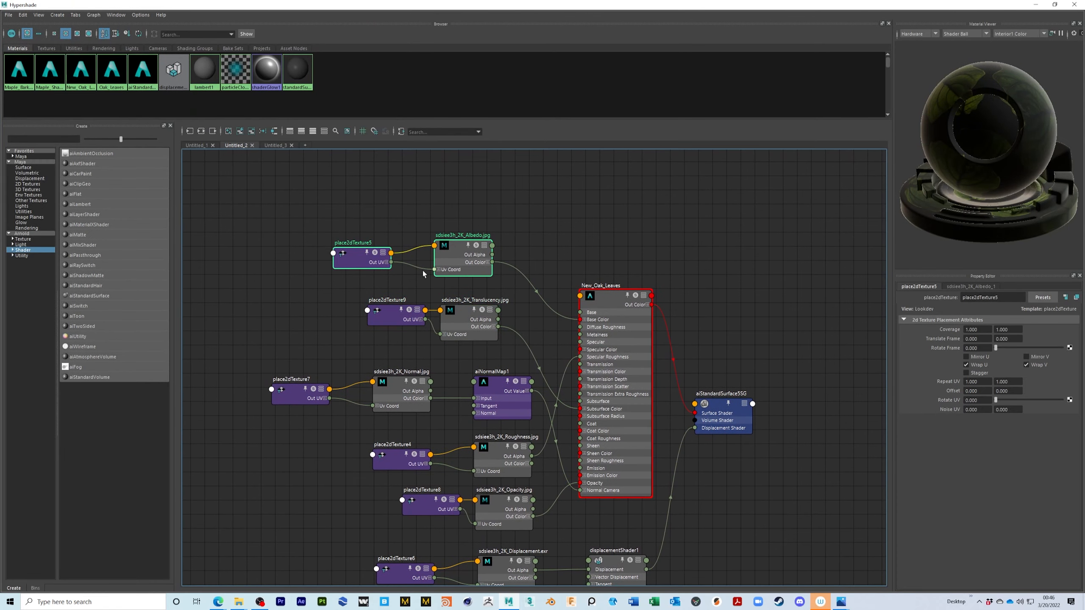
pyautogui.moveTo(344, 289); pyautogui.dragTo(472, 323)
pyautogui.moveTo(473, 320)
pyautogui.mouseDown()
pyautogui.moveTo(455, 314)
pyautogui.moveTo(464, 307)
pyautogui.mouseUp()
pyautogui.moveTo(321, 201); pyautogui.dragTo(465, 311)
pyautogui.moveTo(465, 311); pyautogui.dragTo(320, 290)
pyautogui.keyDown('alt'); pyautogui.moveTo(480, 245); pyautogui.dragTo(497, 269, button='middle'); pyautogui.keyUp('alt')
# Add a blendColors node to the graph and place it between the albedo texture and New_Oak_Leaves.
pyautogui.press('Tab')
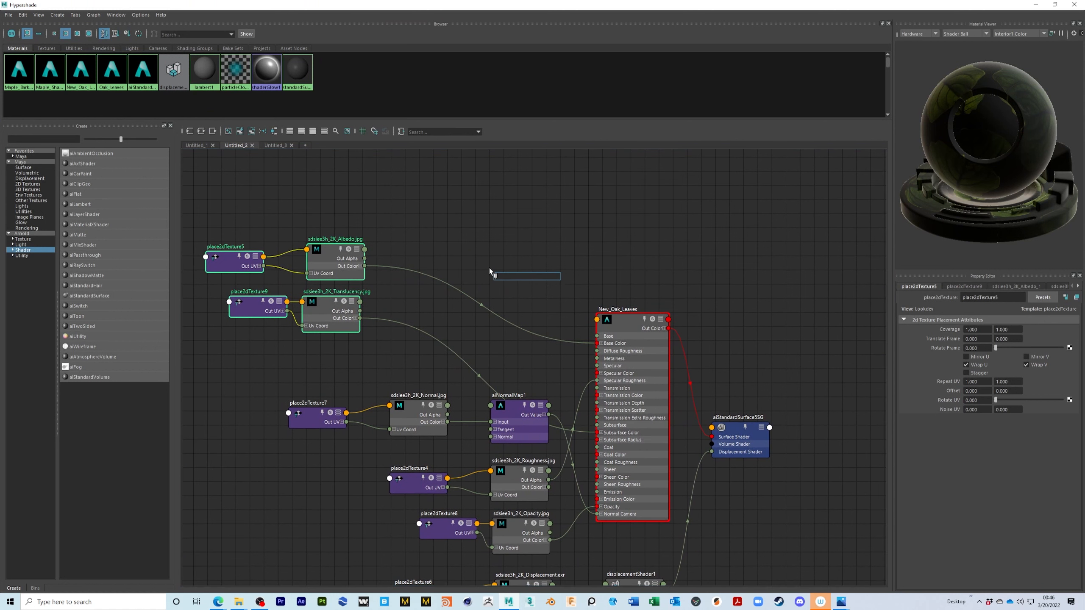
pyautogui.write('blendc')
pyautogui.press('Return')
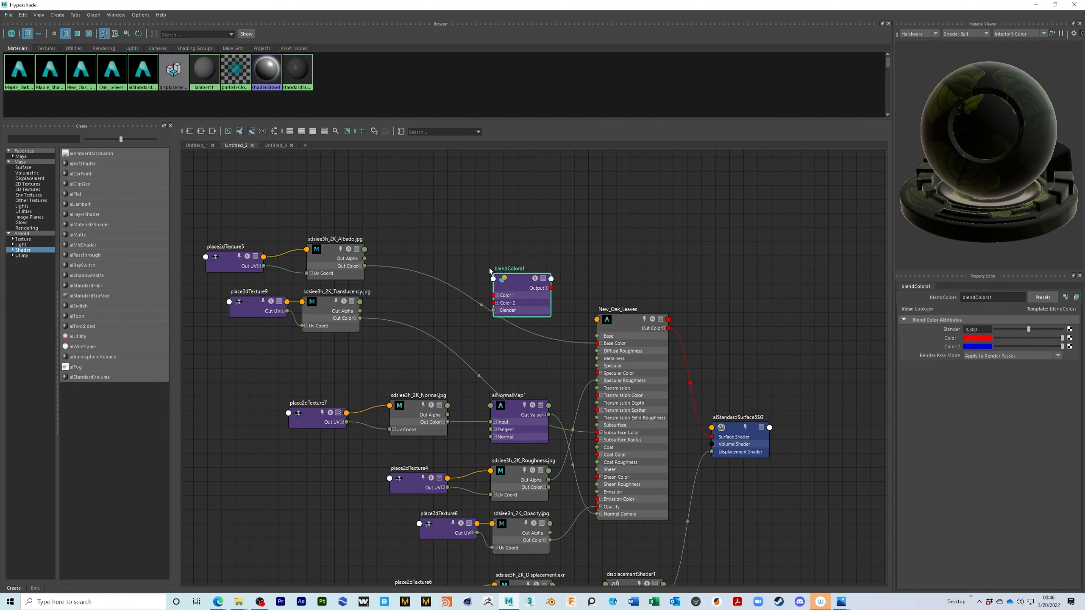
pyautogui.moveTo(520, 301); pyautogui.dragTo(515, 269)
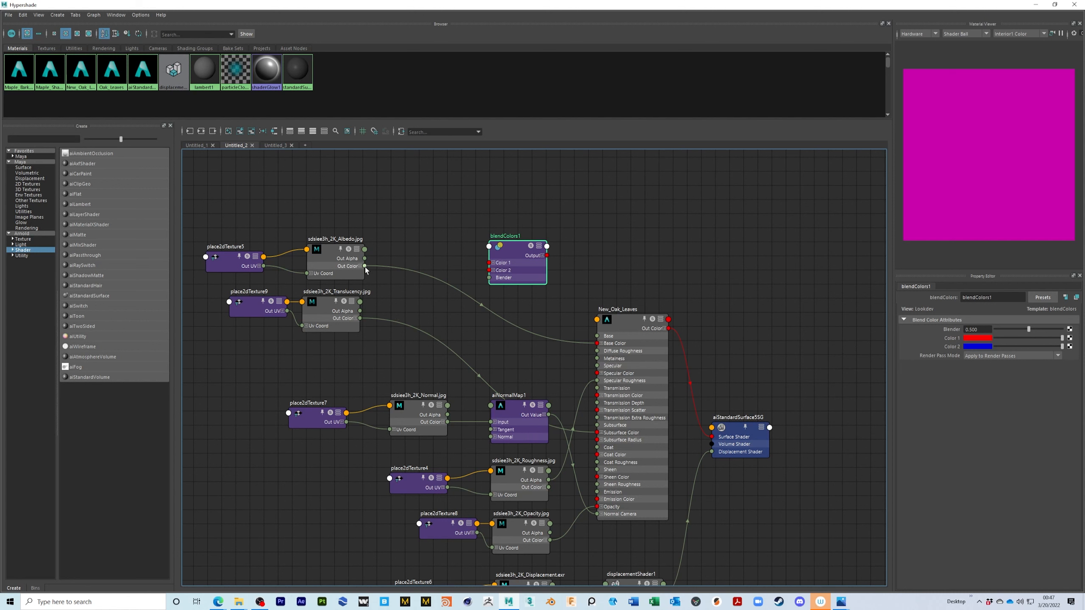
# Connect the albedo to Color 1 and the translucency to Color 2 of blendColors1, and its Output to the Subsurface Color of New_Oak_Leaves.
pyautogui.moveTo(364, 266); pyautogui.dragTo(489, 263)
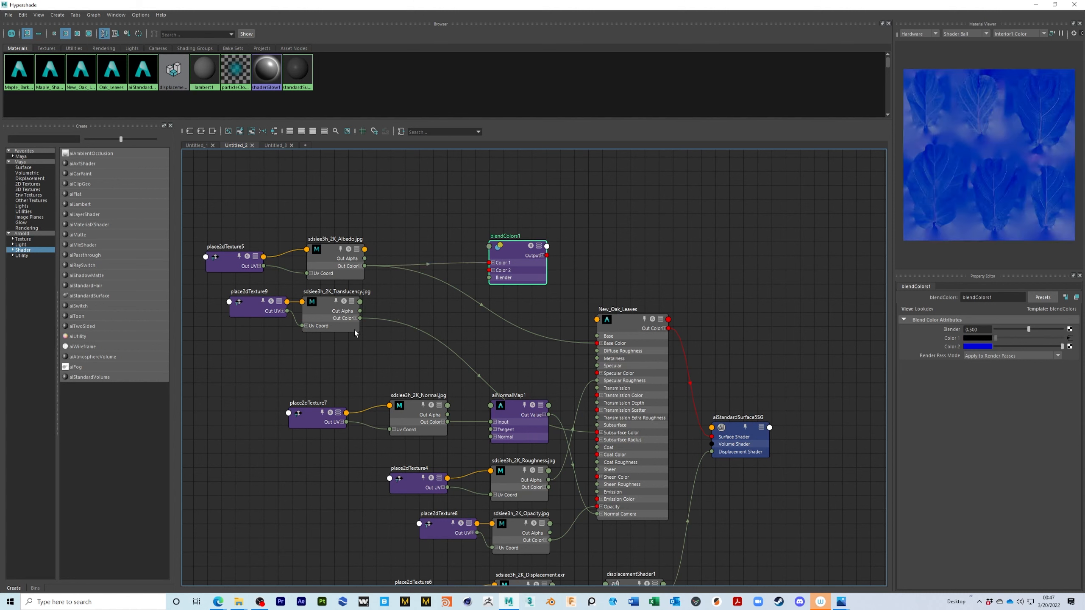
pyautogui.moveTo(361, 321); pyautogui.dragTo(489, 270)
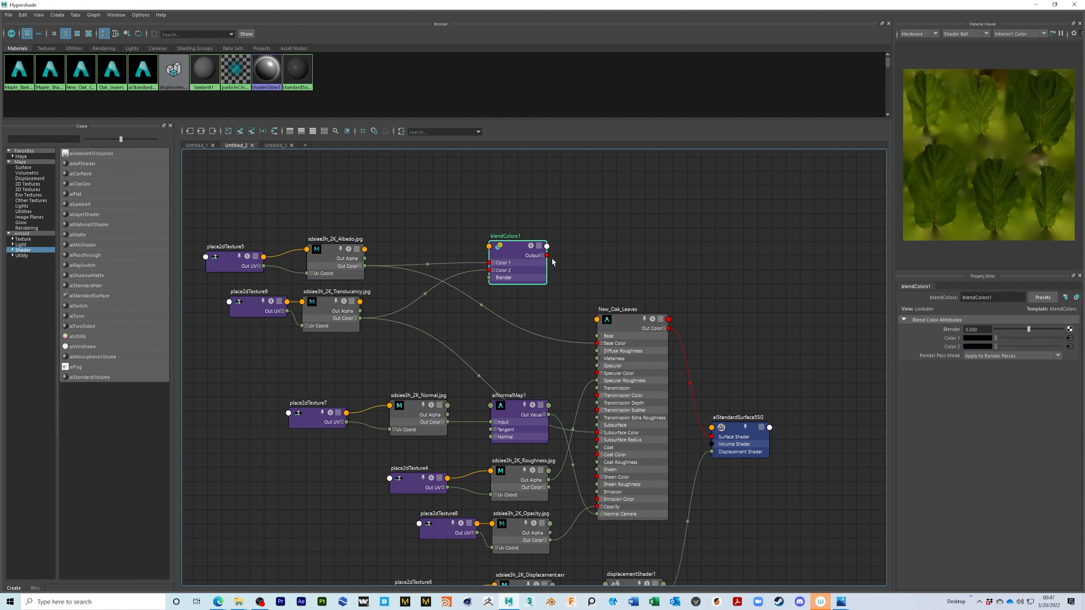
pyautogui.moveTo(547, 256); pyautogui.dragTo(598, 433)
pyautogui.moveTo(518, 249); pyautogui.dragTo(500, 277)
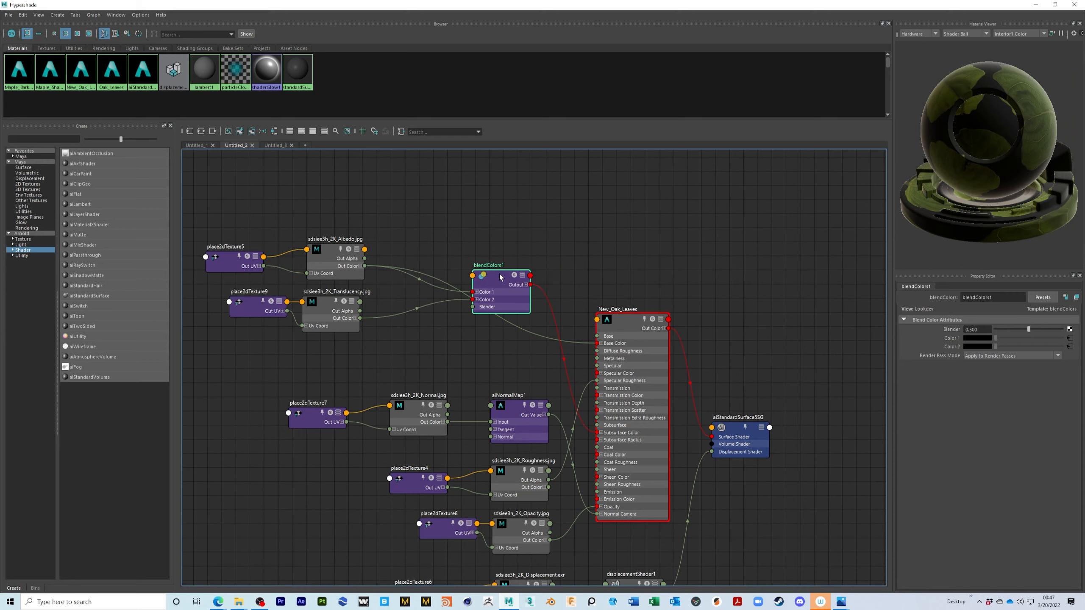
# Restore the Hypershade to a smaller window beside the render view, save the scene and start the live render.
pyautogui.moveTo(853, 7); pyautogui.dragTo(325, 75)
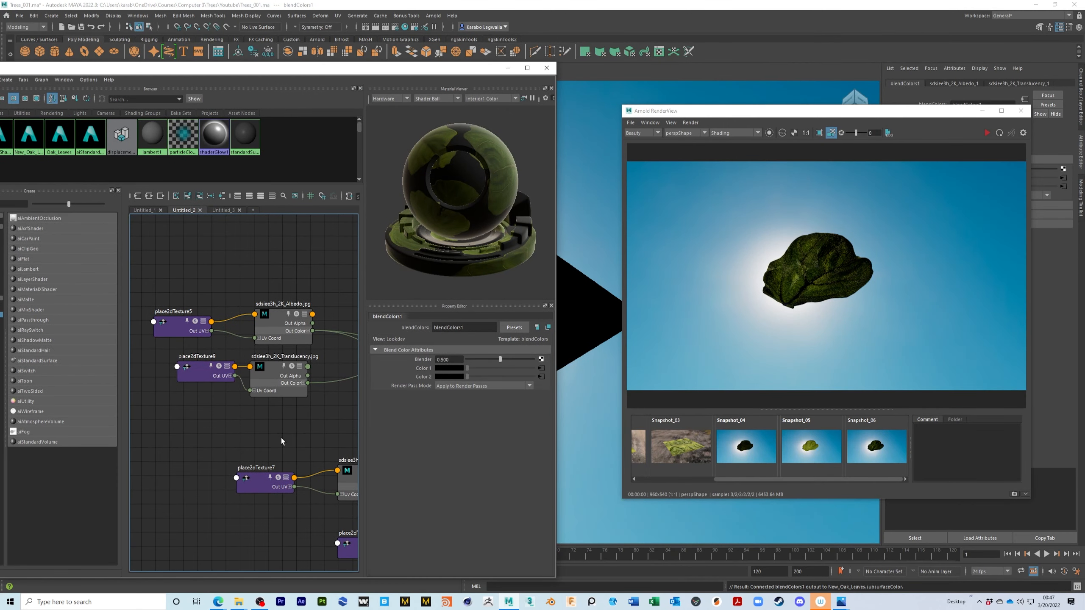
pyautogui.keyDown('alt'); pyautogui.moveTo(344, 419); pyautogui.dragTo(195, 404, button='middle'); pyautogui.keyUp('alt')
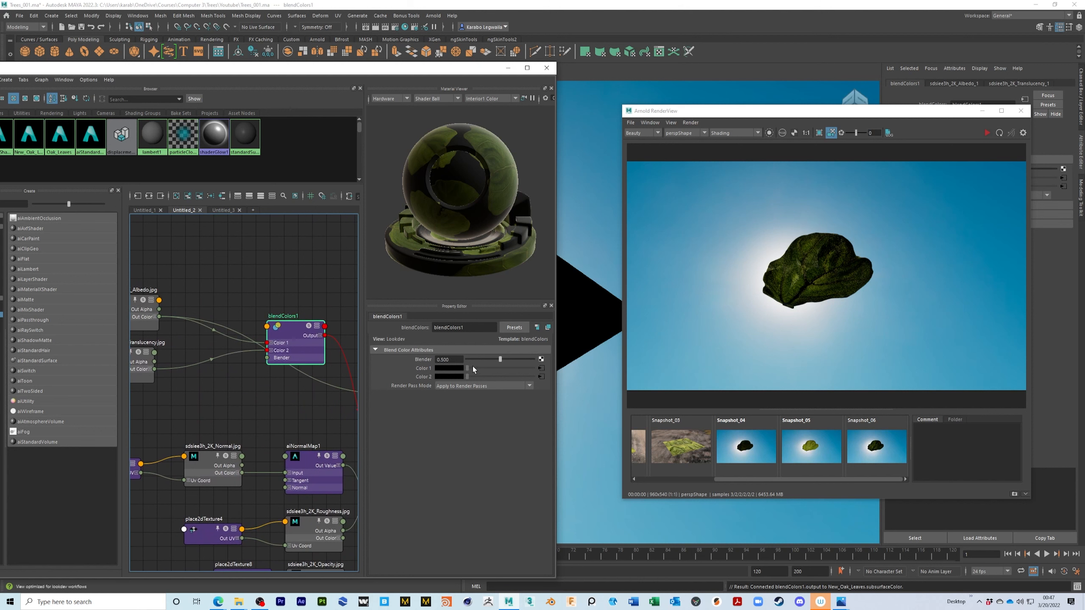
pyautogui.hotkey('ctrl', 's')
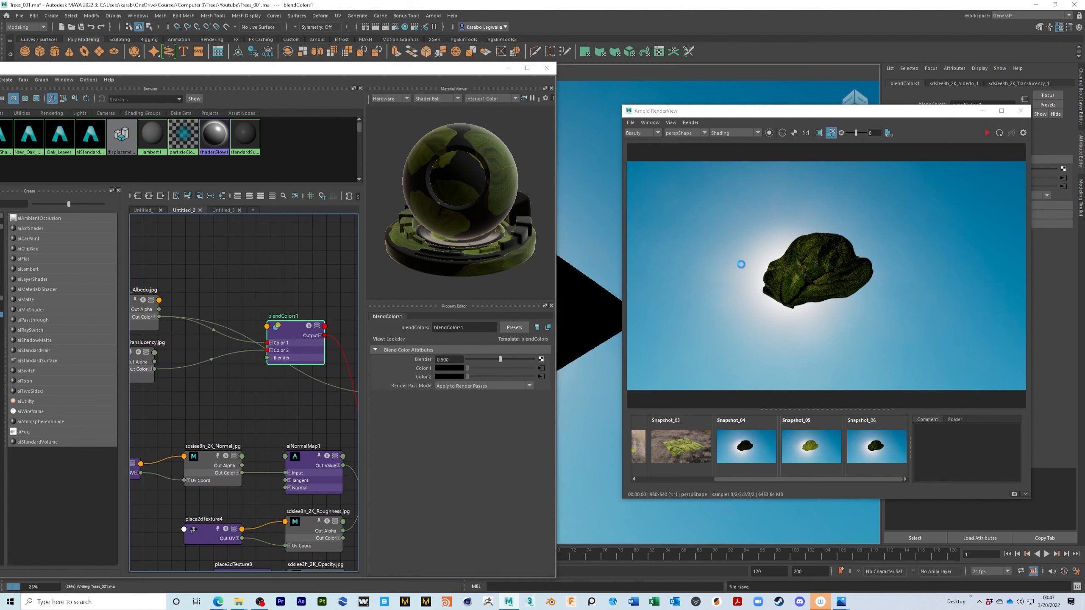
pyautogui.click(987, 133)
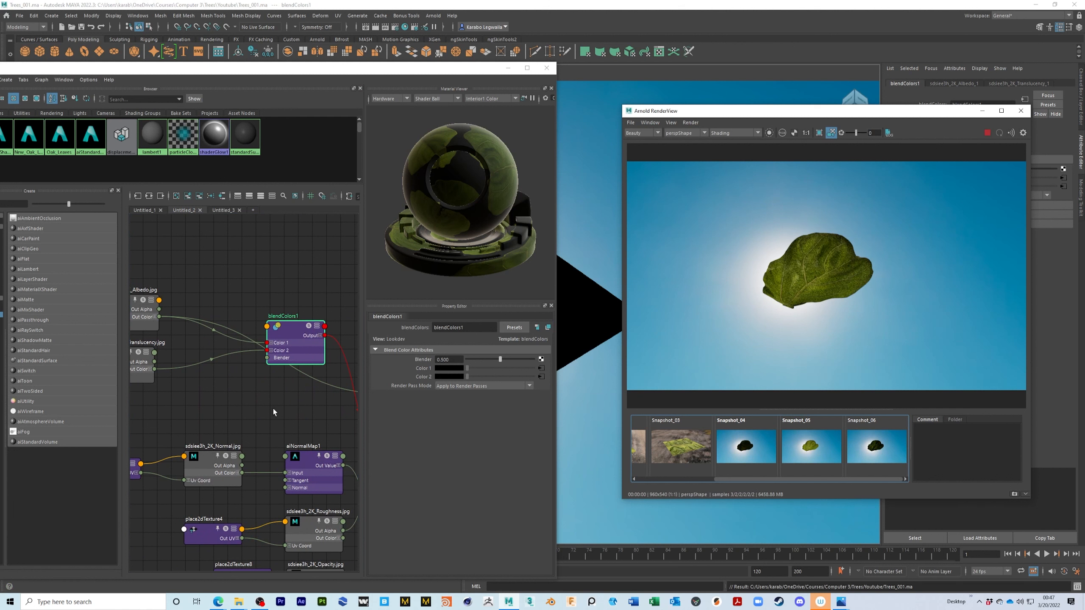
# Test the subsurface blend in the live render with blendColors1's Blender at about 0.166, 1 and 0.
pyautogui.click(295, 335)
pyautogui.moveTo(295, 336); pyautogui.dragTo(290, 333)
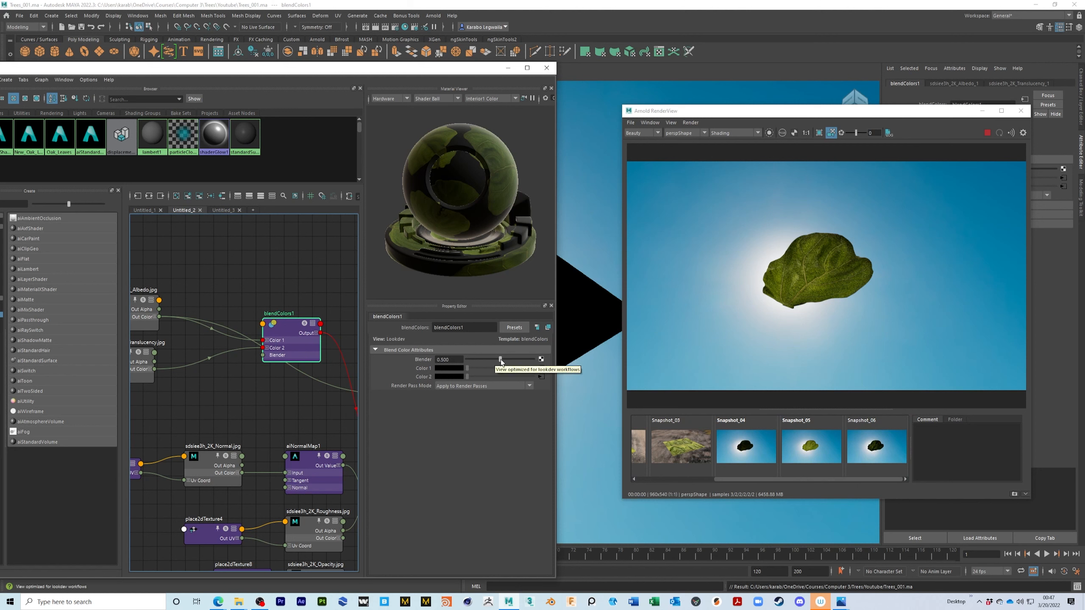
pyautogui.moveTo(500, 359); pyautogui.dragTo(478, 360)
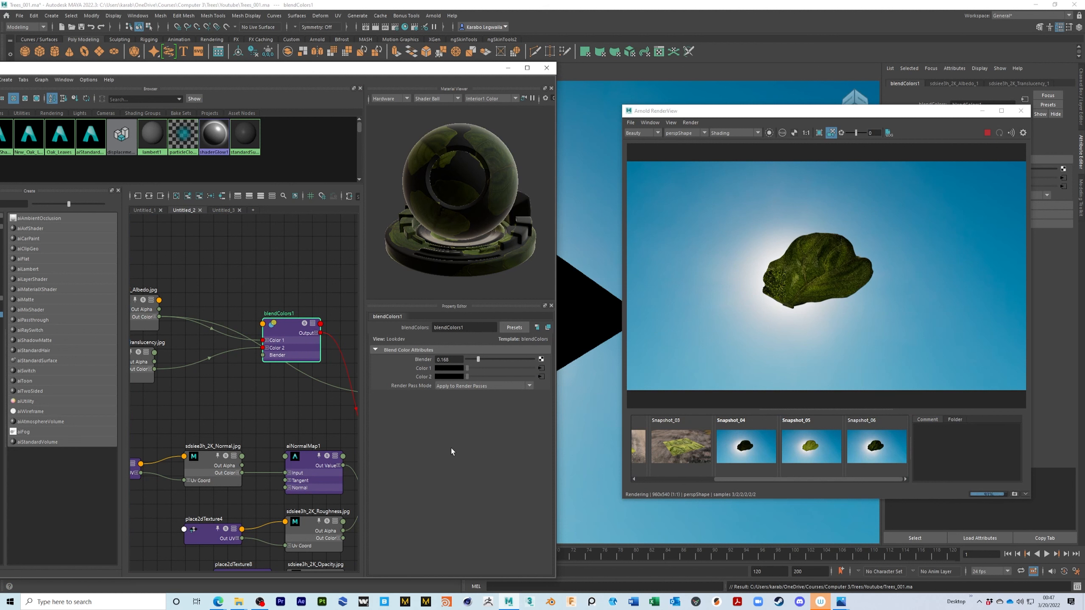
pyautogui.moveTo(478, 359); pyautogui.dragTo(535, 360)
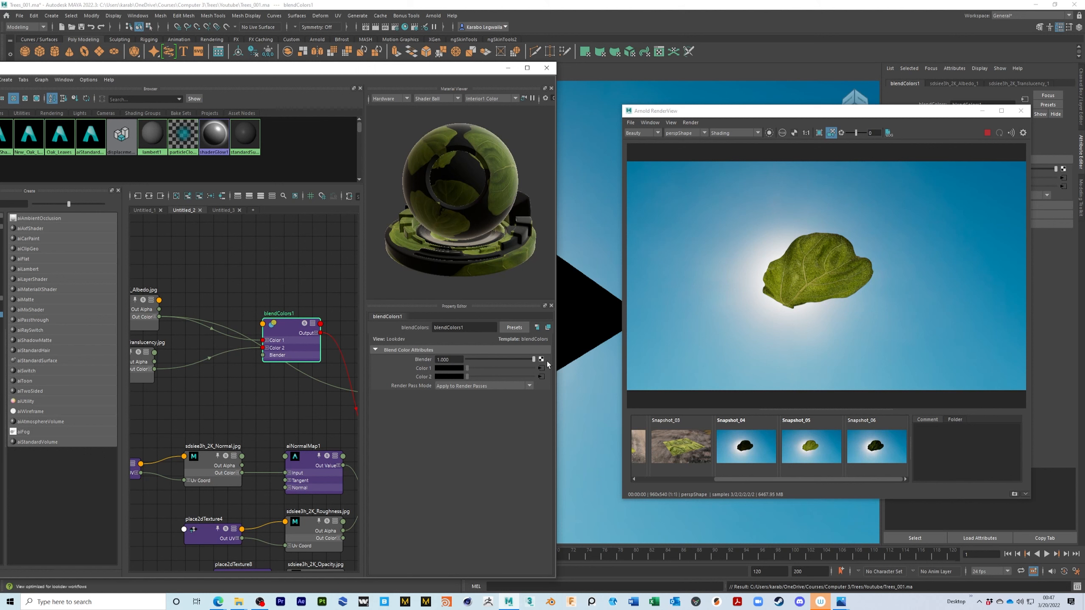
pyautogui.moveTo(534, 360); pyautogui.dragTo(469, 360)
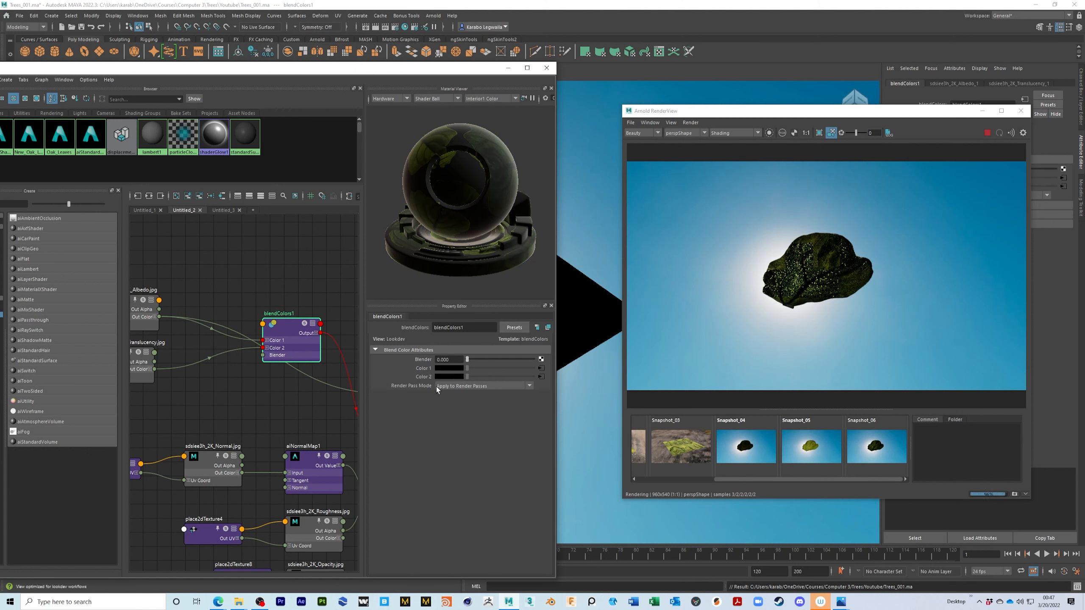
# Fine-tune the Blender value of blendColors1 to about 0.277.
pyautogui.moveTo(471, 358); pyautogui.dragTo(482, 359)
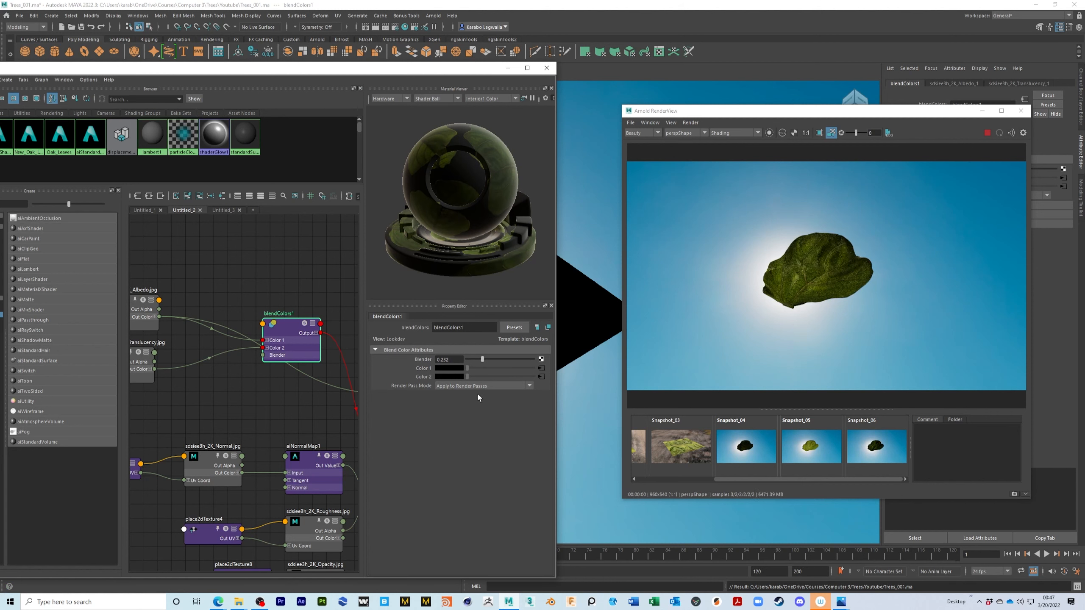
pyautogui.moveTo(483, 359); pyautogui.dragTo(486, 358)
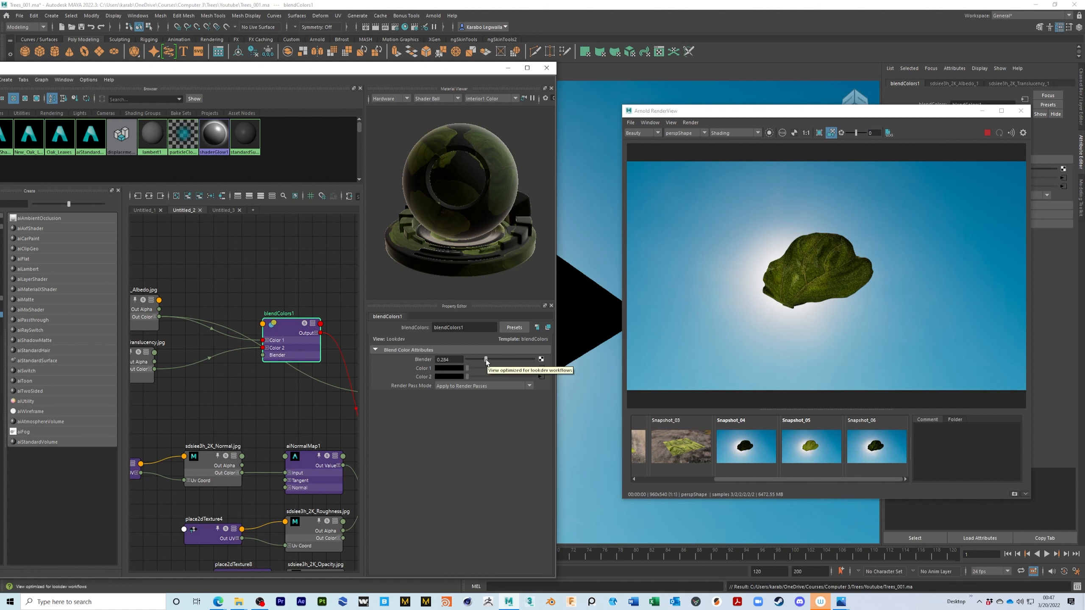
pyautogui.moveTo(486, 359); pyautogui.dragTo(485, 359)
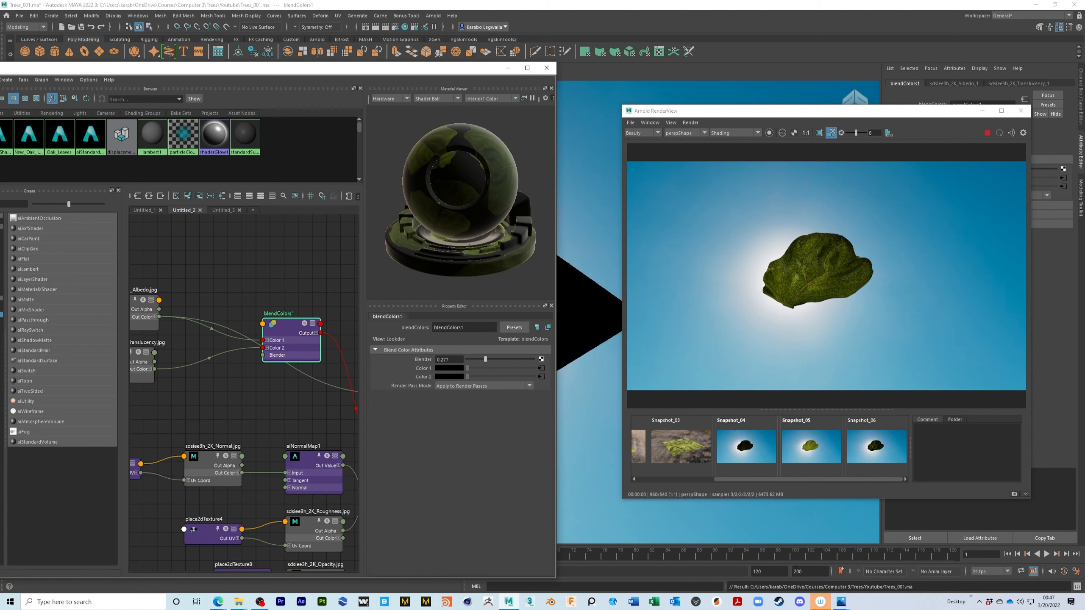
# Compare the blended leaf render with the albedo version in Snapshot_05 and the translucency version in Snapshot_06.
pyautogui.click(884, 447)
pyautogui.click(811, 445)
pyautogui.click(877, 441)
pyautogui.click(800, 443)
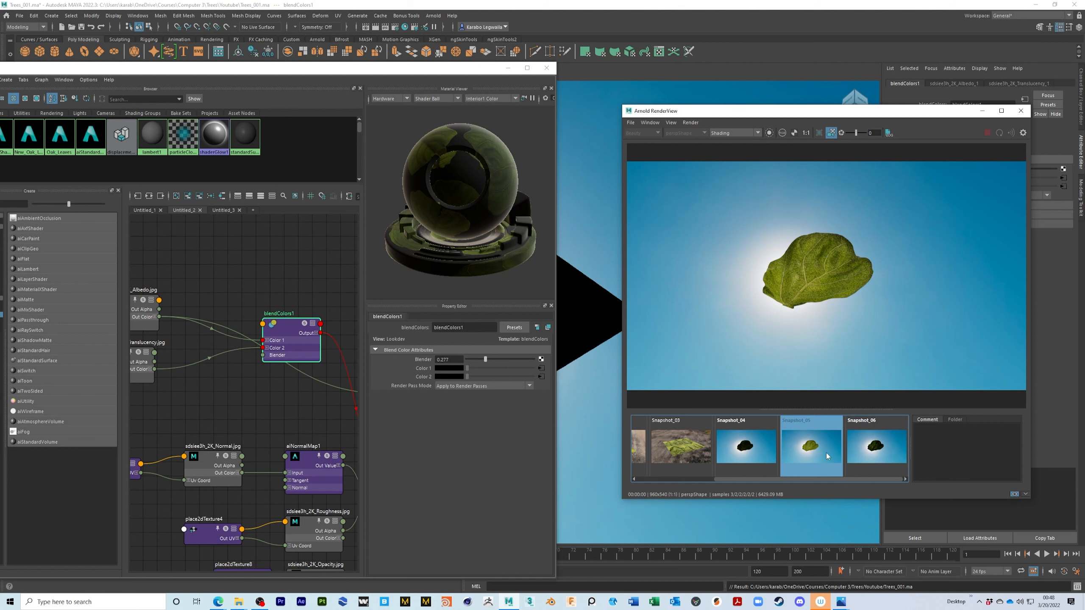
pyautogui.click(807, 447)
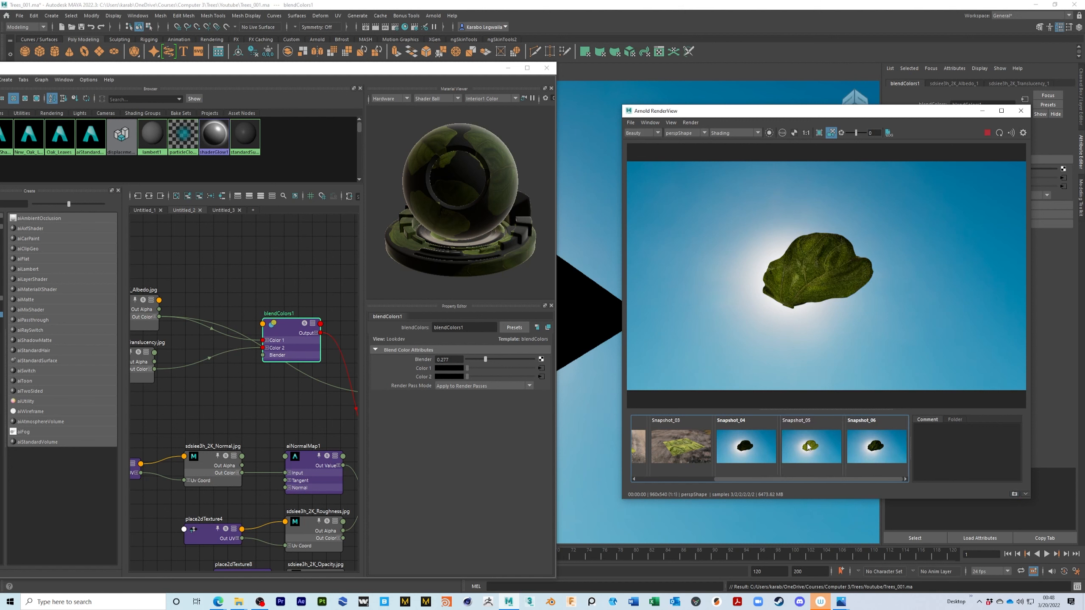
pyautogui.click(877, 444)
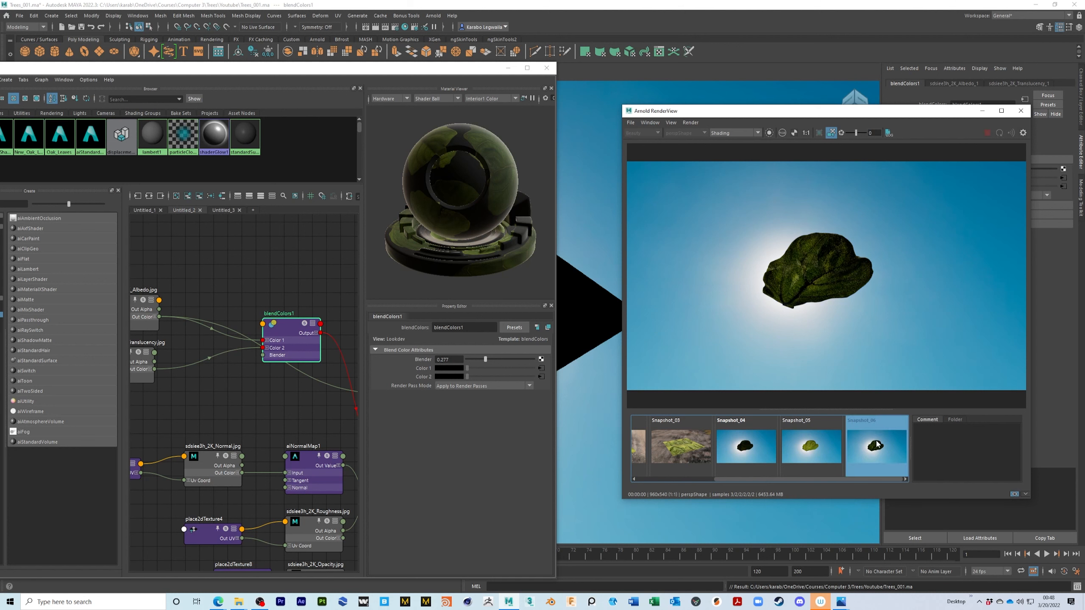
pyautogui.click(821, 447)
pyautogui.click(877, 447)
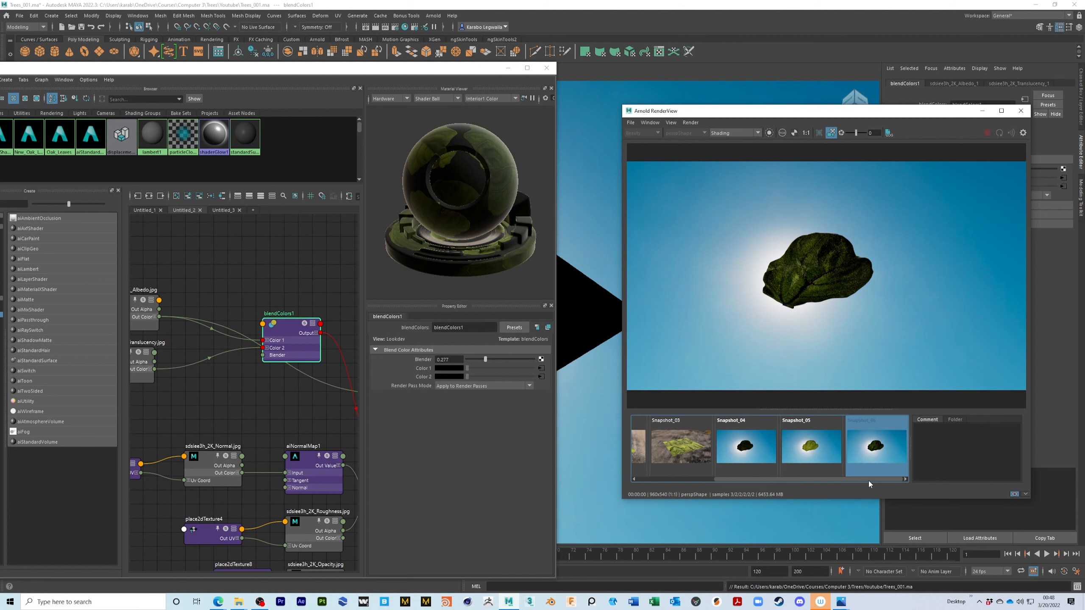
# Store the current blended subsurface render as a new snapshot.
pyautogui.click(1015, 495)
pyautogui.click(1015, 494)
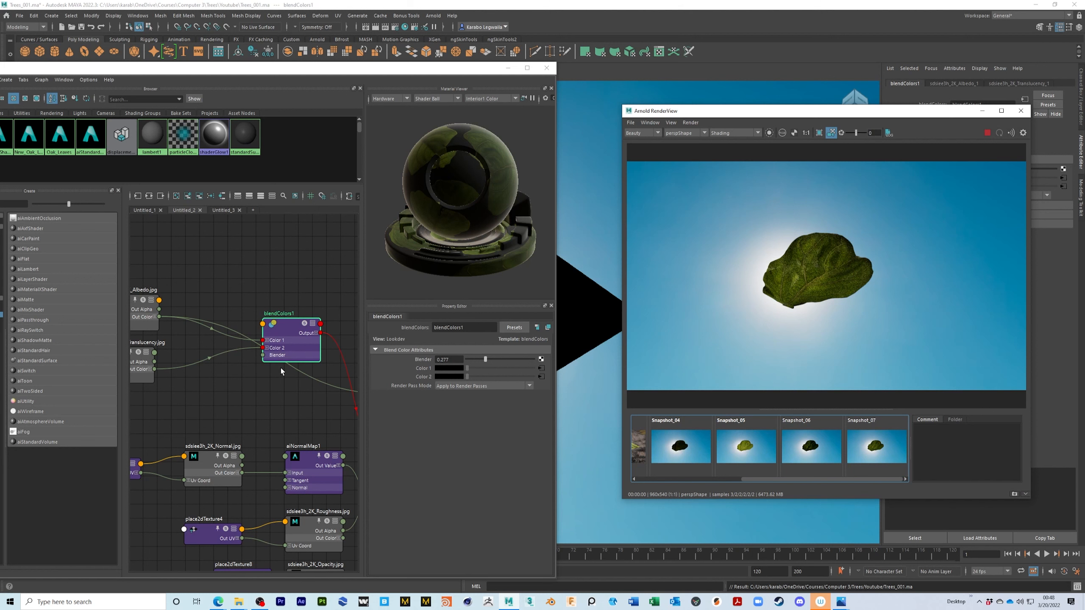
pyautogui.moveTo(286, 393); pyautogui.dragTo(266, 397, button='middle')
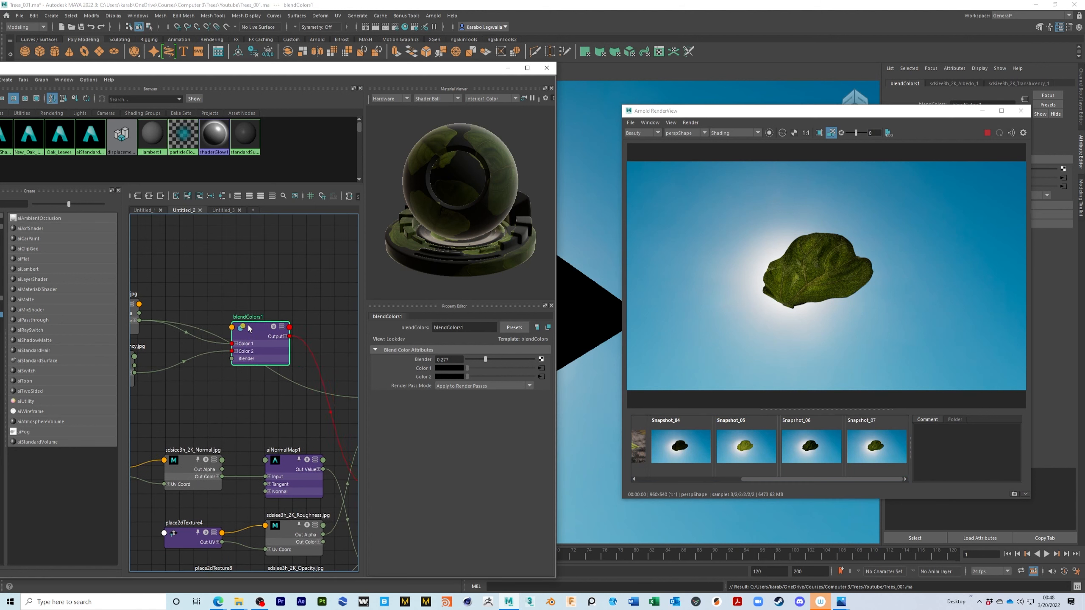
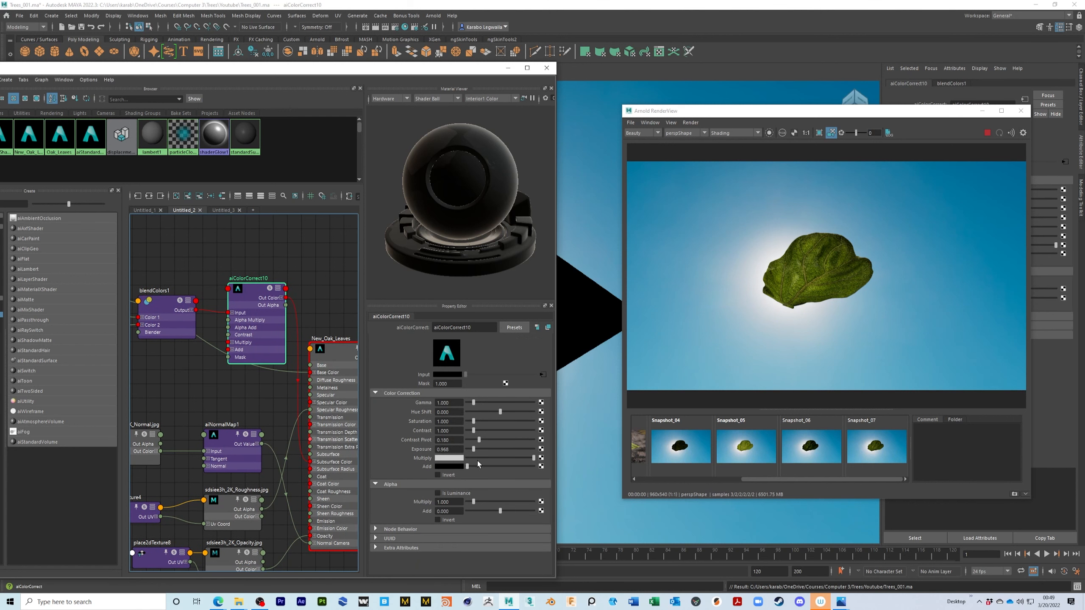
# Try the Is Luminance option on aiColorCorrect10, switch it back off and raise Exposure to about 1.419.
pyautogui.click(451, 494)
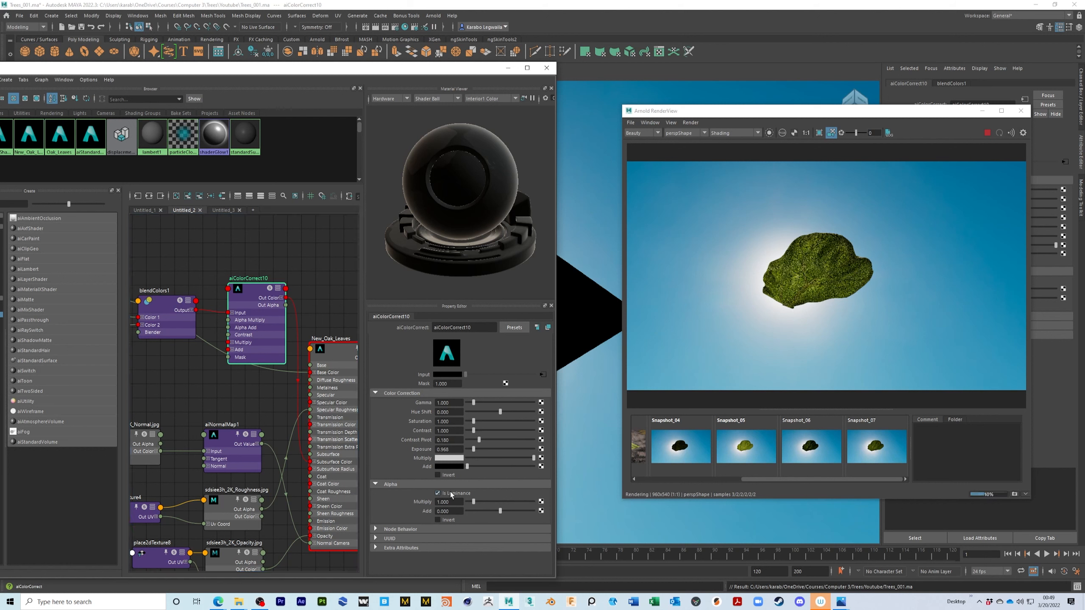
pyautogui.click(452, 494)
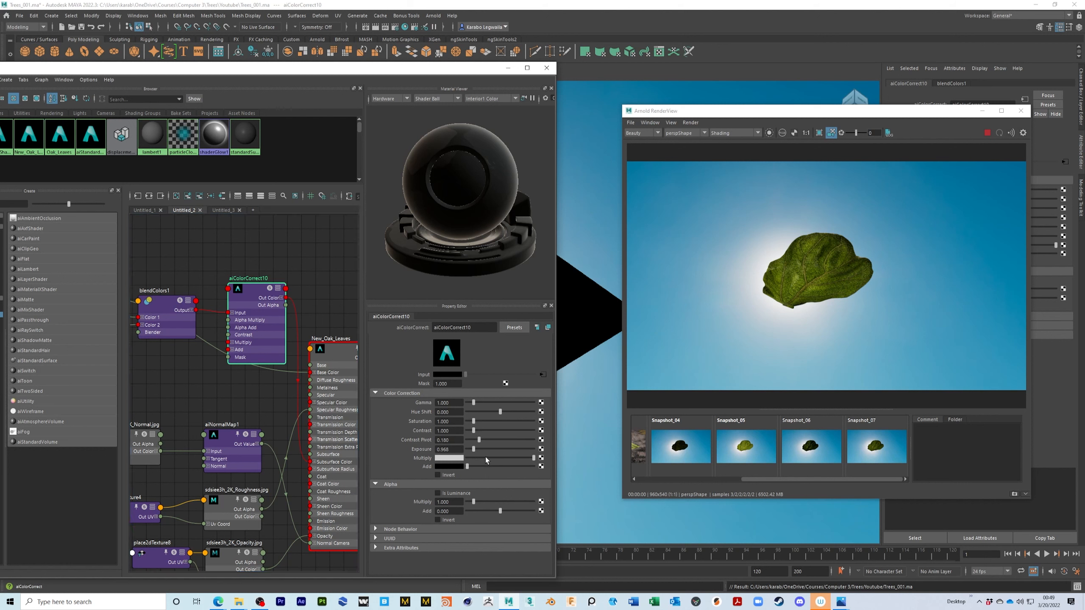
pyautogui.moveTo(476, 452)
pyautogui.mouseDown()
pyautogui.moveTo(488, 452)
pyautogui.moveTo(476, 452)
pyautogui.mouseUp()
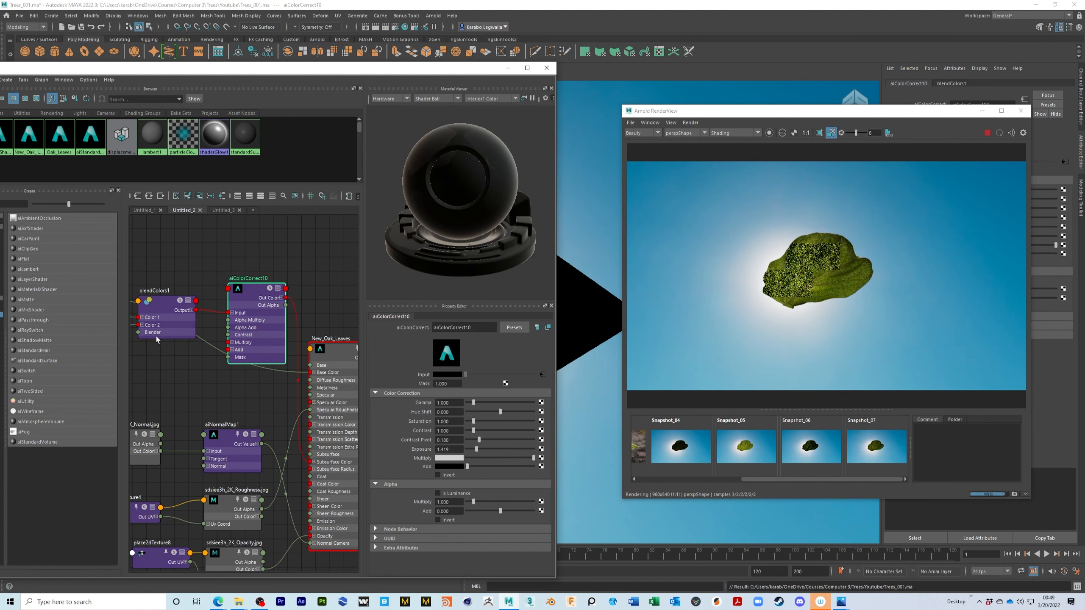
# Lower blendColors1's Blender value to about 0.110 and compare the live render with Snapshot_07.
pyautogui.click(158, 316)
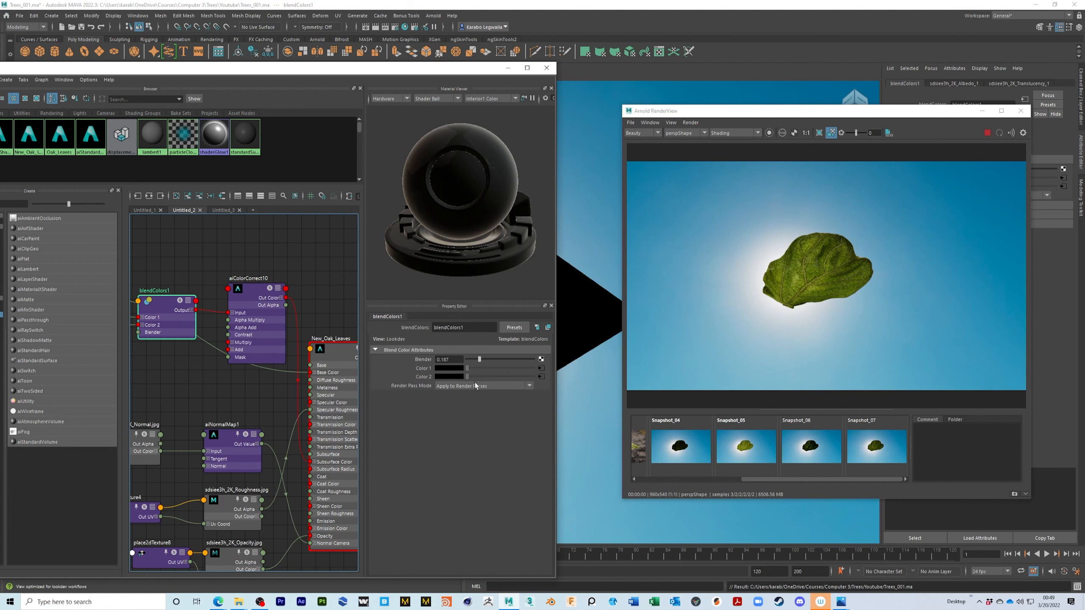
pyautogui.click(474, 359)
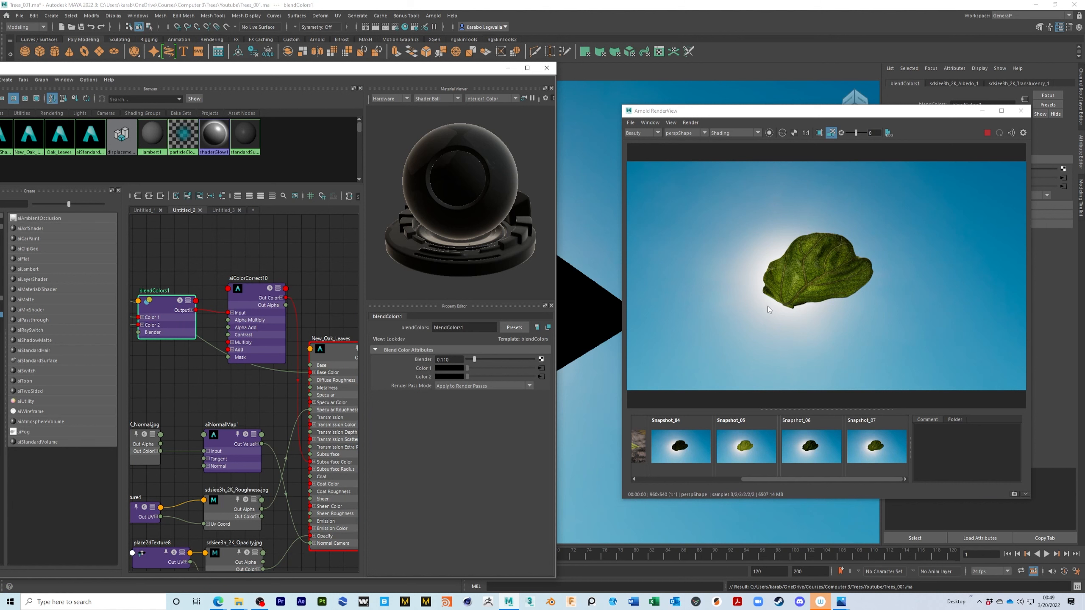
pyautogui.click(889, 447)
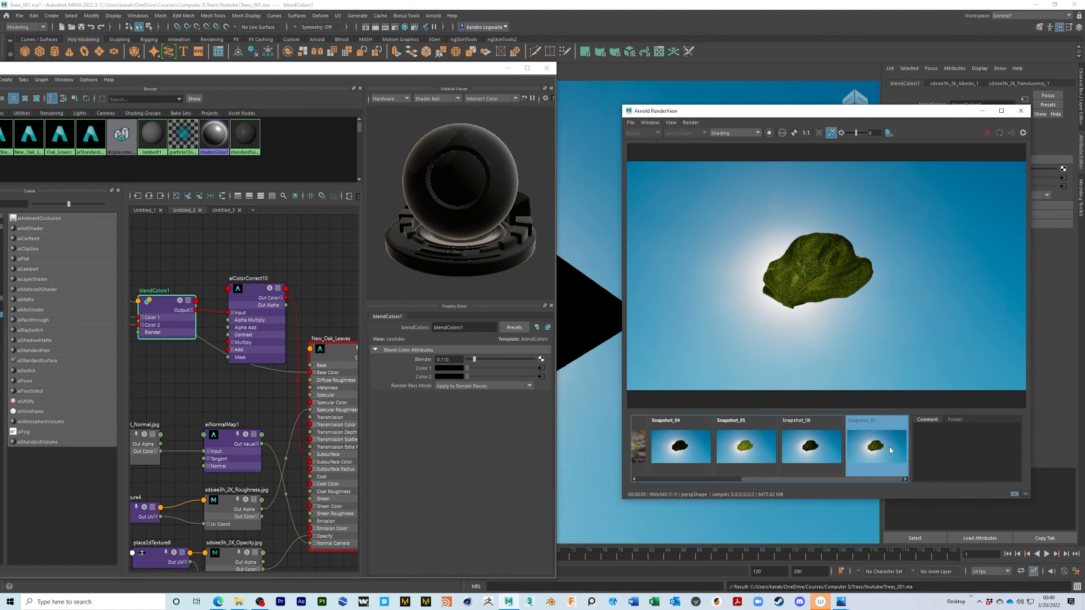
pyautogui.click(875, 451)
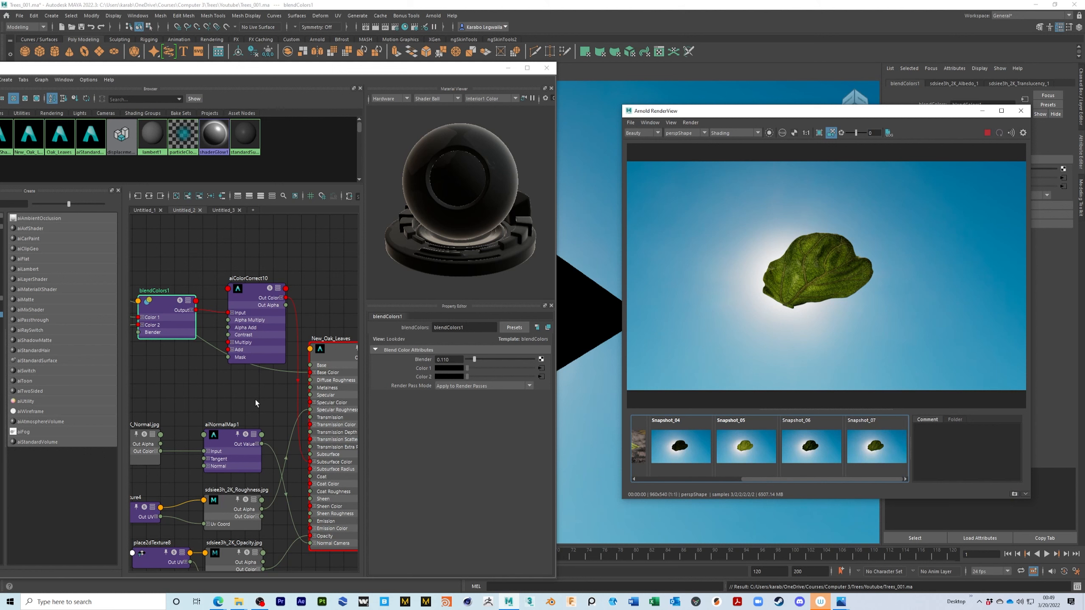
# Set the Color Space of the oak leaf albedo file texture to Raw from the Utility group.
pyautogui.click(348, 364)
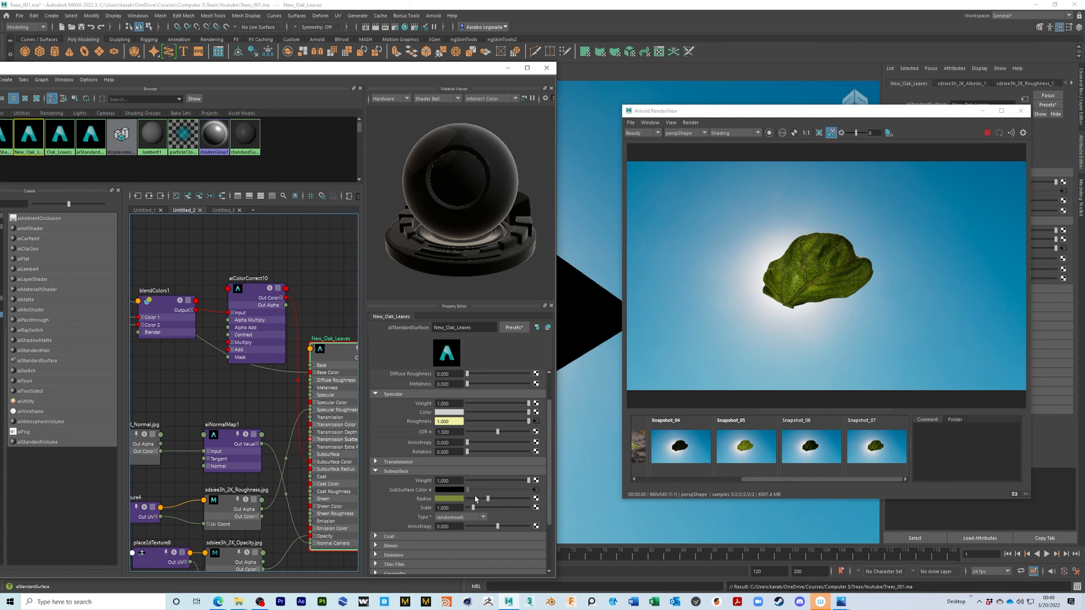
pyautogui.moveTo(218, 366); pyautogui.dragTo(297, 368, button='middle')
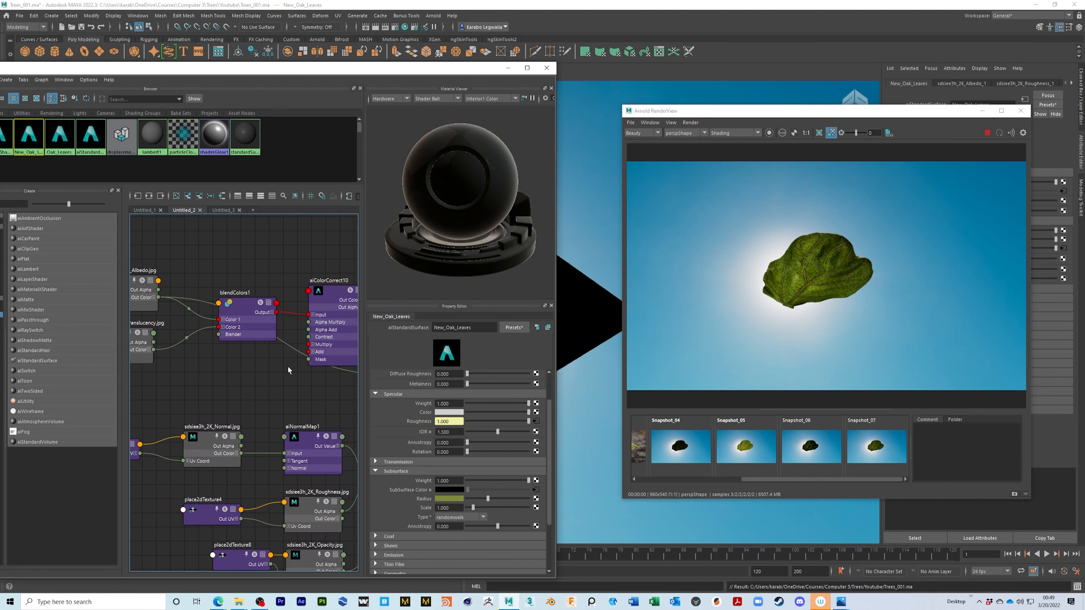
pyautogui.moveTo(233, 373); pyautogui.dragTo(292, 372, button='middle')
pyautogui.click(187, 292)
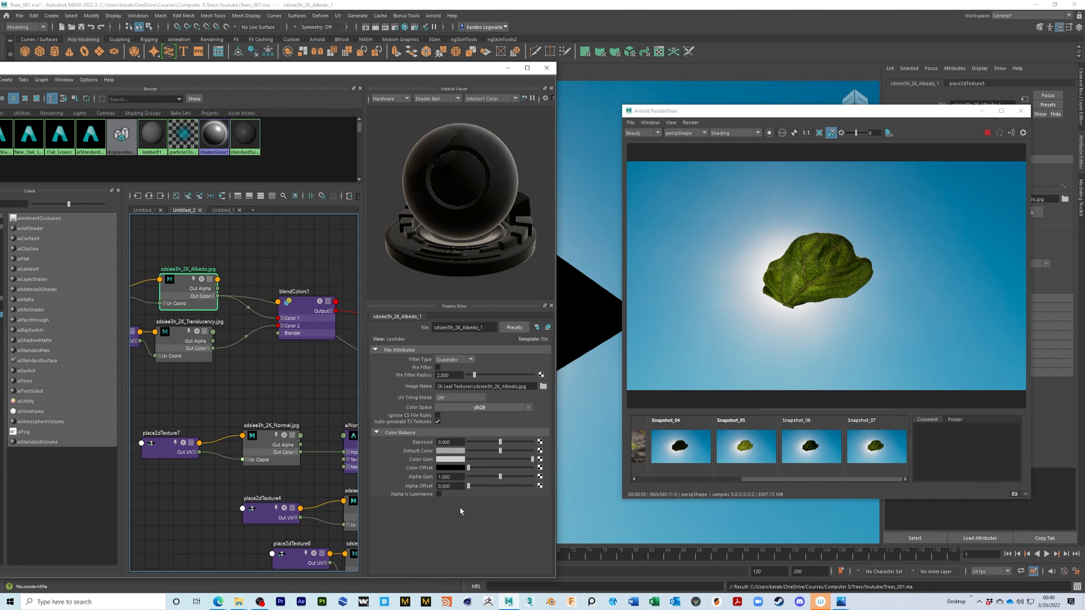
pyautogui.click(470, 407)
pyautogui.moveTo(501, 422)
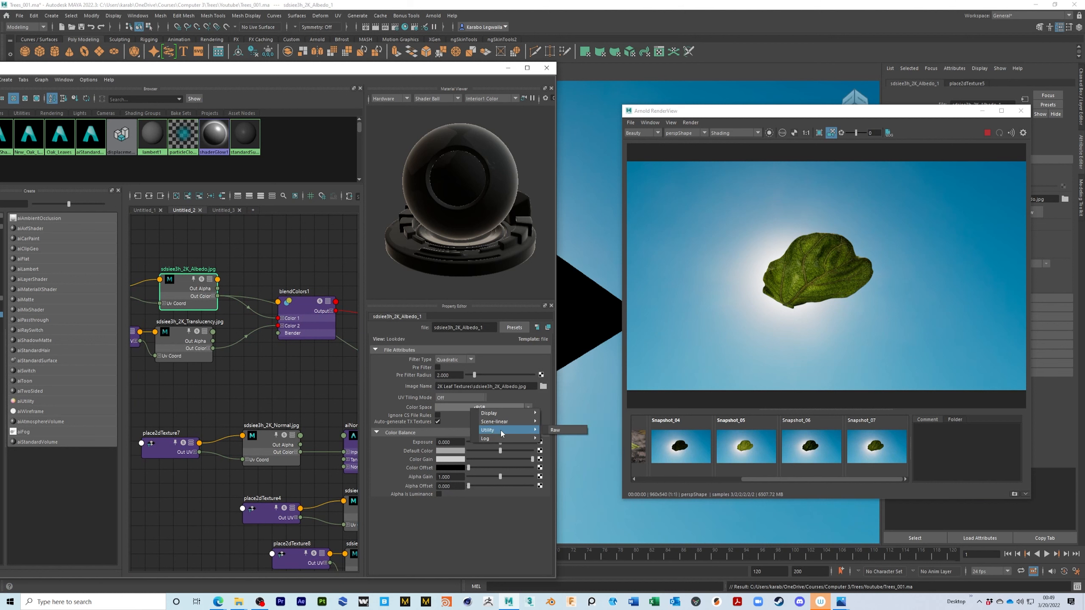
pyautogui.click(558, 430)
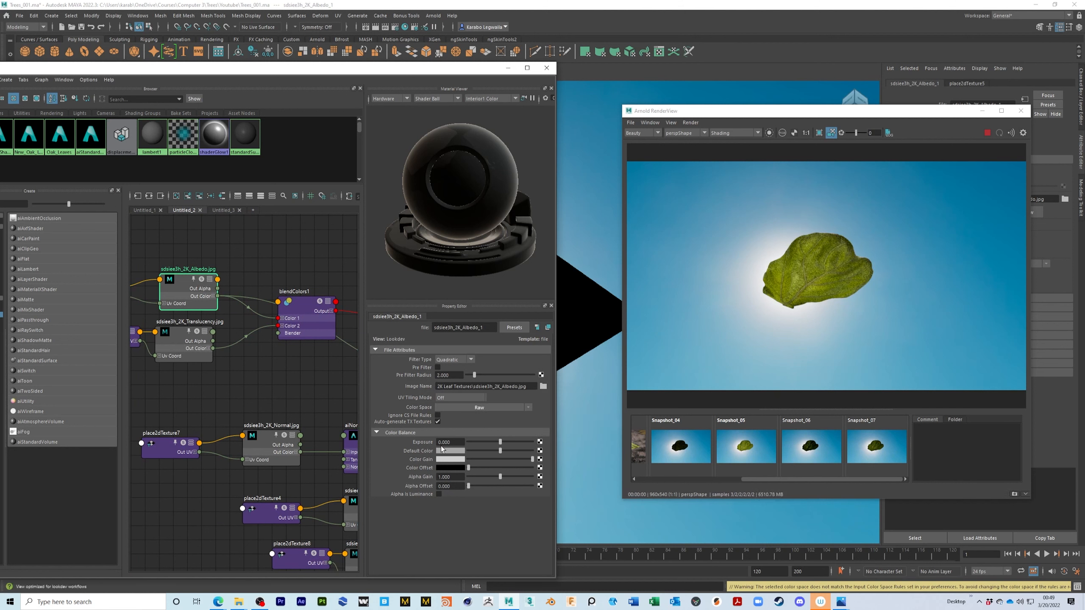
# Set the Color Space of the oak leaf translucency file texture to Raw.
pyautogui.click(177, 337)
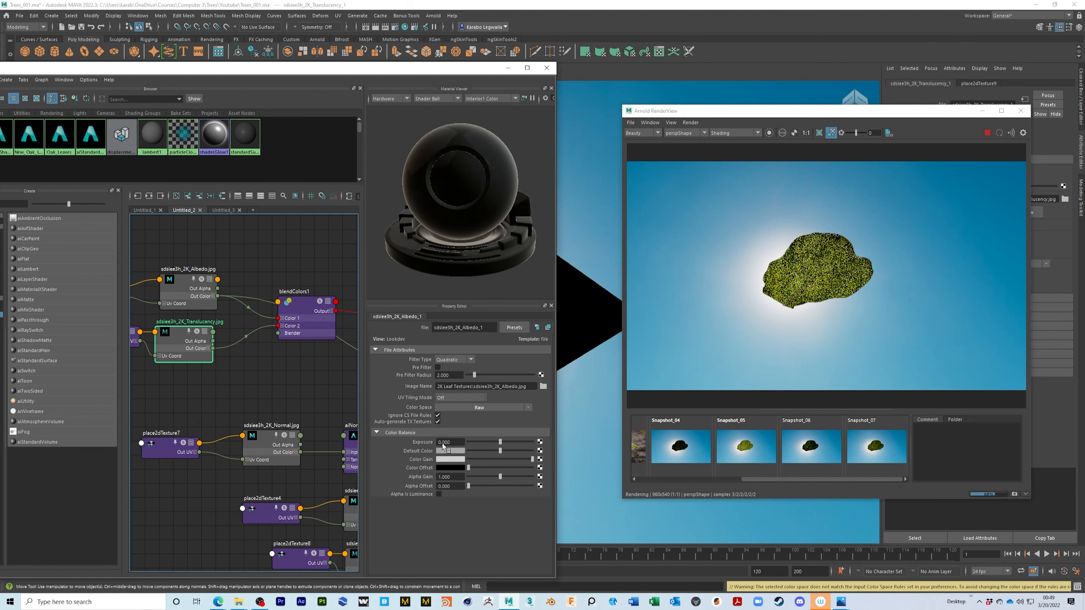
pyautogui.click(483, 409)
pyautogui.moveTo(519, 432)
pyautogui.click(573, 432)
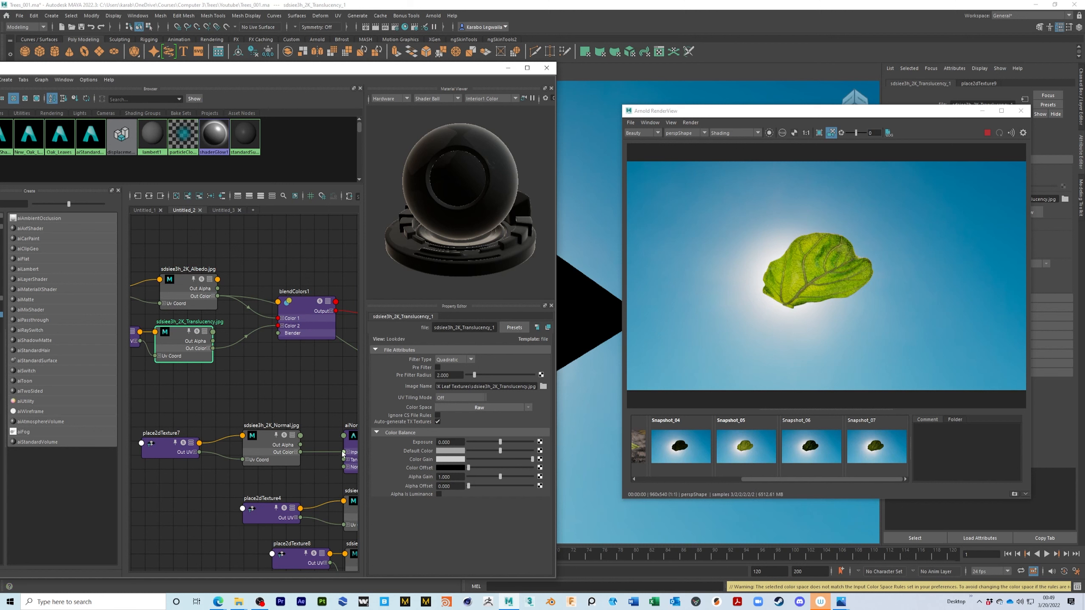
# Try lowering the Blender value of blendColors1 to about 0.058.
pyautogui.moveTo(306, 404); pyautogui.dragTo(210, 426, button='middle')
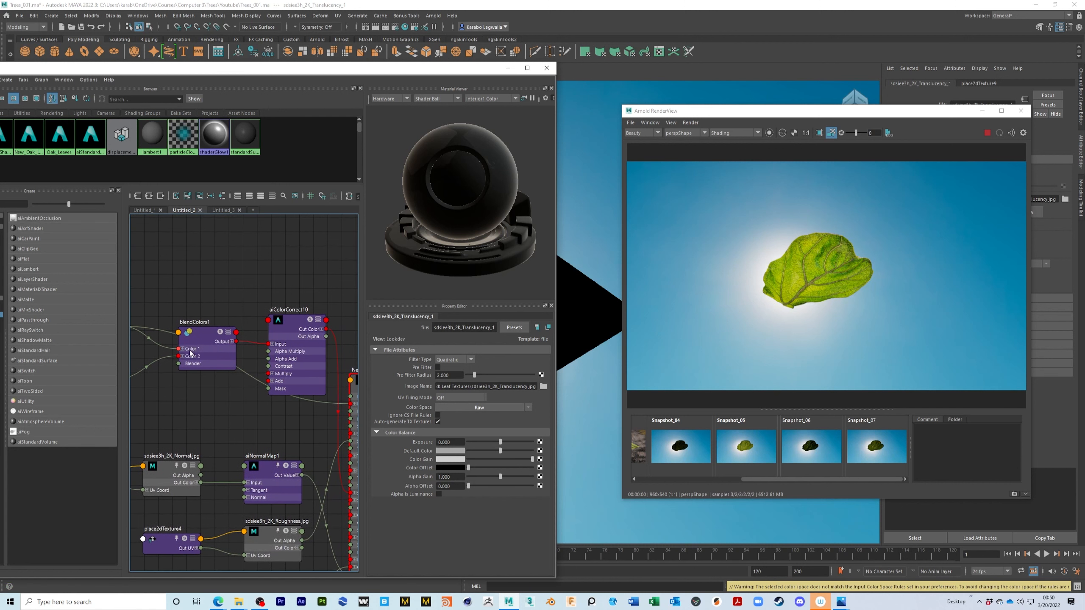
pyautogui.click(205, 337)
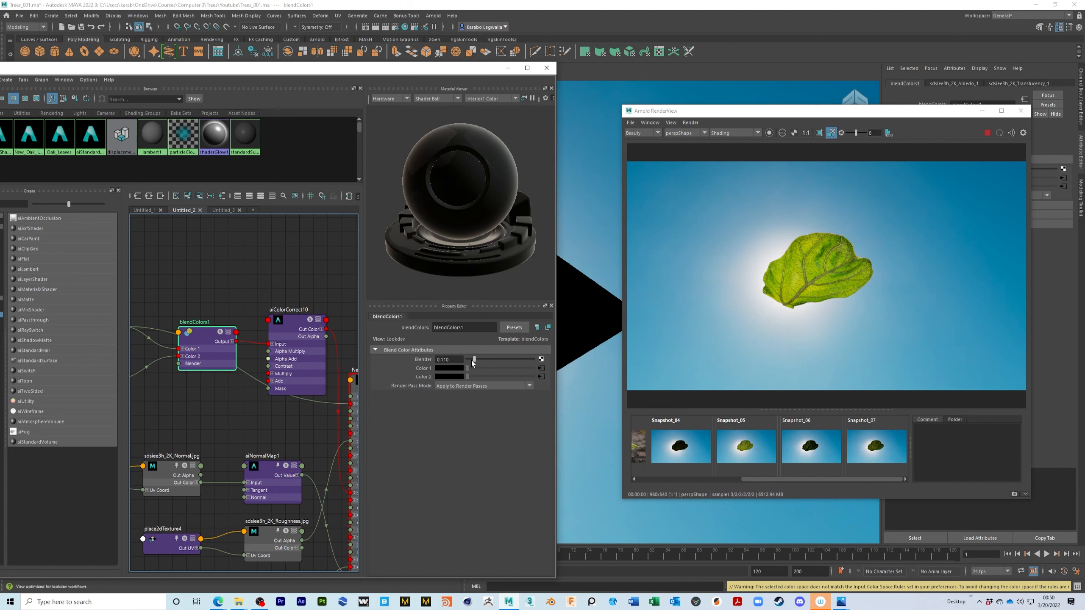
pyautogui.moveTo(473, 361); pyautogui.dragTo(470, 359)
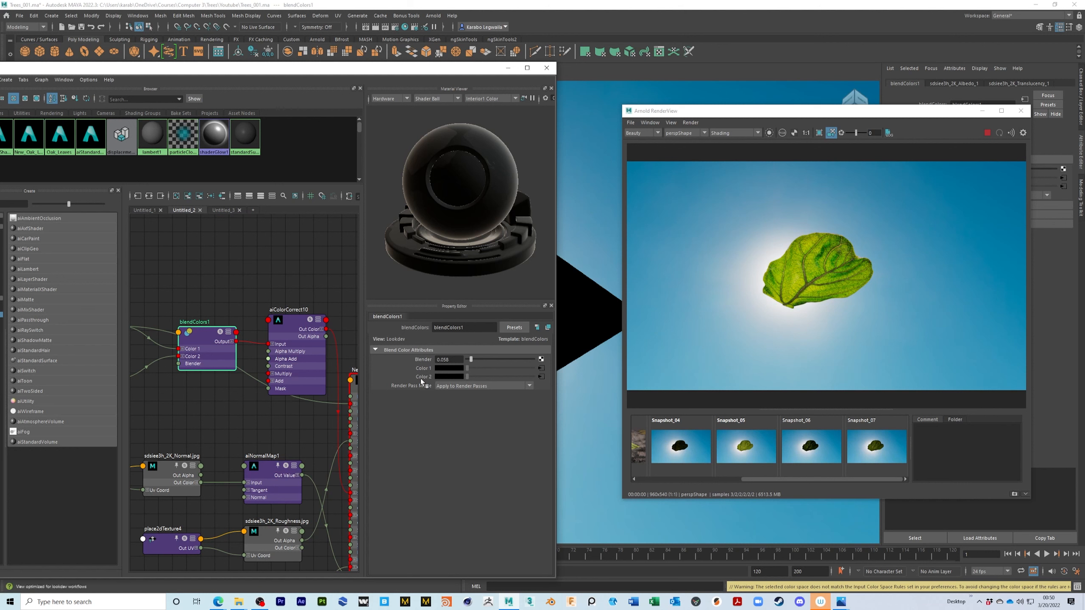
# Try darker and brighter Exposure values on aiColorCorrect10, from about 0.903 to 2.710, and settle on 2.000.
pyautogui.click(299, 327)
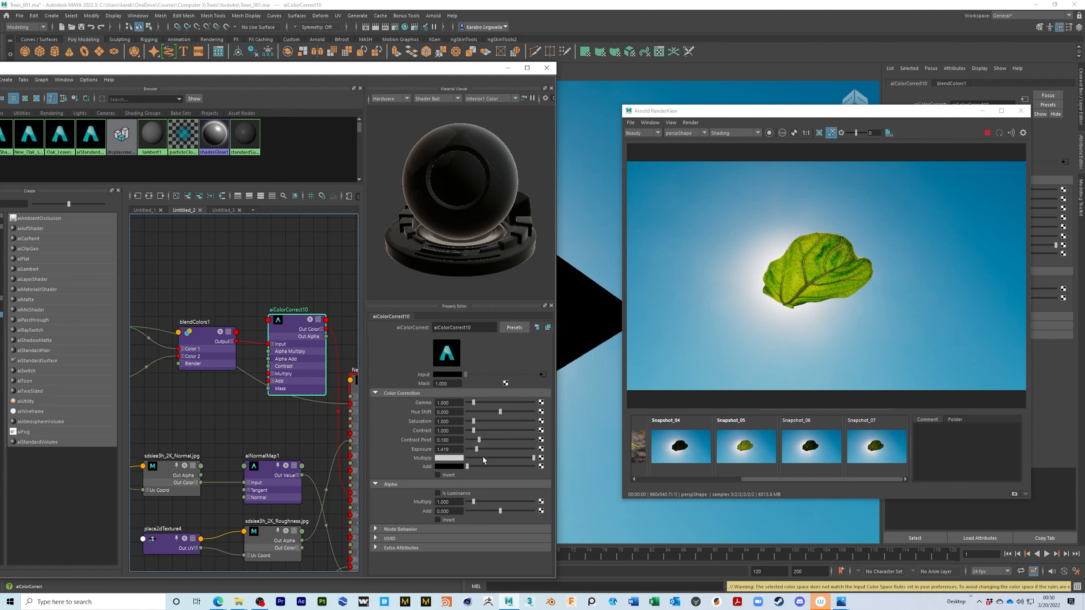
pyautogui.moveTo(475, 452); pyautogui.dragTo(473, 452)
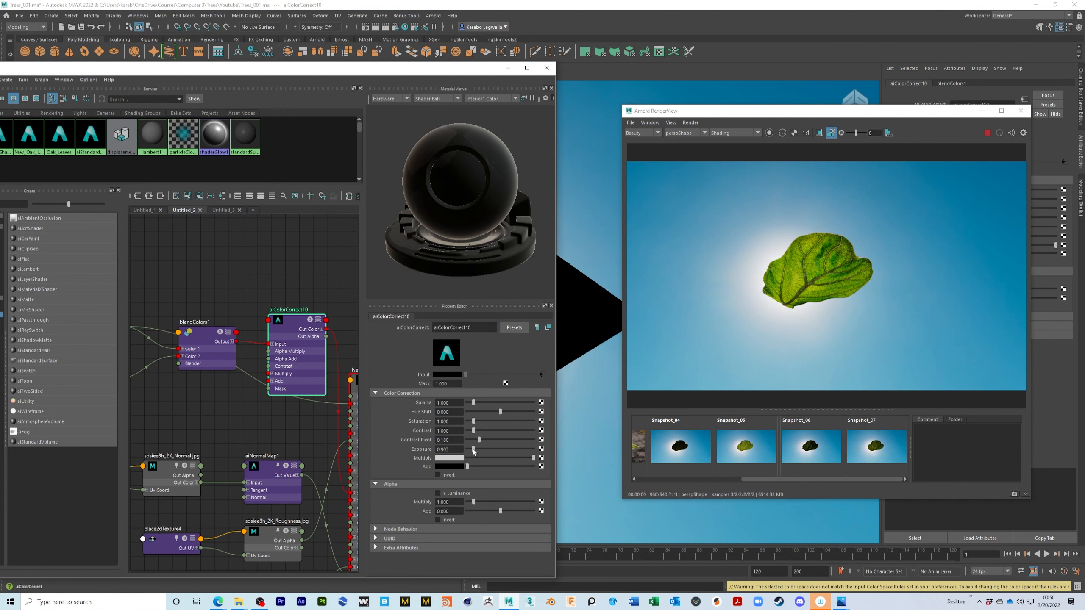
pyautogui.click(485, 450)
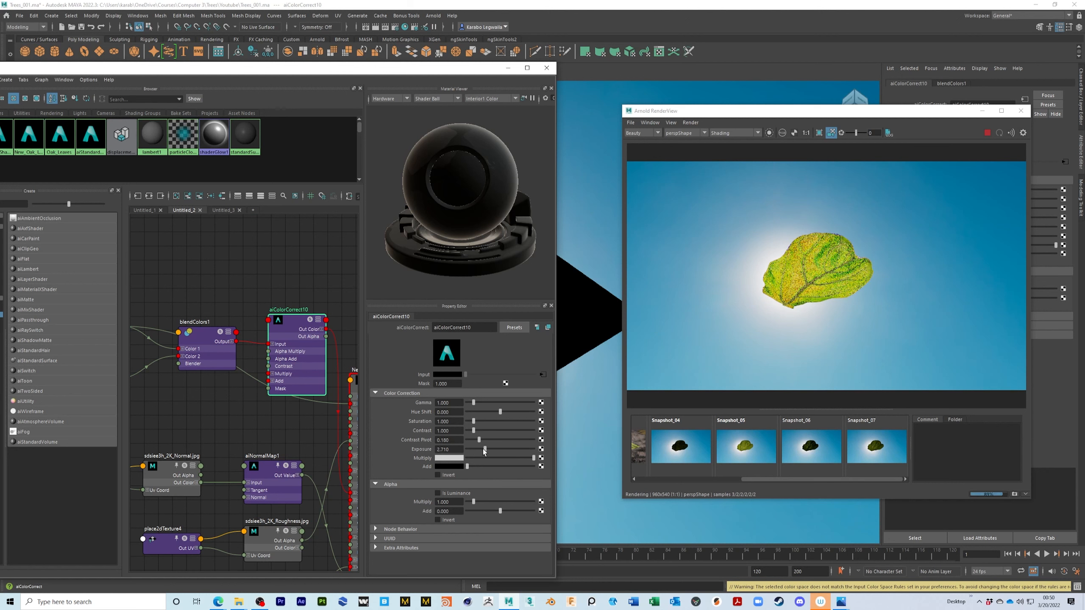
pyautogui.click(482, 449)
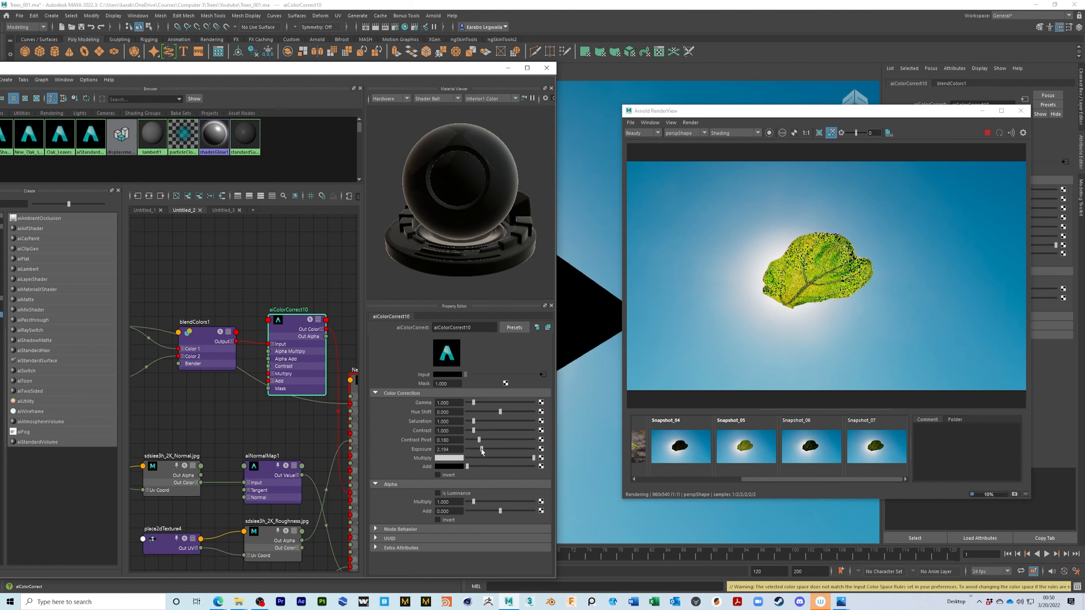
pyautogui.moveTo(481, 450); pyautogui.dragTo(480, 449)
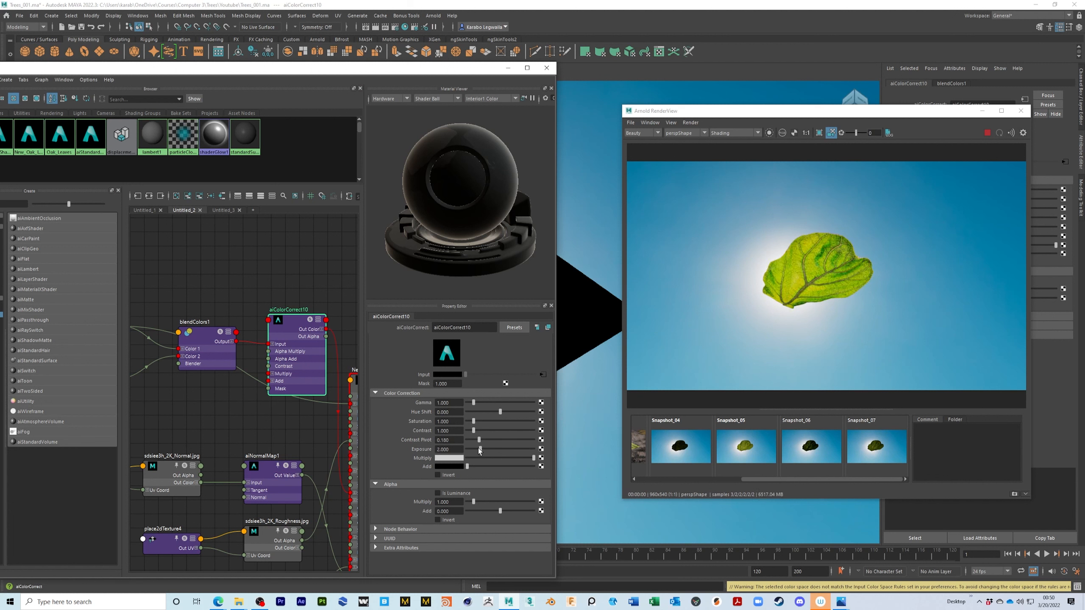
# Try a Blender value of 0 on blendColors1 and raise it to about 0.045.
pyautogui.click(190, 346)
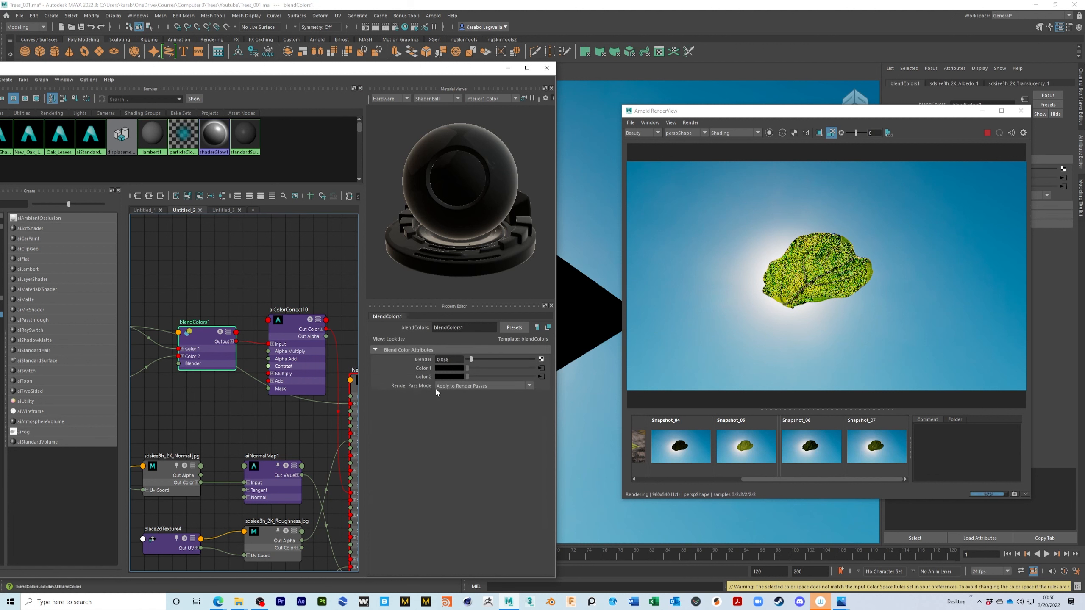
pyautogui.moveTo(472, 364); pyautogui.dragTo(434, 425)
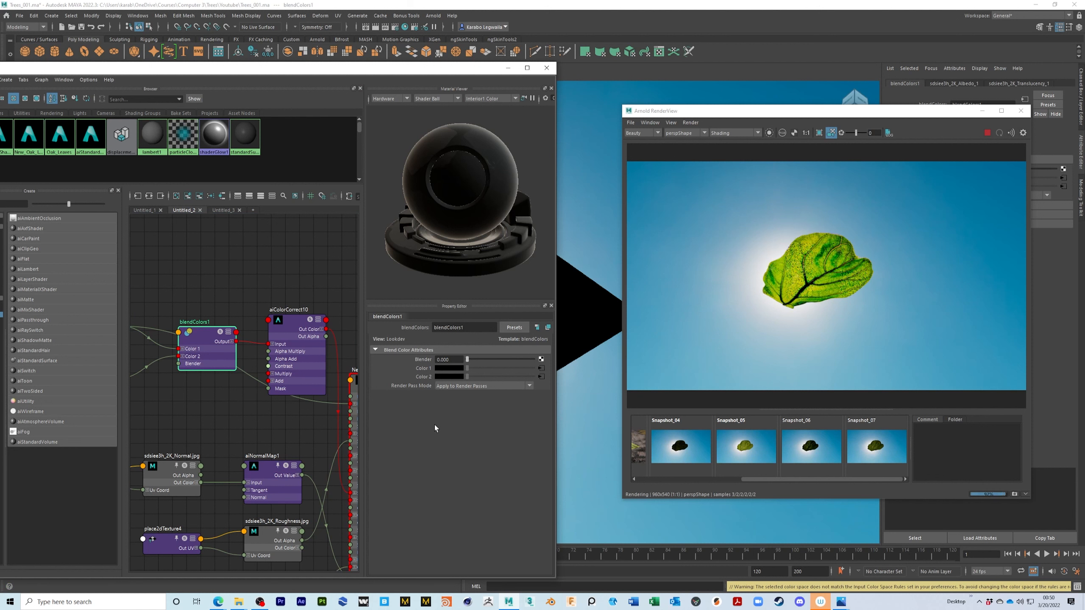
pyautogui.moveTo(468, 365); pyautogui.dragTo(470, 358)
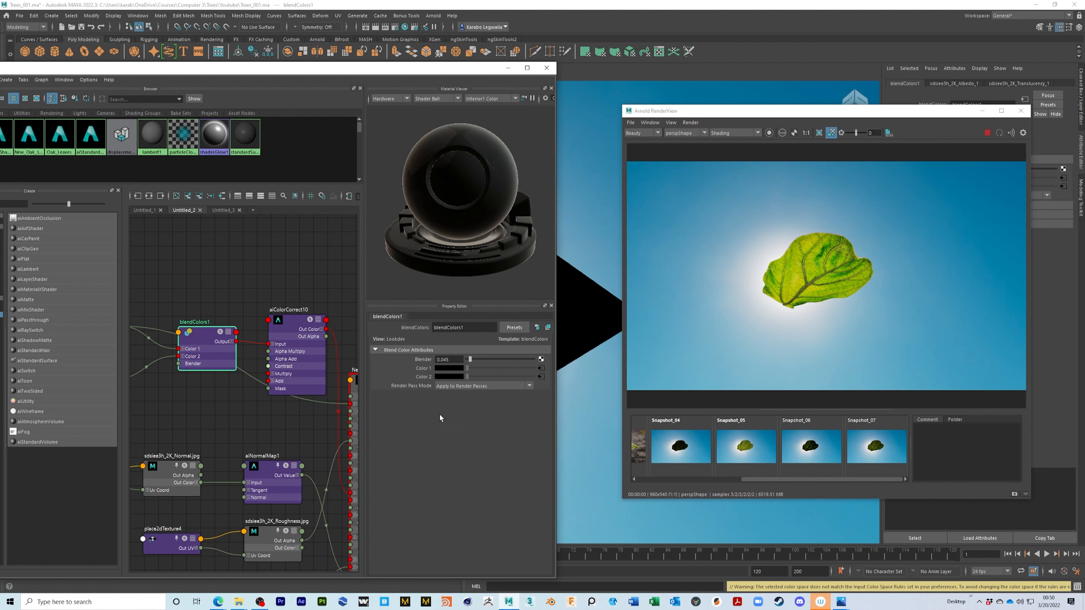
# Reduce the Exposure of aiColorCorrect10 to about 1.548.
pyautogui.click(269, 339)
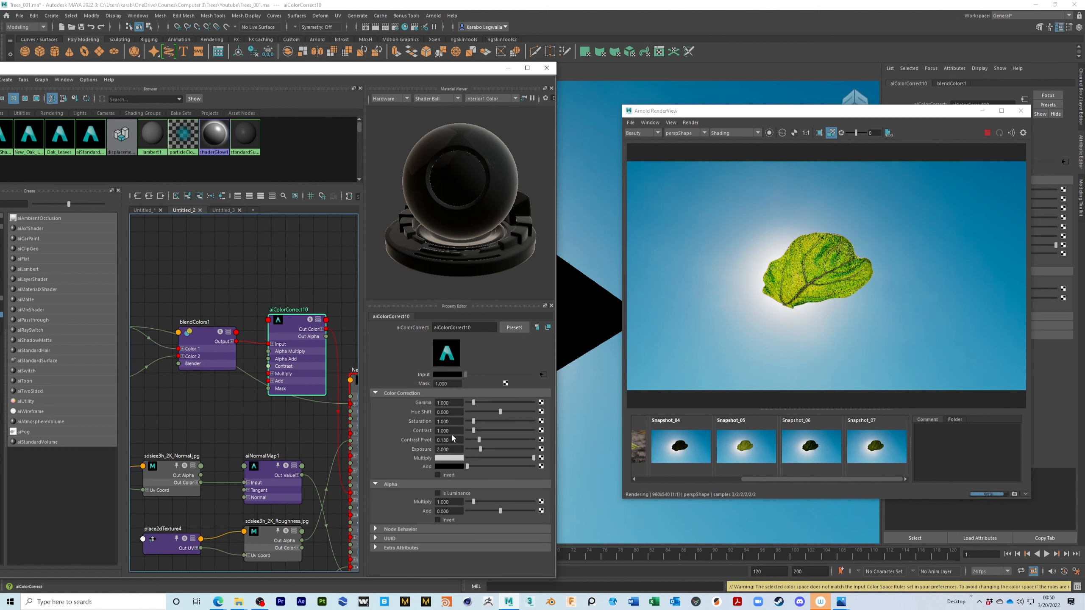
pyautogui.moveTo(478, 449); pyautogui.dragTo(477, 451)
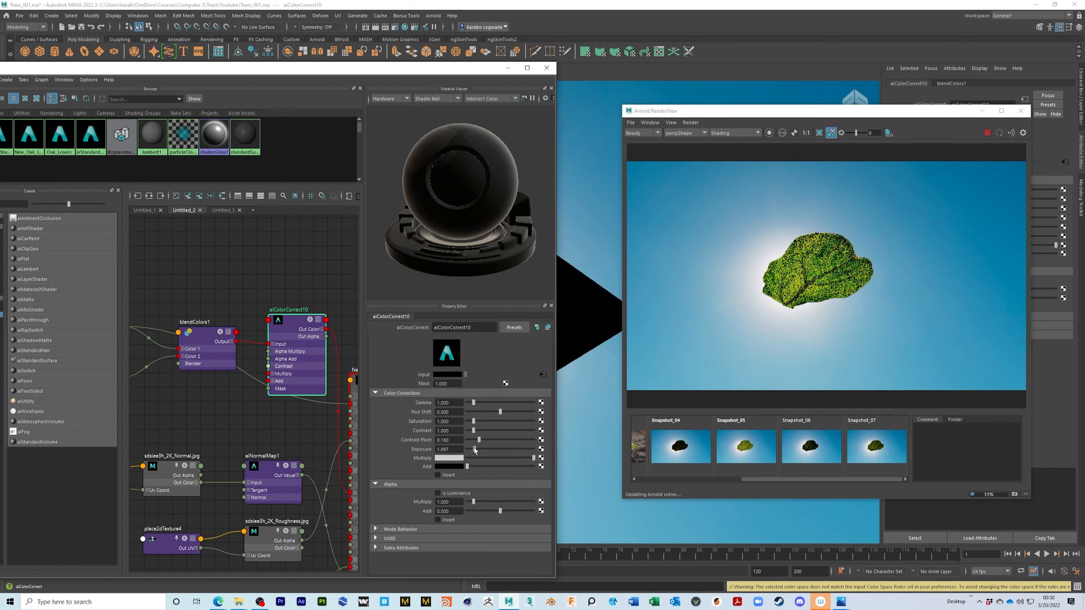
pyautogui.moveTo(475, 449); pyautogui.dragTo(478, 452)
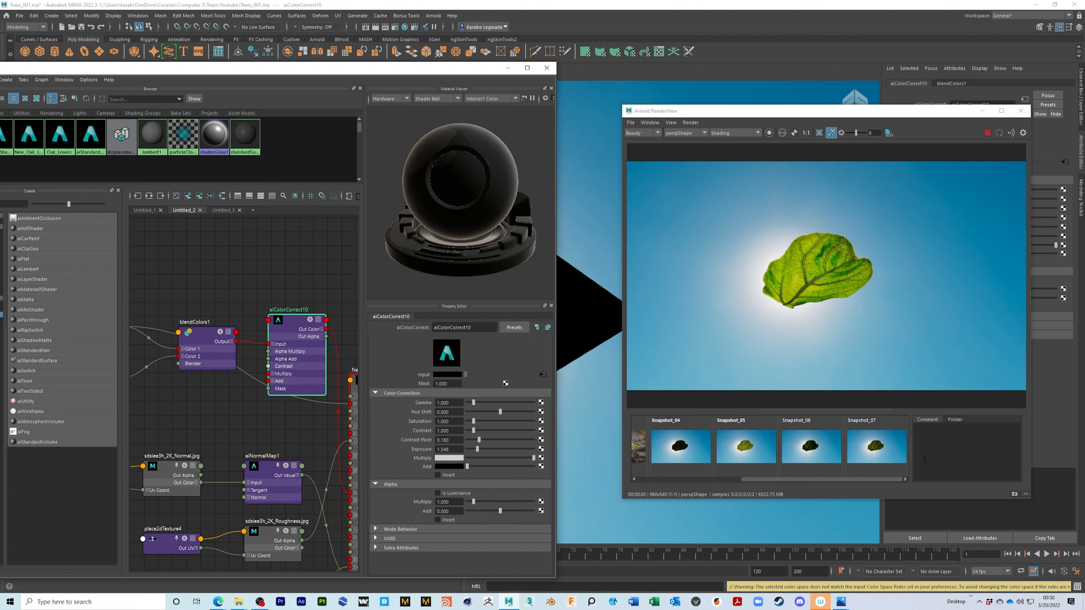
# Store the current leaf render as a new snapshot and compare it with Snapshot_05, Snapshot_06 and Snapshot_07.
pyautogui.click(663, 445)
pyautogui.click(748, 448)
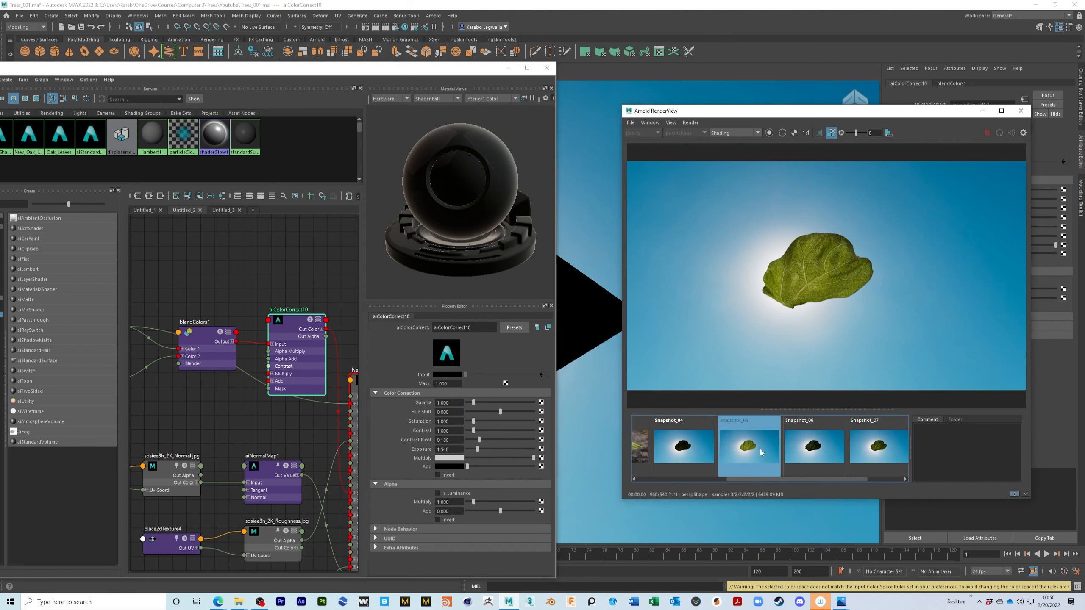
pyautogui.click(818, 455)
pyautogui.click(880, 444)
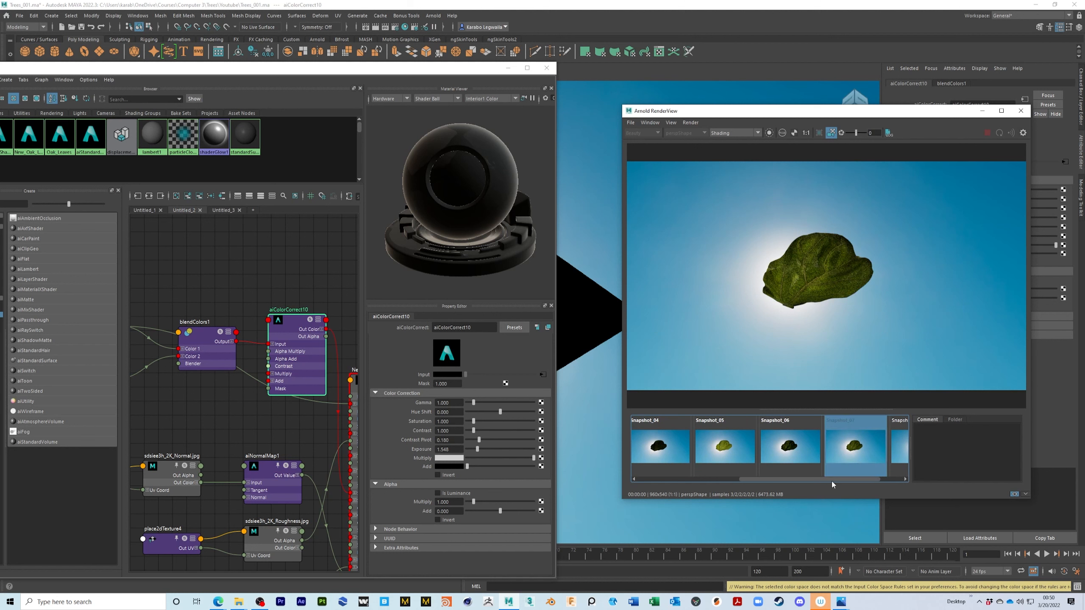
pyautogui.click(893, 474)
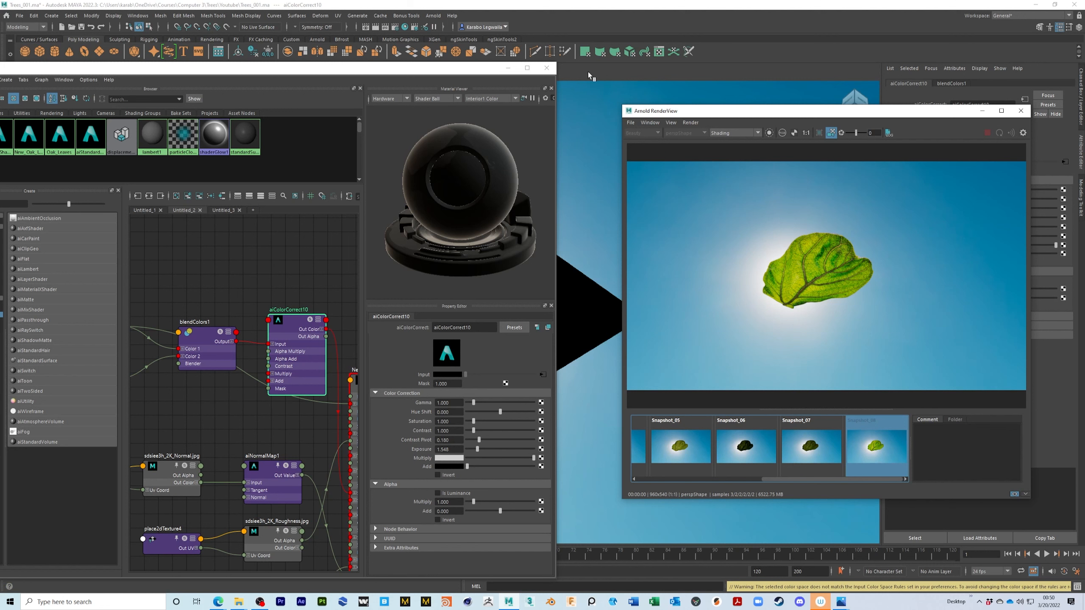
# Look over the complete oak leaf shader network and save the Trees_001.ma scene.
pyautogui.scroll(-4, 345, 350)
pyautogui.keyDown('alt'); pyautogui.moveTo(345, 350); pyautogui.dragTo(355, 350, button='middle'); pyautogui.keyUp('alt')
pyautogui.scroll(-1, 354, 350)
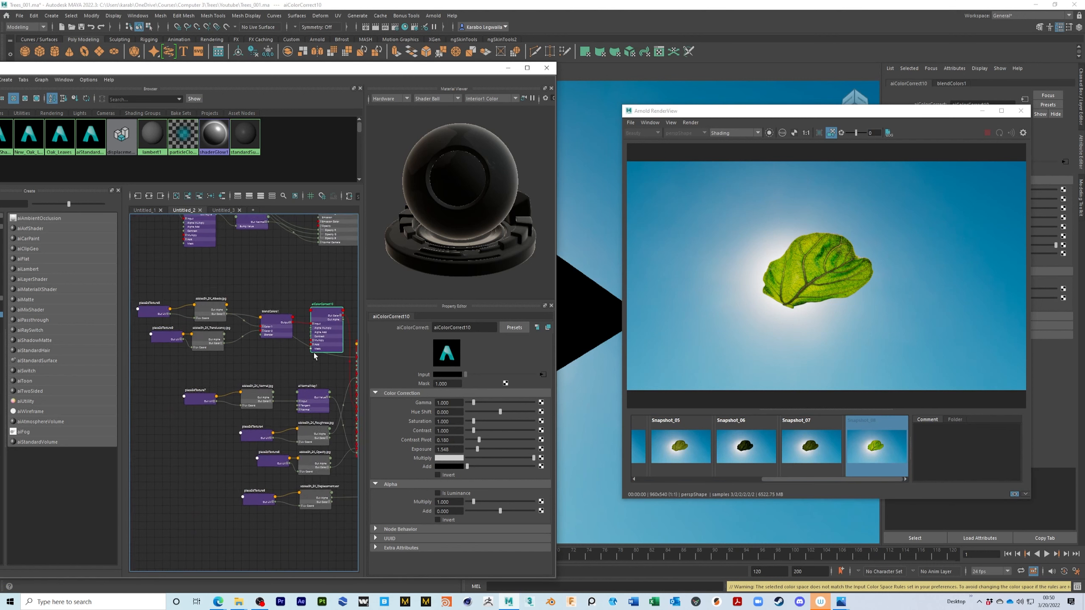
pyautogui.keyDown('alt'); pyautogui.moveTo(293, 323); pyautogui.dragTo(262, 327, button='middle'); pyautogui.keyUp('alt')
pyautogui.keyDown('alt'); pyautogui.moveTo(297, 281); pyautogui.dragTo(279, 283, button='middle'); pyautogui.keyUp('alt')
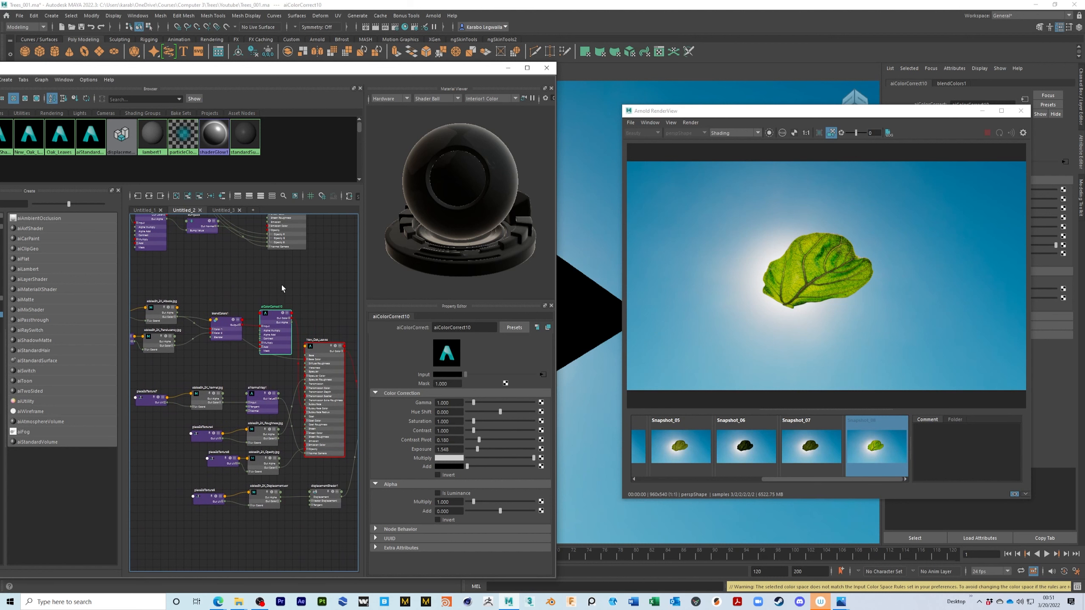
pyautogui.hotkey('ctrl', 's')
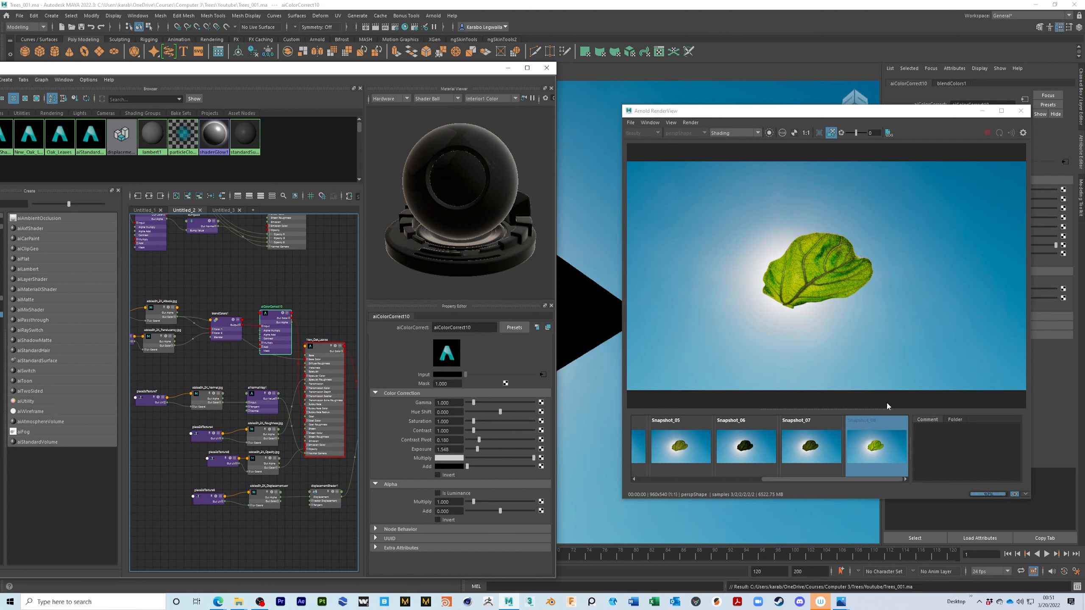
# Restart the live render and examine the leaf from above against the ground.
pyautogui.click(895, 448)
pyautogui.click(987, 134)
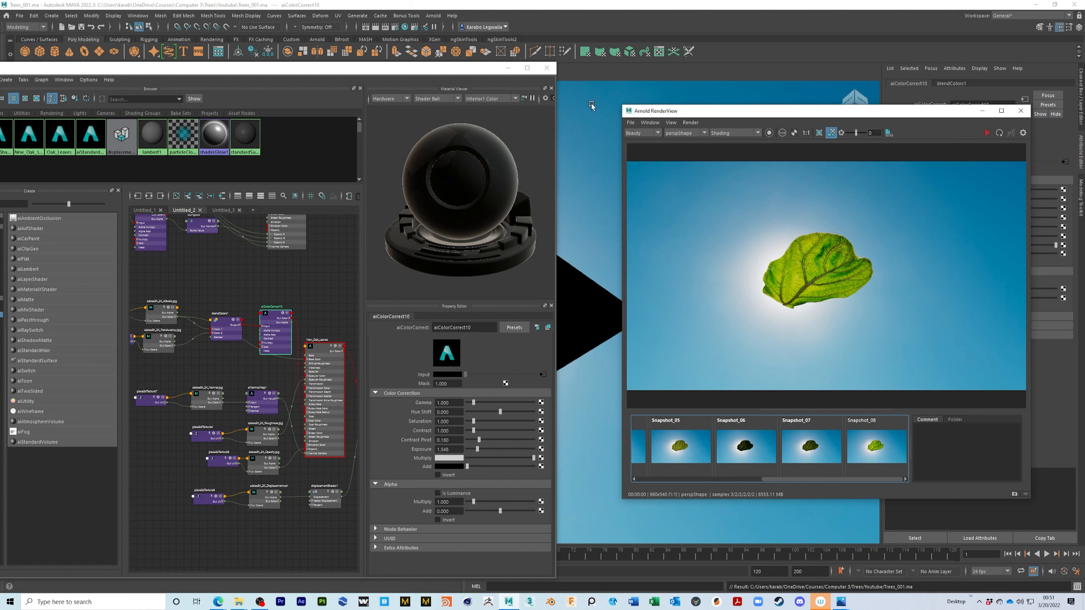
pyautogui.click(988, 133)
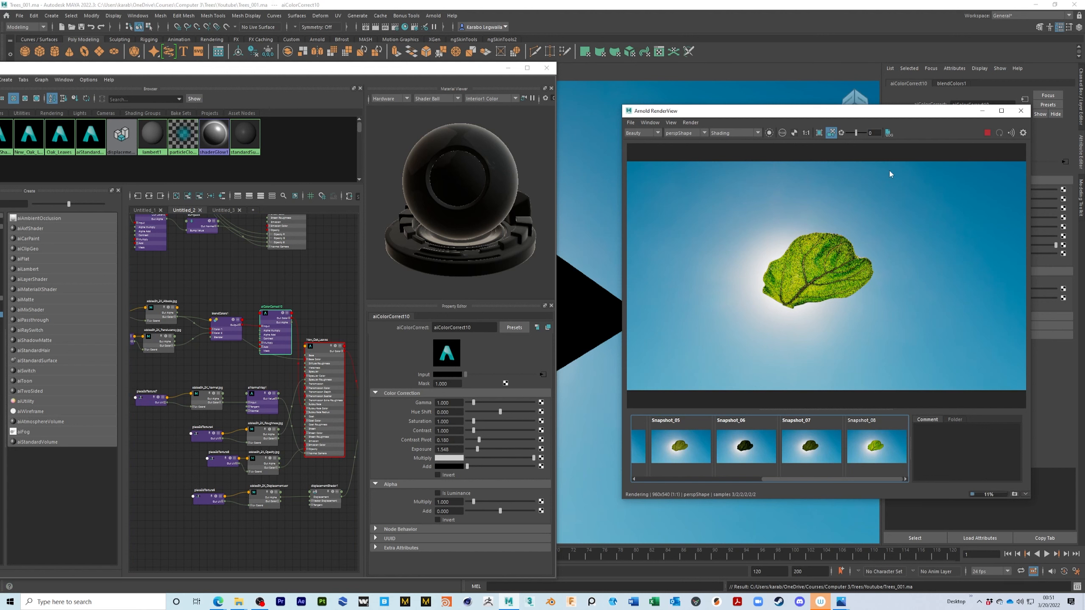
pyautogui.keyDown('alt'); pyautogui.moveTo(855, 303); pyautogui.dragTo(867, 357); pyautogui.keyUp('alt')
pyautogui.keyDown('alt'); pyautogui.moveTo(915, 305); pyautogui.dragTo(899, 290); pyautogui.keyUp('alt')
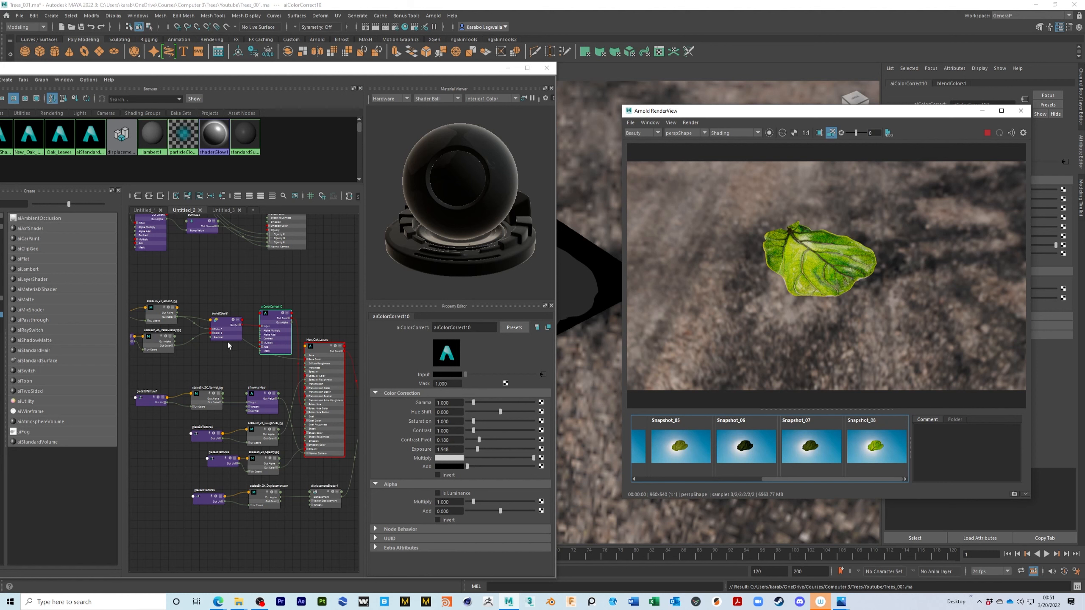
pyautogui.keyDown('alt'); pyautogui.moveTo(924, 288); pyautogui.dragTo(846, 302); pyautogui.keyUp('alt')
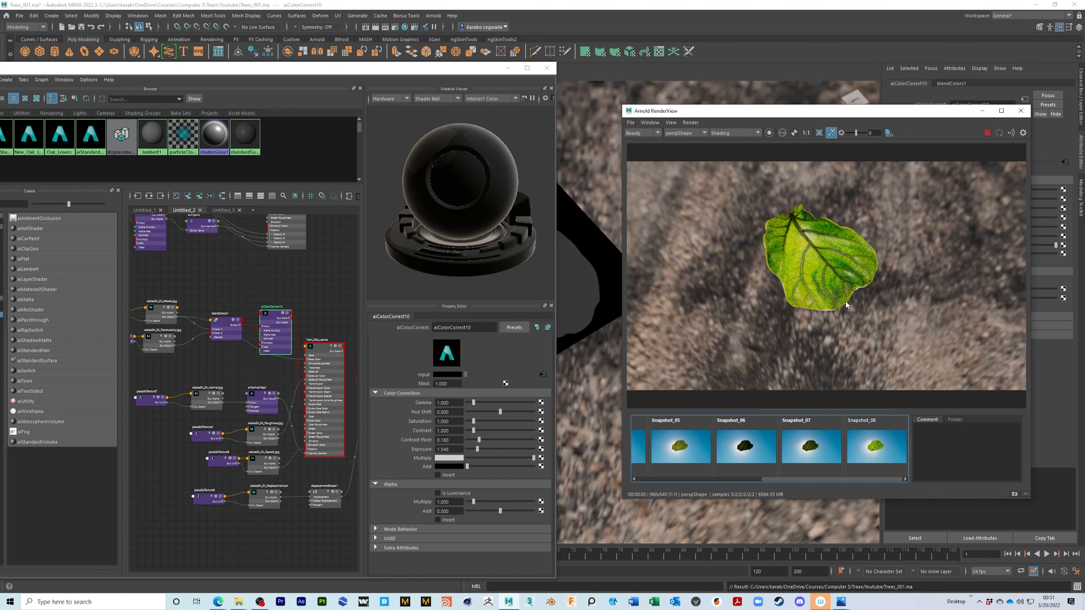
pyautogui.keyDown('alt'); pyautogui.moveTo(846, 302); pyautogui.dragTo(879, 226); pyautogui.keyUp('alt')
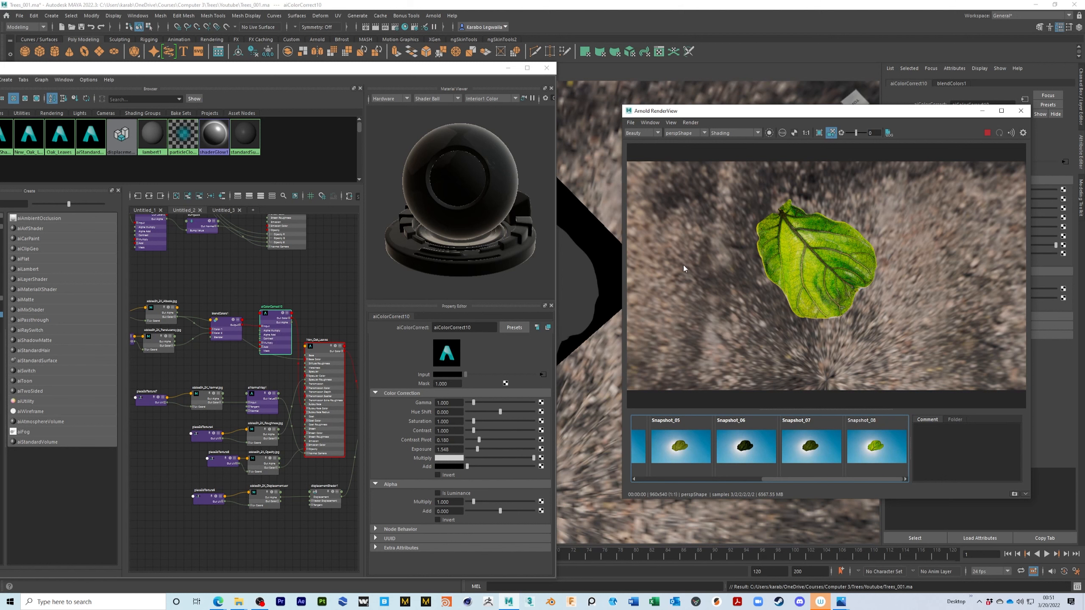
# Stop the live render and clear the Hypershade window away from the viewport.
pyautogui.click(987, 136)
pyautogui.moveTo(295, 390)
pyautogui.keyDown('alt'); pyautogui.mouseDown(button='middle')
pyautogui.moveTo(295, 380)
pyautogui.moveTo(288, 502)
pyautogui.moveTo(243, 369)
pyautogui.mouseUp(button='middle'); pyautogui.keyUp('alt')
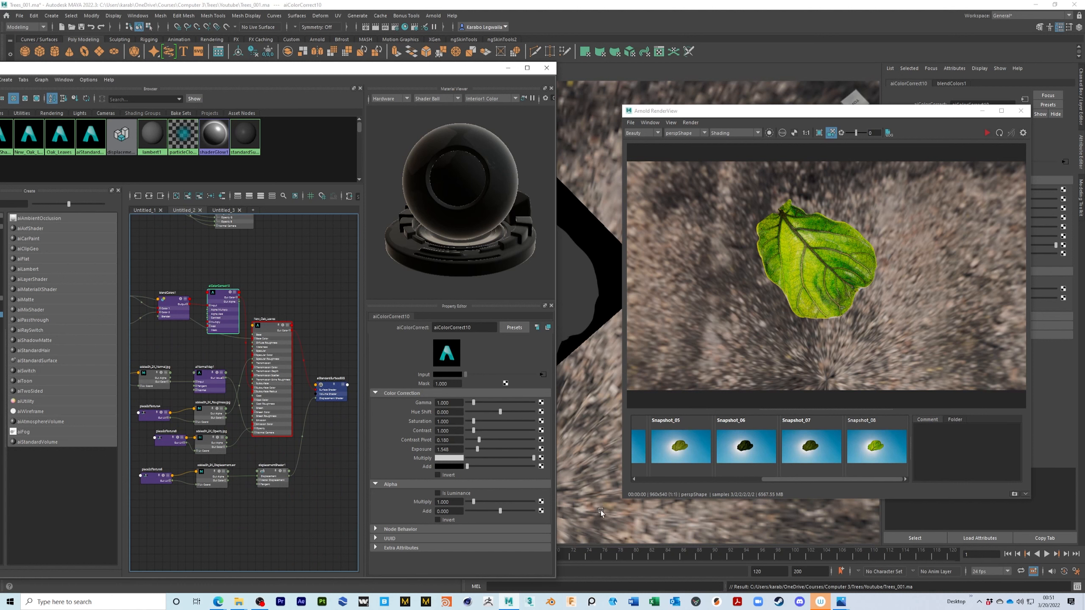
pyautogui.hotkey('ctrl', 'h')
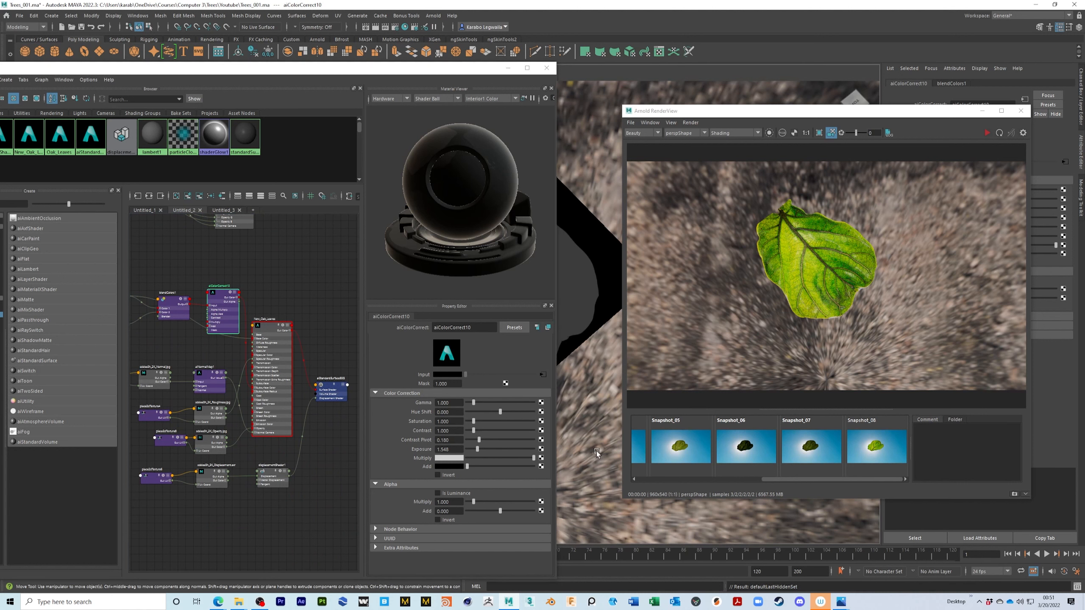
pyautogui.moveTo(304, 68); pyautogui.dragTo(0, 86)
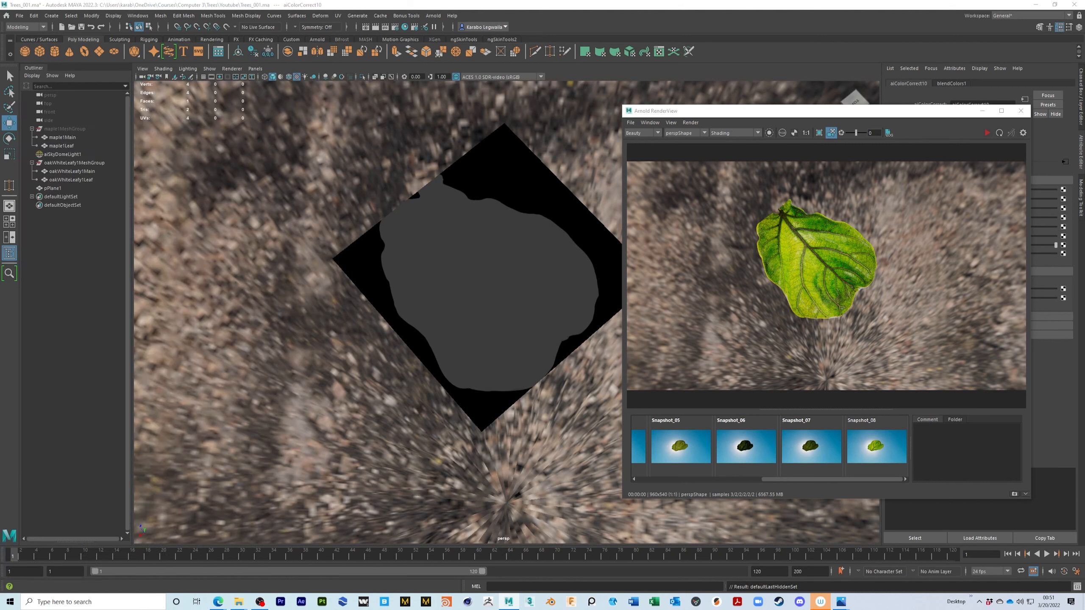
# Hide the single test leaf plane lying on the ground near the oak tree.
pyautogui.keyDown('alt'); pyautogui.moveTo(376, 379); pyautogui.dragTo(565, 305); pyautogui.keyUp('alt')
pyautogui.keyDown('alt'); pyautogui.moveTo(512, 372); pyautogui.dragTo(214, 442, button='middle'); pyautogui.keyUp('alt')
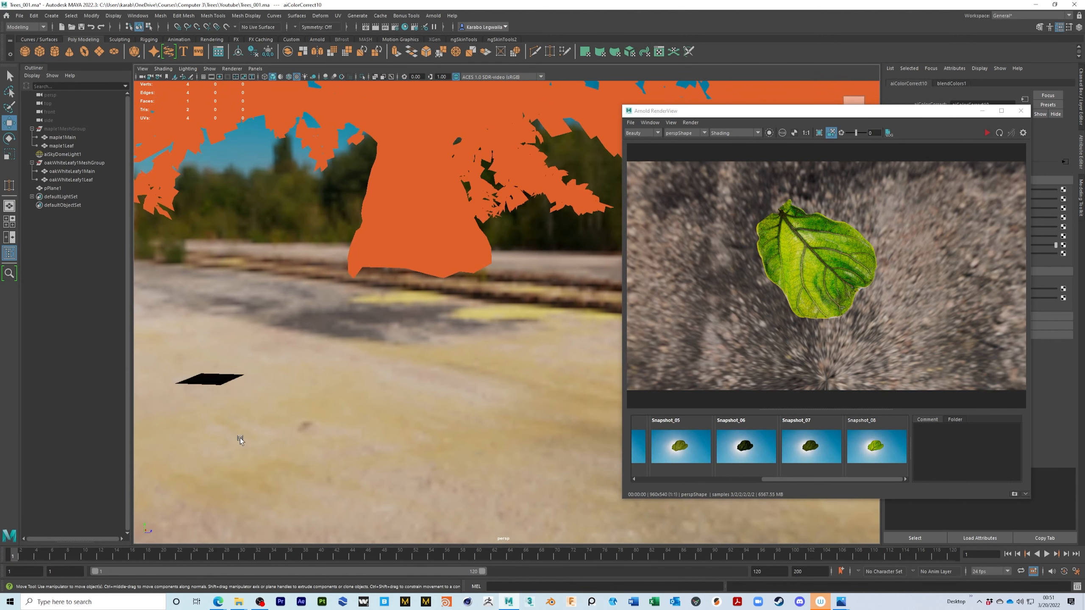
pyautogui.click(223, 380)
pyautogui.hotkey('ctrl', 'h')
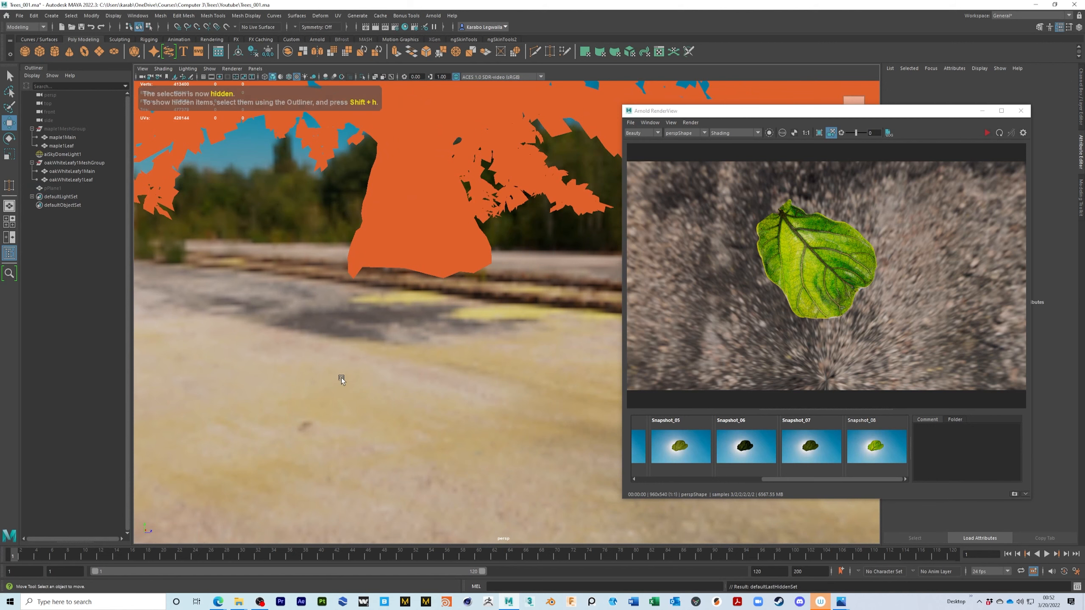
# Assign the New_Oak_Leaves material to the oakWhiteLeafy1Leaf mesh.
pyautogui.keyDown('alt'); pyautogui.moveTo(467, 330); pyautogui.dragTo(491, 320, button='right'); pyautogui.keyUp('alt')
pyautogui.keyDown('alt'); pyautogui.moveTo(490, 320); pyautogui.dragTo(464, 374, button='middle'); pyautogui.keyUp('alt')
pyautogui.click(344, 330)
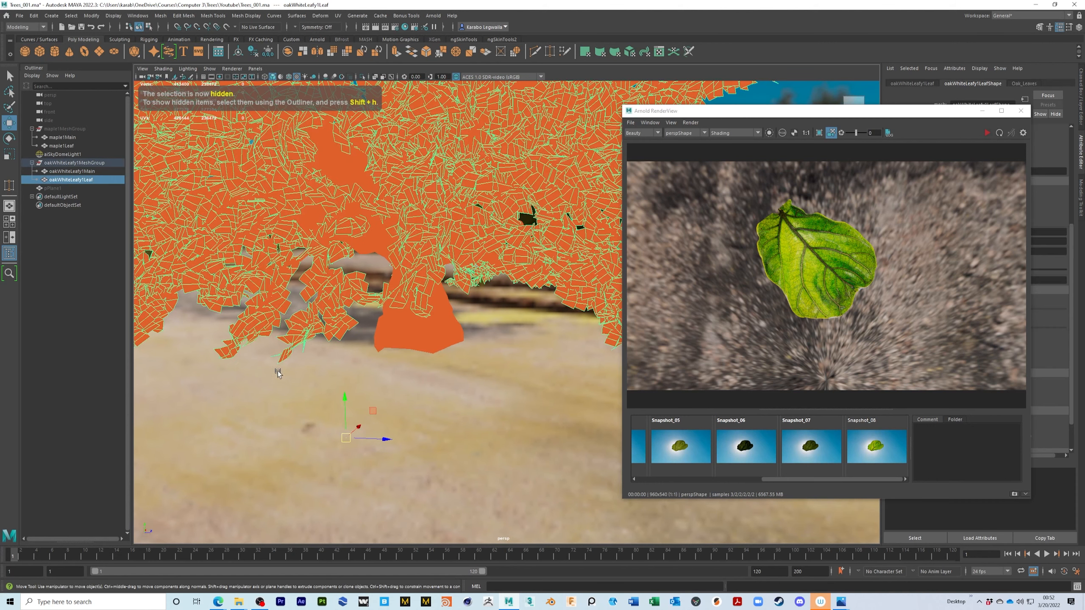
pyautogui.moveTo(0, 97); pyautogui.dragTo(450, 80)
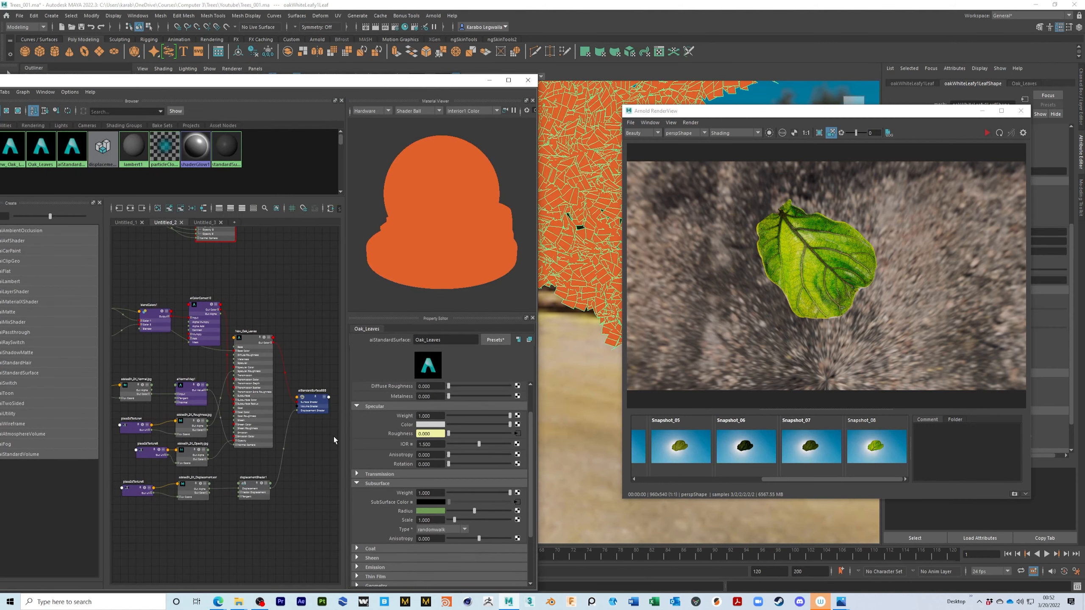
pyautogui.keyDown('alt'); pyautogui.moveTo(217, 340); pyautogui.dragTo(216, 368, button='middle'); pyautogui.keyUp('alt')
pyautogui.keyDown('alt'); pyautogui.moveTo(216, 369); pyautogui.dragTo(253, 344, button='right'); pyautogui.keyUp('alt')
pyautogui.moveTo(432, 82); pyautogui.dragTo(0, 121)
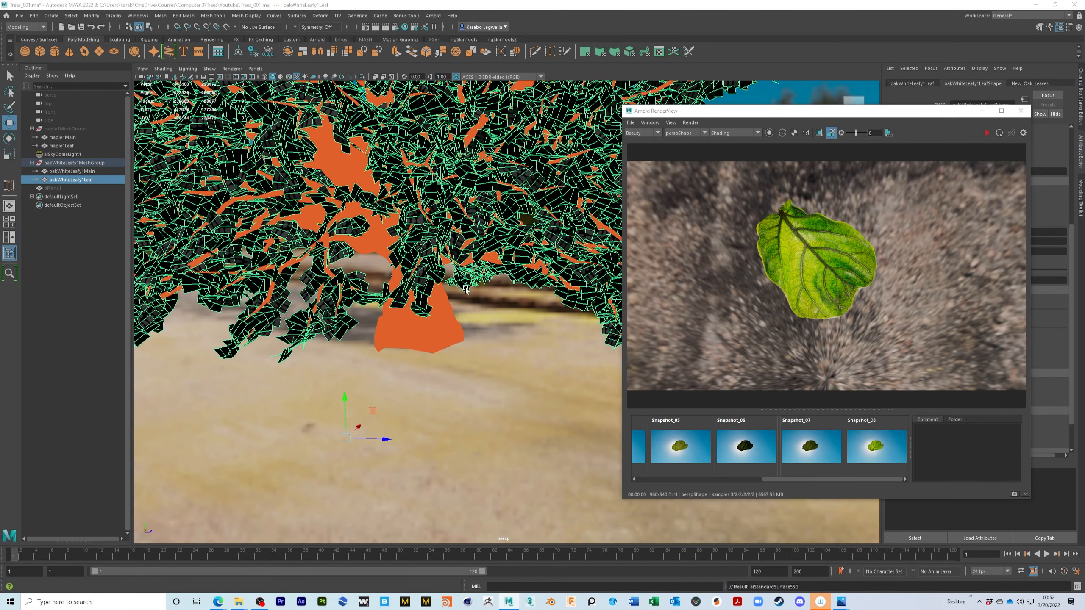
# Open the oak leaf mesh's UV layout over the six-leaf albedo texture in the UV Editor.
pyautogui.scroll(10, 466, 290)
pyautogui.scroll(10, 364, 298)
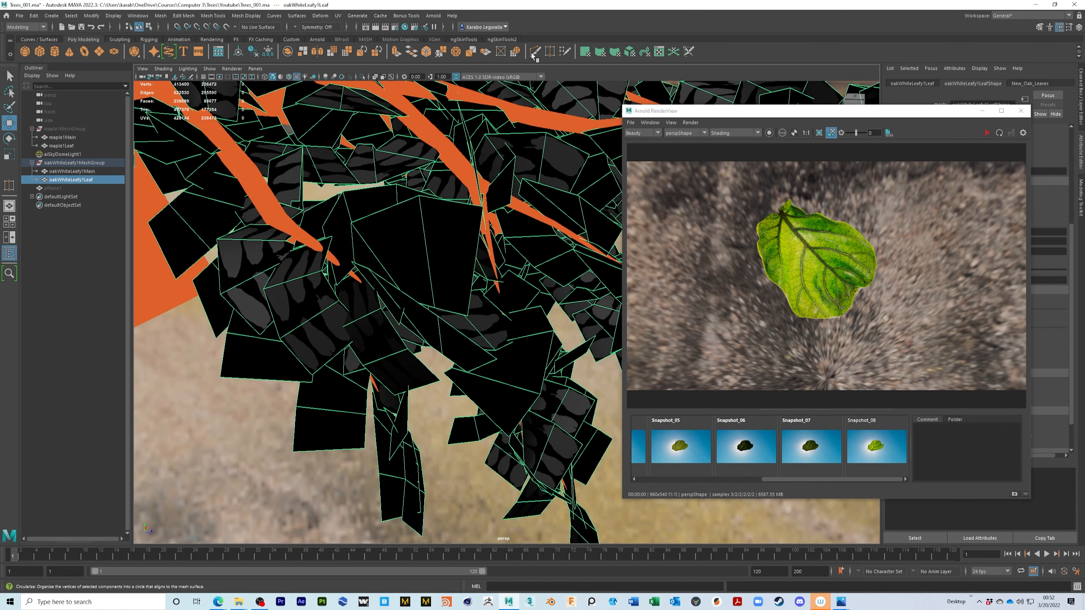
pyautogui.click(658, 53)
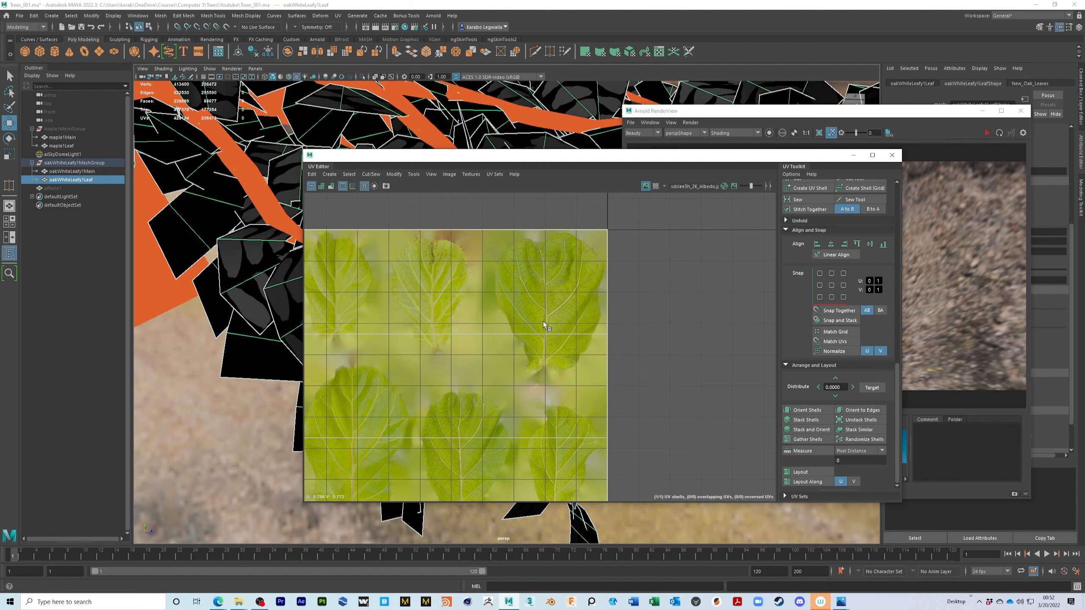
pyautogui.keyDown('alt'); pyautogui.moveTo(645, 323); pyautogui.dragTo(487, 304, button='right'); pyautogui.keyUp('alt')
pyautogui.keyDown('alt'); pyautogui.moveTo(469, 304); pyautogui.dragTo(488, 273, button='middle'); pyautogui.keyUp('alt')
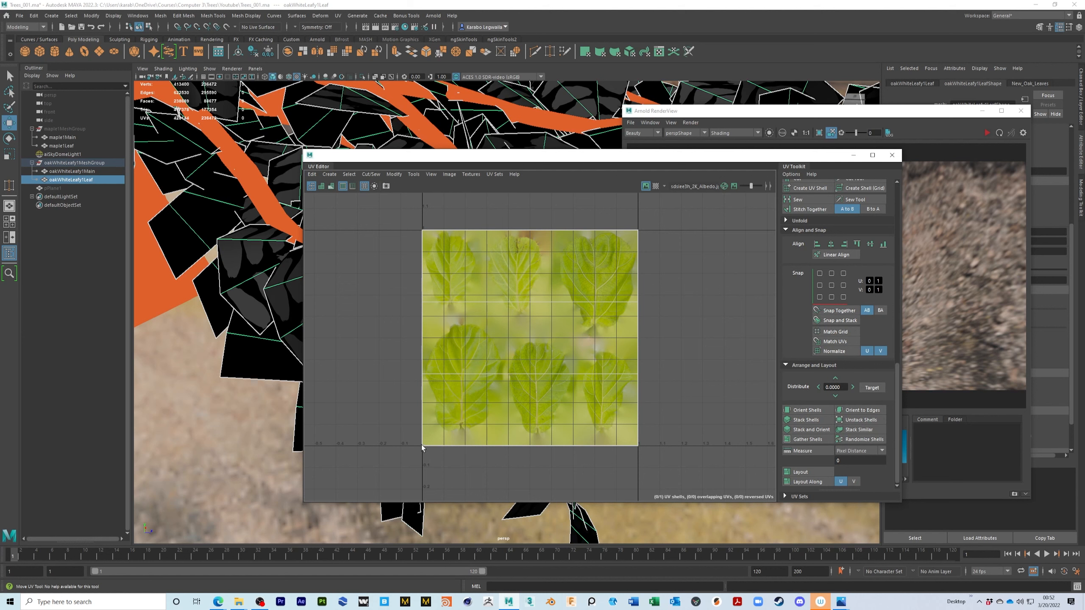
# Try moving three individual leaf UV shells off the texture square to separate empty areas beside it.
pyautogui.moveTo(452, 447); pyautogui.dragTo(505, 369, button='right')
pyautogui.click(520, 373)
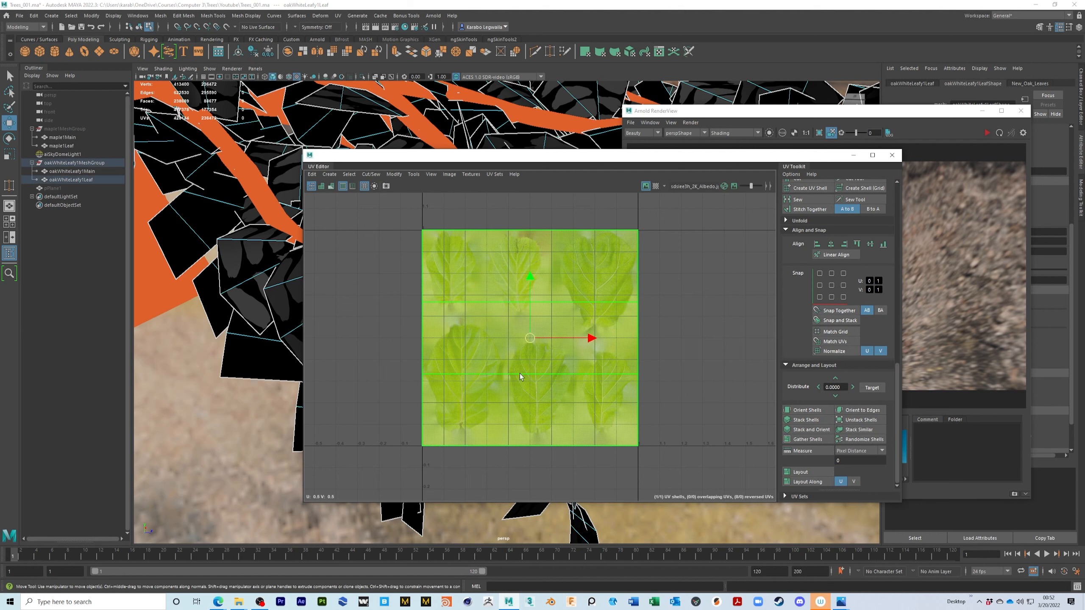
pyautogui.moveTo(541, 339); pyautogui.dragTo(767, 340)
pyautogui.keyDown('alt'); pyautogui.moveTo(642, 415); pyautogui.dragTo(600, 416, button='middle'); pyautogui.keyUp('alt')
pyautogui.click(478, 331)
pyautogui.keyDown('alt'); pyautogui.moveTo(638, 361); pyautogui.dragTo(368, 322, button='right'); pyautogui.keyUp('alt')
pyautogui.moveTo(567, 350); pyautogui.dragTo(402, 261)
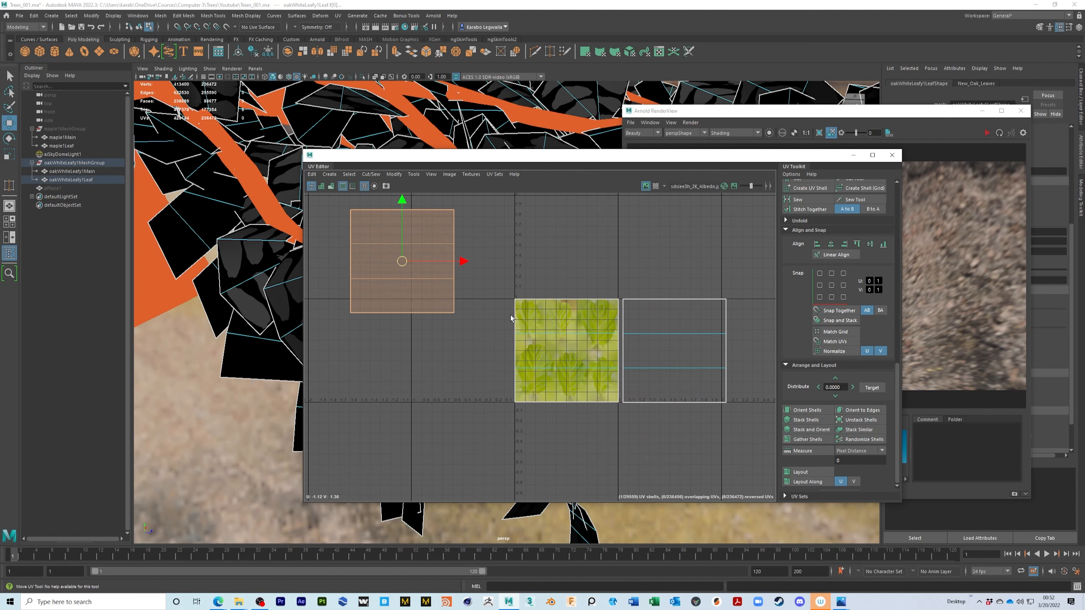
pyautogui.click(558, 353)
pyautogui.moveTo(562, 357); pyautogui.dragTo(389, 460)
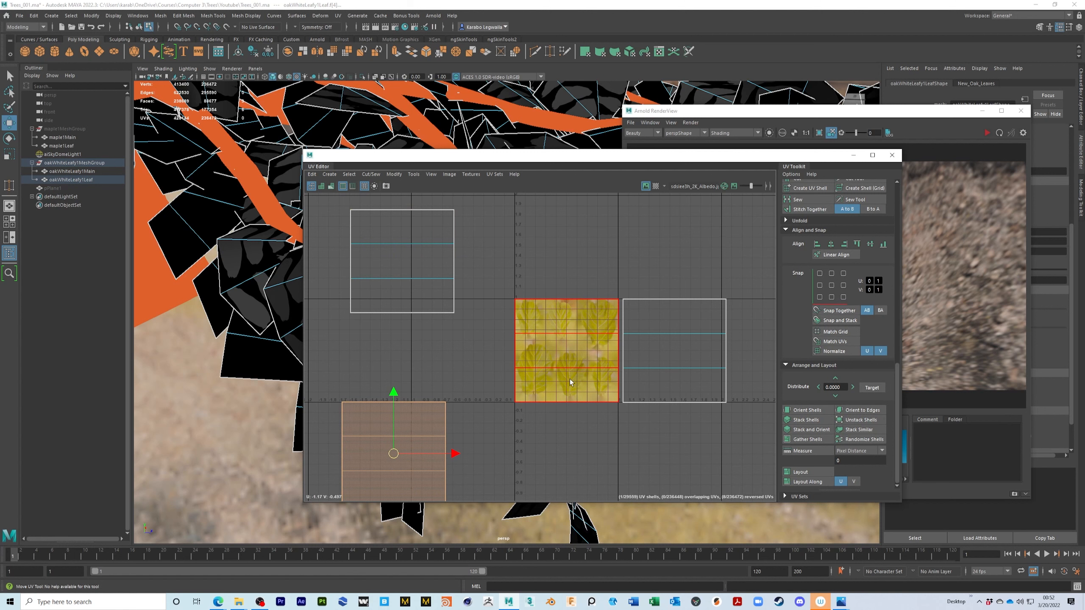
# Try selecting all the leaf UV shells still stacked on the texture square together.
pyautogui.click(551, 400)
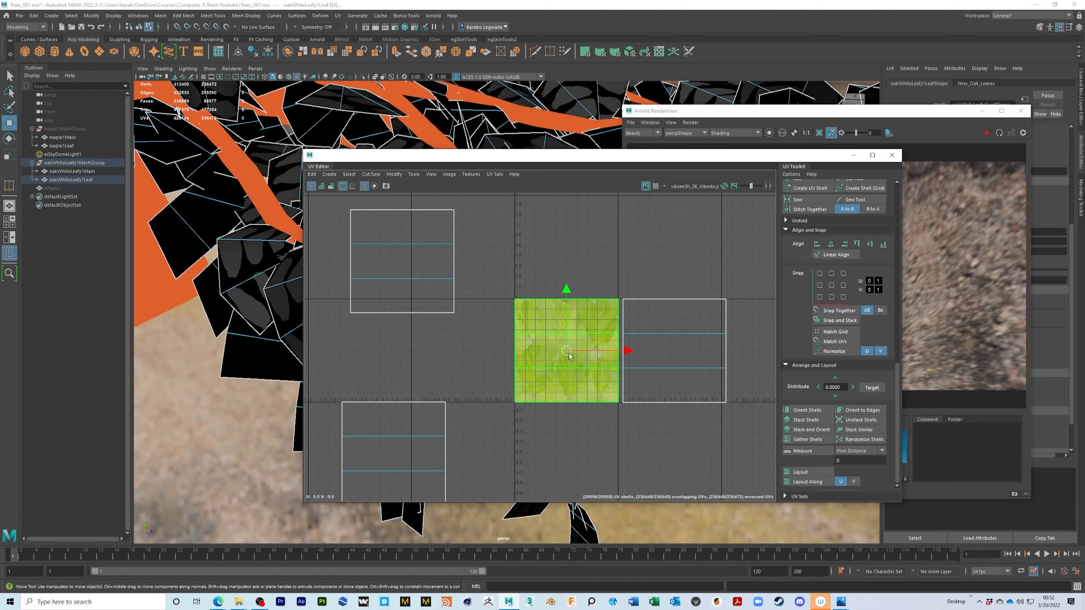
pyautogui.keyDown('ctrl'); pyautogui.moveTo(569, 353); pyautogui.dragTo(555, 383, button='right'); pyautogui.keyUp('ctrl')
pyautogui.moveTo(570, 380); pyautogui.dragTo(570, 379, button='middle')
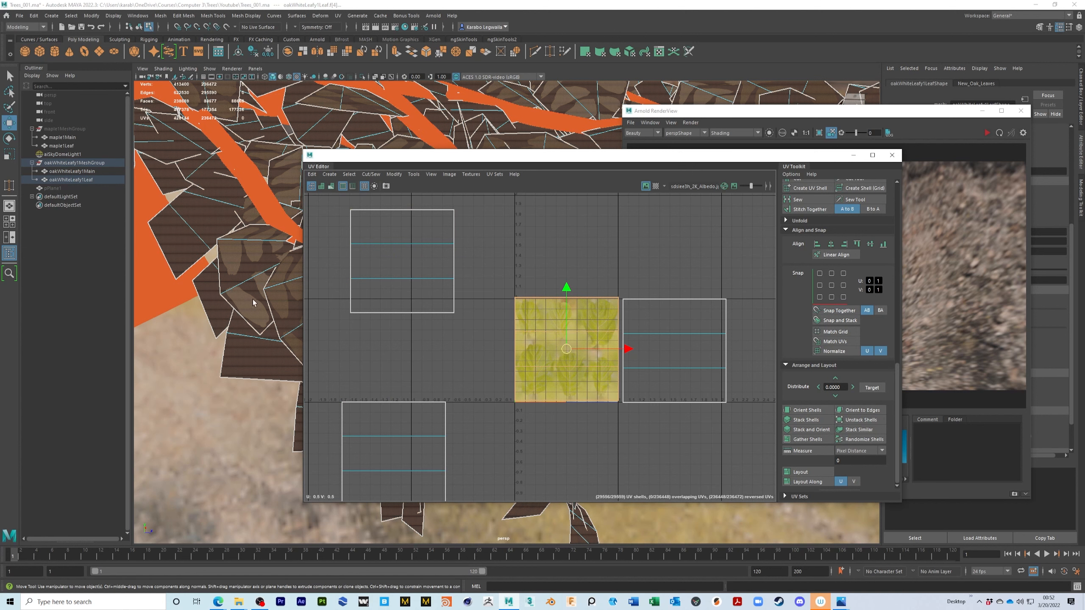
pyautogui.keyDown('alt'); pyautogui.moveTo(505, 353); pyautogui.dragTo(533, 341, button='middle'); pyautogui.keyUp('alt')
pyautogui.press('w')
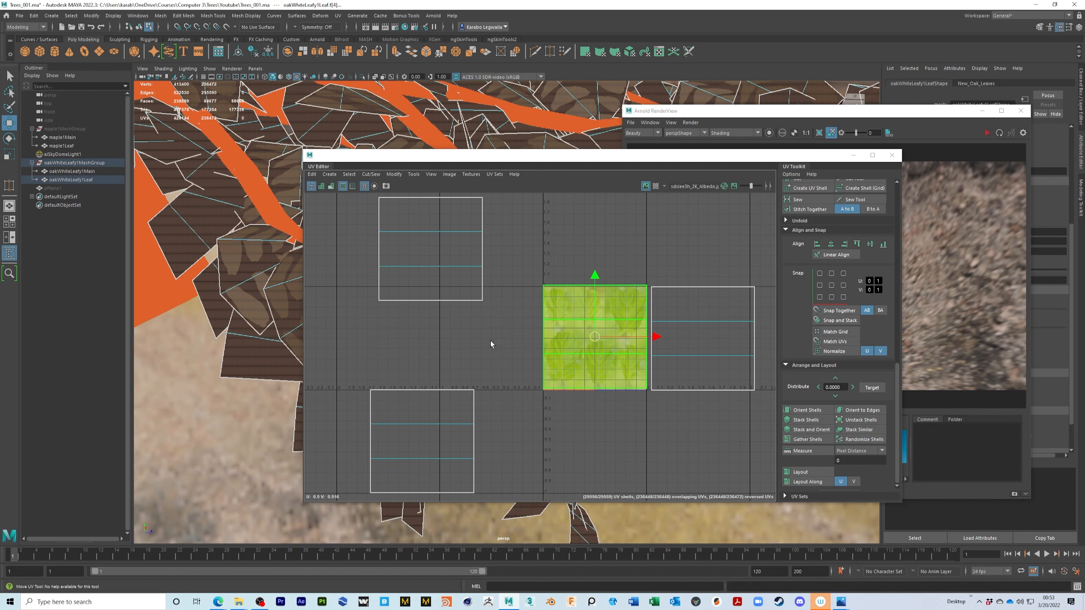
# Undo the shell selections and moves back to the original stacked UV layout.
pyautogui.hotkey('ctrl', 'z')
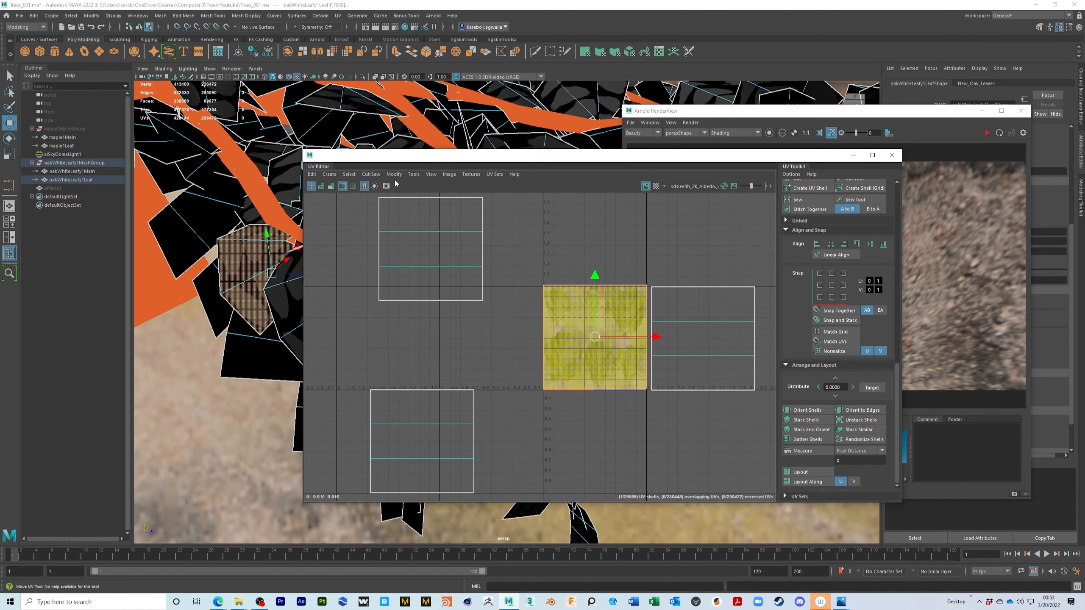
pyautogui.hotkey('ctrl', 'z')
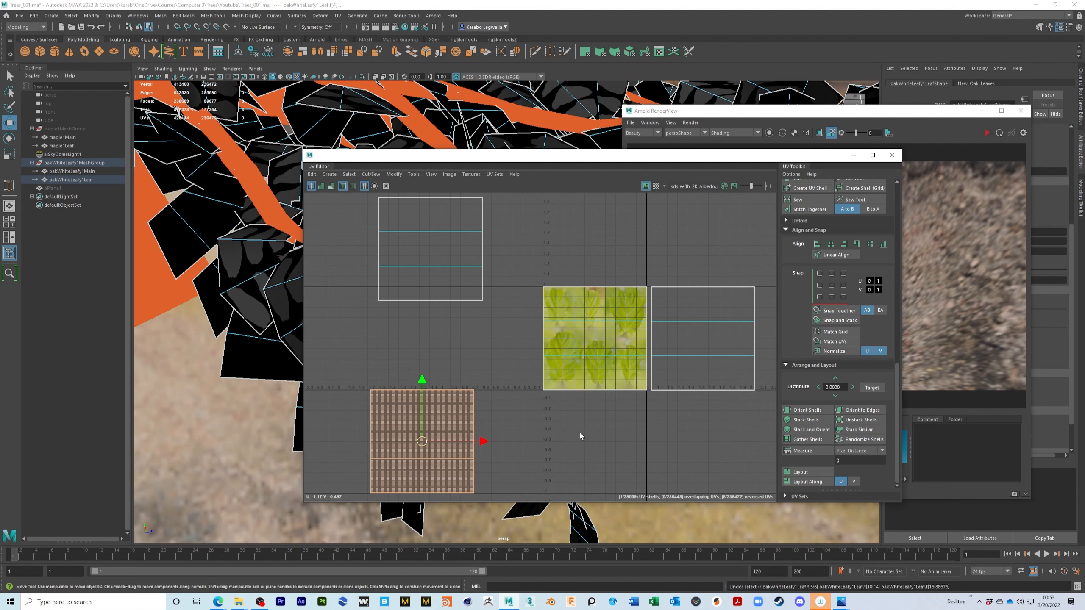
pyautogui.hotkey('ctrl', 'z')
pyautogui.hotkey('ctrl', 'z')
pyautogui.hotkey('ctrl', 'z')
pyautogui.hotkey('ctrl', 'z')
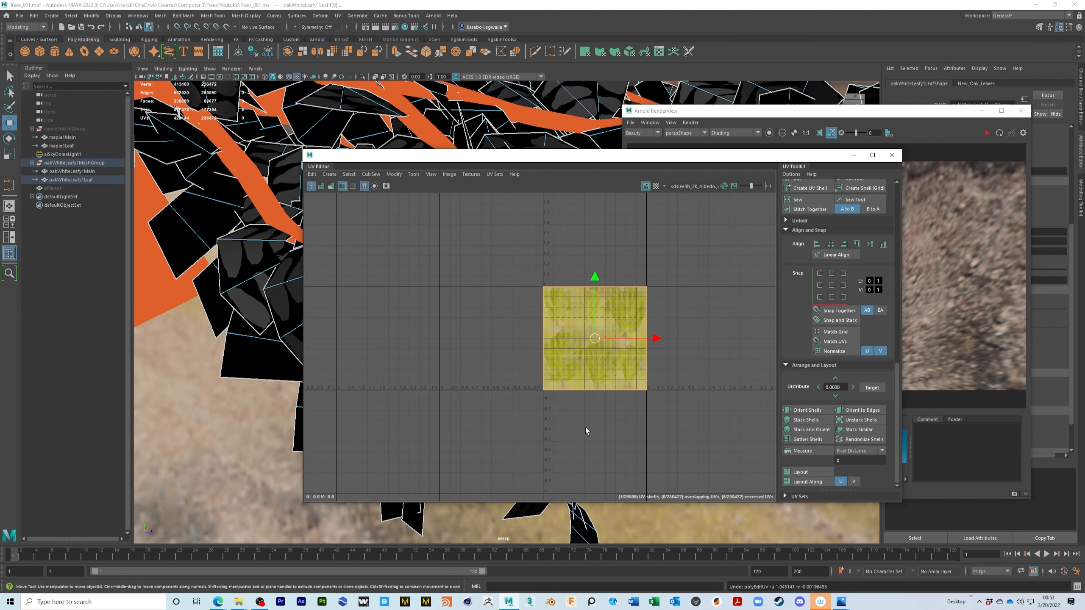
# Select all the stacked UVs of the oak leaf mesh across the whole texture square.
pyautogui.click(420, 263)
pyautogui.moveTo(568, 349); pyautogui.dragTo(584, 325, button='right')
pyautogui.keyDown('alt'); pyautogui.moveTo(671, 335); pyautogui.dragTo(647, 358, button='middle'); pyautogui.keyUp('alt')
pyautogui.scroll(1, 623, 357)
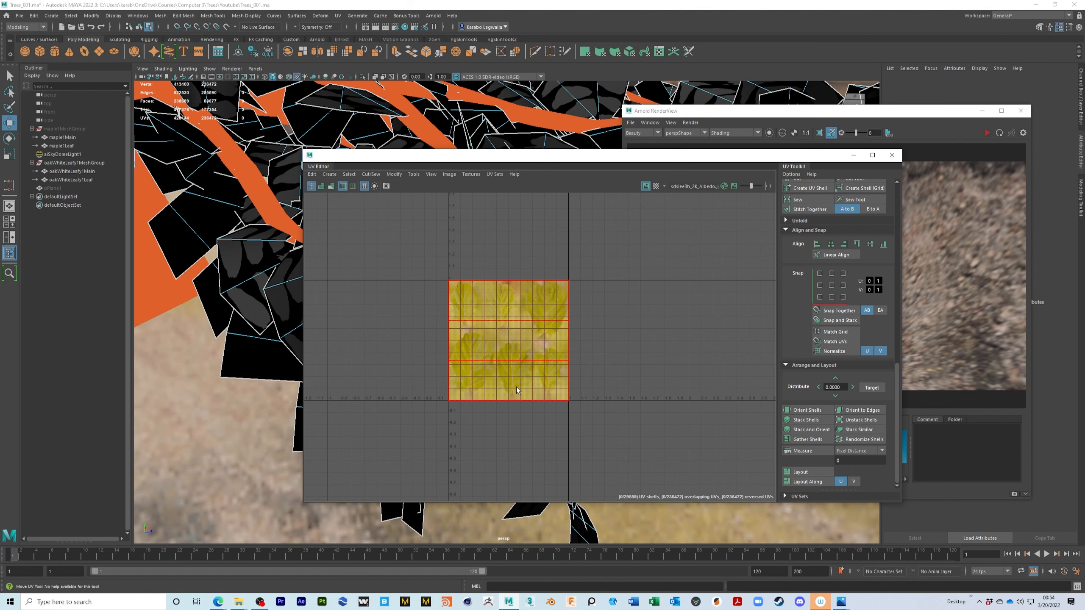
pyautogui.click(404, 367)
pyautogui.click(524, 376)
pyautogui.rightClick(385, 296)
pyautogui.click(423, 296)
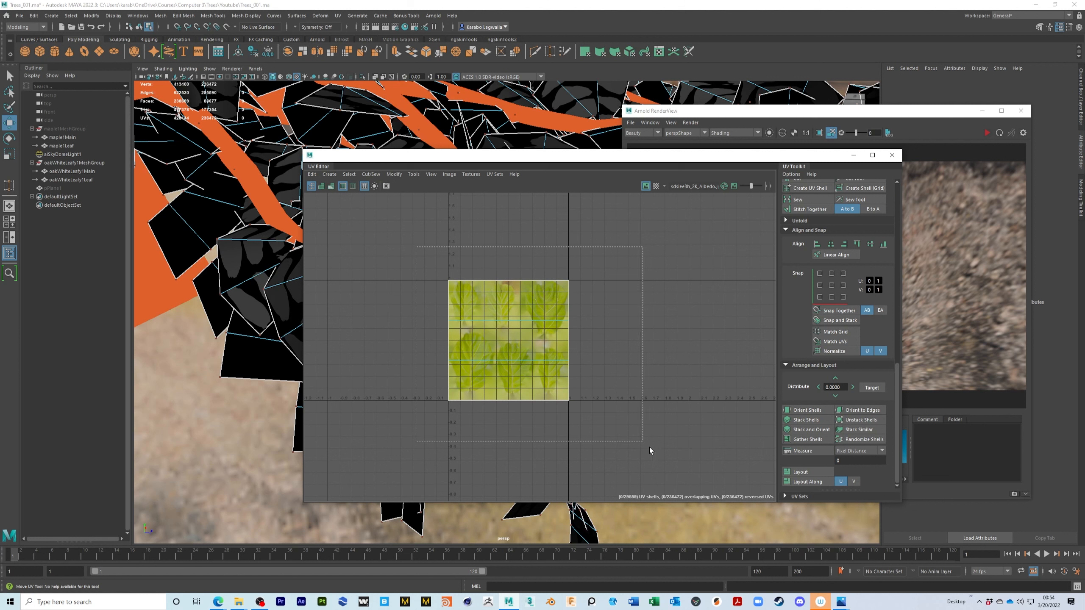
pyautogui.hotkey('ctrl', 'shift', 'a')
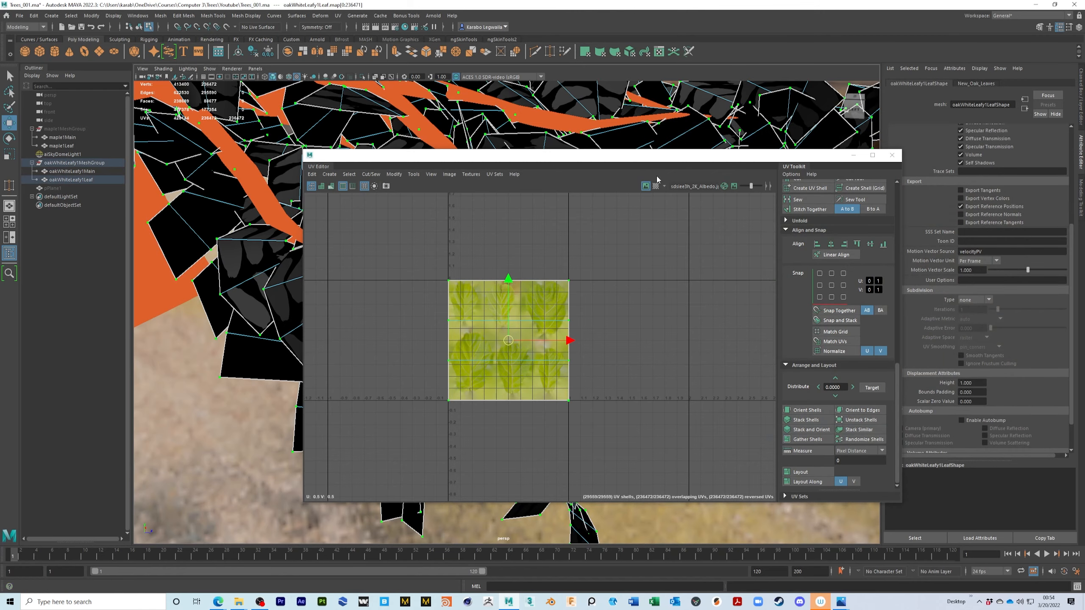
pyautogui.moveTo(657, 153); pyautogui.dragTo(610, 94)
pyautogui.scroll(3, 458, 272)
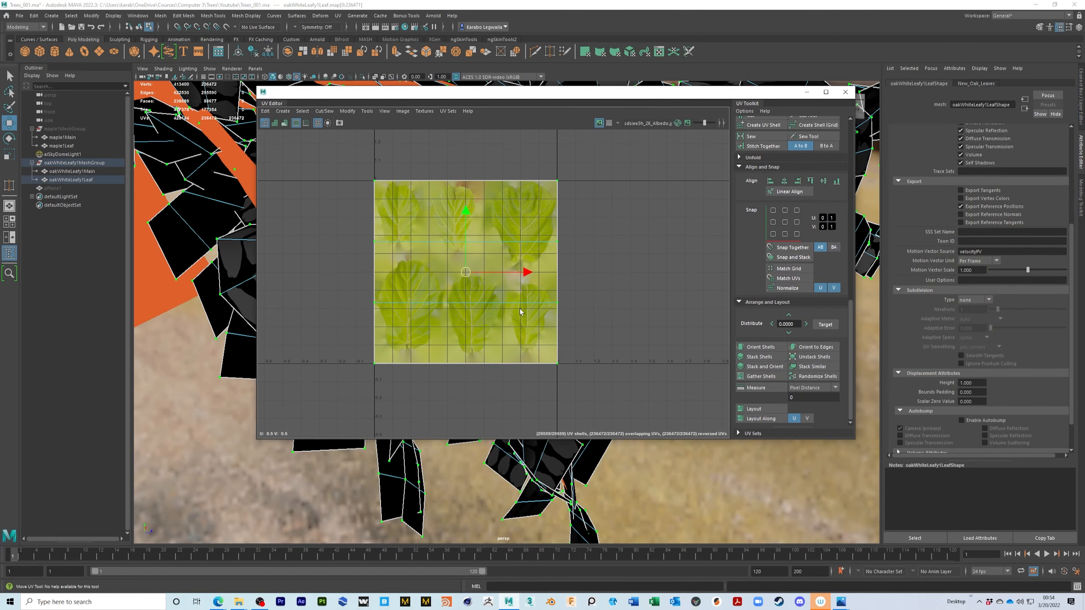
pyautogui.scroll(2, 547, 320)
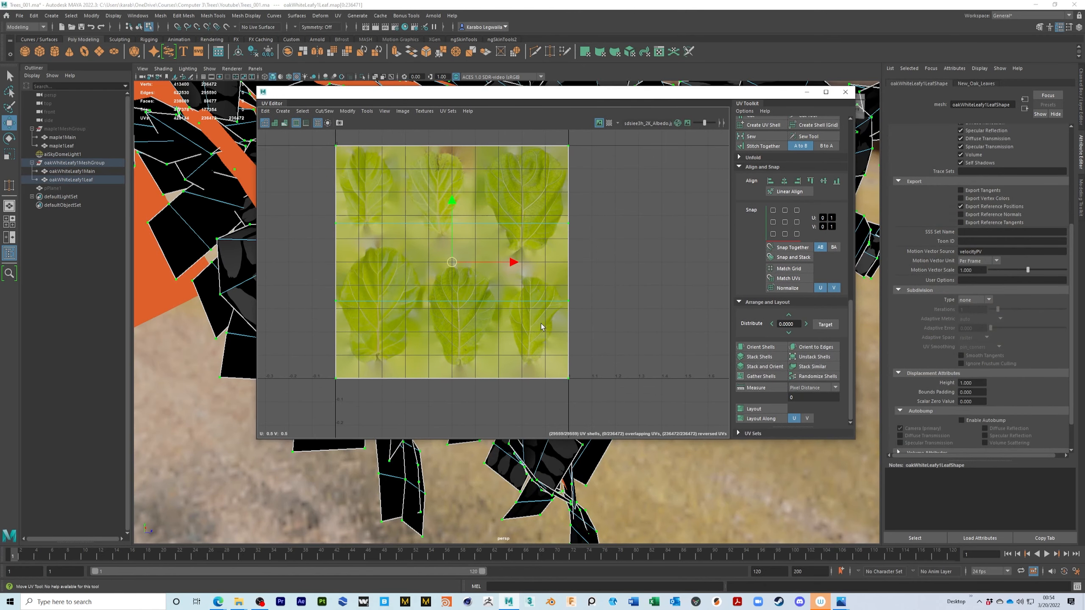
pyautogui.keyDown('alt'); pyautogui.moveTo(554, 345); pyautogui.dragTo(581, 374, button='middle'); pyautogui.keyUp('alt')
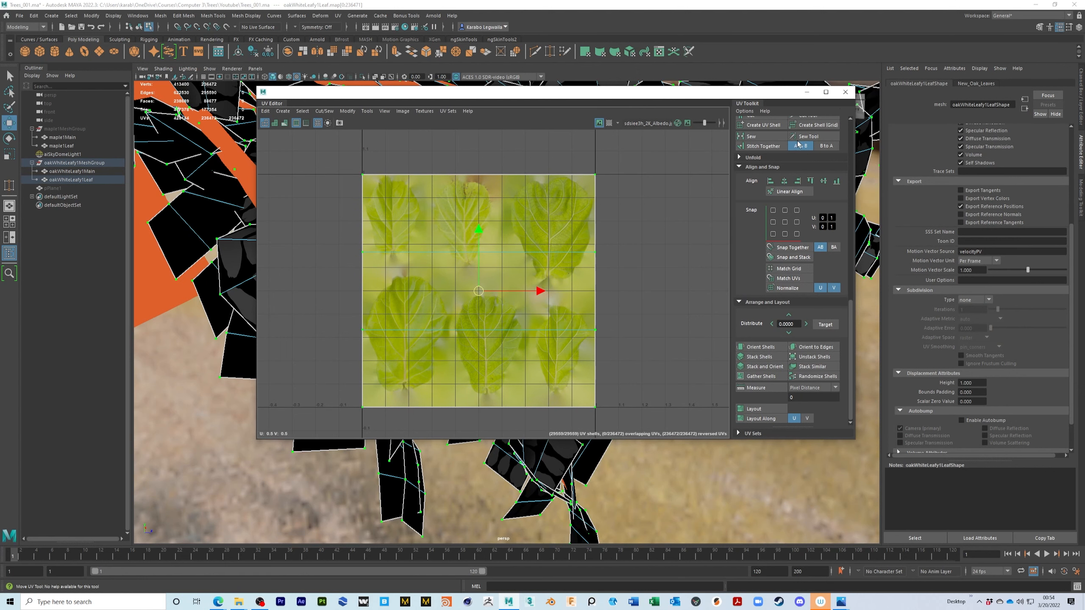
# Close the UV Editor, return the oak leaf mesh to object mode and save the scene.
pyautogui.click(846, 93)
pyautogui.rightClick(462, 260)
pyautogui.click(503, 248)
pyautogui.hotkey('ctrl', 's')
pyautogui.press('w')
pyautogui.keyDown('alt'); pyautogui.moveTo(652, 356); pyautogui.dragTo(632, 389, button='middle'); pyautogui.keyUp('alt')
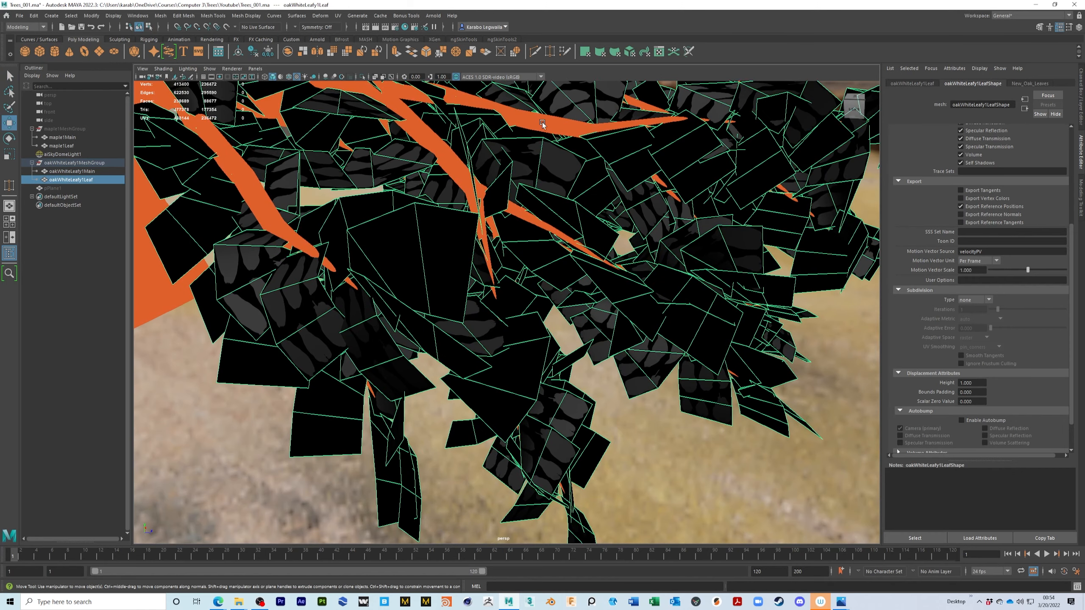
# Reopen the oak leaf mesh's UVs and scale them all uniformly to slightly under half the texture square.
pyautogui.keyDown('alt'); pyautogui.moveTo(532, 156); pyautogui.dragTo(582, 192, button='middle'); pyautogui.keyUp('alt')
pyautogui.keyDown('alt'); pyautogui.moveTo(582, 192); pyautogui.dragTo(545, 184, button='right'); pyautogui.keyUp('alt')
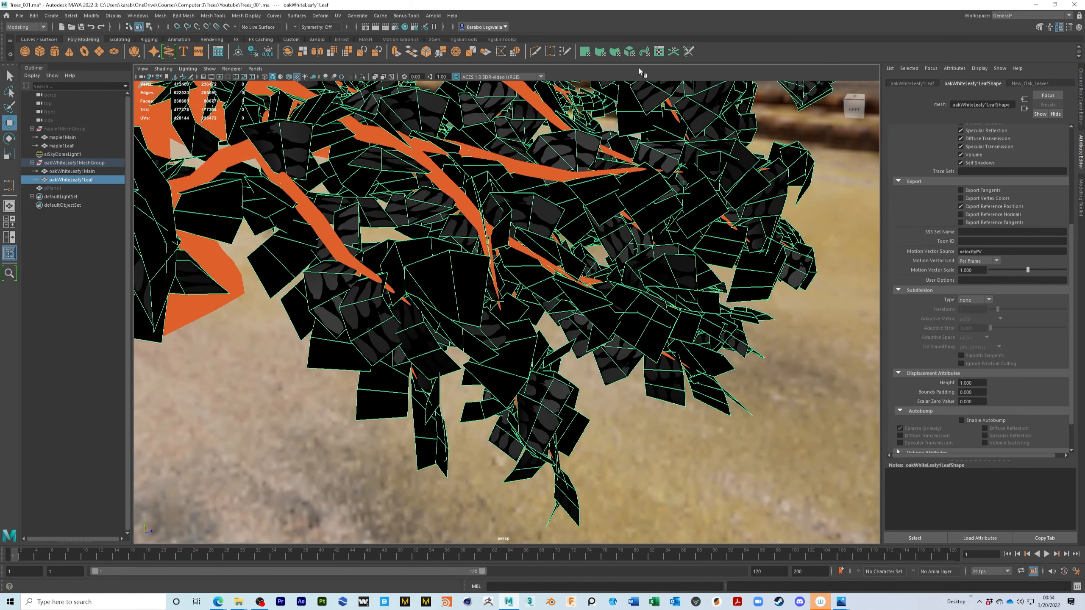
pyautogui.click(660, 52)
pyautogui.moveTo(449, 309); pyautogui.dragTo(491, 312, button='right')
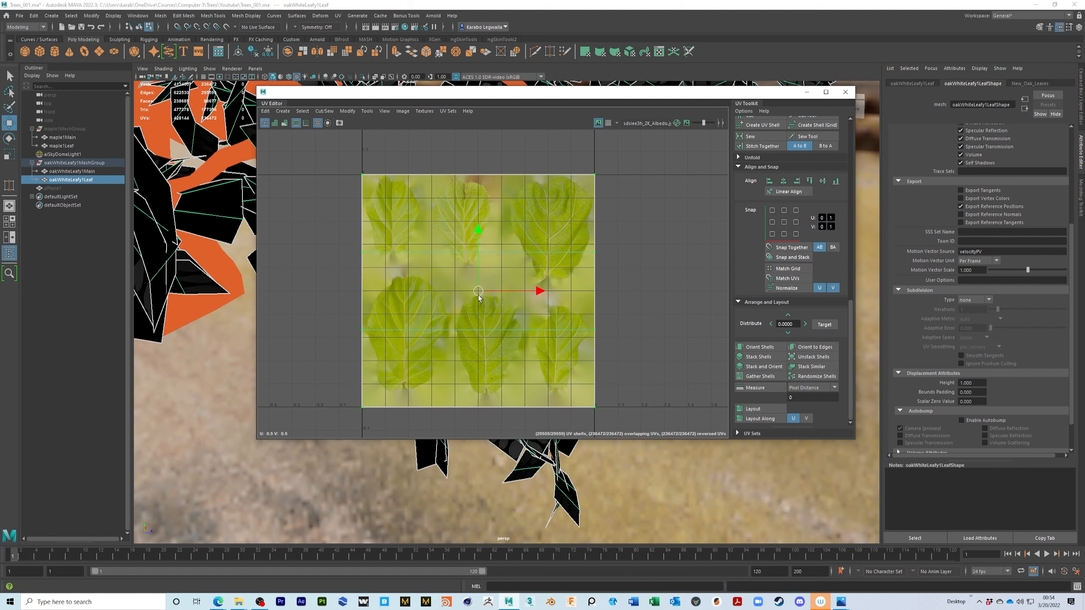
pyautogui.press('r')
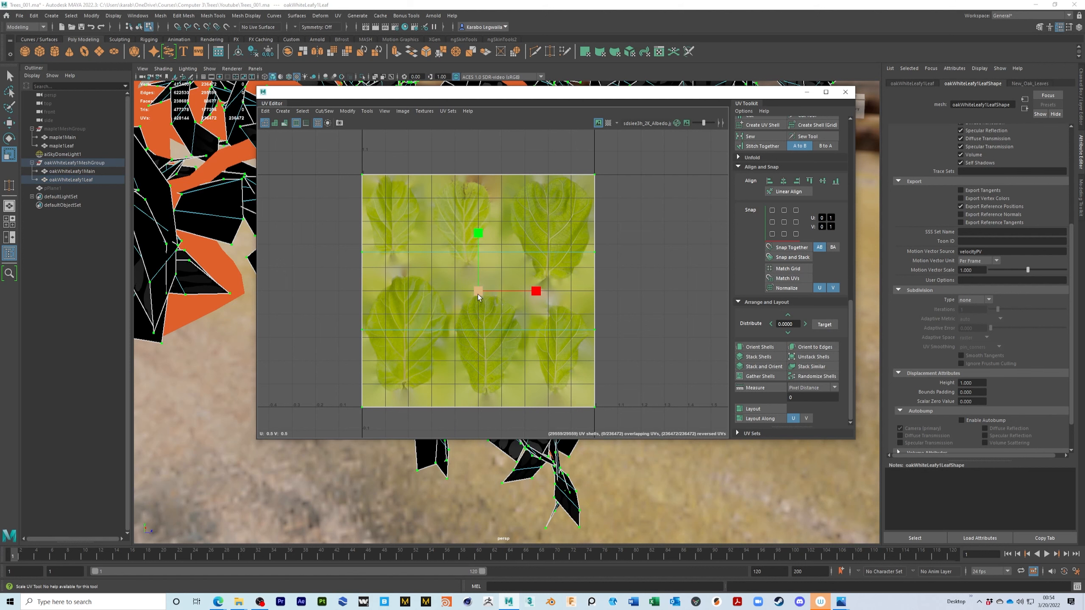
pyautogui.moveTo(478, 294); pyautogui.dragTo(453, 287)
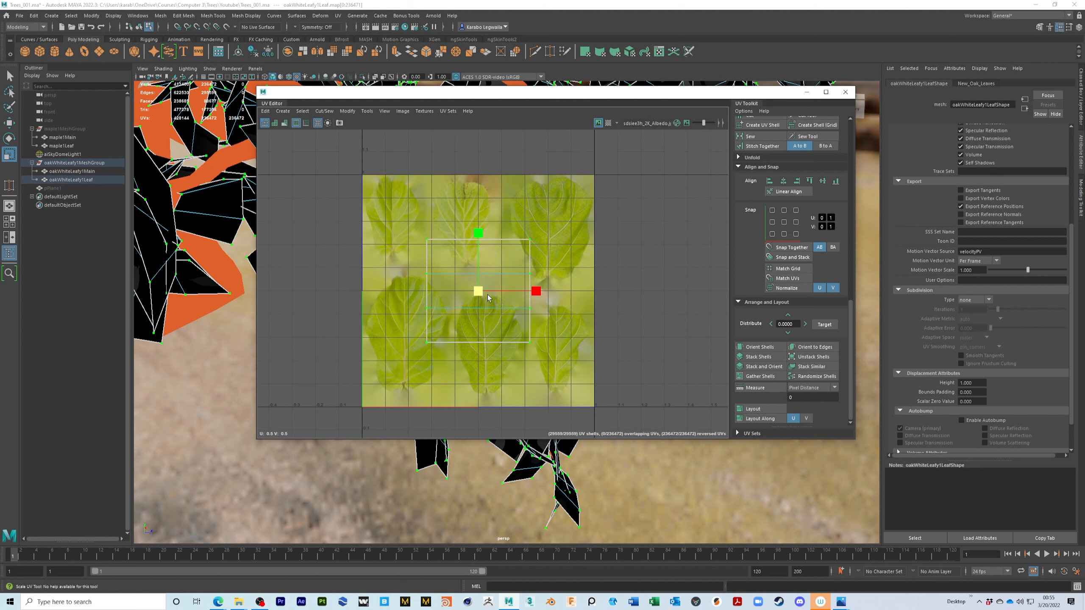
# Move the scaled leaf UVs onto the large leaf in the upper-right part of the albedo texture.
pyautogui.press('w')
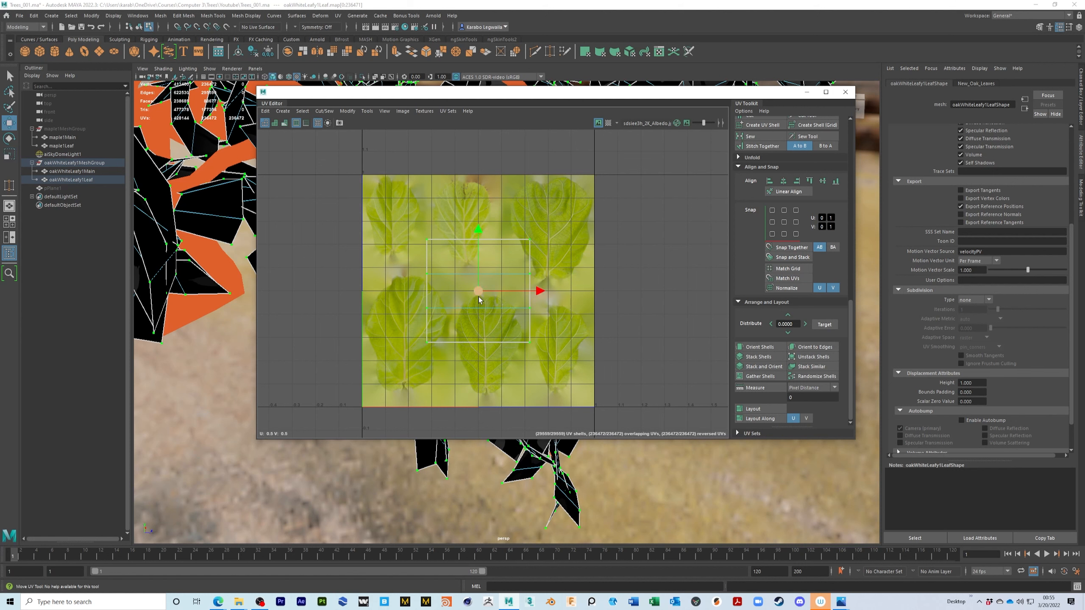
pyautogui.moveTo(478, 292); pyautogui.dragTo(553, 234)
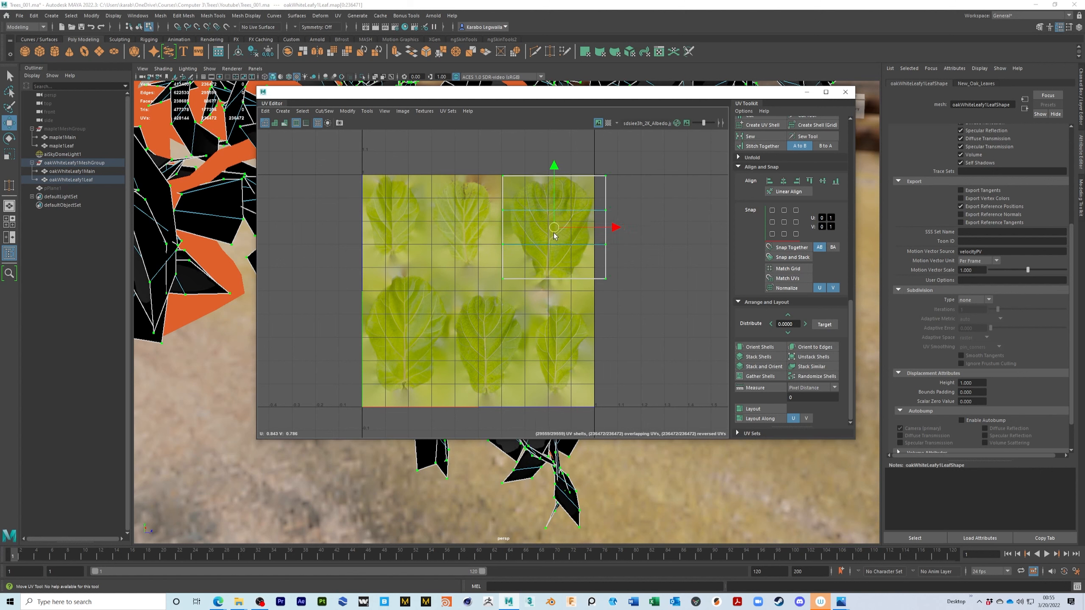
pyautogui.moveTo(555, 229); pyautogui.dragTo(546, 245)
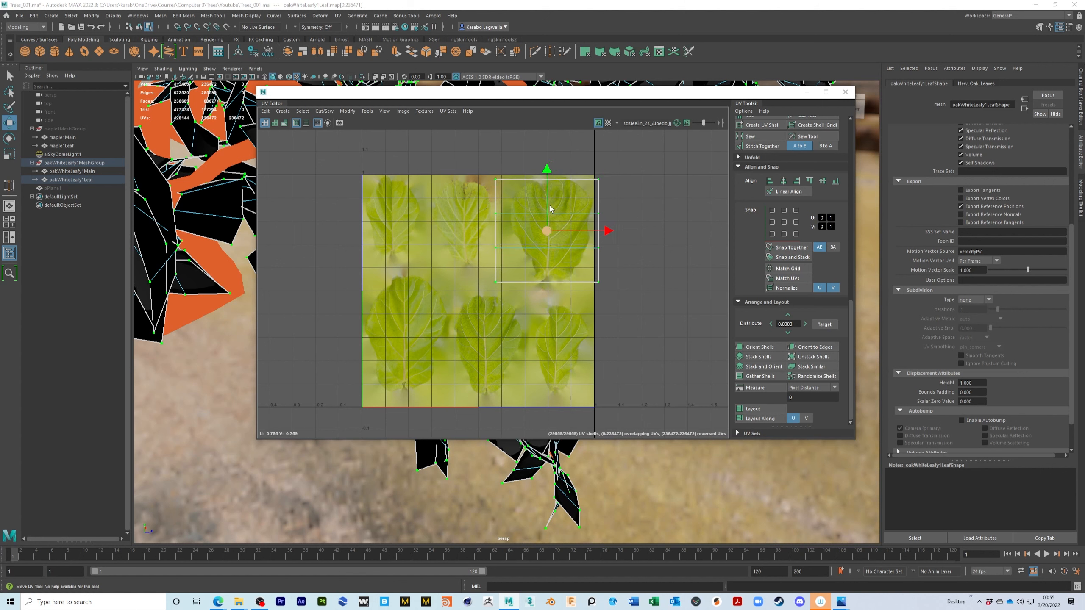
# Enlarge the leaf UVs slightly, nudge them upward to frame the large leaf, and uncover the tree's foliage for viewing.
pyautogui.press('r')
pyautogui.moveTo(553, 230); pyautogui.dragTo(553, 229)
pyautogui.moveTo(556, 292); pyautogui.dragTo(554, 294, button='middle')
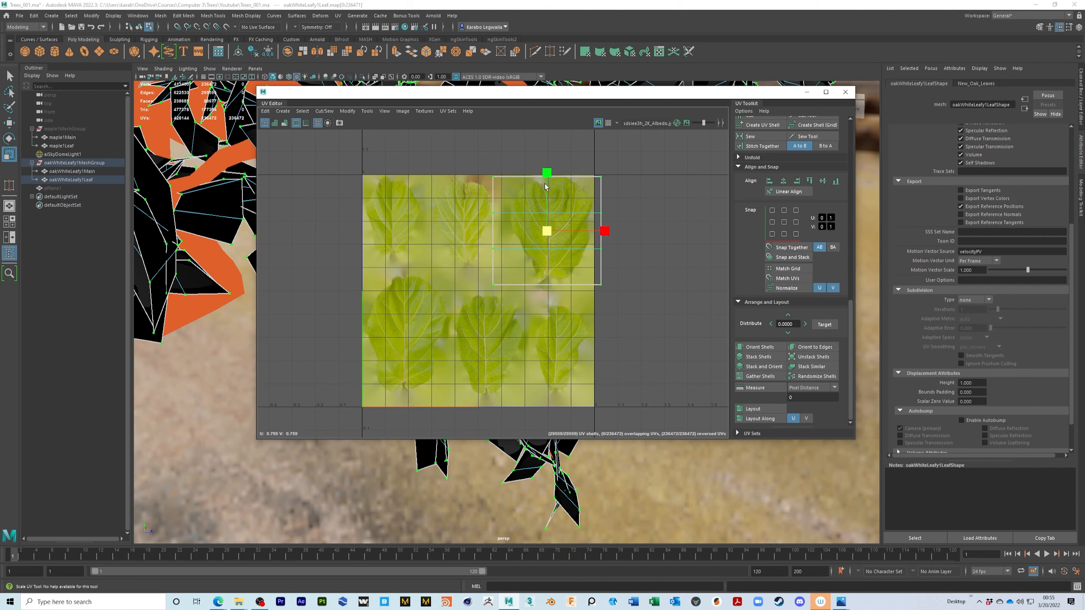
pyautogui.press('w')
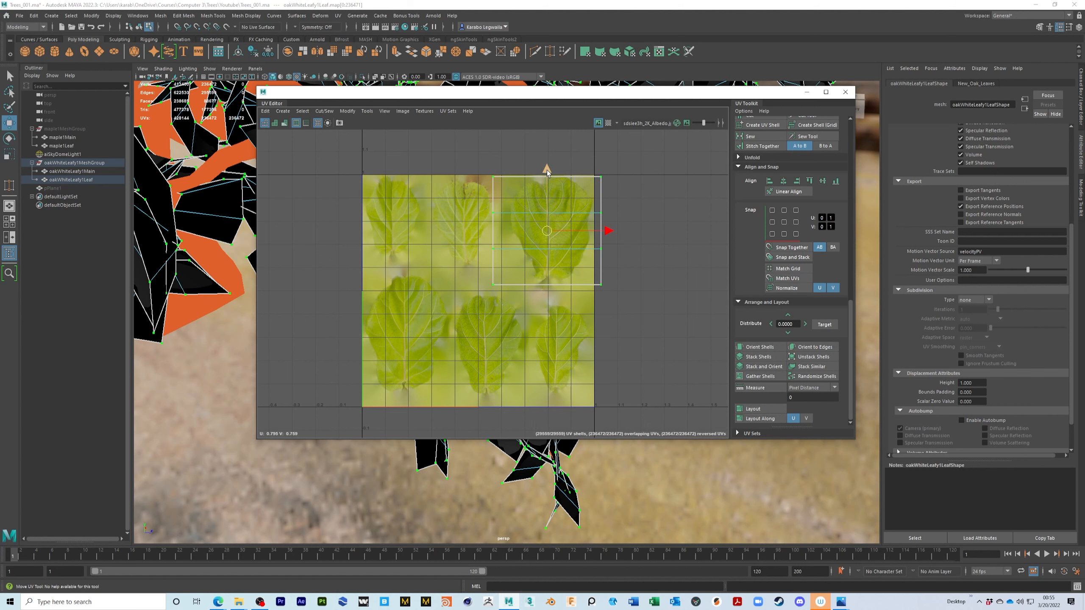
pyautogui.moveTo(548, 170); pyautogui.dragTo(547, 168)
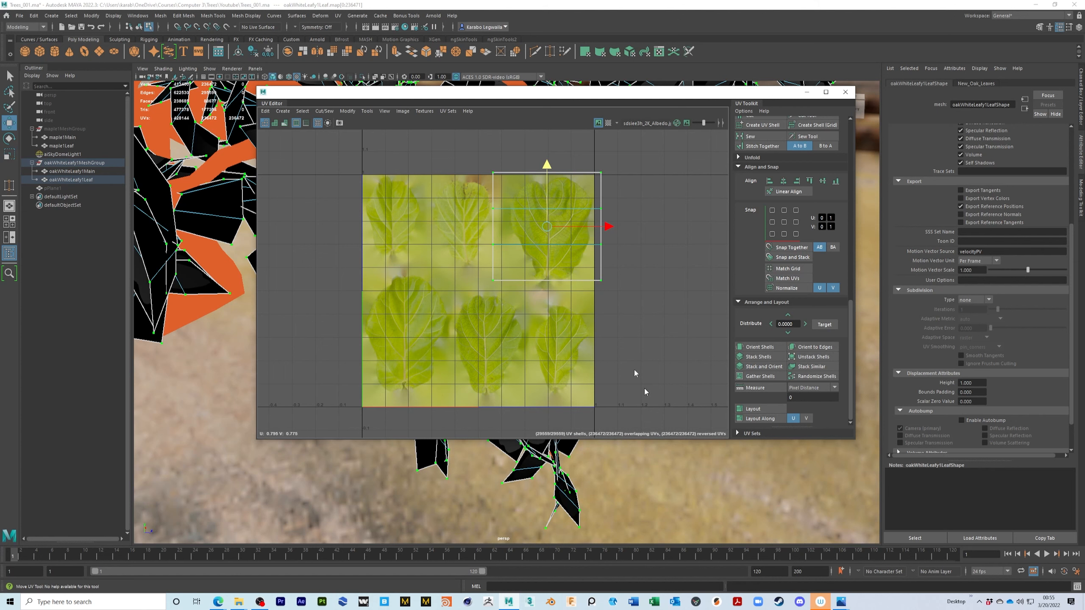
pyautogui.moveTo(616, 92); pyautogui.dragTo(508, 403)
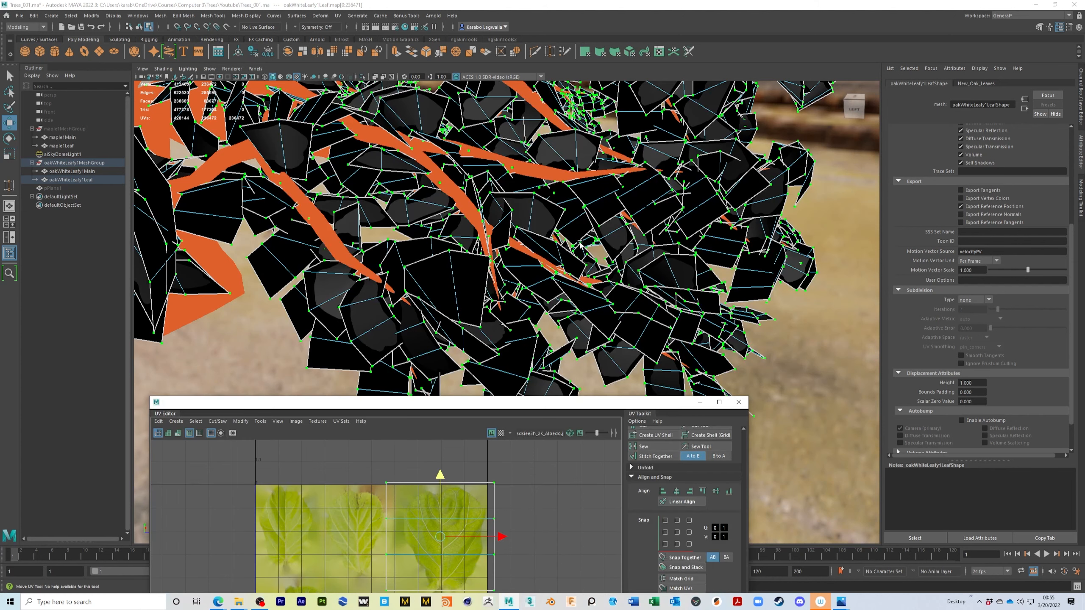
# Close the UV Editor, return the oak leaf mesh to object mode and save the scene.
pyautogui.click(739, 402)
pyautogui.keyDown('alt'); pyautogui.moveTo(521, 355); pyautogui.dragTo(576, 353); pyautogui.keyUp('alt')
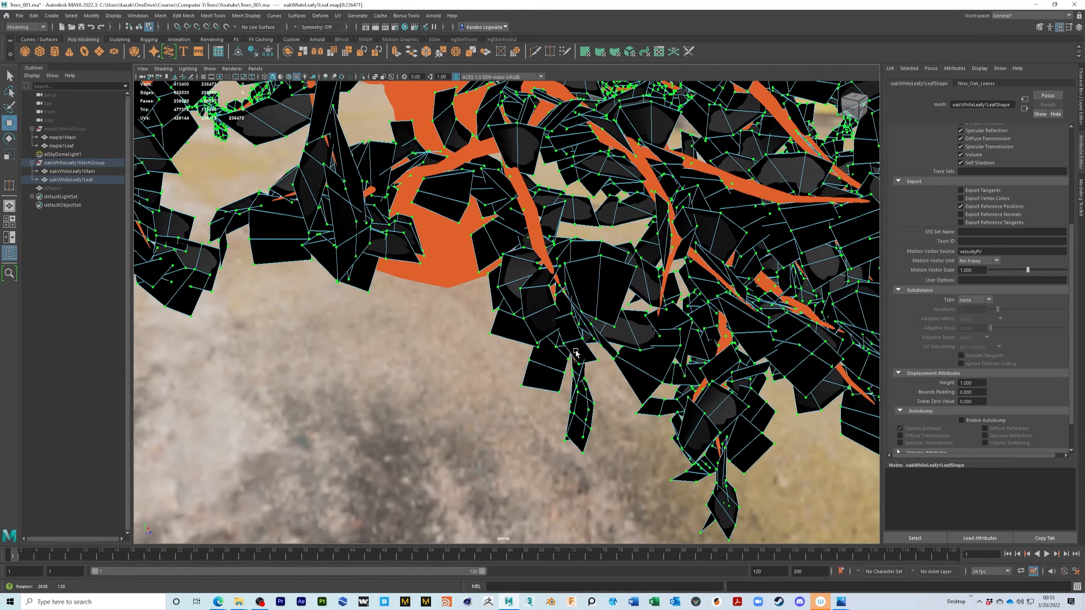
pyautogui.scroll(-10, 573, 348)
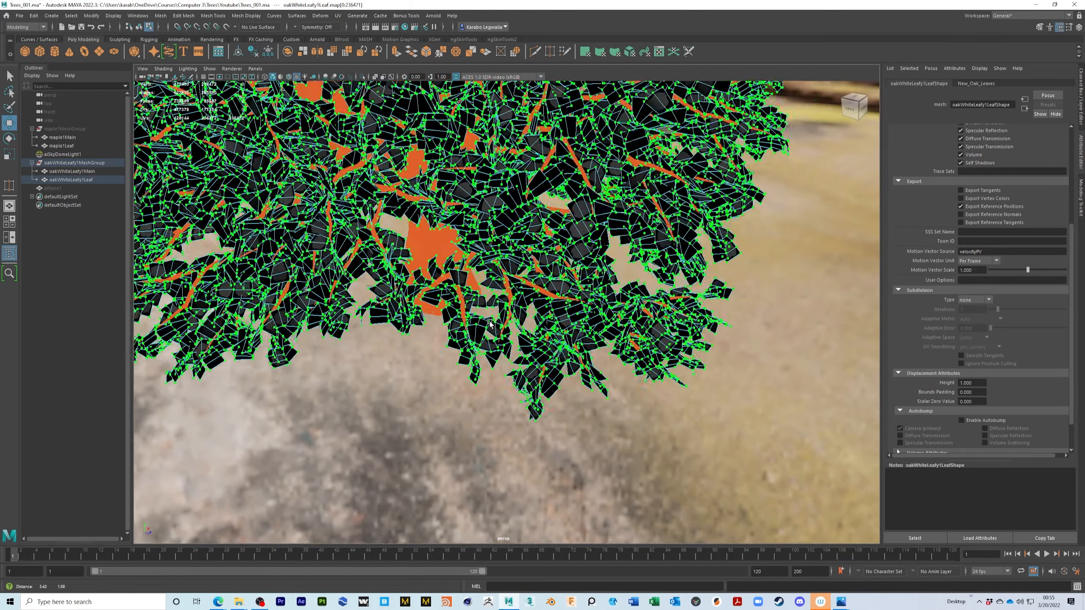
pyautogui.scroll(1, 562, 336)
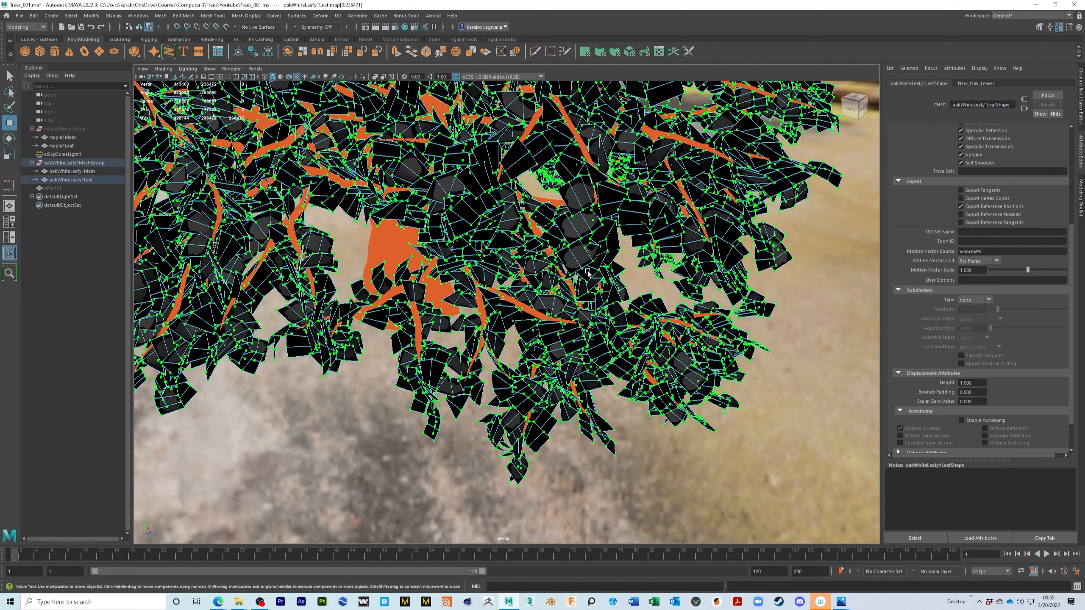
pyautogui.moveTo(577, 260); pyautogui.dragTo(619, 246, button='right')
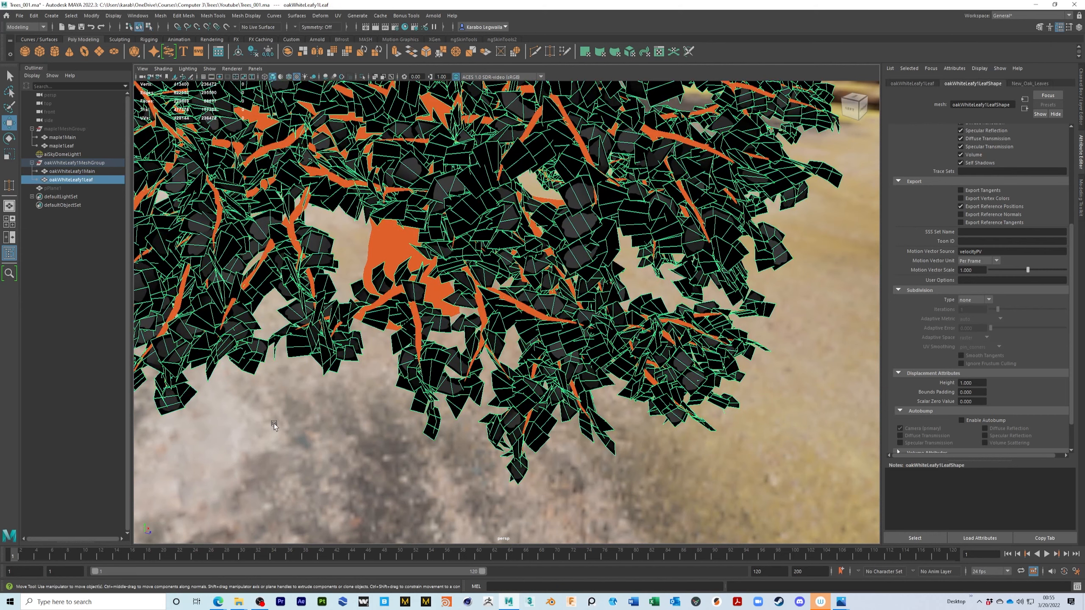
pyautogui.keyDown('alt'); pyautogui.moveTo(683, 442); pyautogui.dragTo(595, 367); pyautogui.keyUp('alt')
pyautogui.hotkey('ctrl', 's')
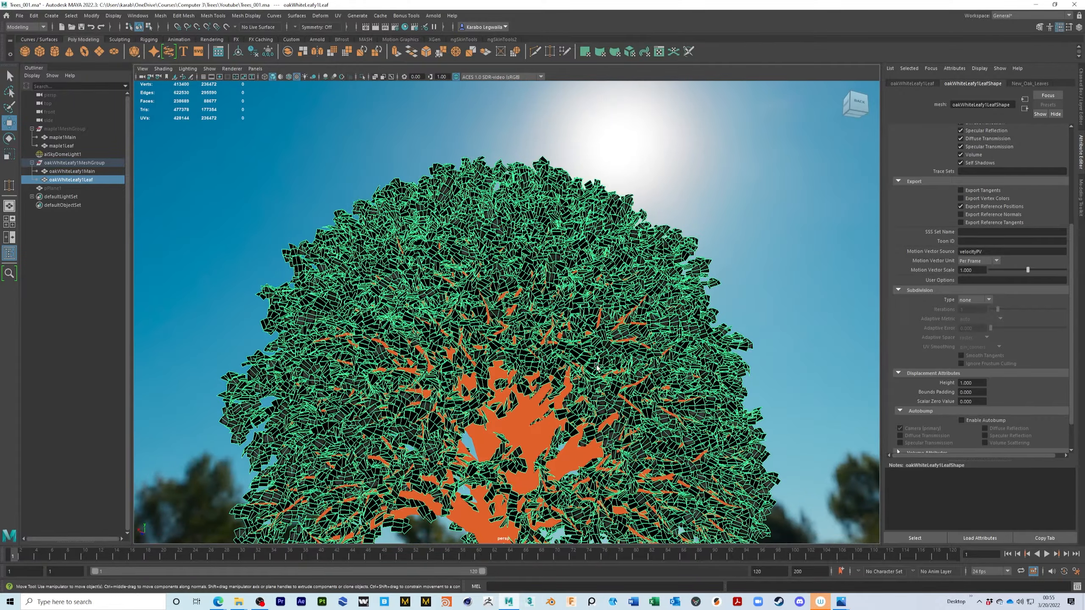
pyautogui.press('w')
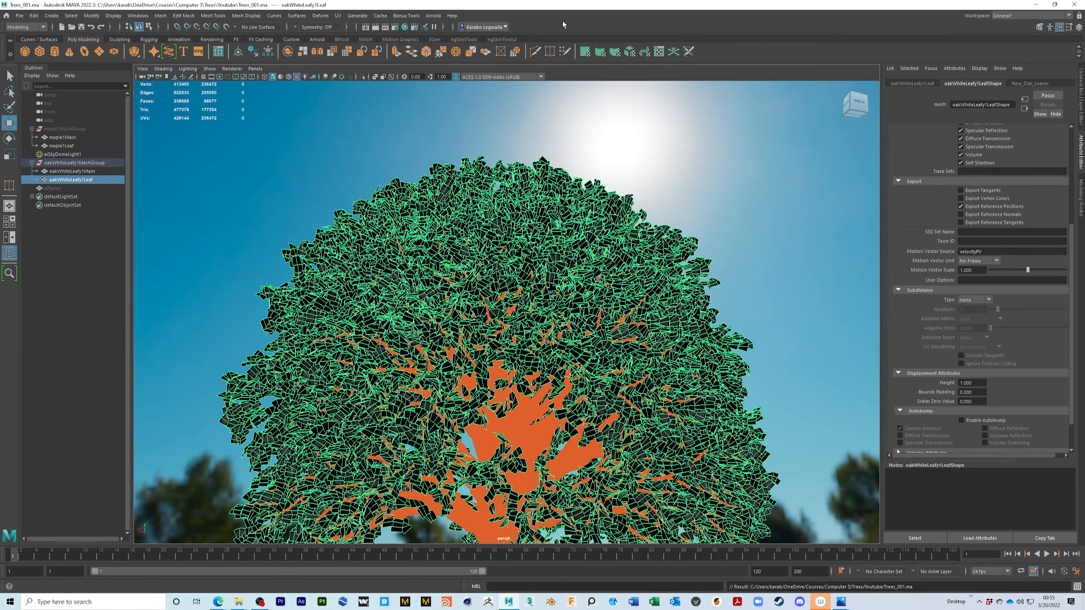
# Render the whole oak tree in the Arnold RenderView and store a snapshot of the render.
pyautogui.click(433, 15)
pyautogui.click(467, 45)
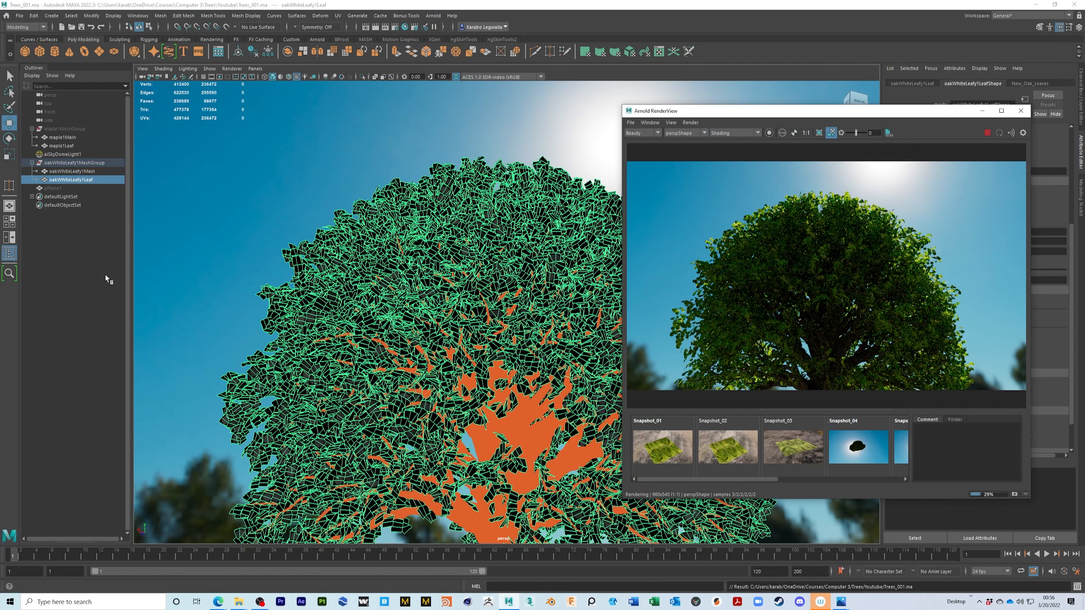
pyautogui.moveTo(655, 479)
pyautogui.mouseDown()
pyautogui.moveTo(835, 475)
pyautogui.moveTo(648, 489)
pyautogui.mouseUp()
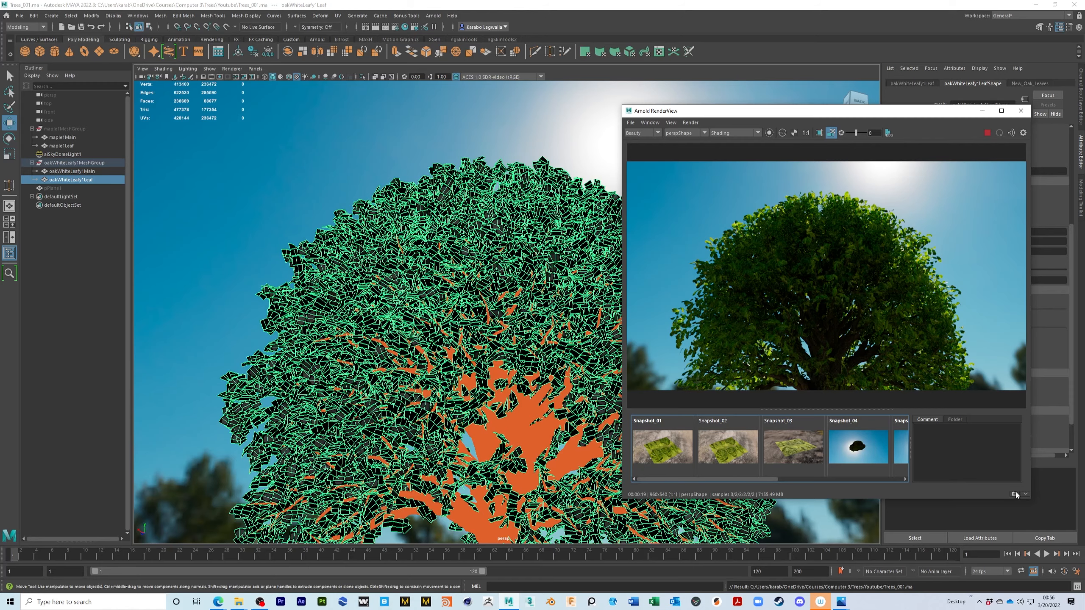
# Render a close-up of the oak crown's edge and inspect its leaves in Wireframe debug shading.
pyautogui.keyDown('alt'); pyautogui.moveTo(833, 235); pyautogui.dragTo(983, 180, button='right'); pyautogui.keyUp('alt')
pyautogui.keyDown('alt'); pyautogui.moveTo(982, 180); pyautogui.dragTo(871, 293, button='middle'); pyautogui.keyUp('alt')
pyautogui.keyDown('alt'); pyautogui.moveTo(871, 293); pyautogui.dragTo(924, 294, button='right'); pyautogui.keyUp('alt')
pyautogui.keyDown('alt'); pyautogui.moveTo(924, 293); pyautogui.dragTo(915, 266, button='middle'); pyautogui.keyUp('alt')
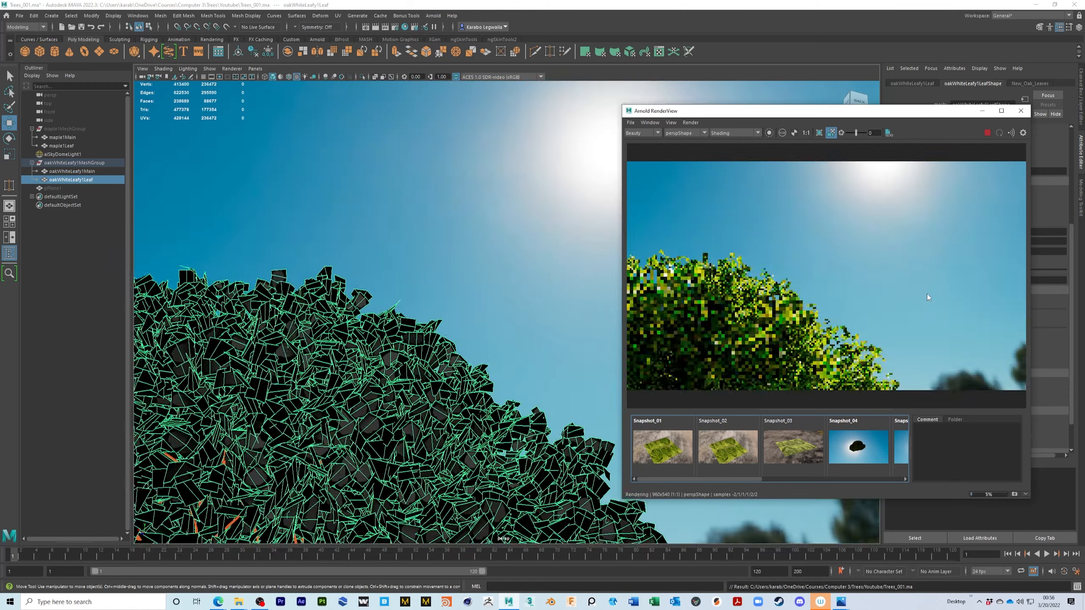
pyautogui.keyDown('alt'); pyautogui.moveTo(915, 266); pyautogui.dragTo(943, 279, button='right'); pyautogui.keyUp('alt')
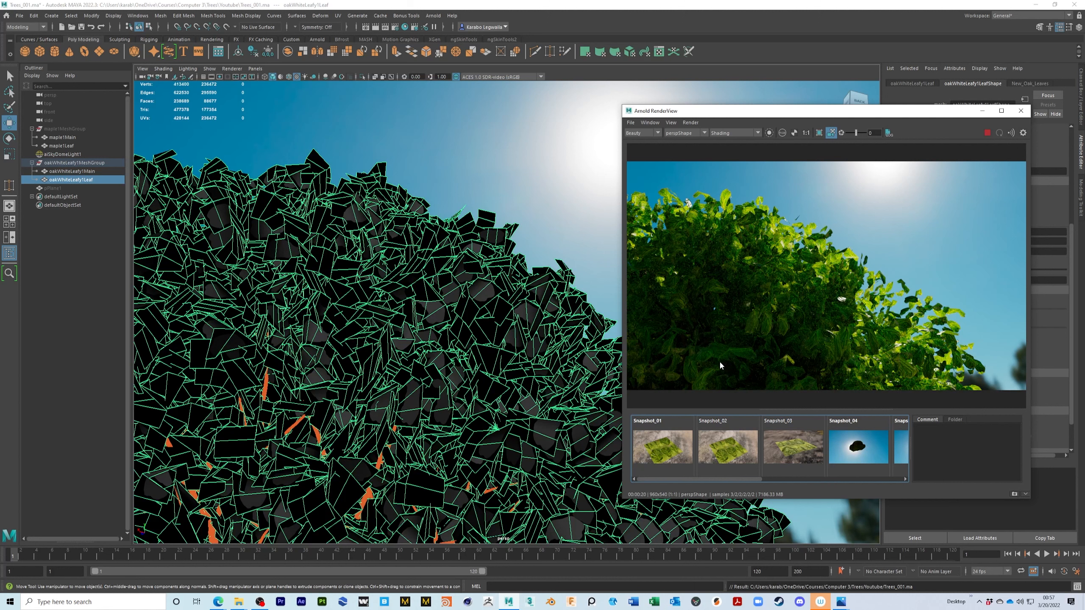
pyautogui.click(745, 133)
pyautogui.click(733, 159)
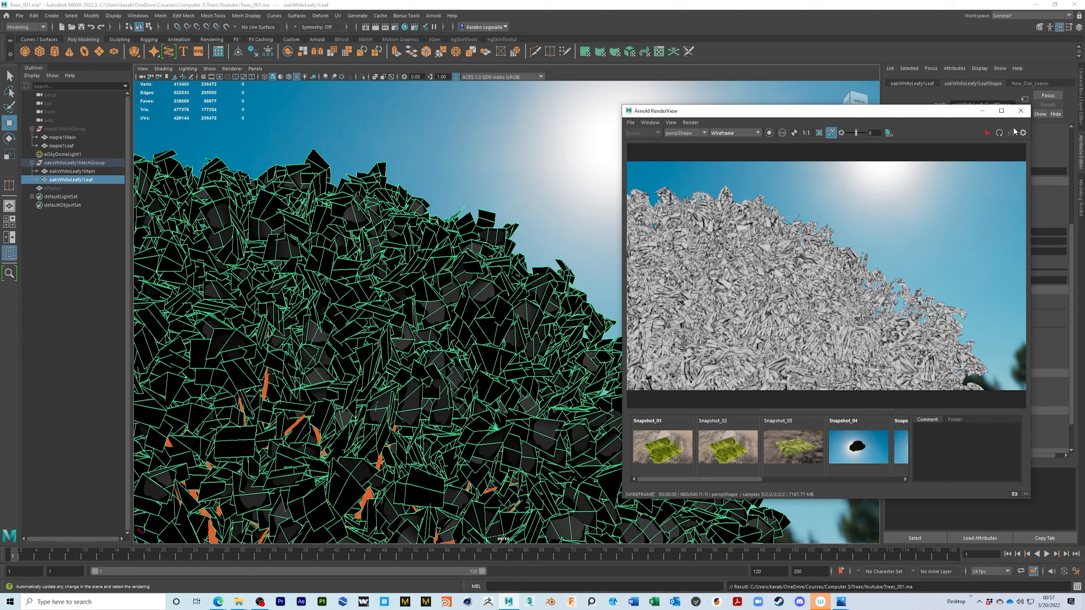
pyautogui.click(1022, 110)
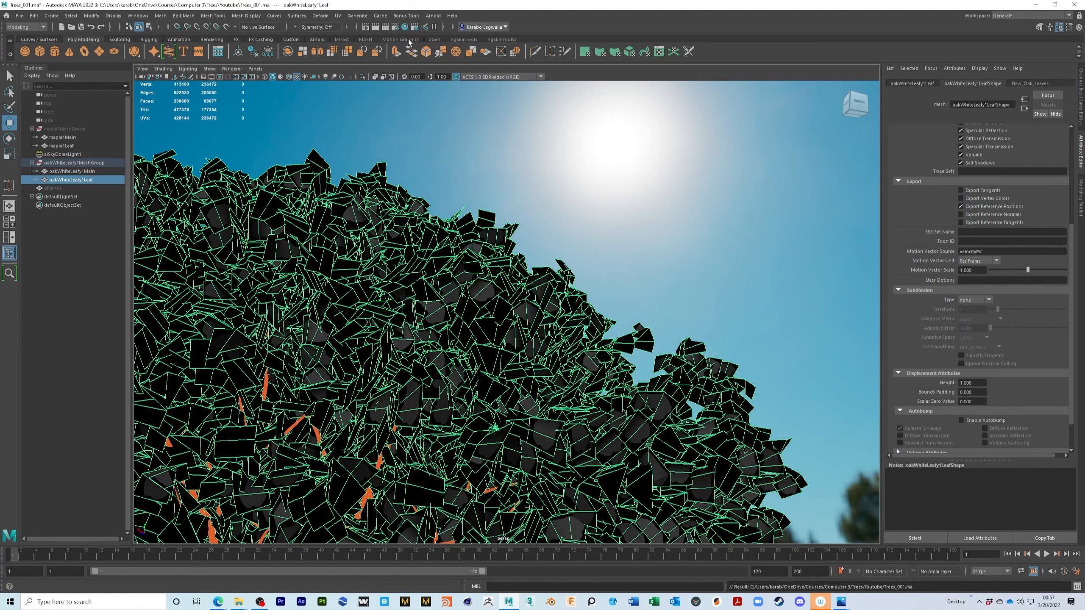
# Add an Arnold RenderView shortcut to the Poly Modeling shelf and reopen the render view with it.
pyautogui.click(433, 15)
pyautogui.moveTo(445, 54)
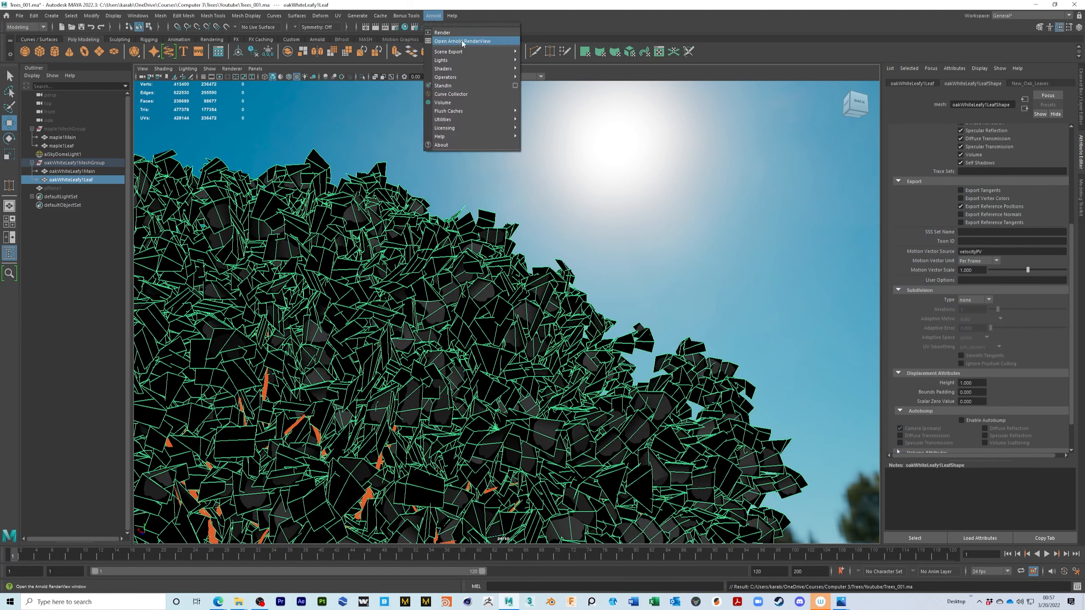
pyautogui.click(703, 52)
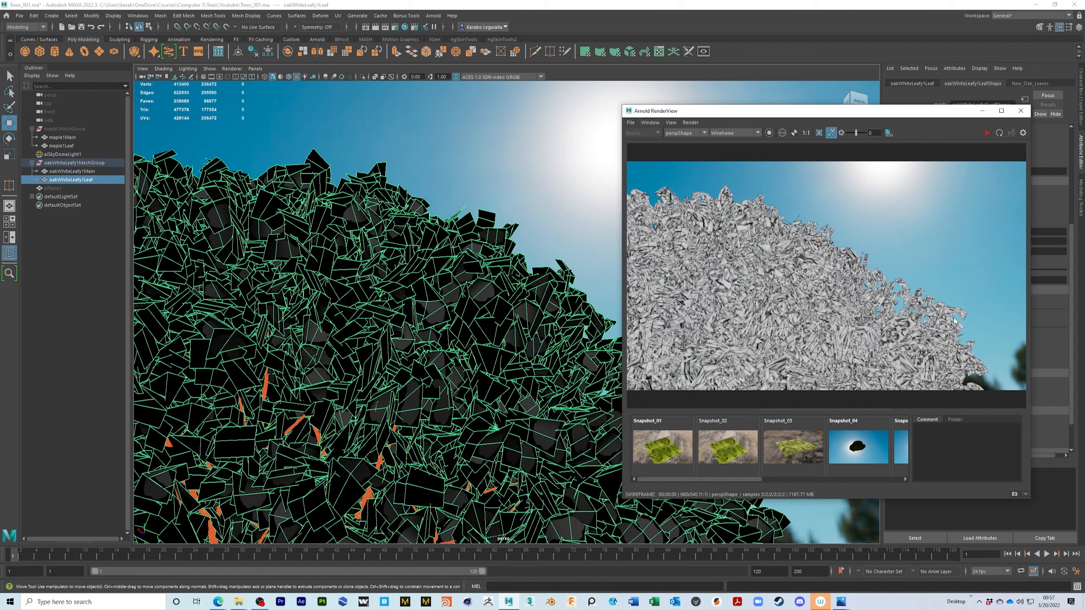
pyautogui.click(1020, 113)
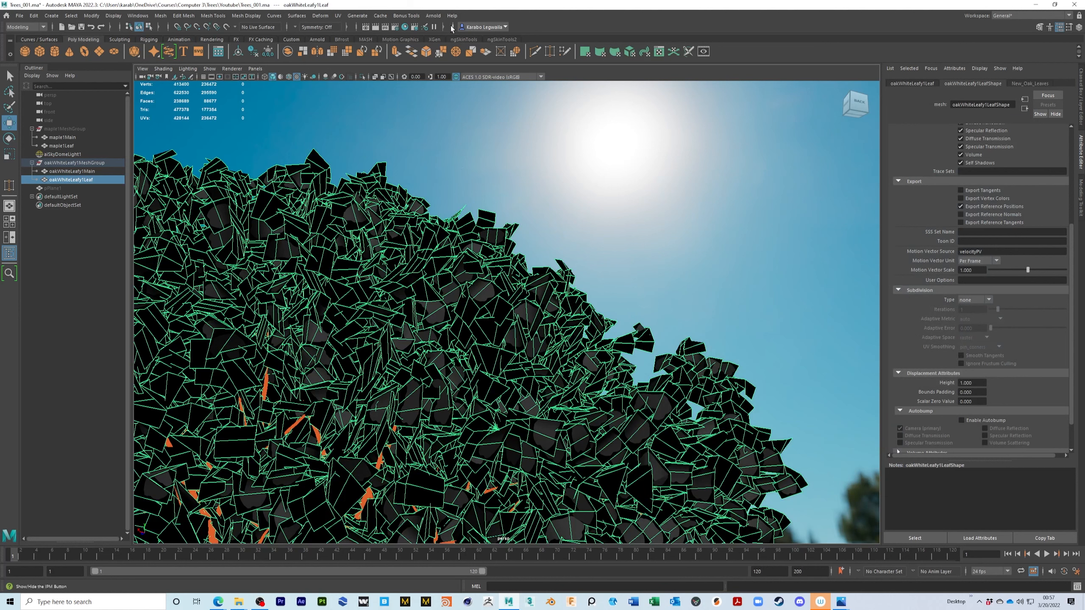
pyautogui.click(704, 52)
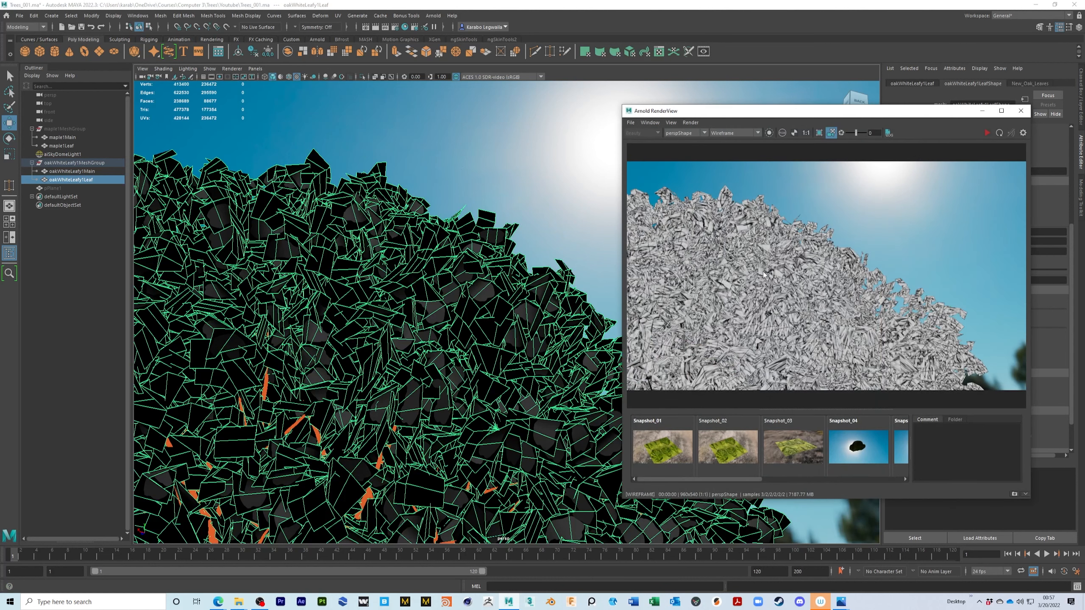
# Re-render the leaf close-up in Shading mode, store a snapshot of it and stop the render.
pyautogui.moveTo(743, 480); pyautogui.dragTo(892, 478)
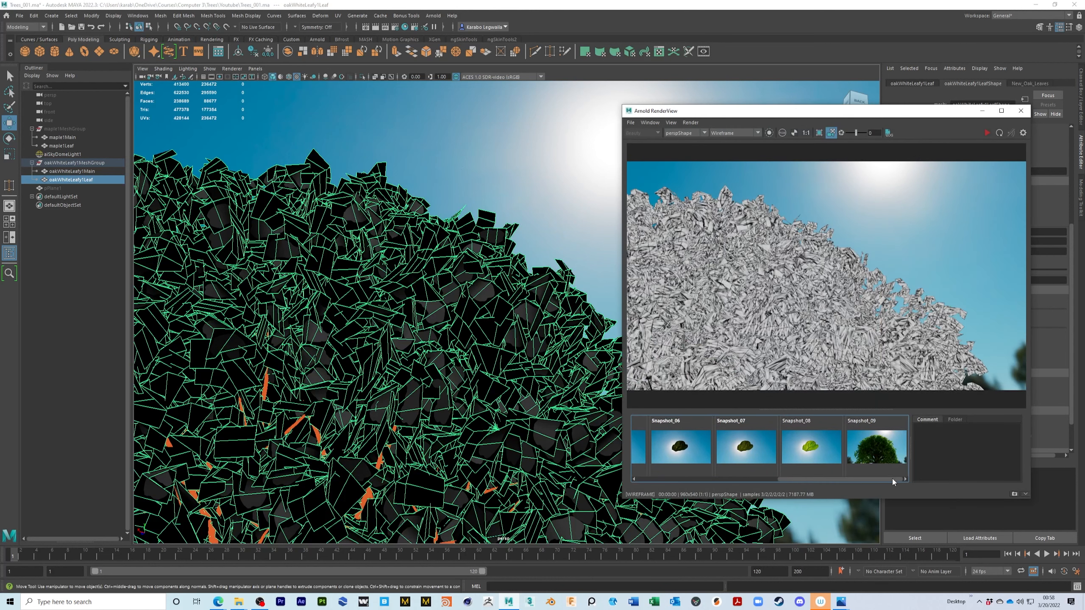
pyautogui.click(987, 136)
pyautogui.click(734, 133)
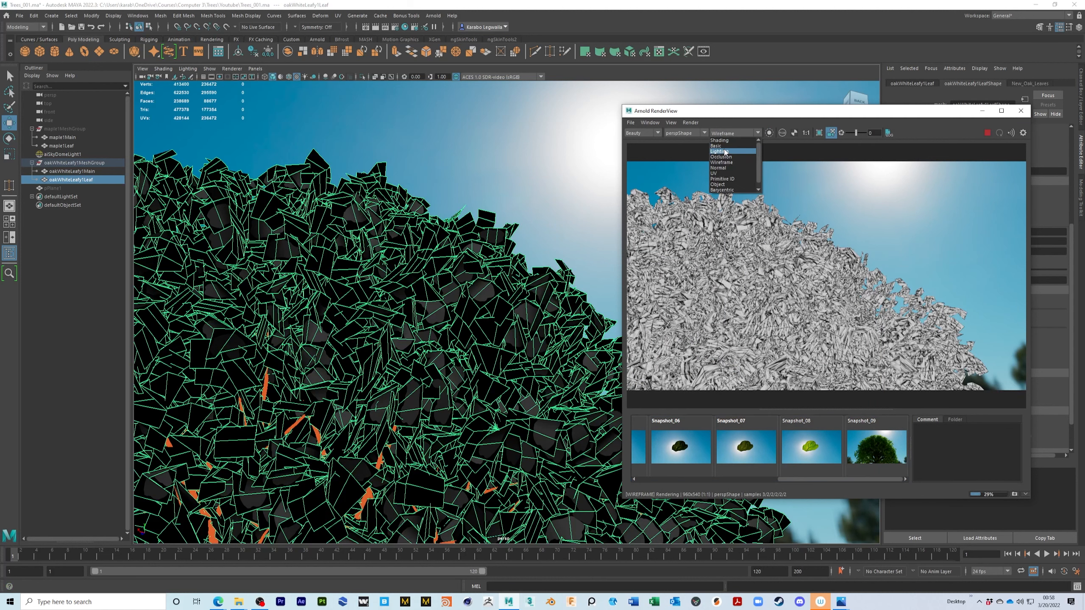
pyautogui.click(719, 141)
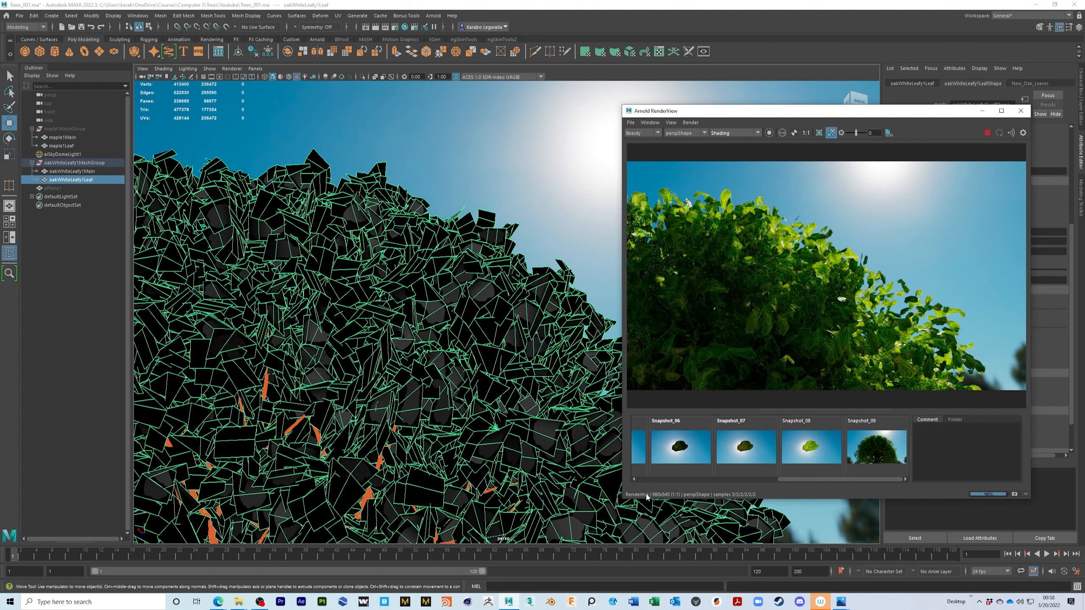
pyautogui.click(1015, 494)
pyautogui.click(906, 479)
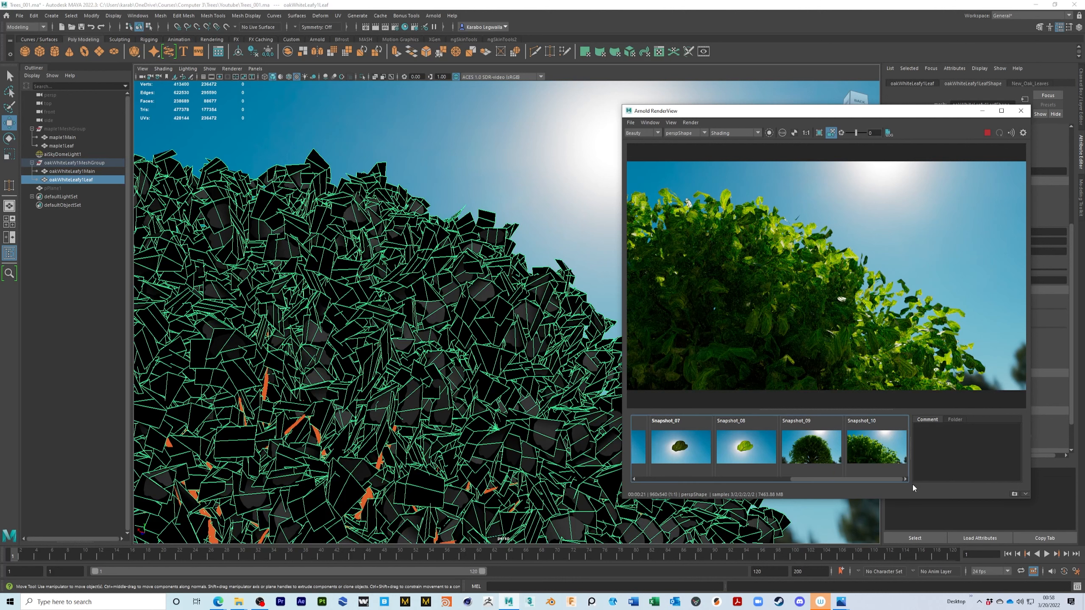
pyautogui.click(987, 133)
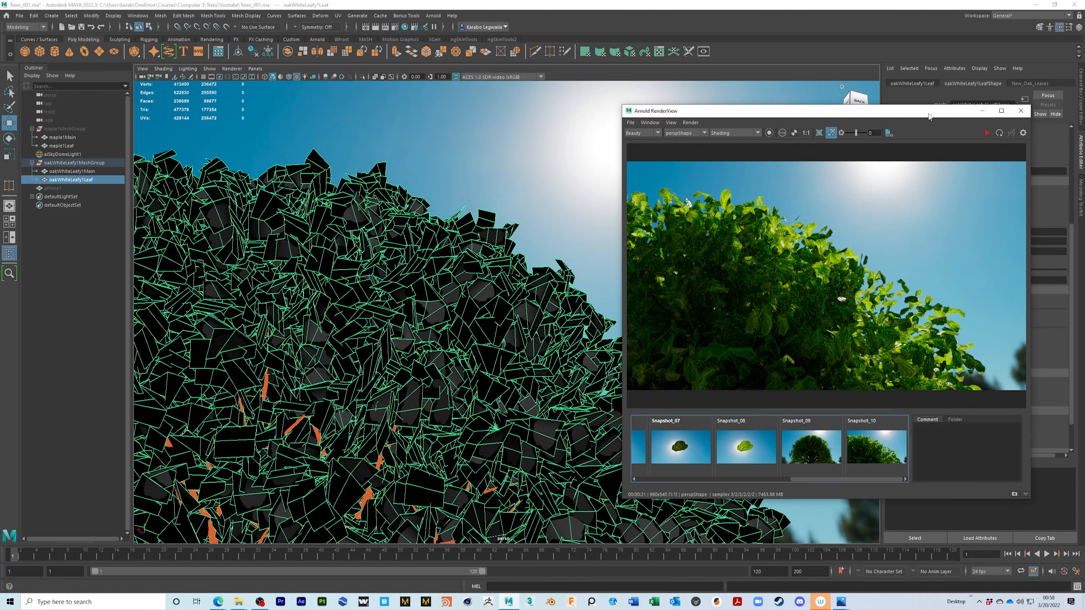
pyautogui.moveTo(929, 113); pyautogui.dragTo(0, 137)
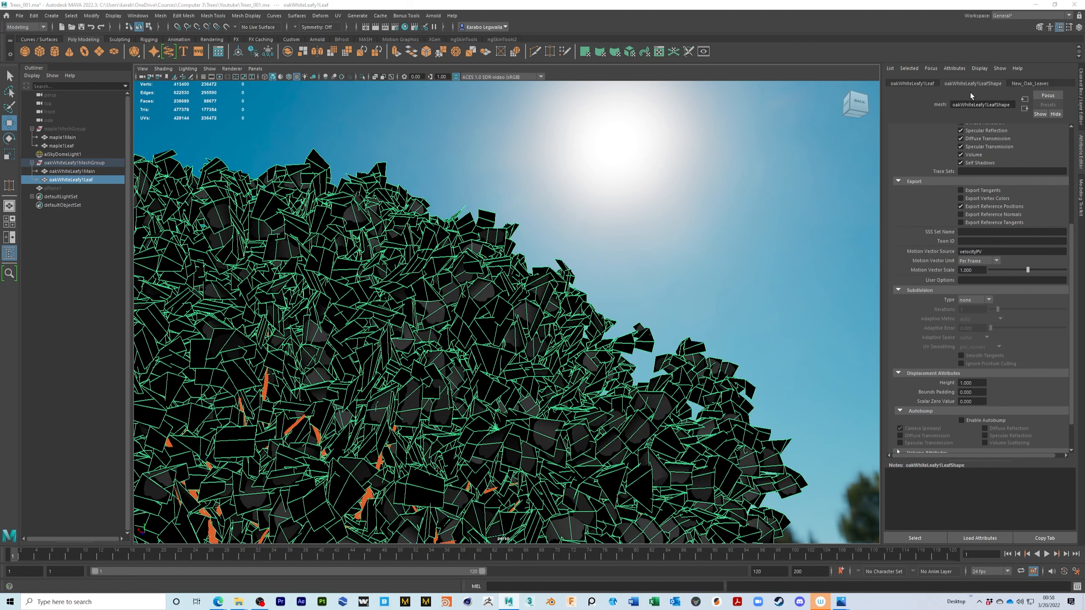
# Set the oak leaf mesh's Arnold subdivision type to catclark with 3 iterations.
pyautogui.click(979, 301)
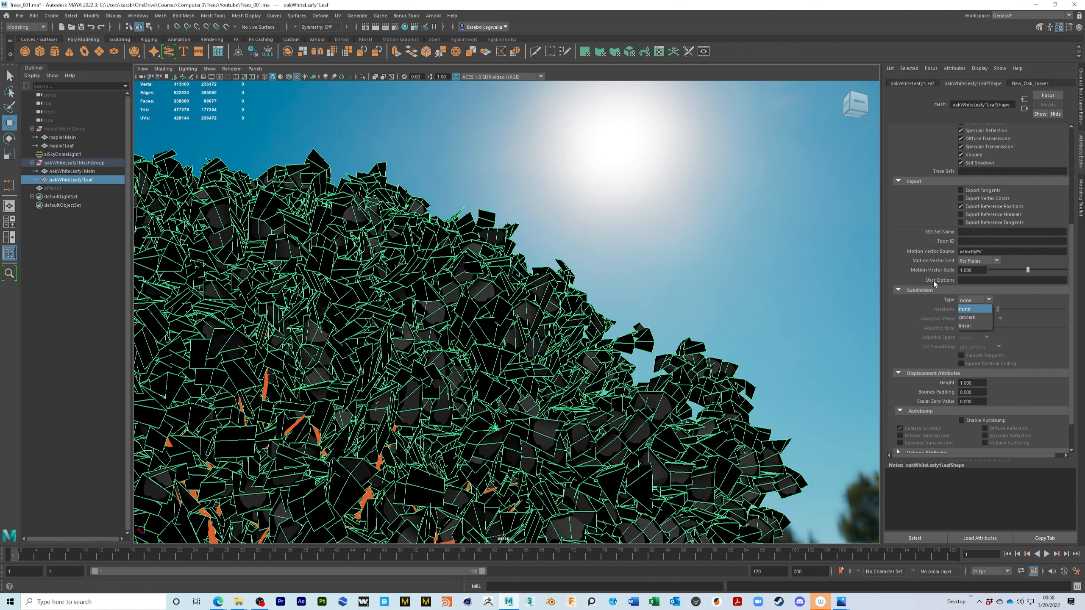
pyautogui.click(935, 296)
pyautogui.scroll(5, 927, 304)
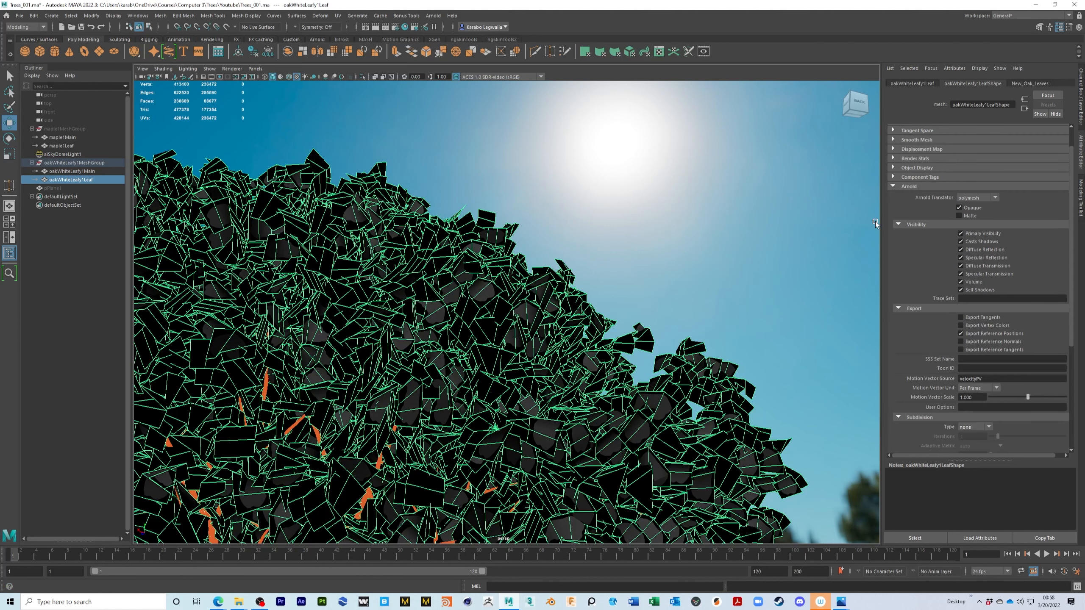
pyautogui.click(897, 189)
pyautogui.click(914, 216)
pyautogui.scroll(-5, 932, 337)
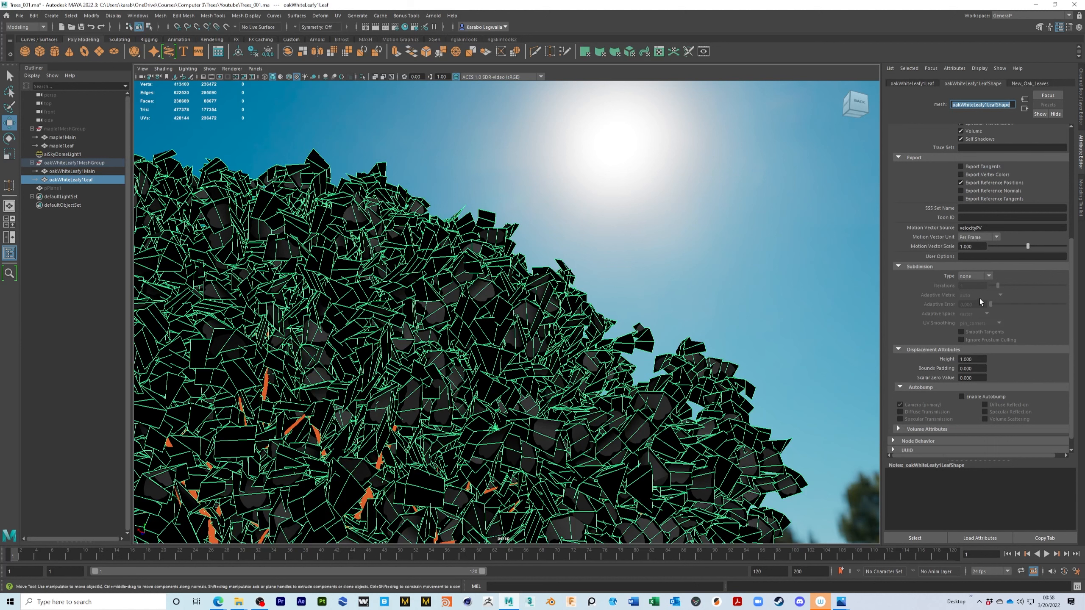
pyautogui.click(974, 275)
pyautogui.click(971, 285)
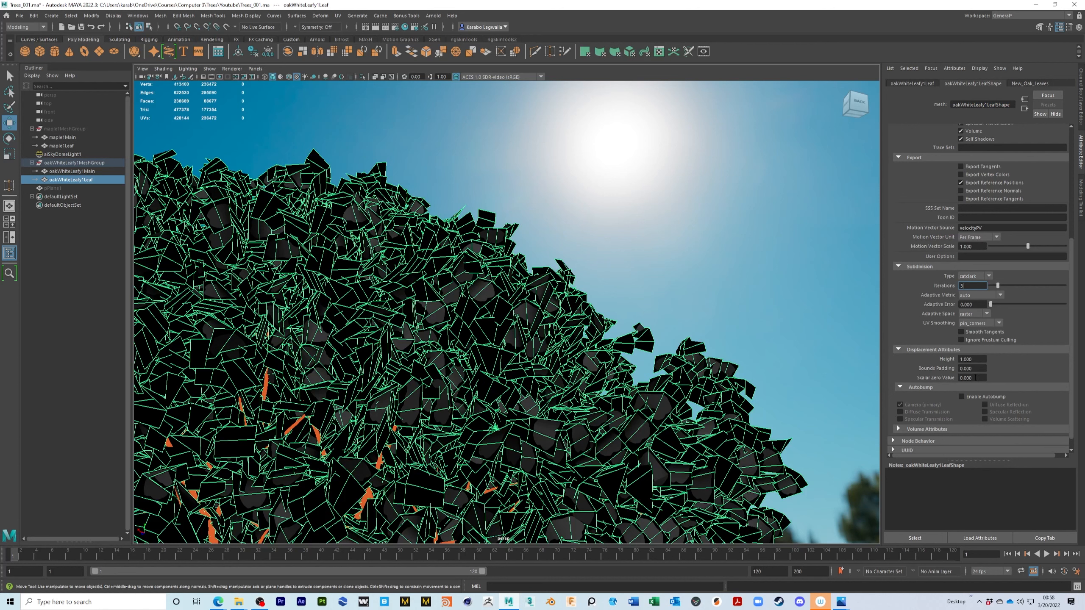
# Match pPlane1's displacement on the oak leaf mesh: height 0.3, scalar zero value 0.5, and autobump enabled.
pyautogui.click(71, 191)
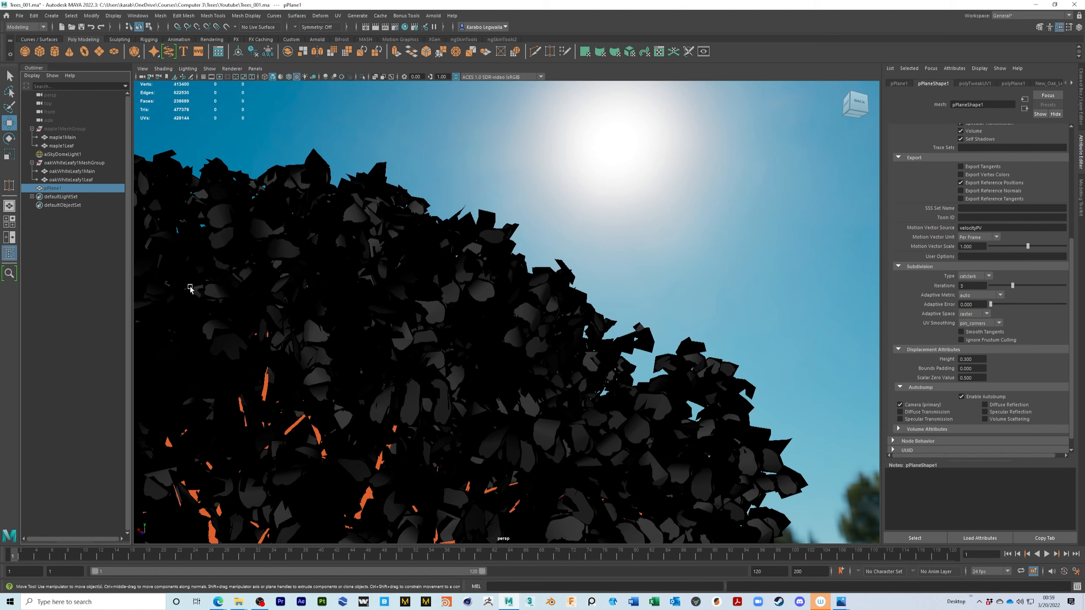
pyautogui.click(646, 343)
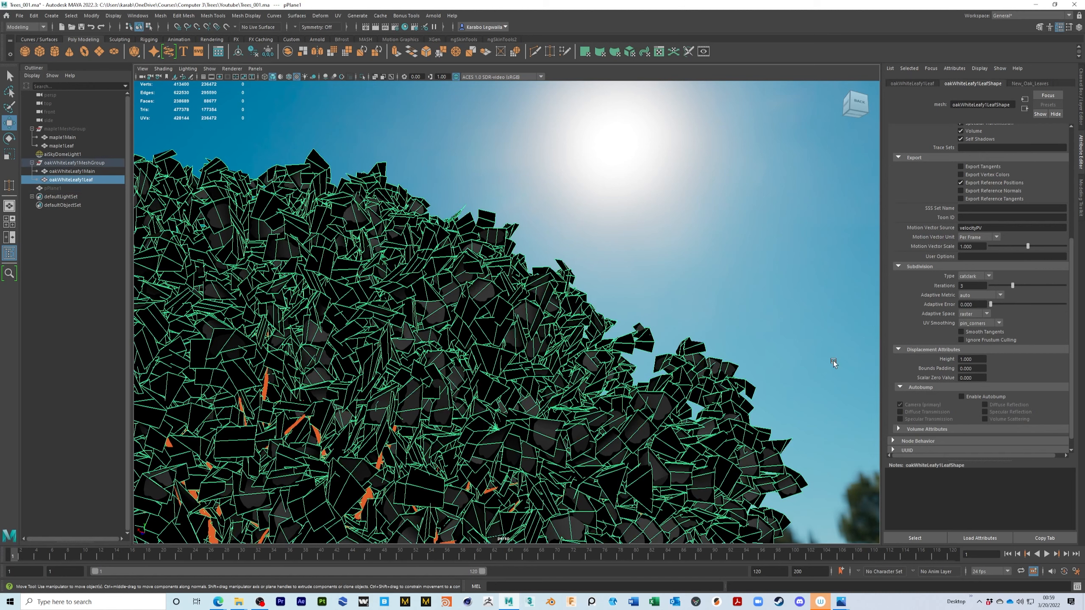
pyautogui.click(975, 360)
pyautogui.click(976, 376)
pyautogui.press('Return')
pyautogui.click(962, 397)
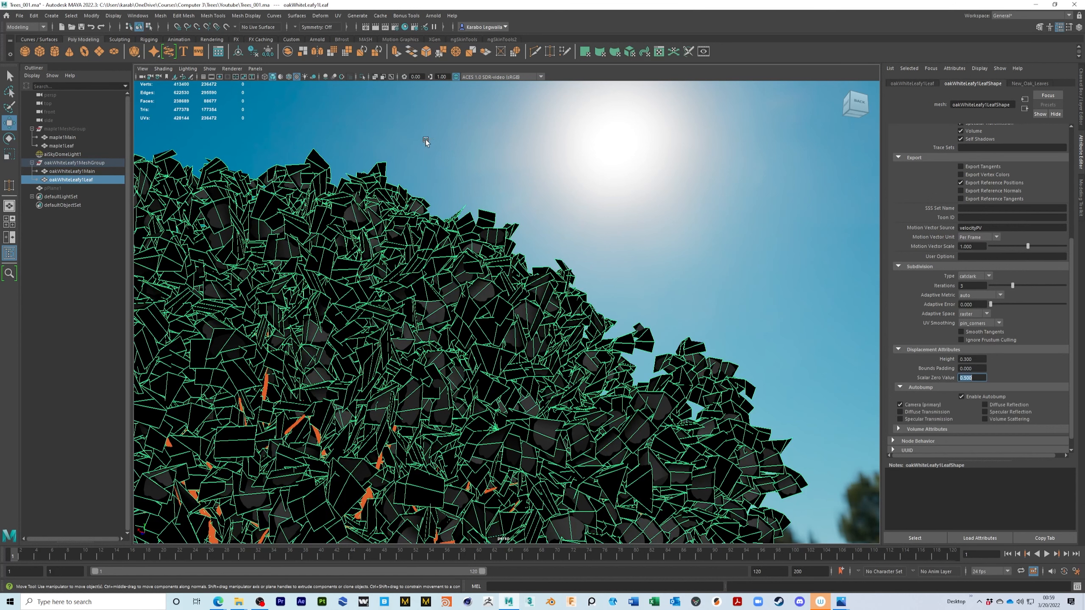
# Save the Trees_001.ma scene.
pyautogui.click(645, 224)
pyautogui.hotkey('ctrl', 's')
pyautogui.click(560, 299)
pyautogui.press('w')
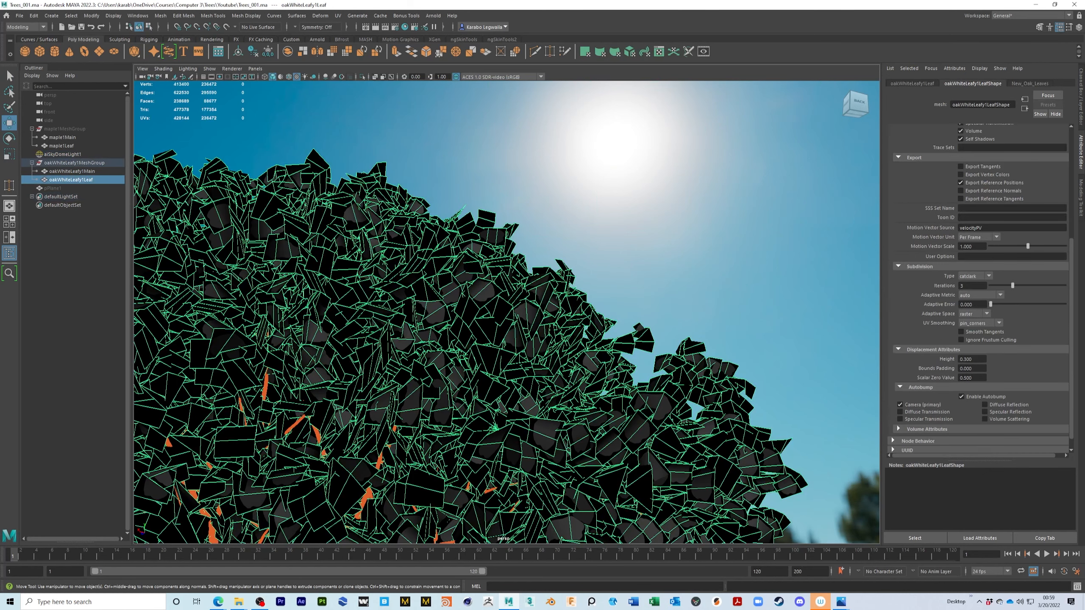
# Save the scene, render the close-up of the oak canopy in the Arnold RenderView and store a snapshot of it.
pyautogui.moveTo(0, 109); pyautogui.dragTo(654, 91)
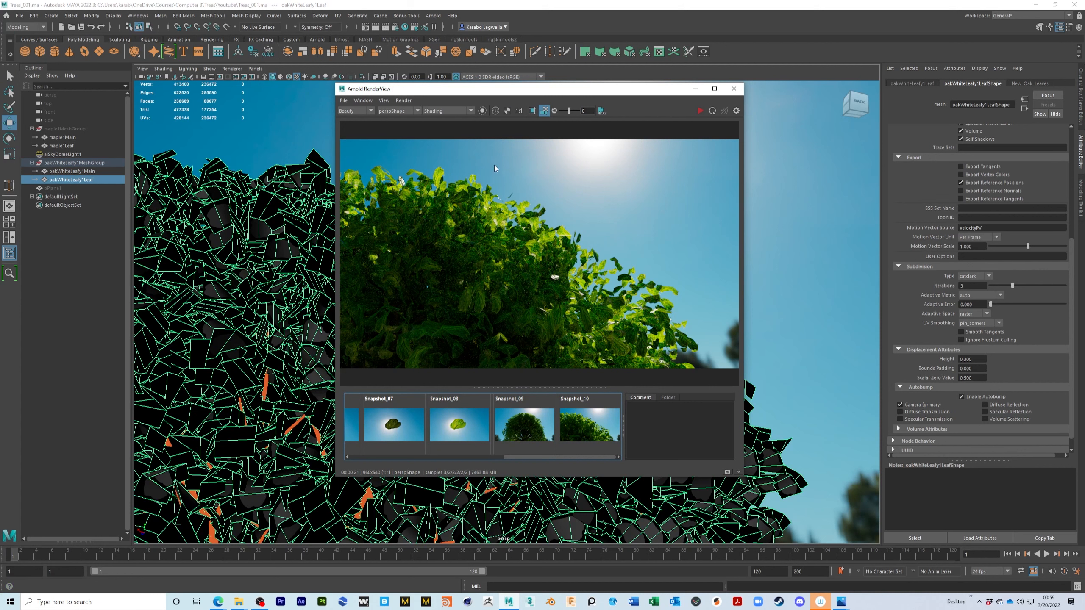
pyautogui.click(82, 27)
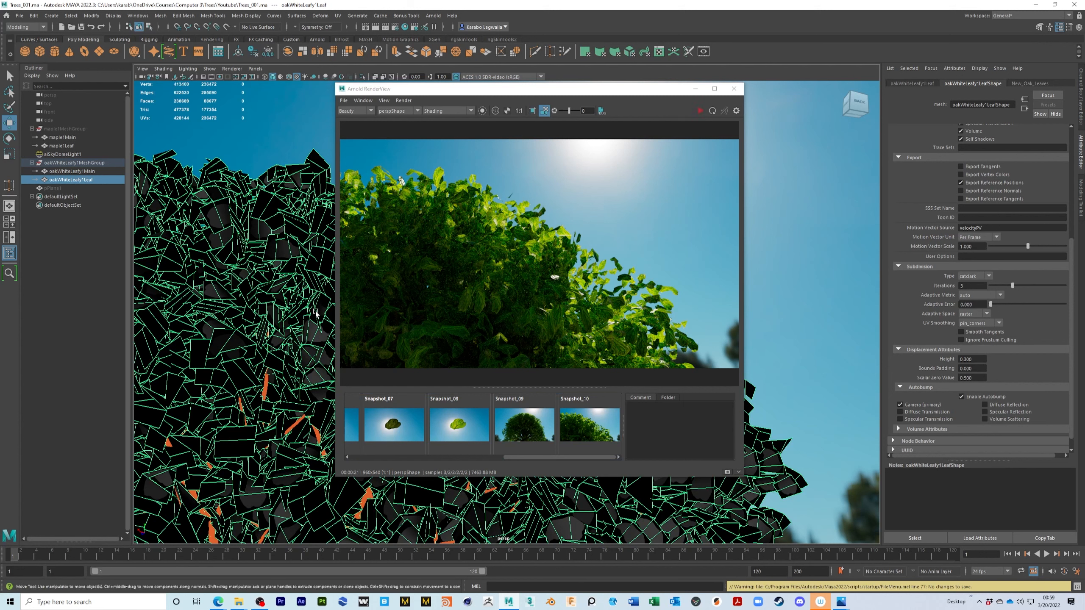
pyautogui.click(700, 111)
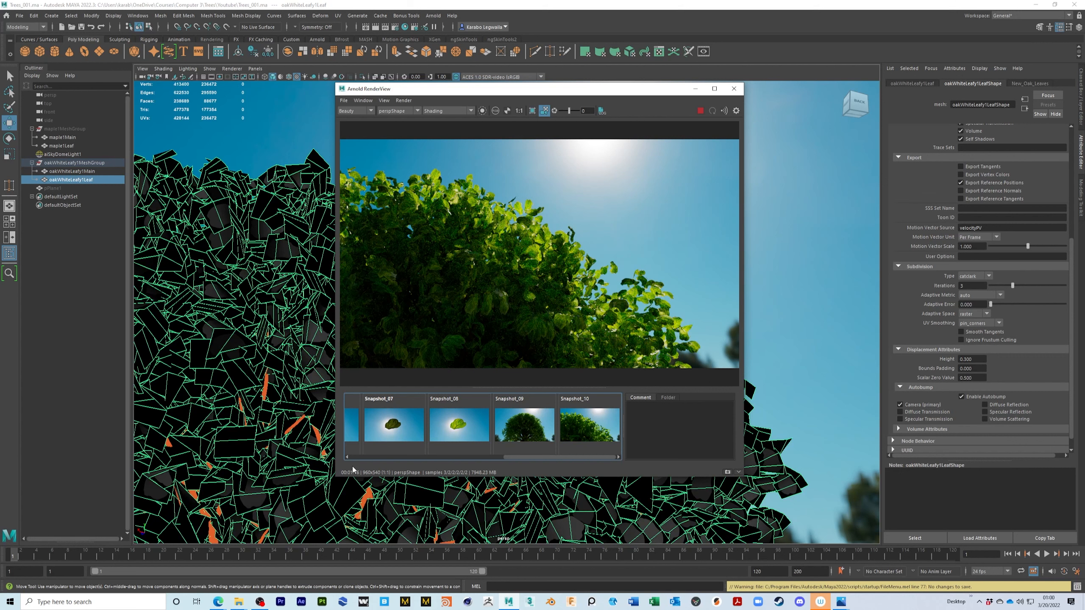
pyautogui.click(728, 472)
pyautogui.moveTo(571, 458); pyautogui.dragTo(595, 449)
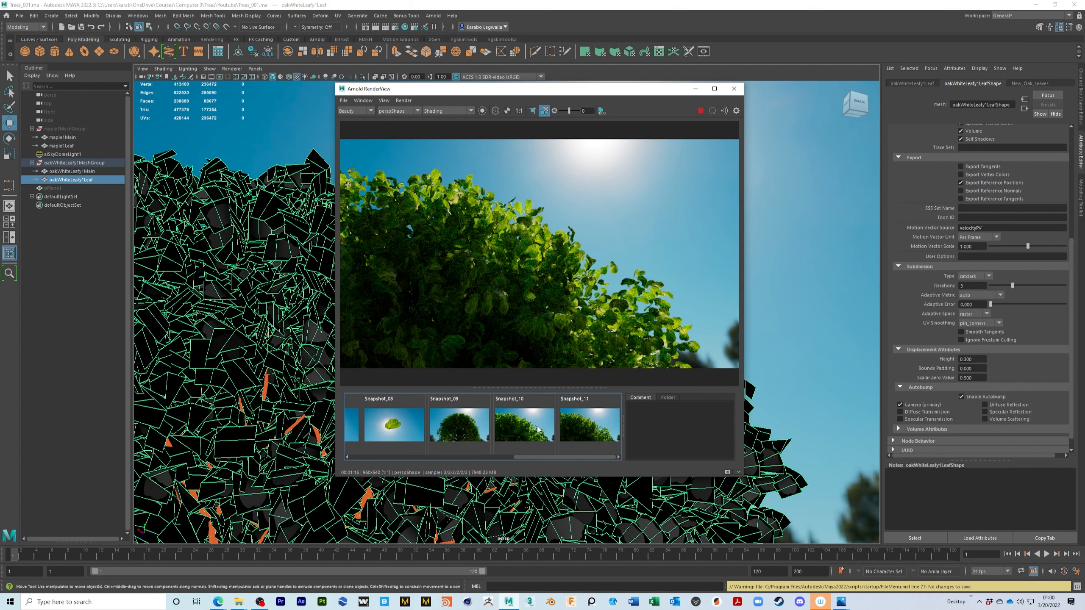
# Compare the oak canopy renders stored in Snapshot_10 and Snapshot_11.
pyautogui.click(538, 429)
pyautogui.click(597, 431)
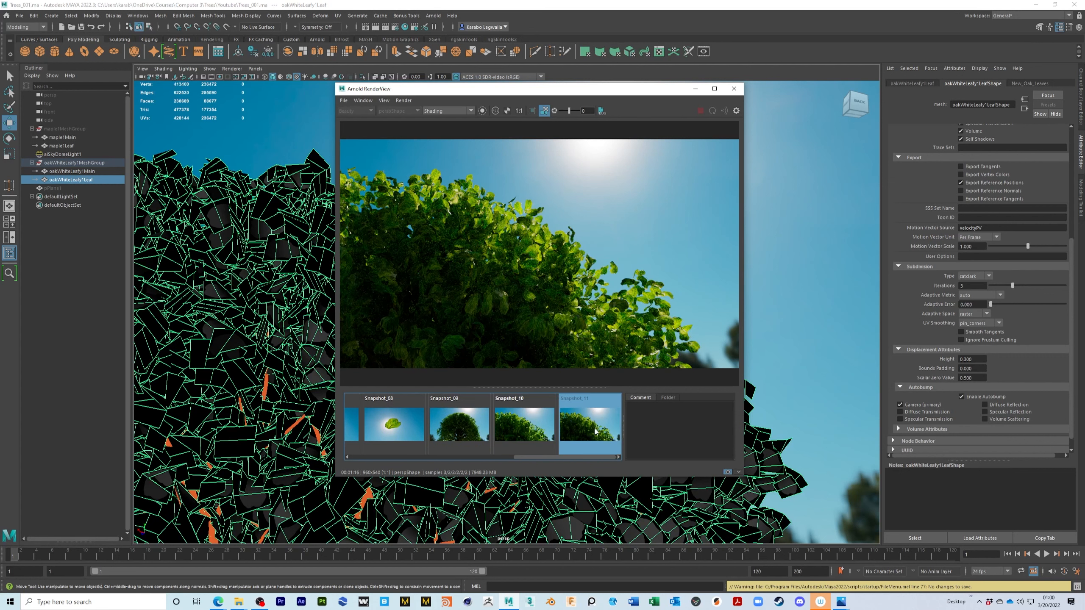
pyautogui.click(525, 427)
pyautogui.click(580, 431)
pyautogui.click(530, 429)
pyautogui.click(587, 429)
pyautogui.click(528, 433)
pyautogui.click(587, 429)
pyautogui.click(535, 426)
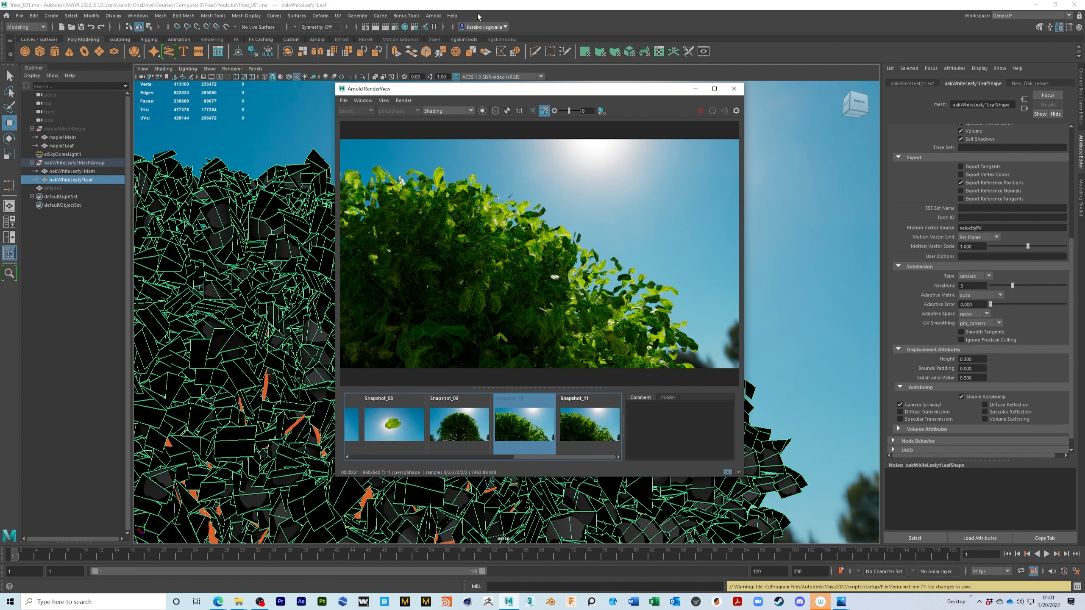
# Switch the render's debug shading to Wireframe and store a snapshot of the wireframe oak canopy.
pyautogui.click(442, 111)
pyautogui.click(444, 141)
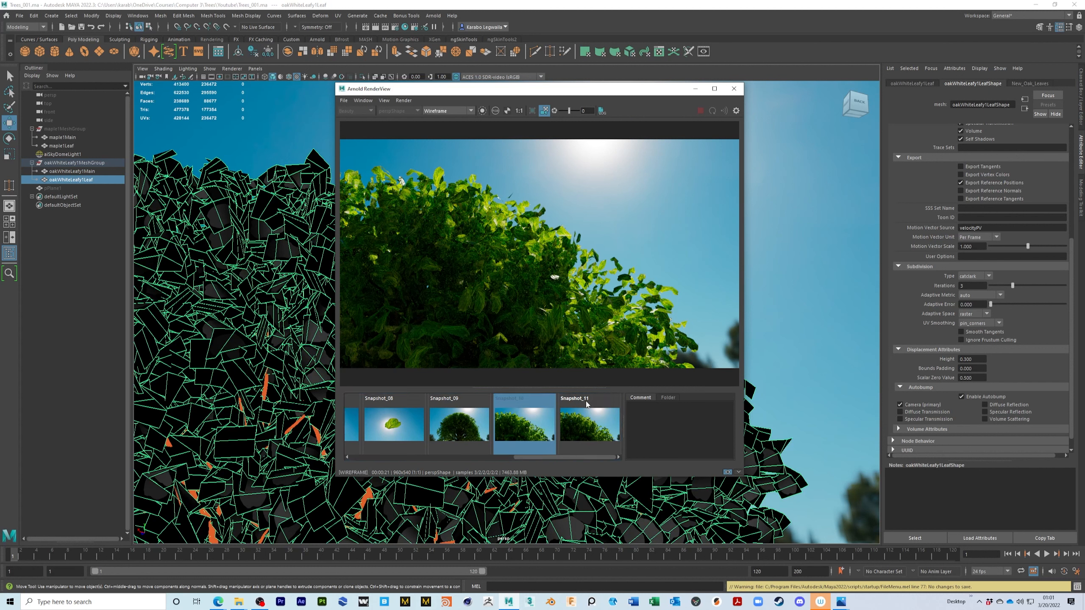
pyautogui.click(578, 441)
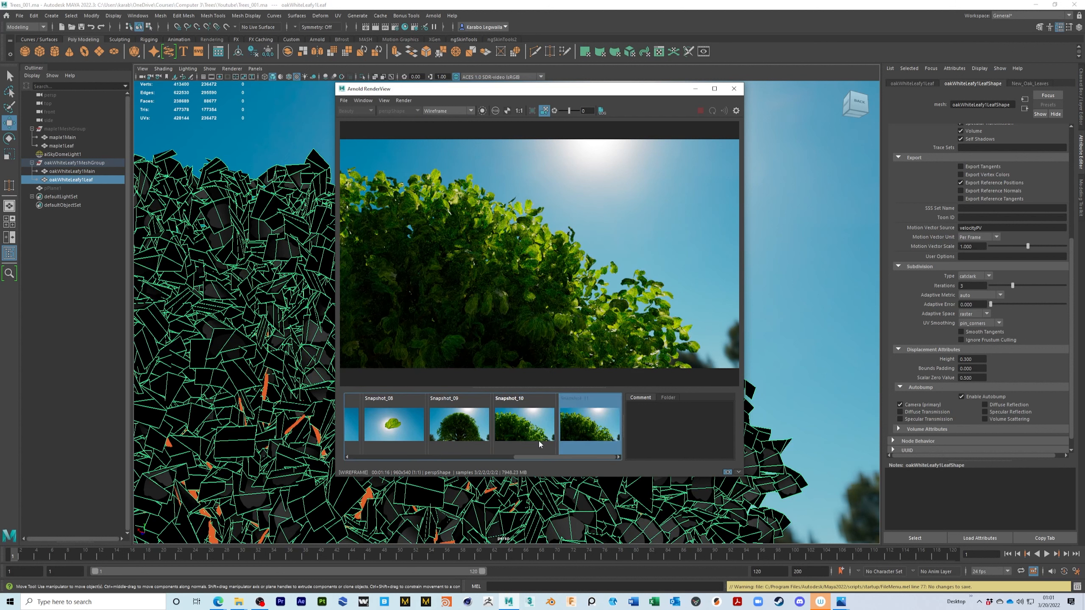
pyautogui.click(590, 415)
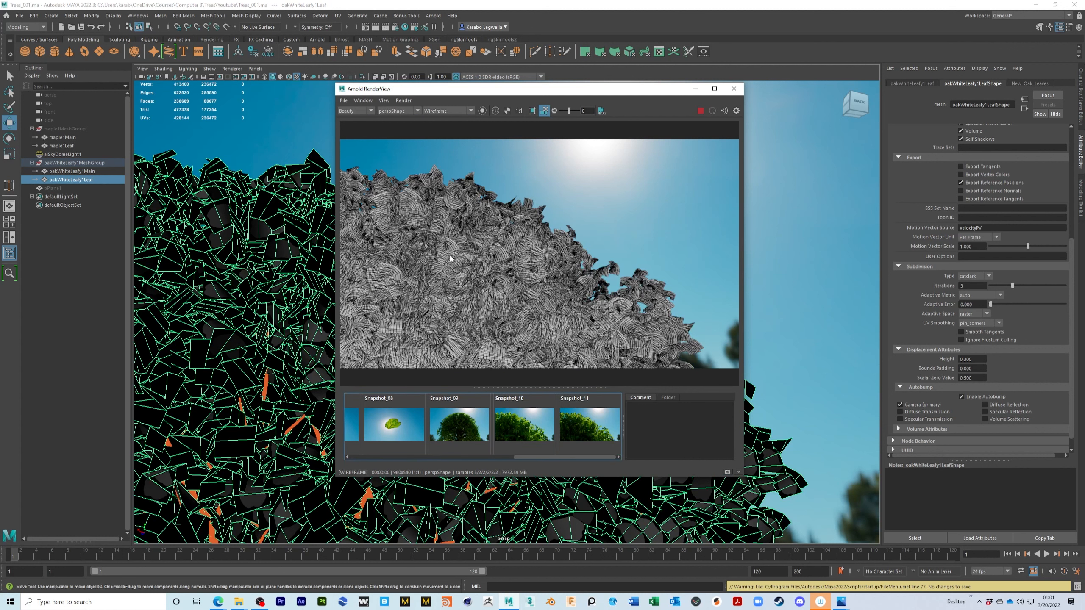
pyautogui.click(725, 472)
pyautogui.moveTo(594, 458); pyautogui.dragTo(639, 460)
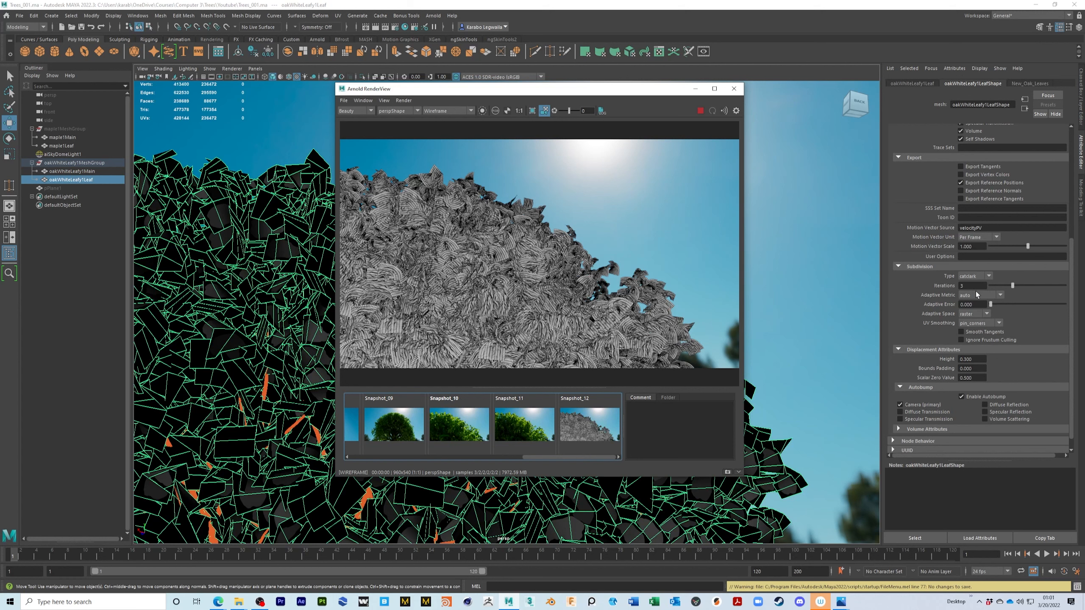
# Set the oak leaf shape's Subdivision Iterations to 0 and store another wireframe snapshot.
pyautogui.moveTo(1004, 285); pyautogui.dragTo(985, 288)
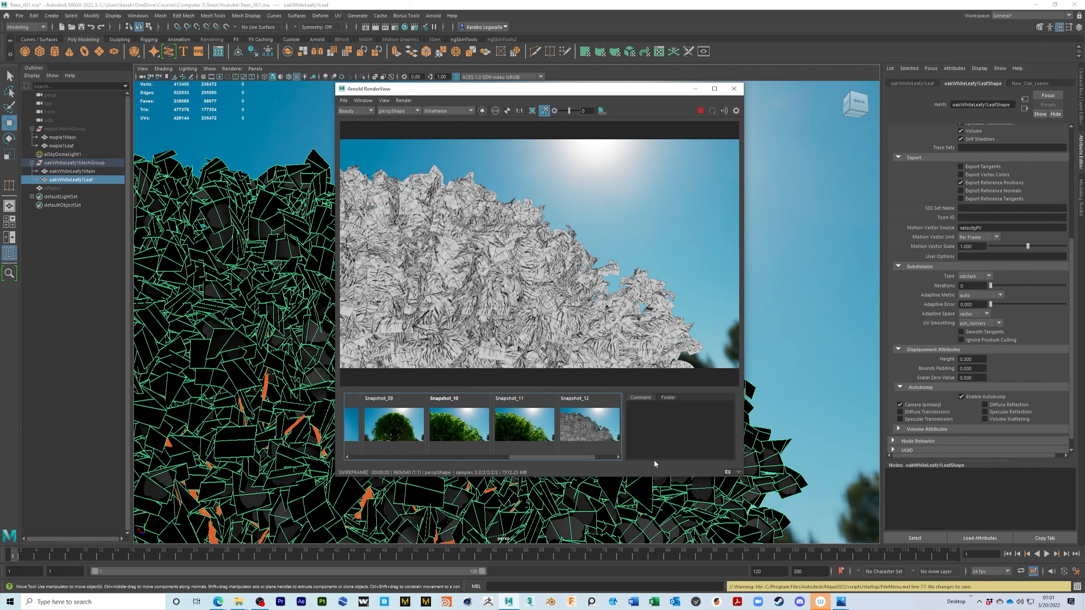
pyautogui.moveTo(584, 457); pyautogui.dragTo(635, 457)
# Compare the wireframe density of the oak leaves between Snapshot_12 and Snapshot_13.
pyautogui.click(591, 436)
pyautogui.click(529, 433)
pyautogui.click(590, 435)
pyautogui.click(529, 433)
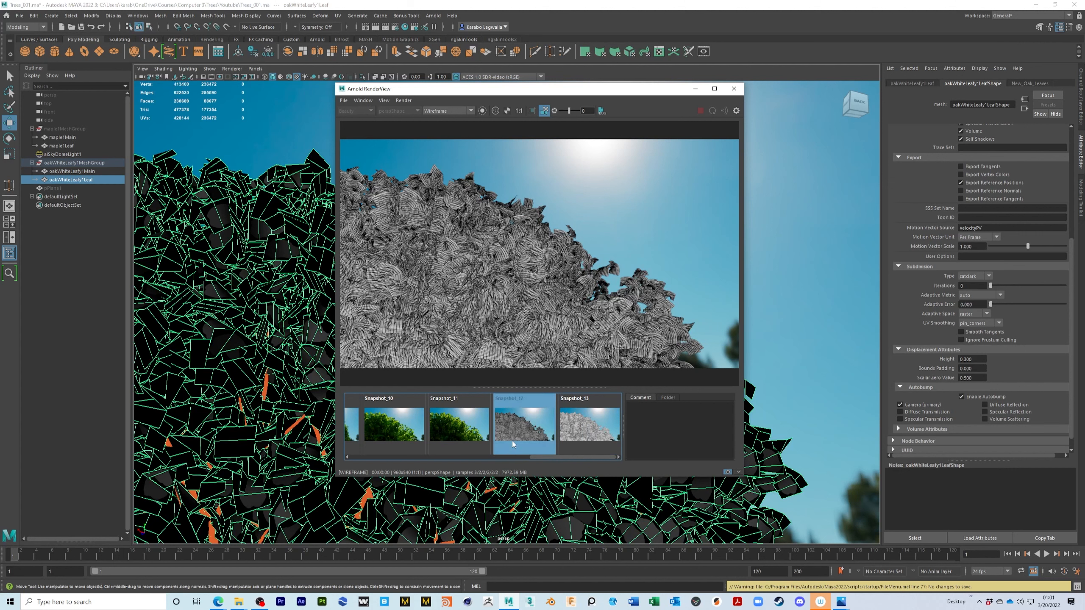
pyautogui.click(590, 427)
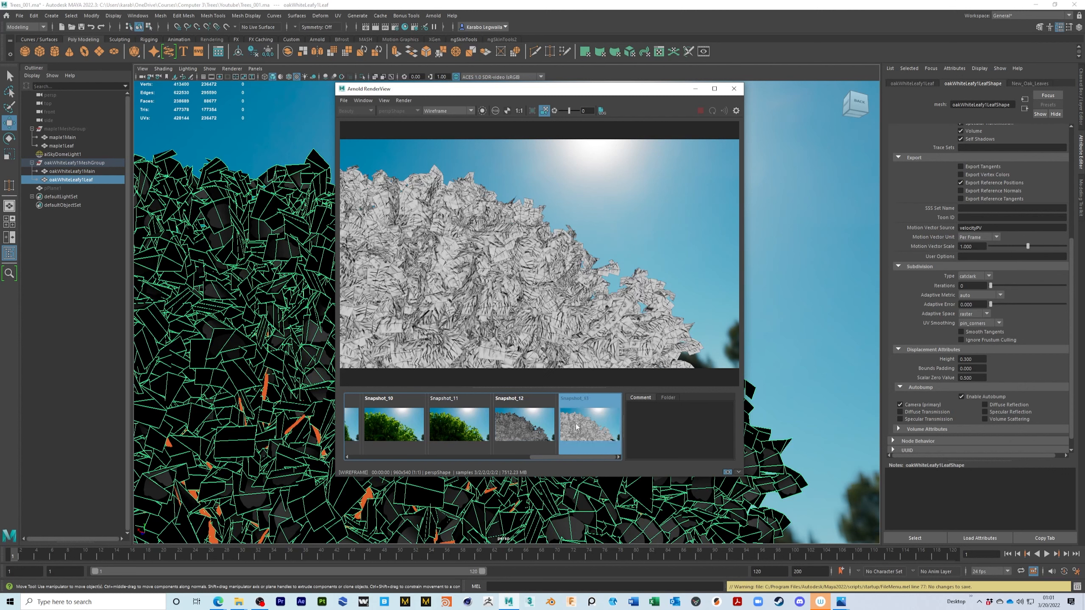
# Review the shaded oak renders in Snapshot_11 and Snapshot_10 again, and close the render view.
pyautogui.click(448, 442)
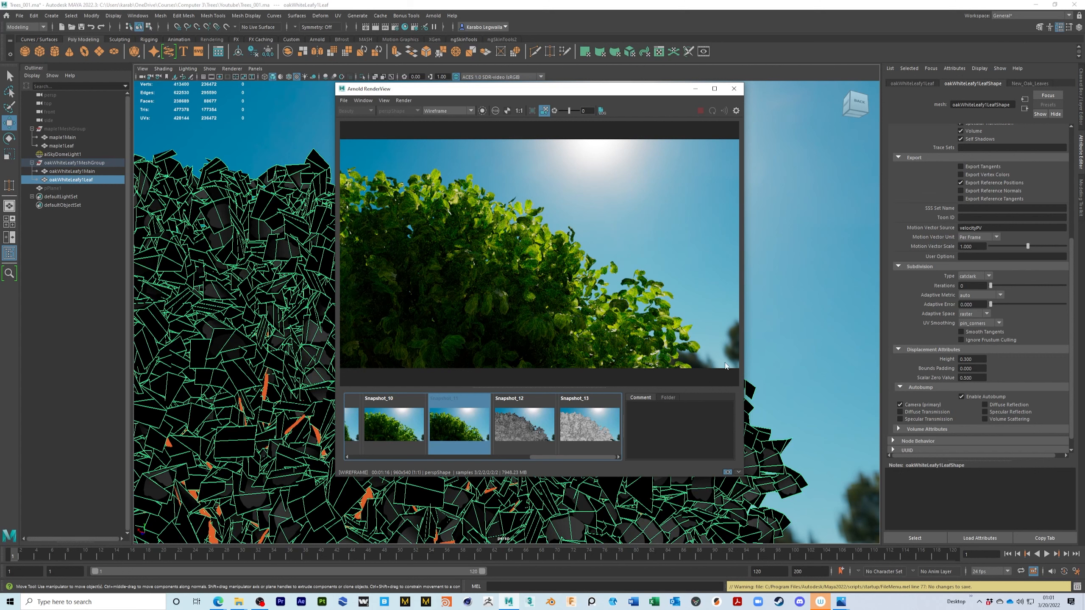
pyautogui.click(470, 432)
pyautogui.click(470, 430)
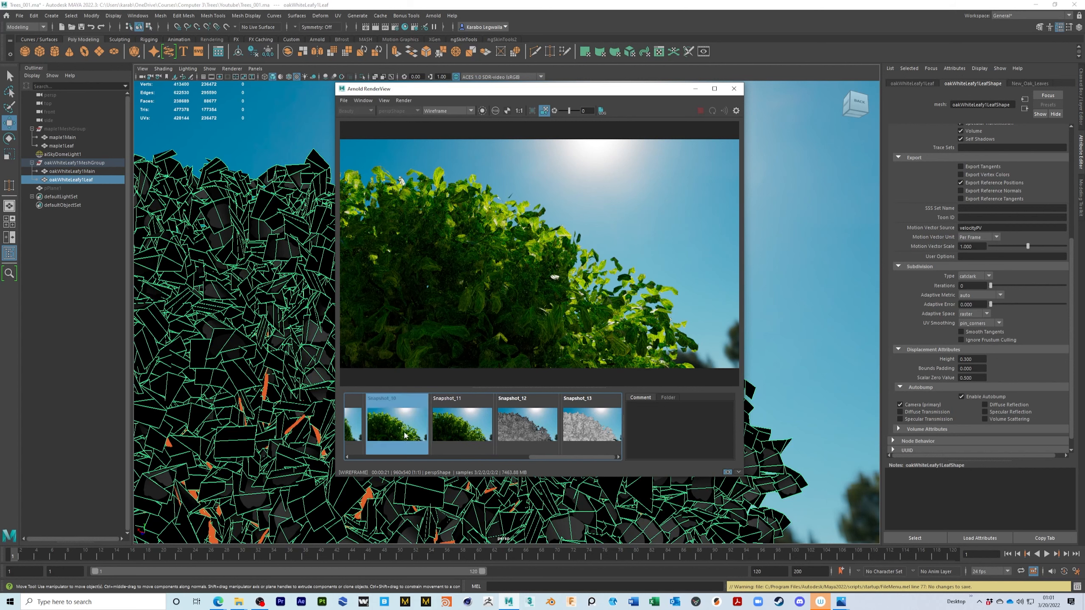
pyautogui.click(452, 428)
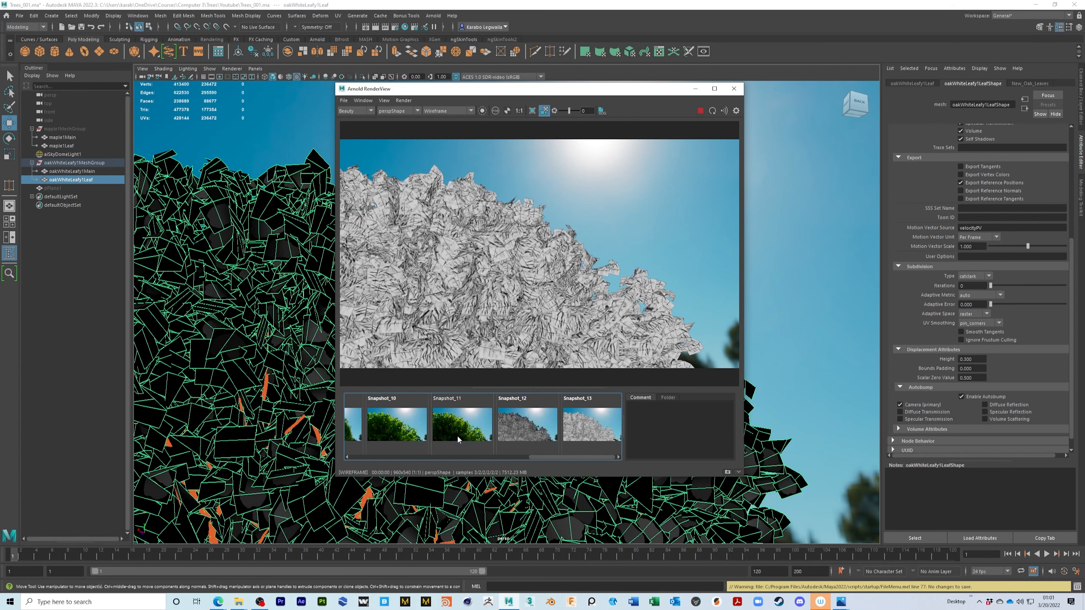
pyautogui.click(457, 435)
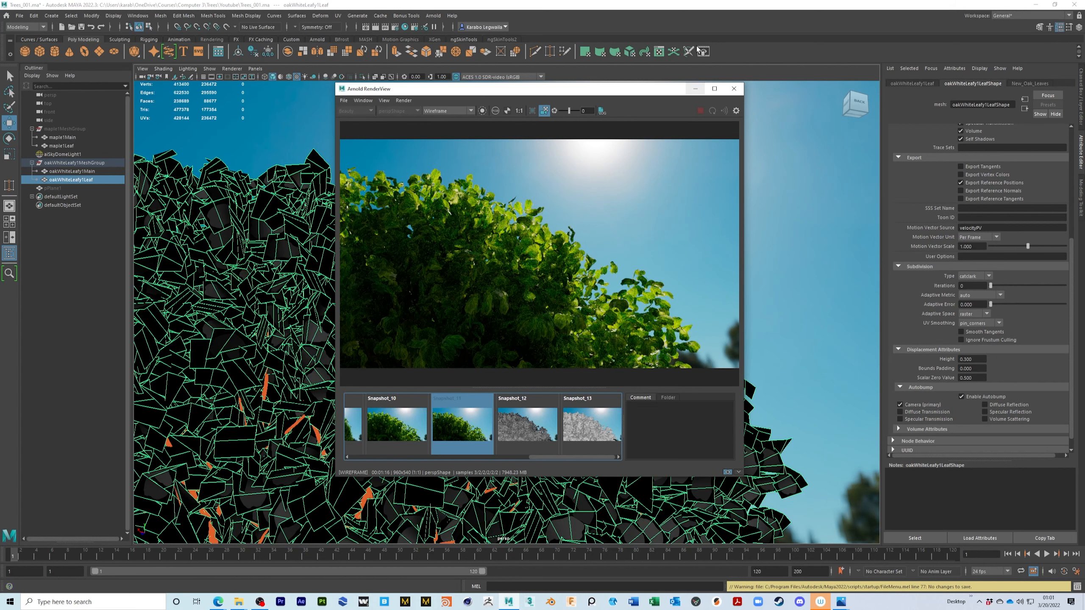
pyautogui.click(562, 418)
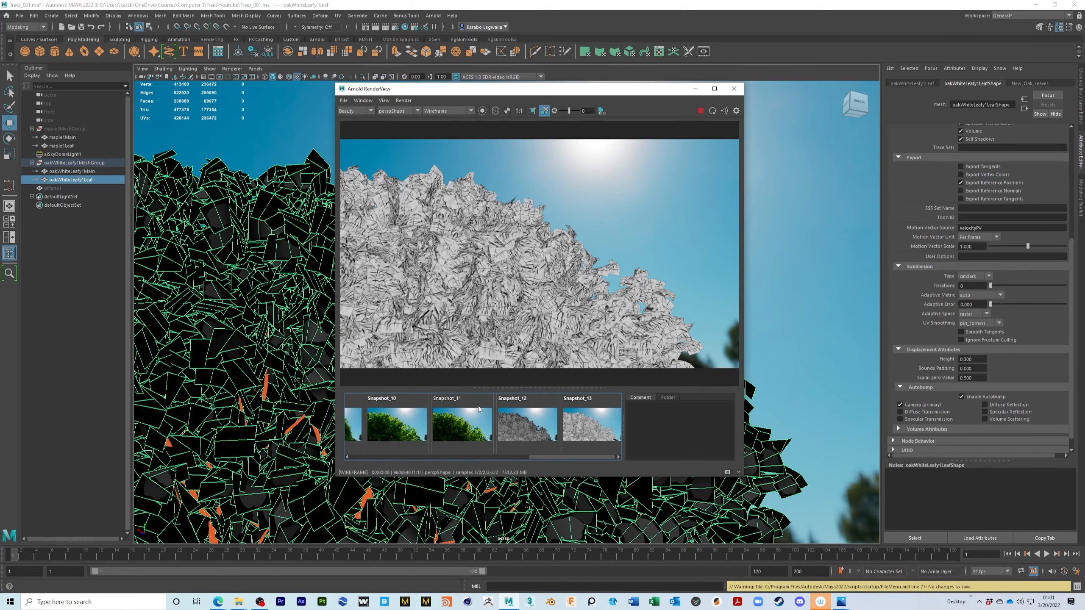
pyautogui.click(735, 89)
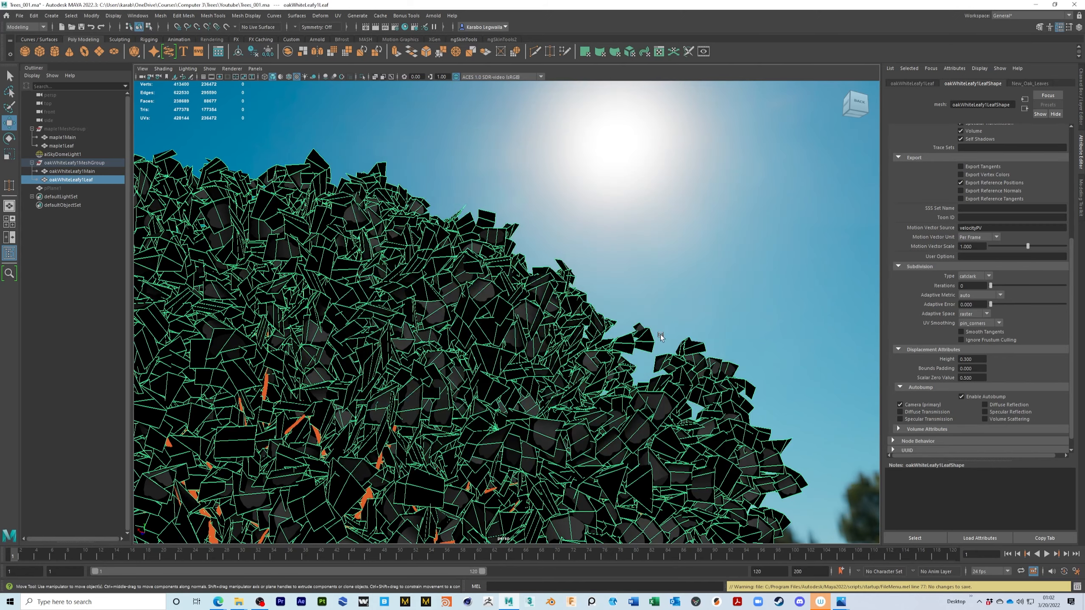
# Frame the whole oak tree in the viewport, save the scene and reopen the Arnold RenderView.
pyautogui.scroll(-6, 652, 307)
pyautogui.keyDown('alt'); pyautogui.moveTo(653, 306); pyautogui.dragTo(474, 322); pyautogui.keyUp('alt')
pyautogui.scroll(3, 530, 321)
pyautogui.hotkey('ctrl', 's')
pyautogui.click(703, 51)
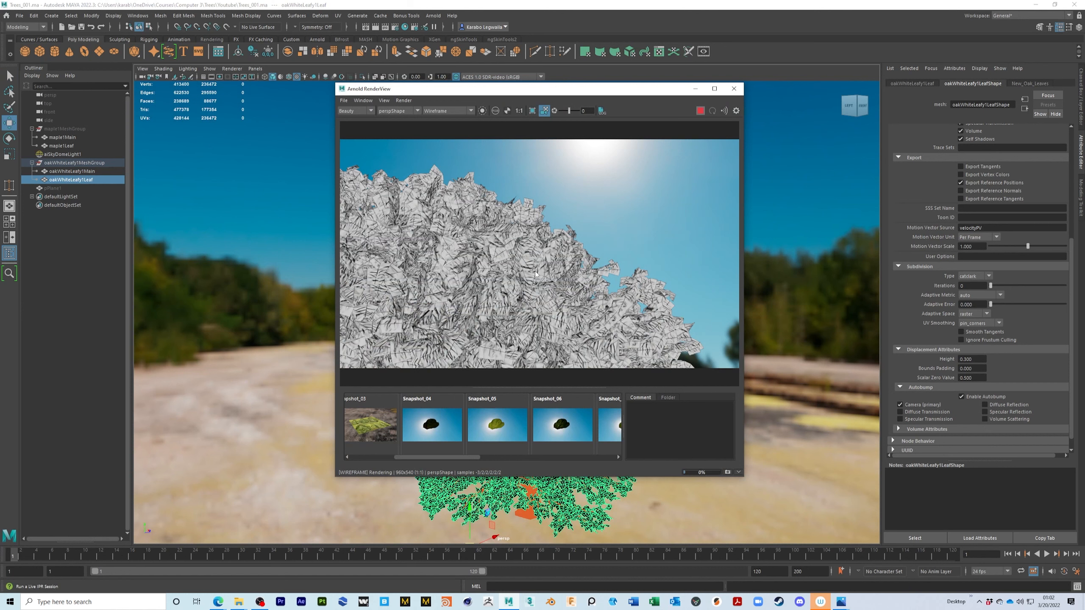
# Render the whole oak in Shading mode, framed more closely, and close the stopped render.
pyautogui.click(448, 111)
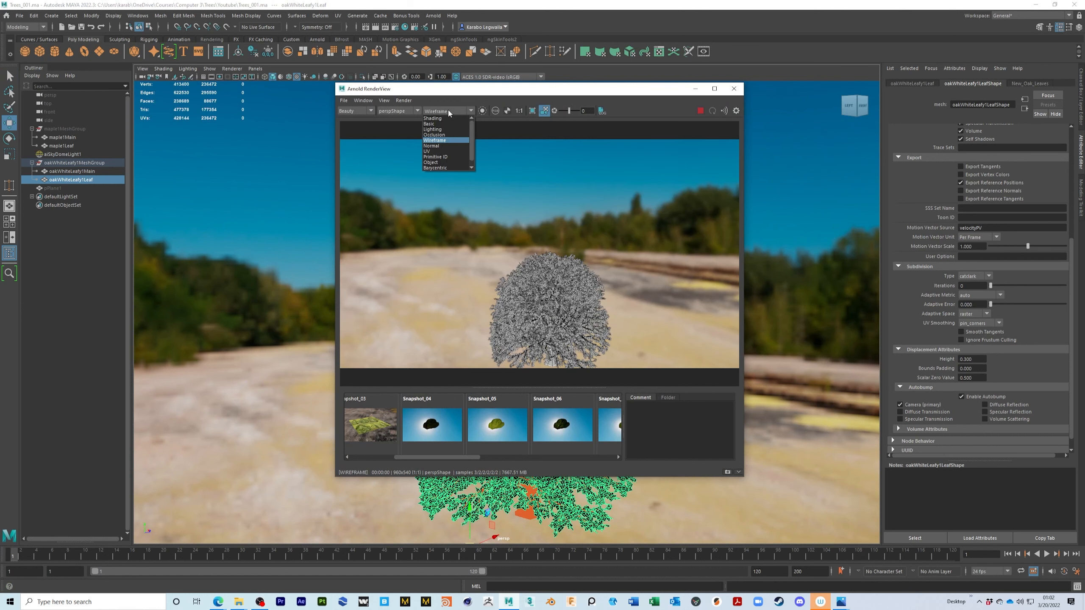
pyautogui.click(444, 117)
pyautogui.keyDown('alt'); pyautogui.moveTo(626, 318); pyautogui.dragTo(609, 275, button='middle'); pyautogui.keyUp('alt')
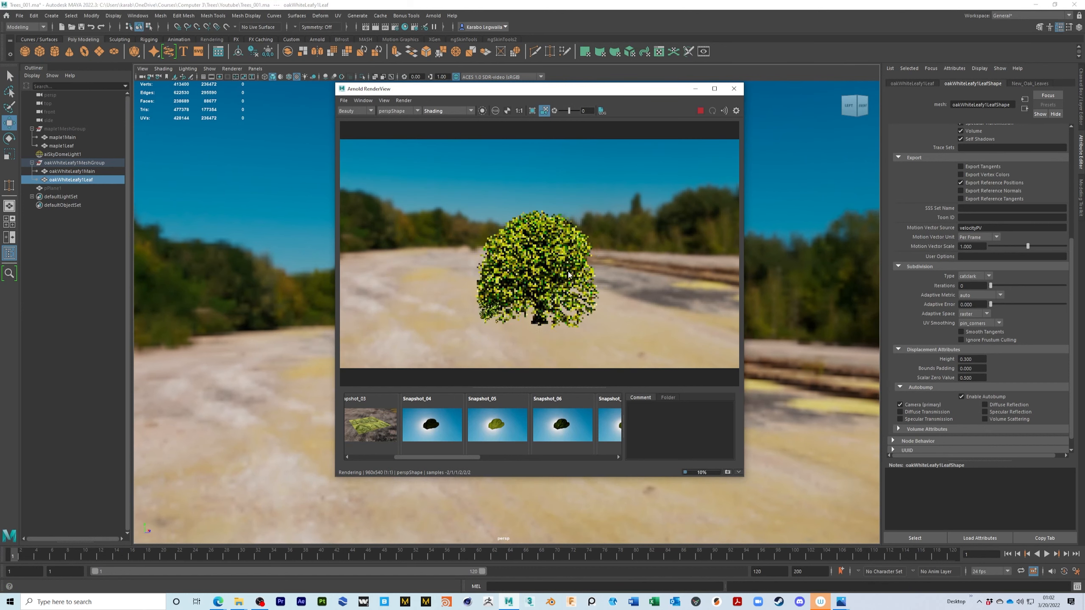
pyautogui.keyDown('alt'); pyautogui.moveTo(610, 274); pyautogui.dragTo(661, 303, button='right'); pyautogui.keyUp('alt')
pyautogui.keyDown('alt'); pyautogui.moveTo(594, 298); pyautogui.dragTo(635, 302, button='right'); pyautogui.keyUp('alt')
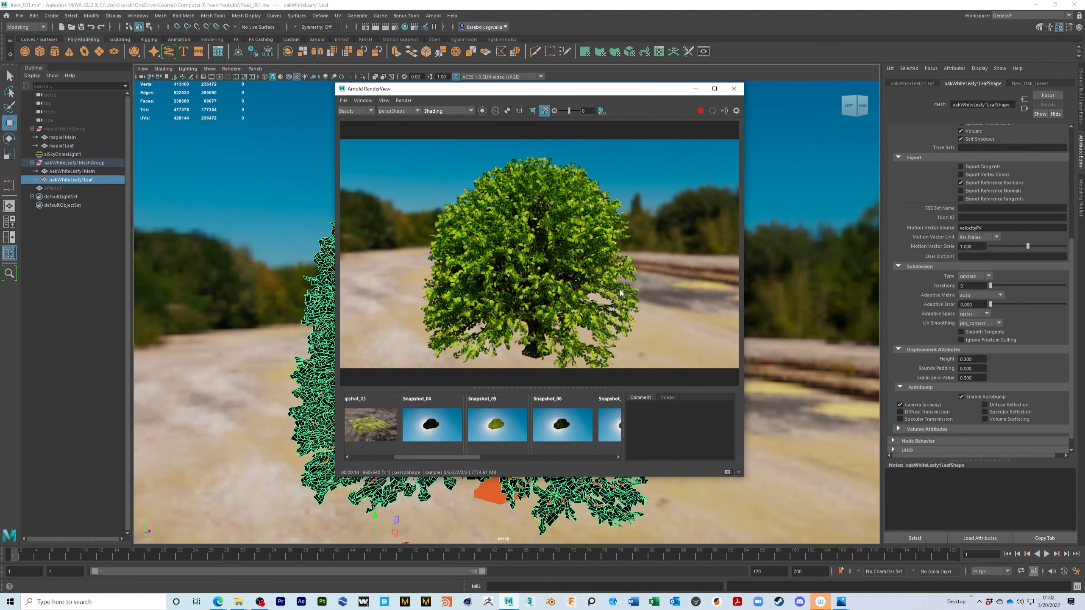
pyautogui.click(701, 111)
pyautogui.click(735, 89)
# Unhide maple1MeshGroup, frame the maple and oak together in the viewport, and save the scene.
pyautogui.scroll(-3, 684, 334)
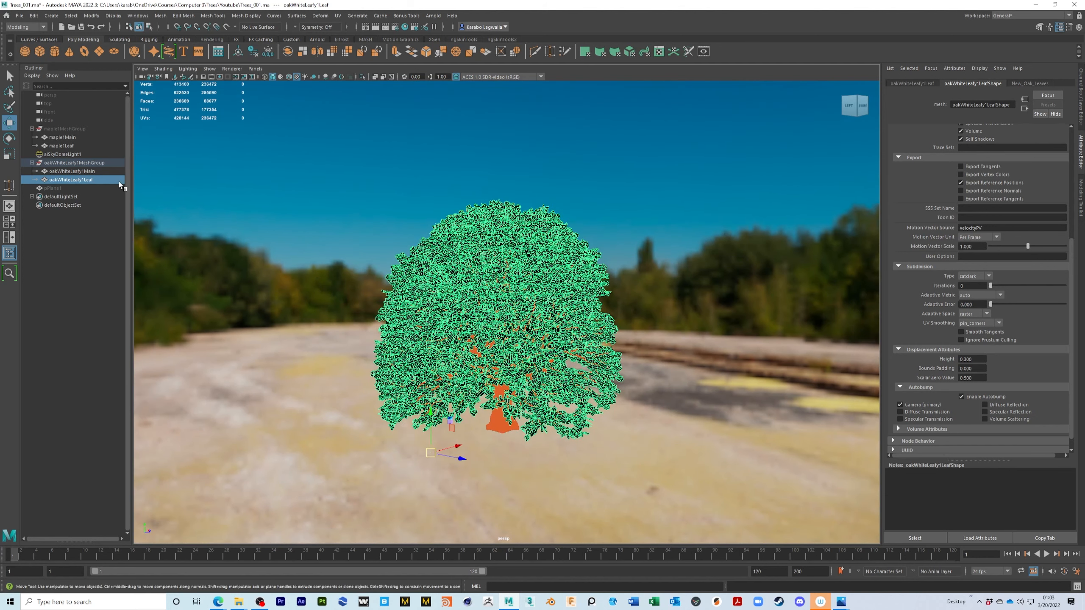
pyautogui.click(69, 129)
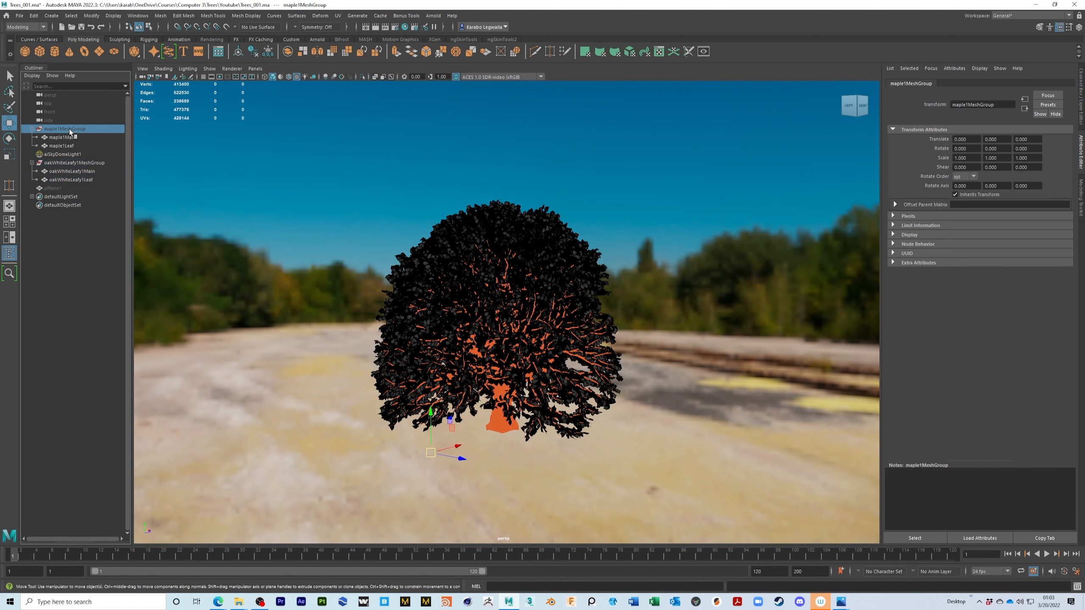
pyautogui.press('h')
pyautogui.keyDown('alt'); pyautogui.moveTo(672, 338); pyautogui.dragTo(714, 287); pyautogui.keyUp('alt')
pyautogui.scroll(2, 714, 286)
pyautogui.hotkey('ctrl', 's')
pyautogui.scroll(1, 651, 296)
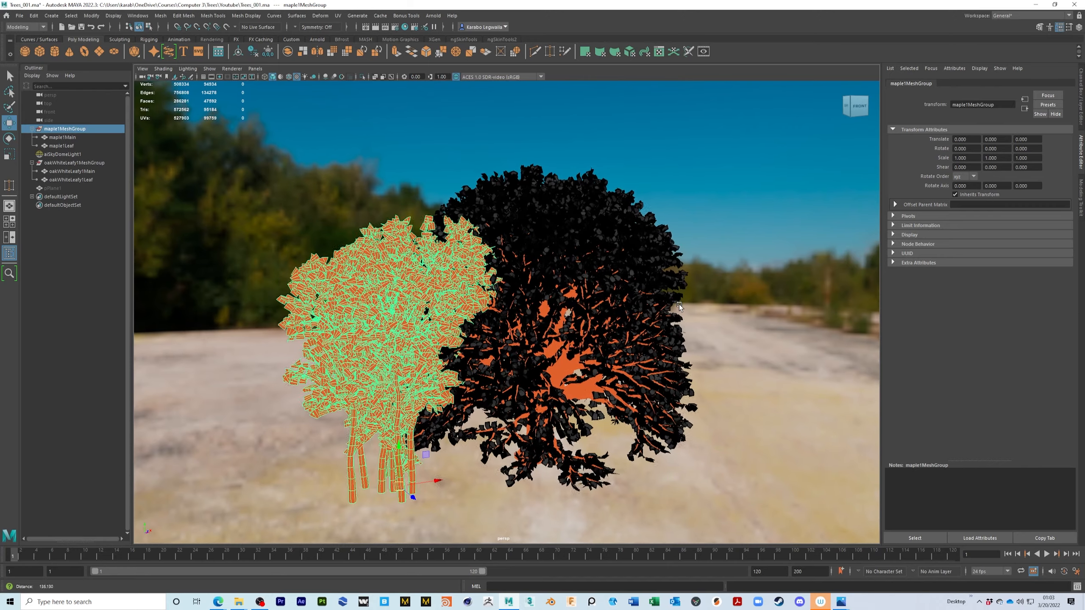
pyautogui.keyDown('alt'); pyautogui.moveTo(680, 304); pyautogui.dragTo(694, 298, button='middle'); pyautogui.keyUp('alt')
pyautogui.scroll(2, 680, 308)
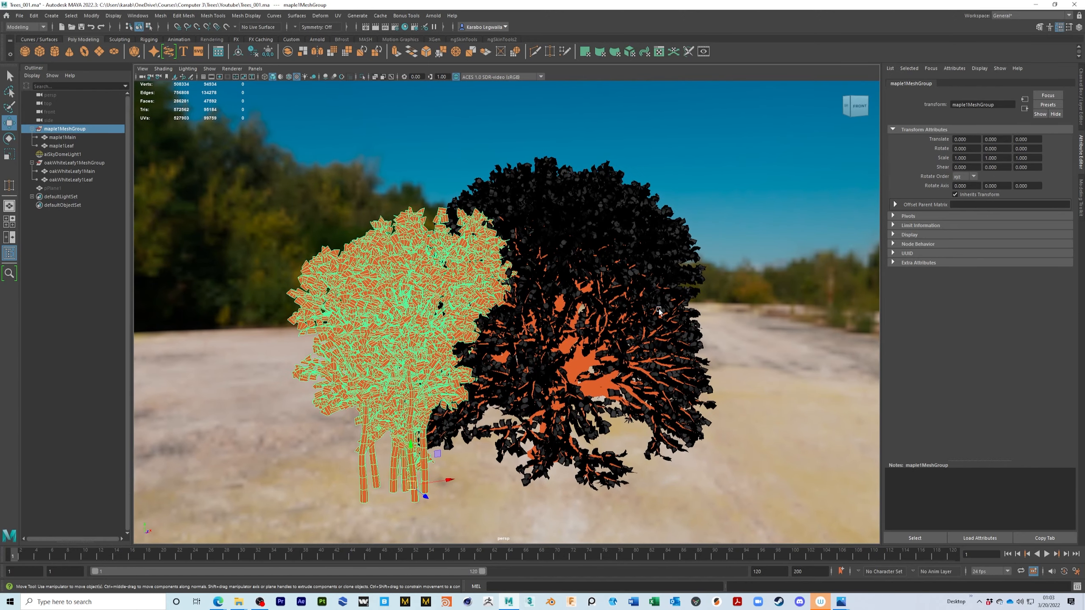
pyautogui.keyDown('alt'); pyautogui.moveTo(670, 313); pyautogui.dragTo(649, 316); pyautogui.keyUp('alt')
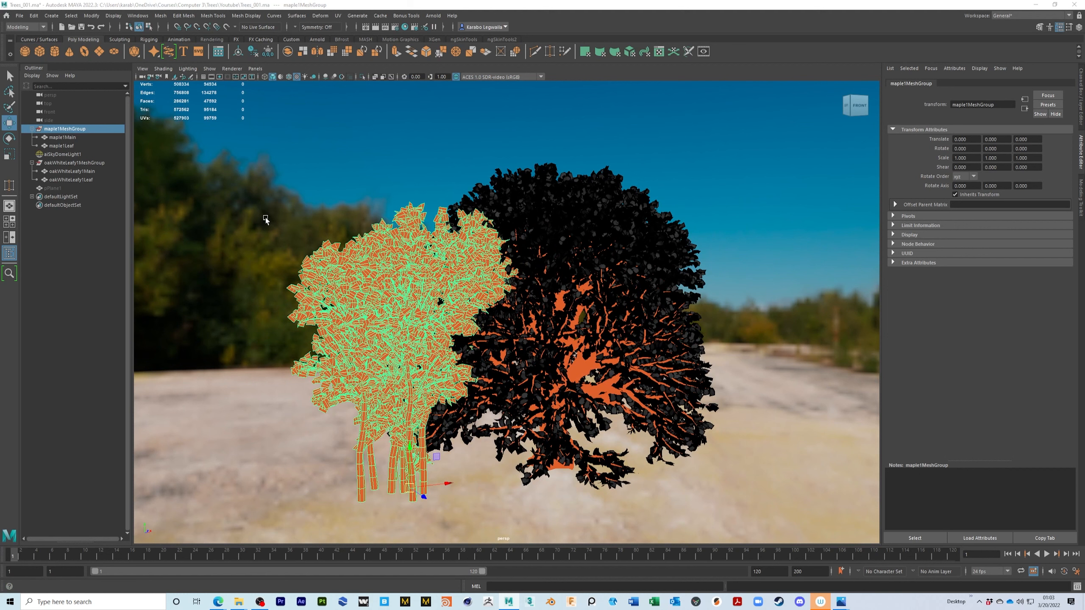
# Render the maple and oak together in Arnold, check their leaves up close, and close the stopped render.
pyautogui.click(459, 42)
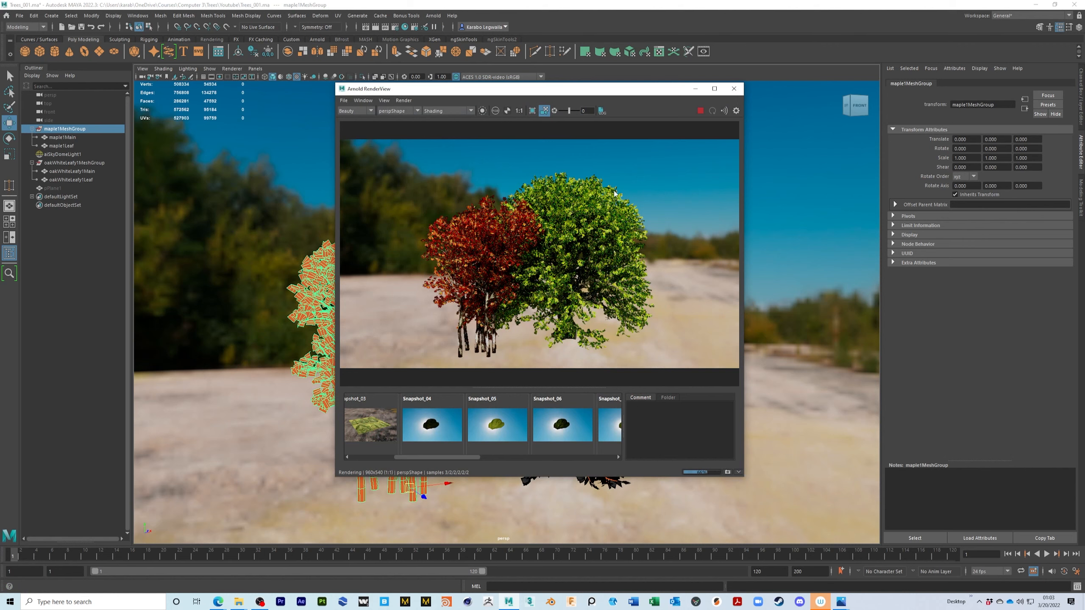
pyautogui.keyDown('alt'); pyautogui.moveTo(497, 260); pyautogui.dragTo(662, 258, button='right'); pyautogui.keyUp('alt')
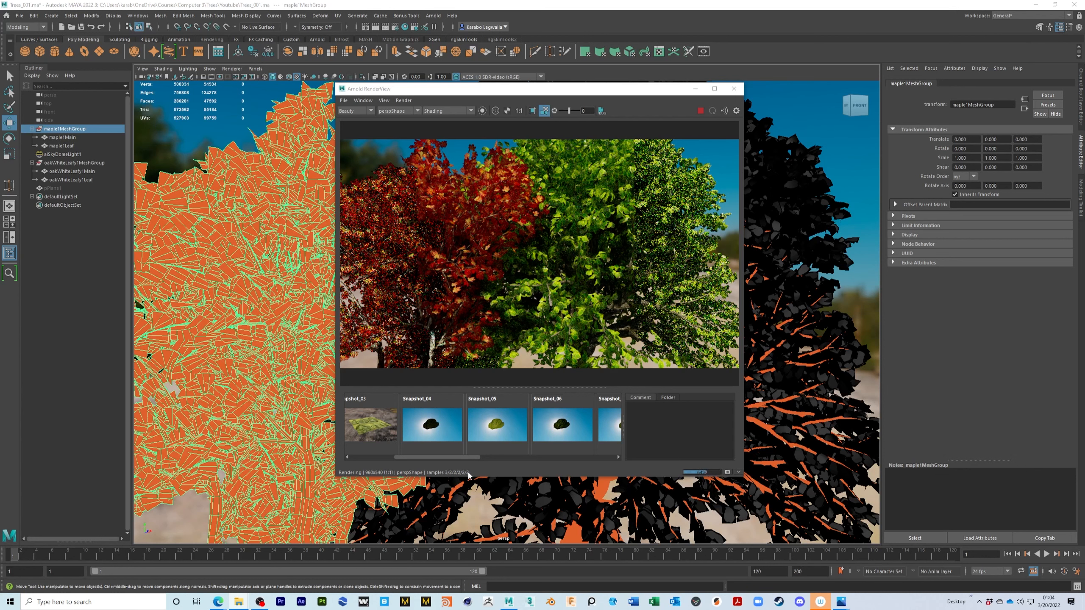
pyautogui.click(700, 111)
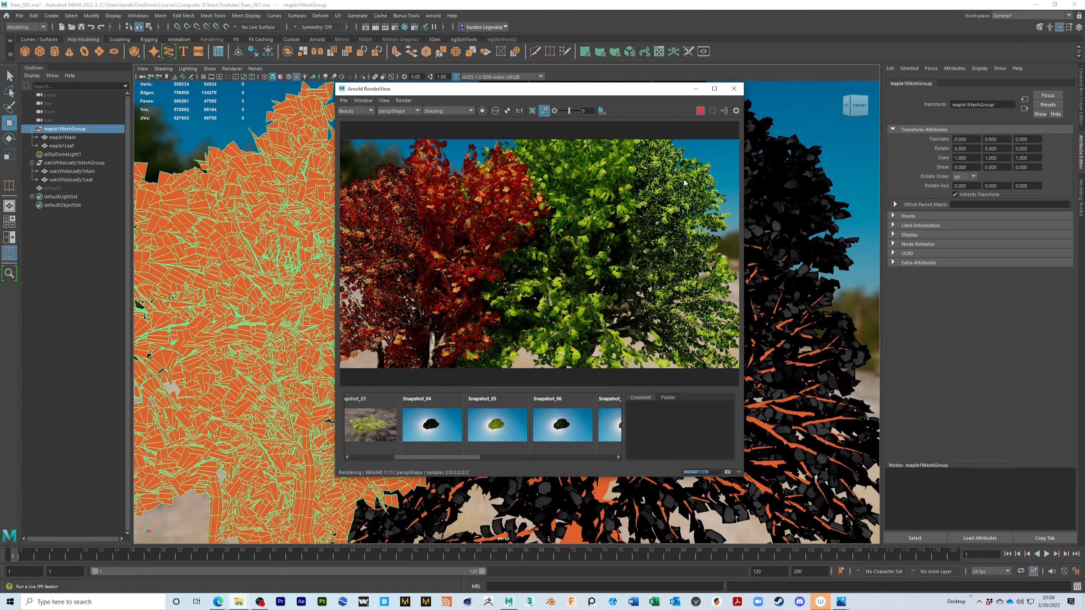
pyautogui.click(733, 89)
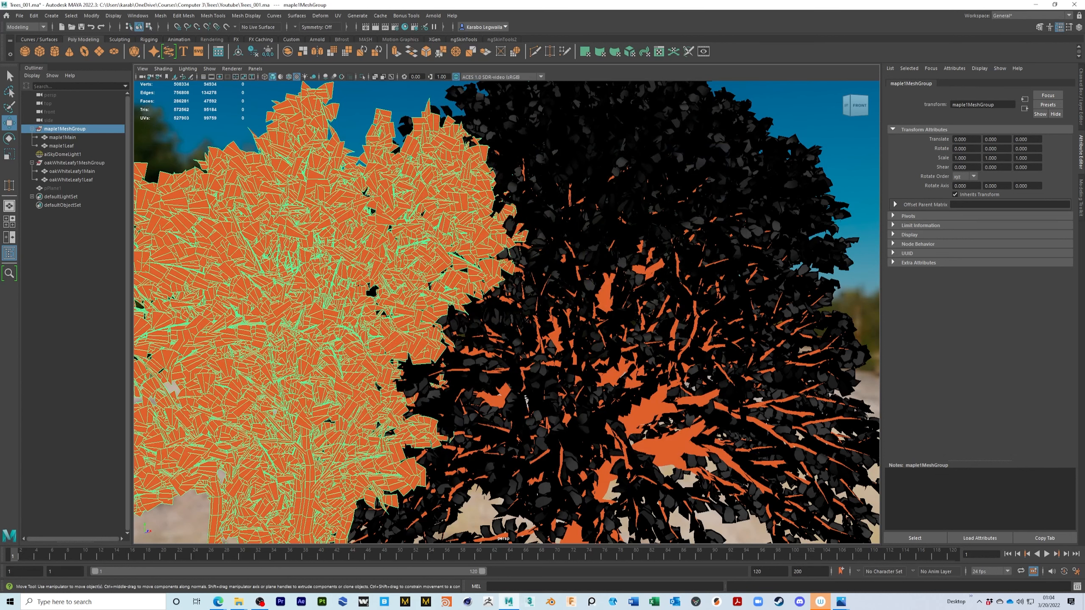
# Maximize the Hypershade and examine the Maple_Shader node network.
pyautogui.moveTo(0, 137); pyautogui.dragTo(625, 46)
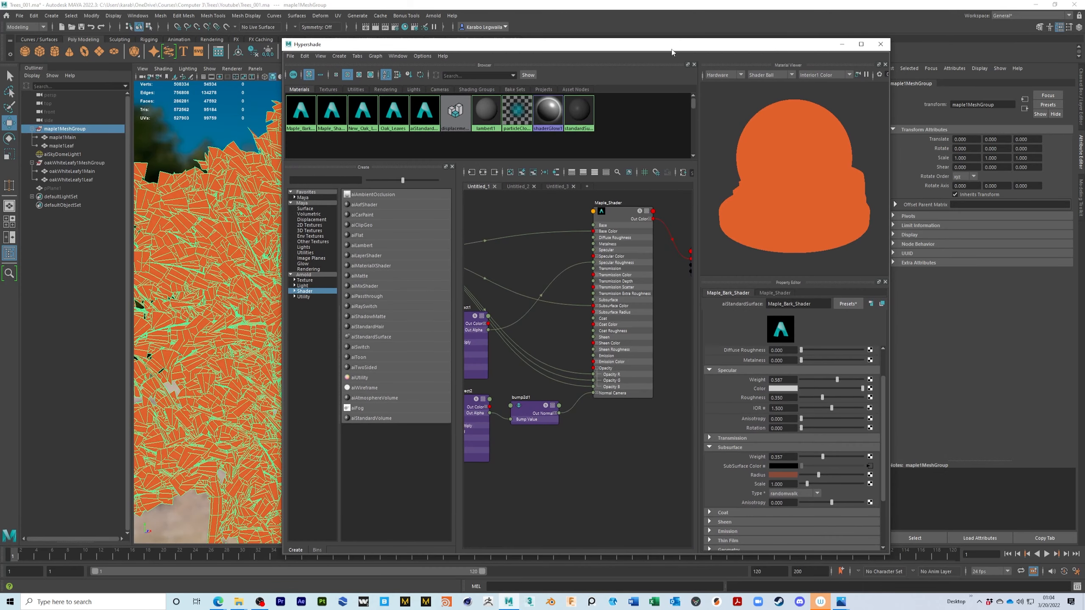
pyautogui.keyDown('alt'); pyautogui.moveTo(477, 373); pyautogui.dragTo(727, 426, button='middle'); pyautogui.keyUp('alt')
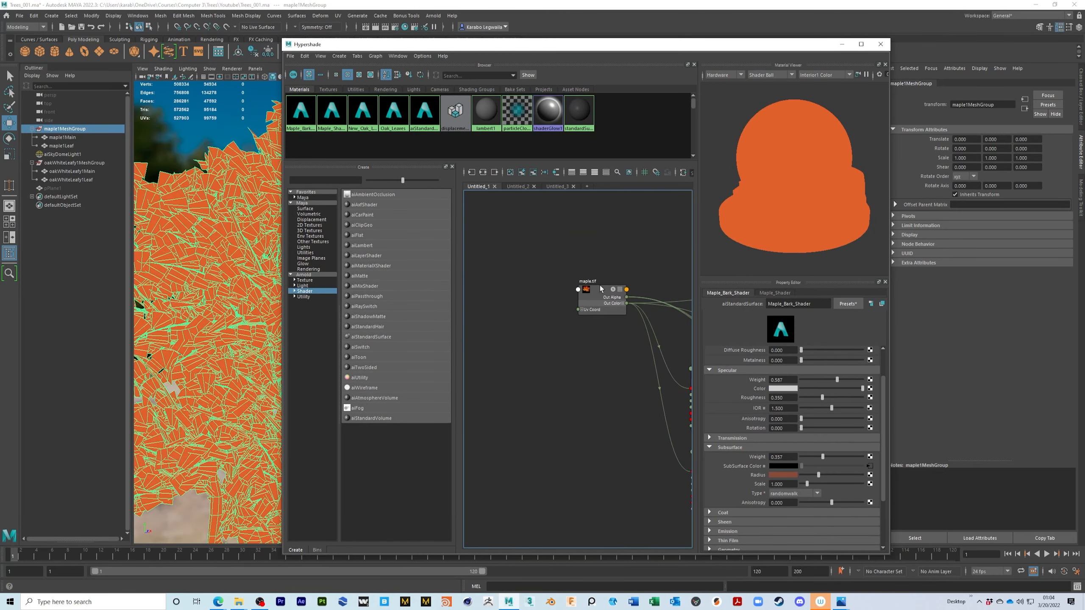
pyautogui.keyDown('alt'); pyautogui.moveTo(618, 398); pyautogui.dragTo(584, 378, button='middle'); pyautogui.keyUp('alt')
pyautogui.keyDown('alt'); pyautogui.moveTo(688, 508); pyautogui.dragTo(551, 370, button='middle'); pyautogui.keyUp('alt')
pyautogui.scroll(-2, 590, 388)
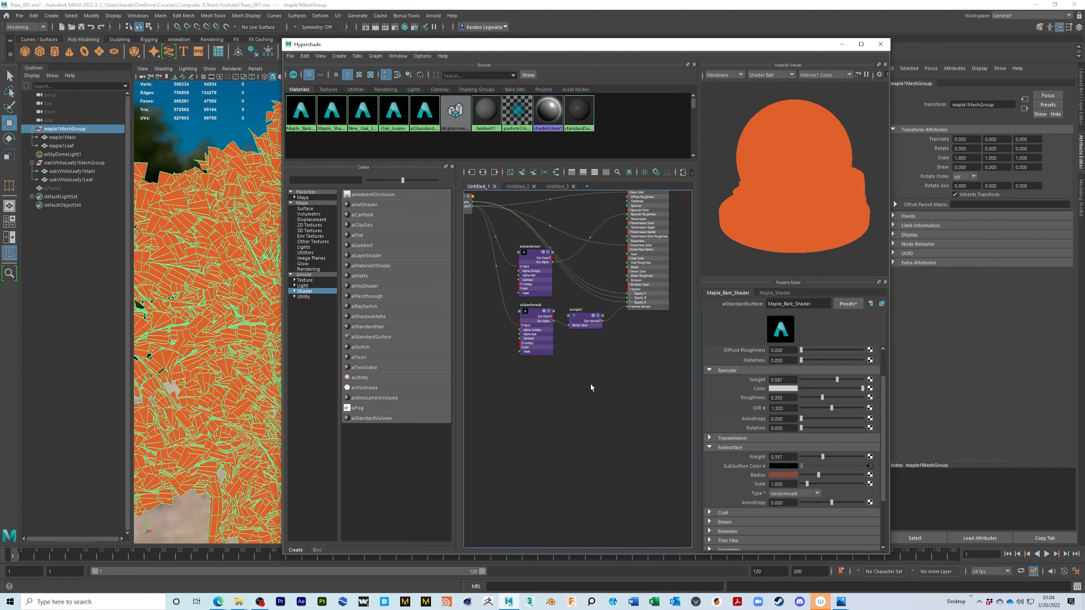
pyautogui.keyDown('alt'); pyautogui.moveTo(609, 390); pyautogui.dragTo(614, 335, button='middle'); pyautogui.keyUp('alt')
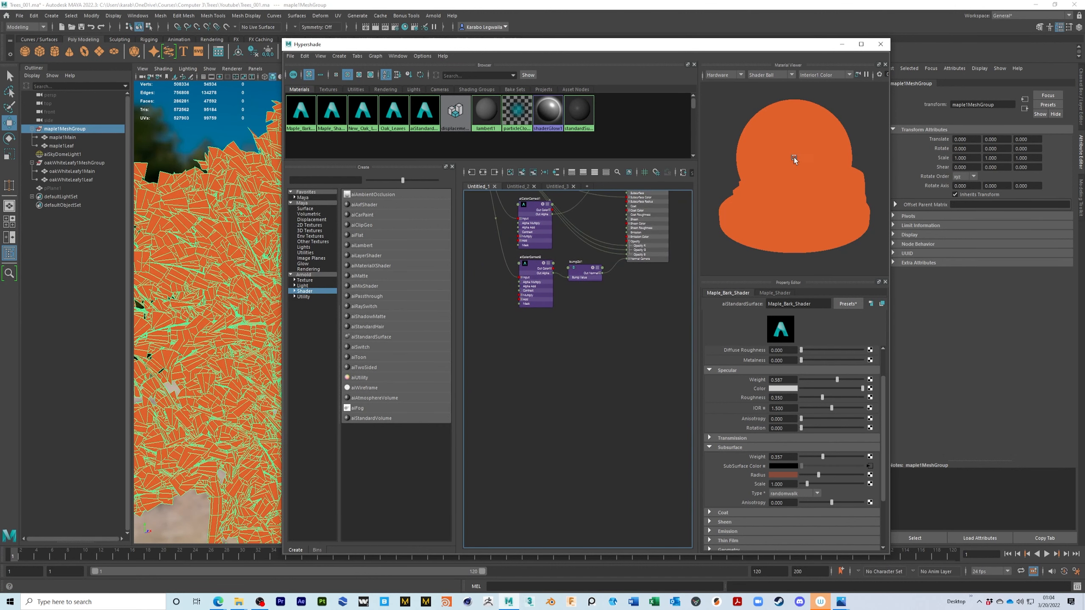
pyautogui.click(861, 44)
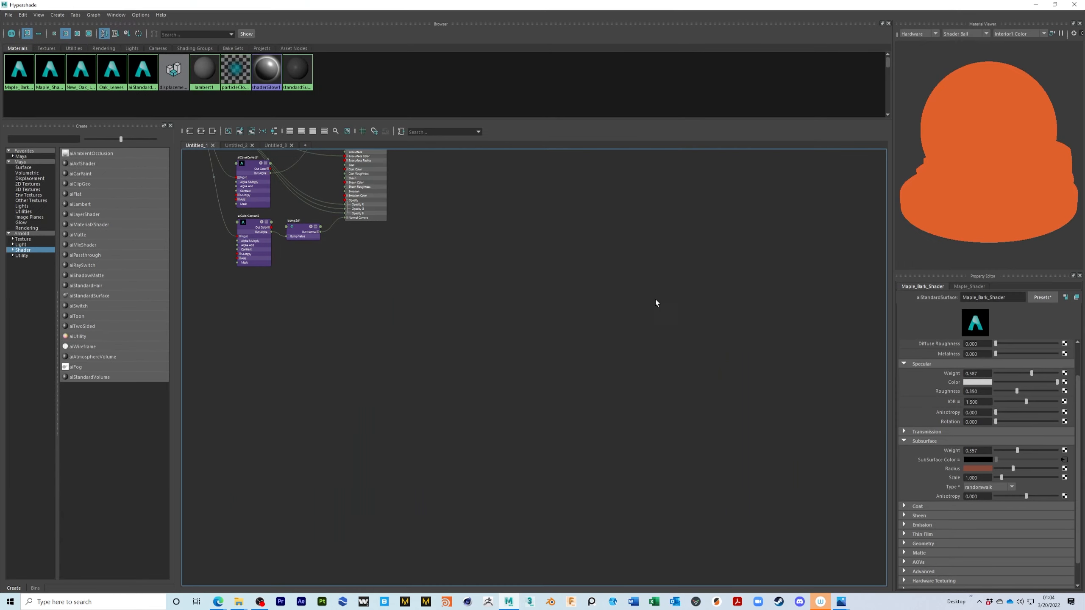
pyautogui.keyDown('alt'); pyautogui.moveTo(665, 360); pyautogui.dragTo(621, 342, button='middle'); pyautogui.keyUp('alt')
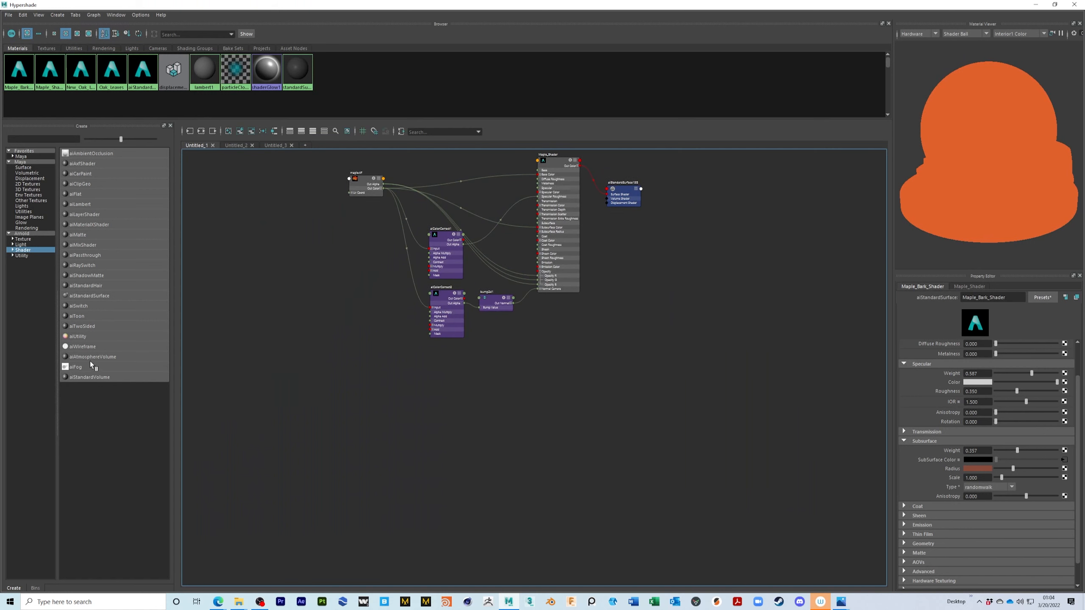
# Create an aiStandardSurface shader below the Maple_Shader network and rename it New_Maple_Leaves.
pyautogui.click(96, 295)
pyautogui.moveTo(453, 373); pyautogui.dragTo(593, 430)
pyautogui.moveTo(518, 417); pyautogui.dragTo(570, 399)
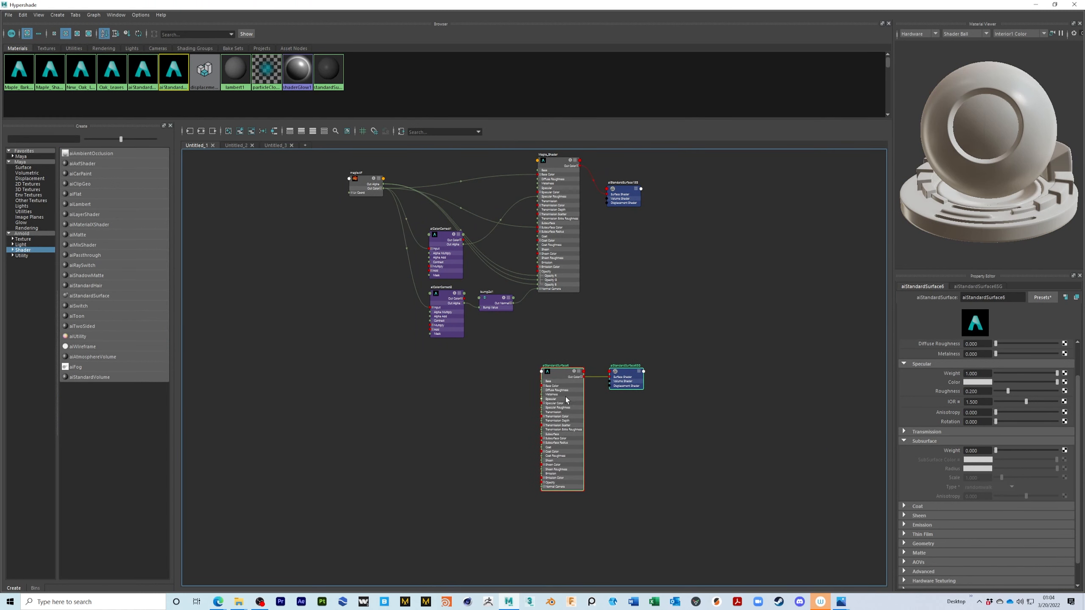
pyautogui.click(494, 362)
pyautogui.scroll(5, 537, 376)
pyautogui.click(612, 335)
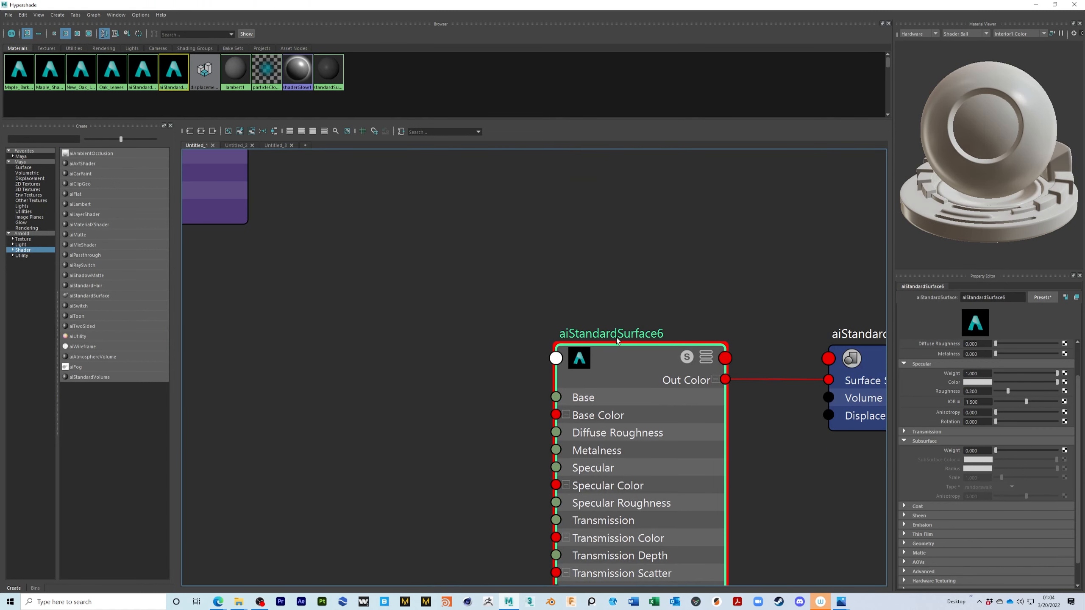
pyautogui.doubleClick(610, 336)
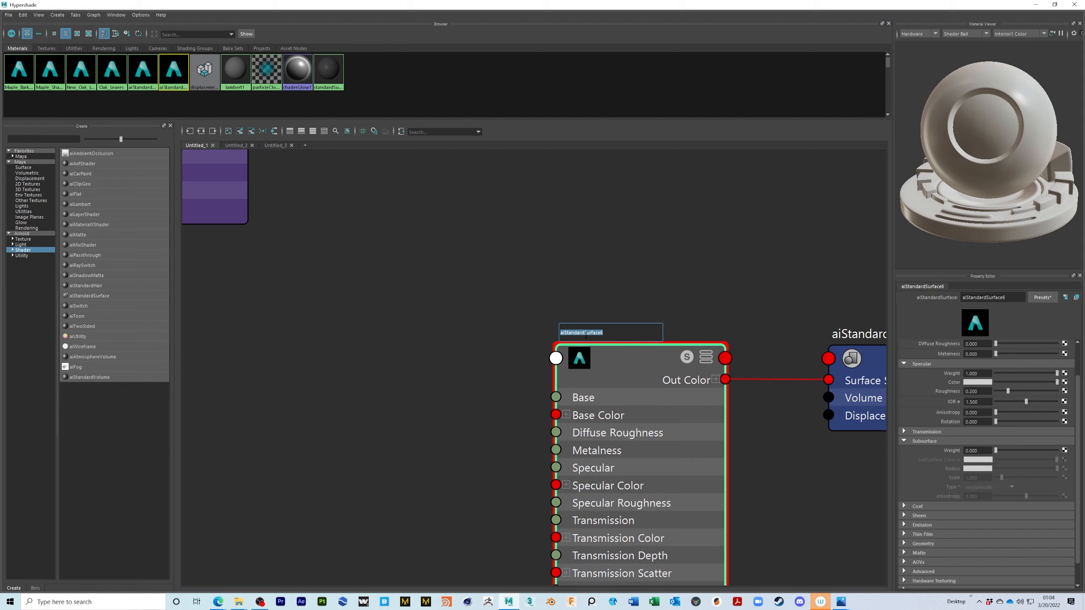
pyautogui.write('New Maple Leaves')
pyautogui.press('Return')
# Import the maple leaf Translucency, Albedo, Displacement, Normal, Opacity and Roughness texture files into the graph below the New_Maple_Leaves shader.
pyautogui.keyDown('alt'); pyautogui.moveTo(495, 367); pyautogui.dragTo(338, 348, button='right'); pyautogui.keyUp('alt')
pyautogui.keyDown('alt'); pyautogui.moveTo(447, 366); pyautogui.dragTo(465, 322, button='middle'); pyautogui.keyUp('alt')
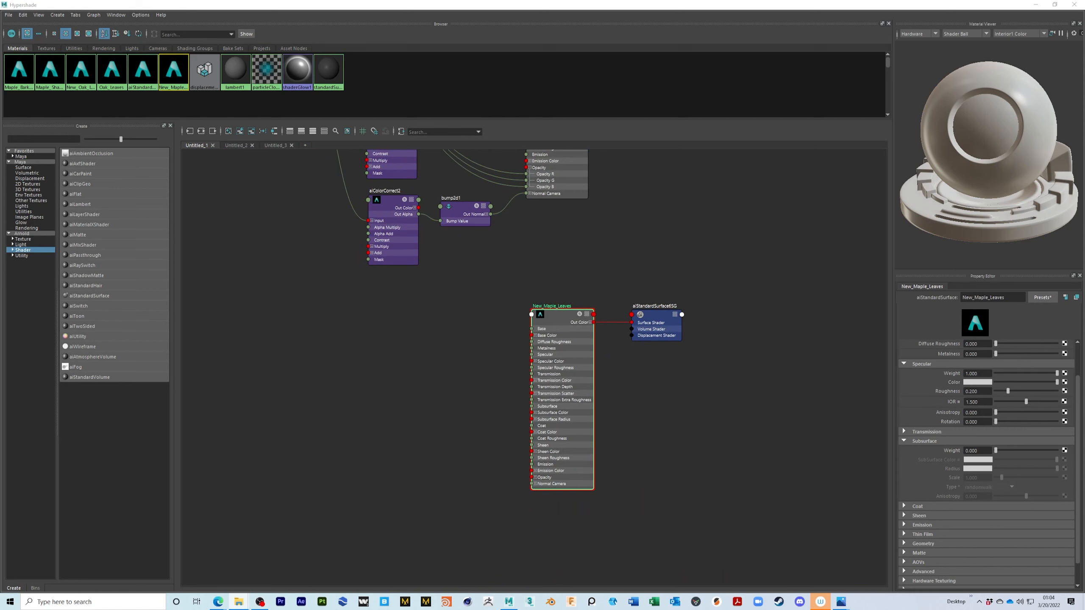
pyautogui.moveTo(508, 601); pyautogui.dragTo(423, 573)
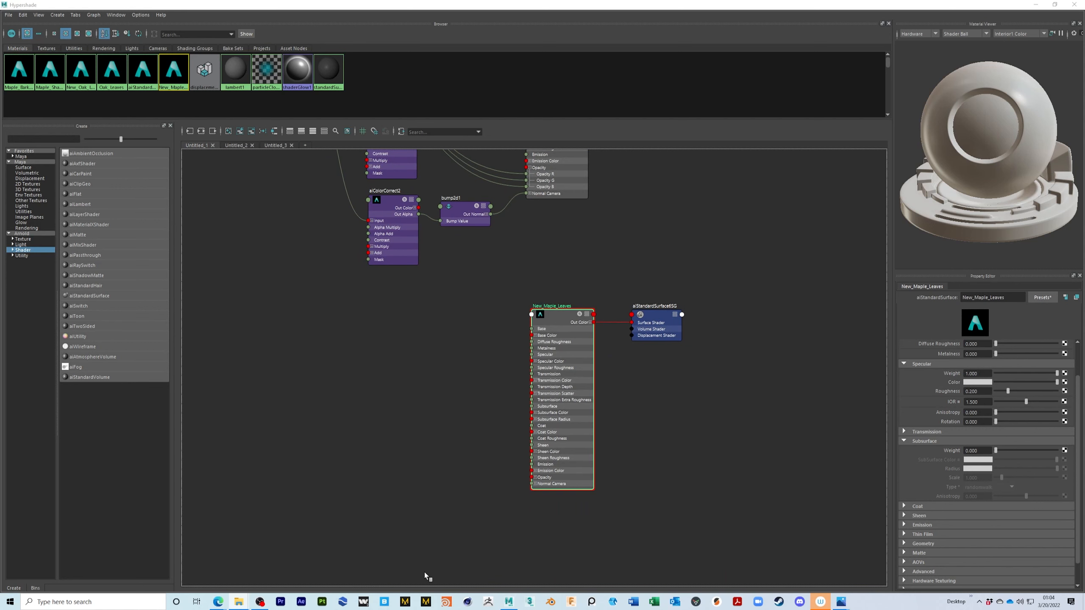
pyautogui.keyDown('alt'); pyautogui.moveTo(494, 537); pyautogui.dragTo(443, 402, button='middle'); pyautogui.keyUp('alt')
pyautogui.keyDown('alt'); pyautogui.moveTo(533, 439); pyautogui.dragTo(493, 453, button='middle'); pyautogui.keyUp('alt')
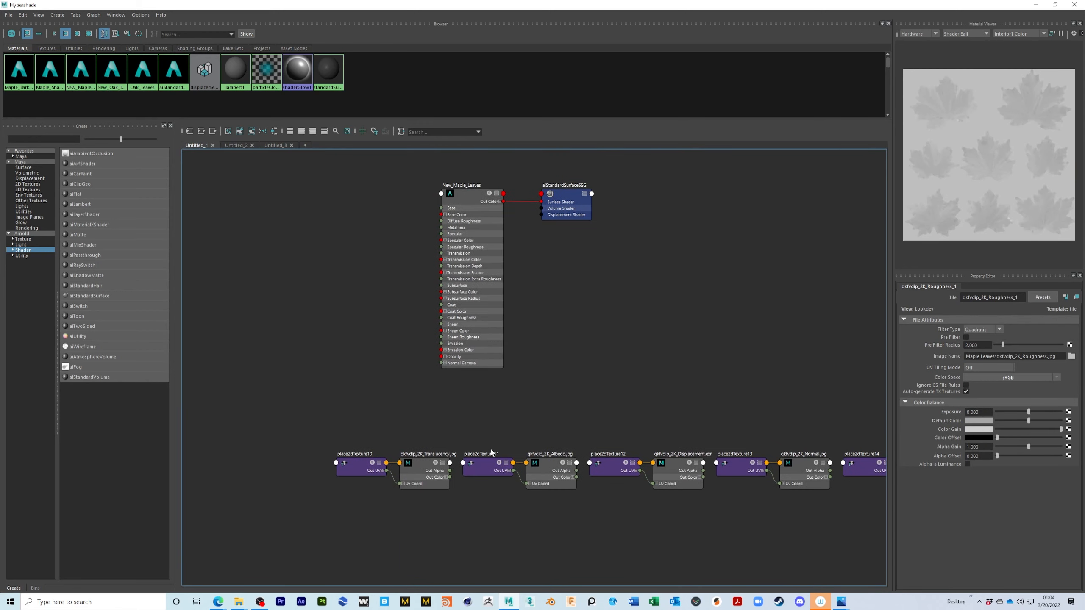
pyautogui.keyDown('alt'); pyautogui.moveTo(691, 454); pyautogui.dragTo(560, 476, button='middle'); pyautogui.keyUp('alt')
pyautogui.moveTo(795, 7); pyautogui.dragTo(761, 0)
pyautogui.keyDown('alt'); pyautogui.moveTo(752, 513); pyautogui.dragTo(791, 497, button='middle'); pyautogui.keyUp('alt')
# Place the Albedo texture nodes beside New_Maple_Leaves and connect the texture's Out Color to the shader's Base Color.
pyautogui.moveTo(363, 440); pyautogui.dragTo(408, 478)
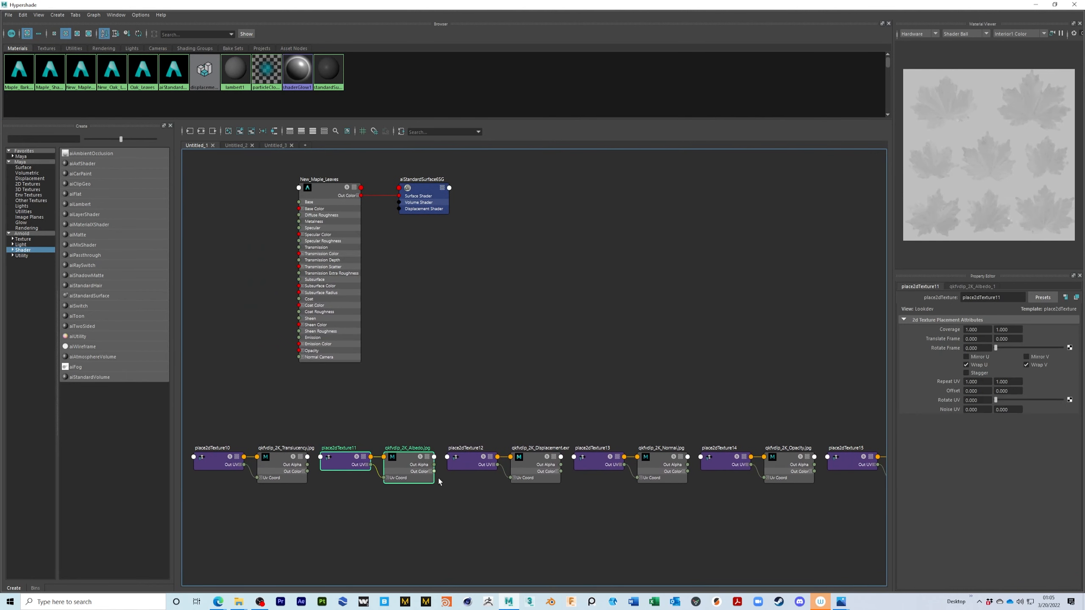
pyautogui.keyDown('alt'); pyautogui.moveTo(385, 472); pyautogui.dragTo(538, 499, button='middle'); pyautogui.keyUp('alt')
pyautogui.moveTo(565, 494); pyautogui.dragTo(363, 231)
pyautogui.keyDown('alt'); pyautogui.moveTo(389, 267); pyautogui.dragTo(546, 458, button='middle'); pyautogui.keyUp('alt')
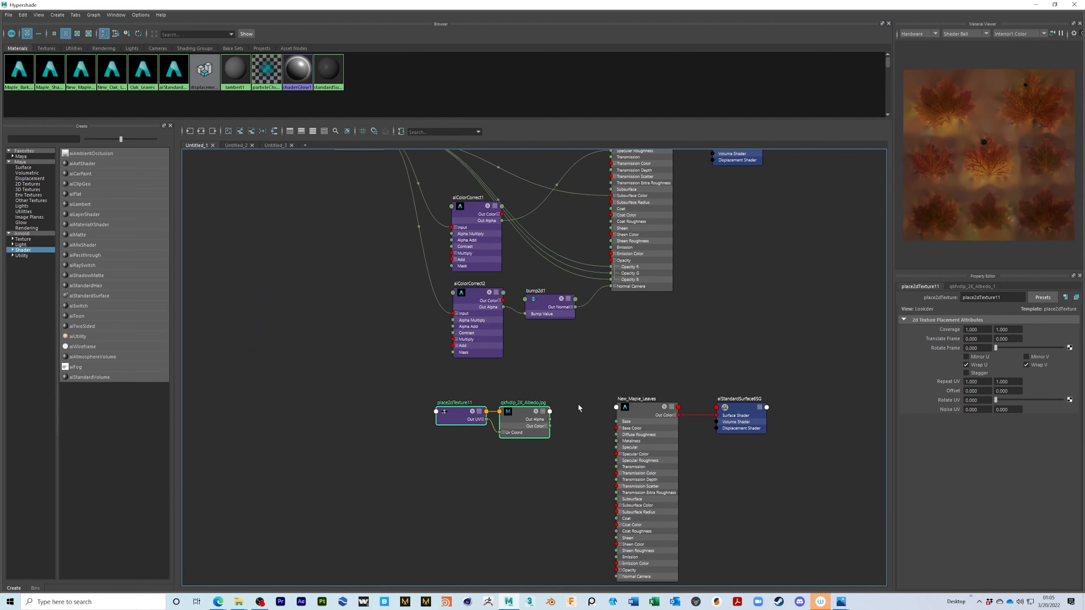
pyautogui.moveTo(549, 426); pyautogui.dragTo(616, 427)
pyautogui.keyDown('alt'); pyautogui.moveTo(616, 428); pyautogui.dragTo(502, 328, button='middle'); pyautogui.keyUp('alt')
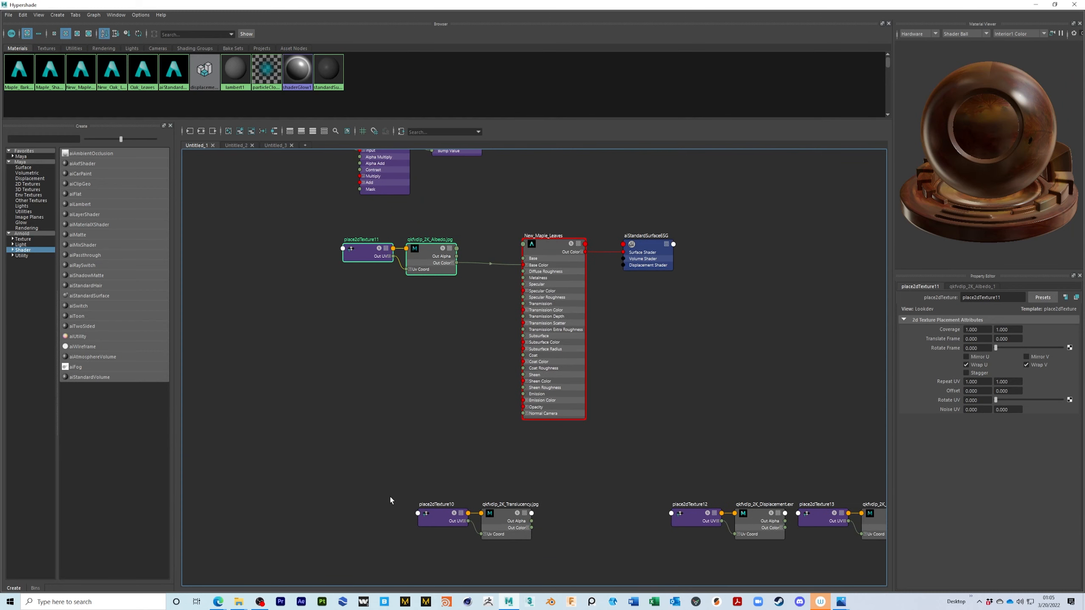
# Move the Displacement texture nodes below New_Maple_Leaves and assign the texture as the displacement material of its shading group.
pyautogui.moveTo(365, 466); pyautogui.dragTo(400, 501)
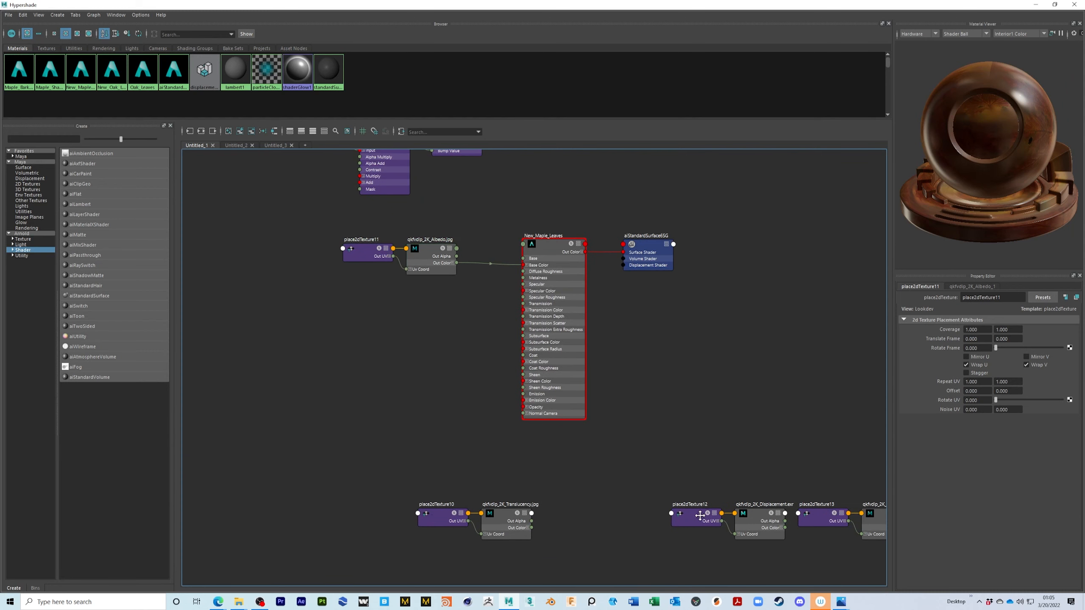
pyautogui.keyDown('alt'); pyautogui.moveTo(801, 537); pyautogui.dragTo(697, 528, button='middle'); pyautogui.keyUp('alt')
pyautogui.moveTo(687, 521); pyautogui.dragTo(607, 501)
pyautogui.moveTo(637, 514)
pyautogui.mouseDown(button='middle')
pyautogui.moveTo(482, 453)
pyautogui.moveTo(647, 517)
pyautogui.mouseUp(button='middle')
pyautogui.moveTo(657, 509); pyautogui.dragTo(473, 441)
pyautogui.click(553, 233)
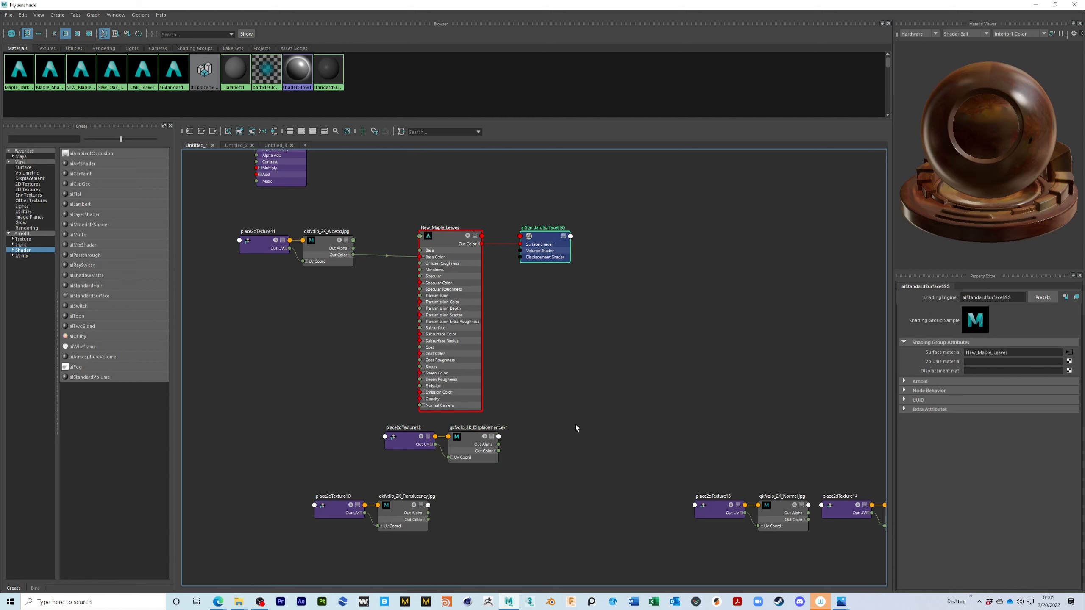
pyautogui.moveTo(470, 433); pyautogui.dragTo(947, 372, button='middle')
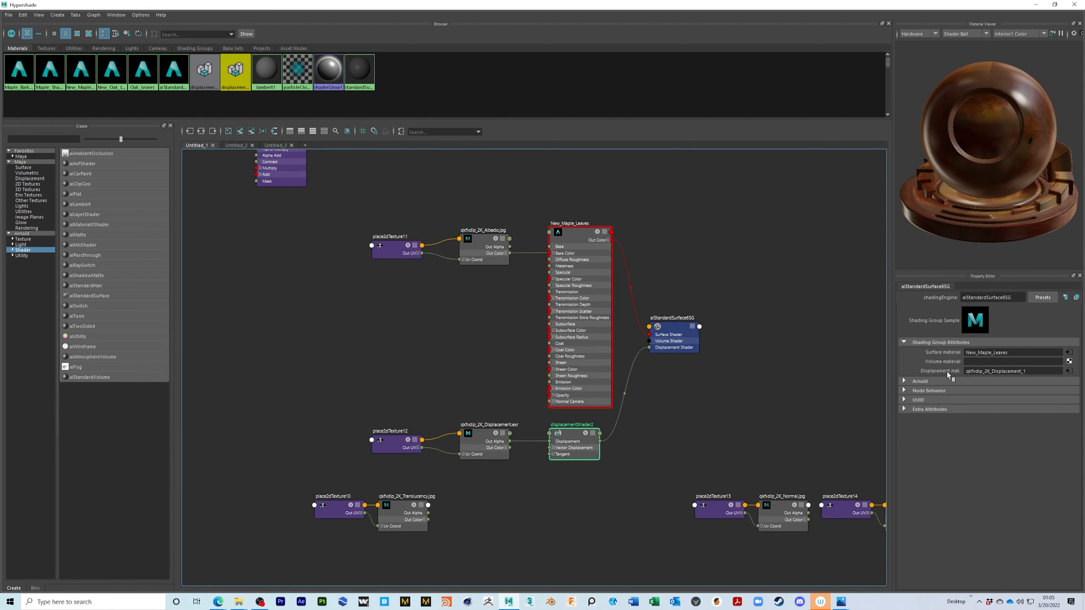
# Move the Normal texture nodes beside New_Maple_Leaves, just above the Displacement texture nodes.
pyautogui.scroll(-5, 483, 291)
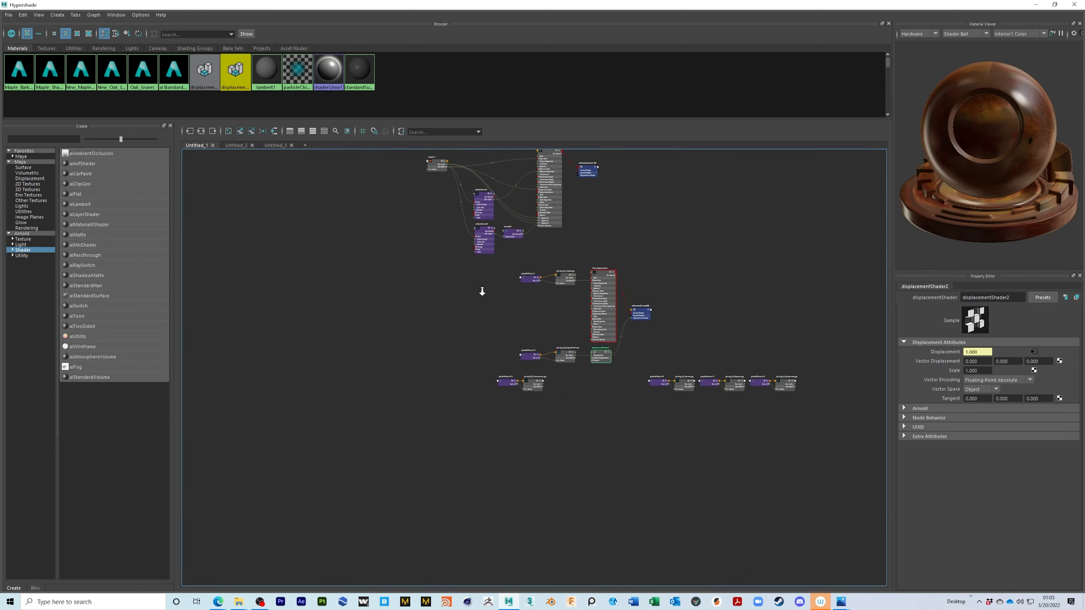
pyautogui.moveTo(512, 259); pyautogui.dragTo(636, 358)
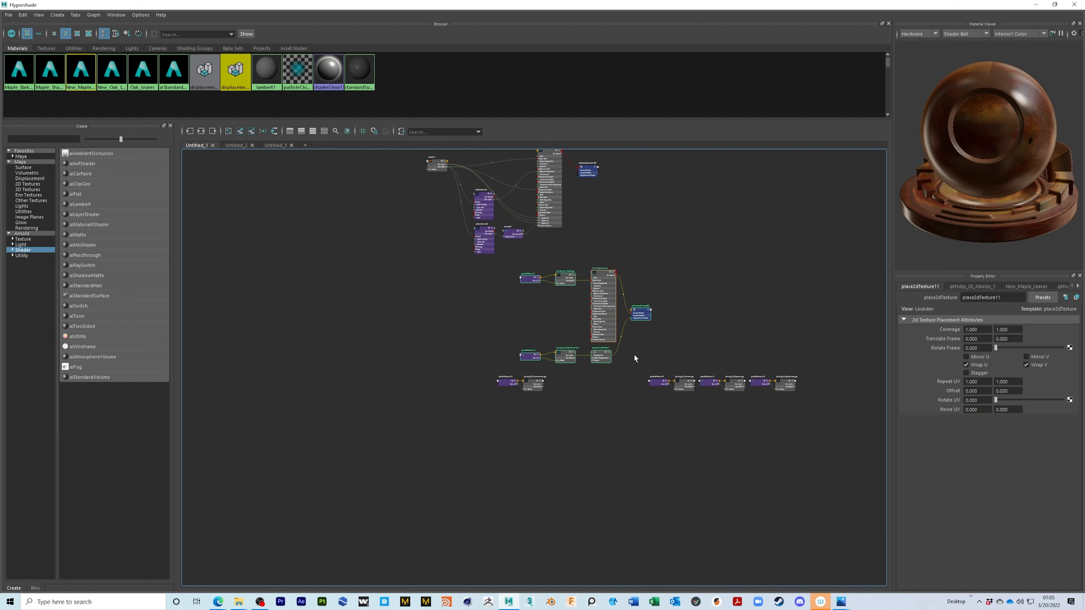
pyautogui.moveTo(456, 373); pyautogui.dragTo(833, 436)
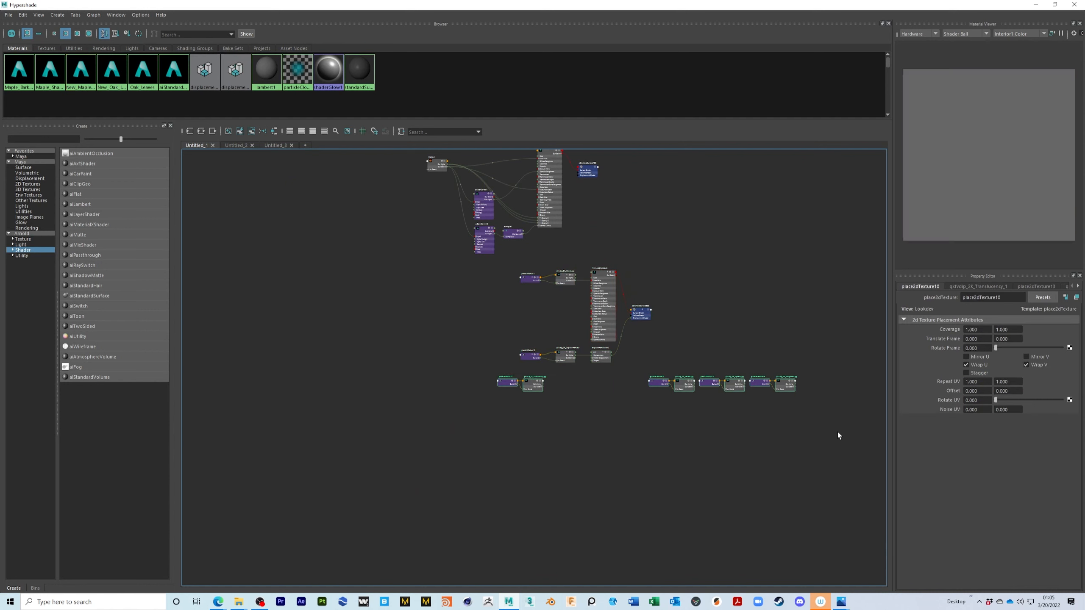
pyautogui.scroll(6, 721, 434)
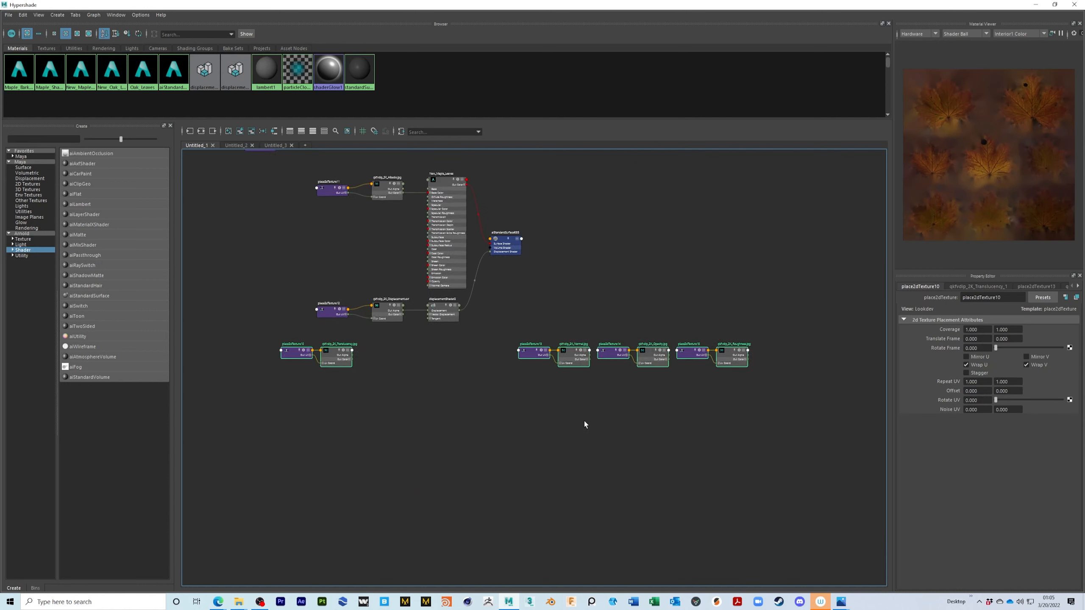
pyautogui.scroll(-3, 656, 473)
pyautogui.click(705, 462)
pyautogui.moveTo(705, 462); pyautogui.dragTo(408, 365)
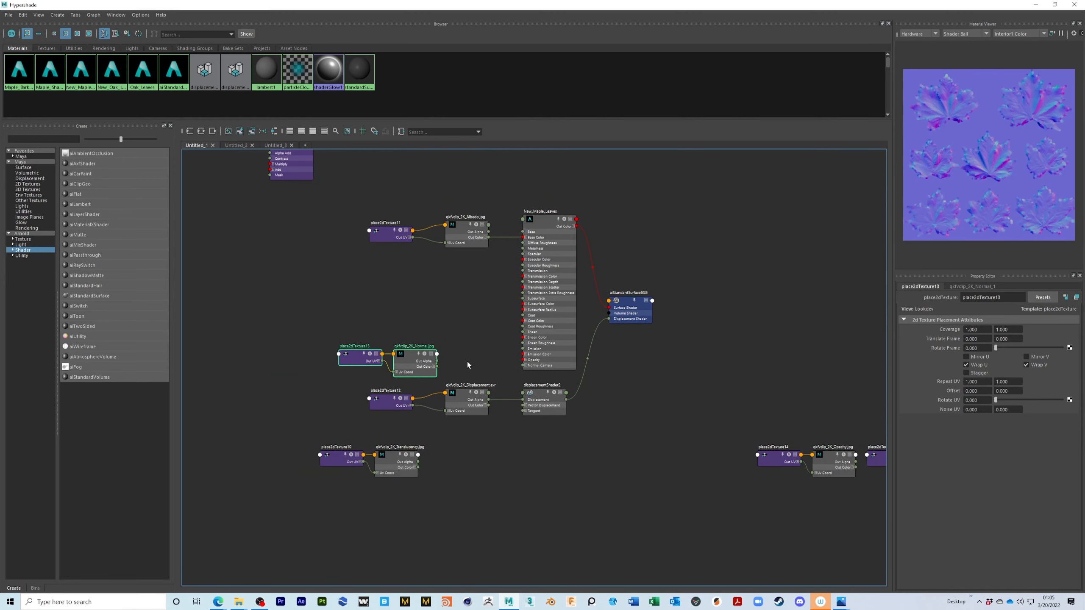
# Add an aiNormalMap node and route the Normal texture's Out Color through it into the New_Maple_Leaves Normal Camera input.
pyautogui.click(462, 363)
pyautogui.press('Tab')
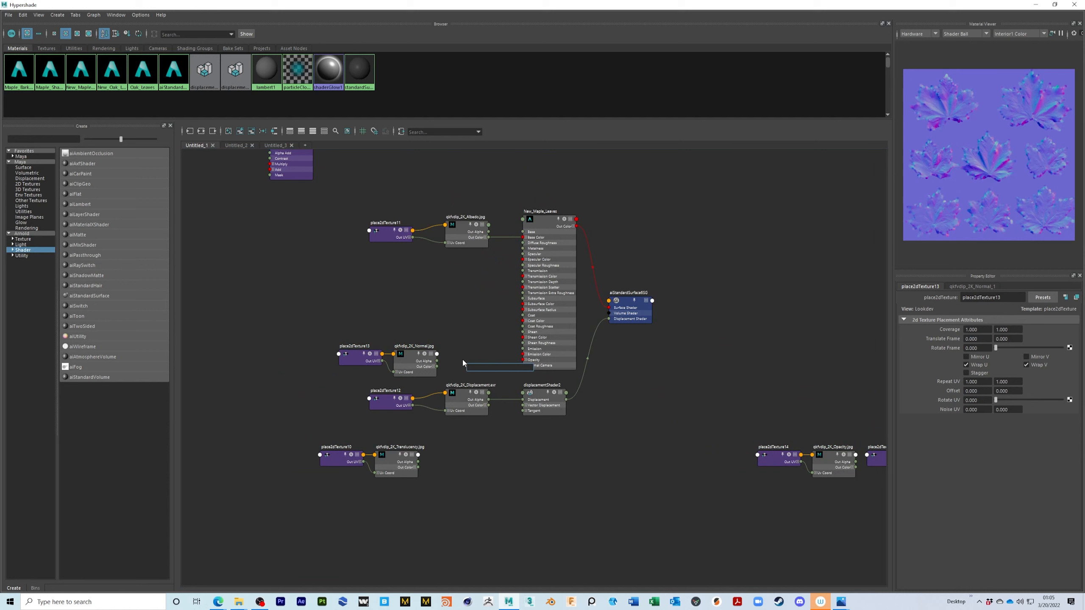
pyautogui.write('aino')
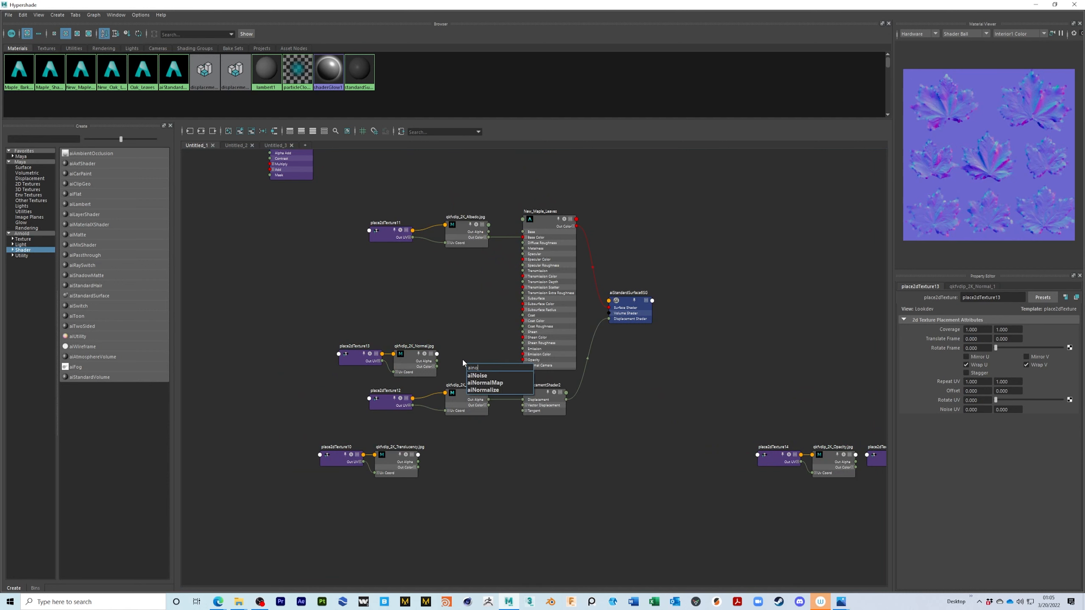
pyautogui.press('Down')
pyautogui.press('Return')
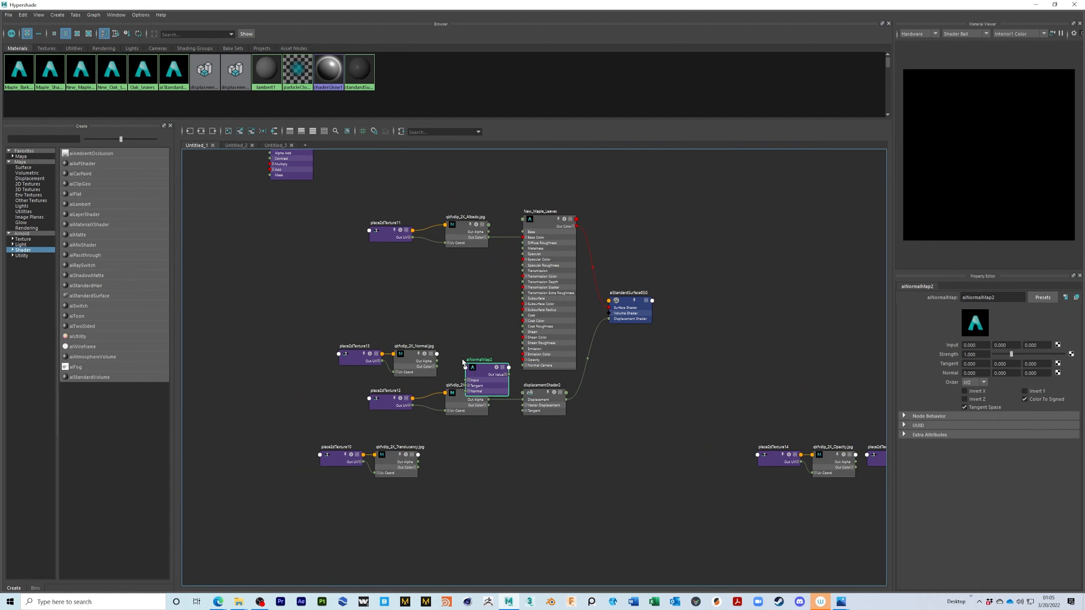
pyautogui.moveTo(478, 373); pyautogui.dragTo(455, 356)
pyautogui.scroll(5, 467, 369)
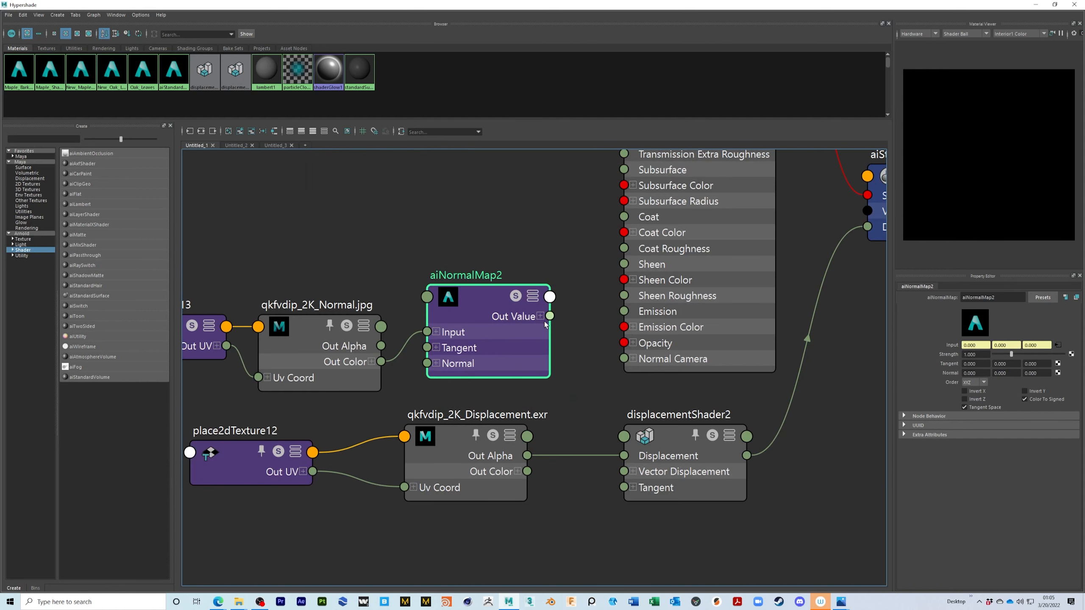
pyautogui.moveTo(550, 316); pyautogui.dragTo(623, 359)
pyautogui.scroll(-5, 699, 396)
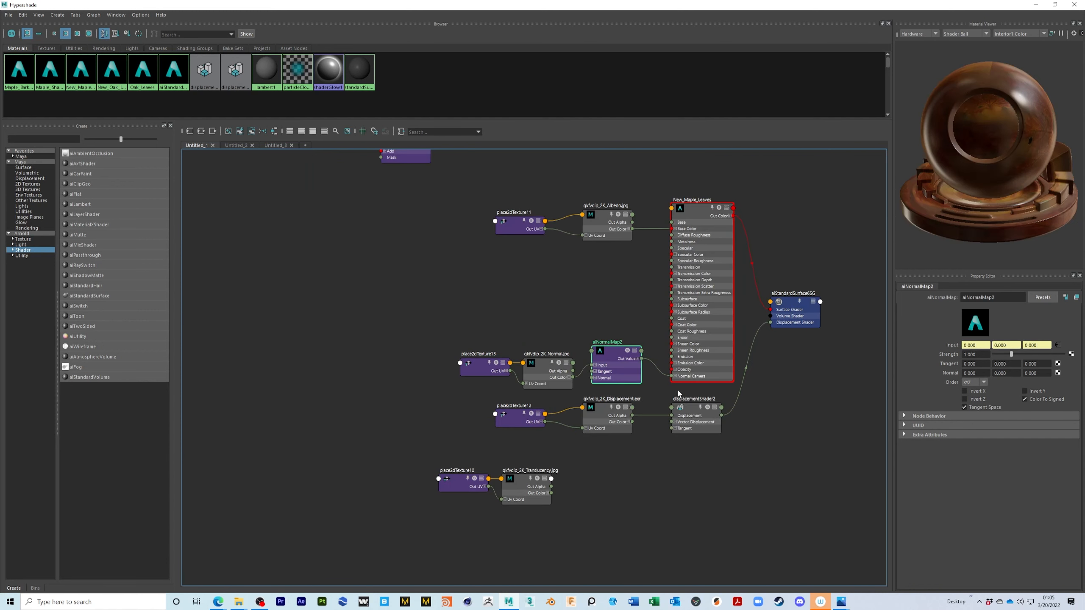
# Place the Opacity texture nodes above the normal map nodes and connect the texture's Out Color to the shader's Opacity.
pyautogui.moveTo(713, 460); pyautogui.dragTo(555, 464, button='middle')
pyautogui.moveTo(598, 413); pyautogui.dragTo(376, 357)
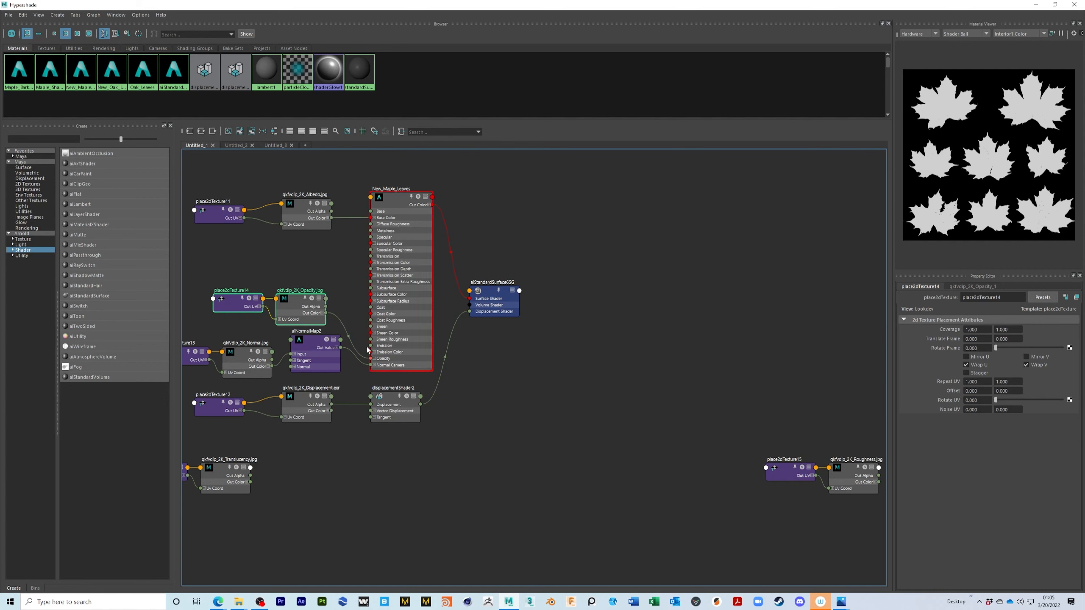
pyautogui.moveTo(375, 358); pyautogui.dragTo(467, 401, button='middle')
# Set the Normal texture's color space to Raw.
pyautogui.click(360, 414)
pyautogui.click(1017, 377)
pyautogui.moveTo(1039, 398)
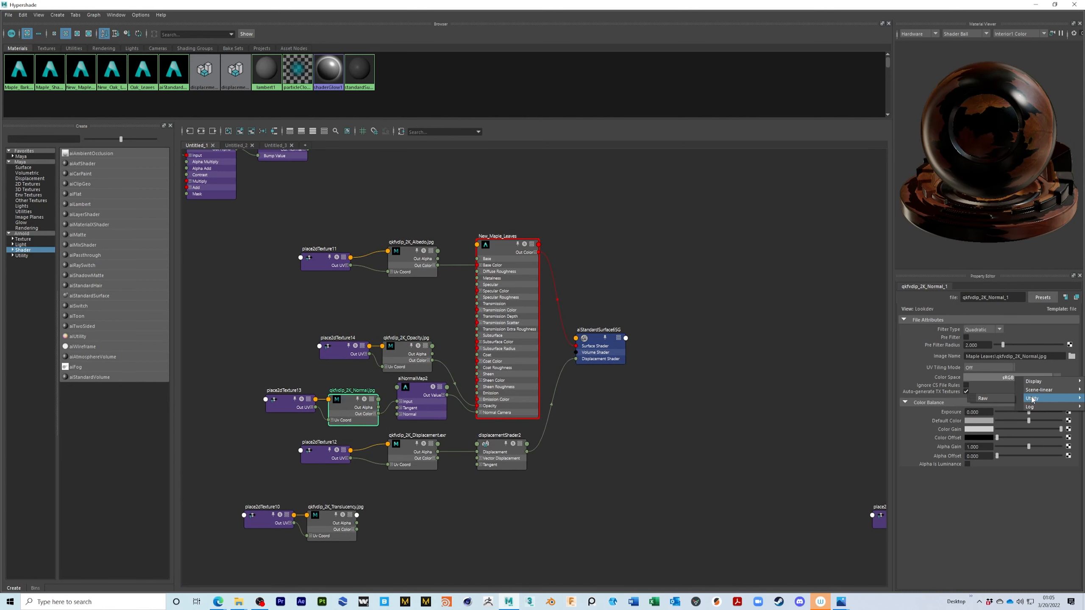
pyautogui.click(988, 399)
pyautogui.moveTo(570, 510); pyautogui.dragTo(529, 493, button='middle')
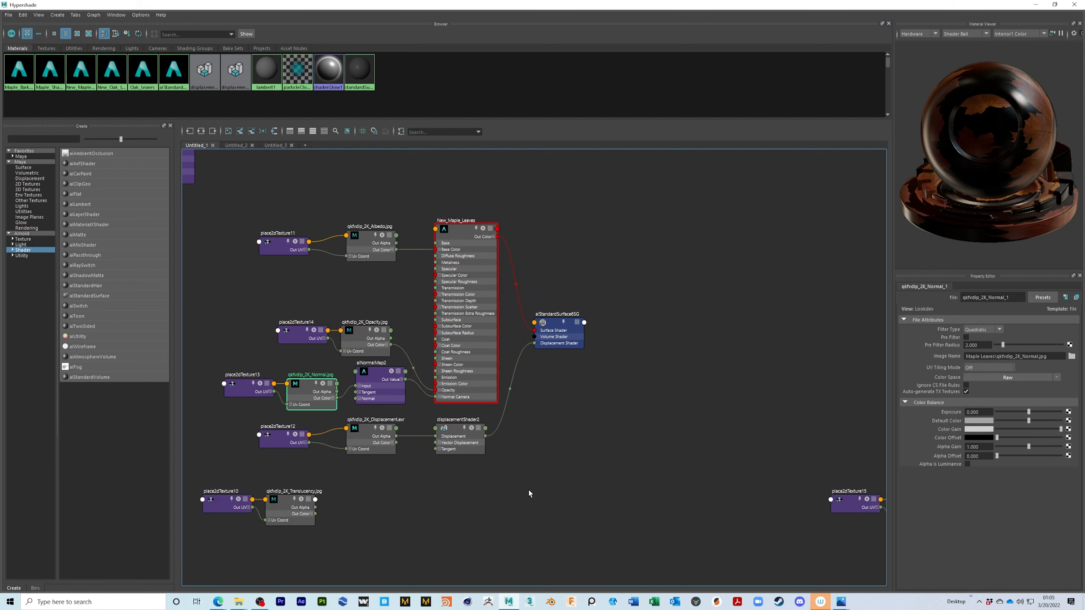
# Move the Roughness texture nodes beside New_Maple_Leaves, between the Albedo and Opacity texture nodes.
pyautogui.keyDown('alt'); pyautogui.moveTo(409, 478); pyautogui.dragTo(405, 497, button='middle'); pyautogui.keyUp('alt')
pyautogui.keyDown('alt'); pyautogui.moveTo(800, 515); pyautogui.dragTo(505, 464, button='middle'); pyautogui.keyUp('alt')
pyautogui.moveTo(492, 435); pyautogui.dragTo(667, 511)
pyautogui.keyDown('alt'); pyautogui.moveTo(663, 502); pyautogui.dragTo(794, 507, button='middle'); pyautogui.keyUp('alt')
pyautogui.moveTo(741, 485); pyautogui.dragTo(287, 314)
pyautogui.click(628, 443)
pyautogui.keyDown('alt'); pyautogui.moveTo(610, 444); pyautogui.dragTo(797, 494, button='middle'); pyautogui.keyUp('alt')
pyautogui.click(473, 363)
pyautogui.moveTo(473, 363); pyautogui.dragTo(386, 326)
# Set the Roughness texture to Raw with Alpha is Luminance enabled and connect its Out Alpha to the shader's Specular Roughness.
pyautogui.click(385, 327)
pyautogui.click(987, 378)
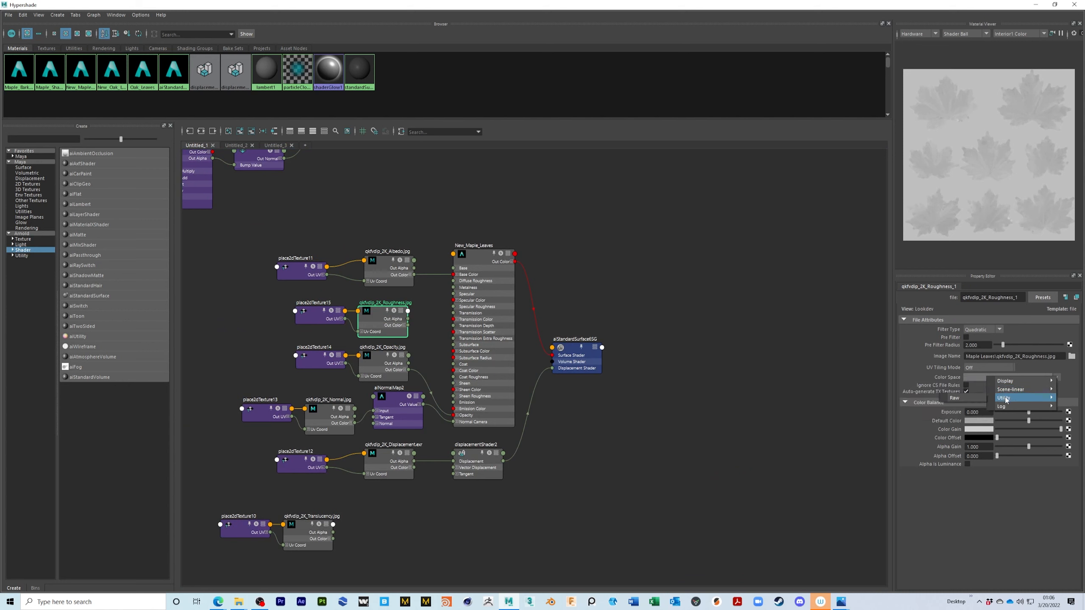
pyautogui.moveTo(1003, 398)
pyautogui.click(966, 398)
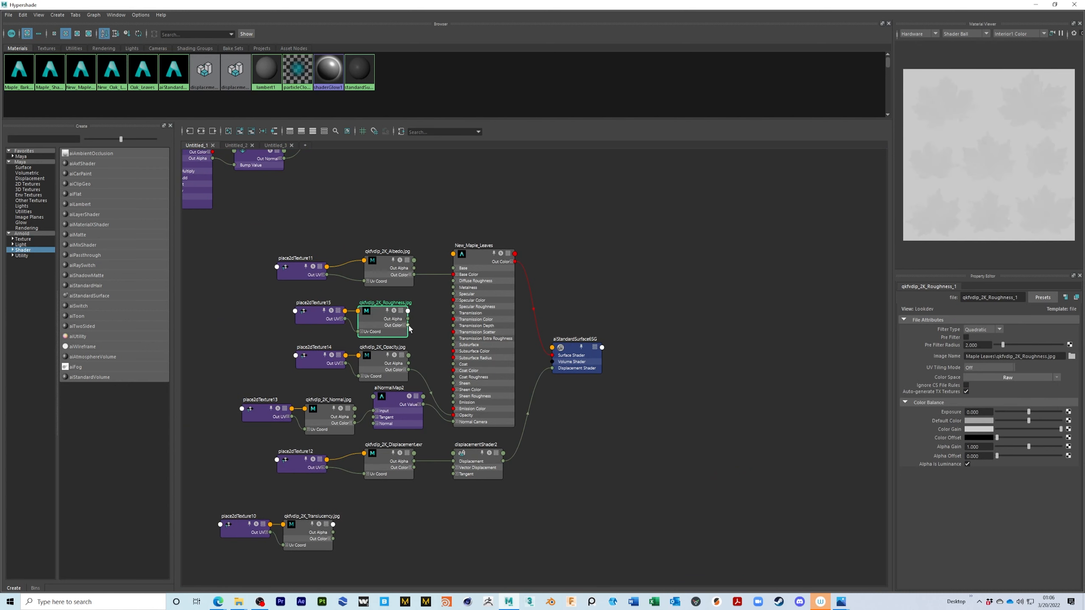
pyautogui.moveTo(409, 319); pyautogui.dragTo(472, 297)
pyautogui.scroll(4, 427, 320)
# Select the Displacement texture node and check its color space and alpha settings.
pyautogui.keyDown('alt'); pyautogui.moveTo(521, 488); pyautogui.dragTo(568, 397, button='middle'); pyautogui.keyUp('alt')
pyautogui.scroll(-3, 556, 419)
pyautogui.keyDown('alt'); pyautogui.moveTo(440, 488); pyautogui.dragTo(453, 485, button='middle'); pyautogui.keyUp('alt')
pyautogui.click(453, 488)
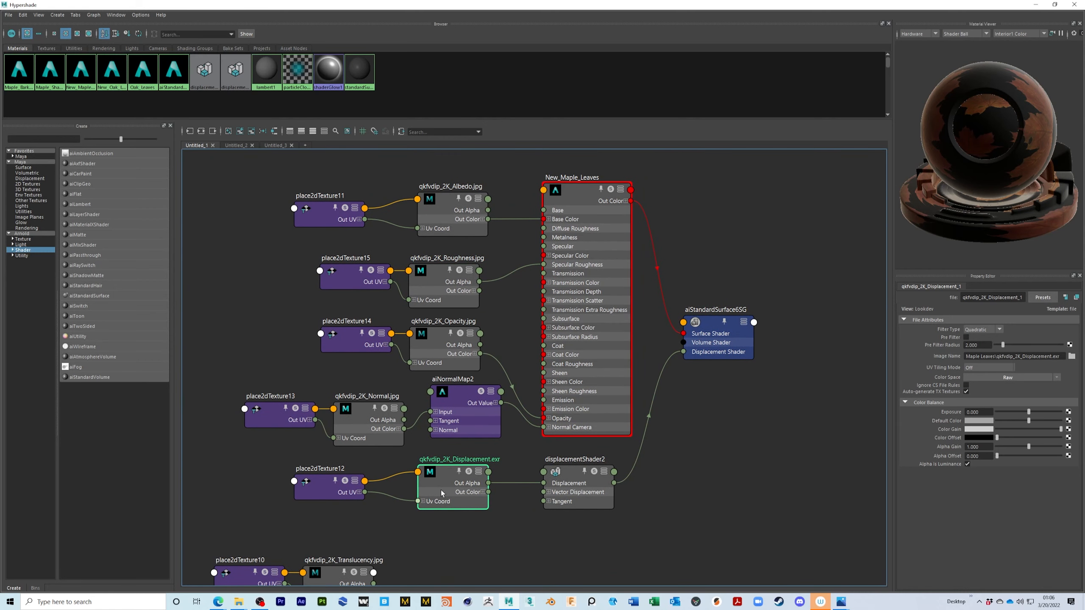
pyautogui.keyDown('alt'); pyautogui.moveTo(435, 479); pyautogui.dragTo(598, 429, button='middle'); pyautogui.keyUp('alt')
pyautogui.scroll(-3, 666, 467)
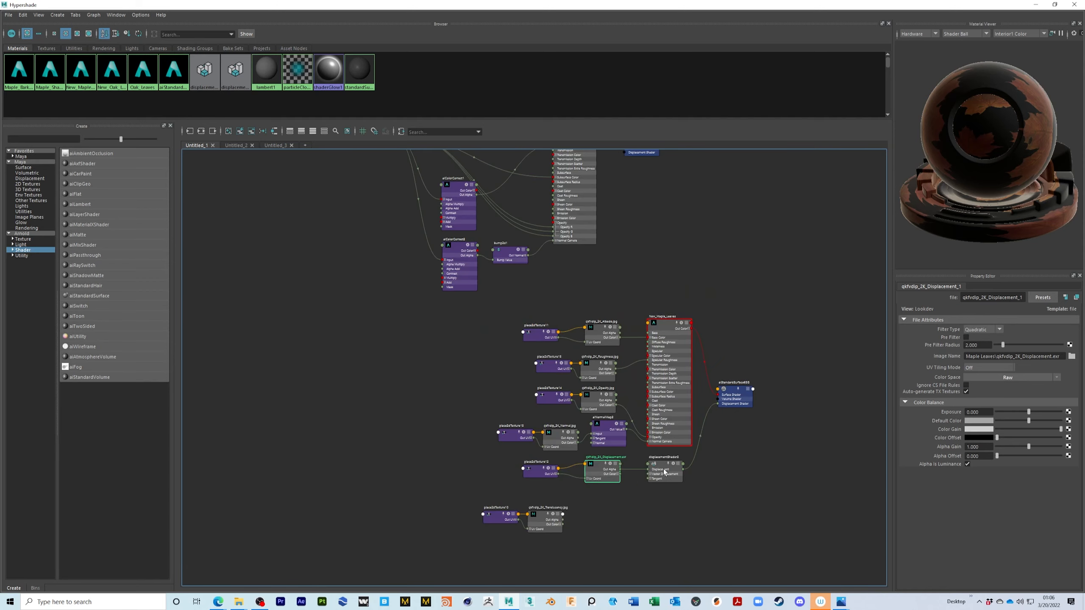
# Move the Translucency texture and its placement node above the Albedo texture nodes, beside New_Maple_Leaves.
pyautogui.moveTo(472, 500); pyautogui.dragTo(595, 302)
pyautogui.keyDown('alt'); pyautogui.moveTo(611, 326); pyautogui.dragTo(499, 355, button='middle'); pyautogui.keyUp('alt')
pyautogui.scroll(2, 516, 376)
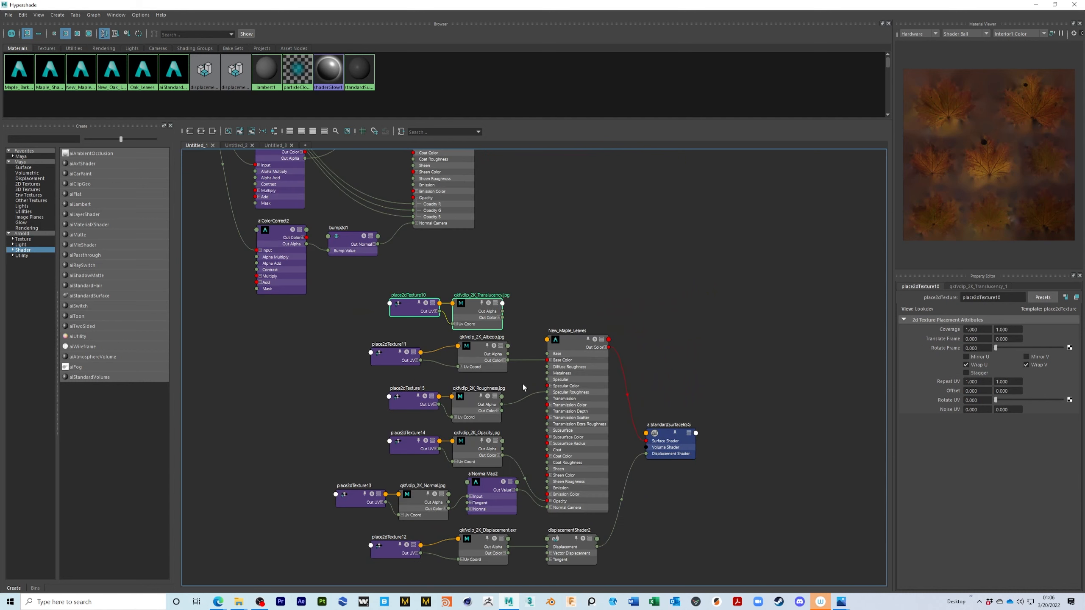
# Connect the Albedo texture's Out Color to the Subsurface Color of New_Maple_Leaves and set its Subsurface Weight to 1.
pyautogui.keyDown('alt'); pyautogui.moveTo(591, 414); pyautogui.dragTo(574, 345, button='middle'); pyautogui.keyUp('alt')
pyautogui.scroll(2, 573, 372)
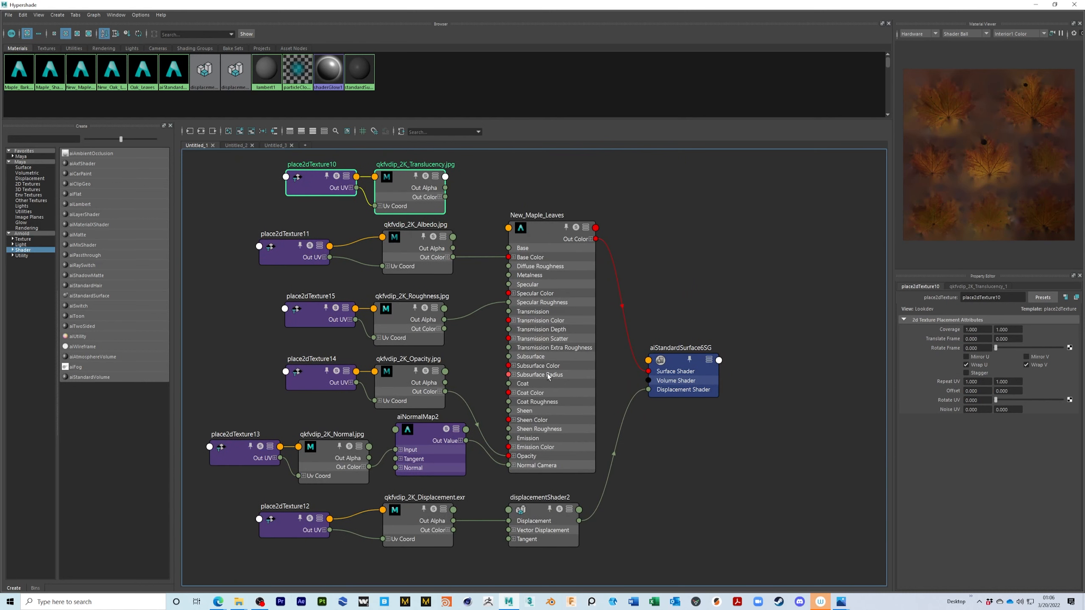
pyautogui.click(558, 241)
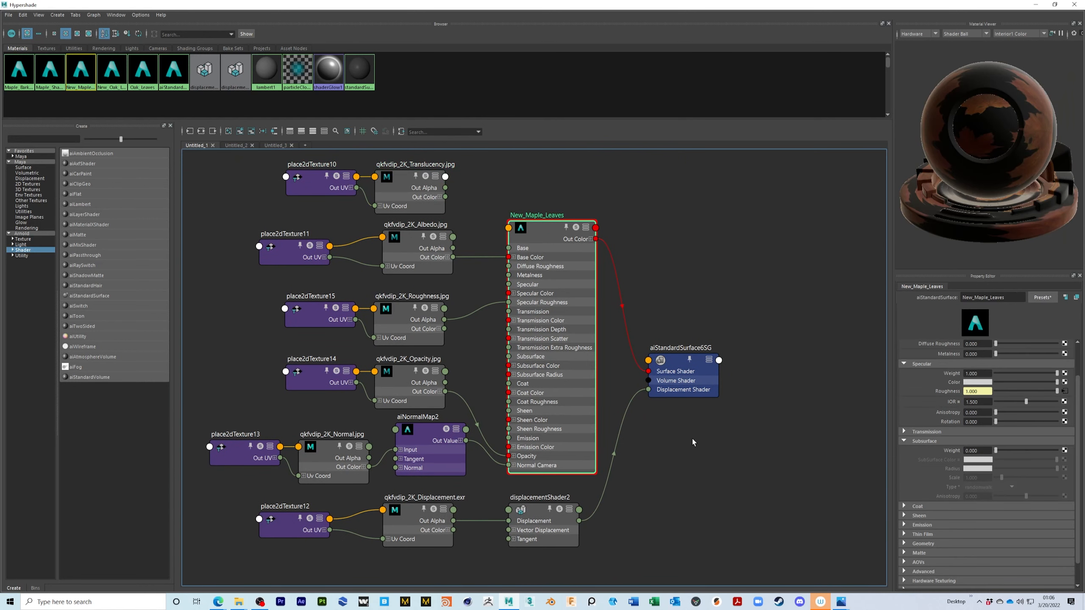
pyautogui.moveTo(453, 258); pyautogui.dragTo(509, 365)
pyautogui.moveTo(997, 451); pyautogui.dragTo(1057, 452)
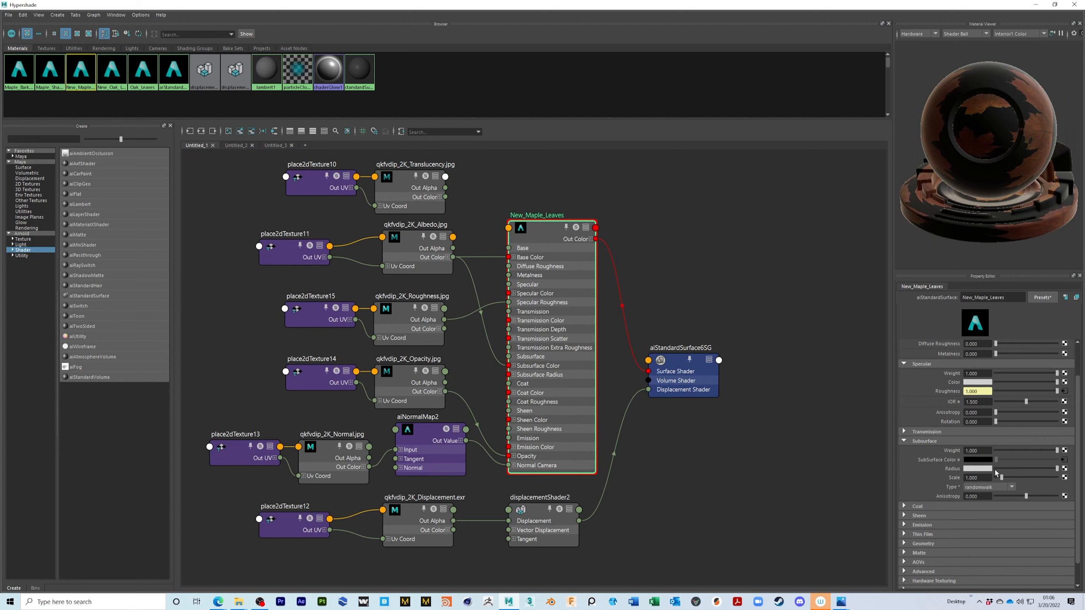
# Set the Subsurface Radius to a brown sampled from the material preview, adjusted in value and saturation to a vivid orange-brown.
pyautogui.click(985, 470)
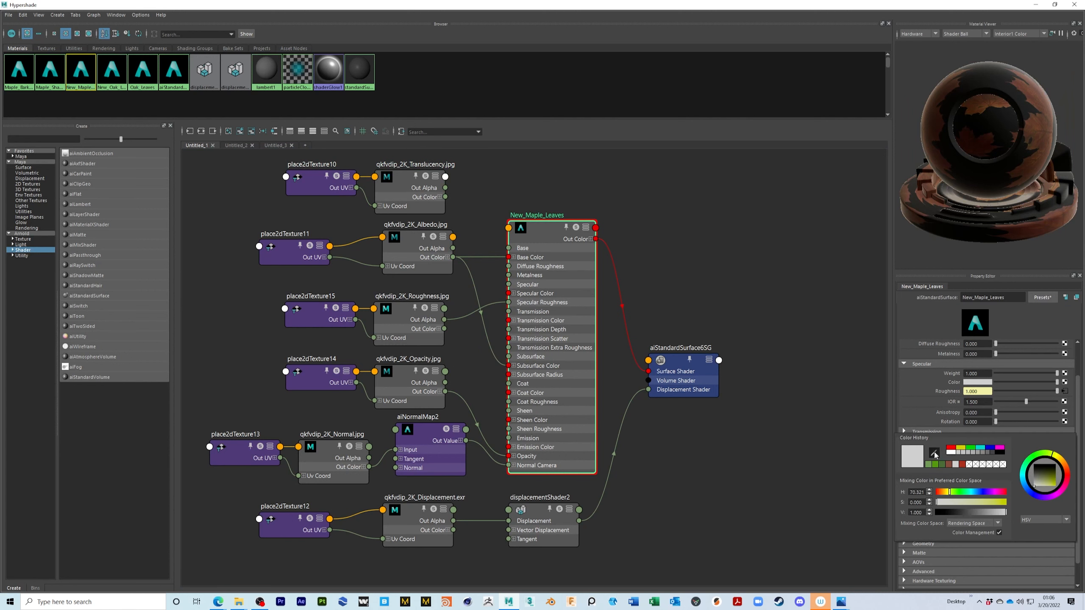
pyautogui.click(934, 452)
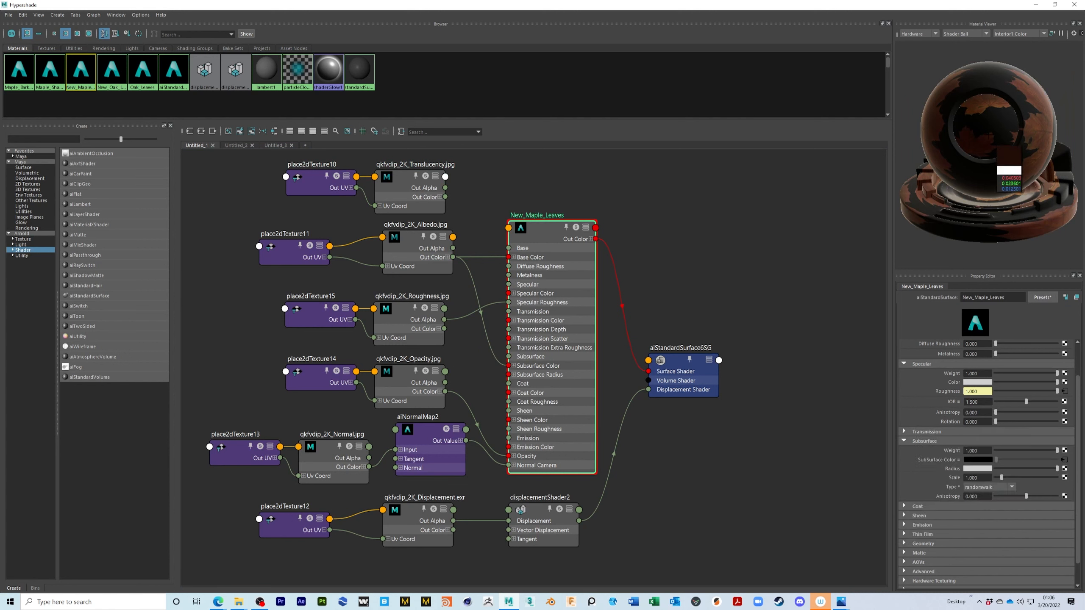
pyautogui.click(937, 189)
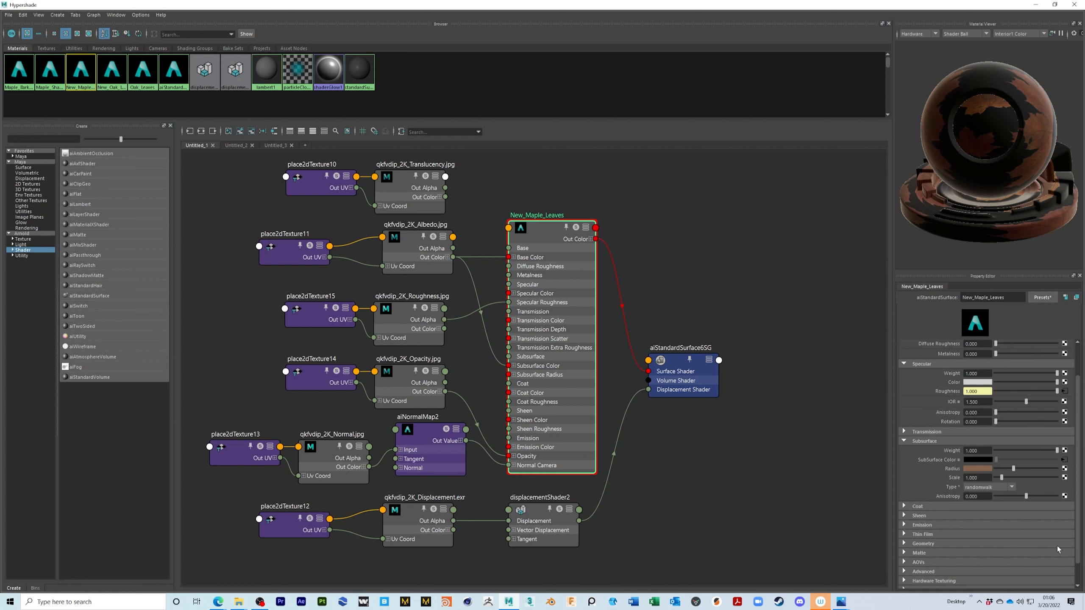
pyautogui.click(978, 469)
pyautogui.click(986, 470)
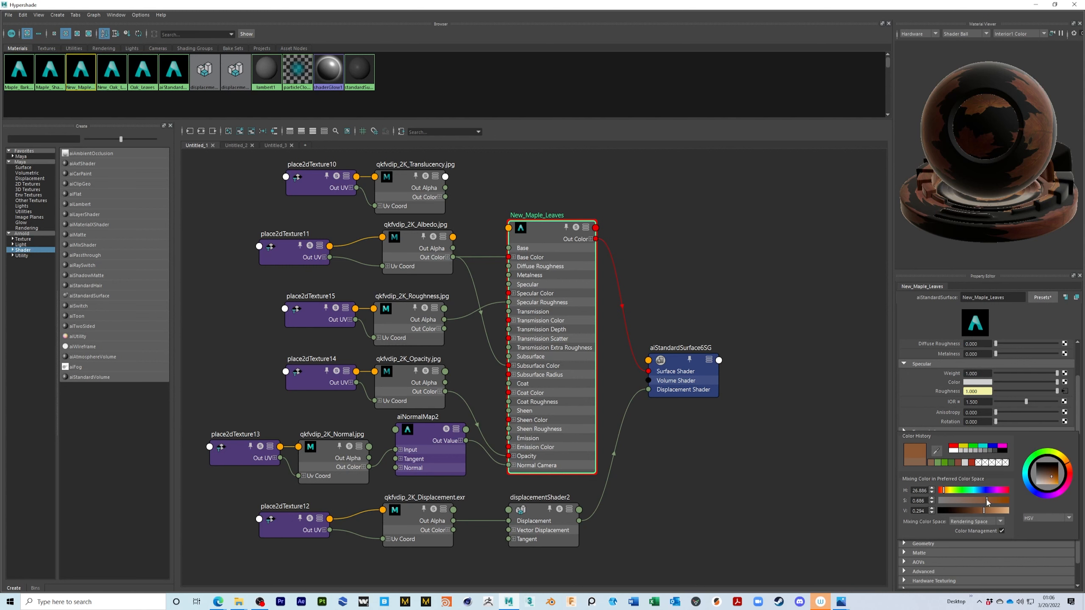
pyautogui.moveTo(985, 511); pyautogui.dragTo(998, 501)
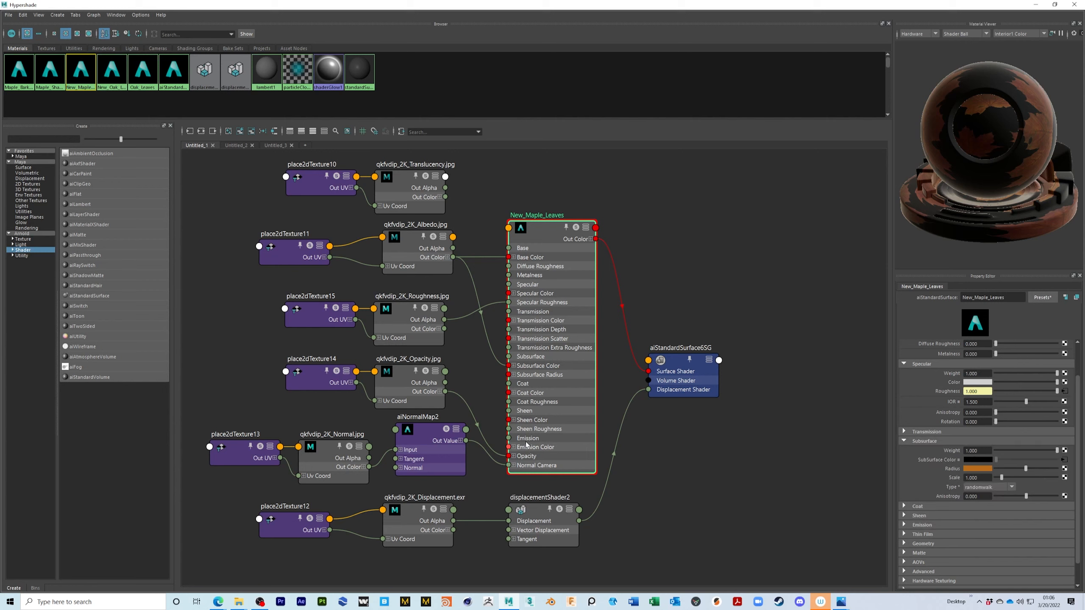
# Uncover the viewport, select the maple1Leaf mesh and assign the New_Maple_Leaves material to it.
pyautogui.keyDown('alt'); pyautogui.moveTo(715, 485); pyautogui.dragTo(716, 494, button='middle'); pyautogui.keyUp('alt')
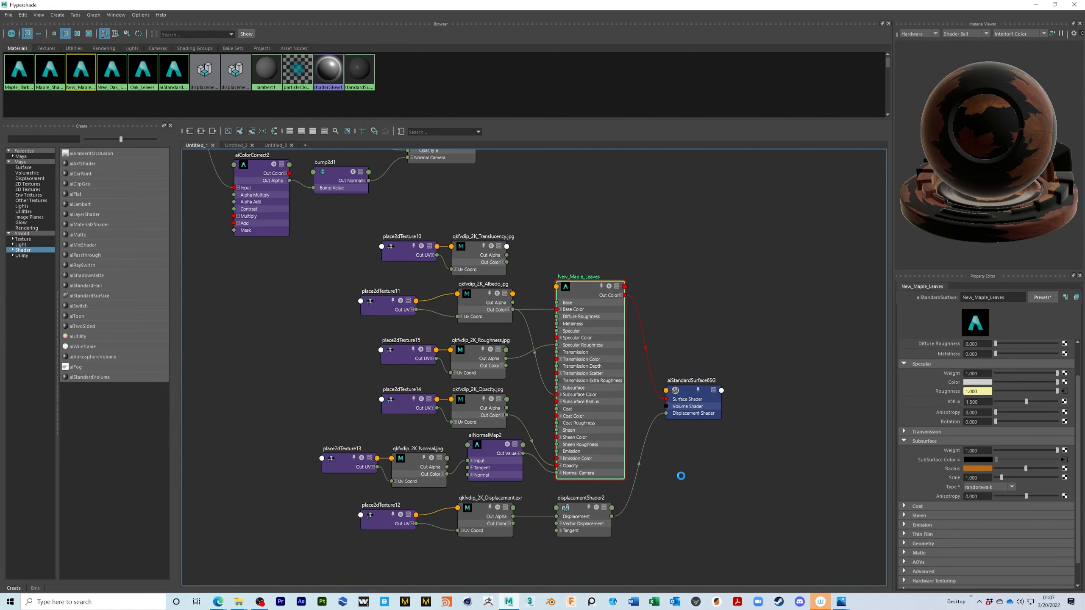
pyautogui.moveTo(704, 4); pyautogui.dragTo(108, 69)
pyautogui.scroll(1, 593, 313)
pyautogui.scroll(1, 593, 313)
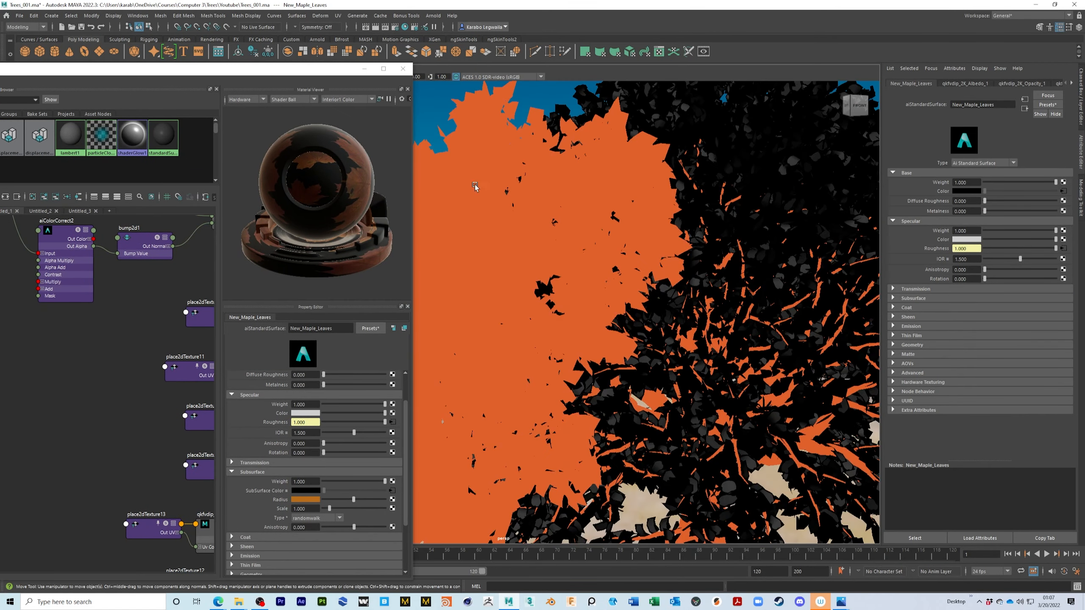
pyautogui.click(478, 155)
pyautogui.keyDown('alt'); pyautogui.moveTo(159, 447); pyautogui.dragTo(0, 424, button='middle'); pyautogui.keyUp('alt')
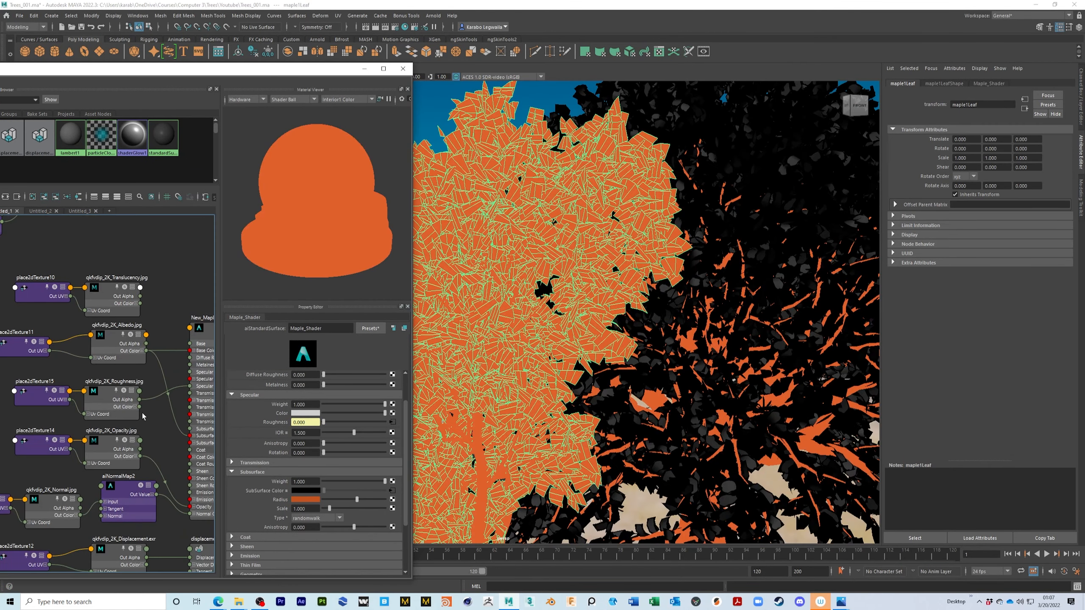
pyautogui.keyDown('alt'); pyautogui.moveTo(132, 425); pyautogui.dragTo(71, 424, button='middle'); pyautogui.keyUp('alt')
pyautogui.rightClick(156, 333)
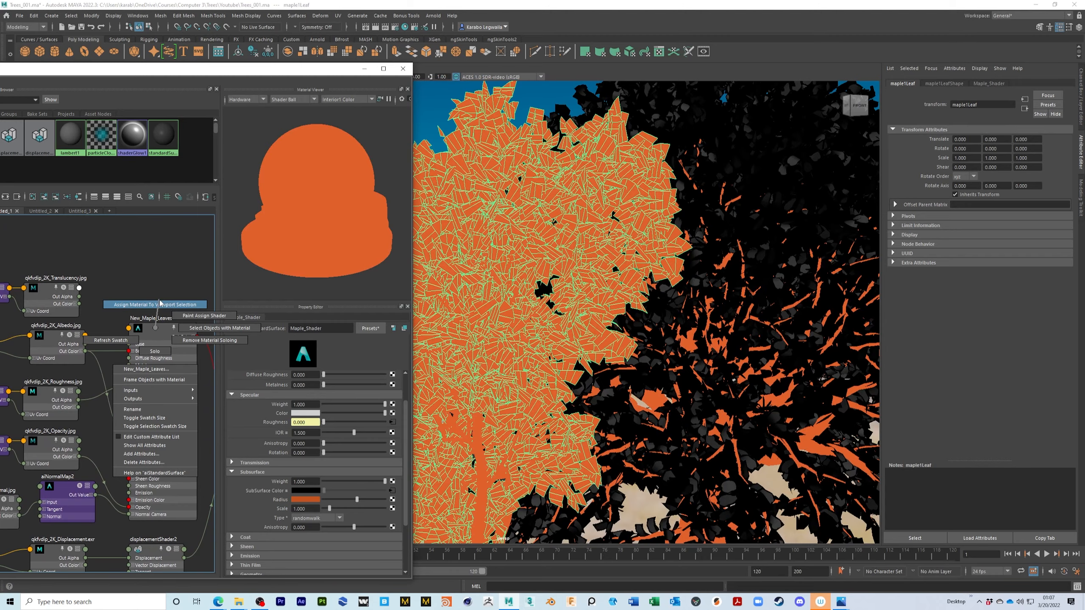
pyautogui.click(201, 316)
# Open the UV Editor for the maple1Leaf mesh and select all of its UVs.
pyautogui.scroll(10, 714, 274)
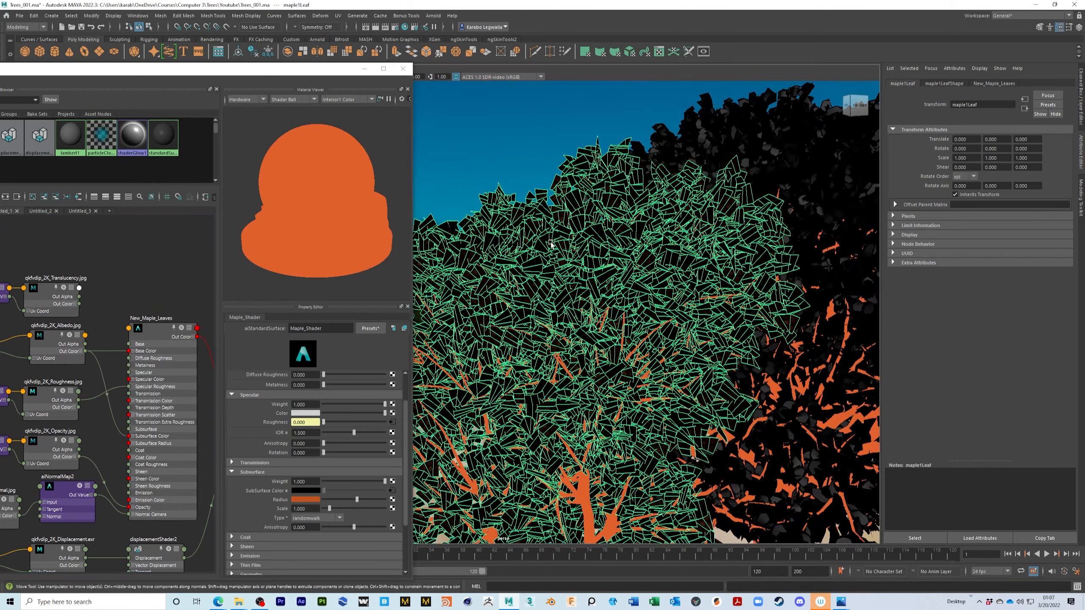
pyautogui.scroll(10, 714, 273)
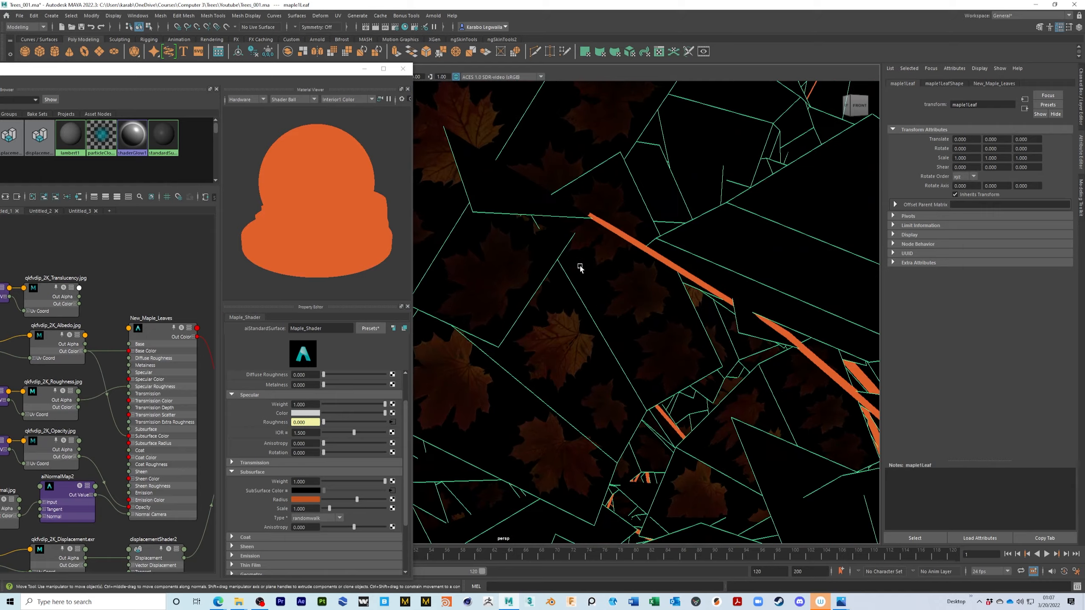
pyautogui.scroll(-8, 726, 253)
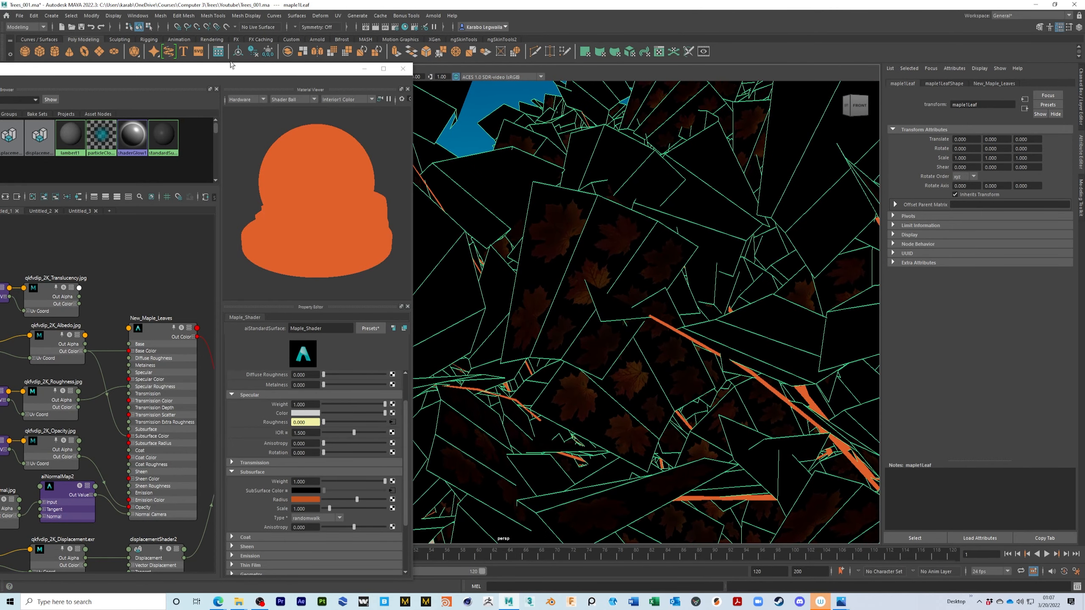
pyautogui.moveTo(231, 72); pyautogui.dragTo(253, 36)
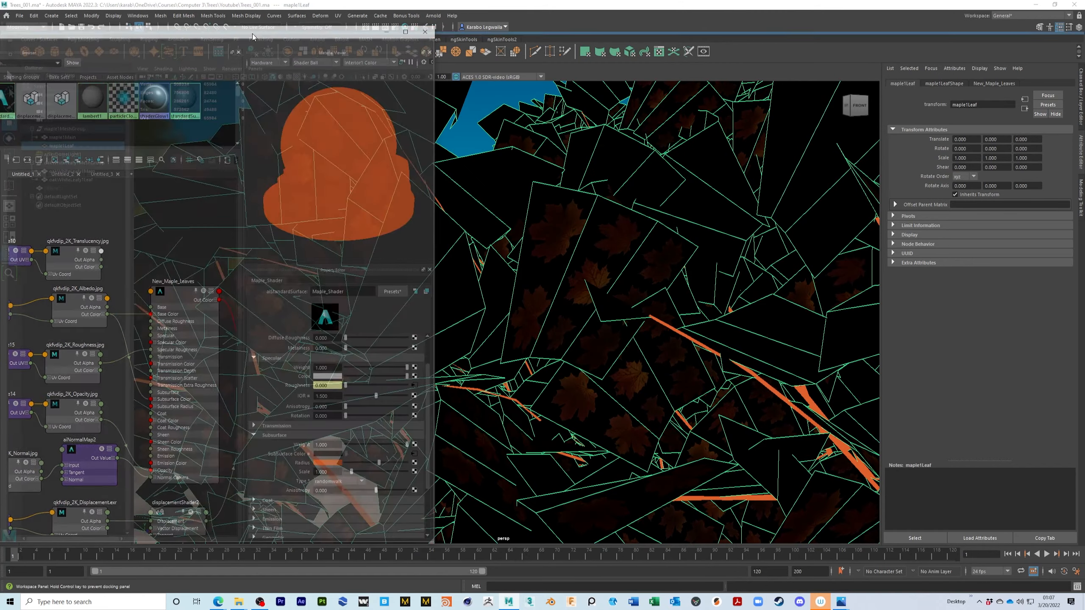
pyautogui.click(659, 51)
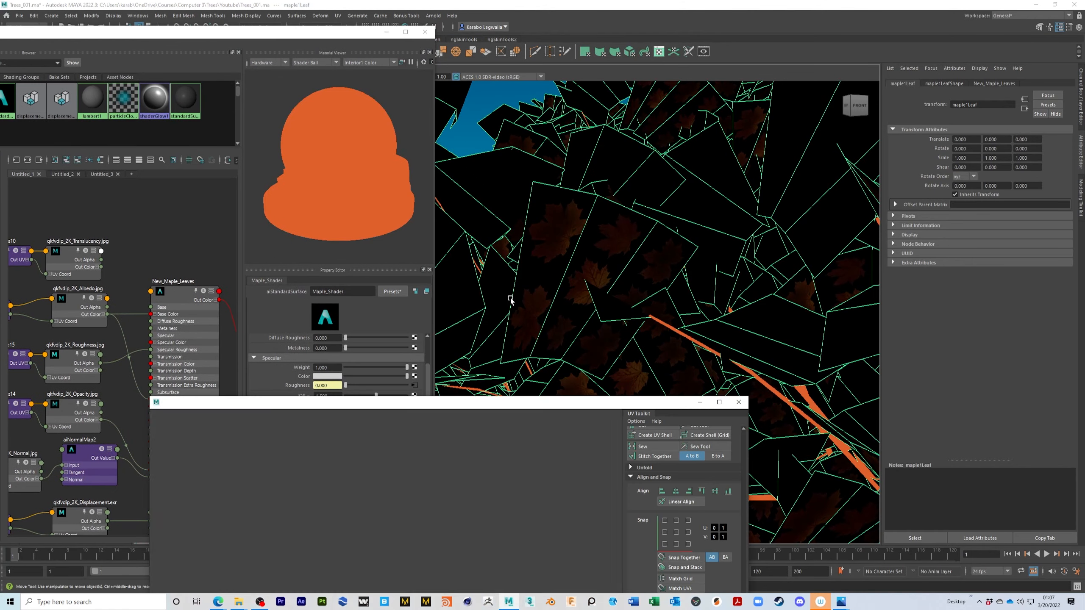
pyautogui.moveTo(463, 401); pyautogui.dragTo(553, 117)
pyautogui.moveTo(395, 349); pyautogui.dragTo(429, 338, button='right')
pyautogui.moveTo(314, 178); pyautogui.dragTo(656, 444)
pyautogui.press('r')
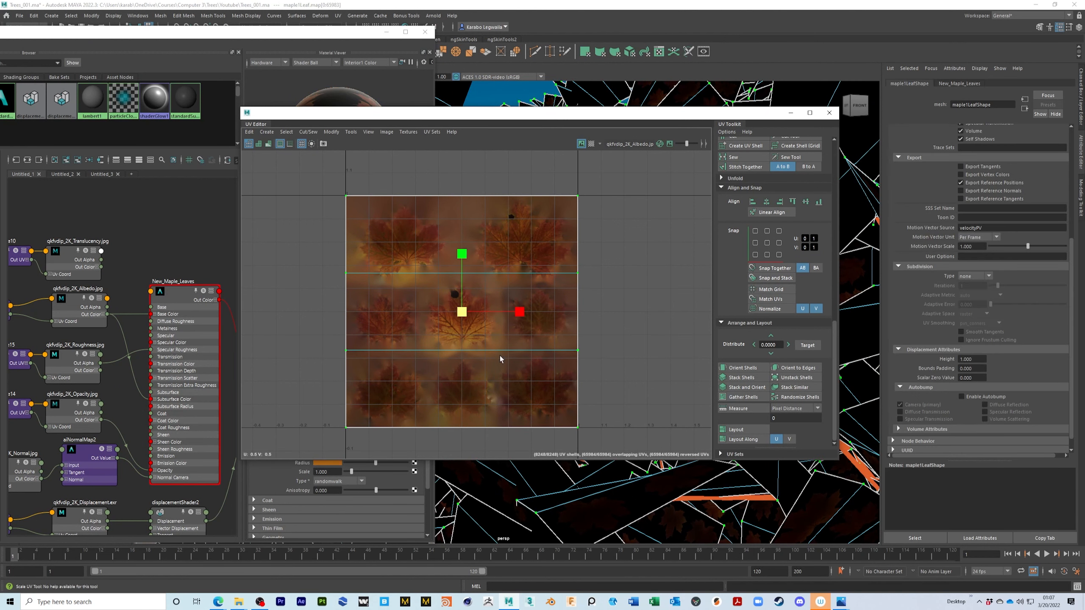
# Scale the leaf UVs down uniformly to about a third of the texture width, framing the single central leaf.
pyautogui.moveTo(462, 311); pyautogui.dragTo(423, 314)
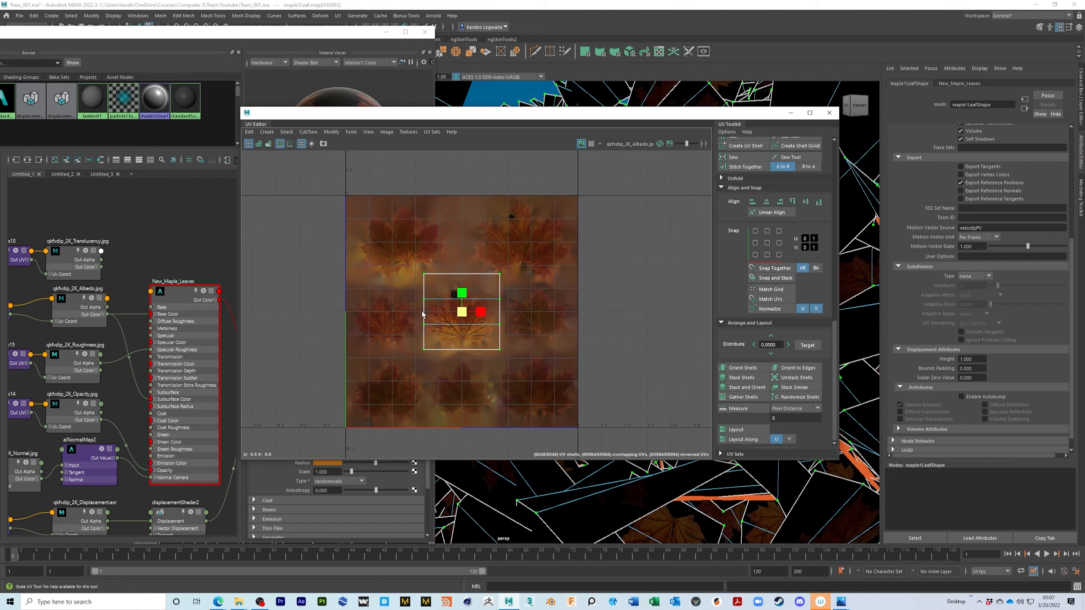
pyautogui.press('f')
pyautogui.moveTo(505, 286); pyautogui.dragTo(509, 259)
pyautogui.press('w')
pyautogui.keyDown('alt'); pyautogui.moveTo(539, 332); pyautogui.dragTo(538, 390, button='middle'); pyautogui.keyUp('alt')
pyautogui.keyDown('alt'); pyautogui.moveTo(608, 358); pyautogui.dragTo(534, 342, button='right'); pyautogui.keyUp('alt')
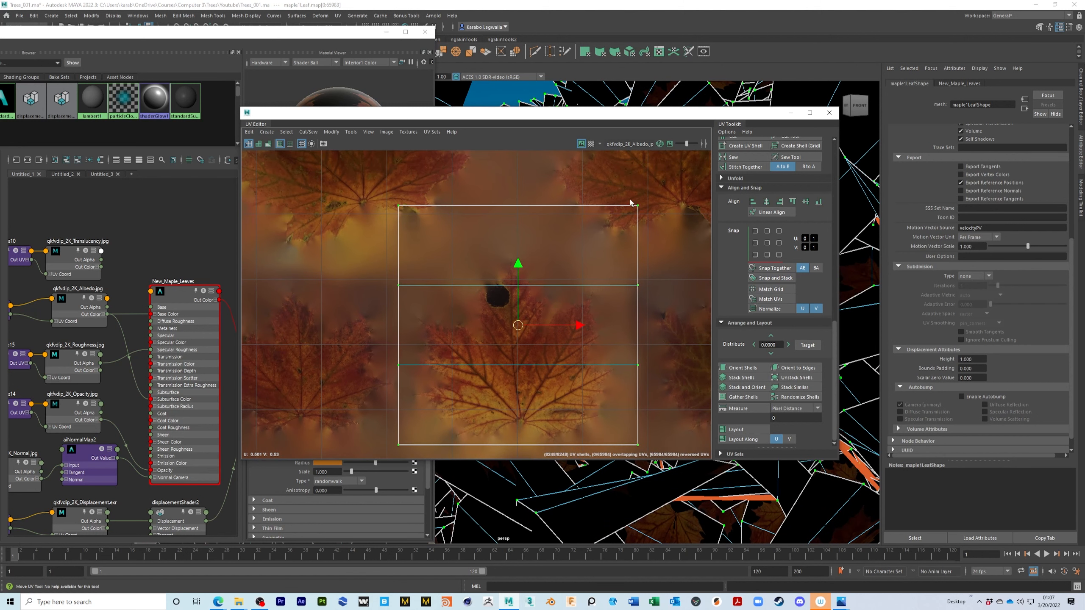
pyautogui.press('r')
pyautogui.moveTo(521, 328); pyautogui.dragTo(514, 328)
pyautogui.keyDown('alt'); pyautogui.moveTo(589, 332); pyautogui.dragTo(450, 301, button='right'); pyautogui.keyUp('alt')
pyautogui.keyDown('alt'); pyautogui.moveTo(510, 323); pyautogui.dragTo(460, 232, button='middle'); pyautogui.keyUp('alt')
pyautogui.keyDown('alt'); pyautogui.moveTo(488, 267); pyautogui.dragTo(564, 366, button='middle'); pyautogui.keyUp('alt')
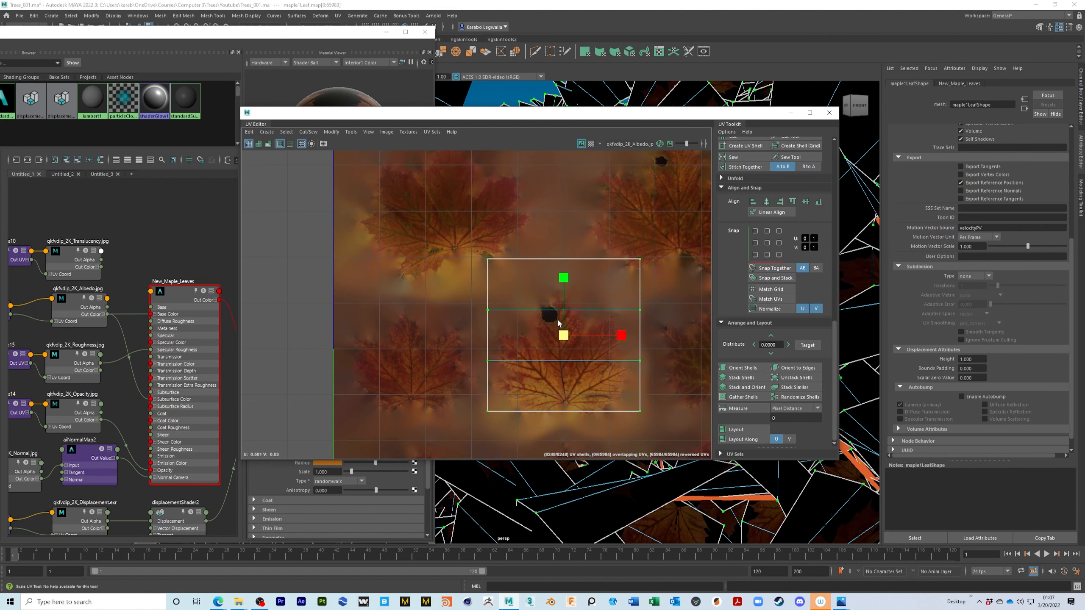
# Move the leaf UVs onto the upper-left maple leaf of the texture and enlarge them slightly to enclose it.
pyautogui.keyDown('alt'); pyautogui.moveTo(559, 324); pyautogui.dragTo(562, 334, button='middle'); pyautogui.keyUp('alt')
pyautogui.press('w')
pyautogui.moveTo(552, 340); pyautogui.dragTo(456, 226)
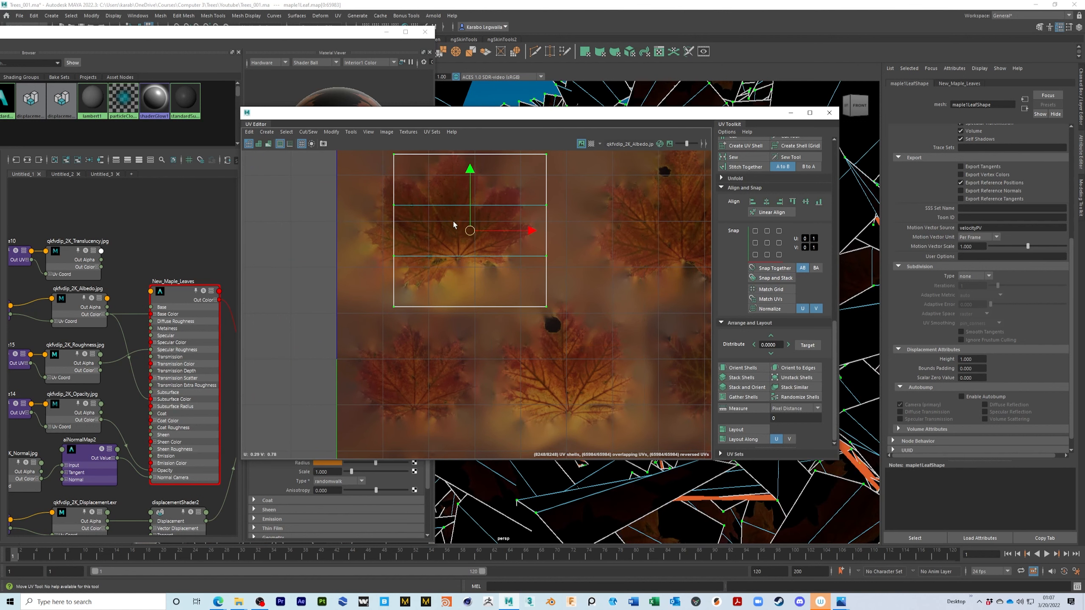
pyautogui.keyDown('alt'); pyautogui.moveTo(490, 256); pyautogui.dragTo(544, 331, button='middle'); pyautogui.keyUp('alt')
pyautogui.moveTo(527, 306); pyautogui.dragTo(519, 298)
pyautogui.press('r')
pyautogui.press('w')
pyautogui.press('r')
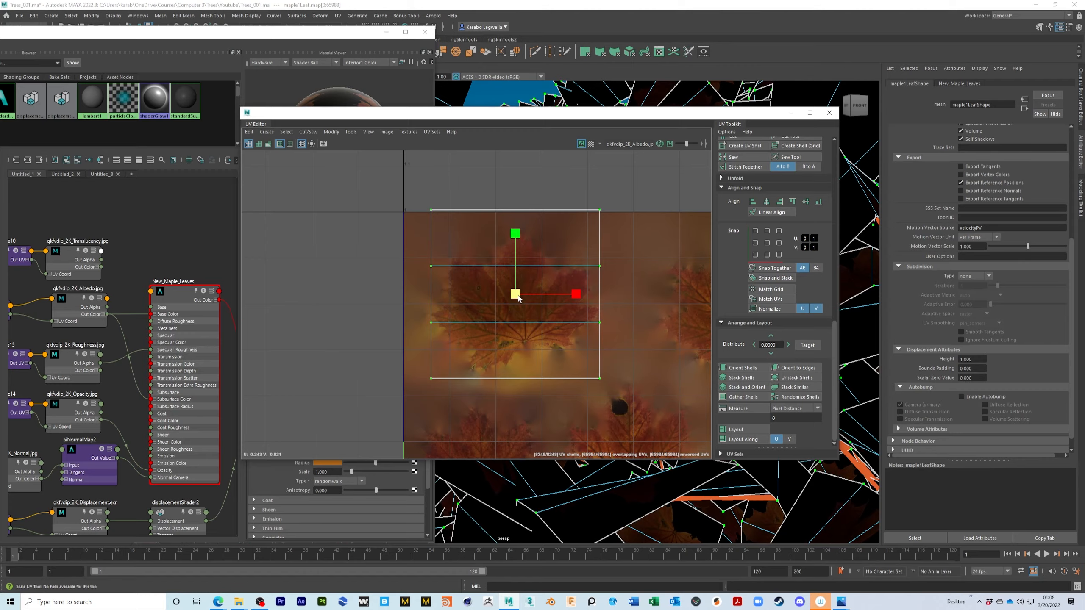
pyautogui.keyDown('alt'); pyautogui.moveTo(515, 313); pyautogui.dragTo(513, 328, button='middle'); pyautogui.keyUp('alt')
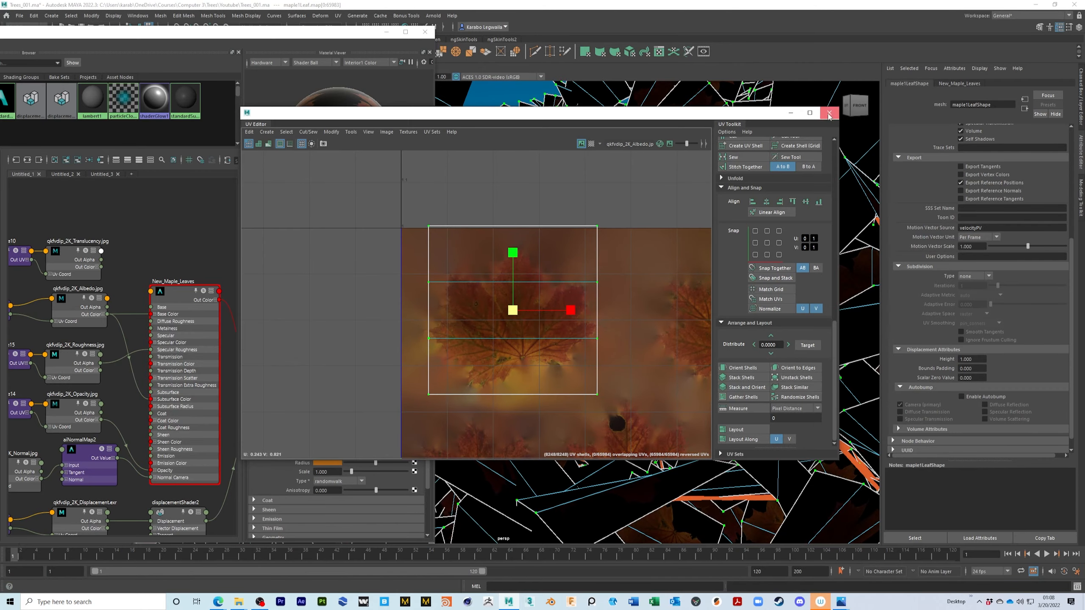
# Close the UV Editor and save the scene.
pyautogui.click(829, 113)
pyautogui.keyDown('alt'); pyautogui.moveTo(848, 304); pyautogui.dragTo(629, 296, button='right'); pyautogui.keyUp('alt')
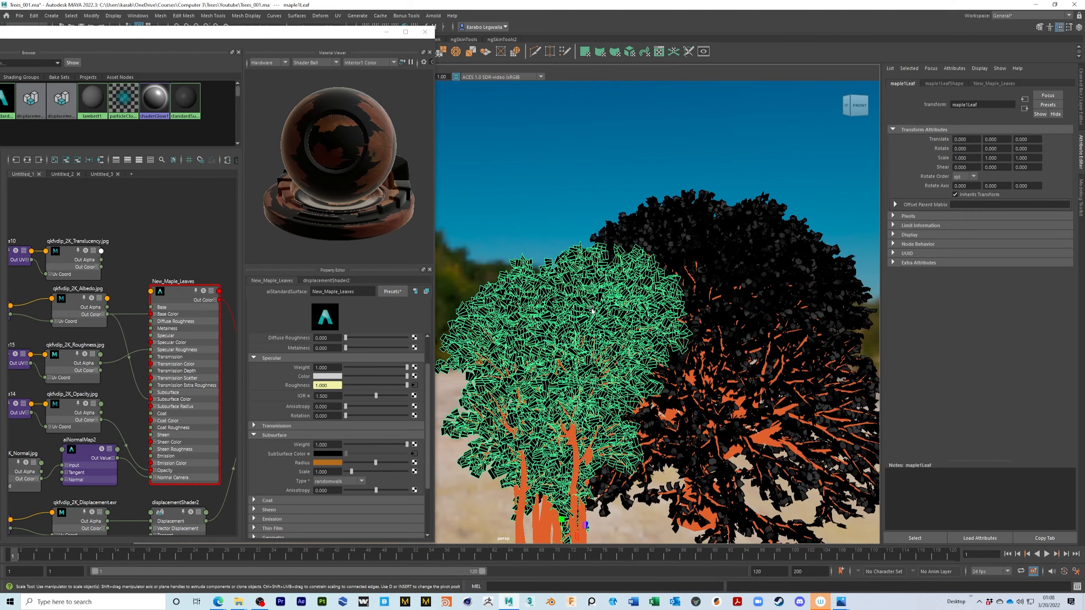
pyautogui.keyDown('alt'); pyautogui.moveTo(590, 365); pyautogui.dragTo(635, 373, button='right'); pyautogui.keyUp('alt')
pyautogui.keyDown('alt'); pyautogui.moveTo(635, 373); pyautogui.dragTo(717, 291); pyautogui.keyUp('alt')
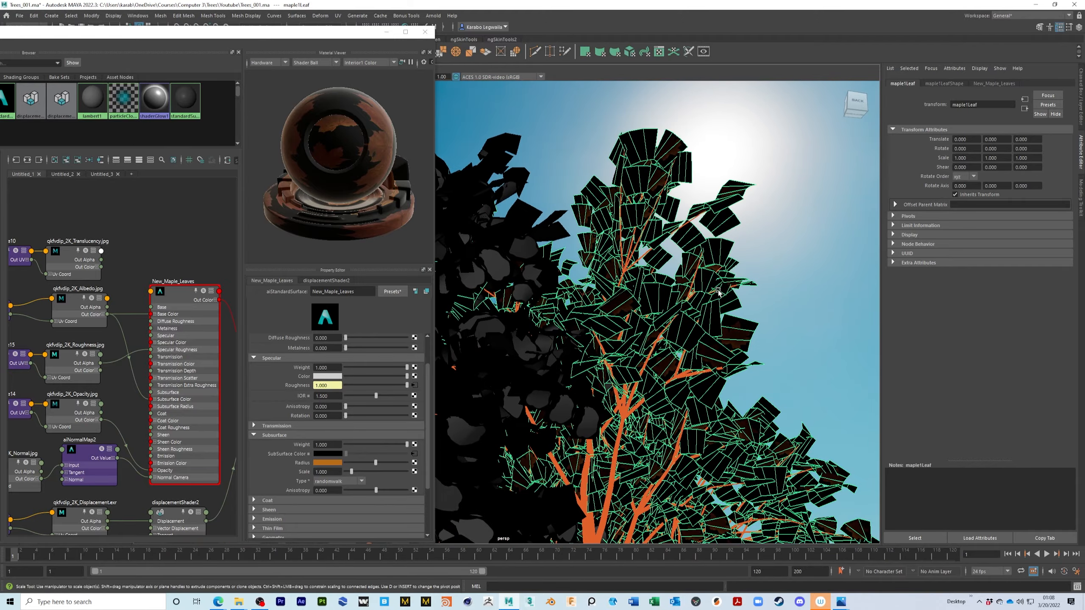
pyautogui.hotkey('ctrl', 's')
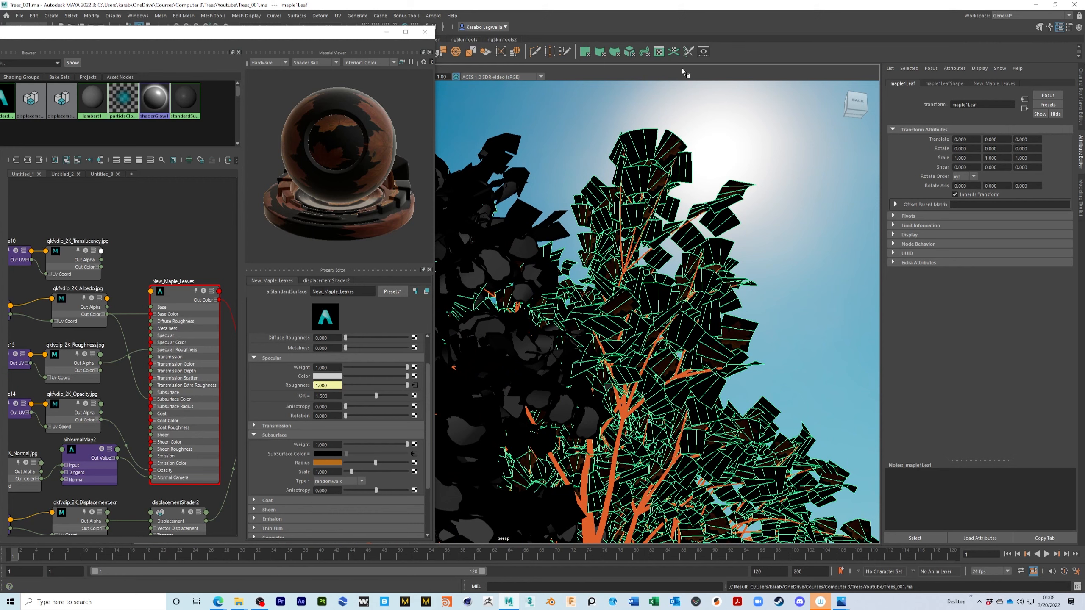
# Render both trees in the Arnold RenderView, stop the render early and move its window off the maple tree.
pyautogui.click(703, 52)
pyautogui.click(699, 111)
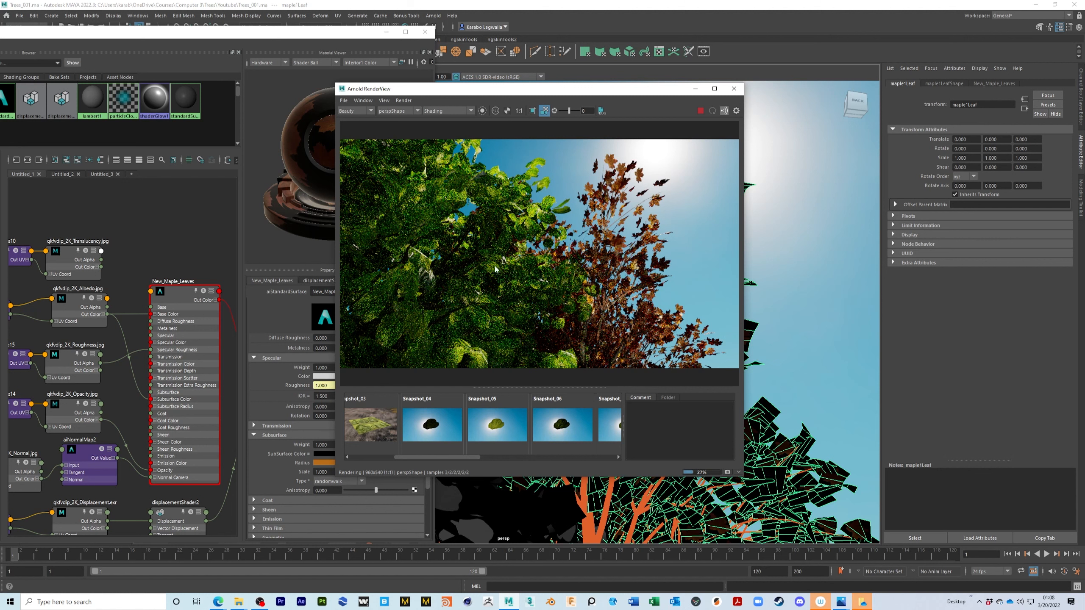
pyautogui.click(700, 111)
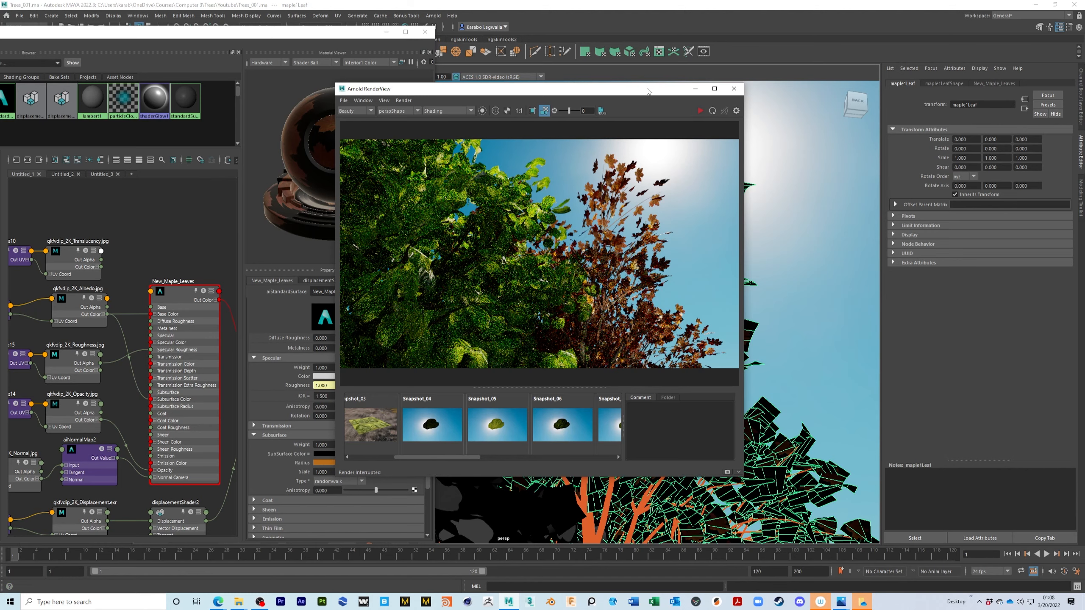
pyautogui.moveTo(649, 92); pyautogui.dragTo(486, 102)
# Set the Arnold Subdivision Type of maple1LeafShape to catclark with 1 iteration.
pyautogui.click(728, 200)
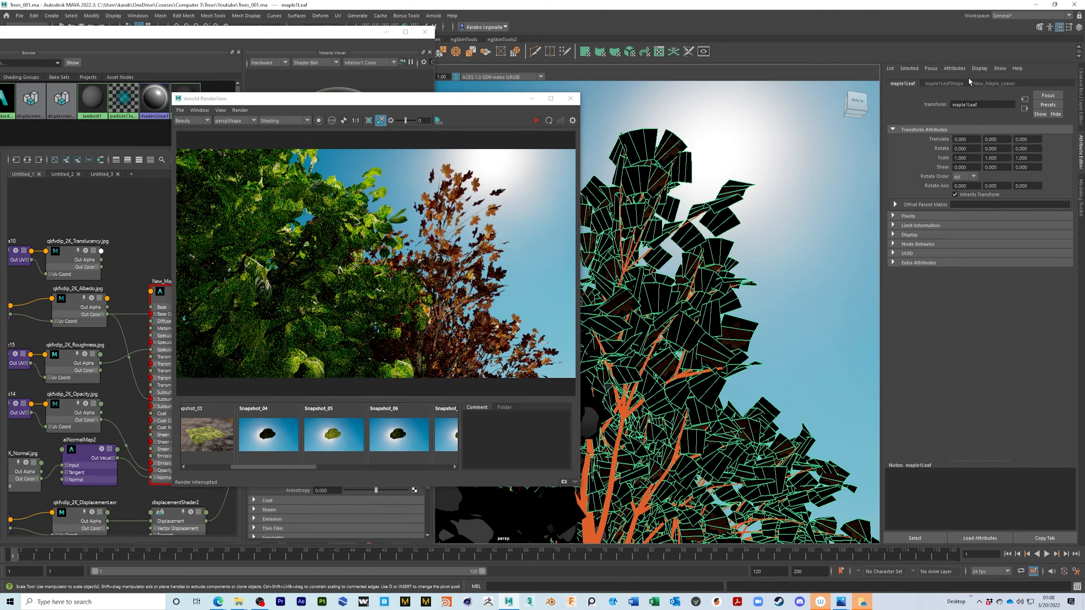
pyautogui.click(954, 85)
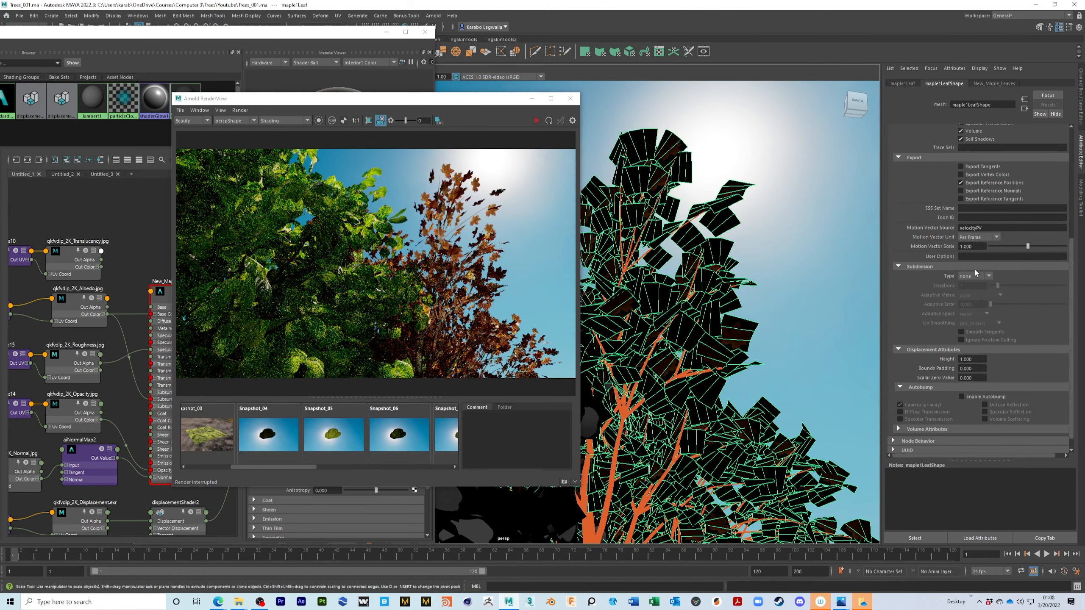
pyautogui.click(976, 295)
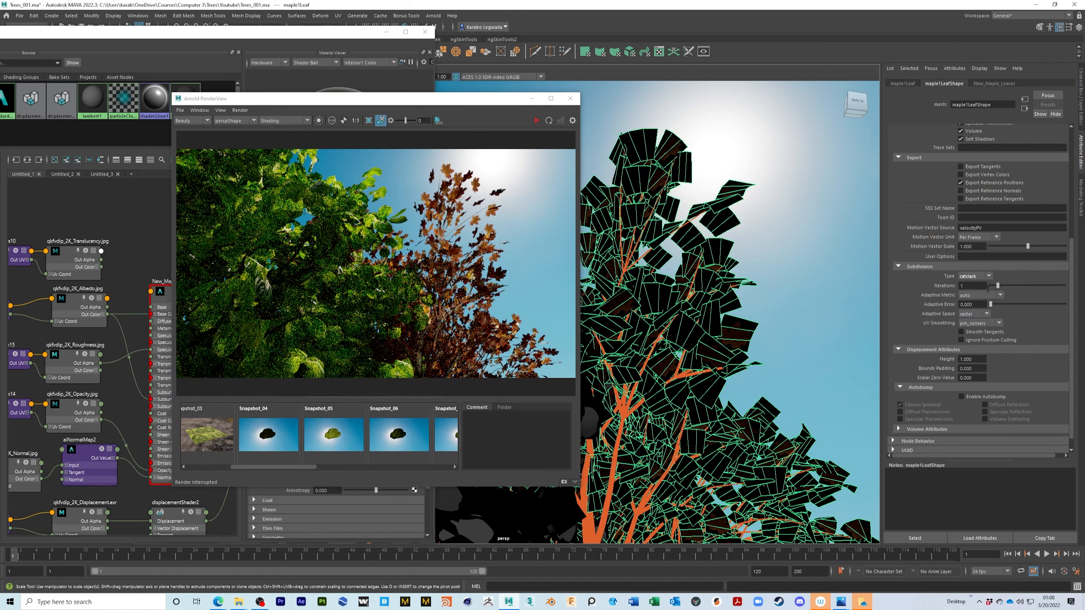
pyautogui.moveTo(998, 288); pyautogui.dragTo(990, 289)
# Set the leaf mesh's displacement Scalar Zero Value to 0.5, enable Autobump and lower the displacement Height.
pyautogui.click(978, 377)
pyautogui.click(962, 397)
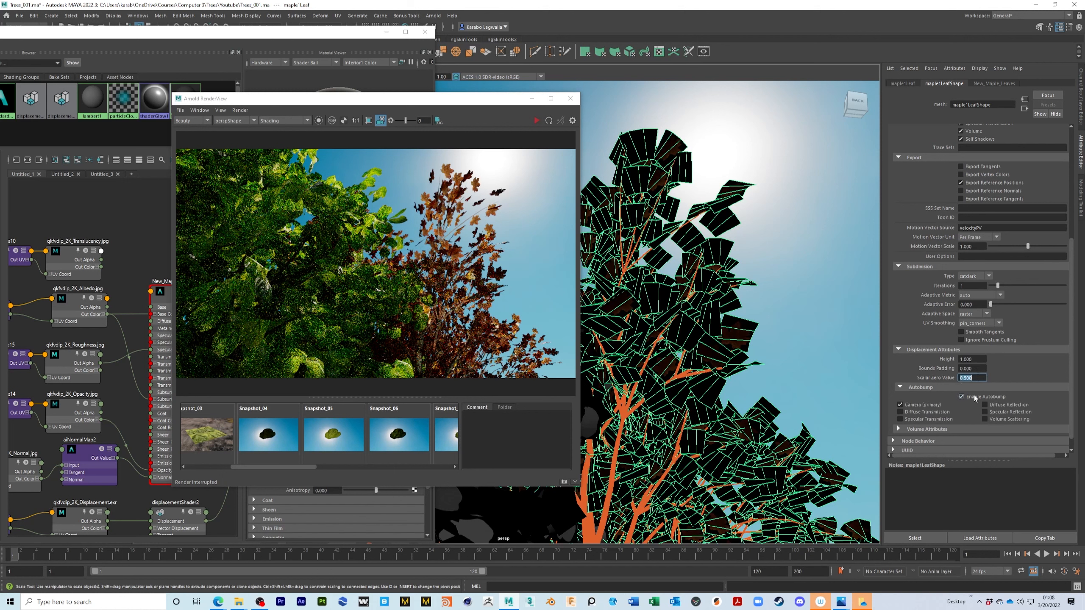
pyautogui.click(977, 363)
# Define a crop region over the upper maple leaves in the Arnold RenderView and restart the render.
pyautogui.click(369, 120)
pyautogui.moveTo(432, 170)
pyautogui.mouseDown()
pyautogui.moveTo(539, 277)
pyautogui.moveTo(518, 252)
pyautogui.mouseUp()
pyautogui.click(537, 120)
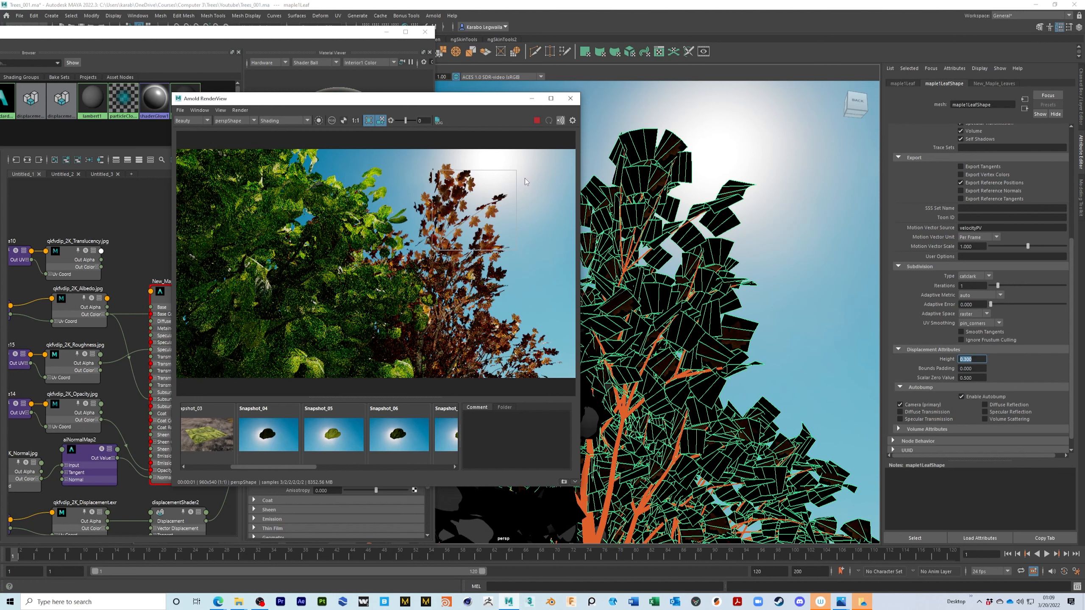
# Frame the perspective view closely on the upper maple leaves for the cropped render, stop rendering and move the RenderView aside.
pyautogui.scroll(2, 491, 212)
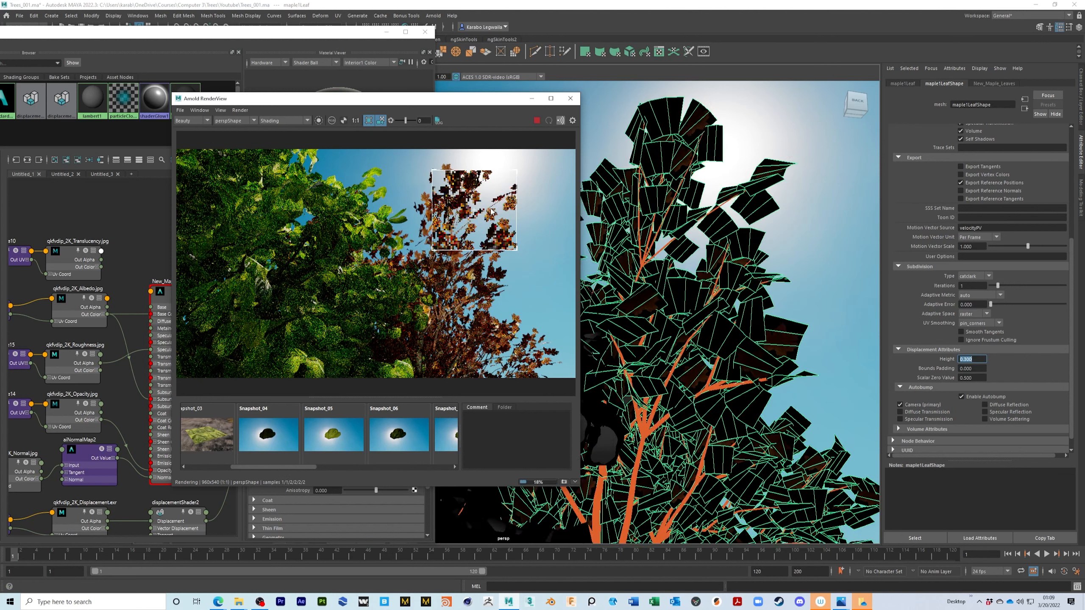
pyautogui.scroll(2, 493, 211)
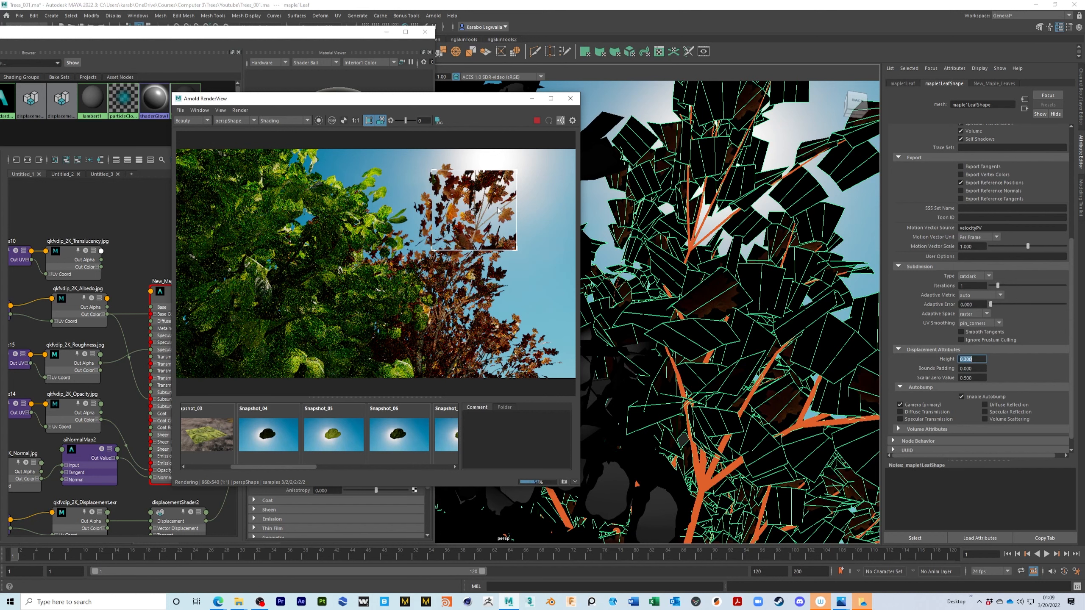
pyautogui.scroll(2, 492, 213)
pyautogui.scroll(4, 467, 220)
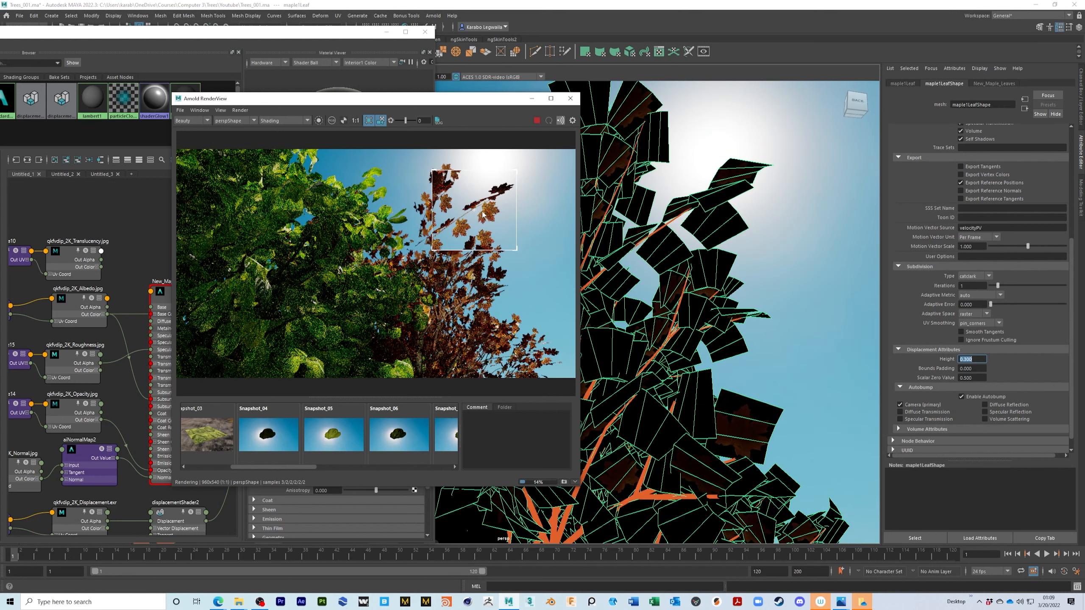
pyautogui.scroll(4, 484, 217)
pyautogui.scroll(4, 493, 205)
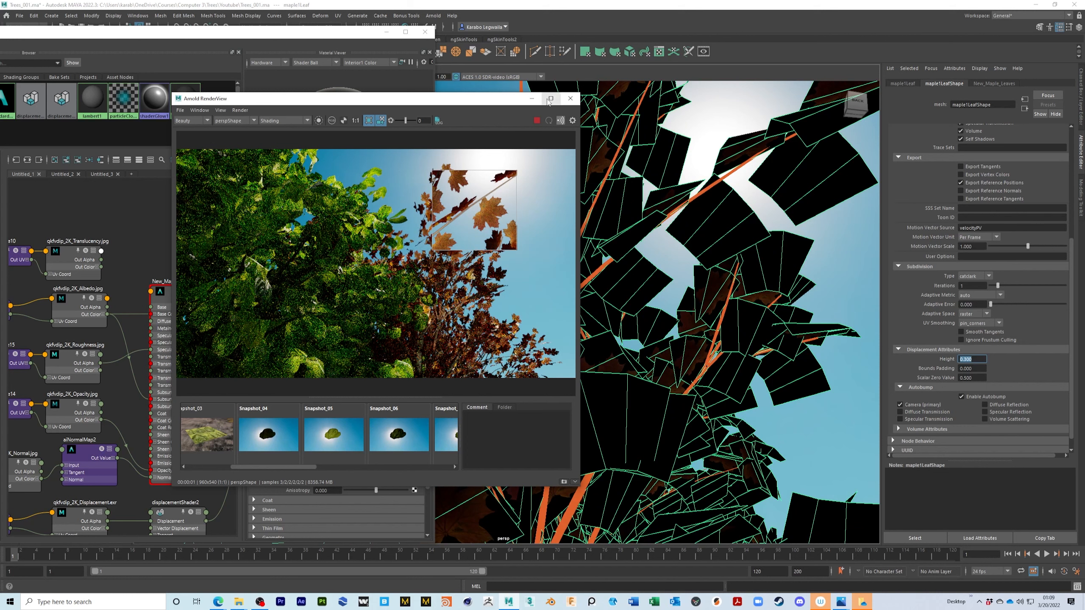
pyautogui.click(538, 122)
pyautogui.moveTo(456, 100); pyautogui.dragTo(0, 213)
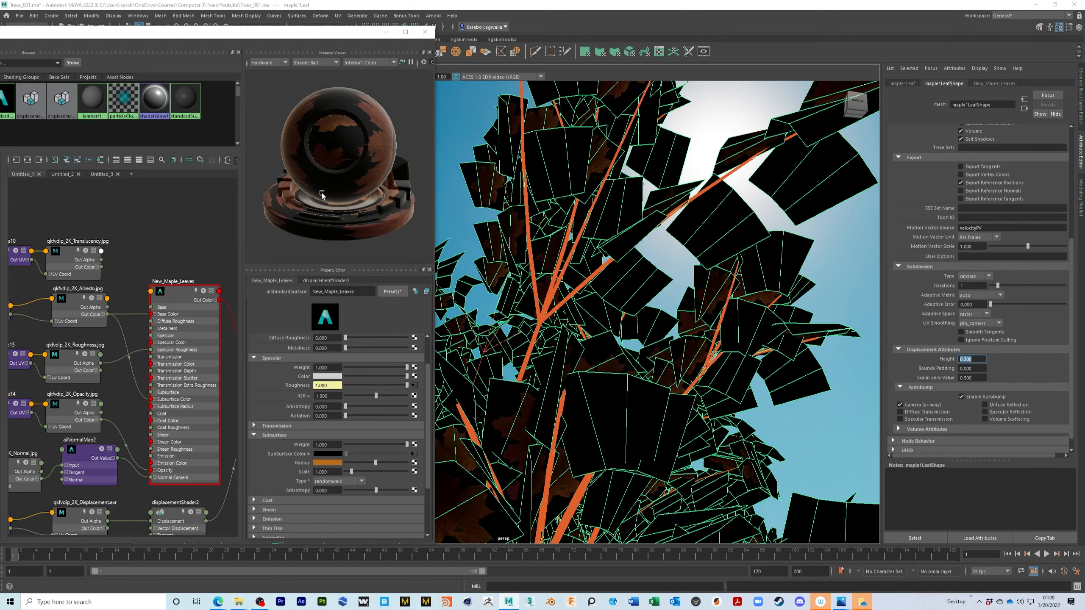
# Maximize the Hypershade and examine how New_Oak_Leaves blends and colour-corrects its Albedo and Translucency textures, returning to the maple graph.
pyautogui.click(405, 31)
pyautogui.keyDown('alt'); pyautogui.moveTo(524, 363); pyautogui.dragTo(594, 403, button='middle'); pyautogui.keyUp('alt')
pyautogui.moveTo(356, 251); pyautogui.dragTo(380, 310)
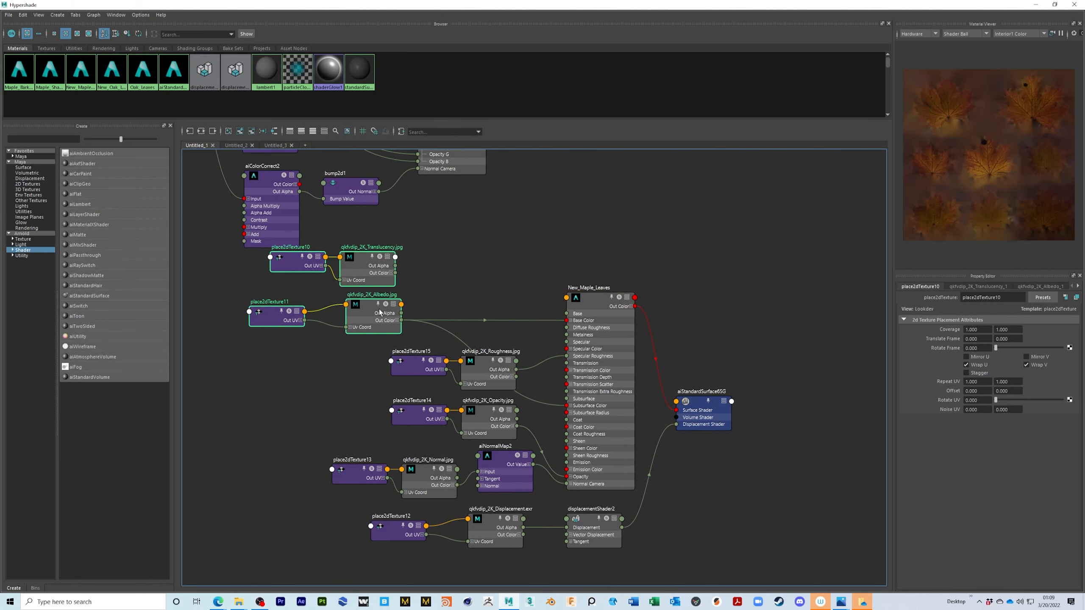
pyautogui.click(276, 146)
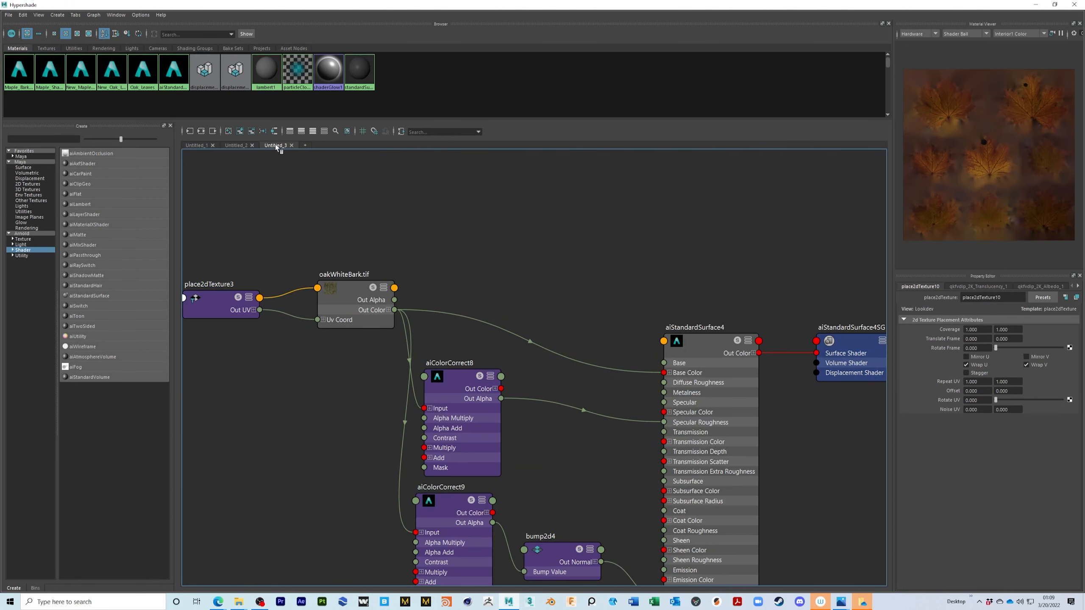
pyautogui.click(236, 146)
pyautogui.keyDown('alt'); pyautogui.moveTo(429, 300); pyautogui.dragTo(751, 359, button='middle'); pyautogui.keyUp('alt')
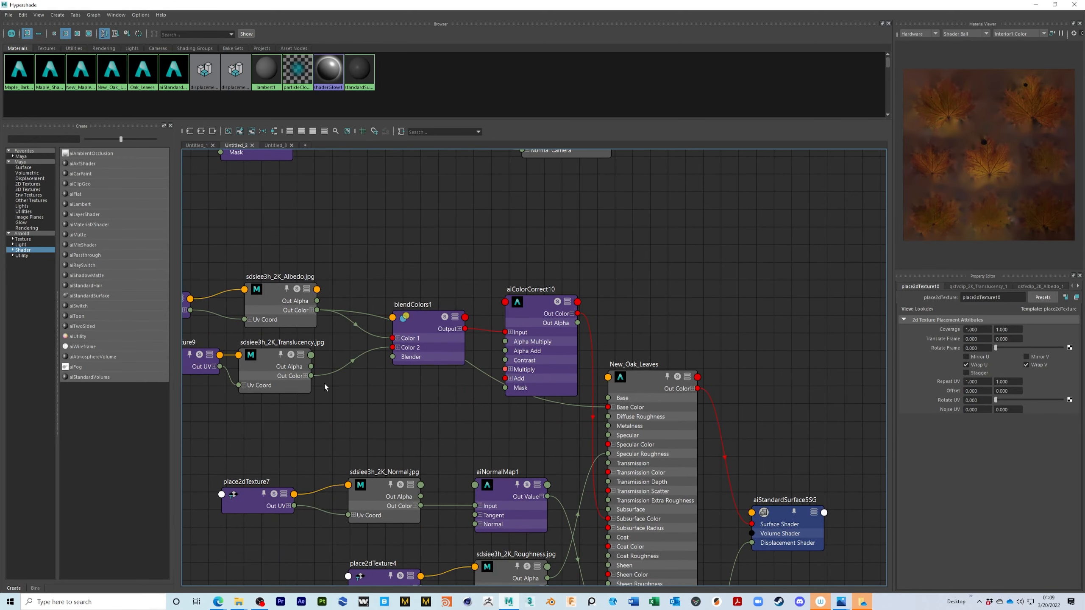
pyautogui.keyDown('alt'); pyautogui.moveTo(368, 390); pyautogui.dragTo(389, 386, button='middle'); pyautogui.keyUp('alt')
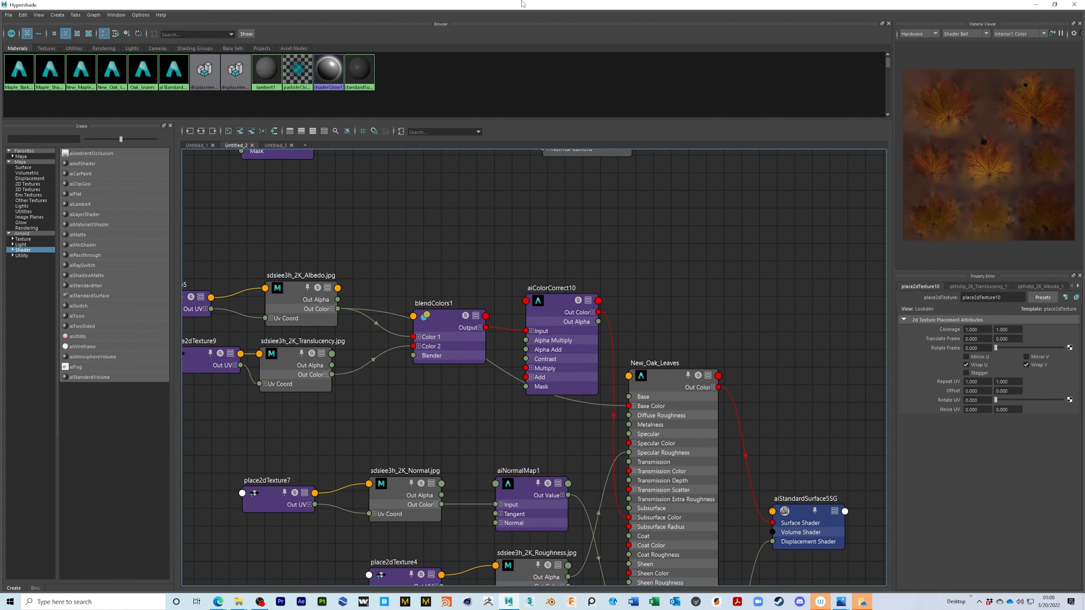
pyautogui.click(202, 145)
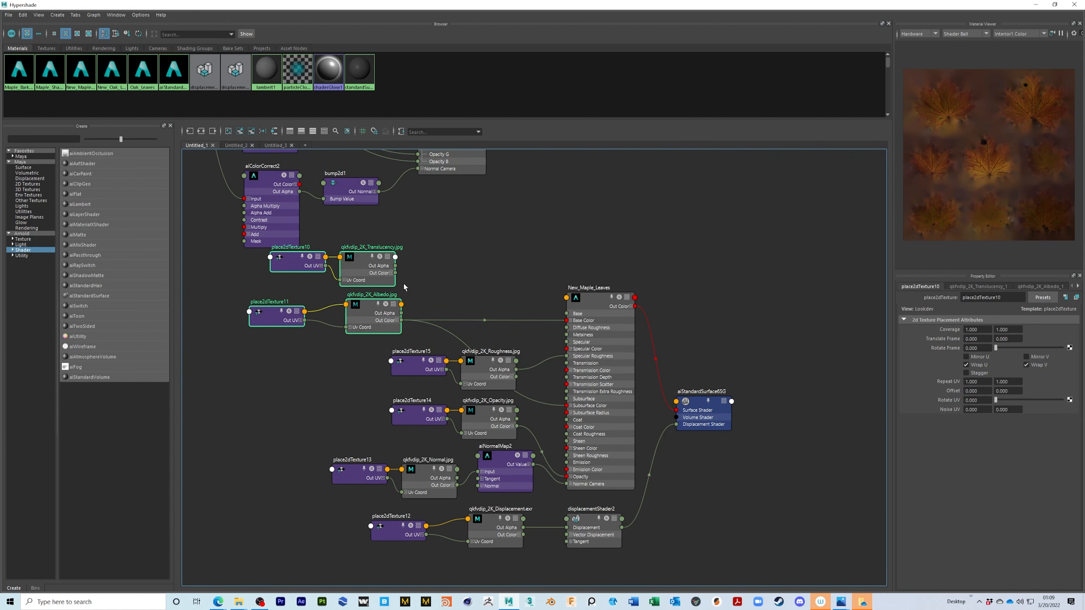
# Arrange the maple Albedo and Translucency textures with their placement nodes, stacking Albedo above Translucency.
pyautogui.keyDown('alt'); pyautogui.moveTo(404, 284); pyautogui.dragTo(437, 335, button='middle'); pyautogui.keyUp('alt')
pyautogui.moveTo(308, 348); pyautogui.dragTo(432, 268)
pyautogui.keyDown('shift'); pyautogui.click(363, 296); pyautogui.keyUp('shift')
pyautogui.keyDown('shift'); pyautogui.click(413, 297); pyautogui.keyUp('shift')
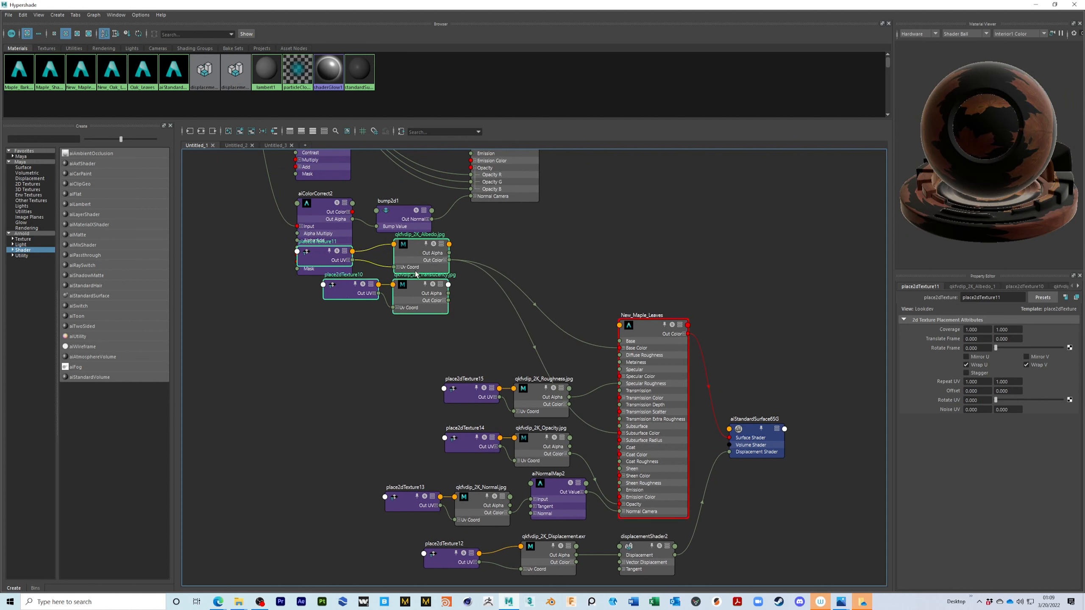
pyautogui.moveTo(426, 264); pyautogui.dragTo(452, 292)
pyautogui.moveTo(316, 366); pyautogui.dragTo(457, 342)
pyautogui.click(446, 287)
pyautogui.moveTo(373, 288); pyautogui.dragTo(375, 294)
pyautogui.moveTo(459, 293); pyautogui.dragTo(461, 298)
# Create a blendColors node and connect the maple Albedo colour to Color 1 and the Translucency colour to Color 2.
pyautogui.keyDown('alt'); pyautogui.moveTo(531, 315); pyautogui.dragTo(508, 312, button='middle'); pyautogui.keyUp('alt')
pyautogui.press('Tab')
pyautogui.write('blend')
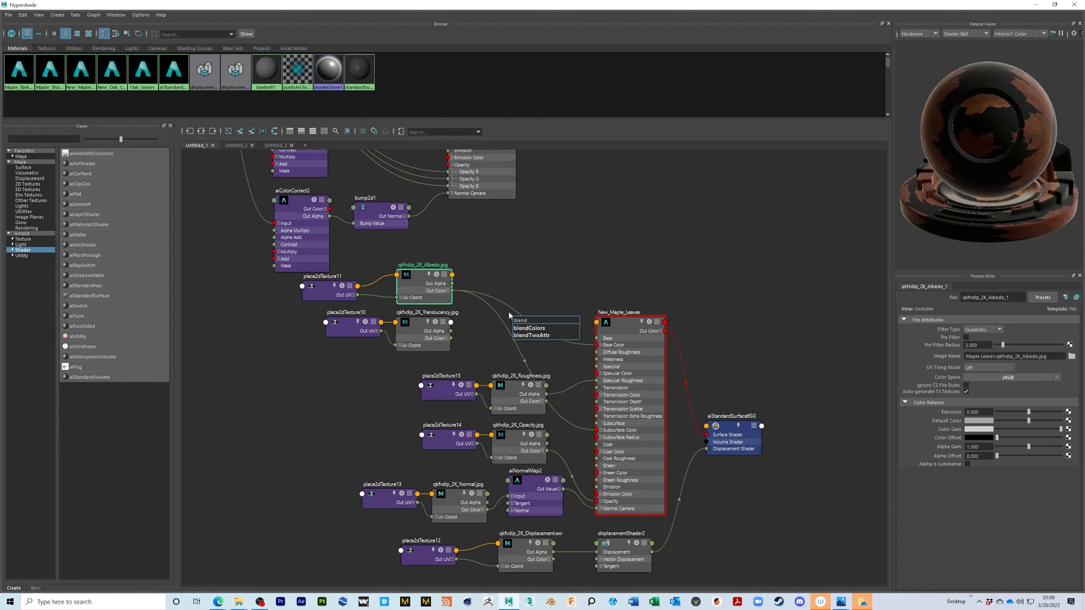
pyautogui.press('Return')
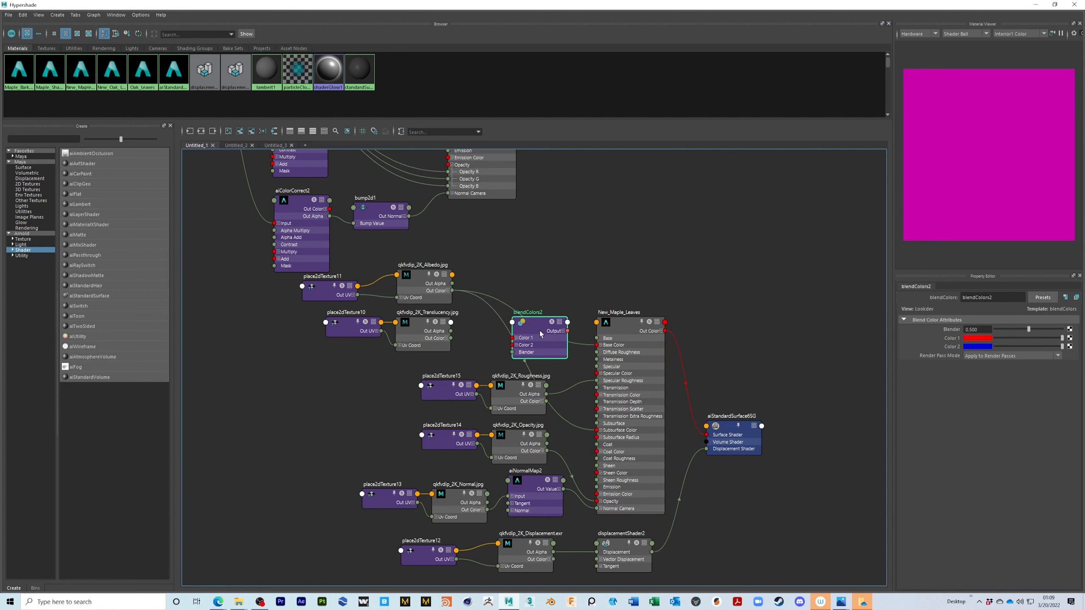
pyautogui.moveTo(543, 330); pyautogui.dragTo(534, 298)
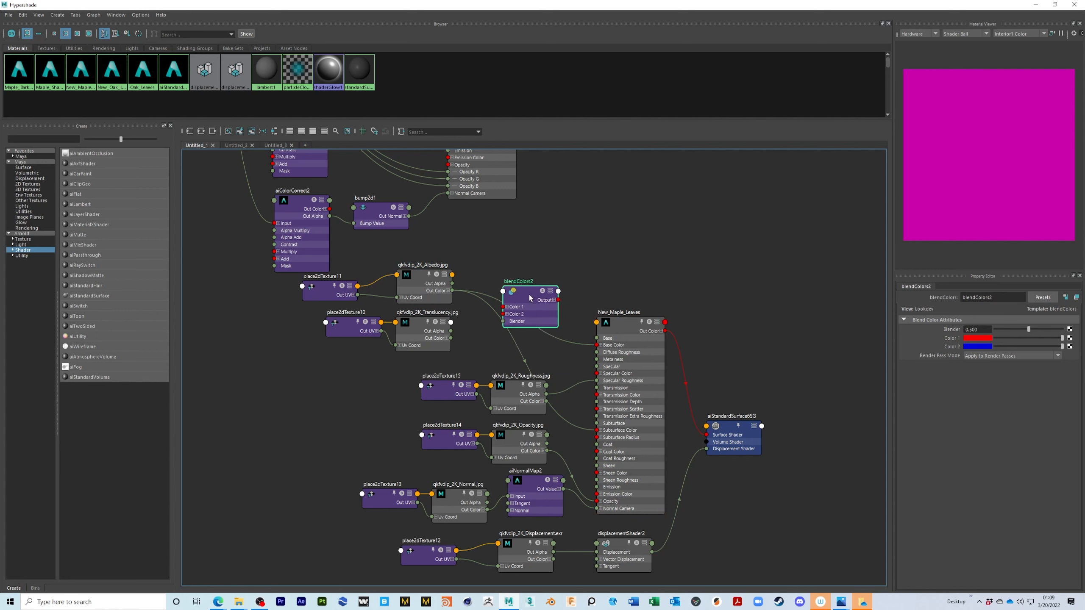
pyautogui.moveTo(452, 292); pyautogui.dragTo(506, 308)
pyautogui.moveTo(451, 338); pyautogui.dragTo(505, 313)
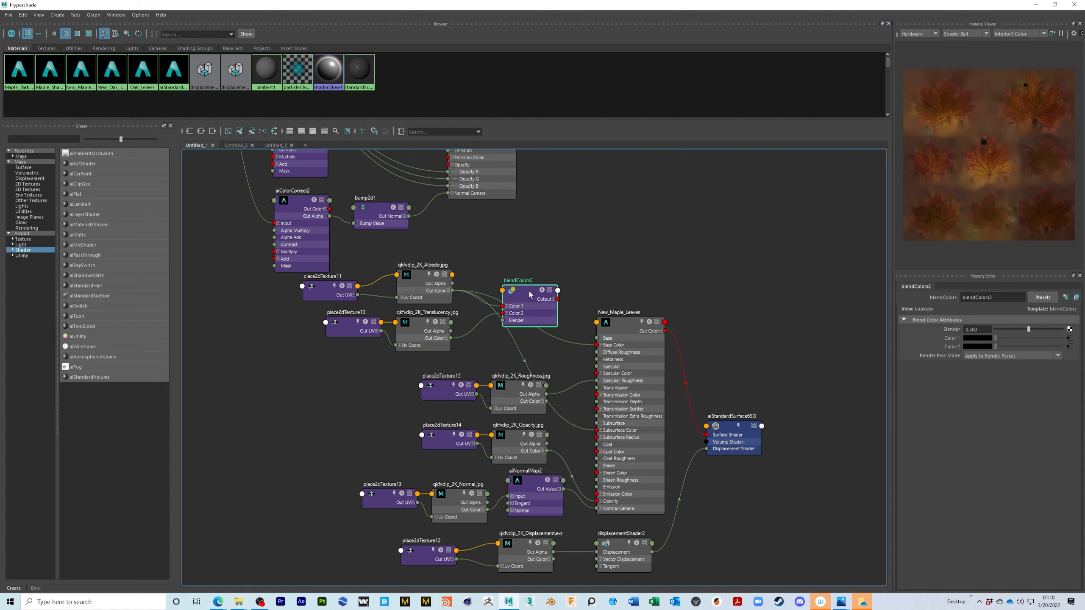
# Create an aiColorCorrect node next to the maple blendColors node.
pyautogui.moveTo(530, 294); pyautogui.dragTo(517, 292)
pyautogui.press('Tab')
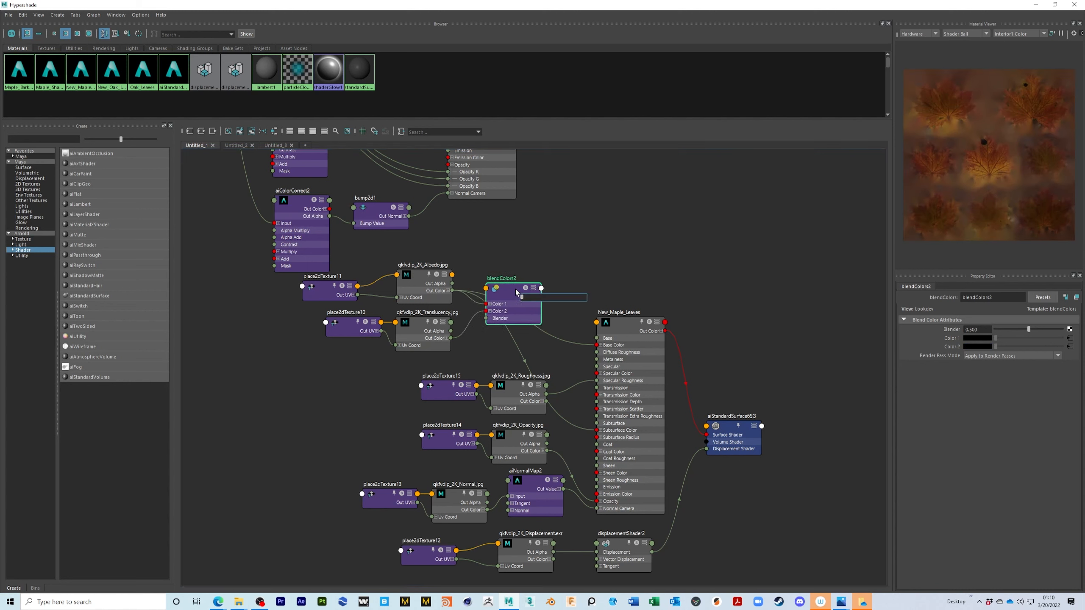
pyautogui.write('aicol')
pyautogui.press('Down')
pyautogui.press('Down')
pyautogui.press('Return')
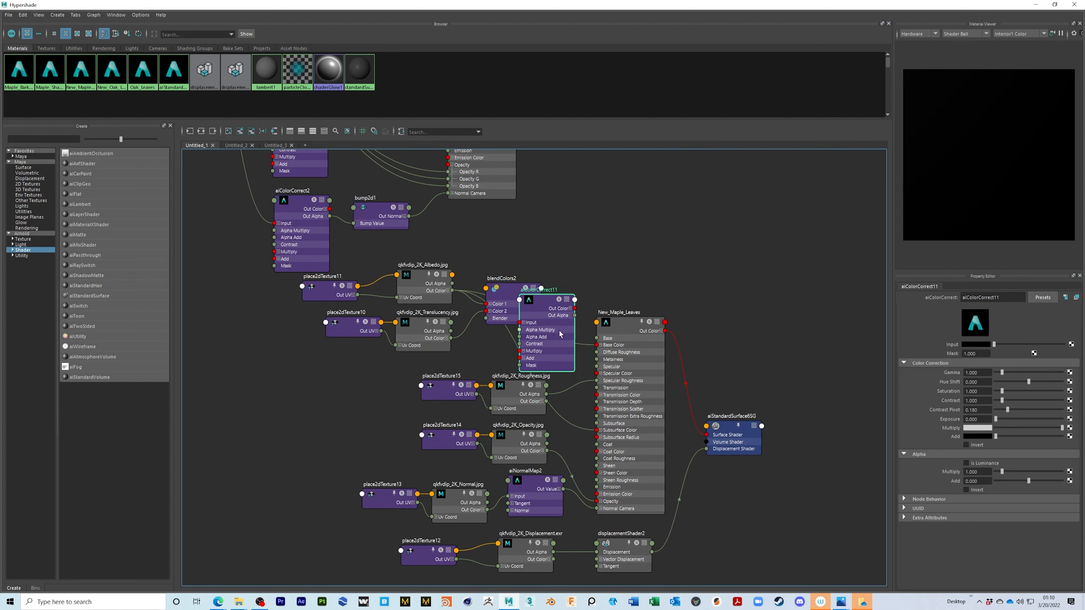
# Feed the blendColors output through the aiColorCorrect node into Base Color and Subsurface Color of New_Maple_Leaves.
pyautogui.moveTo(542, 298); pyautogui.dragTo(556, 297)
pyautogui.moveTo(269, 289); pyautogui.dragTo(573, 336)
pyautogui.moveTo(546, 322); pyautogui.dragTo(512, 324)
pyautogui.moveTo(554, 286); pyautogui.dragTo(596, 345)
pyautogui.moveTo(554, 286); pyautogui.dragTo(598, 431)
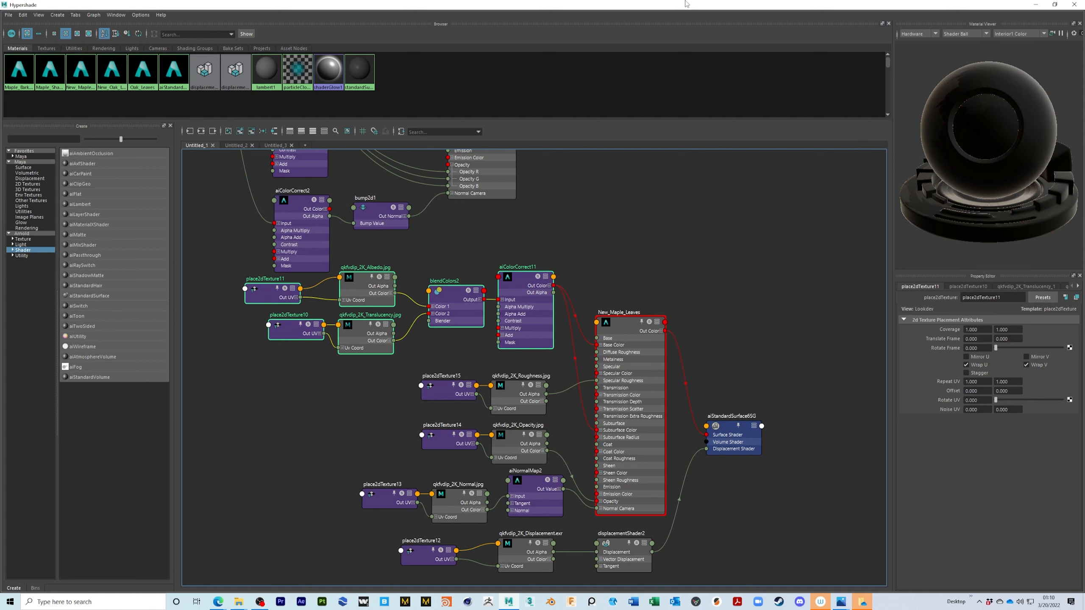
# Shrink the Hypershade, place it beside the Arnold RenderView and save the scene.
pyautogui.moveTo(695, 4); pyautogui.dragTo(463, 45)
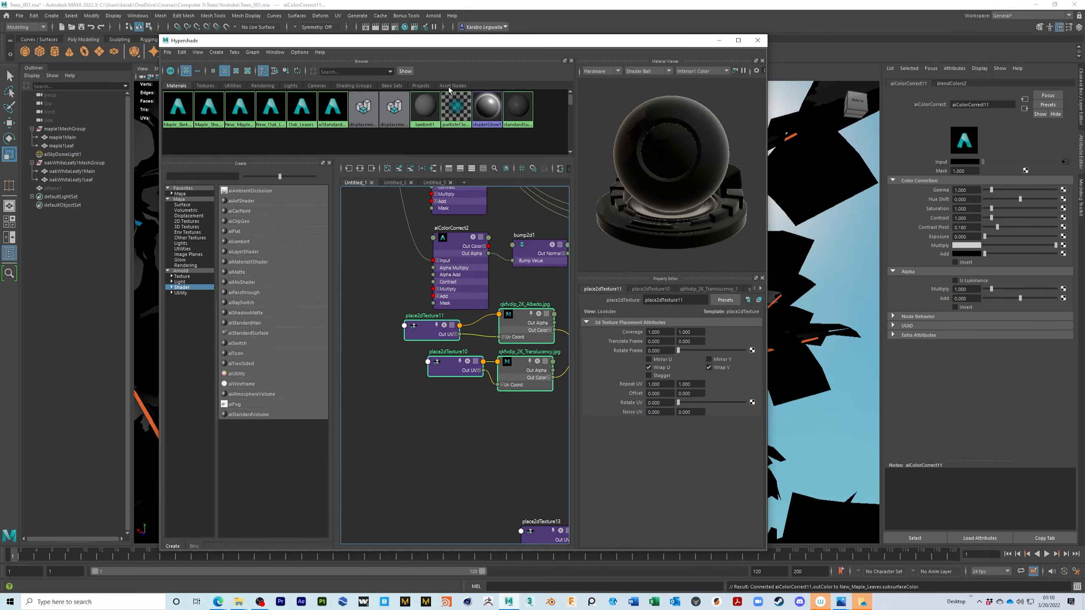
pyautogui.moveTo(1084, 105); pyautogui.dragTo(840, 113)
pyautogui.moveTo(533, 38); pyautogui.dragTo(431, 30)
pyautogui.hotkey('ctrl', 's')
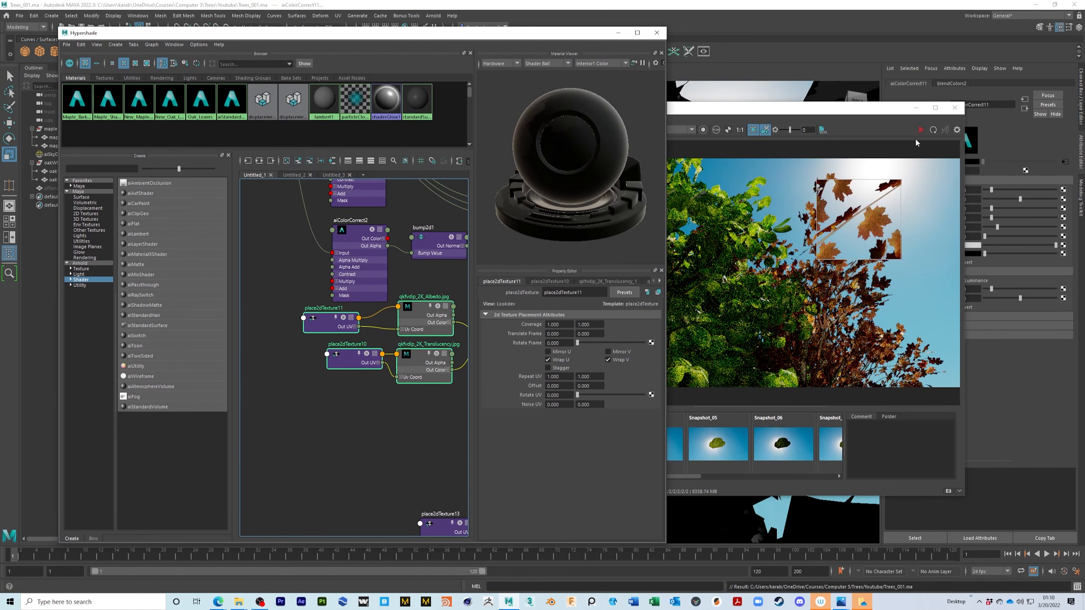
# Restart the cropped render and try different Blender values, including 0.071 and 0, on the maple blendColors node.
pyautogui.click(917, 144)
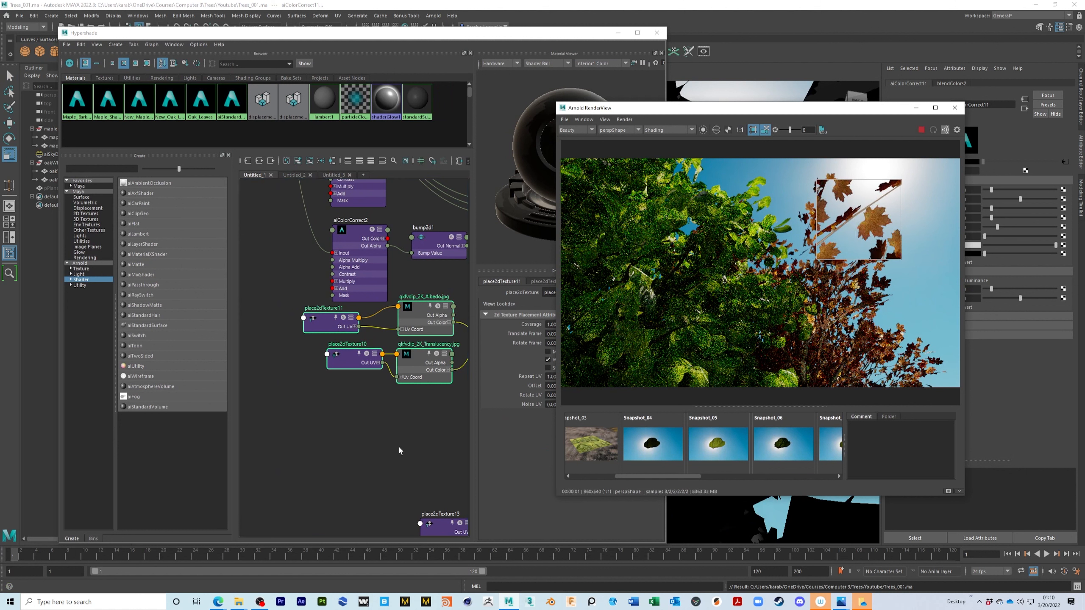
pyautogui.keyDown('alt'); pyautogui.moveTo(409, 434); pyautogui.dragTo(264, 454, button='middle'); pyautogui.keyUp('alt')
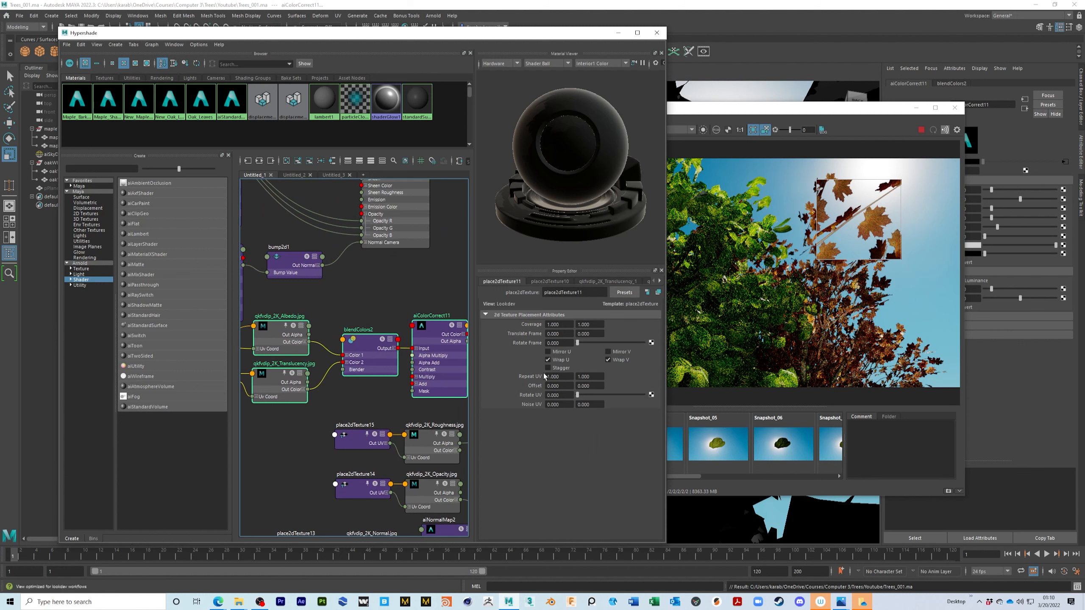
pyautogui.click(372, 342)
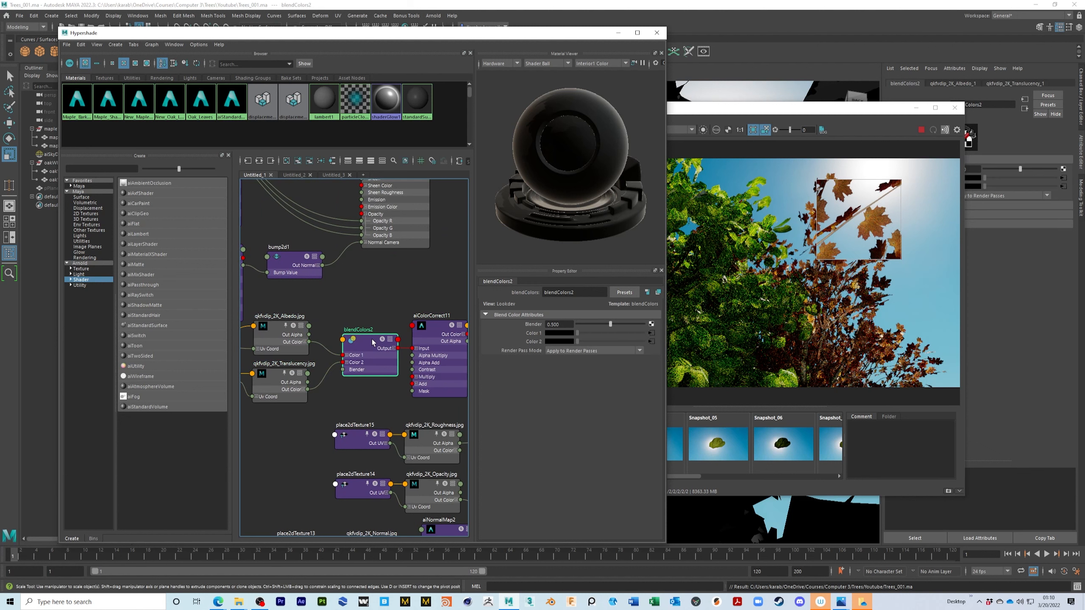
pyautogui.moveTo(593, 326); pyautogui.dragTo(582, 325)
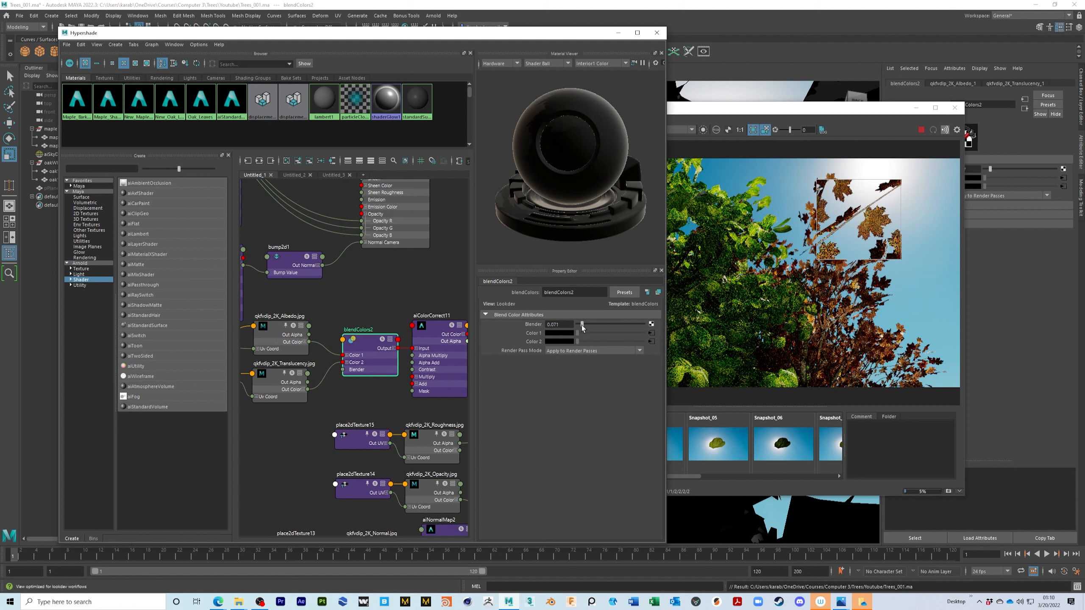
pyautogui.moveTo(582, 324); pyautogui.dragTo(574, 325)
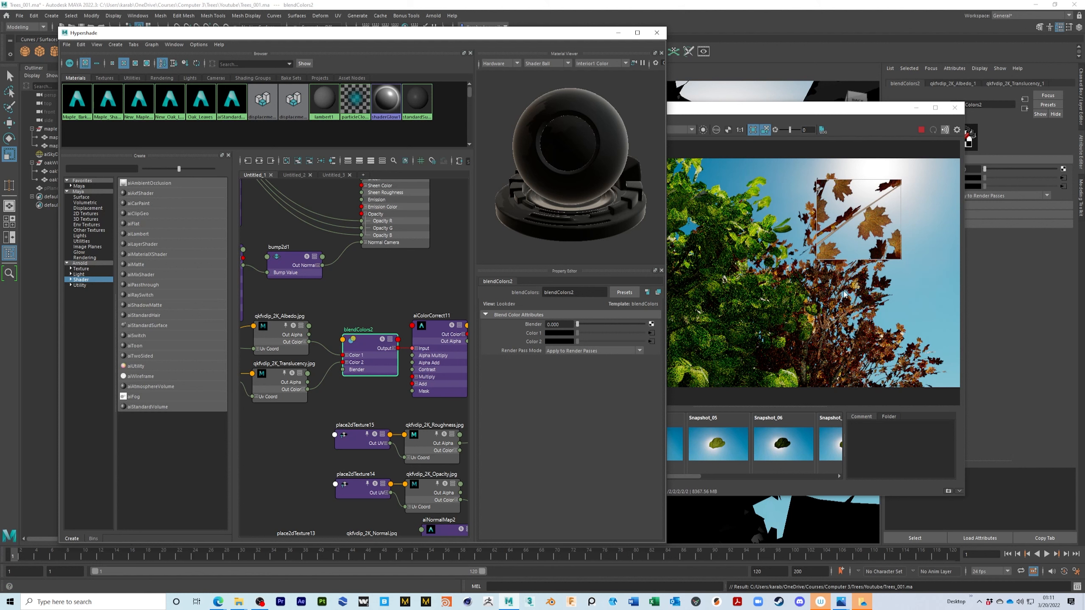
pyautogui.moveTo(583, 324); pyautogui.dragTo(666, 343)
pyautogui.click(578, 324)
# Set the maple aiColorCorrect Exposure to 0.774 and the blendColors Blender to 1, and stop the render.
pyautogui.click(435, 328)
pyautogui.moveTo(578, 414); pyautogui.dragTo(583, 414)
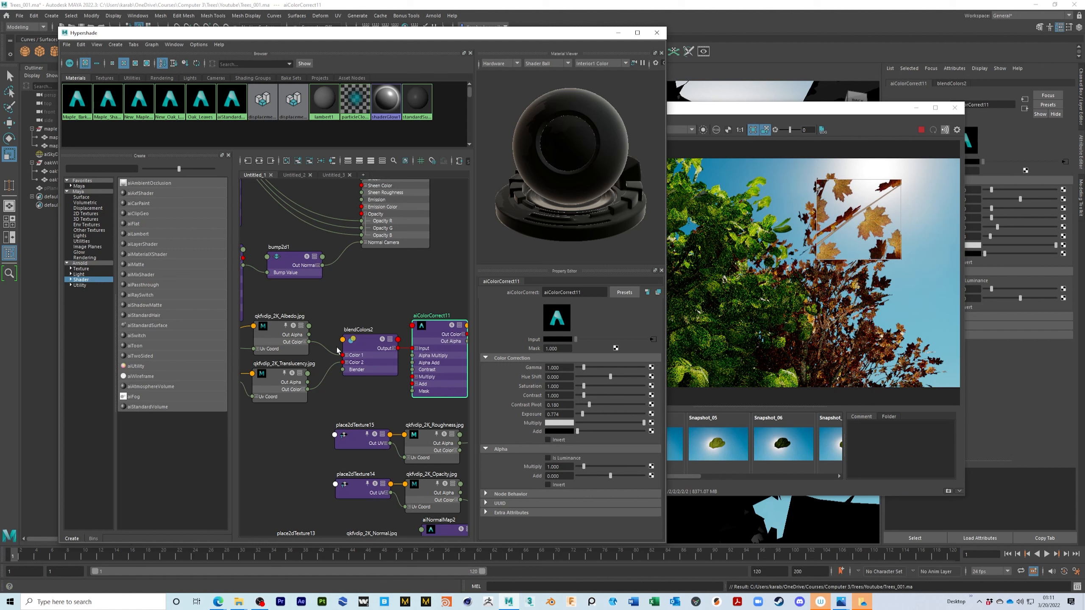
pyautogui.click(362, 348)
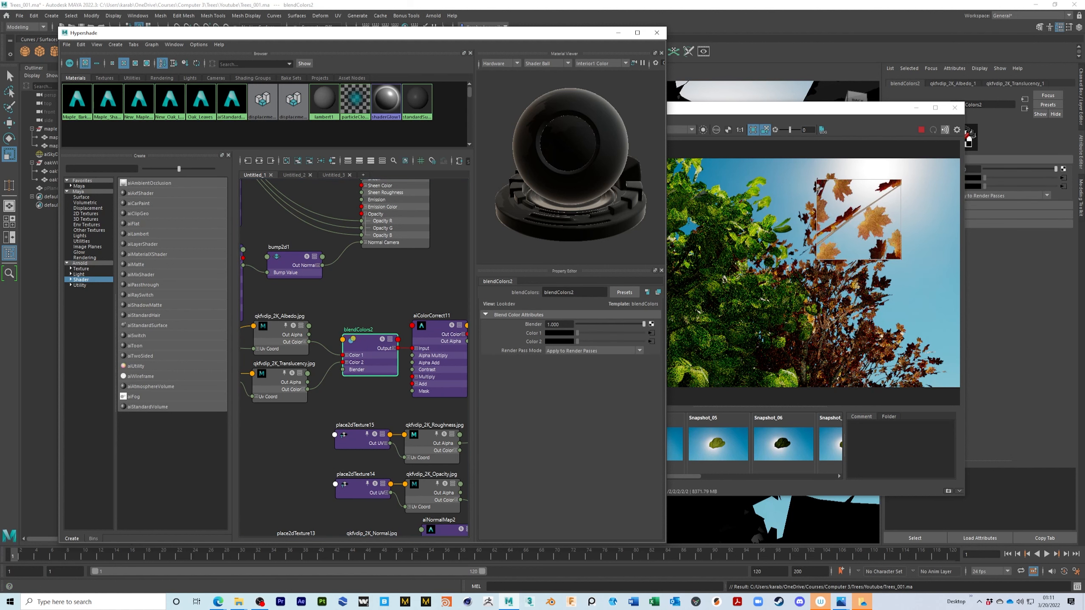
pyautogui.click(922, 130)
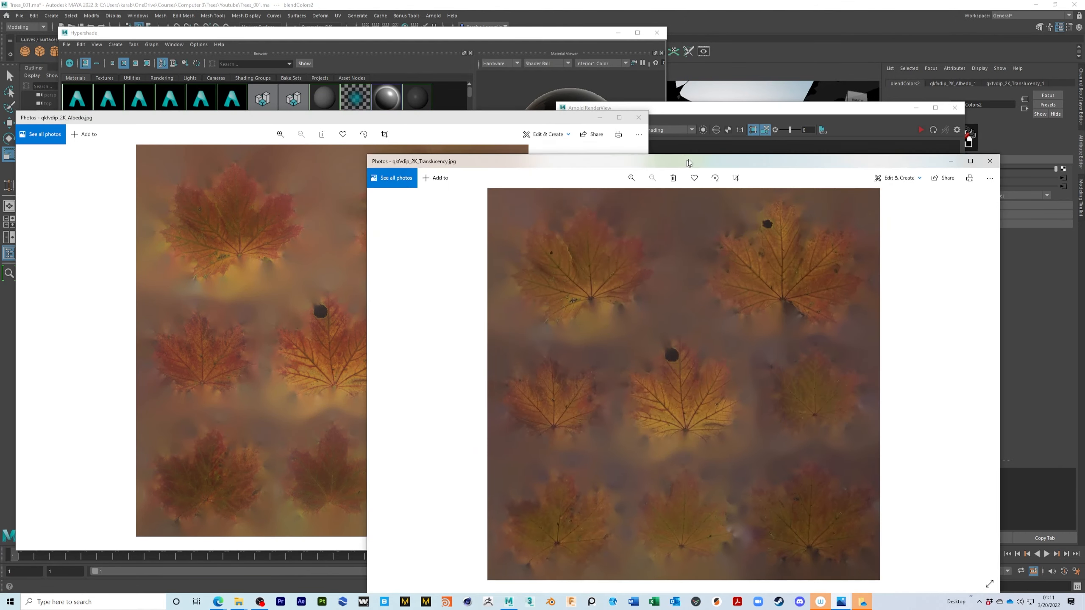
# Compare the maple Albedo and Translucency images side by side in Photos and close both.
pyautogui.moveTo(683, 161); pyautogui.dragTo(850, 136)
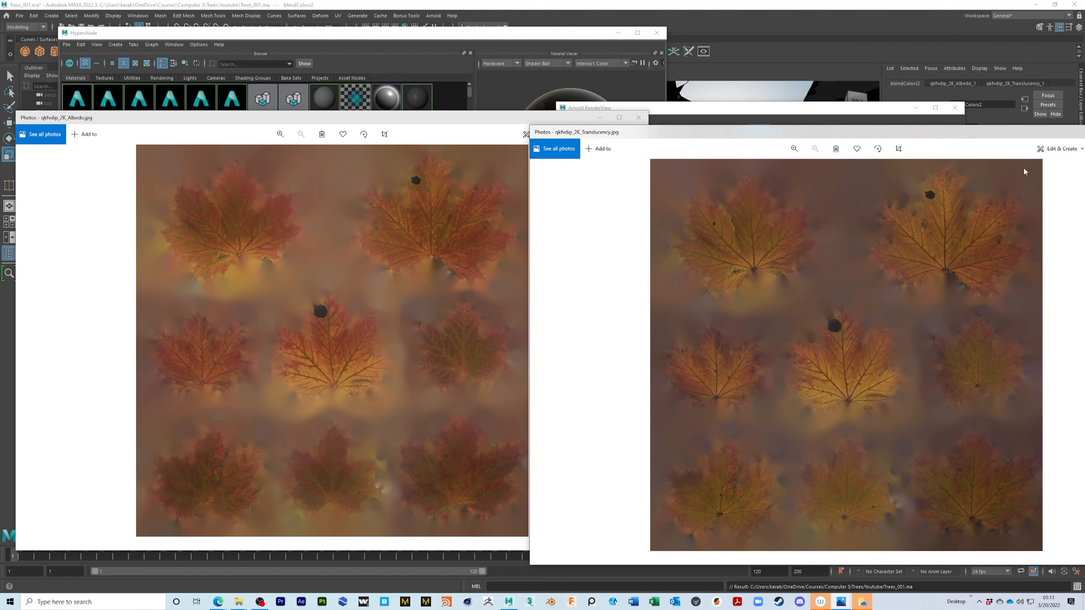
pyautogui.moveTo(1055, 132); pyautogui.dragTo(917, 136)
pyautogui.click(1015, 136)
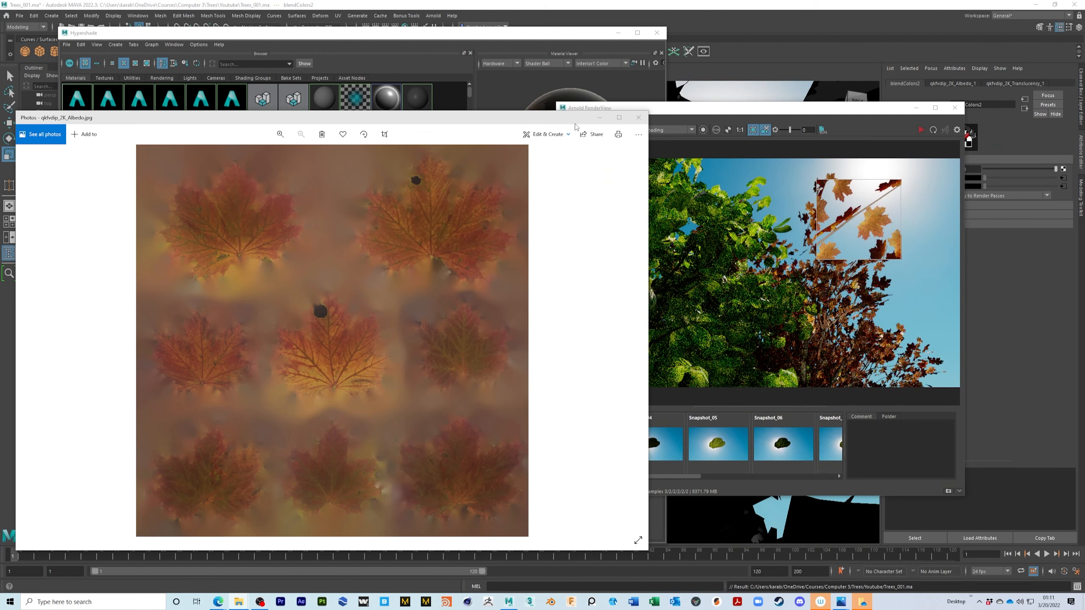
pyautogui.click(639, 117)
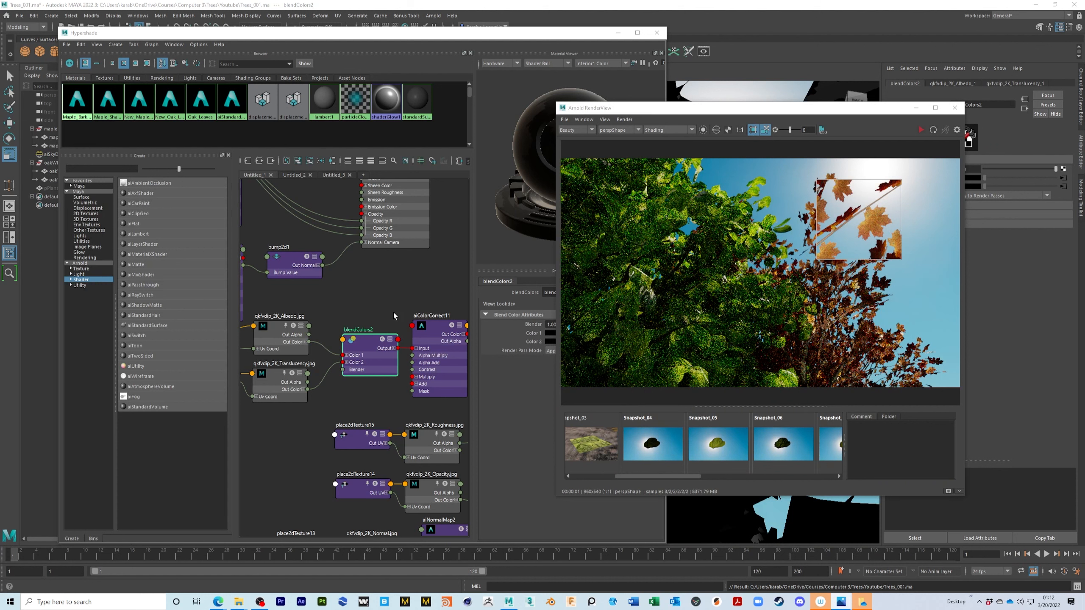
# Close the Untitled_3 graph and review the New_Oak_Leaves network for comparison before returning to the maple graph.
pyautogui.keyDown('alt'); pyautogui.moveTo(403, 305); pyautogui.dragTo(329, 279, button='middle'); pyautogui.keyUp('alt')
pyautogui.scroll(-3, 389, 351)
pyautogui.click(349, 175)
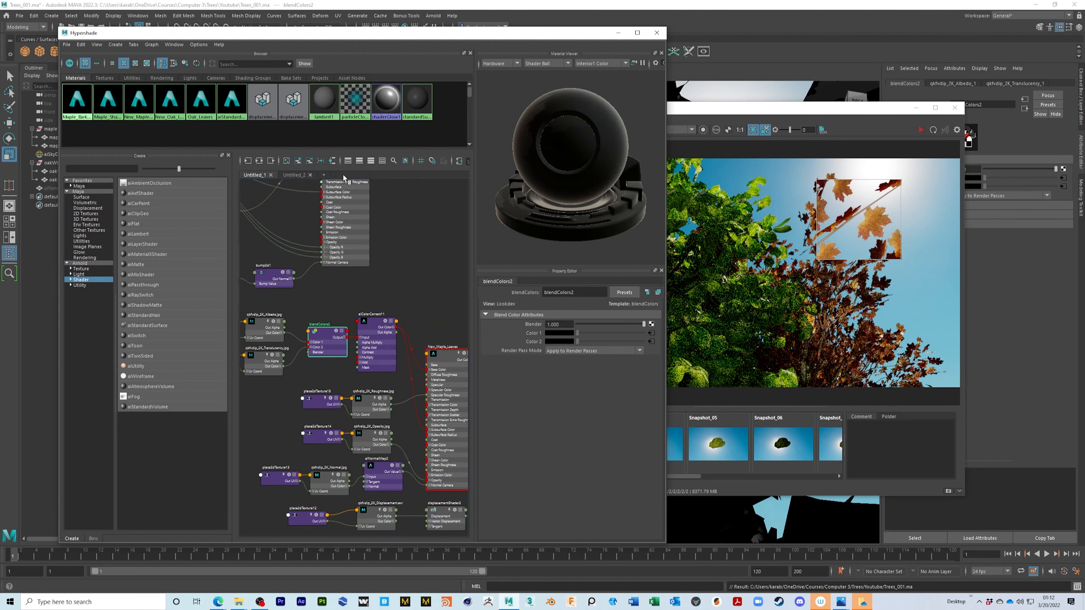
pyautogui.click(300, 174)
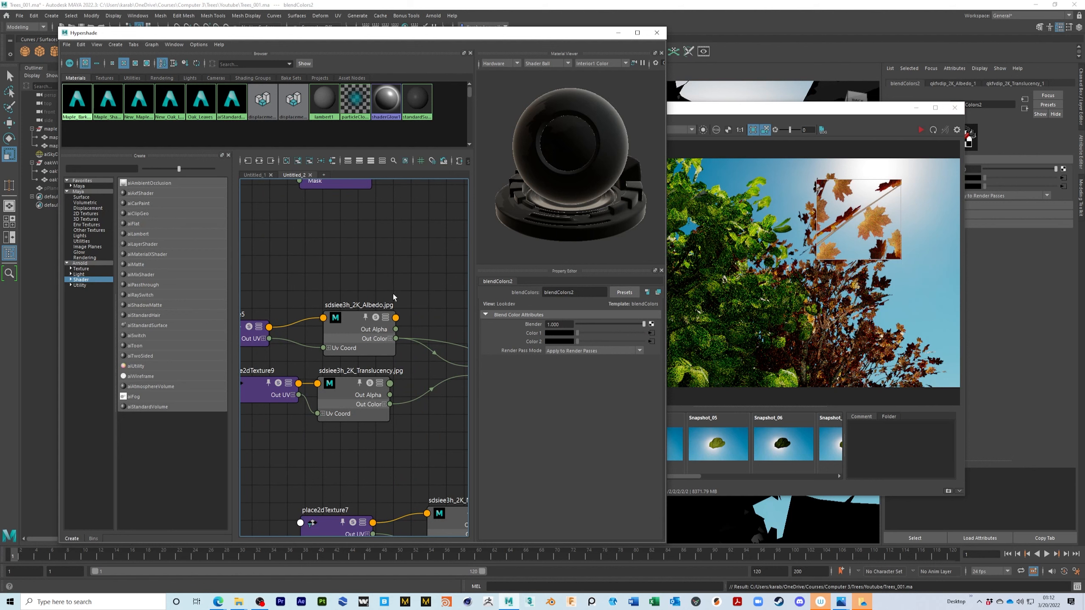
pyautogui.keyDown('alt'); pyautogui.moveTo(392, 295); pyautogui.dragTo(296, 268, button='middle'); pyautogui.keyUp('alt')
pyautogui.scroll(-2, 361, 313)
pyautogui.keyDown('alt'); pyautogui.moveTo(380, 366); pyautogui.dragTo(283, 332, button='middle'); pyautogui.keyUp('alt')
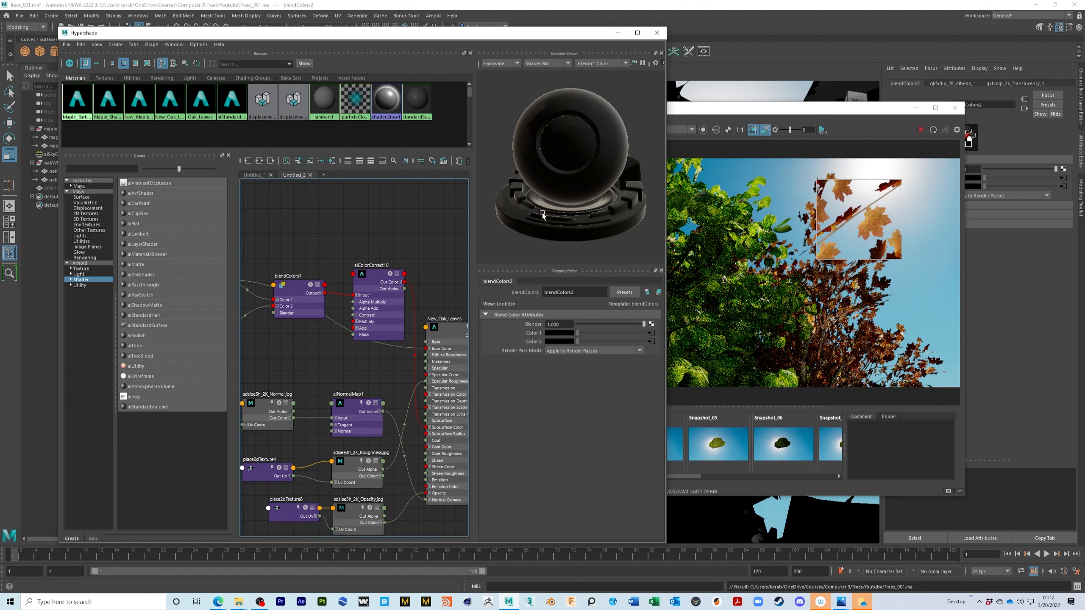
pyautogui.click(256, 174)
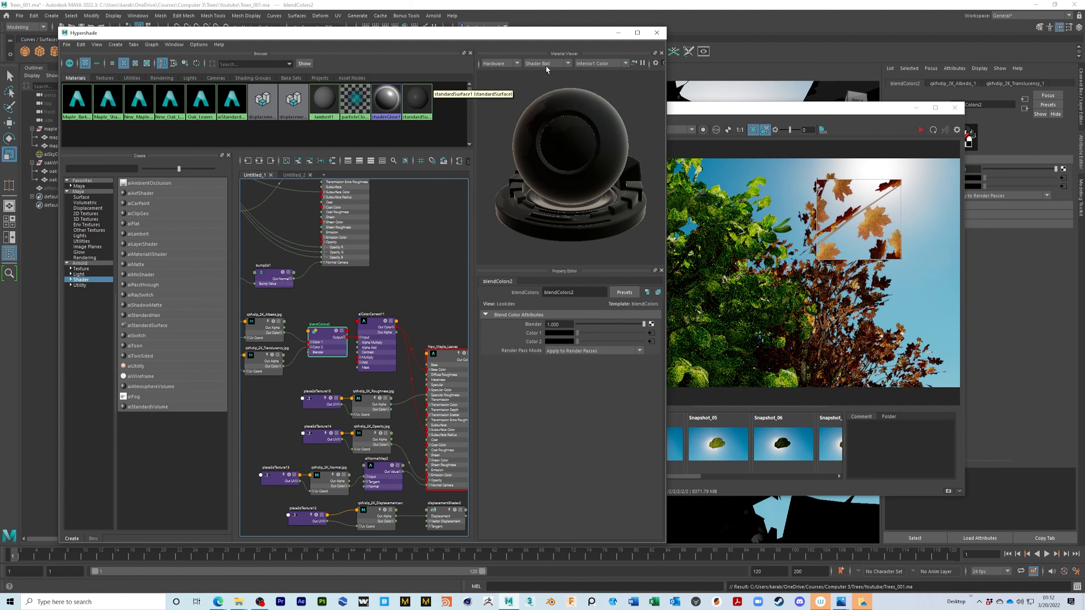
# Connect the maple Albedo texture's Out Color directly to the Base Color of New_Maple_Leaves.
pyautogui.click(637, 33)
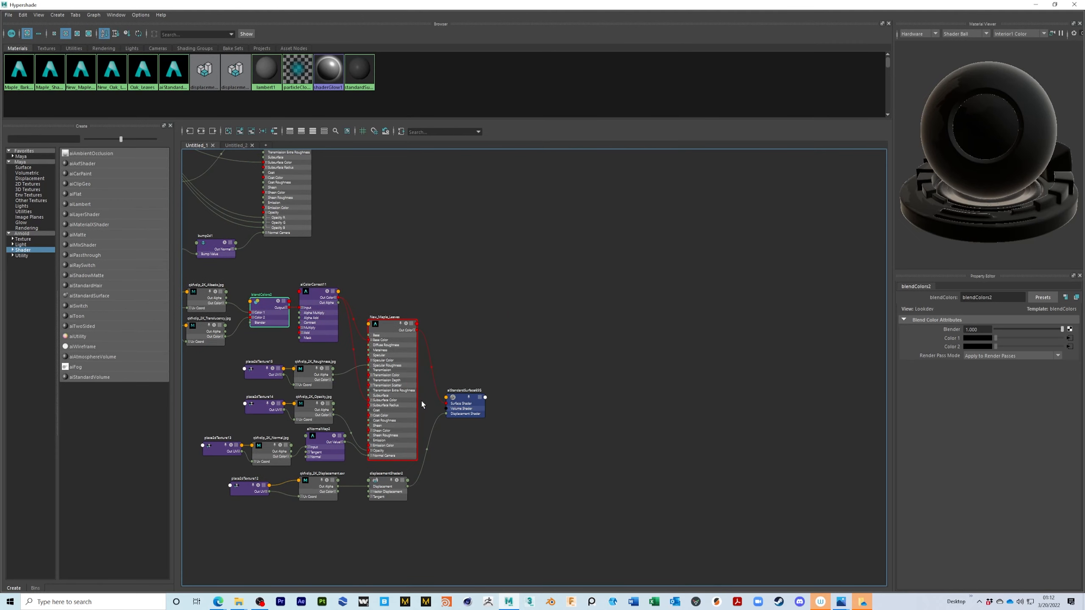
pyautogui.keyDown('alt'); pyautogui.moveTo(422, 405); pyautogui.dragTo(612, 385, button='middle'); pyautogui.keyUp('alt')
pyautogui.scroll(4, 477, 349)
pyautogui.keyDown('alt'); pyautogui.moveTo(405, 270); pyautogui.dragTo(424, 301, button='middle'); pyautogui.keyUp('alt')
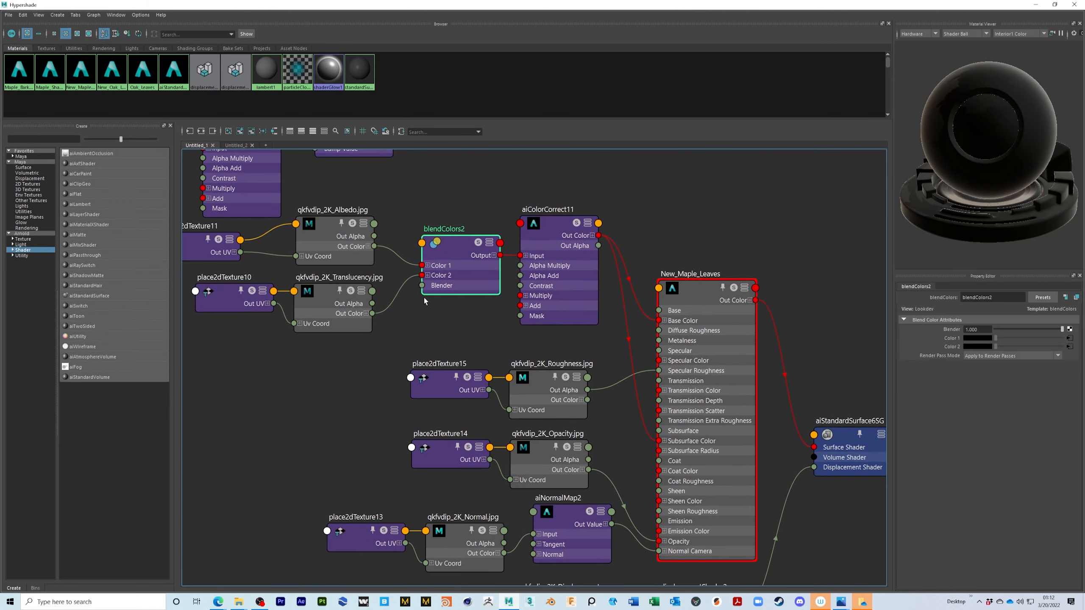
pyautogui.moveTo(374, 247); pyautogui.dragTo(661, 324)
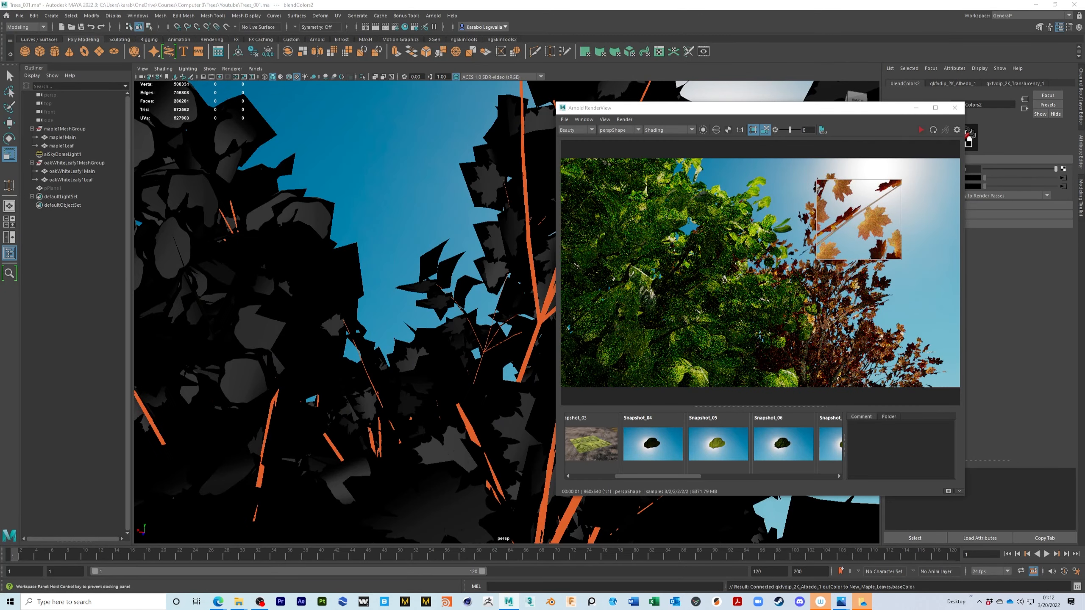
# Restart the cropped render with the maple network beside it, compare blendColors2 Blender values 0 and 1, and leave Blender at 0.
pyautogui.click(921, 130)
pyautogui.moveTo(0, 97); pyautogui.dragTo(424, 75)
pyautogui.keyDown('alt'); pyautogui.moveTo(246, 462); pyautogui.dragTo(99, 484, button='middle'); pyautogui.keyUp('alt')
pyautogui.moveTo(487, 365); pyautogui.dragTo(440, 363)
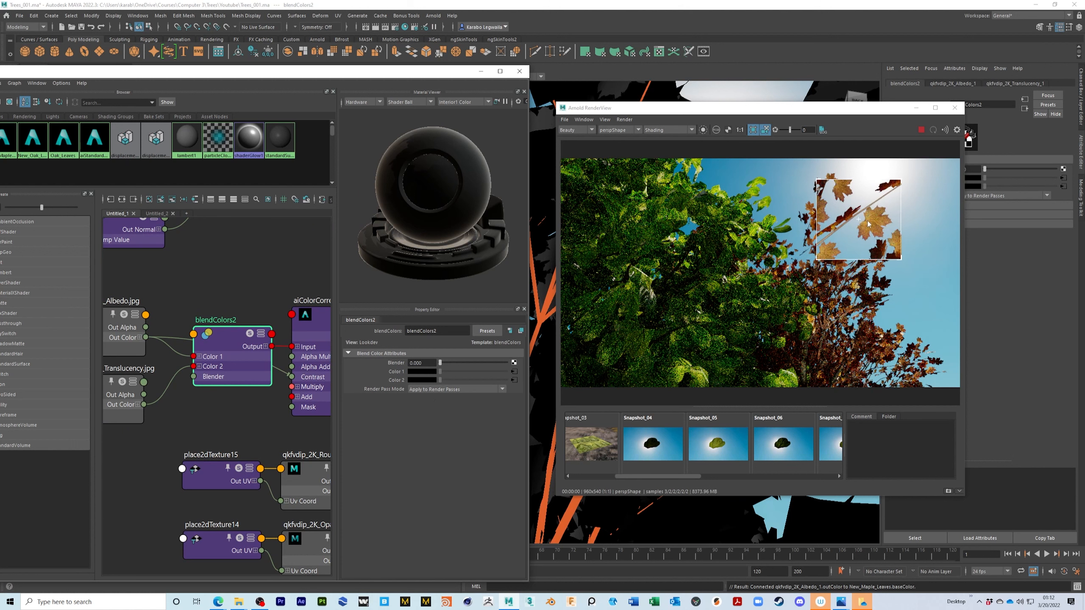
pyautogui.moveTo(440, 363); pyautogui.dragTo(507, 362)
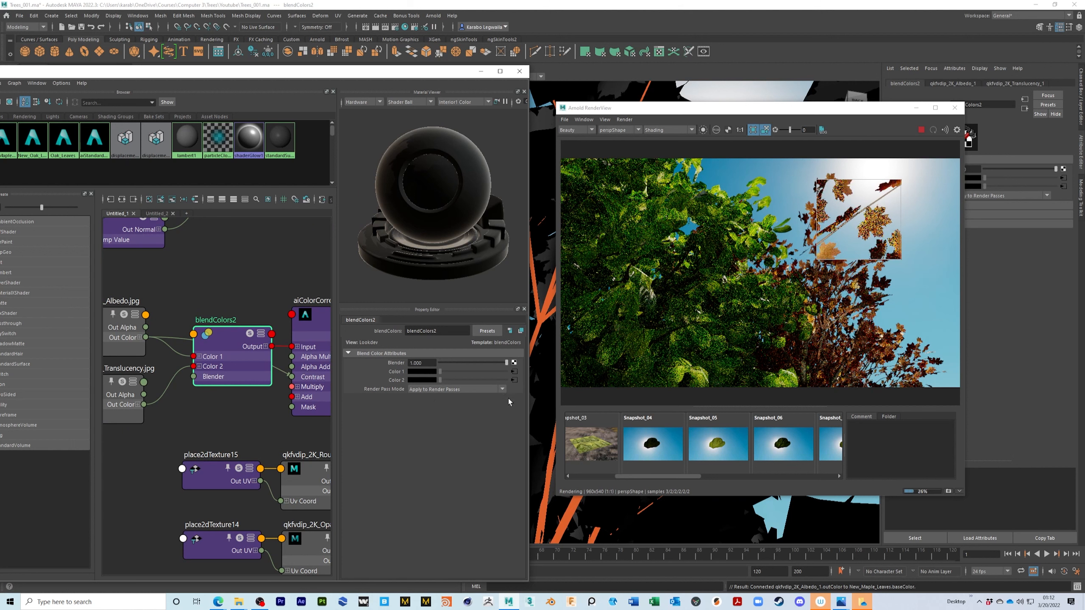
pyautogui.moveTo(451, 362); pyautogui.dragTo(426, 362)
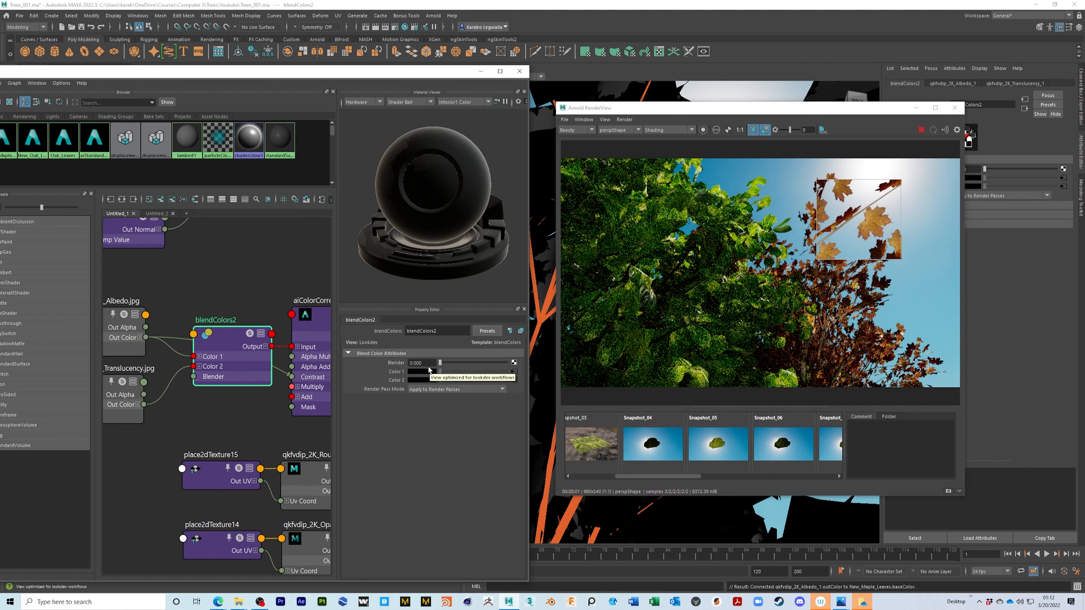
# Try a slightly higher Gamma on aiColorCorrect11, reset it to 1, and set the Exposure to 0.516.
pyautogui.keyDown('alt'); pyautogui.moveTo(262, 396); pyautogui.dragTo(174, 392, button='middle'); pyautogui.keyUp('alt')
pyautogui.click(233, 333)
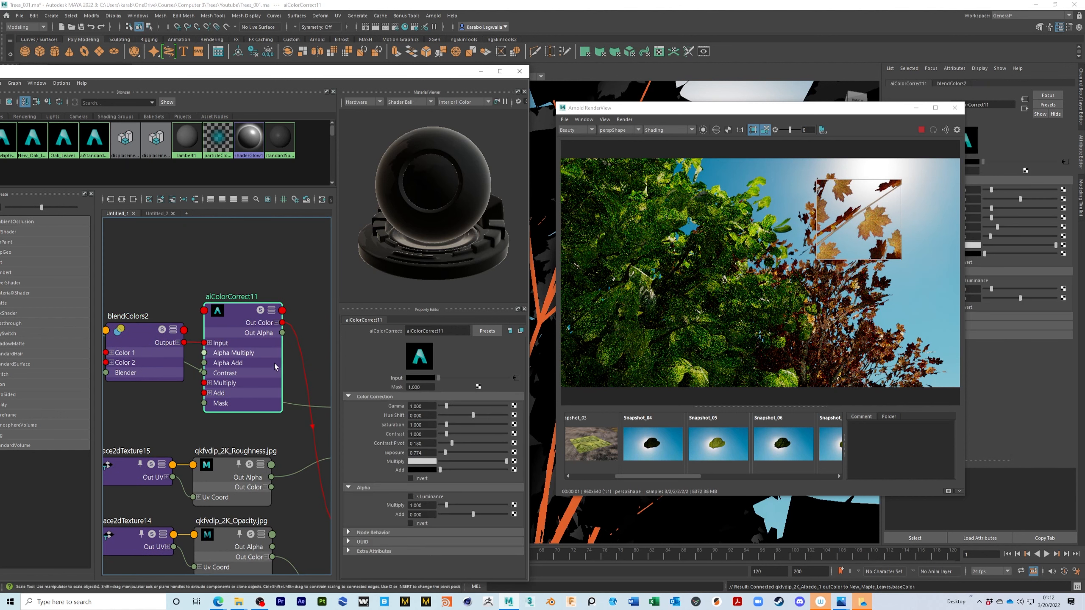
pyautogui.moveTo(447, 406); pyautogui.dragTo(453, 407)
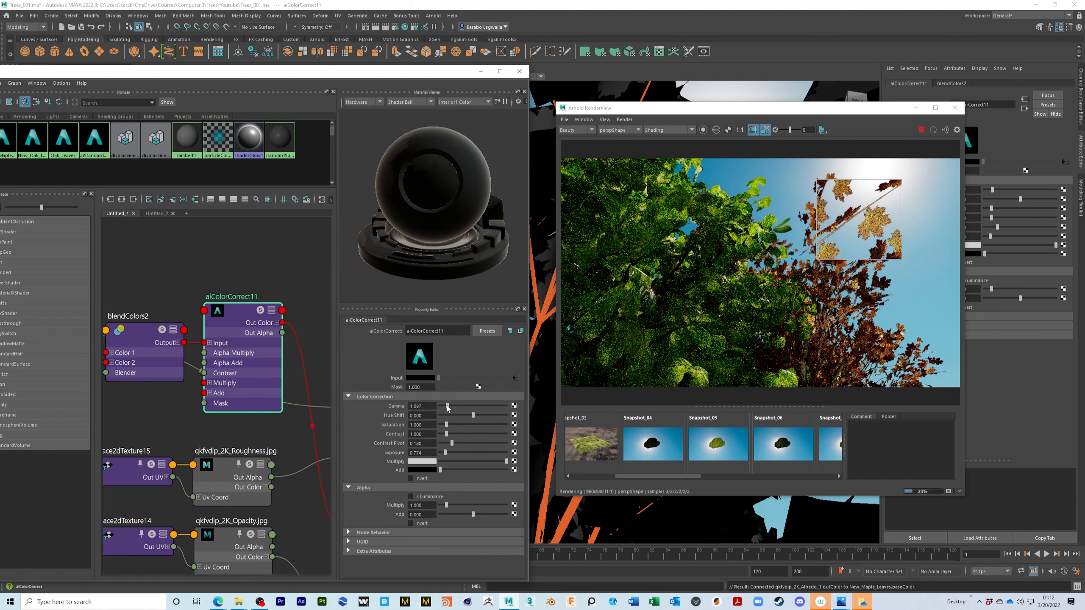
pyautogui.click(426, 406)
pyautogui.write('1')
pyautogui.press('Return')
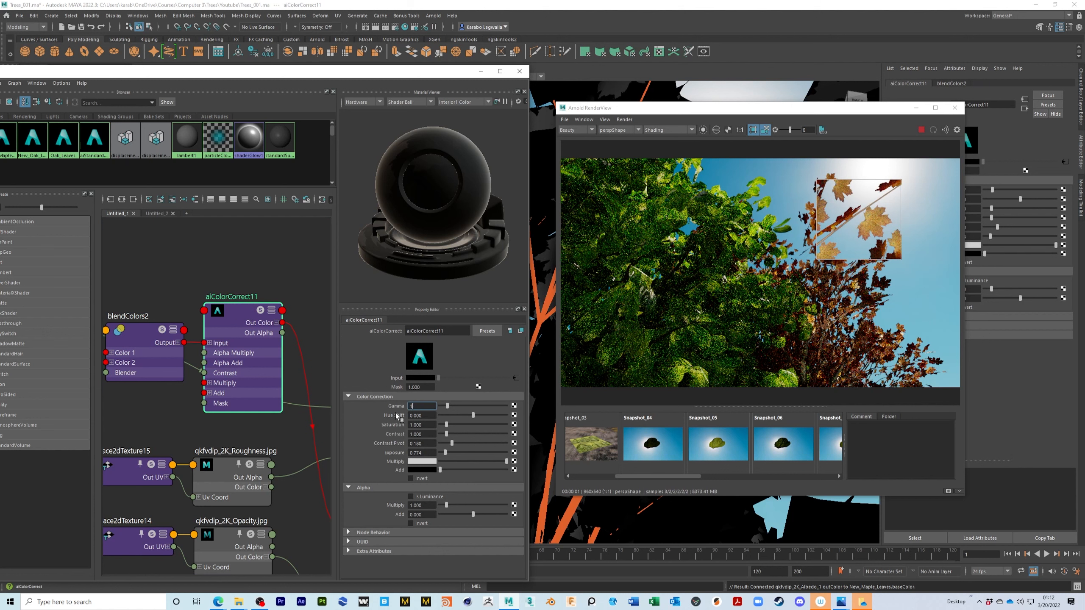
pyautogui.moveTo(445, 452); pyautogui.dragTo(443, 453)
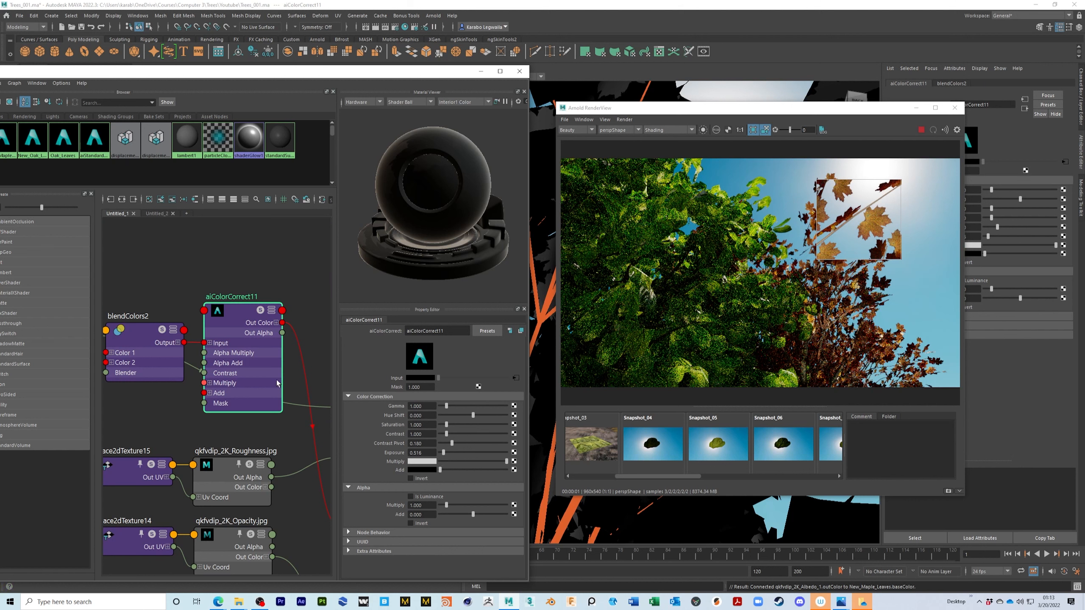
# Turn off the crop region and examine the full-frame render of both trees from farther away.
pyautogui.keyDown('alt'); pyautogui.moveTo(299, 432); pyautogui.dragTo(181, 424, button='middle'); pyautogui.keyUp('alt')
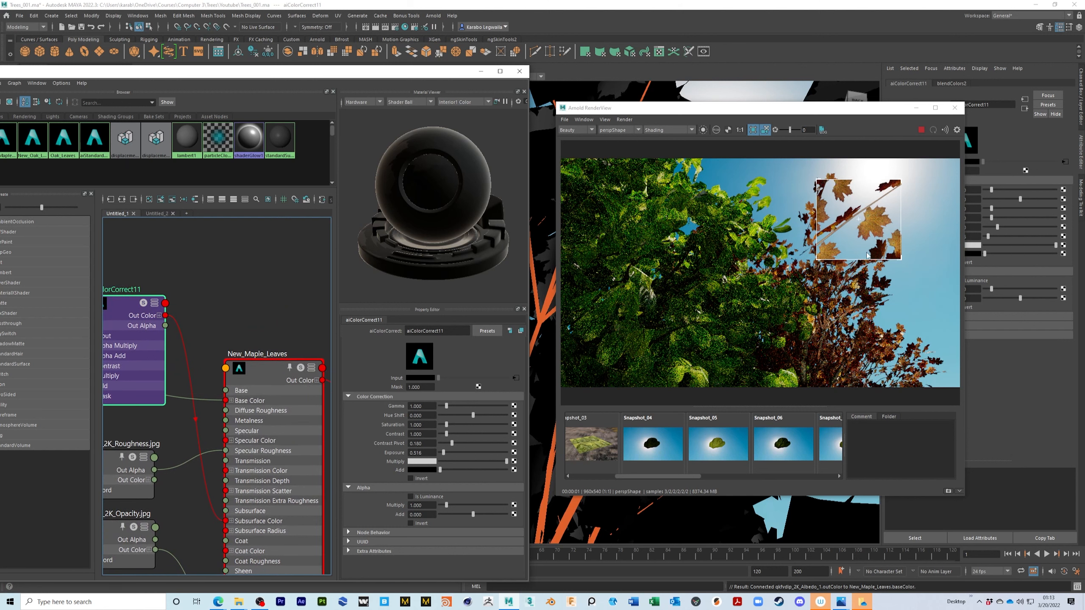
pyautogui.click(754, 131)
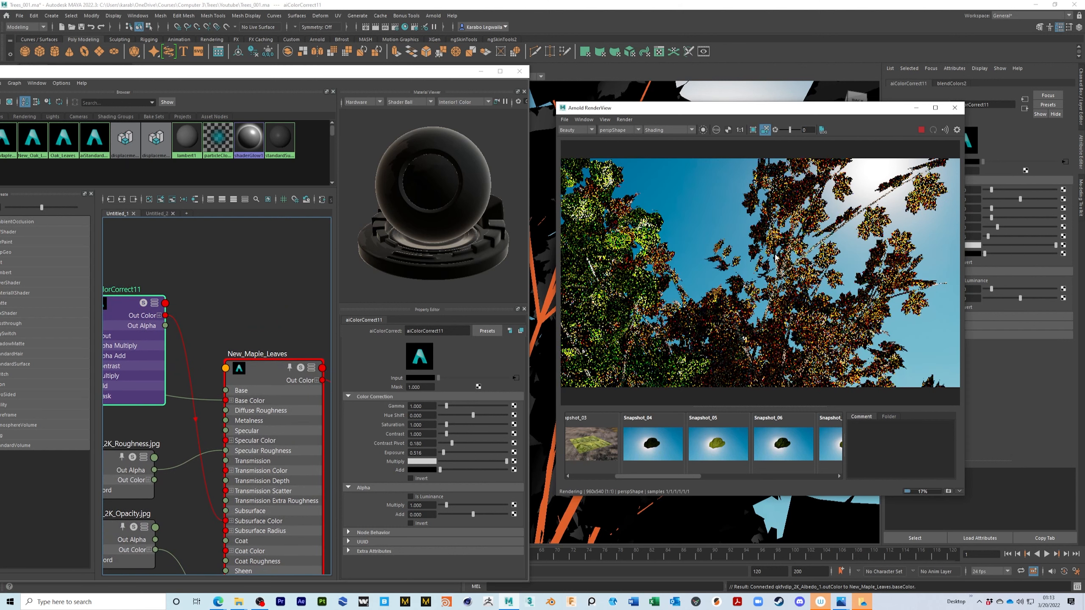
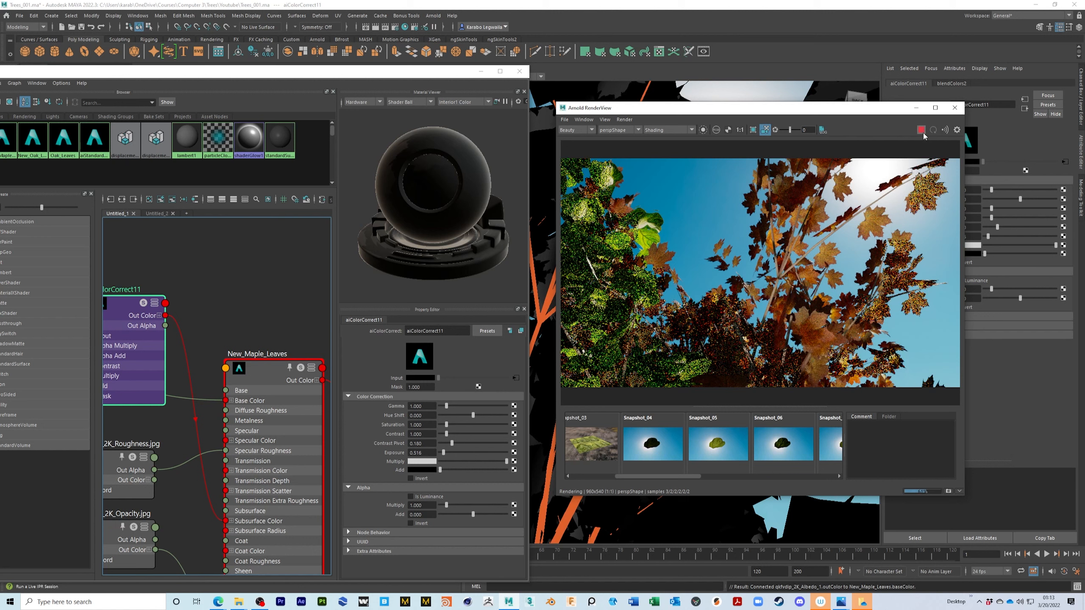
pyautogui.scroll(-3, 852, 263)
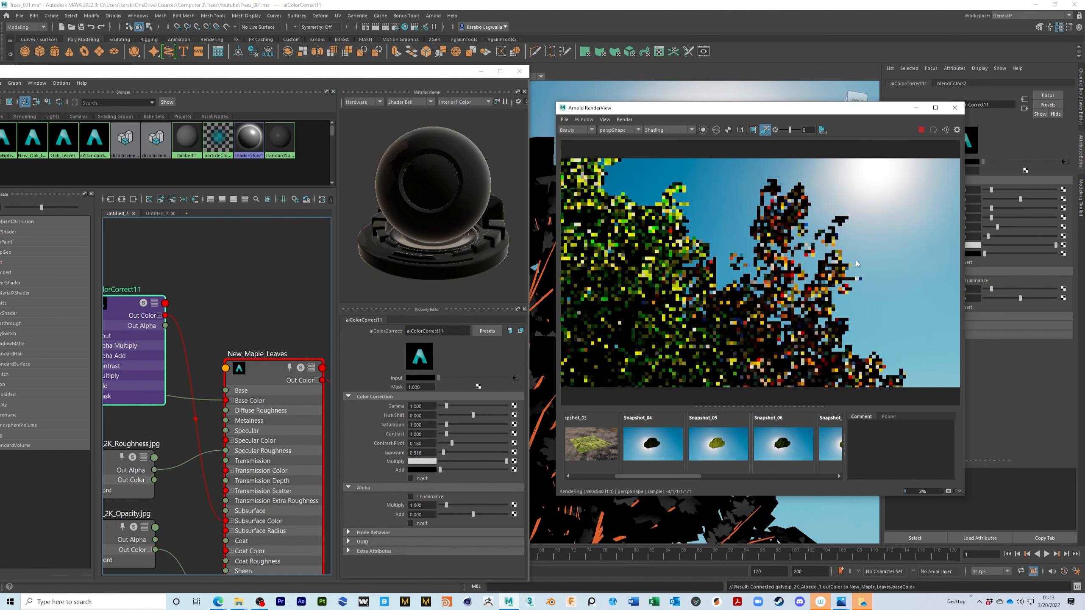
pyautogui.scroll(-4, 853, 263)
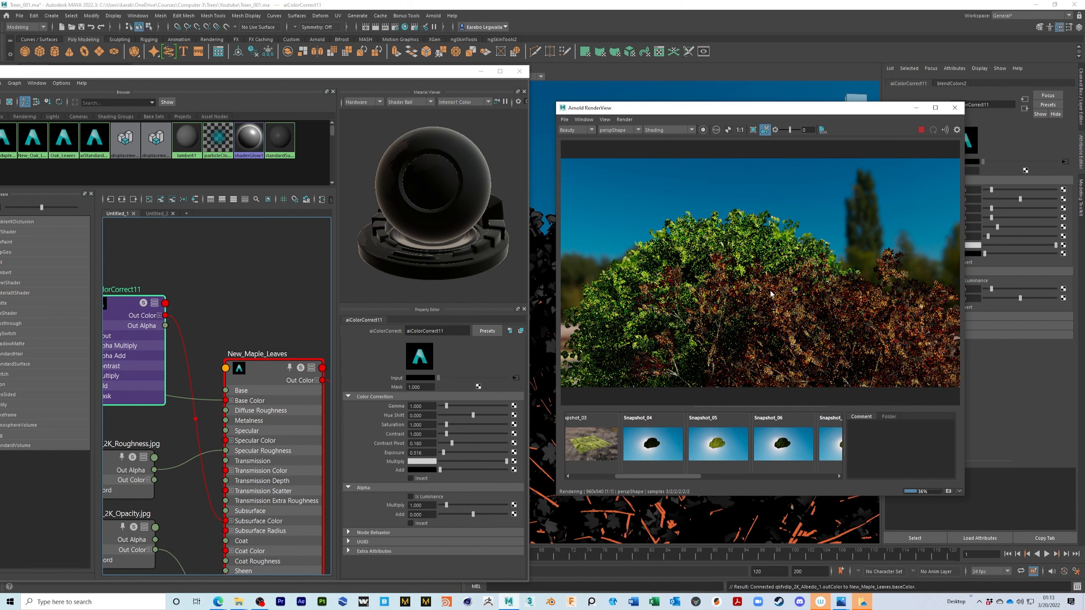
# Render a new crop region where the oak and maple leaves meet, and stop the render.
pyautogui.click(748, 131)
pyautogui.moveTo(686, 265); pyautogui.dragTo(788, 330)
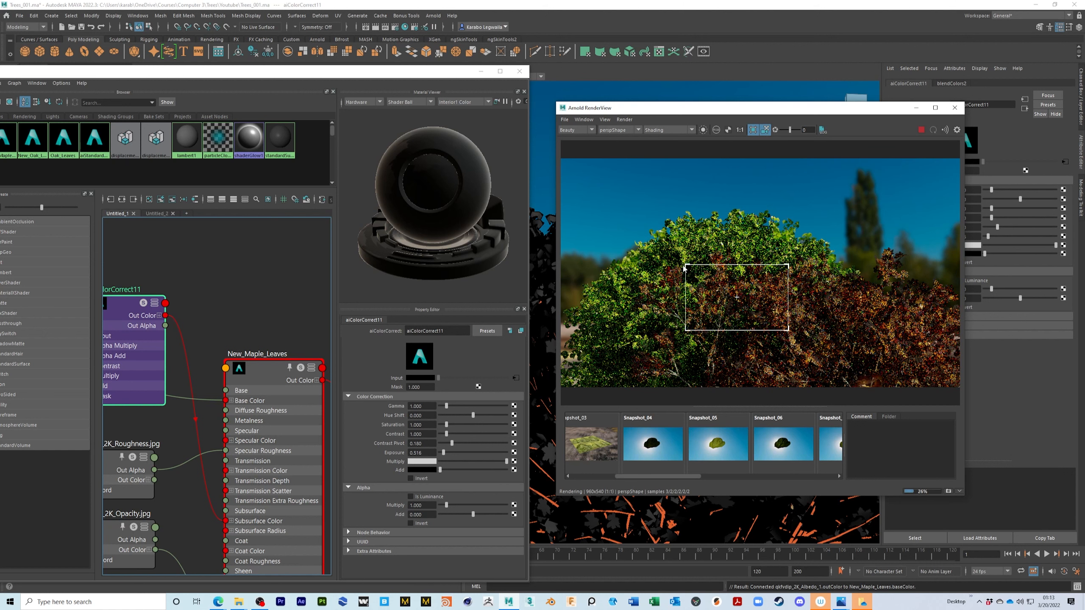
pyautogui.click(694, 300)
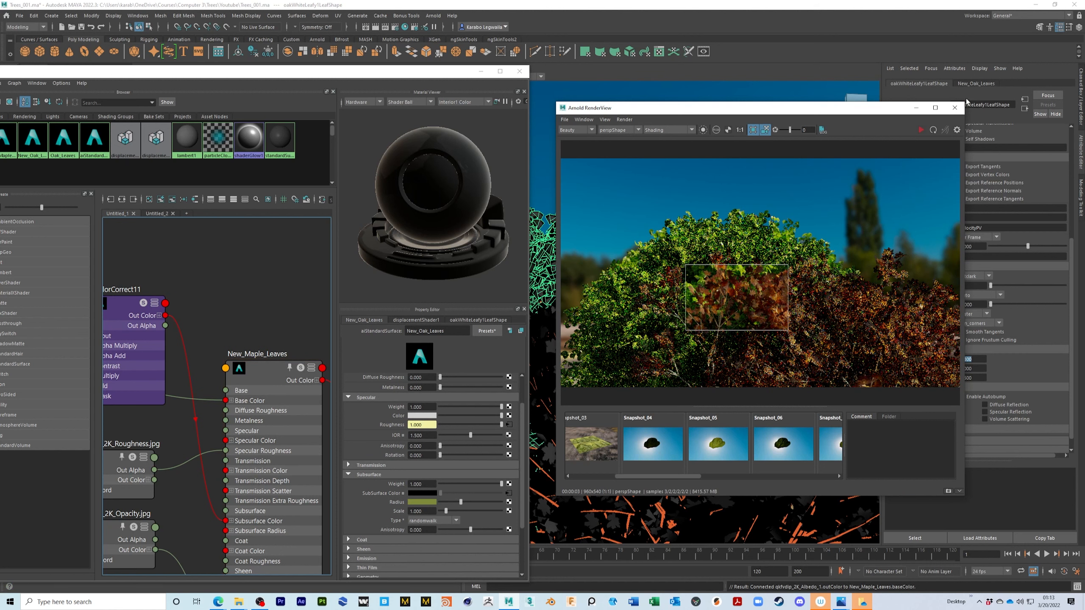
# Close the Arnold RenderView and Hypershade windows and save the scene.
pyautogui.click(955, 107)
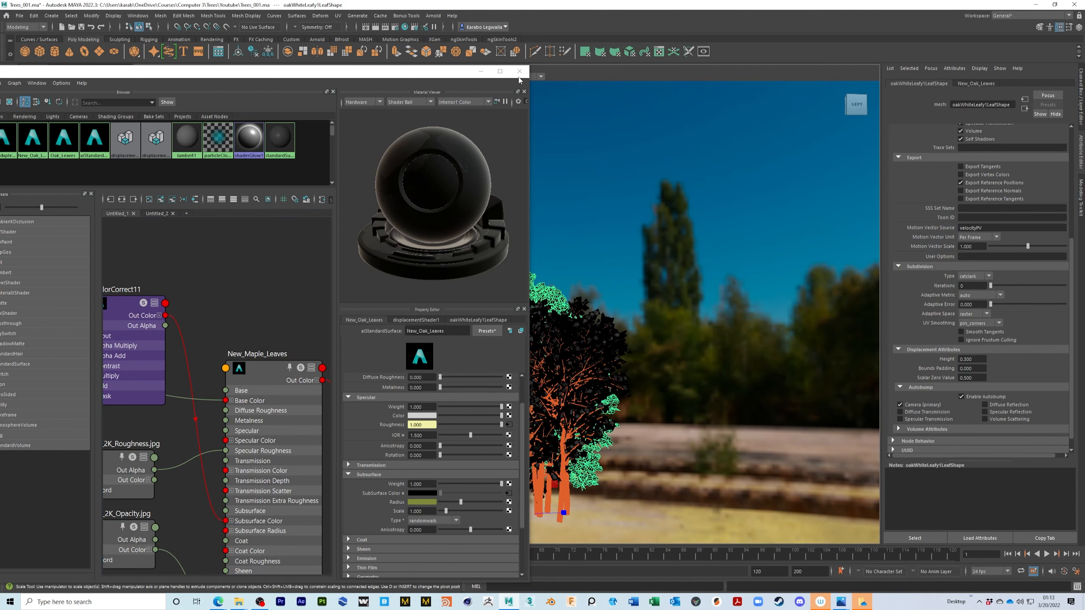
pyautogui.click(520, 71)
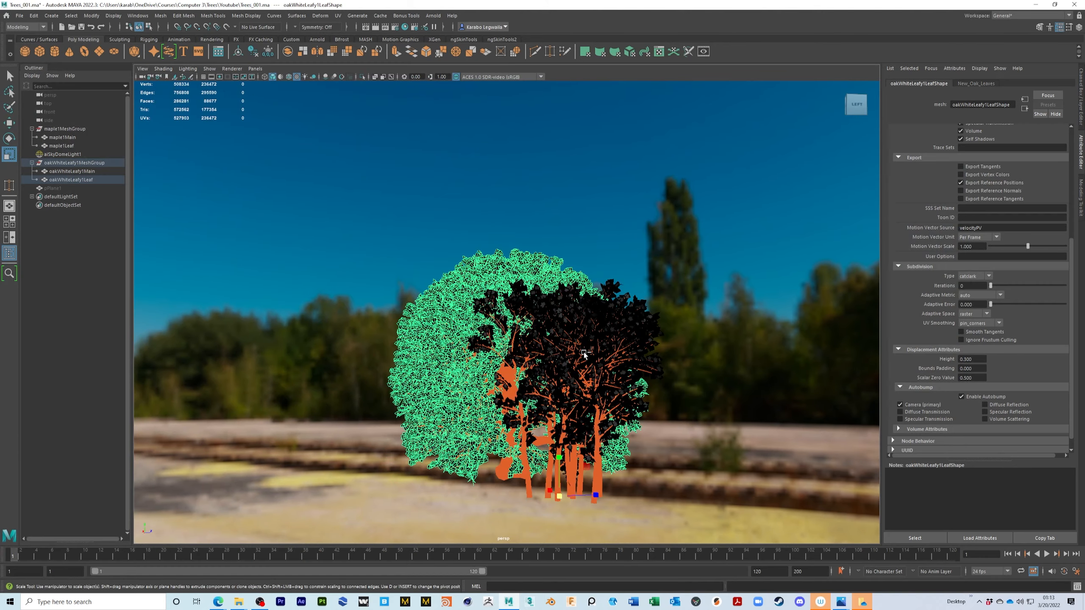
pyautogui.hotkey('ctrl', 's')
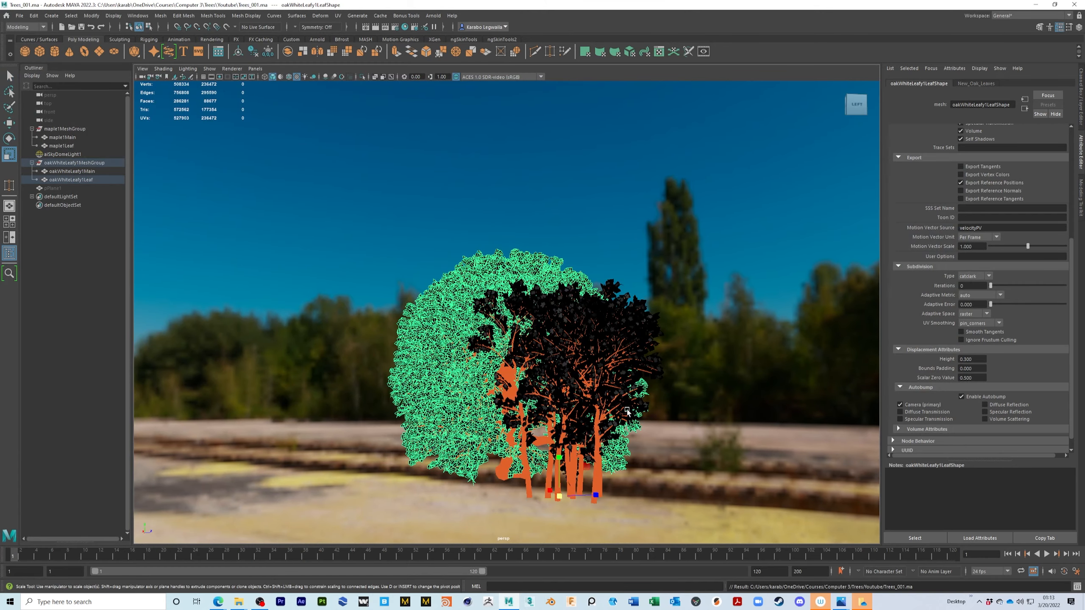
pyautogui.keyDown('alt'); pyautogui.moveTo(605, 413); pyautogui.dragTo(318, 402); pyautogui.keyUp('alt')
pyautogui.keyDown('alt'); pyautogui.moveTo(528, 405); pyautogui.dragTo(572, 412, button='middle'); pyautogui.keyUp('alt')
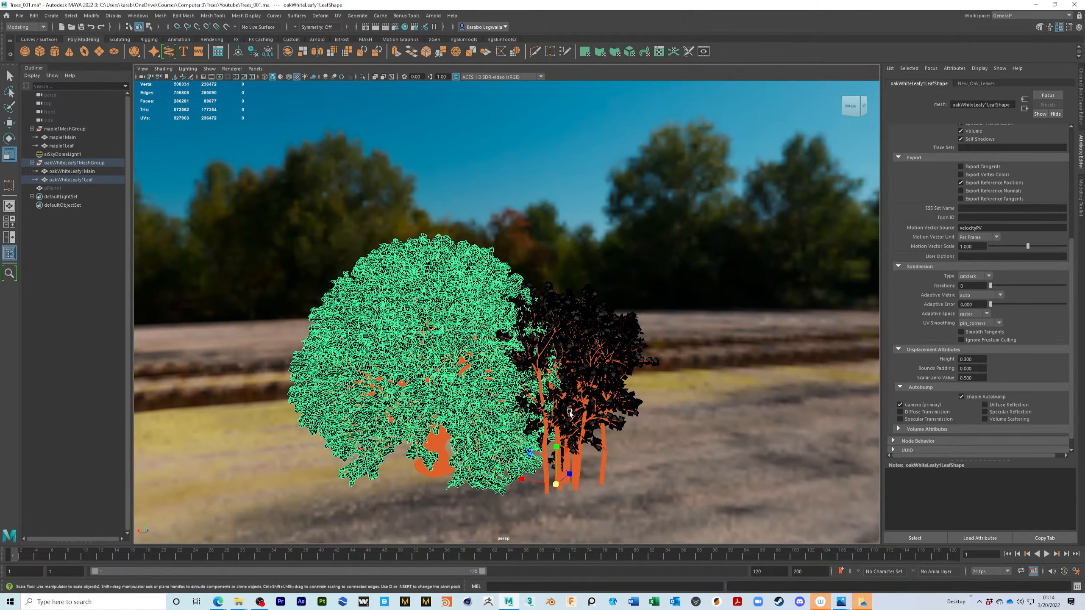
pyautogui.hotkey('ctrl', 's')
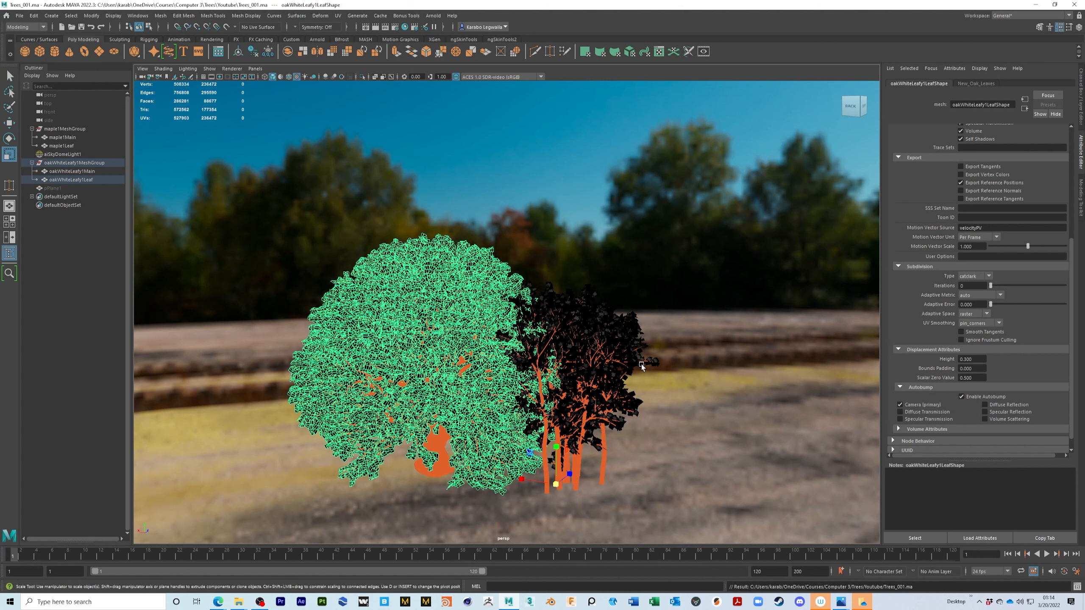
# Create a polygon plane under the trees and scale it uniformly to about 2128 as the ground.
pyautogui.keyDown('alt'); pyautogui.moveTo(676, 433); pyautogui.dragTo(443, 389, button='right'); pyautogui.keyUp('alt')
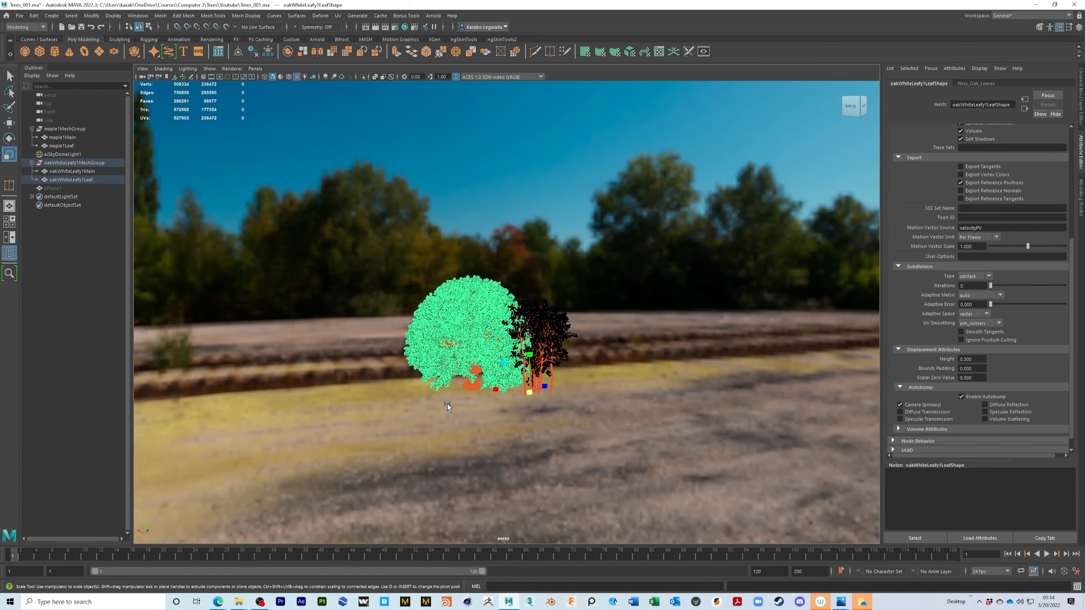
pyautogui.keyDown('alt'); pyautogui.moveTo(516, 409); pyautogui.dragTo(570, 363, button='right'); pyautogui.keyUp('alt')
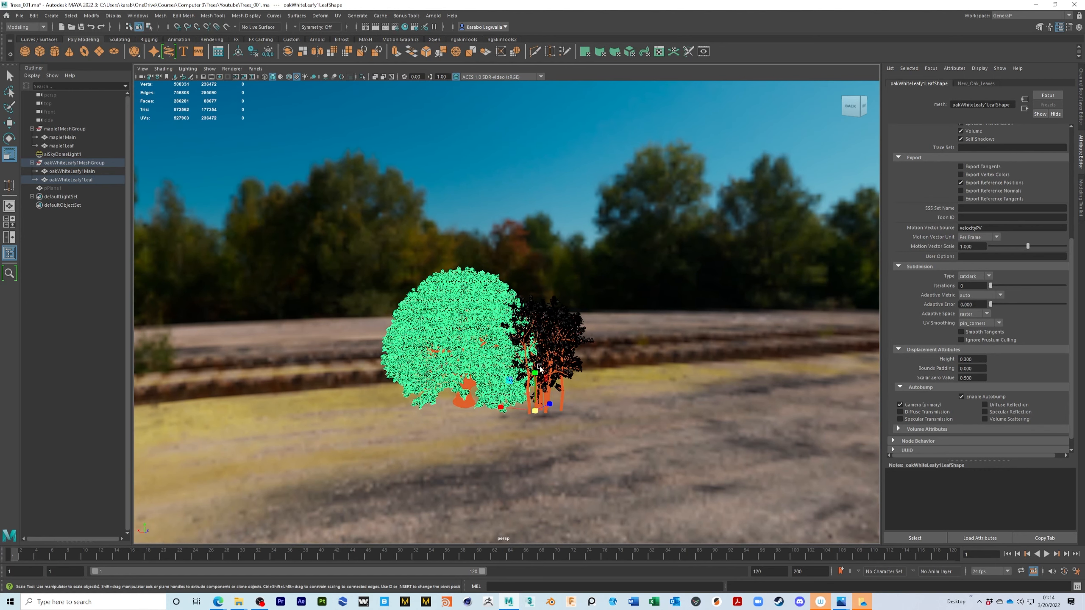
pyautogui.keyDown('alt'); pyautogui.moveTo(524, 352); pyautogui.dragTo(579, 387, button='middle'); pyautogui.keyUp('alt')
pyautogui.keyDown('alt'); pyautogui.moveTo(560, 390); pyautogui.dragTo(561, 397); pyautogui.keyUp('alt')
pyautogui.scroll(-2, 680, 371)
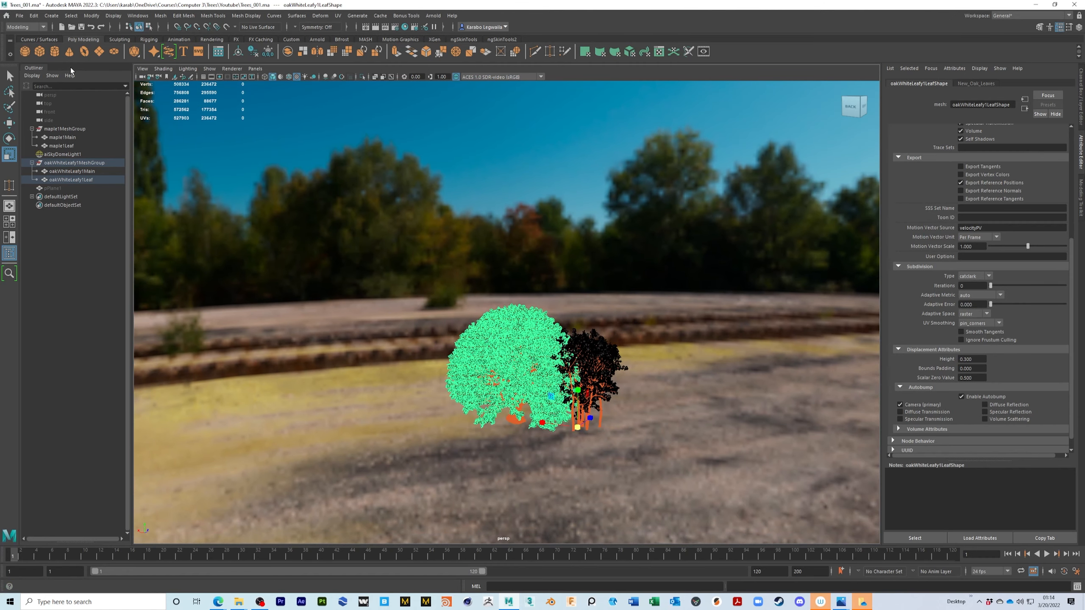
pyautogui.click(98, 51)
pyautogui.moveTo(578, 428); pyautogui.dragTo(689, 423)
pyautogui.scroll(-2, 465, 399)
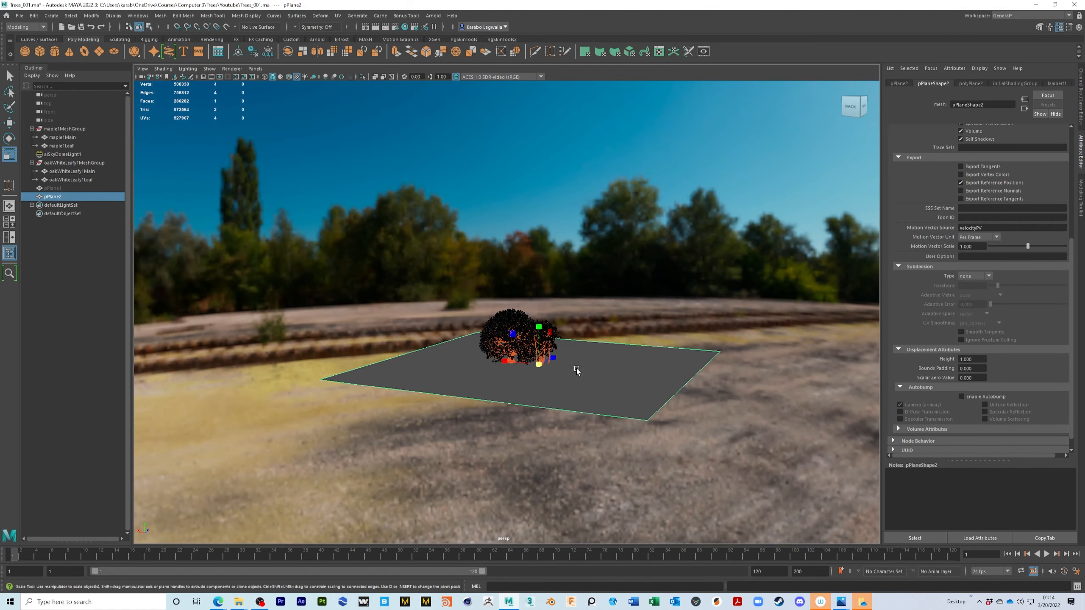
pyautogui.moveTo(539, 366); pyautogui.dragTo(675, 368)
pyautogui.moveTo(544, 370); pyautogui.dragTo(1043, 337)
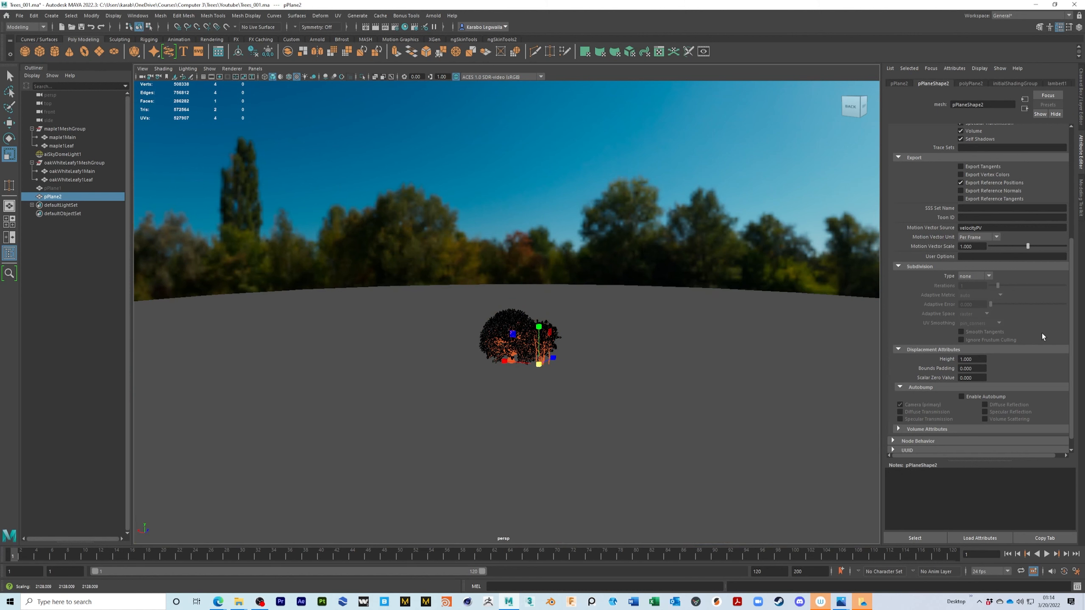
# Raise the ground plane's Subdivisions Width and Height through 20 and 60 to 100 each.
pyautogui.click(1080, 103)
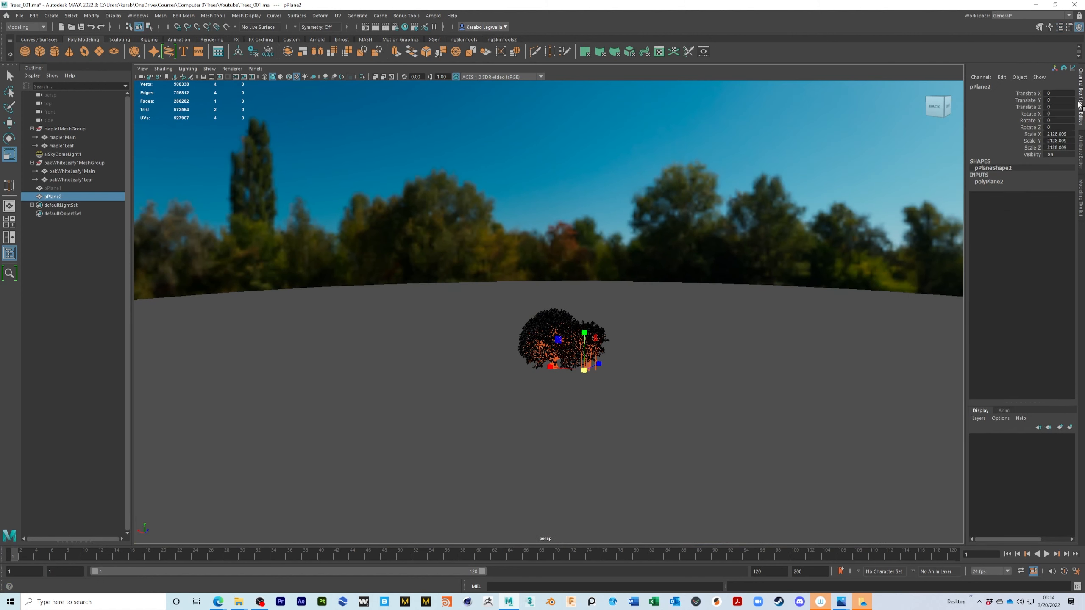
pyautogui.click(1006, 182)
pyautogui.click(1055, 203)
pyautogui.click(1063, 209)
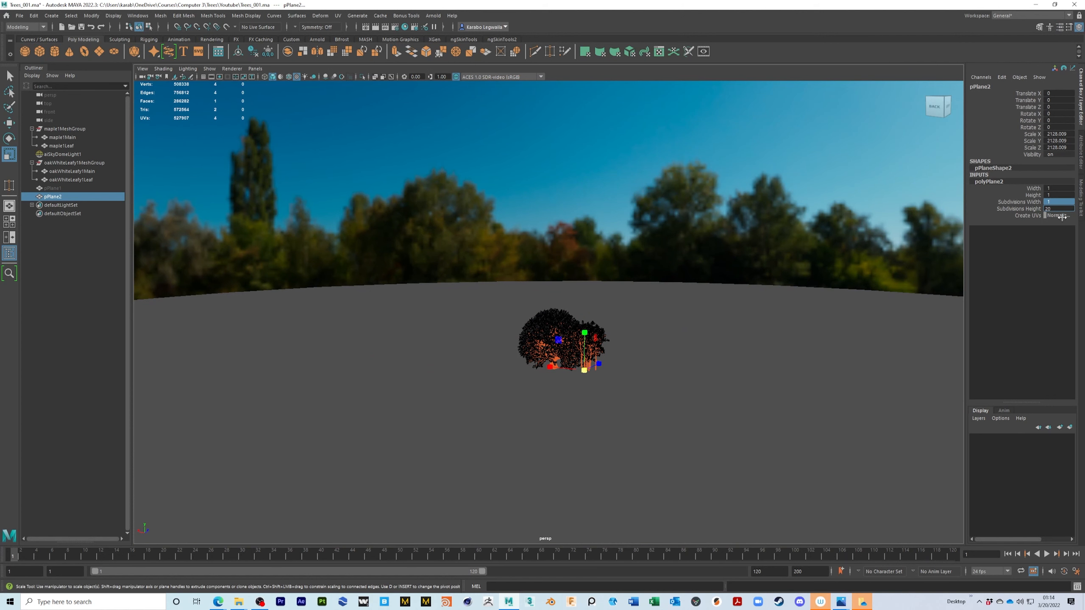
pyautogui.write('20')
pyautogui.press('Return')
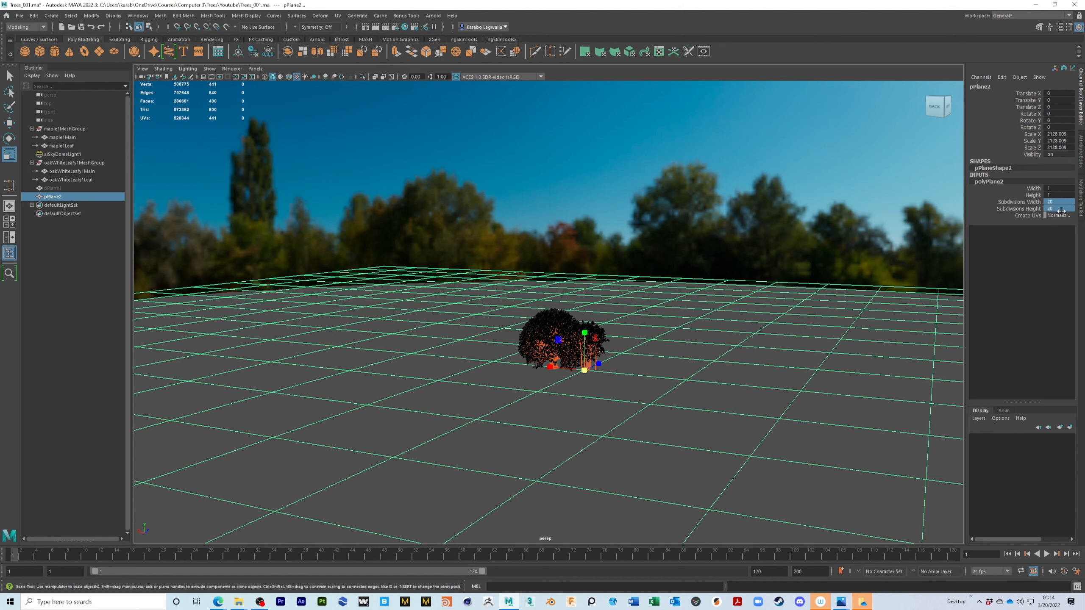
pyautogui.click(1063, 209)
pyautogui.write('60')
pyautogui.press('Return')
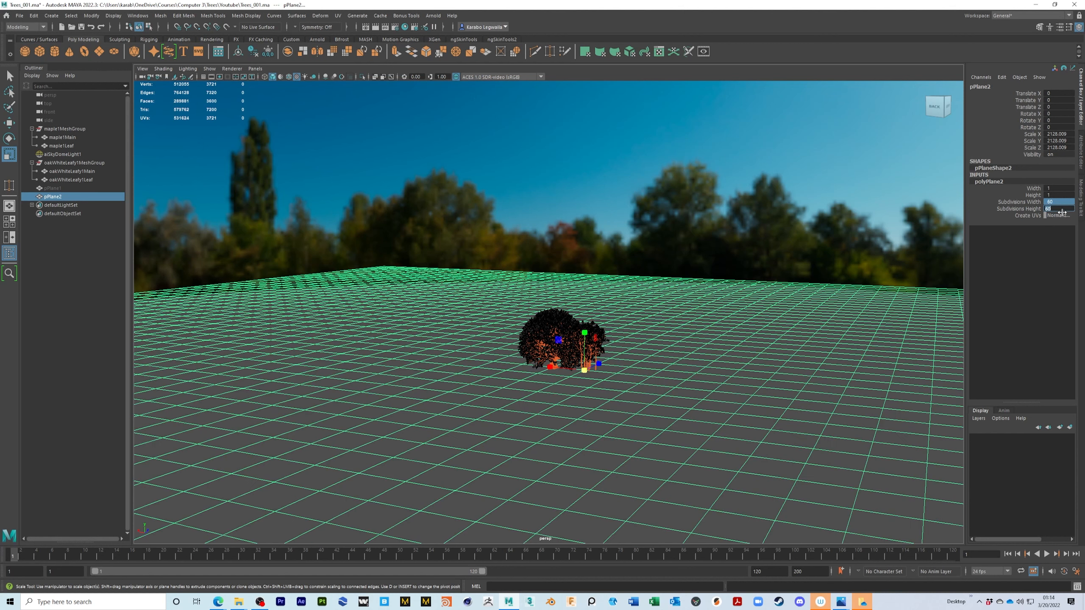
pyautogui.write('100')
pyautogui.press('Return')
# Activate the Sculpt tool on the ground plane, enlarge its brush and adjust the brush strength.
pyautogui.keyDown('alt'); pyautogui.moveTo(693, 393); pyautogui.dragTo(458, 375, button='right'); pyautogui.keyUp('alt')
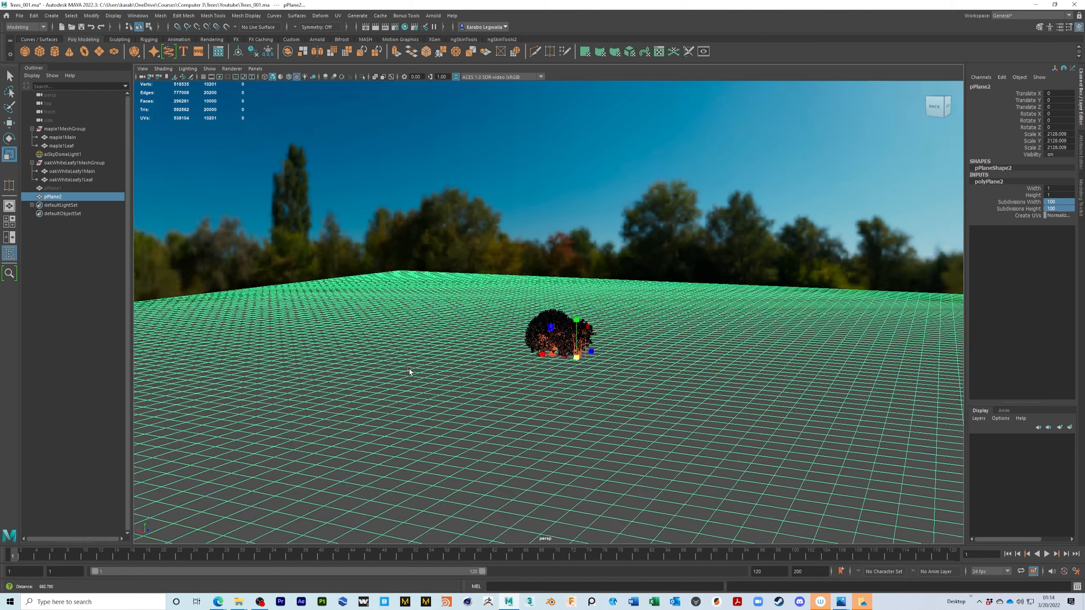
pyautogui.keyDown('alt'); pyautogui.moveTo(684, 367); pyautogui.dragTo(533, 363, button='right'); pyautogui.keyUp('alt')
pyautogui.keyDown('alt'); pyautogui.moveTo(619, 363); pyautogui.dragTo(547, 366); pyautogui.keyUp('alt')
pyautogui.keyDown('alt'); pyautogui.moveTo(606, 356); pyautogui.dragTo(551, 354, button='right'); pyautogui.keyUp('alt')
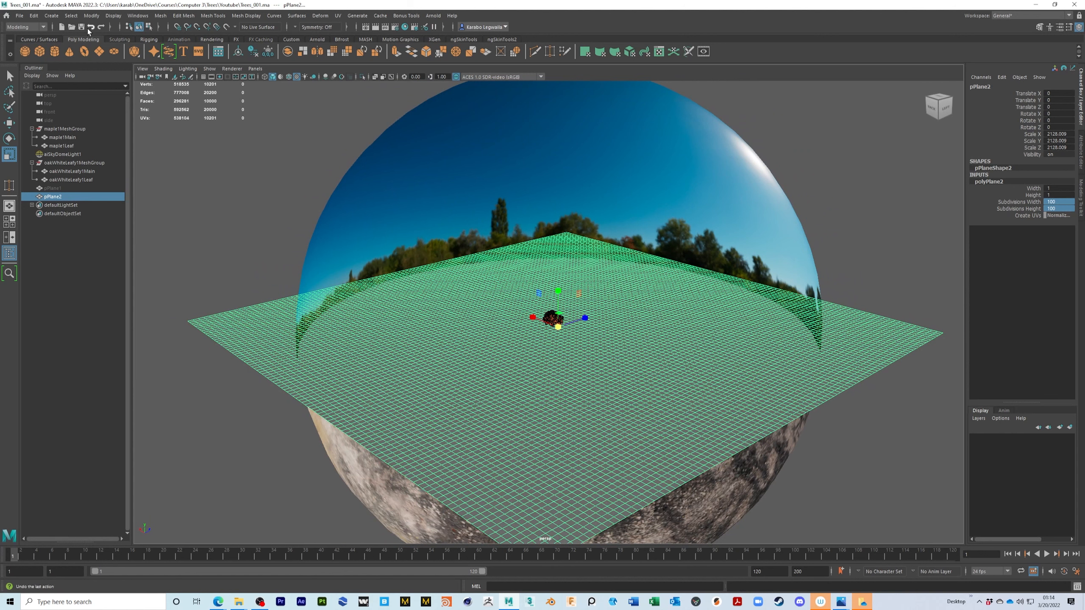
pyautogui.click(120, 40)
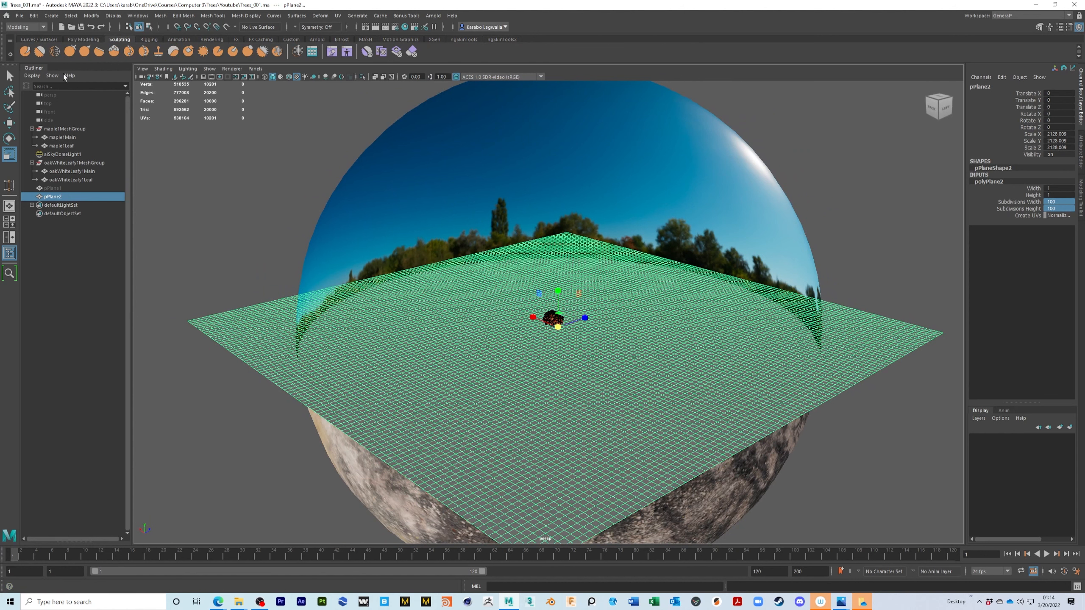
pyautogui.click(24, 52)
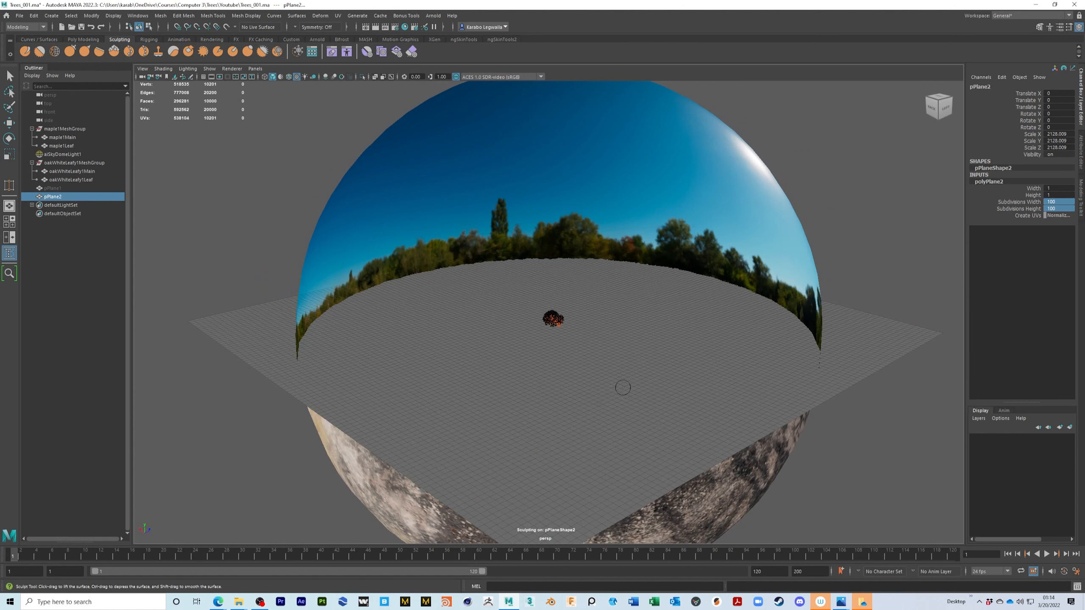
pyautogui.press('b')
pyautogui.moveTo(451, 377); pyautogui.dragTo(531, 380)
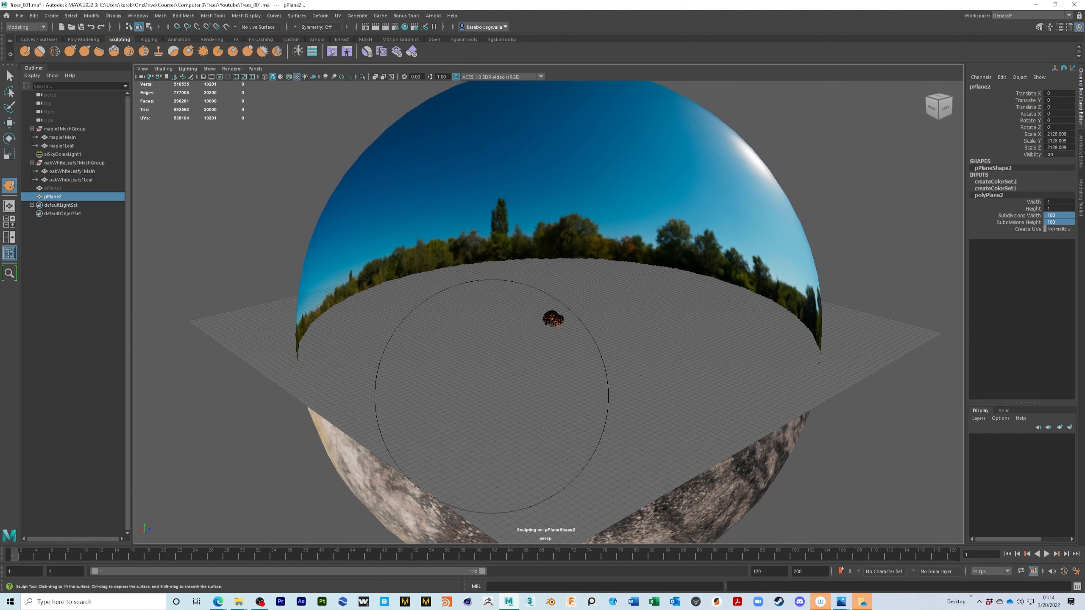
pyautogui.press('m')
pyautogui.moveTo(476, 397); pyautogui.dragTo(476, 396)
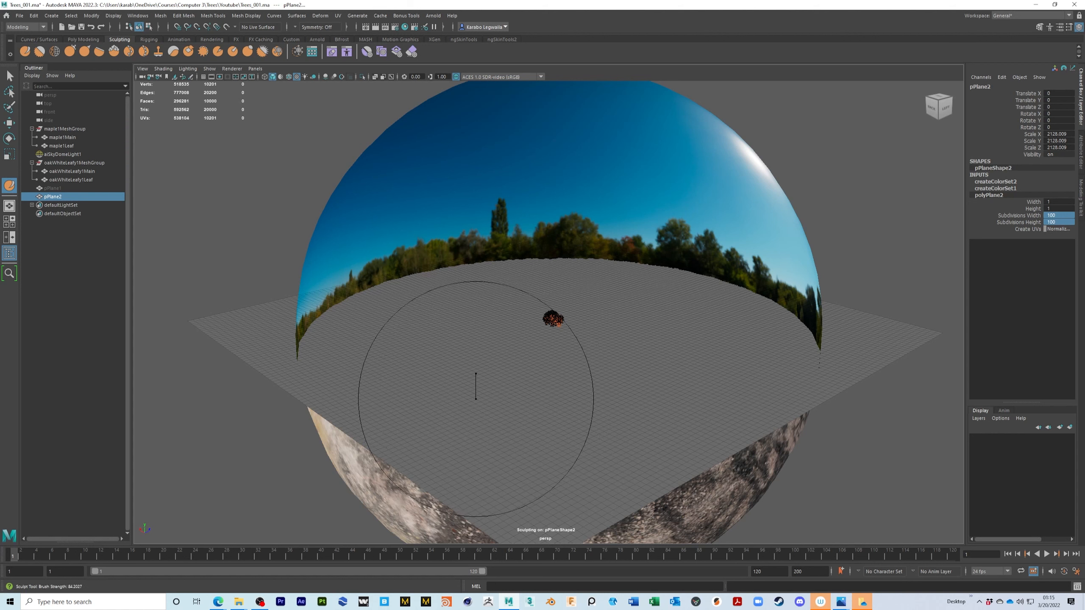
# Sculpt broad rolling hills around the edges of the ground plane, using a larger brush.
pyautogui.moveTo(476, 311); pyautogui.dragTo(476, 356)
pyautogui.moveTo(279, 327); pyautogui.dragTo(242, 327)
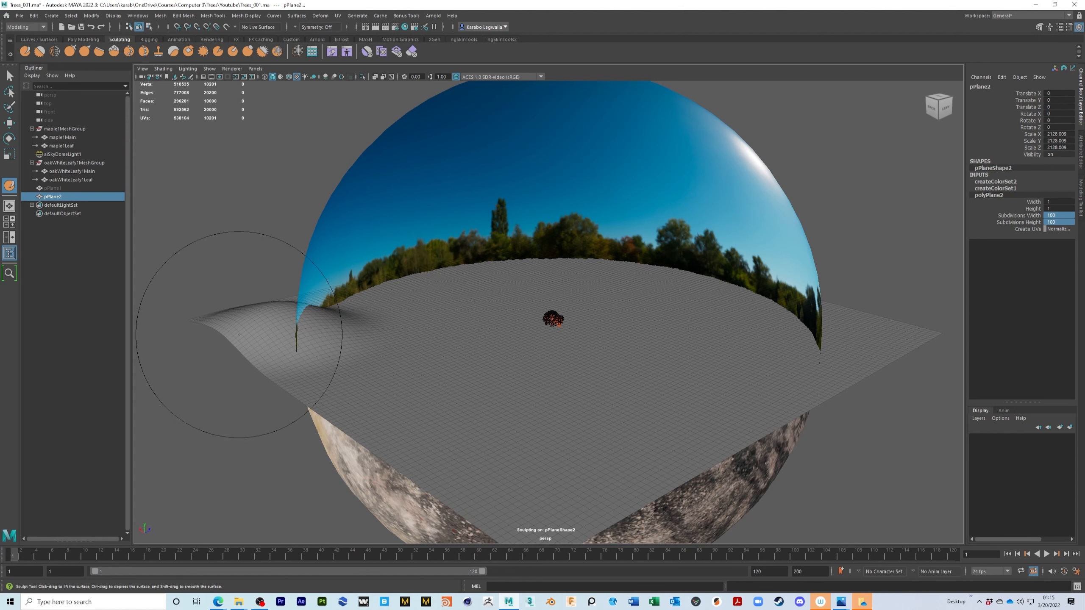
pyautogui.press('b')
pyautogui.moveTo(455, 393); pyautogui.dragTo(507, 393)
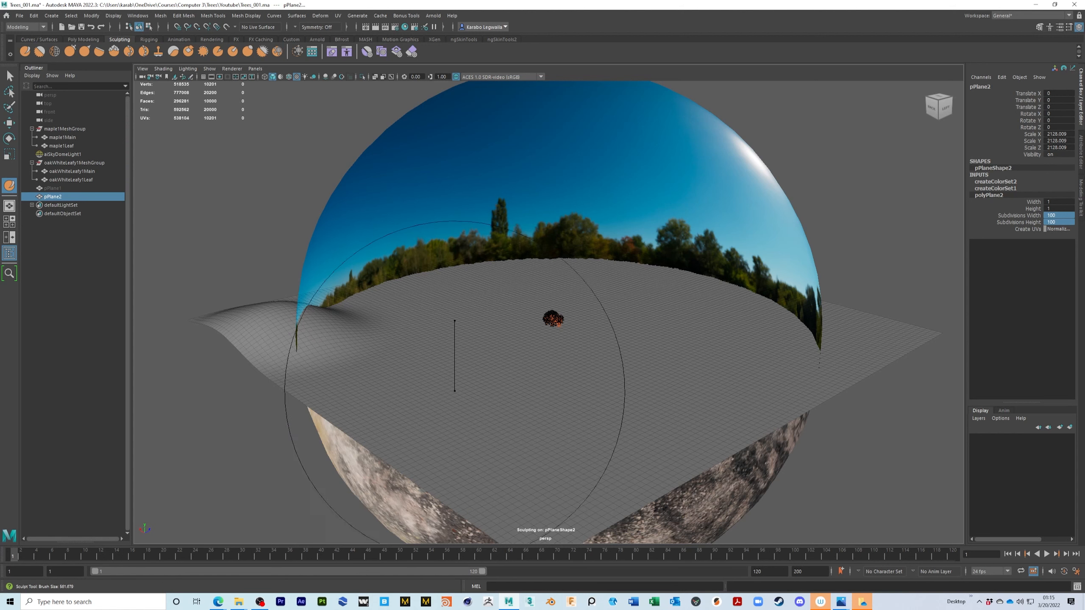
pyautogui.moveTo(427, 362); pyautogui.dragTo(367, 360)
pyautogui.moveTo(504, 436); pyautogui.dragTo(620, 470)
pyautogui.moveTo(652, 342)
pyautogui.keyDown('alt'); pyautogui.mouseDown()
pyautogui.moveTo(627, 324)
pyautogui.moveTo(633, 375)
pyautogui.moveTo(545, 393)
pyautogui.moveTo(705, 337)
pyautogui.moveTo(640, 336)
pyautogui.moveTo(632, 351)
pyautogui.moveTo(705, 406)
pyautogui.moveTo(579, 420)
pyautogui.mouseUp(); pyautogui.keyUp('alt')
pyautogui.moveTo(629, 321)
pyautogui.mouseDown()
pyautogui.moveTo(660, 291)
pyautogui.moveTo(521, 297)
pyautogui.mouseUp()
pyautogui.moveTo(656, 336)
pyautogui.keyDown('alt'); pyautogui.mouseDown()
pyautogui.moveTo(580, 289)
pyautogui.moveTo(547, 315)
pyautogui.mouseUp(); pyautogui.keyUp('alt')
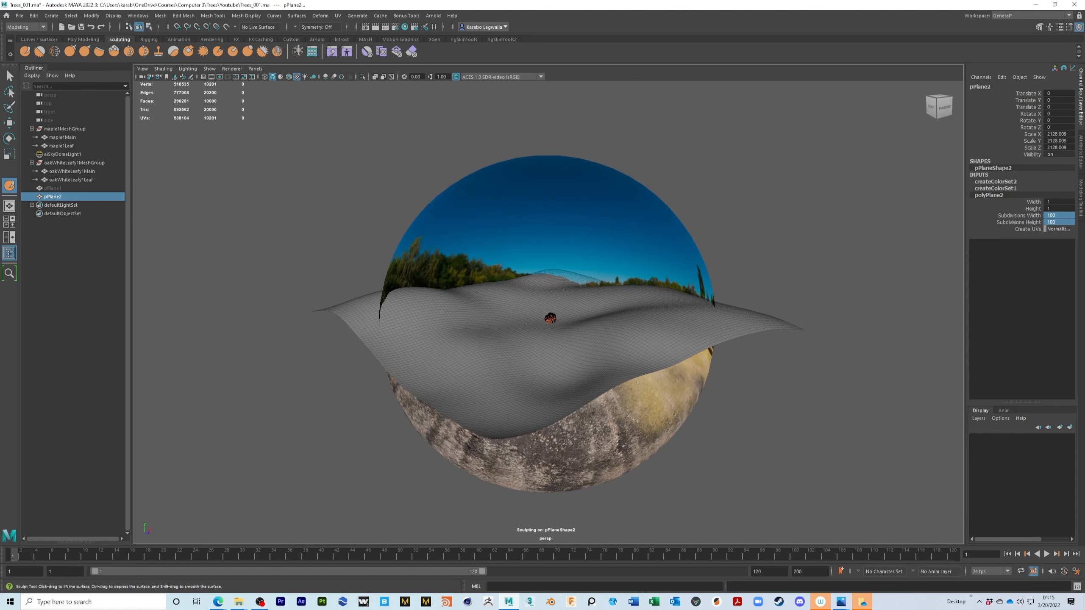
# Raise more terrain in front of the trees and smooth the hollow around them.
pyautogui.moveTo(520, 361); pyautogui.dragTo(400, 342)
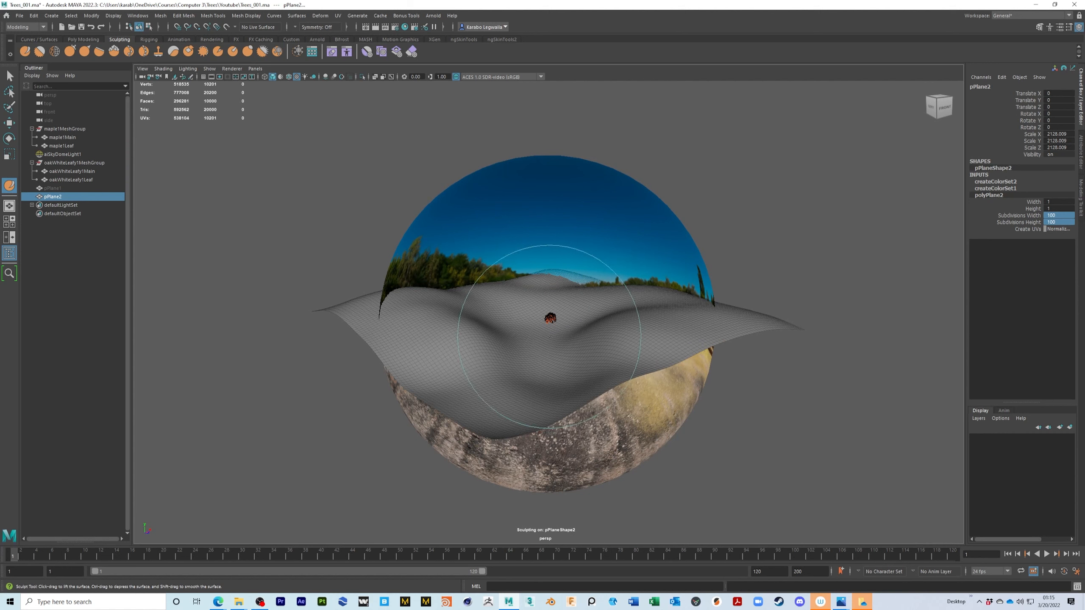
pyautogui.keyDown('shift'); pyautogui.moveTo(524, 343); pyautogui.dragTo(515, 323); pyautogui.keyUp('shift')
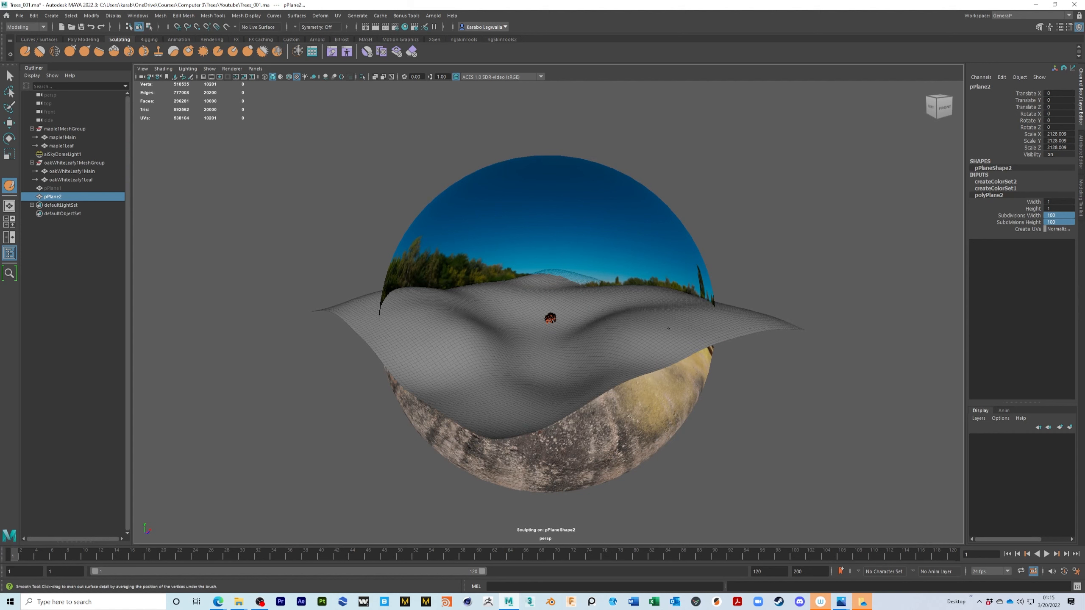
pyautogui.moveTo(726, 337)
pyautogui.keyDown('alt'); pyautogui.mouseDown()
pyautogui.moveTo(705, 329)
pyautogui.moveTo(727, 320)
pyautogui.moveTo(491, 304)
pyautogui.moveTo(581, 339)
pyautogui.mouseUp(); pyautogui.keyUp('alt')
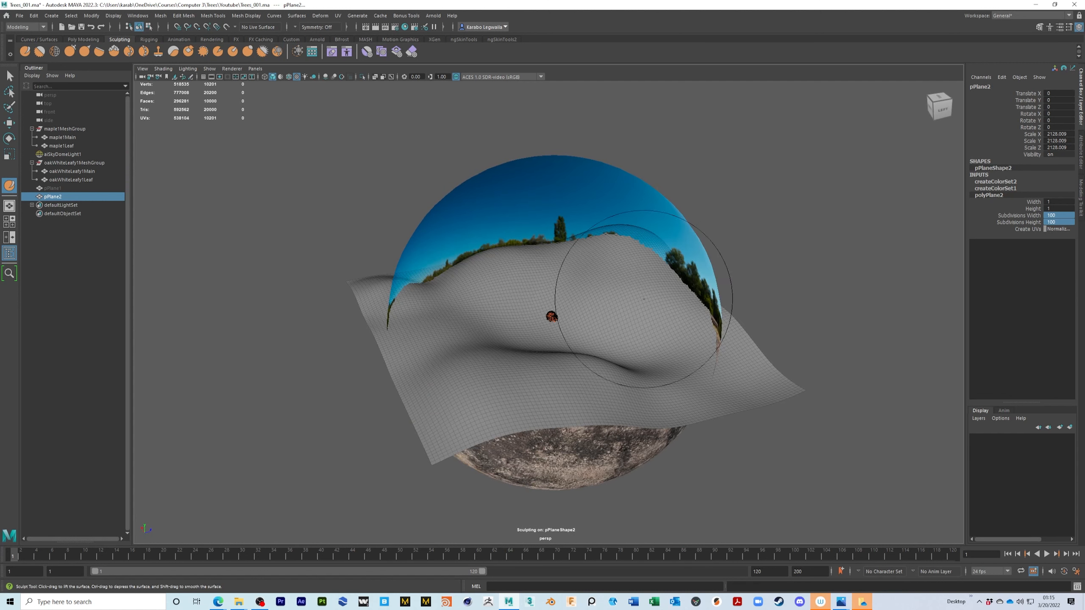
pyautogui.scroll(1, 643, 341)
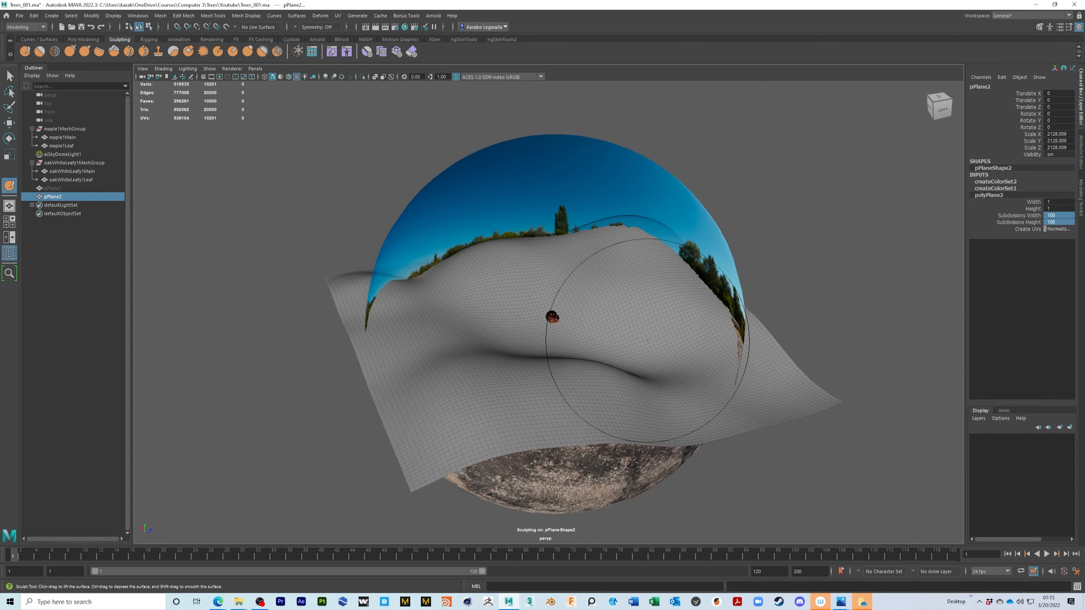
# Select the Arnold sky dome light and open its Viewport attributes.
pyautogui.press('w')
pyautogui.click(707, 245)
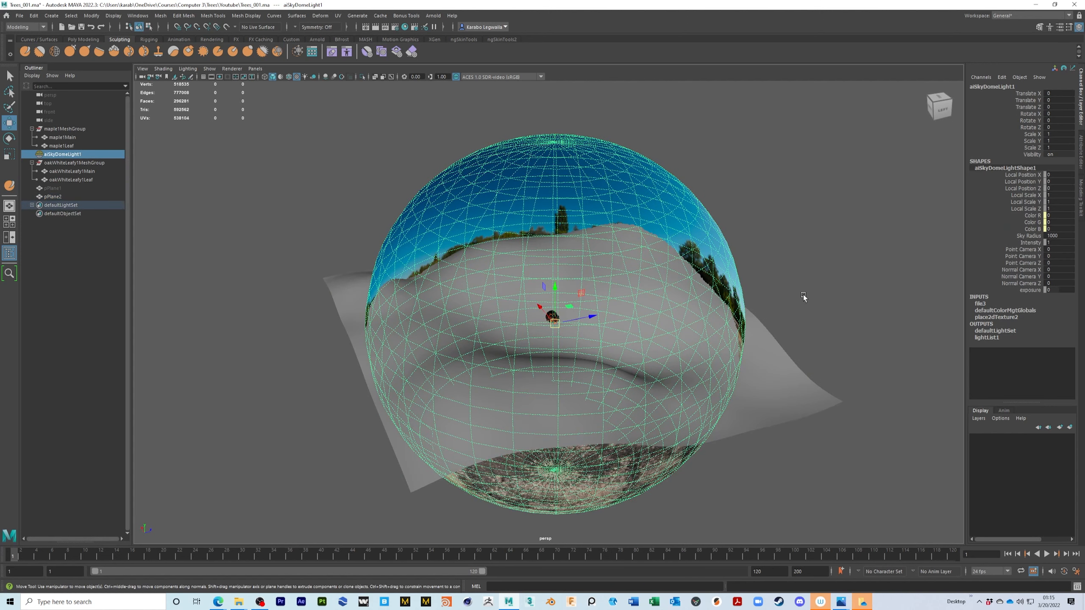
pyautogui.click(1083, 164)
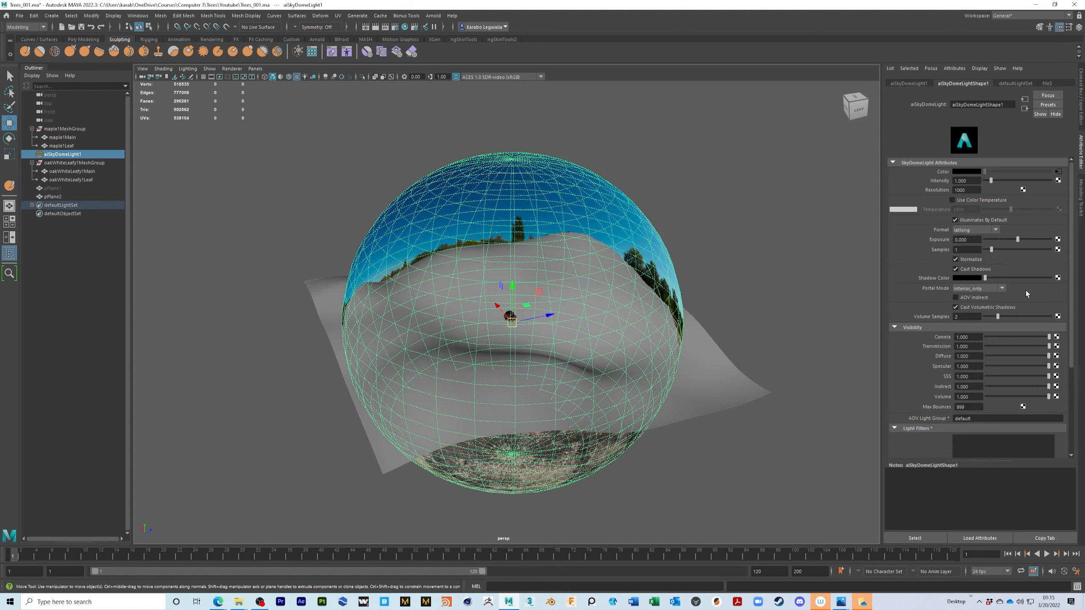
pyautogui.scroll(-5, 988, 370)
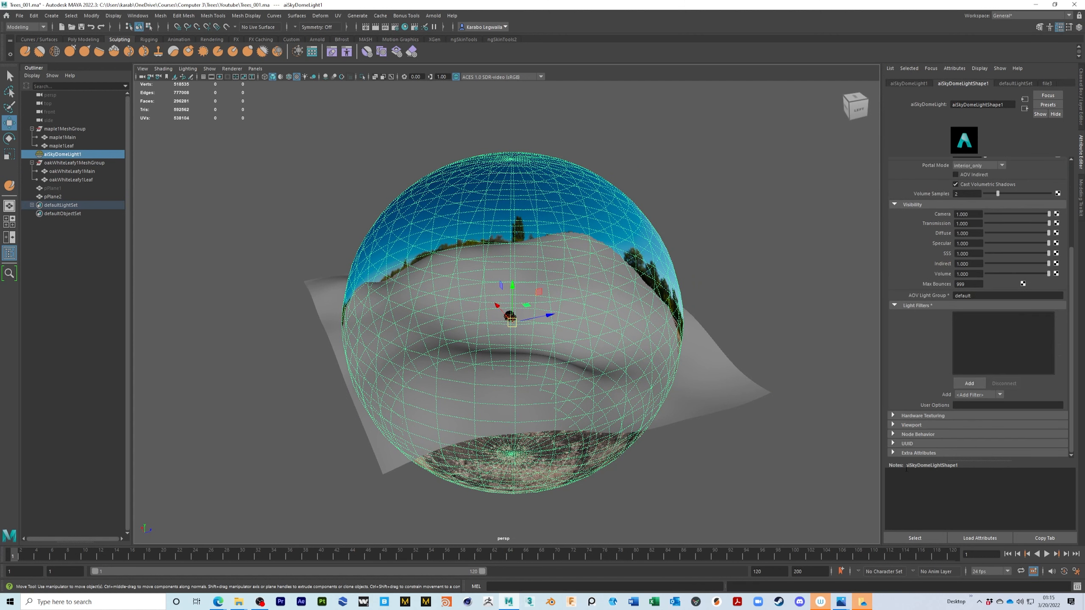
pyautogui.click(912, 426)
# Try a Sky Radius of 0 on the sky dome light and undo it.
pyautogui.doubleClick(967, 435)
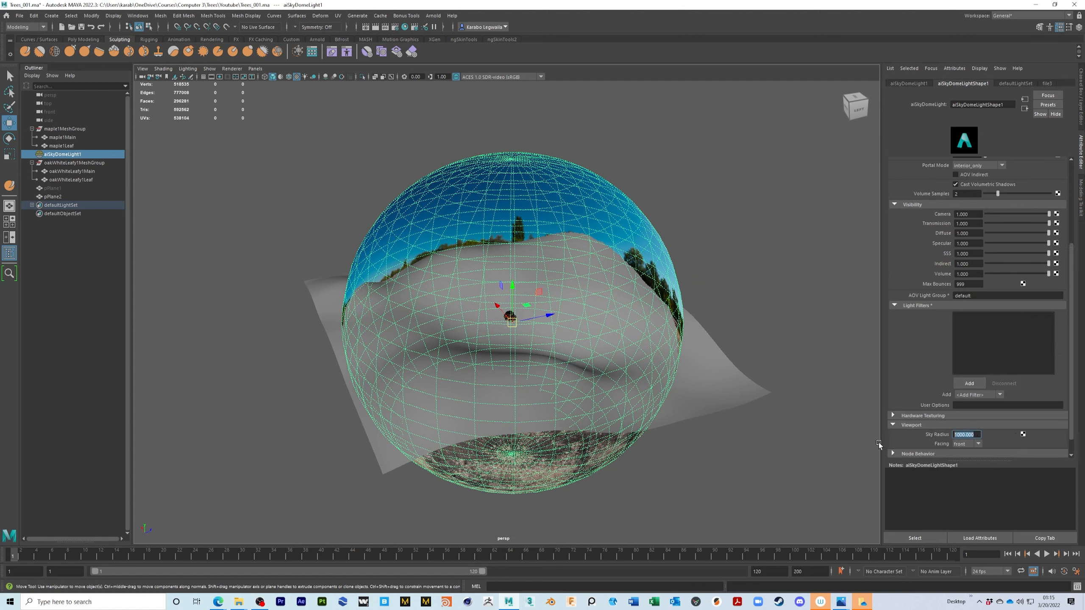
pyautogui.write('0')
pyautogui.press('Return')
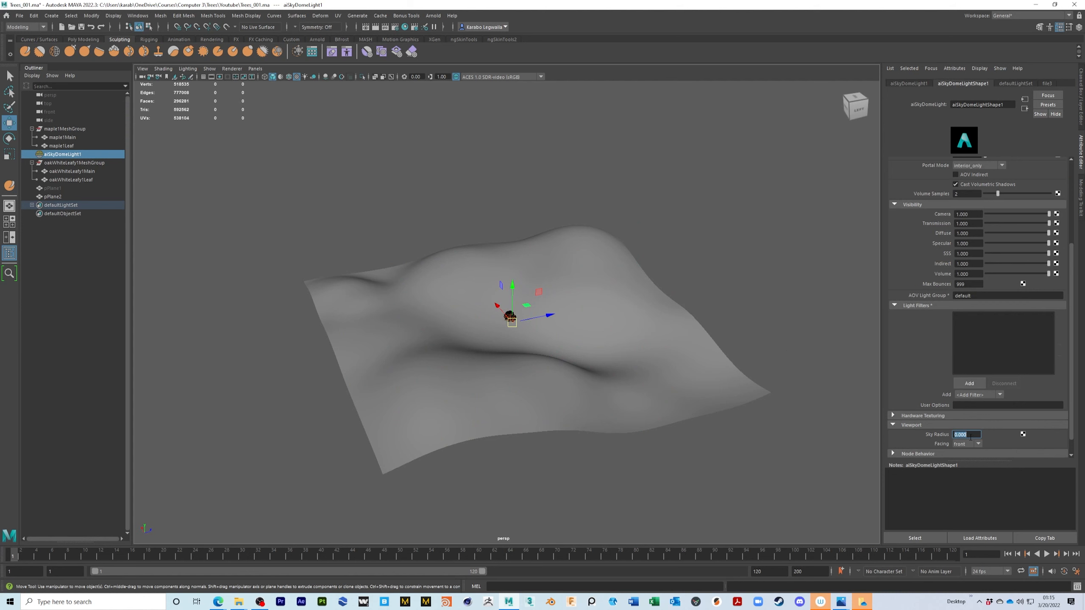
pyautogui.hotkey('ctrl', 'z')
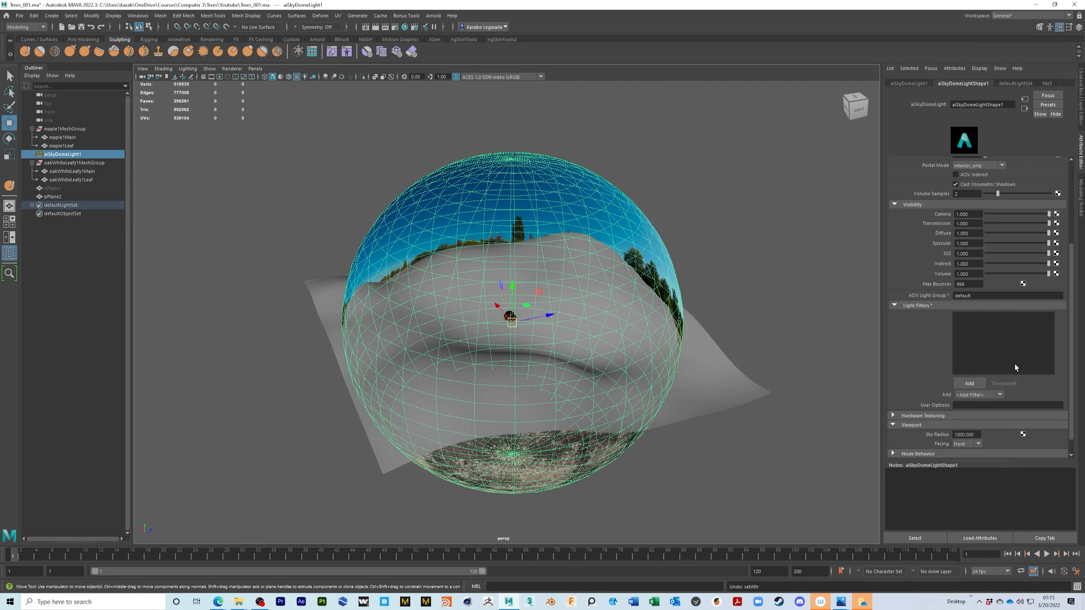
# Set the sky dome light's Sky Radius to 3000.
pyautogui.moveTo(980, 434); pyautogui.dragTo(857, 428)
pyautogui.write('3000')
pyautogui.press('Return')
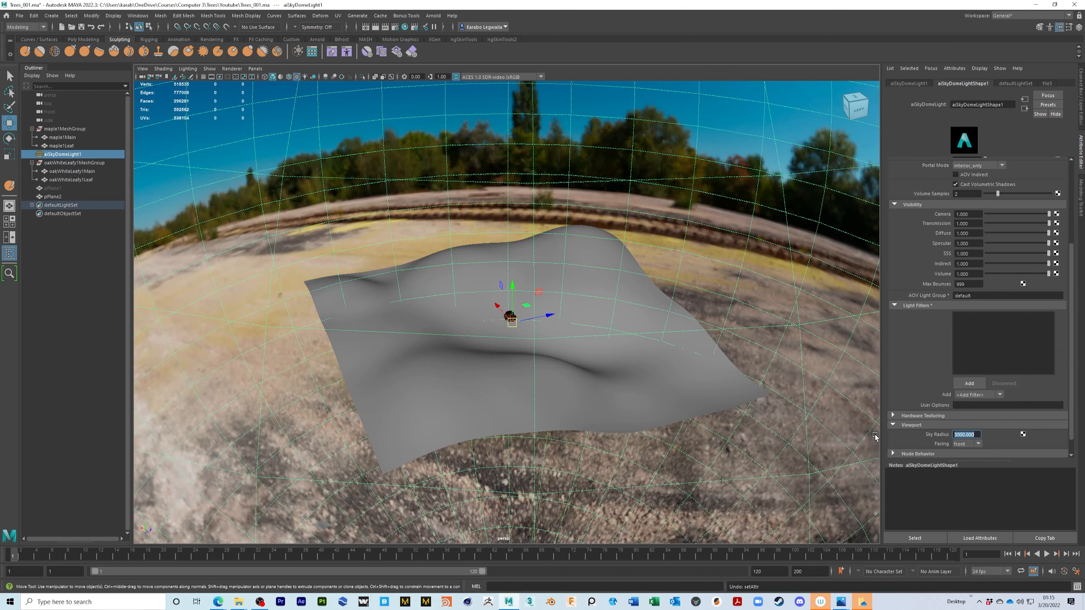
# Select the sculpted ground plane, inspect it around the trees, and save the scene.
pyautogui.click(611, 394)
pyautogui.keyDown('alt'); pyautogui.moveTo(596, 378); pyautogui.dragTo(581, 348); pyautogui.keyUp('alt')
pyautogui.keyDown('alt'); pyautogui.moveTo(581, 348); pyautogui.dragTo(658, 347, button='right'); pyautogui.keyUp('alt')
pyautogui.moveTo(658, 347)
pyautogui.keyDown('alt'); pyautogui.mouseDown()
pyautogui.moveTo(656, 371)
pyautogui.moveTo(649, 354)
pyautogui.mouseUp(); pyautogui.keyUp('alt')
pyautogui.keyDown('alt'); pyautogui.moveTo(607, 357); pyautogui.dragTo(647, 357, button='right'); pyautogui.keyUp('alt')
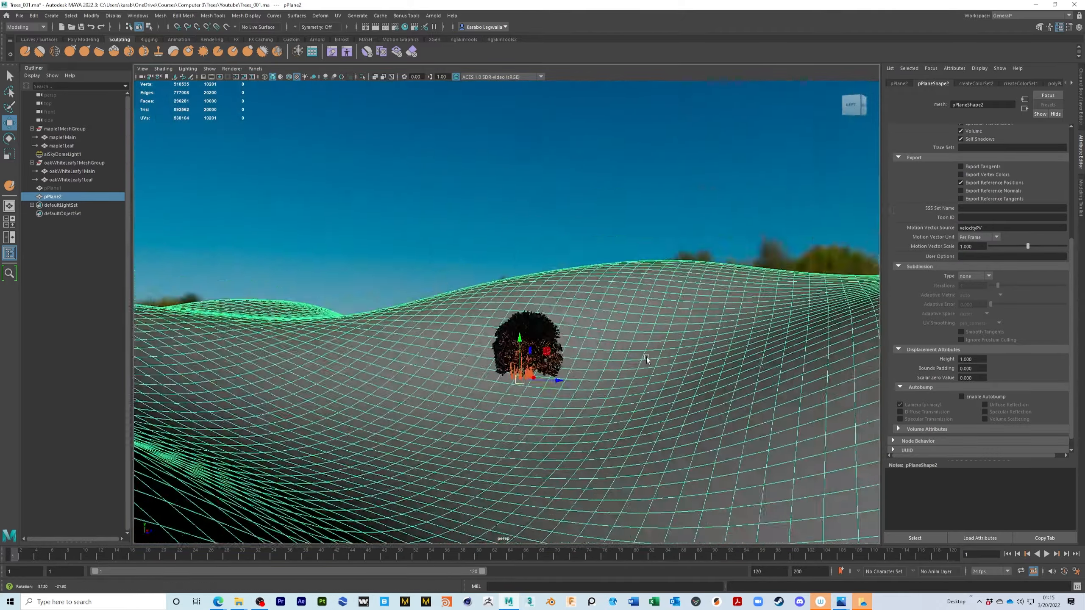
pyautogui.keyDown('alt'); pyautogui.moveTo(547, 397); pyautogui.dragTo(582, 399, button='right'); pyautogui.keyUp('alt')
pyautogui.keyDown('alt'); pyautogui.moveTo(582, 399); pyautogui.dragTo(549, 410); pyautogui.keyUp('alt')
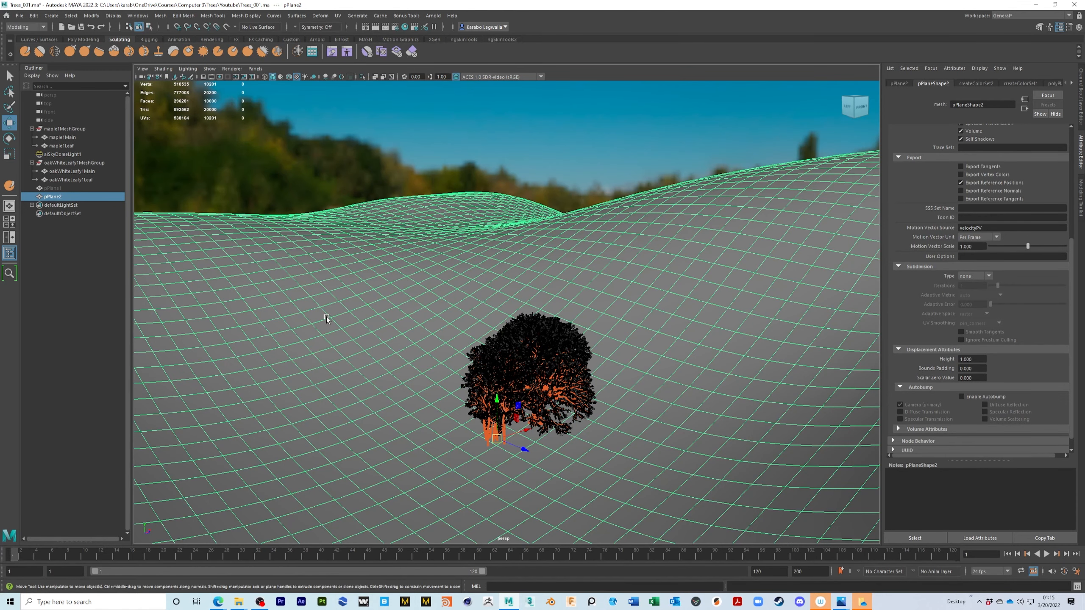
pyautogui.press('q')
pyautogui.hotkey('ctrl', 's')
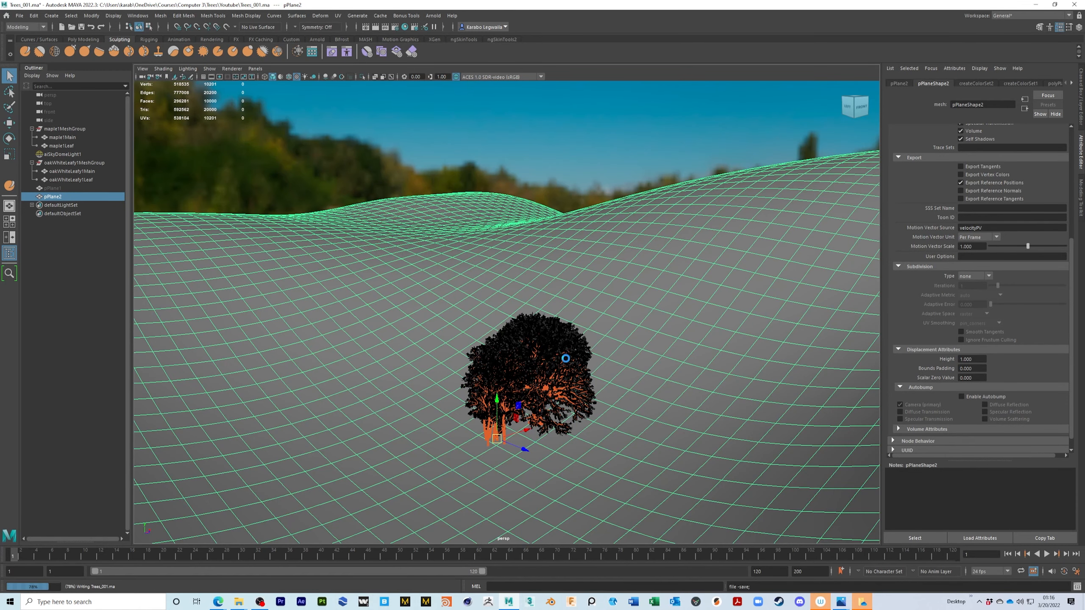
pyautogui.press('w')
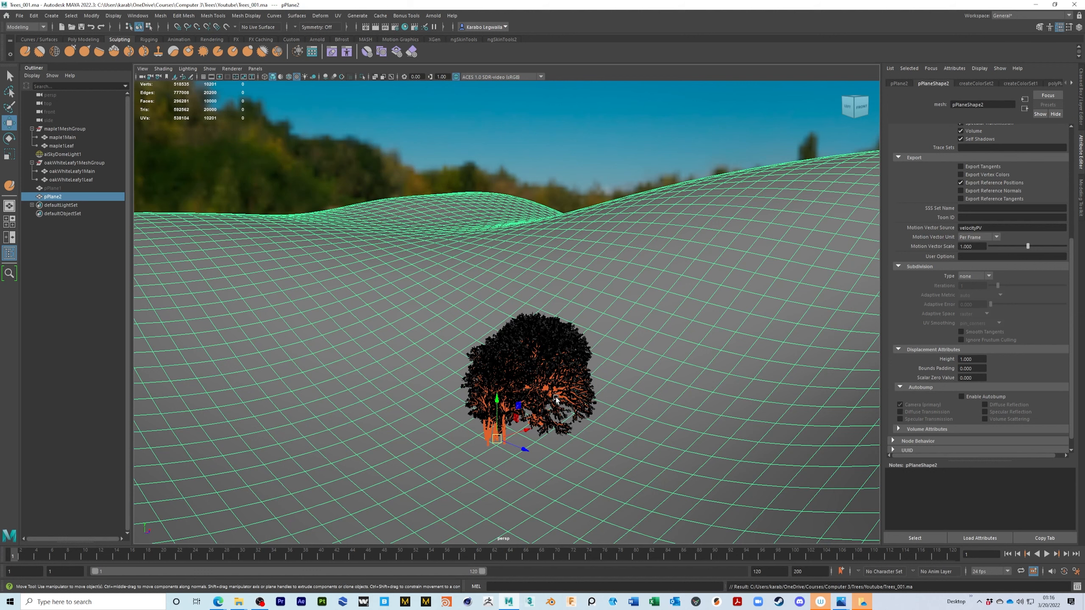
pyautogui.keyDown('alt'); pyautogui.moveTo(495, 415); pyautogui.dragTo(600, 406); pyautogui.keyUp('alt')
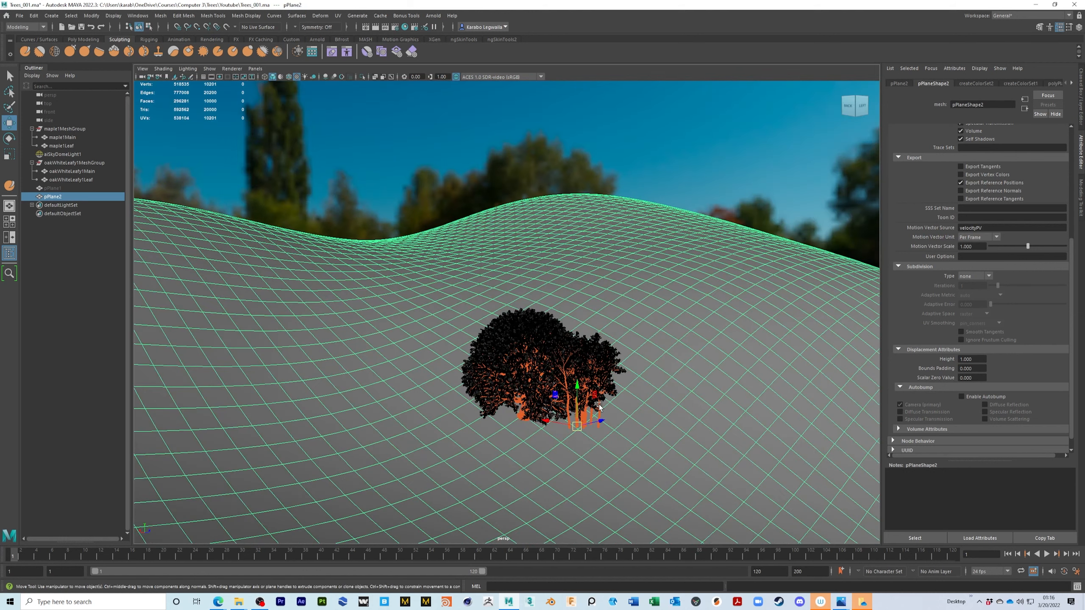
pyautogui.click(601, 421)
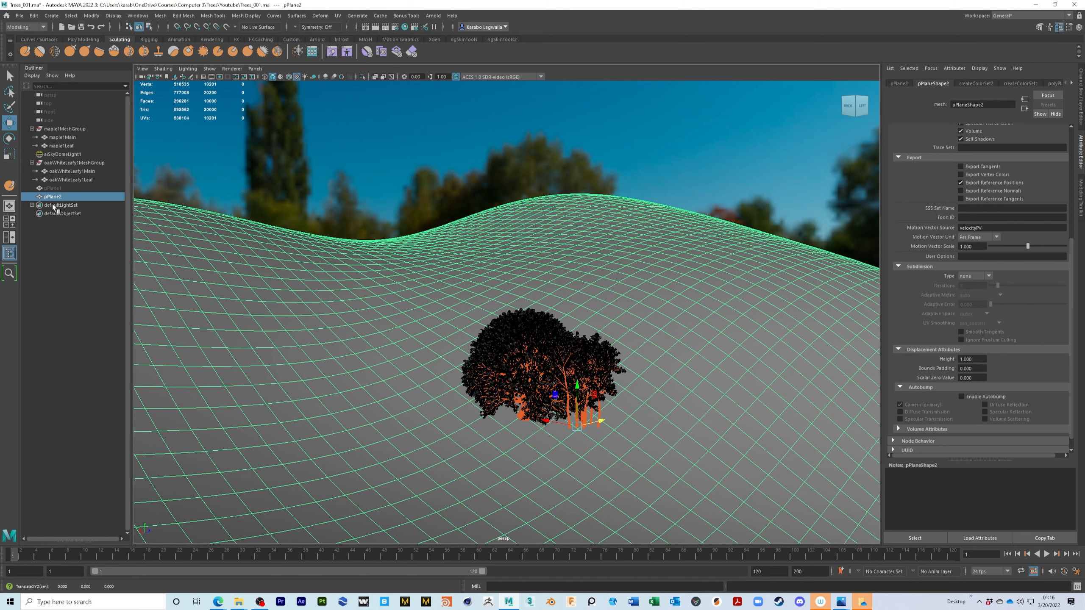
pyautogui.keyDown('alt'); pyautogui.moveTo(652, 293); pyautogui.dragTo(675, 379); pyautogui.keyUp('alt')
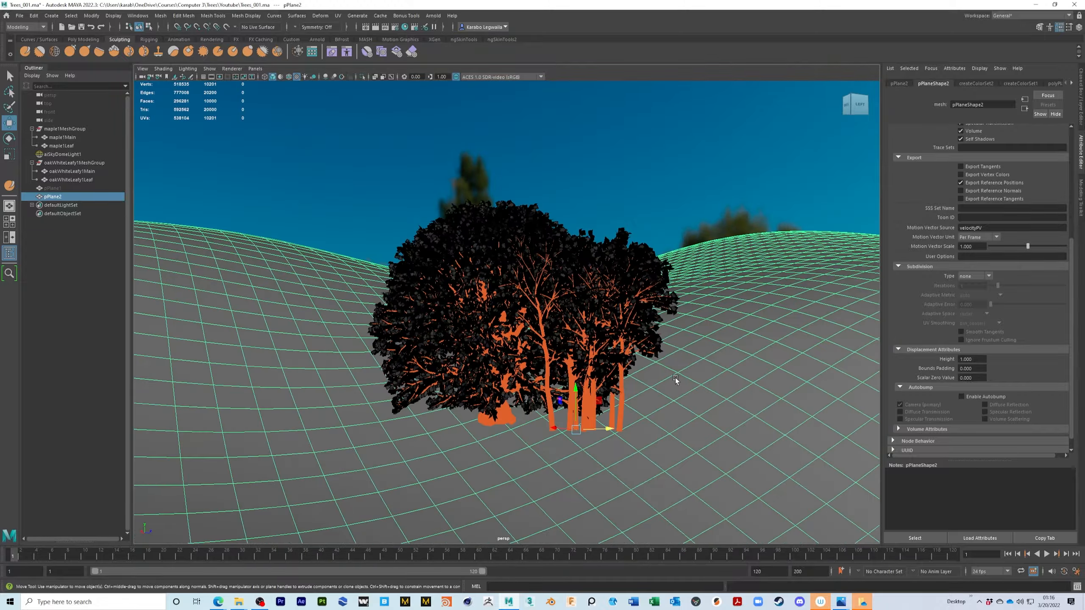
# Select the oak's trunk and leaf meshes and move their pivots across to the oak trunk.
pyautogui.click(87, 179)
pyautogui.keyDown('shift'); pyautogui.click(88, 172); pyautogui.keyUp('shift')
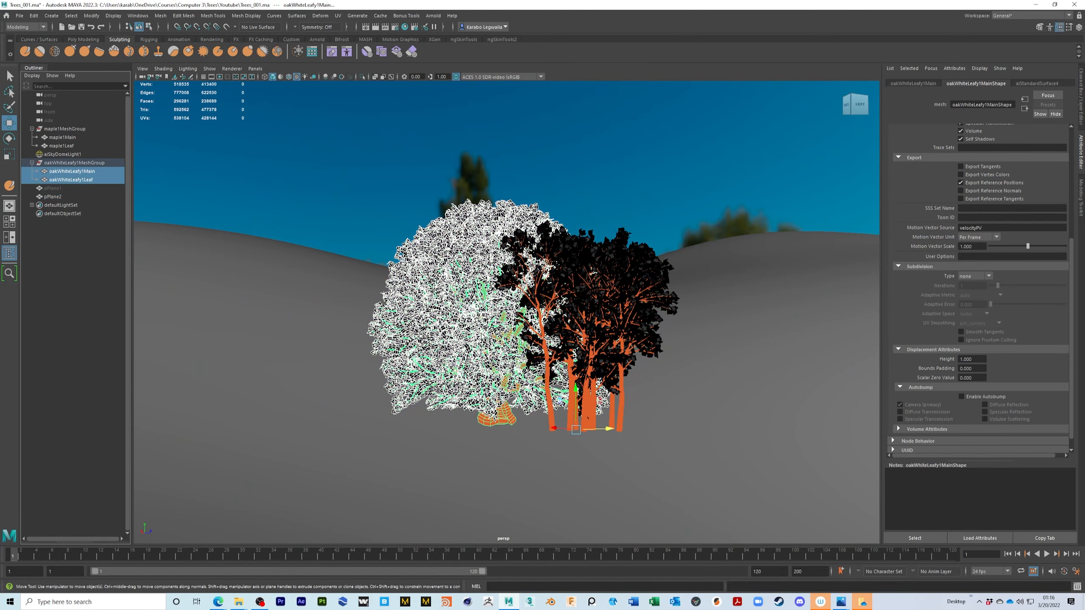
pyautogui.keyDown('alt'); pyautogui.moveTo(598, 365); pyautogui.dragTo(565, 319, button='middle'); pyautogui.keyUp('alt')
pyautogui.keyDown('alt'); pyautogui.moveTo(565, 320); pyautogui.dragTo(607, 325, button='right'); pyautogui.keyUp('alt')
pyautogui.keyDown('alt'); pyautogui.moveTo(607, 325); pyautogui.dragTo(769, 312); pyautogui.keyUp('alt')
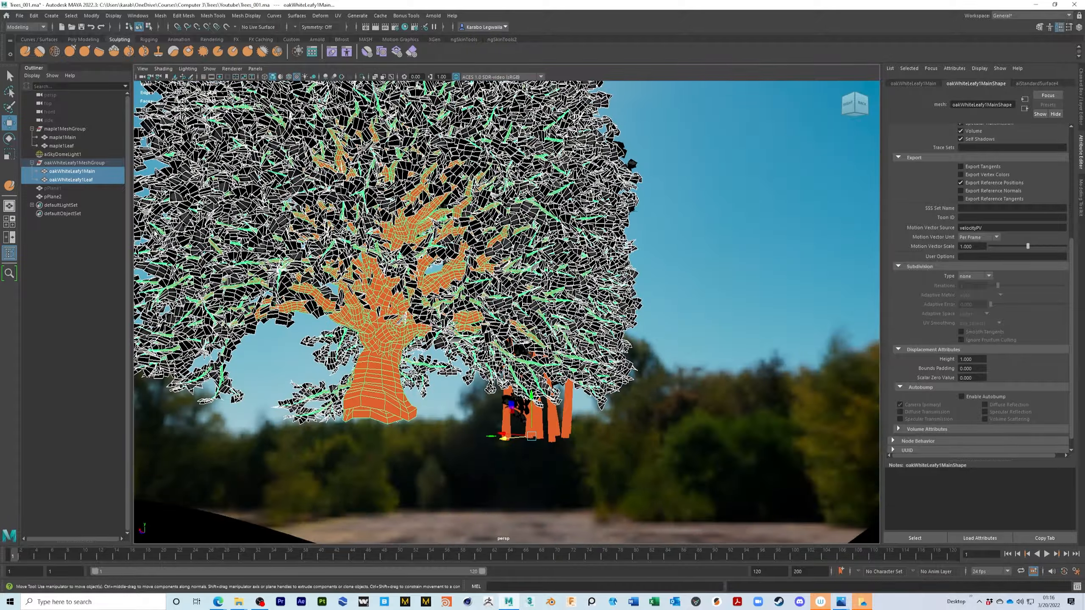
pyautogui.keyDown('alt'); pyautogui.moveTo(405, 317); pyautogui.dragTo(502, 261, button='middle'); pyautogui.keyUp('alt')
pyautogui.keyDown('alt'); pyautogui.moveTo(502, 260); pyautogui.dragTo(526, 363, button='right'); pyautogui.keyUp('alt')
pyautogui.keyDown('alt'); pyautogui.moveTo(526, 363); pyautogui.dragTo(582, 407); pyautogui.keyUp('alt')
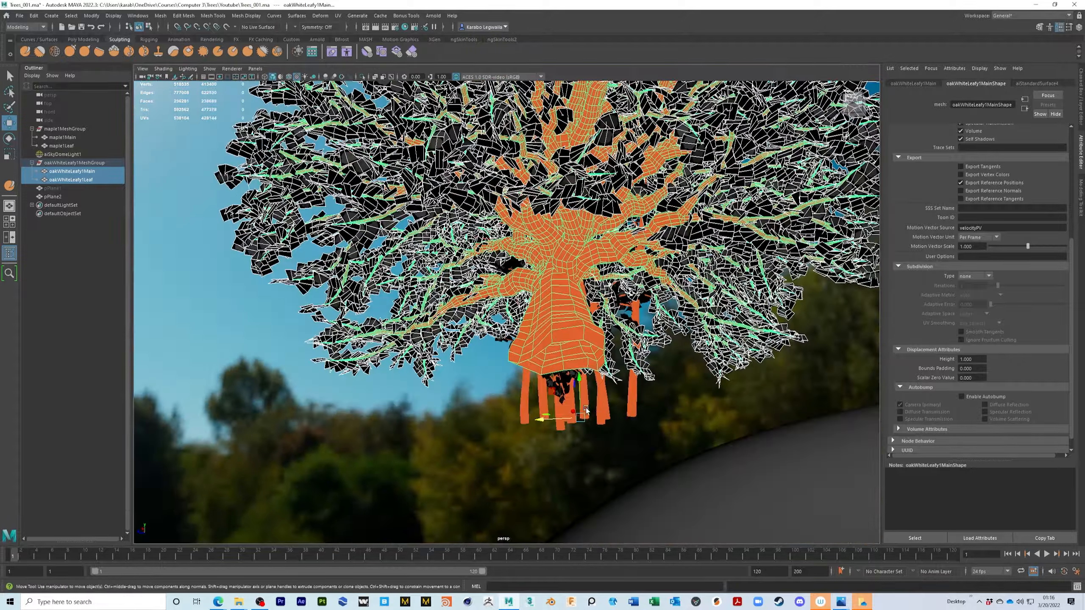
pyautogui.keyDown('alt'); pyautogui.moveTo(547, 350); pyautogui.dragTo(586, 385); pyautogui.keyUp('alt')
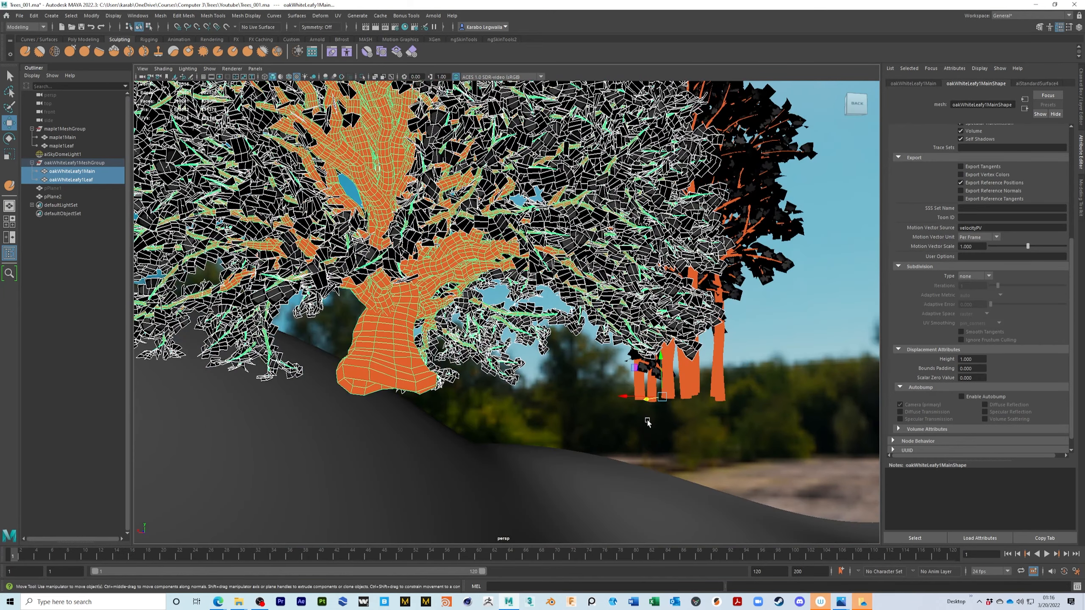
pyautogui.press('d')
pyautogui.moveTo(624, 397); pyautogui.dragTo(347, 392)
pyautogui.keyDown('alt'); pyautogui.moveTo(438, 405); pyautogui.dragTo(352, 396); pyautogui.keyUp('alt')
# Shift the oak meshes' pivots along the other horizontal axis to the centre of the trunk's base.
pyautogui.press('d')
pyautogui.moveTo(426, 397); pyautogui.dragTo(408, 454)
pyautogui.press('d')
pyautogui.press('d')
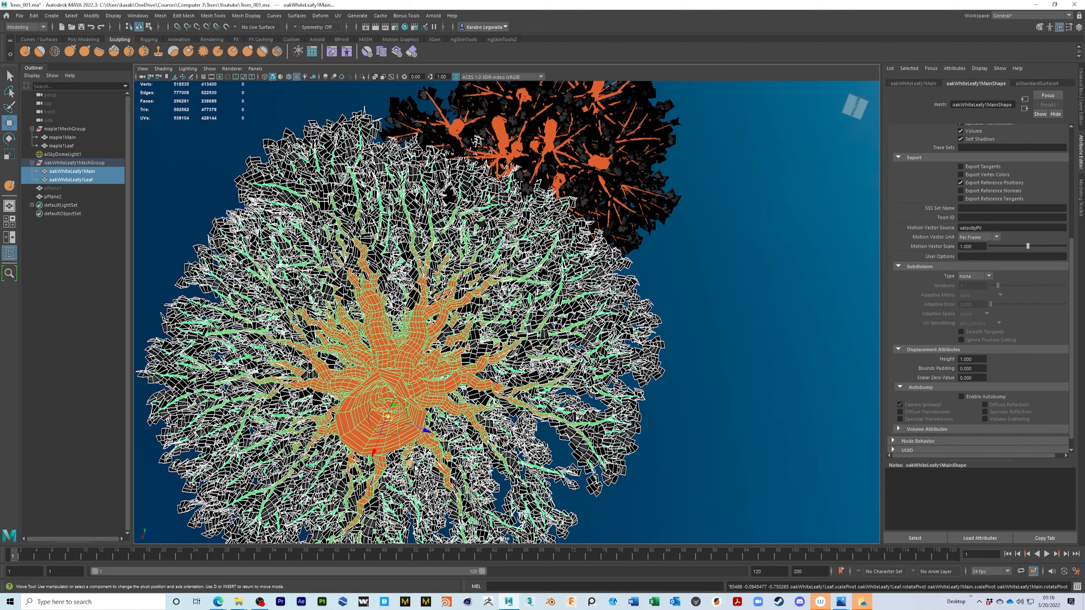
# Select the maple's trunk and leaf meshes and move their pivots to the middle of the trunk bases.
pyautogui.keyDown('alt'); pyautogui.moveTo(408, 460); pyautogui.dragTo(473, 474); pyautogui.keyUp('alt')
pyautogui.keyDown('alt'); pyautogui.moveTo(473, 474); pyautogui.dragTo(376, 398, button='right'); pyautogui.keyUp('alt')
pyautogui.keyDown('alt'); pyautogui.moveTo(586, 363); pyautogui.dragTo(587, 396, button='middle'); pyautogui.keyUp('alt')
pyautogui.click(553, 380)
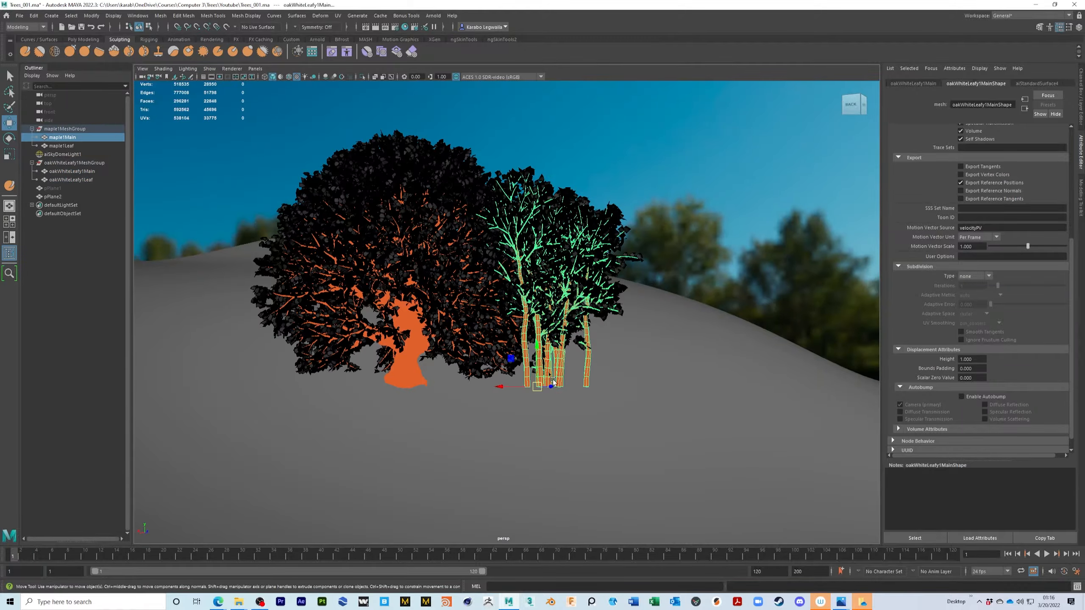
pyautogui.keyDown('shift'); pyautogui.click(621, 288); pyautogui.keyUp('shift')
pyautogui.keyDown('alt'); pyautogui.moveTo(622, 287); pyautogui.dragTo(640, 401, button='right'); pyautogui.keyUp('alt')
pyautogui.keyDown('alt'); pyautogui.moveTo(639, 401); pyautogui.dragTo(548, 386); pyautogui.keyUp('alt')
pyautogui.press('d')
pyautogui.click(523, 396)
pyautogui.press('d')
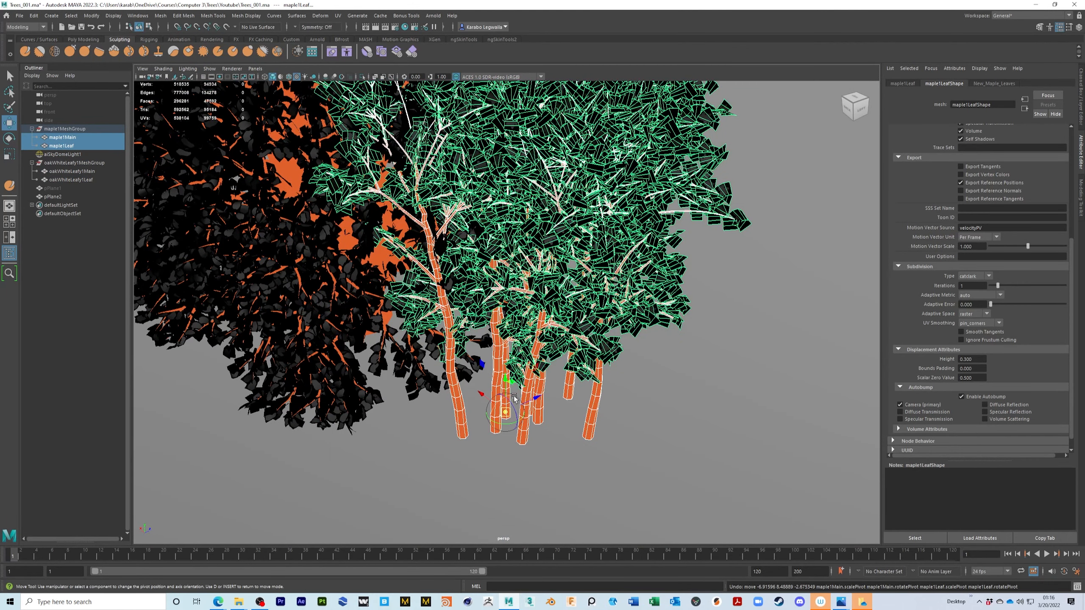
pyautogui.moveTo(511, 381); pyautogui.dragTo(547, 387)
pyautogui.press('d')
pyautogui.press('d')
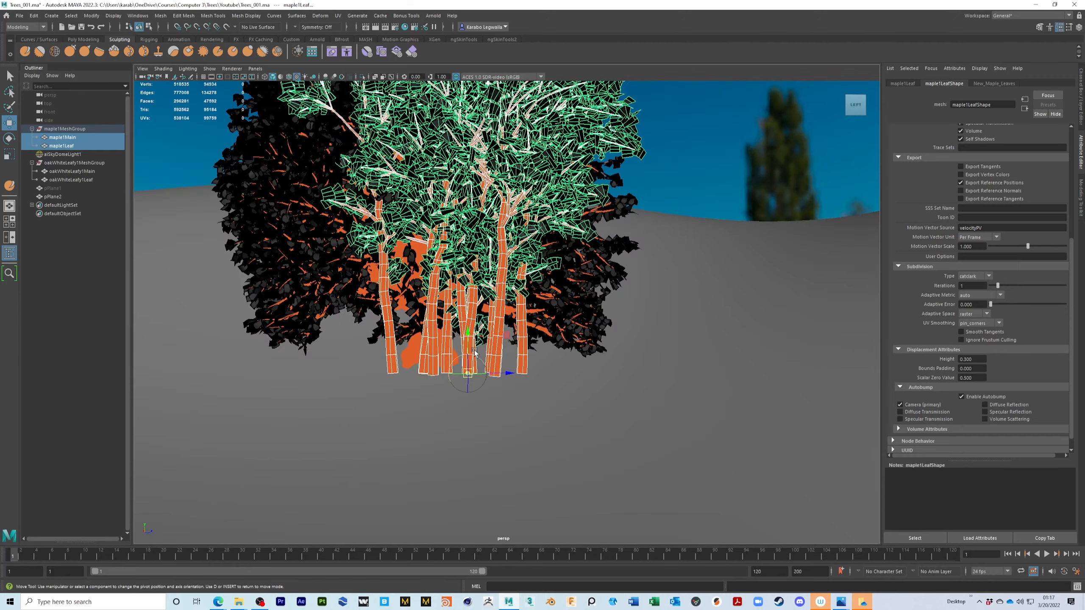
# Check the maple pivots at the trunk bases and display the transform channels of the selected meshes.
pyautogui.moveTo(469, 344); pyautogui.dragTo(622, 391)
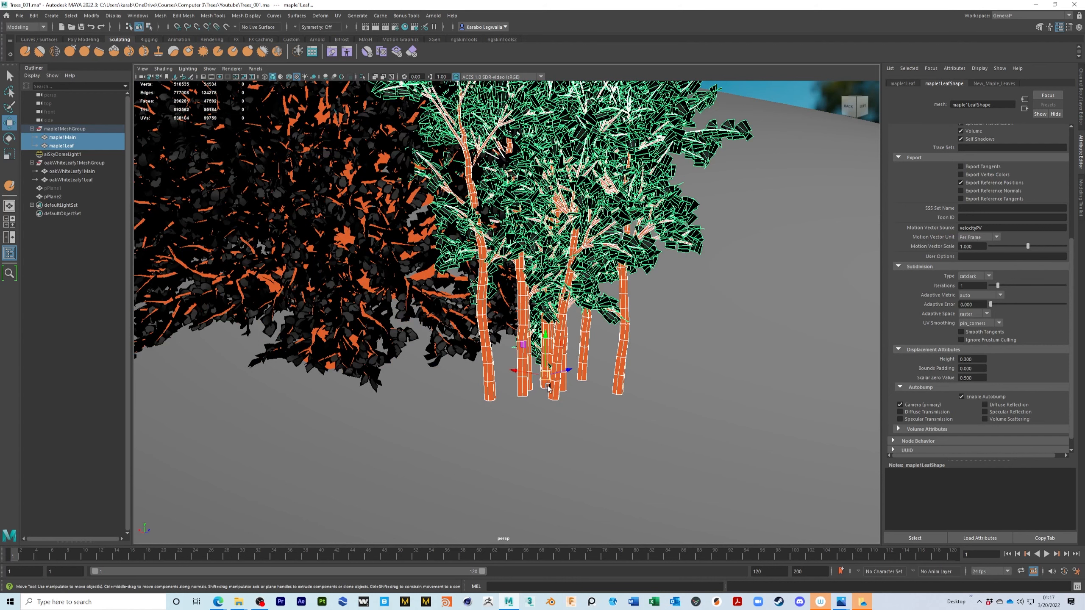
pyautogui.scroll(-4, 609, 411)
pyautogui.keyDown('alt'); pyautogui.moveTo(610, 412); pyautogui.dragTo(587, 245); pyautogui.keyUp('alt')
pyautogui.keyDown('alt'); pyautogui.moveTo(587, 245); pyautogui.dragTo(558, 294, button='middle'); pyautogui.keyUp('alt')
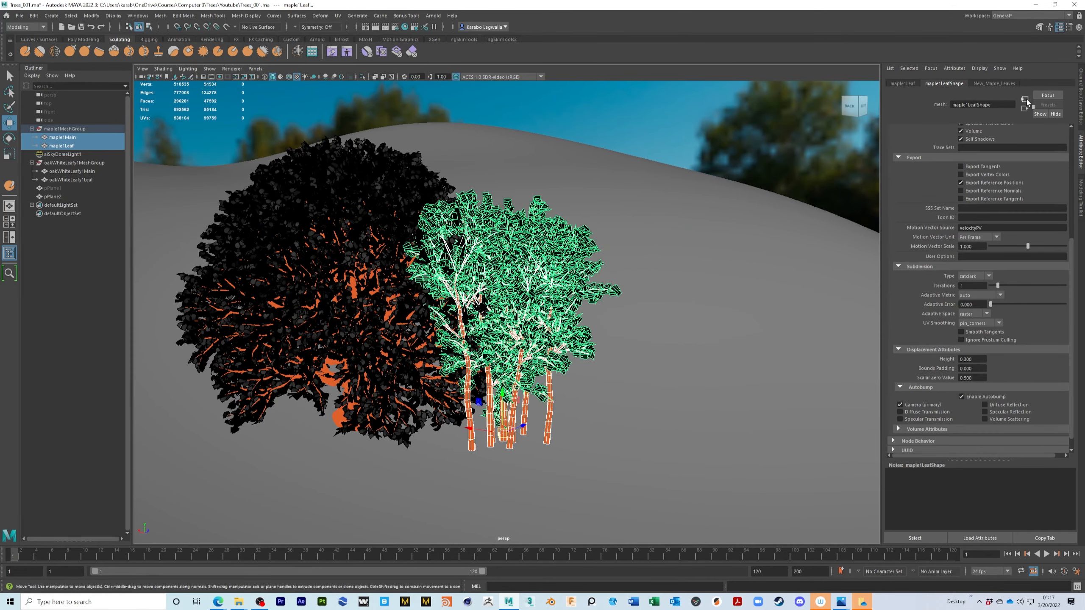
pyautogui.click(1080, 96)
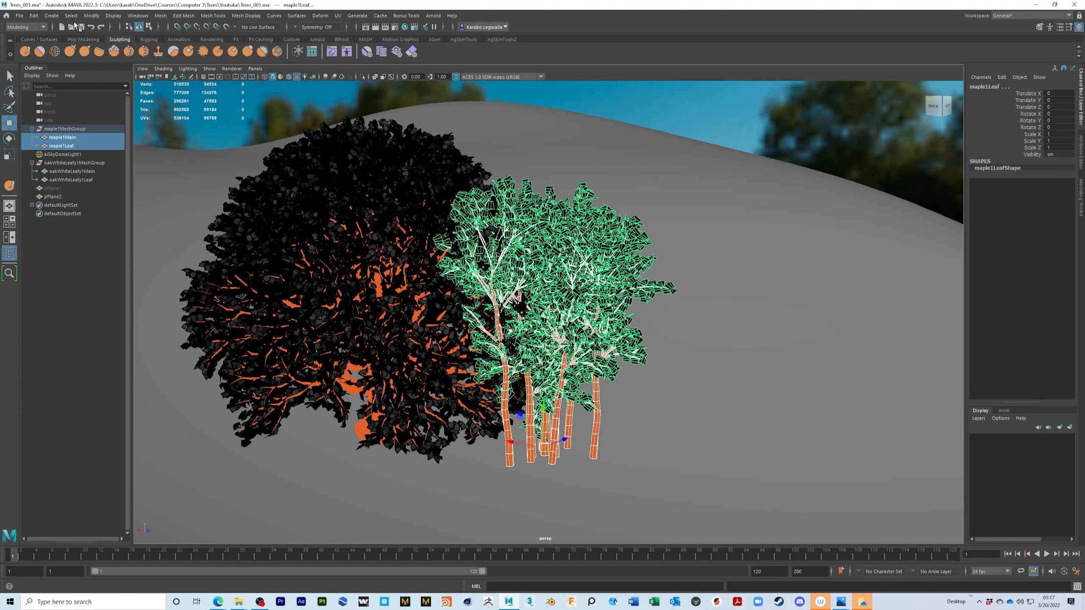
# Open the export options for the selected maple meshes and set the file type to ASS Export.
pyautogui.click(19, 15)
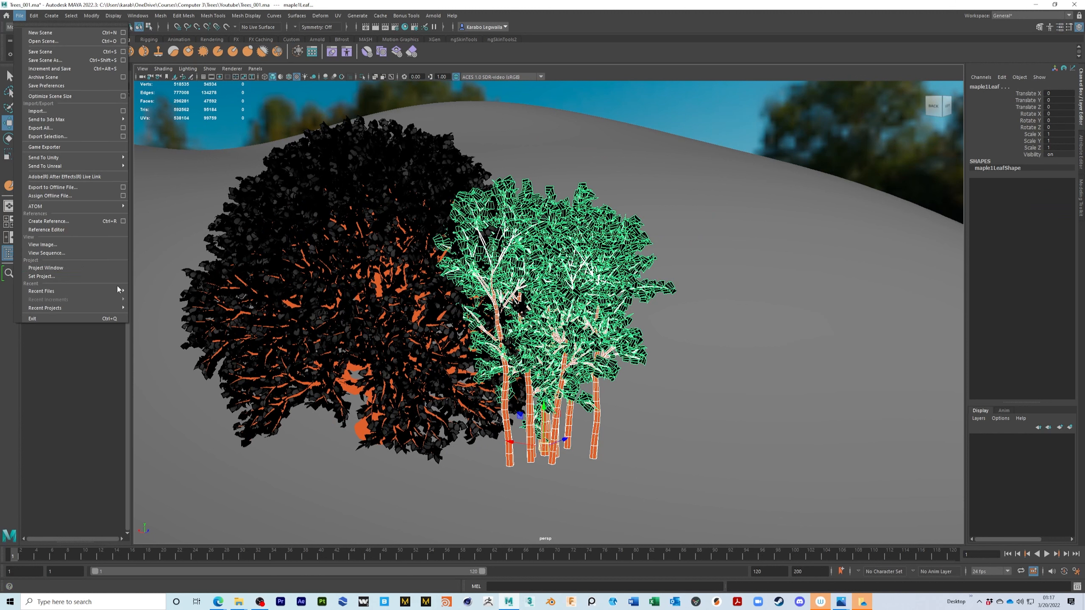
pyautogui.click(122, 136)
pyautogui.click(752, 214)
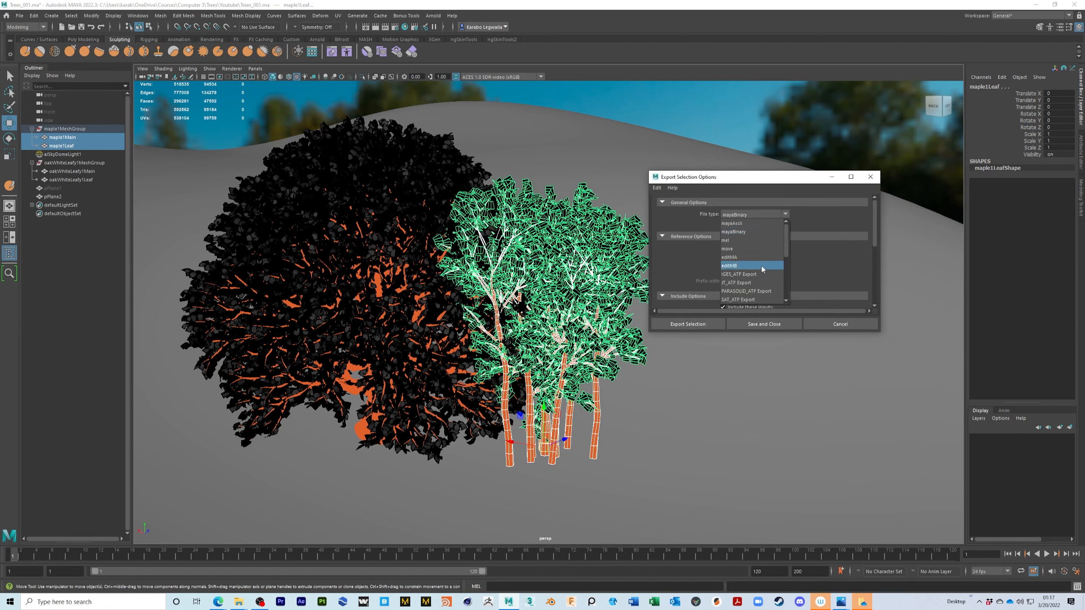
pyautogui.scroll(-2, 763, 276)
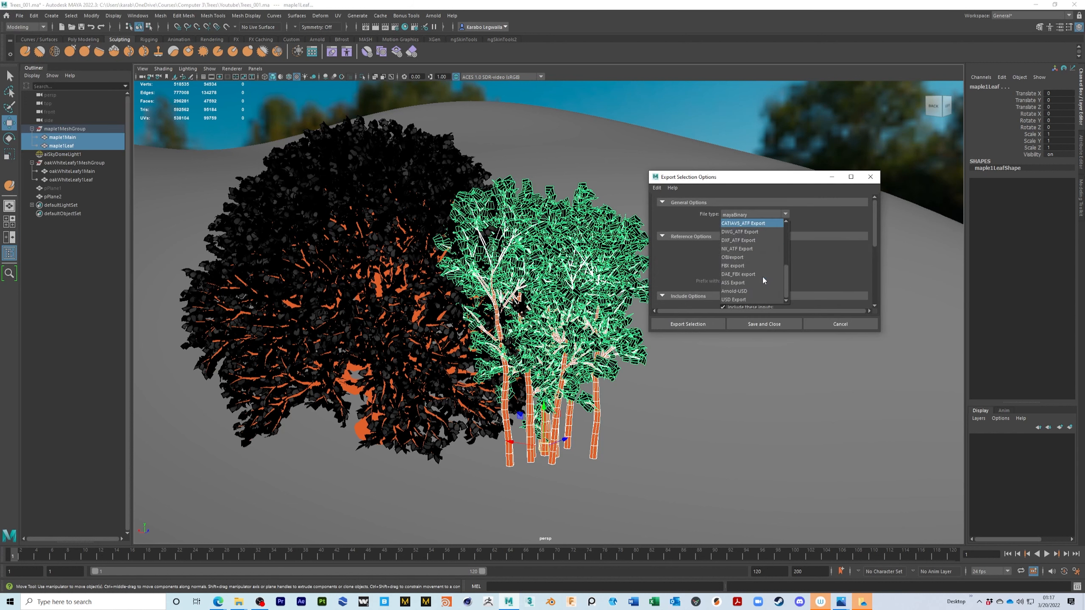
pyautogui.click(736, 283)
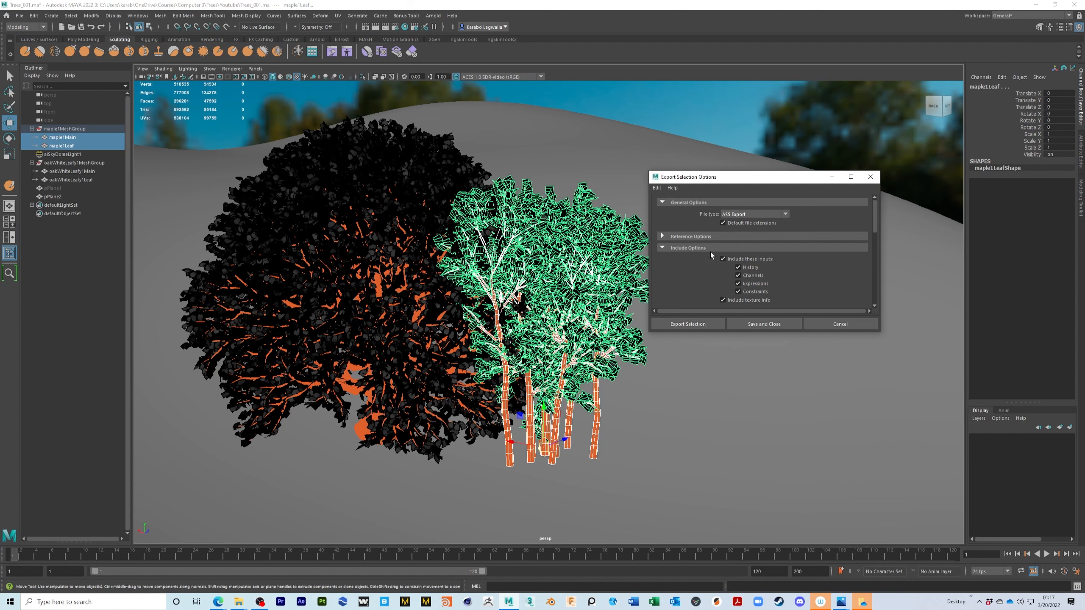
# Enable Export Bounding Box and export the selected maple meshes as Maple.ass.
pyautogui.scroll(-2, 726, 263)
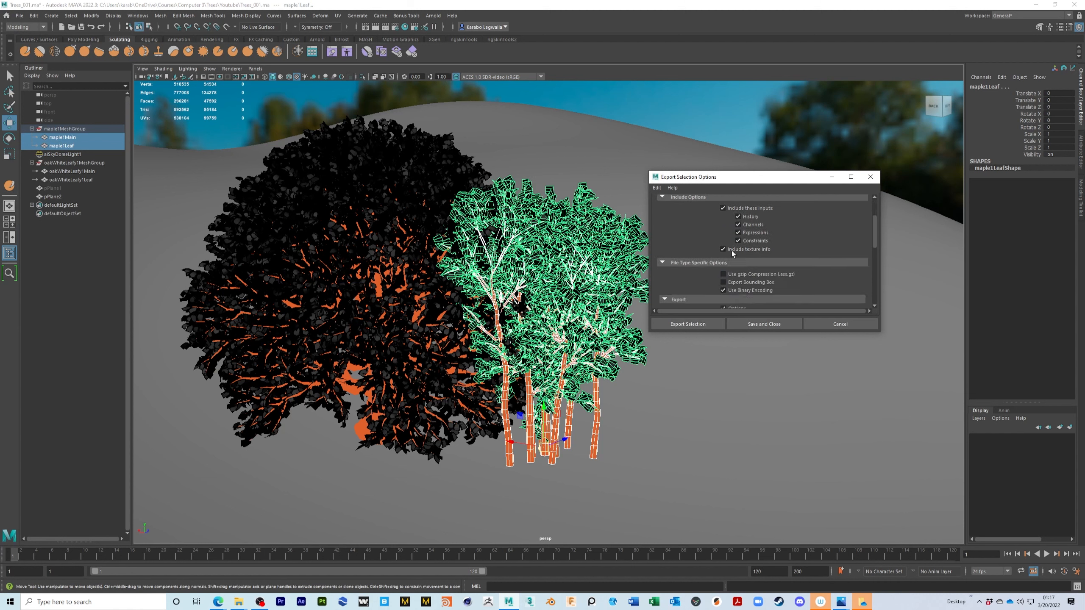
pyautogui.scroll(-2, 736, 269)
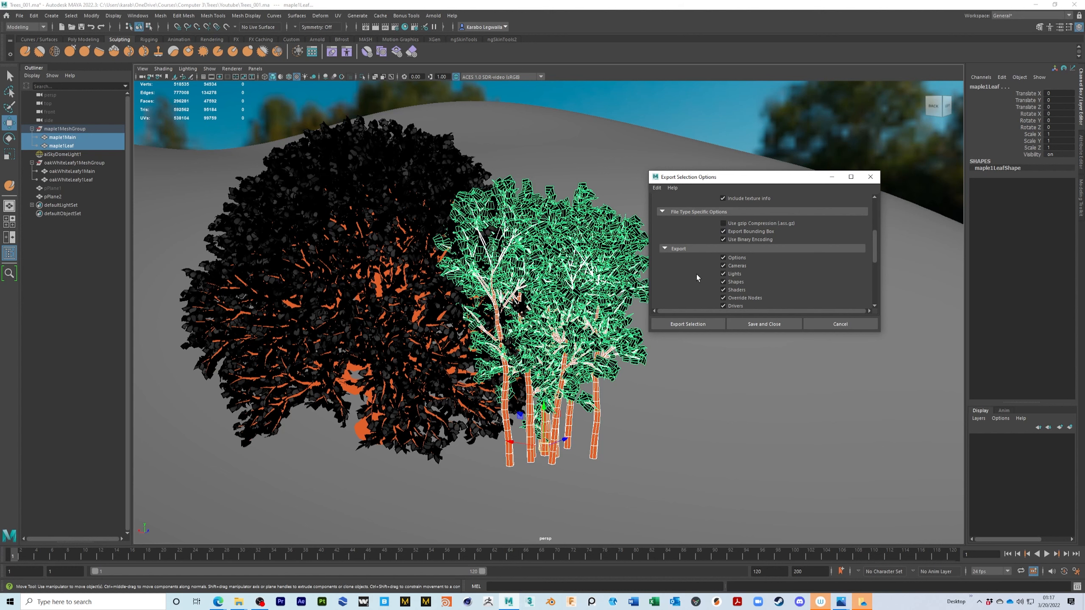
pyautogui.scroll(-4, 761, 285)
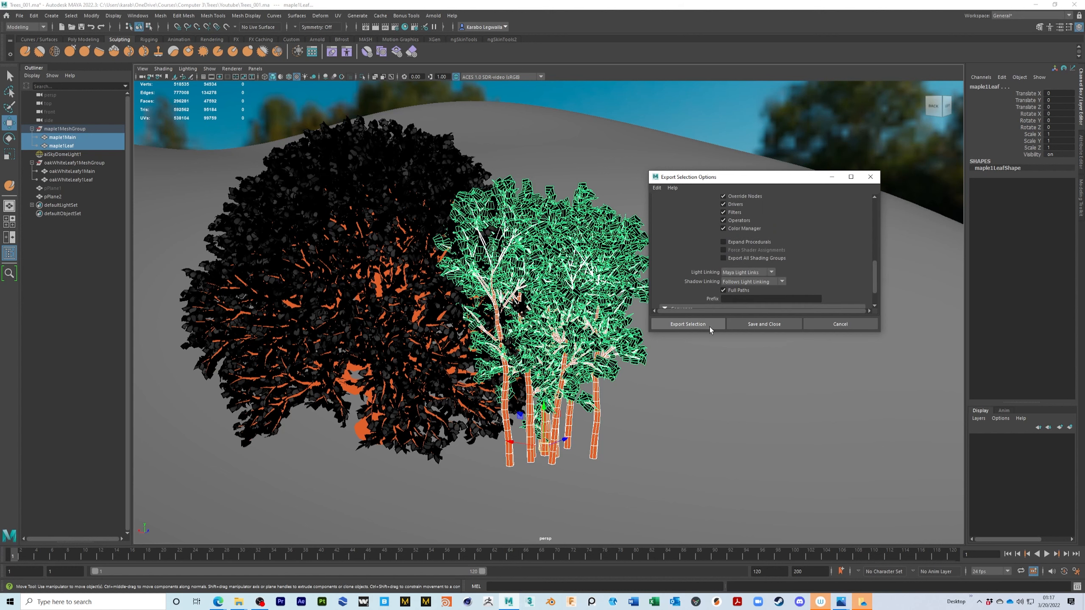
pyautogui.click(695, 325)
pyautogui.moveTo(489, 173); pyautogui.dragTo(0, 201)
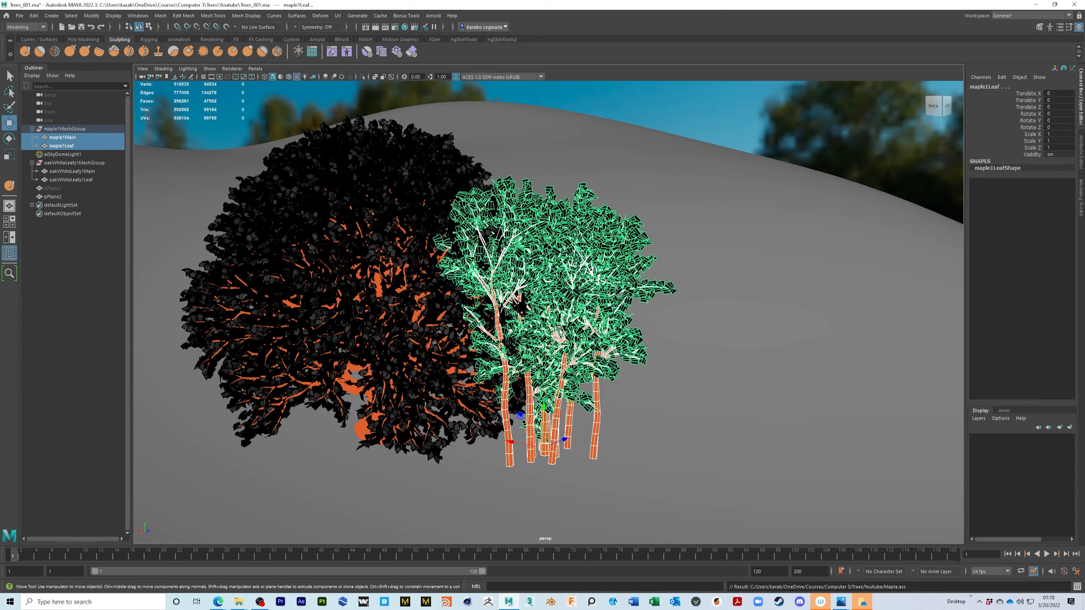
# Select the oak's leaf mesh together with its trunk mesh.
pyautogui.keyDown('alt'); pyautogui.moveTo(445, 360); pyautogui.dragTo(460, 363); pyautogui.keyUp('alt')
pyautogui.click(321, 399)
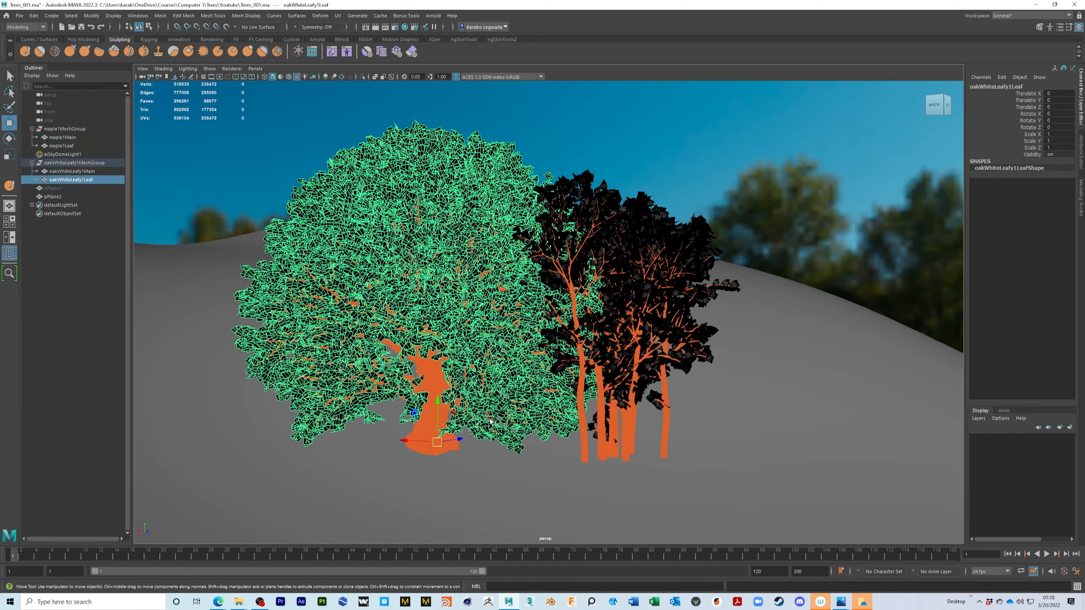
pyautogui.click(482, 435)
pyautogui.click(362, 403)
pyautogui.keyDown('shift'); pyautogui.click(416, 447); pyautogui.keyUp('shift')
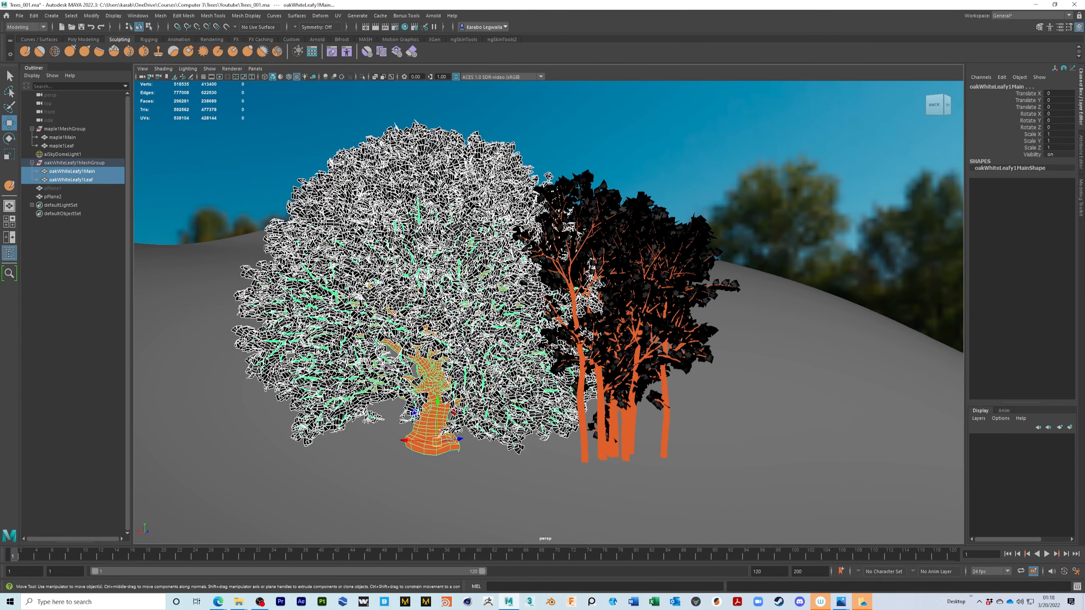
# Export the selected oak meshes as an ASS file in the same folder as Maple.ass.
pyautogui.click(19, 15)
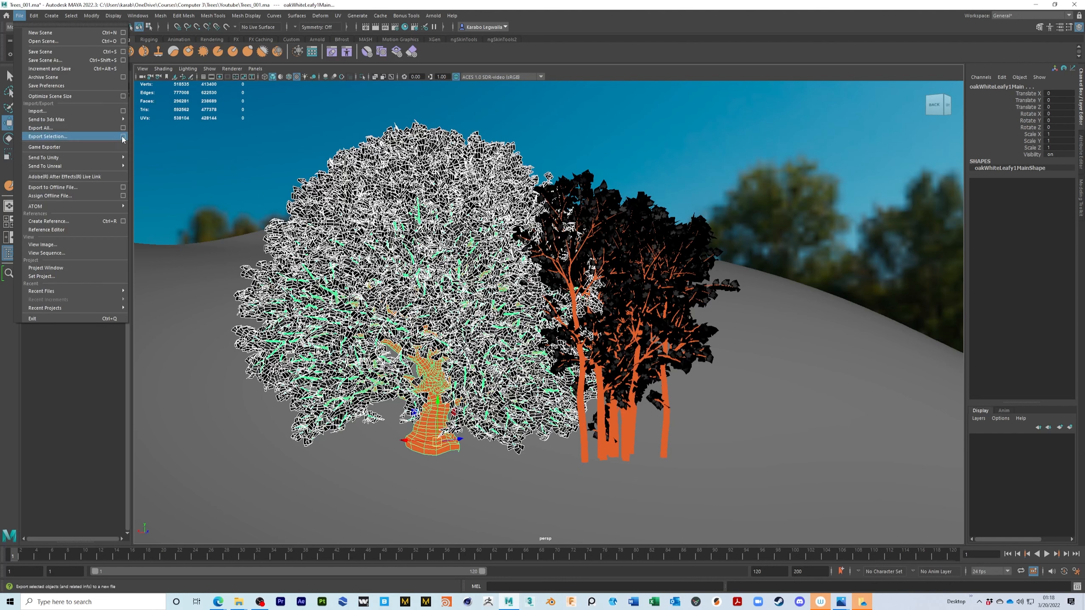
pyautogui.click(107, 137)
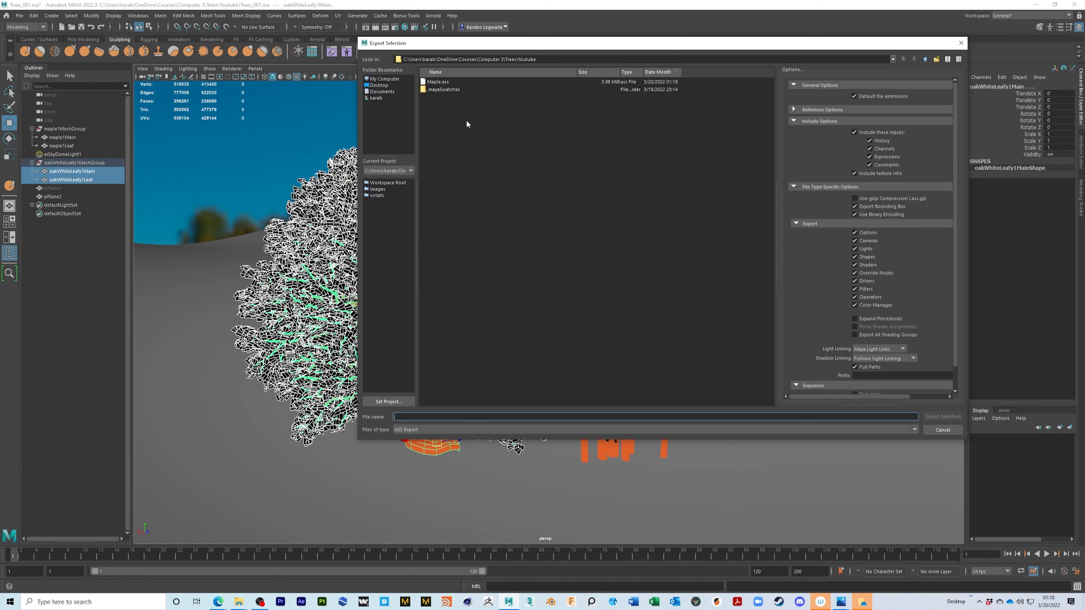
pyautogui.write('OA')
pyautogui.click(943, 416)
pyautogui.scroll(-3, 617, 393)
pyautogui.keyDown('alt'); pyautogui.moveTo(616, 392); pyautogui.dragTo(620, 393); pyautogui.keyUp('alt')
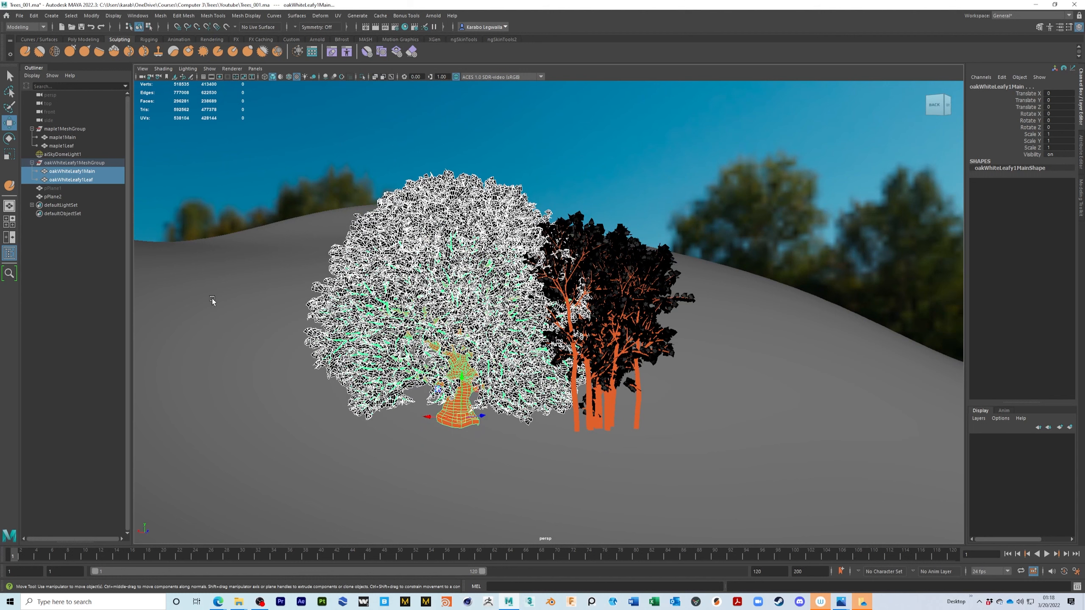
# Hide the original oak and maple mesh groups.
pyautogui.click(74, 162)
pyautogui.keyDown('ctrl'); pyautogui.click(74, 129); pyautogui.keyUp('ctrl')
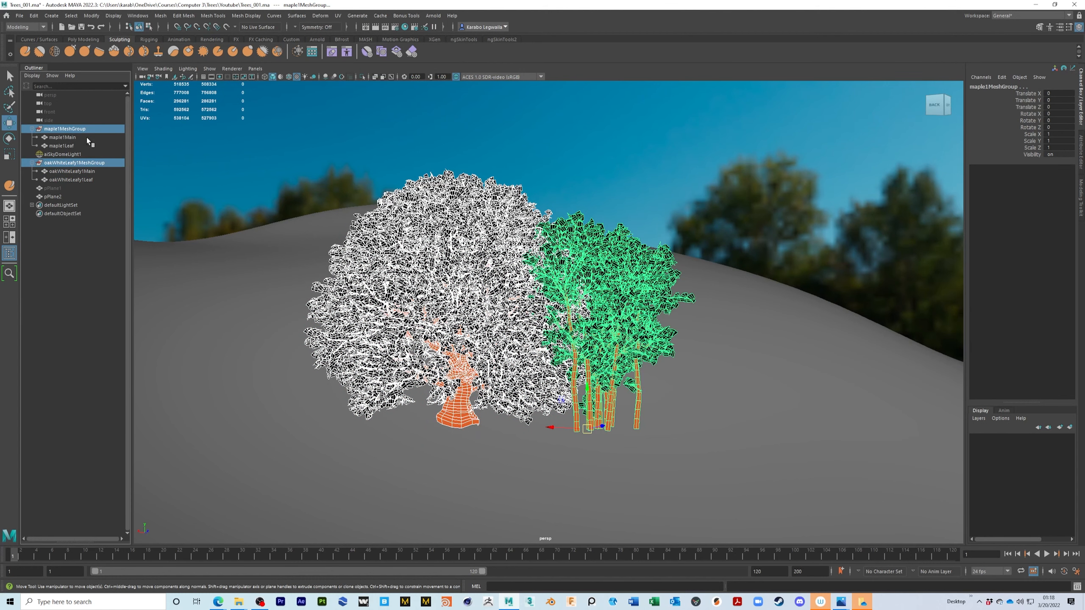
pyautogui.hotkey('ctrl', 'h')
# Create an Arnold StandIn that loads the exported oak ASS file.
pyautogui.keyDown('alt'); pyautogui.moveTo(632, 329); pyautogui.dragTo(359, 337); pyautogui.keyUp('alt')
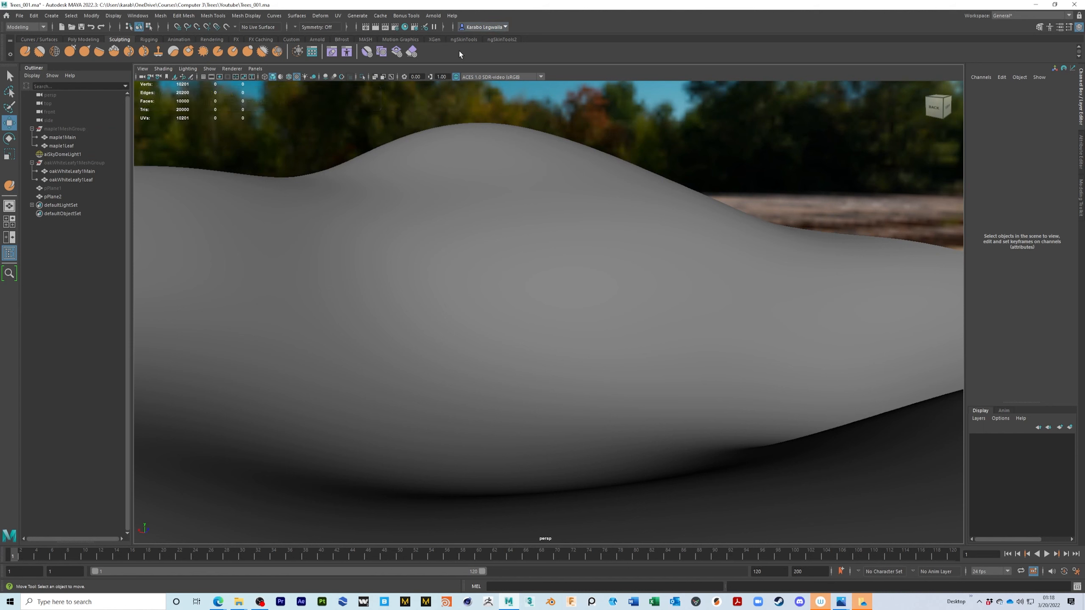
pyautogui.click(433, 16)
pyautogui.moveTo(490, 67)
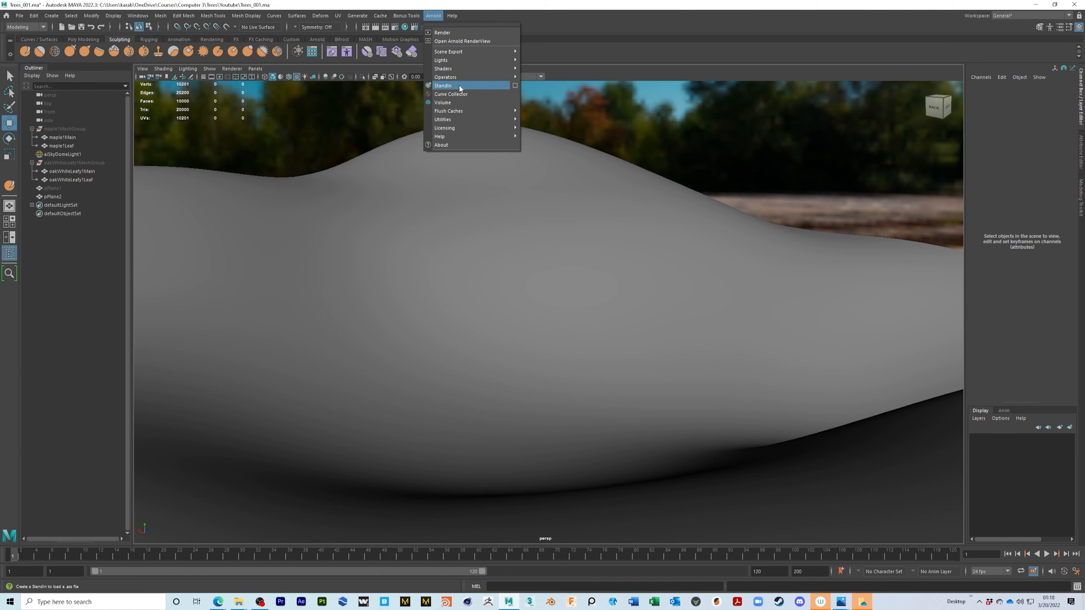
pyautogui.click(509, 87)
pyautogui.click(437, 82)
pyautogui.doubleClick(437, 83)
pyautogui.moveTo(572, 324)
pyautogui.keyDown('alt'); pyautogui.mouseDown()
pyautogui.moveTo(622, 318)
pyautogui.moveTo(567, 323)
pyautogui.mouseUp(); pyautogui.keyUp('alt')
pyautogui.keyDown('alt'); pyautogui.moveTo(691, 355); pyautogui.dragTo(809, 366, button='right'); pyautogui.keyUp('alt')
pyautogui.keyDown('alt'); pyautogui.moveTo(613, 324); pyautogui.dragTo(553, 321); pyautogui.keyUp('alt')
pyautogui.keyDown('alt'); pyautogui.moveTo(553, 322); pyautogui.dragTo(577, 314, button='right'); pyautogui.keyUp('alt')
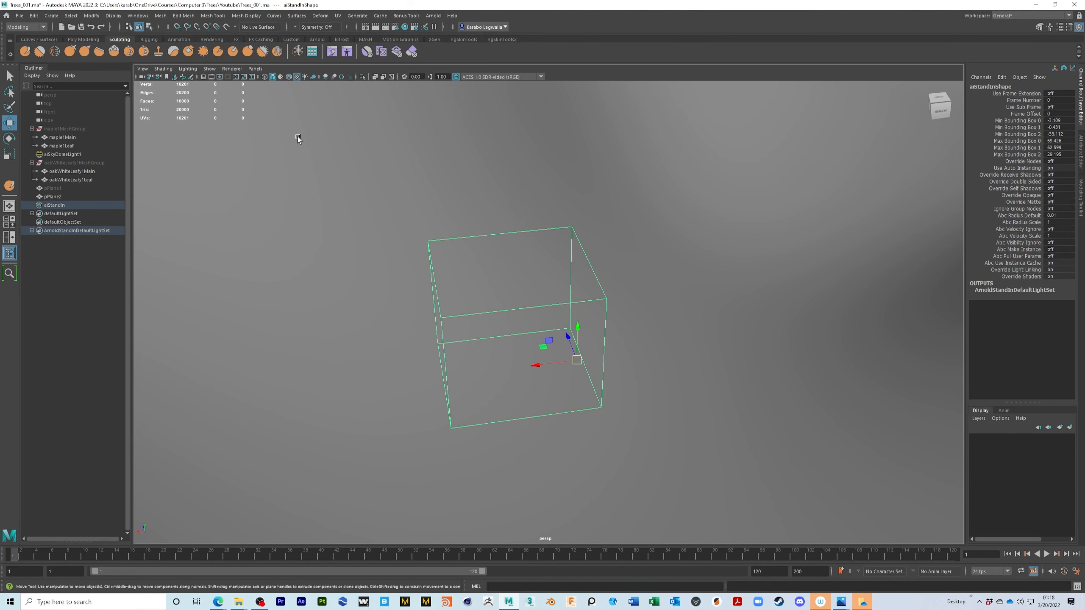
# Display the viewport grid and check the oak stand-in's pivot against the origin.
pyautogui.click(204, 78)
pyautogui.keyDown('alt'); pyautogui.moveTo(517, 337); pyautogui.dragTo(641, 355); pyautogui.keyUp('alt')
pyautogui.press('d')
pyautogui.press('d')
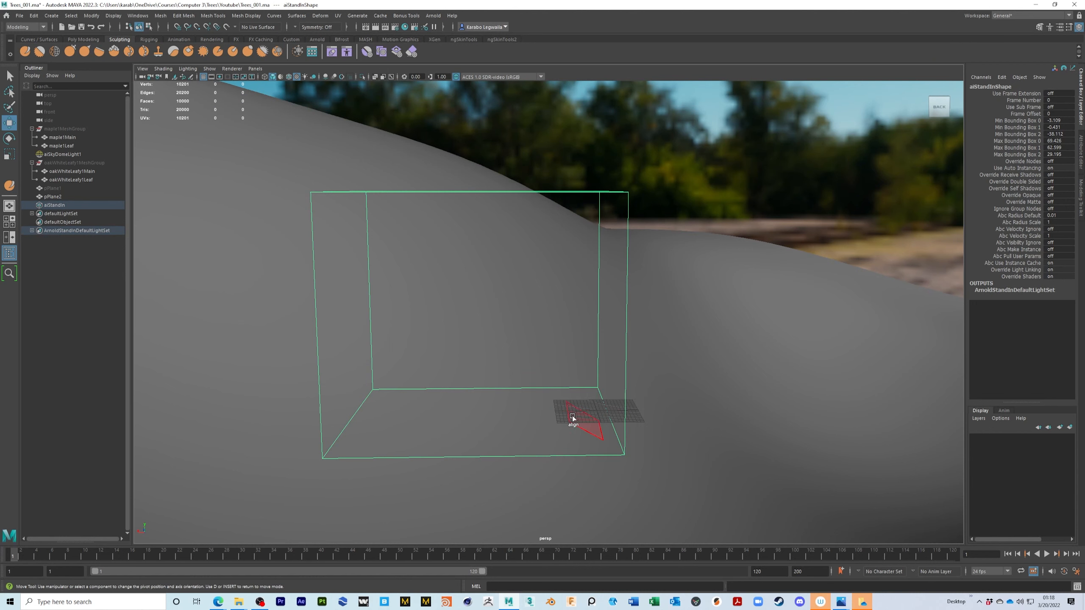
pyautogui.press('d')
pyautogui.press('d')
pyautogui.press('d')
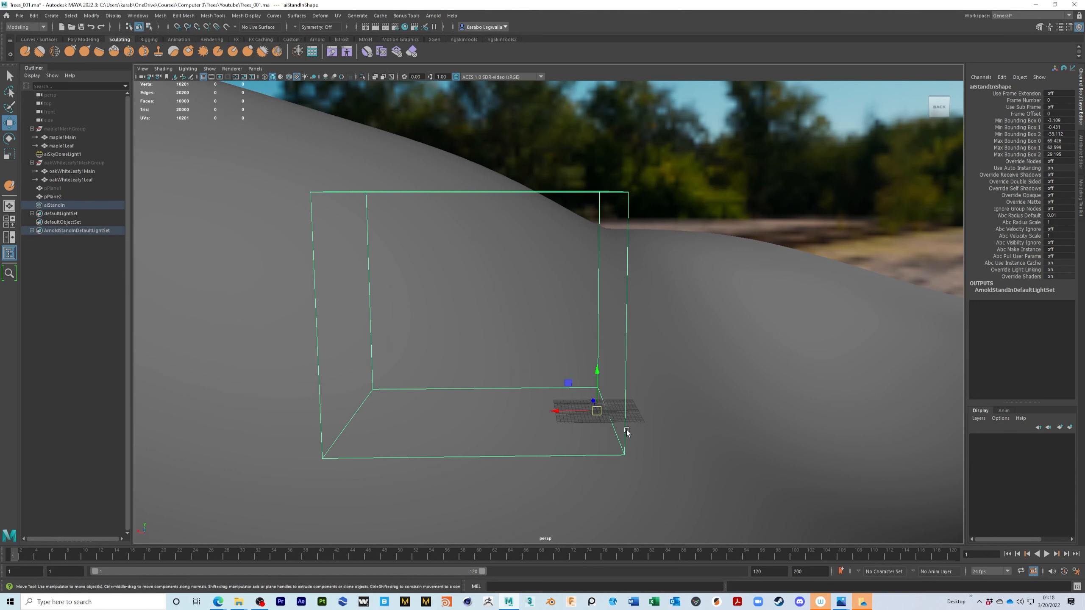
# Examine the oak stand-in's pivot and the base of its bounding box from low and high angles.
pyautogui.keyDown('alt'); pyautogui.moveTo(616, 432); pyautogui.dragTo(586, 334, button='middle'); pyautogui.keyUp('alt')
pyautogui.keyDown('alt'); pyautogui.moveTo(586, 334); pyautogui.dragTo(628, 335, button='right'); pyautogui.keyUp('alt')
pyautogui.moveTo(628, 335)
pyautogui.keyDown('alt'); pyautogui.mouseDown()
pyautogui.moveTo(620, 311)
pyautogui.moveTo(623, 320)
pyautogui.mouseUp(); pyautogui.keyUp('alt')
pyautogui.press('d')
pyautogui.press('d')
pyautogui.press('d')
pyautogui.press('d')
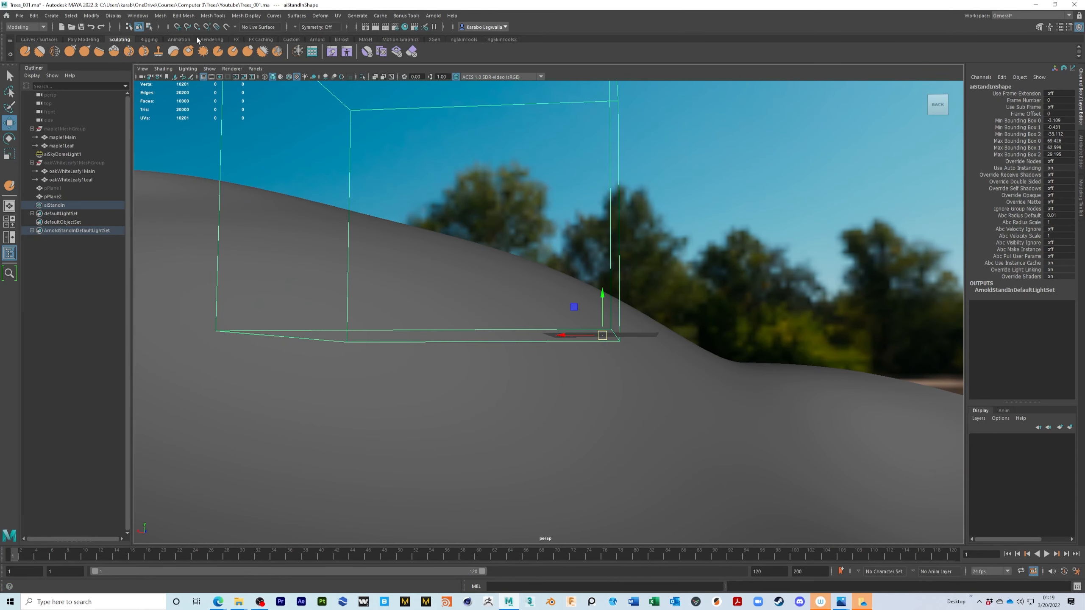
pyautogui.keyDown('alt'); pyautogui.moveTo(476, 321); pyautogui.dragTo(558, 345); pyautogui.keyUp('alt')
pyautogui.press('d')
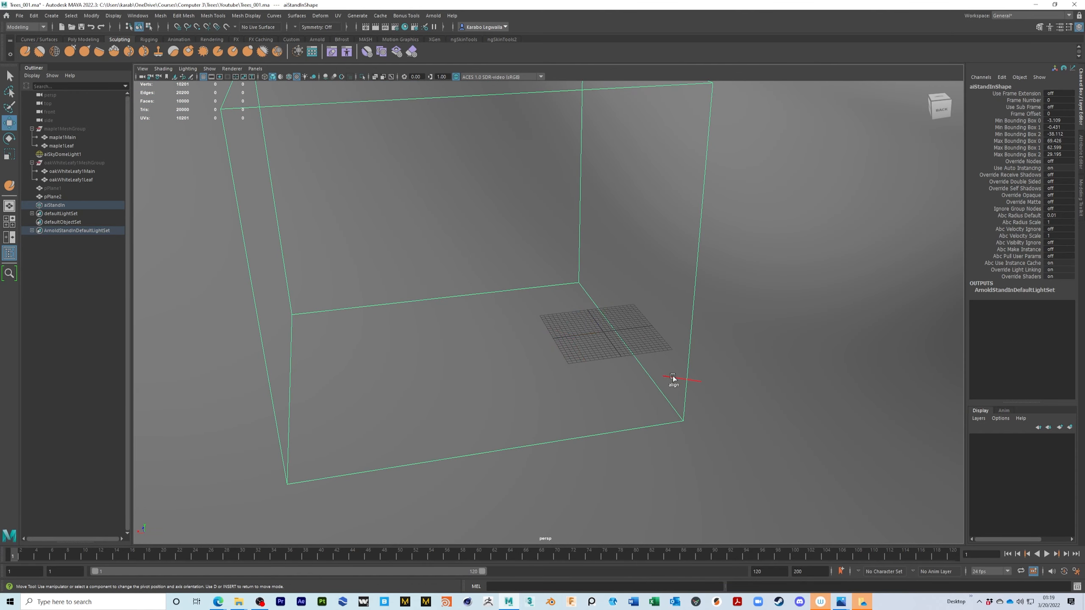
pyautogui.keyDown('alt'); pyautogui.moveTo(670, 376); pyautogui.dragTo(567, 318, button='right'); pyautogui.keyUp('alt')
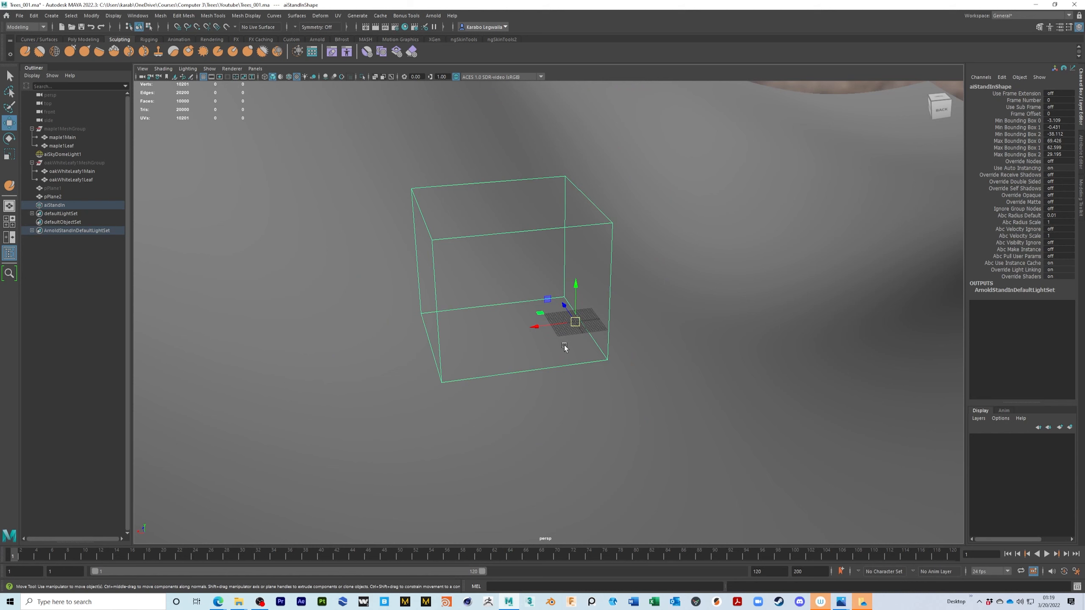
pyautogui.keyDown('alt'); pyautogui.moveTo(564, 348); pyautogui.dragTo(528, 318); pyautogui.keyUp('alt')
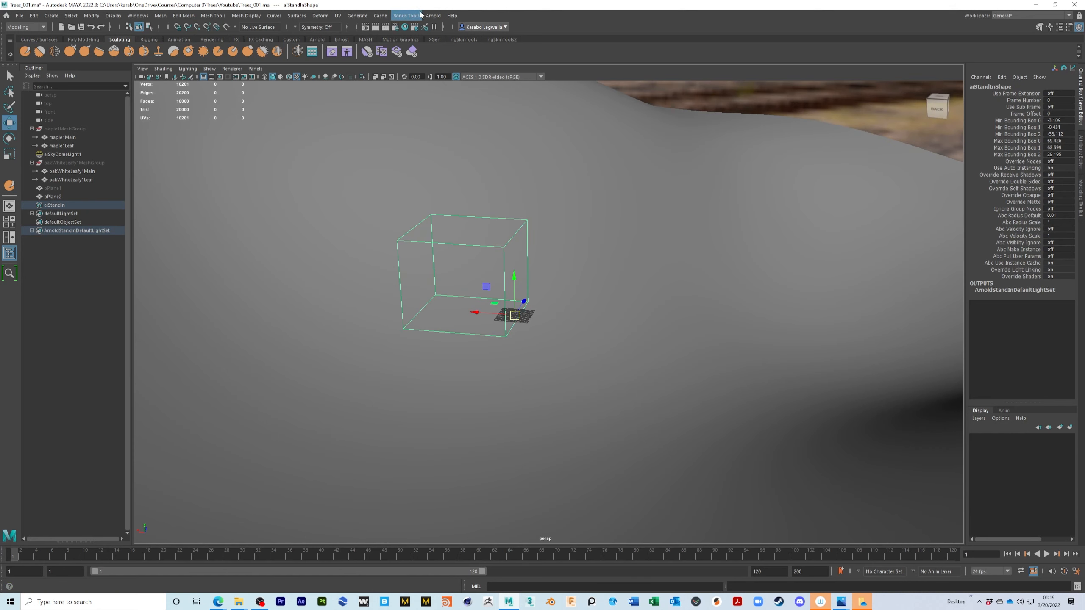
# Create a second Arnold StandIn from Maple.ass and save the scene.
pyautogui.click(433, 16)
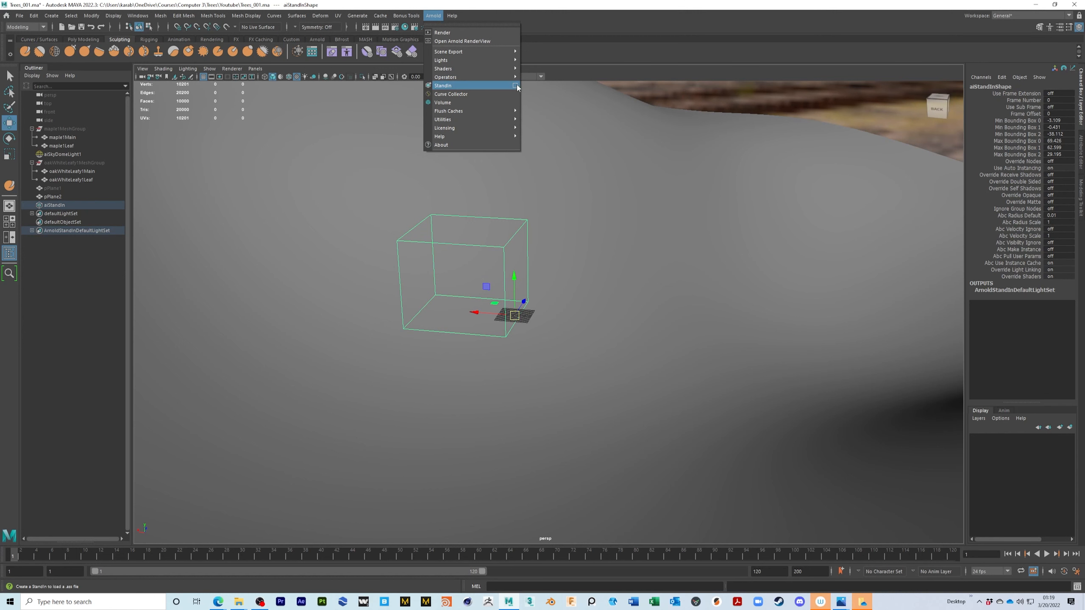
pyautogui.click(470, 85)
pyautogui.doubleClick(454, 91)
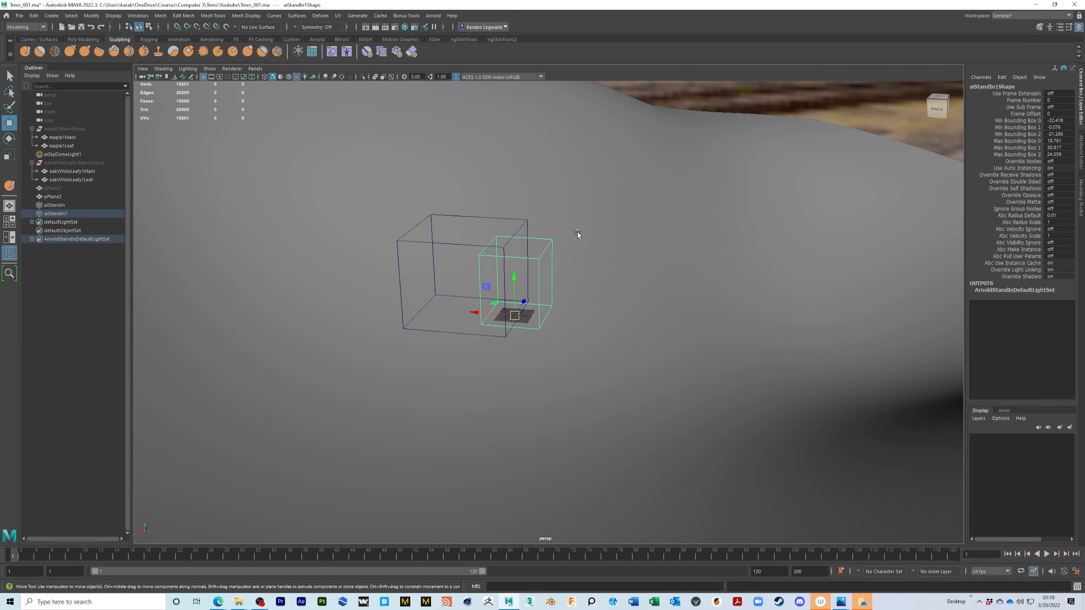
pyautogui.keyDown('alt'); pyautogui.moveTo(557, 293); pyautogui.dragTo(429, 259); pyautogui.keyUp('alt')
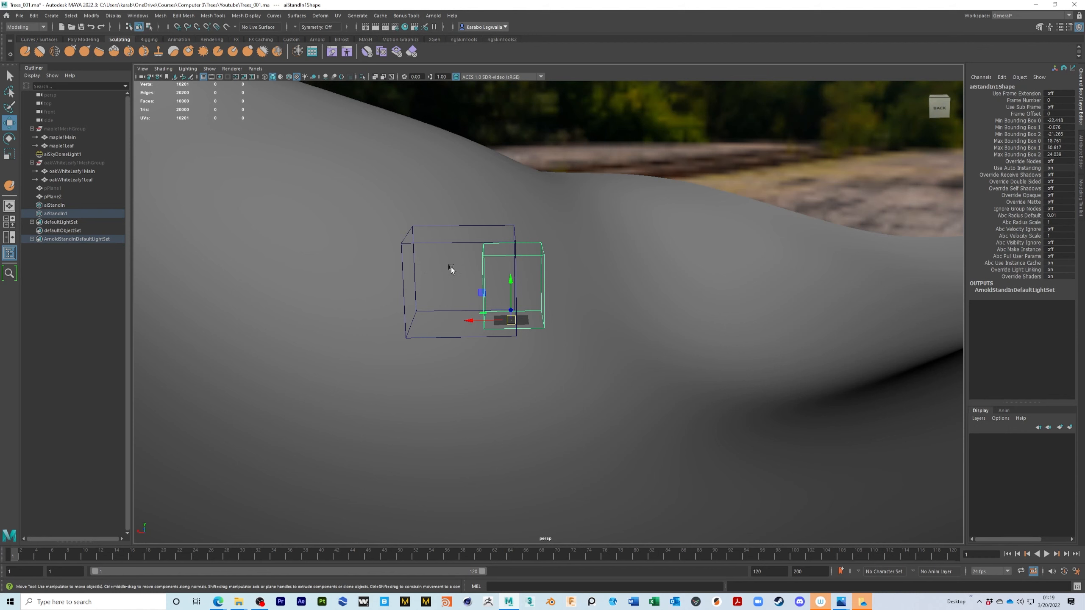
pyautogui.hotkey('ctrl', 's')
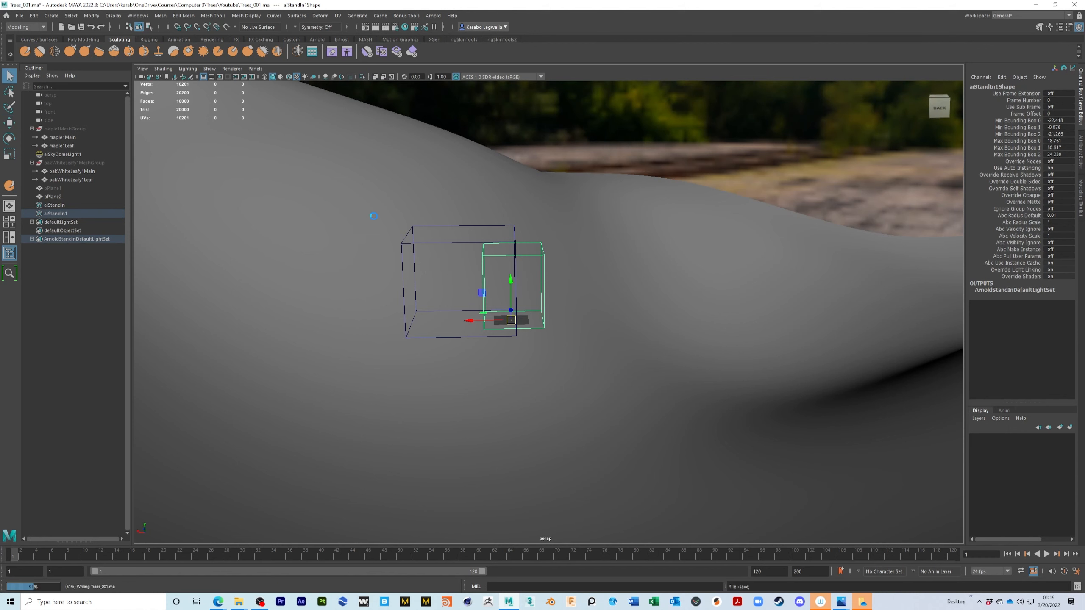
# Preview both tree stand-ins on the ground in Arnold RenderView, then close the render.
pyautogui.keyDown('alt'); pyautogui.moveTo(463, 248); pyautogui.dragTo(464, 257, button='middle'); pyautogui.keyUp('alt')
pyautogui.scroll(2, 496, 223)
pyautogui.click(434, 15)
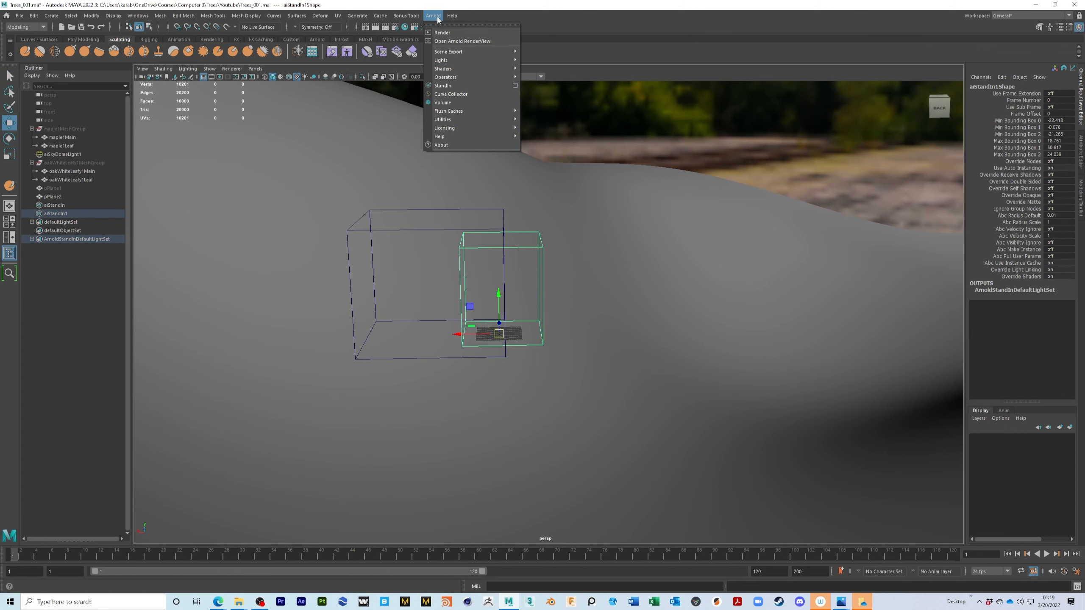
pyautogui.click(446, 41)
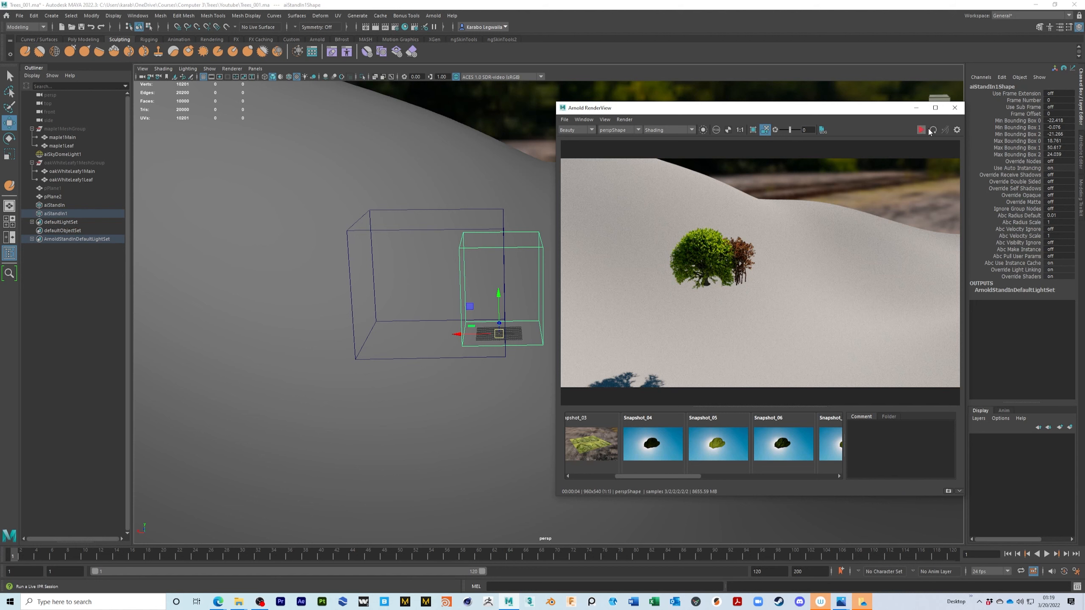
pyautogui.click(955, 107)
# Rename the oak stand-in as OAK.
pyautogui.scroll(-5, 487, 279)
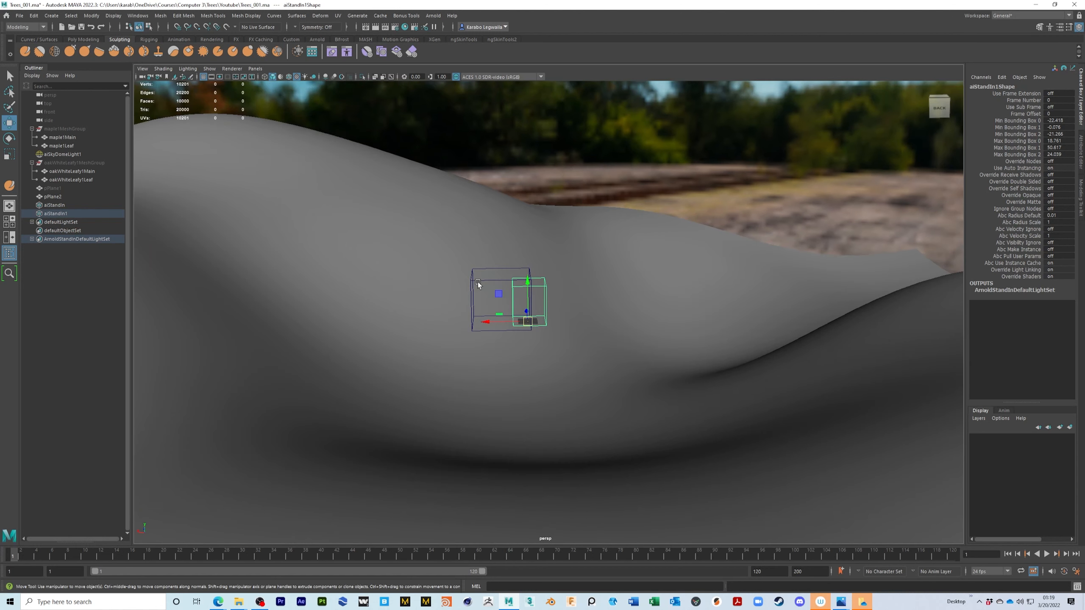
pyautogui.keyDown('alt'); pyautogui.moveTo(487, 279); pyautogui.dragTo(364, 266); pyautogui.keyUp('alt')
pyautogui.click(55, 205)
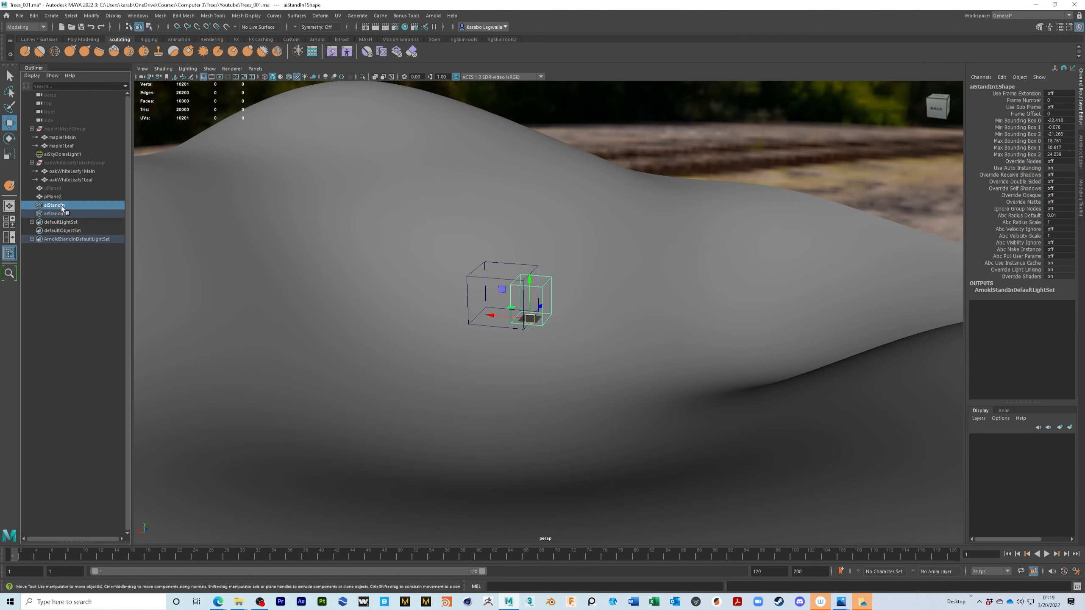
pyautogui.doubleClick(55, 205)
pyautogui.write('OAK')
pyautogui.press('Return')
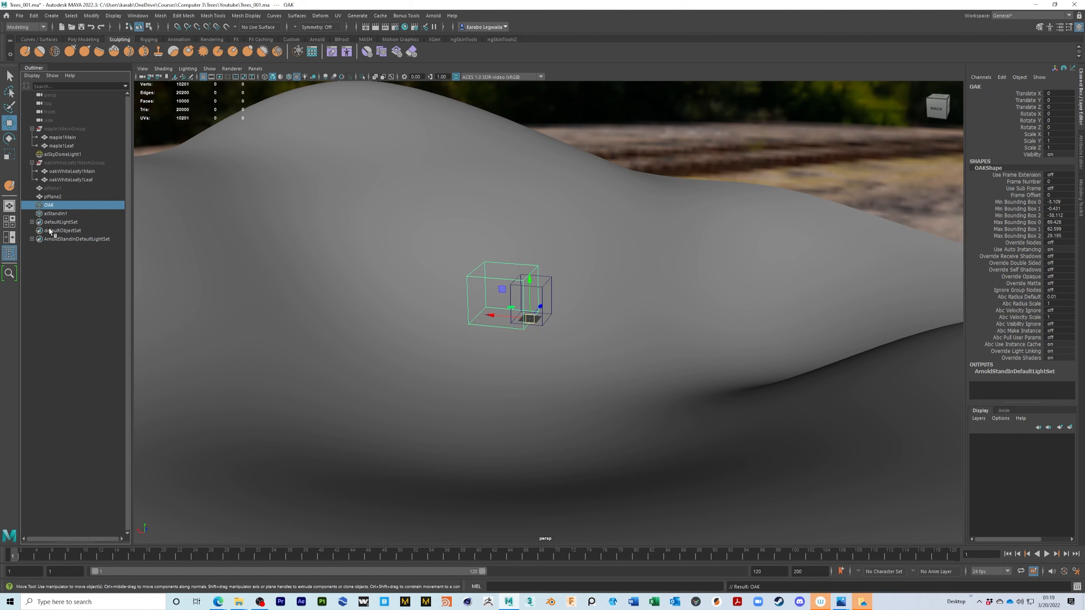
# Rename the maple stand-in as Maple.
pyautogui.doubleClick(67, 213)
pyautogui.write('Maple')
pyautogui.press('Return')
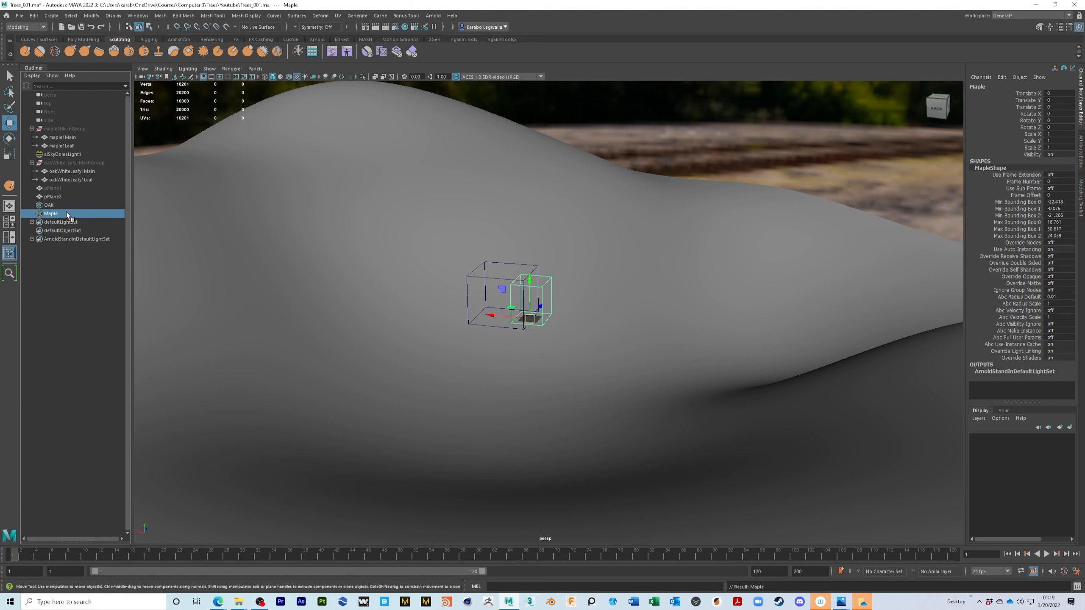
# Open the MASH network options for the OAK and Maple stand-ins and choose the Initial State distribution type with Instancer geometry.
pyautogui.keyDown('shift'); pyautogui.click(485, 278); pyautogui.keyUp('shift')
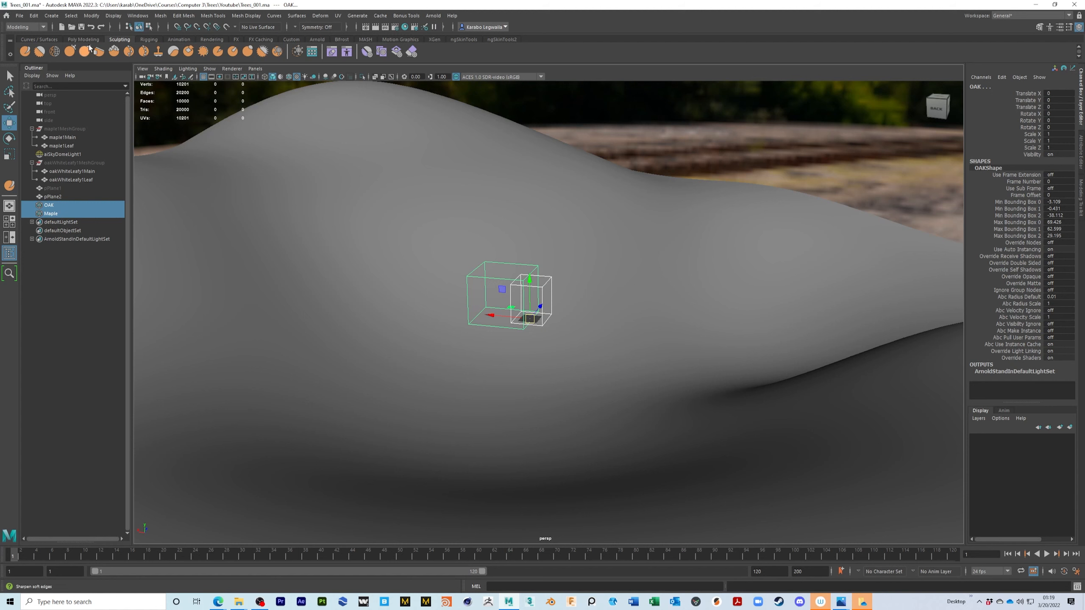
pyautogui.click(26, 27)
pyautogui.click(37, 65)
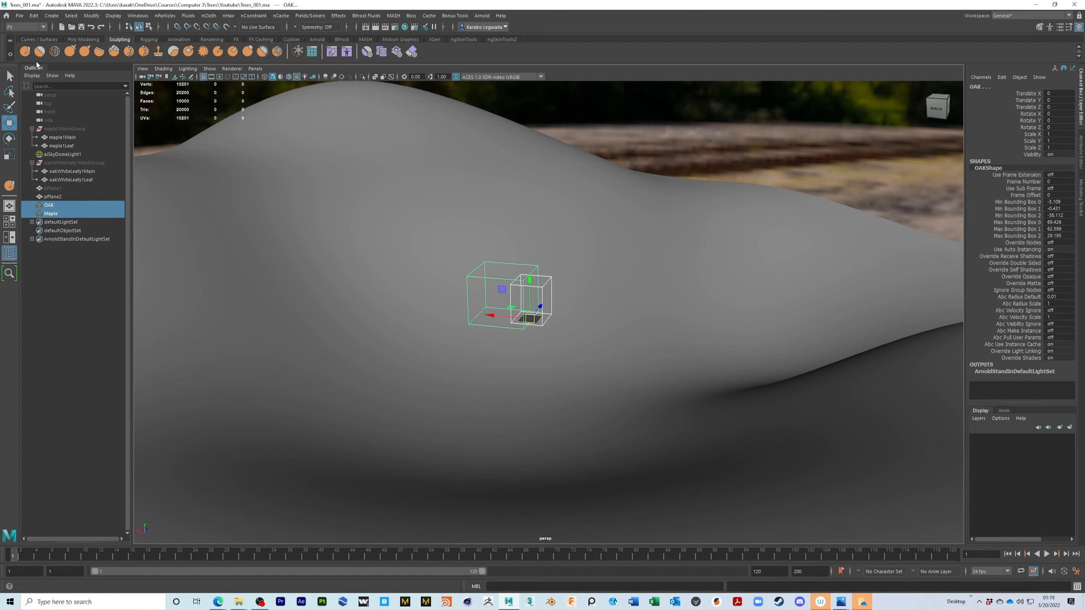
pyautogui.click(393, 16)
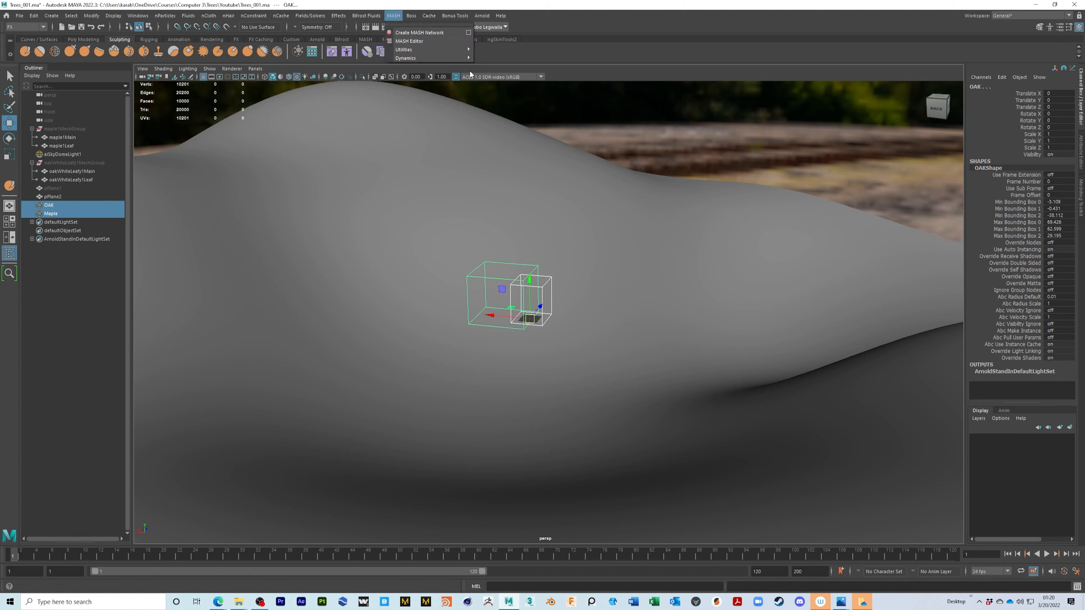
pyautogui.click(469, 33)
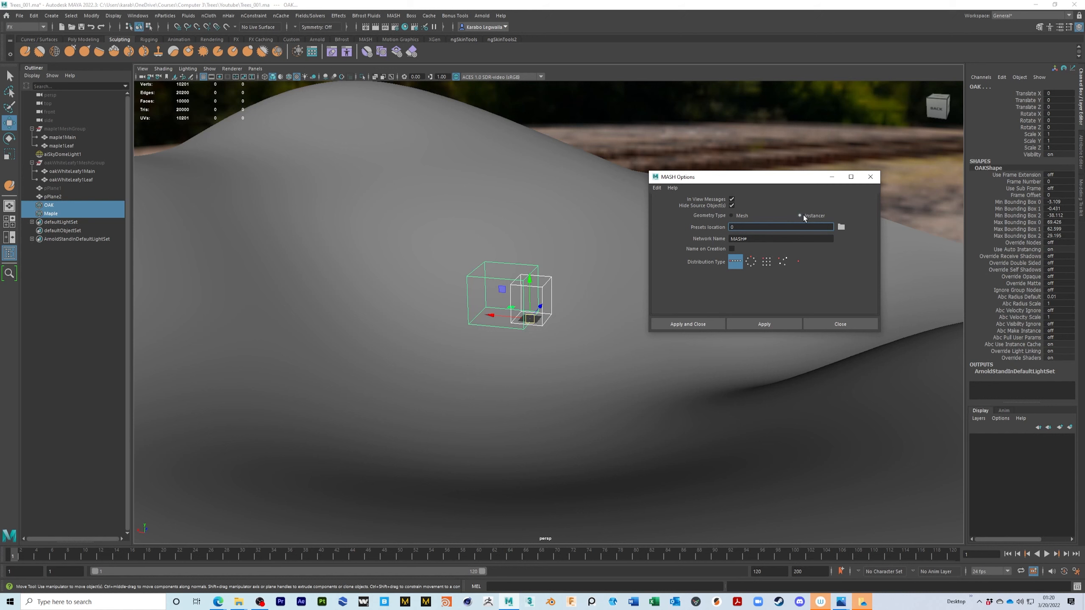
pyautogui.click(784, 266)
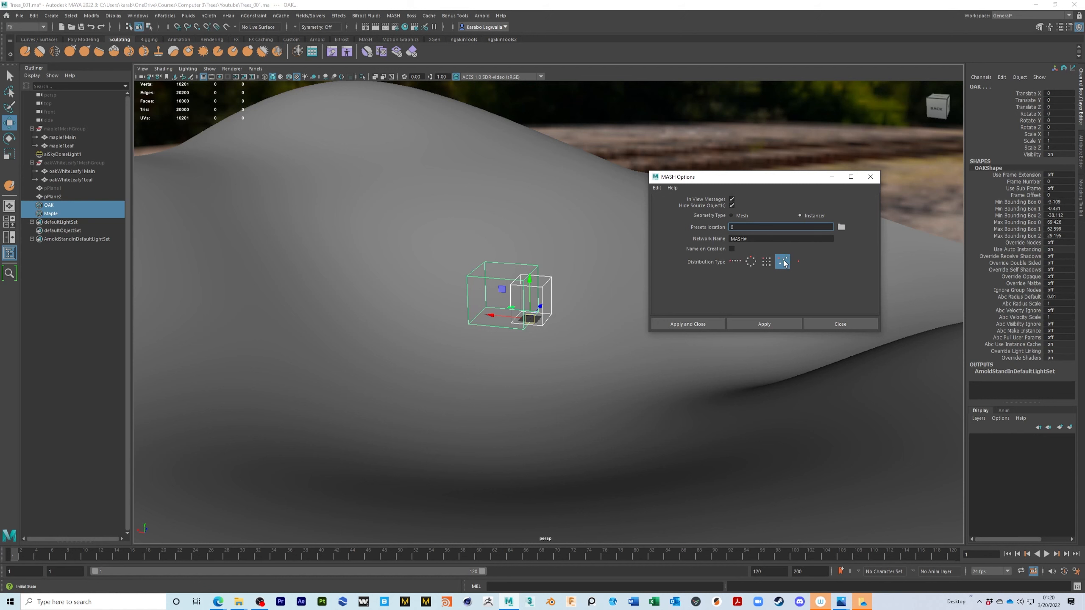
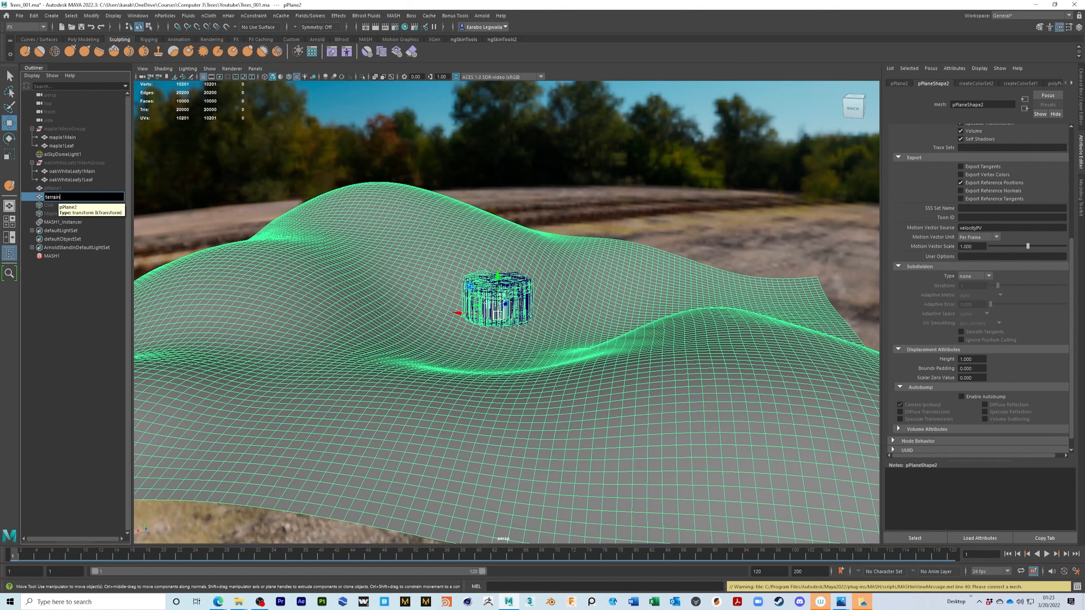
# Rename the sculpted ground plane as terrain and save the scene.
pyautogui.write('rrain')
pyautogui.press('Return')
pyautogui.hotkey('ctrl', 's')
pyautogui.press('w')
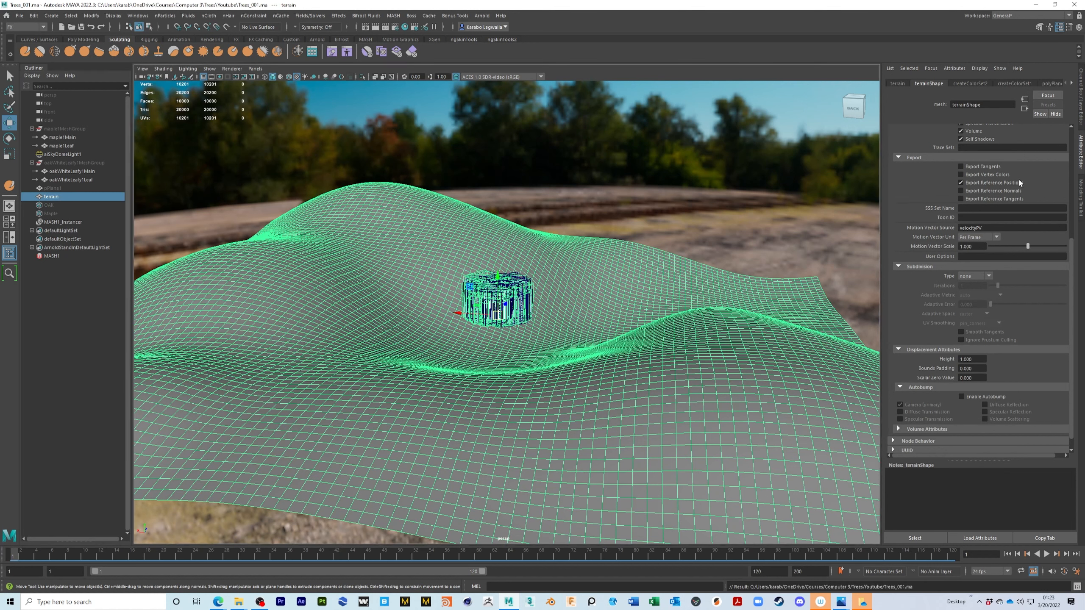
# Connect the terrain as the Input Mesh of the MASH1_Distribute node.
pyautogui.click(55, 256)
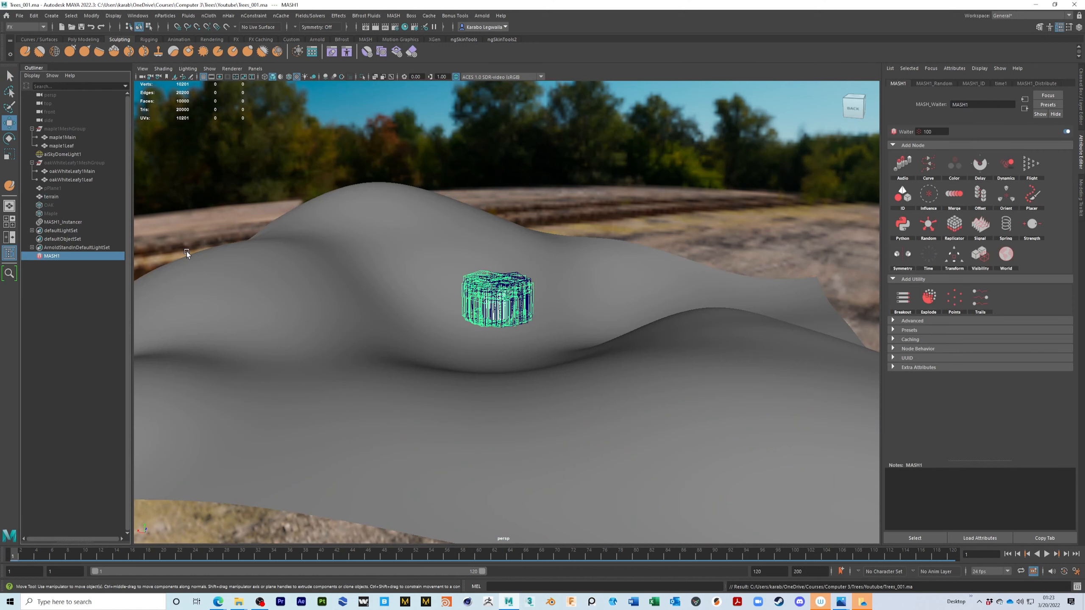
pyautogui.click(1028, 83)
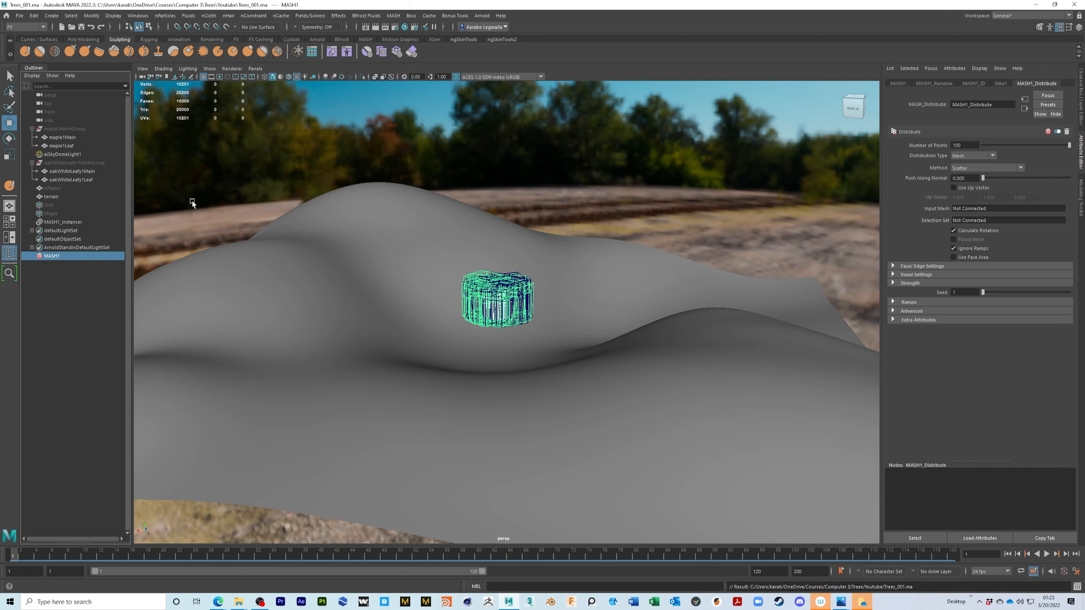
pyautogui.click(54, 198)
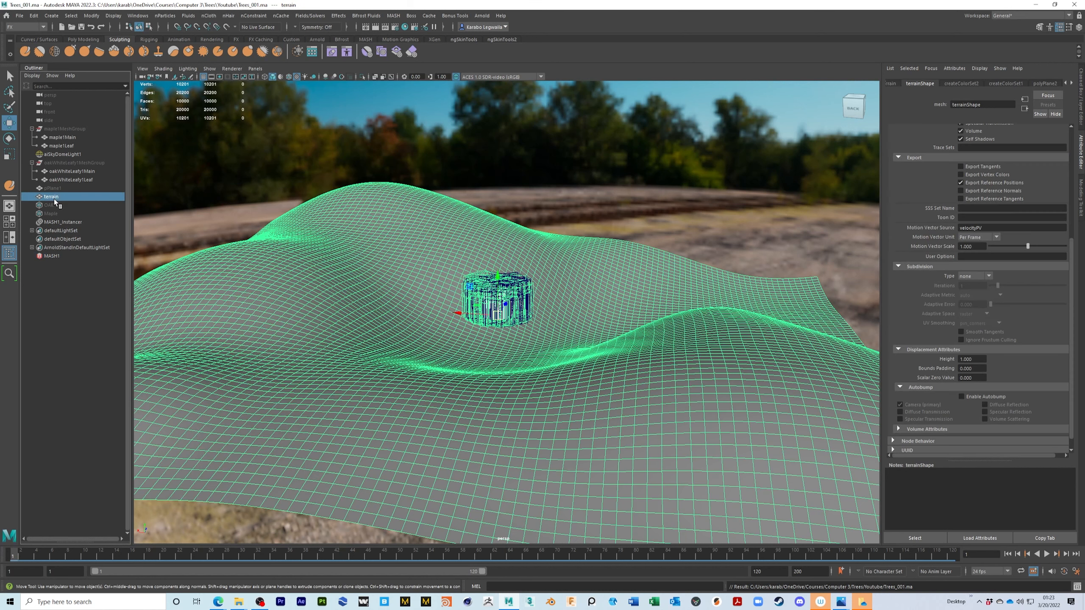
pyautogui.click(69, 258)
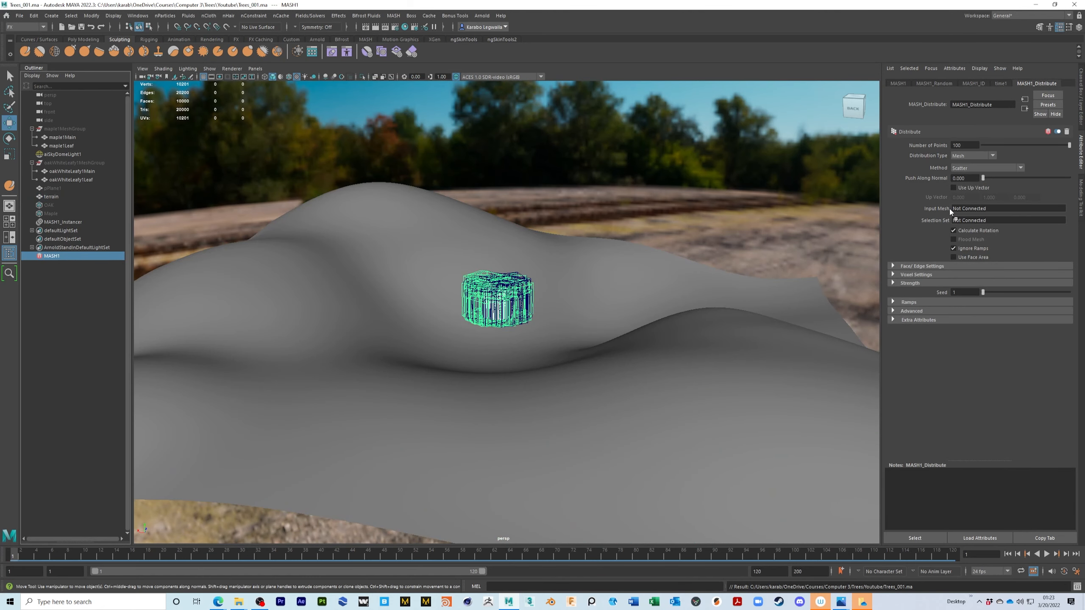
pyautogui.moveTo(961, 208); pyautogui.dragTo(962, 210, button='middle')
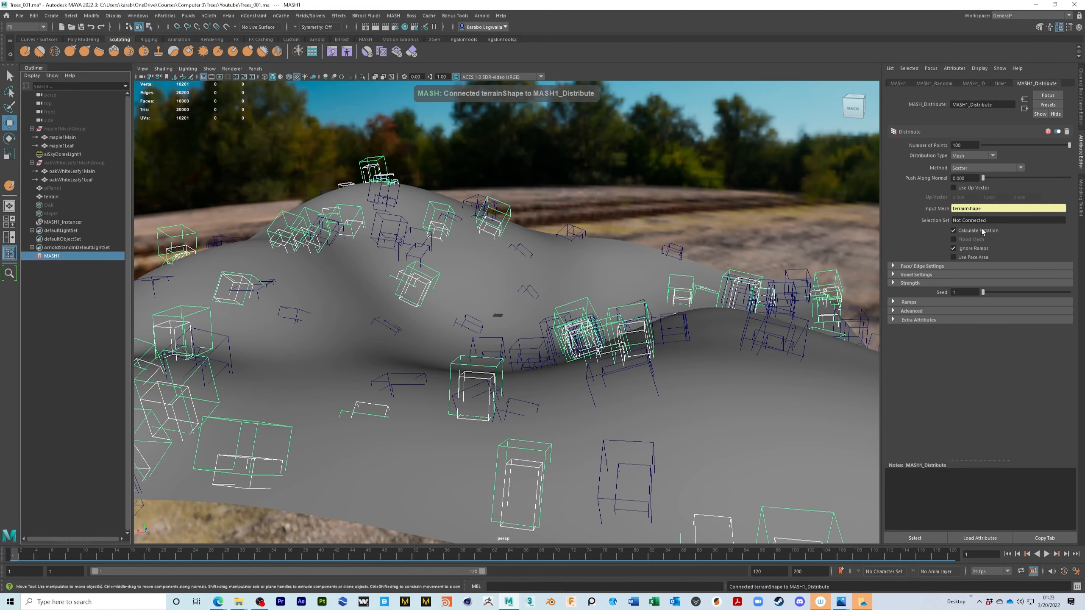
# Turn off Calculate Rotation on MASH1_Distribute and check the tree instances across the terrain from several angles.
pyautogui.keyDown('alt'); pyautogui.moveTo(699, 358); pyautogui.dragTo(586, 323); pyautogui.keyUp('alt')
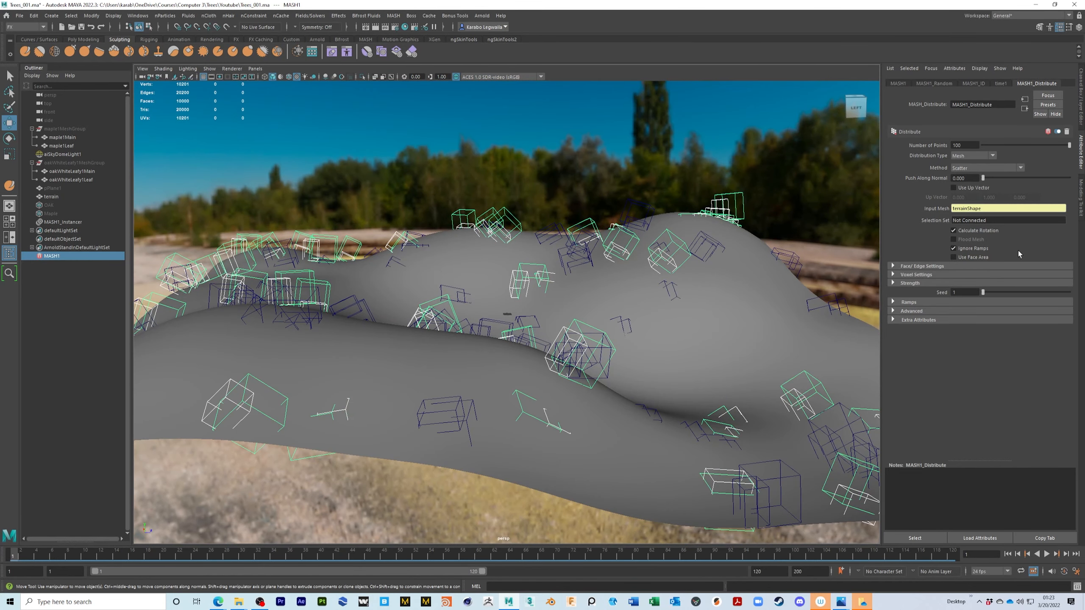
pyautogui.keyDown('alt'); pyautogui.moveTo(516, 307); pyautogui.dragTo(613, 307); pyautogui.keyUp('alt')
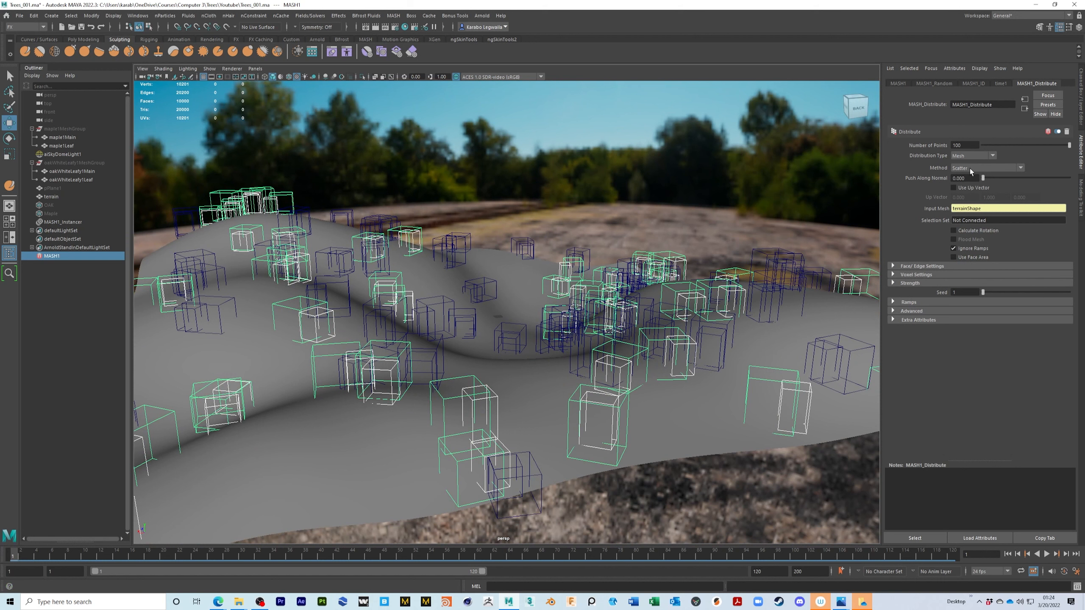
pyautogui.keyDown('alt'); pyautogui.moveTo(674, 236); pyautogui.dragTo(453, 376); pyautogui.keyUp('alt')
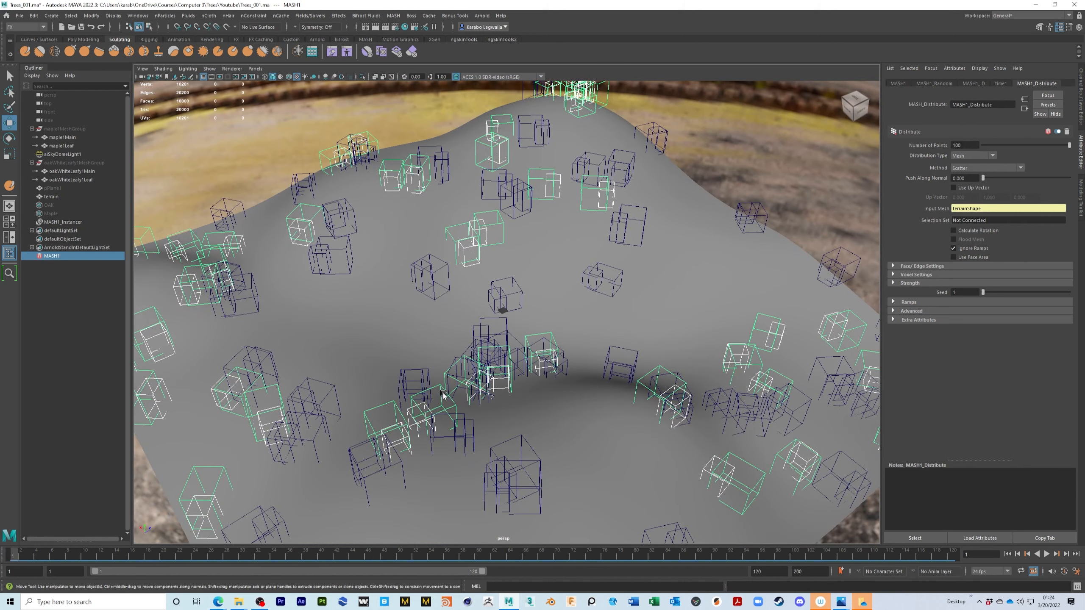
pyautogui.click(428, 376)
pyautogui.keyDown('alt'); pyautogui.moveTo(527, 367); pyautogui.dragTo(582, 332); pyautogui.keyUp('alt')
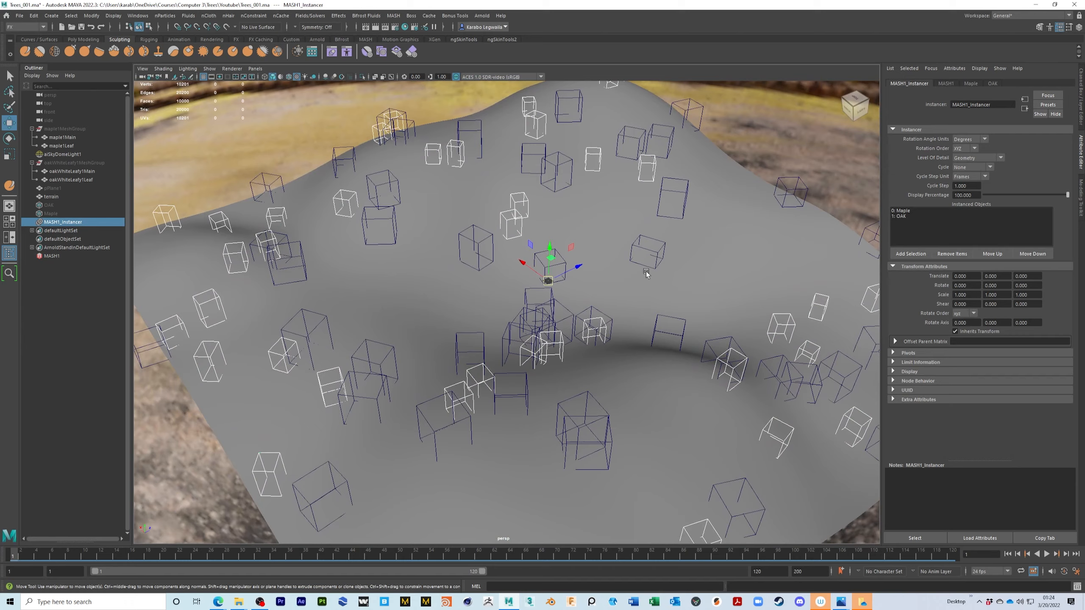
pyautogui.keyDown('alt'); pyautogui.moveTo(587, 392); pyautogui.dragTo(613, 370); pyautogui.keyUp('alt')
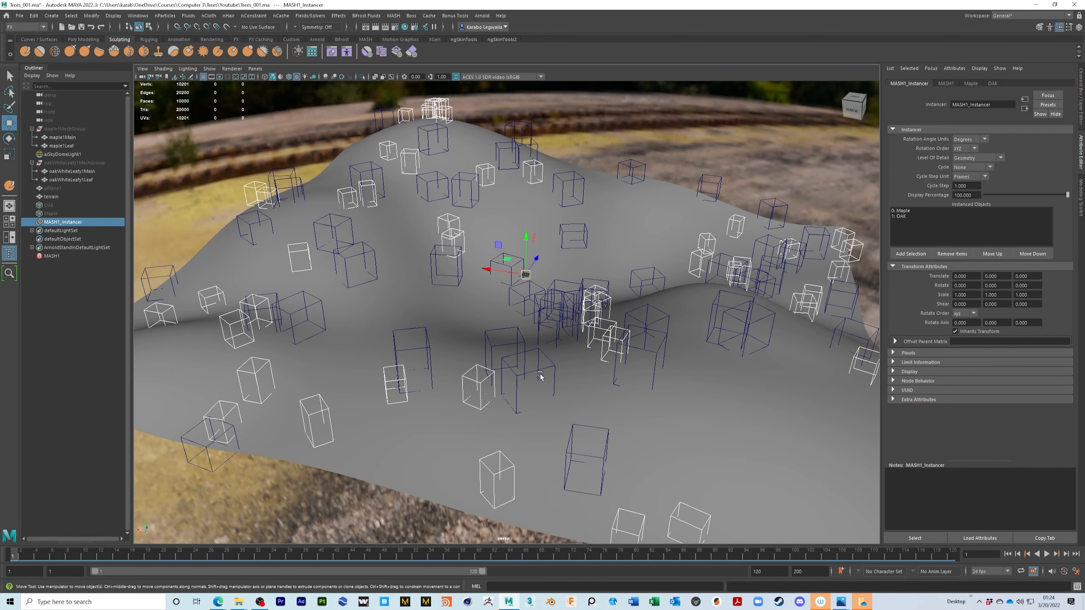
pyautogui.keyDown('alt'); pyautogui.moveTo(722, 269); pyautogui.dragTo(747, 235); pyautogui.keyUp('alt')
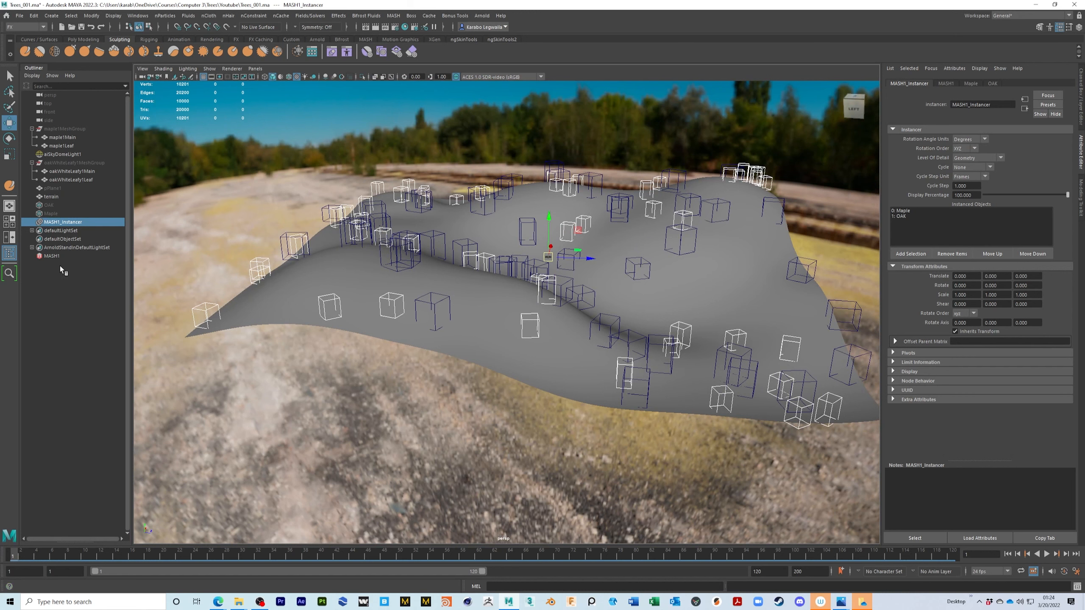
# Save the scene and render the trees scattered by MASH1 over the terrain in Arnold RenderView.
pyautogui.click(52, 256)
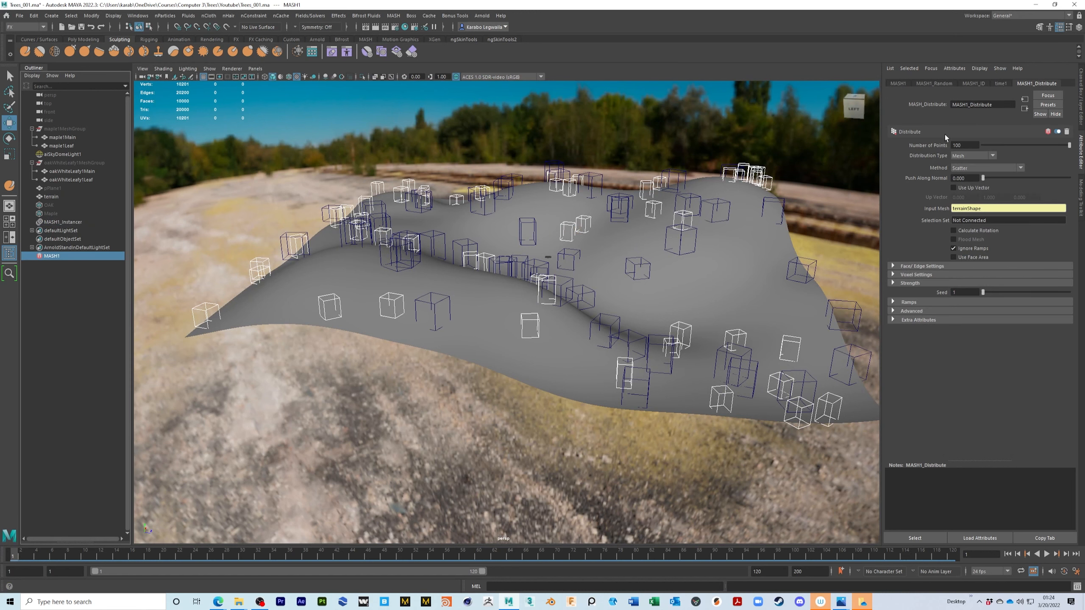
pyautogui.keyDown('alt'); pyautogui.moveTo(665, 224); pyautogui.dragTo(670, 213); pyautogui.keyUp('alt')
pyautogui.keyDown('alt'); pyautogui.moveTo(670, 212); pyautogui.dragTo(696, 234, button='right'); pyautogui.keyUp('alt')
pyautogui.keyDown('alt'); pyautogui.moveTo(696, 235); pyautogui.dragTo(719, 245, button='middle'); pyautogui.keyUp('alt')
pyautogui.hotkey('ctrl', 's')
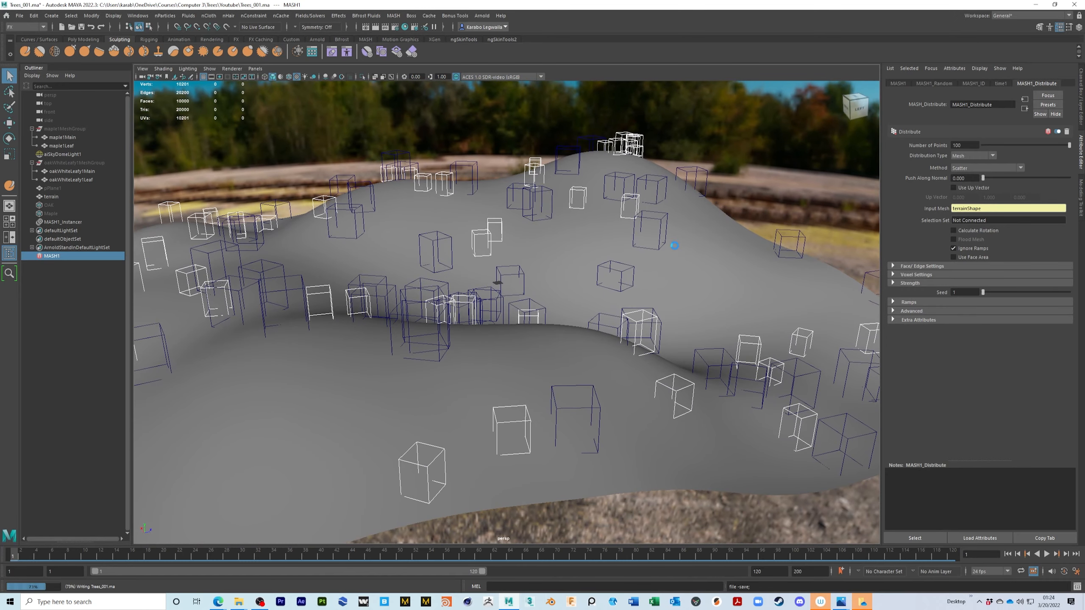
pyautogui.click(482, 15)
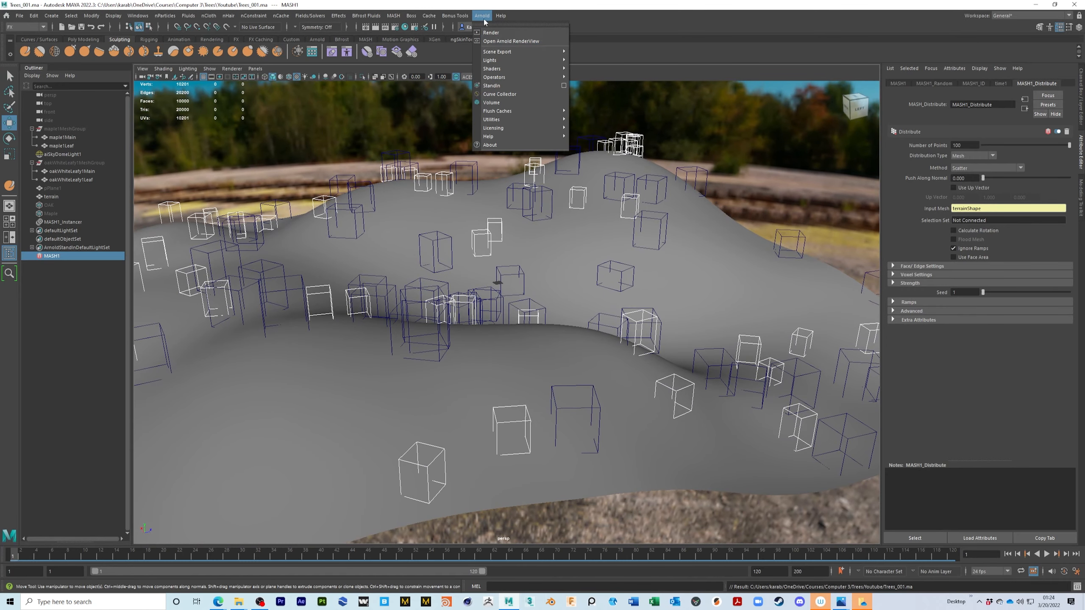
pyautogui.click(502, 32)
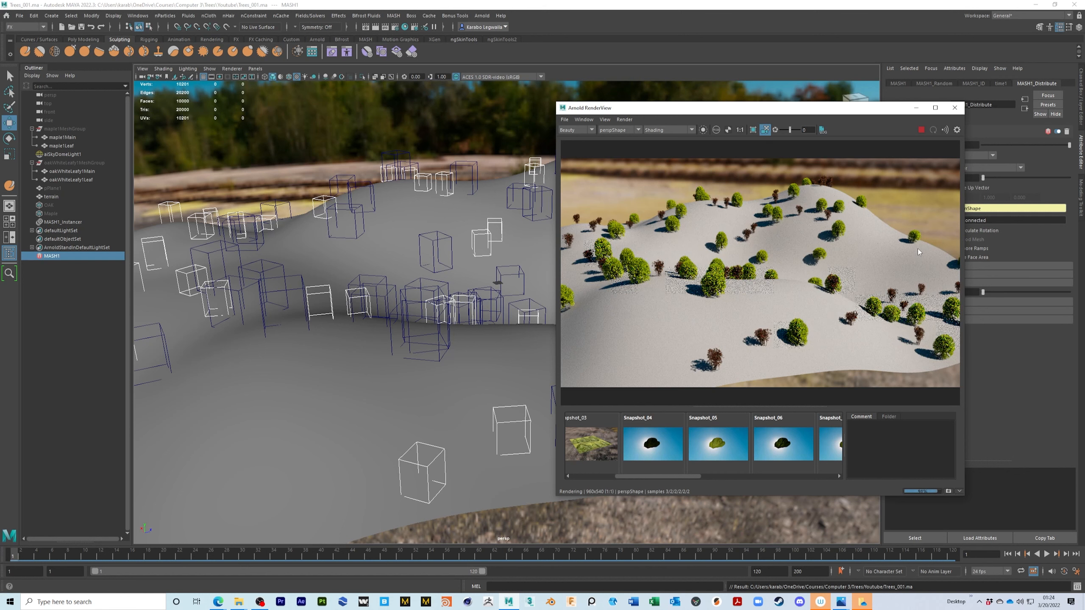
# Examine individual trees up close at ground level in the live Arnold render.
pyautogui.scroll(5, 744, 256)
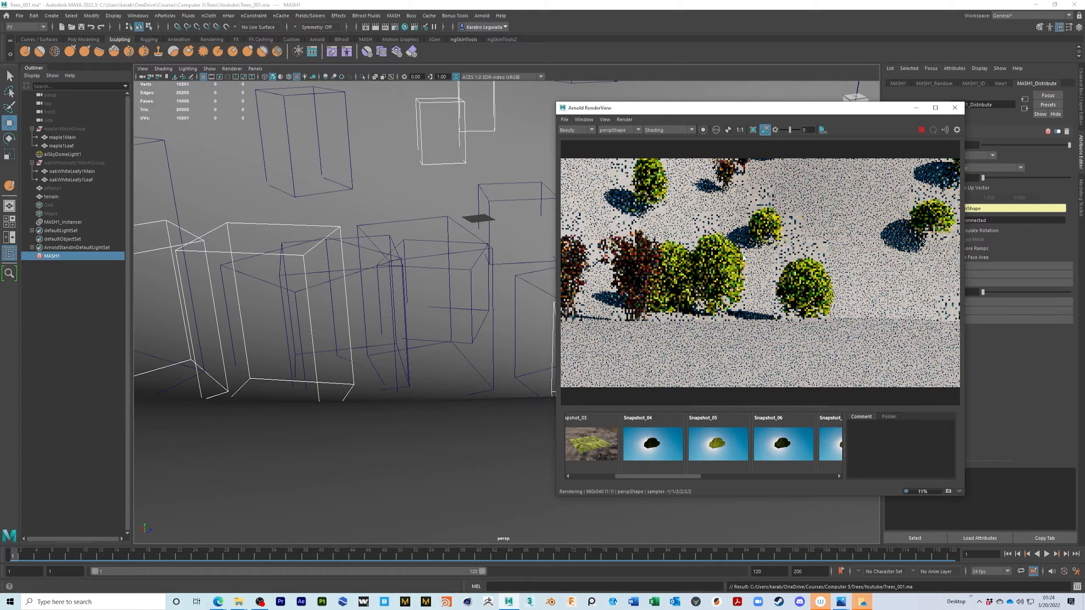
pyautogui.scroll(5, 744, 256)
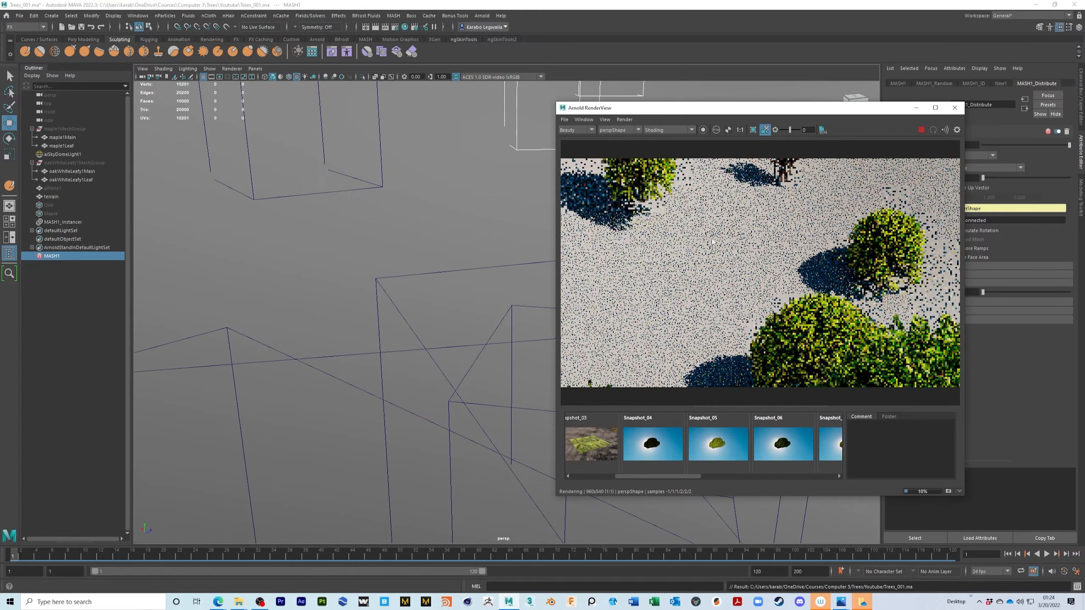
pyautogui.keyDown('alt'); pyautogui.moveTo(712, 239); pyautogui.dragTo(688, 268); pyautogui.keyUp('alt')
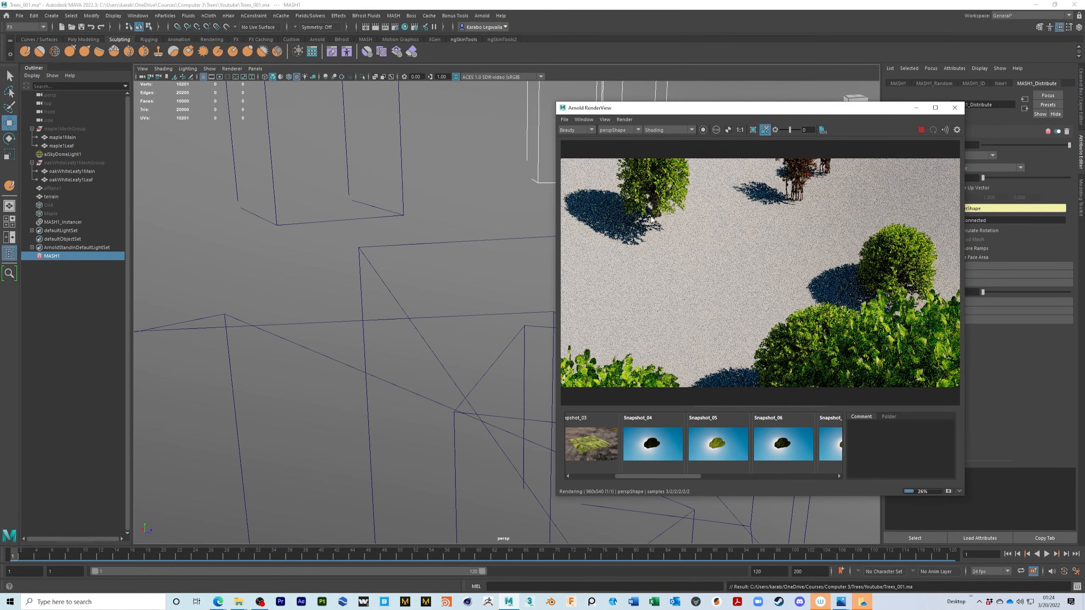
pyautogui.keyDown('alt'); pyautogui.moveTo(650, 226); pyautogui.dragTo(812, 338); pyautogui.keyUp('alt')
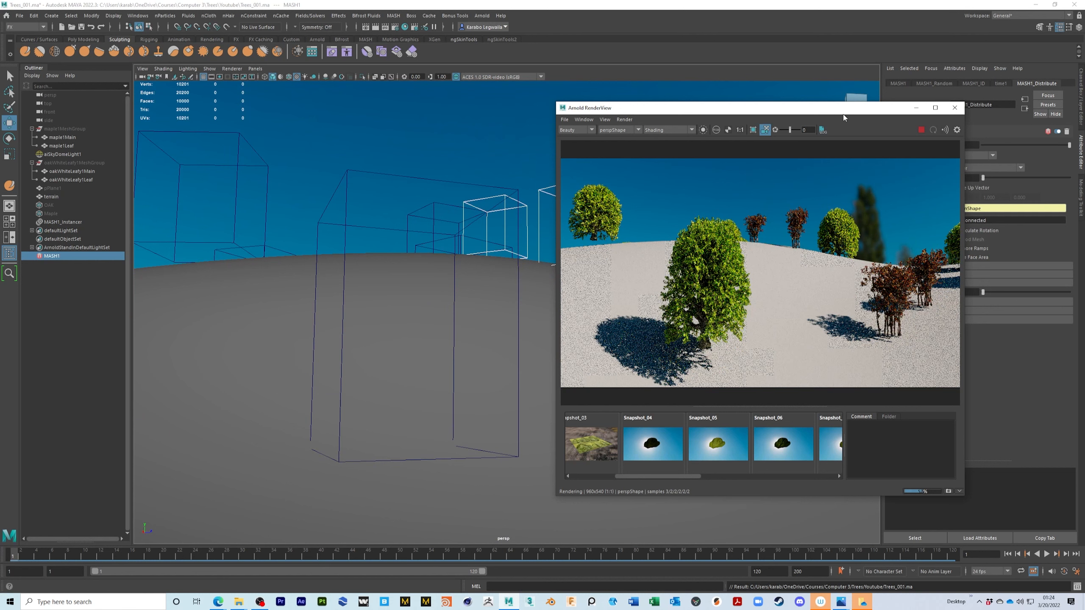
pyautogui.moveTo(845, 115); pyautogui.dragTo(828, 214)
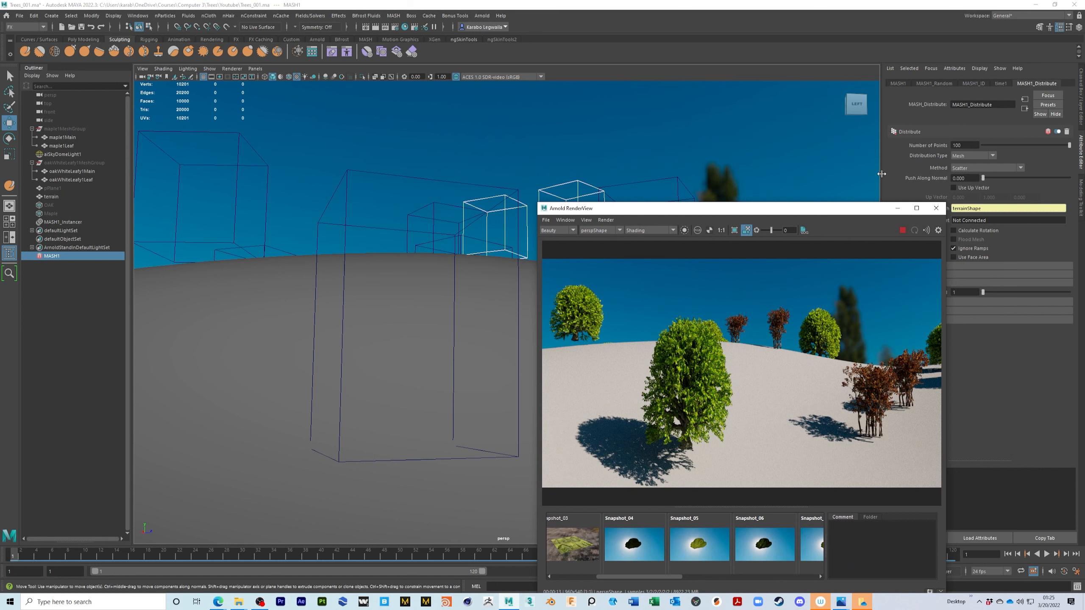
# Set Position Y of the MASH1_Random node to 0.
pyautogui.click(936, 84)
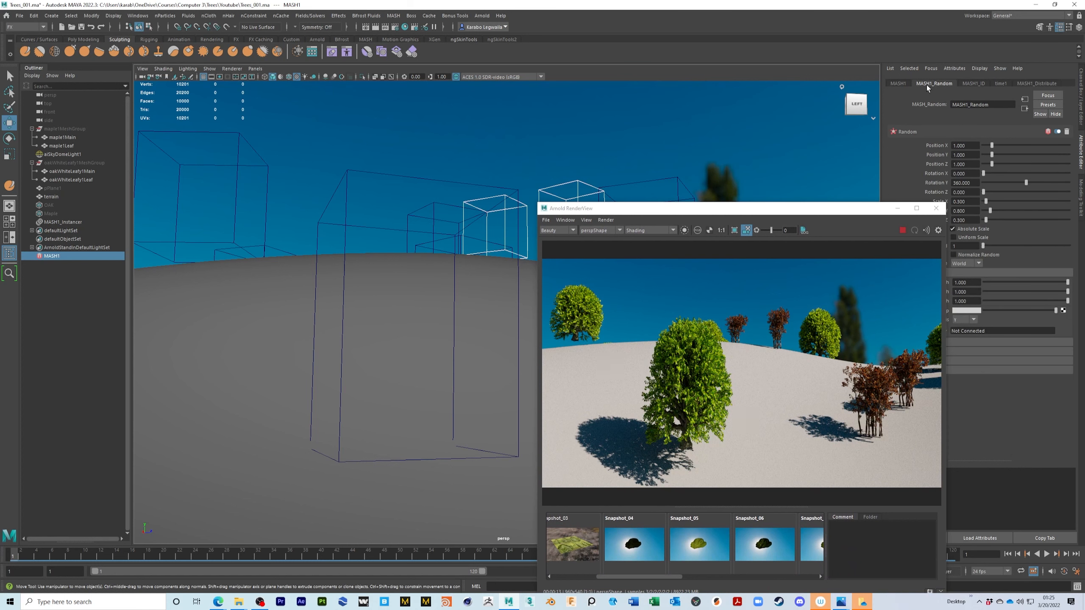
pyautogui.click(968, 155)
pyautogui.moveTo(993, 155); pyautogui.dragTo(980, 156)
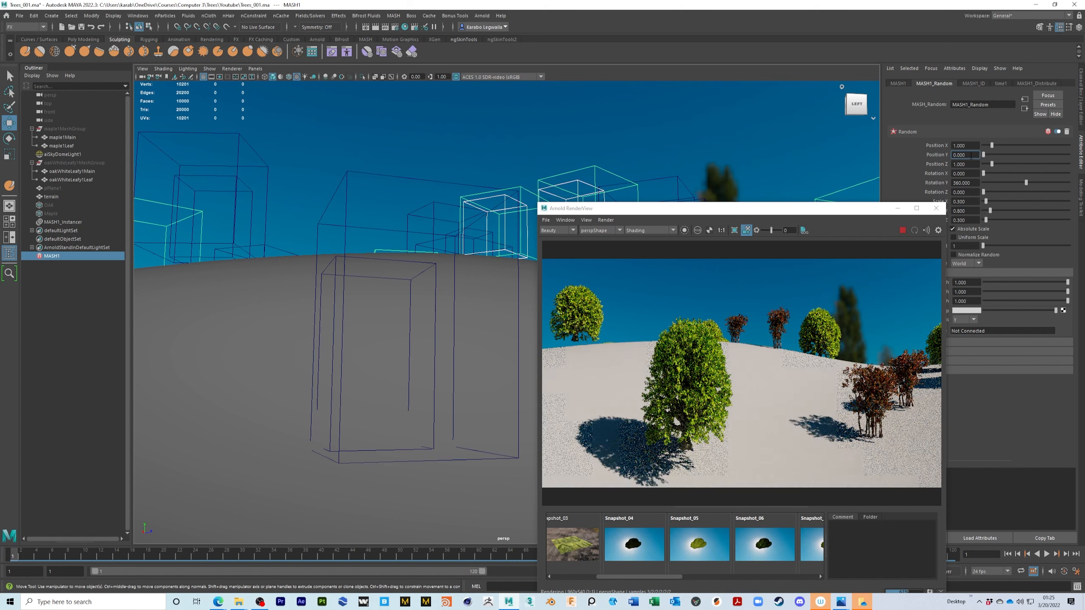
# Set the Random node's Position Y back to 1 to compare how the tree bases meet the ground.
pyautogui.moveTo(965, 155); pyautogui.dragTo(932, 160)
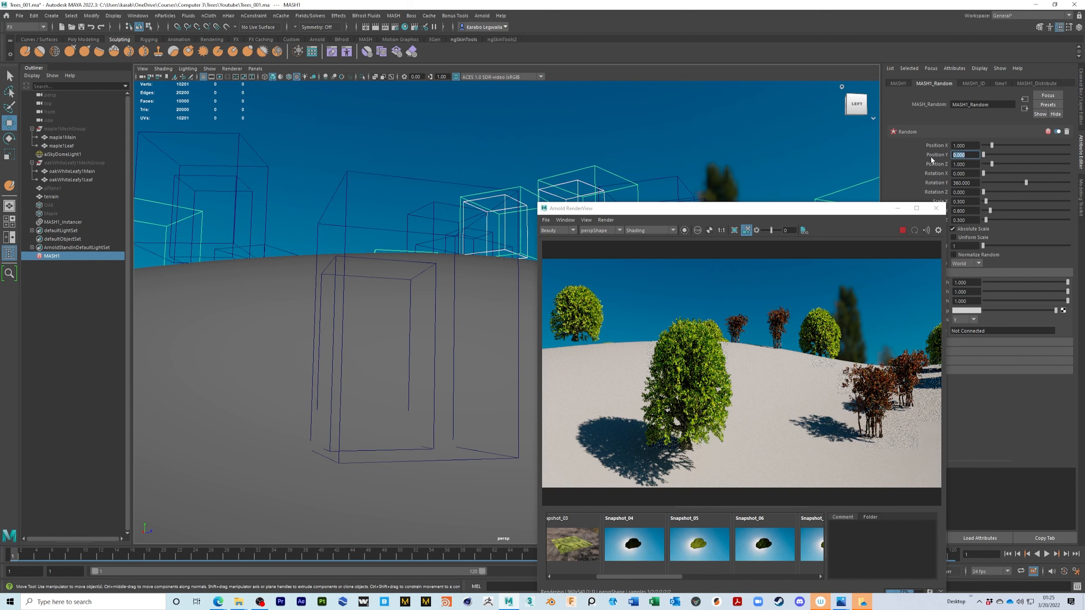
pyautogui.write('1')
pyautogui.press('Return')
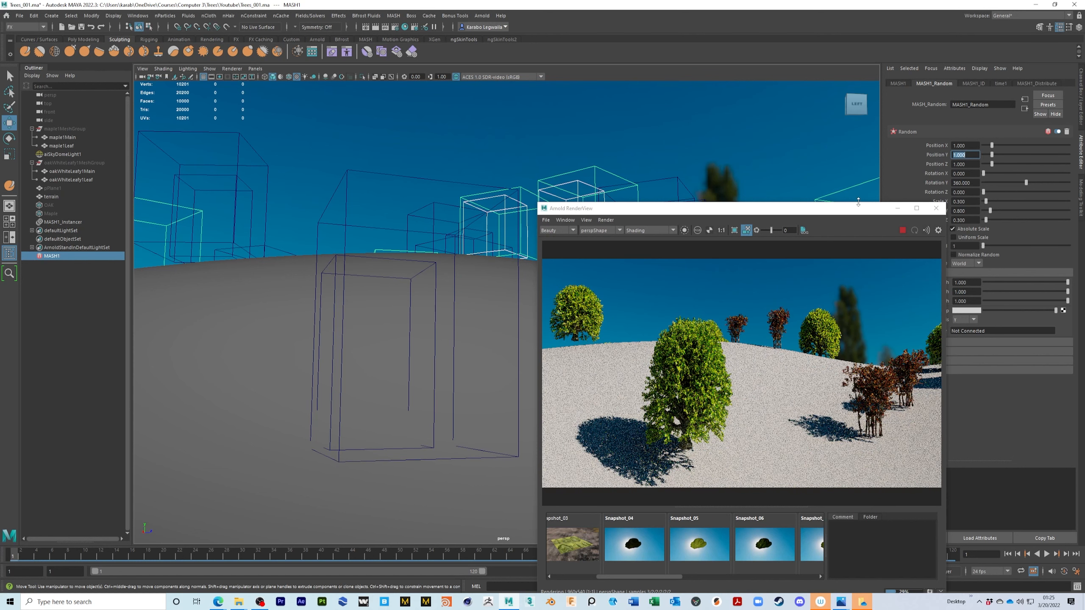
# Move the render window clear of the node attributes and set the random Position Y to 0.
pyautogui.moveTo(865, 211); pyautogui.dragTo(329, 173)
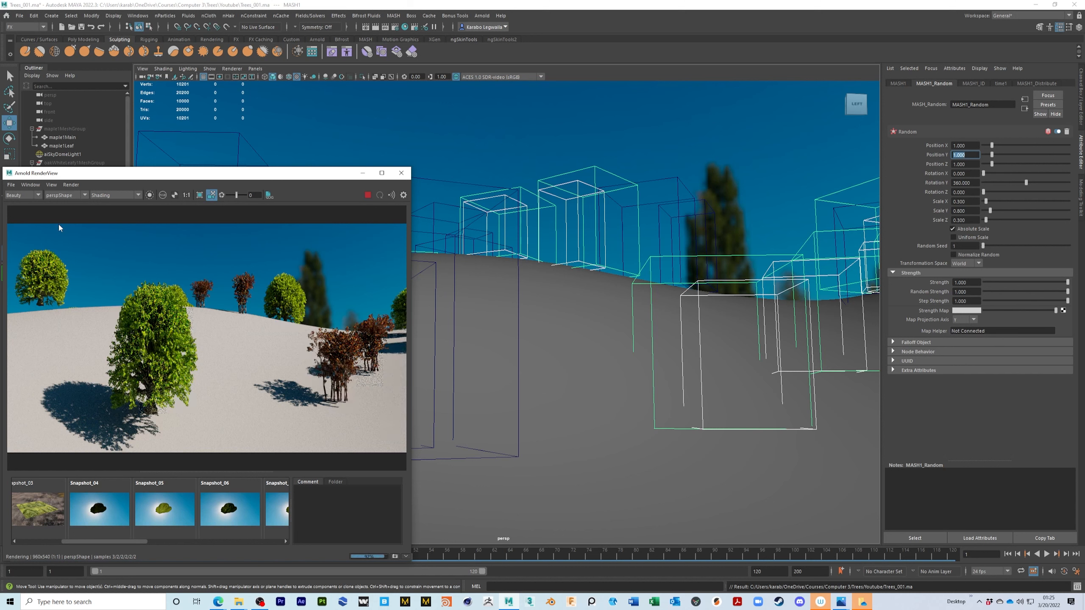
pyautogui.moveTo(262, 174); pyautogui.dragTo(498, 124)
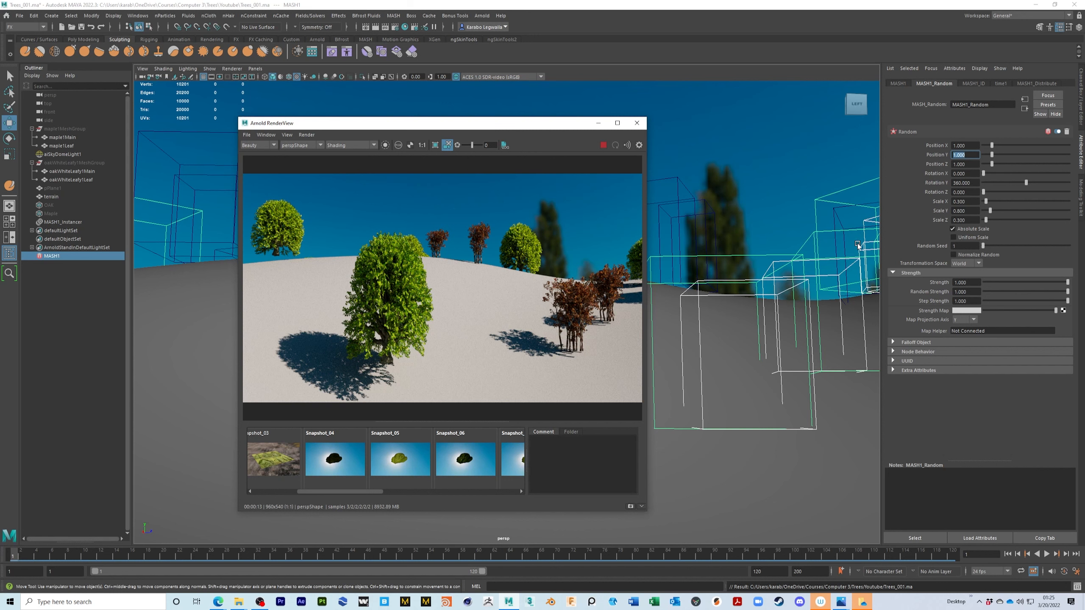
pyautogui.moveTo(1027, 154); pyautogui.dragTo(979, 161)
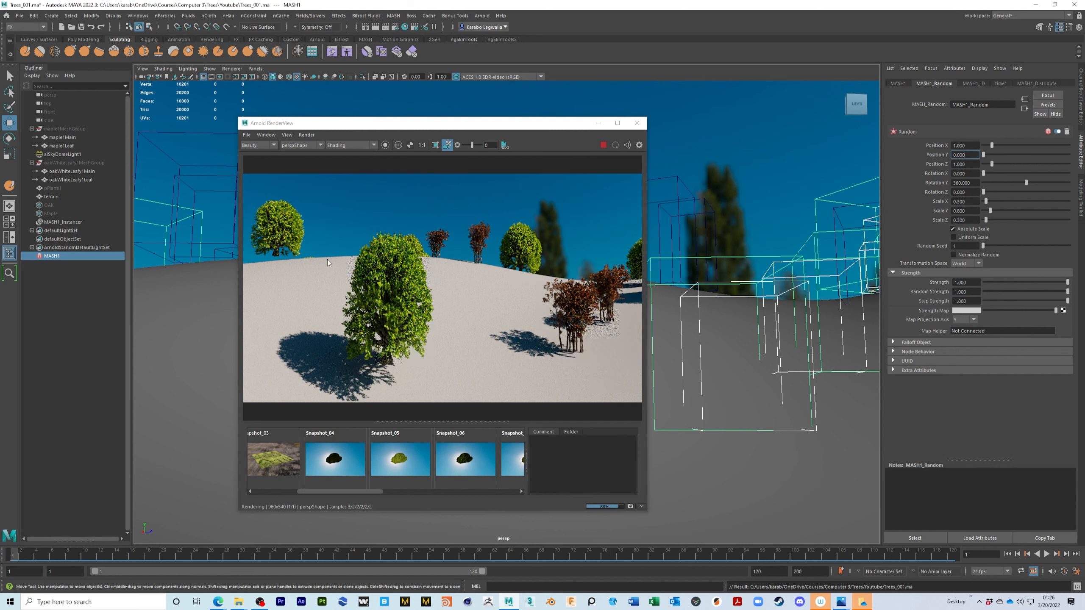
# Set the MASH1_Random node's Scale Y to 0.6.
pyautogui.moveTo(967, 210); pyautogui.dragTo(912, 210)
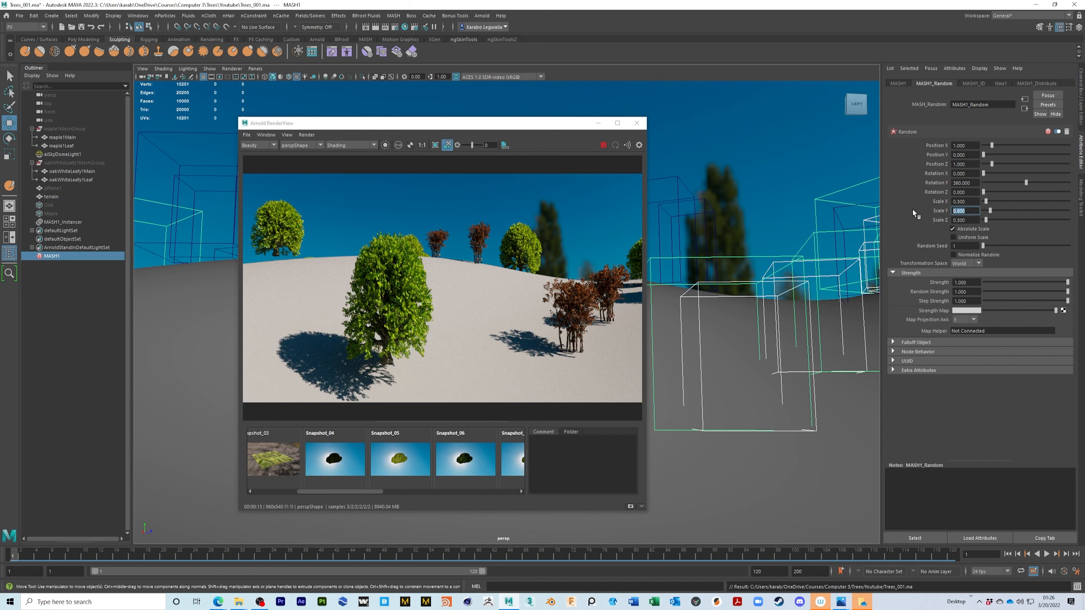
pyautogui.write('.66')
pyautogui.press('Return')
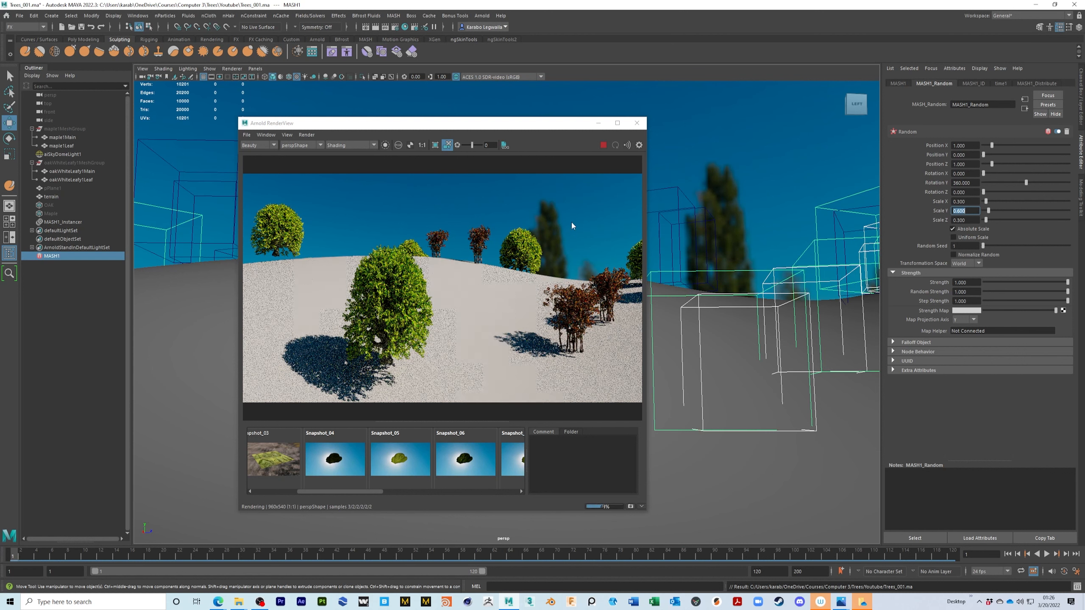
# Add an Offset node to the MASH1 network and set its Y offset position to -1.
pyautogui.click(896, 85)
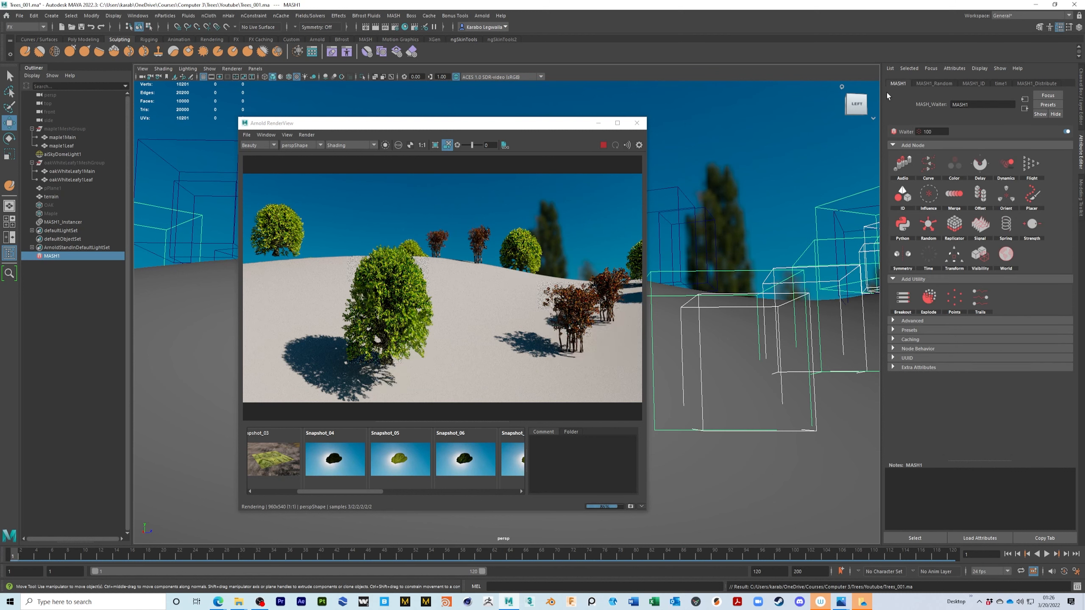
pyautogui.click(980, 194)
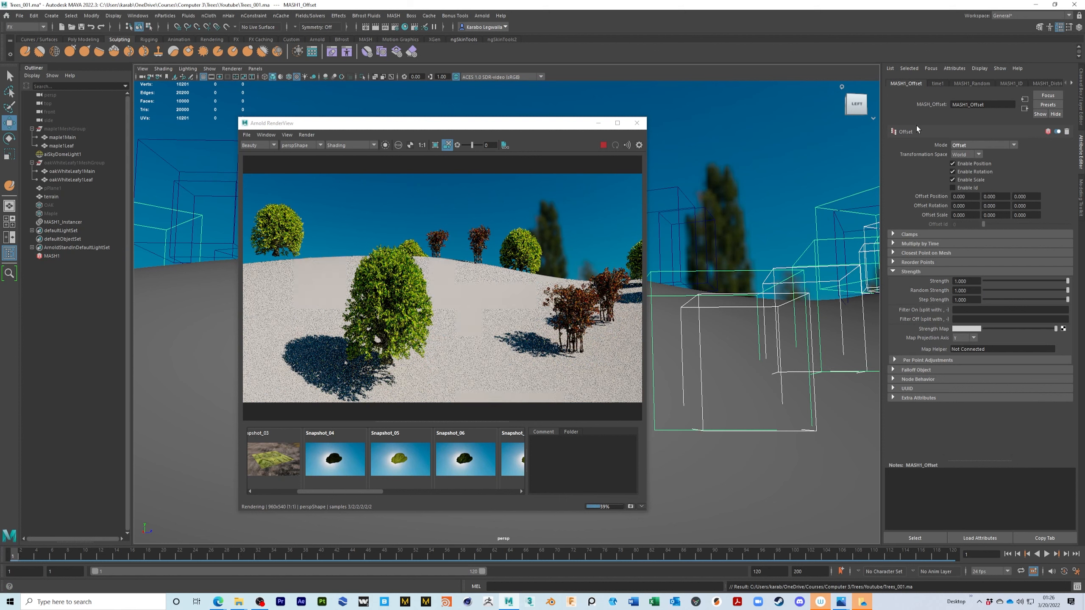
pyautogui.moveTo(999, 196); pyautogui.dragTo(967, 197)
pyautogui.write('-1')
pyautogui.press('Return')
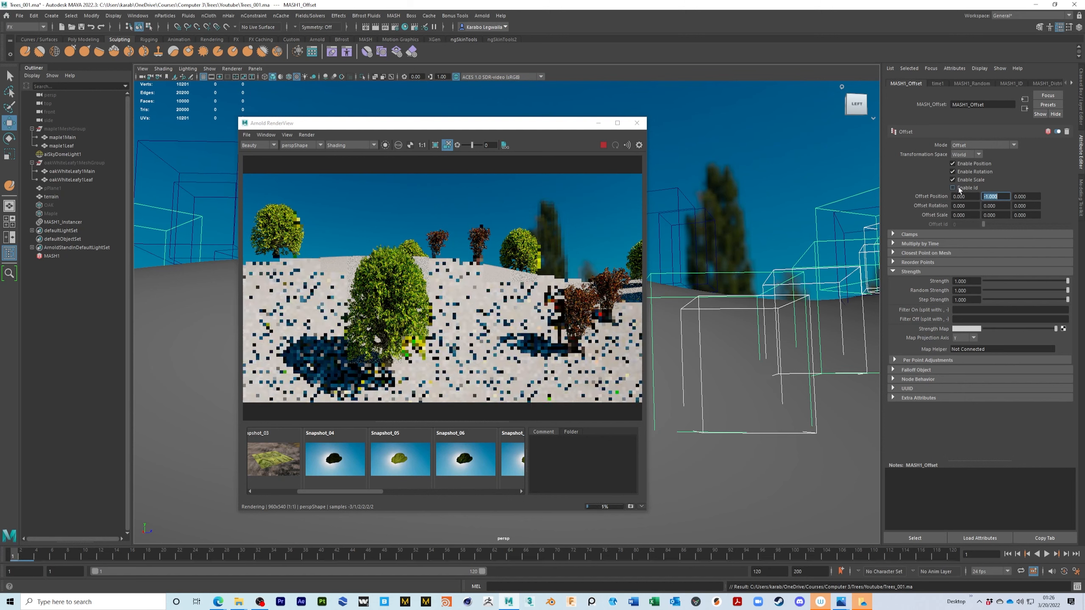
# Try Y offset positions of -5 and -10 and check how the tree bases meet the terrain in the render.
pyautogui.write('-')
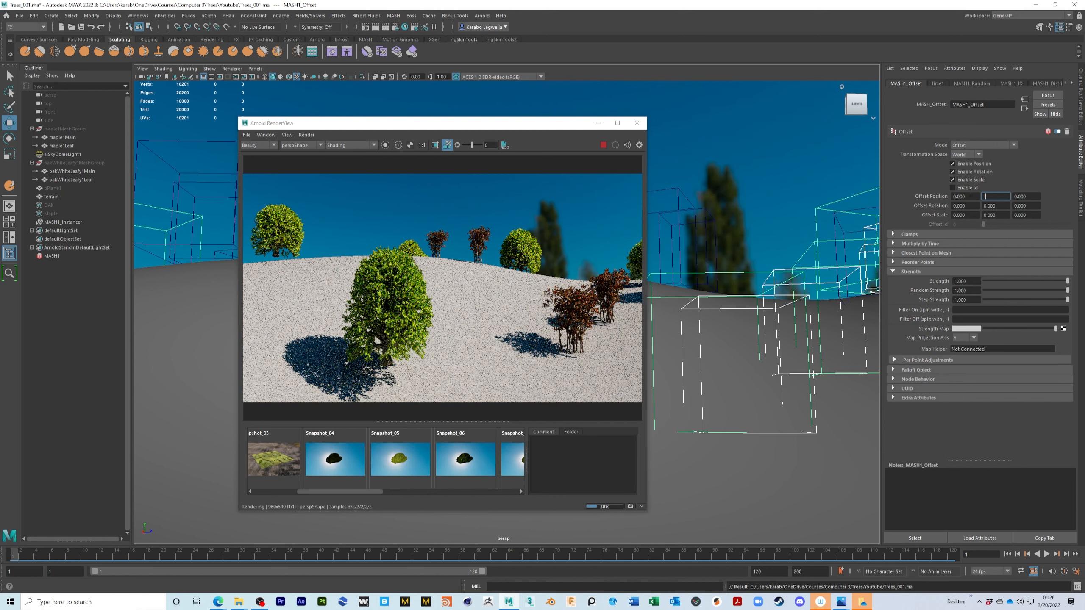
pyautogui.write('5')
pyautogui.press('Return')
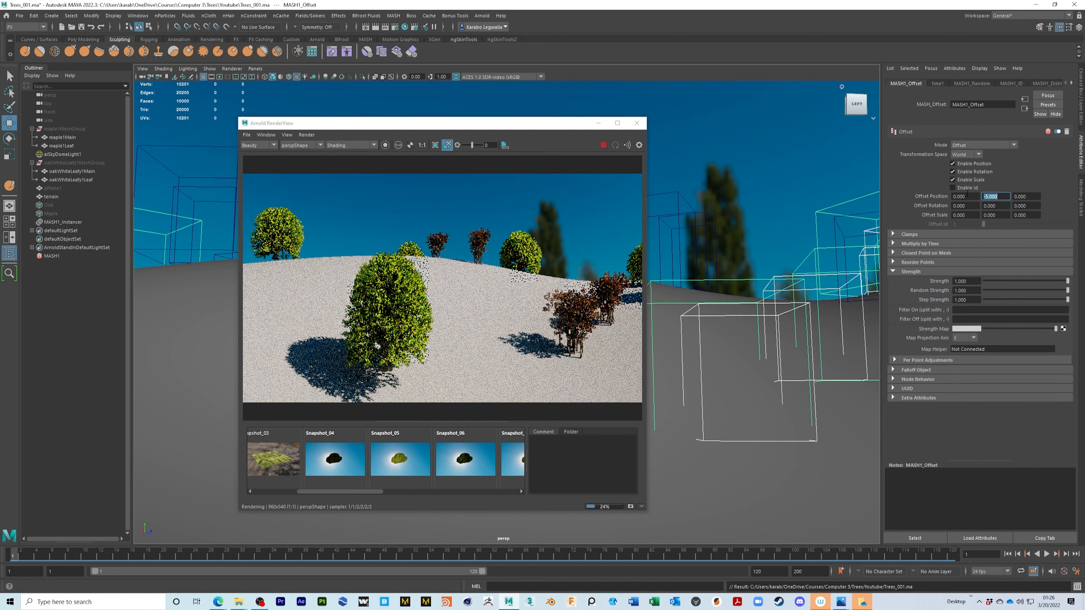
pyautogui.press('BackSpace')
pyautogui.write('-10')
pyautogui.press('Return')
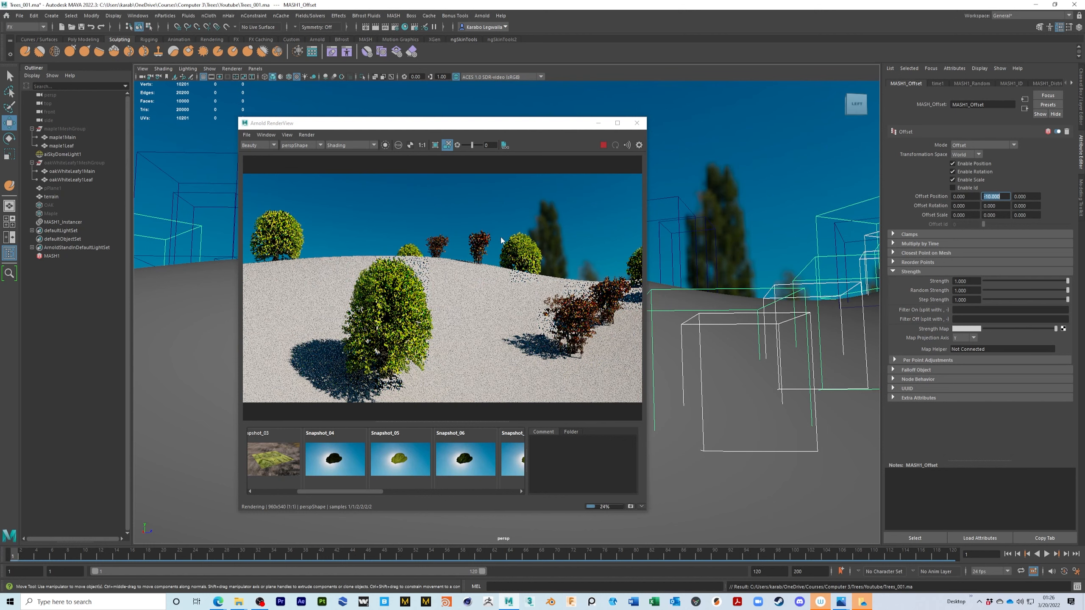
pyautogui.keyDown('alt'); pyautogui.moveTo(501, 296); pyautogui.dragTo(441, 301, button='right'); pyautogui.keyUp('alt')
pyautogui.keyDown('alt'); pyautogui.moveTo(441, 300); pyautogui.dragTo(403, 292); pyautogui.keyUp('alt')
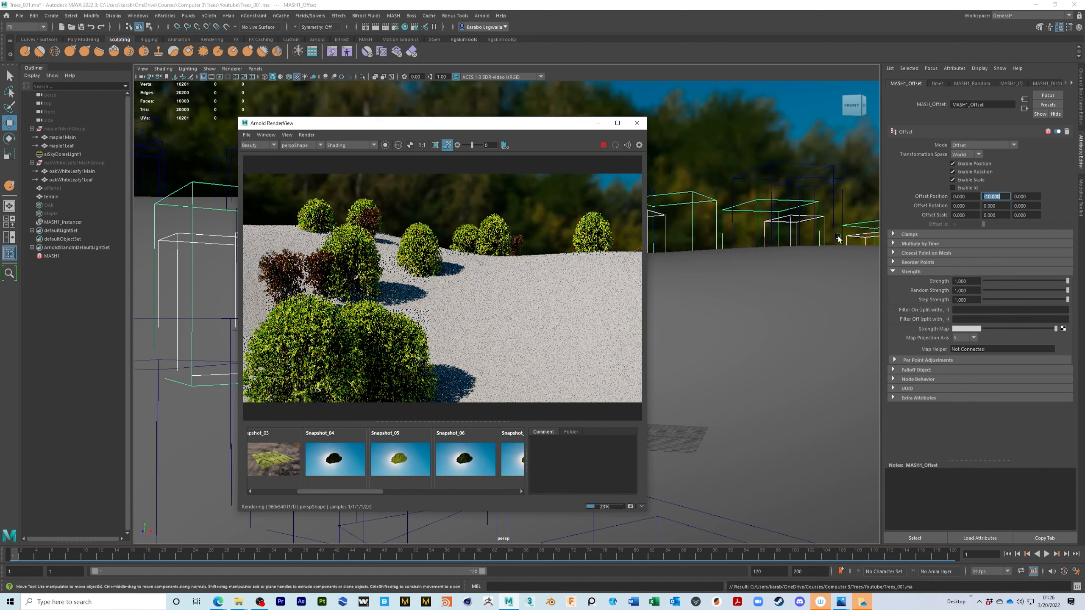
# Set the Y offset position to -8 and check the trees against the terrain from several angles.
pyautogui.click(1005, 196)
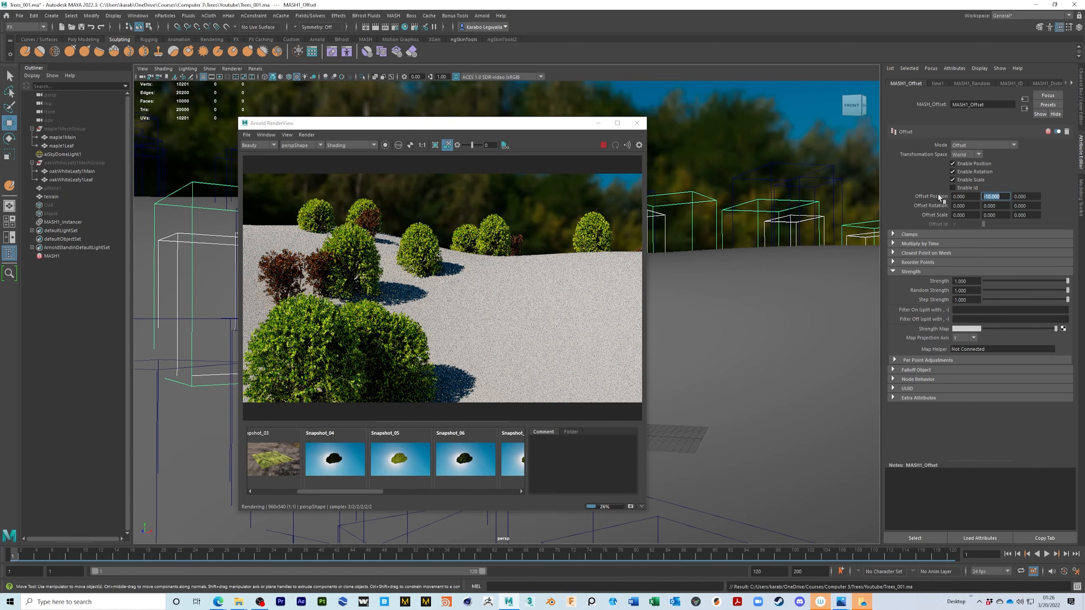
pyautogui.write('-8')
pyautogui.press('Return')
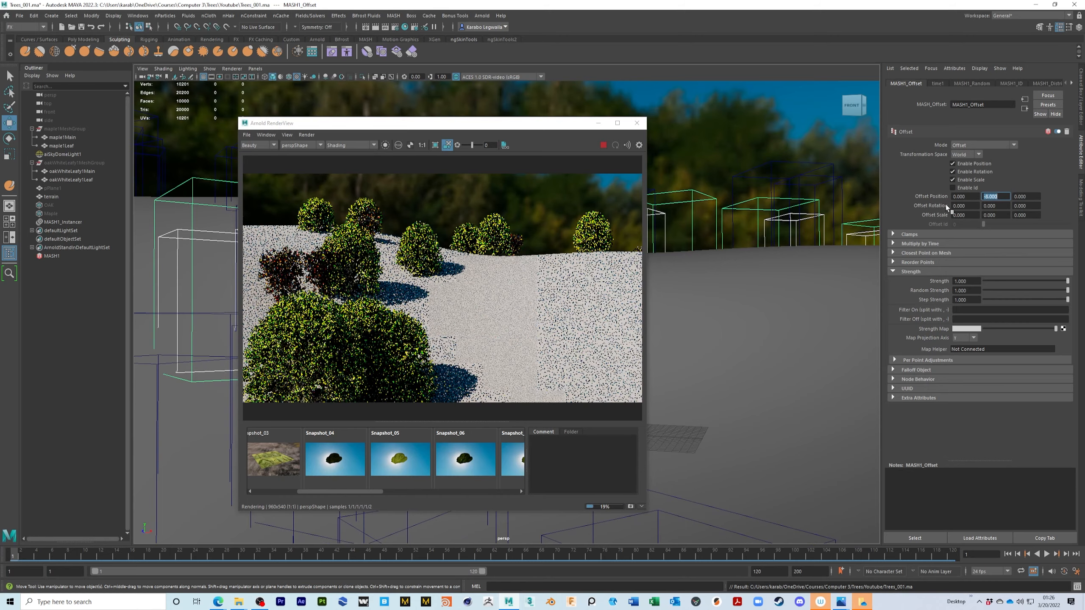
pyautogui.click(427, 291)
pyautogui.keyDown('alt'); pyautogui.moveTo(427, 291); pyautogui.dragTo(514, 246); pyautogui.keyUp('alt')
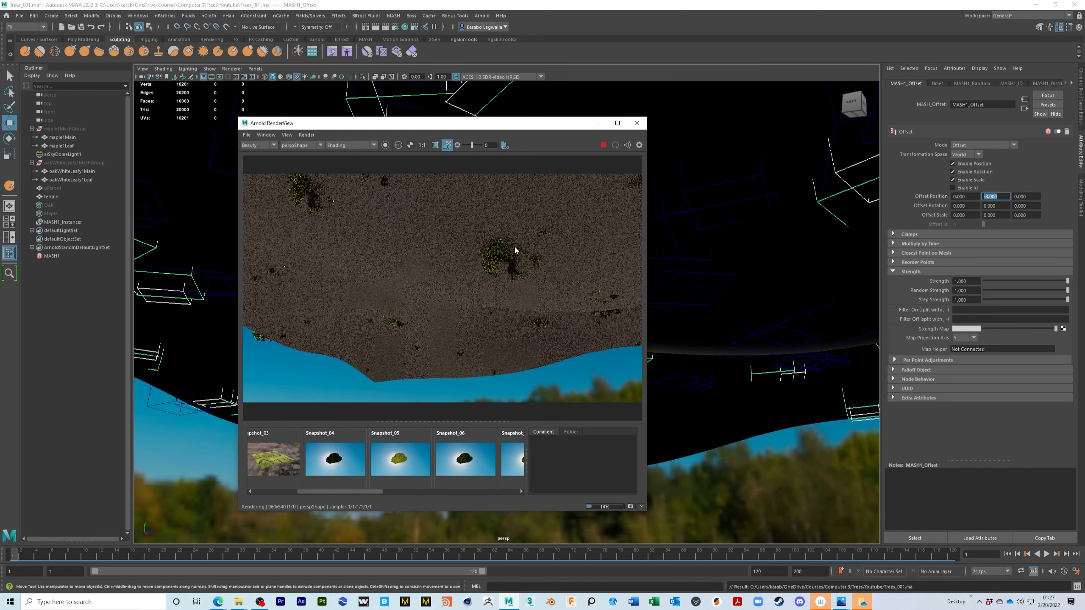
pyautogui.moveTo(527, 294)
pyautogui.keyDown('alt'); pyautogui.mouseDown()
pyautogui.moveTo(364, 261)
pyautogui.moveTo(546, 291)
pyautogui.moveTo(424, 331)
pyautogui.moveTo(502, 282)
pyautogui.moveTo(454, 262)
pyautogui.moveTo(515, 216)
pyautogui.moveTo(427, 257)
pyautogui.moveTo(324, 267)
pyautogui.moveTo(542, 270)
pyautogui.moveTo(532, 285)
pyautogui.mouseUp(); pyautogui.keyUp('alt')
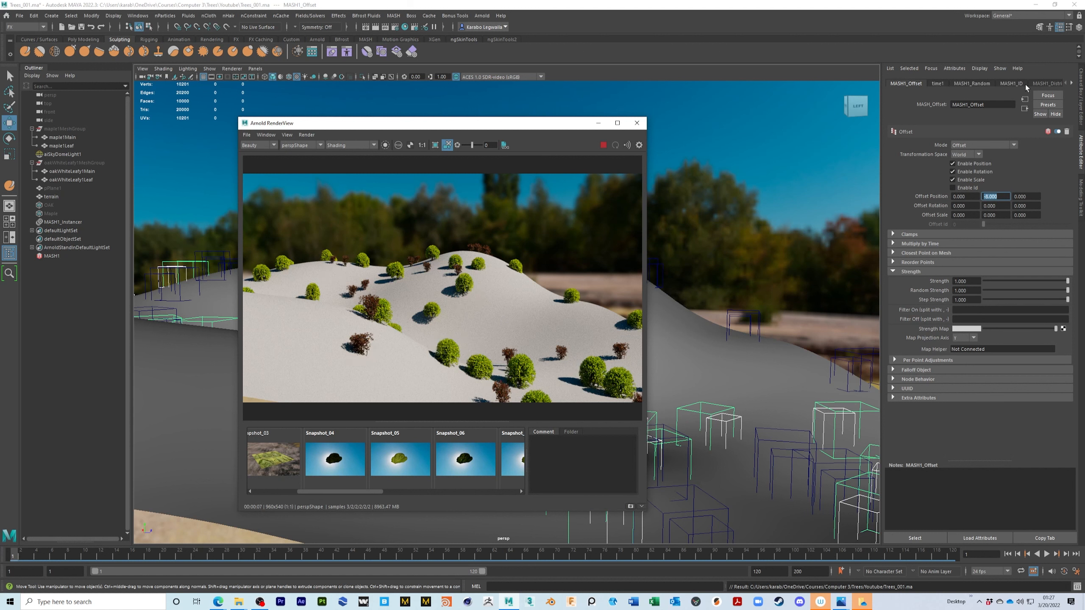
# Set the MASH1_Distribute node's Number of Points to 1000 and inspect the denser trees up close.
pyautogui.click(1041, 83)
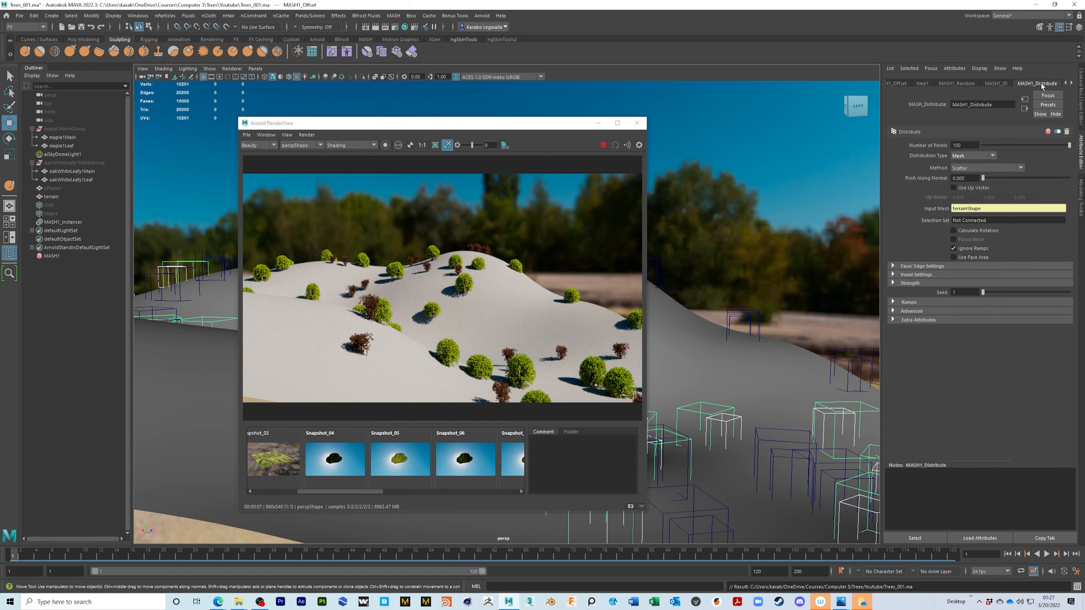
pyautogui.doubleClick(967, 145)
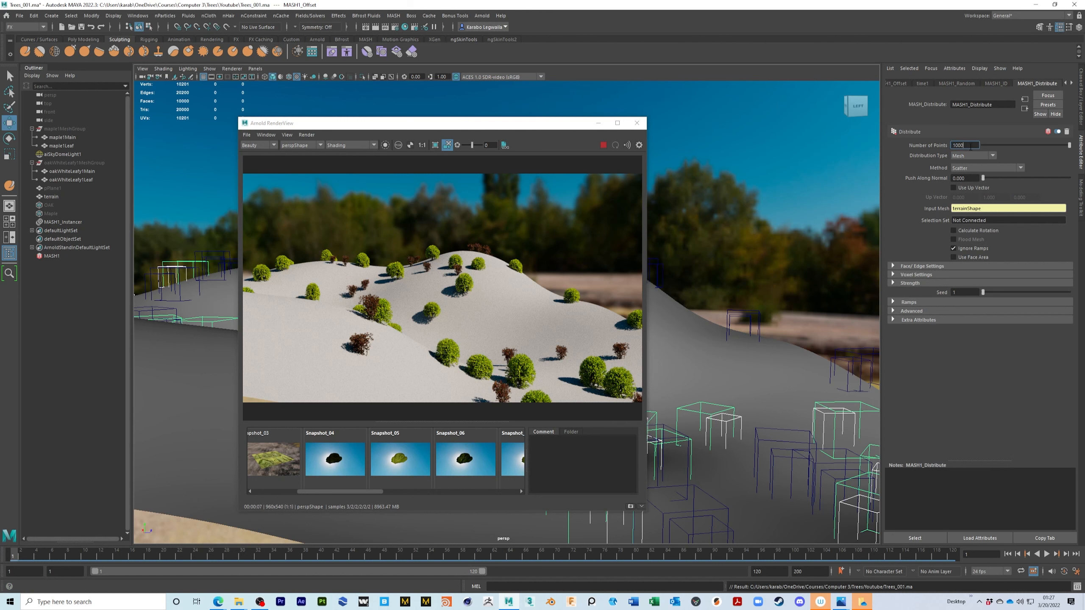
pyautogui.write('1000')
pyautogui.press('Return')
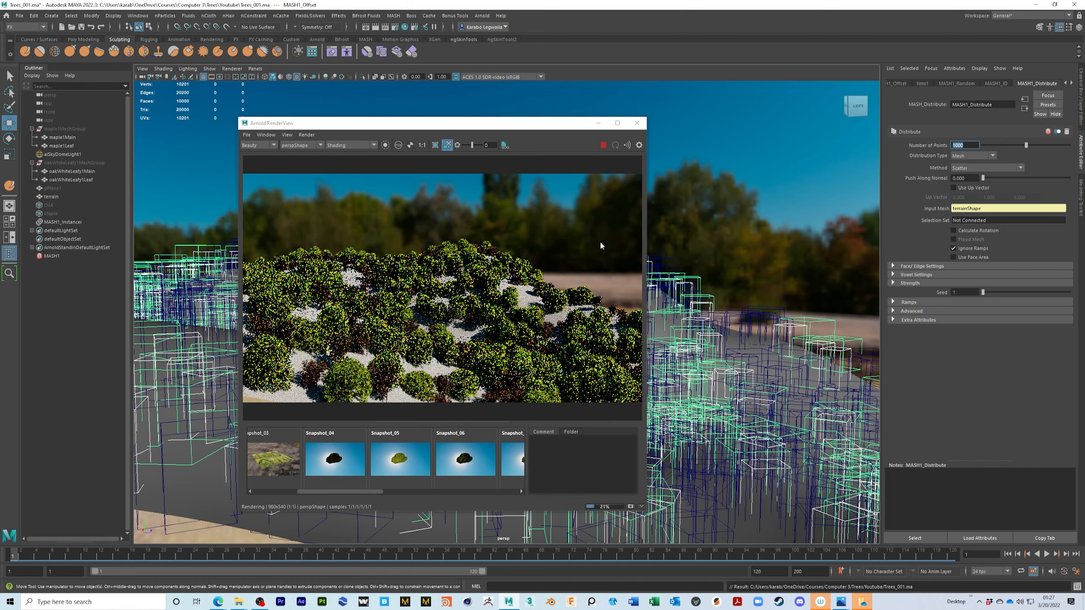
pyautogui.keyDown('alt'); pyautogui.moveTo(491, 299); pyautogui.dragTo(406, 259); pyautogui.keyUp('alt')
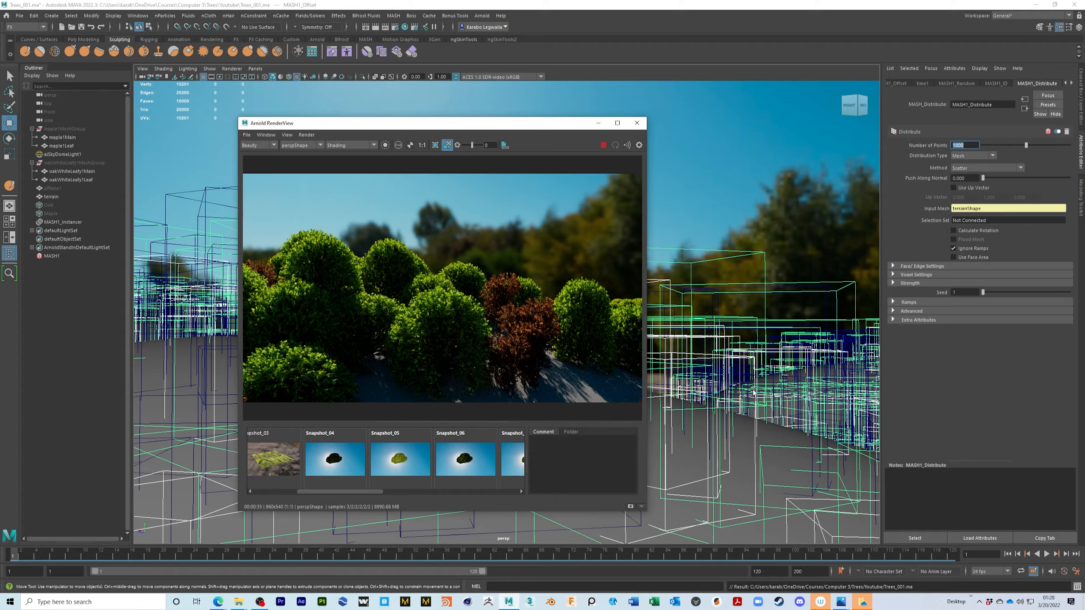
# Raise the distribution's Number of Points to 10000 and review the forest over the whole terrain.
pyautogui.keyDown('alt'); pyautogui.moveTo(666, 372); pyautogui.dragTo(665, 387, button='right'); pyautogui.keyUp('alt')
pyautogui.keyDown('alt'); pyautogui.moveTo(665, 386); pyautogui.dragTo(701, 395); pyautogui.keyUp('alt')
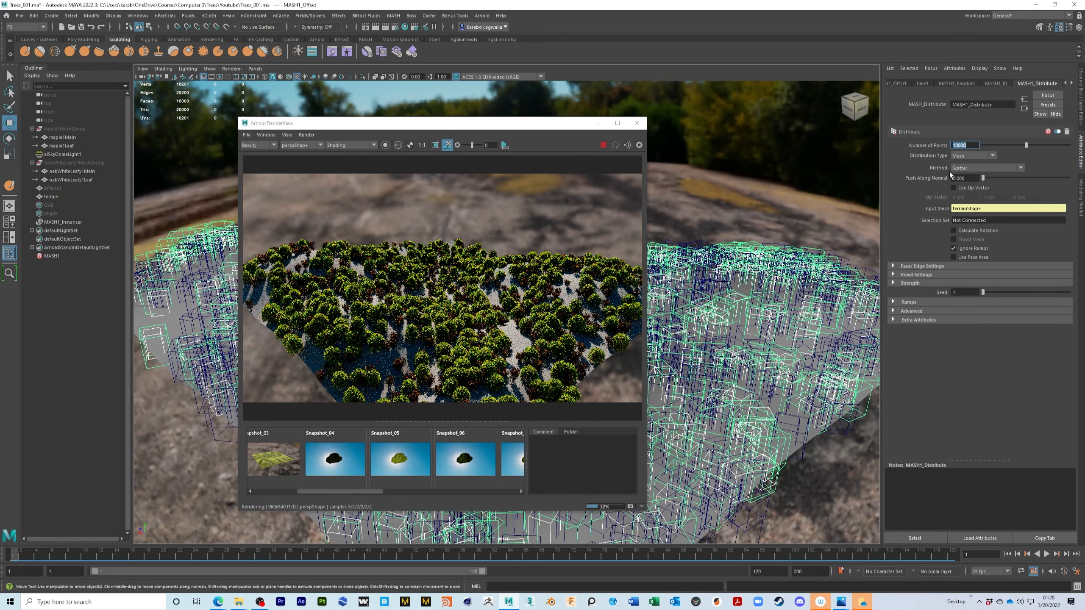
pyautogui.press('Return')
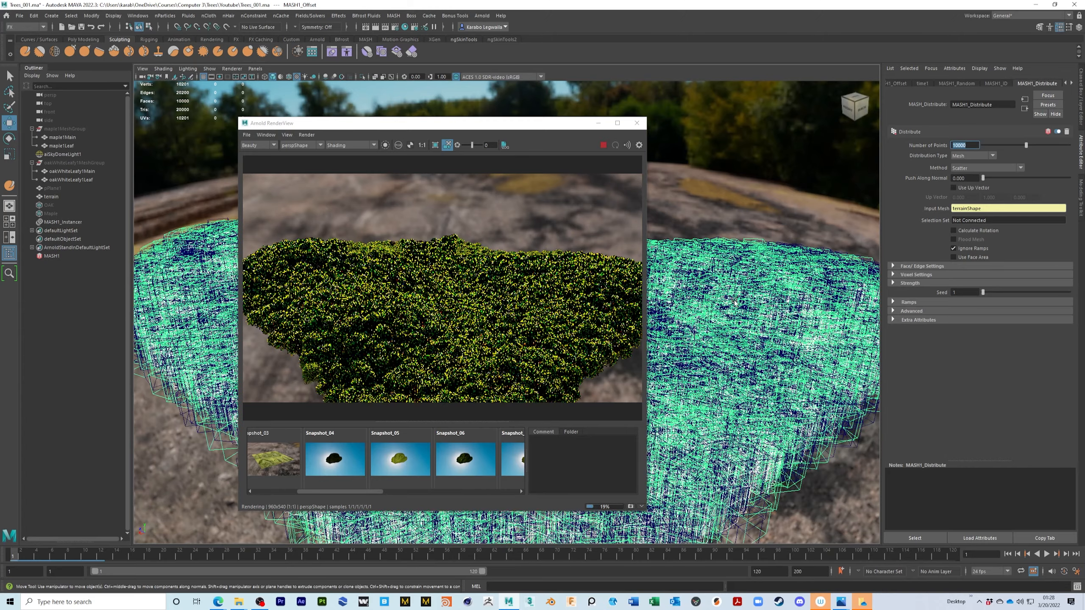
pyautogui.keyDown('alt'); pyautogui.moveTo(718, 325); pyautogui.dragTo(768, 312, button='right'); pyautogui.keyUp('alt')
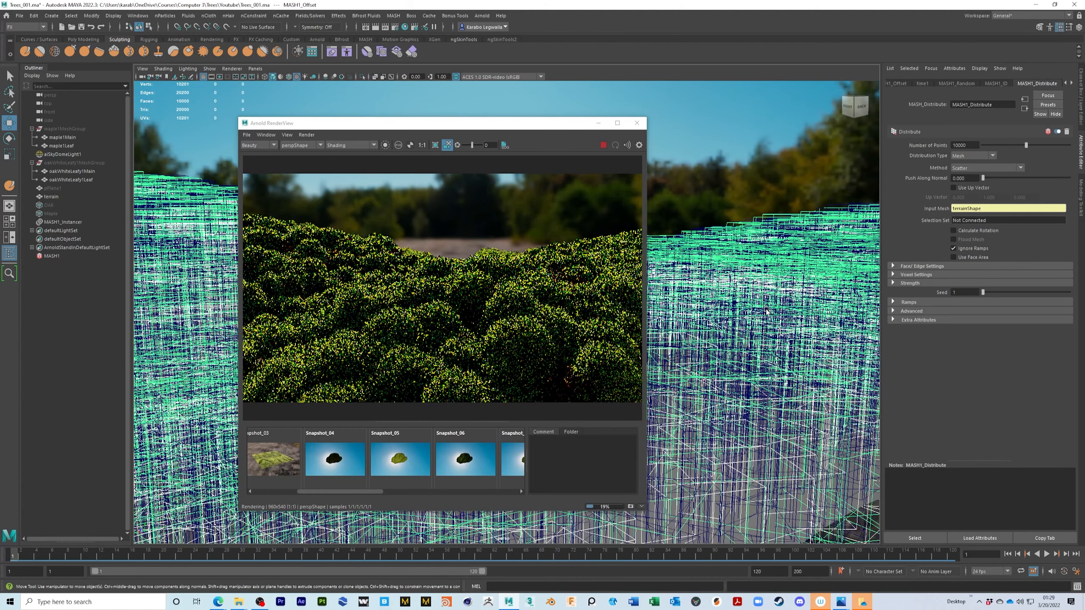
pyautogui.keyDown('alt'); pyautogui.moveTo(765, 311); pyautogui.dragTo(710, 306, button='right'); pyautogui.keyUp('alt')
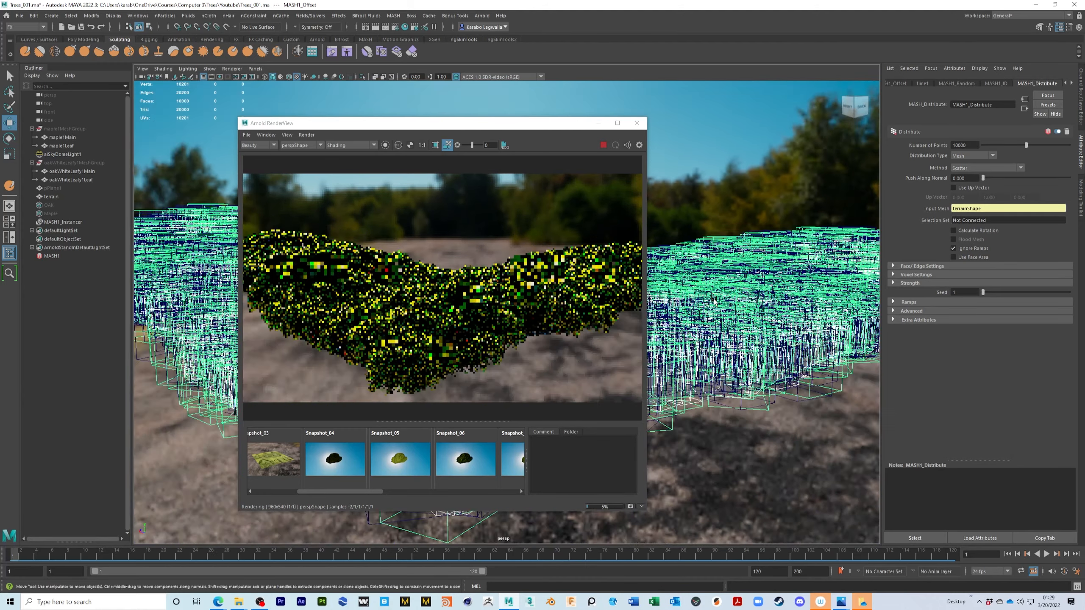
pyautogui.keyDown('alt'); pyautogui.moveTo(717, 299); pyautogui.dragTo(725, 321); pyautogui.keyUp('alt')
pyautogui.keyDown('alt'); pyautogui.moveTo(725, 320); pyautogui.dragTo(729, 292, button='middle'); pyautogui.keyUp('alt')
pyautogui.keyDown('alt'); pyautogui.moveTo(730, 292); pyautogui.dragTo(747, 305); pyautogui.keyUp('alt')
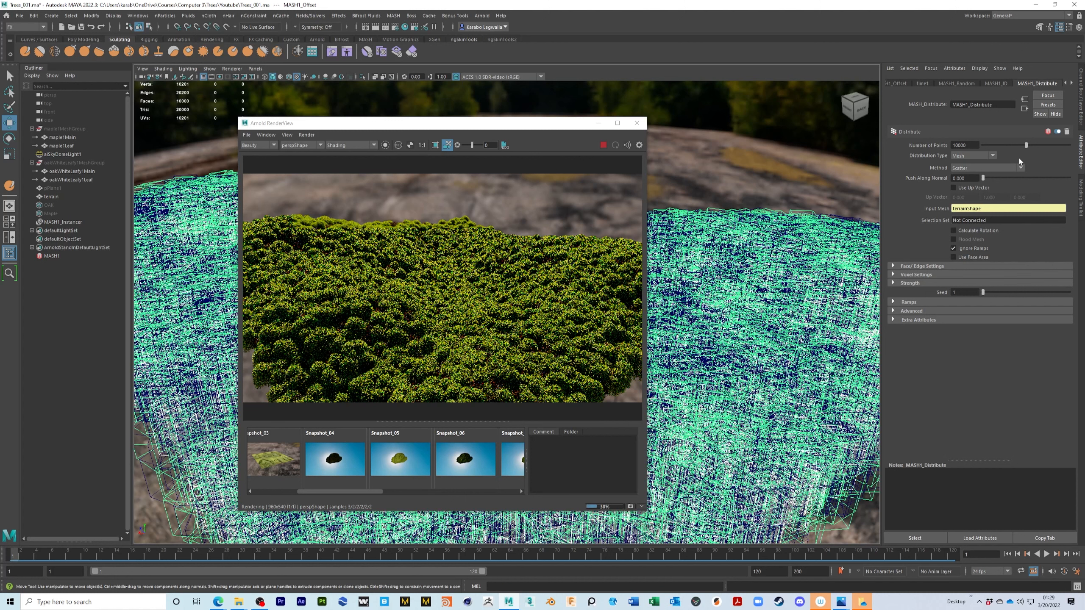
# Try lower Number of Points values for the distribution, including 5000 and 2000.
pyautogui.click(969, 145)
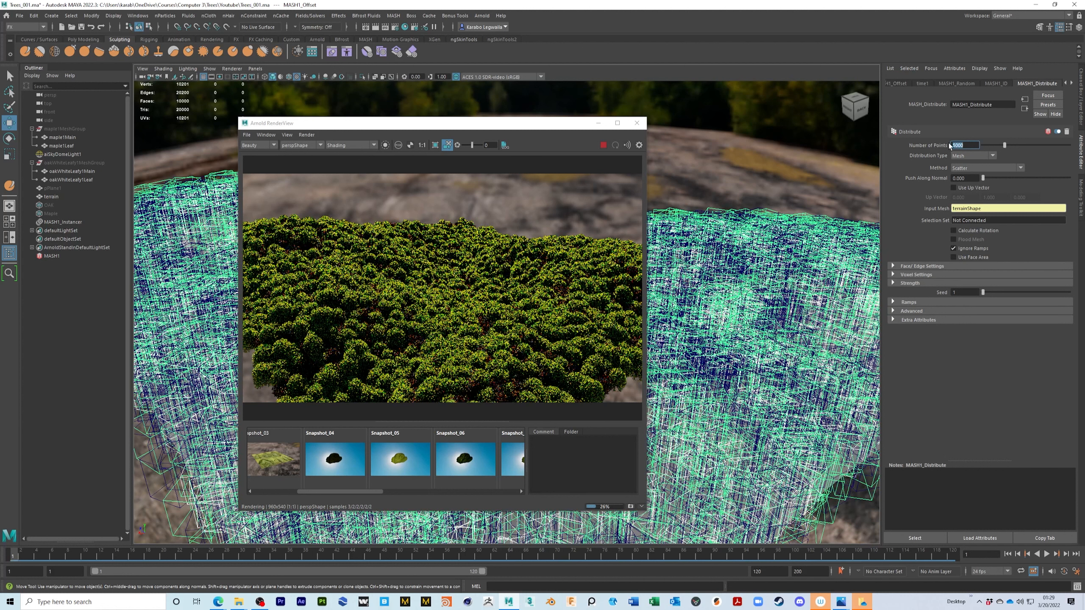
pyautogui.press('Return')
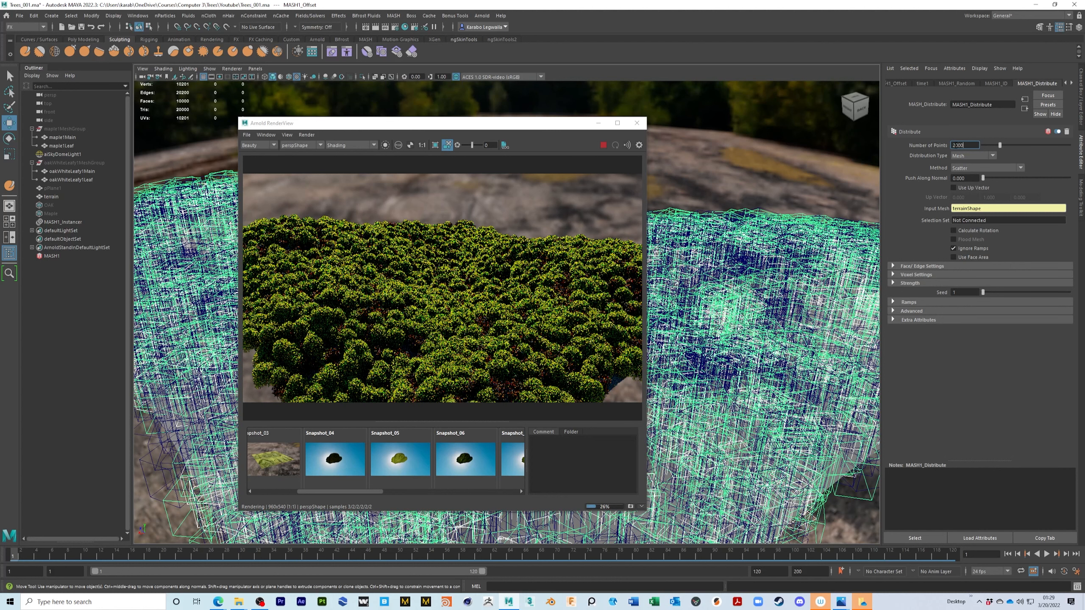
pyautogui.press('Return')
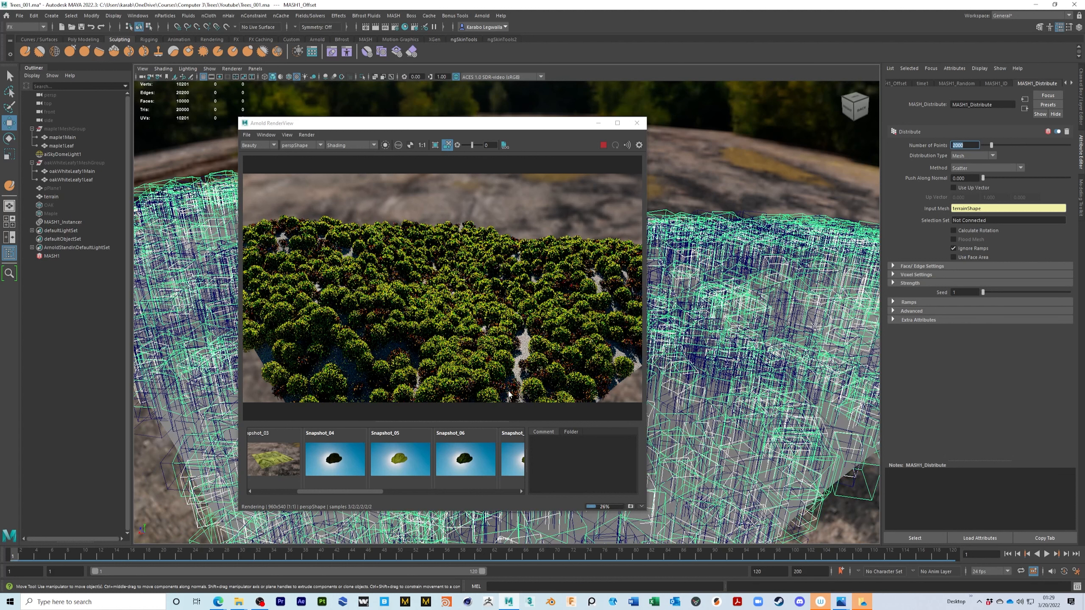
# Set the distribution's Number of Points to 2500.
pyautogui.write('3000')
pyautogui.press('Return')
pyautogui.write('1200')
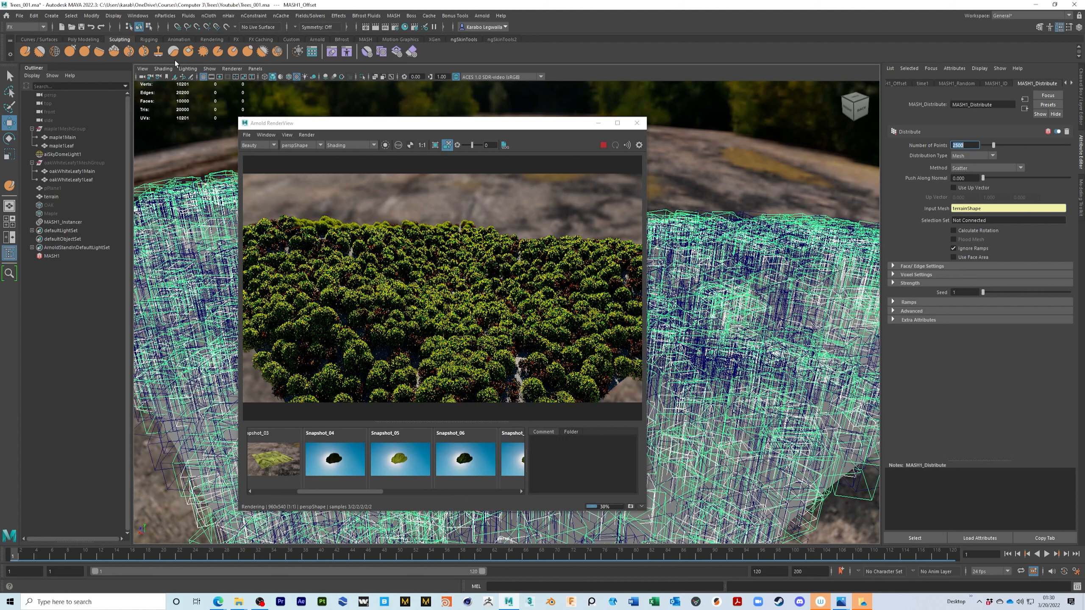
# Save the scene, store a snapshot of the finished forest render and bring the newest snapshot into view.
pyautogui.click(80, 28)
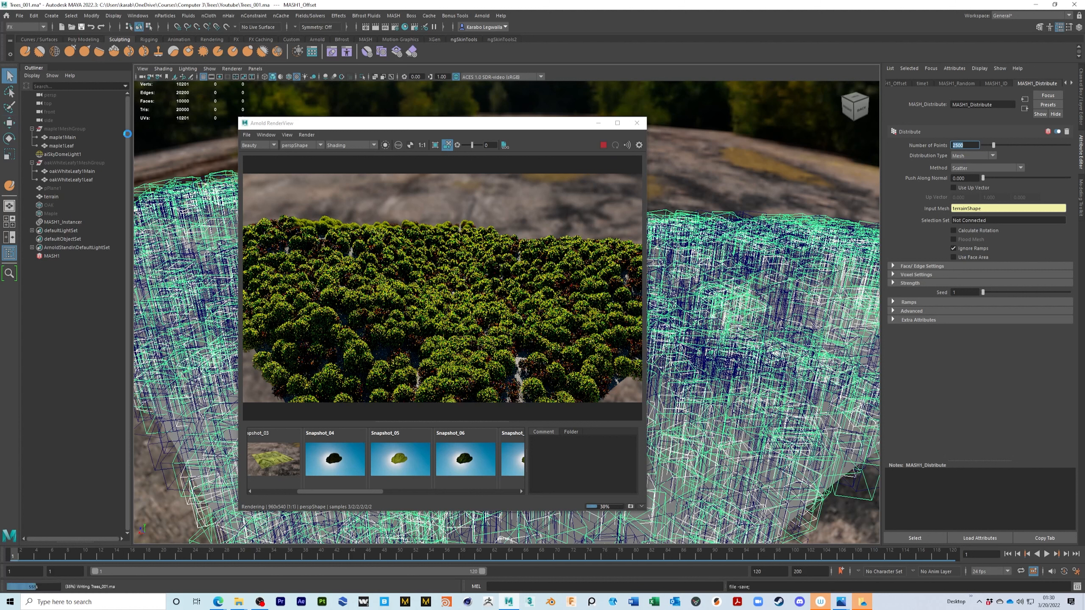
pyautogui.press('w')
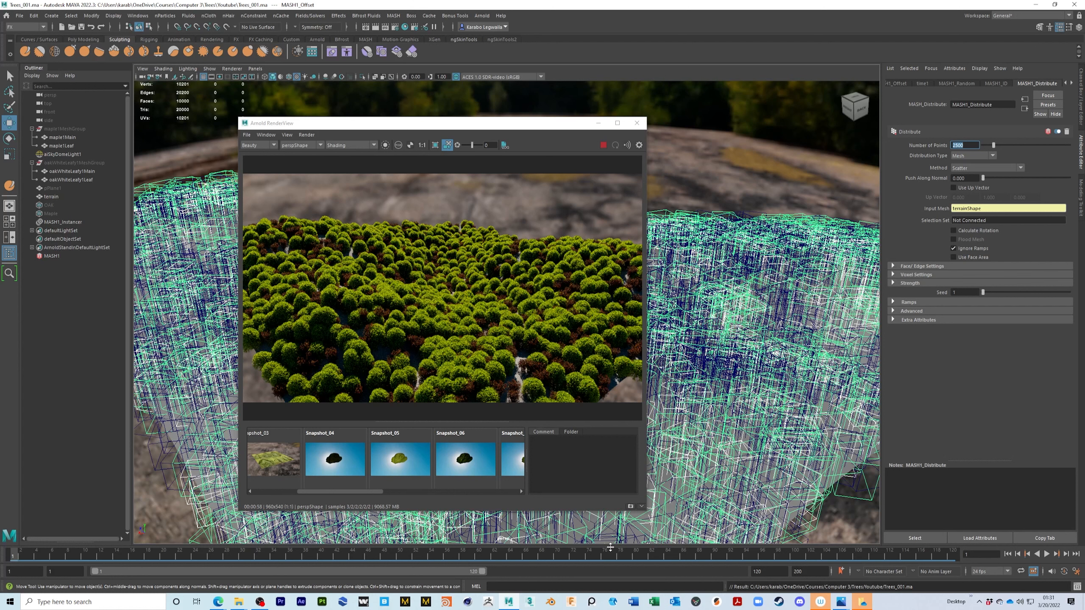
pyautogui.click(631, 507)
pyautogui.moveTo(372, 492); pyautogui.dragTo(520, 492)
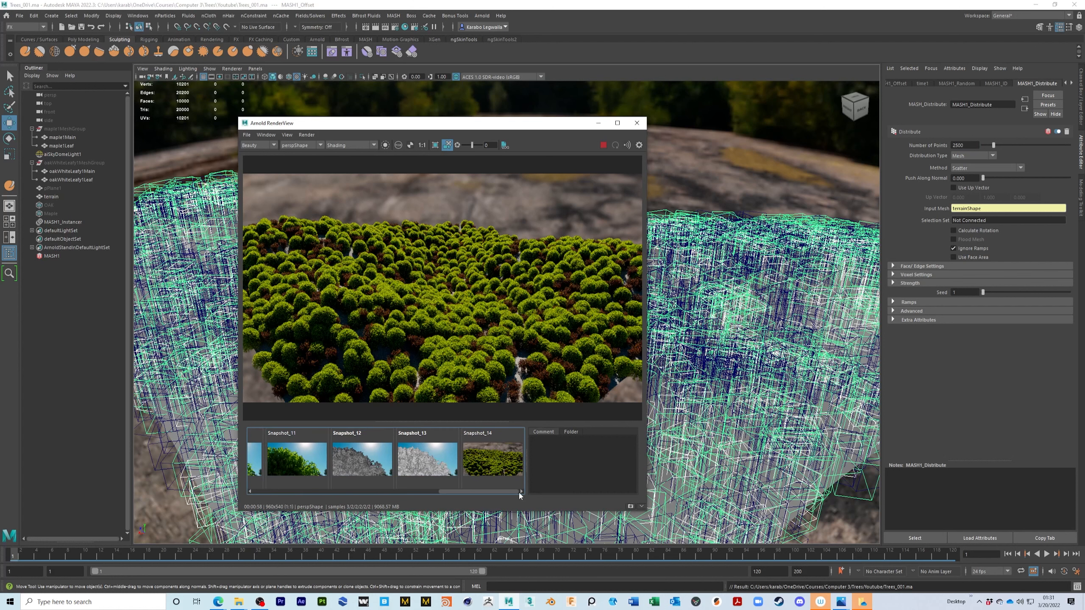
# Examine the forest from lower, closer camera angles in the live Arnold render.
pyautogui.keyDown('alt'); pyautogui.moveTo(491, 355); pyautogui.dragTo(509, 330); pyautogui.keyUp('alt')
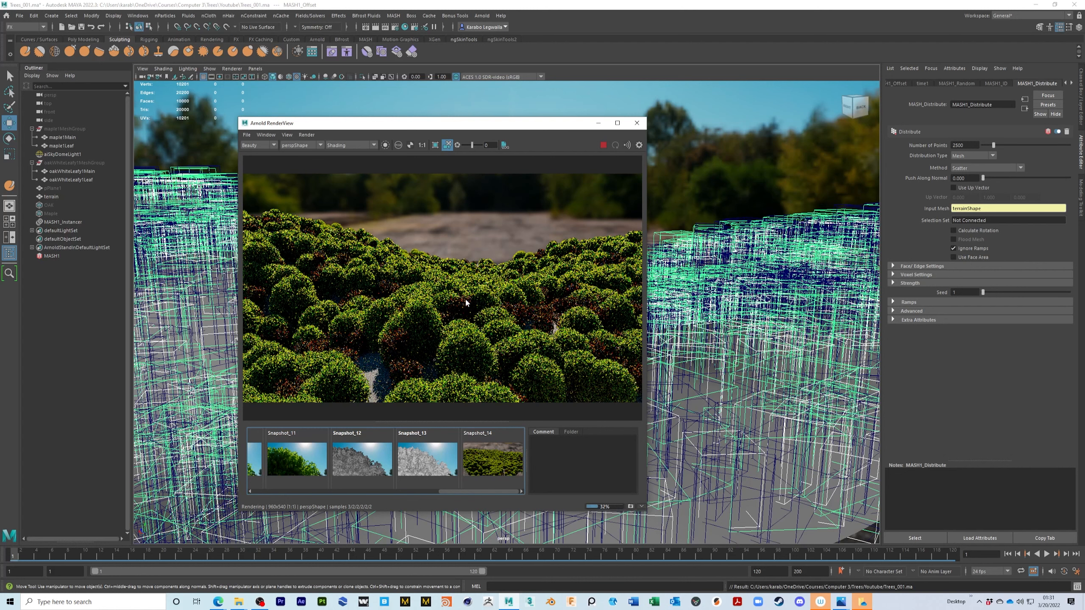
pyautogui.moveTo(484, 320)
pyautogui.keyDown('alt'); pyautogui.mouseDown()
pyautogui.moveTo(460, 323)
pyautogui.moveTo(560, 322)
pyautogui.moveTo(527, 329)
pyautogui.moveTo(518, 312)
pyautogui.moveTo(532, 317)
pyautogui.moveTo(478, 321)
pyautogui.moveTo(498, 324)
pyautogui.mouseUp(); pyautogui.keyUp('alt')
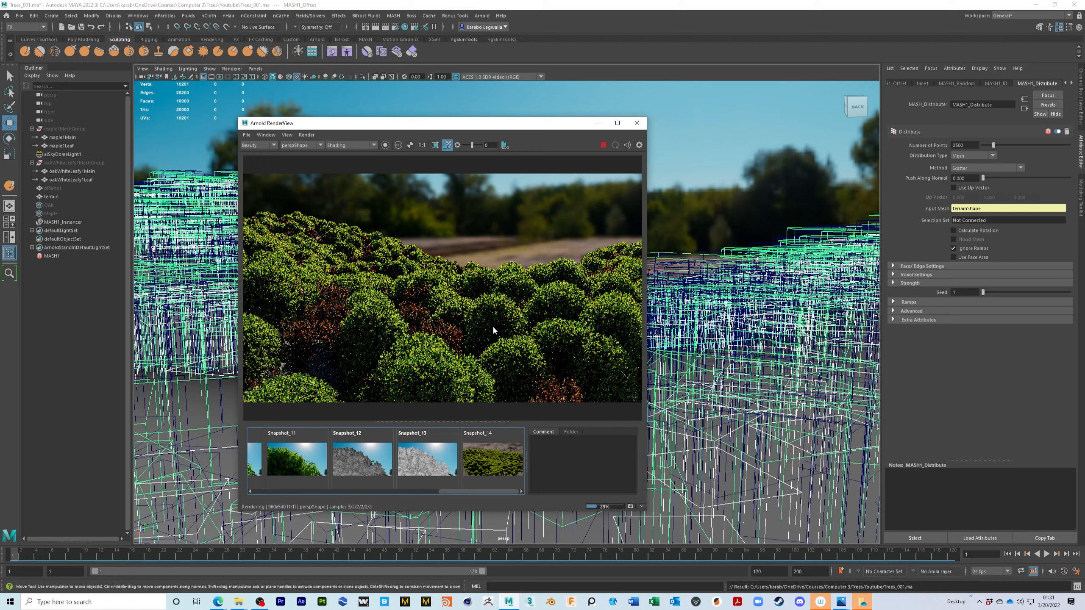
pyautogui.keyDown('alt'); pyautogui.moveTo(481, 322); pyautogui.dragTo(512, 326); pyautogui.keyUp('alt')
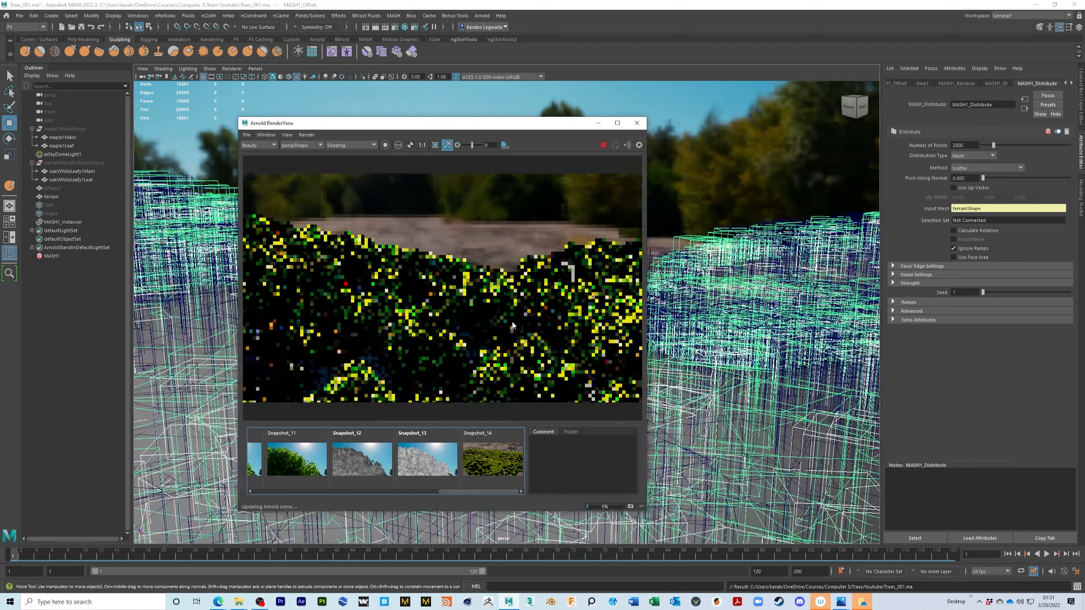